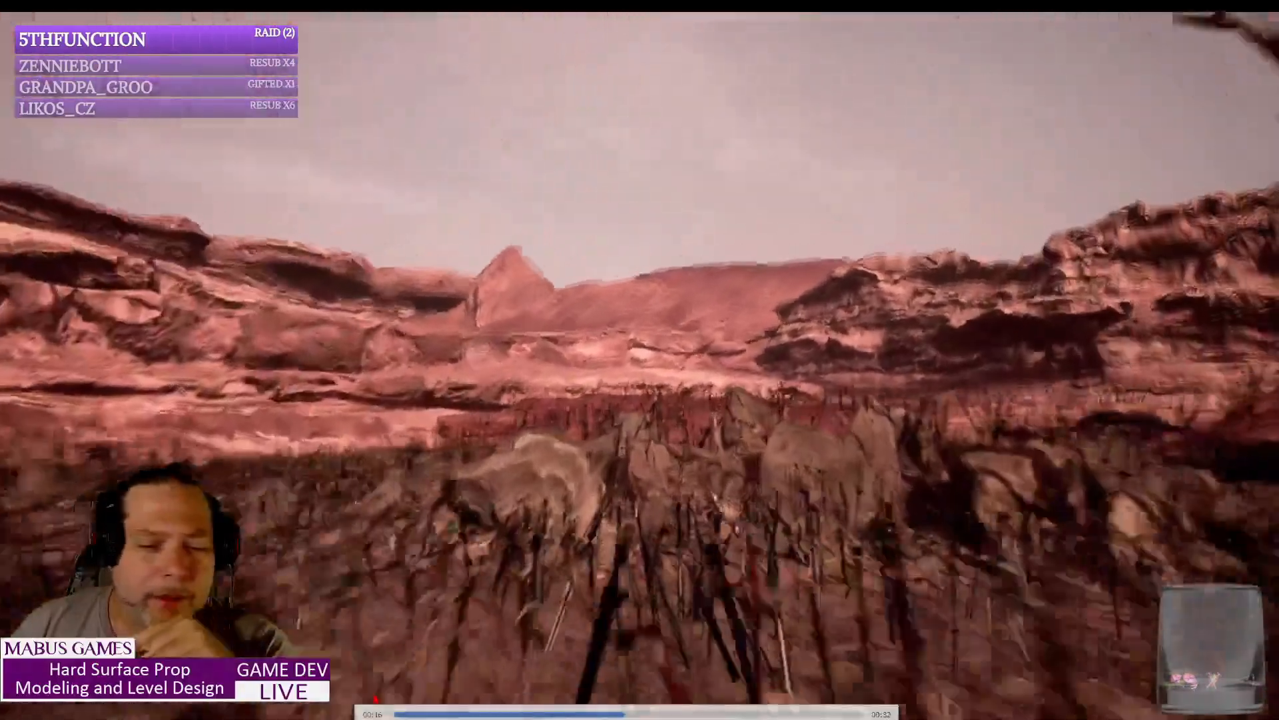
Step: Exit the full-screen video playback and close the media player
key("Escape")
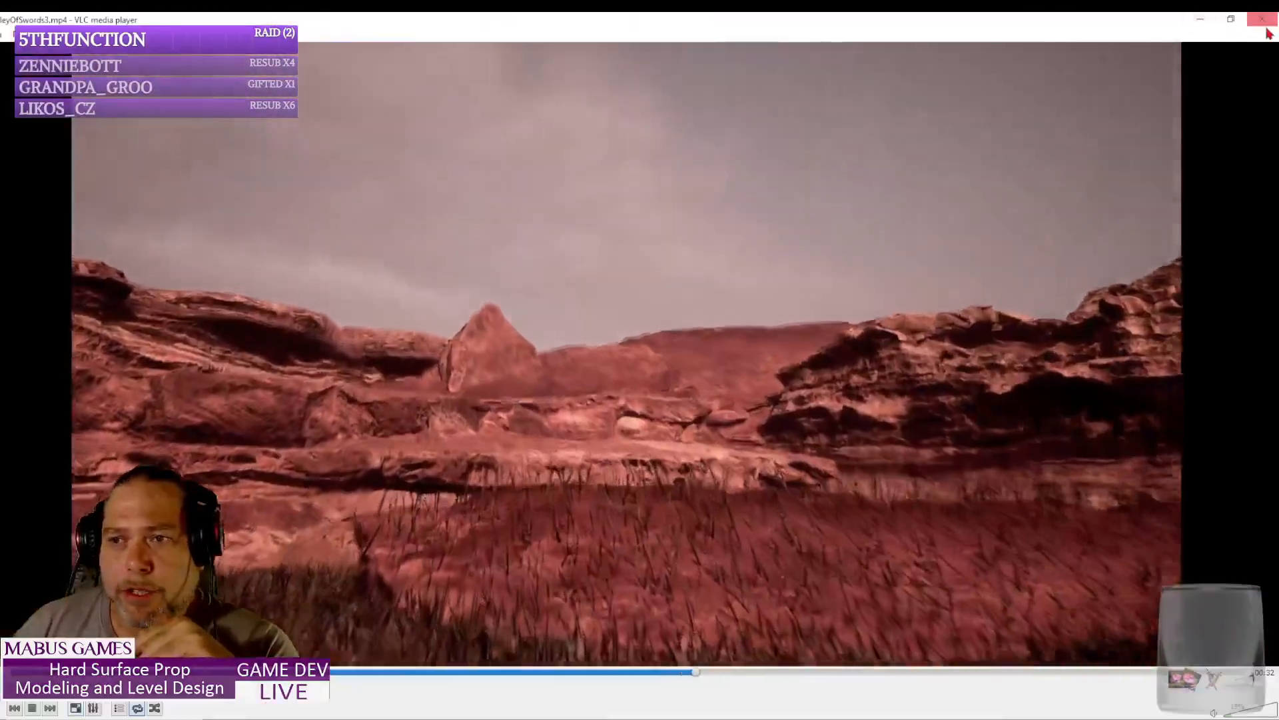
left_click(1264, 21)
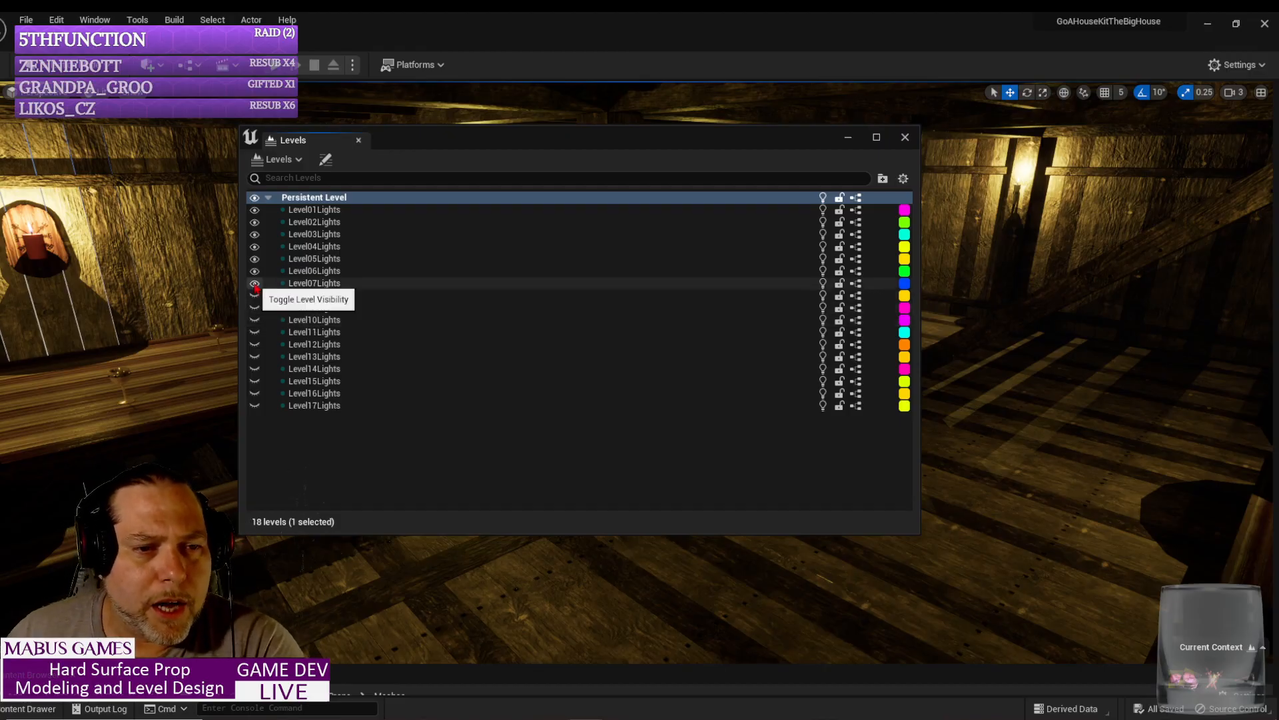
Step: Hide the light levels from Level07Lights to Level01Lights and close the Levels window
left_click(254, 283)
left_click(255, 270)
left_click(255, 259)
left_click(255, 246)
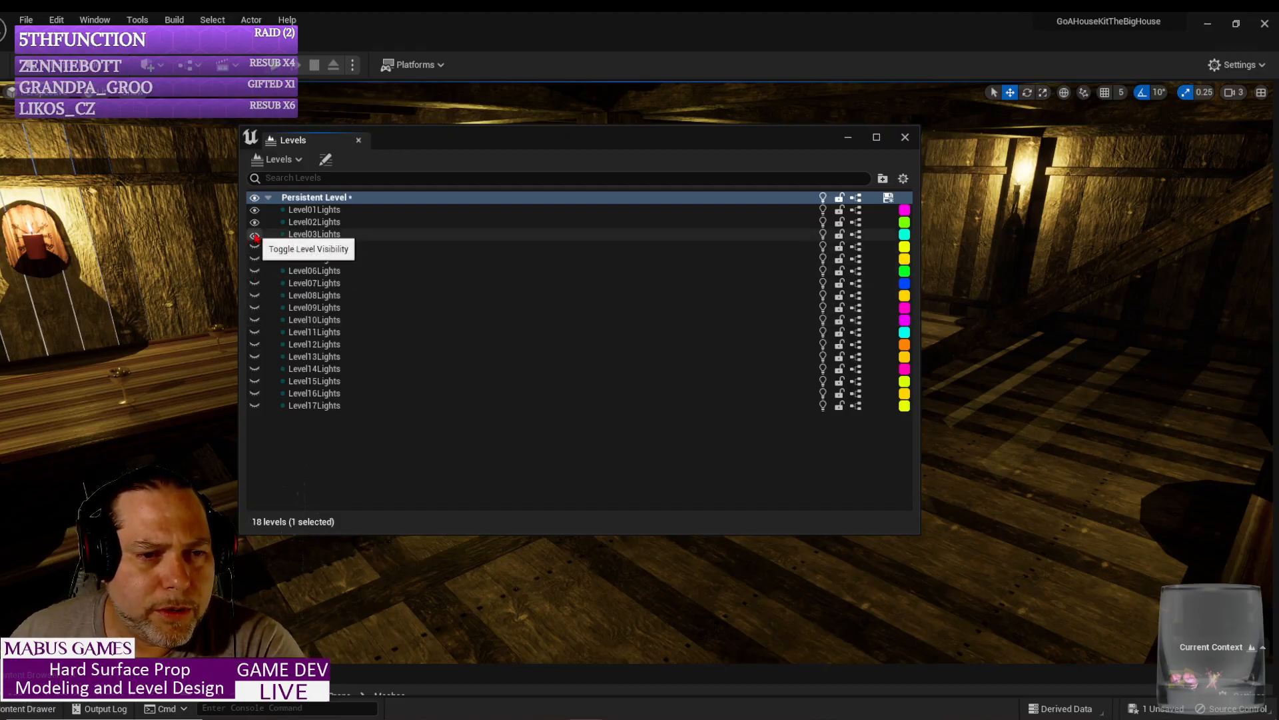
left_click(255, 234)
left_click(254, 222)
left_click(255, 209)
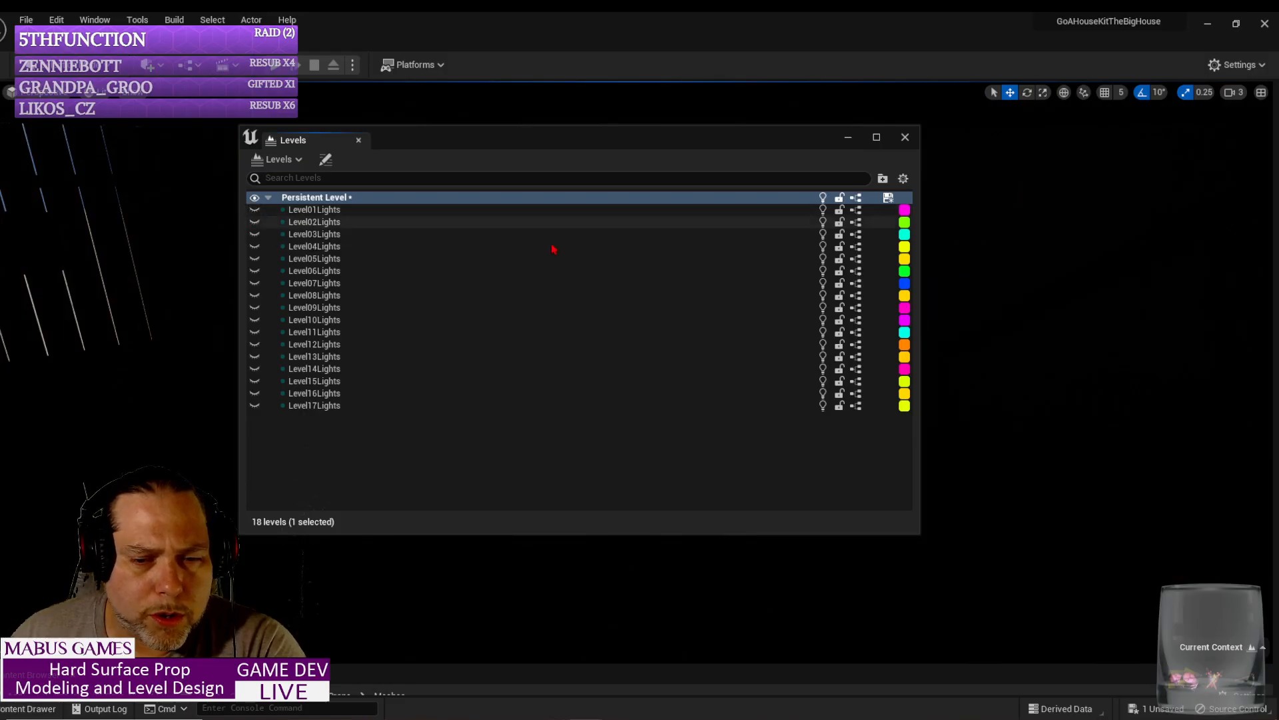
left_click(905, 138)
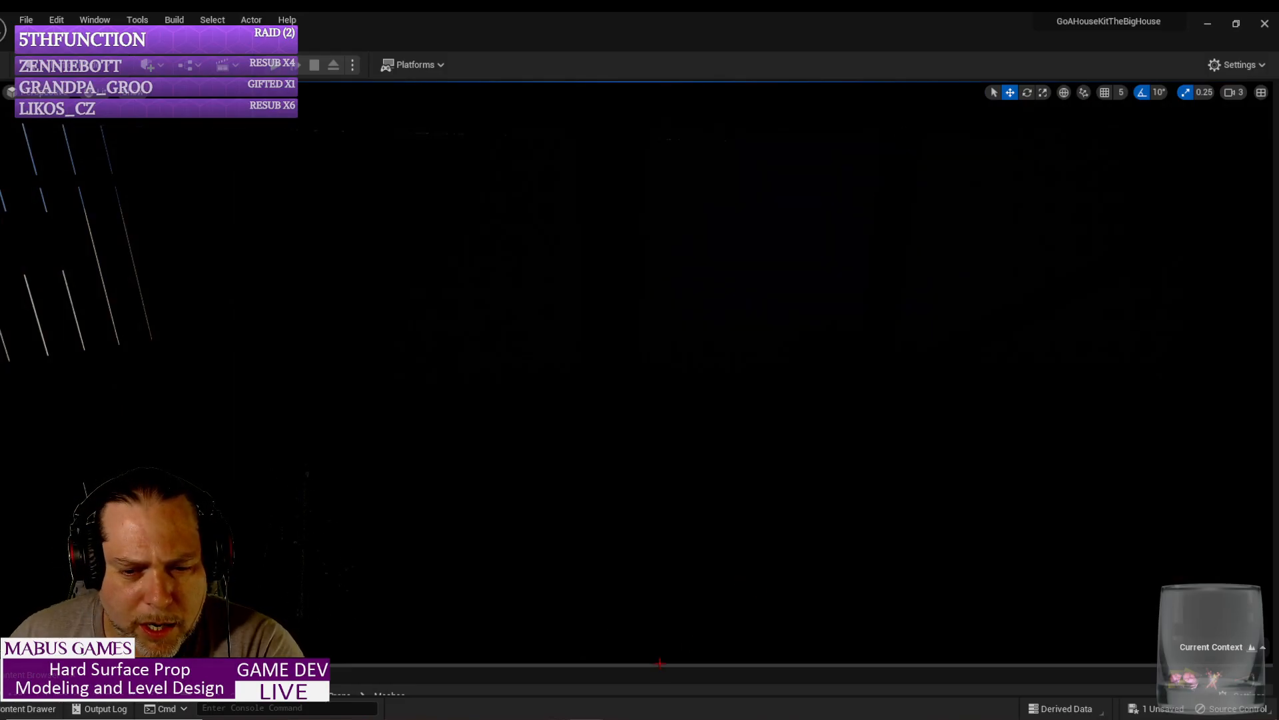
Step: Enlarge the Content Browser and open the Meshes folder of GoAHouseKit
left_click_drag(657, 664, 633, 425)
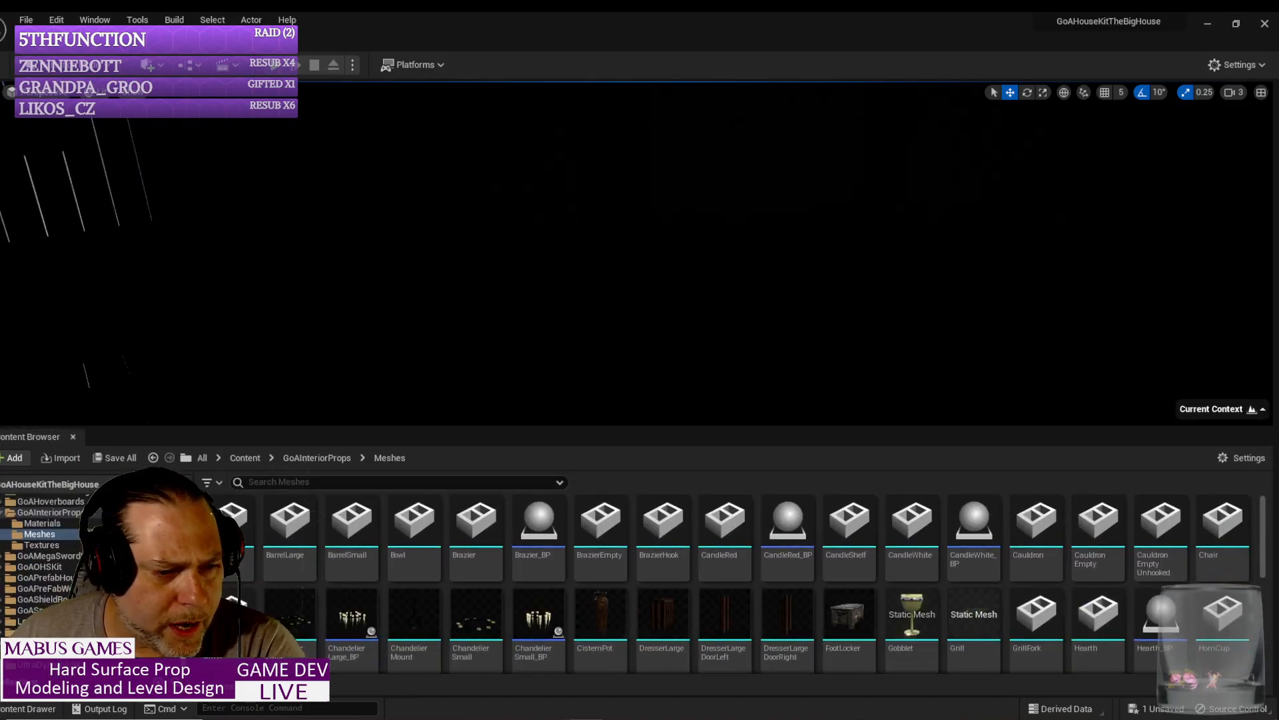
scroll(68, 561, "up", 1)
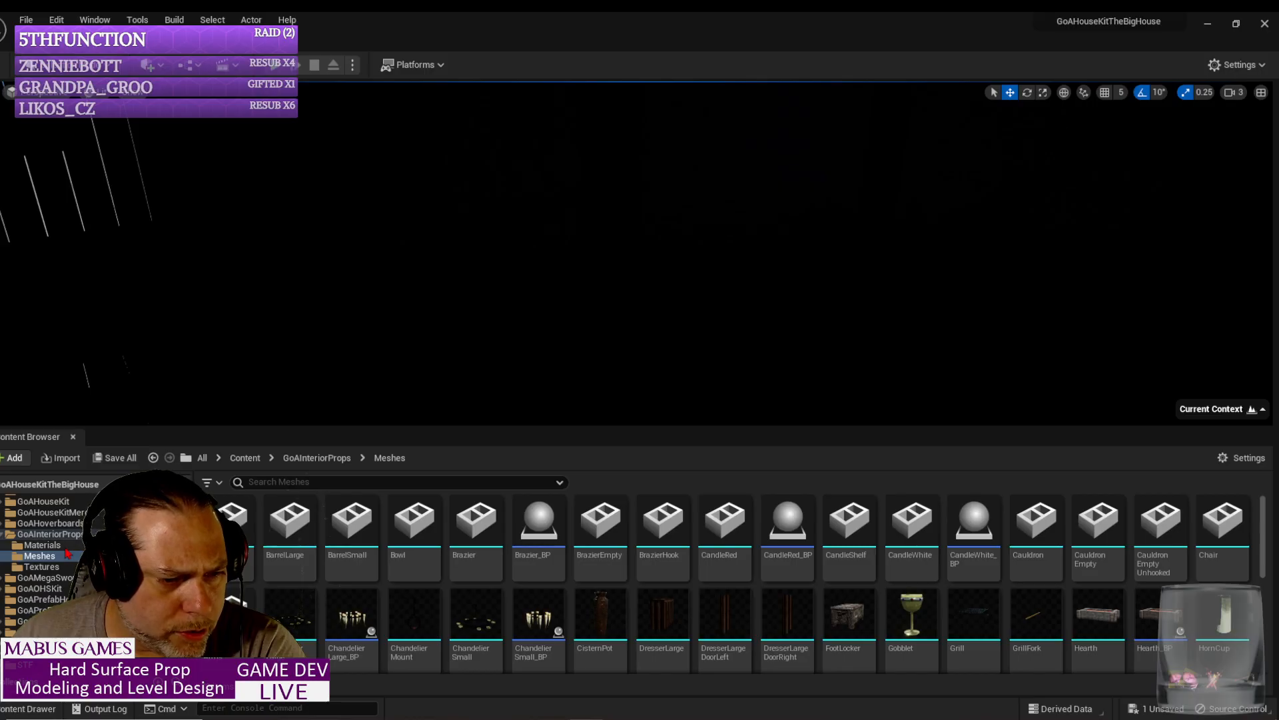
scroll(65, 546, "up", 2)
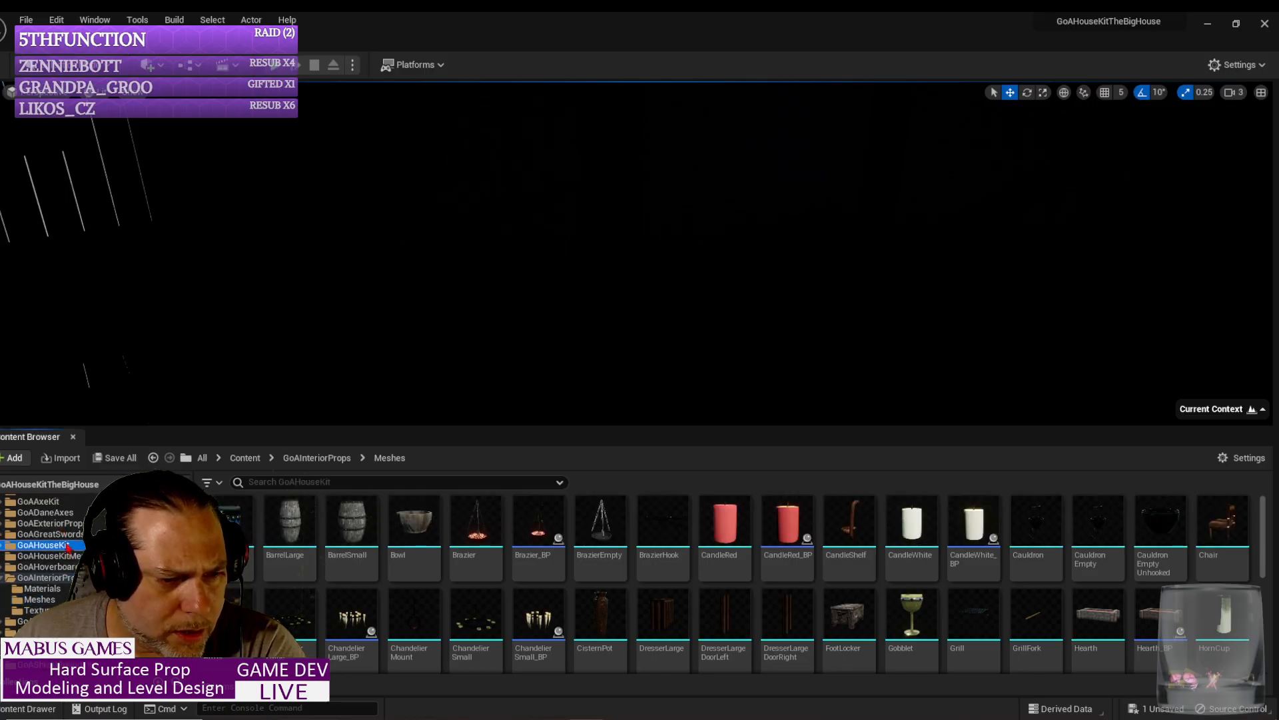
left_click(43, 544)
double_click(341, 520)
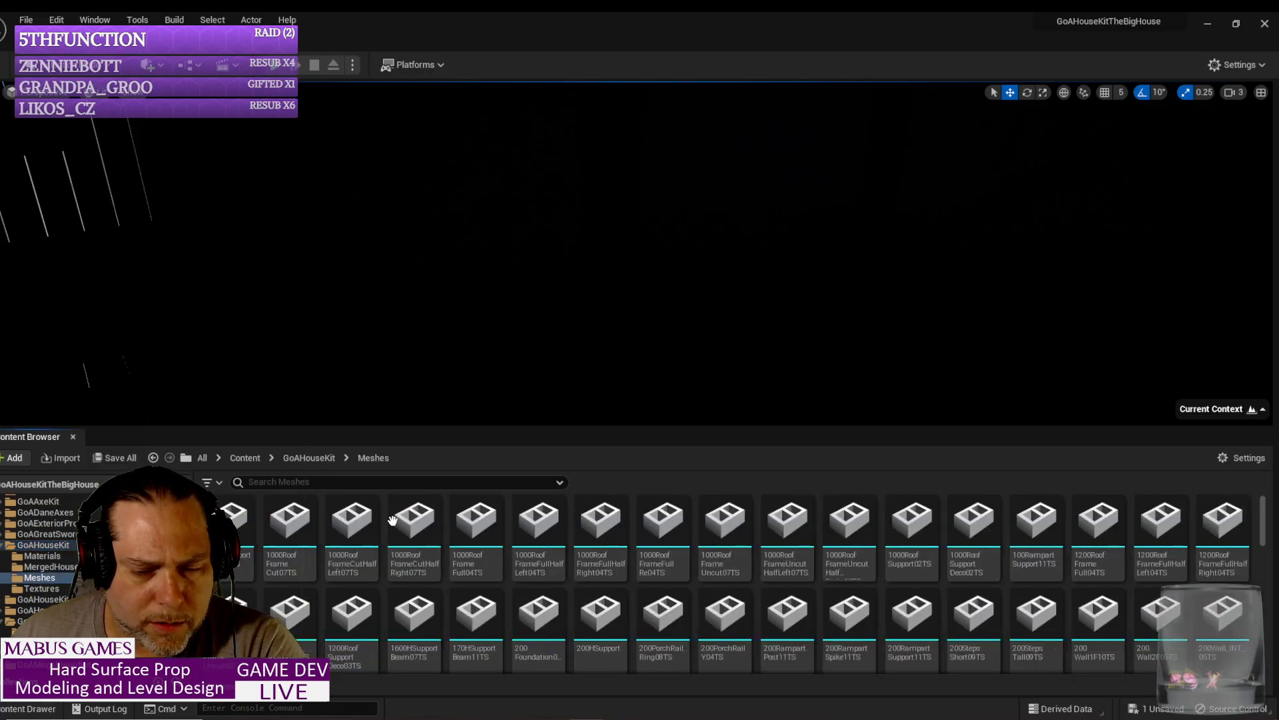
Step: Create a Blueprint Class with Actor as parent in the GoAHouseKit Meshes folder, keeping the default name NewBlueprint
scroll(1081, 598, "down", 10)
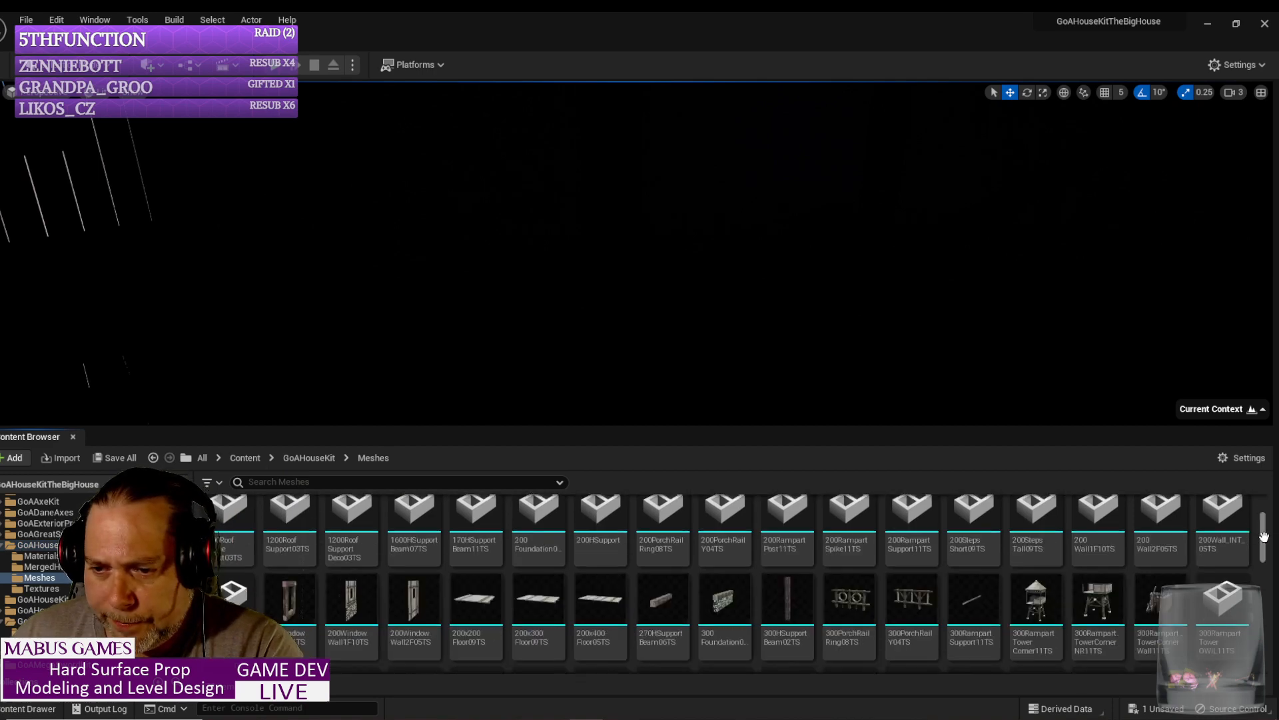
scroll(999, 599, "down", 5)
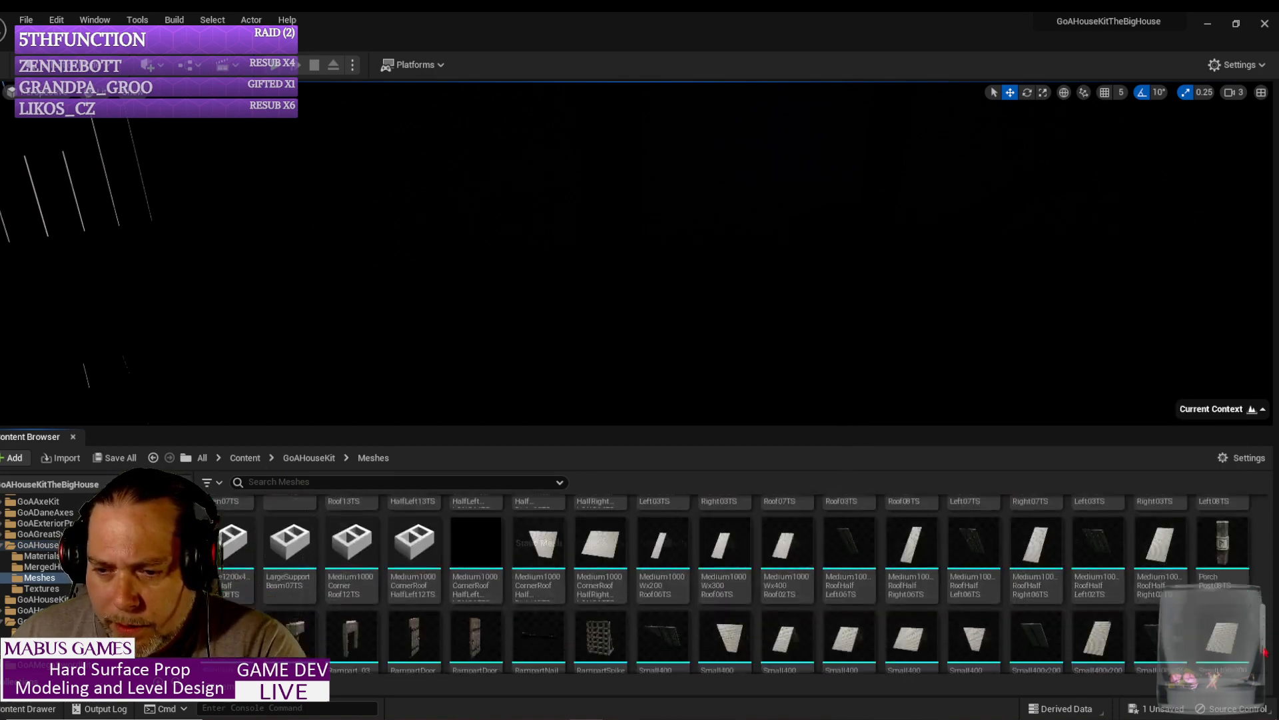
right_click(790, 643)
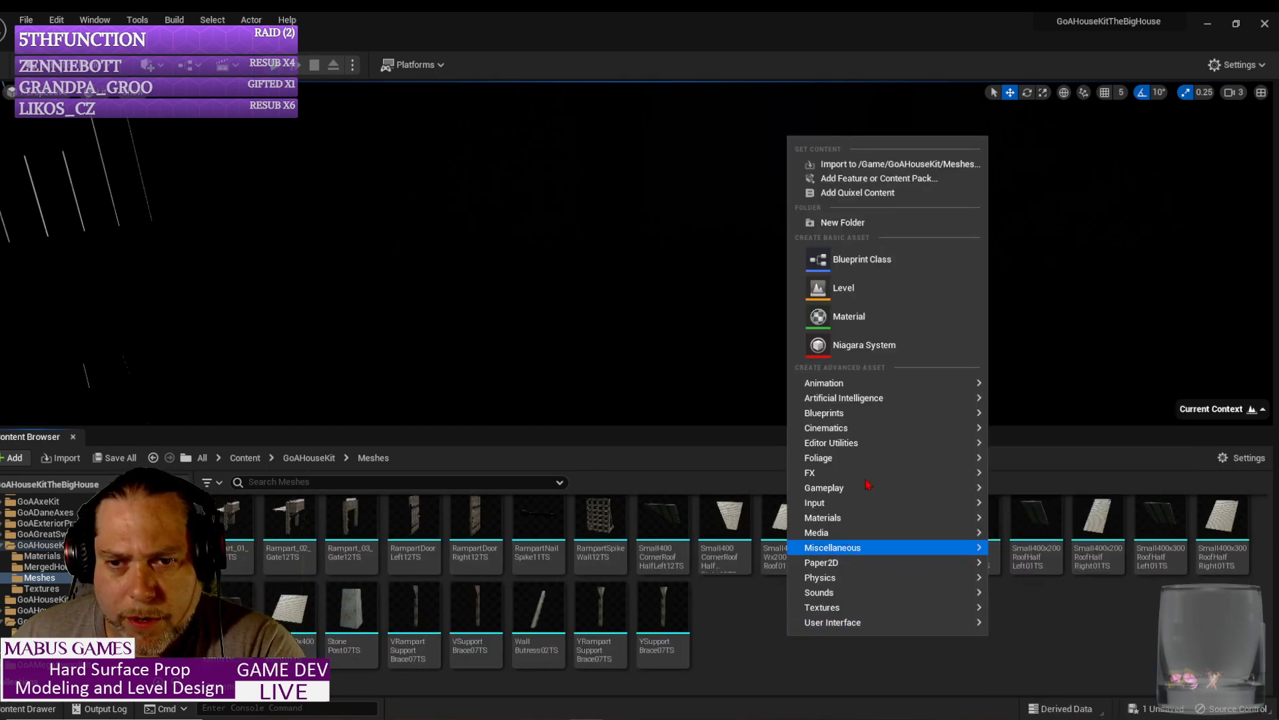
left_click(856, 257)
left_click(537, 253)
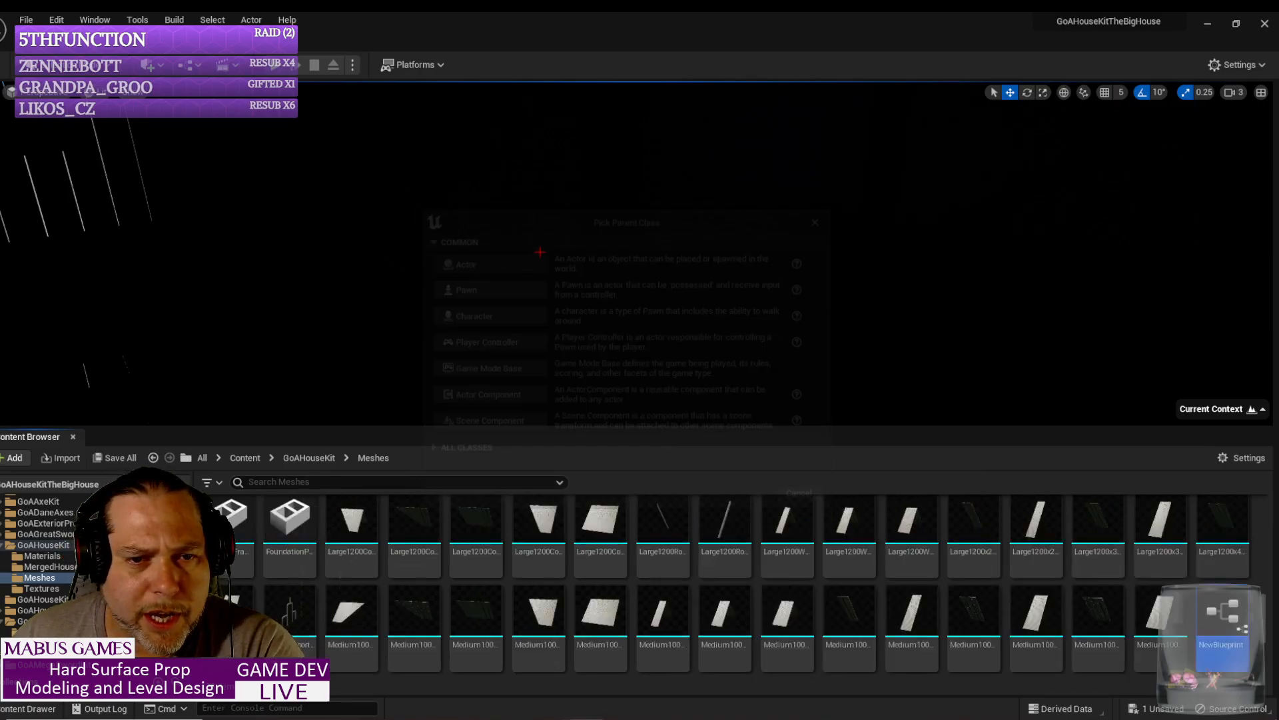
key("Return")
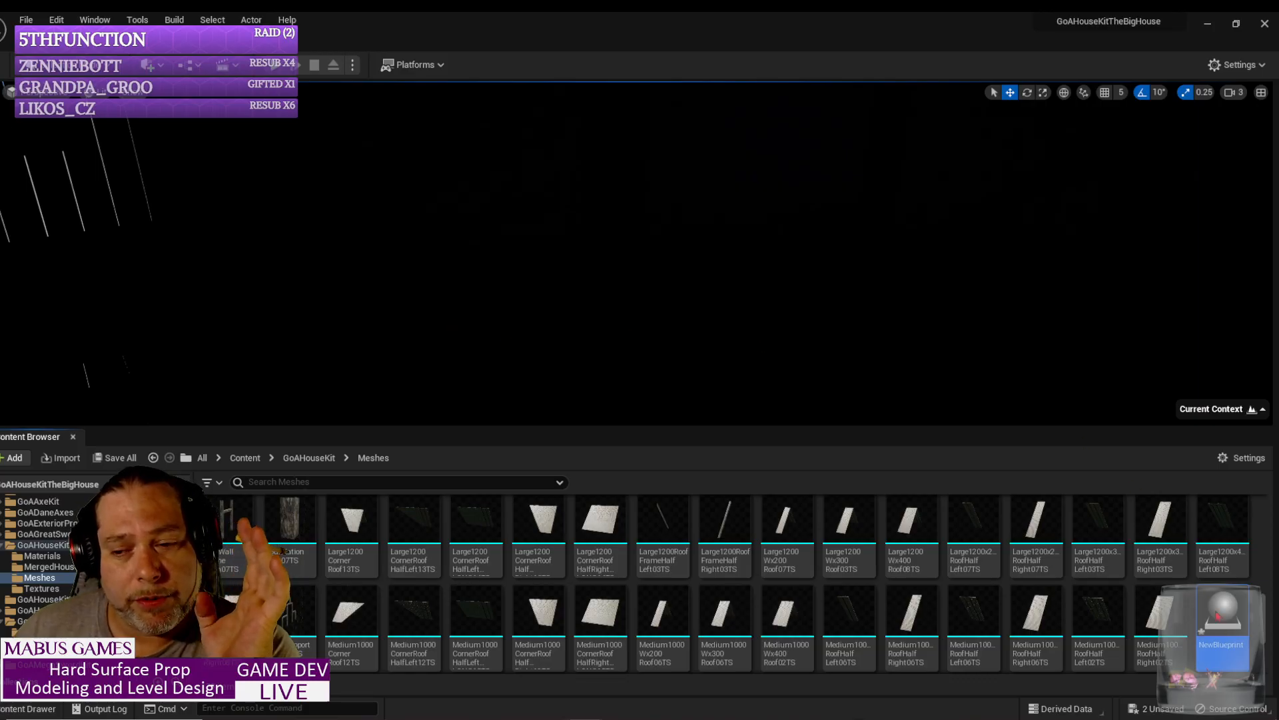
Step: Open NewBlueprint and add the DoorWallFrameHinged03TS, DoorLefttHinged09TS and DoorRightHinged09TS meshes as its components
double_click(1217, 641)
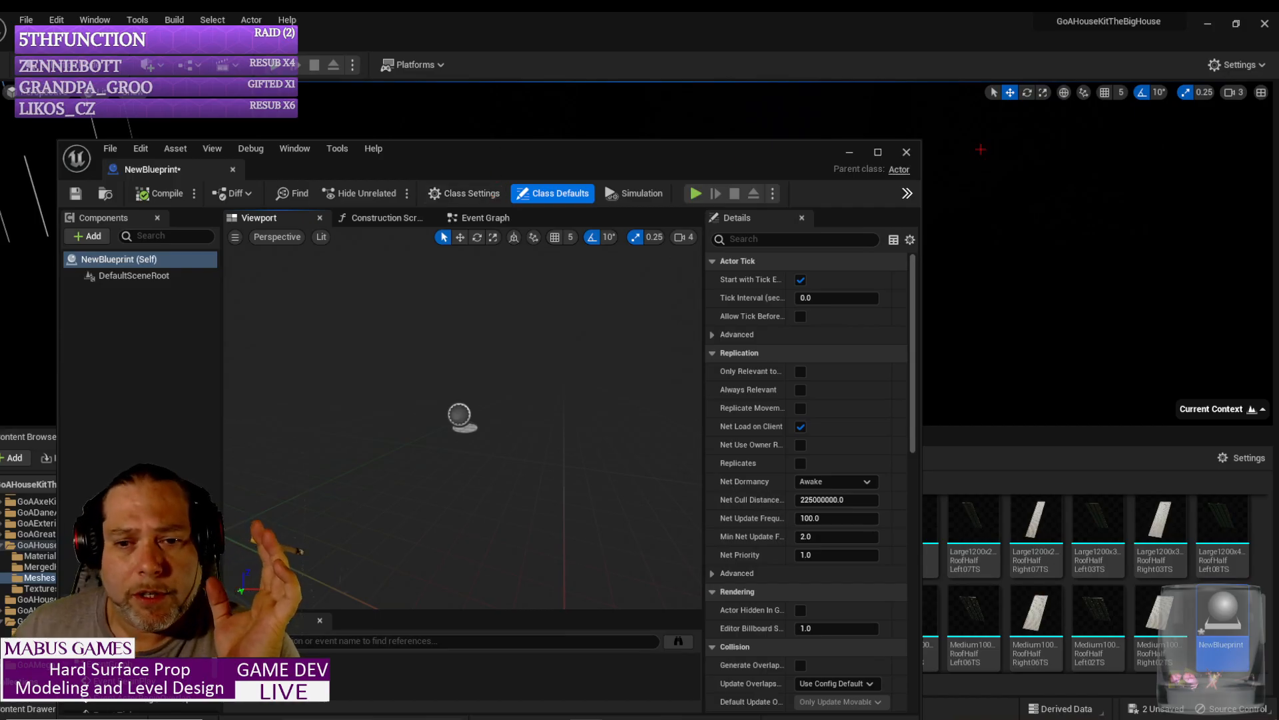
left_click_drag(541, 156, 1027, 165)
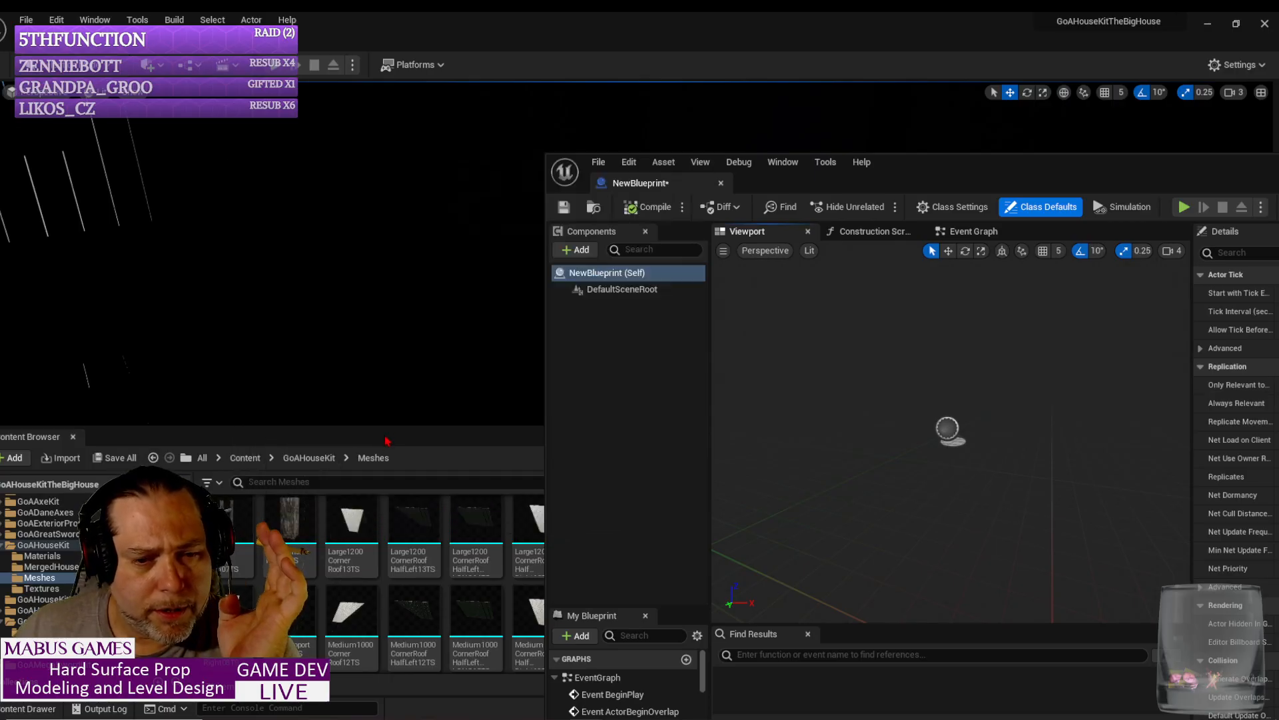
left_click_drag(920, 163, 1278, 166)
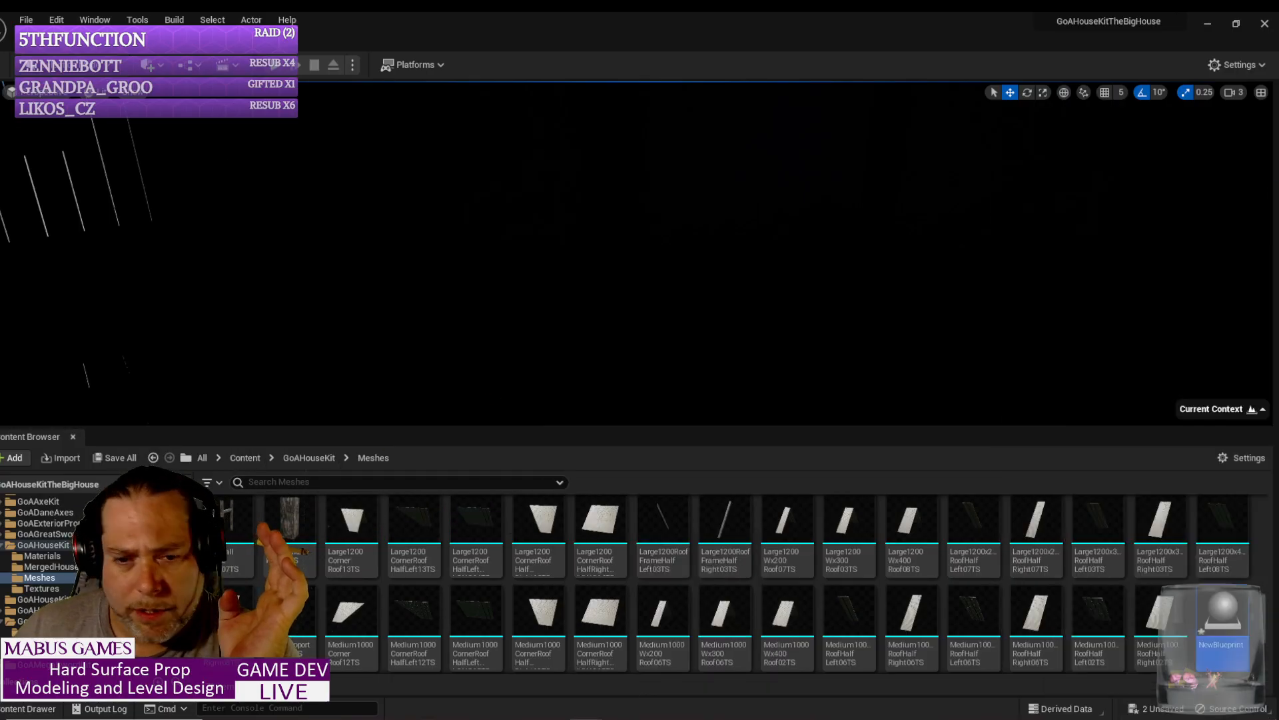
scroll(671, 605, "up", 1)
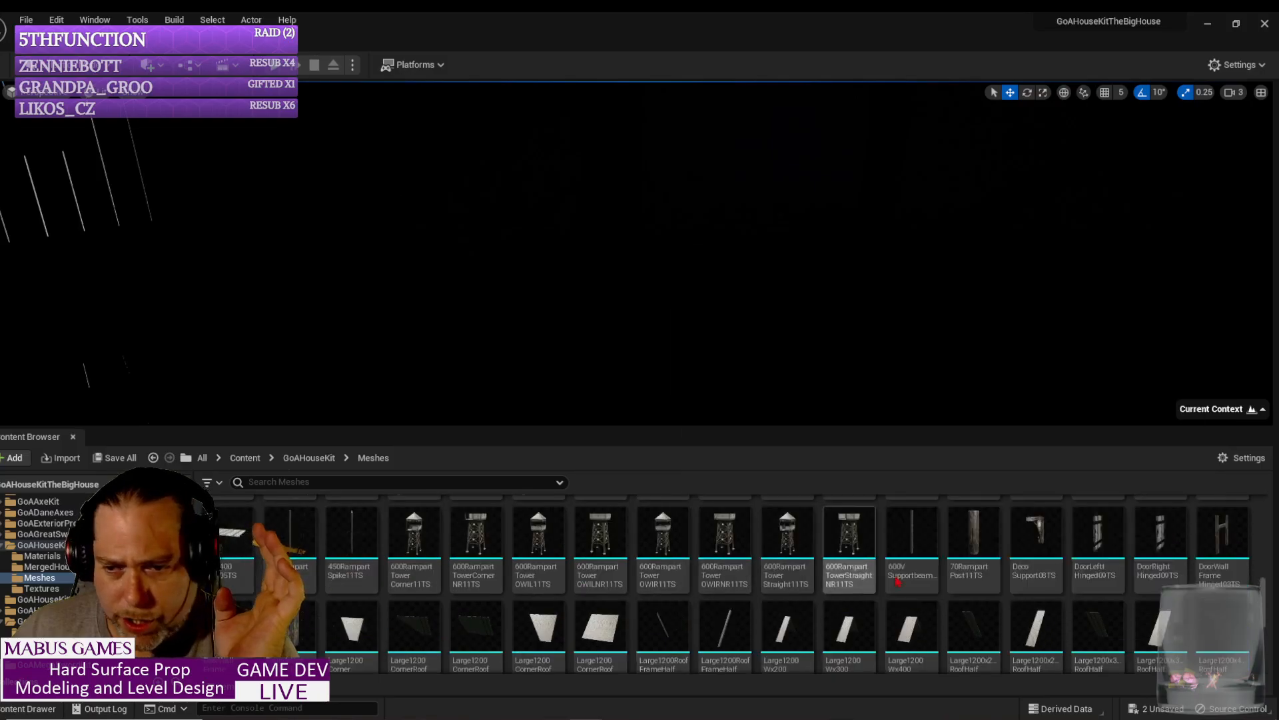
left_click(1223, 537)
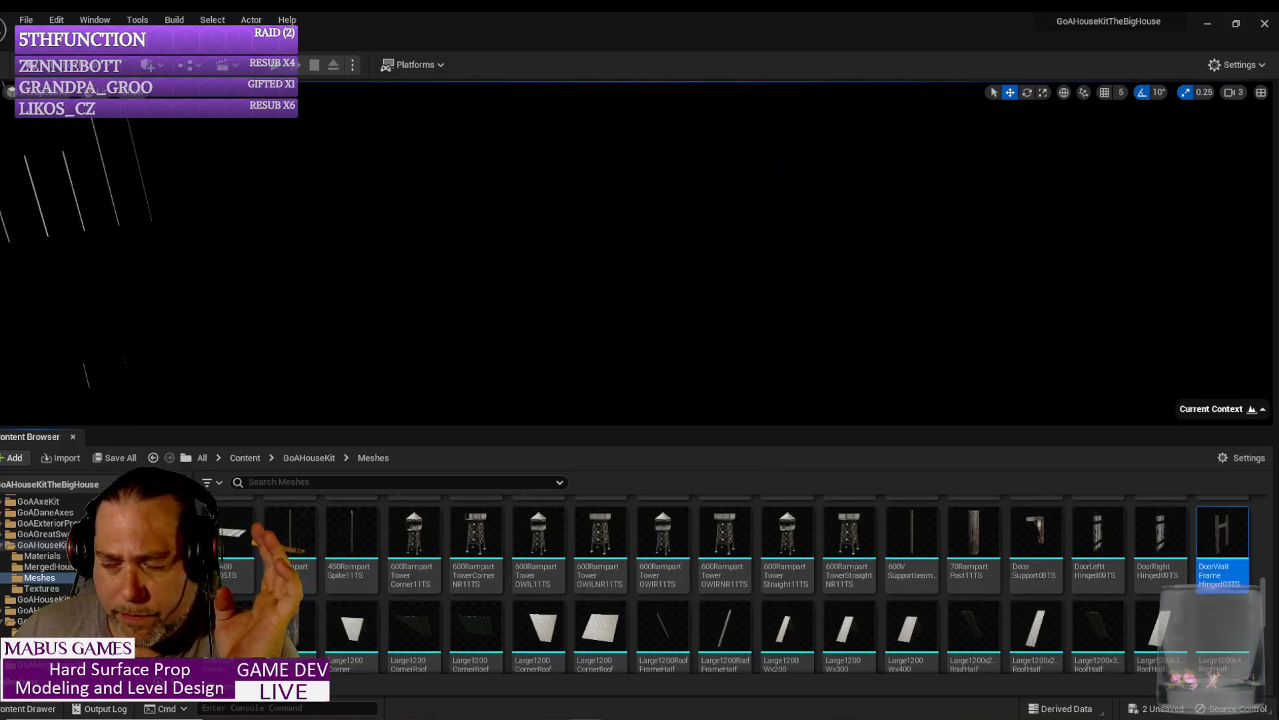
left_click(1097, 530)
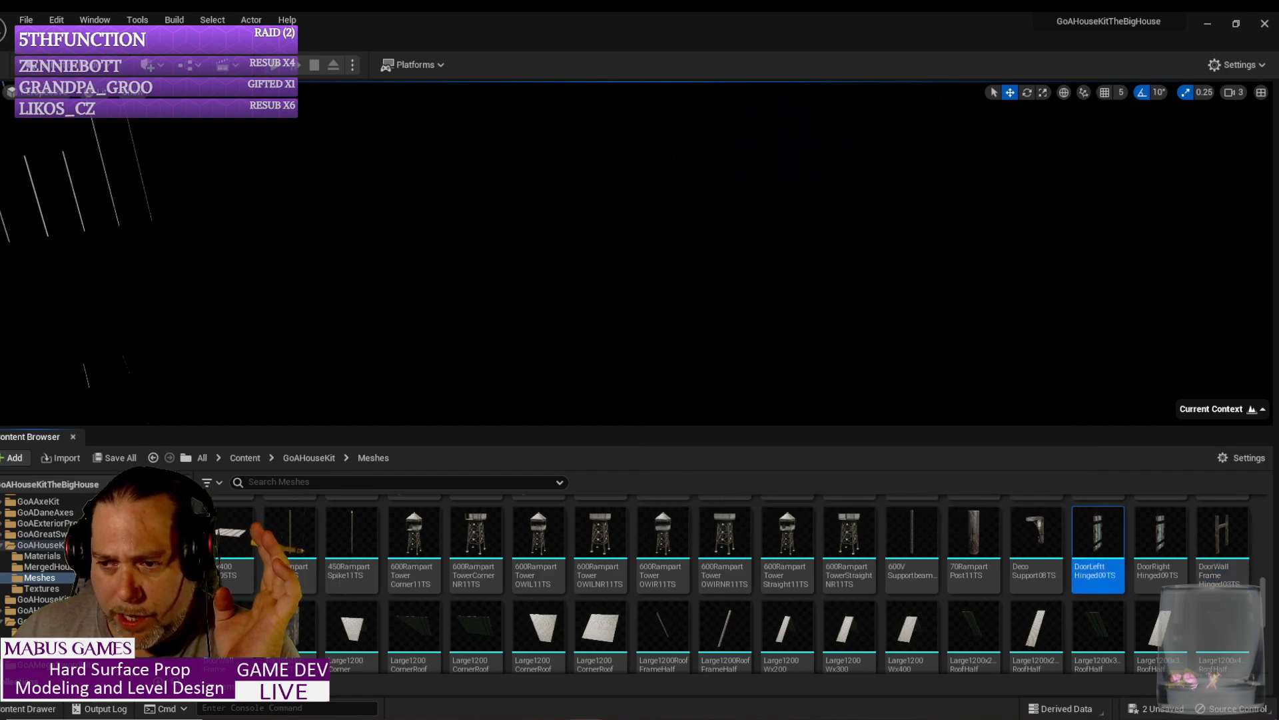
left_click(1155, 527)
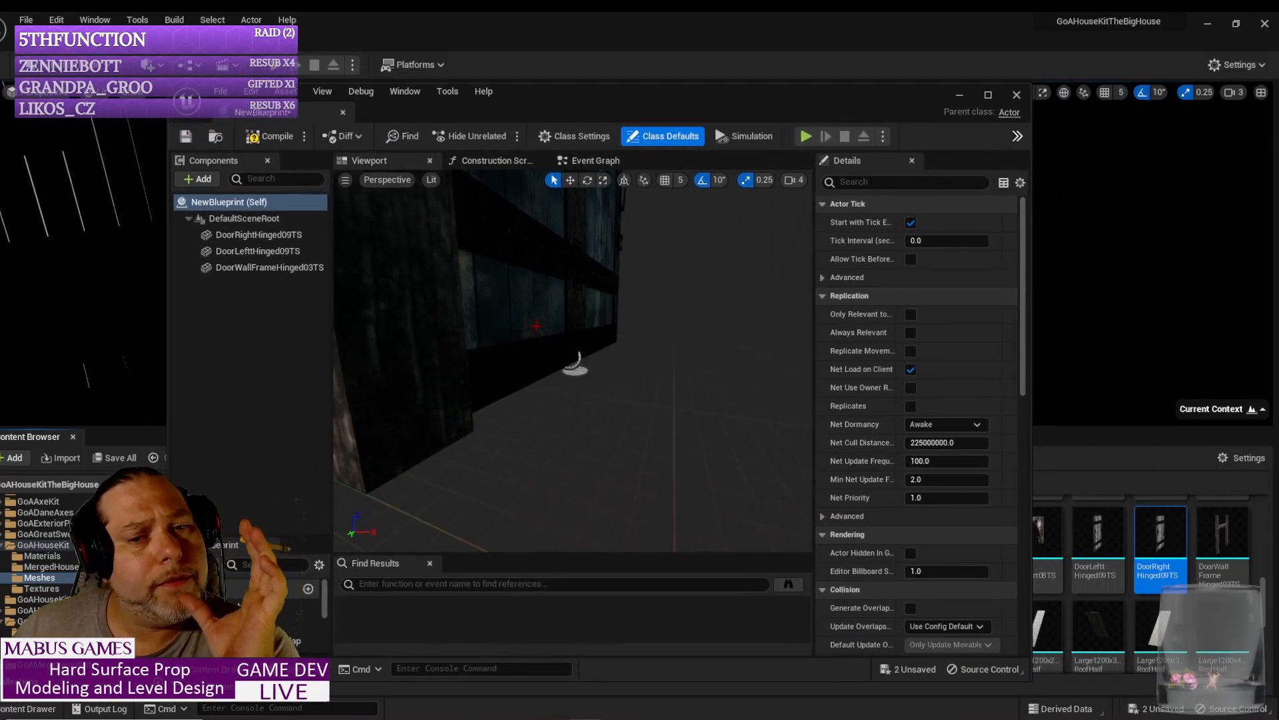
Step: Move the DoorRightHinged09TS component along Y to about 263.35, towards the far post of the door frame
mouse_move(573, 359)
right_mouse_down()
mouse_move(566, 413)
mouse_move(533, 409)
mouse_move(520, 379)
mouse_move(556, 372)
mouse_move(563, 394)
mouse_move(567, 373)
right_mouse_up()
left_click(560, 340)
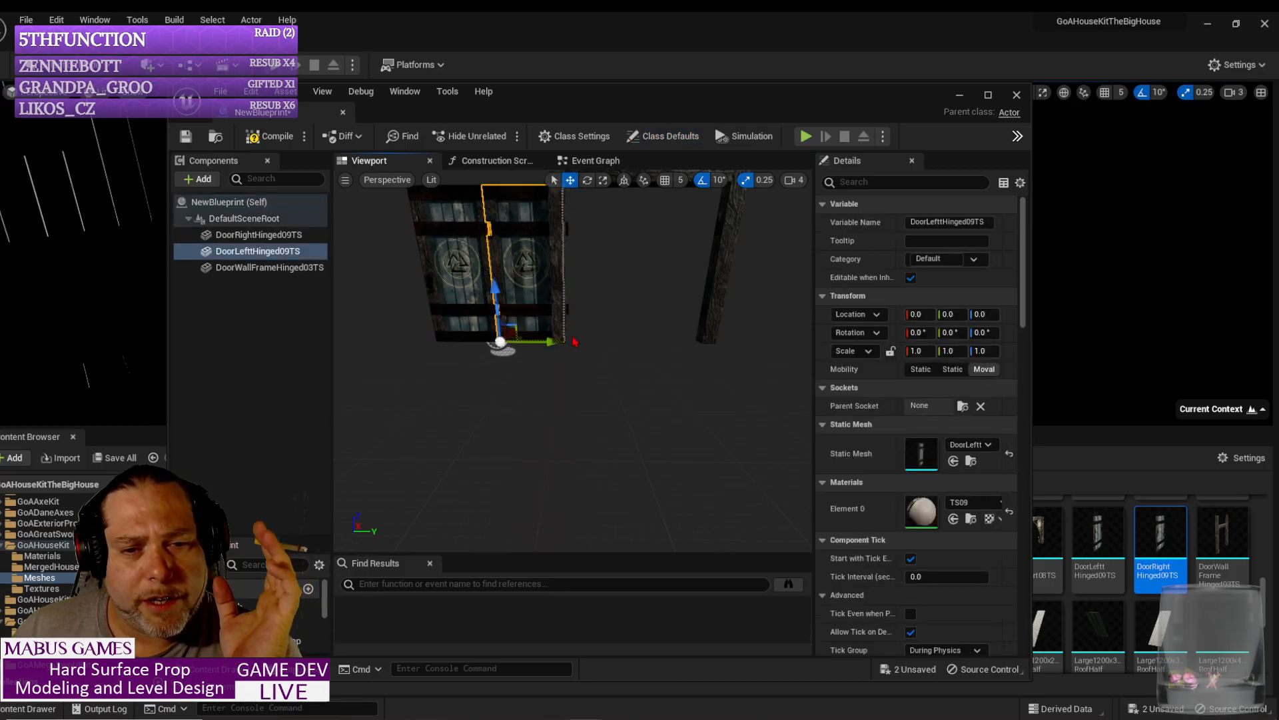
left_click(517, 345)
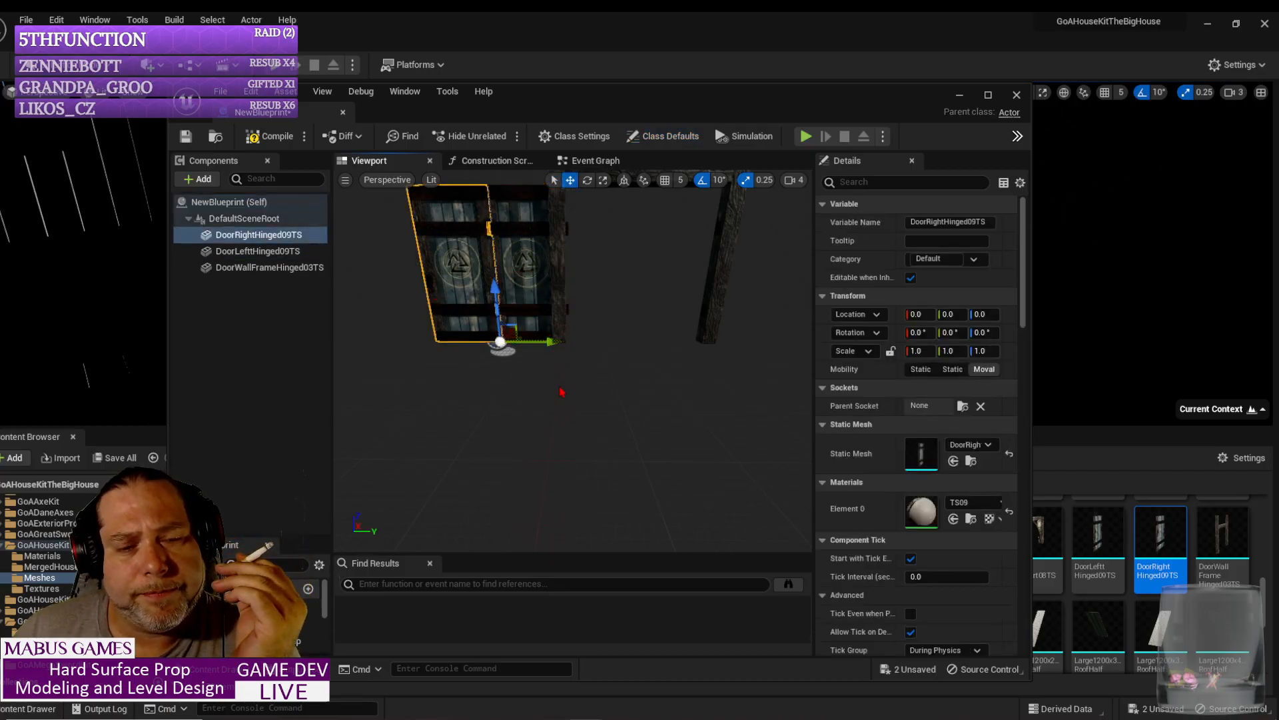
mouse_move(561, 392)
right_mouse_down()
mouse_move(560, 379)
mouse_move(563, 414)
right_mouse_up()
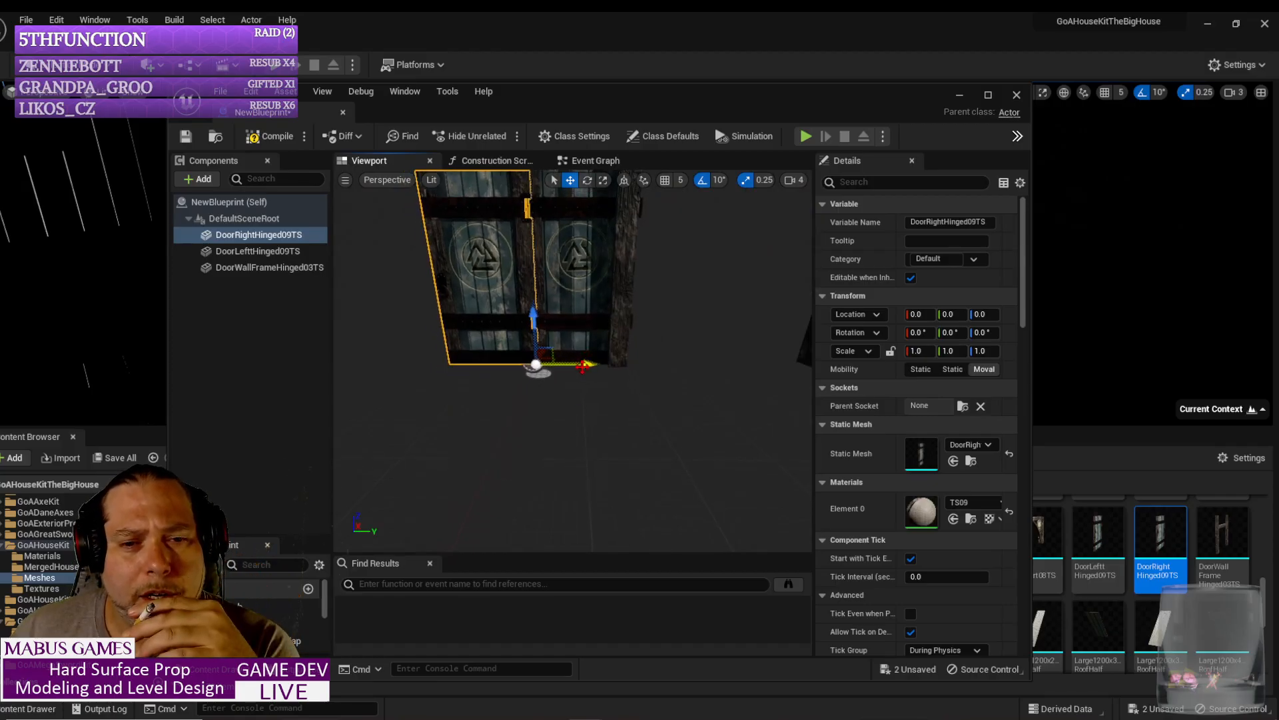
left_click_drag(583, 365, 767, 366)
right_click_drag(767, 365, 602, 411)
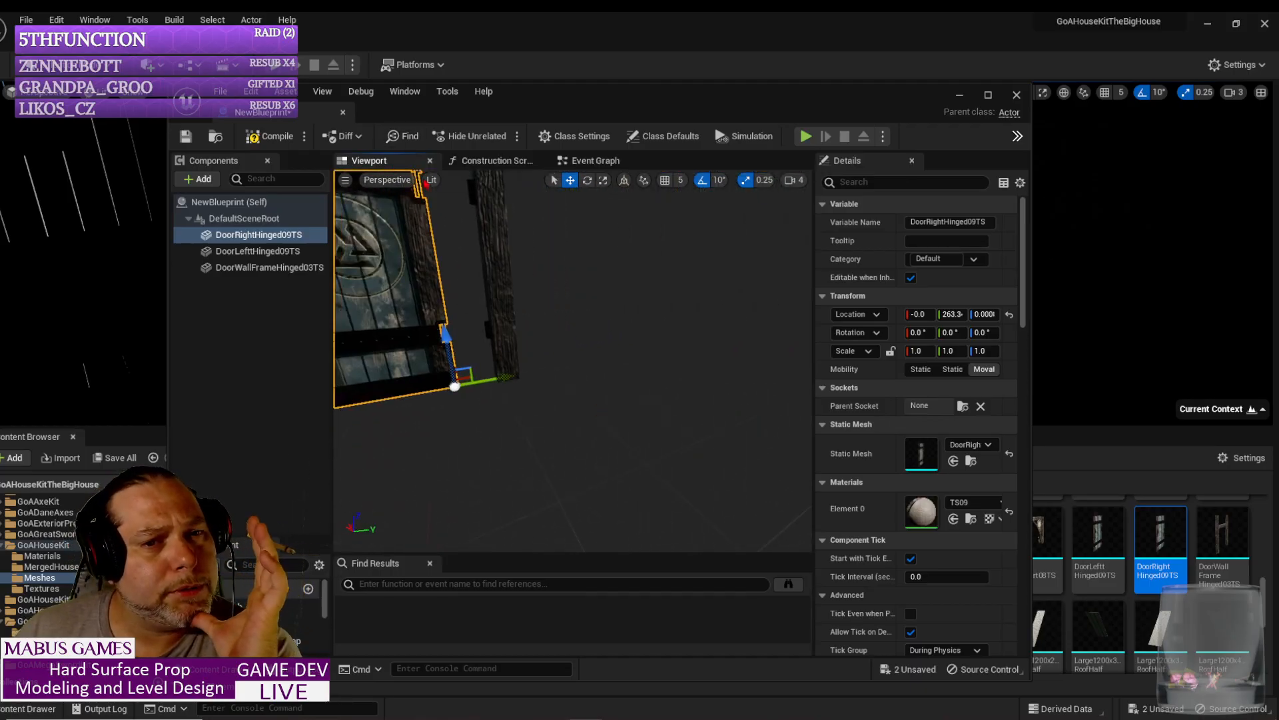
Step: Switch the Blueprint viewport to the Top view and maximize the Blueprint editor window
left_click(381, 181)
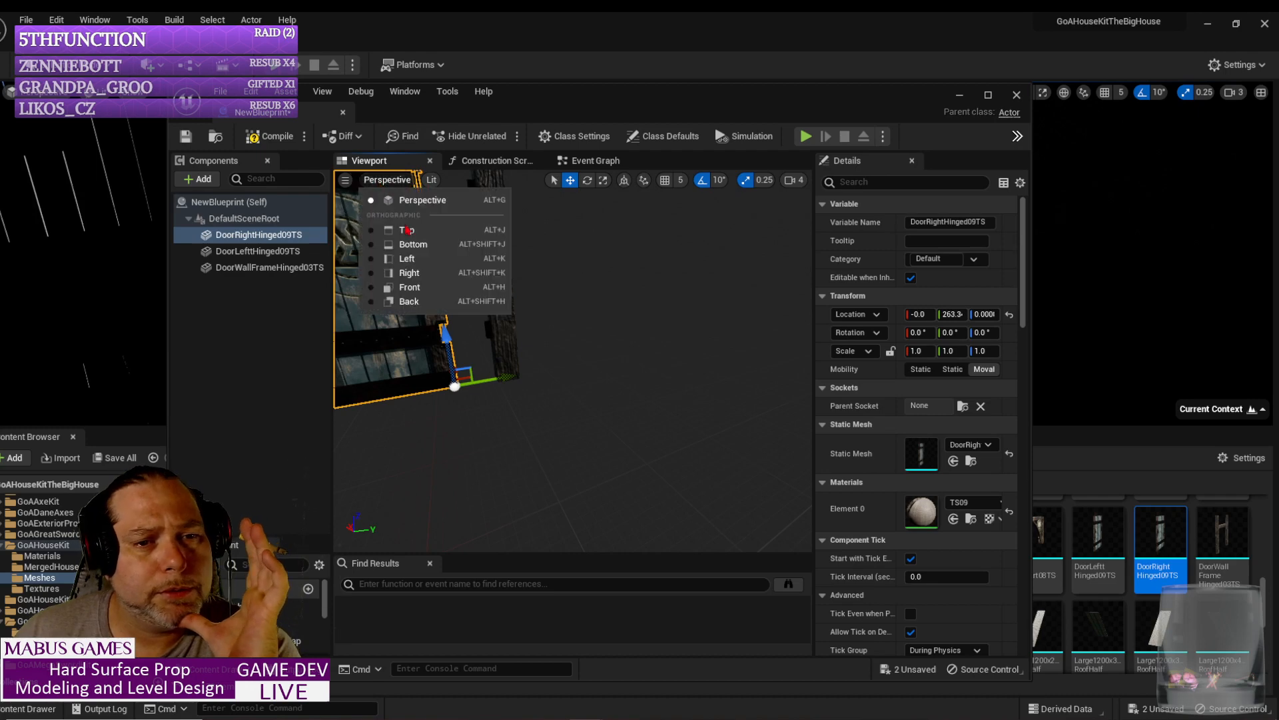
left_click(408, 230)
left_click_drag(593, 99, 578, 210)
double_click(579, 210)
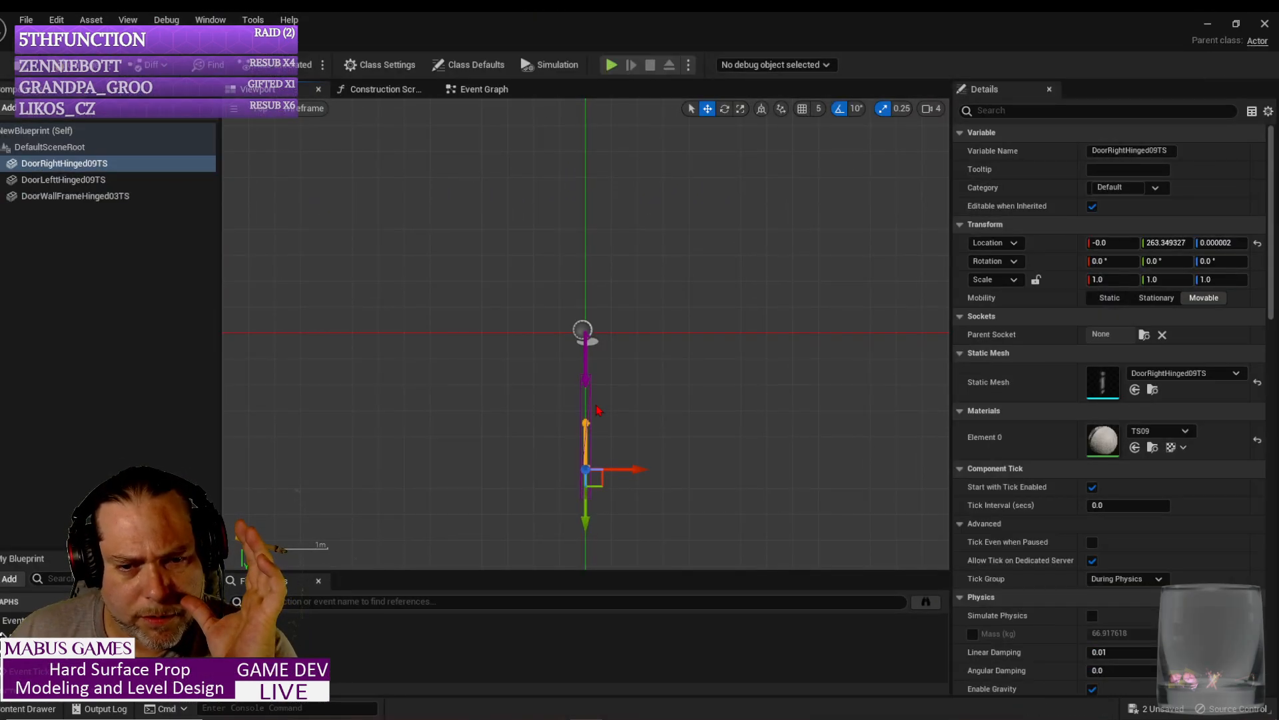
Step: Move the right door along Y to about 296.95 so its hinge edge sits flush against the frame post
right_click_drag(631, 417, 649, 275)
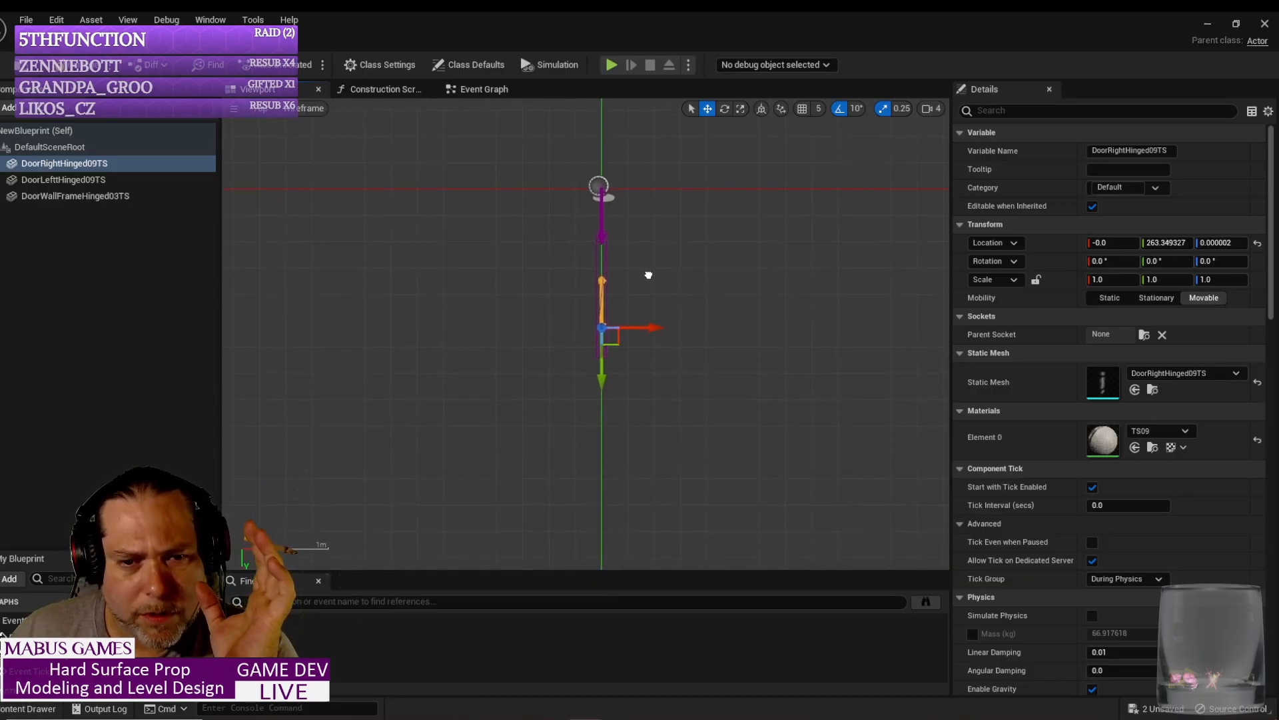
scroll(649, 275, "up", 5)
right_click_drag(617, 494, 591, 329)
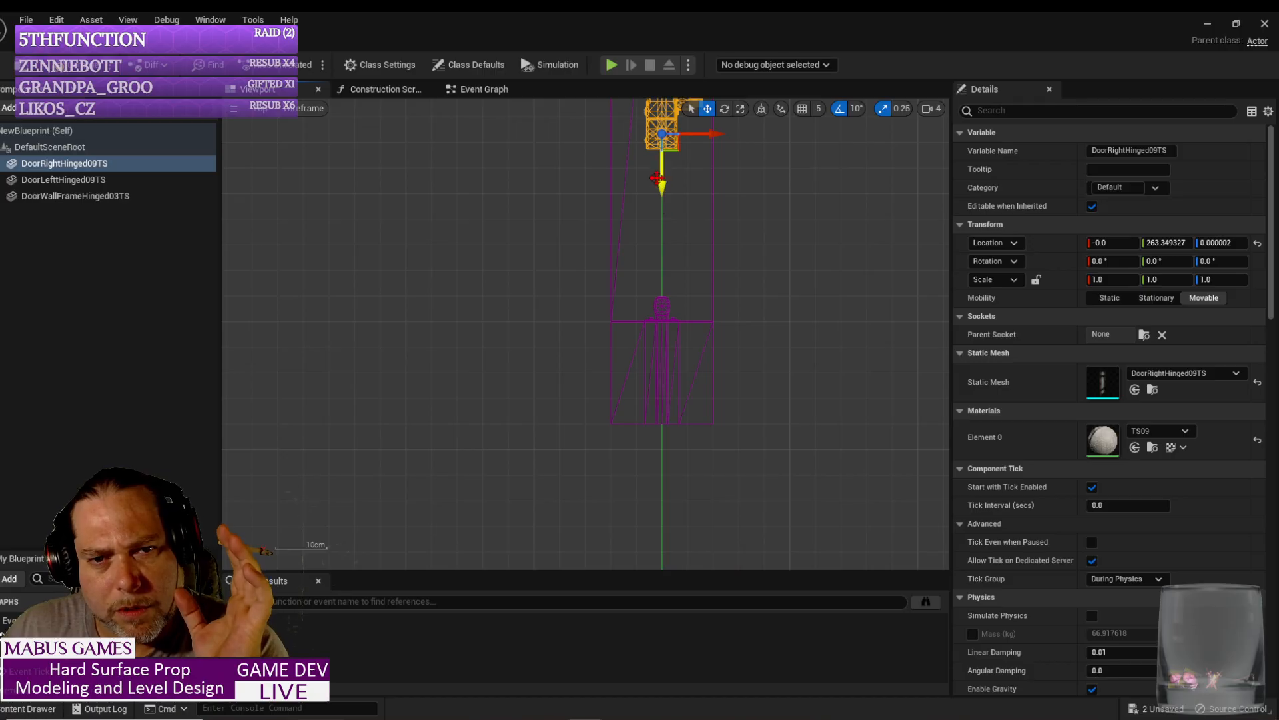
left_click_drag(662, 183, 650, 359)
scroll(671, 320, "up", 3)
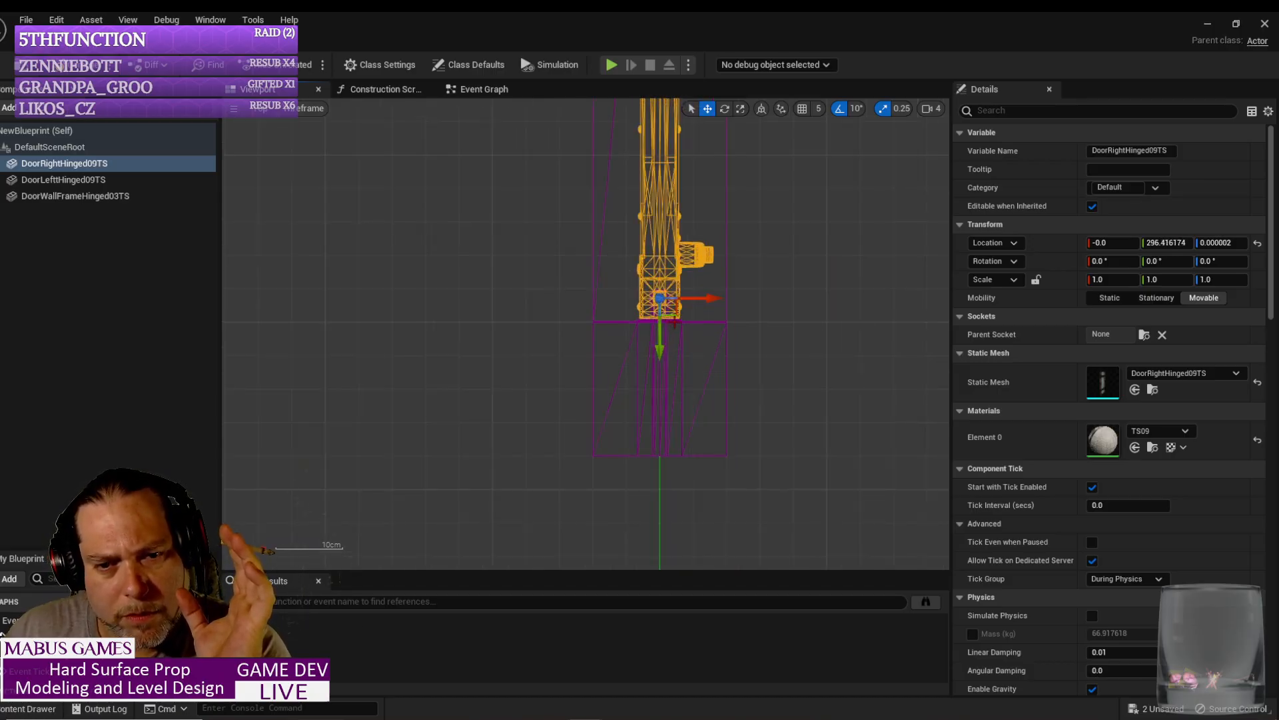
scroll(675, 322, "up", 4)
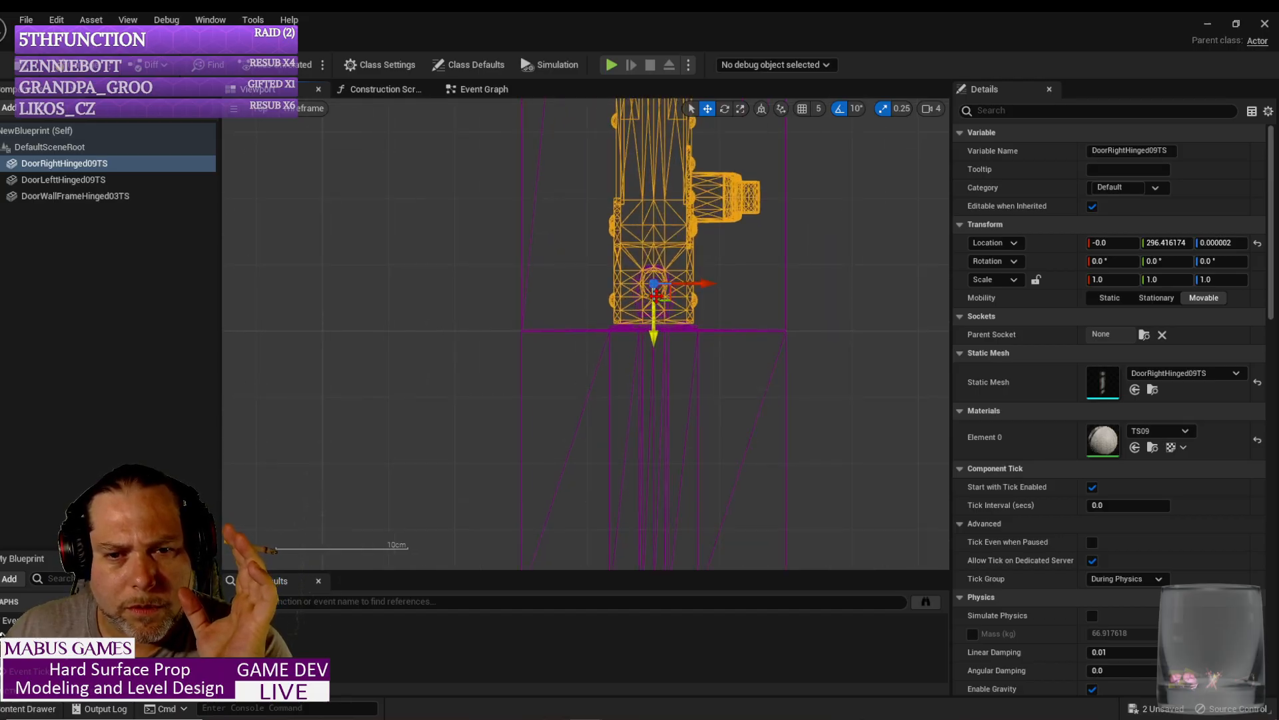
scroll(656, 294, "up", 3)
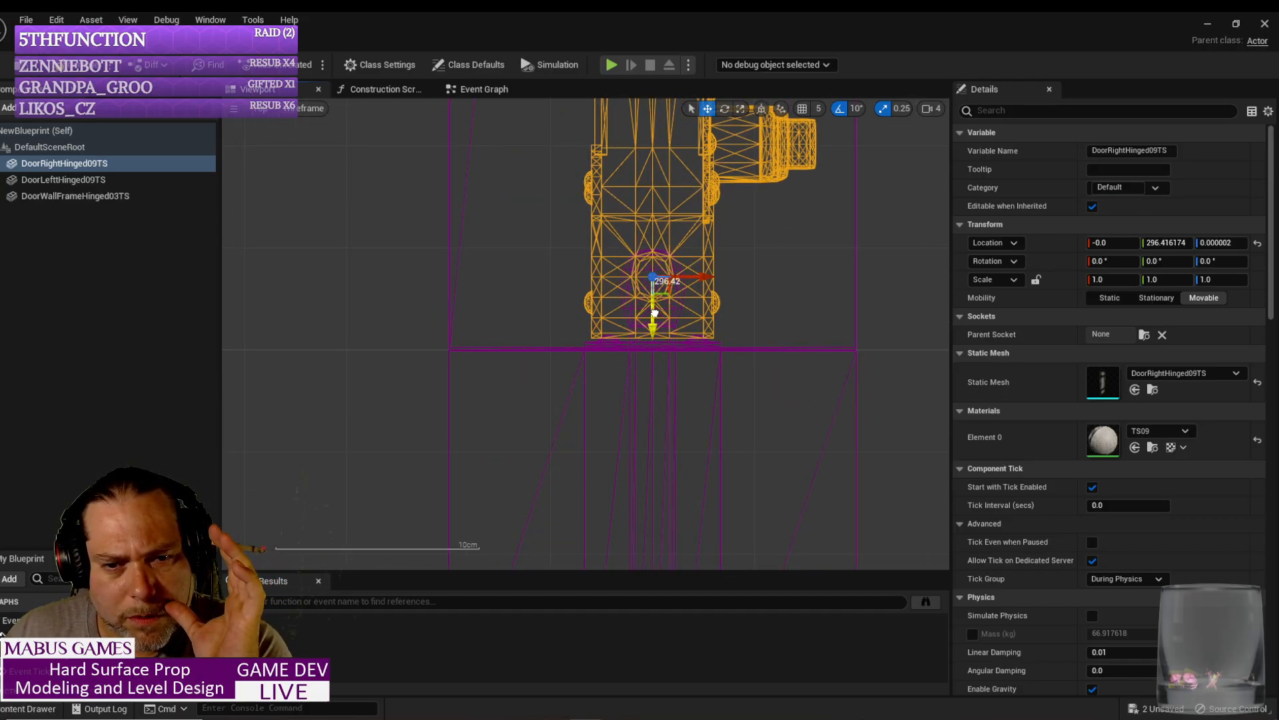
left_click_drag(655, 313, 646, 324)
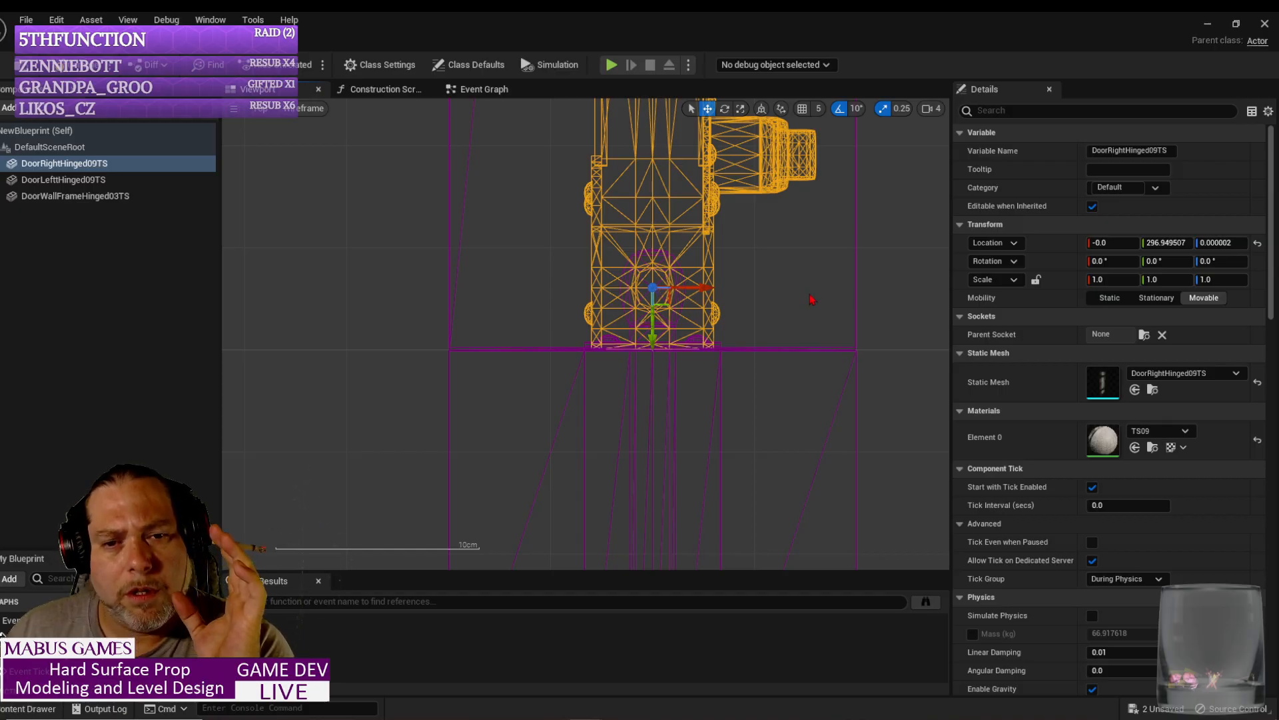
Step: Move the DoorLefttHinged09TS component along Y to about 103.03 so its hinge edge sits flush against the near frame post
scroll(812, 299, "down", 6)
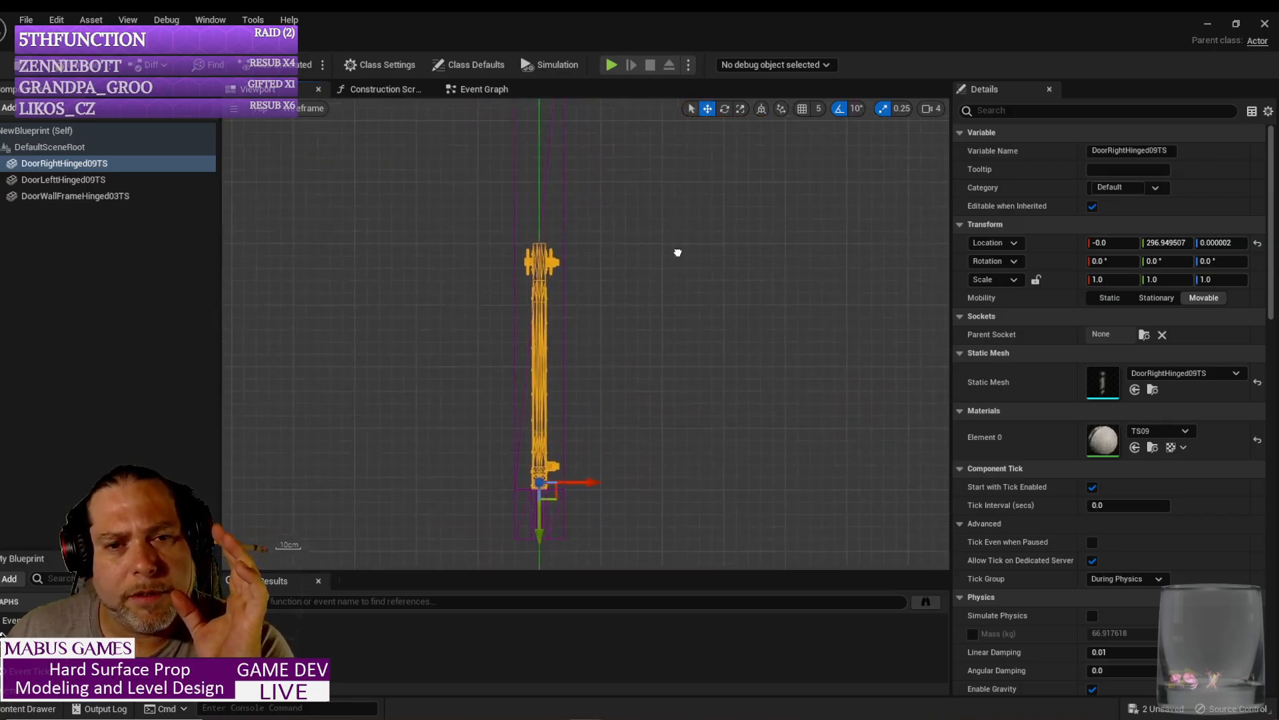
mouse_move(678, 253)
right_mouse_down()
mouse_move(665, 457)
mouse_move(647, 497)
right_mouse_up()
left_click(533, 197)
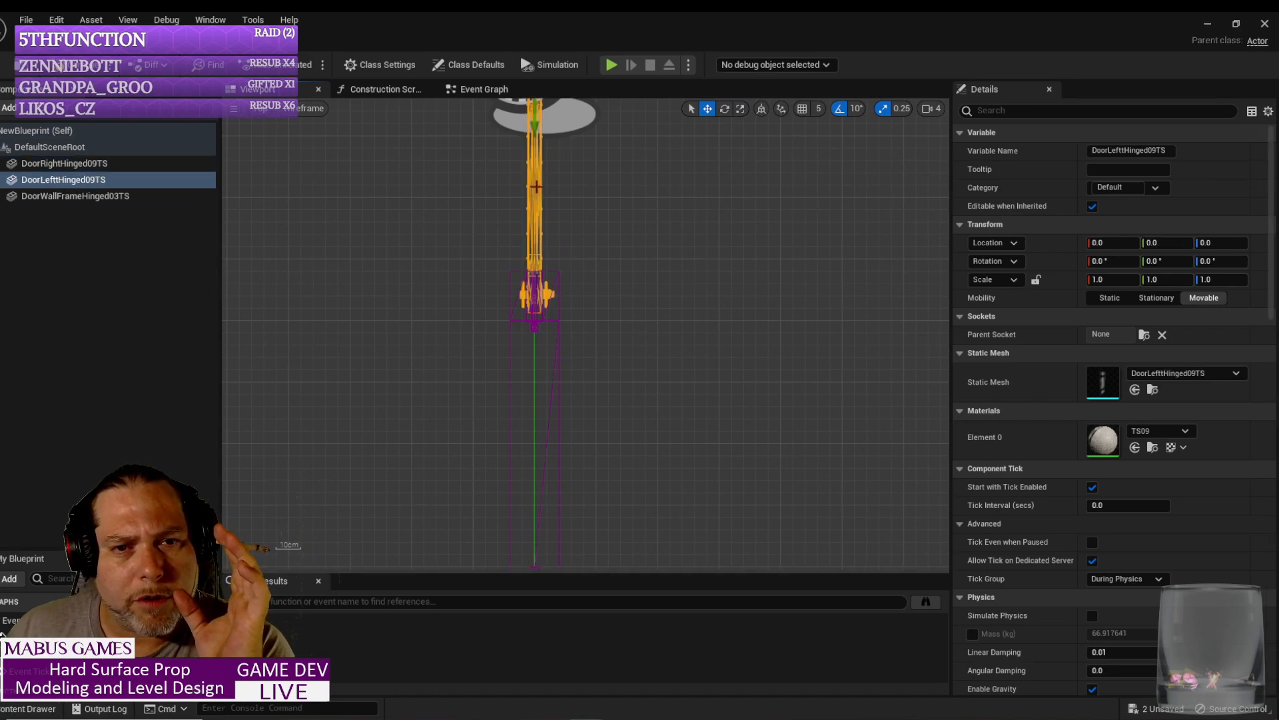
left_click_drag(513, 313, 504, 390)
scroll(533, 333, "up", 5)
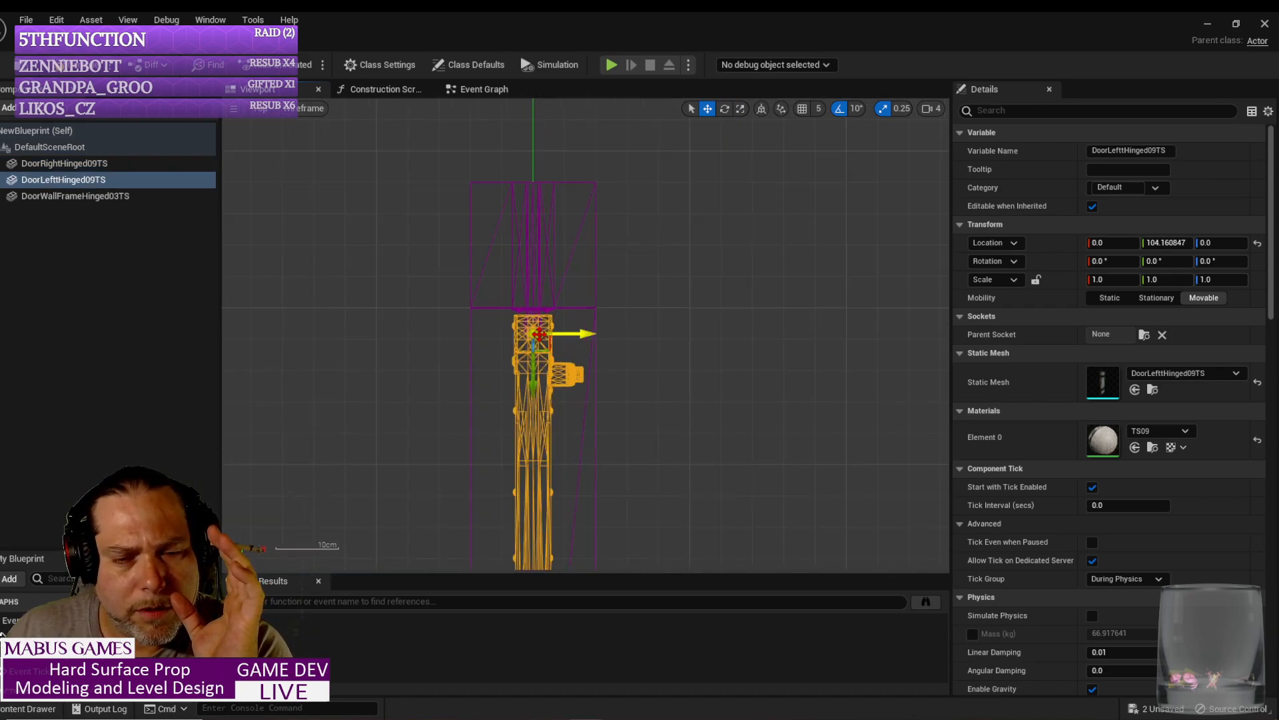
scroll(528, 325, "up", 4)
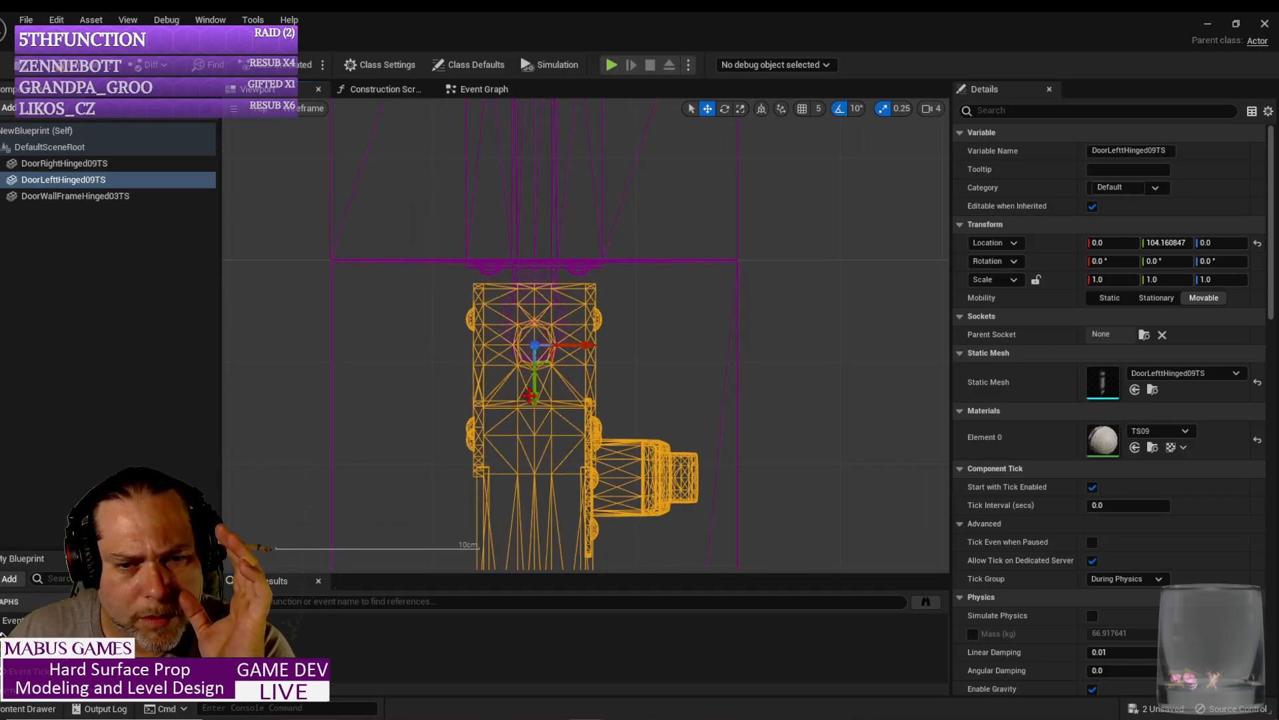
left_click_drag(530, 395, 531, 365)
key("ctrl+z")
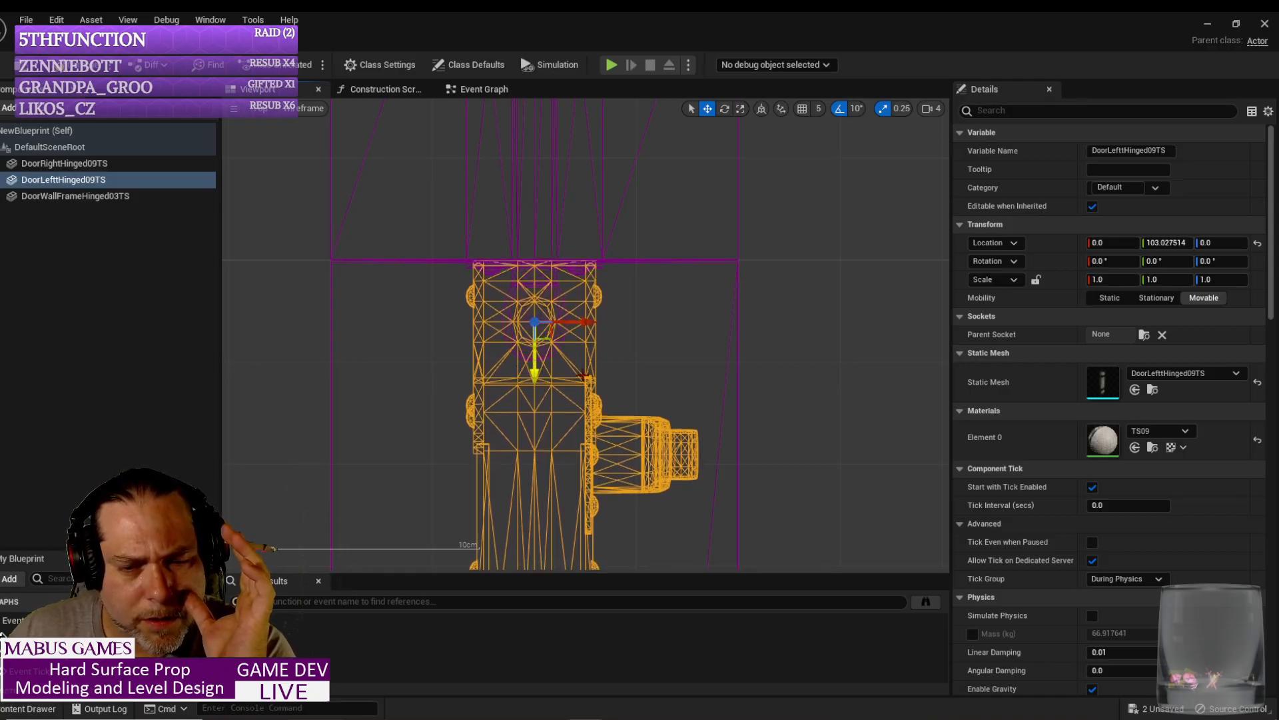
Step: Nudge the DoorRightHinged09TS component along Y to about 296.98, closer against its frame post
right_click_drag(531, 365, 531, 366)
scroll(596, 317, "up", 3)
right_click_drag(626, 394, 552, 214)
right_click_drag(669, 373, 650, 200)
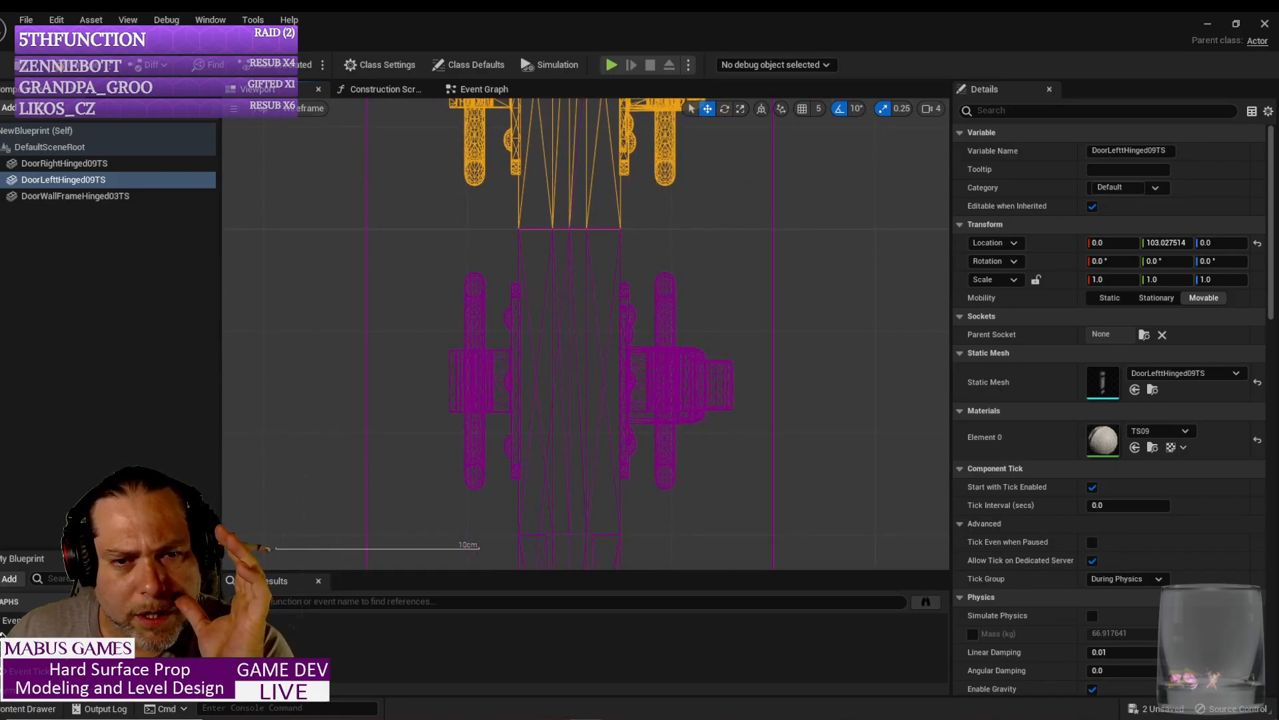
left_click(627, 321)
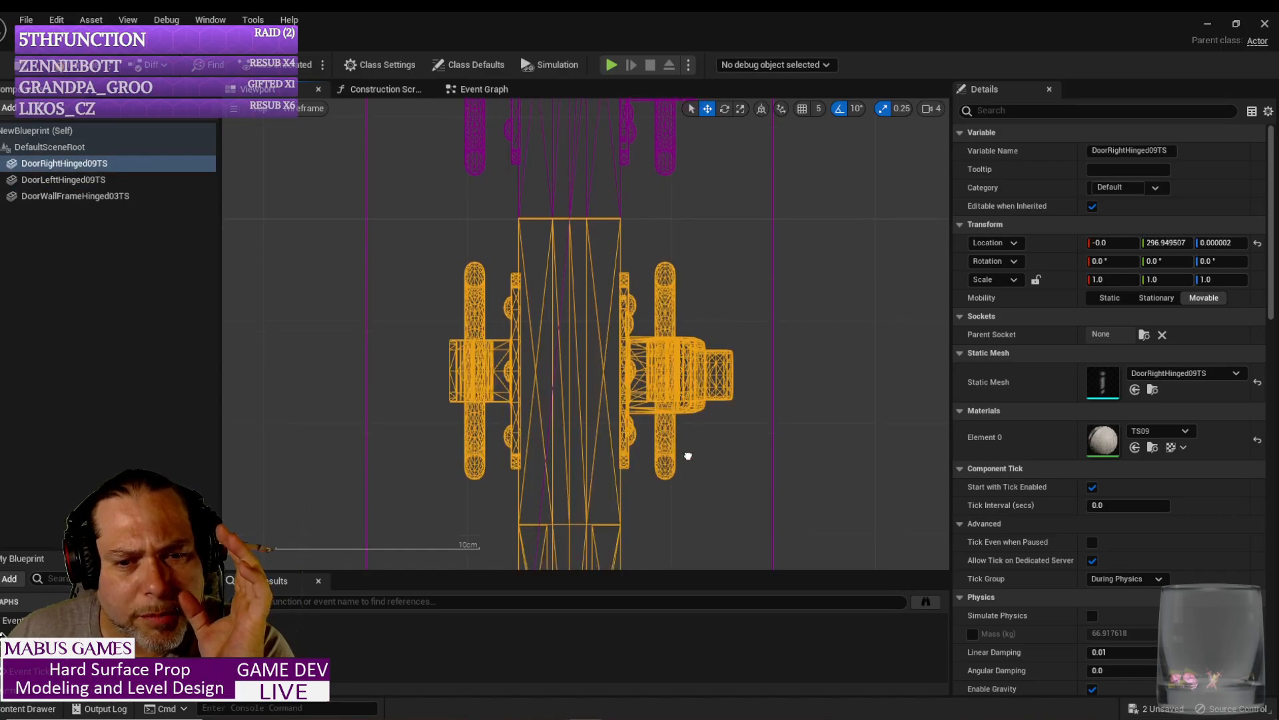
scroll(686, 453, "up", 5)
right_click_drag(685, 437, 679, 280)
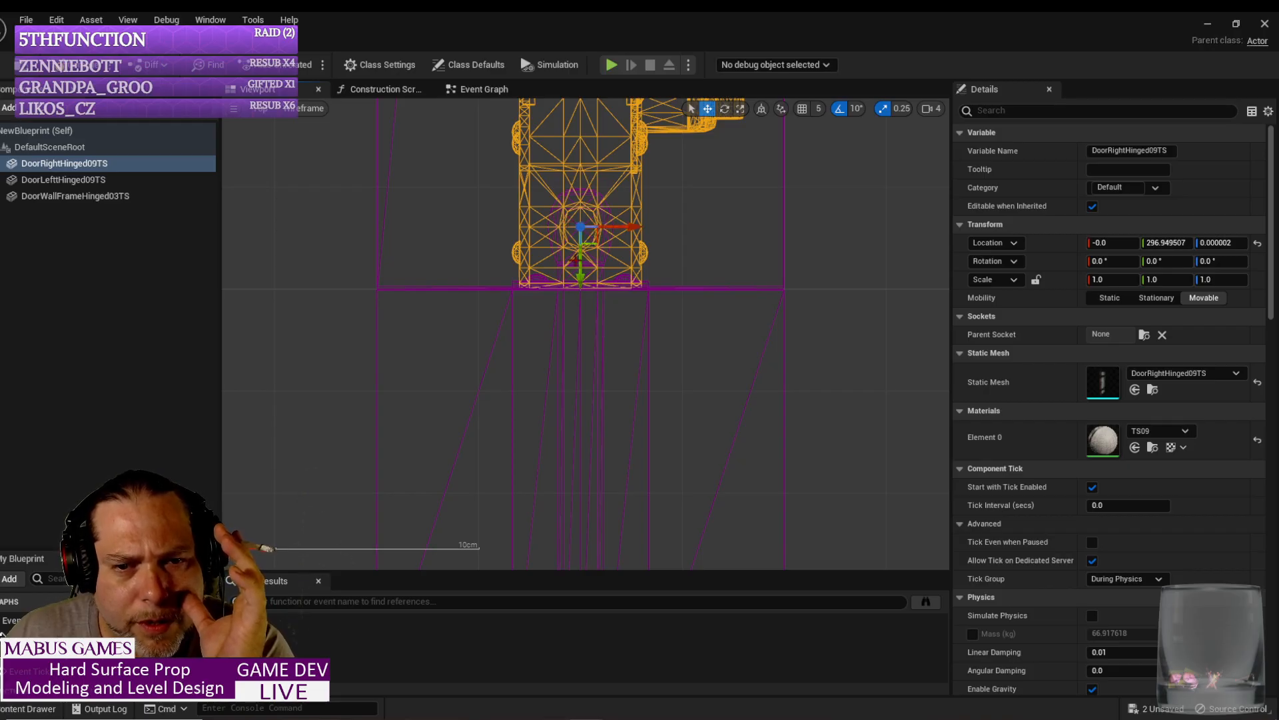
left_click_drag(580, 267, 579, 269)
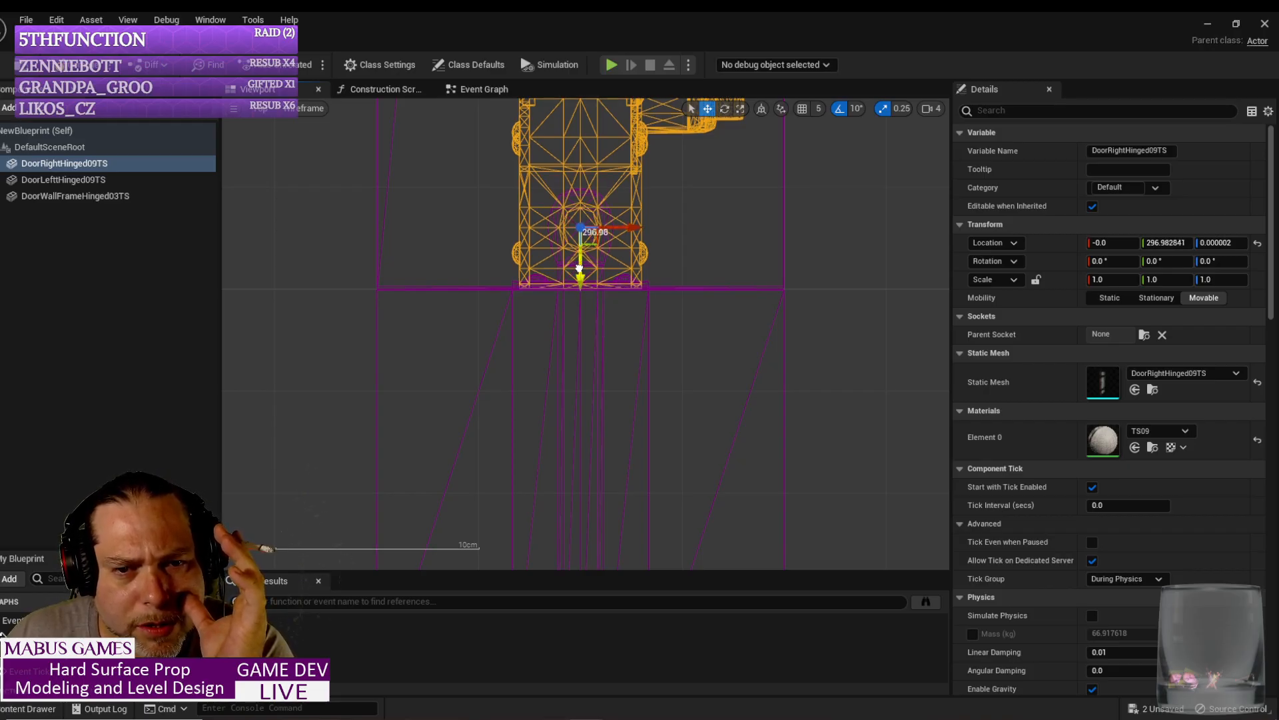
left_click(579, 268)
Step: Examine the seam between the two doors in the Top view and the fit of both doors in the Perspective view
scroll(585, 300, "down", 8)
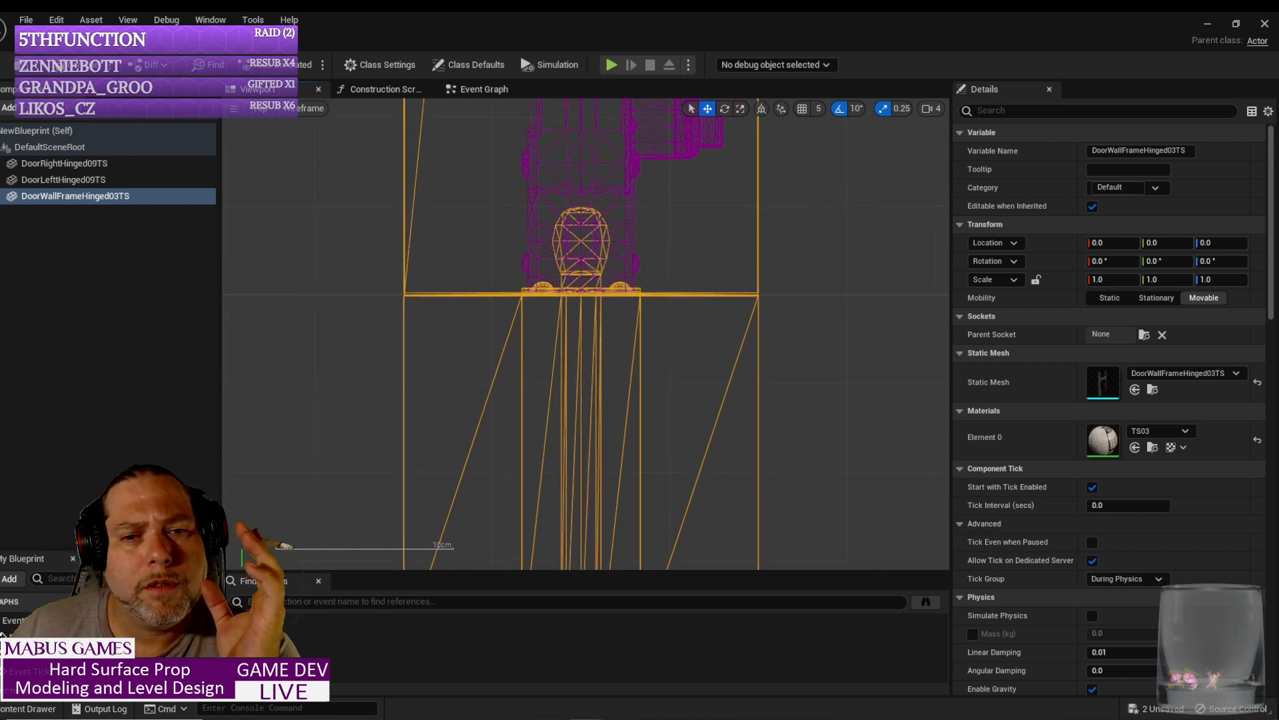
scroll(617, 505, "up", 6)
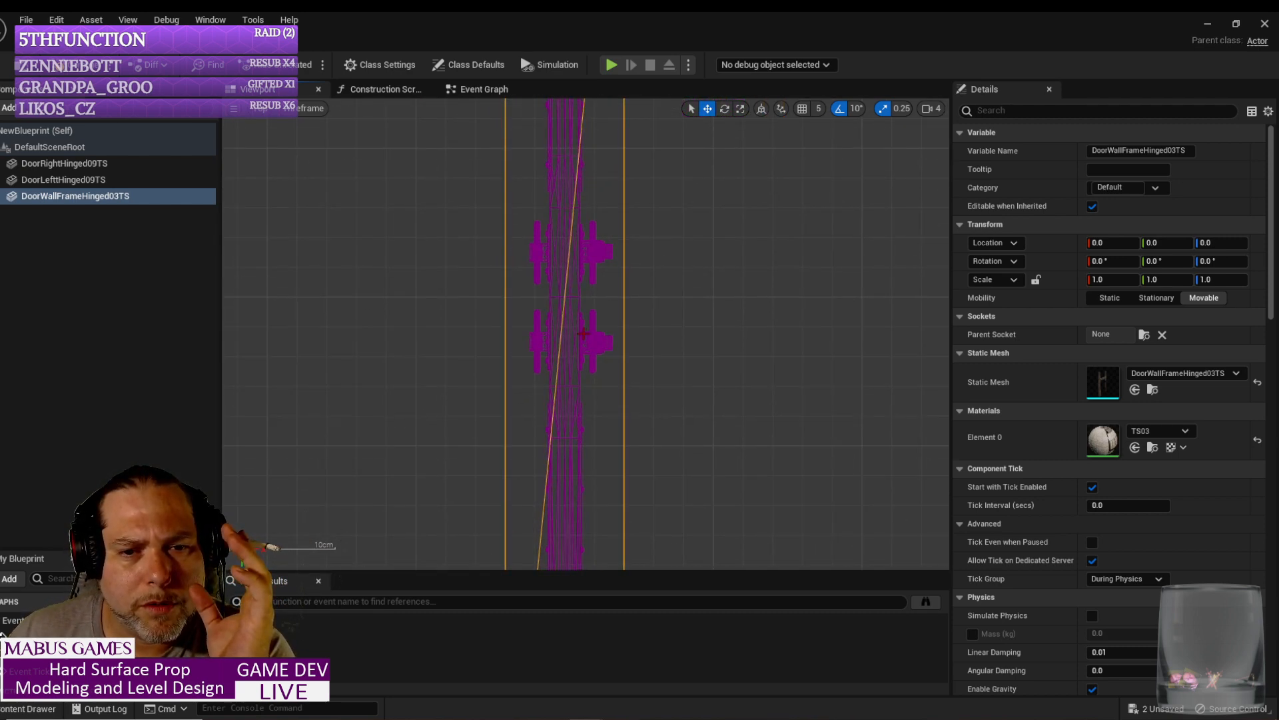
left_click(580, 341)
scroll(580, 341, "up", 5)
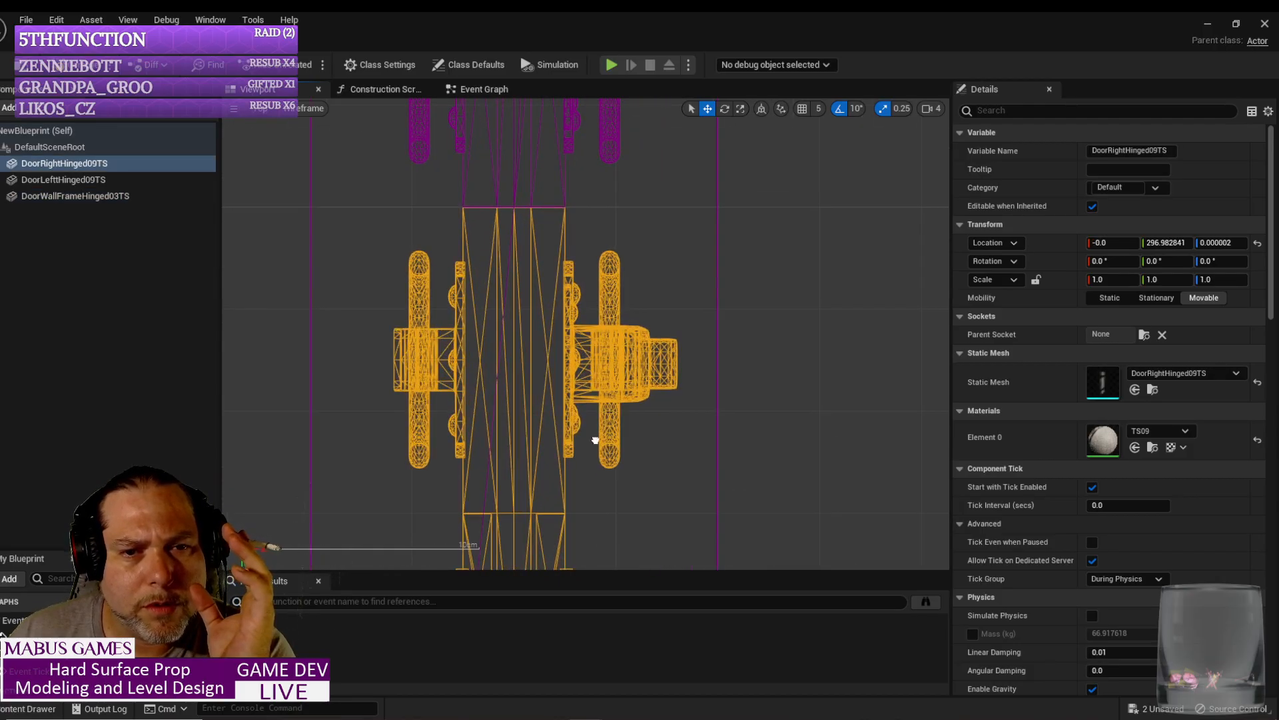
left_click(525, 196)
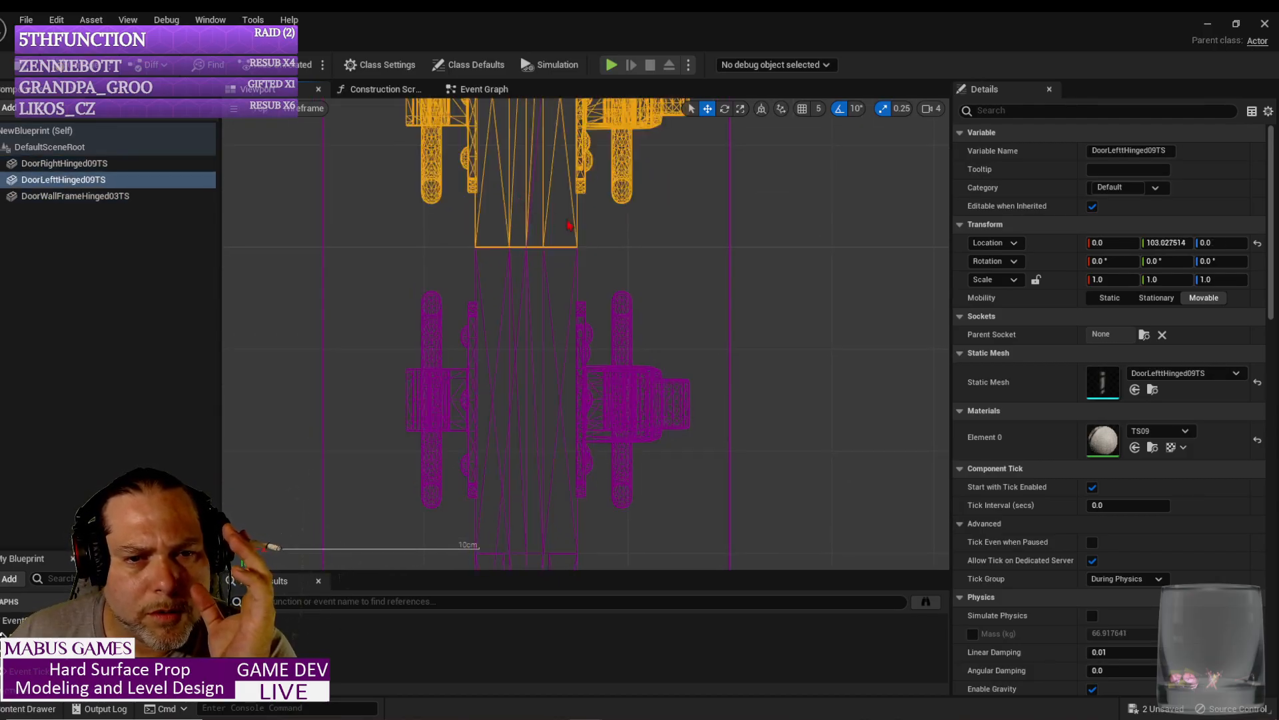
left_click(262, 108)
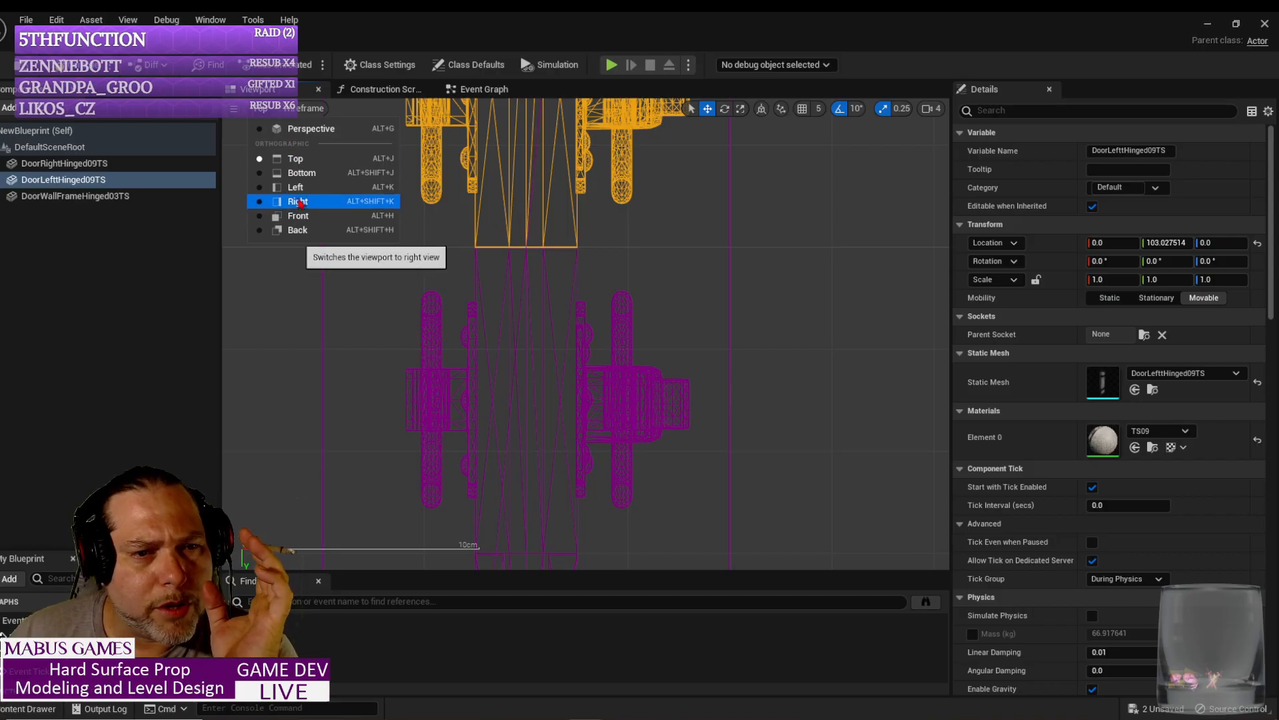
left_click(324, 152)
right_click_drag(425, 229, 311, 188)
key("w")
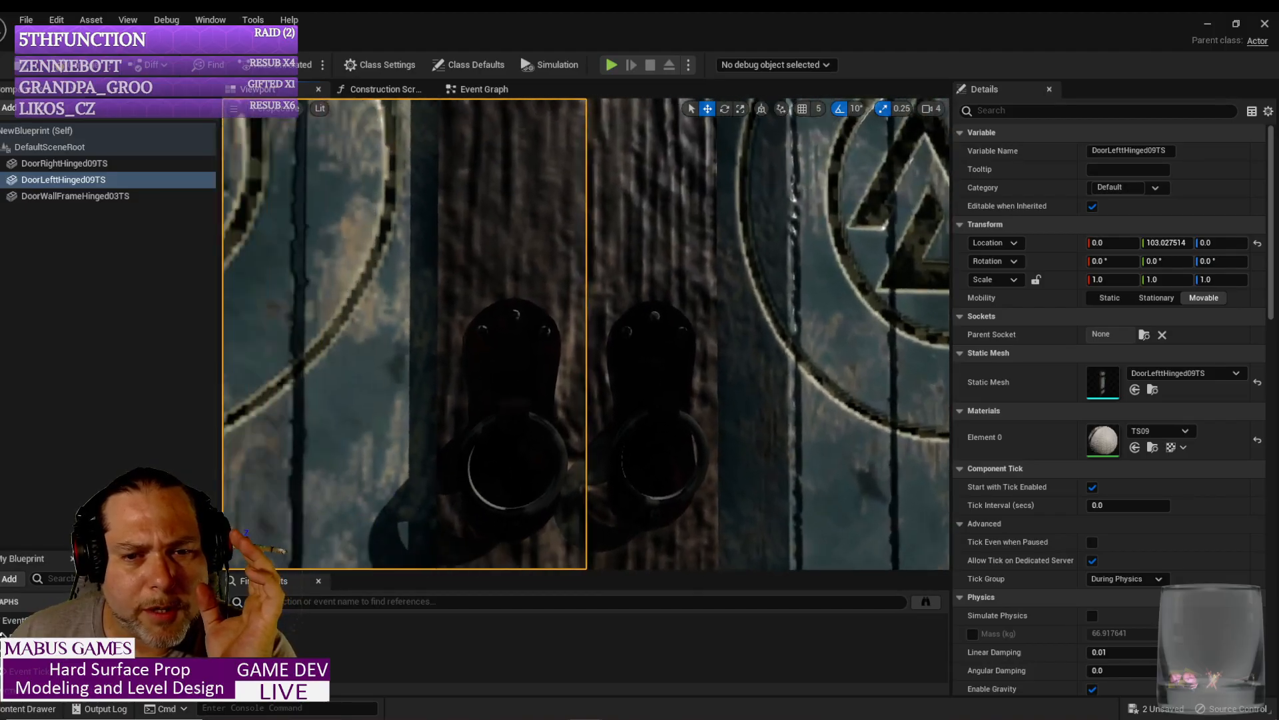
key("f")
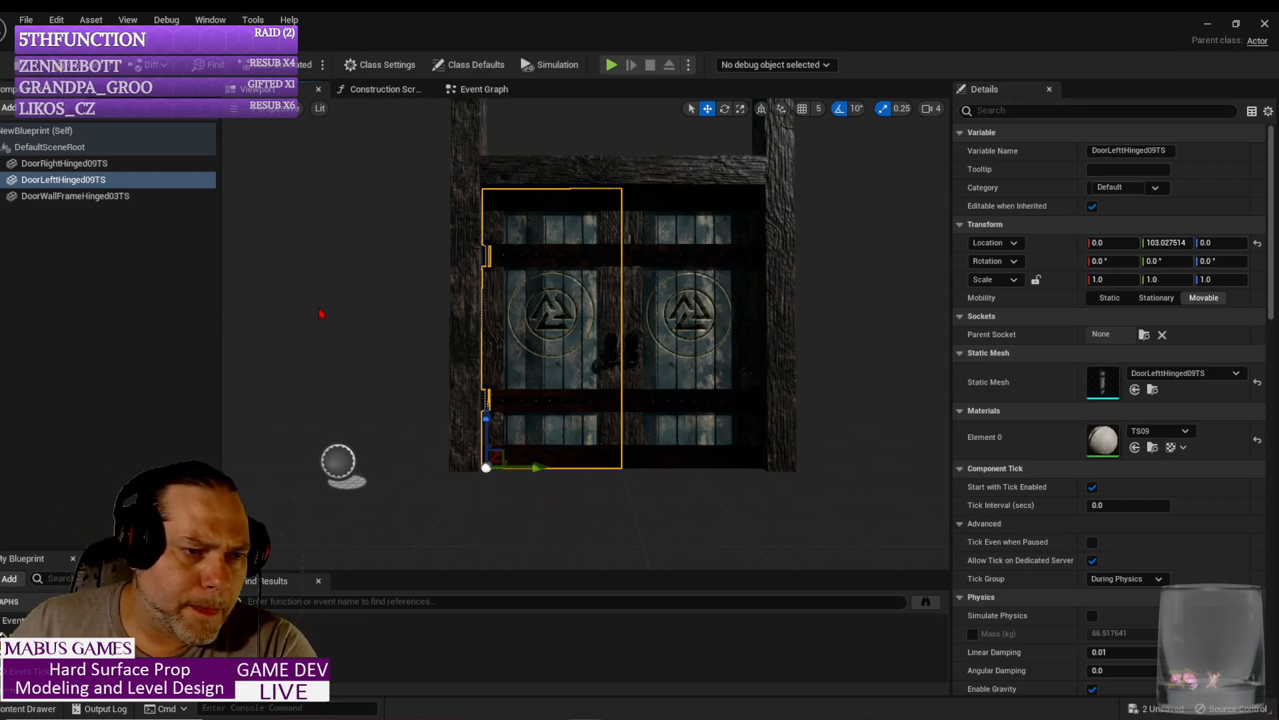
Step: Look through the full list of components that can be added to the Blueprint, and save the Blueprint
left_click(98, 273)
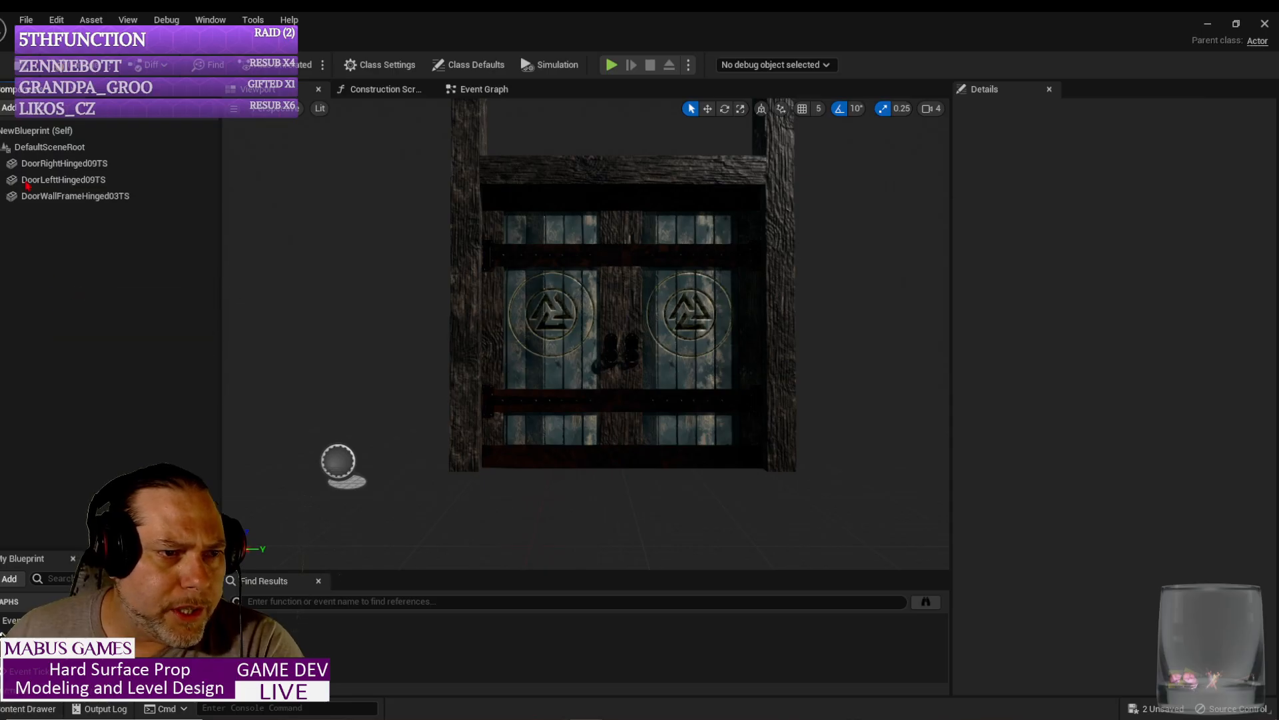
left_click(6, 109)
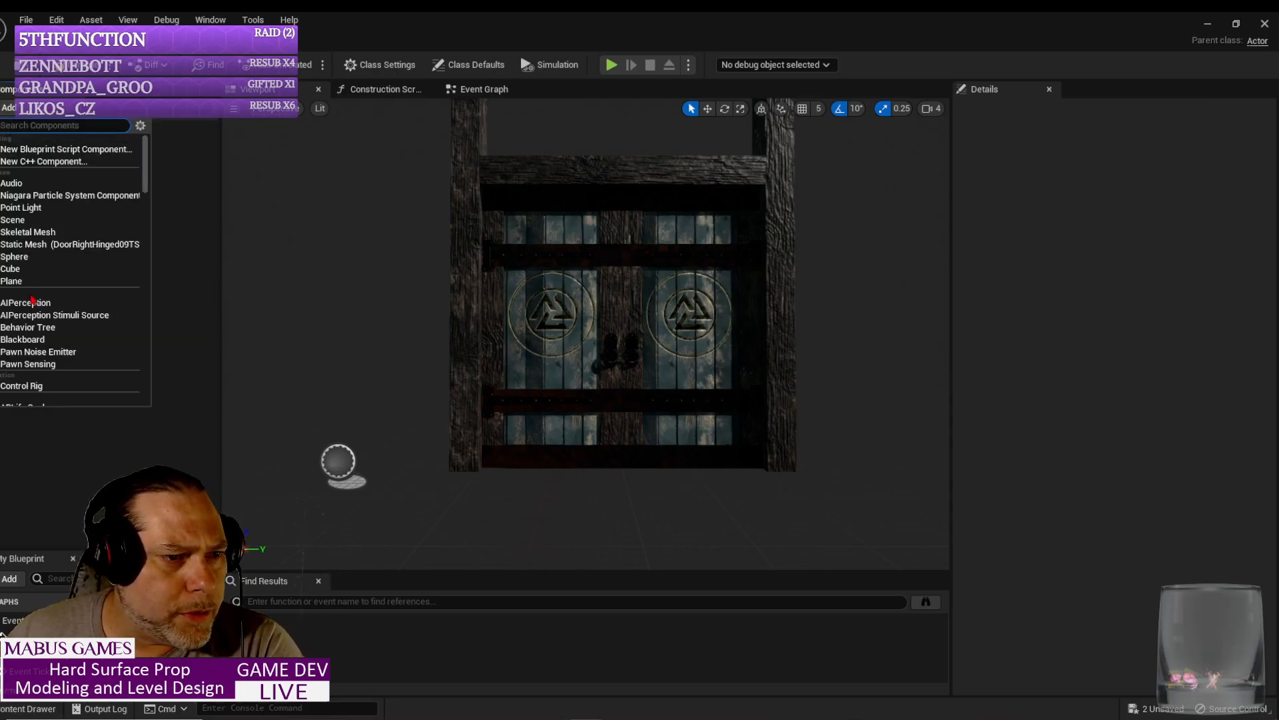
scroll(65, 301, "down", 5)
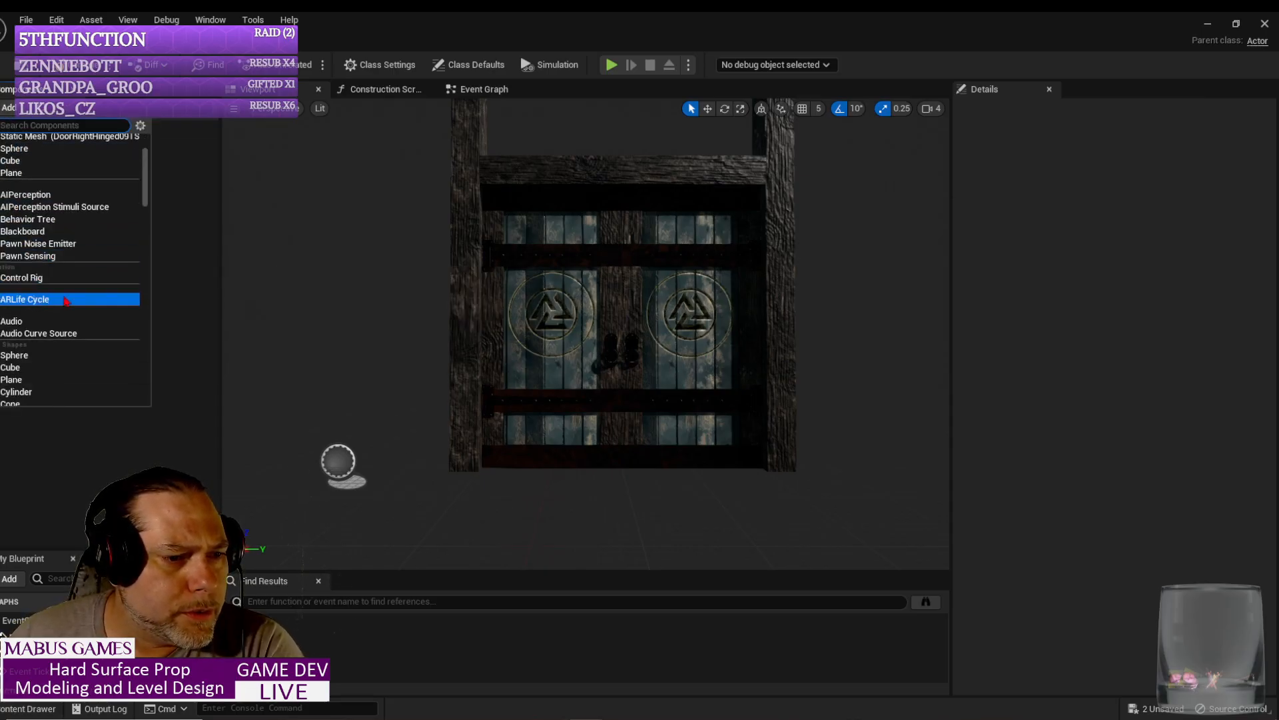
scroll(66, 301, "down", 2)
scroll(66, 302, "down", 9)
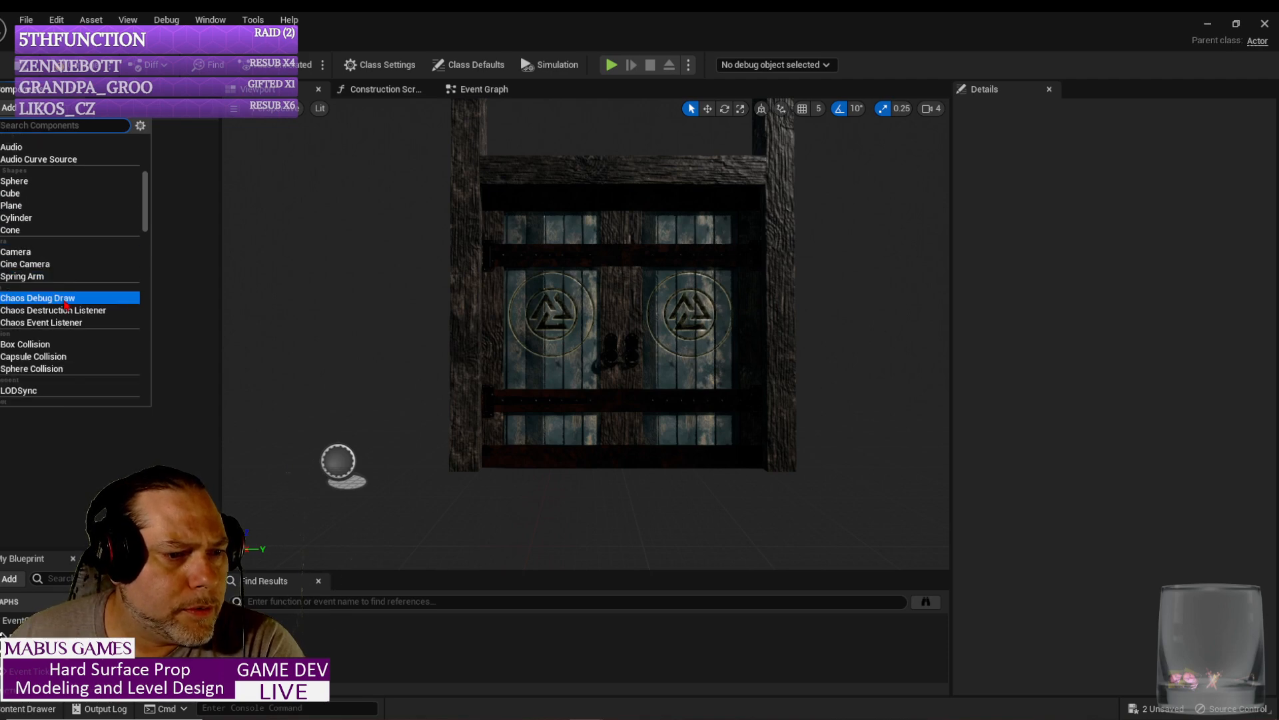
scroll(66, 322, "down", 13)
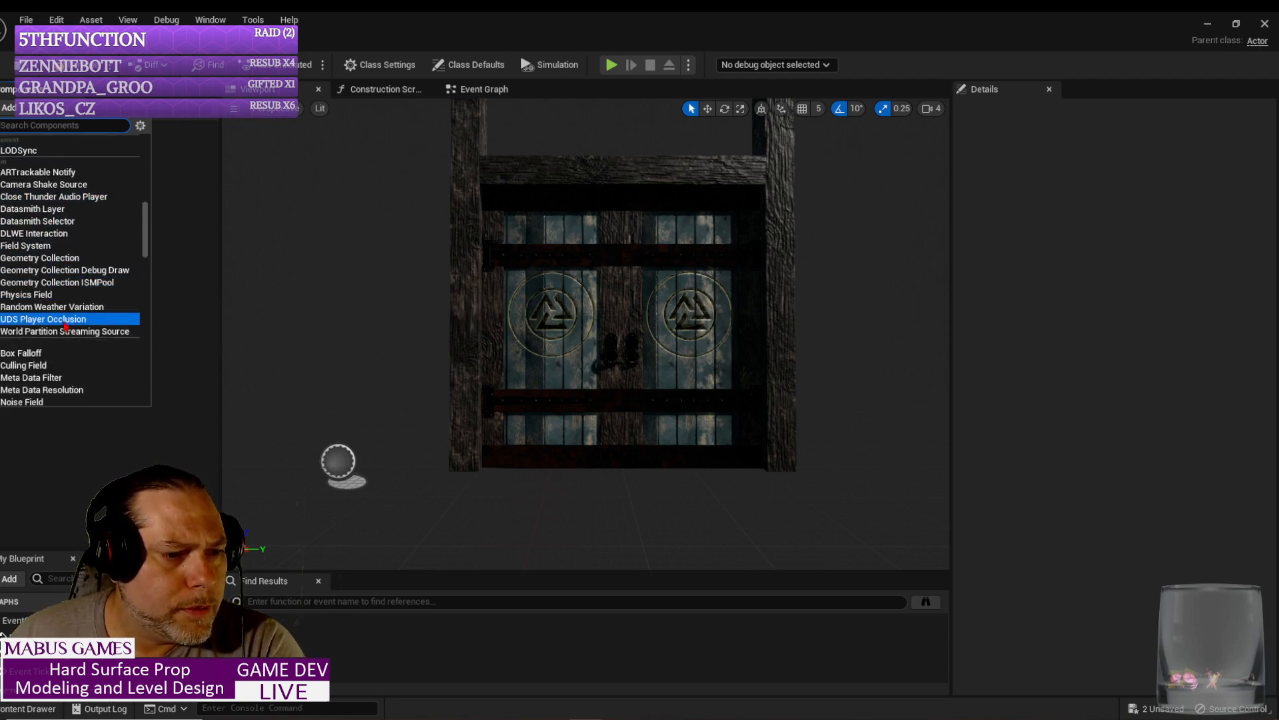
scroll(61, 343, "down", 10)
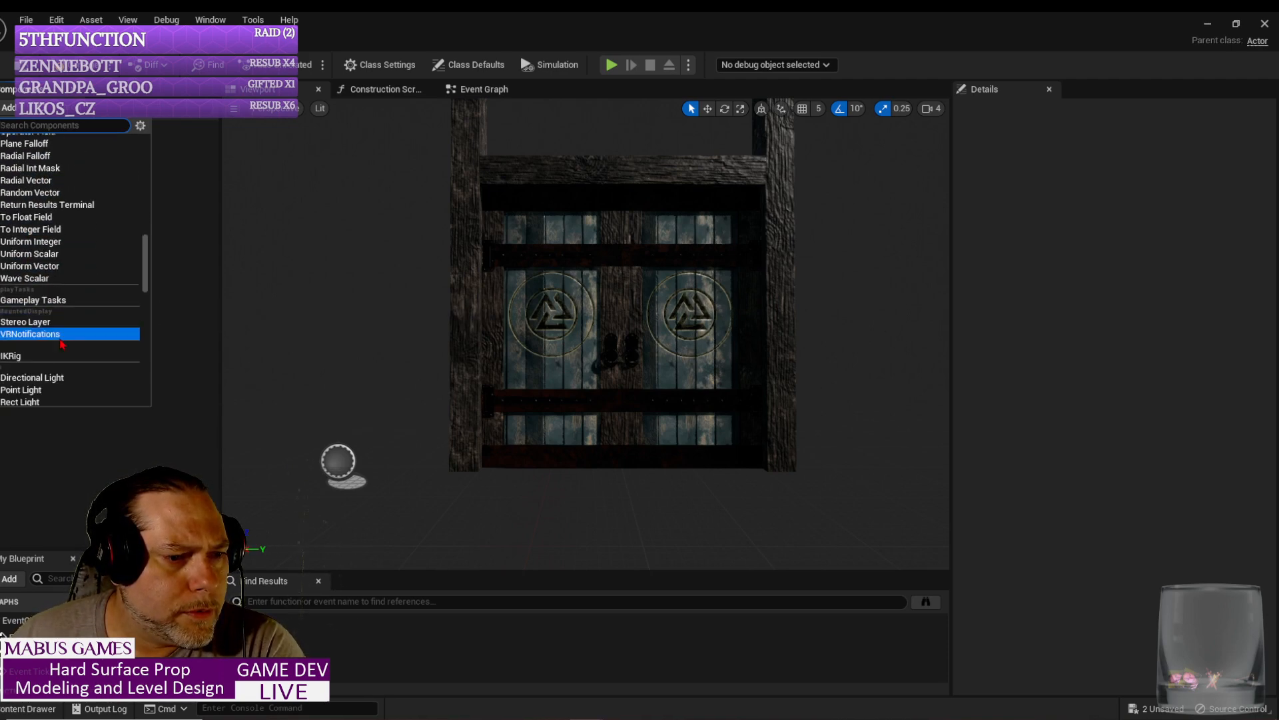
scroll(86, 297, "down", 11)
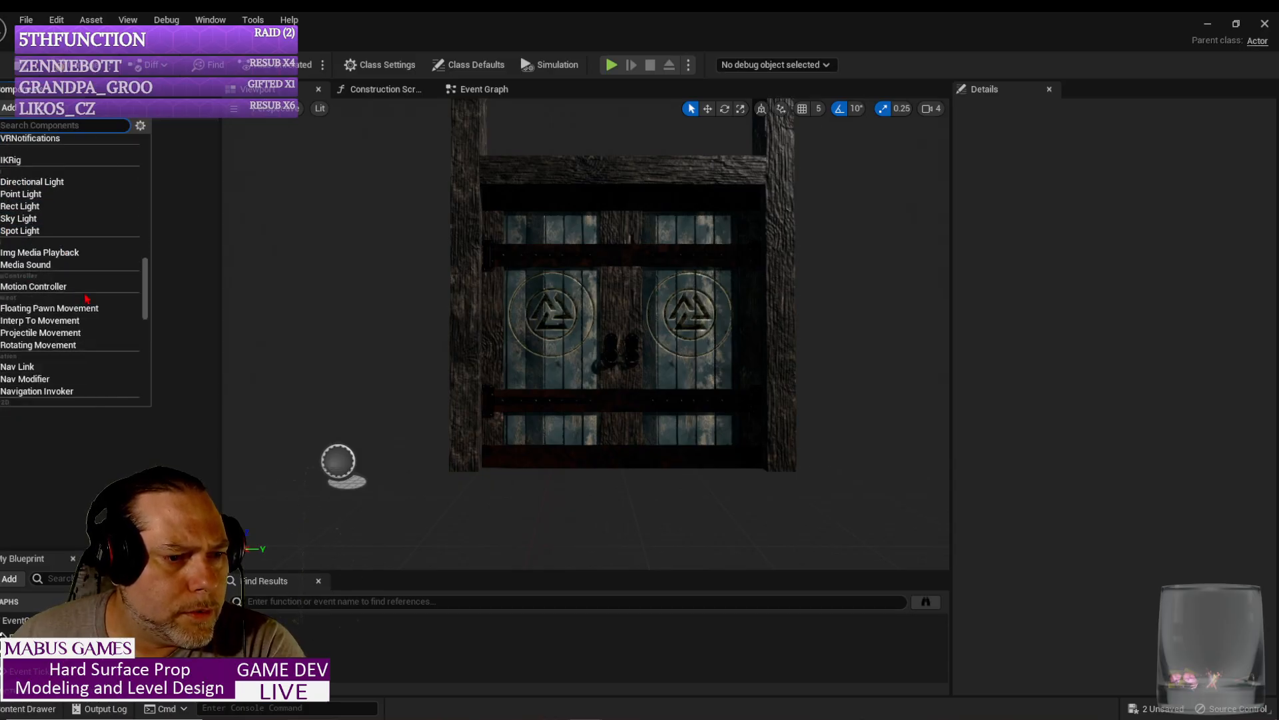
scroll(86, 322, "down", 12)
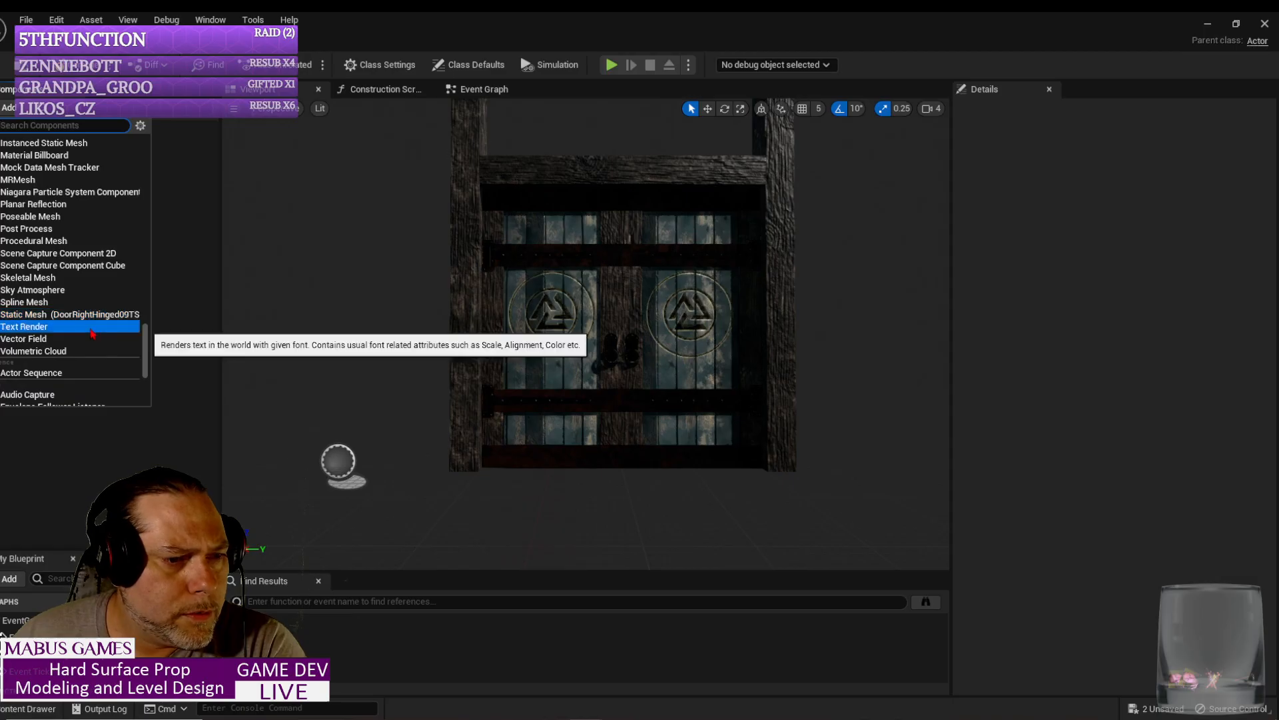
scroll(95, 353, "down", 4)
scroll(95, 354, "down", 4)
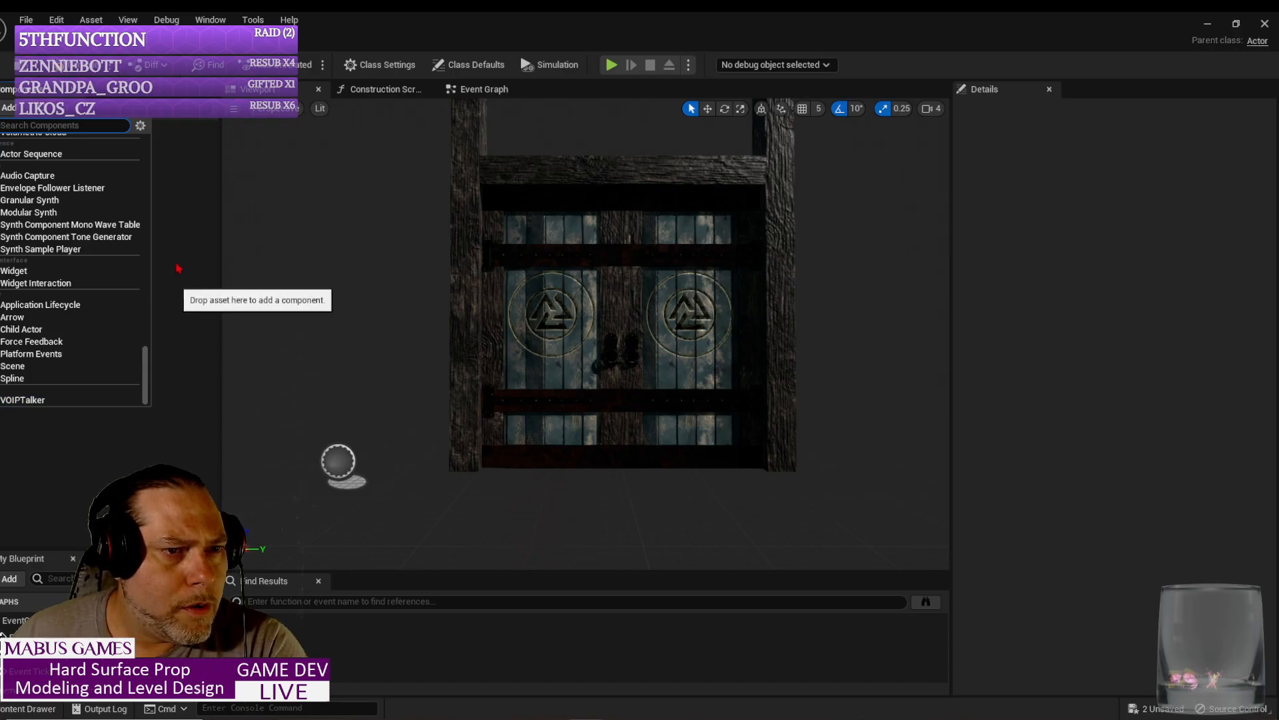
left_click(67, 69)
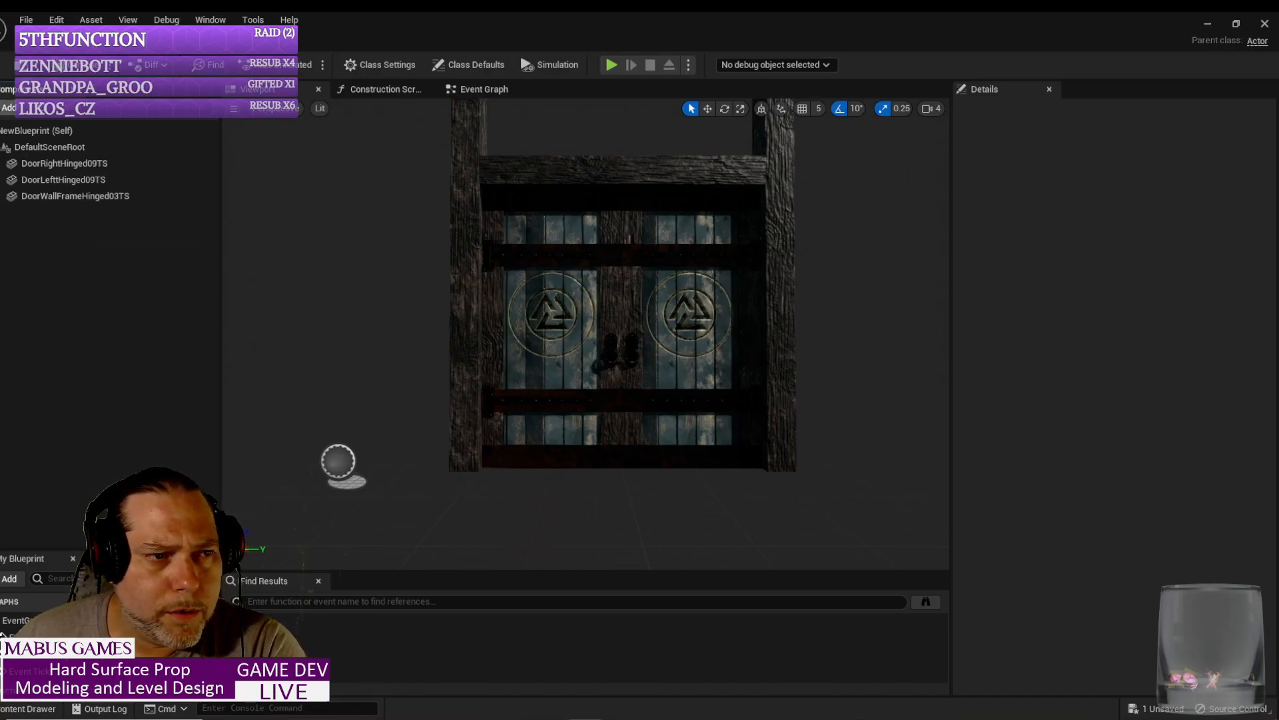
Step: Search the addable components for "volume" and for "trigger"
left_click(8, 107)
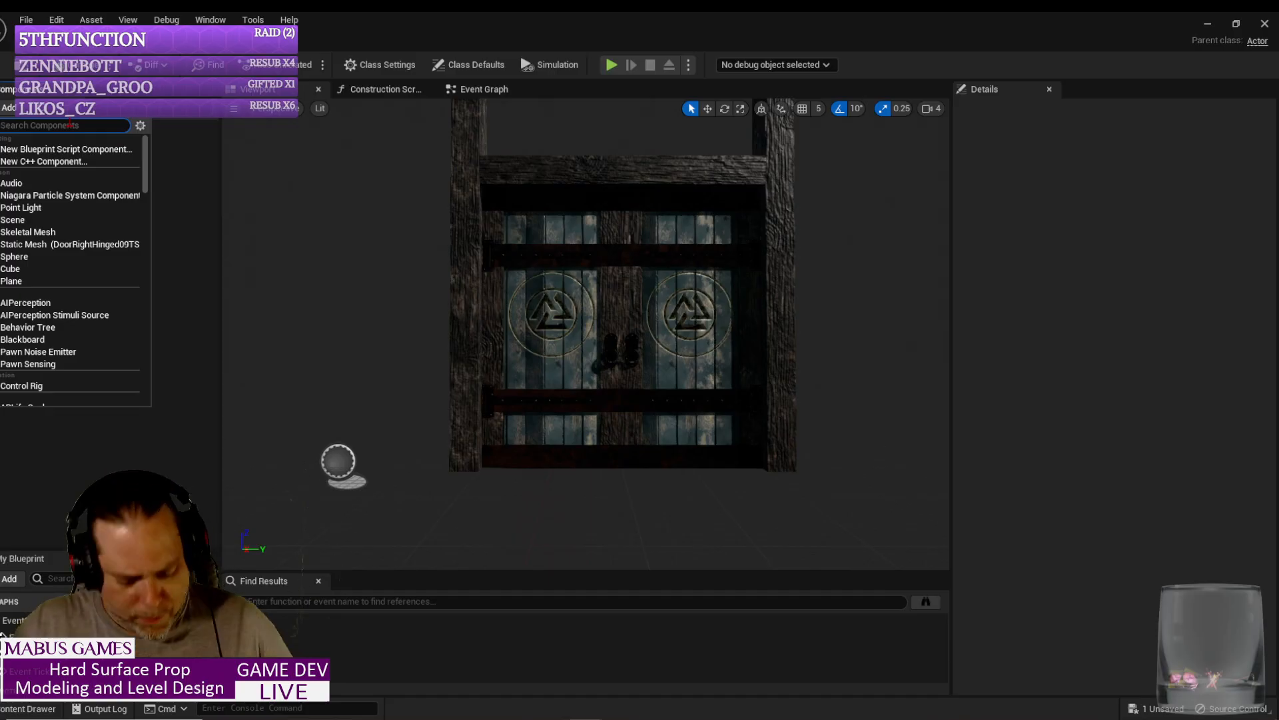
type("vlou")
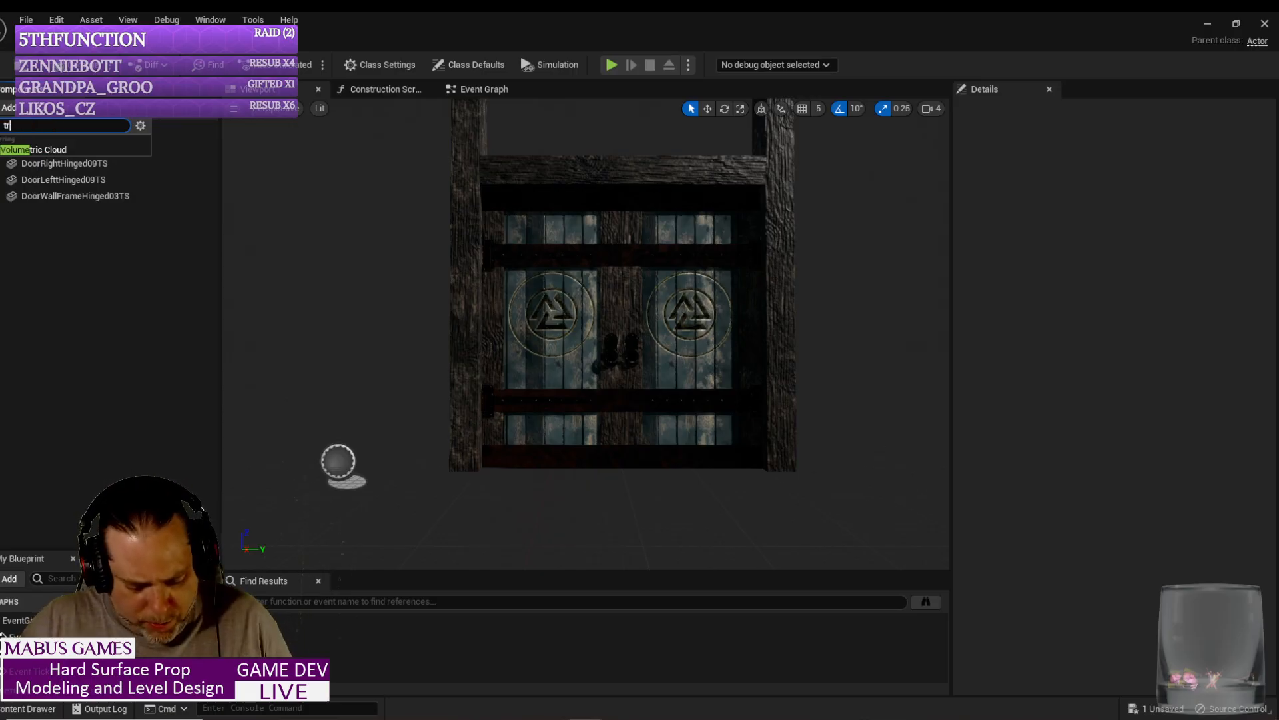
type("igger")
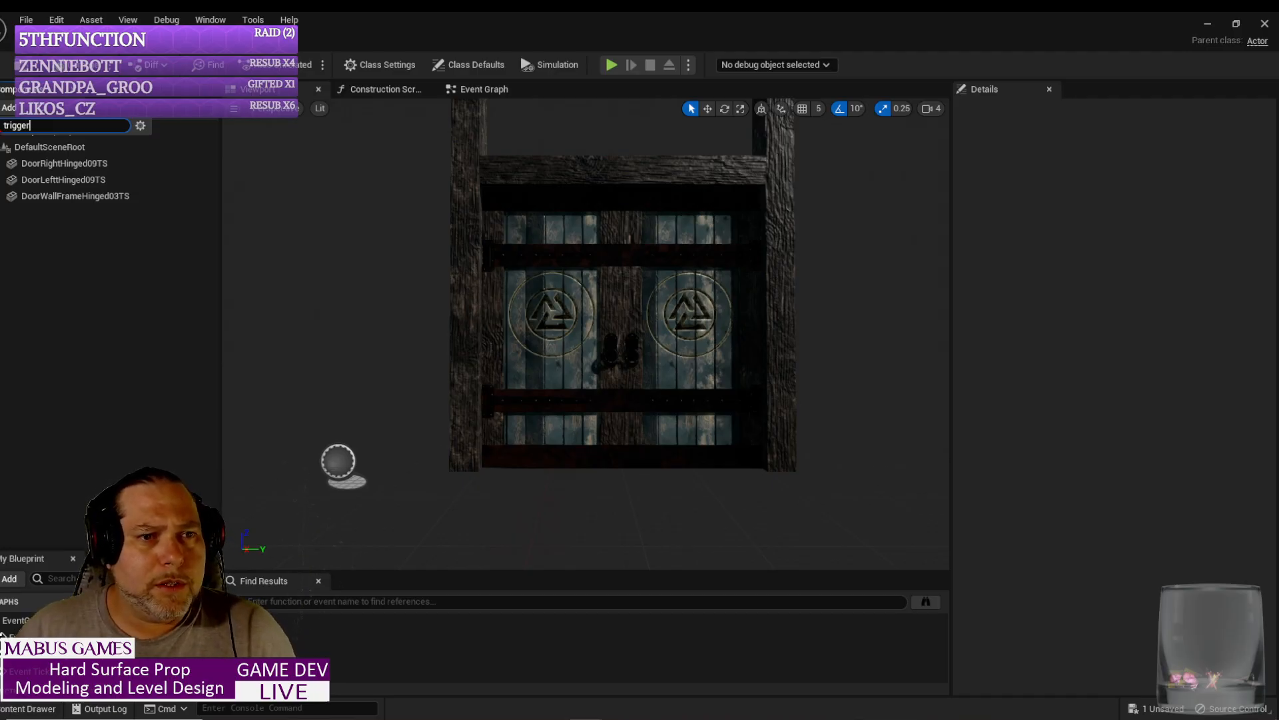
Step: Clear the component search and look through the unfiltered list of addable components for one that can act as a trigger
key("ctrl+a")
key("BackSpace")
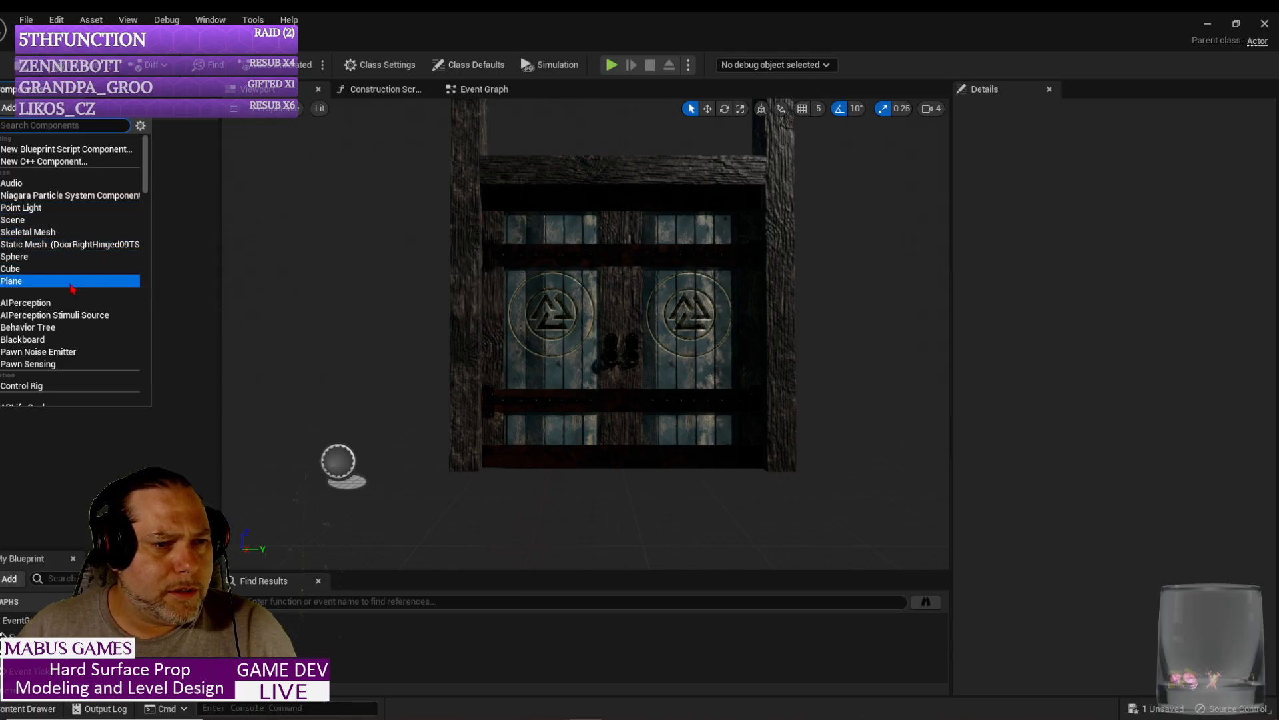
scroll(72, 288, "down", 5)
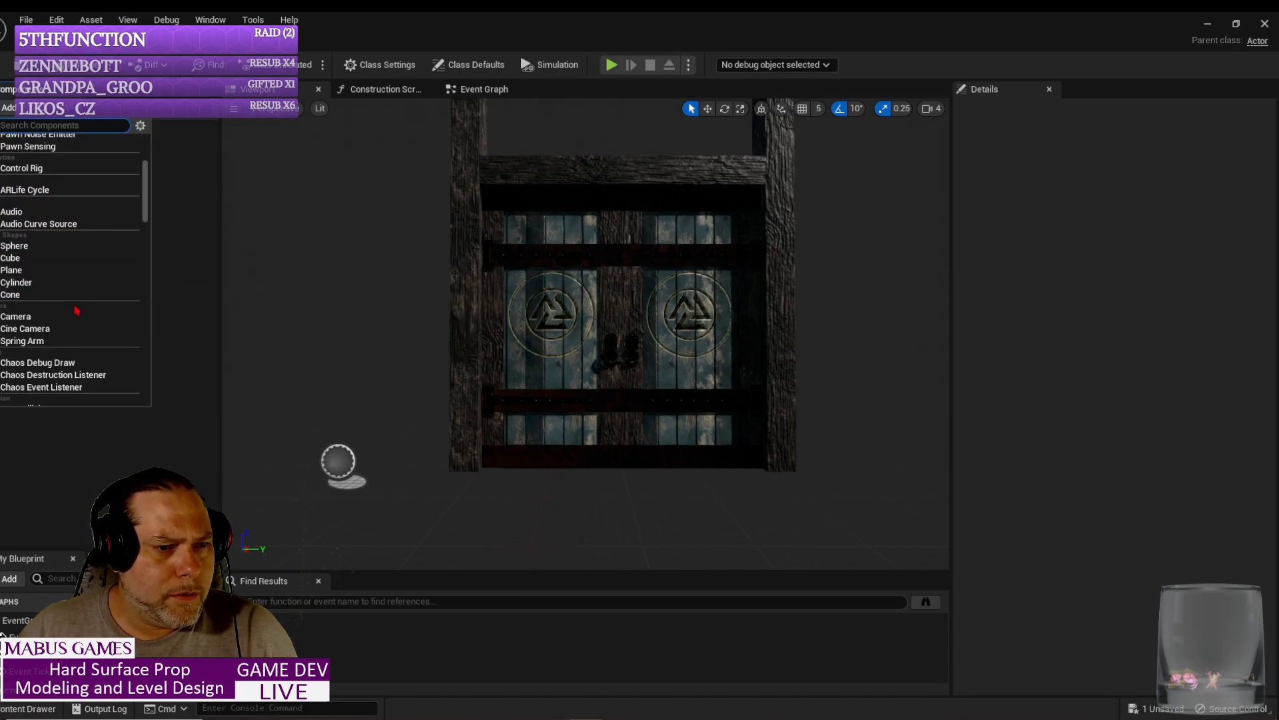
scroll(78, 293, "down", 3)
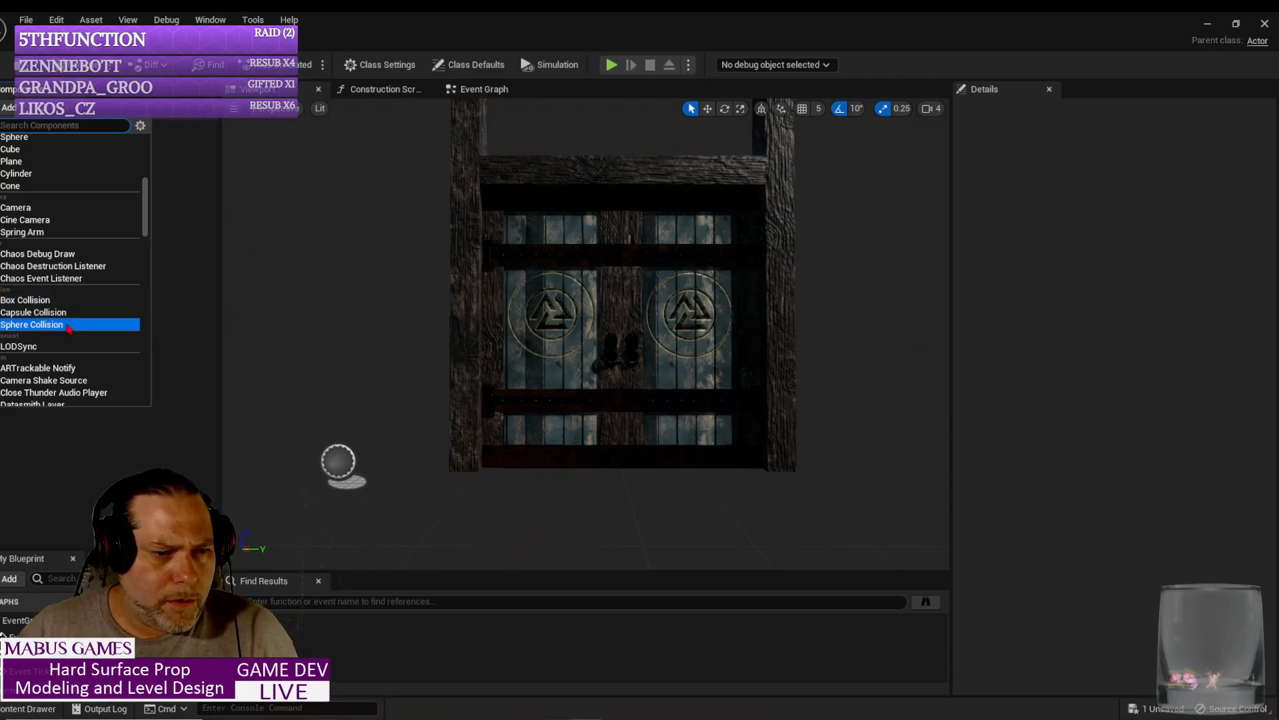
scroll(69, 356, "down", 2)
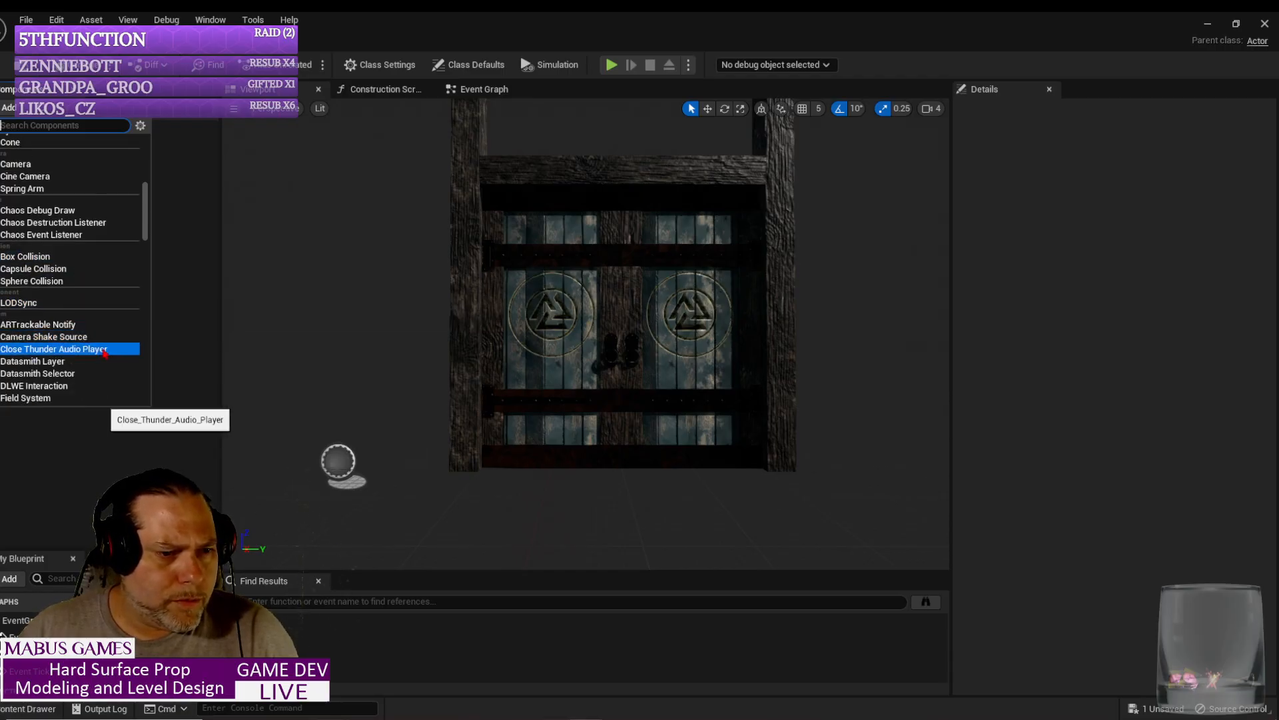
scroll(70, 358, "down", 2)
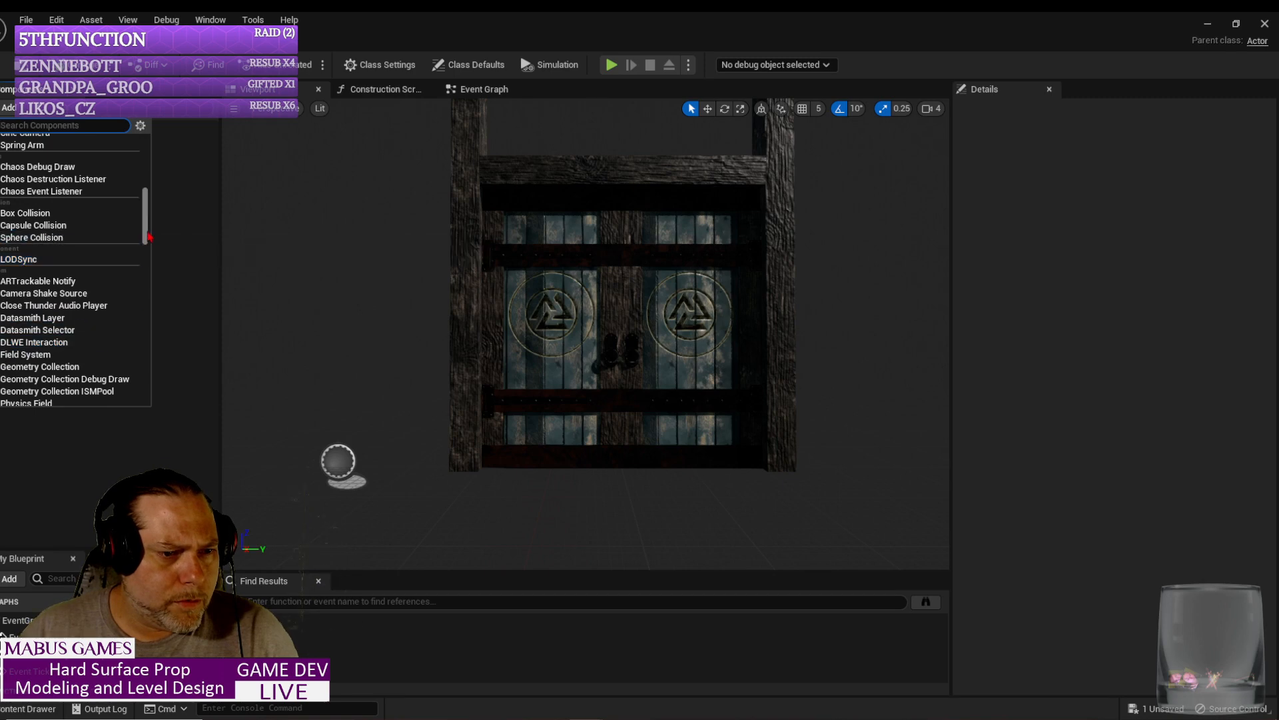
scroll(145, 257, "down", 9)
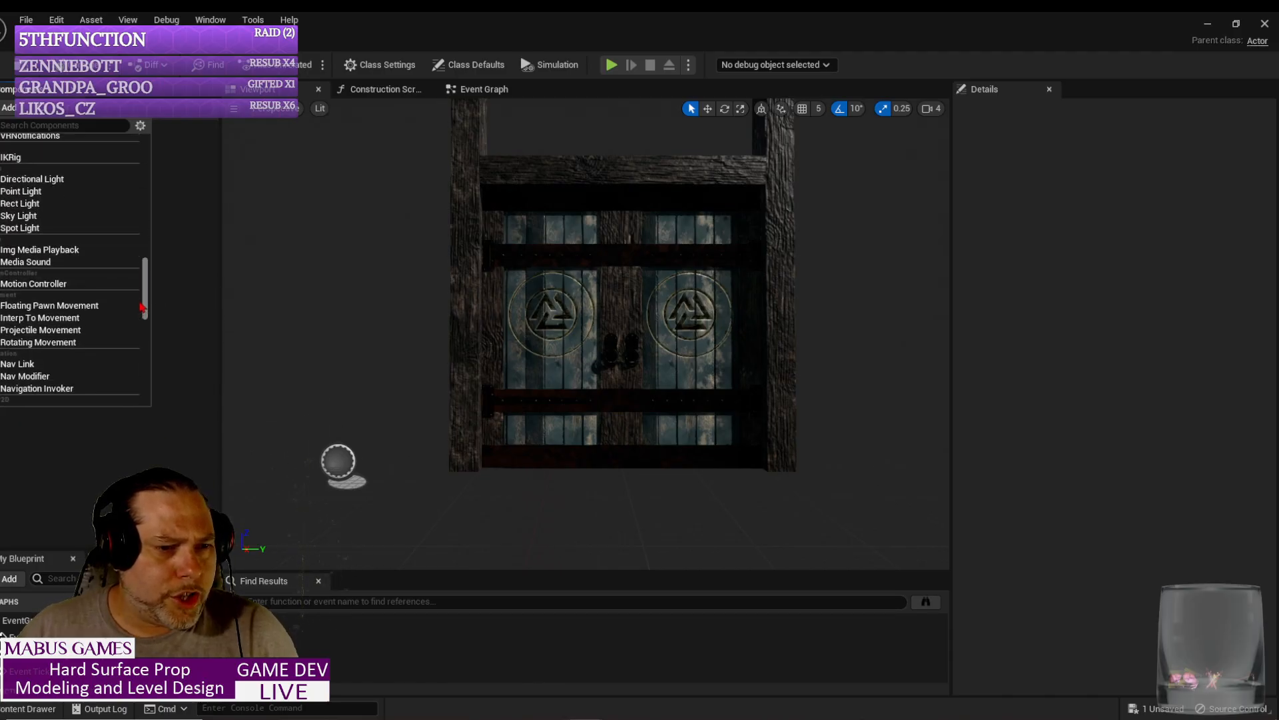
left_click_drag(142, 313, 142, 317)
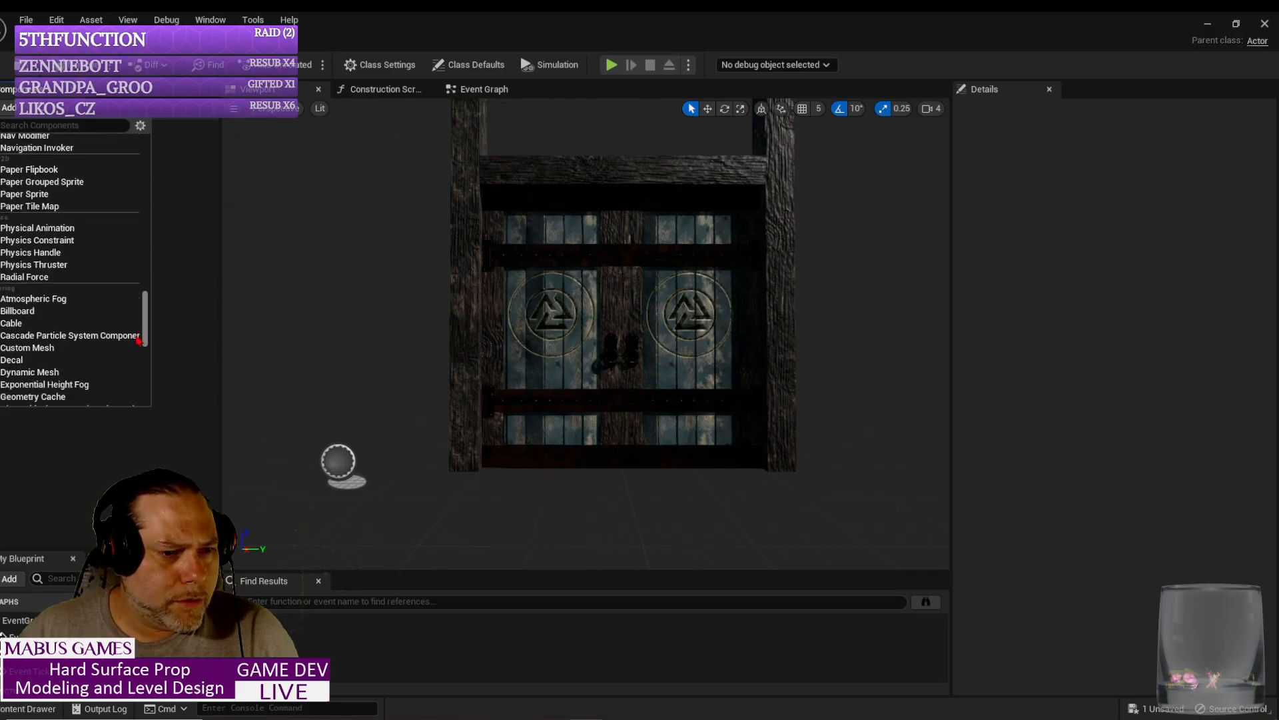
left_click_drag(136, 349, 144, 398)
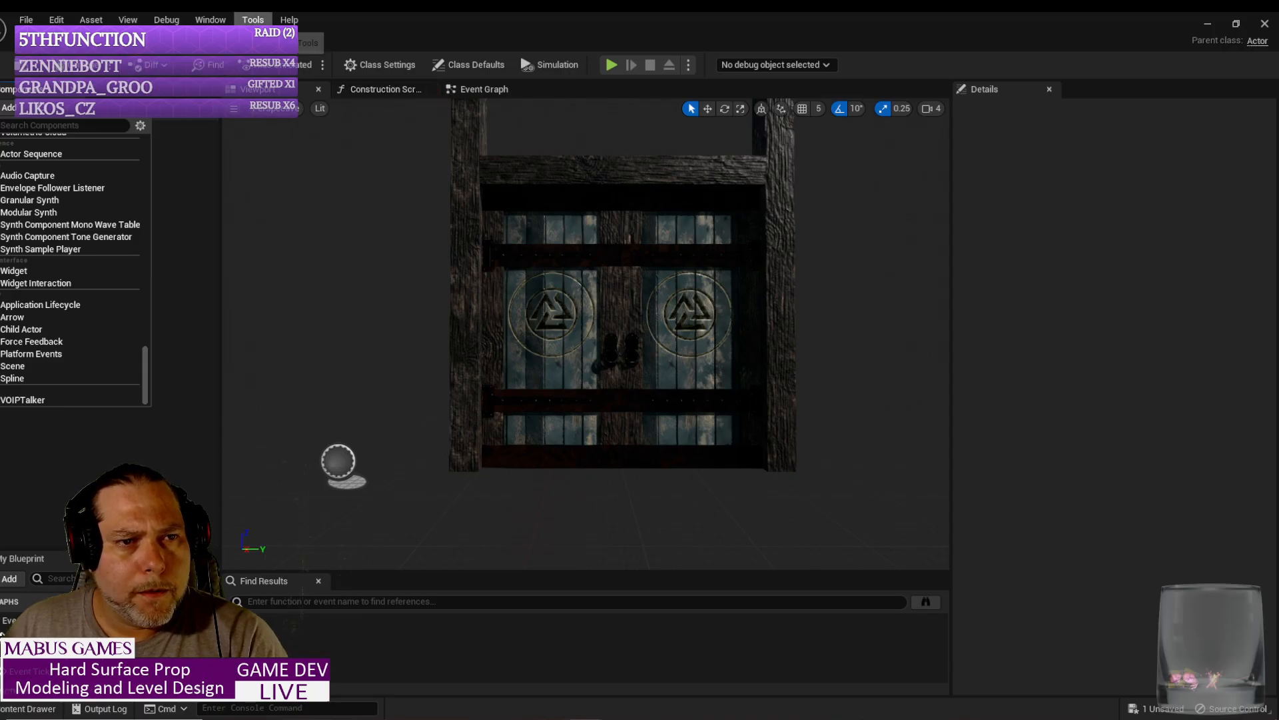
left_click(253, 19)
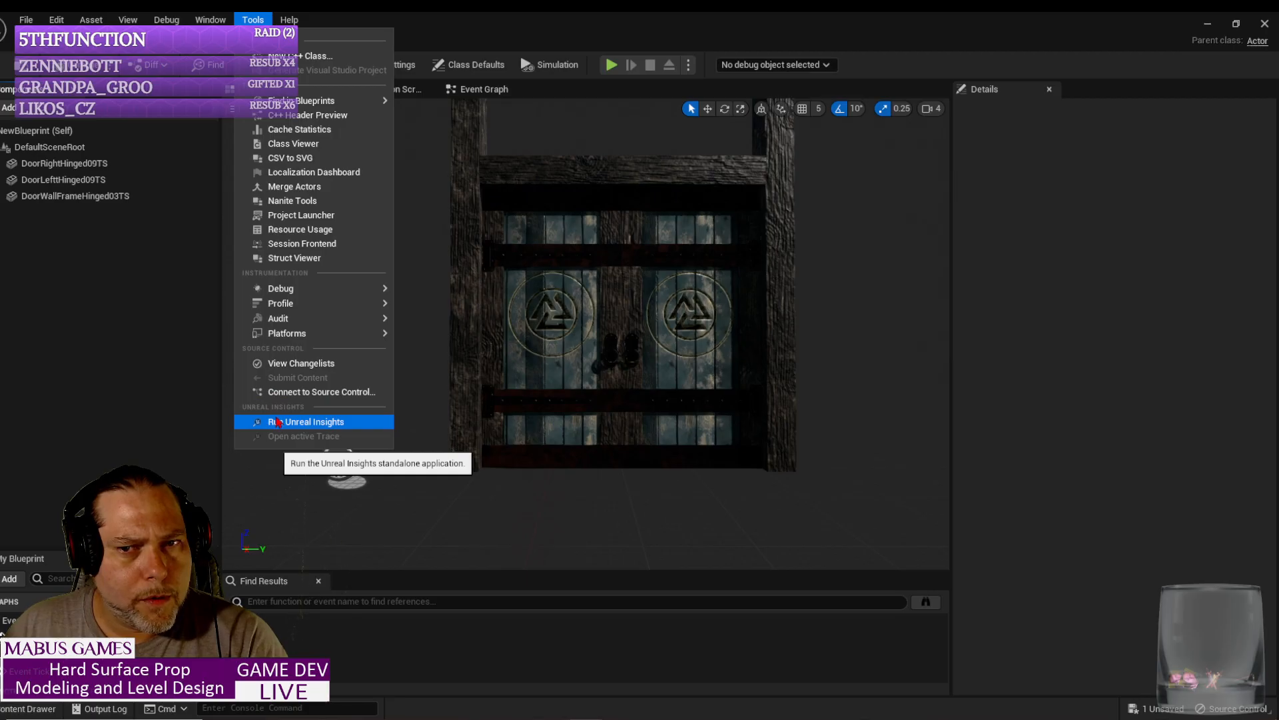
left_click(91, 269)
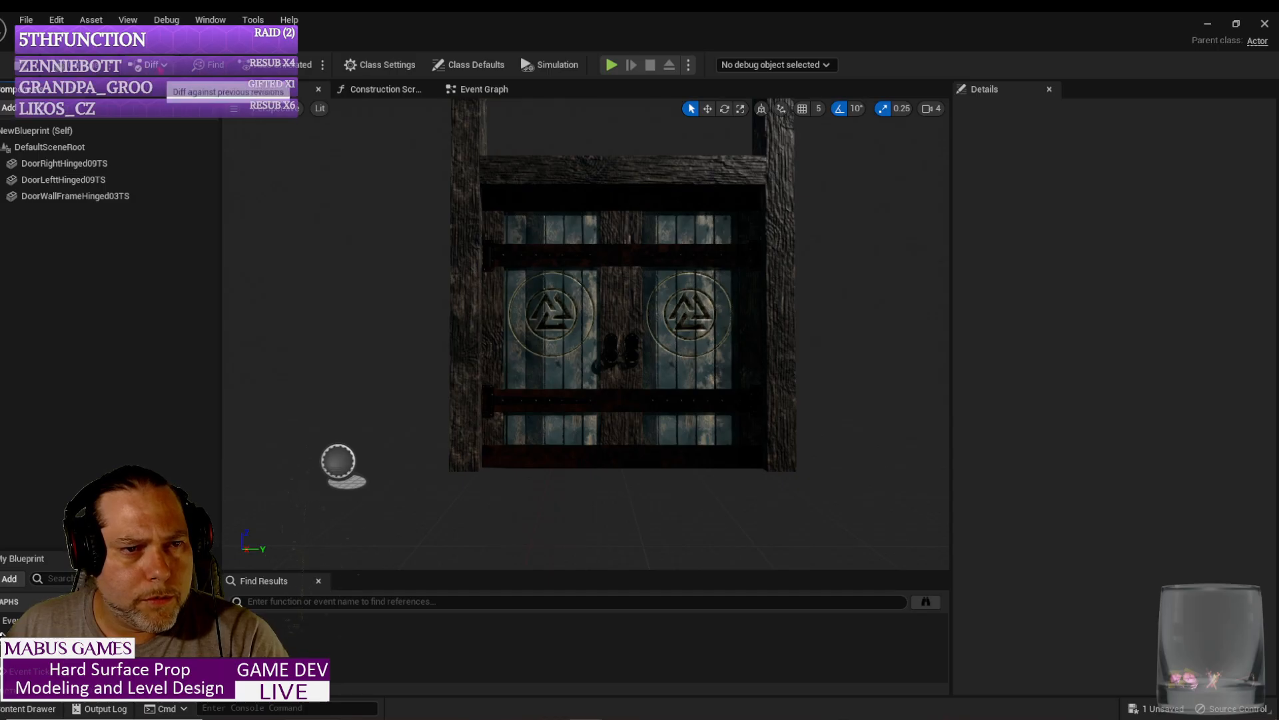
left_click(118, 73)
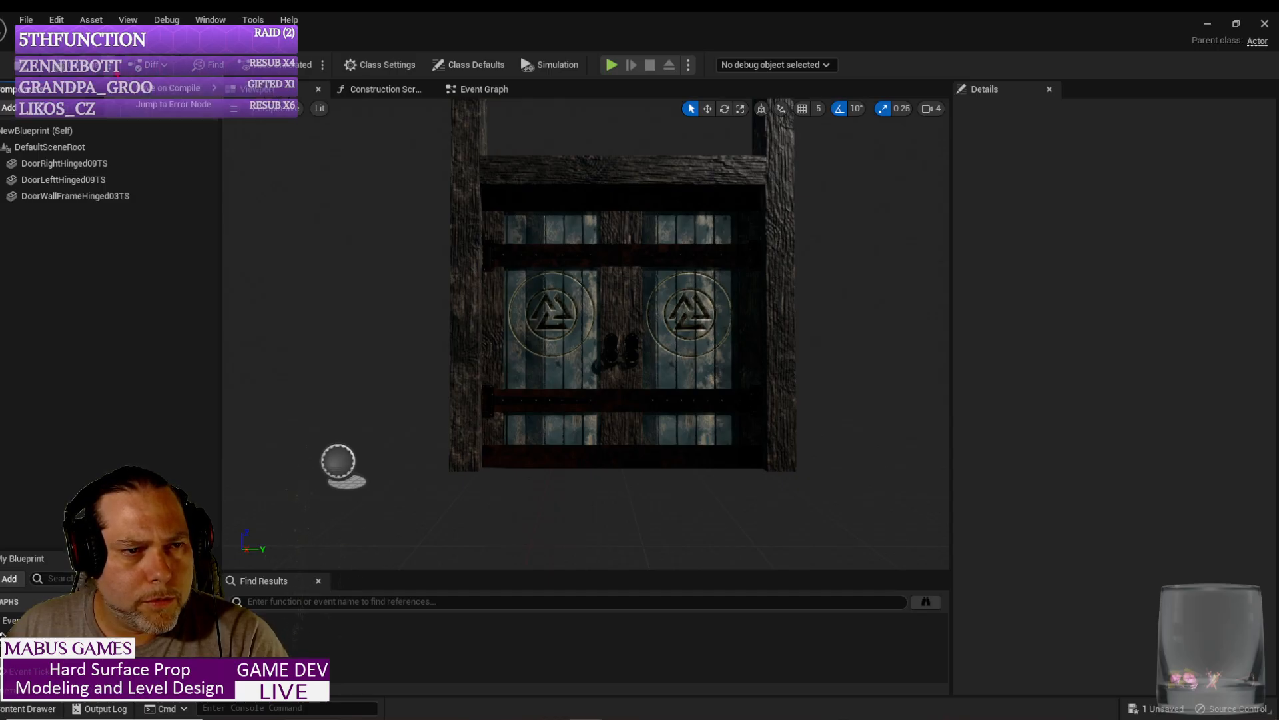
left_click(118, 75)
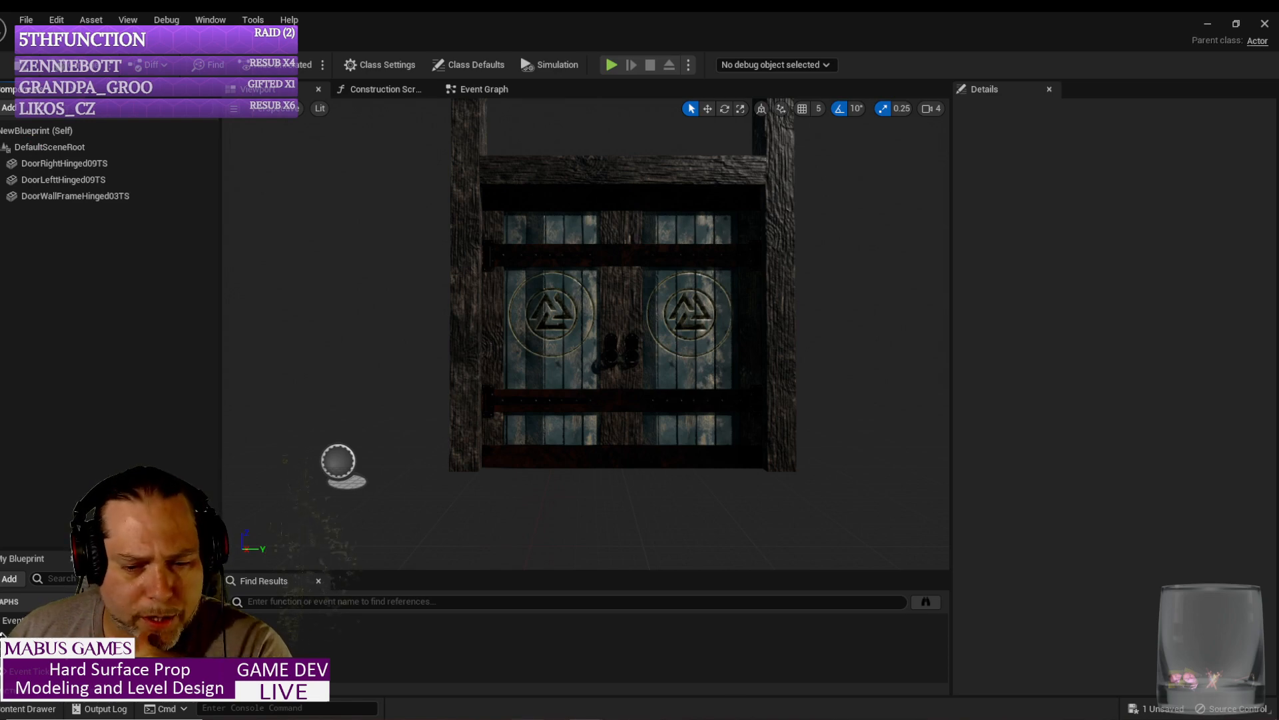
Step: Switch to Google Chrome and search Google for "door open ue5"
right_click(486, 716)
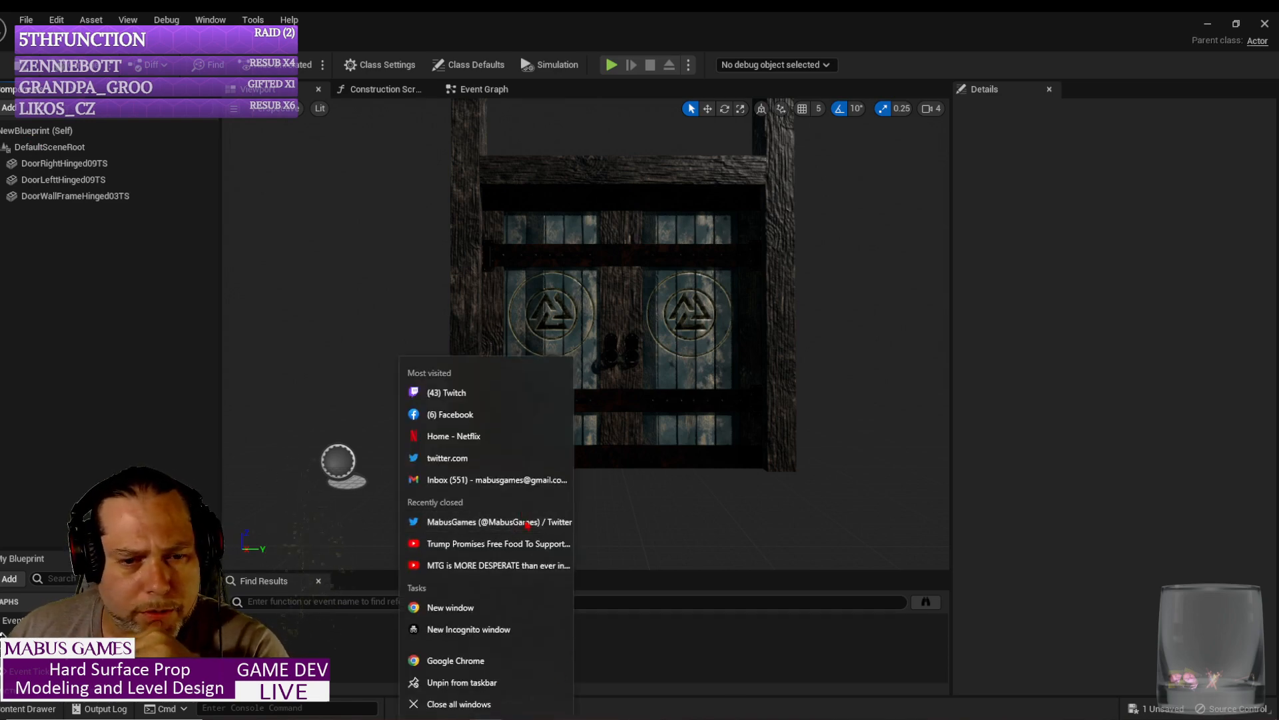
left_click(486, 717)
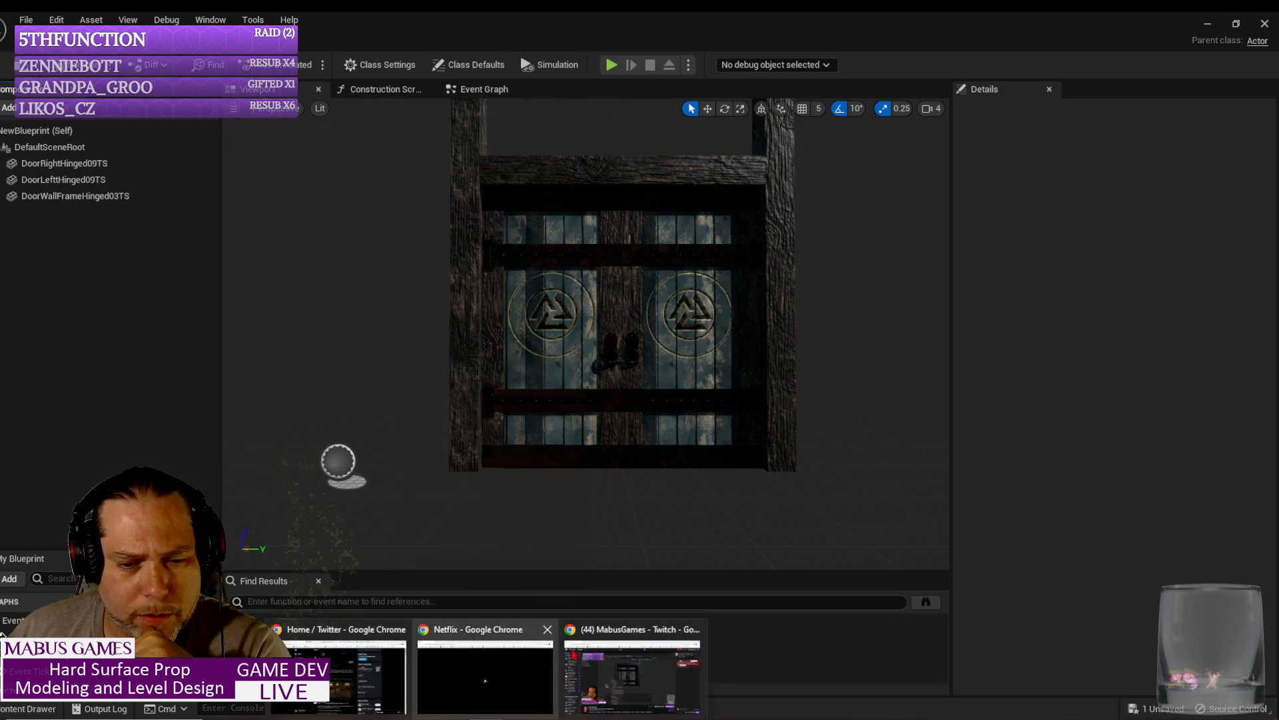
left_click(632, 673)
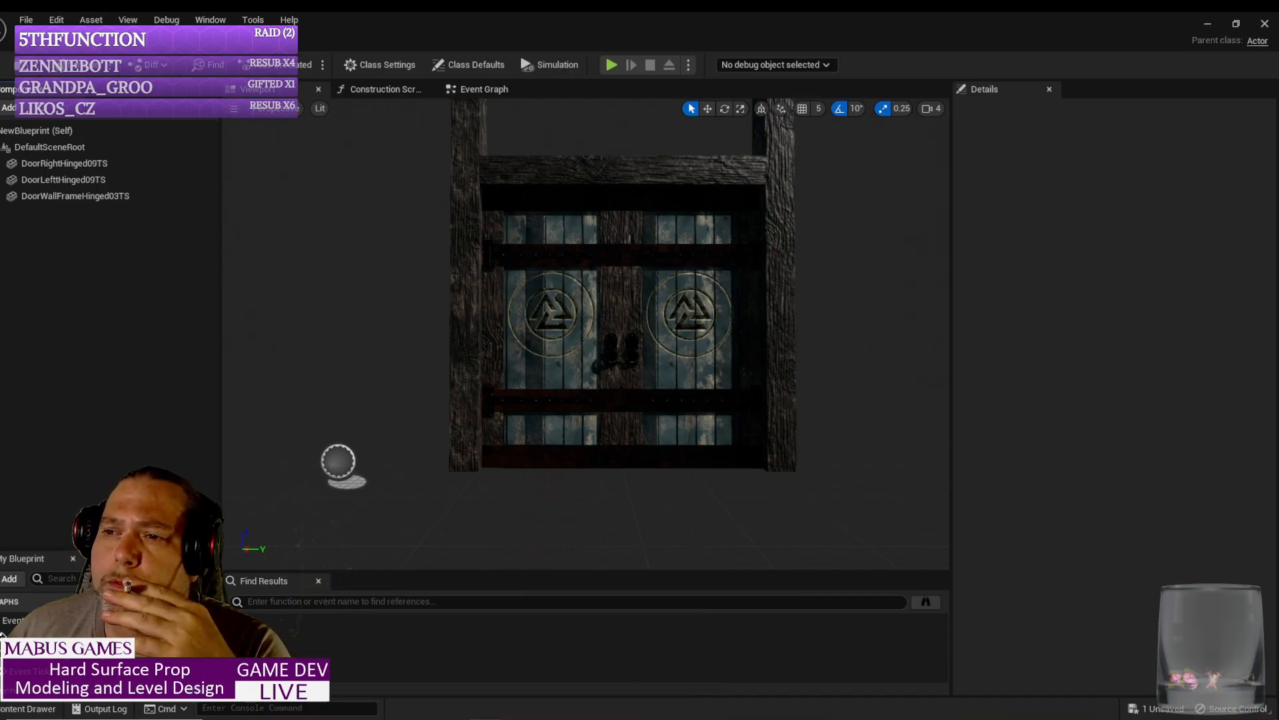
left_click_drag(1278, 20, 429, 13)
left_click(606, 297)
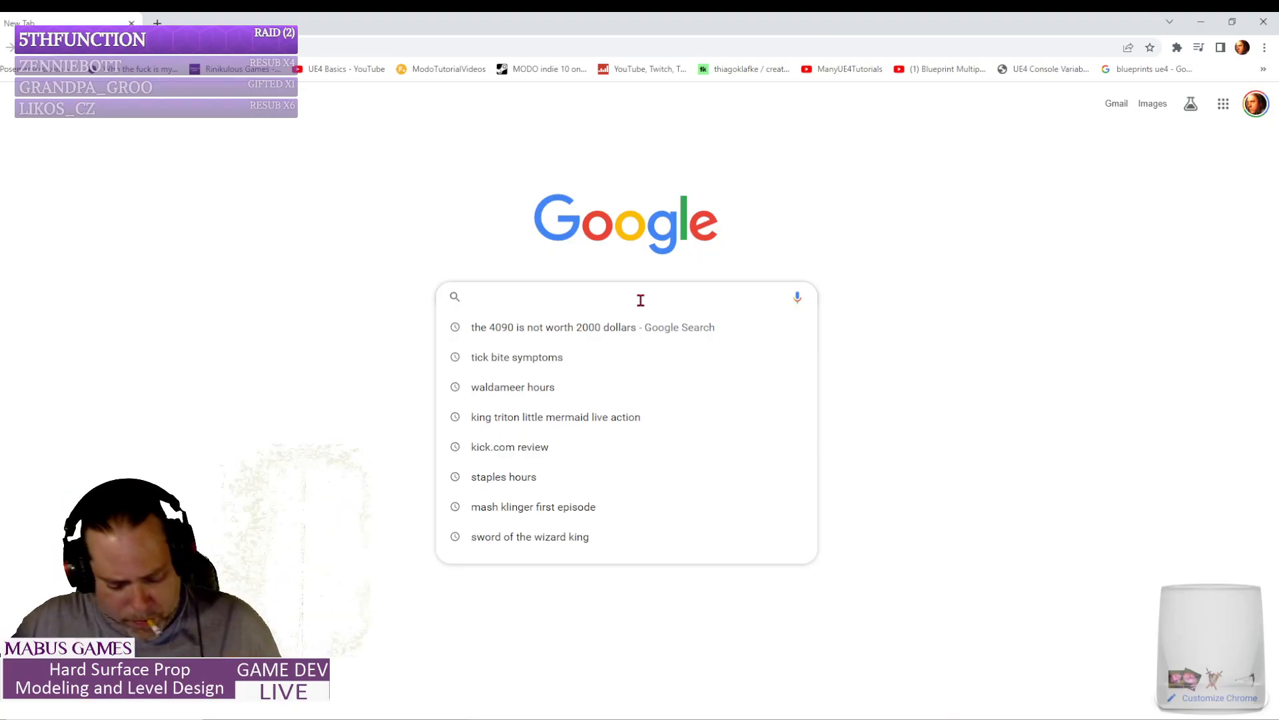
type("door open ")
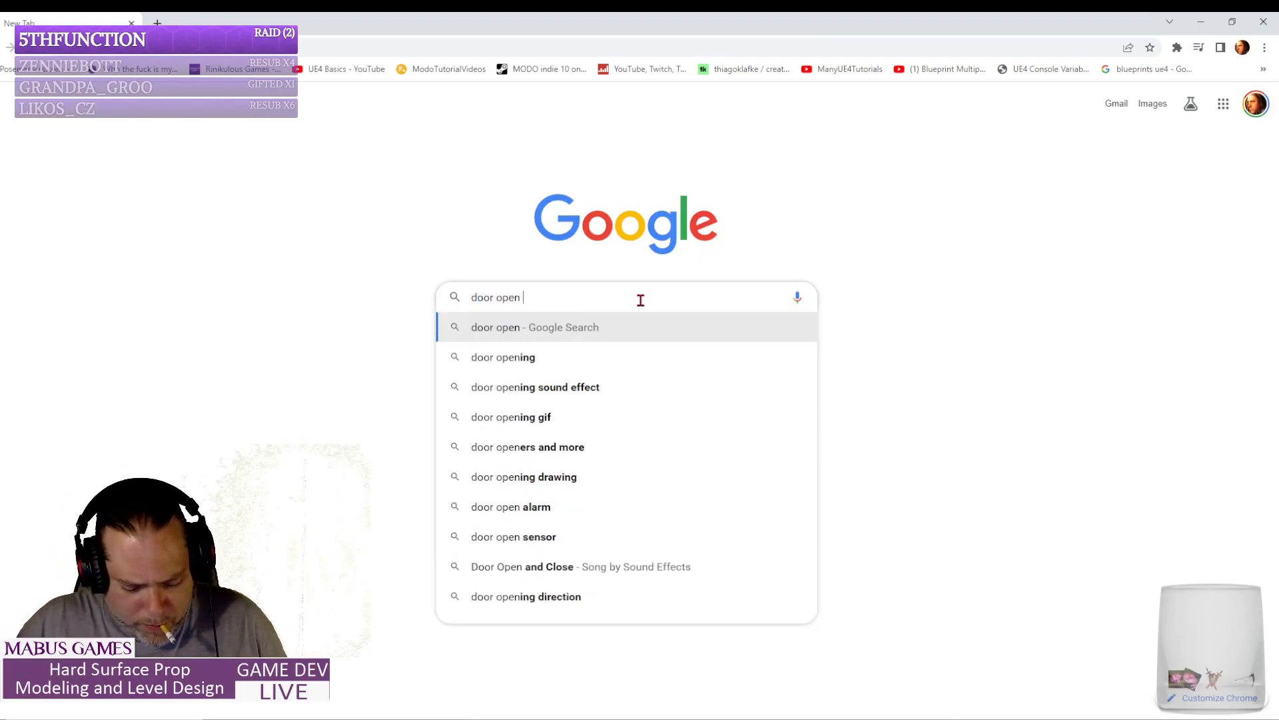
type("ue5")
key("Return")
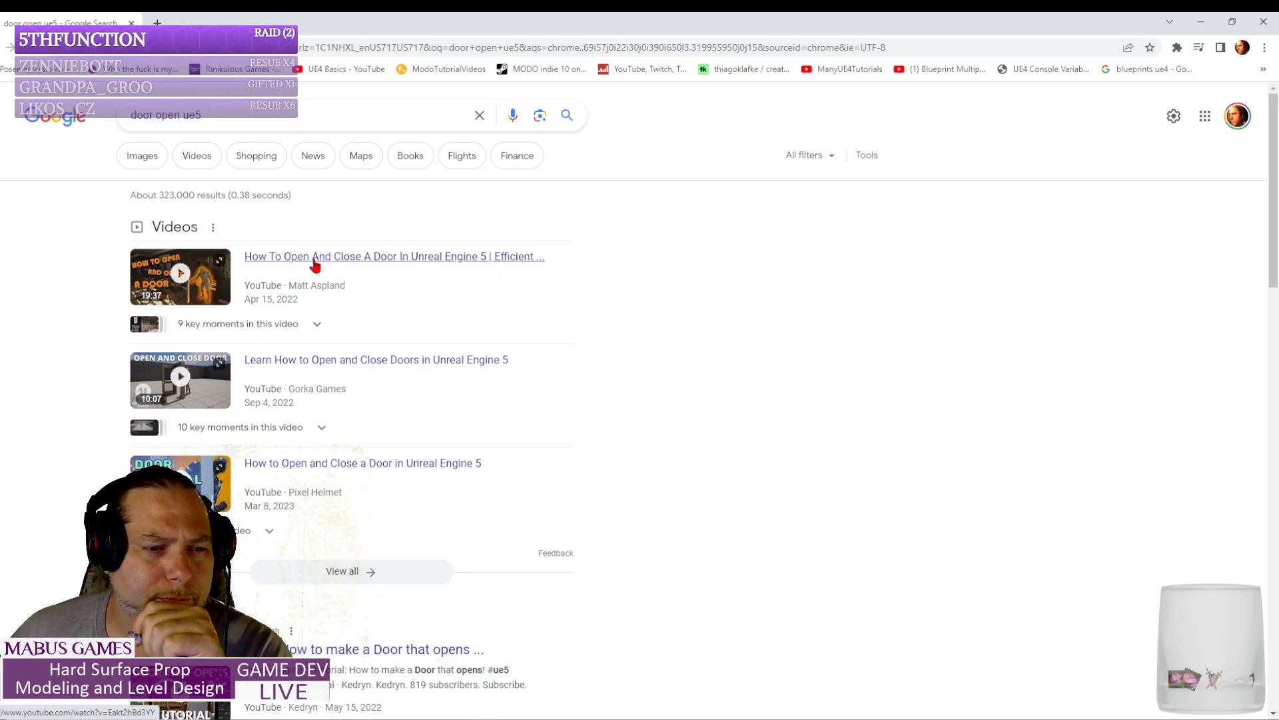
Step: Watch the YouTube video "Learn How to Open and Close Doors in Unreal Engine 5", pause it, and return to the Unreal Blueprint editor
left_click(290, 365)
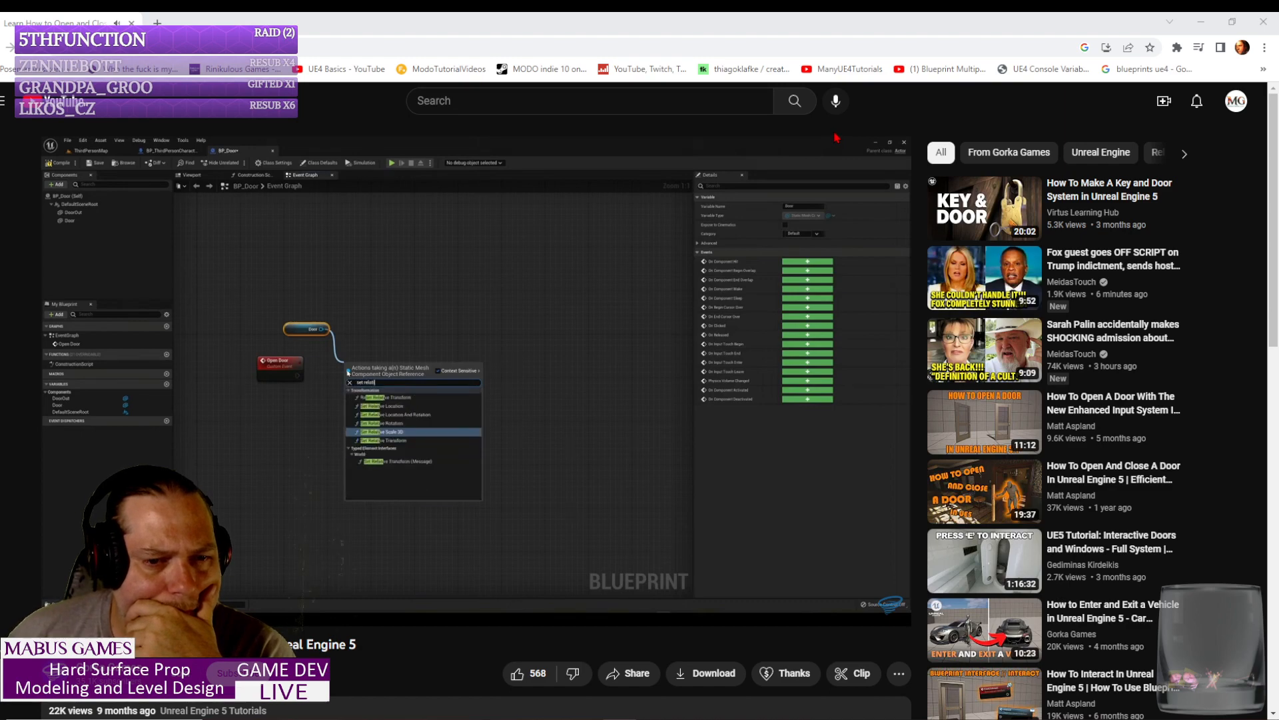
left_click(476, 288)
double_click(573, 30)
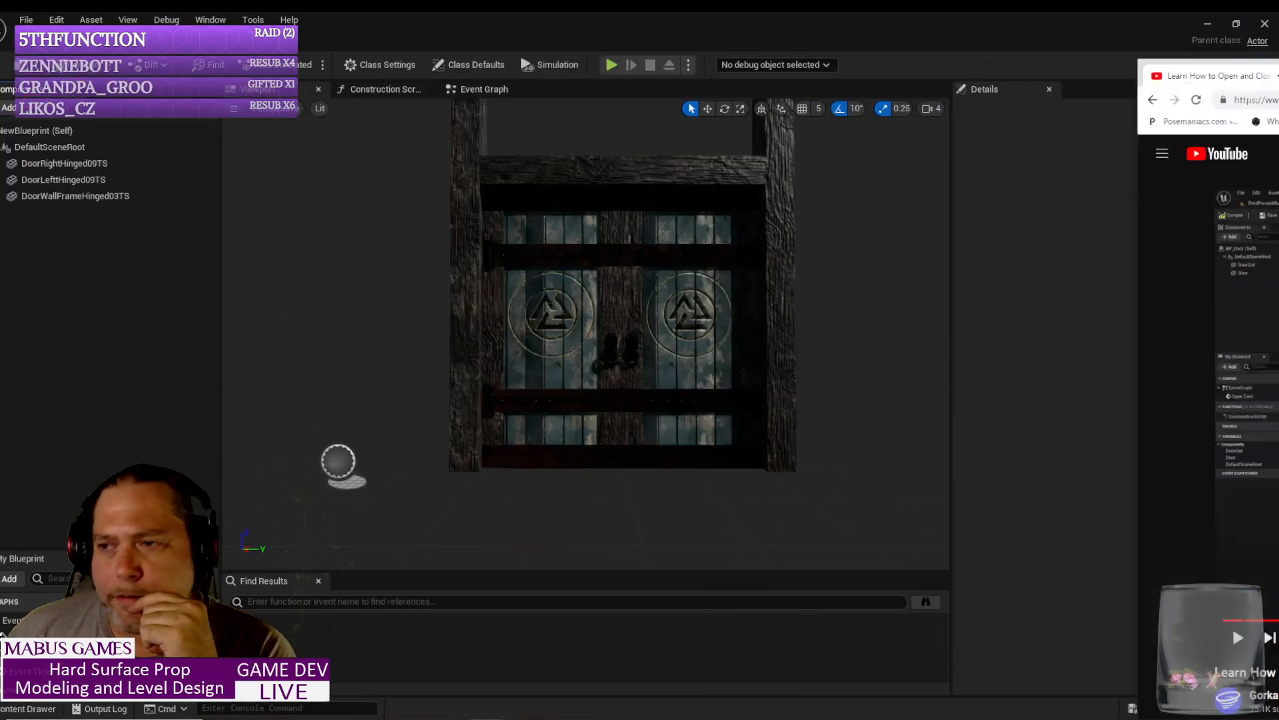
key("alt+Tab")
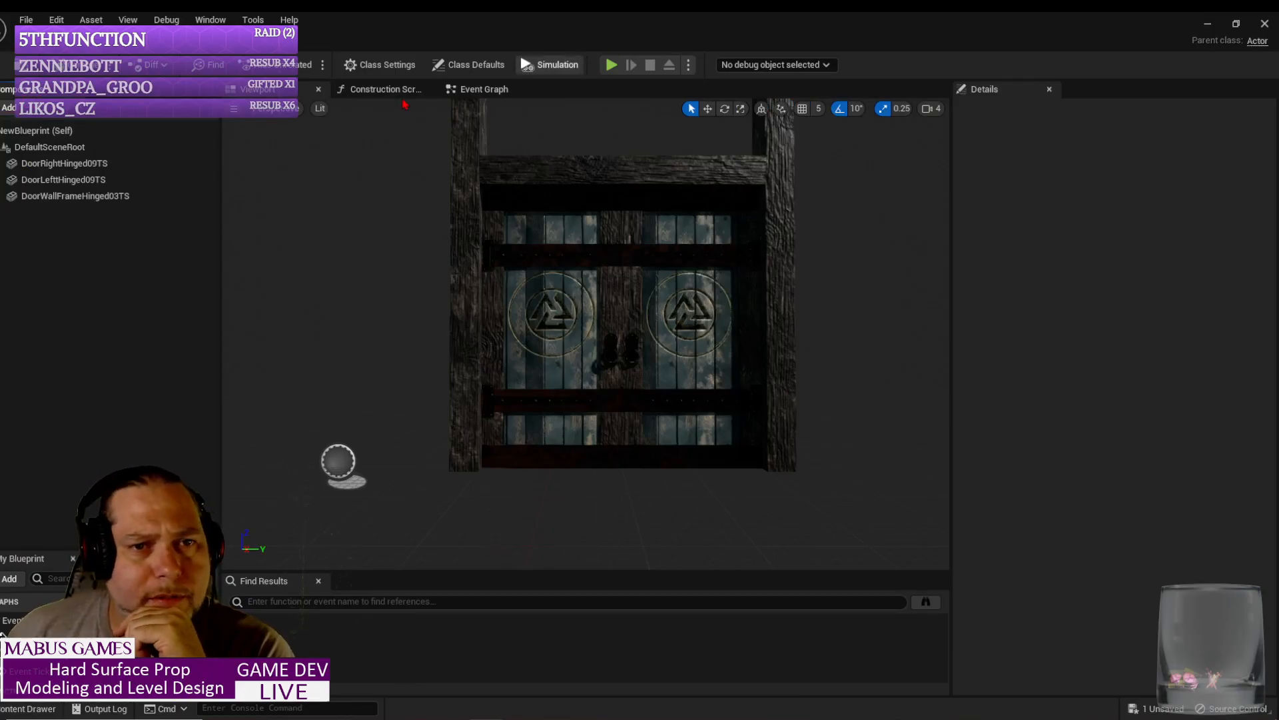
Step: Delete the default BeginPlay, ActorBeginOverlap and Tick event nodes from the Blueprint's Event Graph
left_click(481, 89)
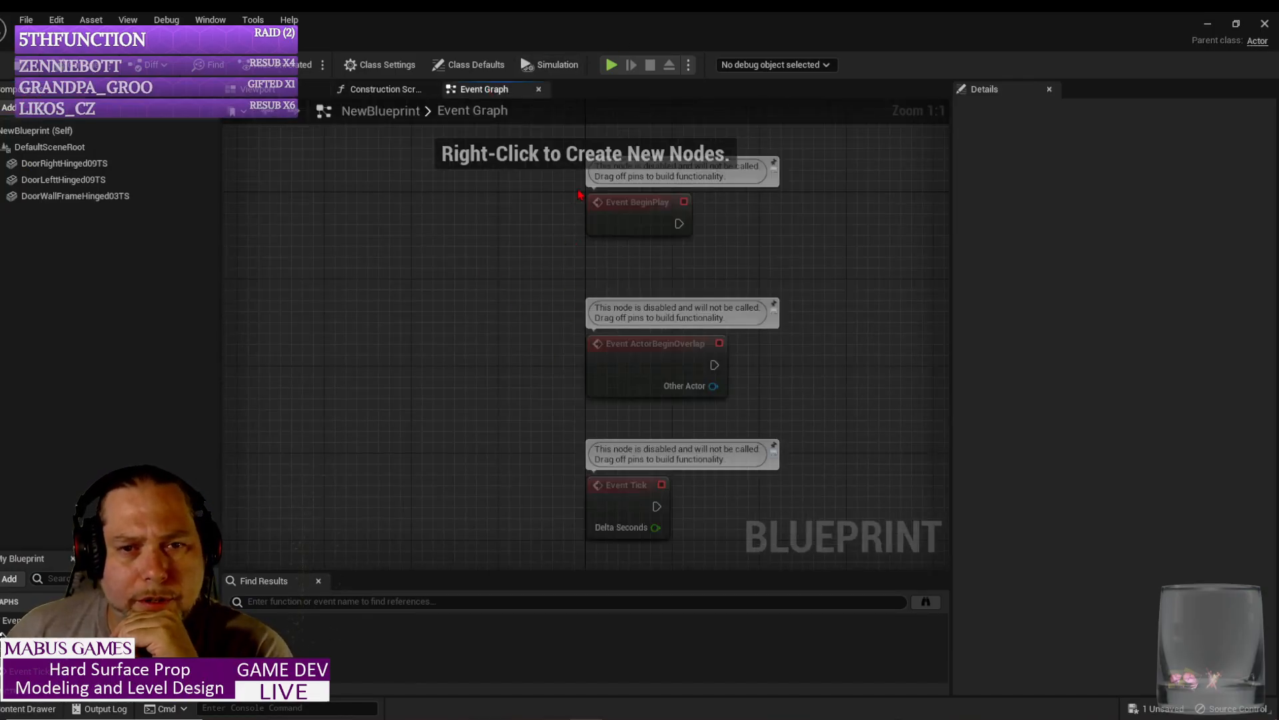
left_click_drag(580, 194, 744, 518)
key("Delete")
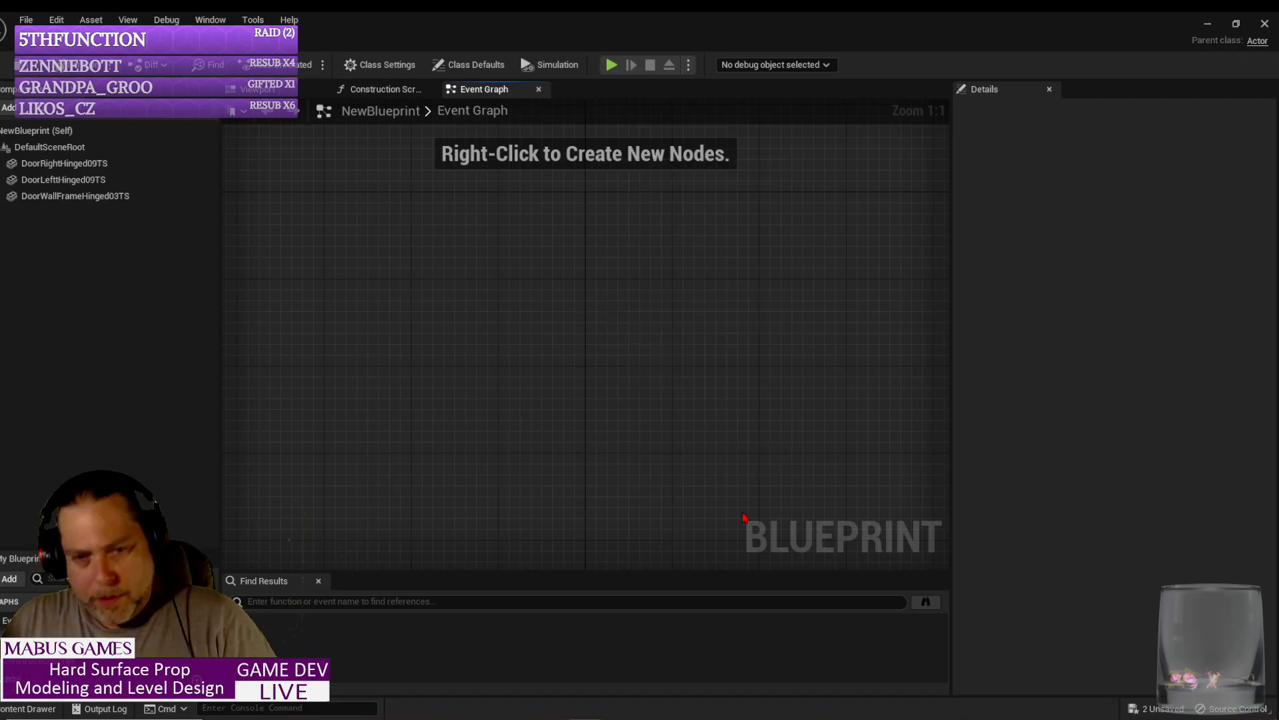
Step: Add a custom event named DoorOpen to the Event Graph
right_click(501, 263)
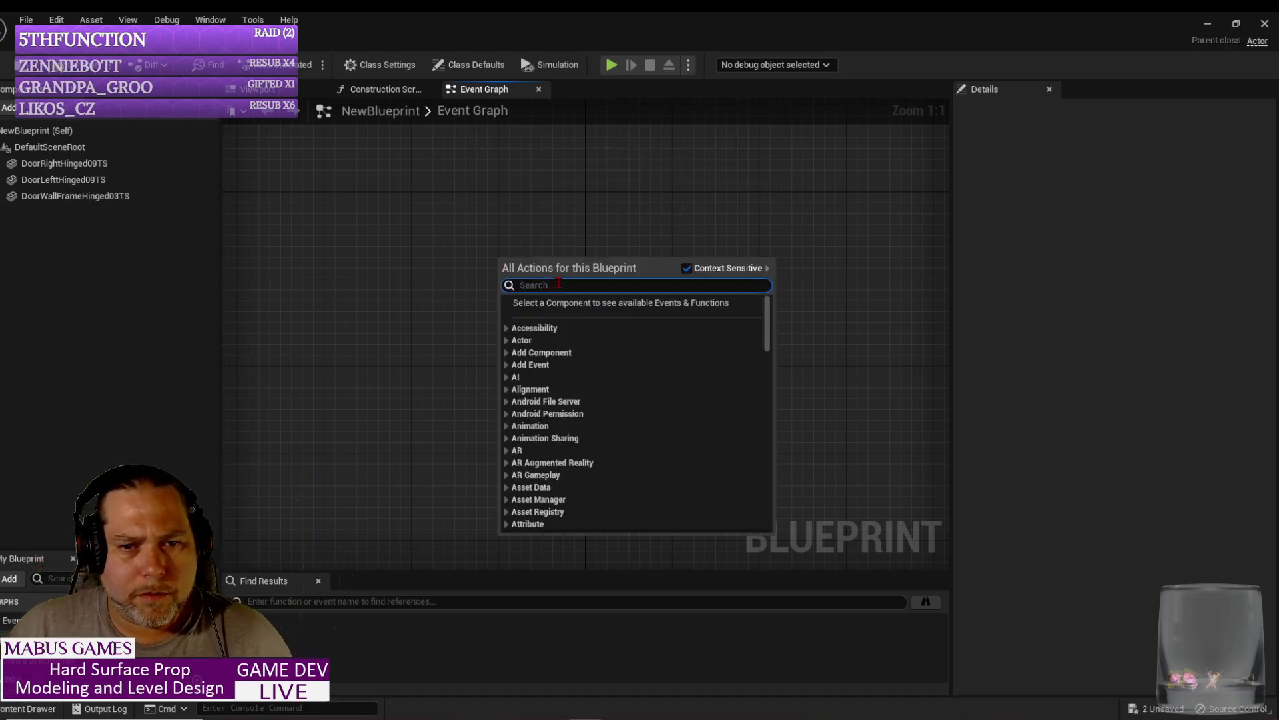
type("cu")
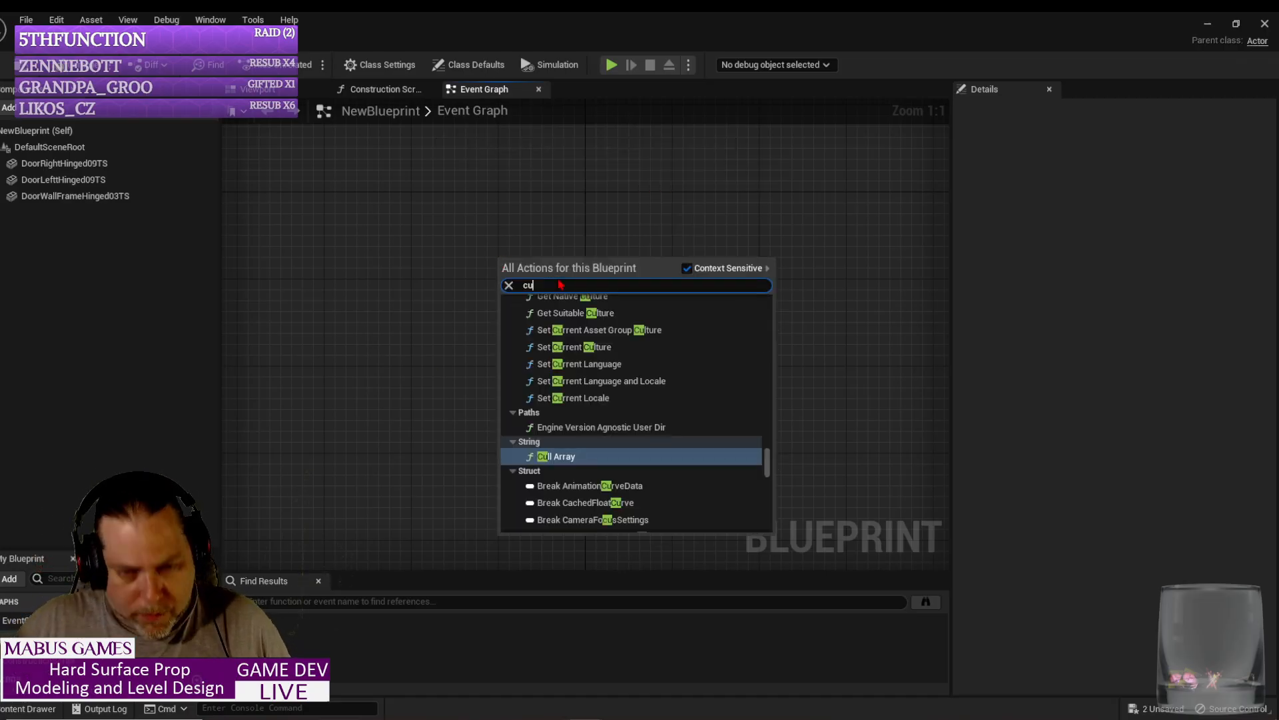
type("stom")
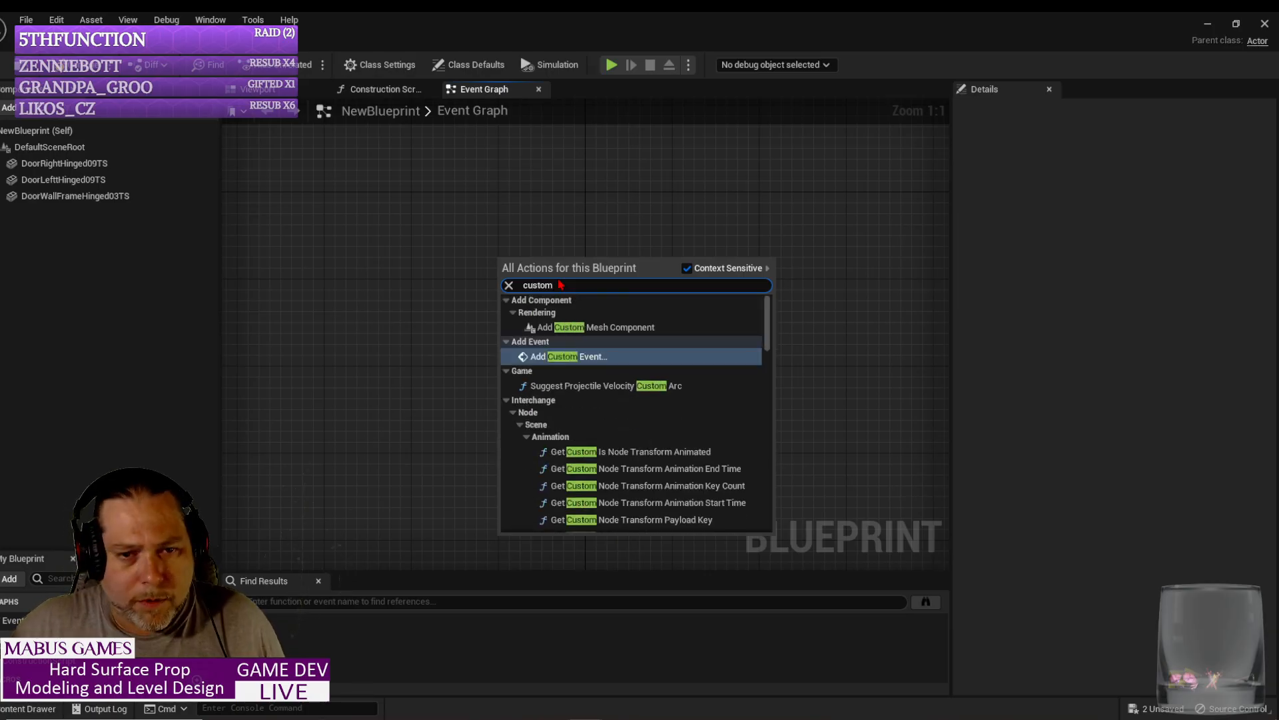
left_click(580, 358)
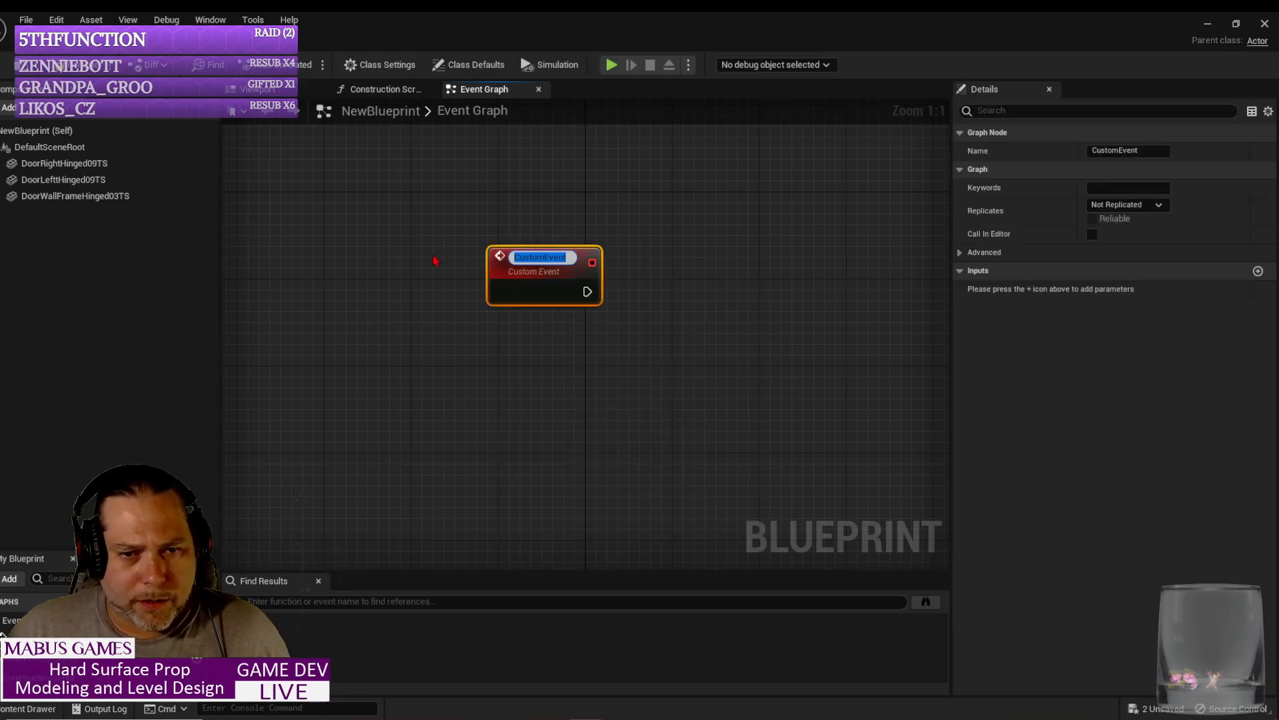
type("DoorO")
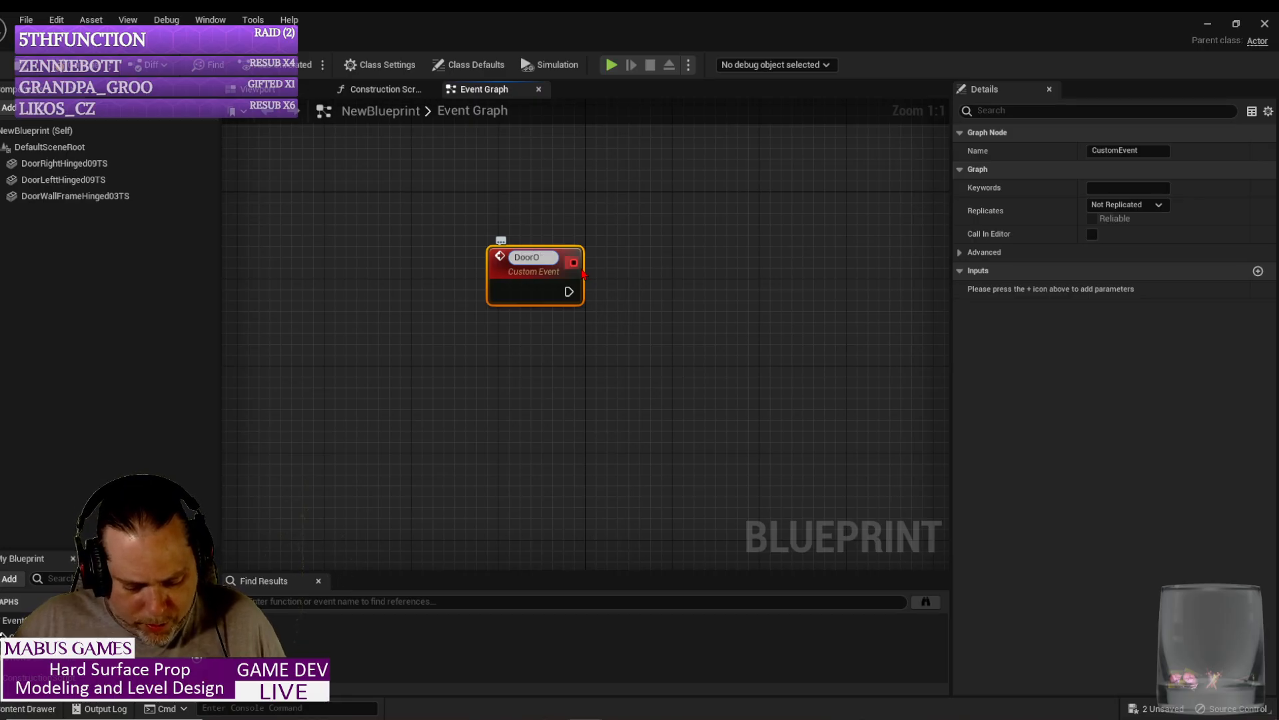
type("pen")
key("Return")
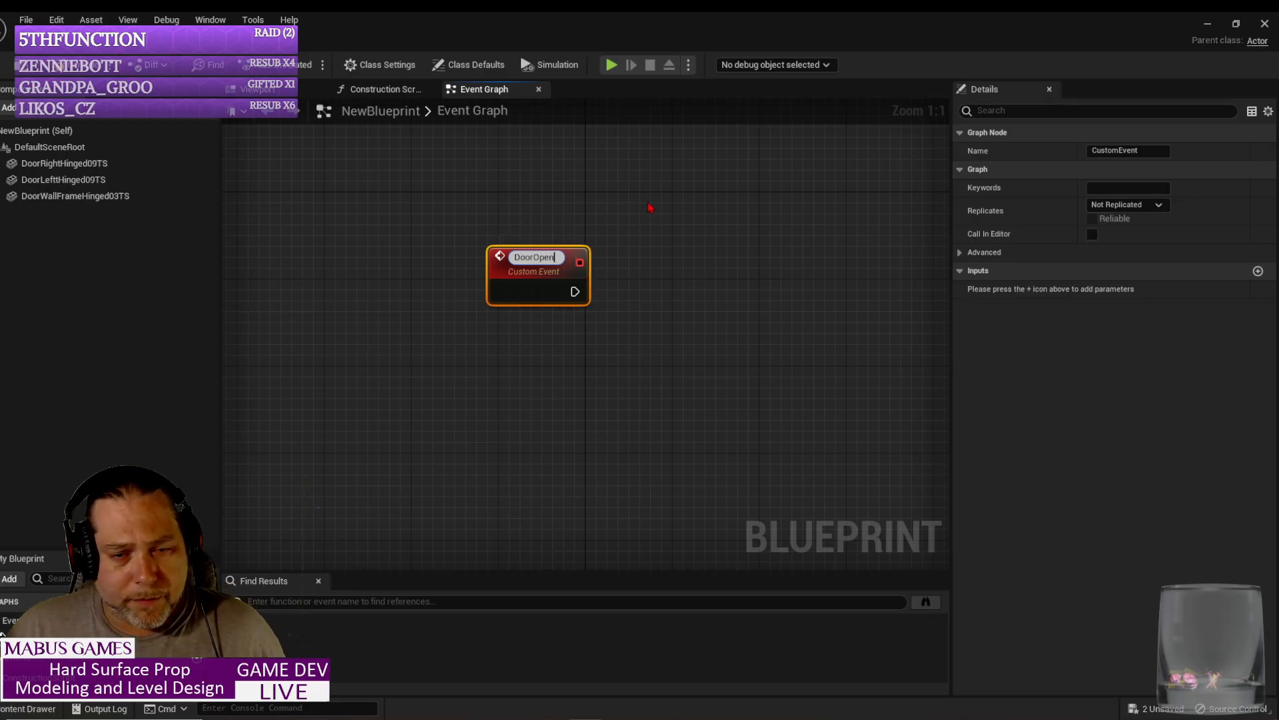
left_click(651, 205)
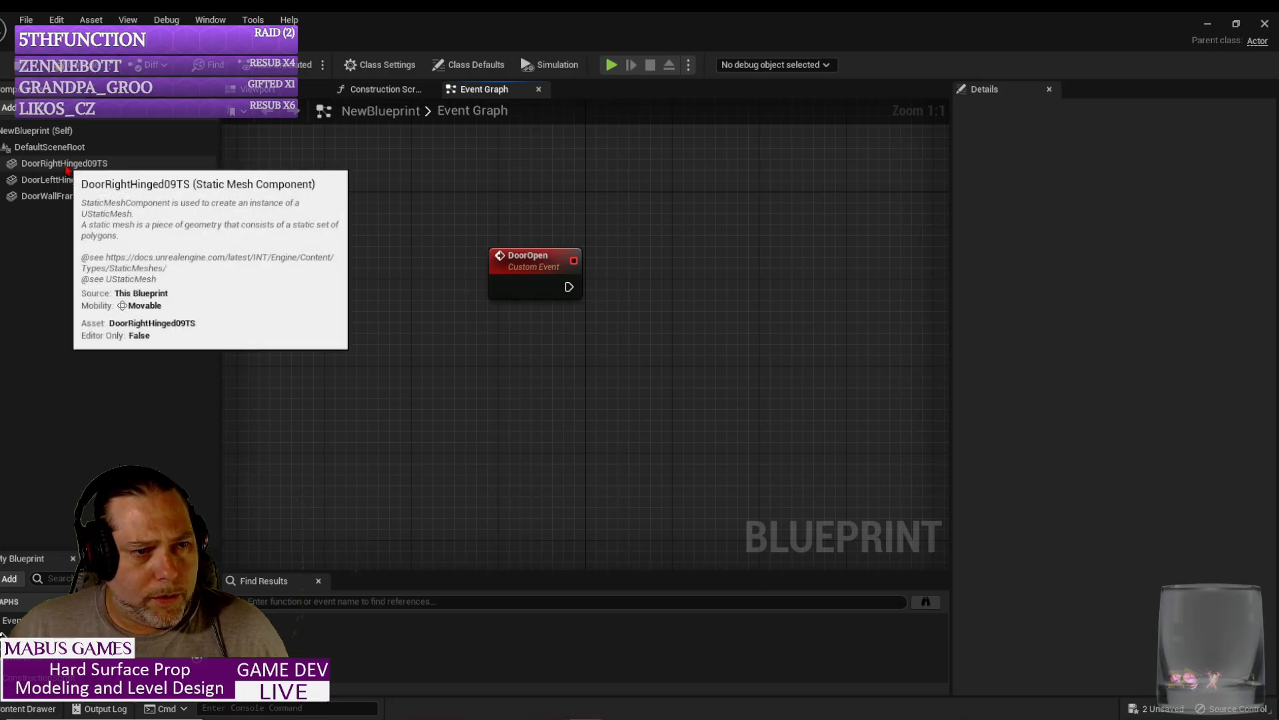
Step: Place a DoorRightHinged09TS reference in the Event Graph and add a Set Relative Rotation node targeting DoorRightHinged09TS
left_click_drag(64, 163, 614, 198)
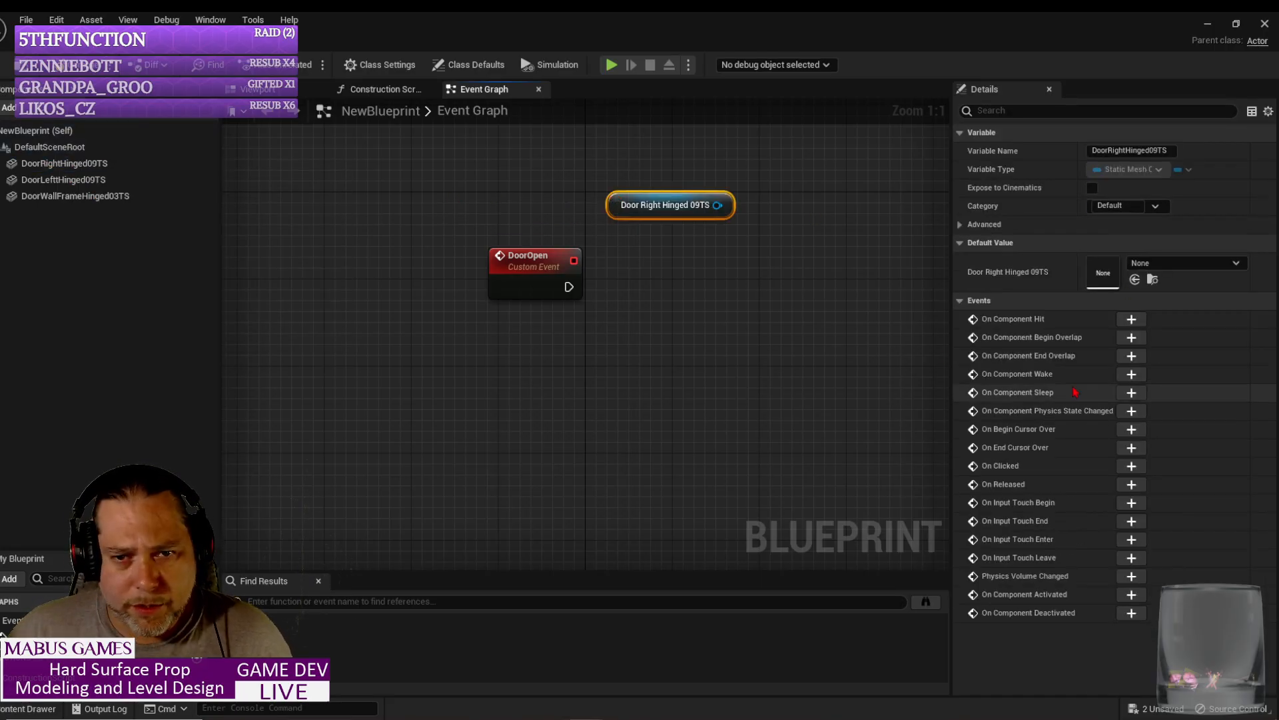
right_click(775, 288)
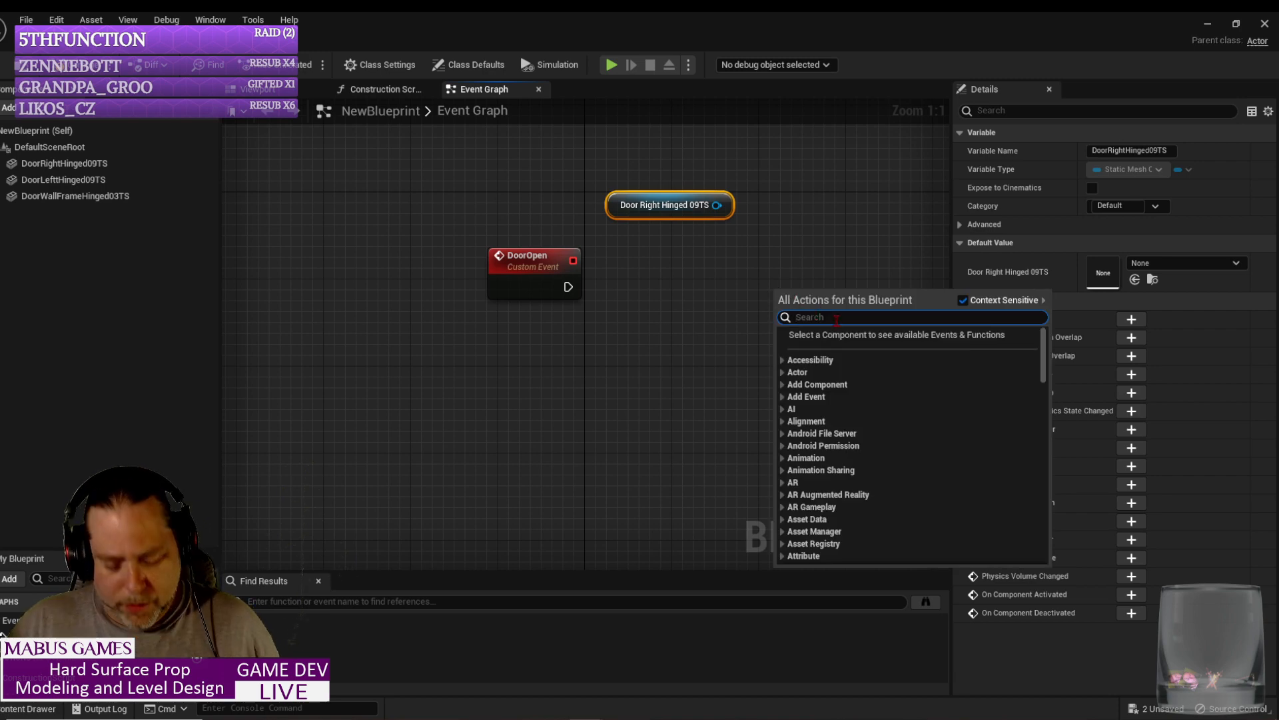
type("rele")
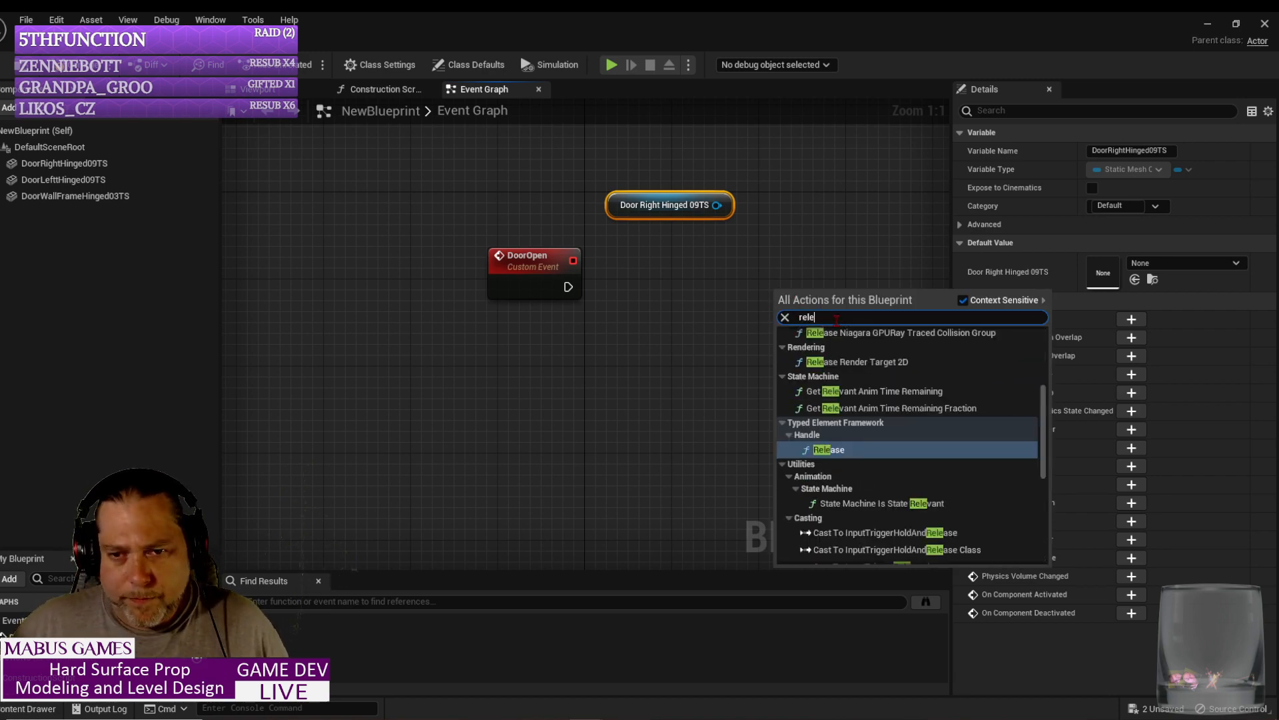
key("BackSpace")
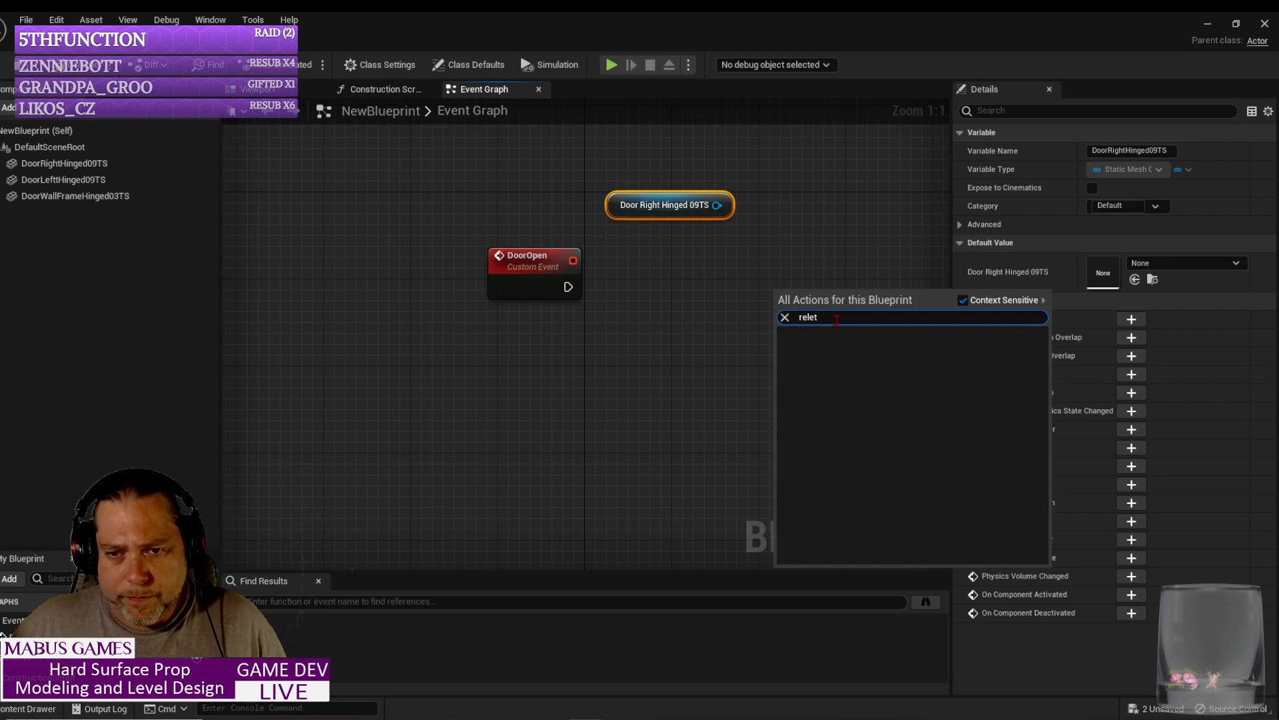
type("ative")
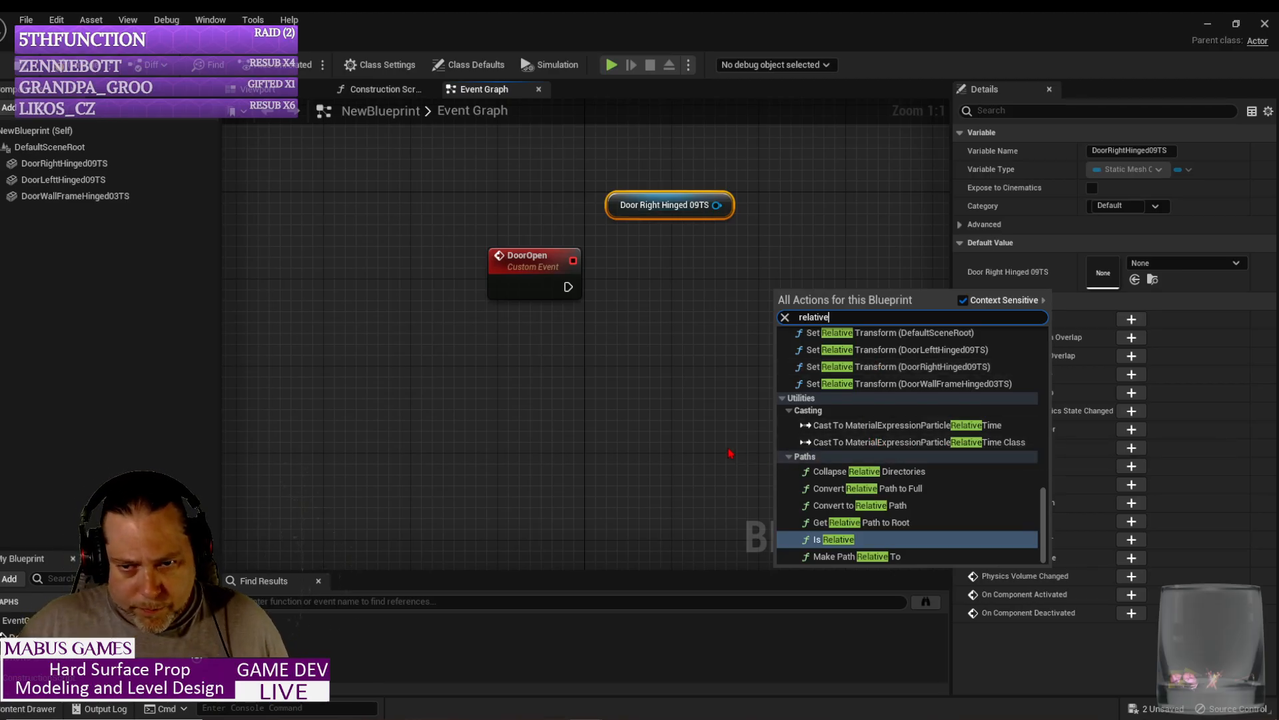
type("rot")
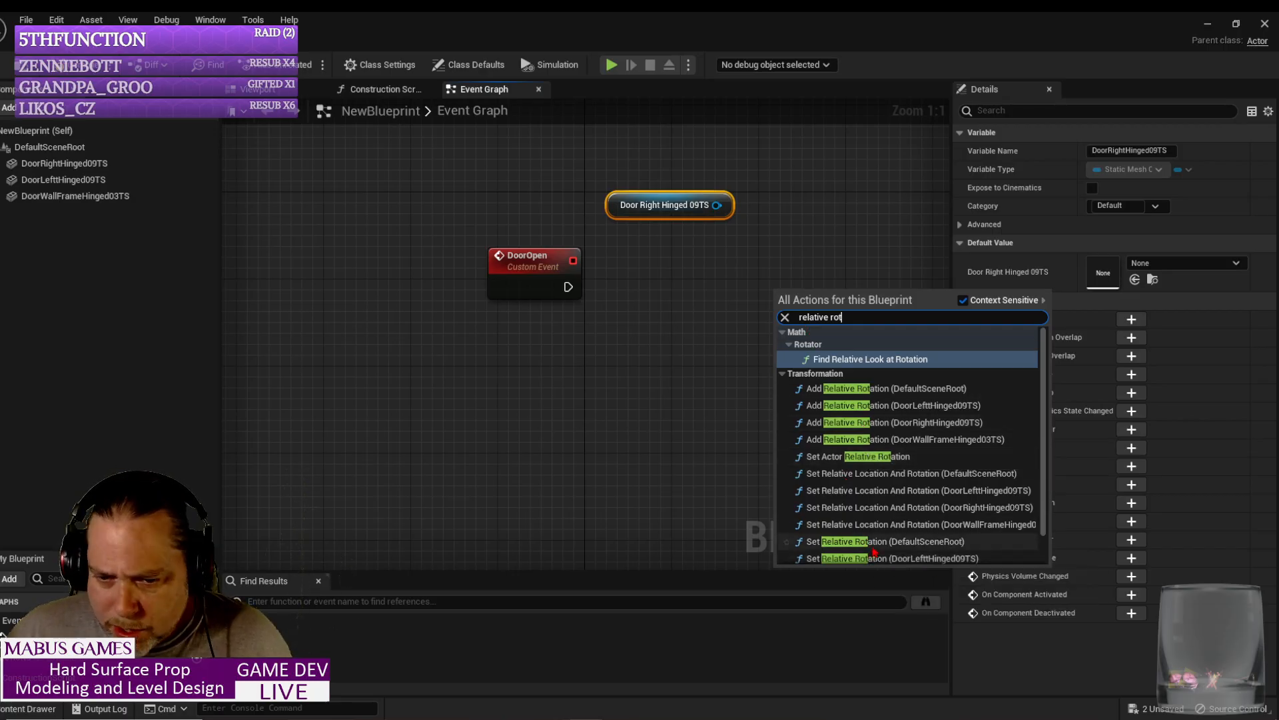
scroll(875, 541, "down", 1)
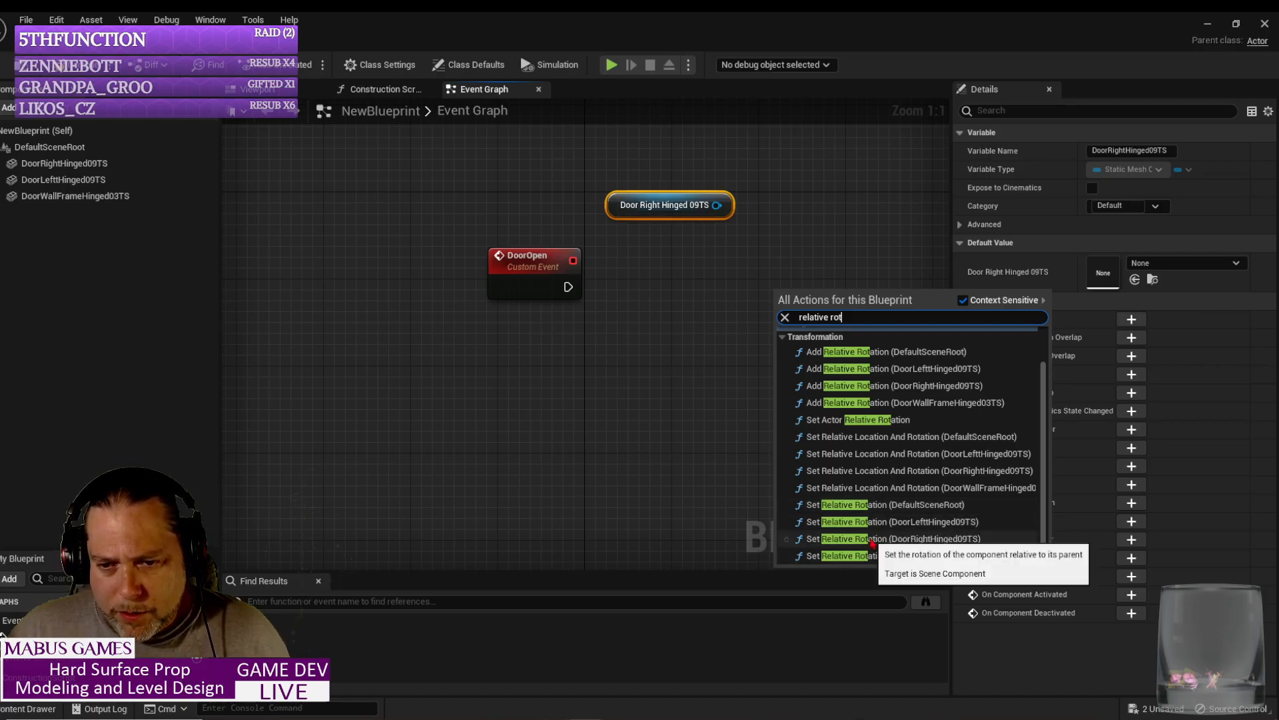
left_click(872, 538)
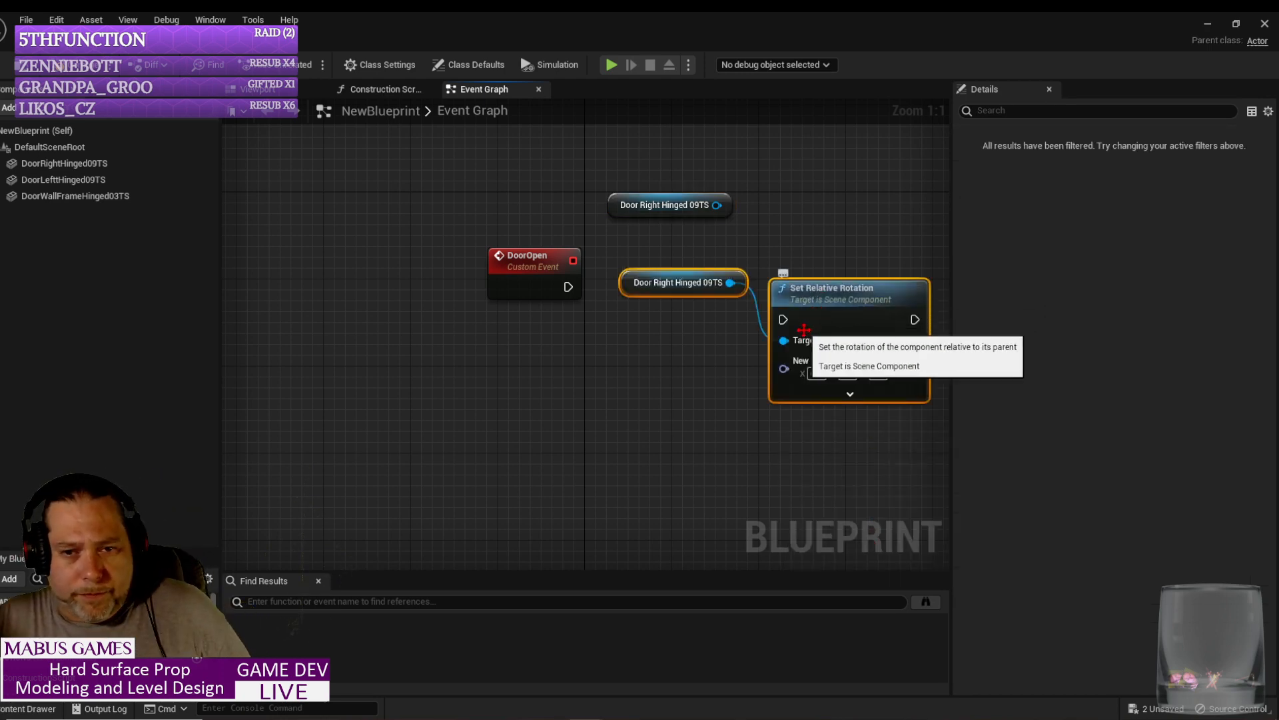
Step: Delete the unconnected Door Right Hinged 09TS reference and move the connected reference with its Set Relative Rotation node above the DoorOpen event
left_click(667, 208)
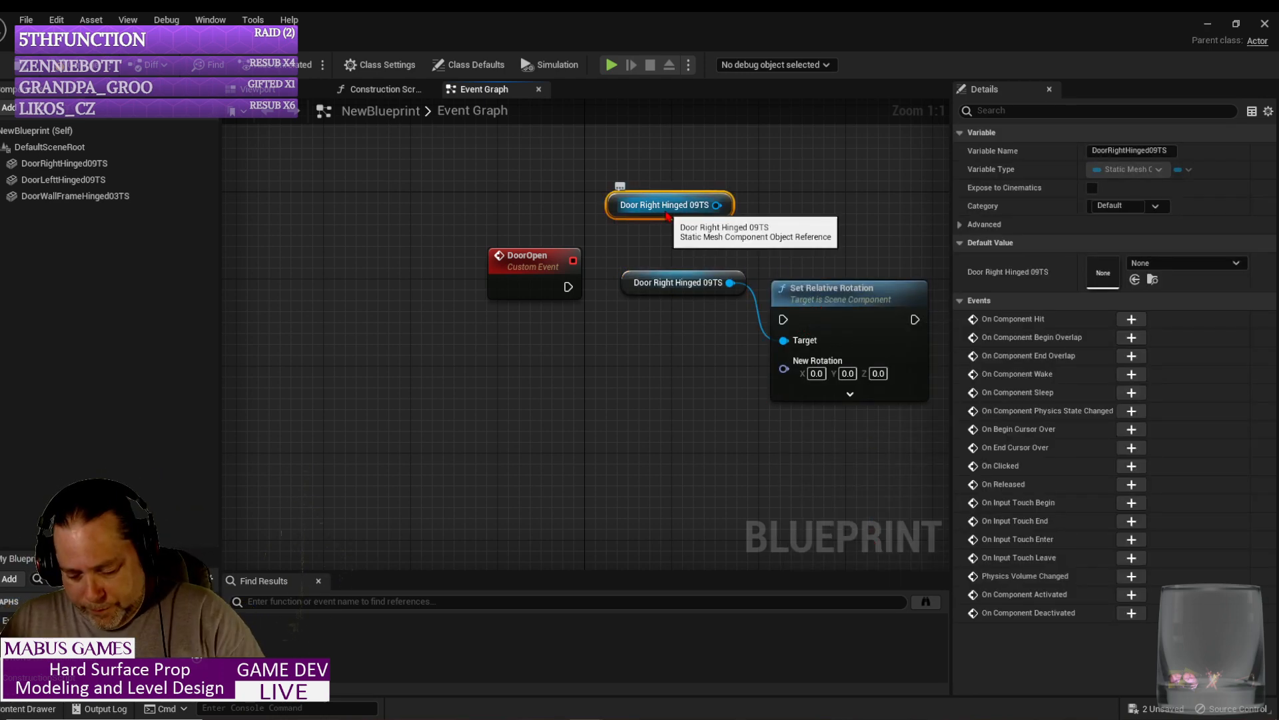
key("Delete")
left_click_drag(842, 297, 818, 275)
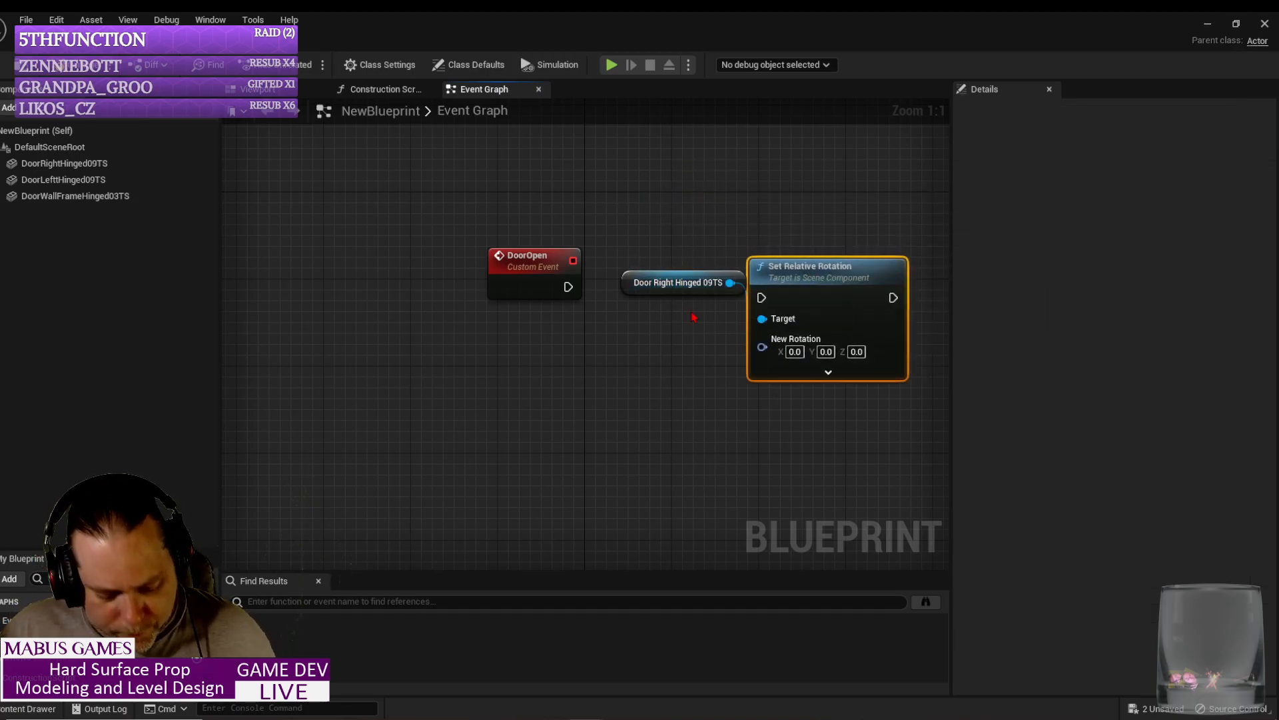
key("ctrl+z")
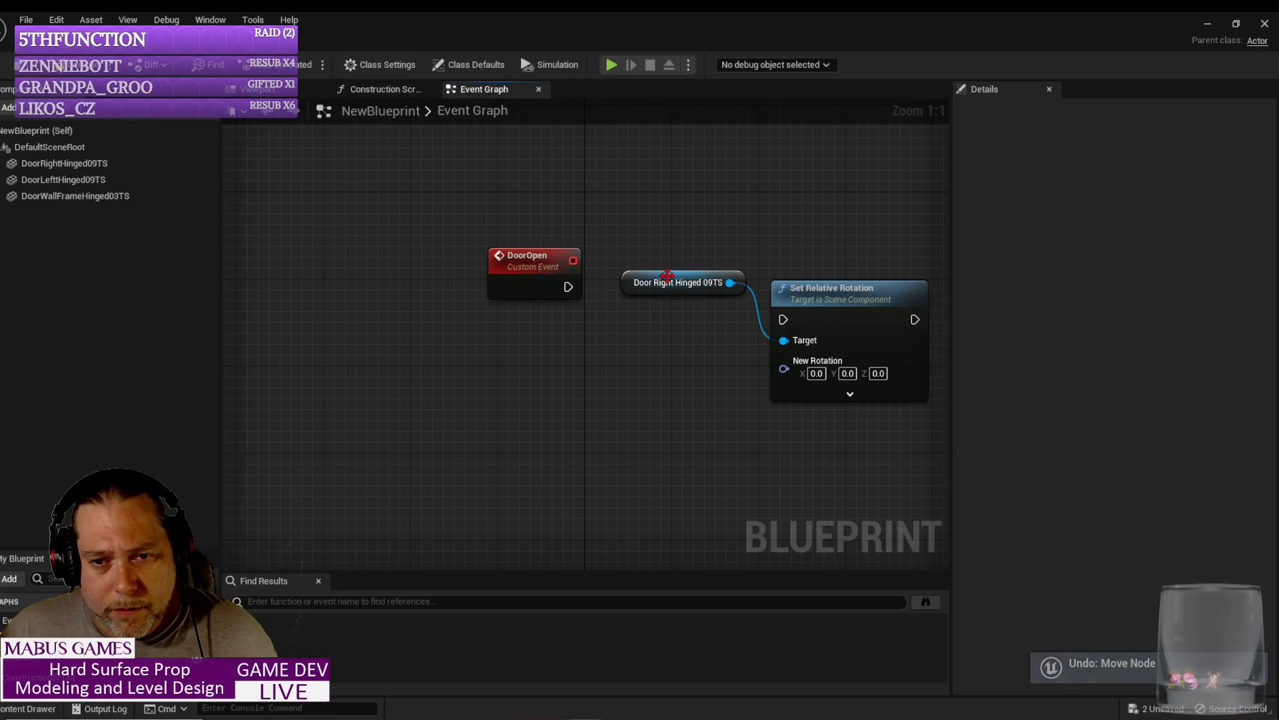
left_click(667, 276)
left_click(847, 301, "ctrl")
left_click_drag(846, 301, 748, 181)
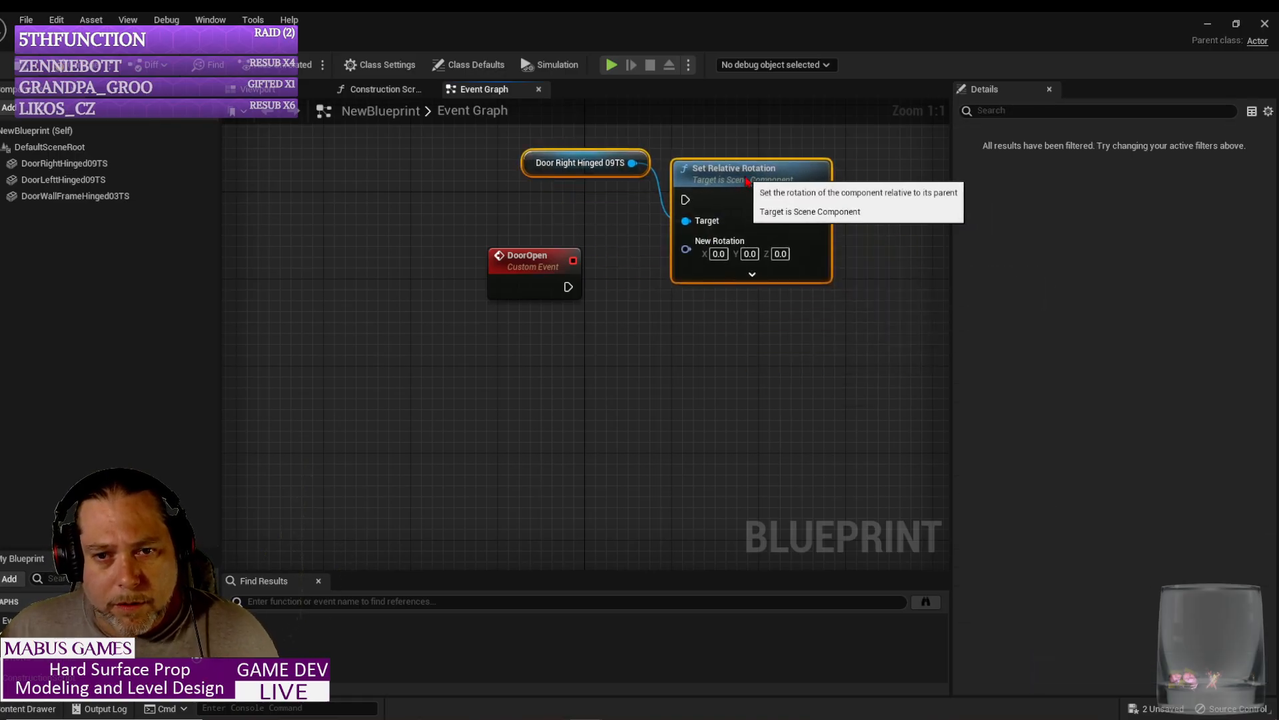
Step: Add a Set Relative Rotation node targeting DoorLefttHinged09TS and align it with its reference below the right door's nodes
right_click(669, 387)
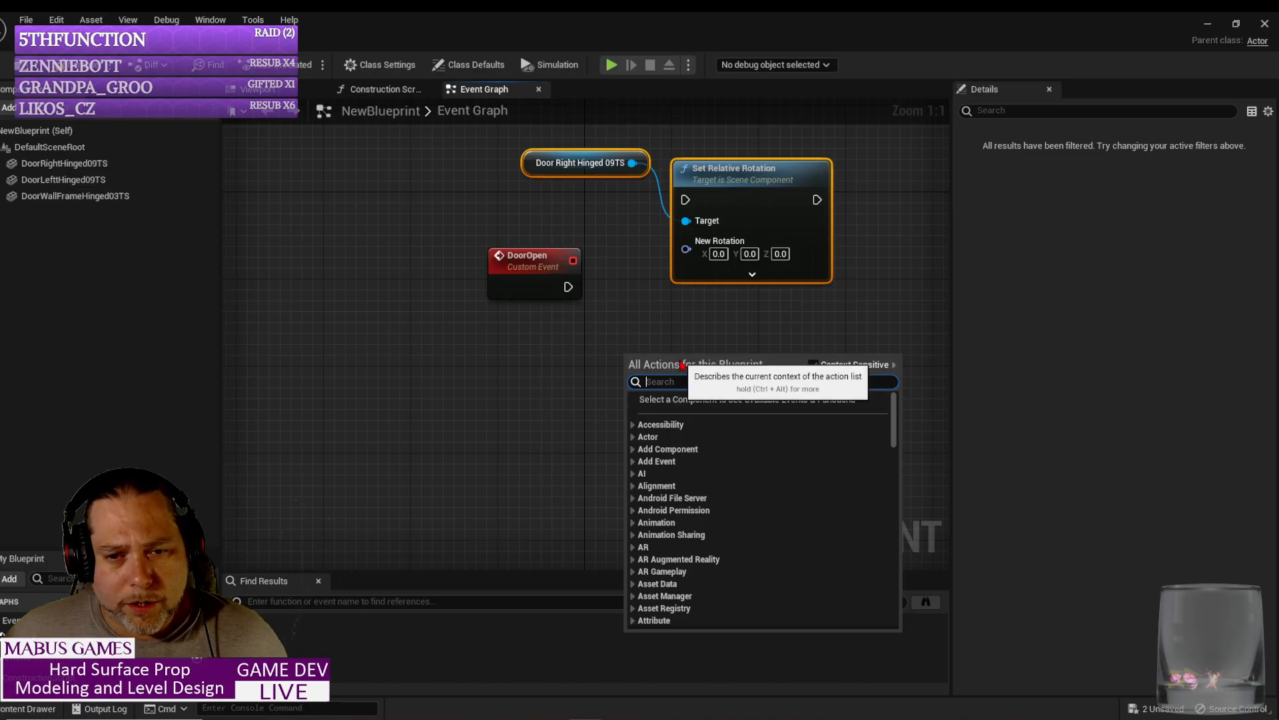
type("s")
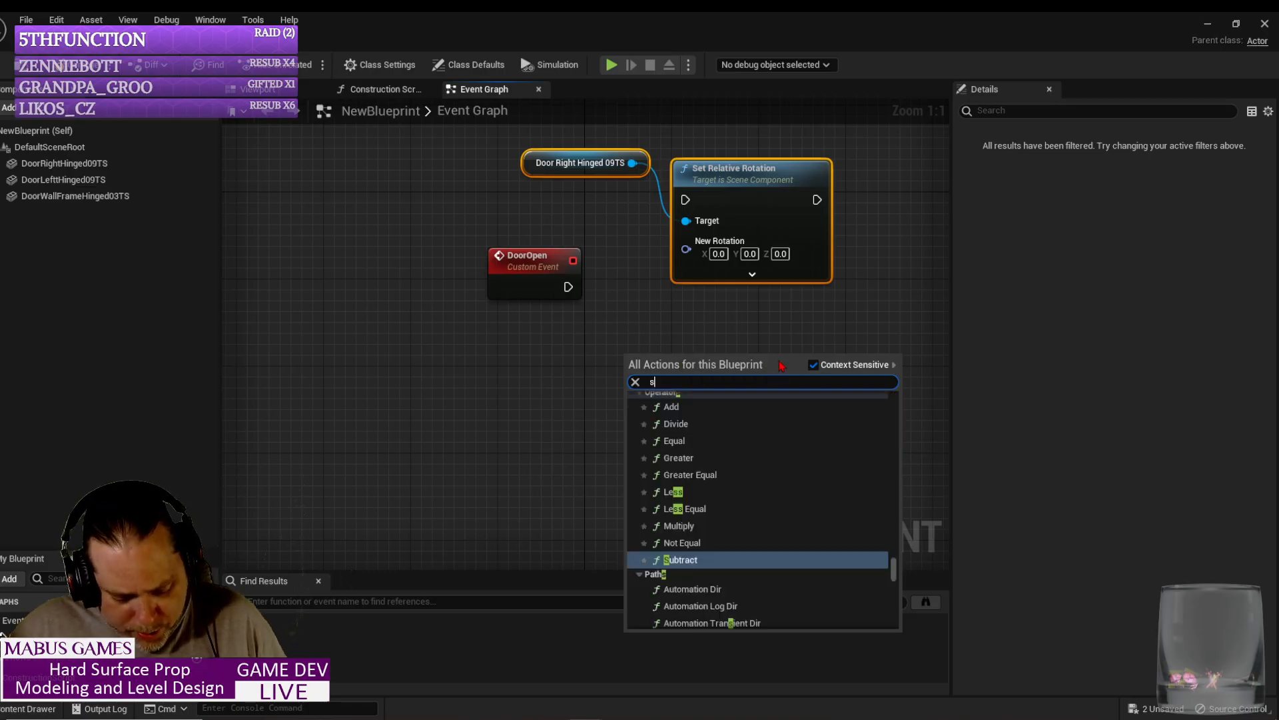
type("et relative")
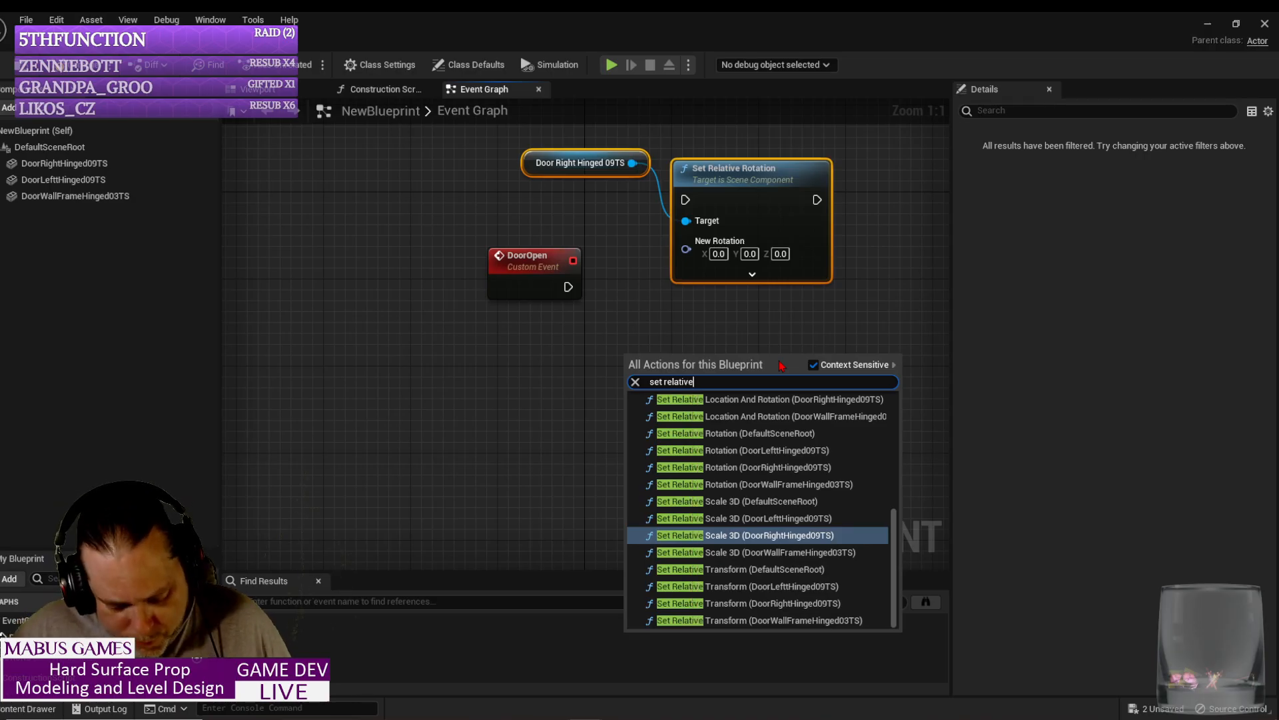
type(" rotation")
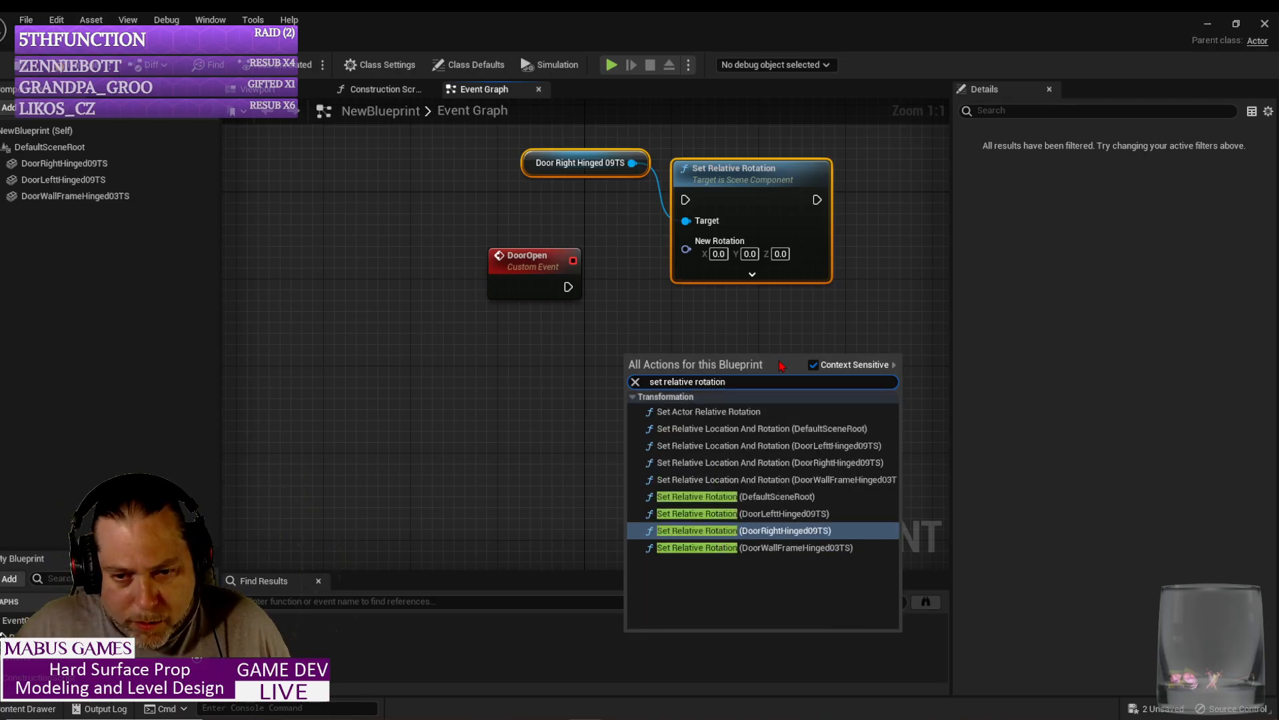
left_click(766, 513)
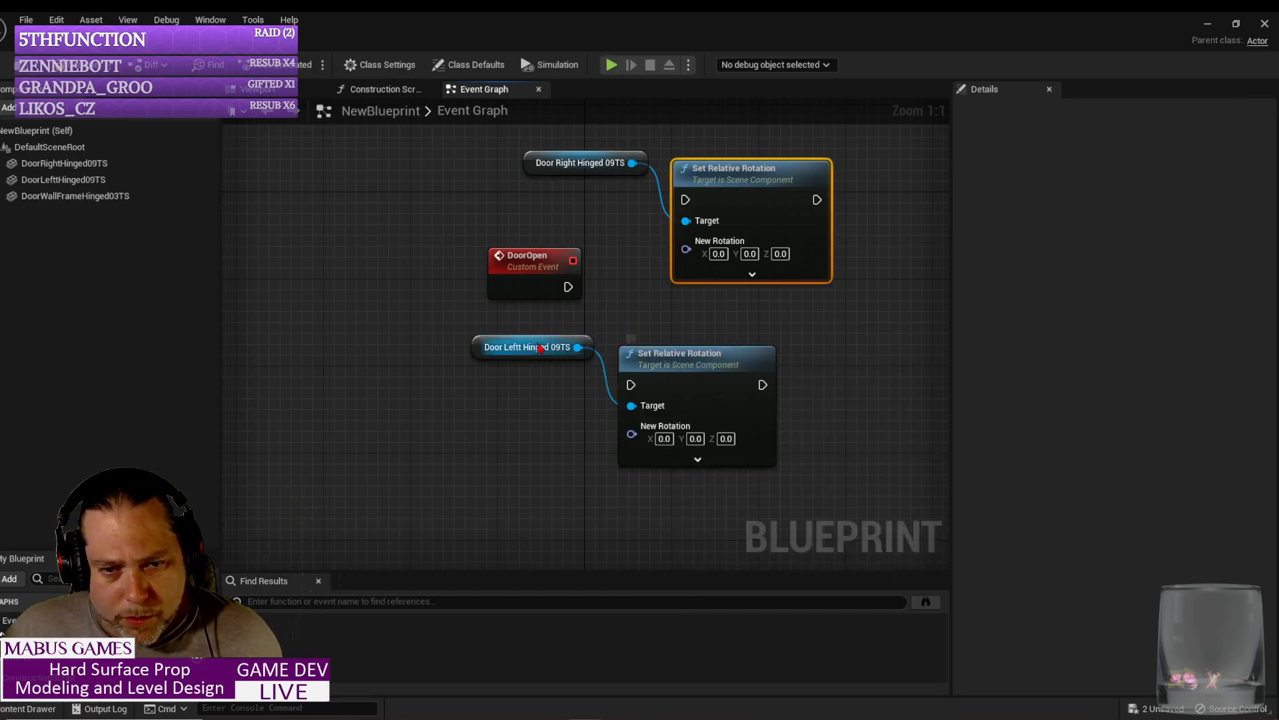
left_click(526, 348)
left_click(631, 363, "shift")
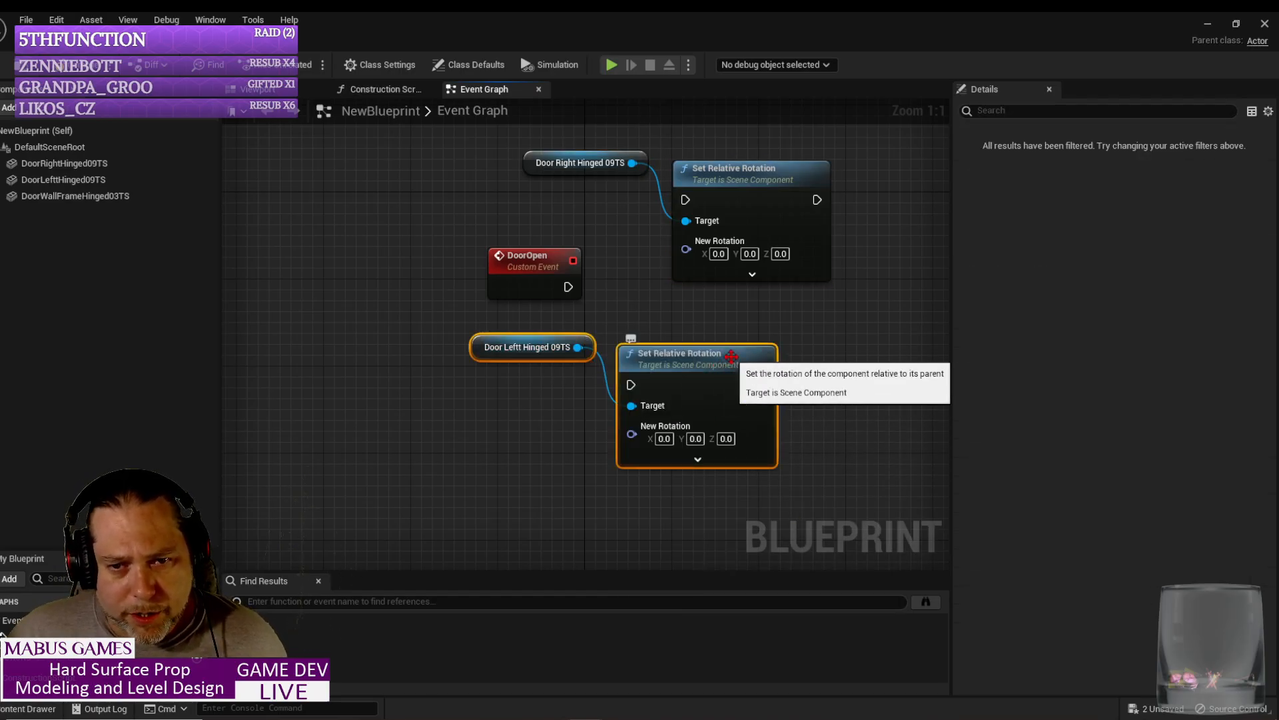
left_click_drag(740, 368, 795, 401)
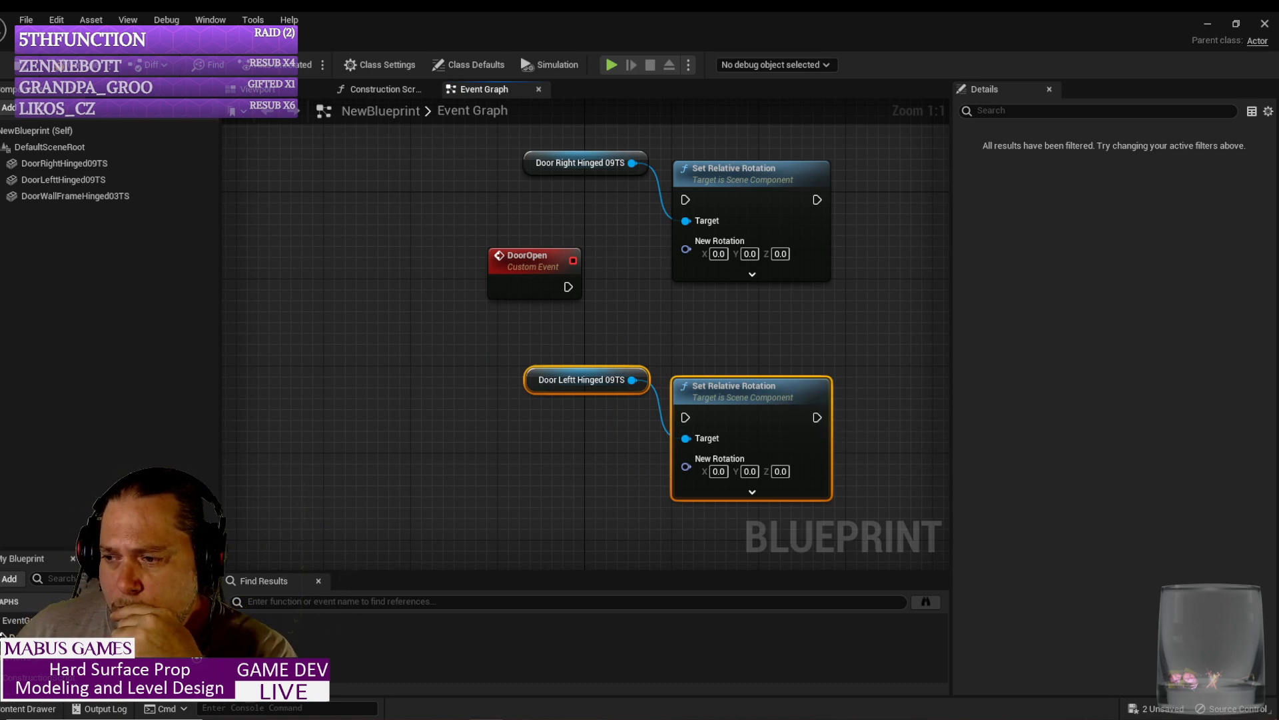
Step: Switch to Google Chrome, watch the door tutorial up to the naming of its timeline, pause it, and return to the Unreal Blueprint editor
key("alt+Tab")
left_click_drag(512, 82, 556, 62)
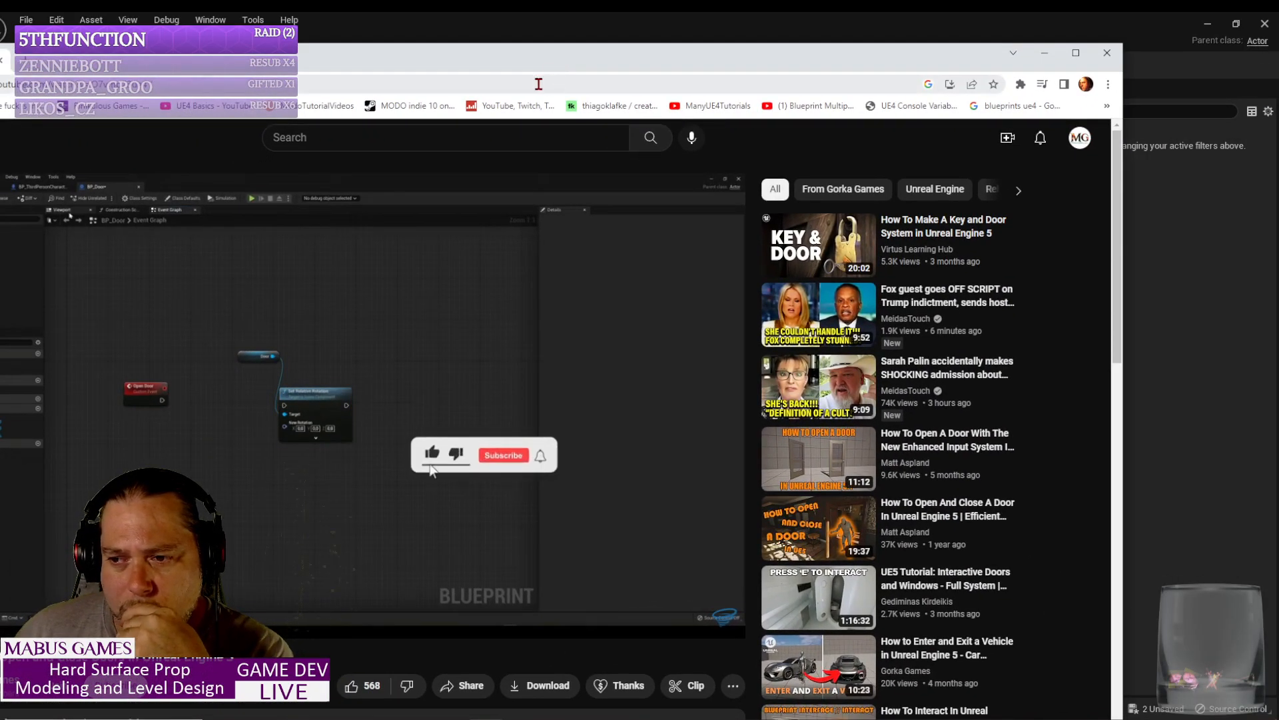
double_click(694, 53)
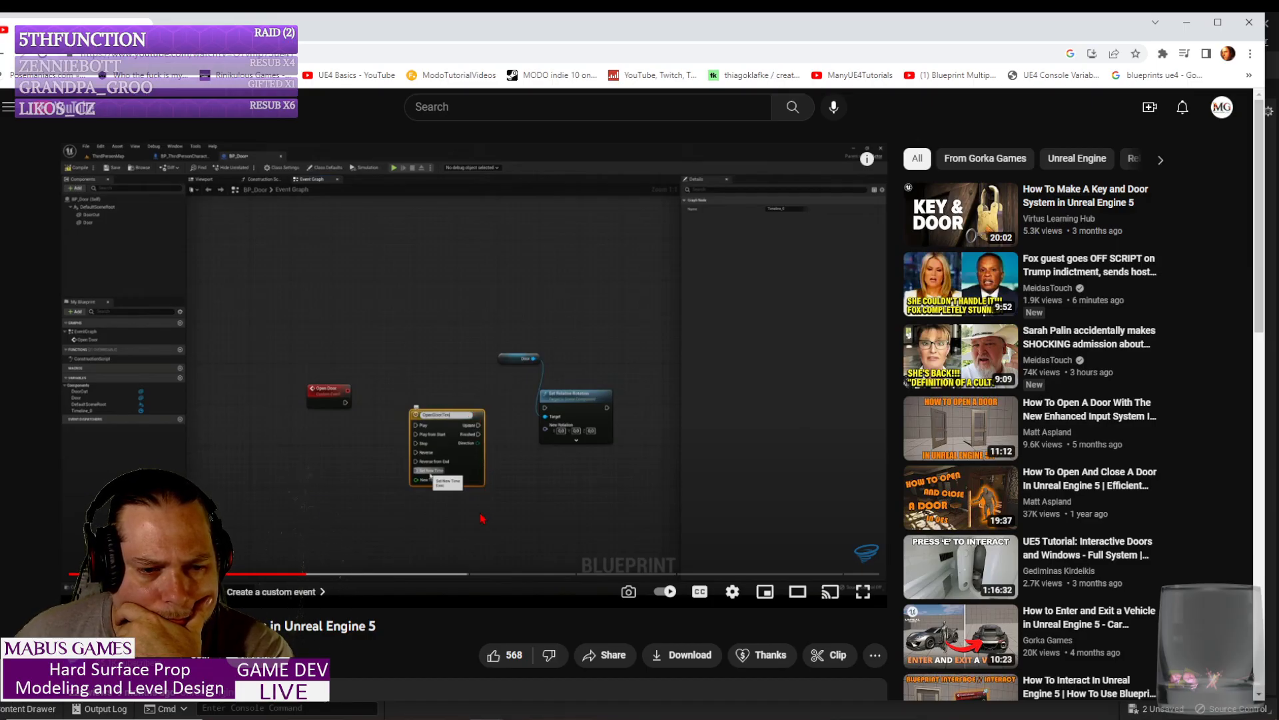
left_click(499, 527)
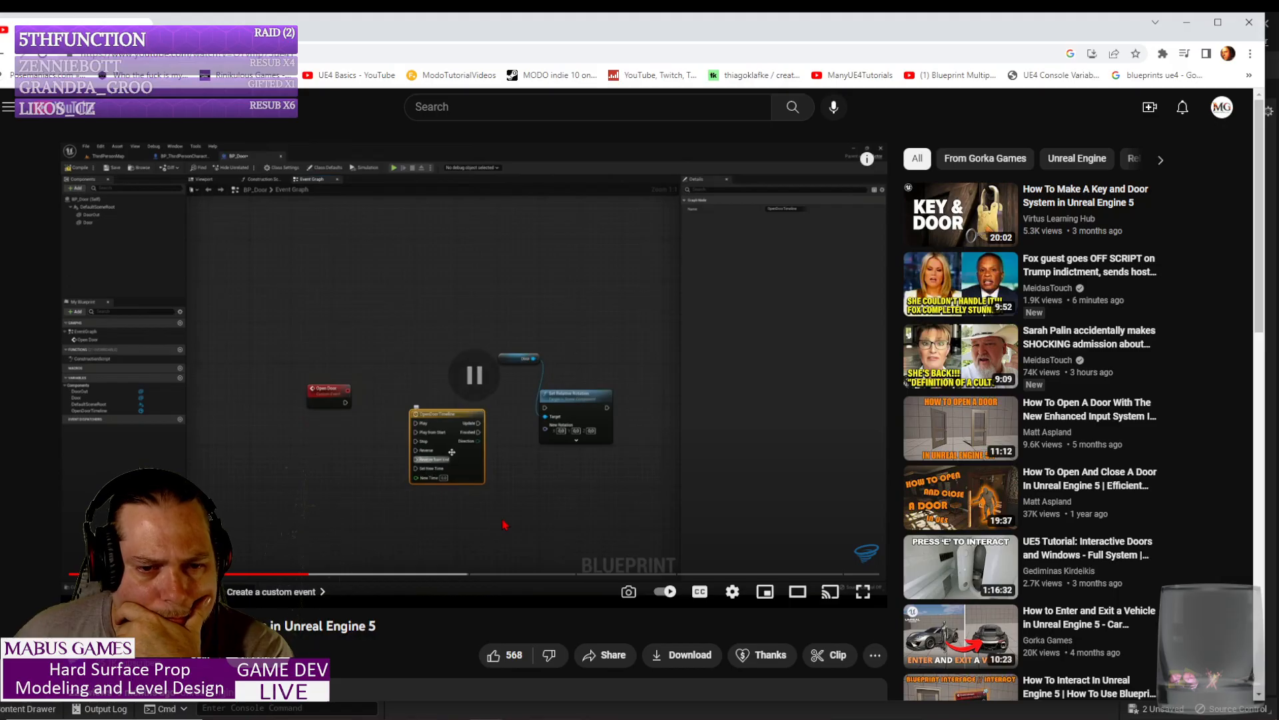
left_click_drag(749, 40, 1278, 60)
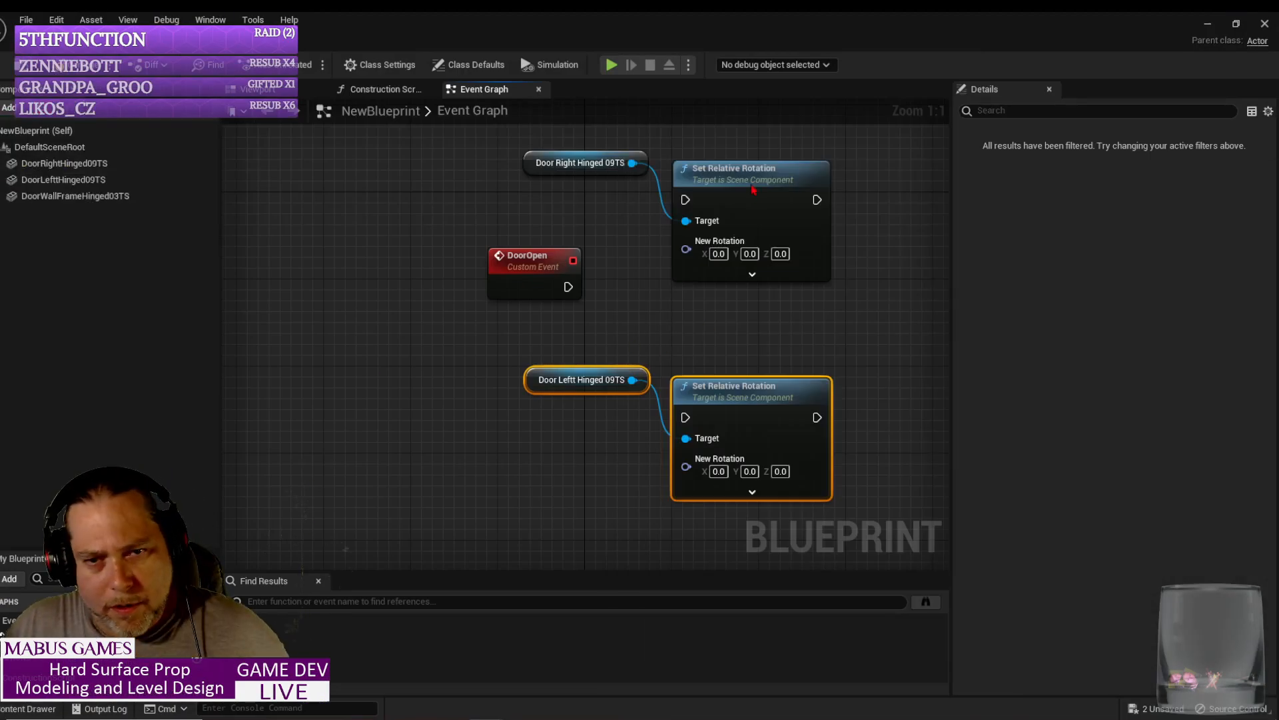
Step: Move both door references and their Set Relative Rotation nodes together farther right of the DoorOpen event, keeping their arrangement
left_click_drag(580, 172, 783, 193)
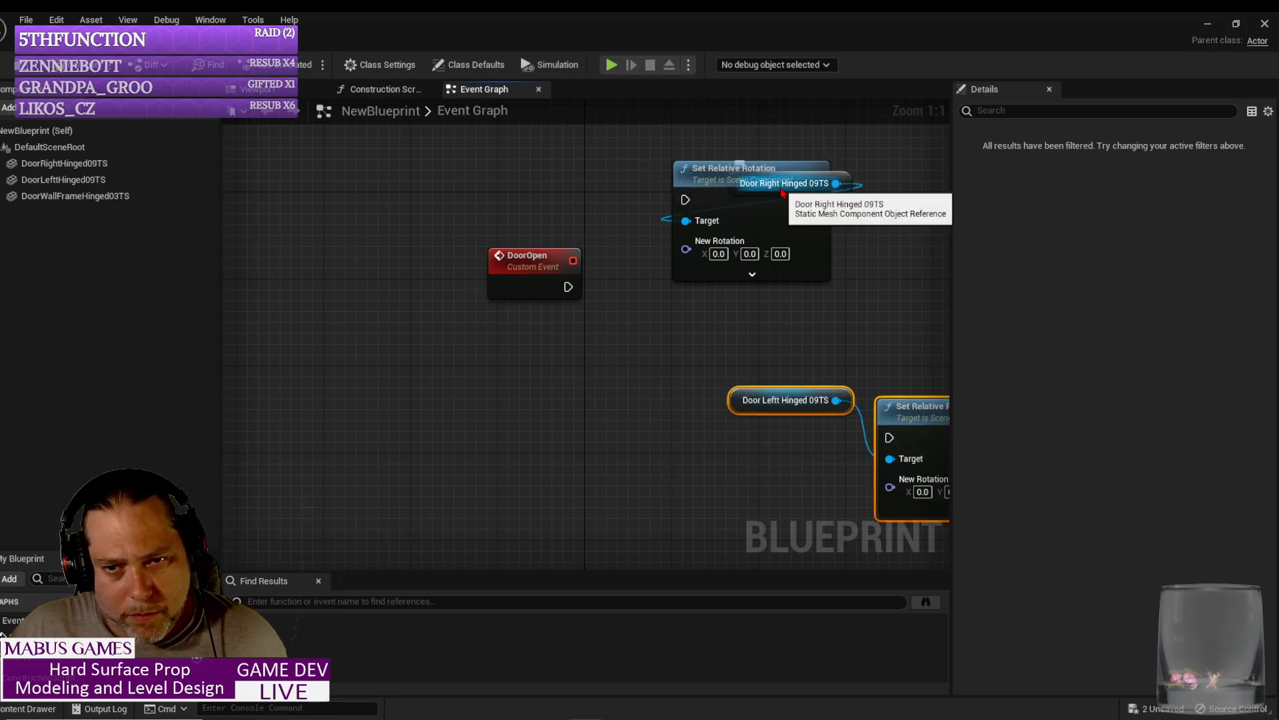
key("ctrl+z")
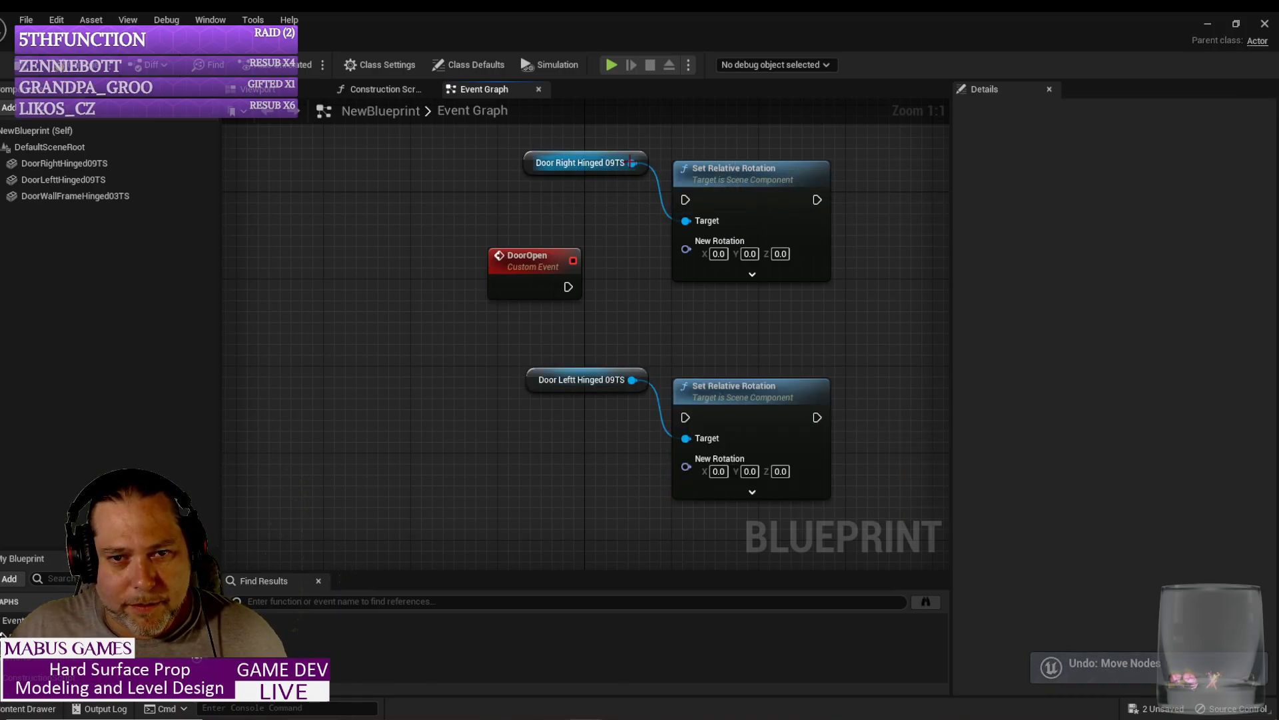
left_click(619, 172)
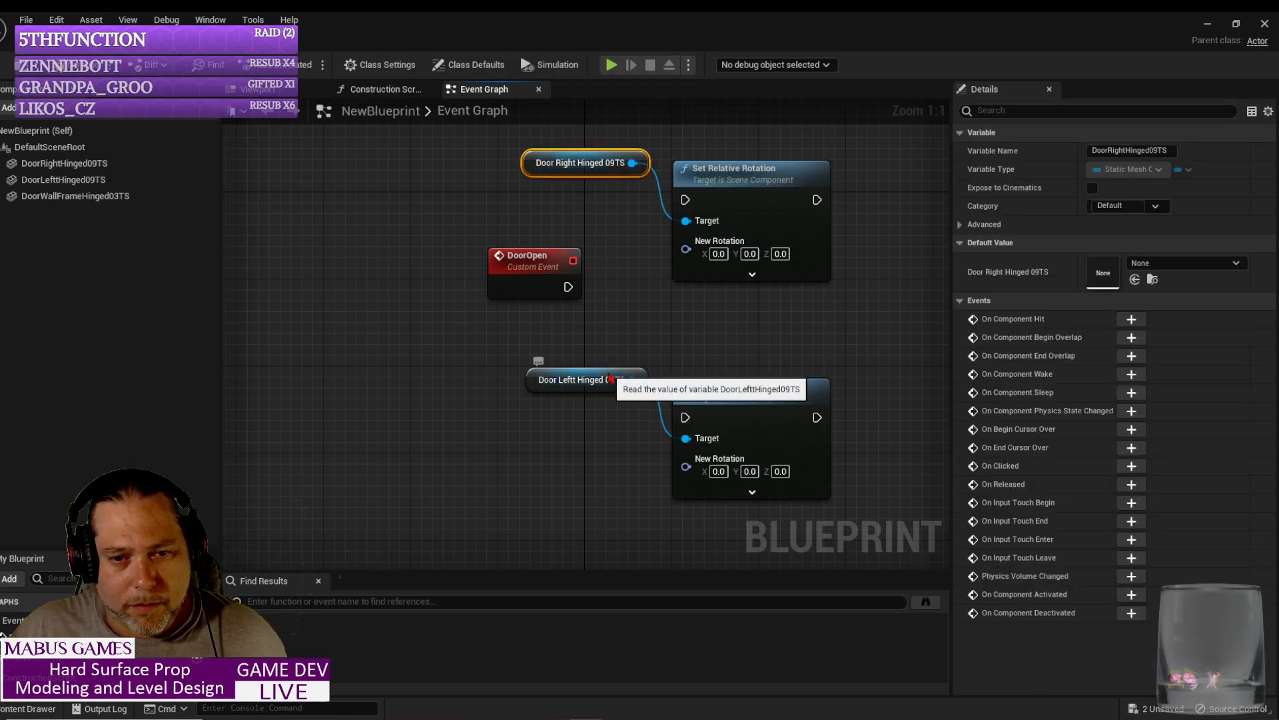
left_click(578, 381, "shift")
left_click(792, 170, "shift")
left_click(772, 390, "shift")
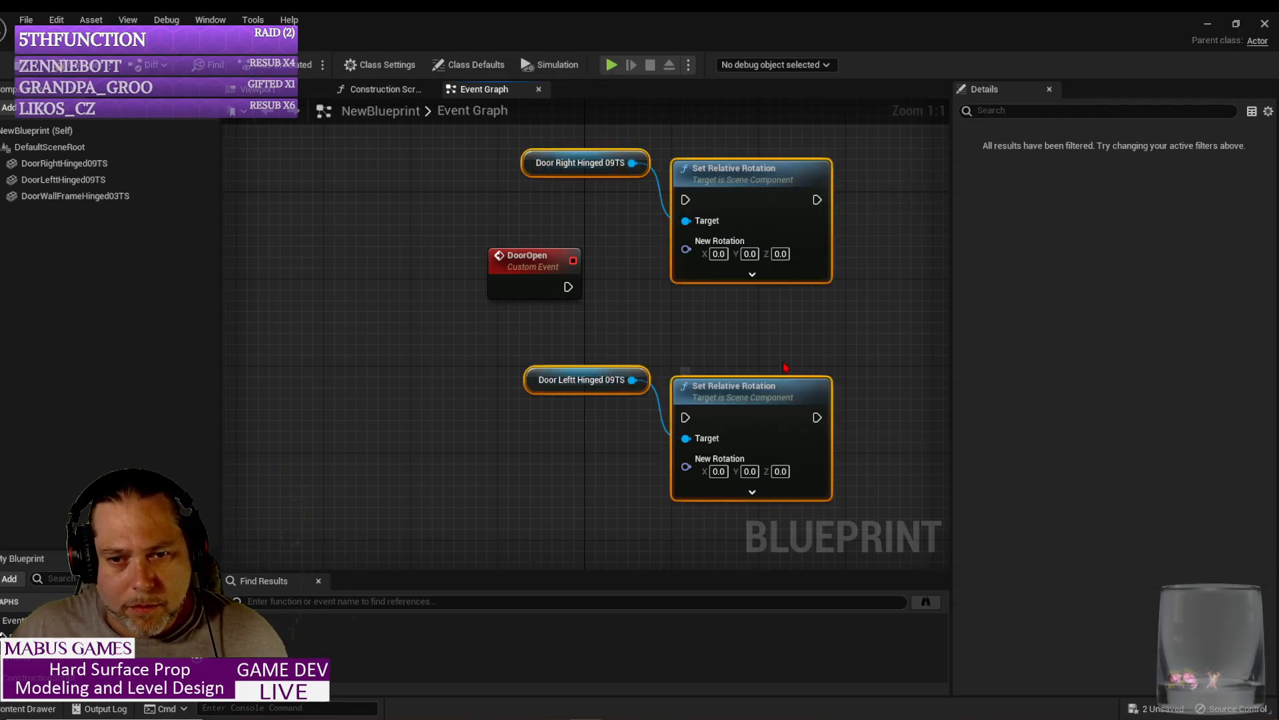
right_click_drag(779, 349, 558, 314)
scroll(720, 343, "down", 7)
scroll(551, 309, "up", 2)
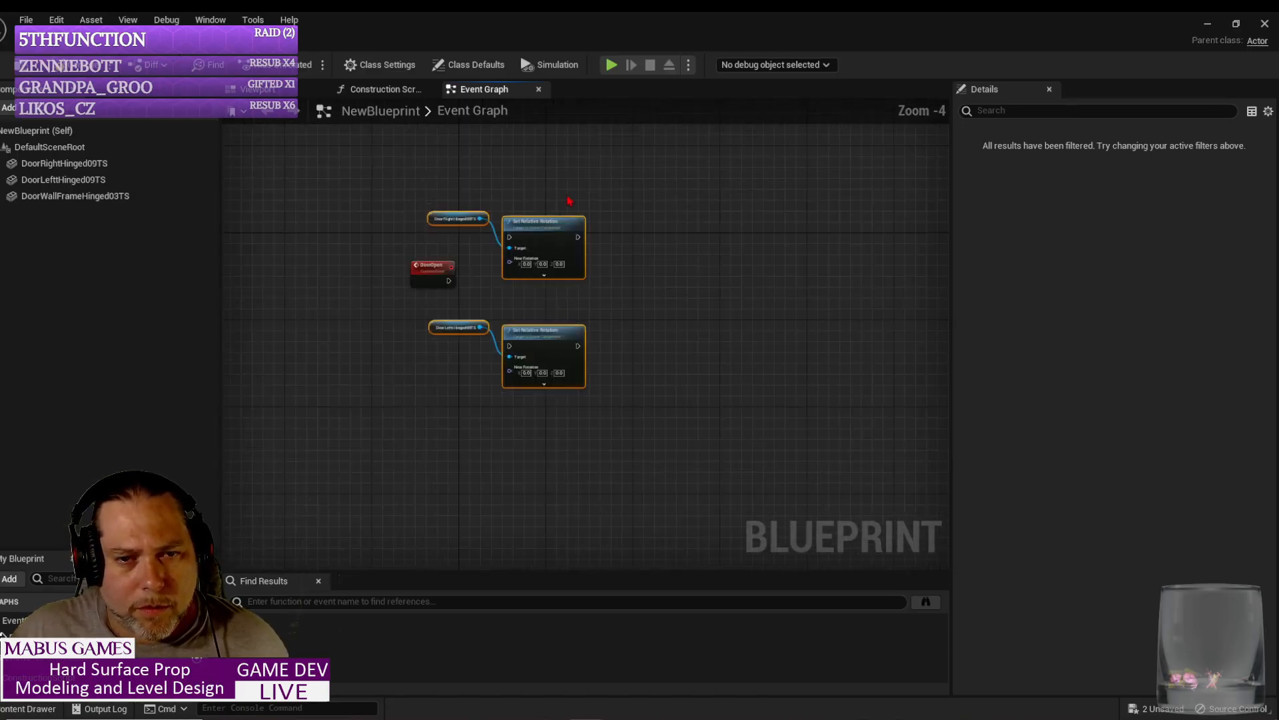
left_click_drag(567, 221, 741, 216)
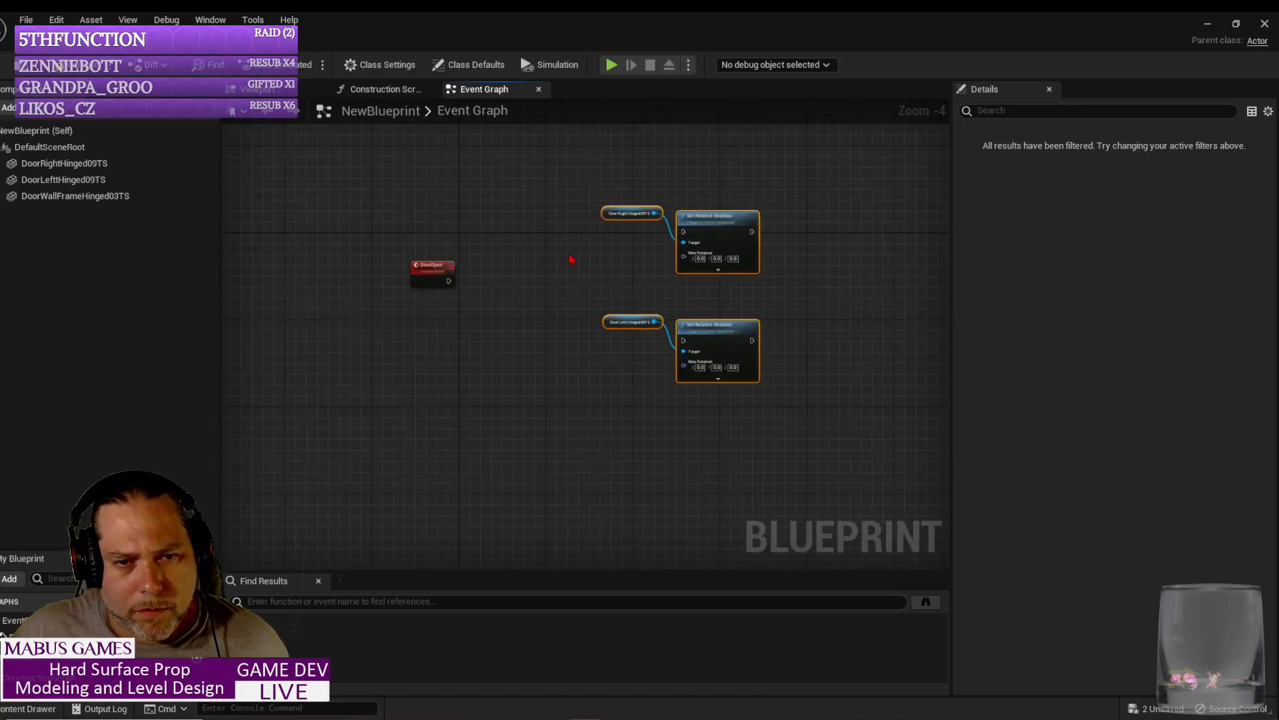
Step: Add a Timeline node named DoorOpenAnim between the DoorOpen event and the door references
right_click(509, 282)
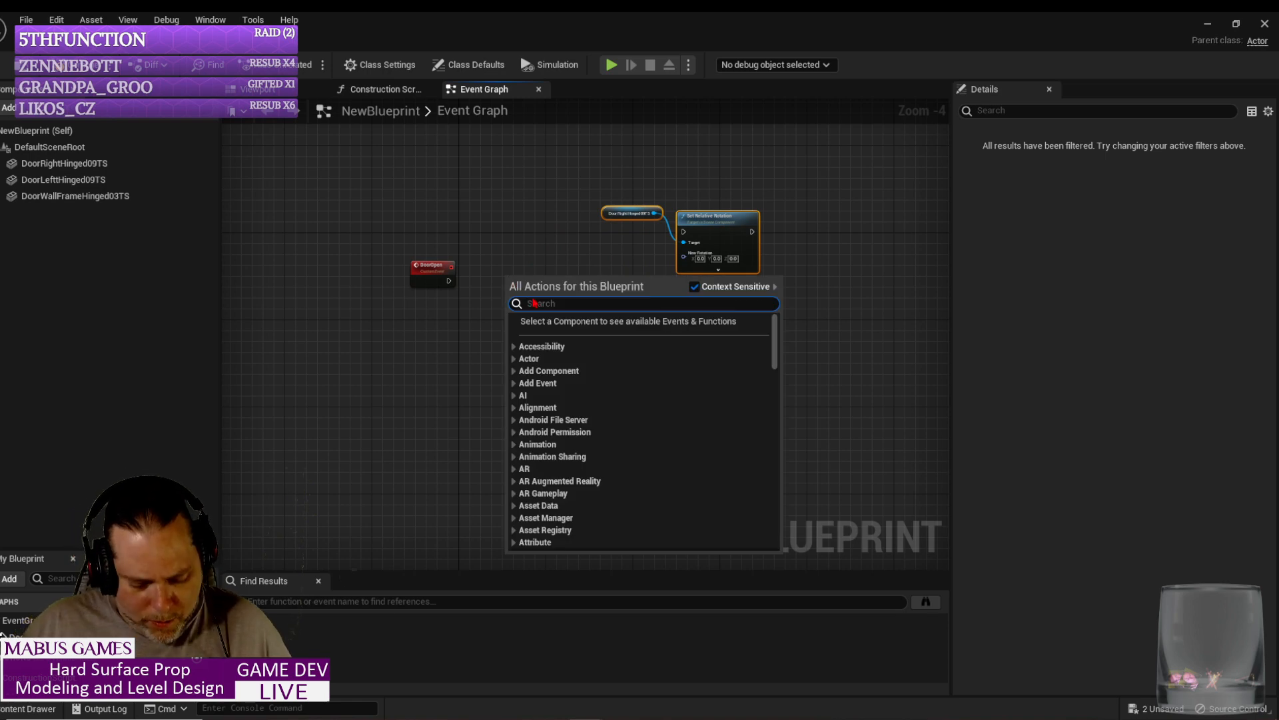
type("time")
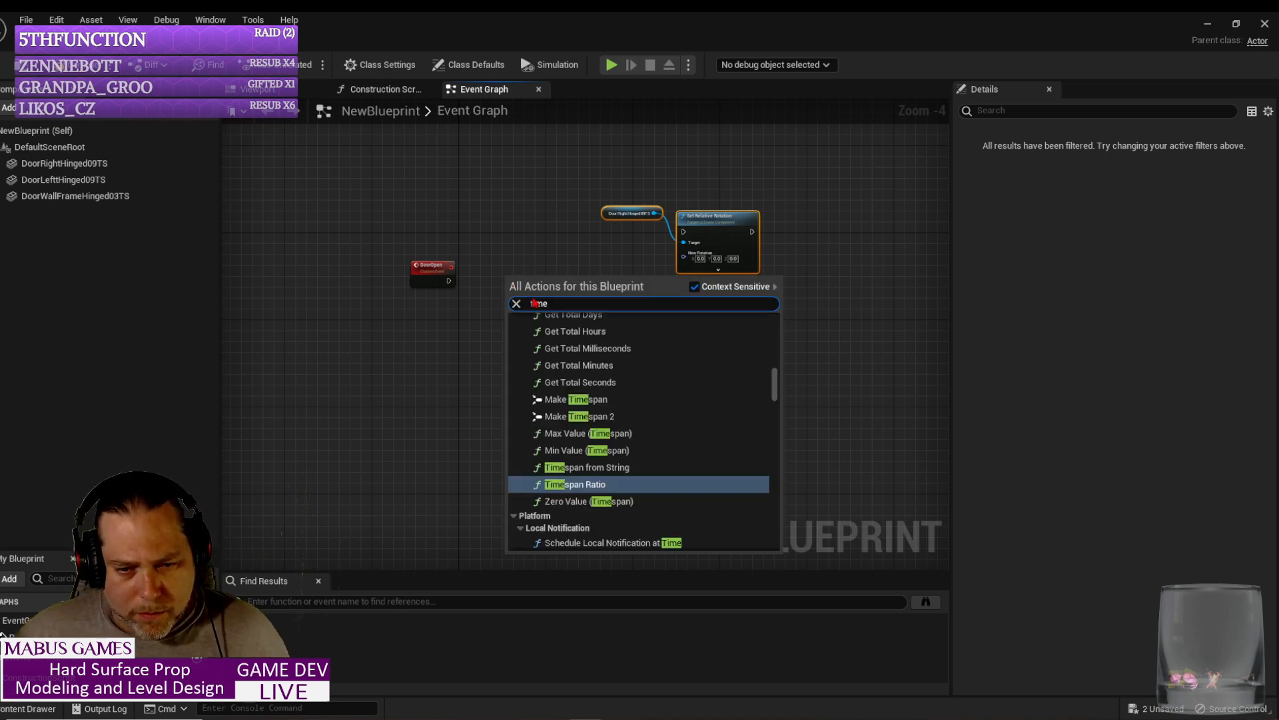
type("line")
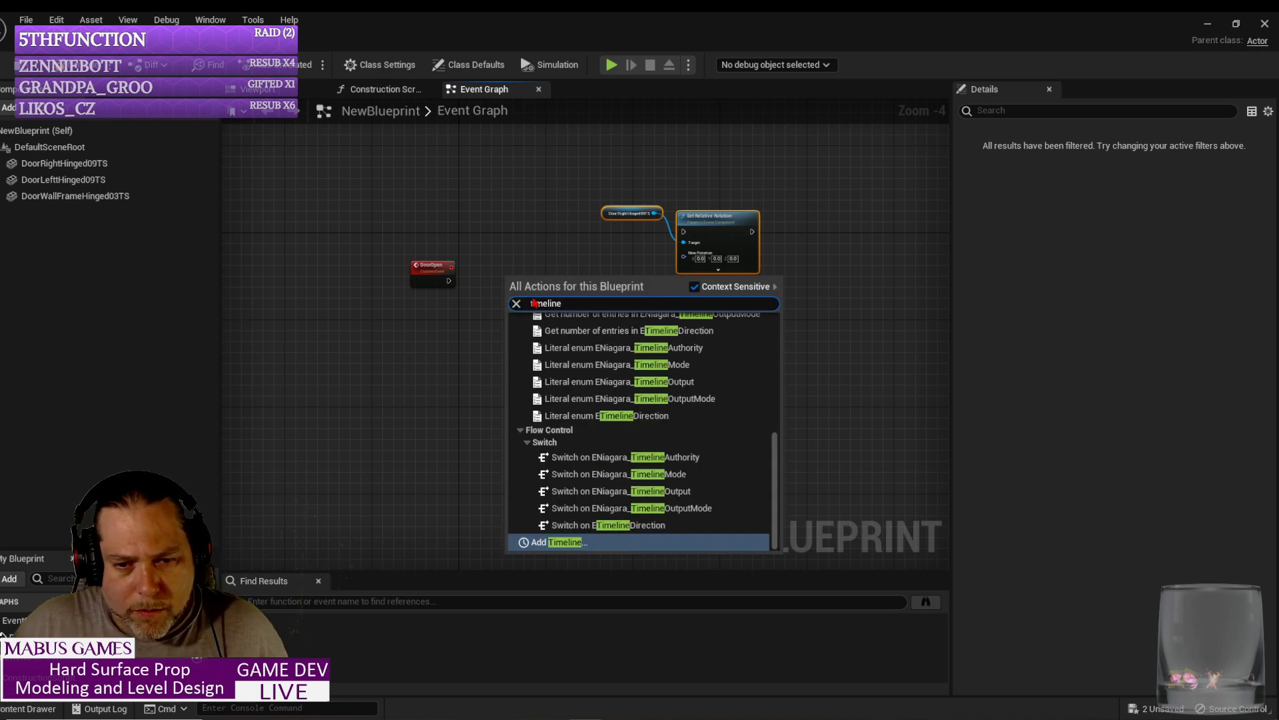
left_click(567, 541)
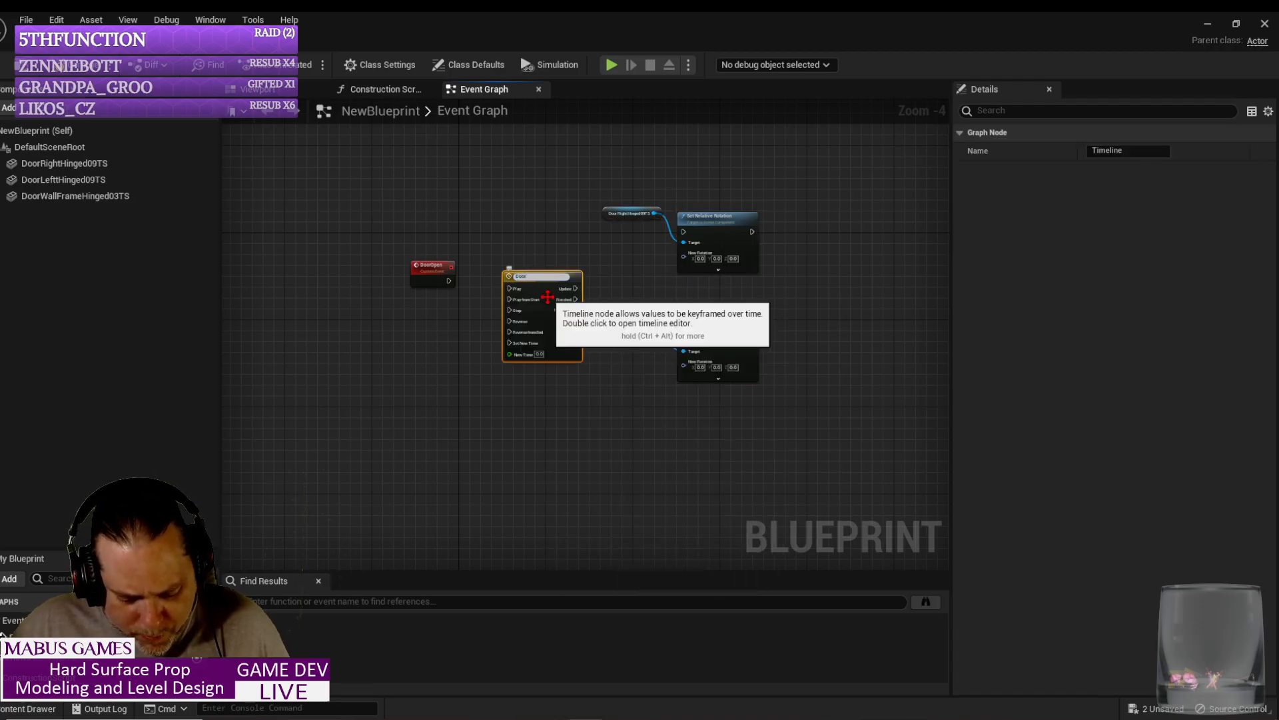
type("DoorOpen")
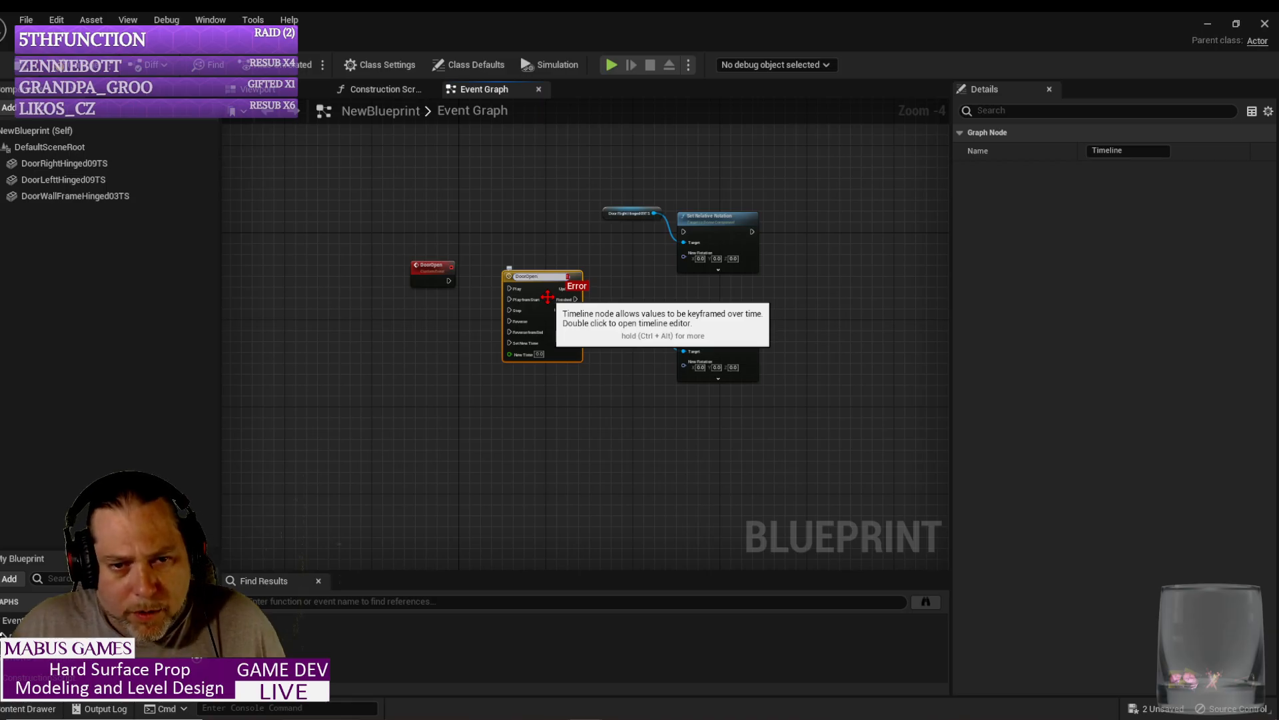
scroll(548, 296, "up", 4)
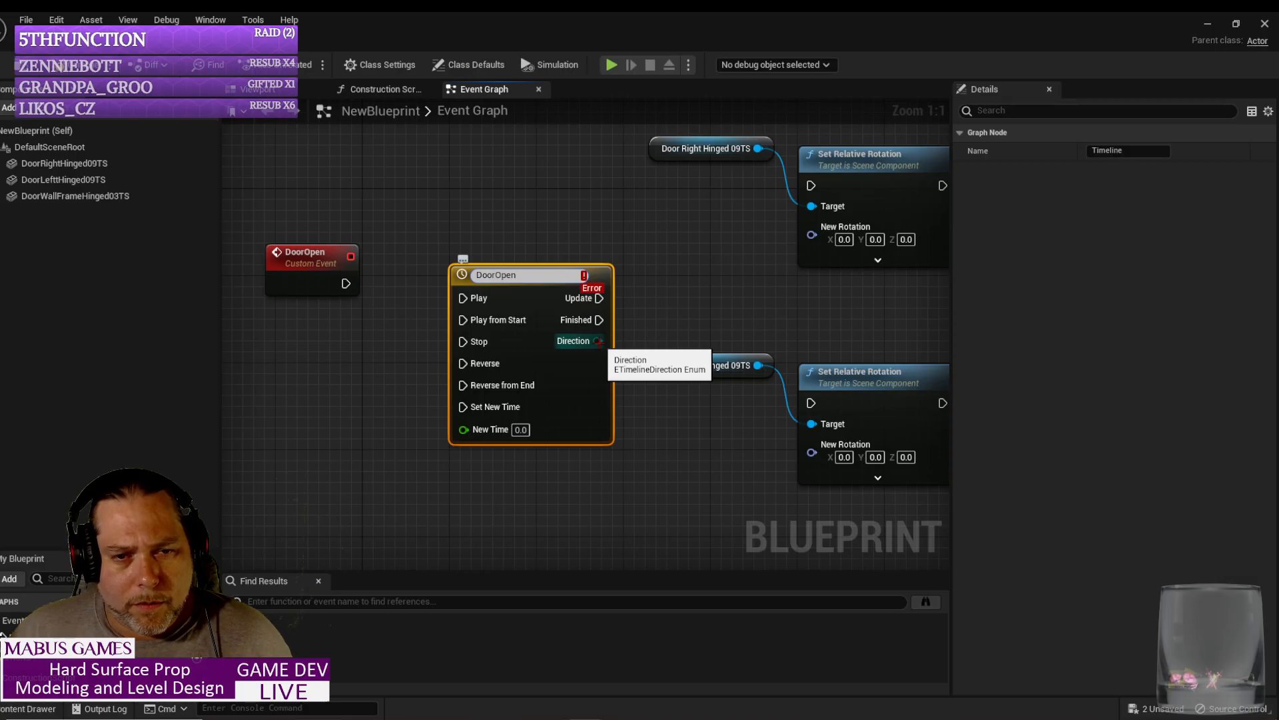
type("n")
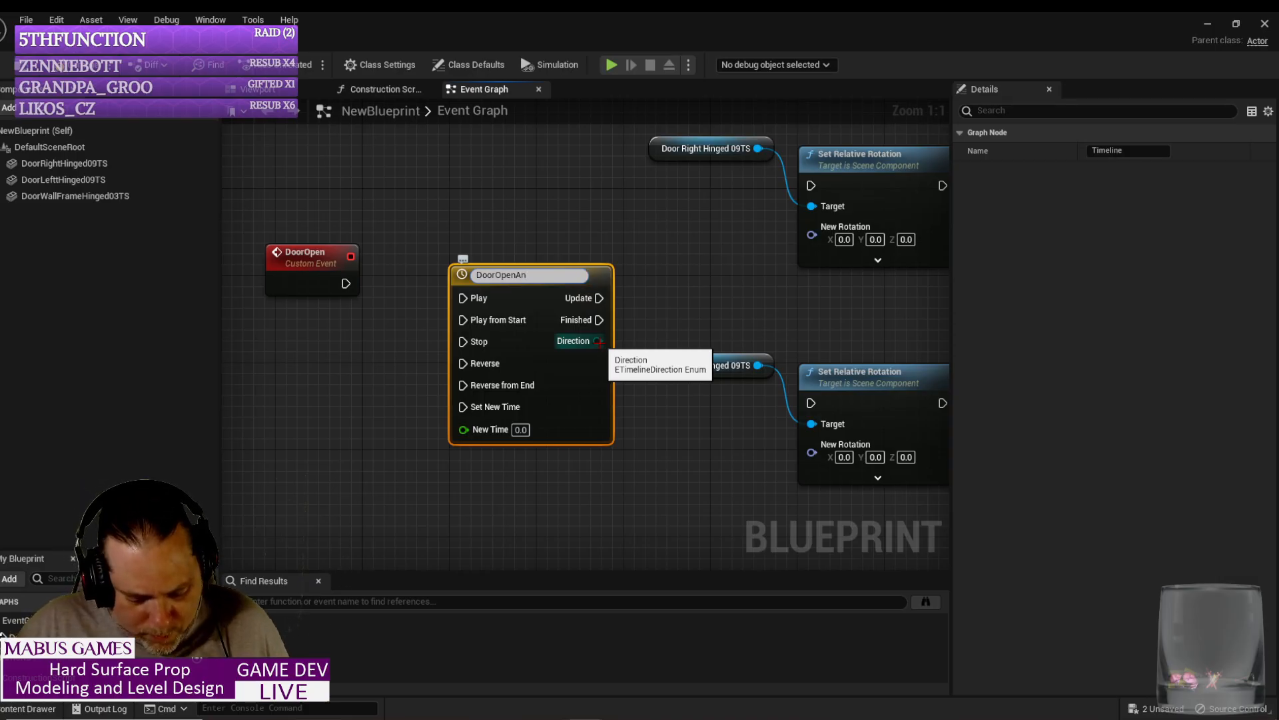
type("im")
left_click(571, 222)
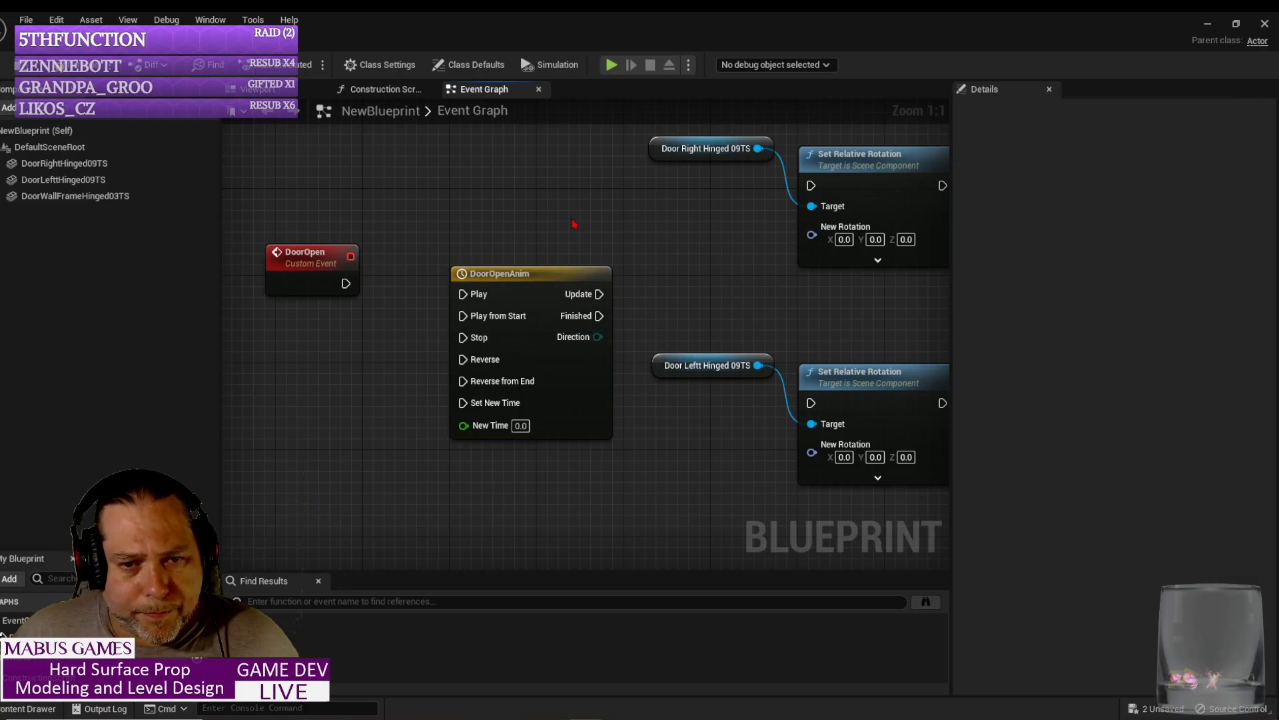
Step: Connect DoorOpen to Play from Start on DoorOpenAnim and its Update output to the right door's Set Relative Rotation, repositioning the timeline node between them
left_click_drag(552, 270, 539, 214)
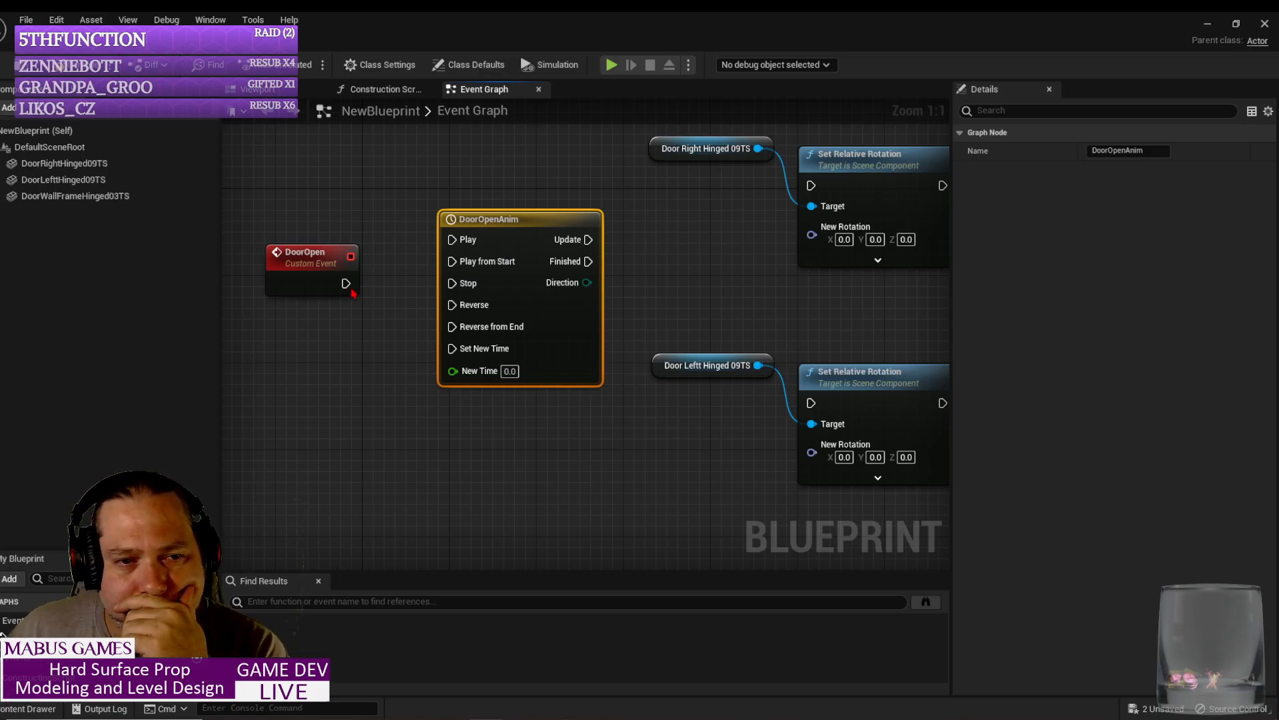
left_click_drag(346, 284, 452, 261)
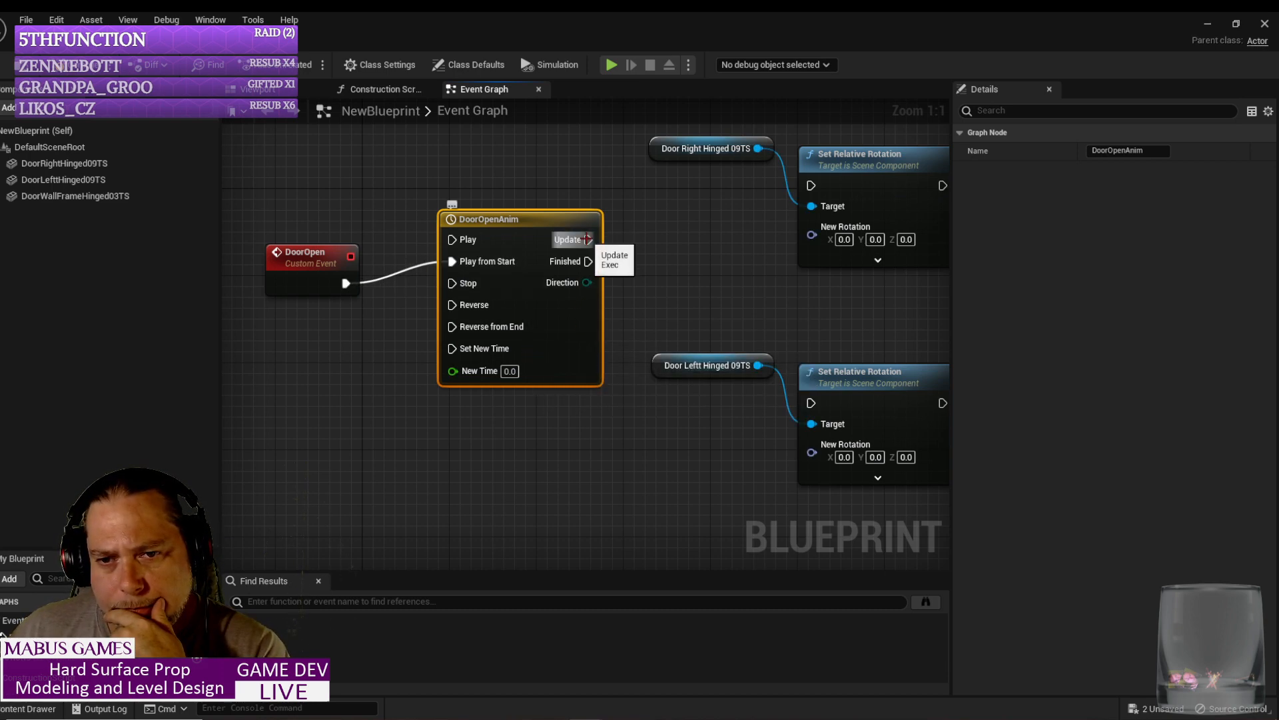
left_click_drag(588, 239, 811, 187)
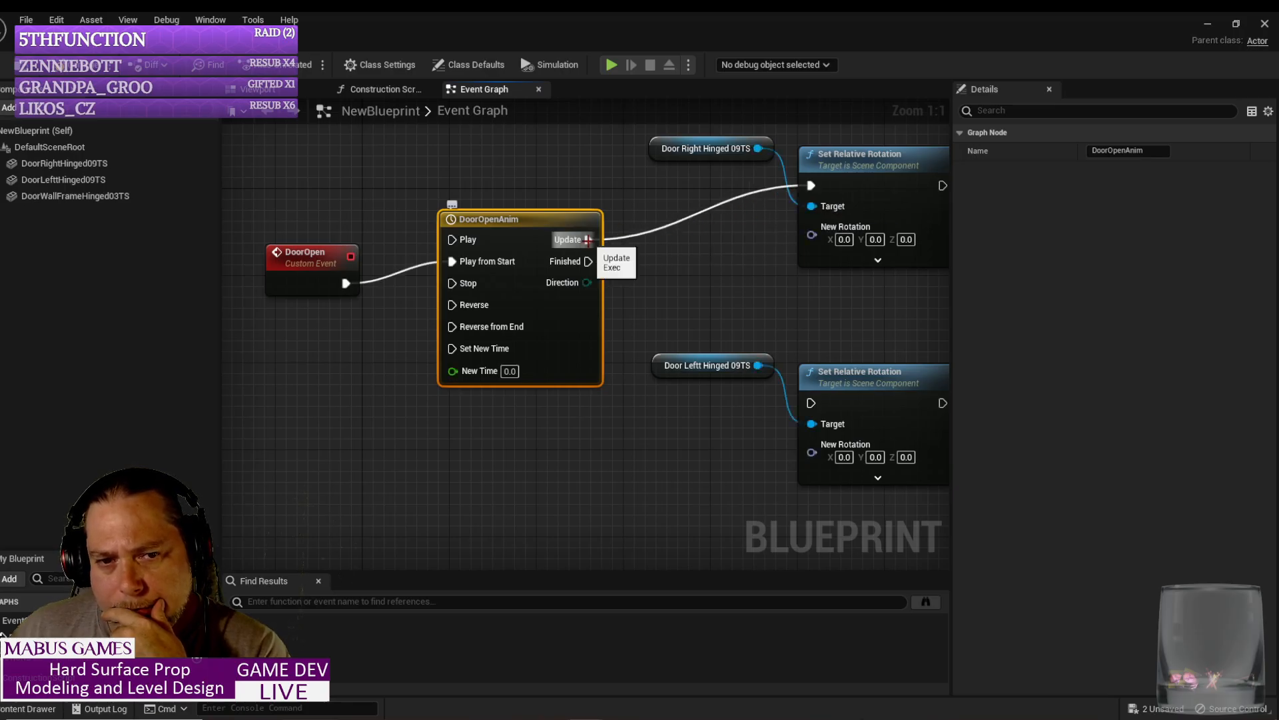
left_click_drag(589, 239, 811, 402)
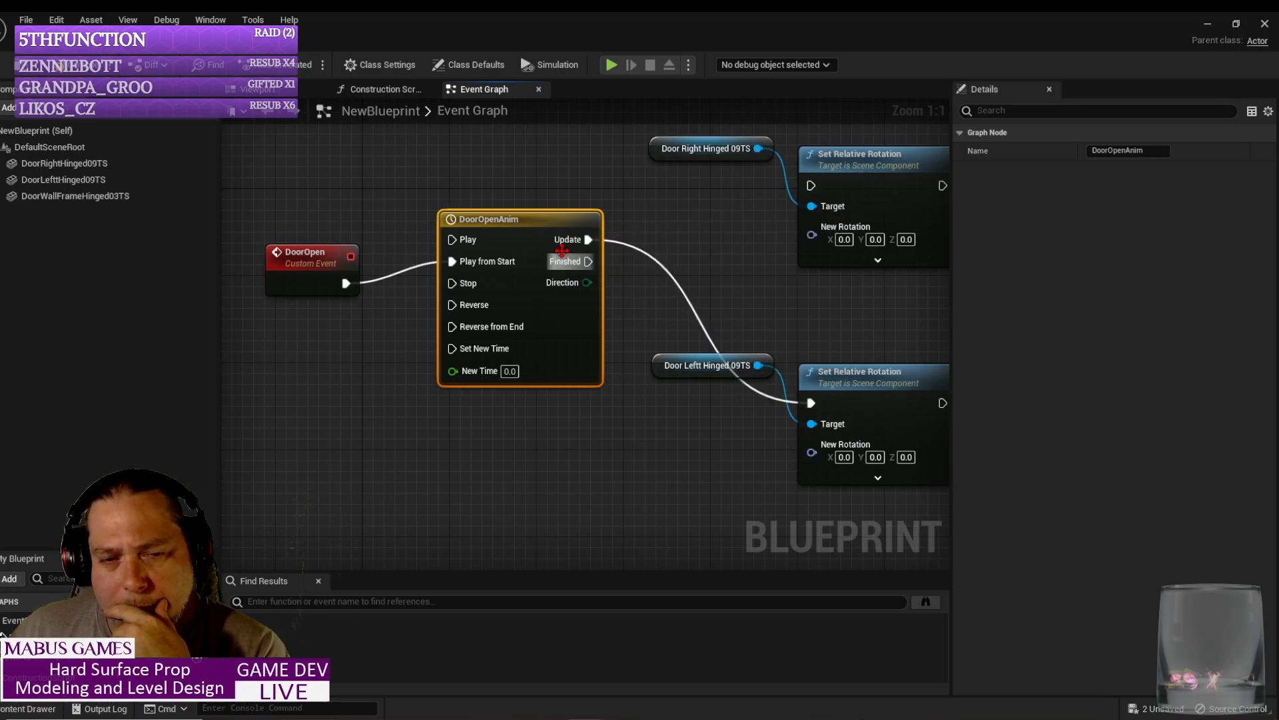
left_click_drag(588, 239, 811, 185)
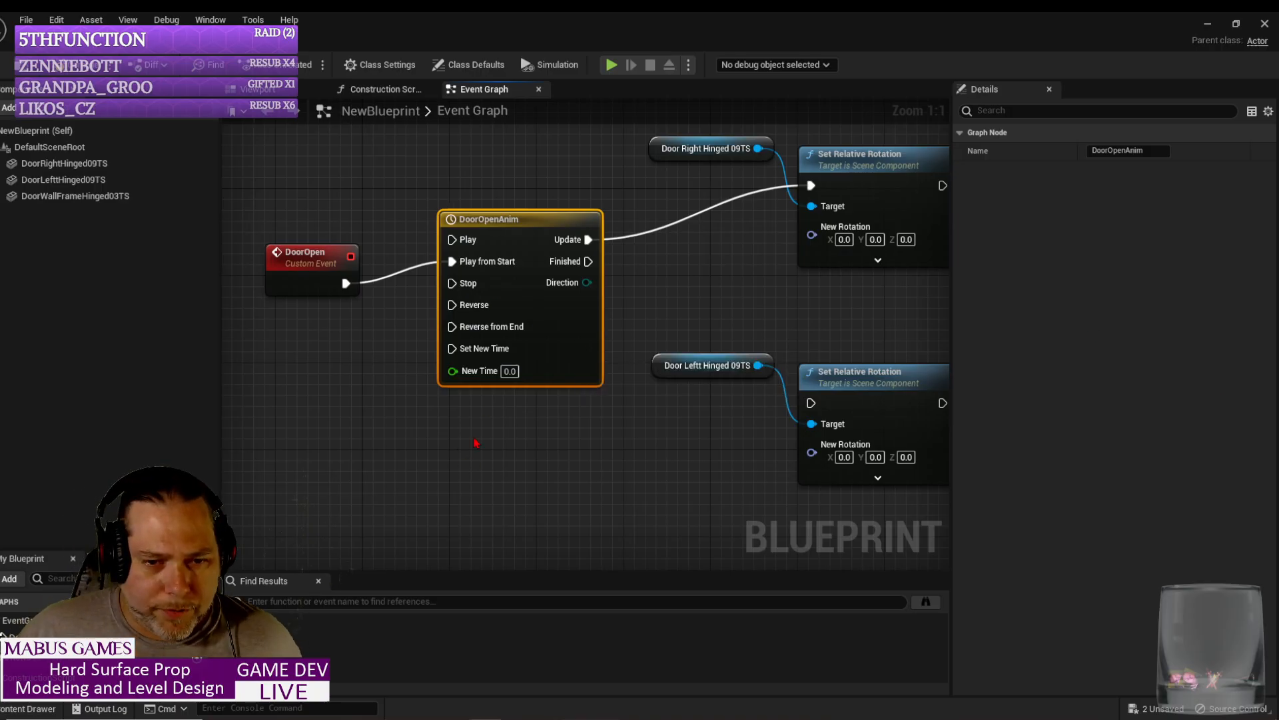
mouse_move(524, 222)
left_mouse_down()
mouse_move(699, 230)
mouse_move(697, 244)
mouse_move(515, 225)
mouse_move(503, 212)
left_mouse_up()
left_click(476, 458)
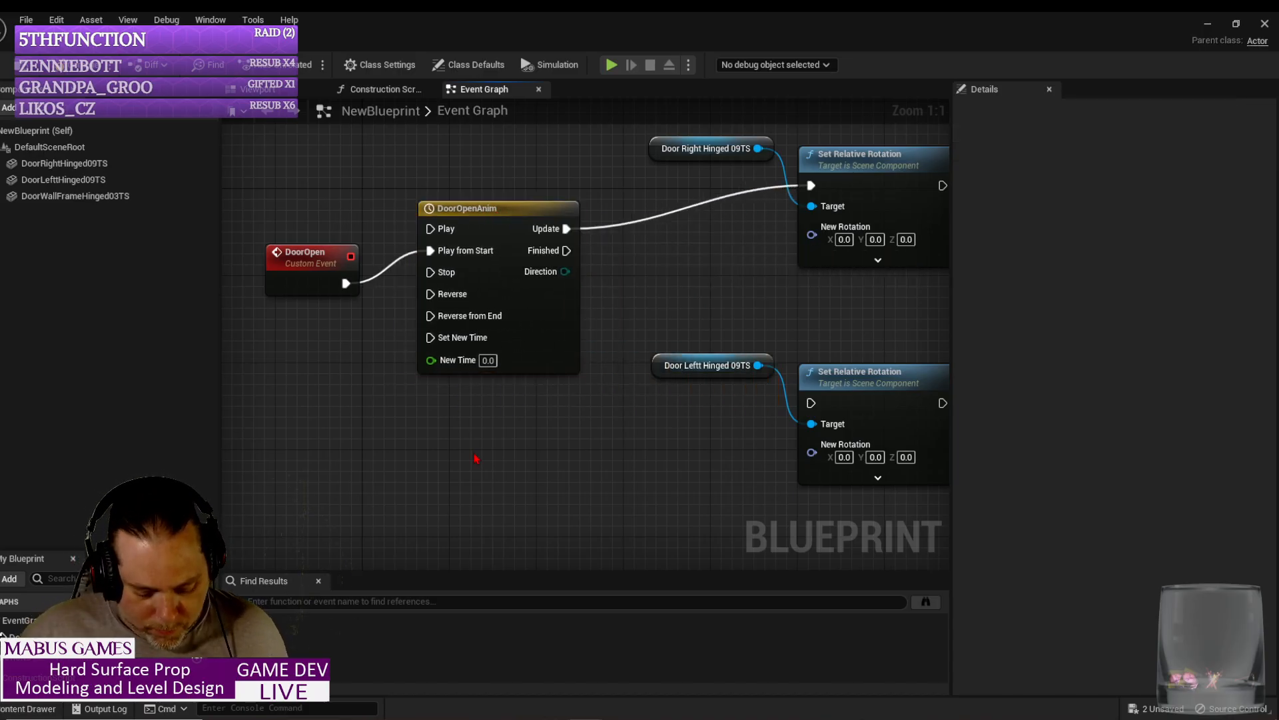
Step: Try driving the left door's Set Relative Rotation from a second Timeline node below DoorOpenAnim, and restore DoorOpen's connection to DoorOpenAnim
key("ctrl+v")
left_click_drag(346, 283, 485, 501)
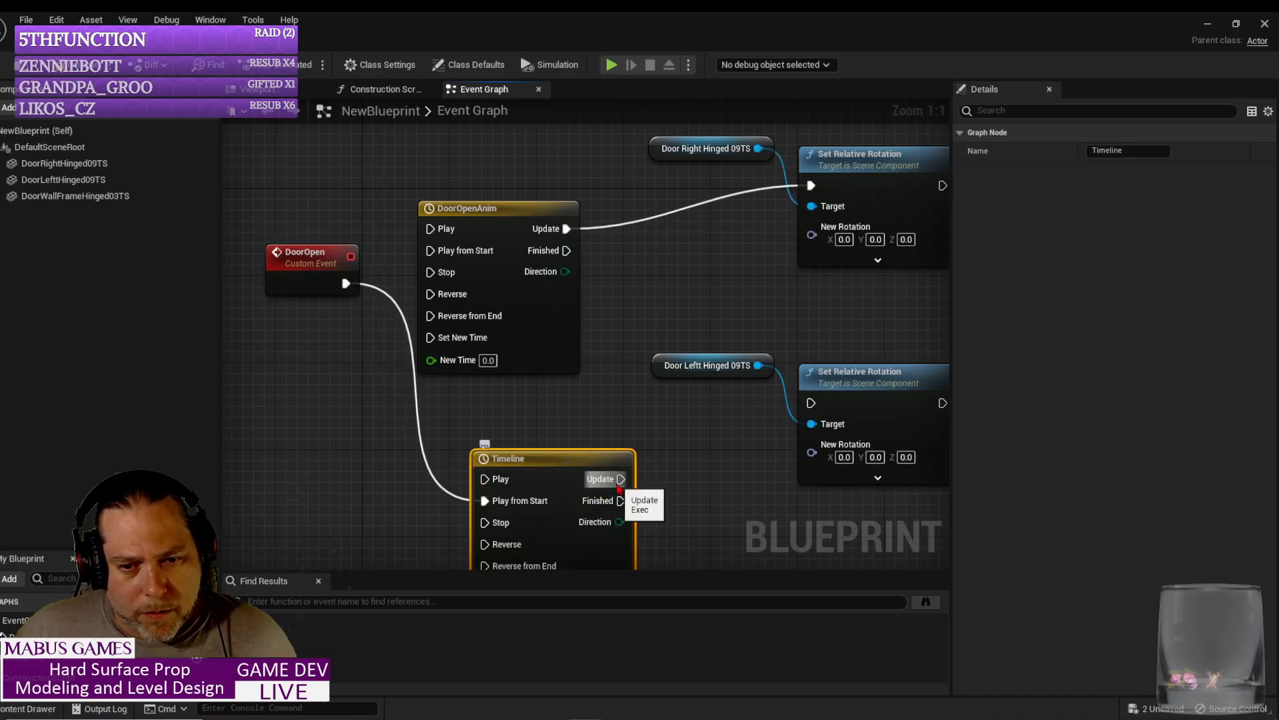
left_click_drag(621, 479, 812, 404)
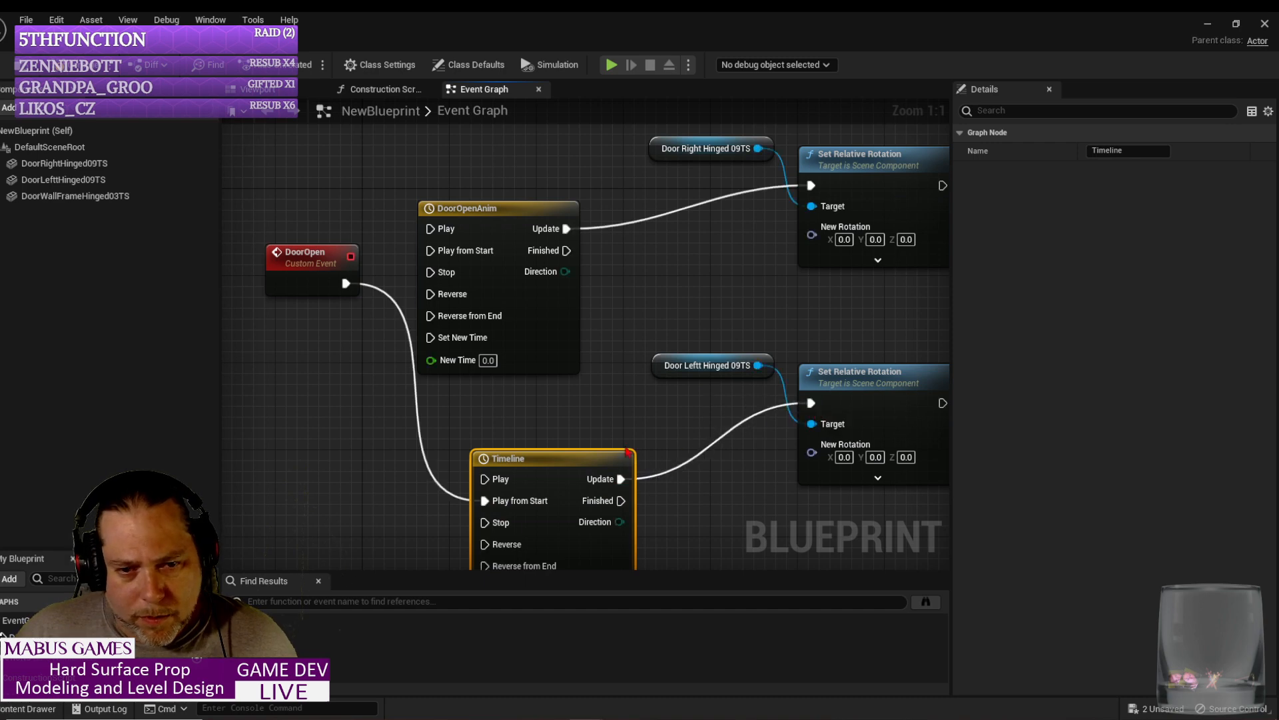
left_click_drag(591, 464, 538, 394)
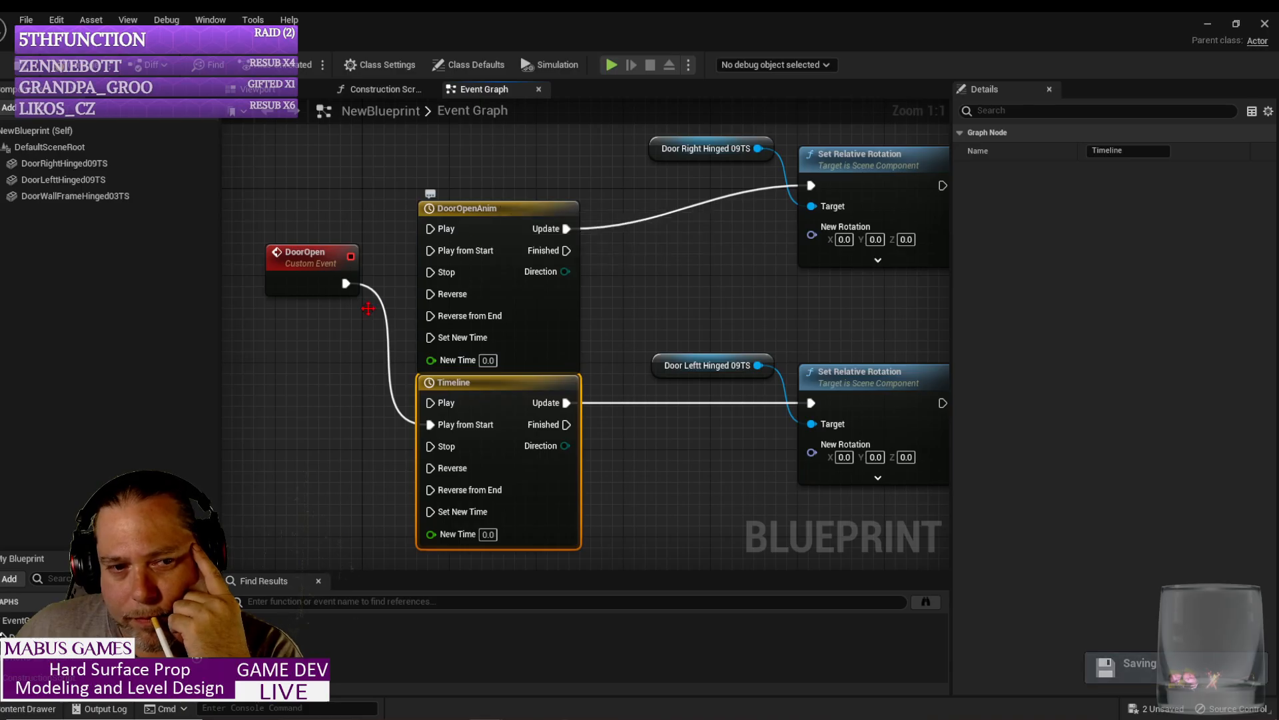
left_click_drag(346, 283, 431, 251)
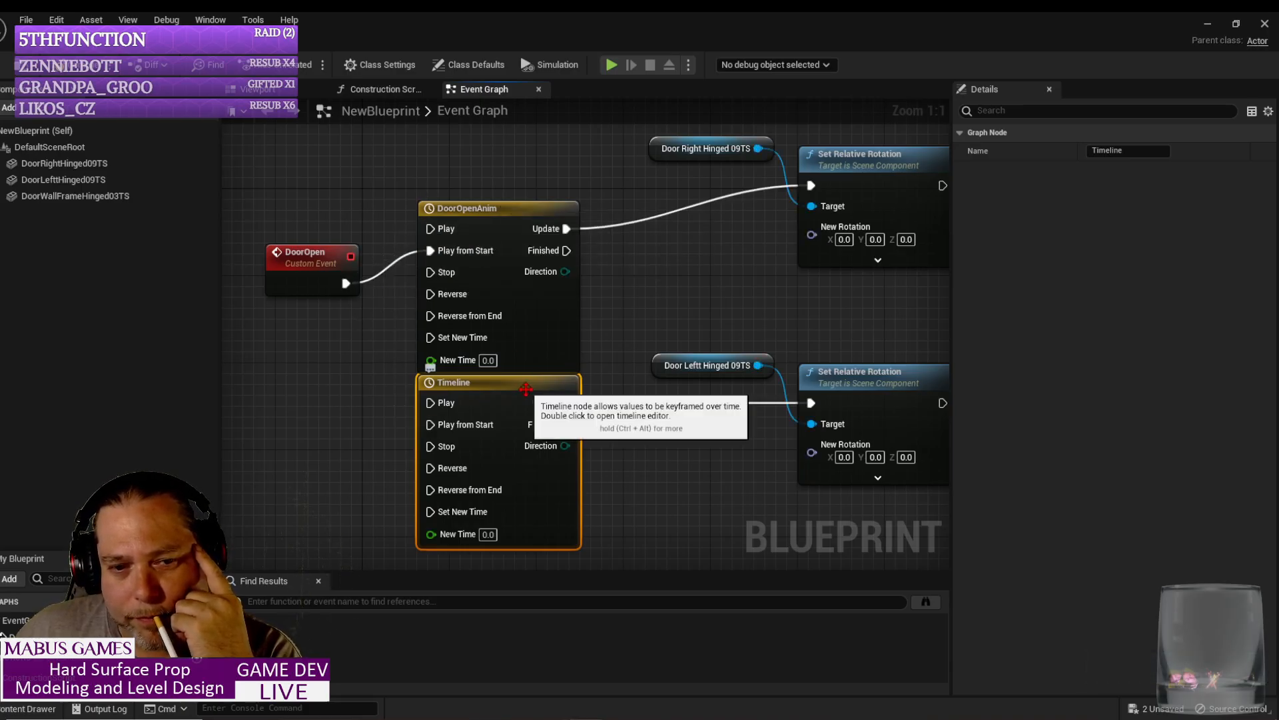
key("Delete")
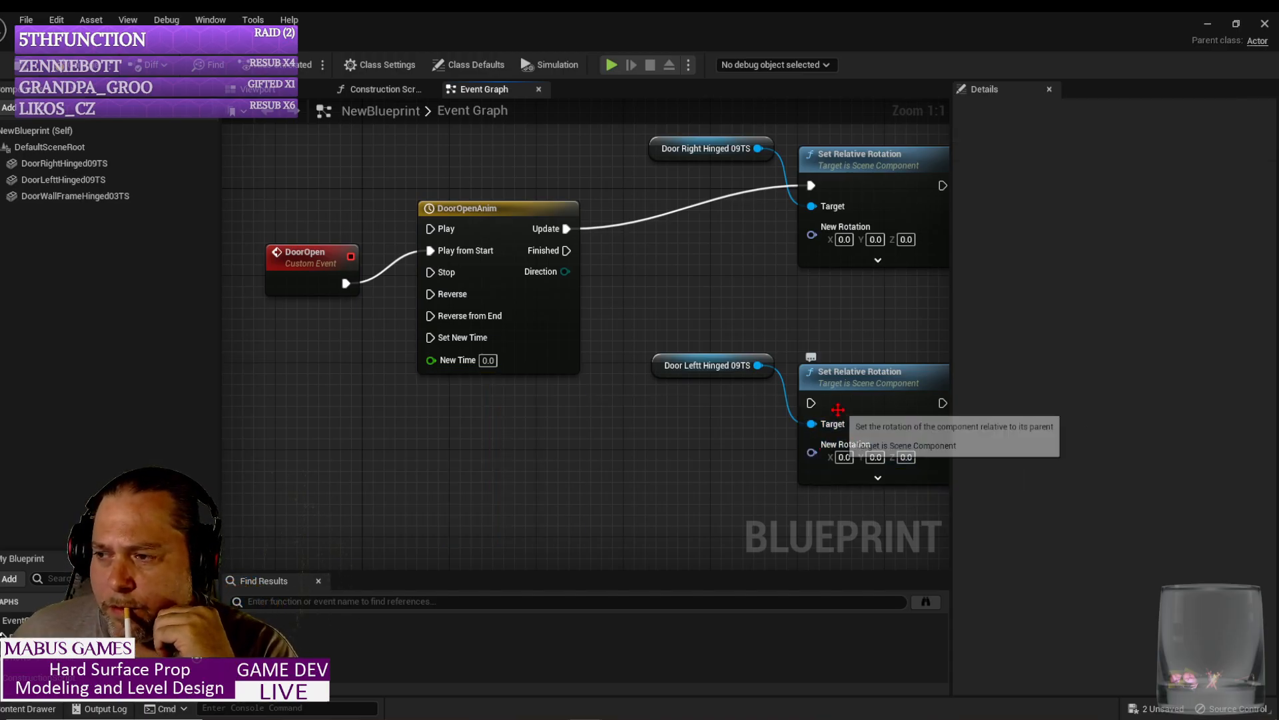
Step: Open the DoorOpenAnim timeline and add a float track, keeping the default name NewTrack_0
double_click(526, 208)
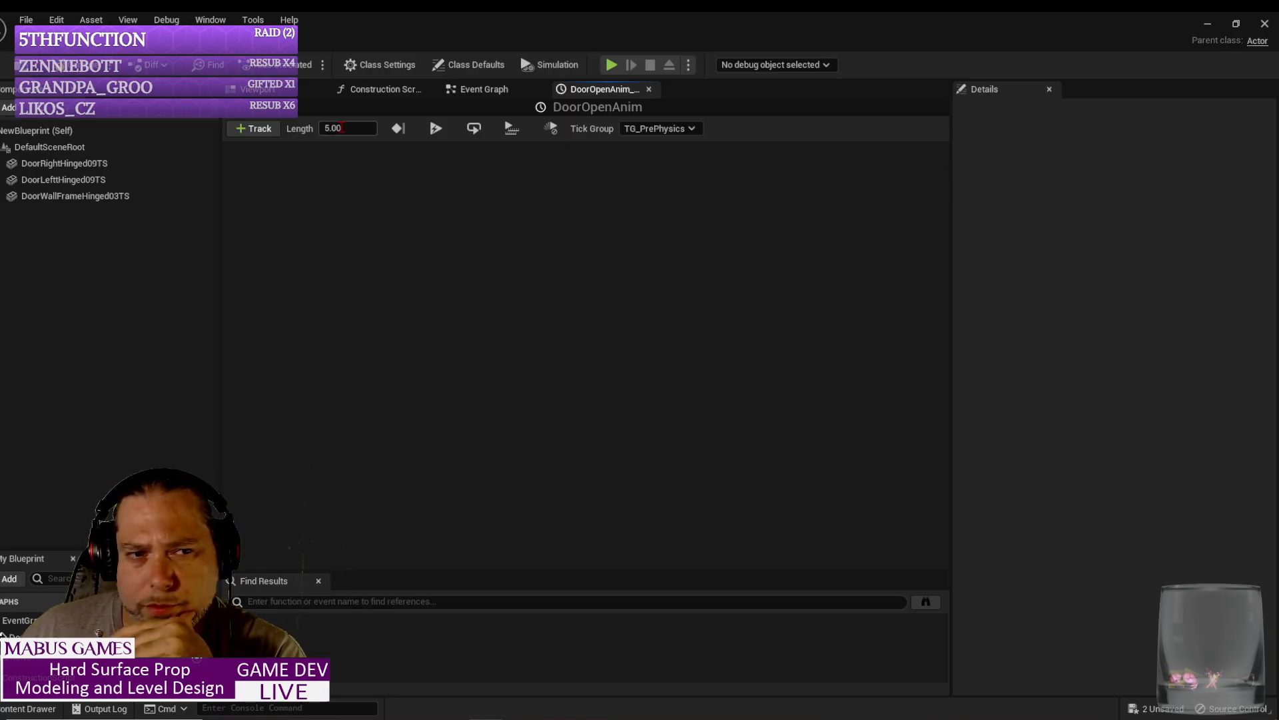
left_click(253, 131)
left_click(273, 149)
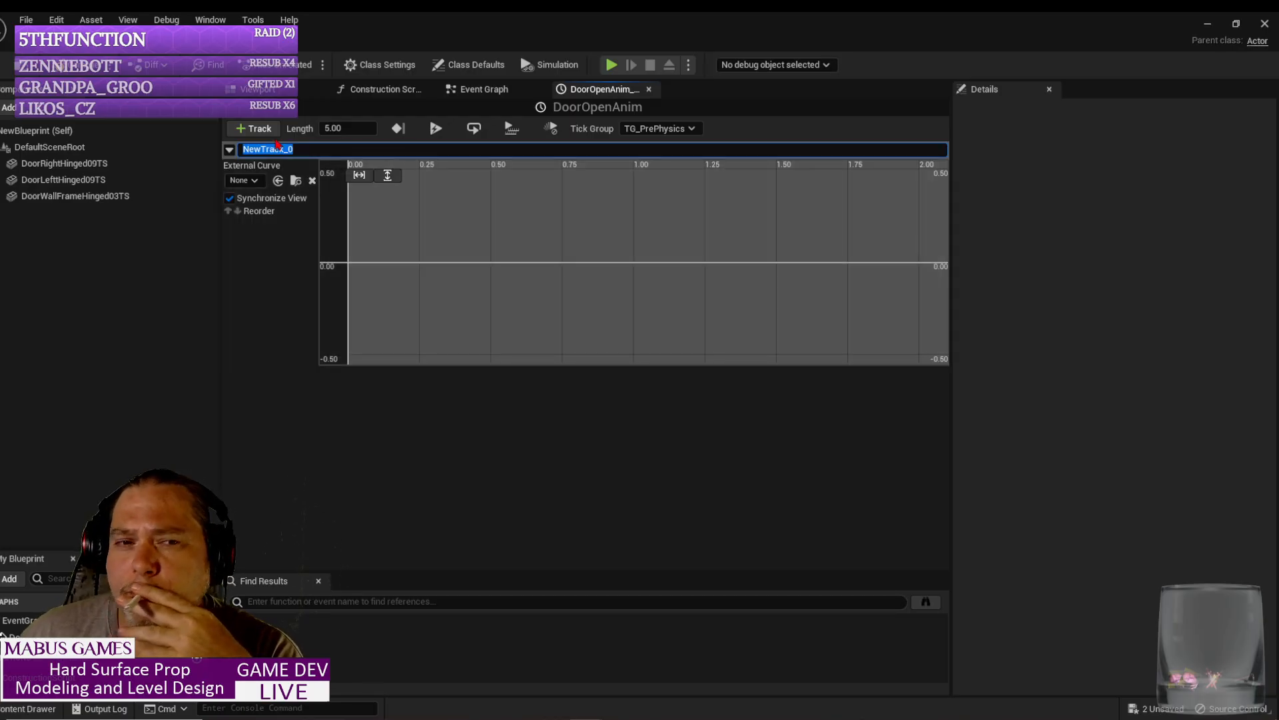
key("Return")
Step: Set the length of the DoorOpenAnim timeline to 1.50
left_click(337, 128)
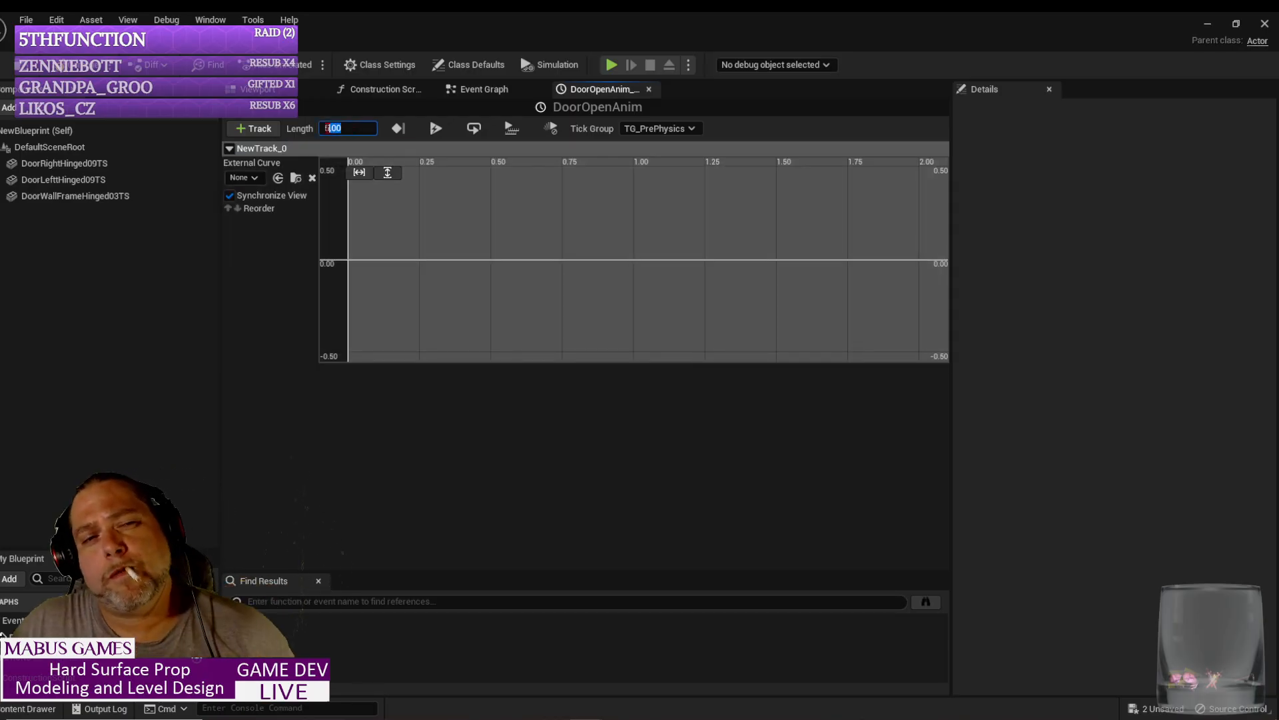
type("2")
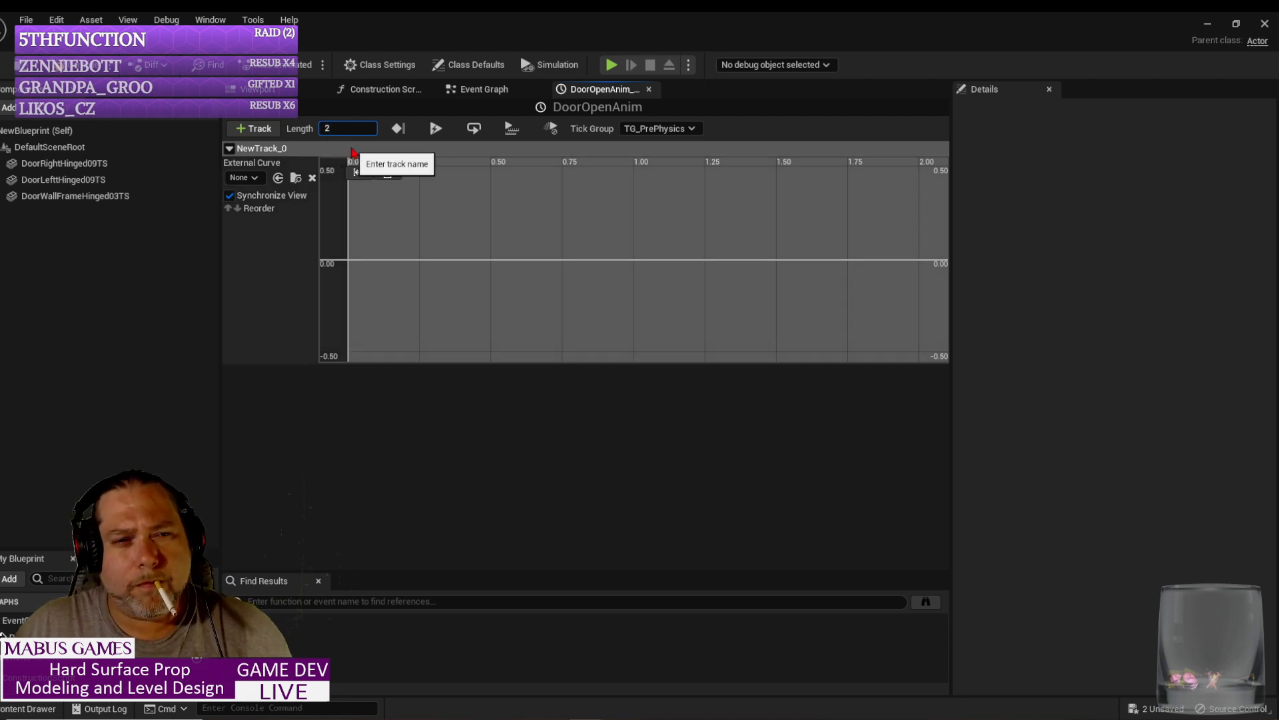
key("BackSpace")
type("1")
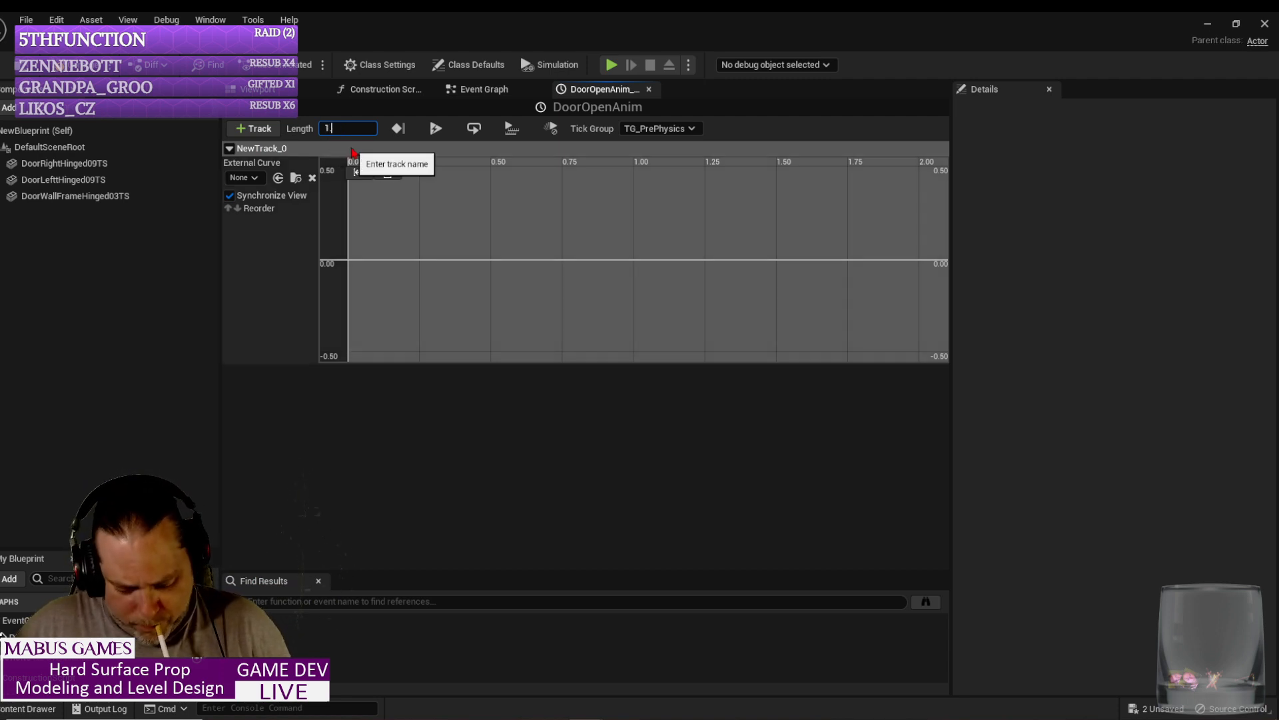
type(".50")
key("Return")
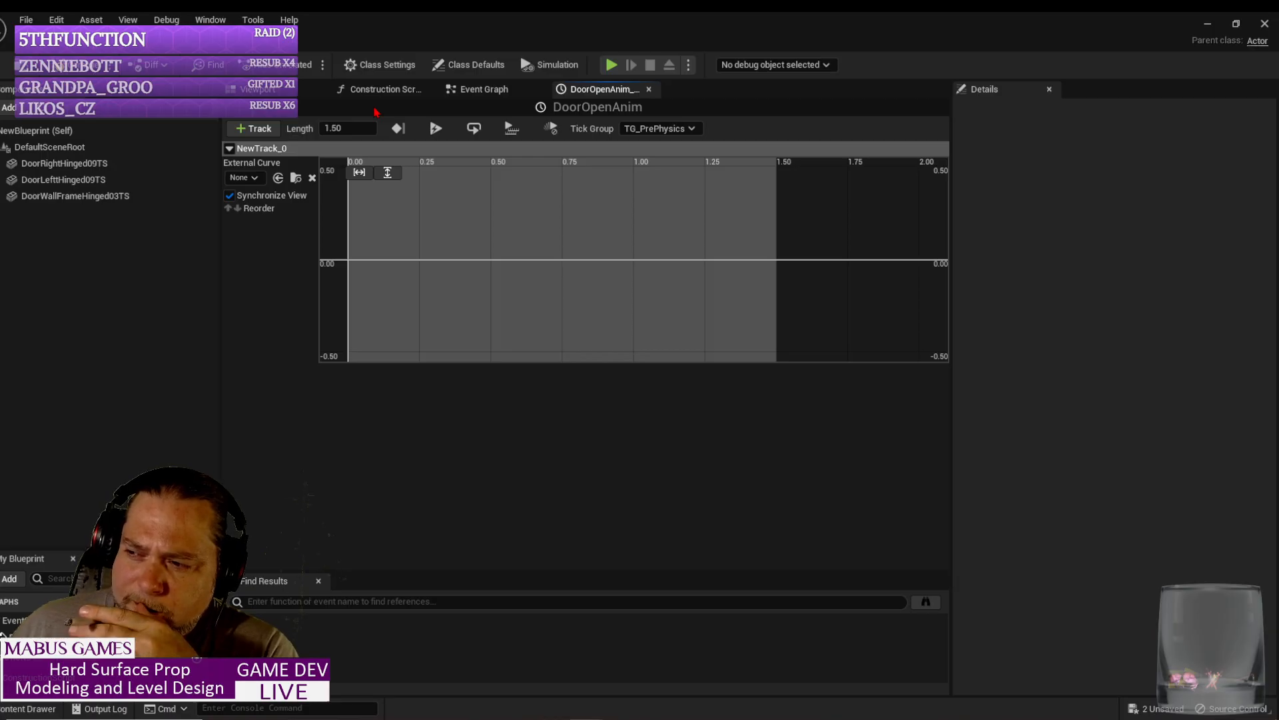
Step: Set the length of the DoorOpenAnim timeline to 1.00
left_click(342, 127)
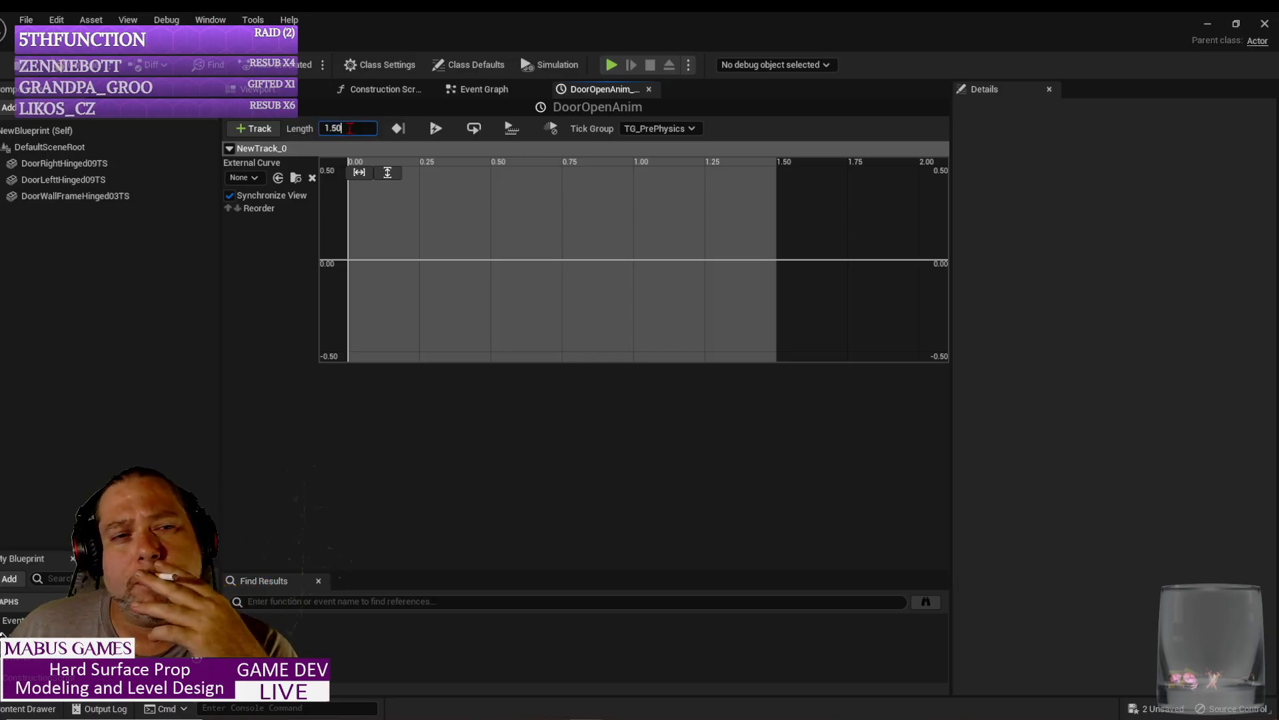
type("1")
key("Return")
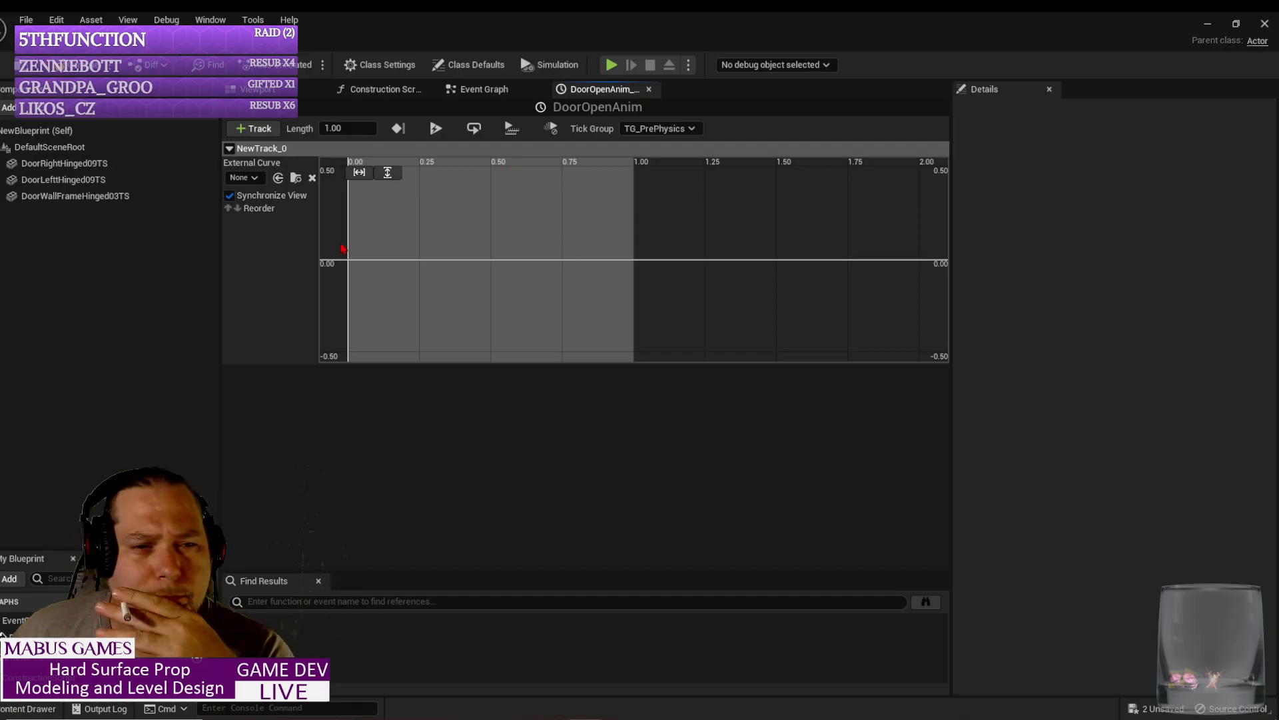
Step: Add a key near the start of the NewTrack_0 curve and set its time to 0.0
mouse_move(372, 265)
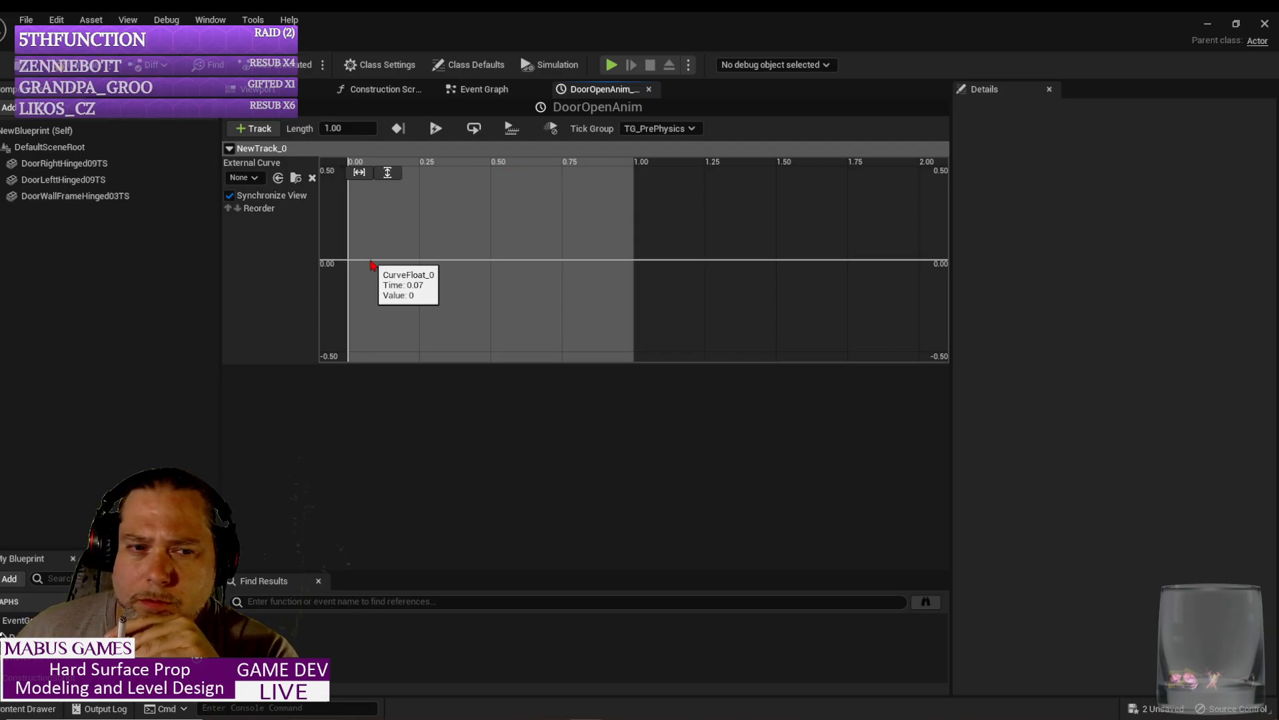
right_click(372, 265)
left_click(403, 288)
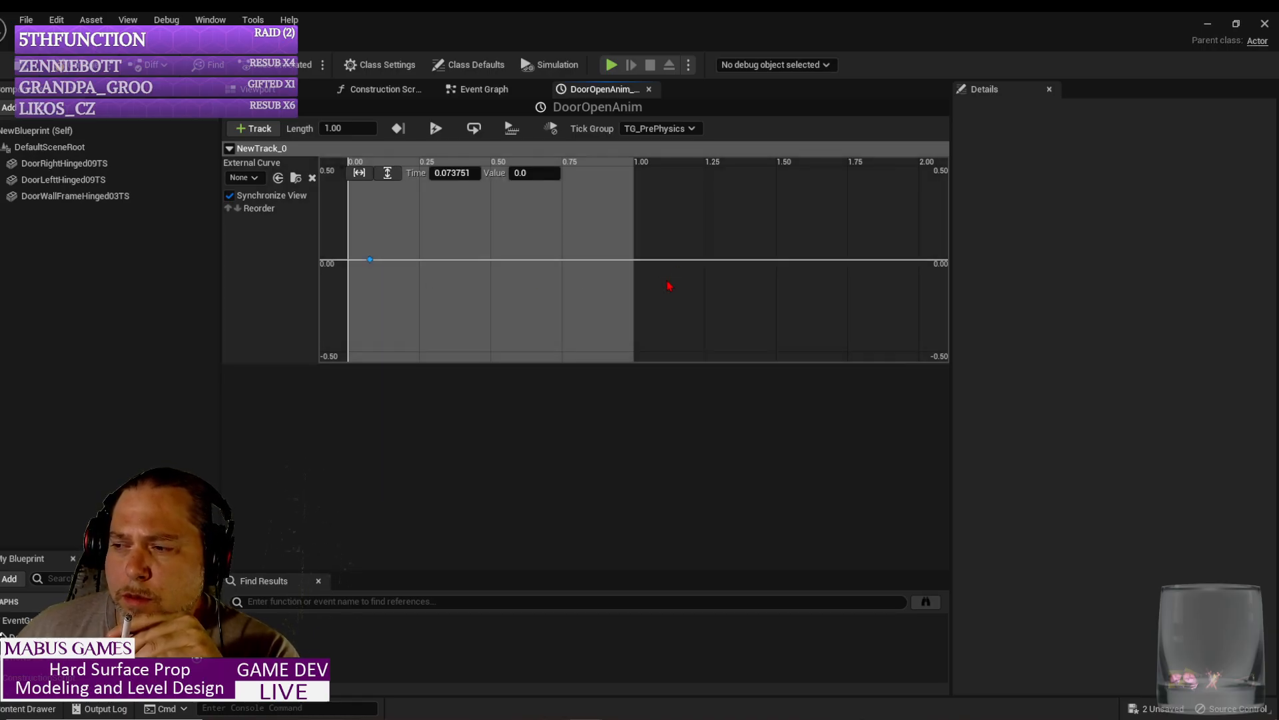
left_click(465, 173)
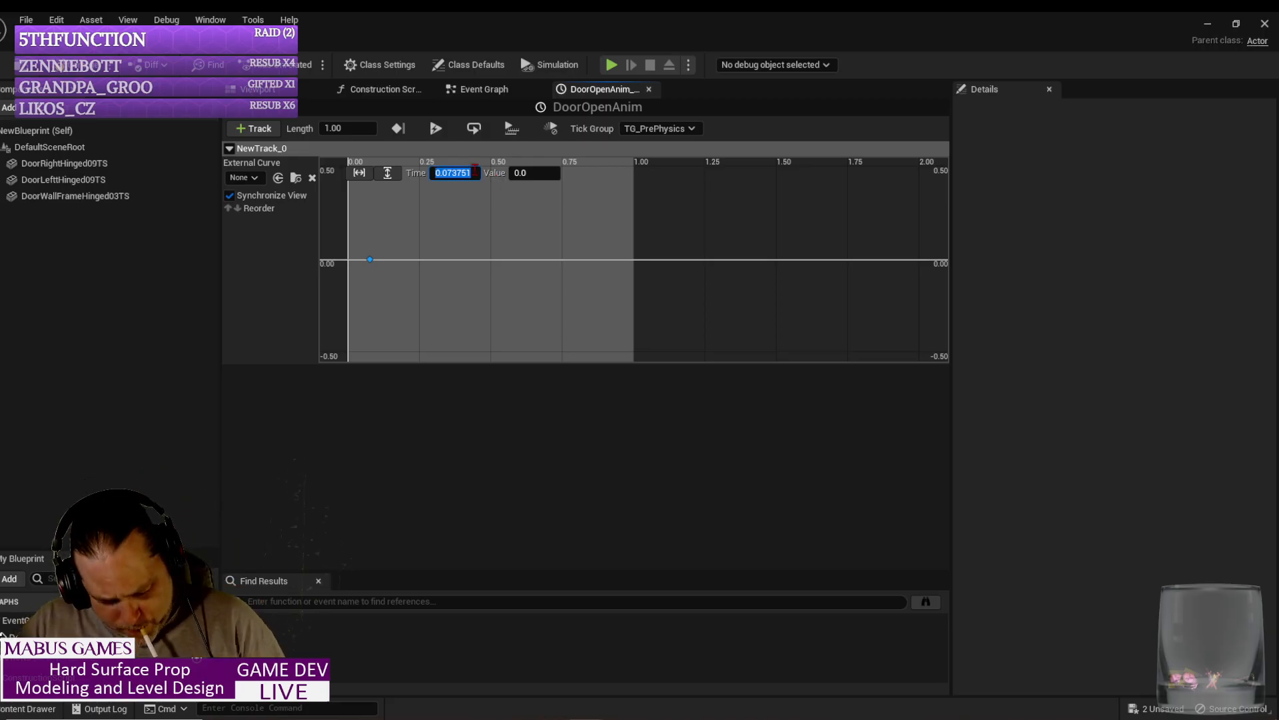
type("0.0")
key("Return")
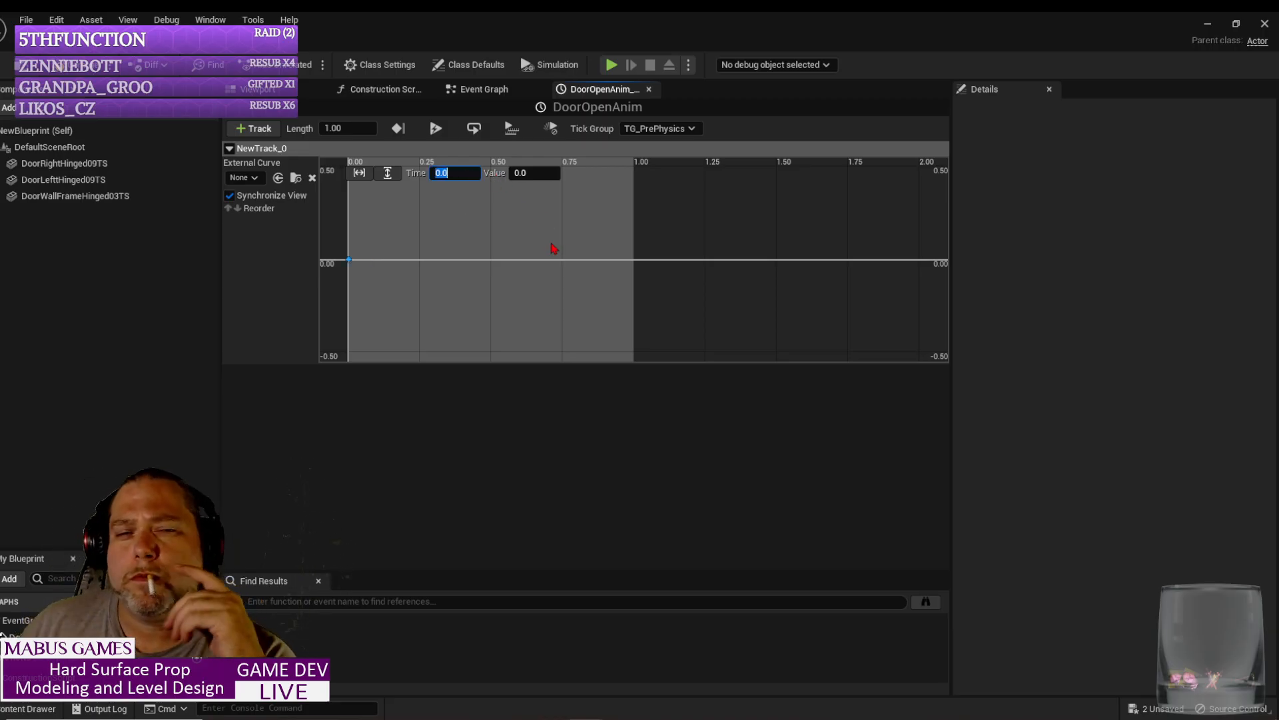
Step: Add a second key to the NewTrack_0 curve at about time 0.79 and set its value to 1.0
right_click(577, 269)
left_click(635, 292)
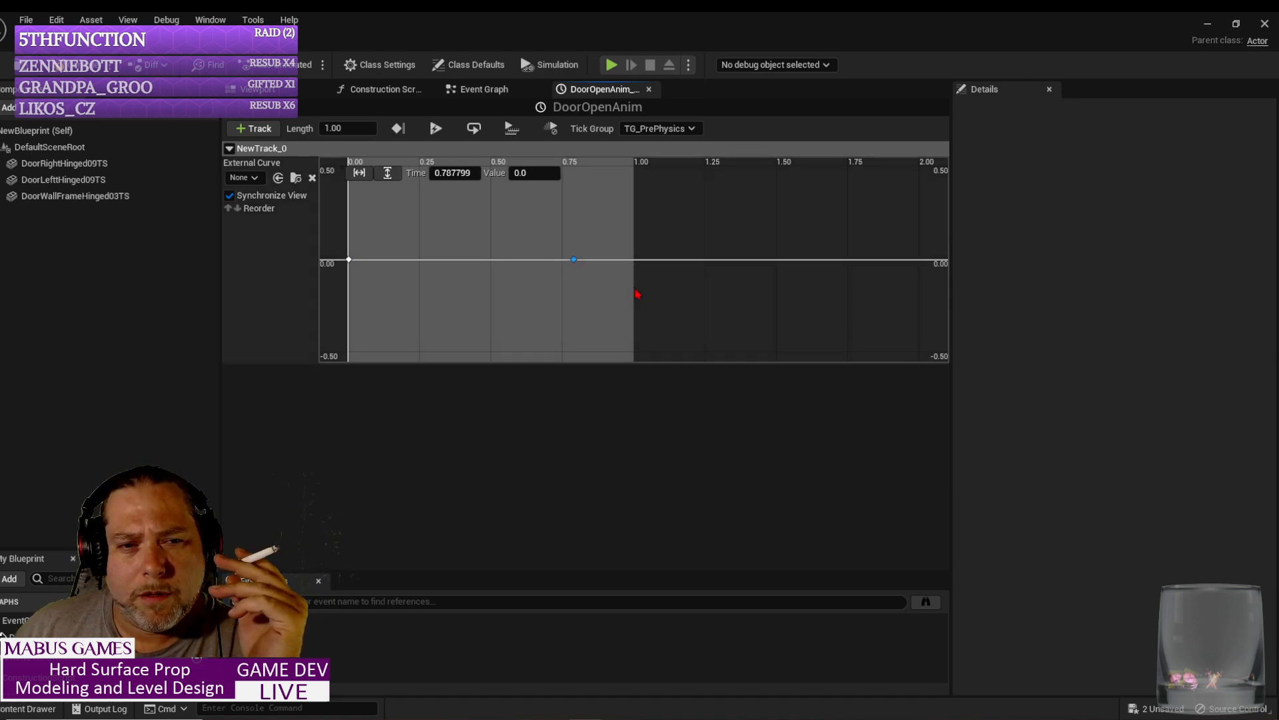
left_click(543, 173)
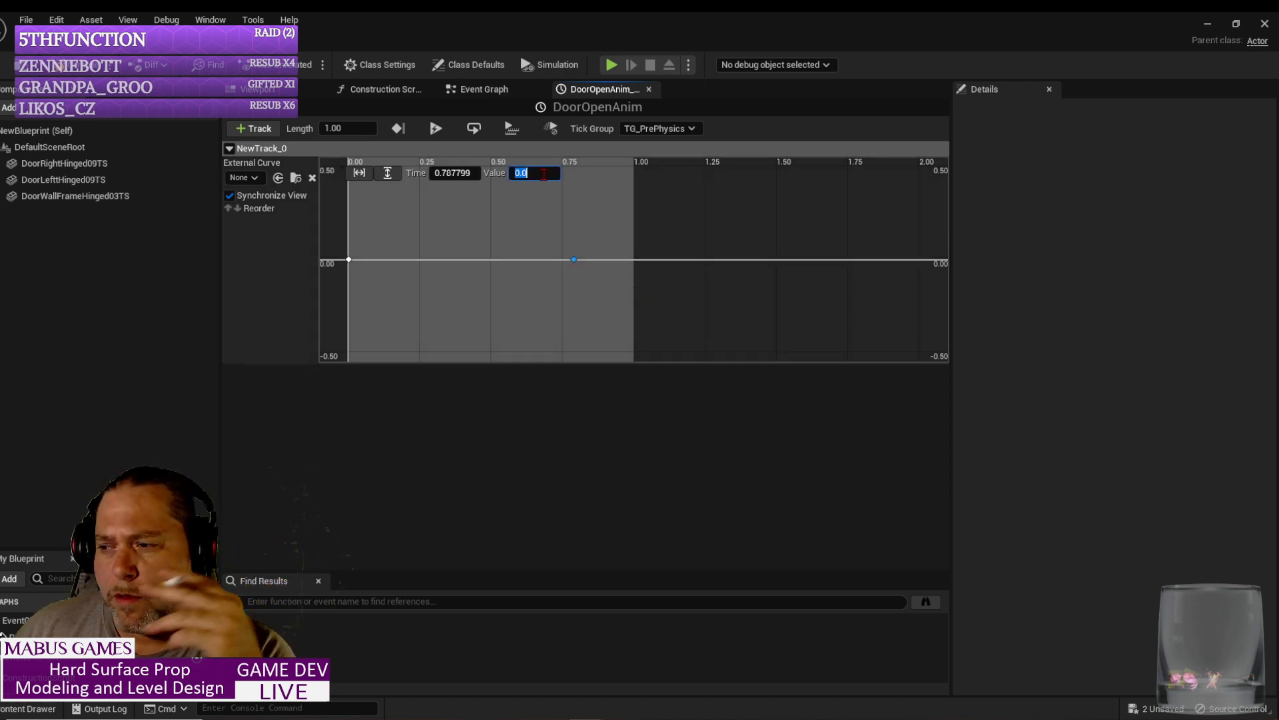
type("1")
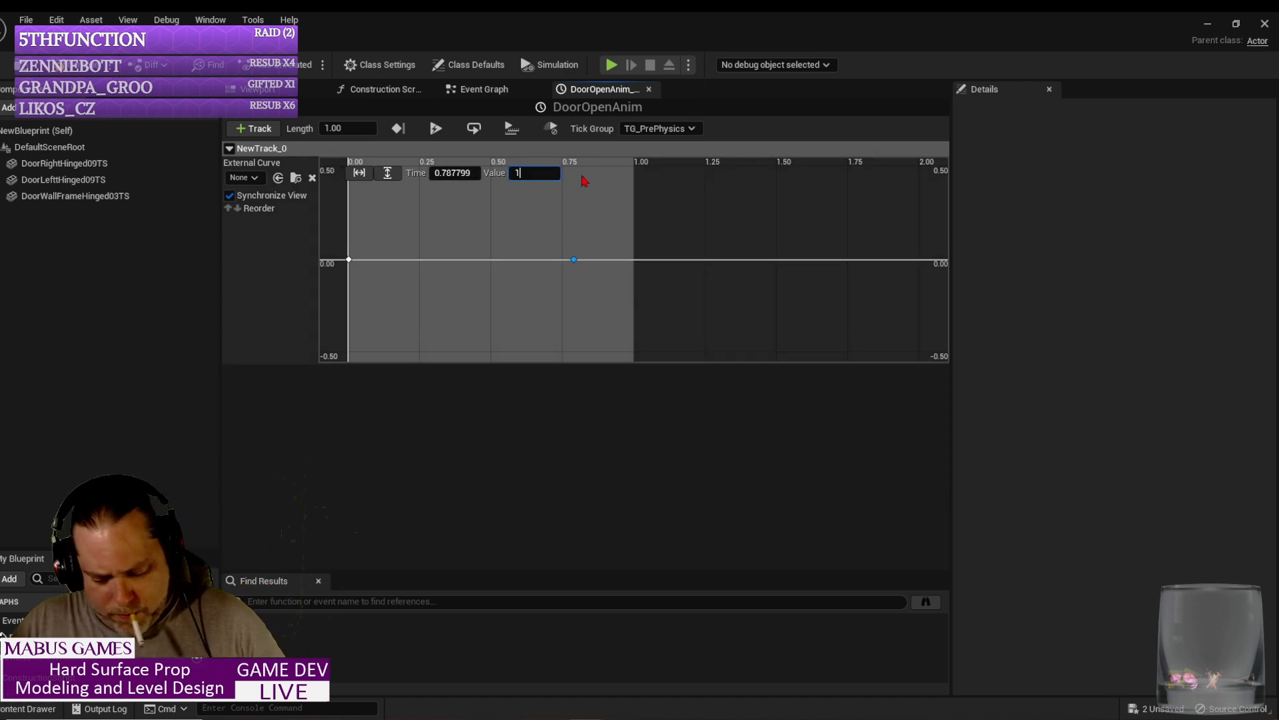
key("Return")
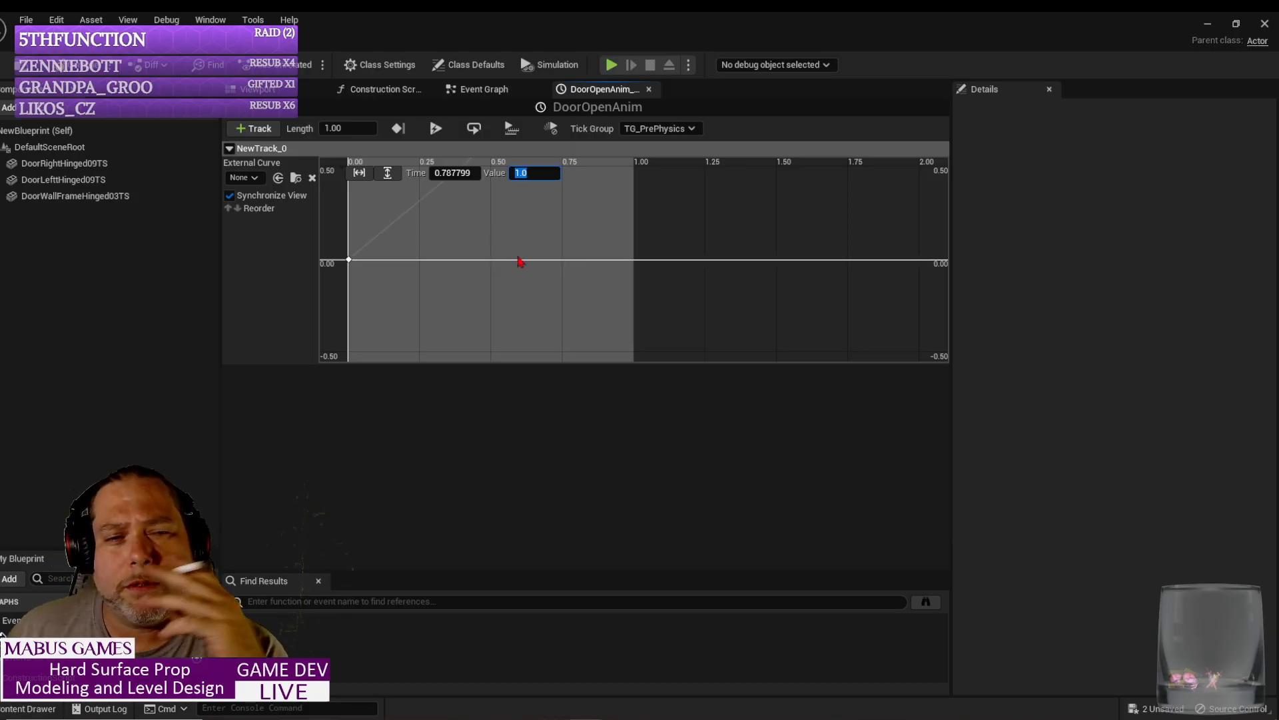
Step: Set both keys of the NewTrack_0 curve to Auto interpolation and return to the Event Graph
key("f")
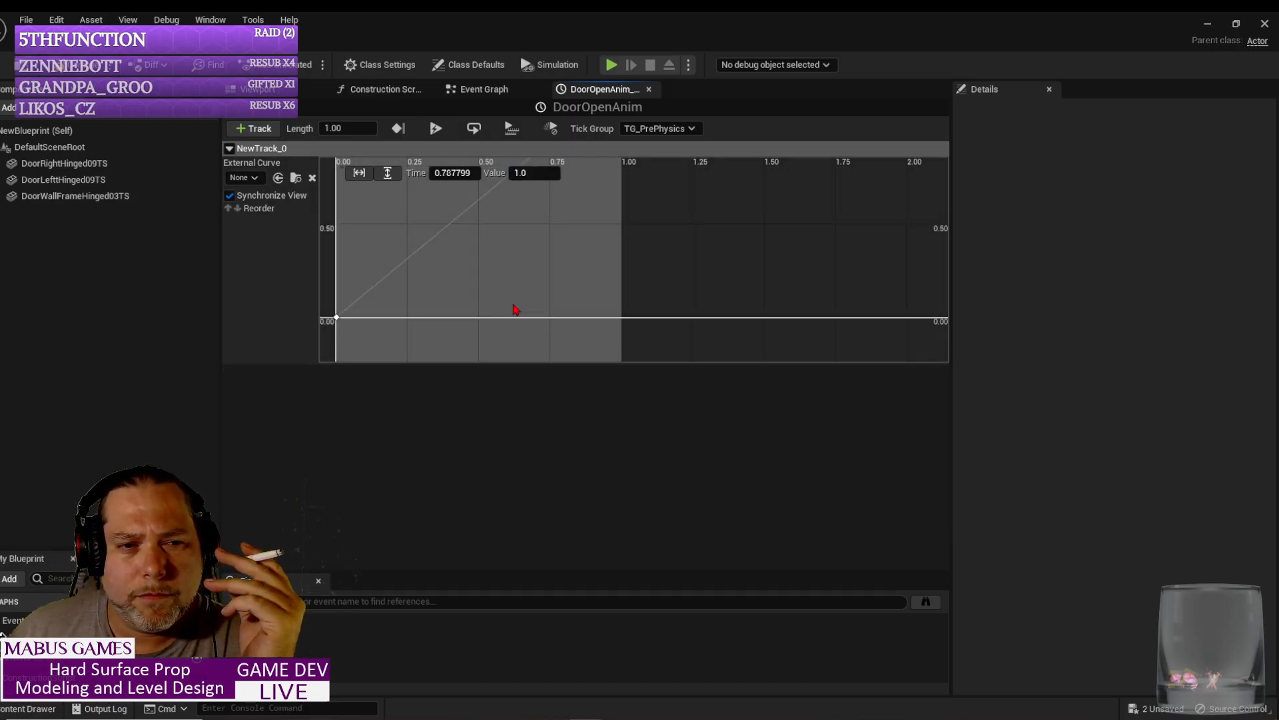
right_click(515, 238)
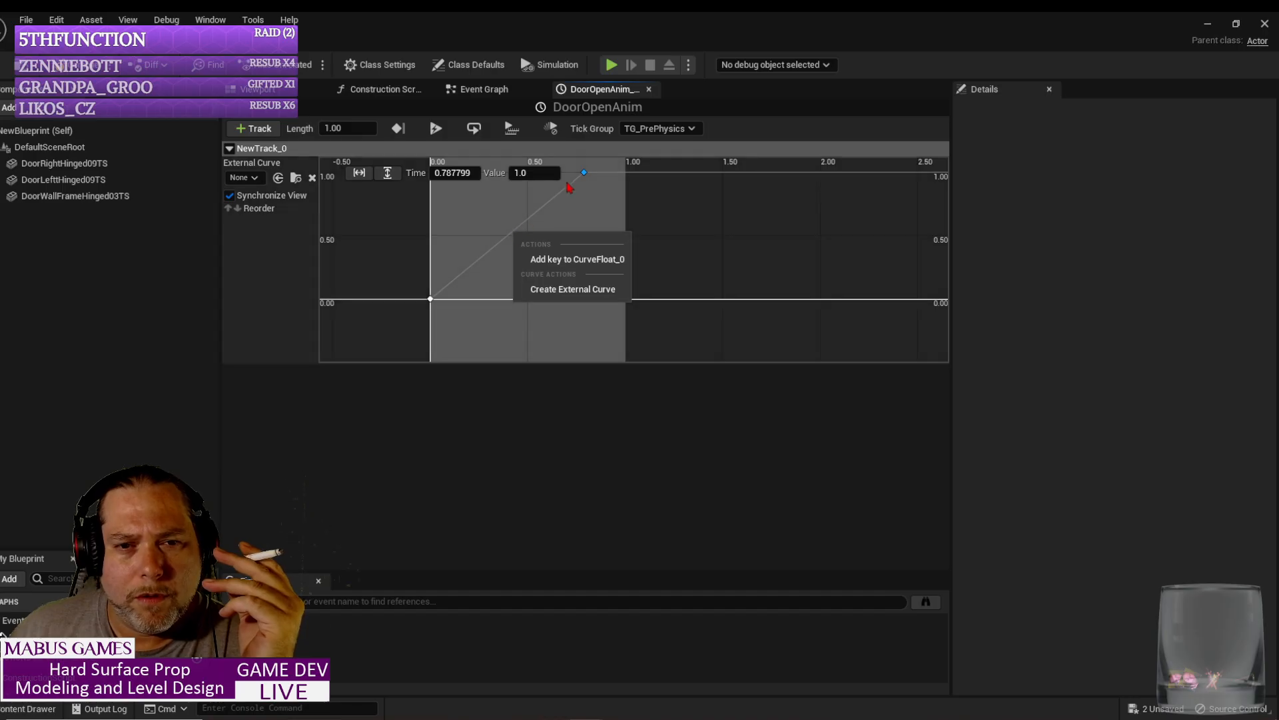
right_click(586, 175)
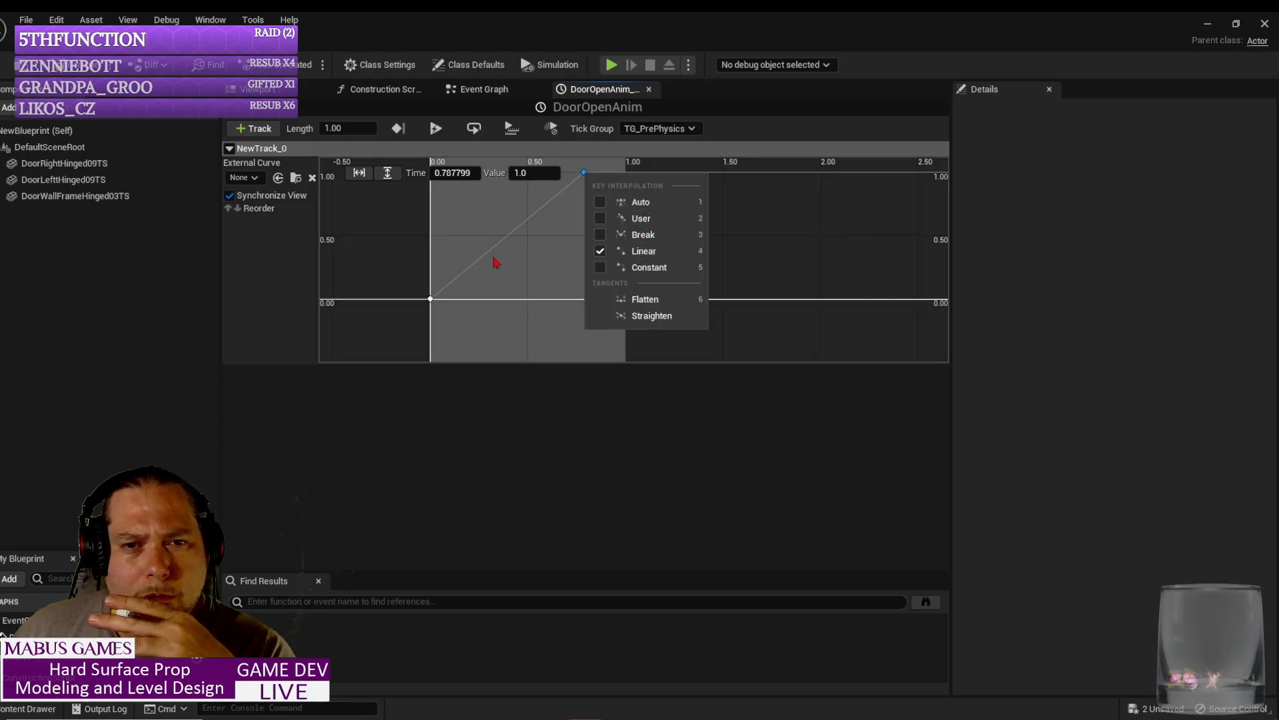
right_click(431, 302)
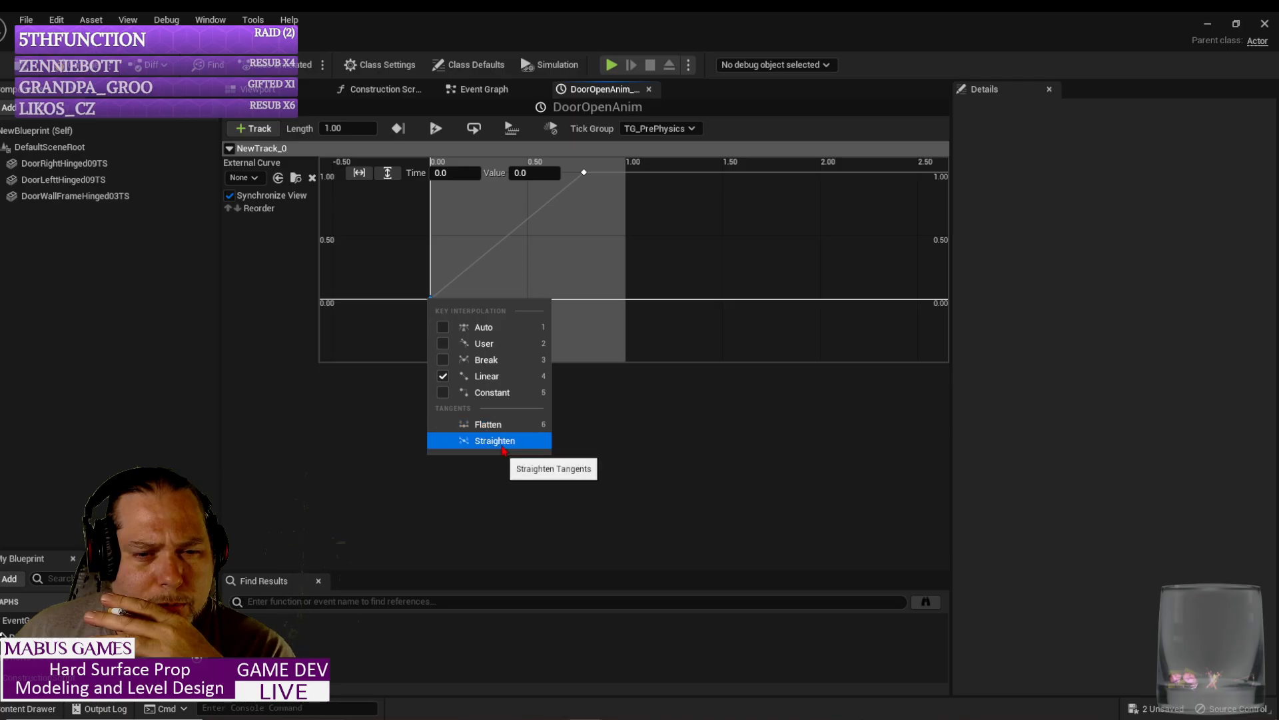
left_click(487, 333)
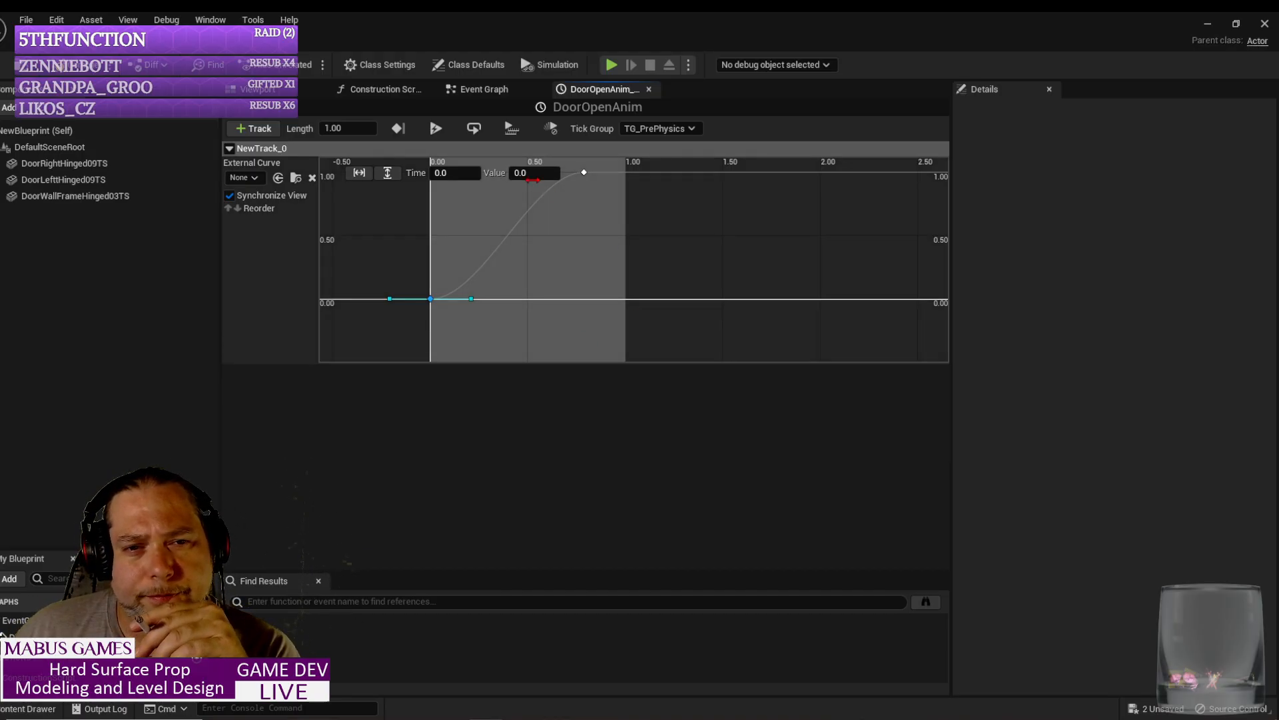
left_click(585, 174)
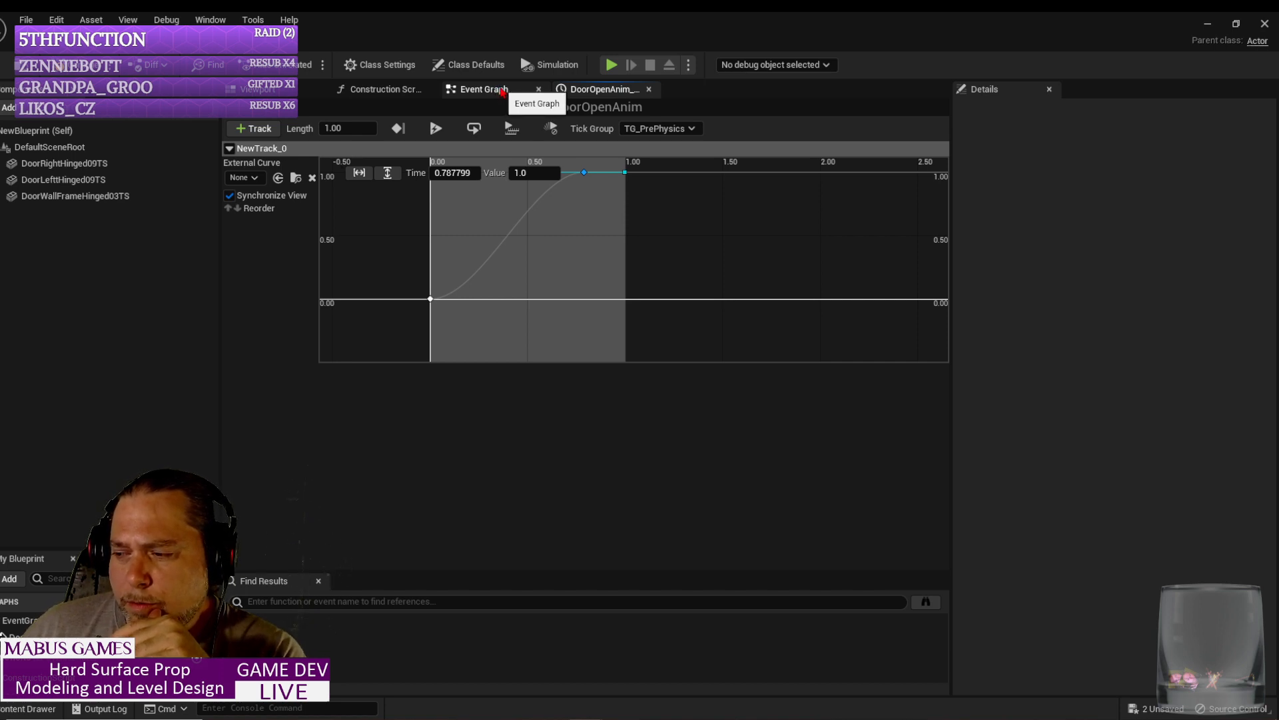
left_click(502, 91)
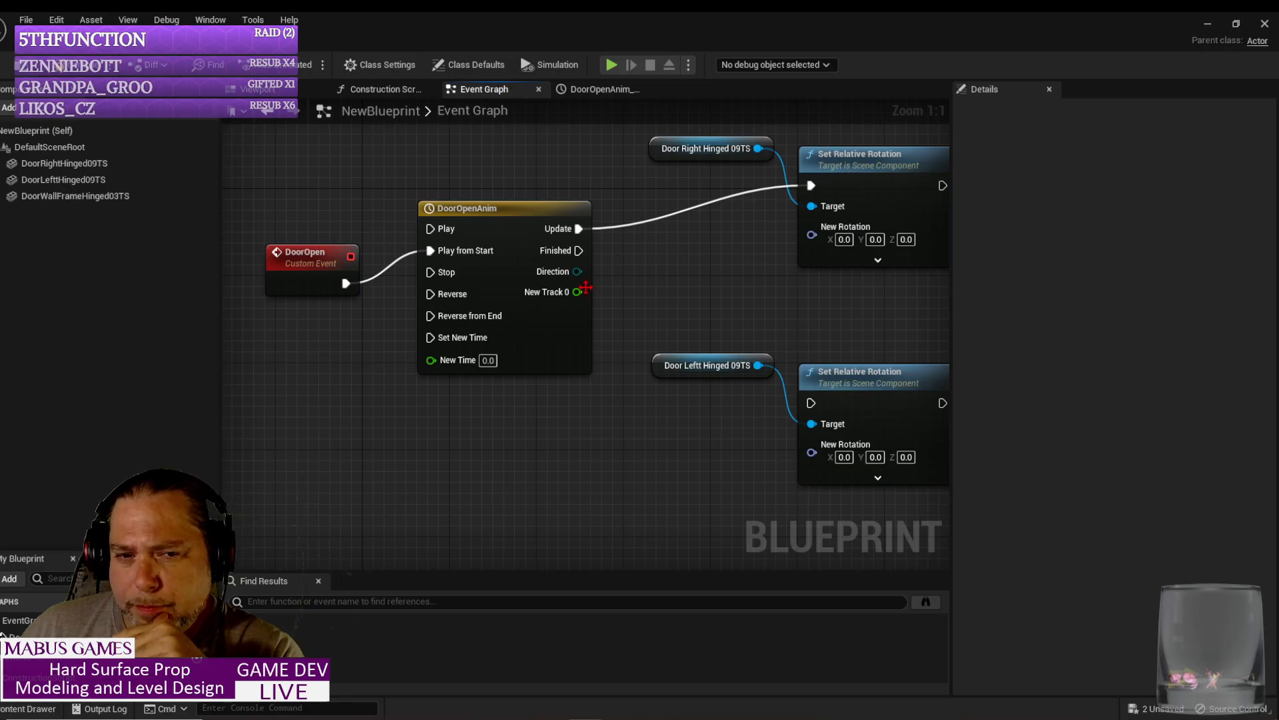
left_click_drag(579, 292, 688, 320)
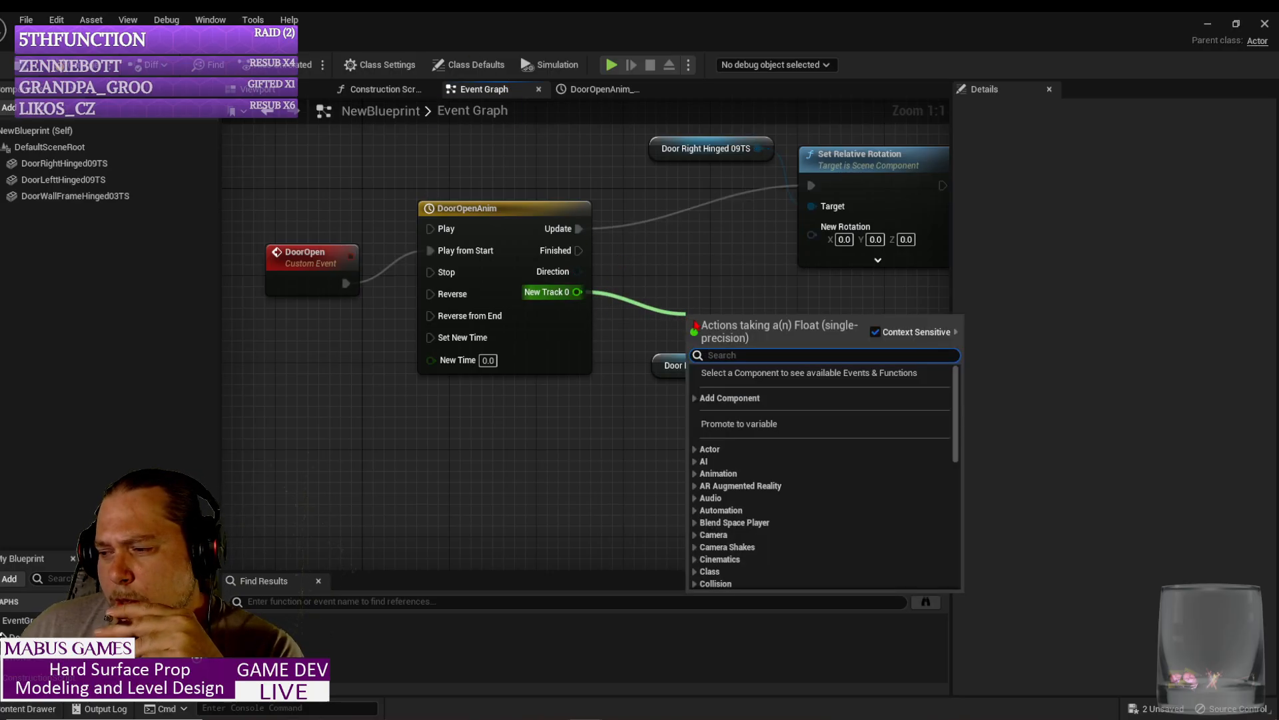
type("lerp")
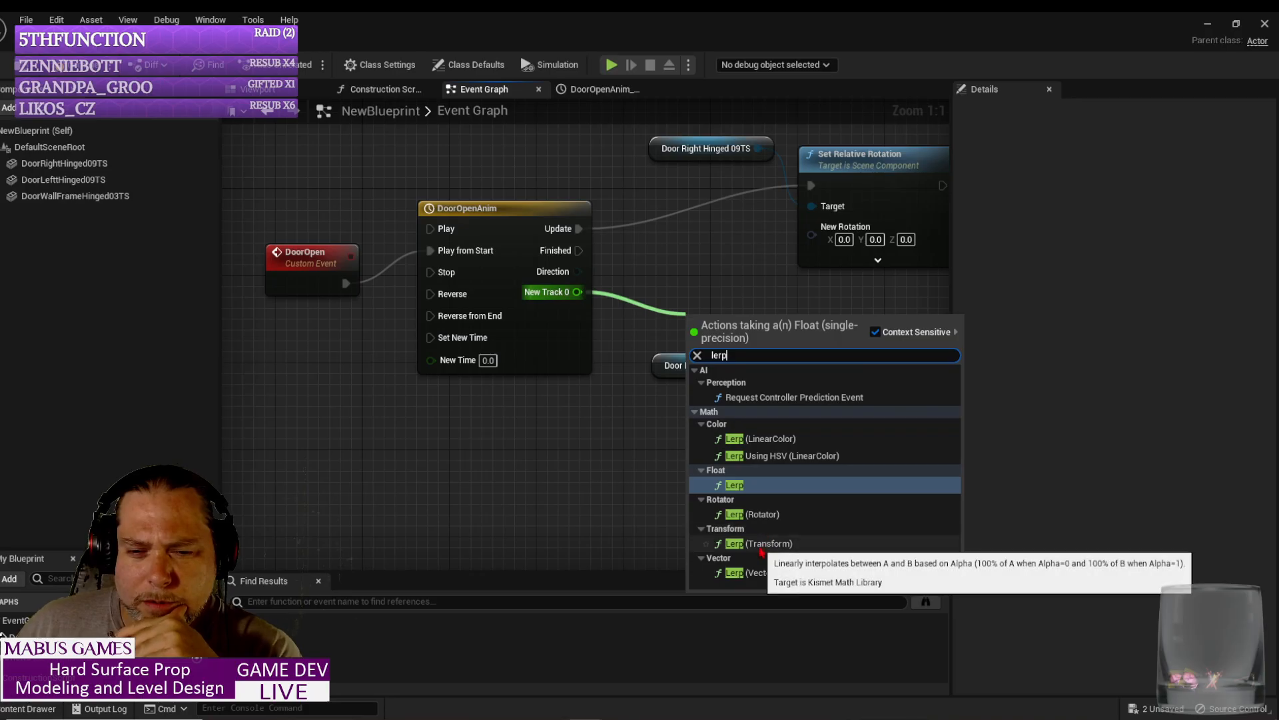
left_click(739, 516)
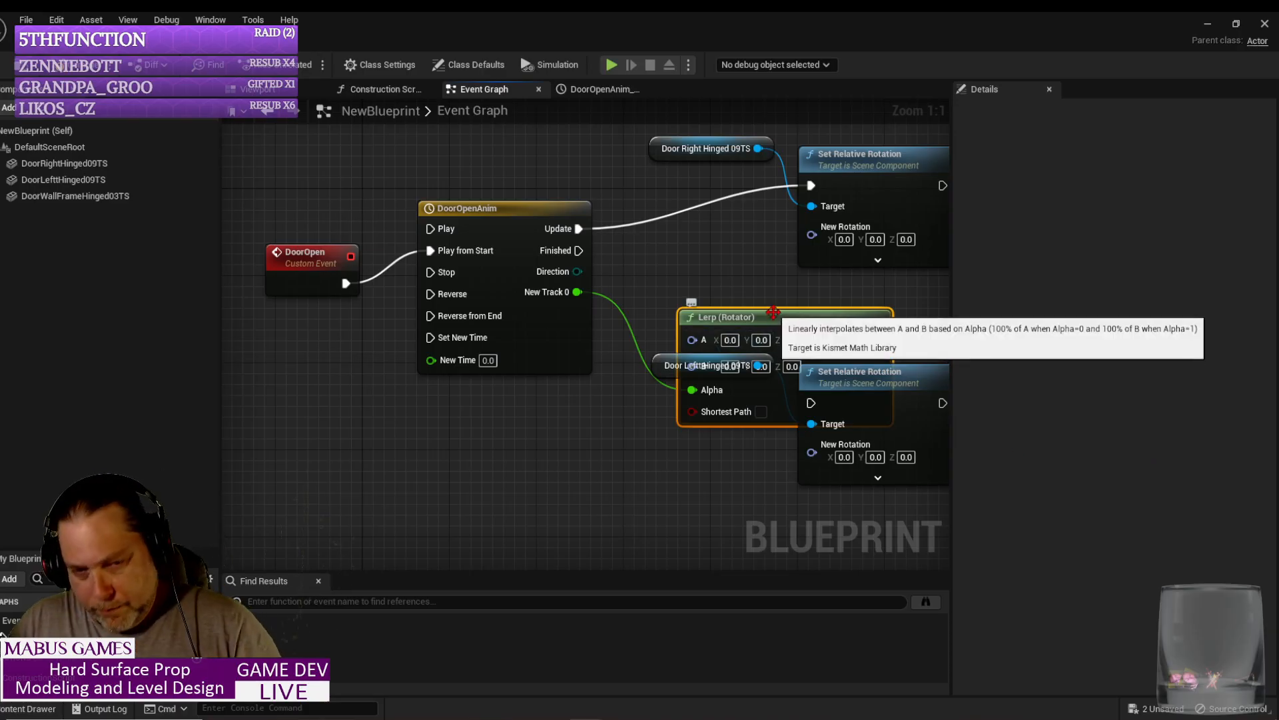
key("Delete")
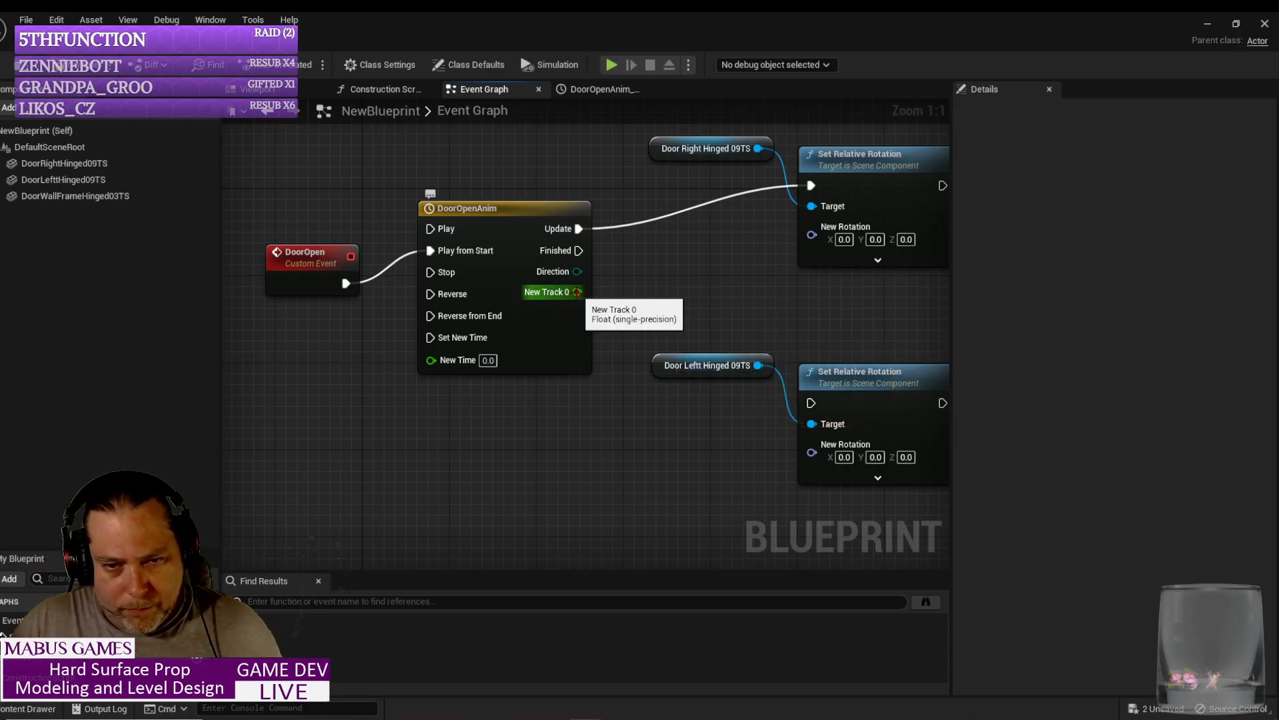
Step: Create a float Lerp node from the DoorOpenAnim timeline's New Track 0 output and place it beside the timeline
left_click_drag(577, 292, 683, 310)
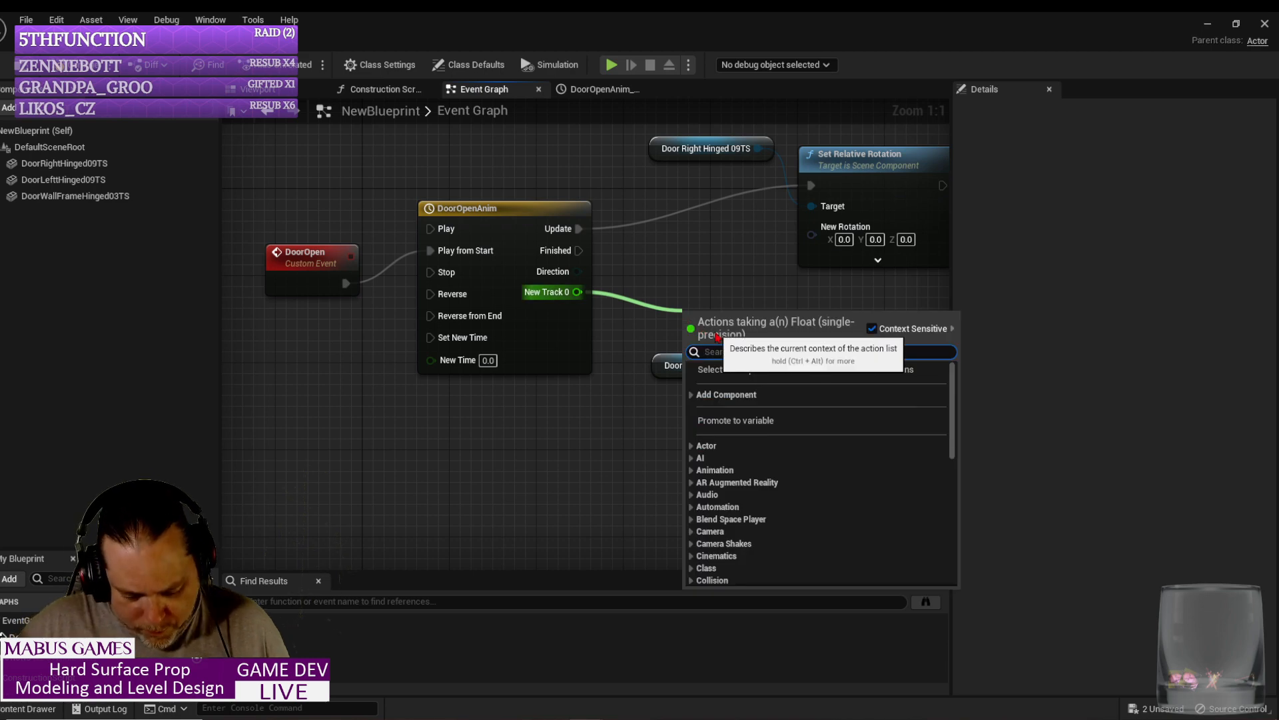
type("lerp")
key("Return")
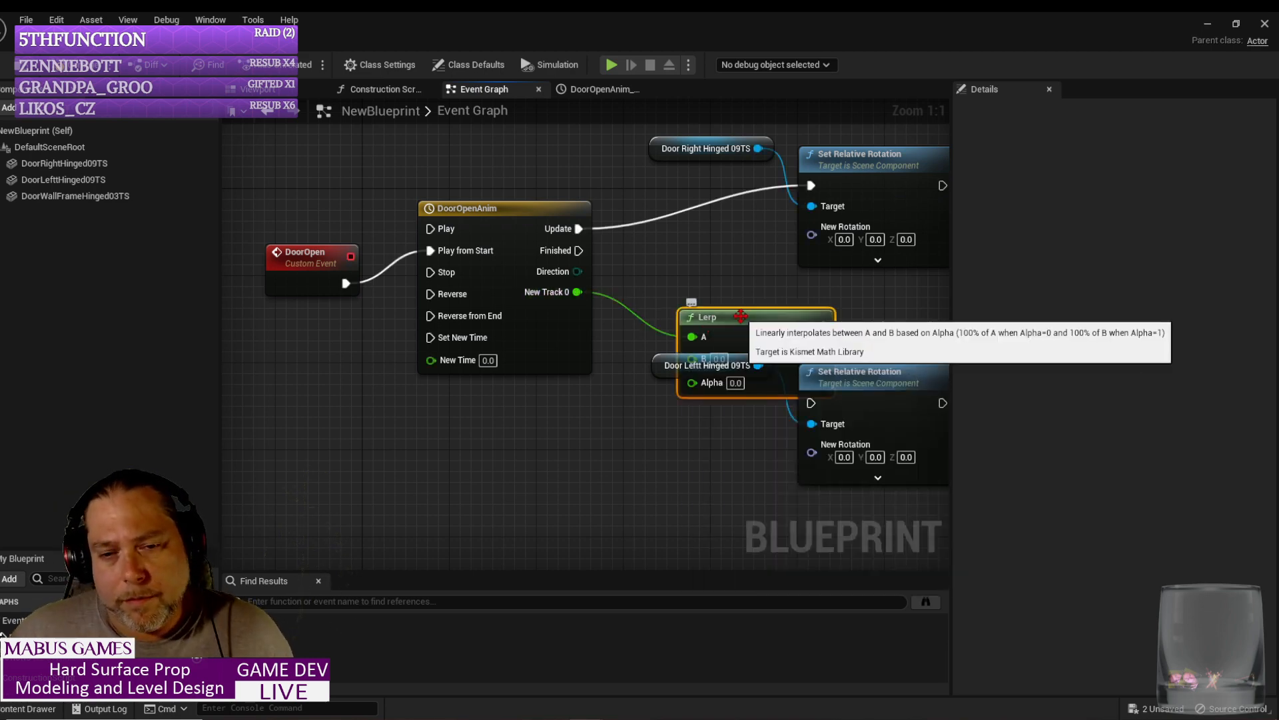
left_click_drag(715, 331, 682, 320)
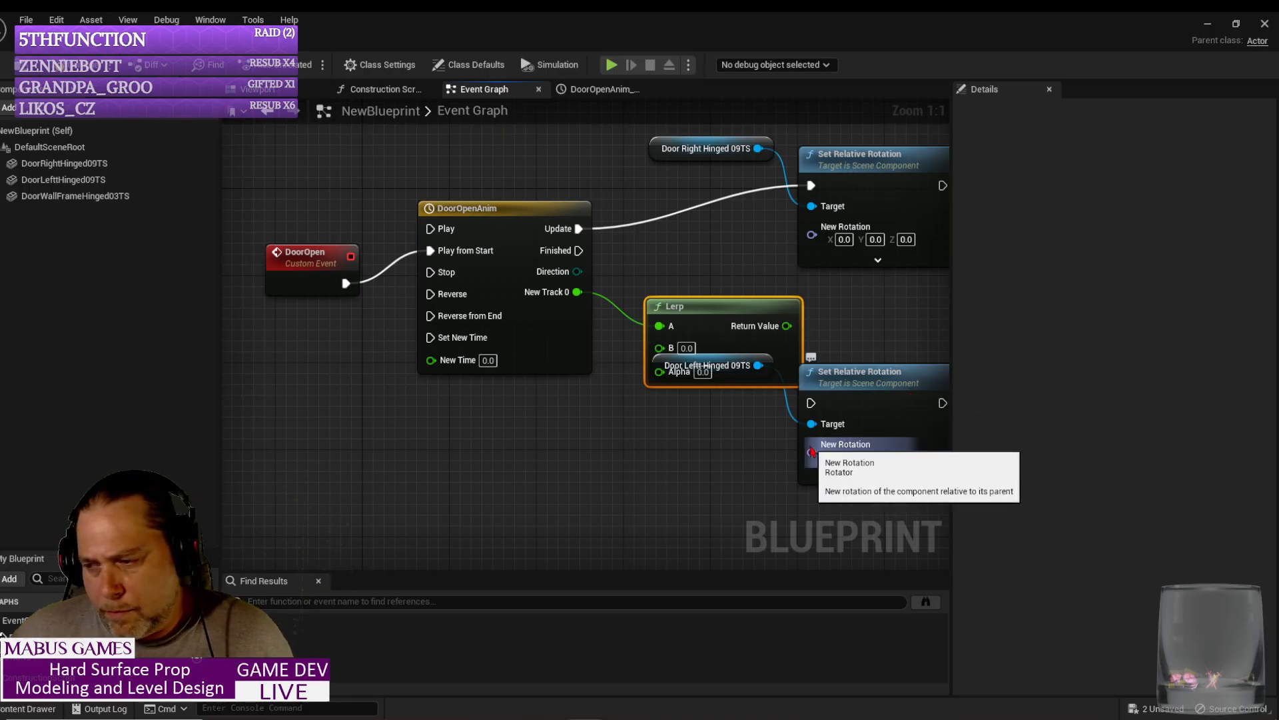
Step: Move the left door's Set Relative Rotation node and its component reference down, clear of the Lerp node beside New Track 0
left_click_drag(577, 292, 661, 380)
left_click(855, 348)
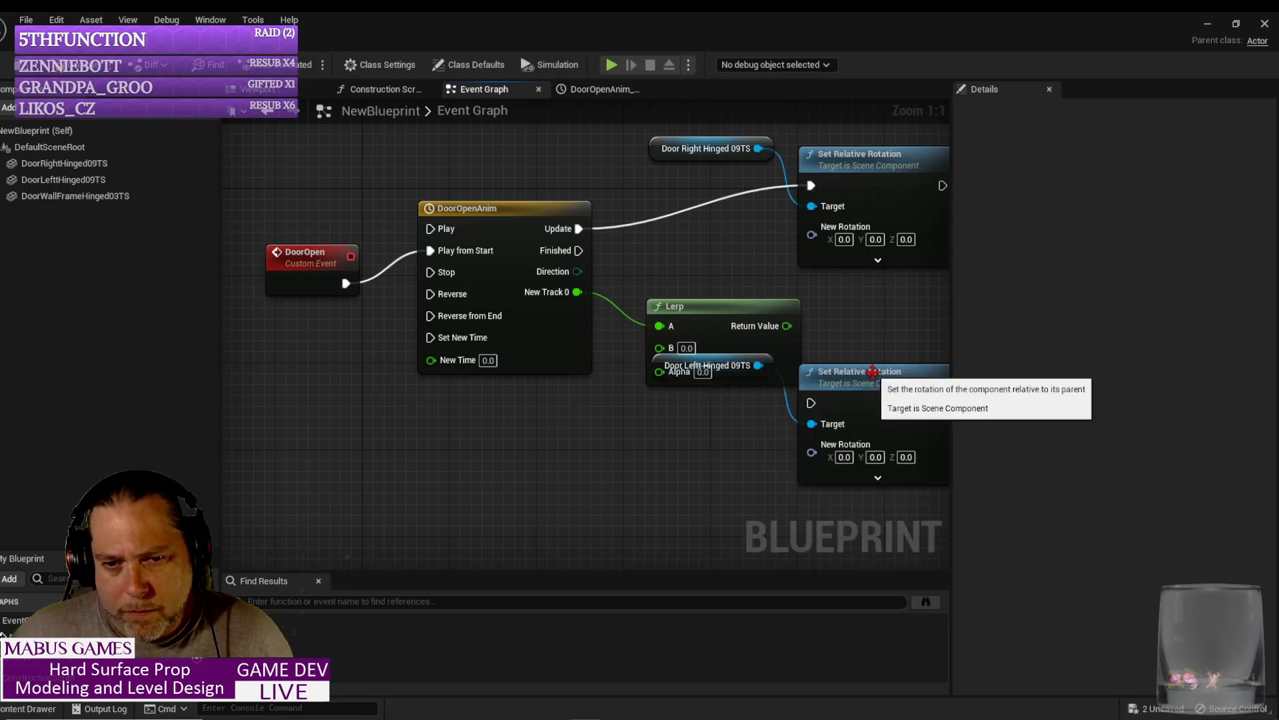
left_click_drag(867, 372, 875, 437)
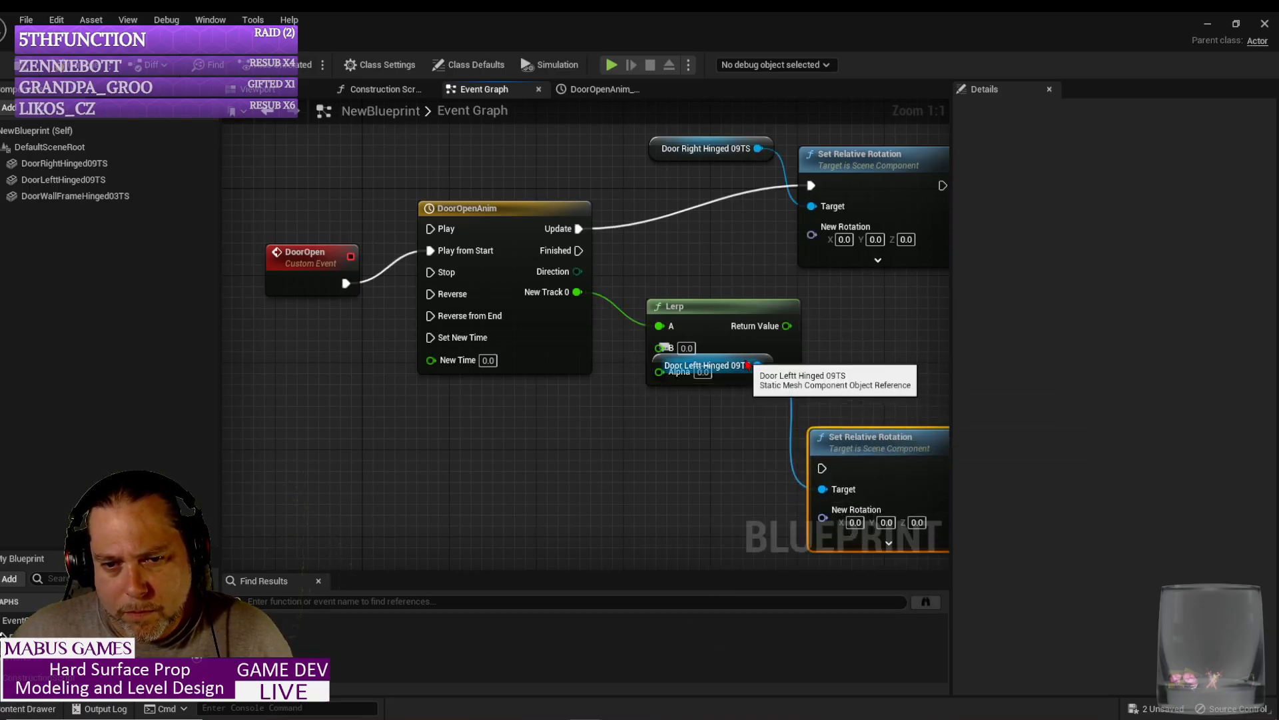
left_click(745, 355)
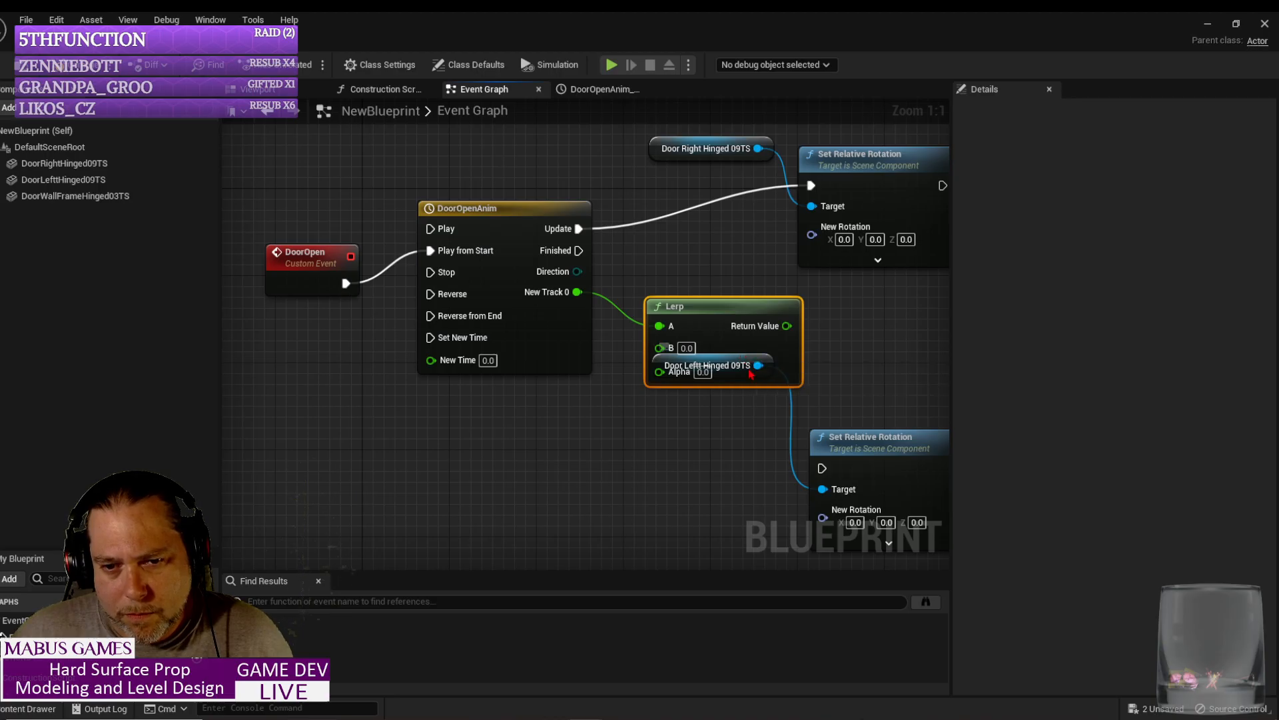
left_click_drag(739, 326, 738, 413)
left_click_drag(740, 368, 735, 498)
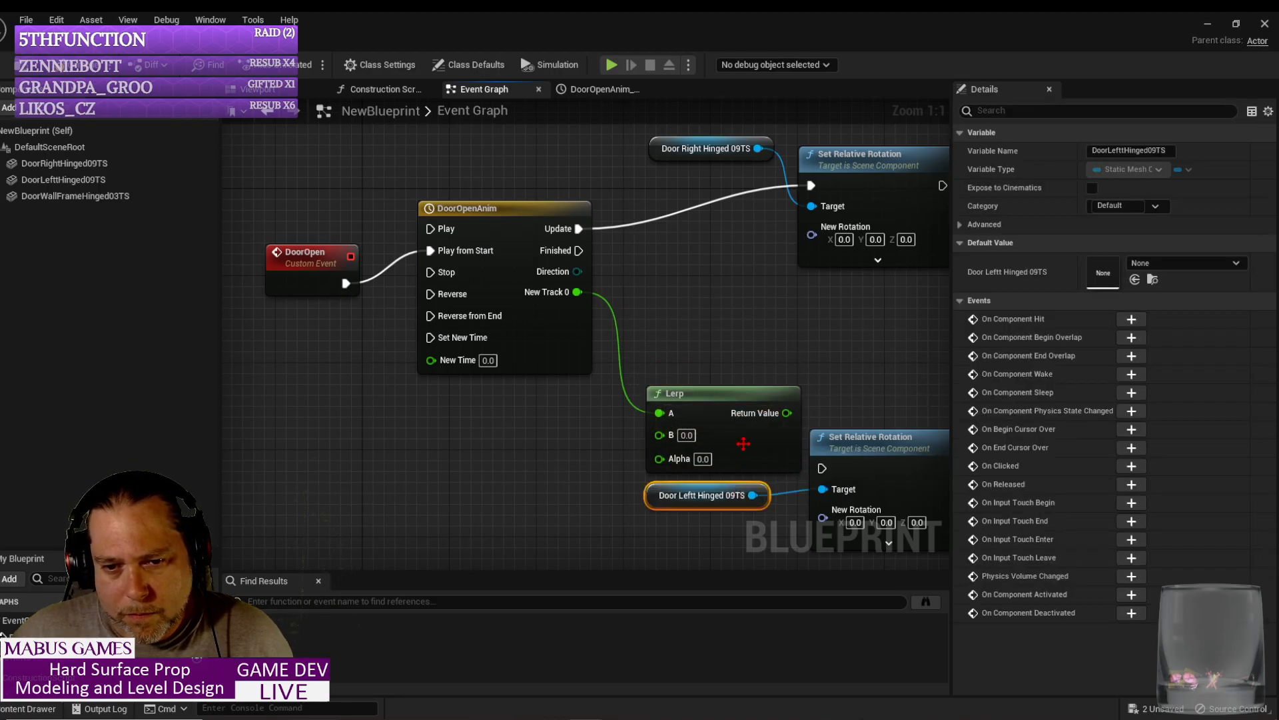
left_click(740, 395)
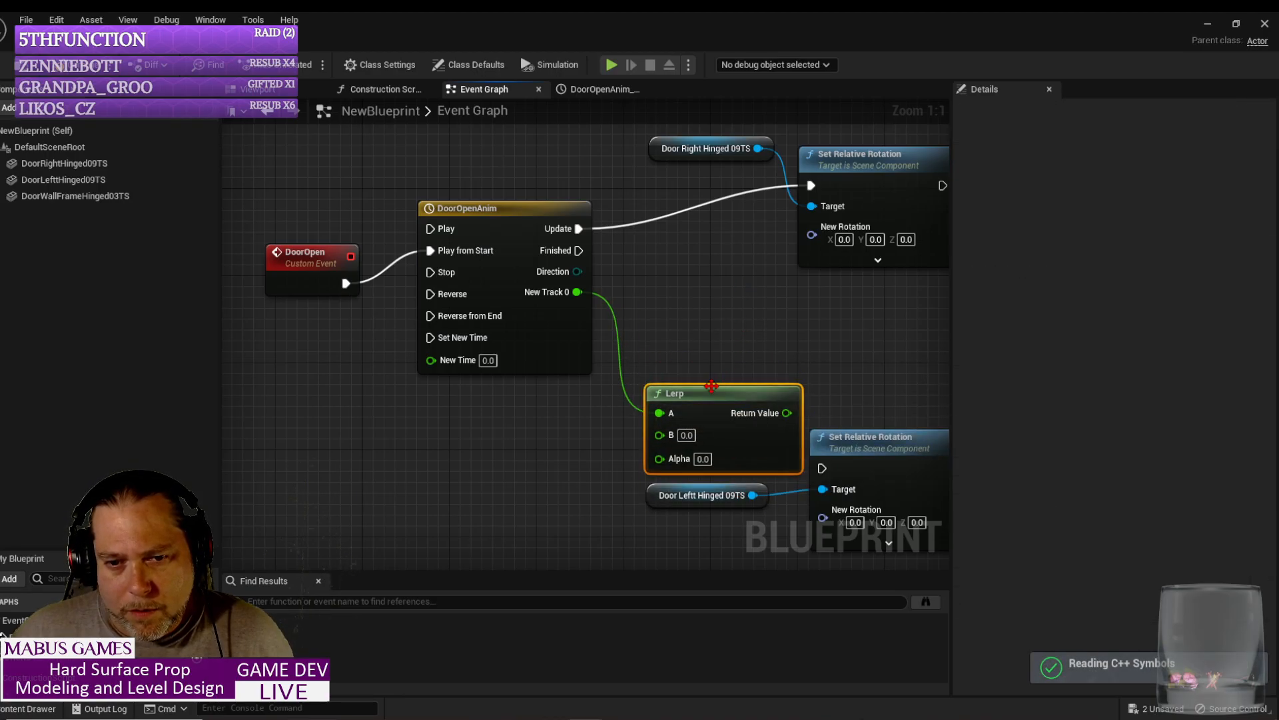
left_click_drag(708, 400, 720, 313)
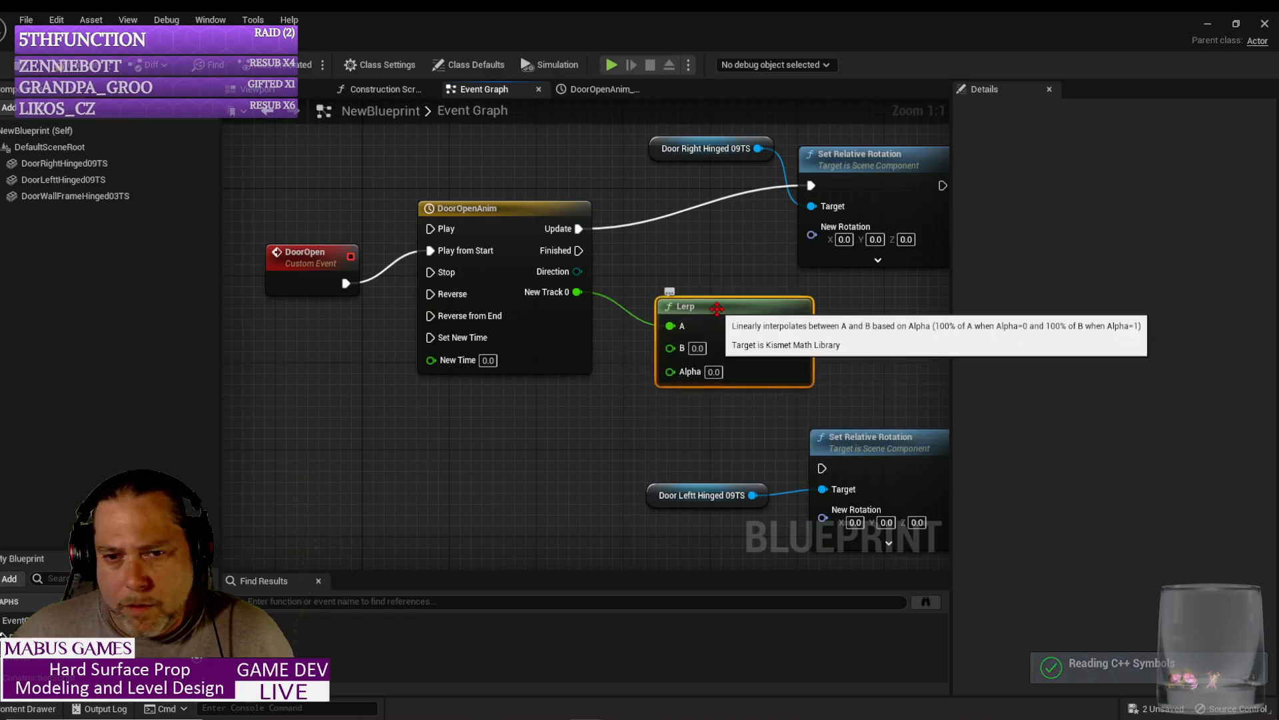
Step: Connect New Track 0 to the Lerp's Alpha instead of A, and move the left door reference up beneath the Lerp node
left_click_drag(589, 298, 670, 381)
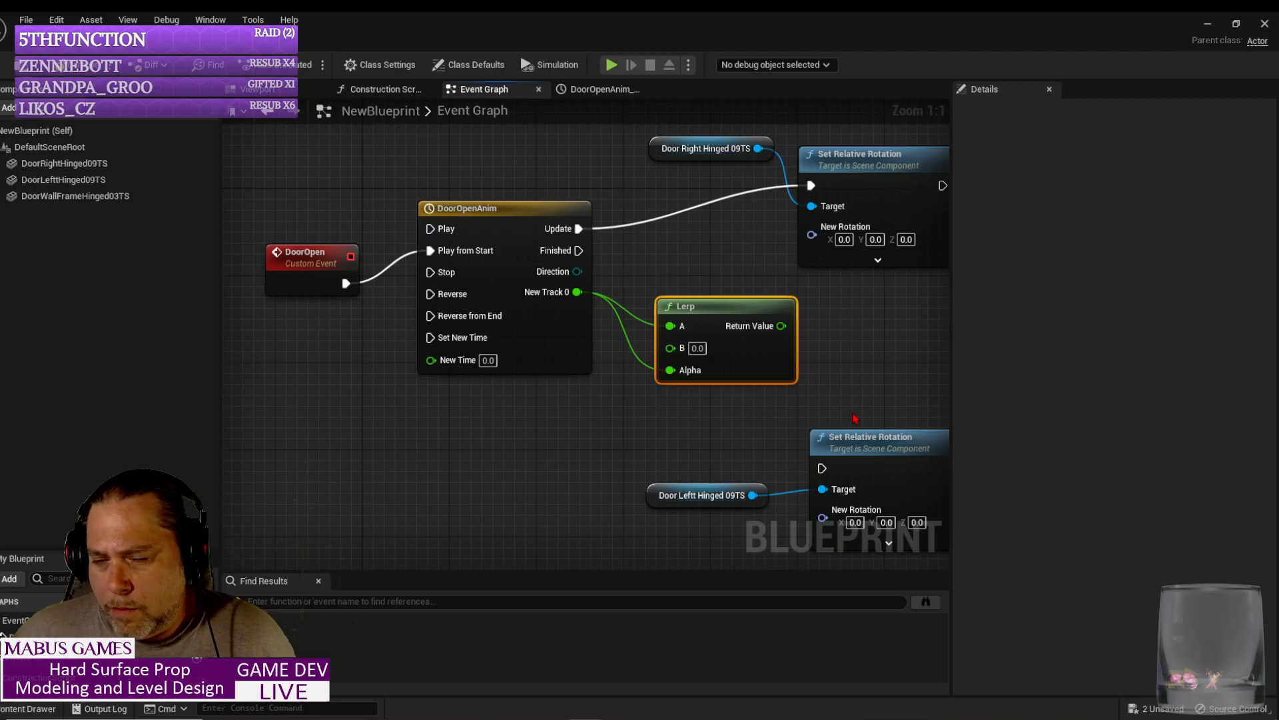
left_click(670, 326, "alt")
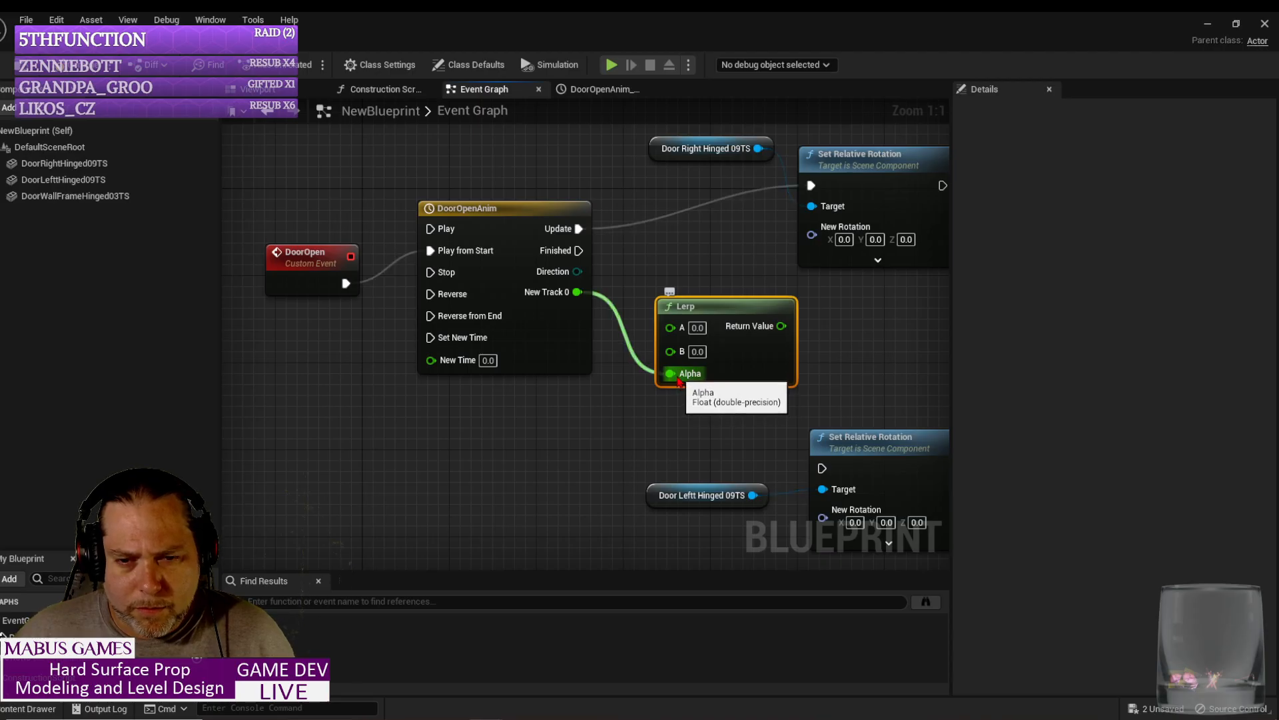
left_click_drag(719, 499, 715, 436)
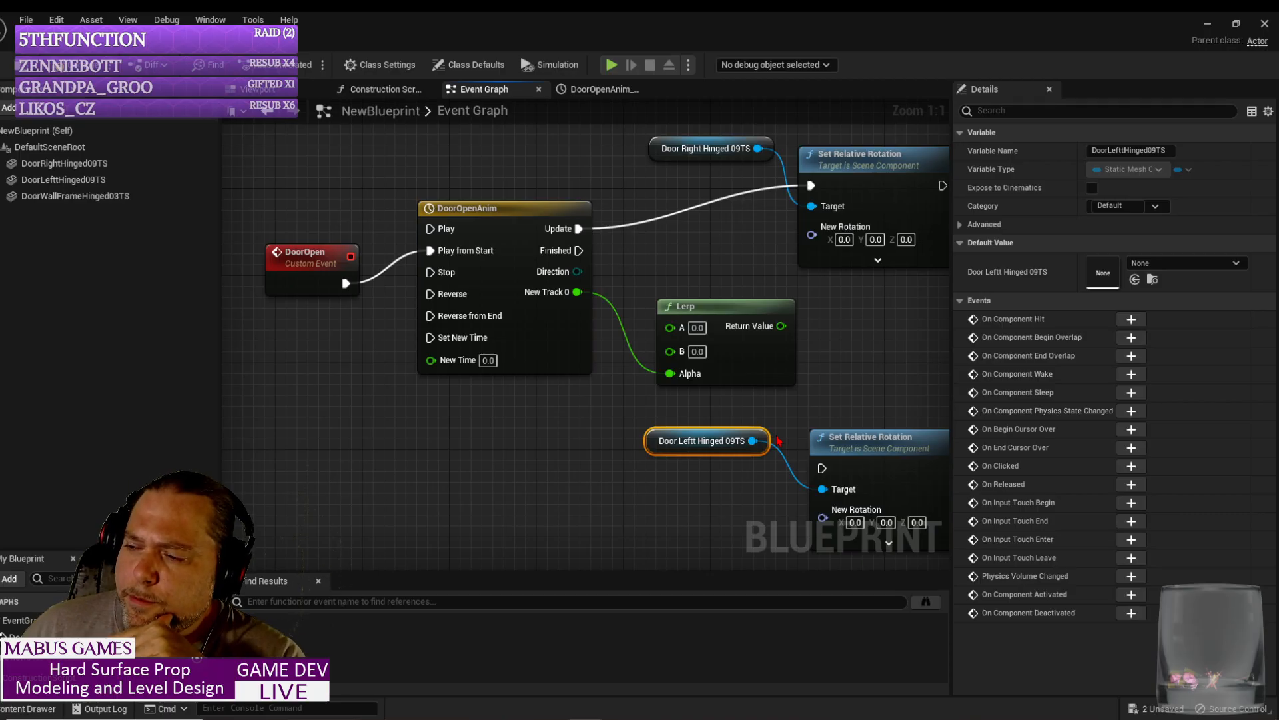
Step: Set the time of the second NewTrack_0 key in the DoorOpenAnim timeline to 1.0
double_click(496, 205)
left_click(460, 173)
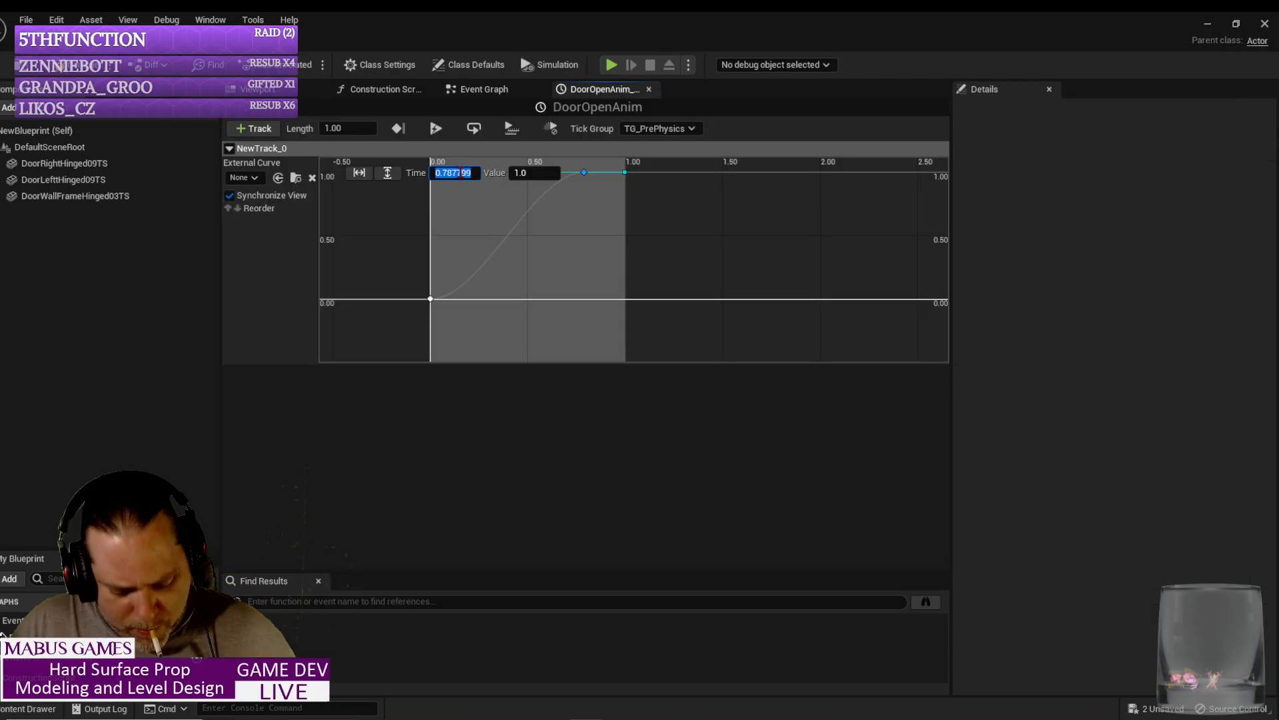
type("1.0")
key("Return")
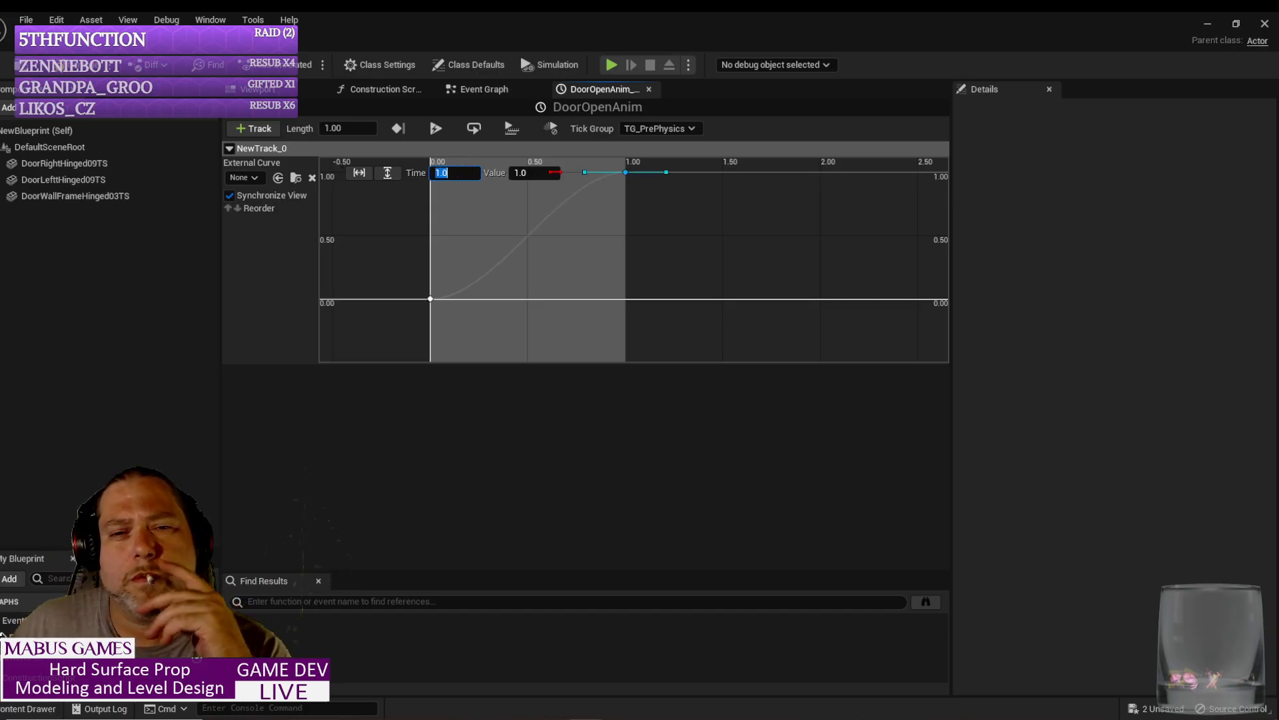
Step: Set the B value of the Lerp node in the Event Graph to 90.0
left_click(484, 89)
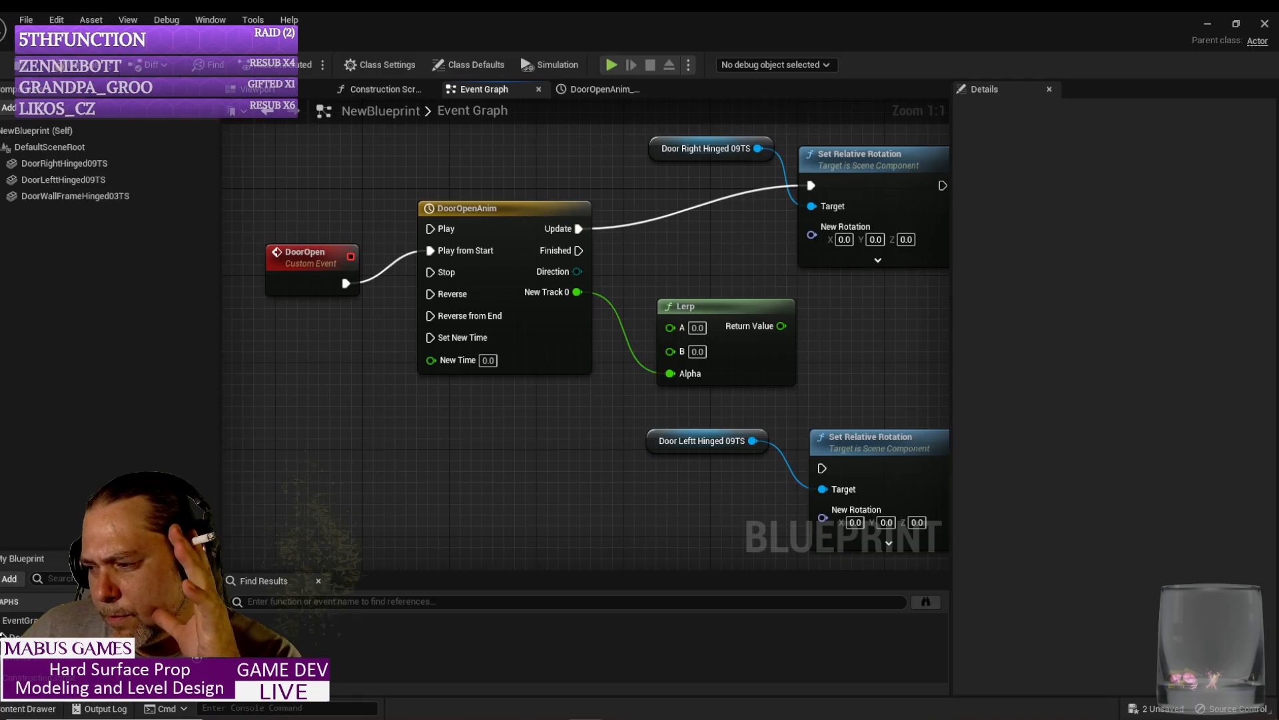
left_click(697, 351)
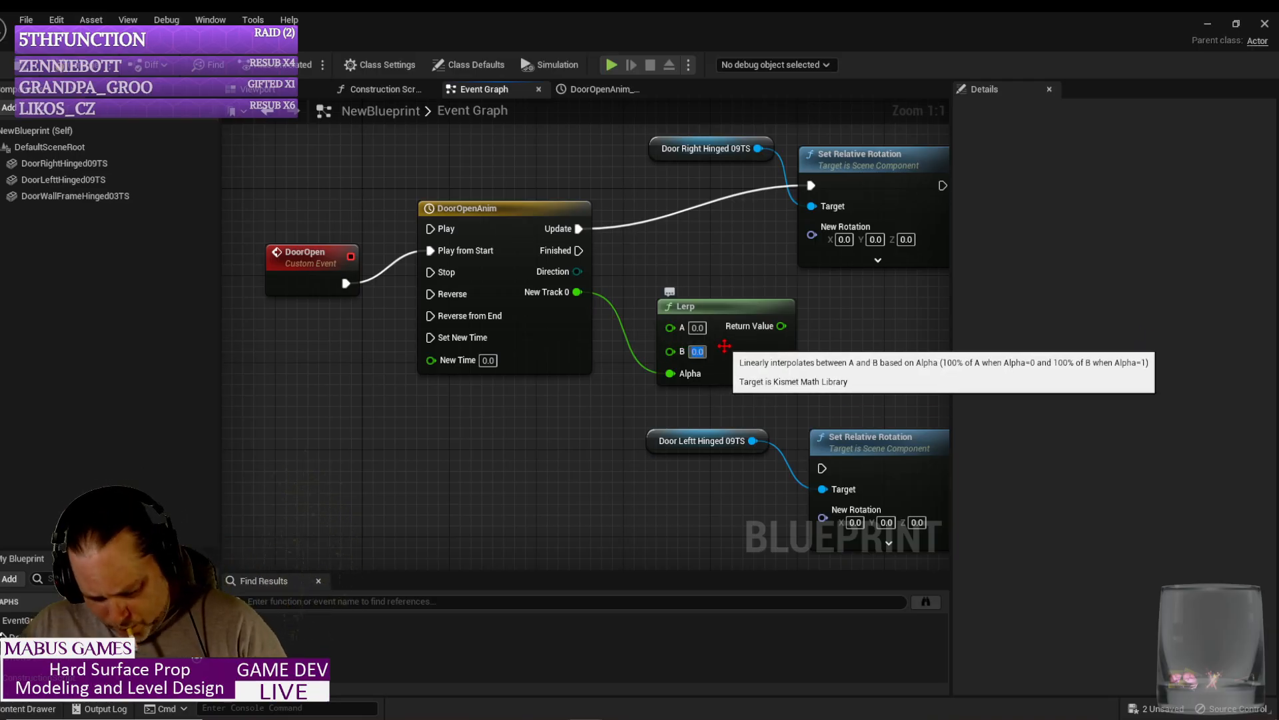
type("90.0")
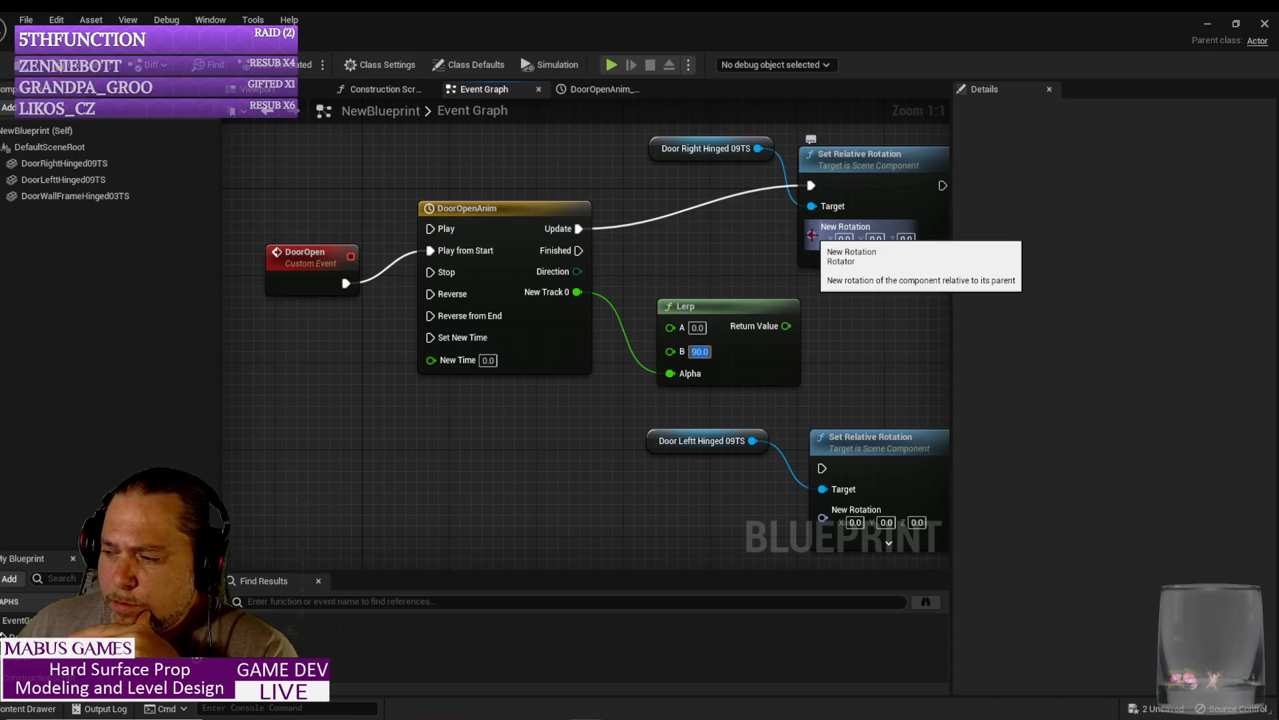
Step: Split the right door's New Rotation pin to feed the Lerp's Return Value into Z (Yaw), and save the Blueprint
right_click(812, 235)
left_click(856, 276)
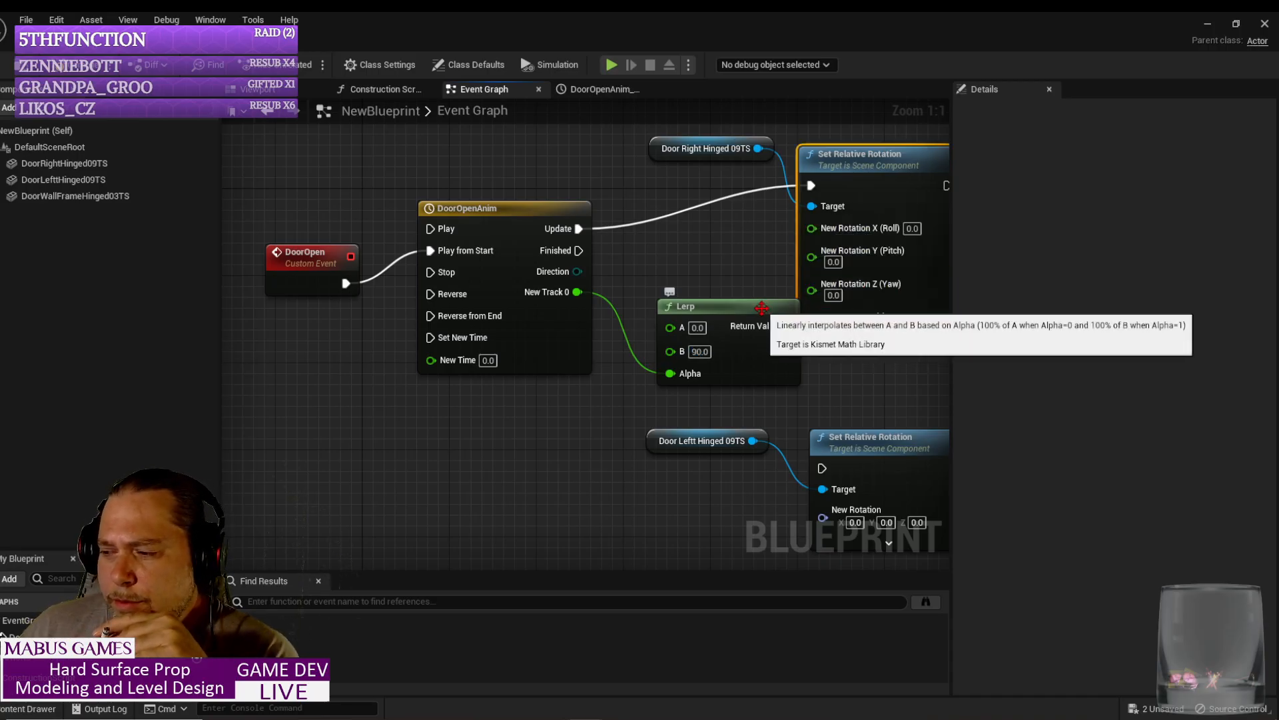
left_click_drag(759, 308, 812, 291)
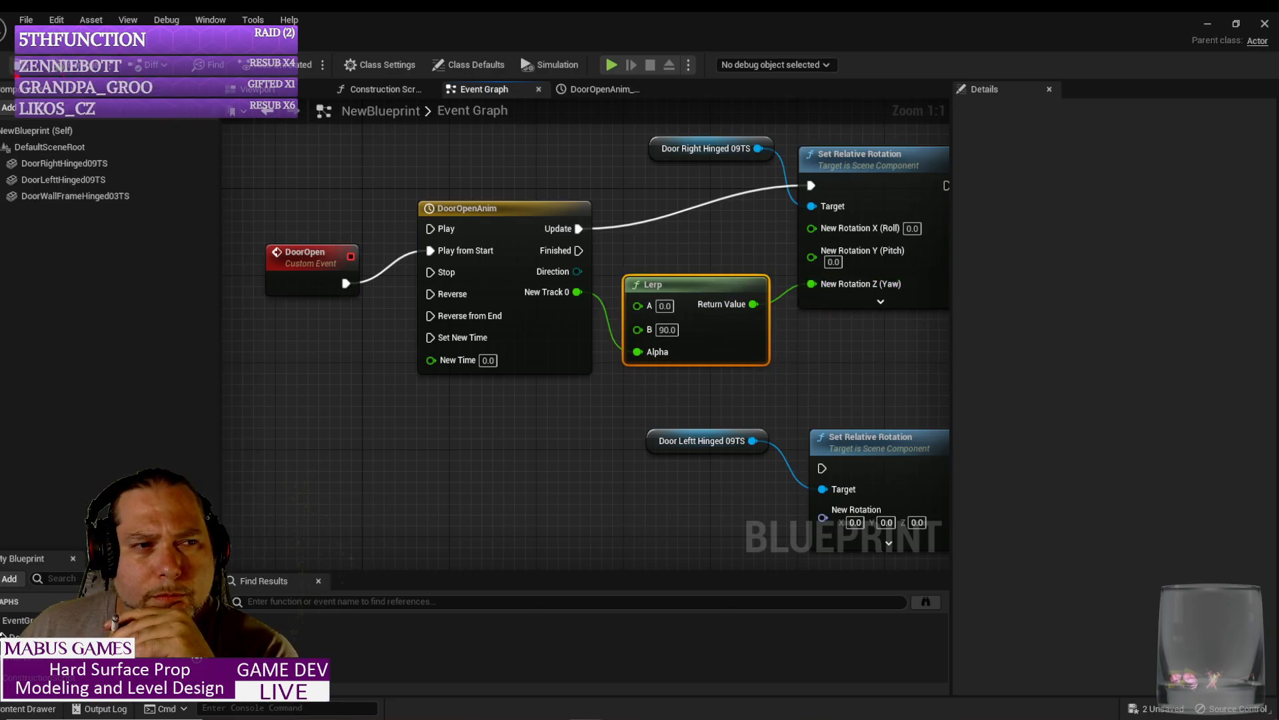
left_click(16, 64)
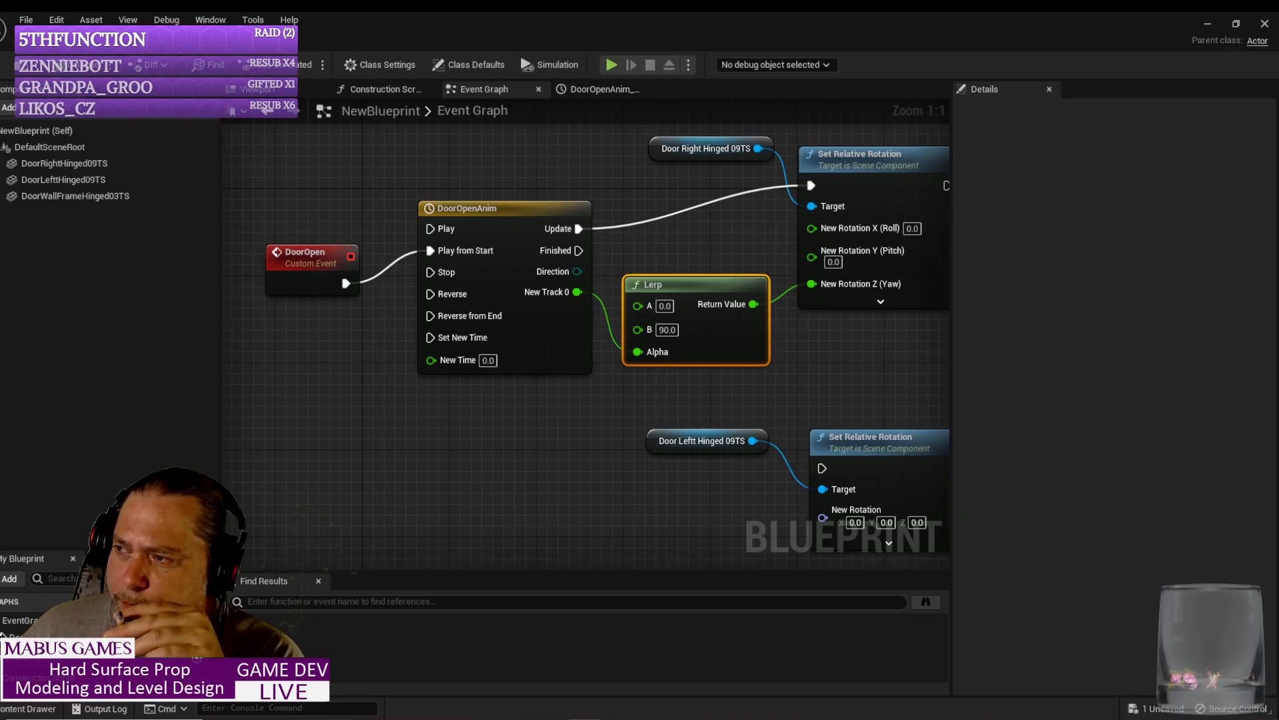
Step: Switch to the browser with the door tutorial video and go back to the "door open ue5" search results
left_click_drag(1278, 29, 471, 30)
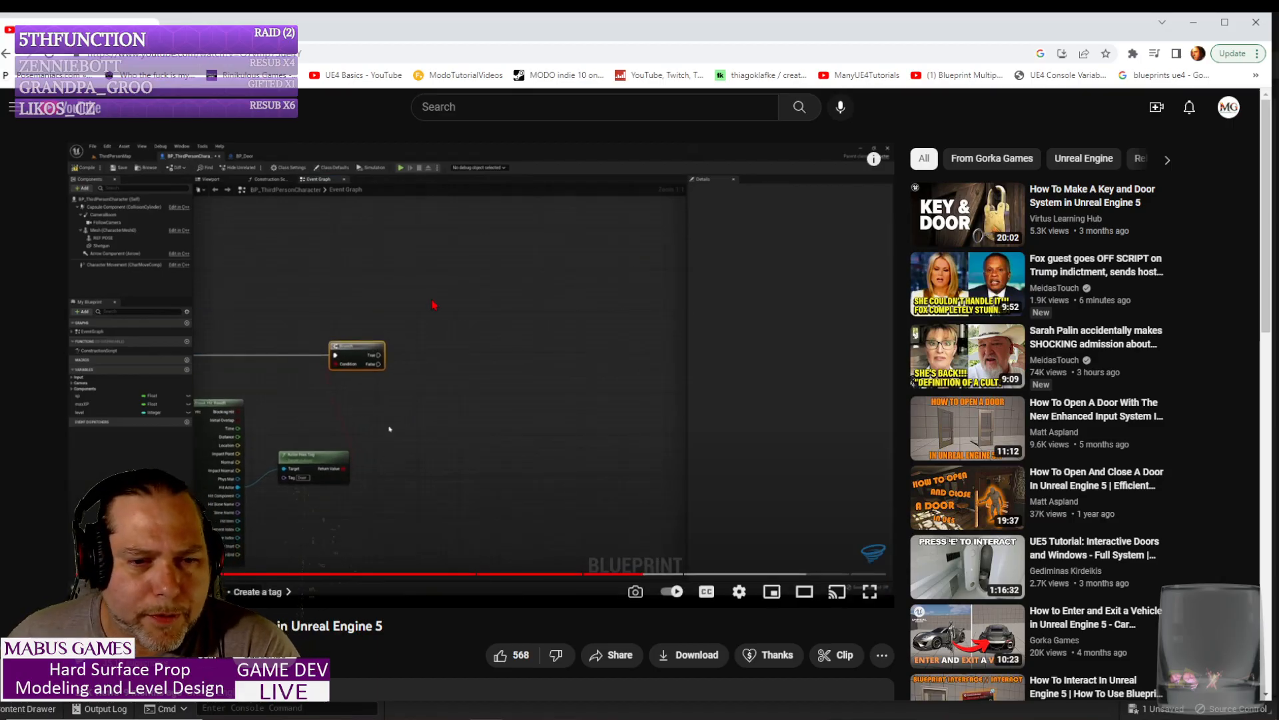
left_click(466, 306)
left_click_drag(290, 42, 310, 46)
key("alt+Tab")
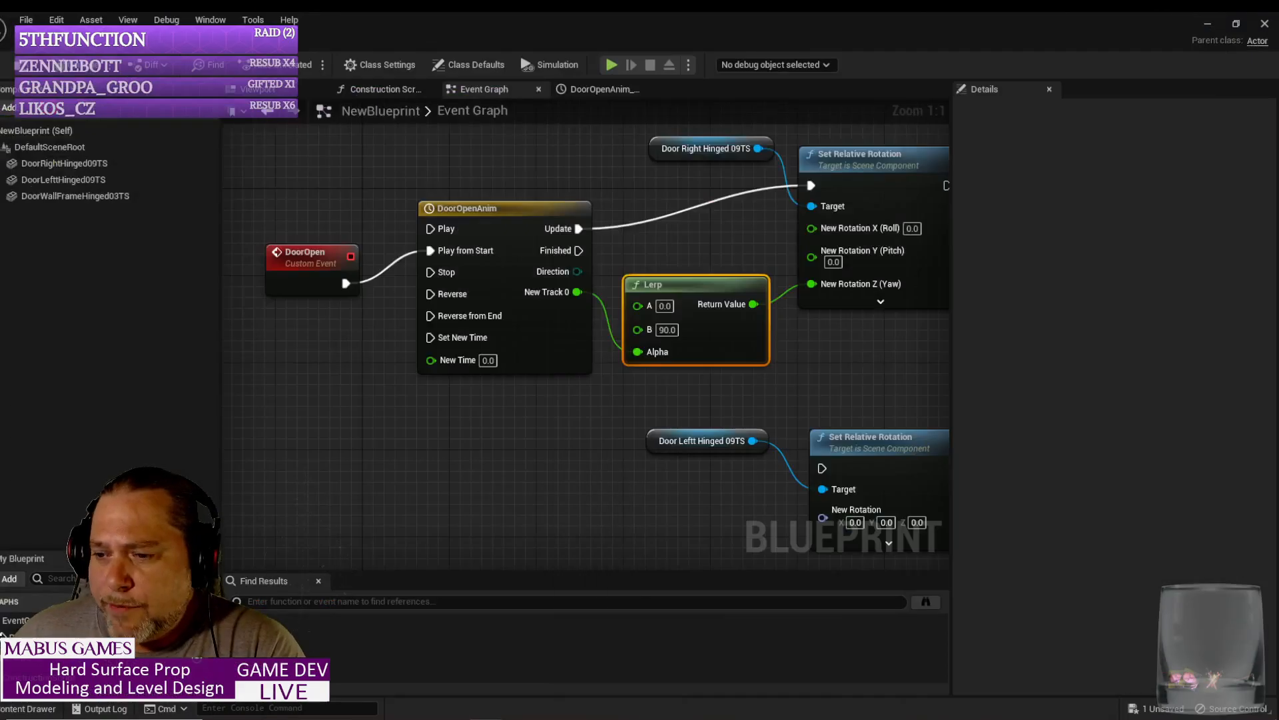
key("alt+Tab")
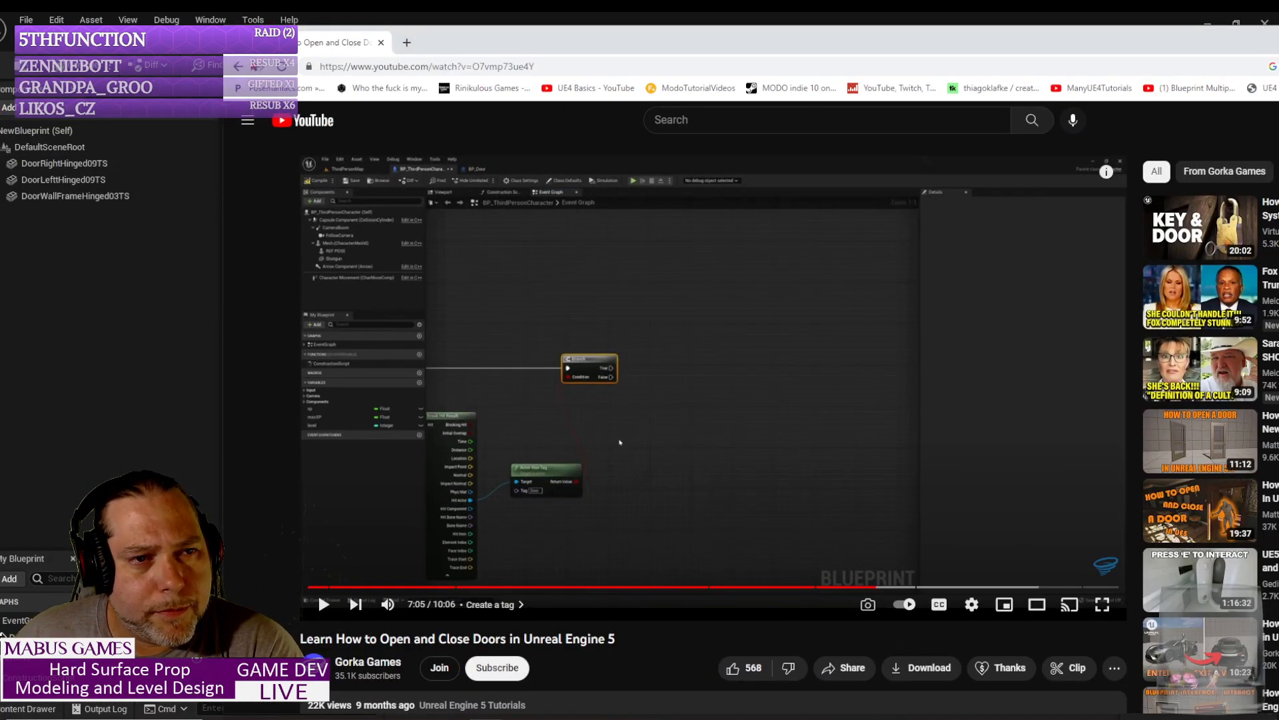
left_click(237, 68)
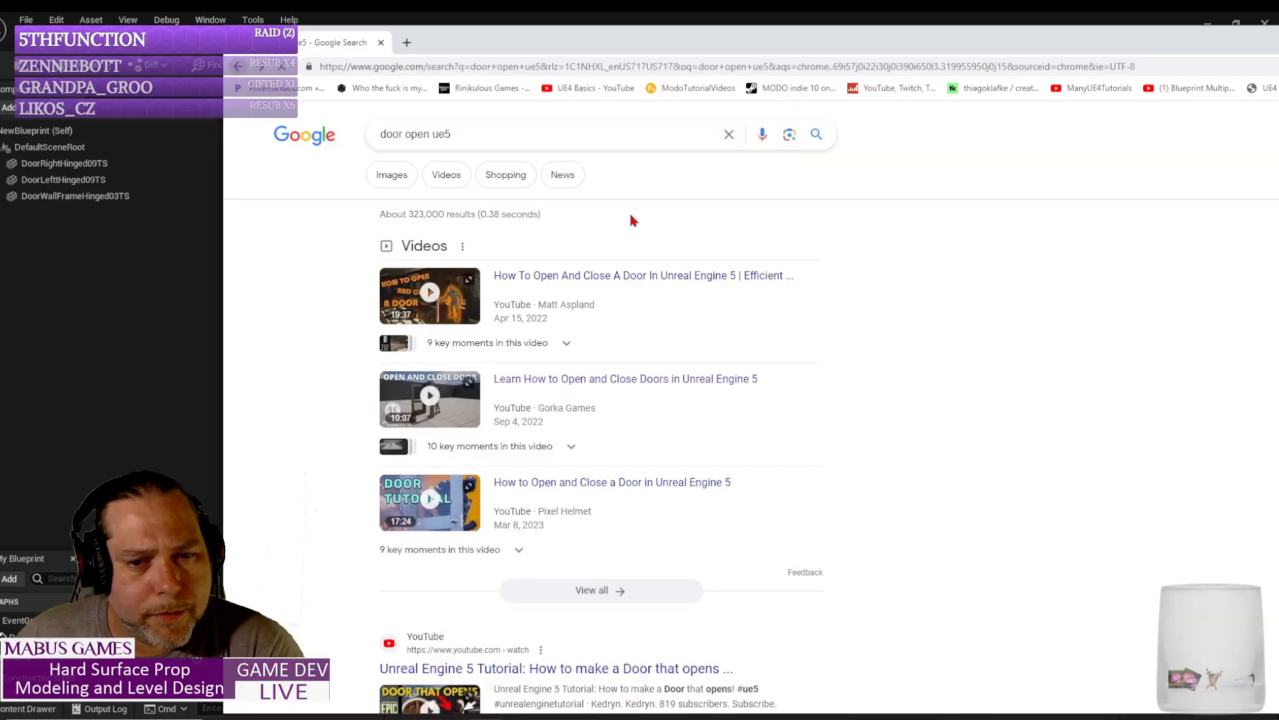
Step: Open the "Learn How to Open and Close Doors in Unreal Engine 5" video in a new tab and look through the remaining results
right_click(540, 382)
left_click(606, 393)
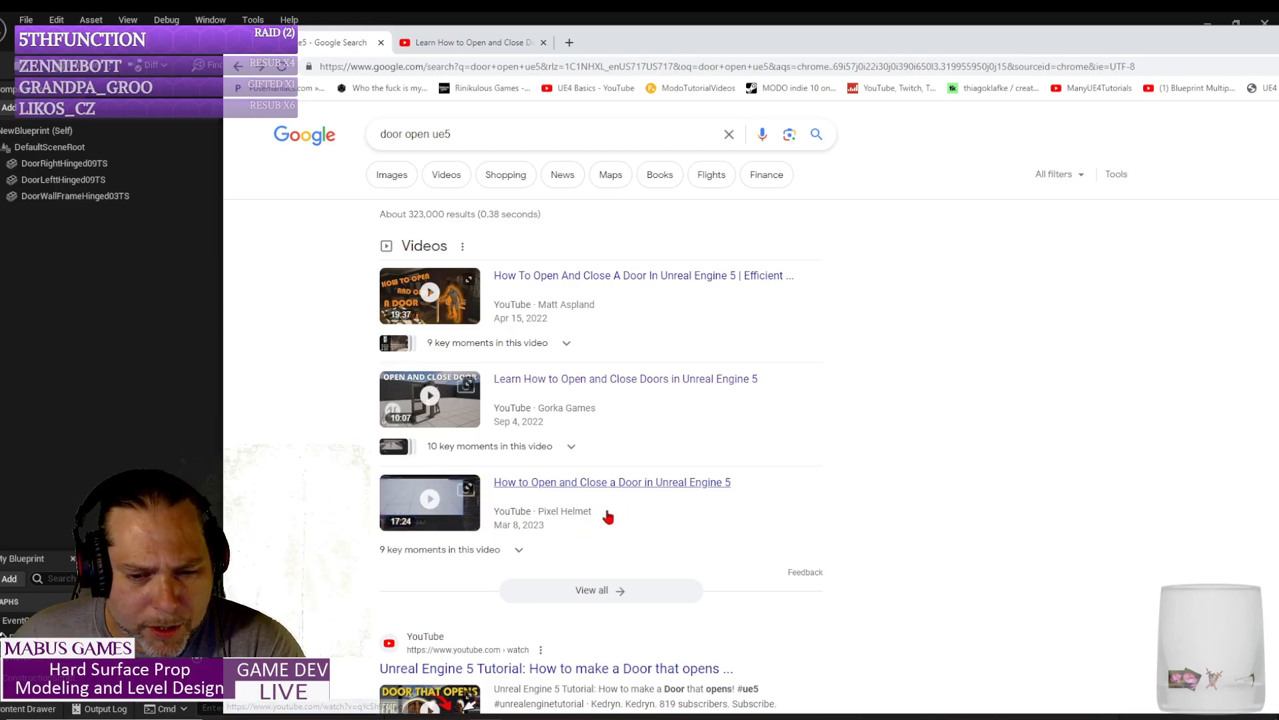
scroll(608, 517, "down", 5)
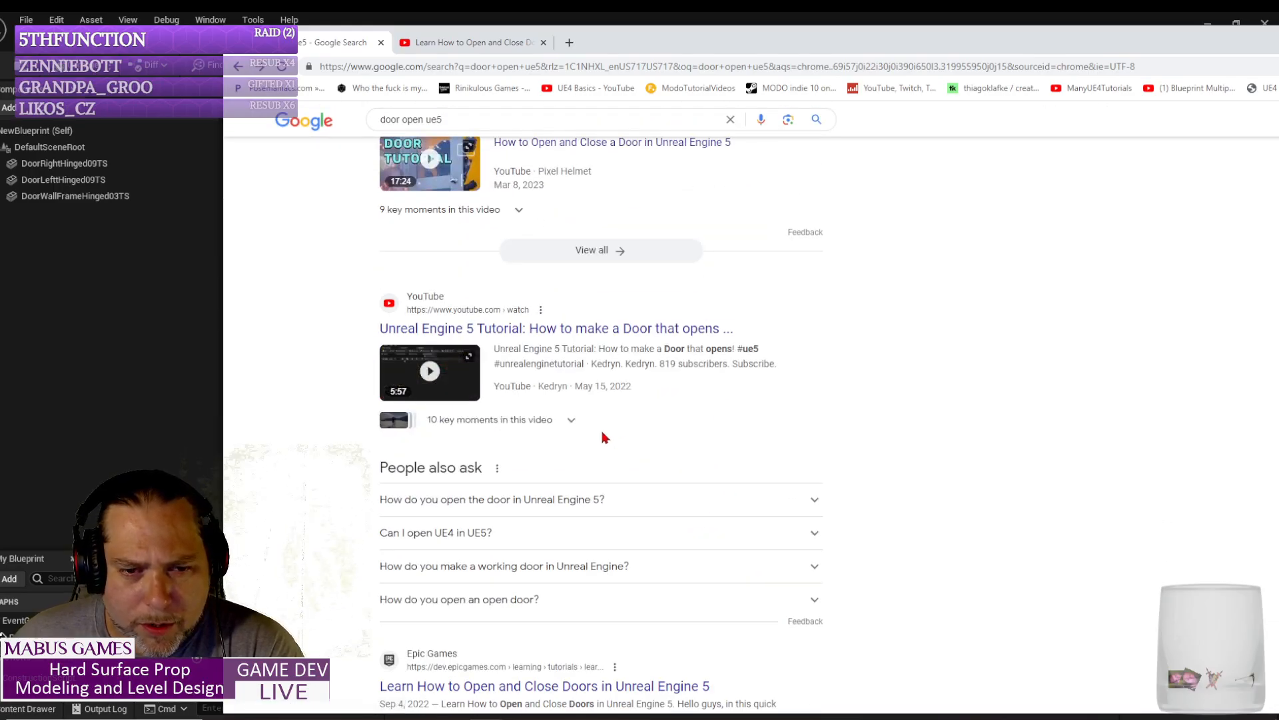
scroll(657, 422, "down", 3)
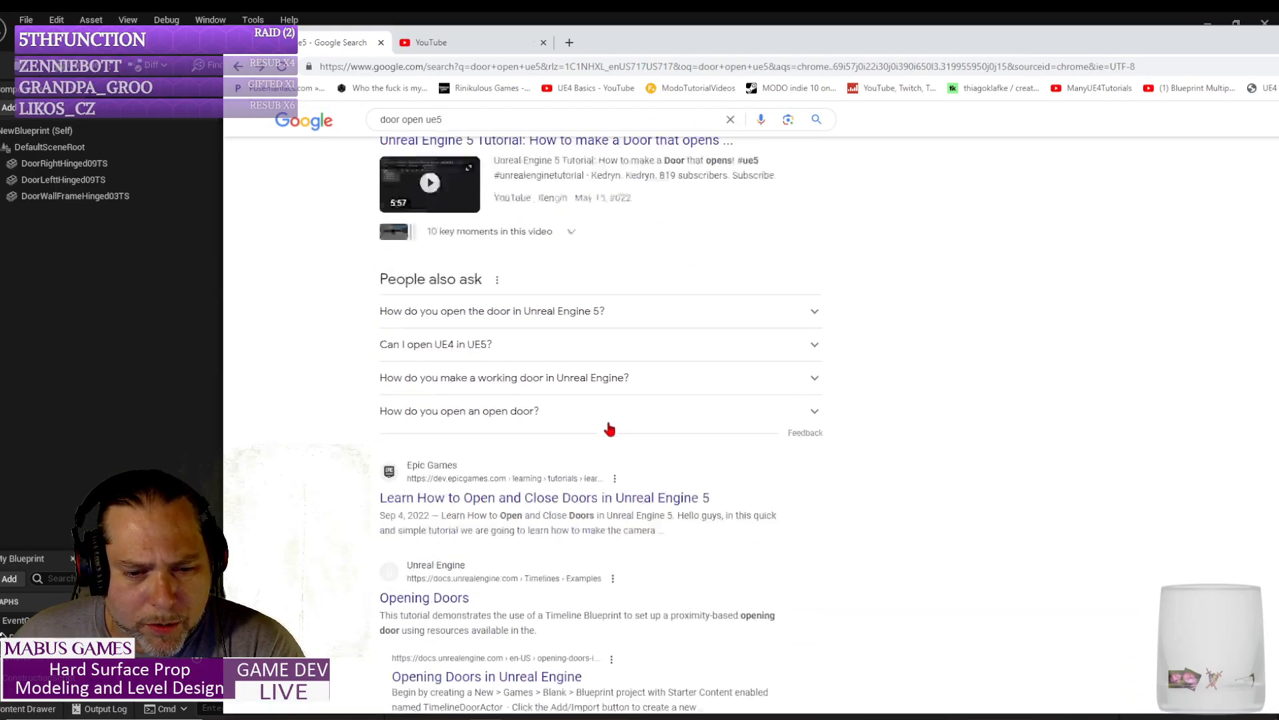
scroll(671, 457, "up", 3)
scroll(671, 457, "up", 5)
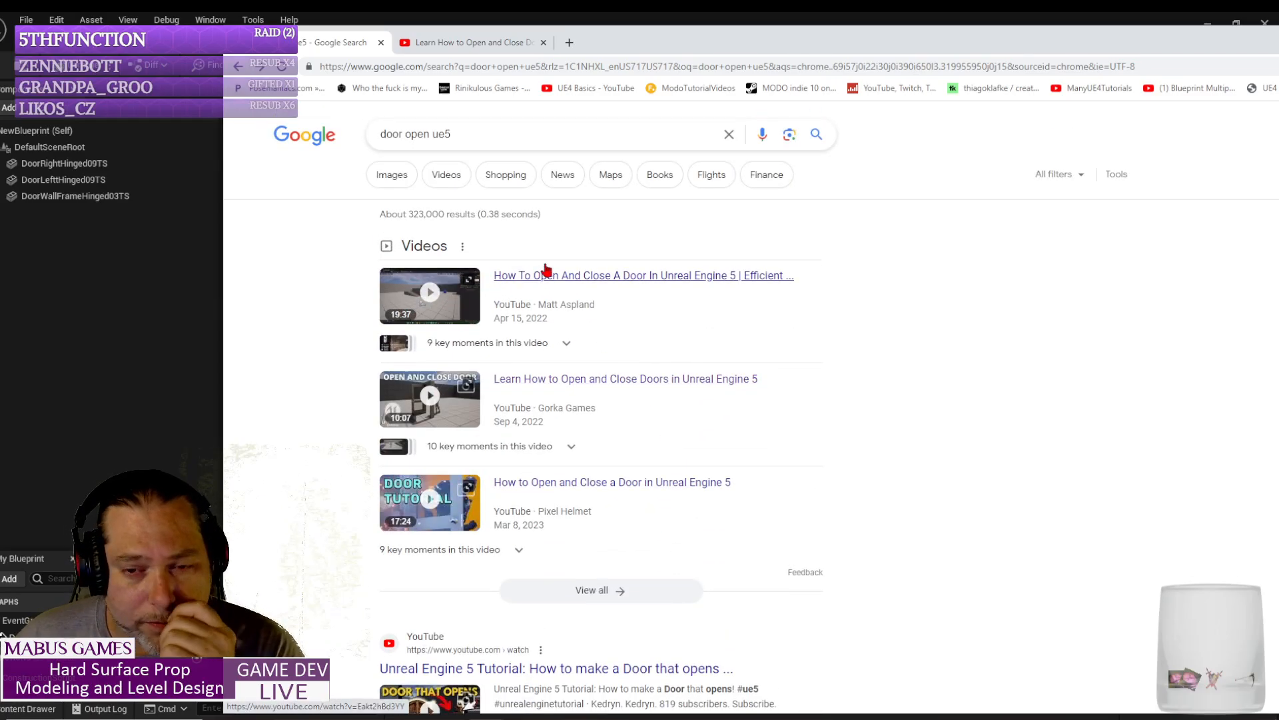
Step: Extend the Google search to "door open ue5 using volume"
left_click(485, 134)
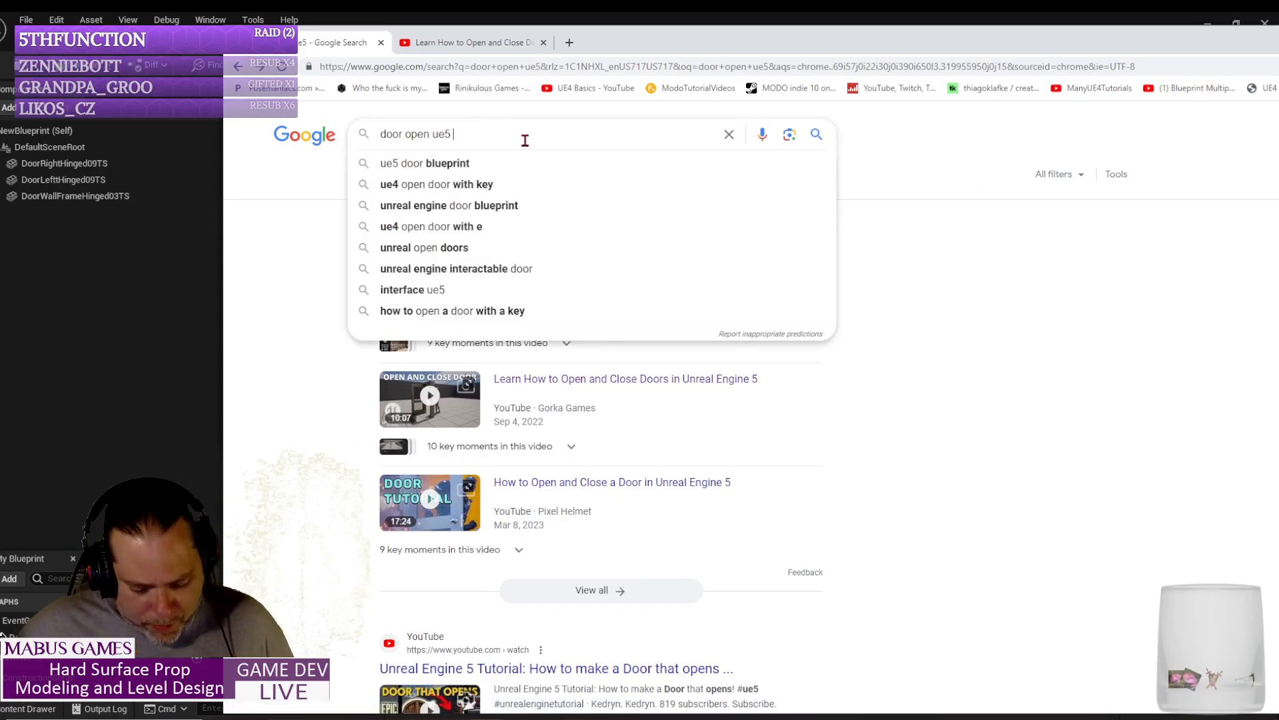
type("using vo")
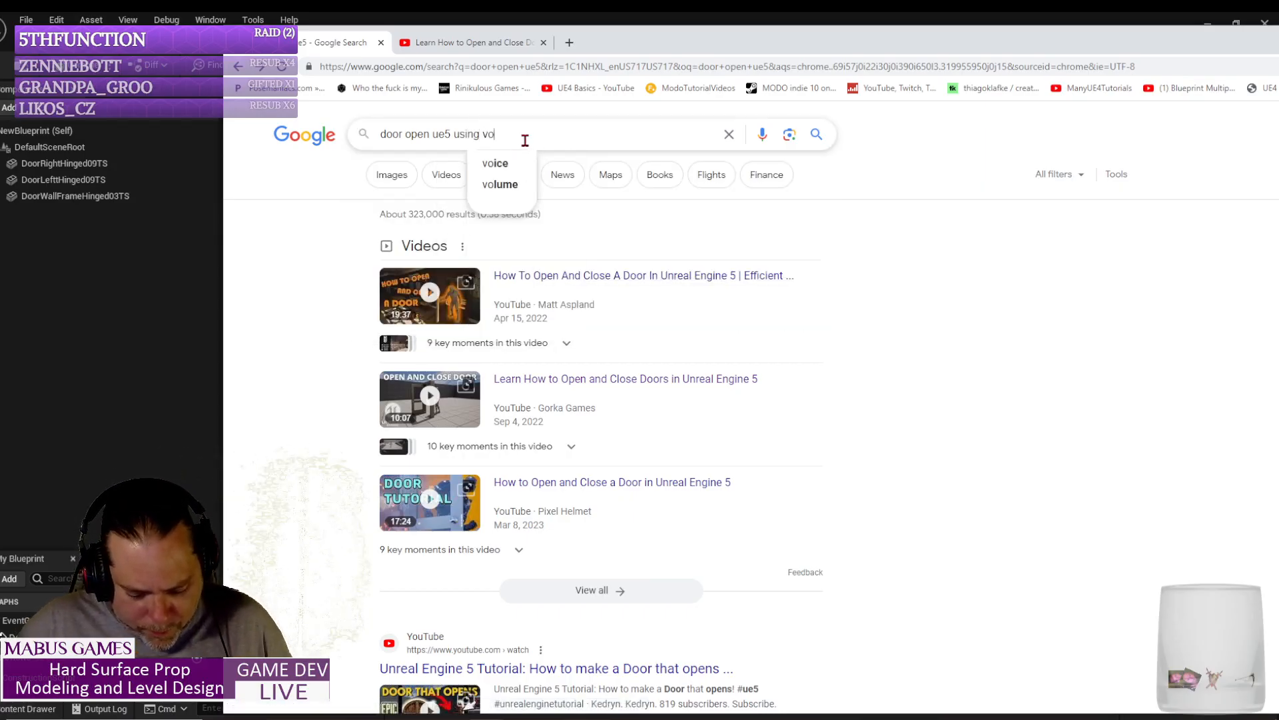
type("lume")
key("Return")
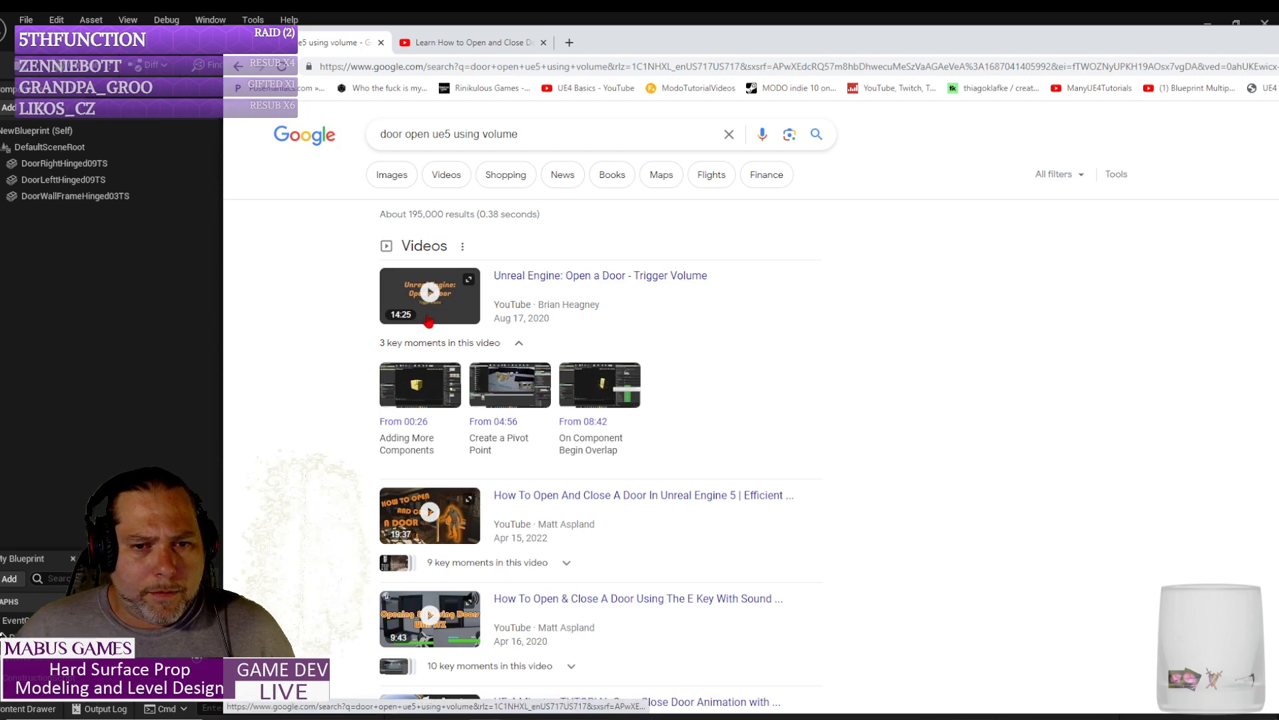
Step: View the start of the "Unreal Engine: Open a Door - Trigger Volume" video in a new tab, skip ahead, and close it
right_click(559, 285)
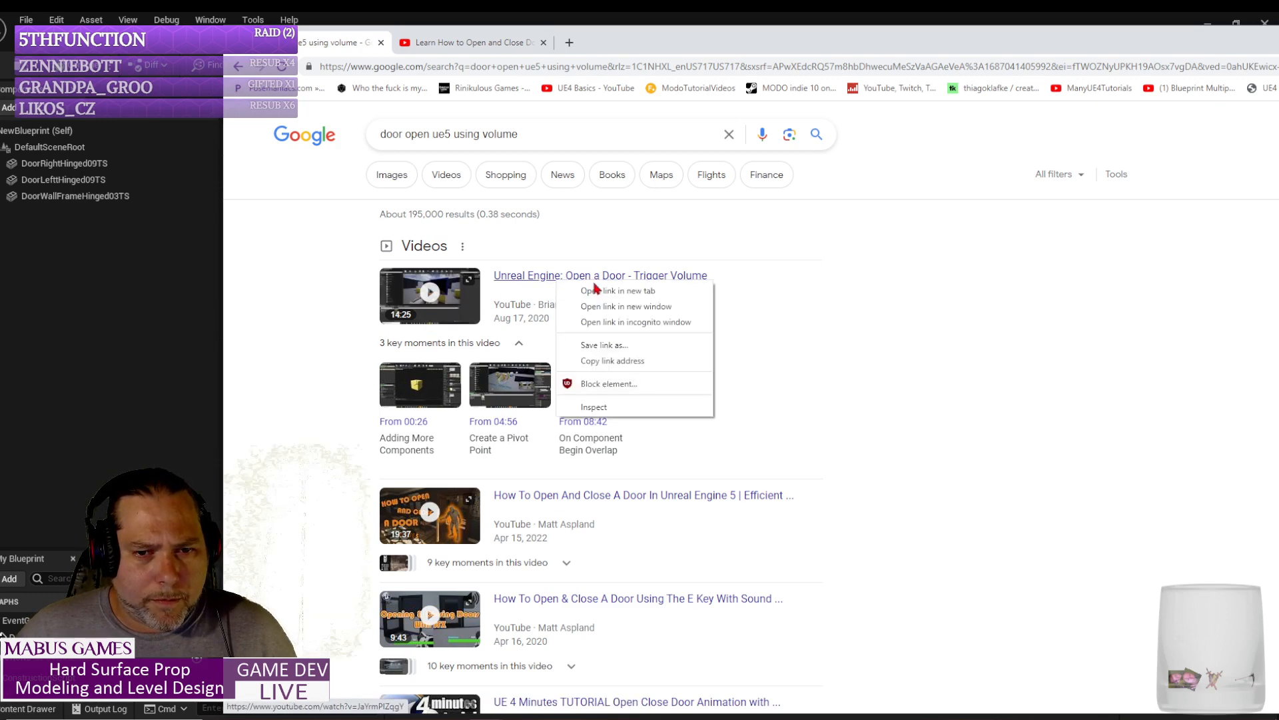
left_click(606, 290)
left_click(632, 44)
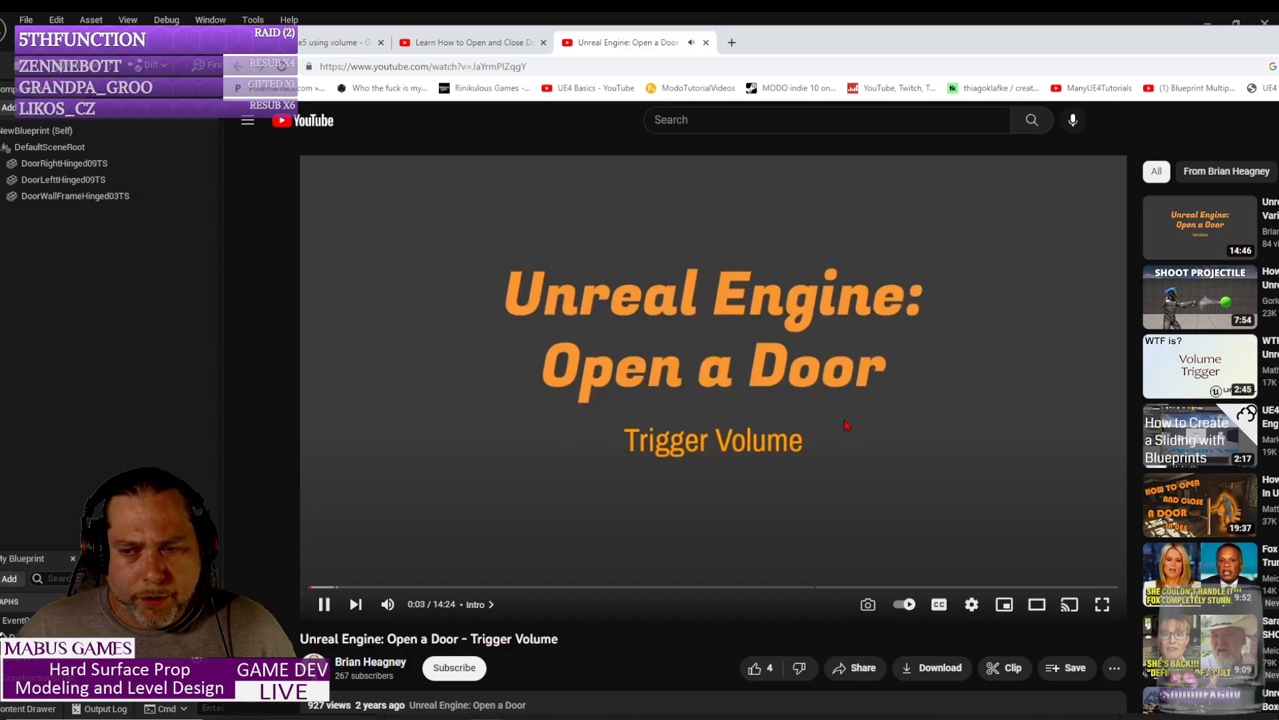
left_click_drag(346, 588, 342, 587)
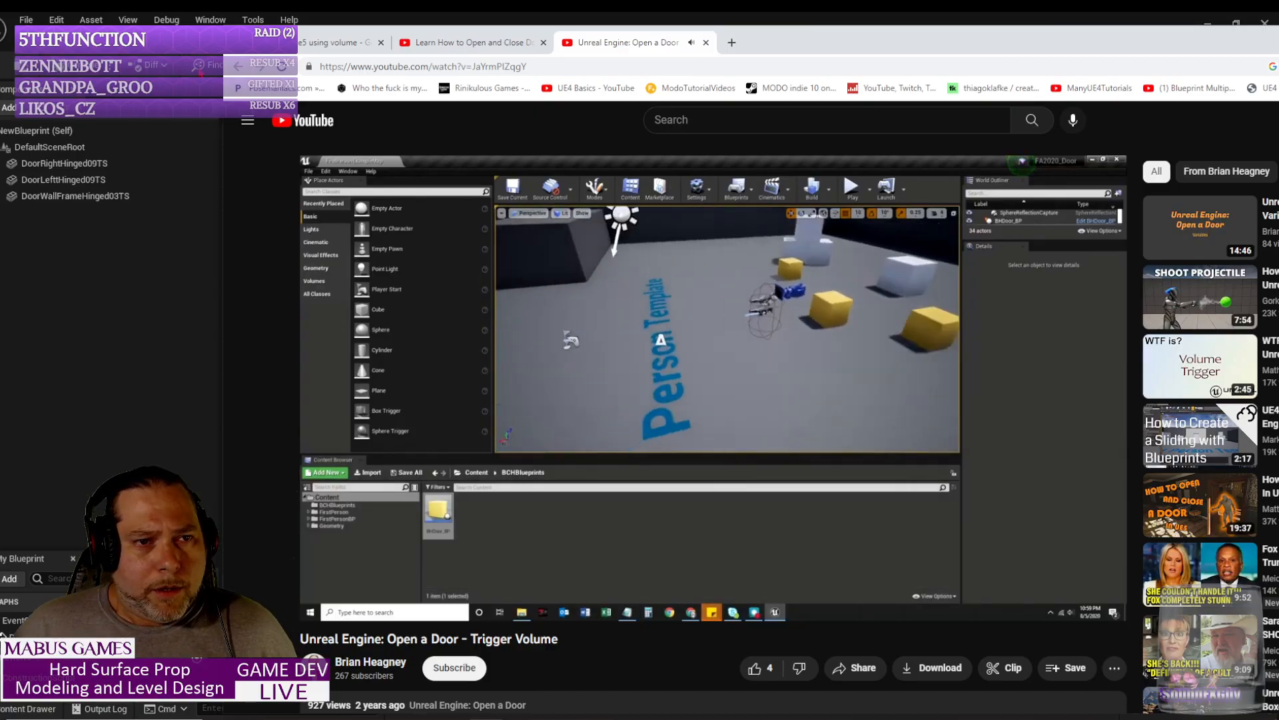
left_click(706, 43)
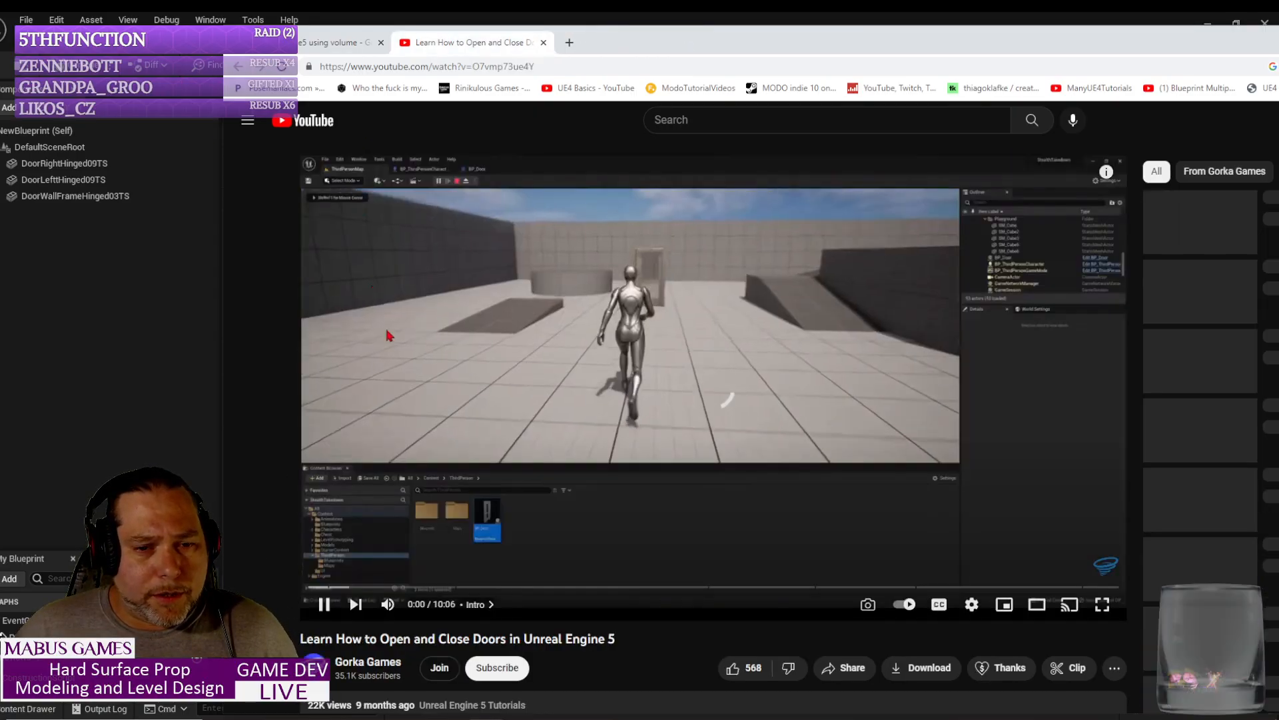
Step: Preview the "How To Open And Close A Door In Unreal Engine 5" video in its own tab, close it, and return to the search results
key("space")
left_click(333, 42)
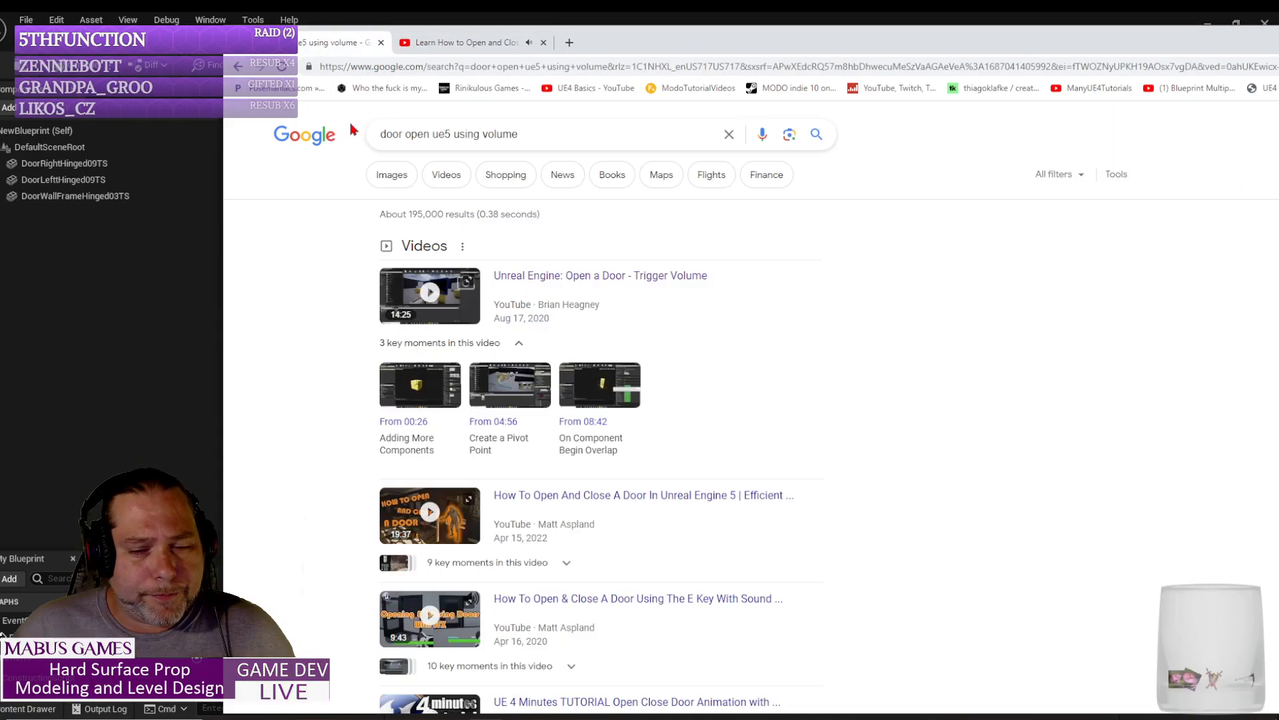
right_click(580, 497)
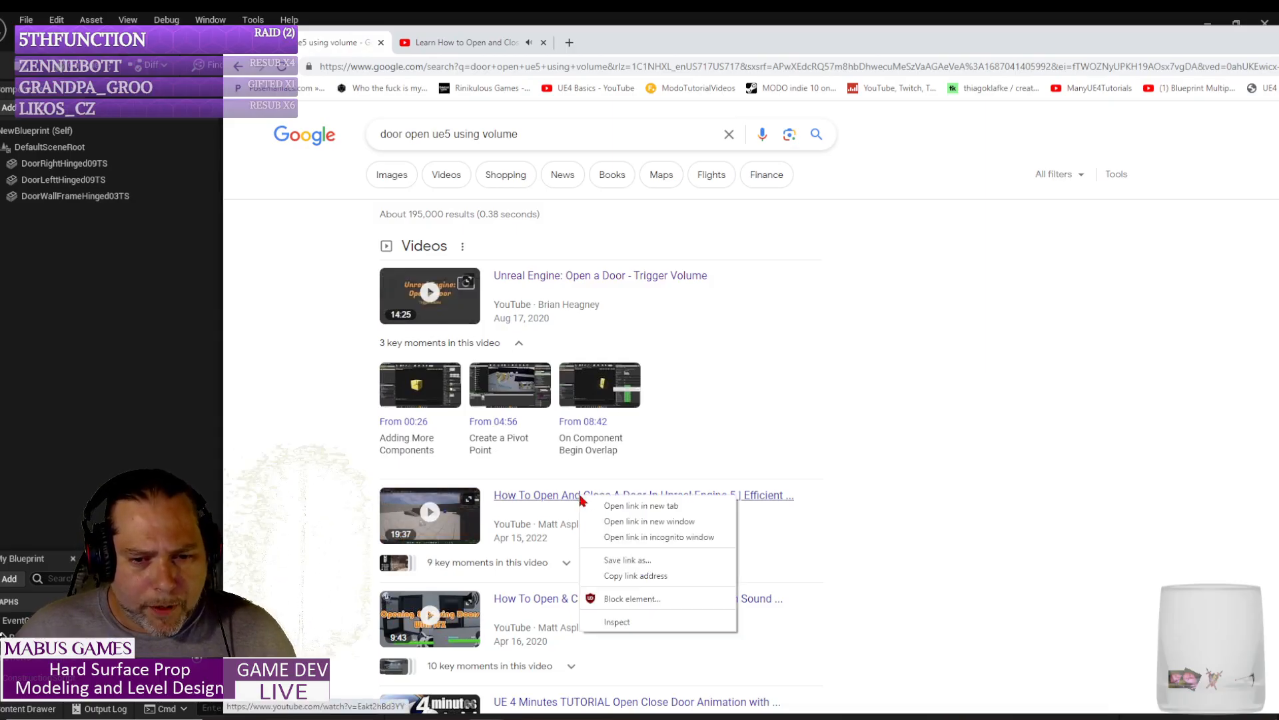
left_click(648, 521)
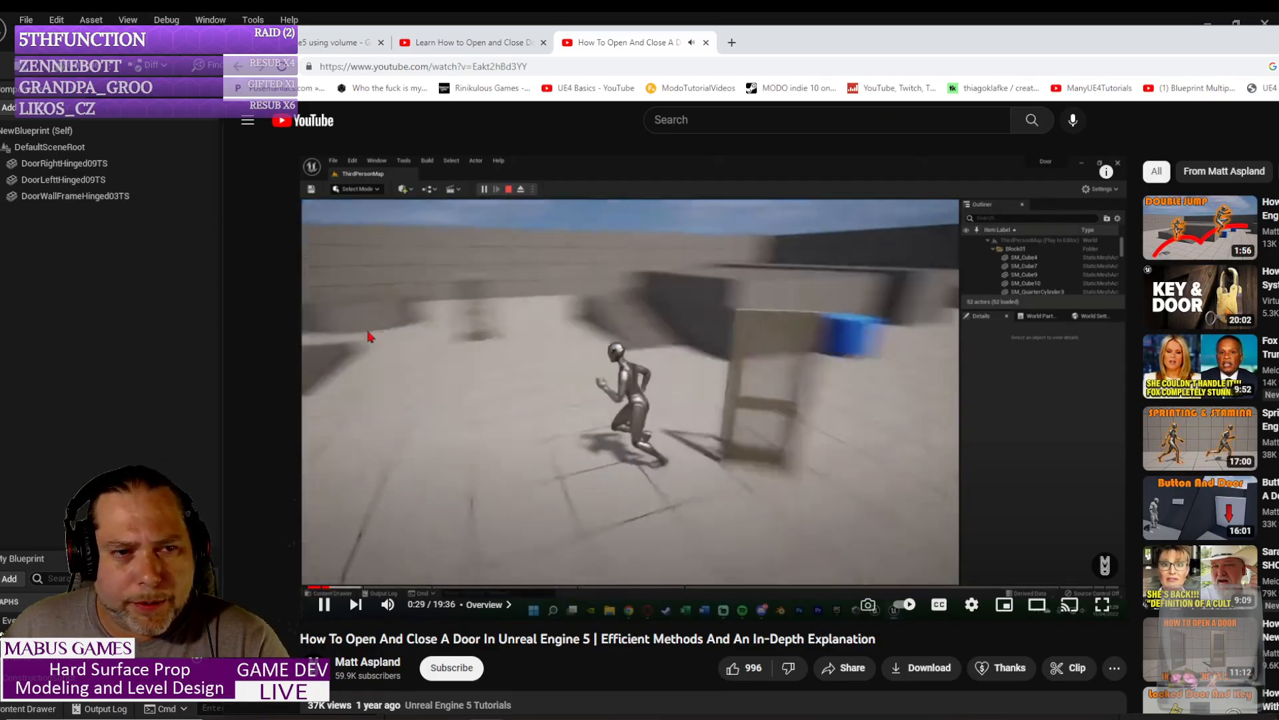
left_click(709, 42)
left_click(337, 42)
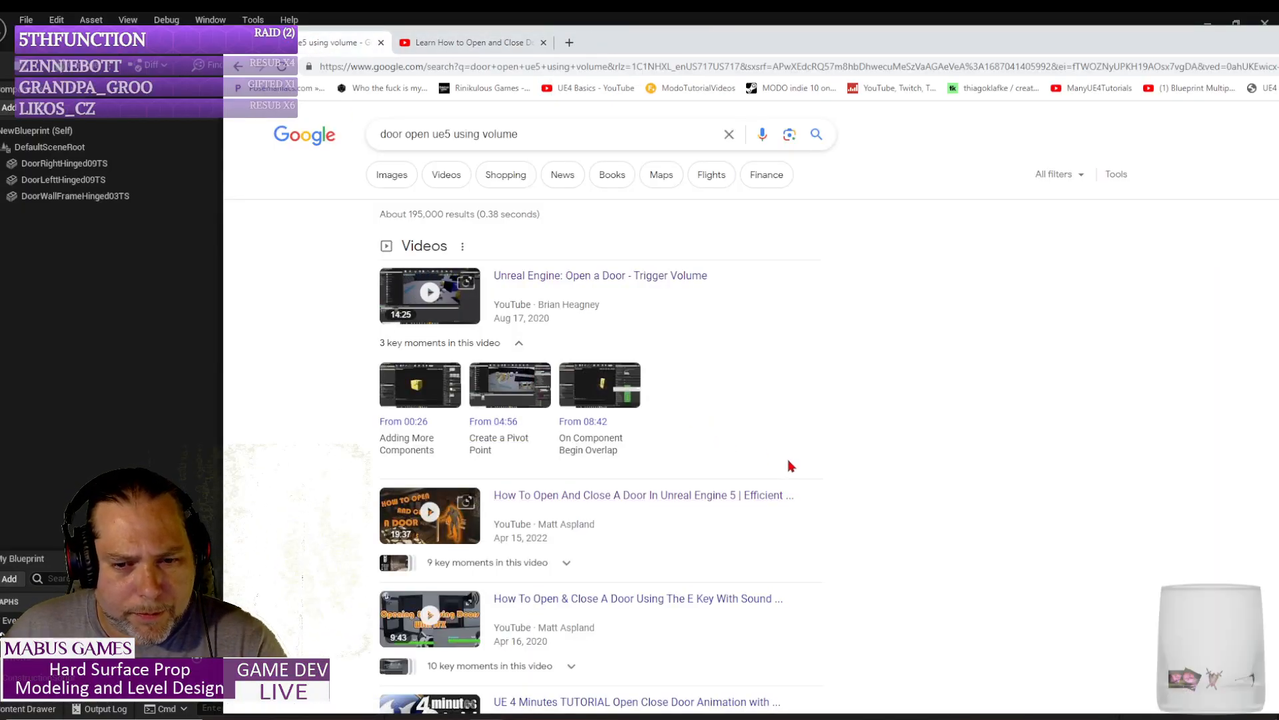
Step: Look through the remaining "door open ue5 using volume" results, and move the browser window off the Blueprint editor
scroll(880, 499, "down", 2)
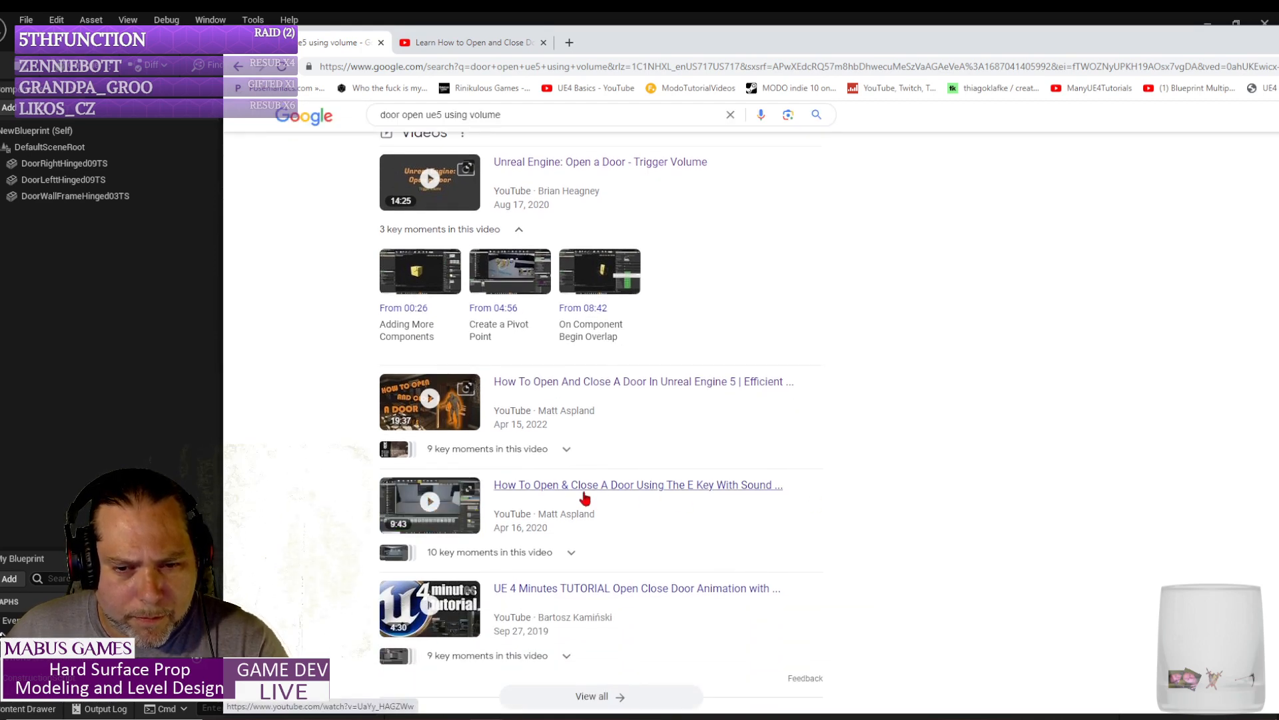
scroll(585, 498, "down", 2)
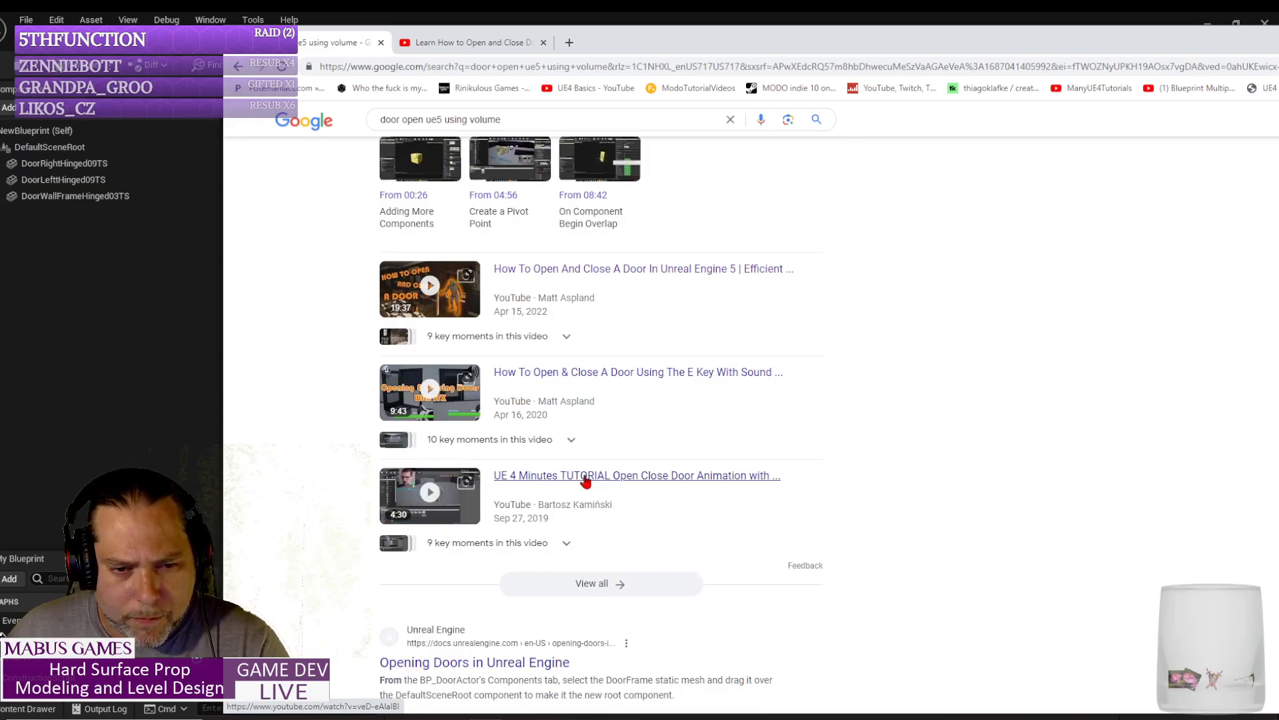
scroll(587, 483, "down", 3)
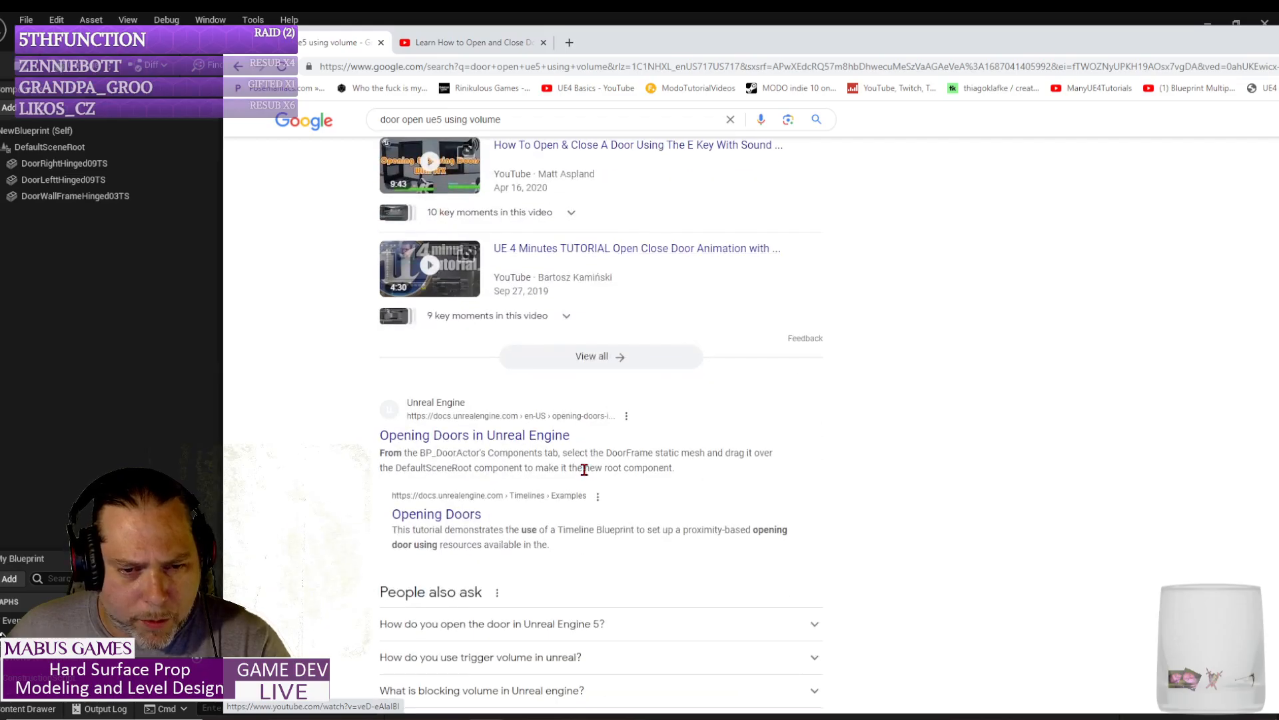
scroll(593, 469, "down", 3)
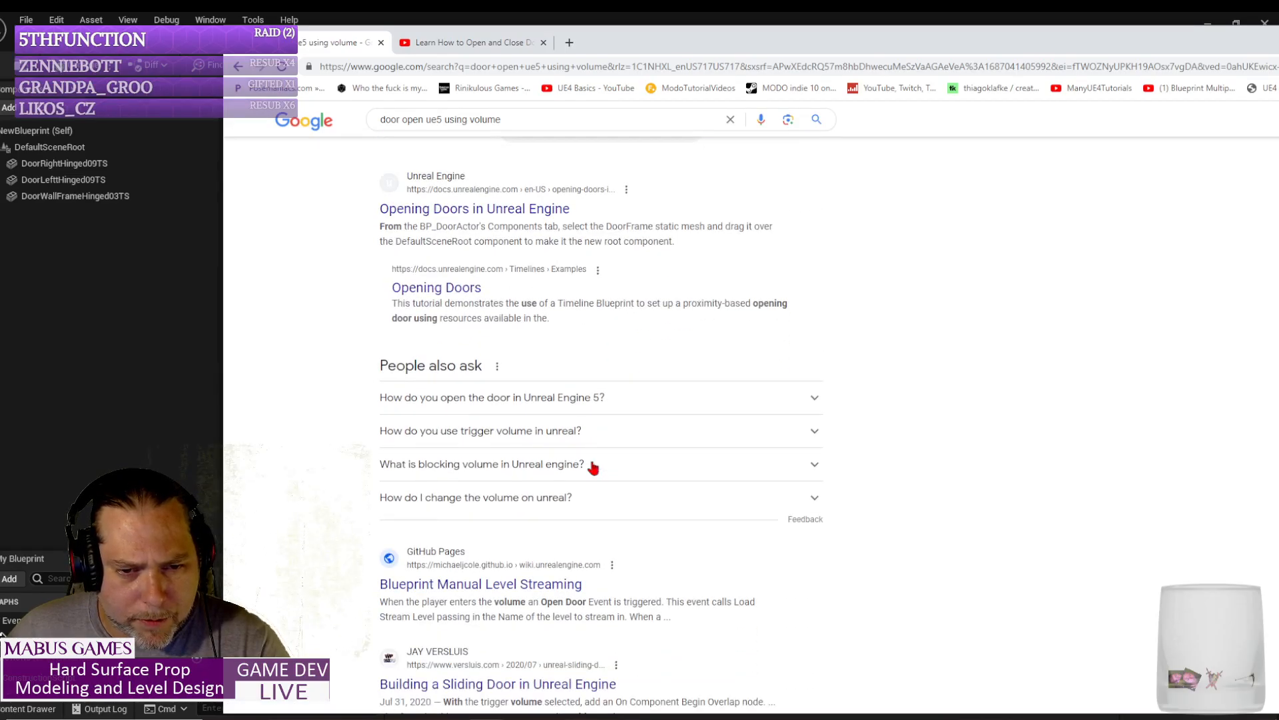
scroll(593, 469, "down", 2)
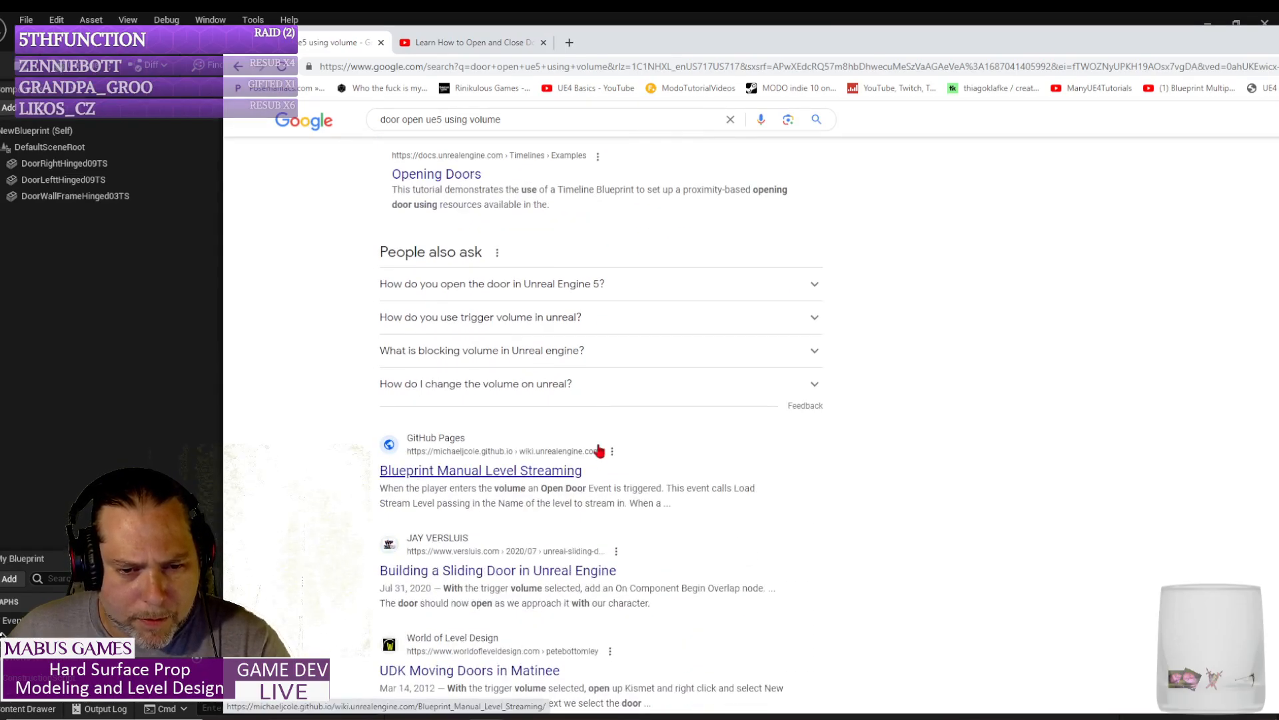
left_click_drag(786, 40, 501, 24)
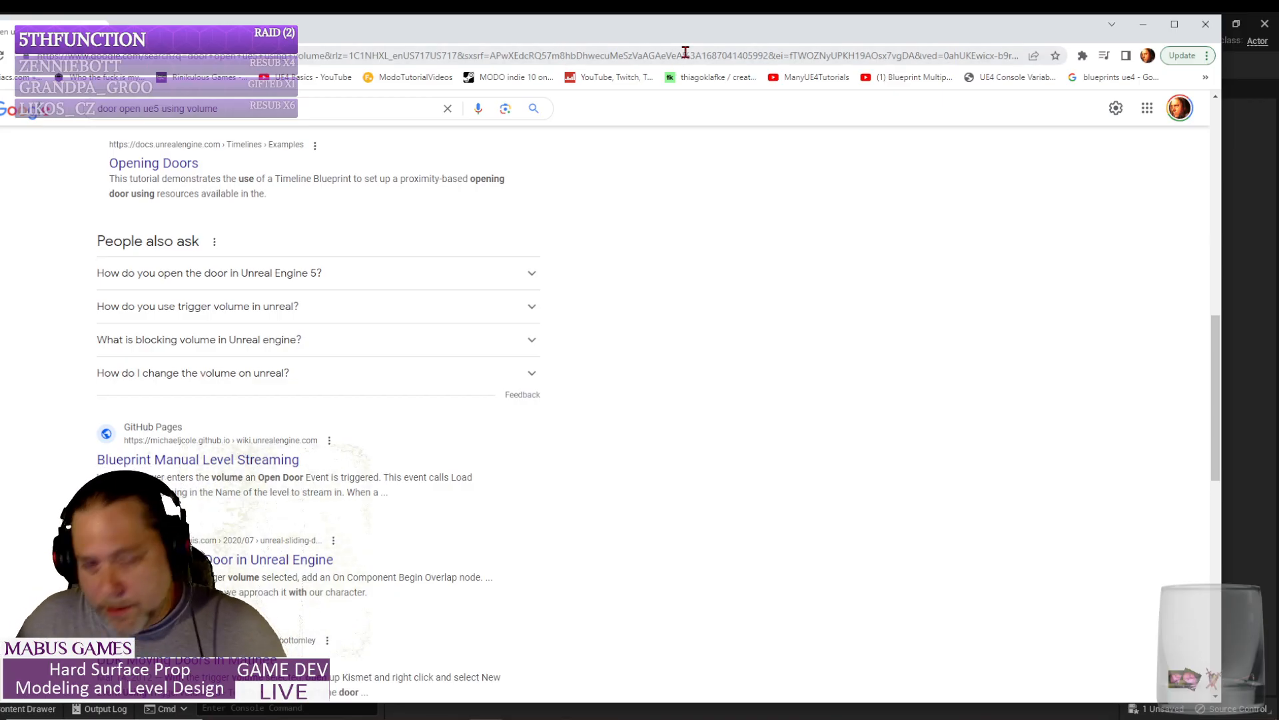
left_click_drag(376, 18, 1278, 140)
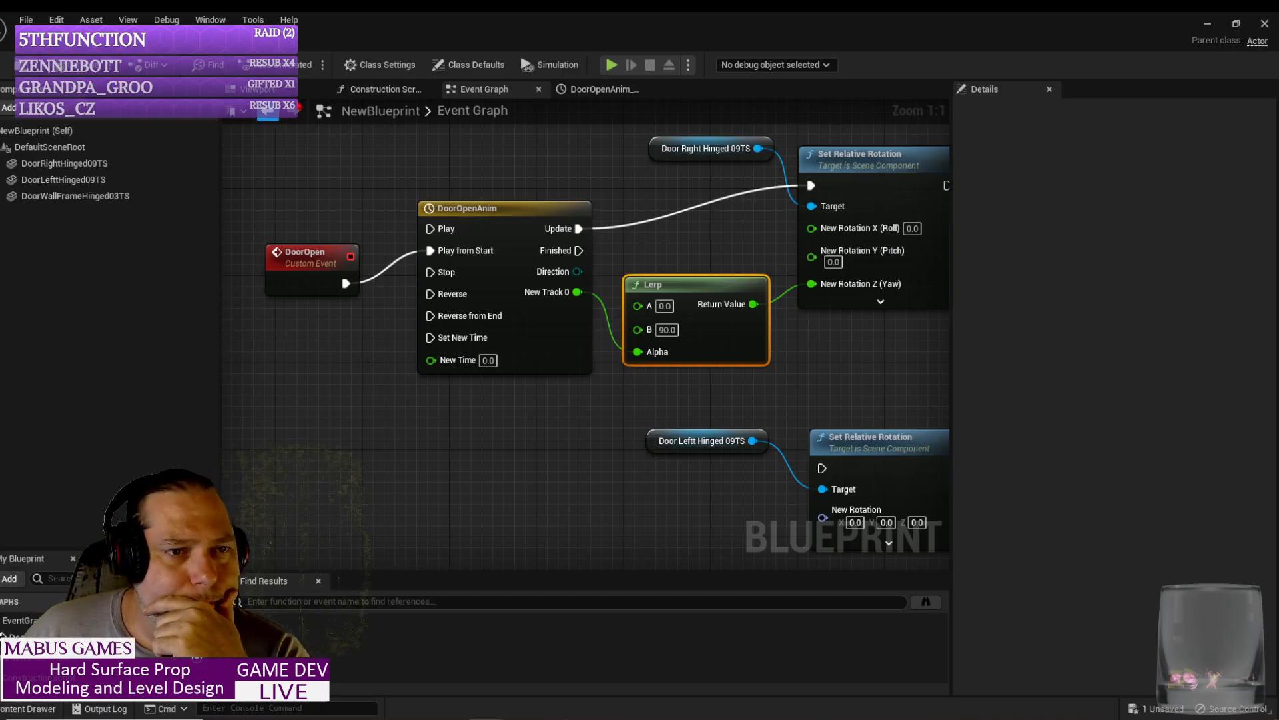
Step: Add an Add Box Collision node to the Event Graph and place it just below the DoorOpenAnim timeline
right_click(361, 490)
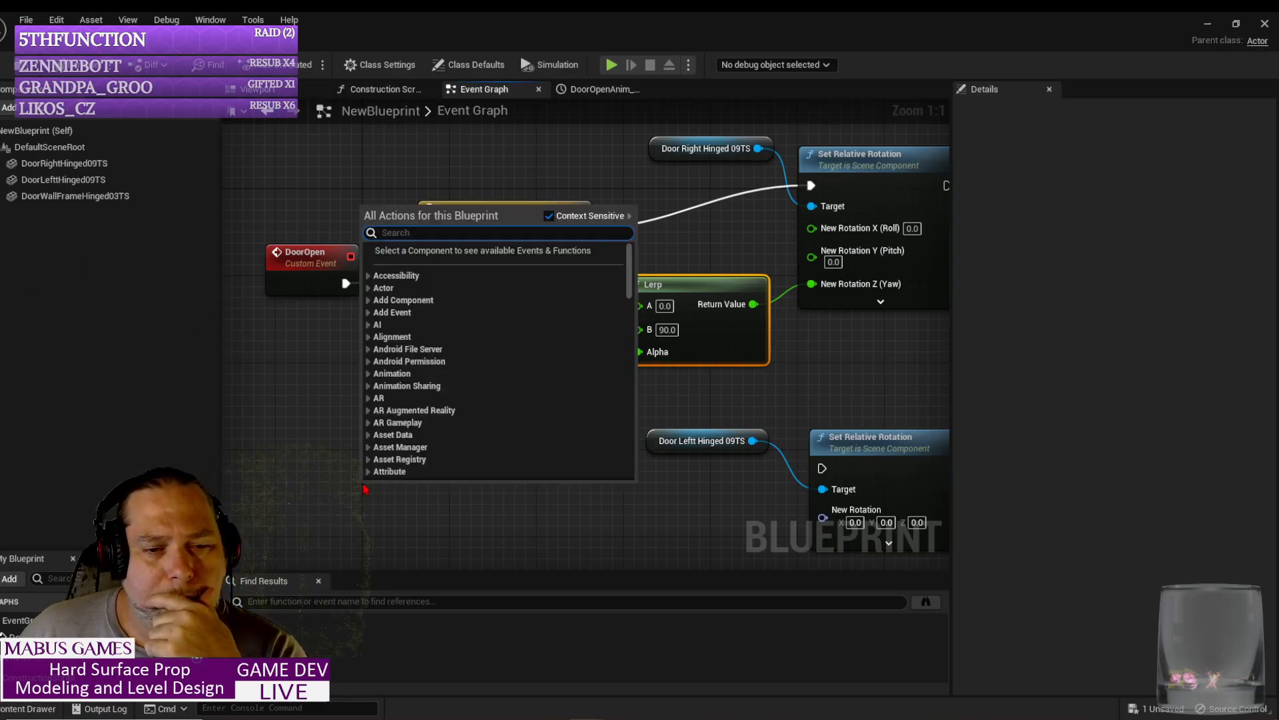
type("box")
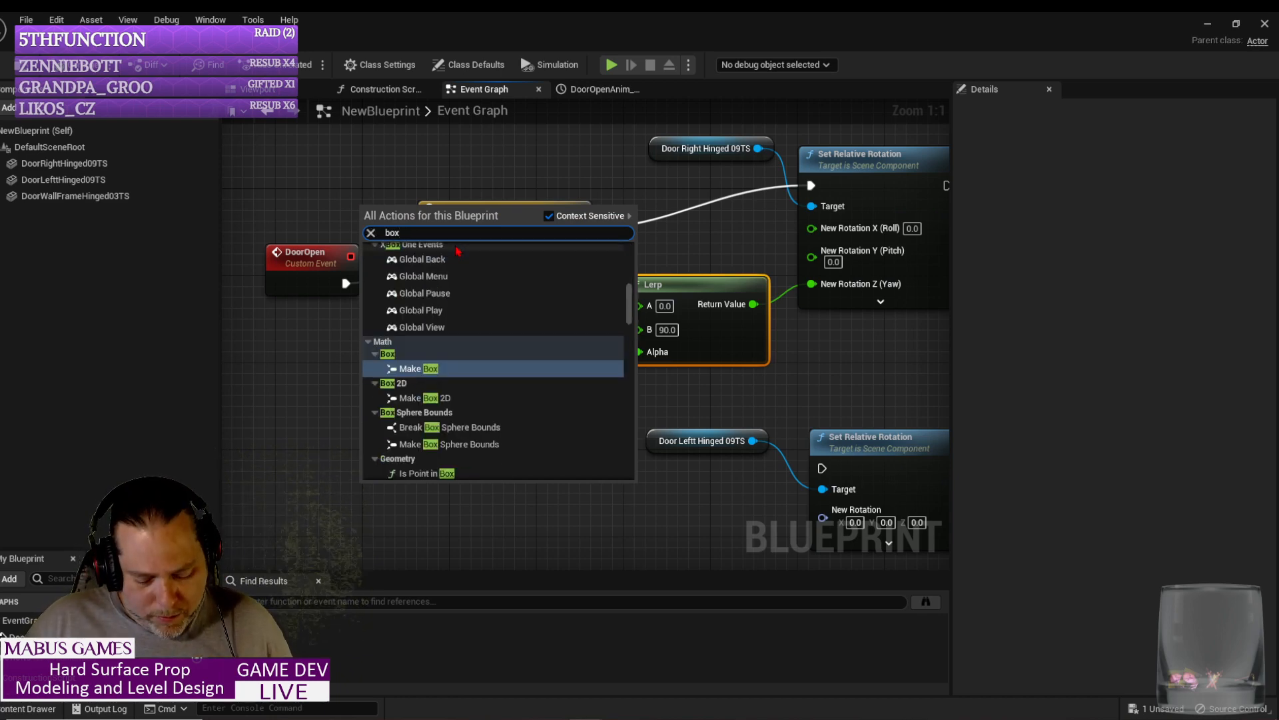
type(" collision")
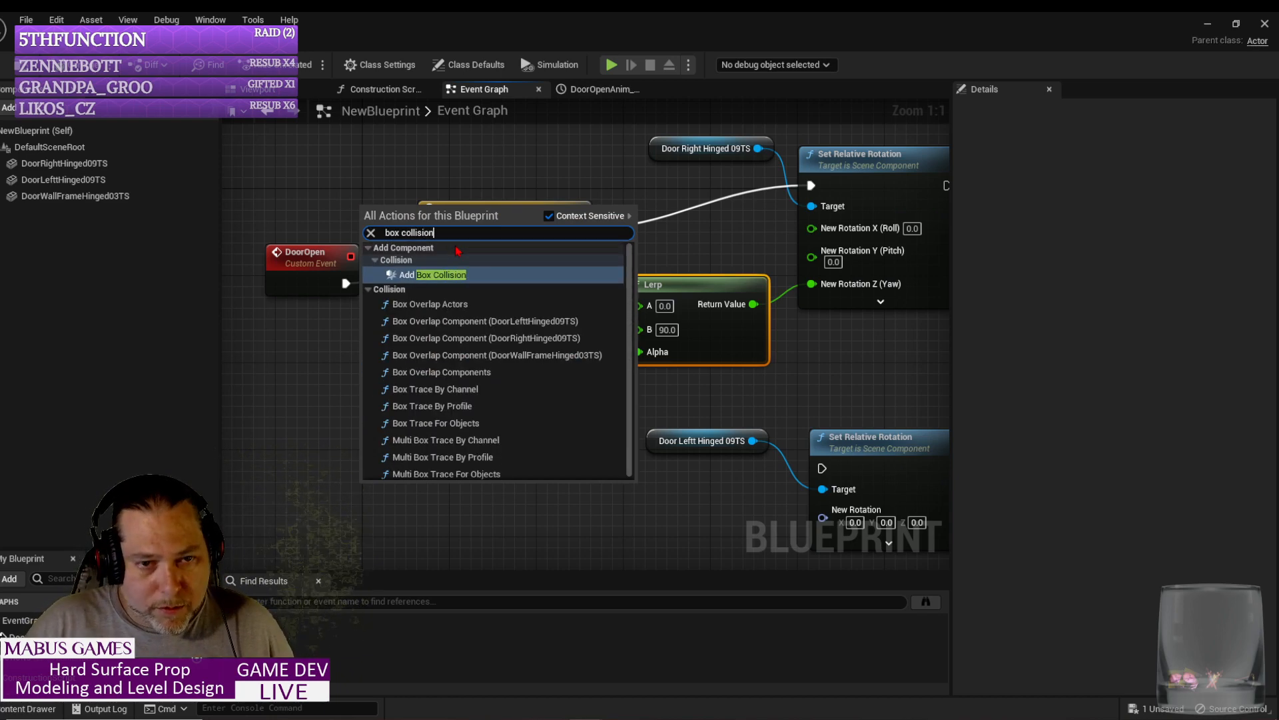
left_click(466, 275)
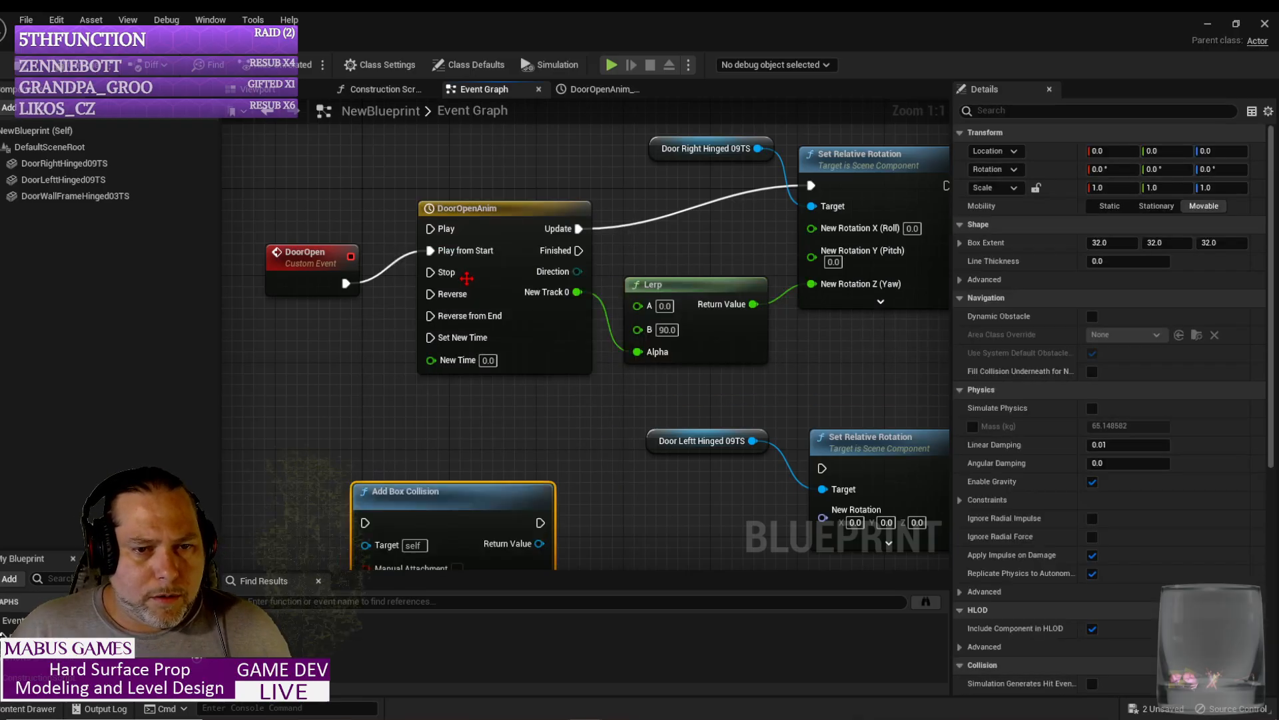
scroll(484, 446, "down", 2)
right_click_drag(479, 459, 474, 410)
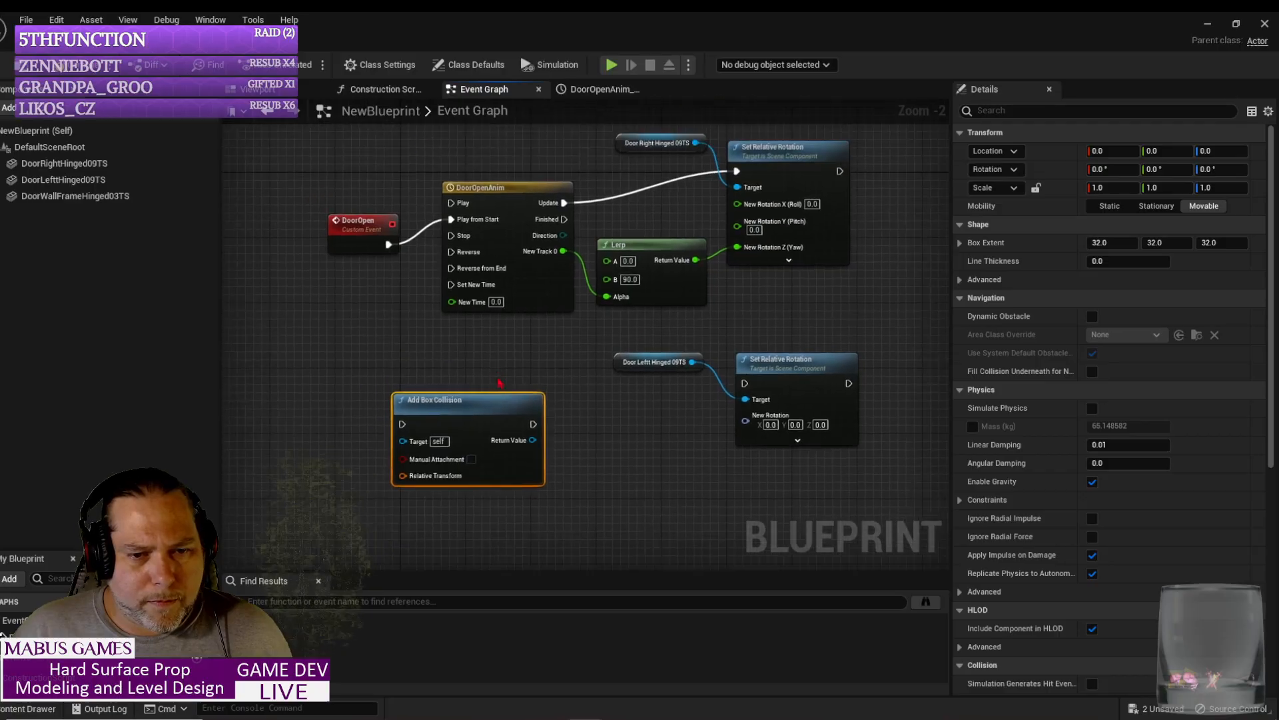
left_click_drag(473, 410, 506, 355)
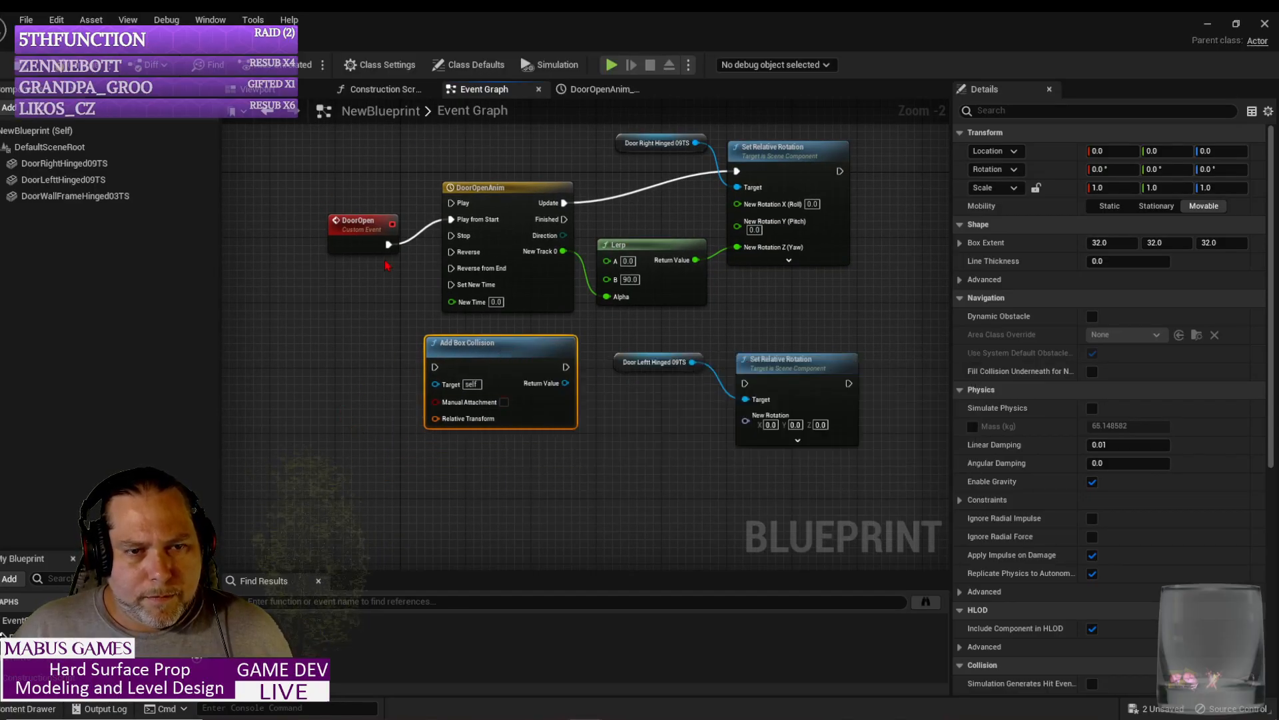
Step: Insert the Add Box Collision node between the DoorOpen event and DoorOpenAnim, wiring its execution output to Play from Start
left_click_drag(363, 223, 251, 193)
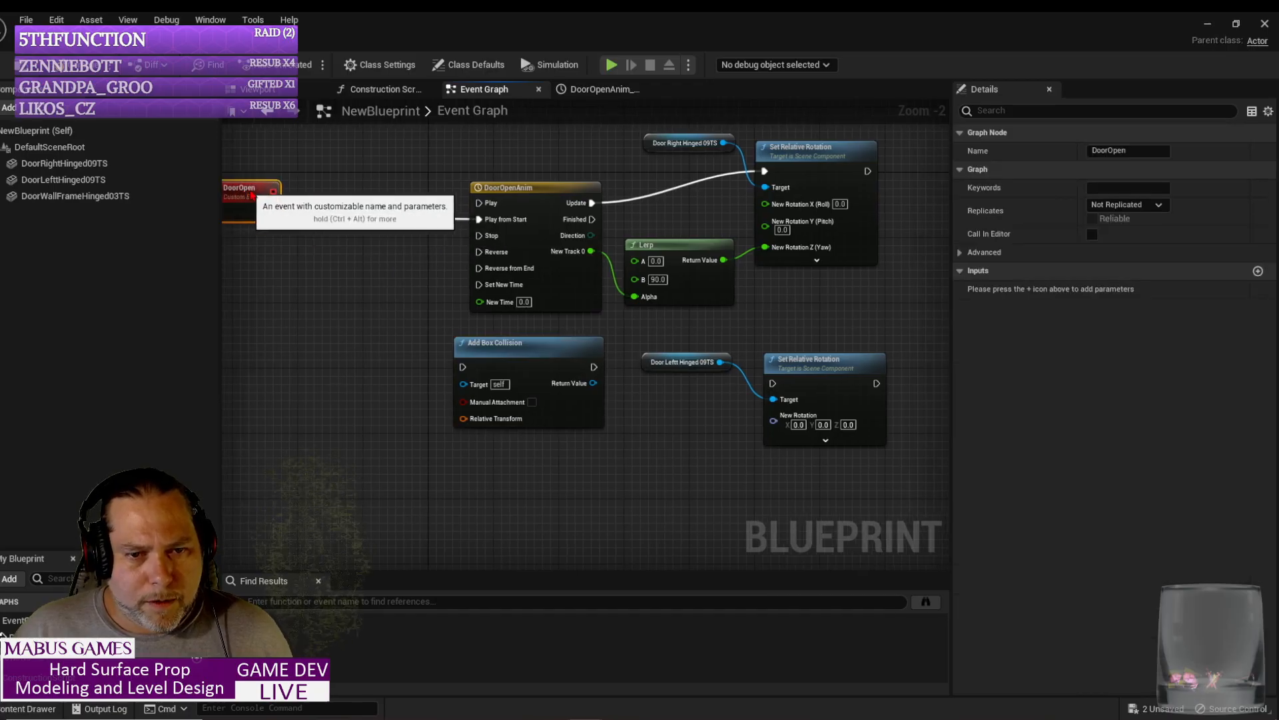
right_click_drag(319, 296, 481, 378)
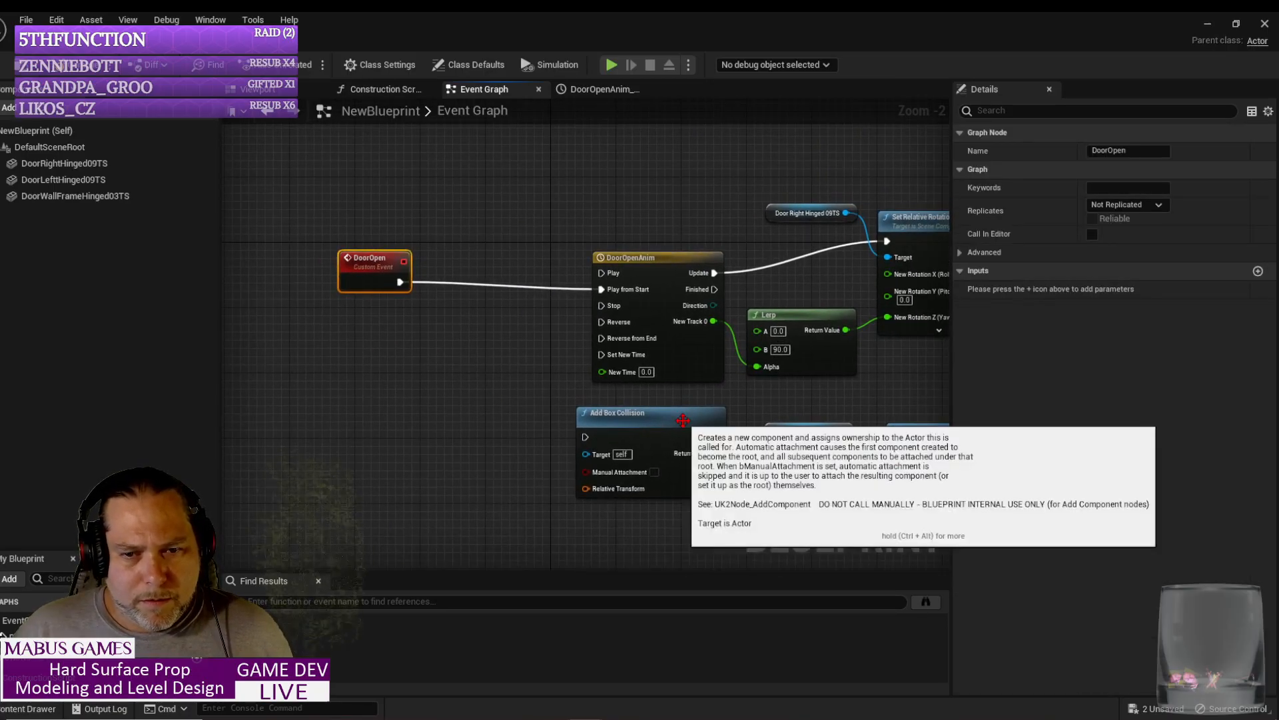
left_click_drag(685, 424, 530, 277)
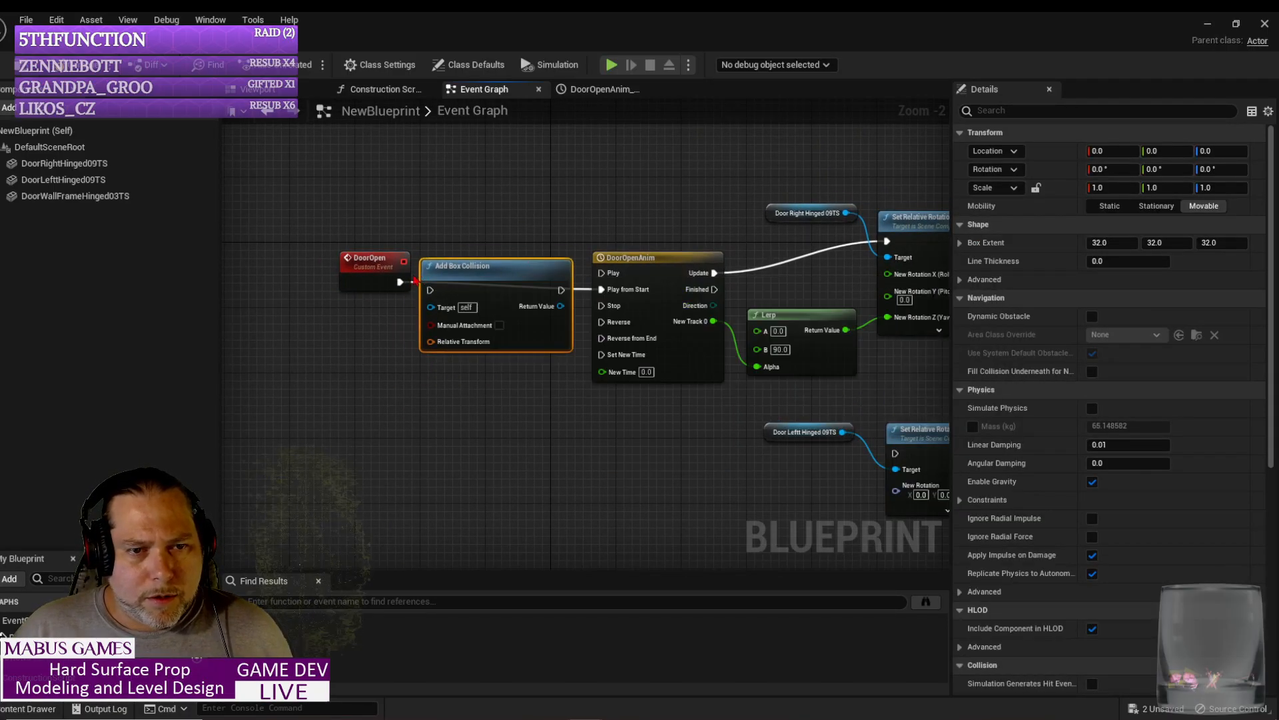
left_click_drag(399, 282, 429, 290)
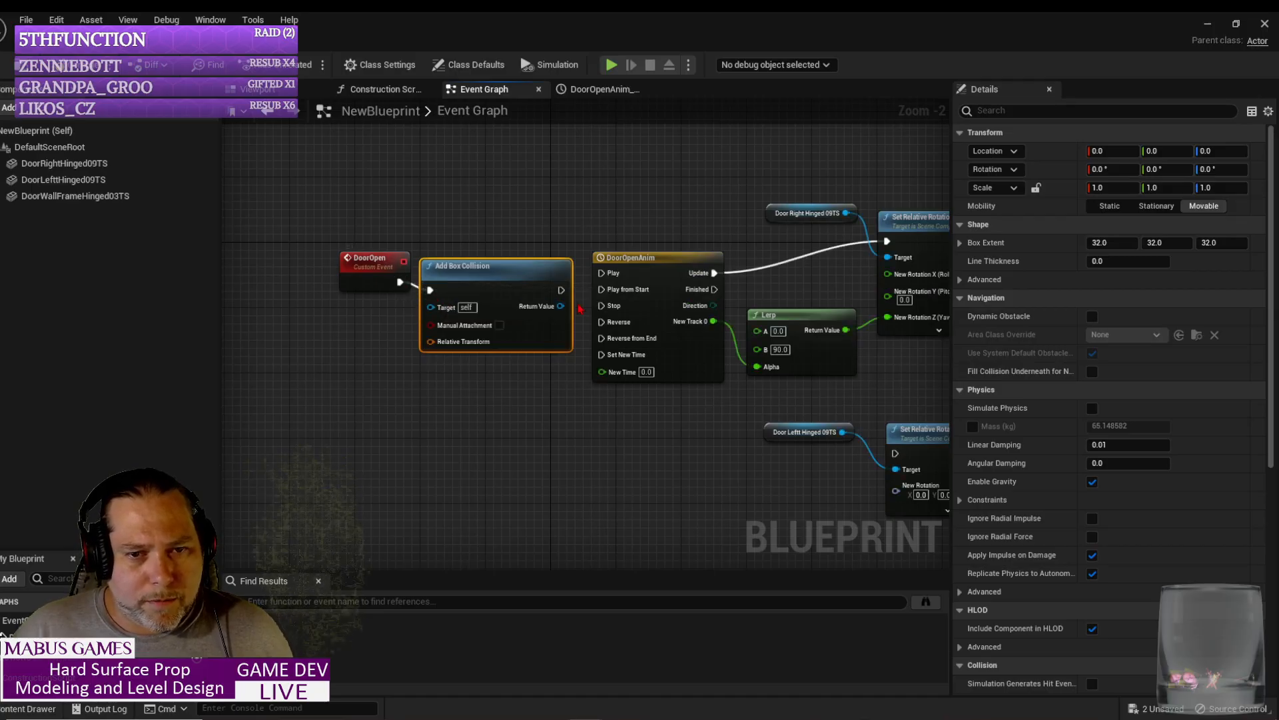
left_click_drag(561, 289, 602, 289)
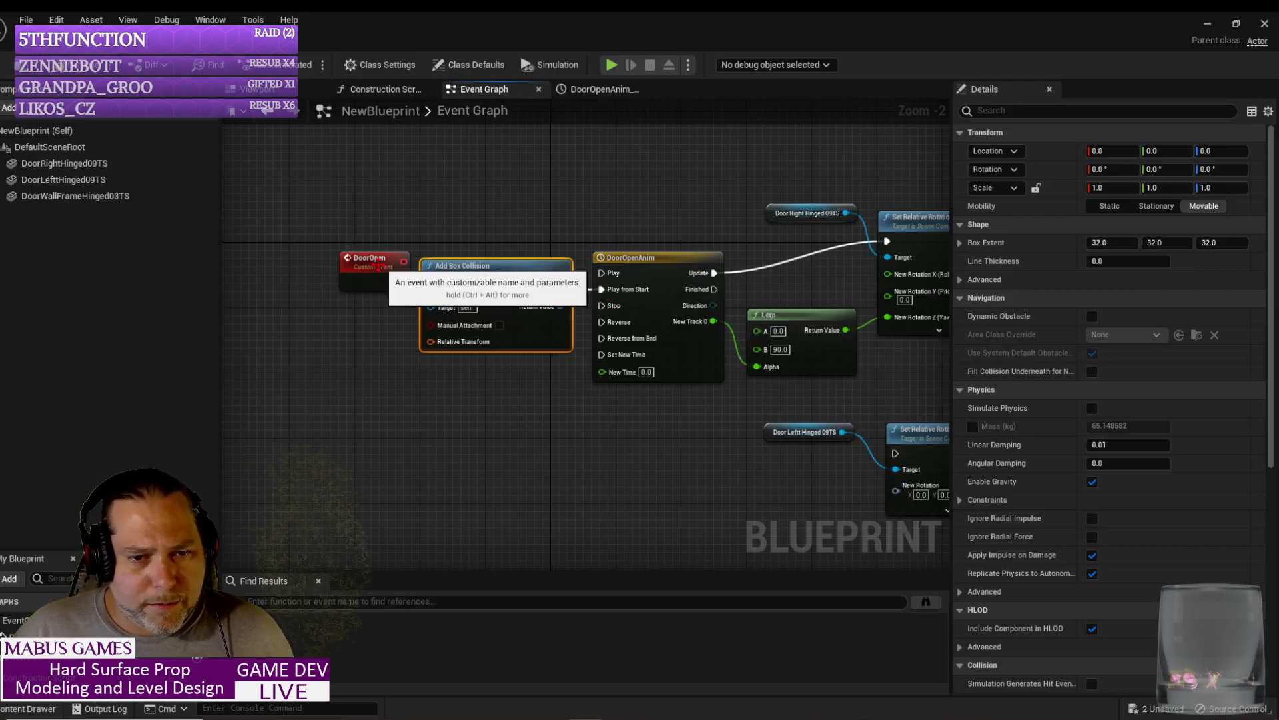
left_click_drag(378, 263, 354, 271)
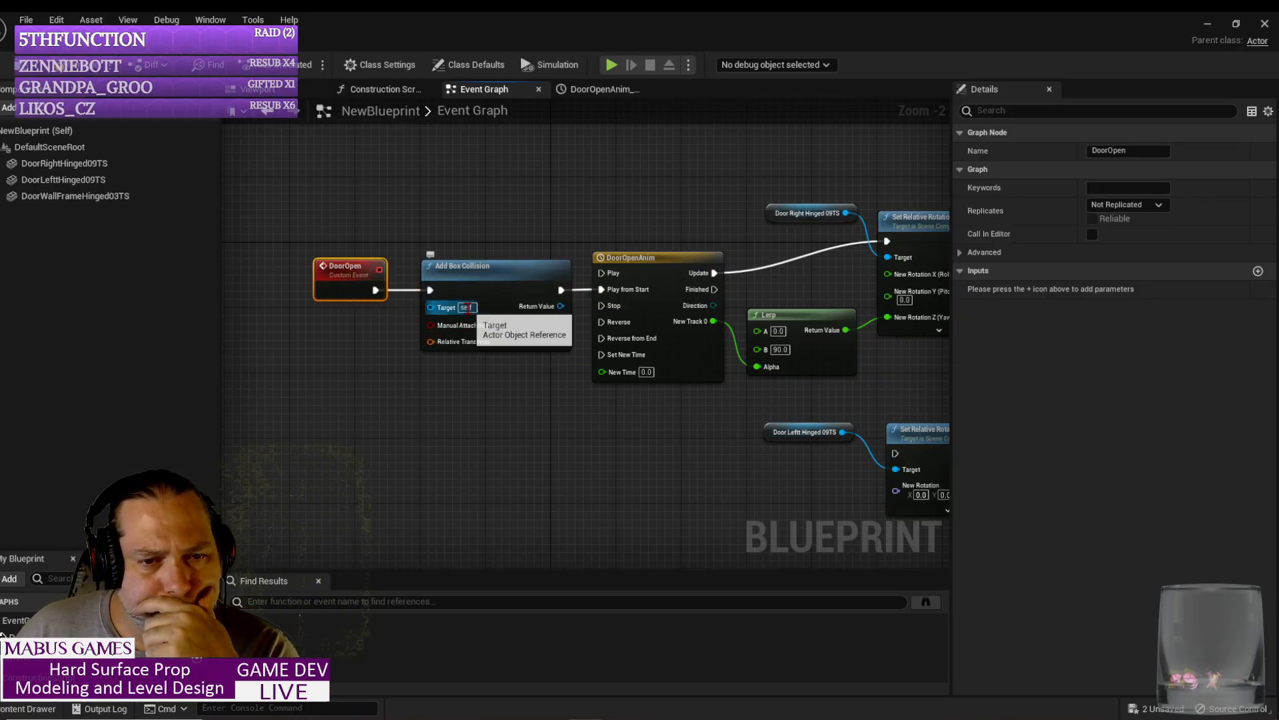
right_click(457, 398)
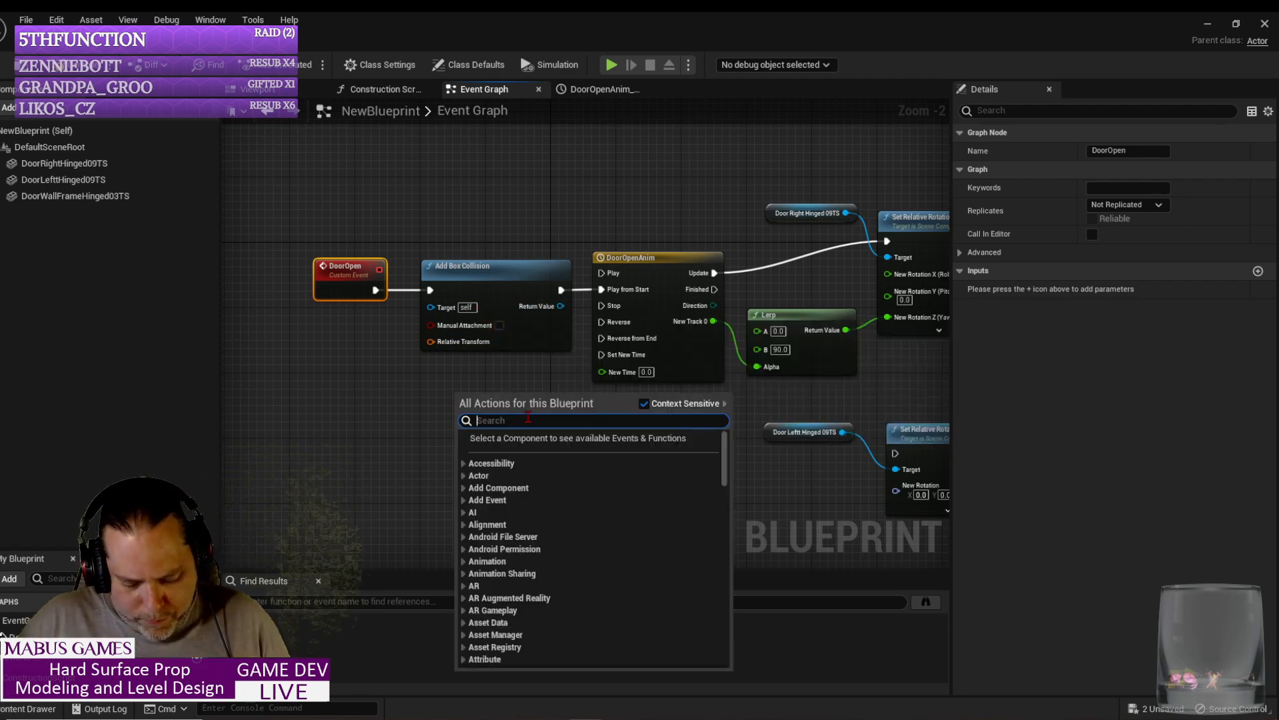
type("on ove")
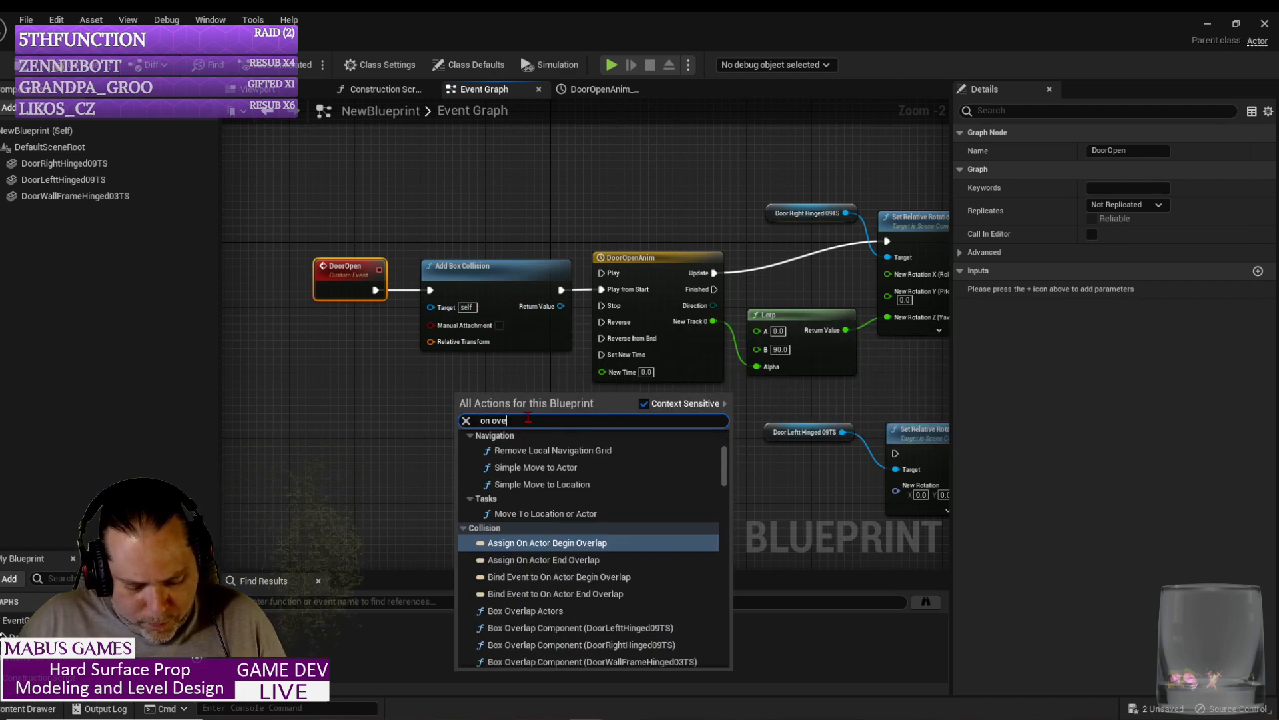
type("rlap")
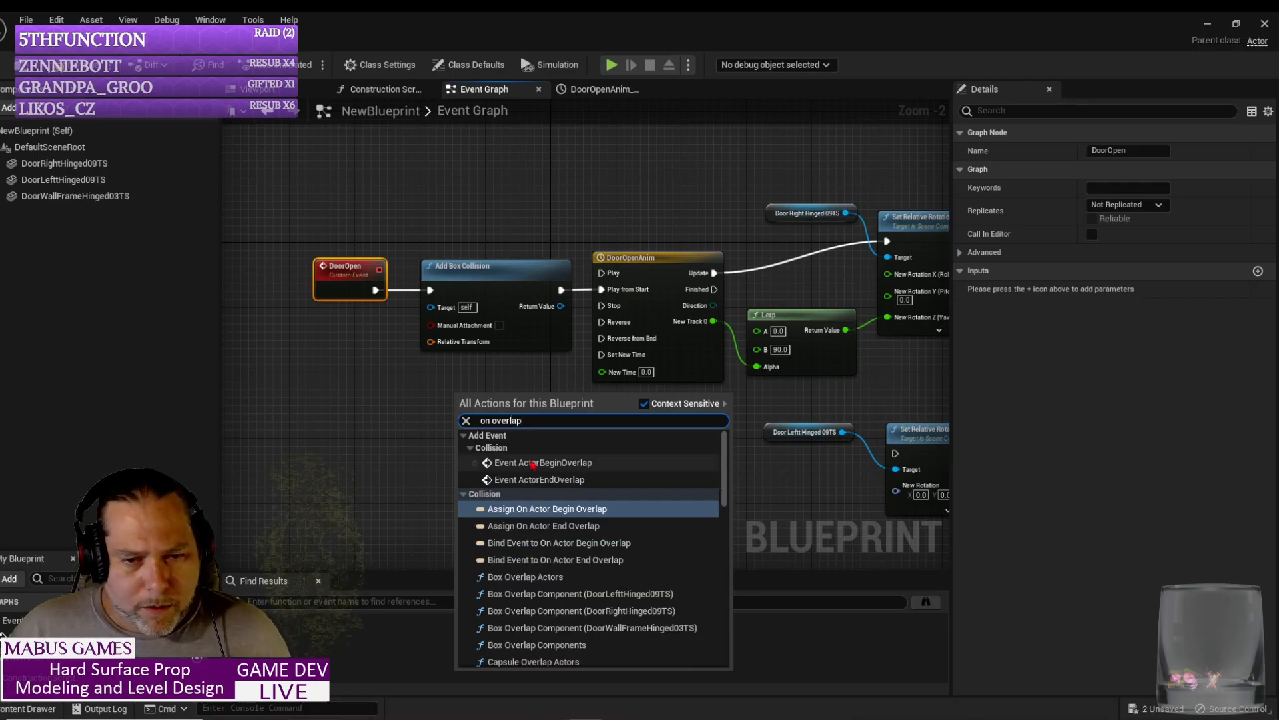
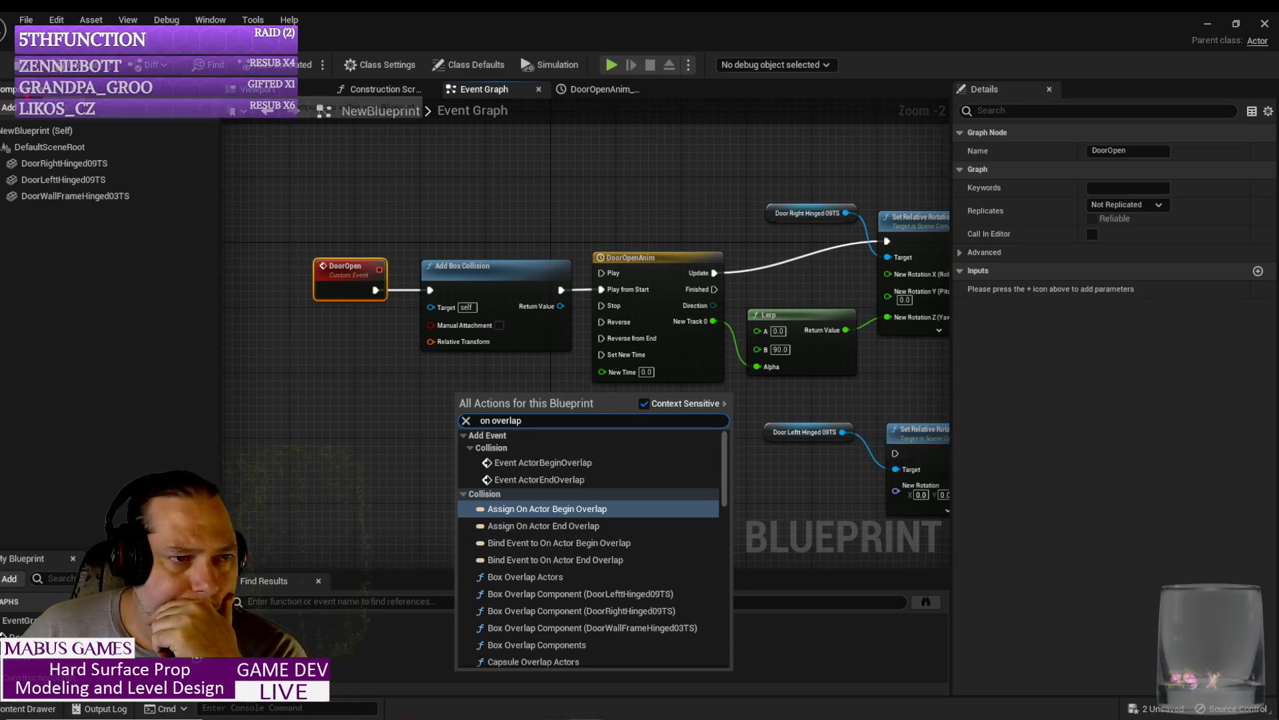
Step: Add a Box Collision component to the Blueprint's component hierarchy, keeping the name Box
left_click(9, 107)
left_click(9, 107)
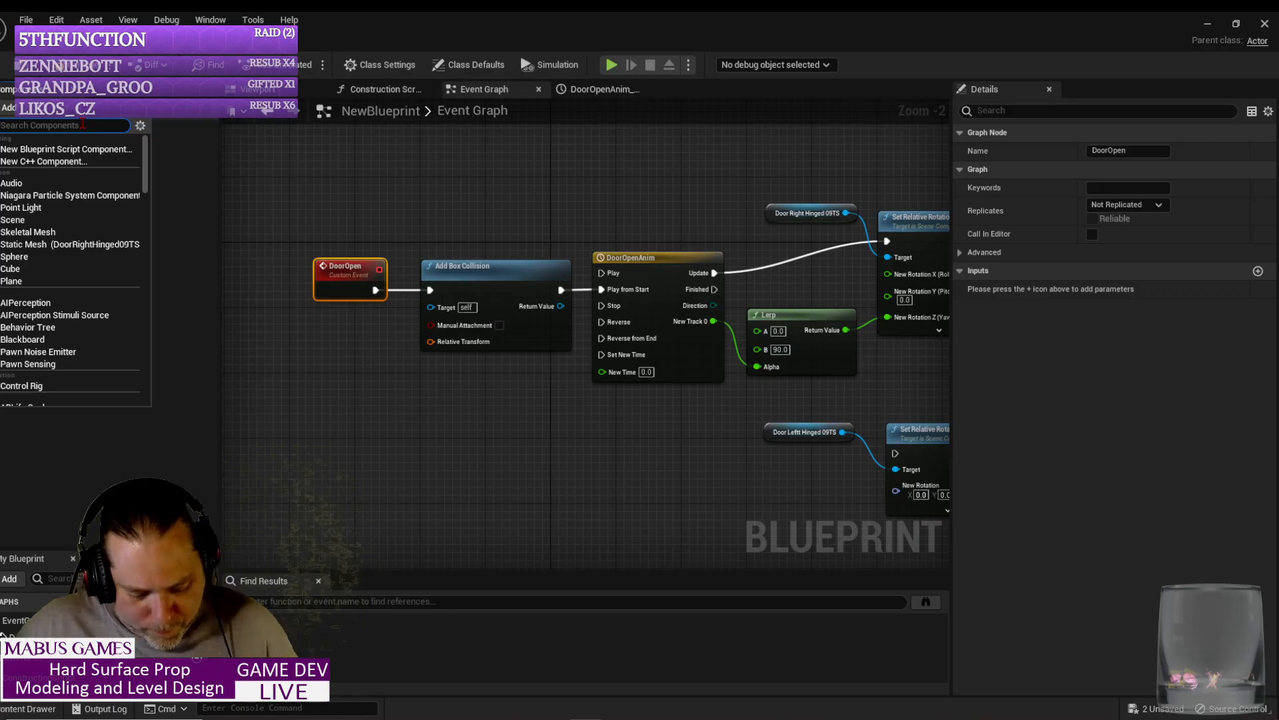
type("coll")
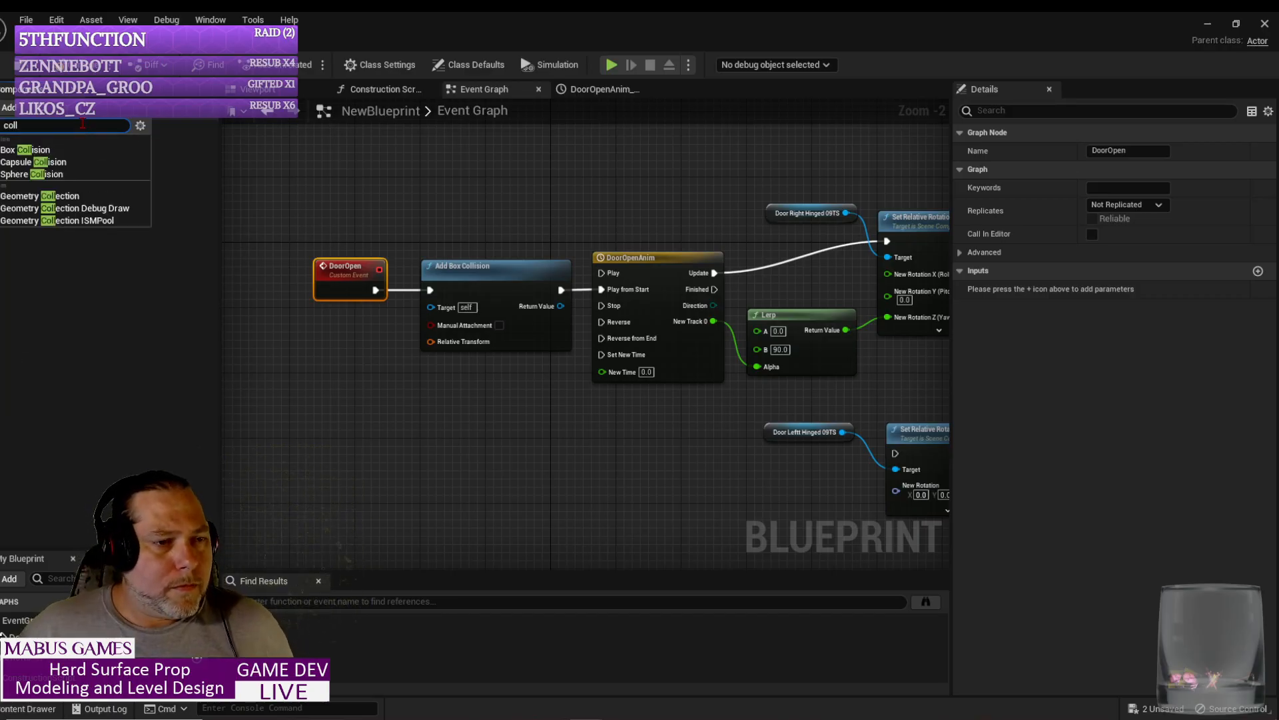
left_click(27, 149)
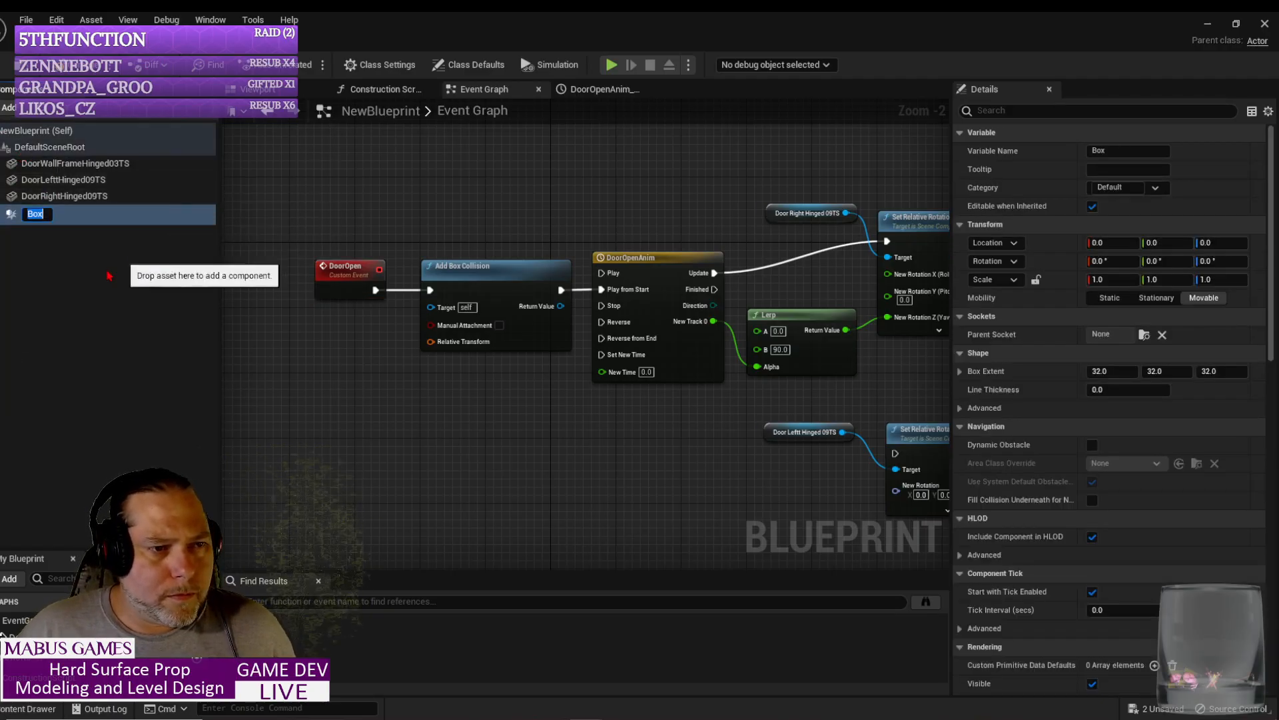
left_click(60, 263)
left_click(27, 211)
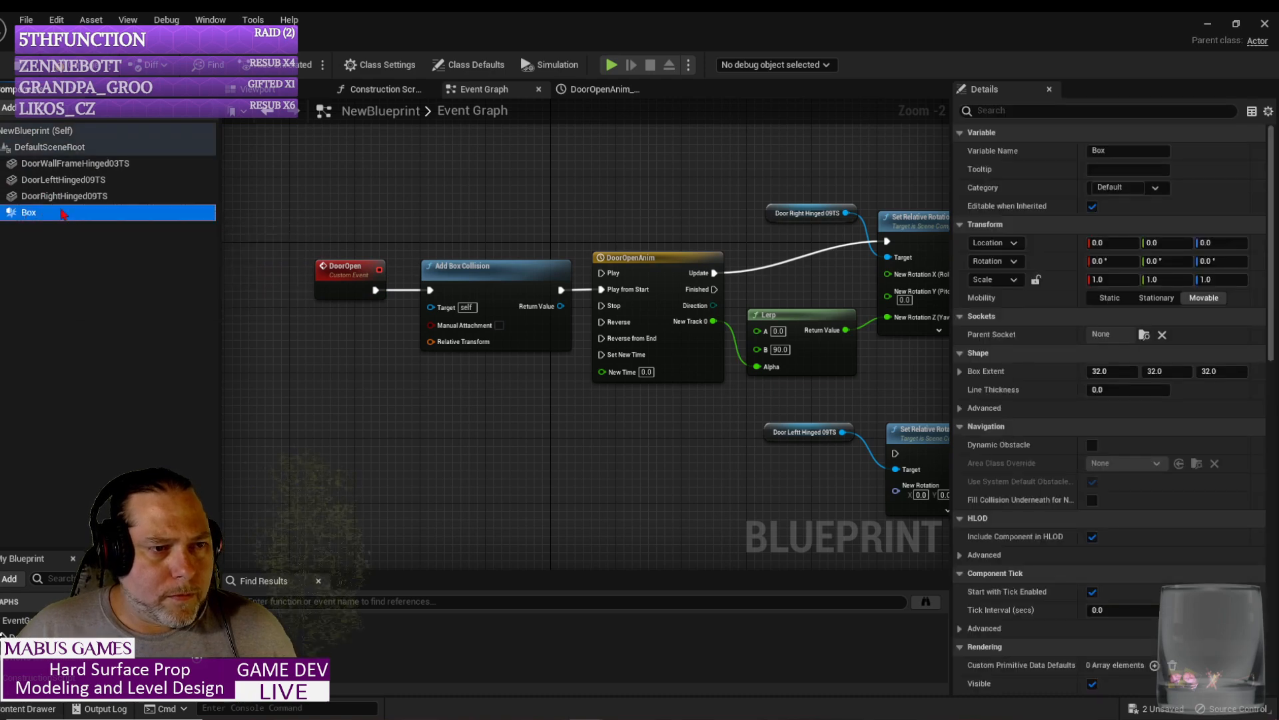
Step: Move the Box collision volume onto the double doors in the Viewport, to about Y 182.3 and Z 89.2
left_click(270, 89)
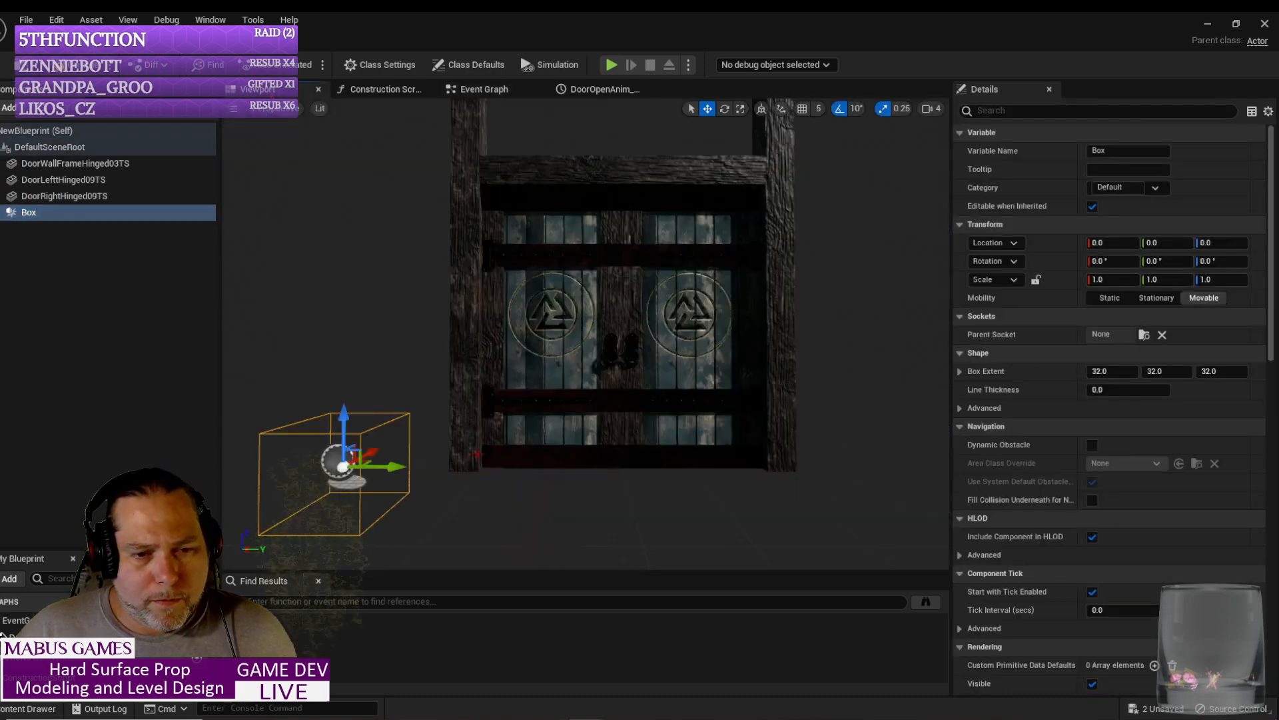
left_click_drag(394, 468, 649, 468)
left_click_drag(473, 487, 746, 491, "alt")
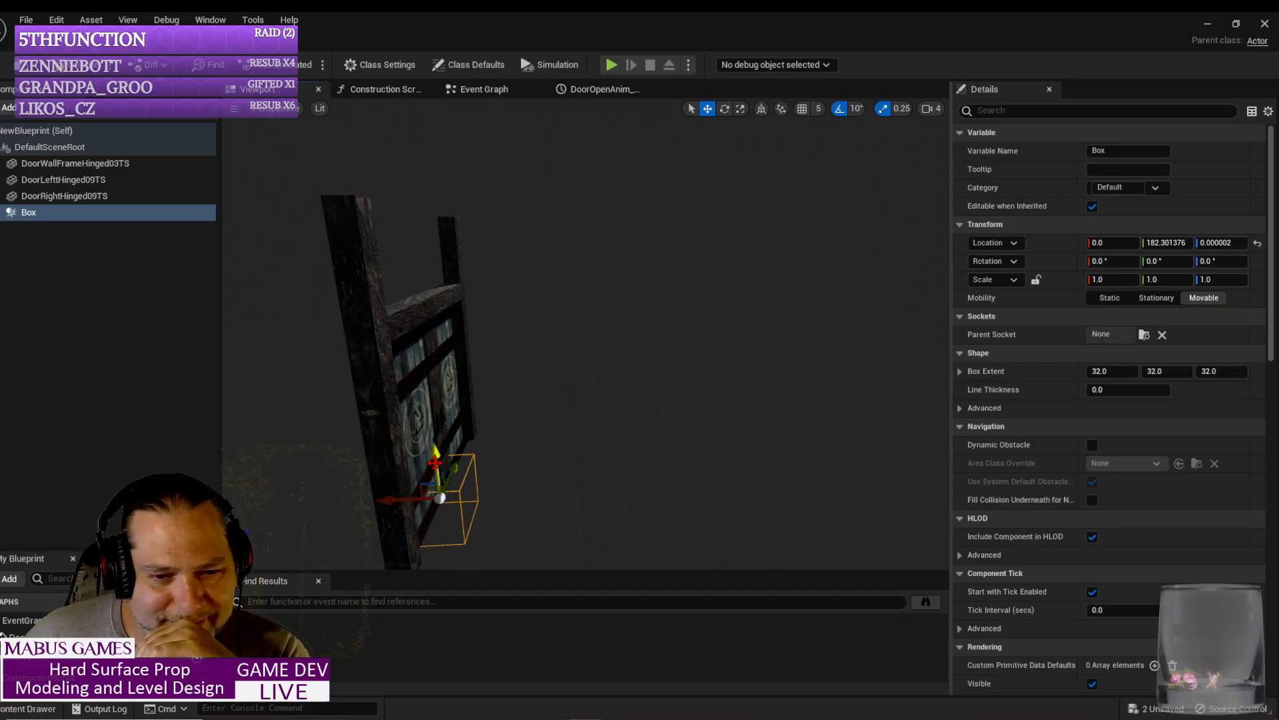
left_click_drag(437, 455, 420, 434)
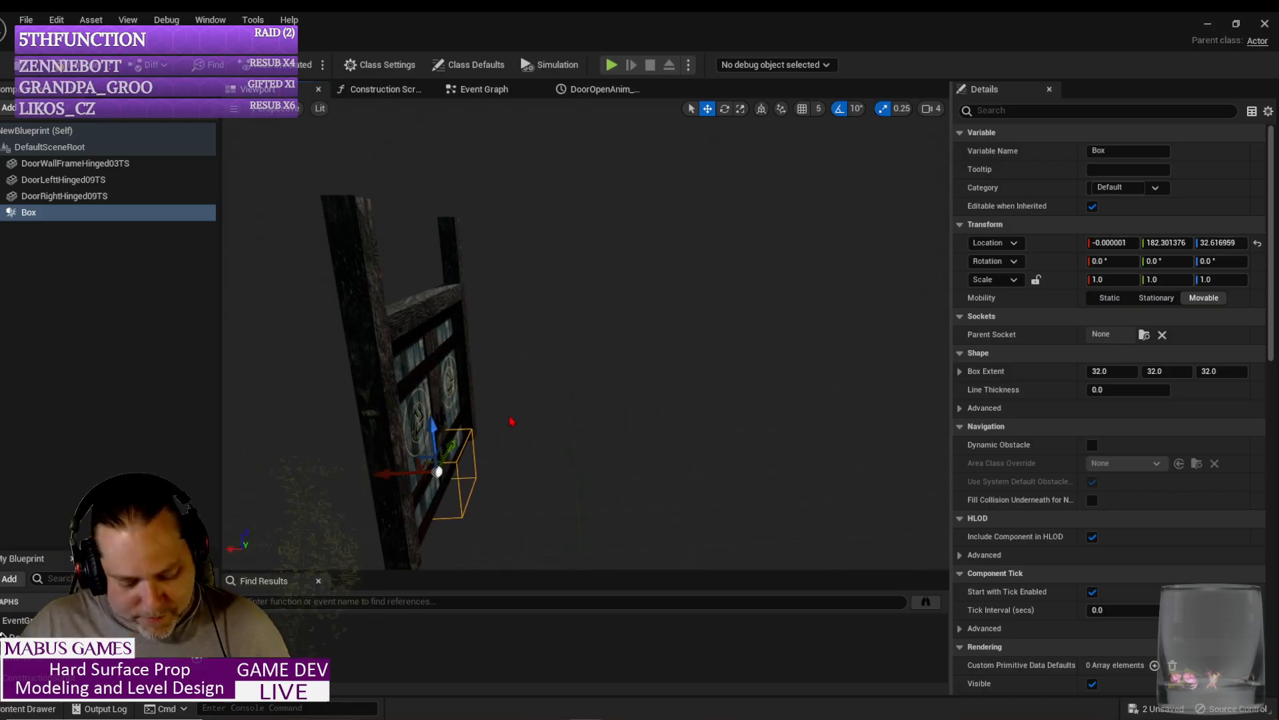
right_click_drag(438, 472, 467, 470)
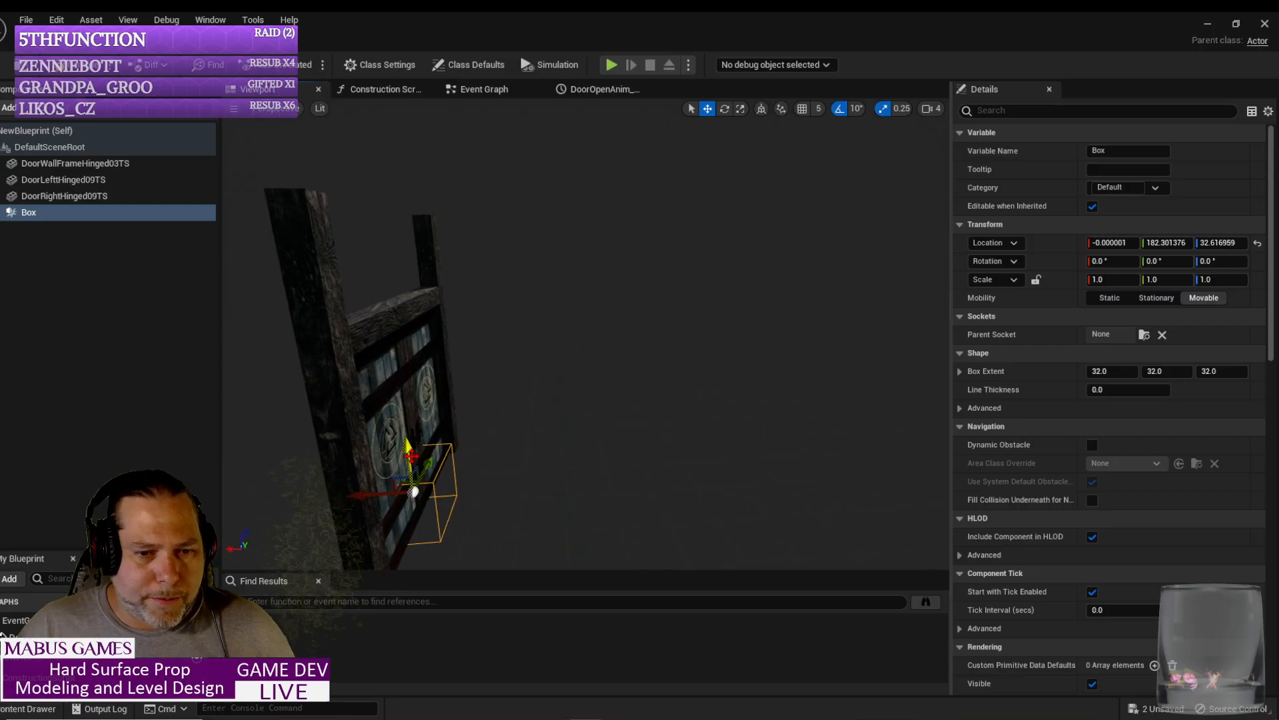
left_click_drag(409, 446, 411, 394)
Step: Scale the Box collision volume to X 5.25, Y 3.5 and Z 3.5 so it extends in front of and behind the doors
key("e")
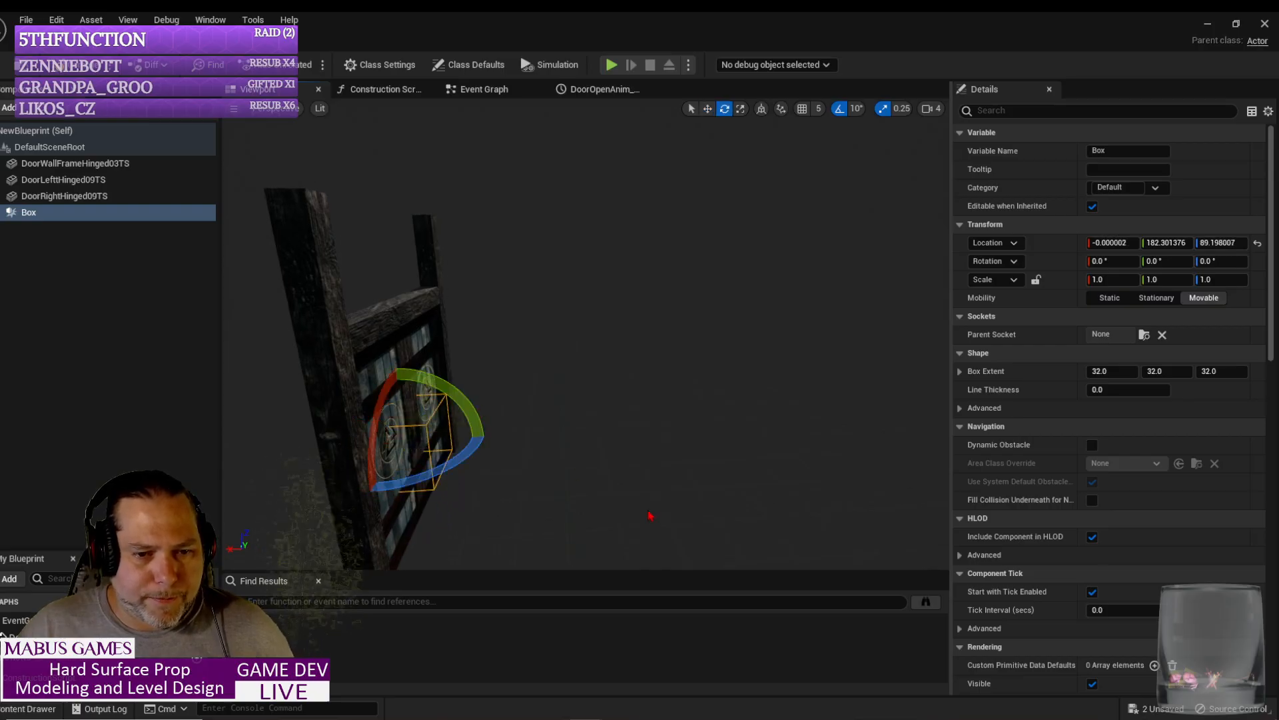
right_click_drag(410, 394, 440, 405)
key("r")
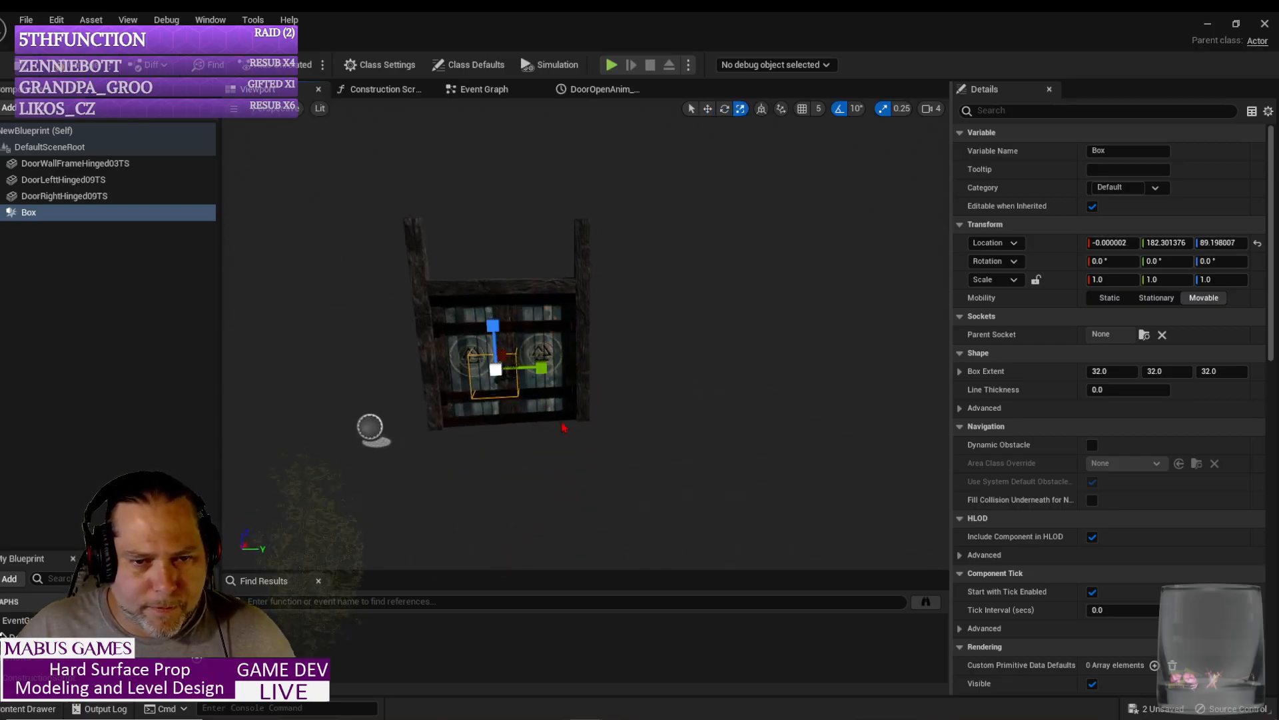
left_click_drag(543, 368, 580, 368)
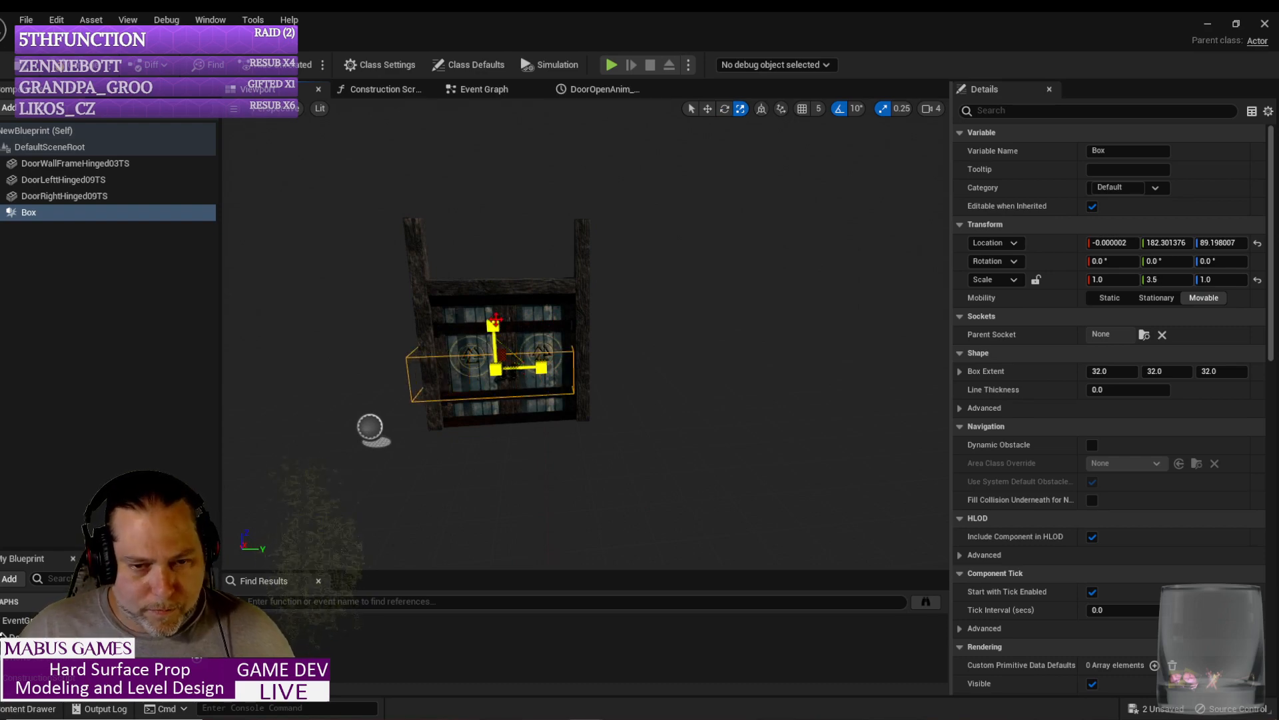
left_click_drag(493, 325, 492, 303)
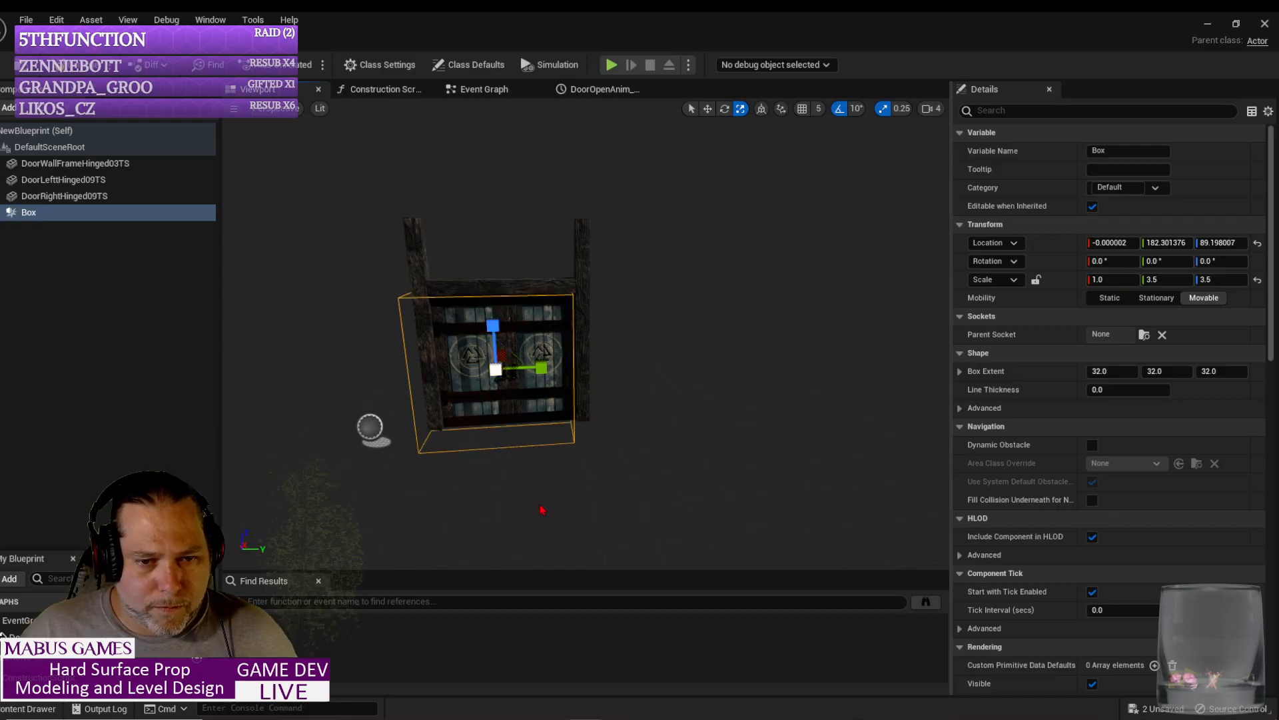
left_click_drag(541, 509, 469, 509)
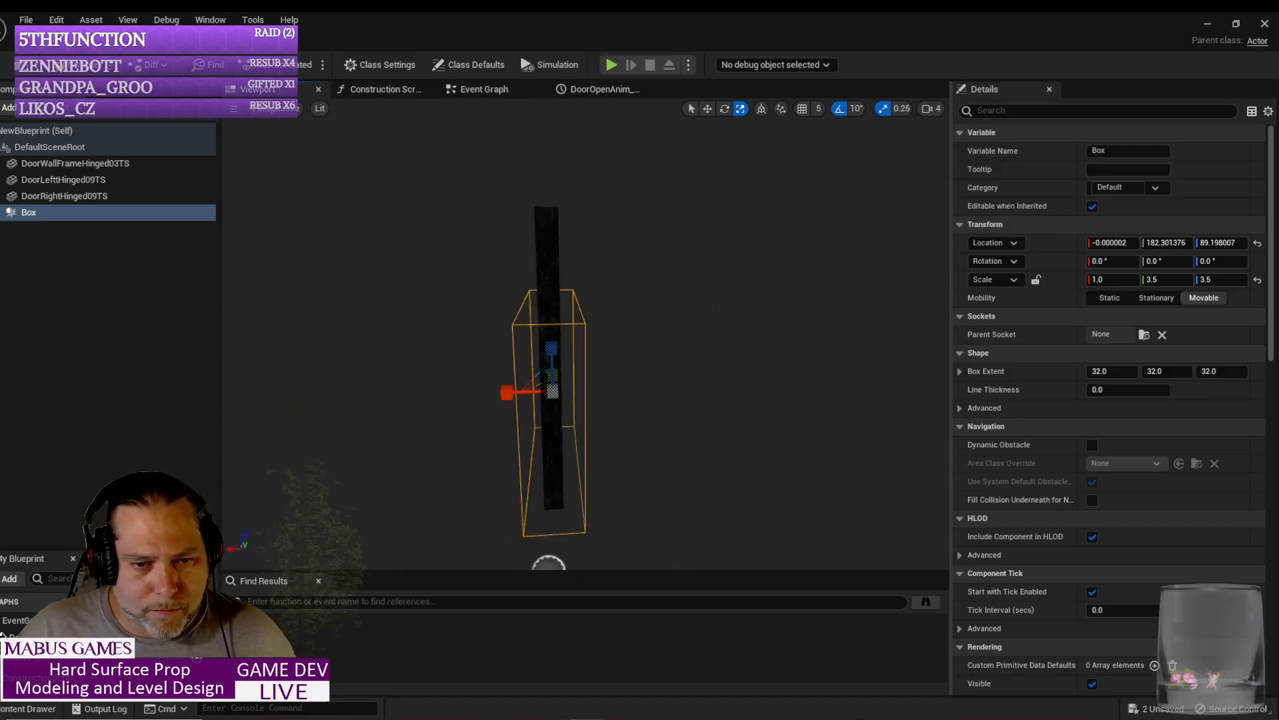
left_click_drag(507, 392, 421, 392)
Step: Refit the Box collision volume to the doorway with a Z scale of 3.25 and a location of about X -1.9, Z 110.8
key("w")
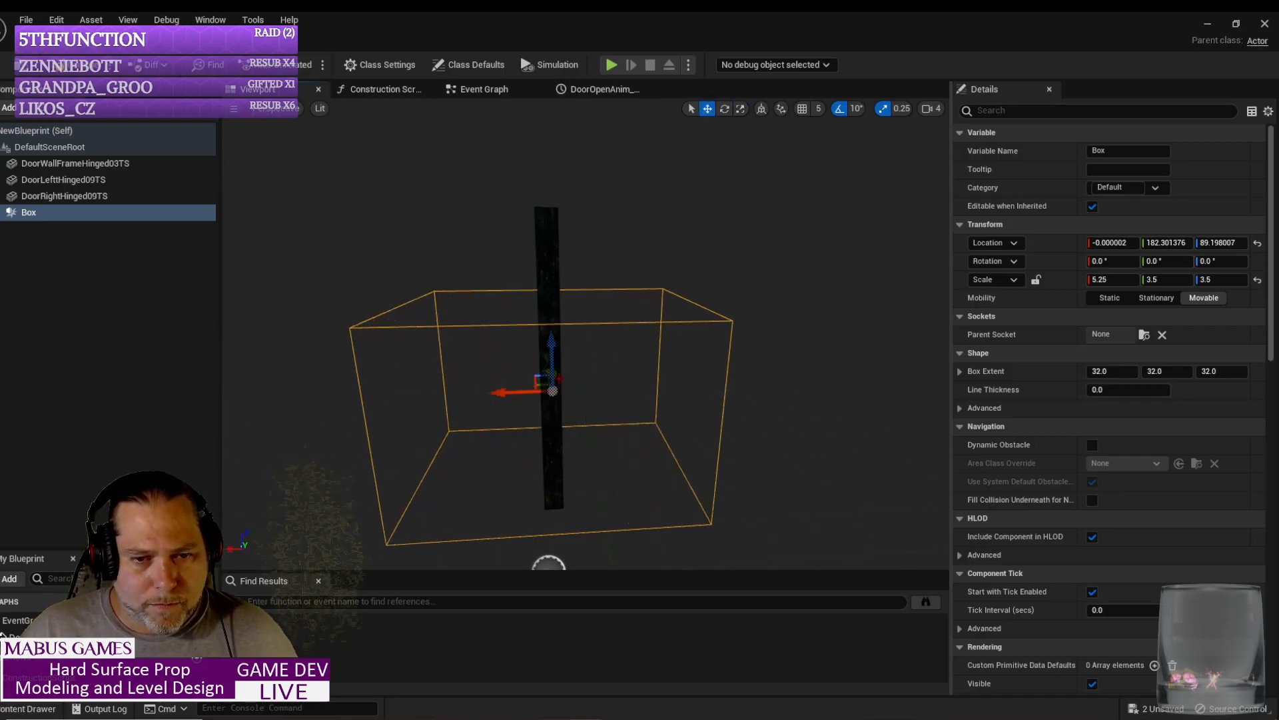
left_click_drag(551, 364, 544, 334)
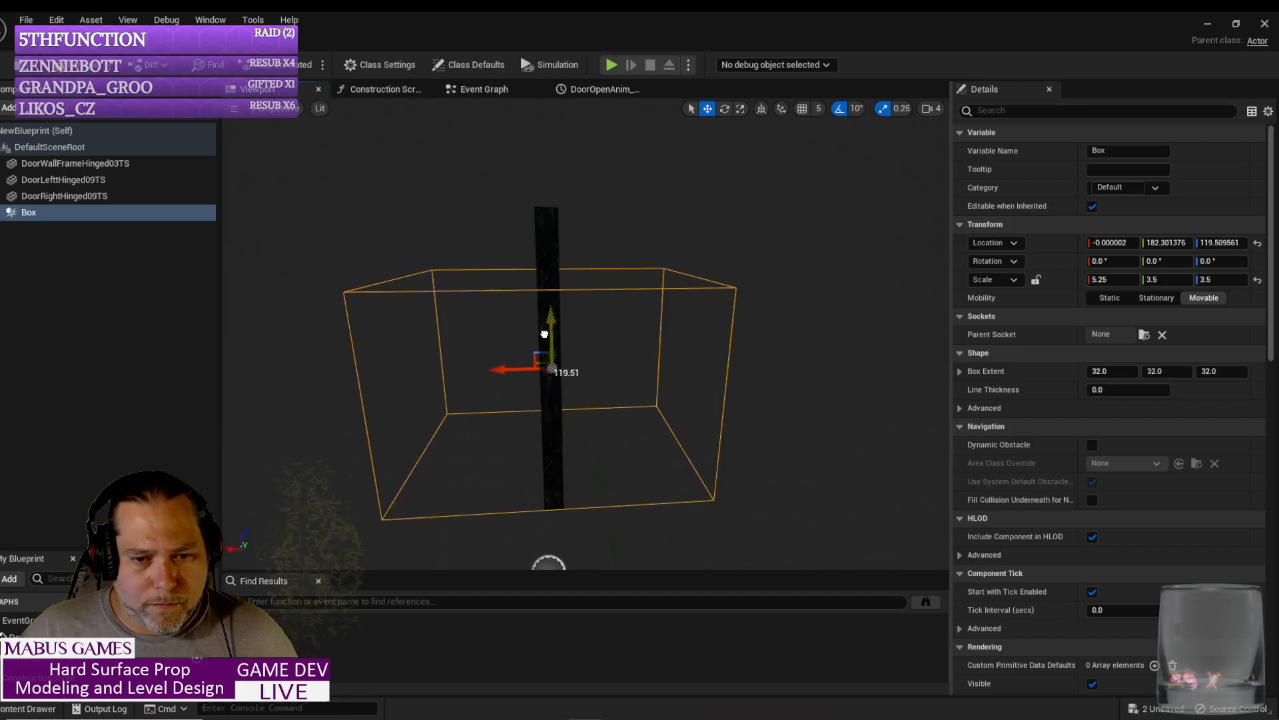
right_click_drag(544, 334, 602, 382)
key("e")
key("r")
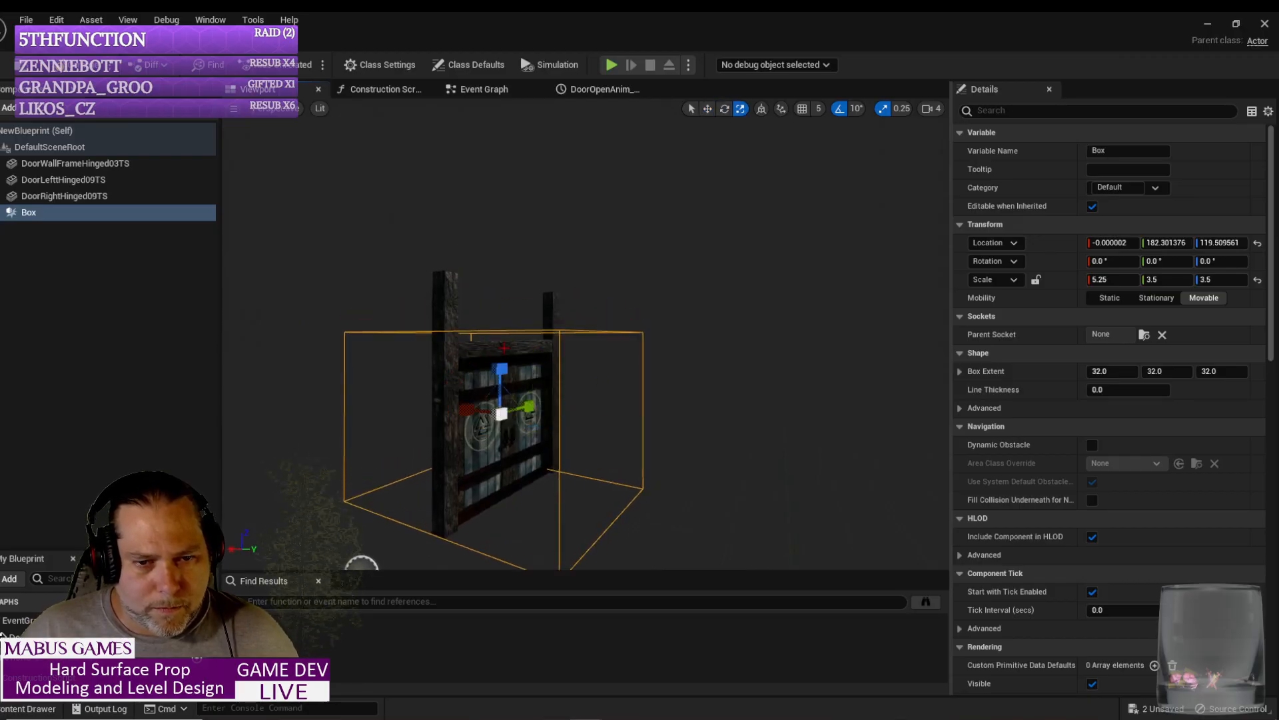
left_click_drag(501, 368, 498, 375)
key("w")
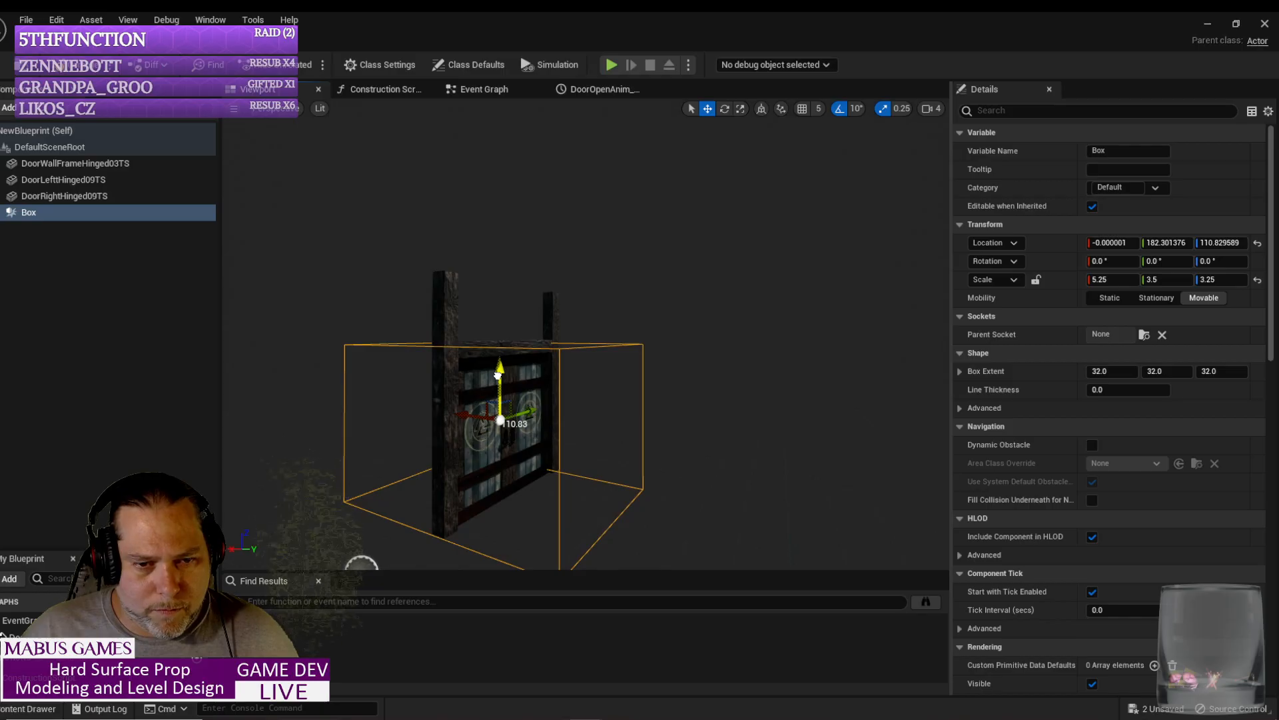
right_click_drag(545, 439, 635, 440)
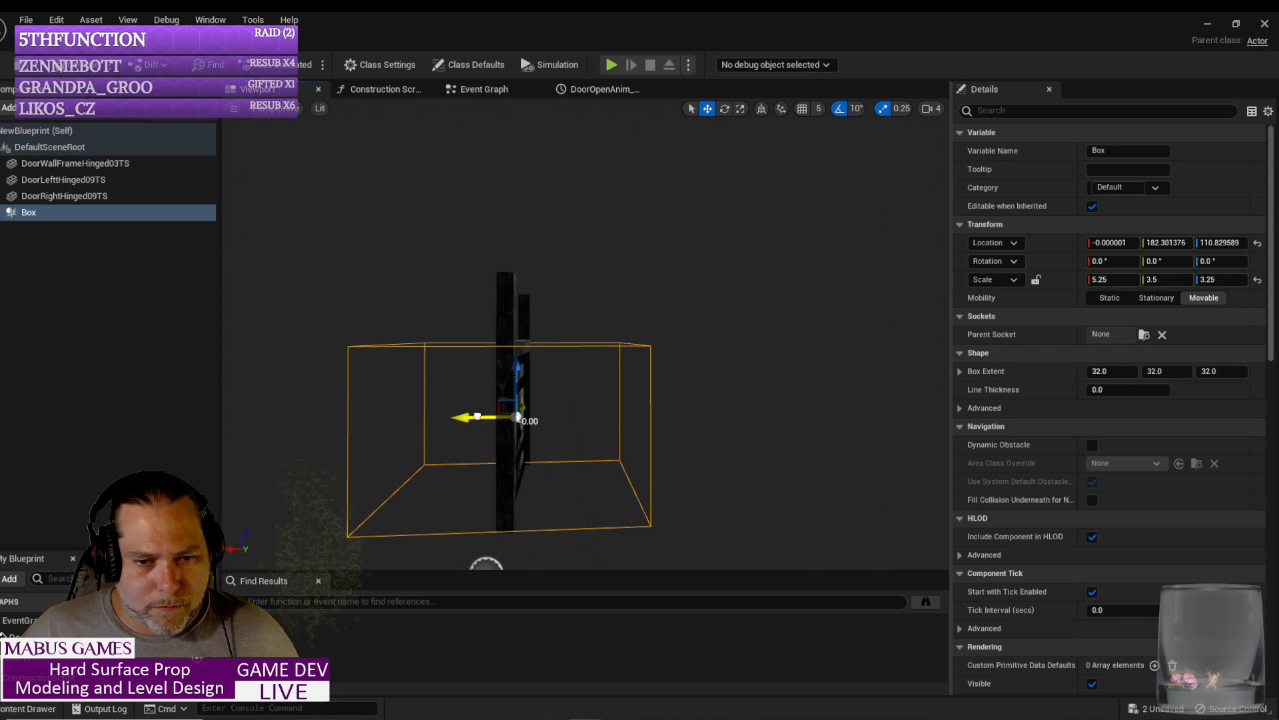
left_click_drag(477, 416, 478, 416)
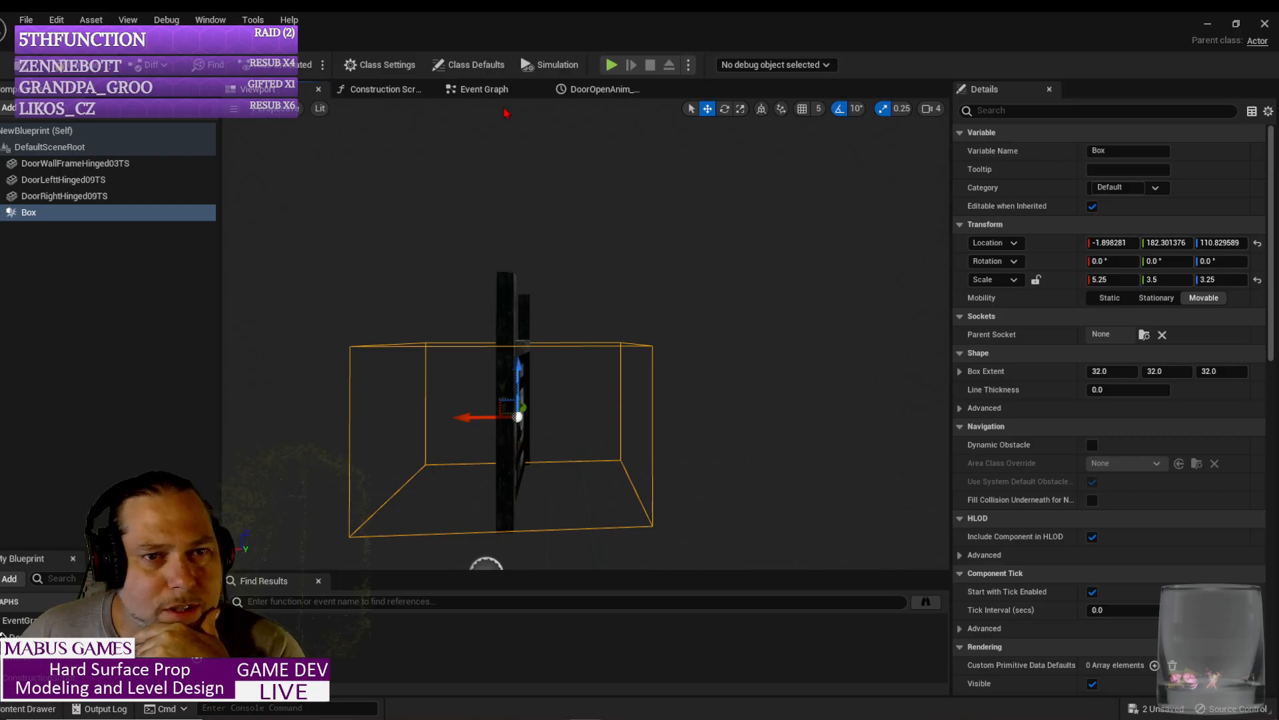
Step: Delete the Add Box Collision node from the Event Graph
left_click(484, 89)
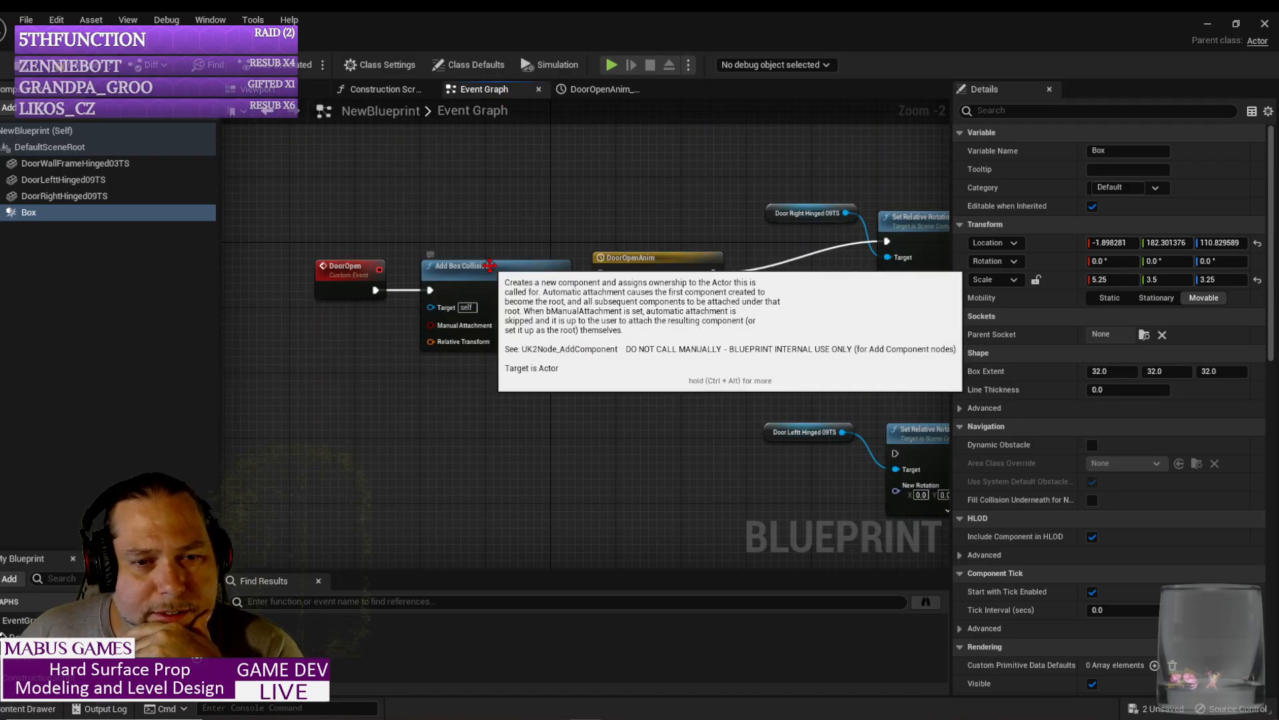
left_click(498, 275)
key("Delete")
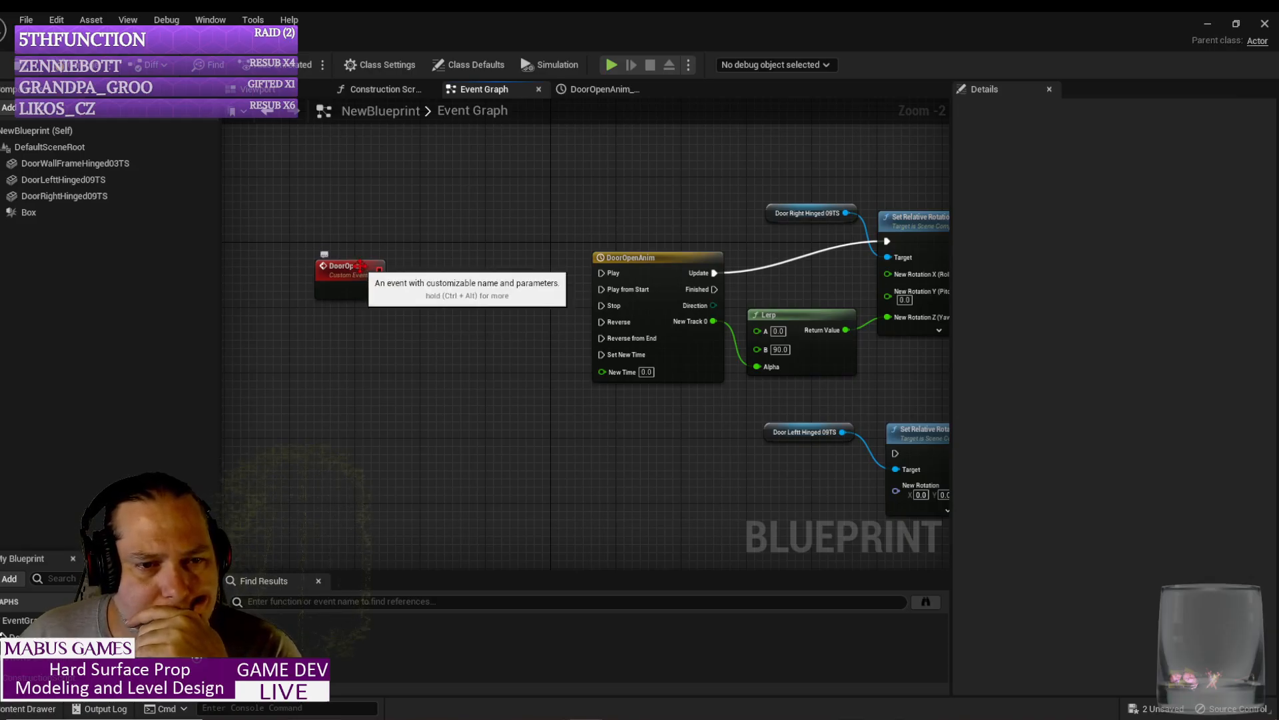
Step: Move the DoorOpen event closer to DoorOpenAnim and wire its execution output to Play from Start
left_click_drag(365, 269, 596, 273)
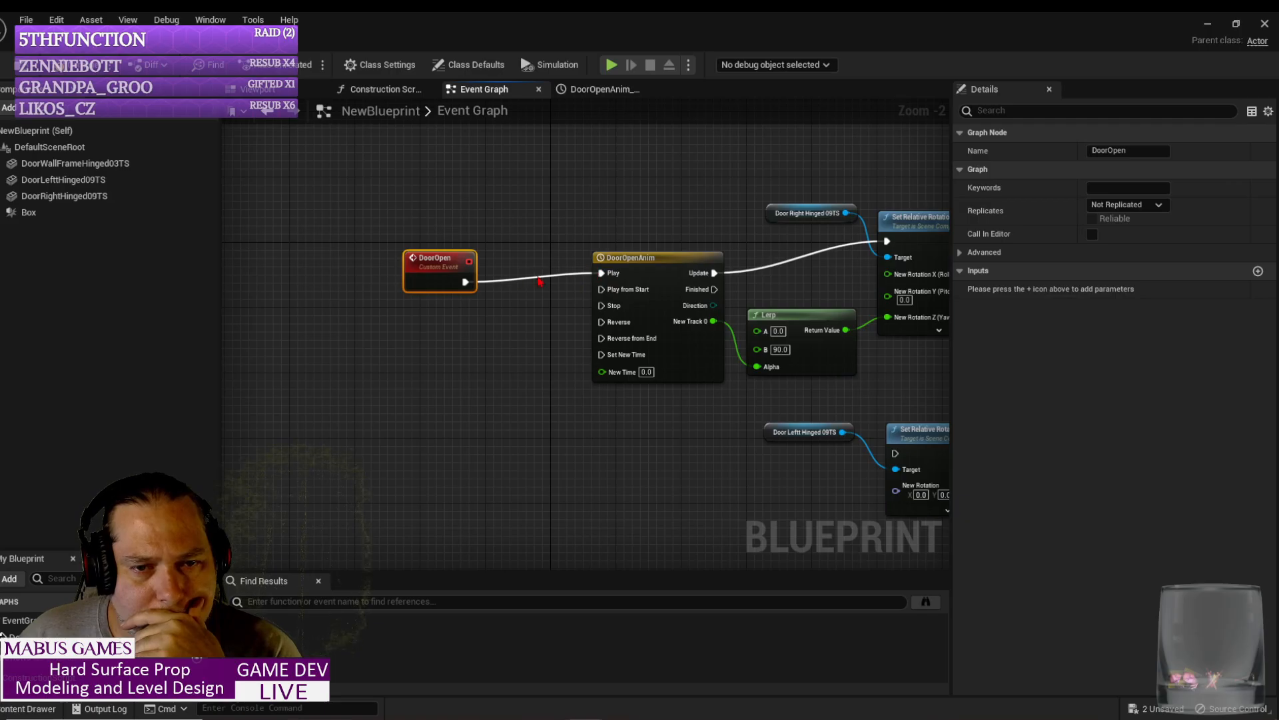
left_click_drag(466, 282, 602, 289)
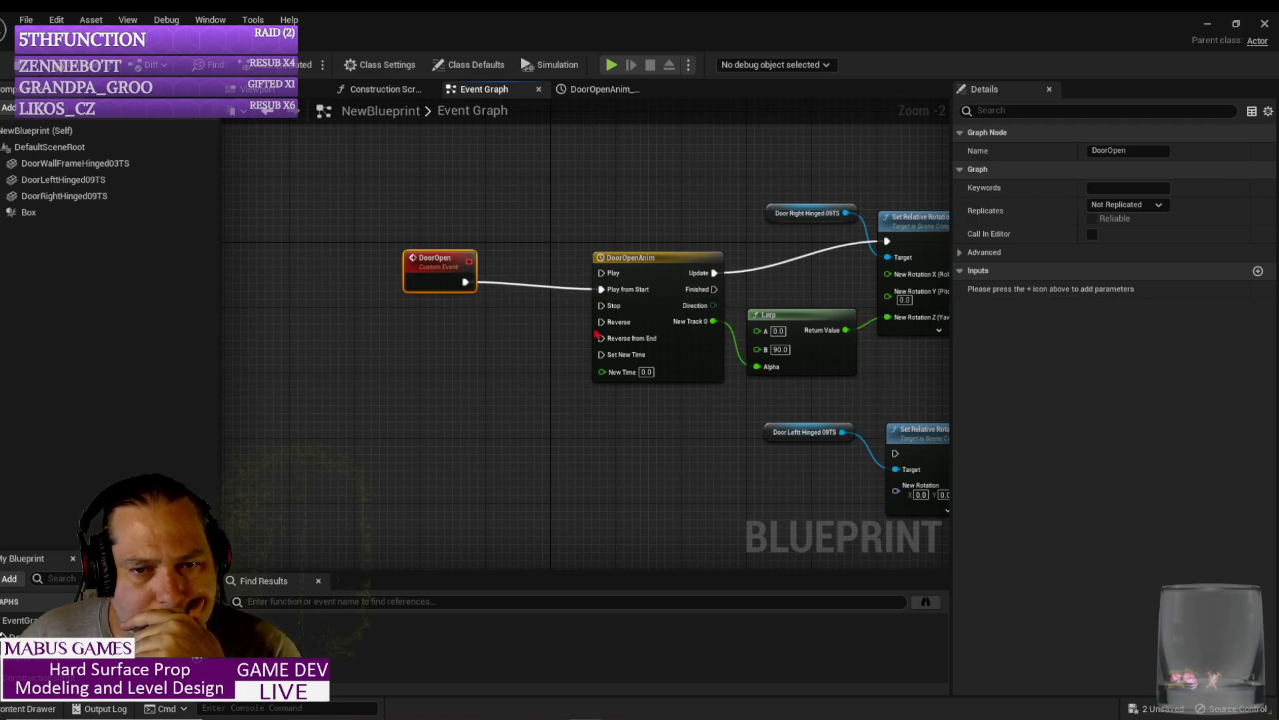
right_click_drag(517, 363, 386, 371)
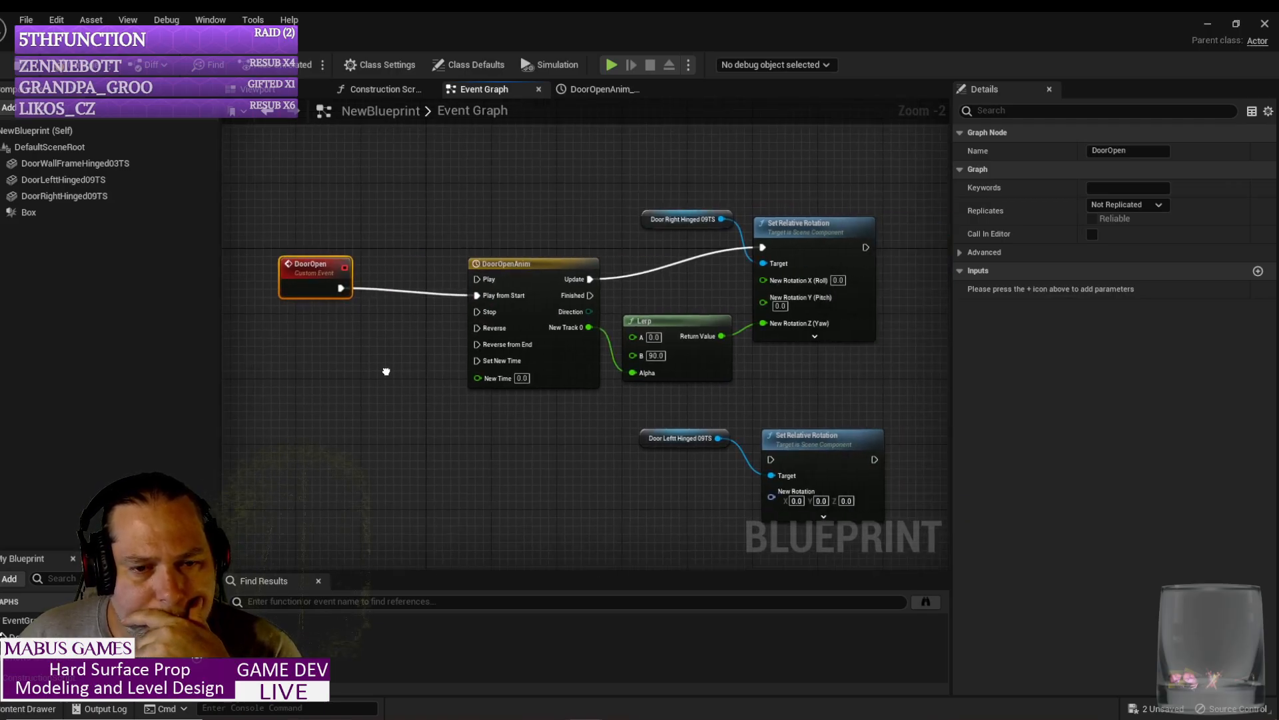
left_click_drag(318, 273, 342, 273)
left_click(63, 213)
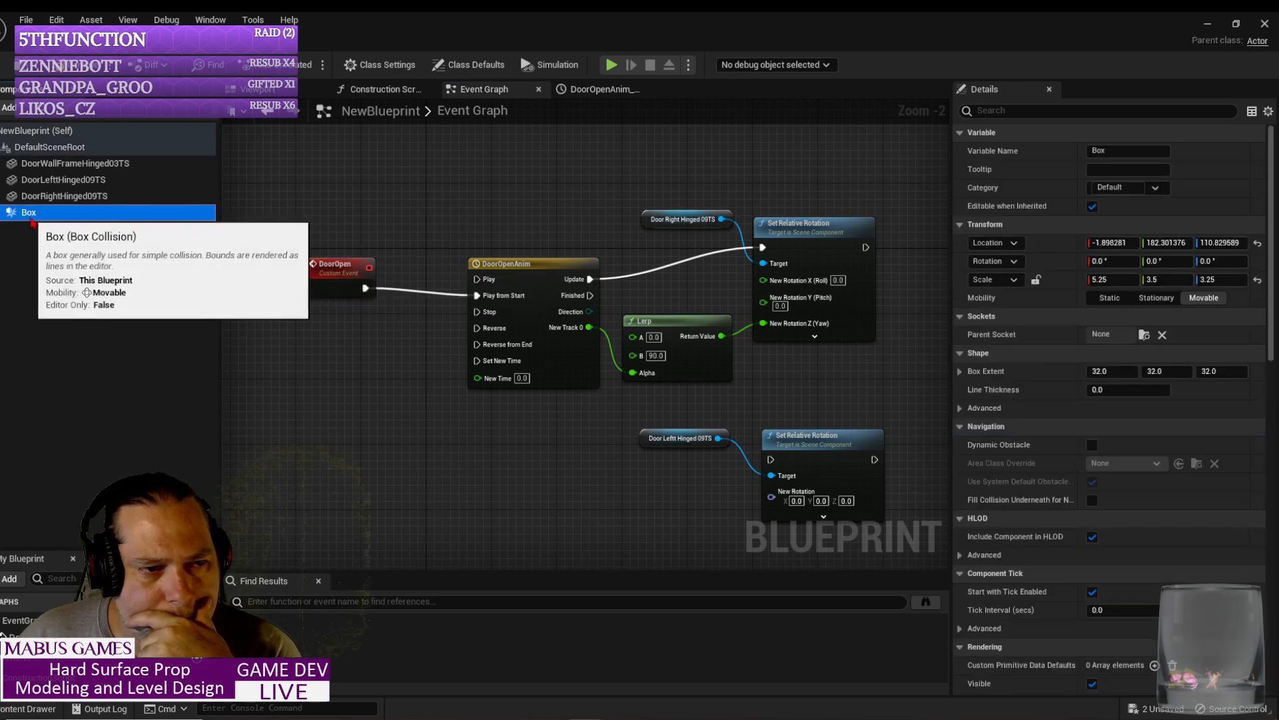
right_click(65, 216)
mouse_move(214, 239)
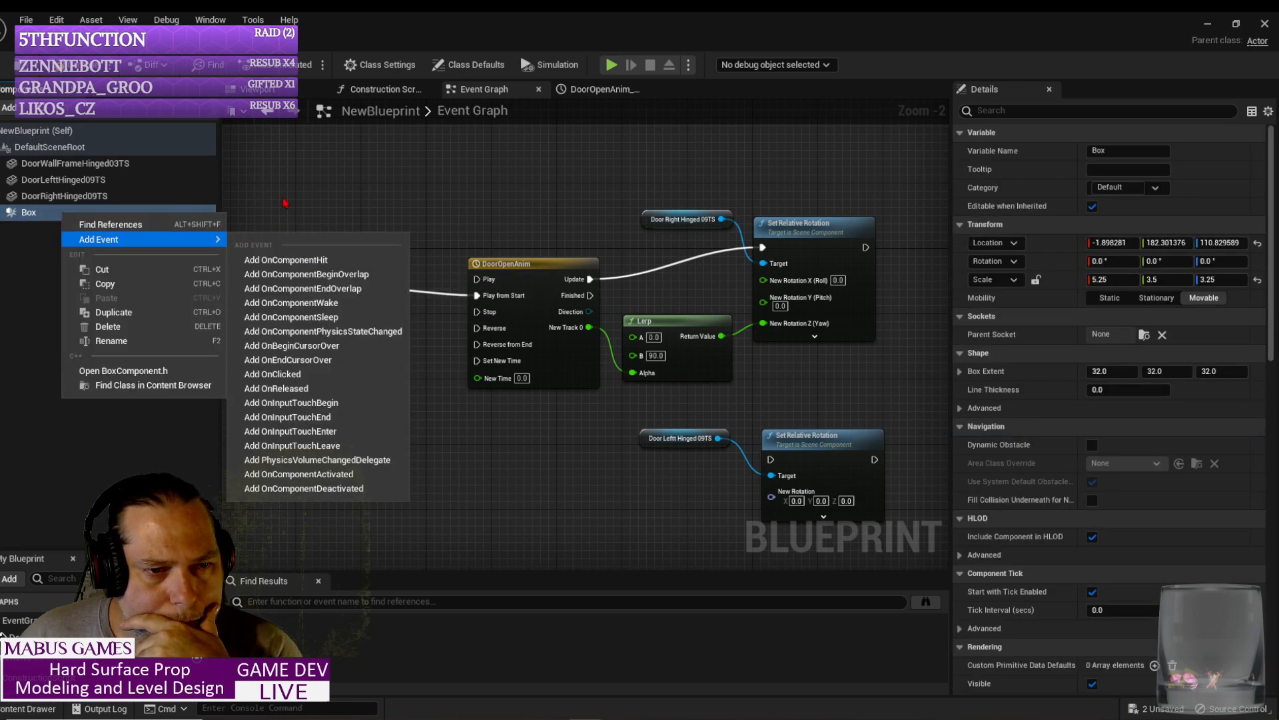
left_click(285, 203)
right_click(361, 204)
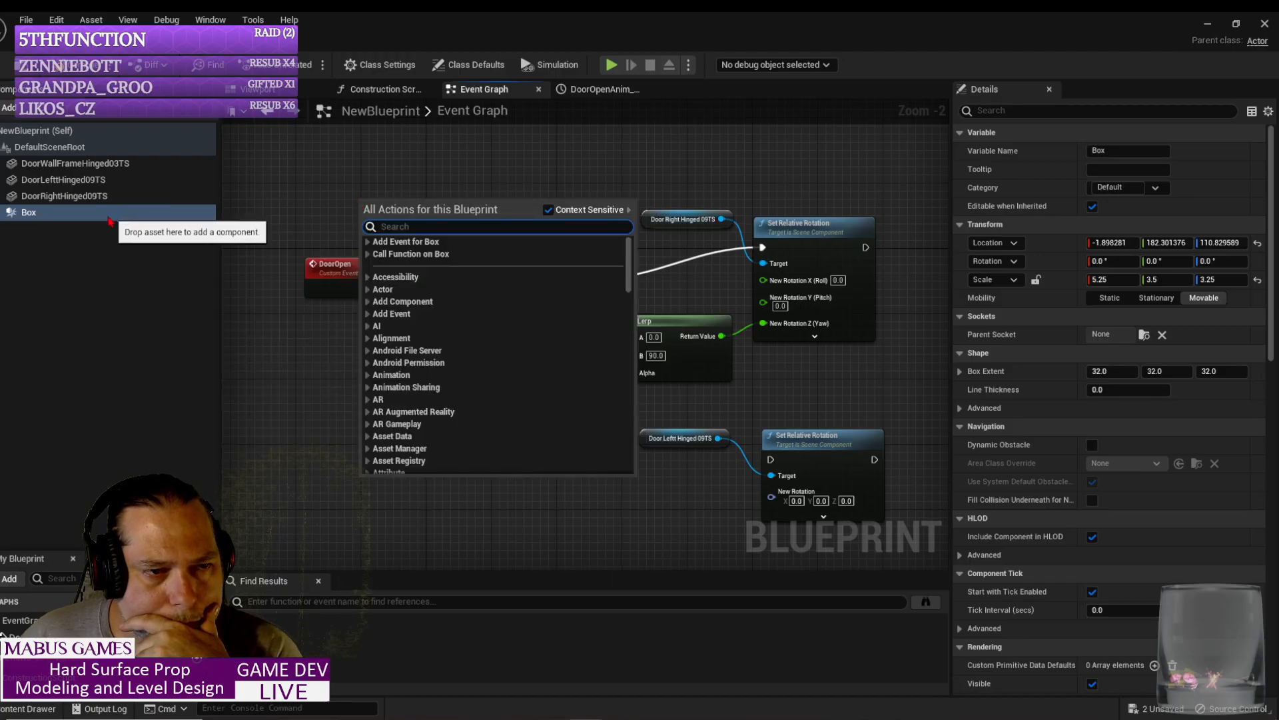
Step: Add a reference node for the Box component to the Event Graph and place it just above the DoorOpen event
left_click_drag(121, 217, 408, 196)
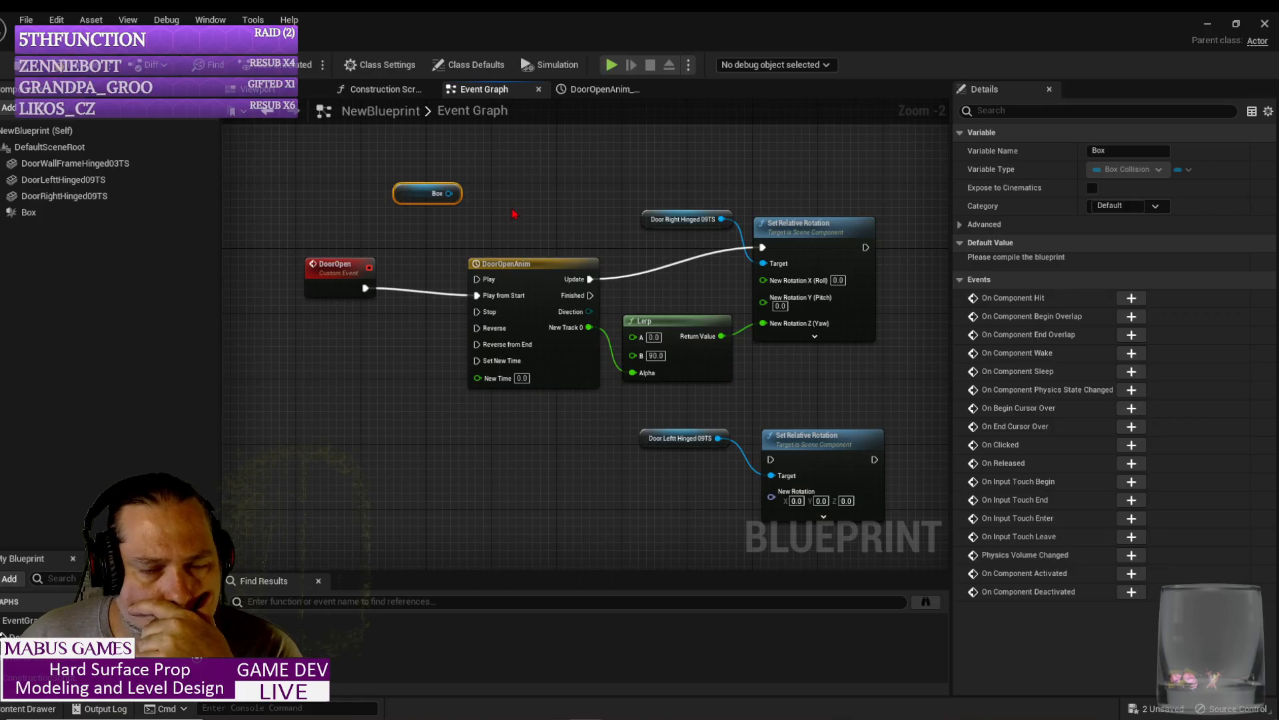
right_click_drag(513, 213, 470, 241)
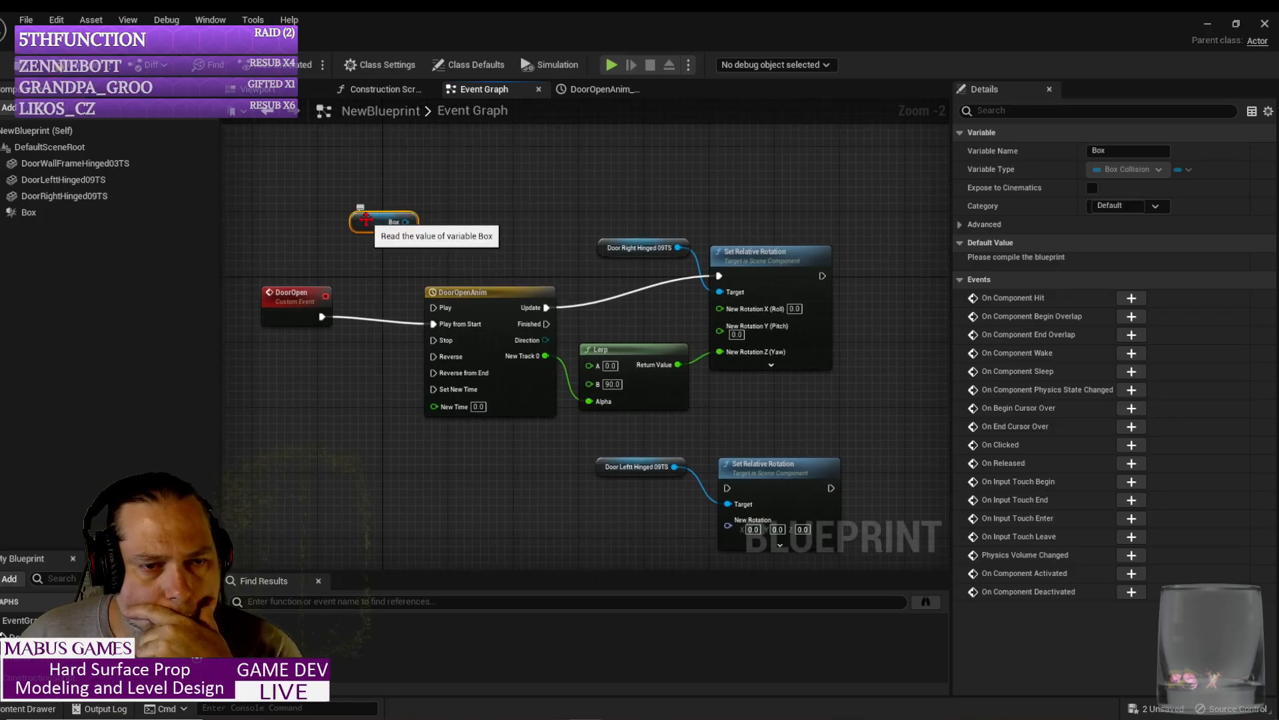
left_click_drag(365, 218, 338, 244)
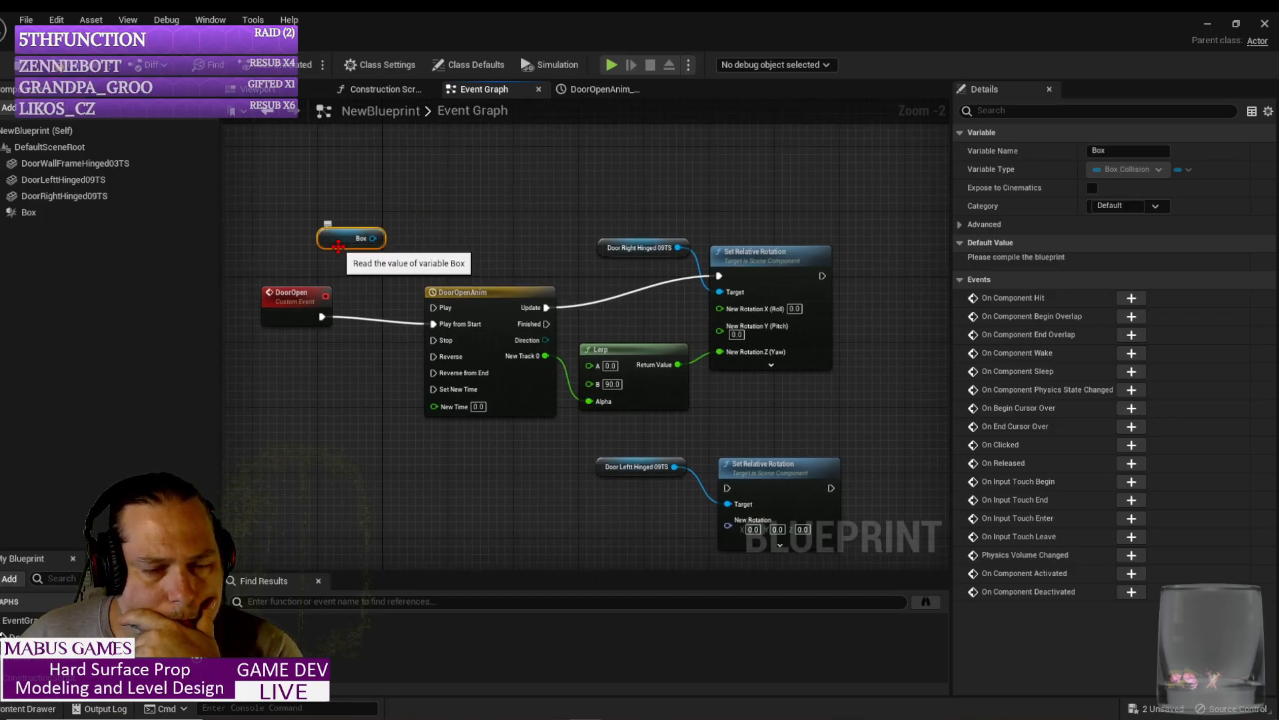
Step: Replace the DoorOpen custom event with an Event ActorBeginOverlap node and move the Box reference just above it
right_click(359, 207)
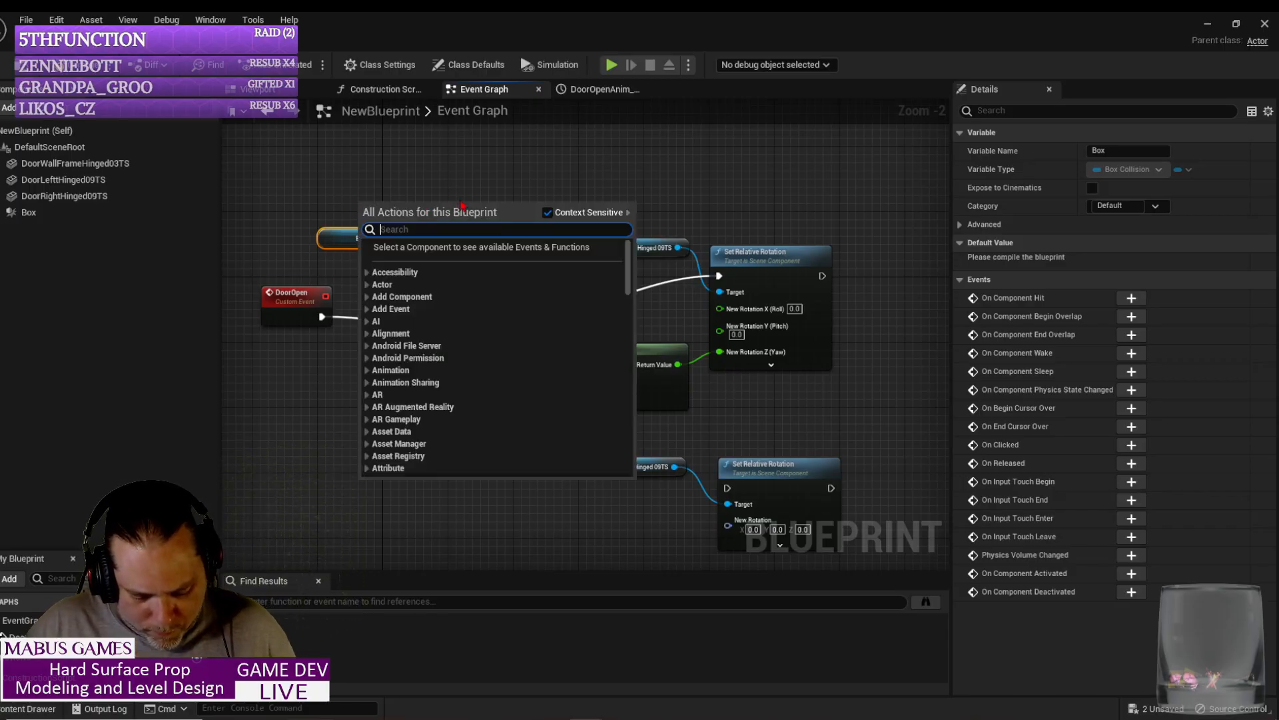
type("on overlap")
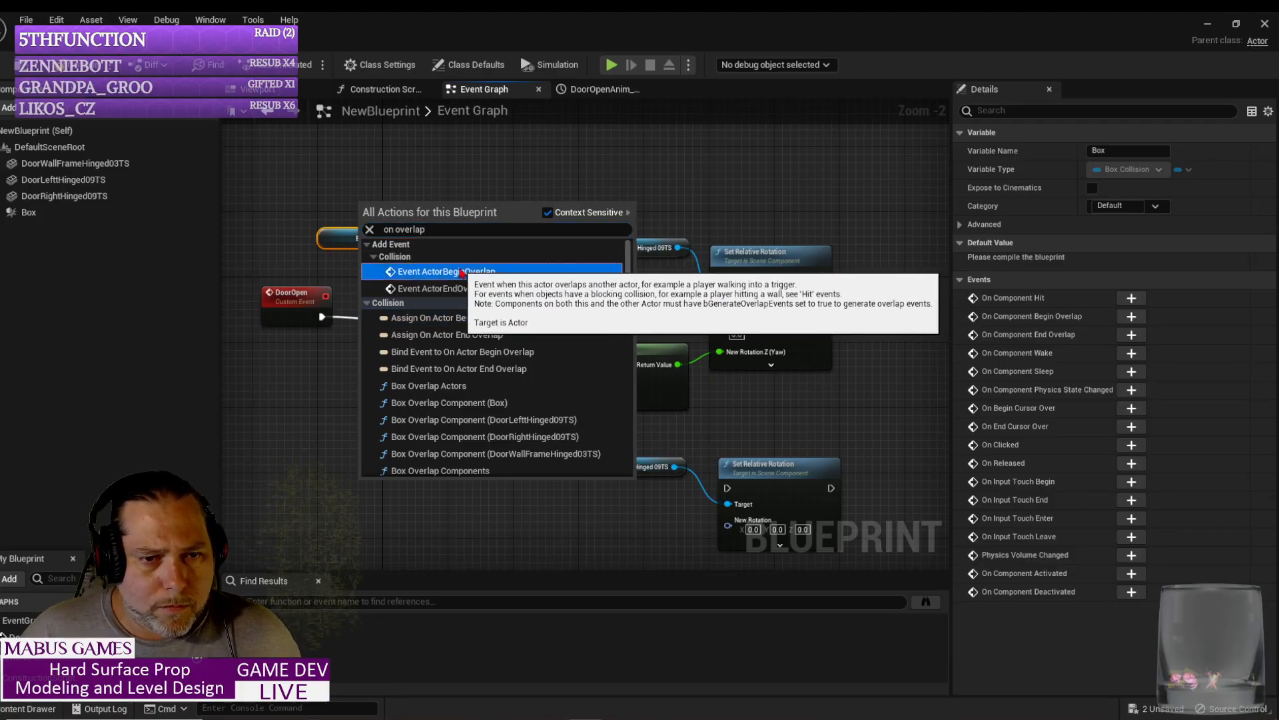
left_click(490, 273)
left_click(293, 295)
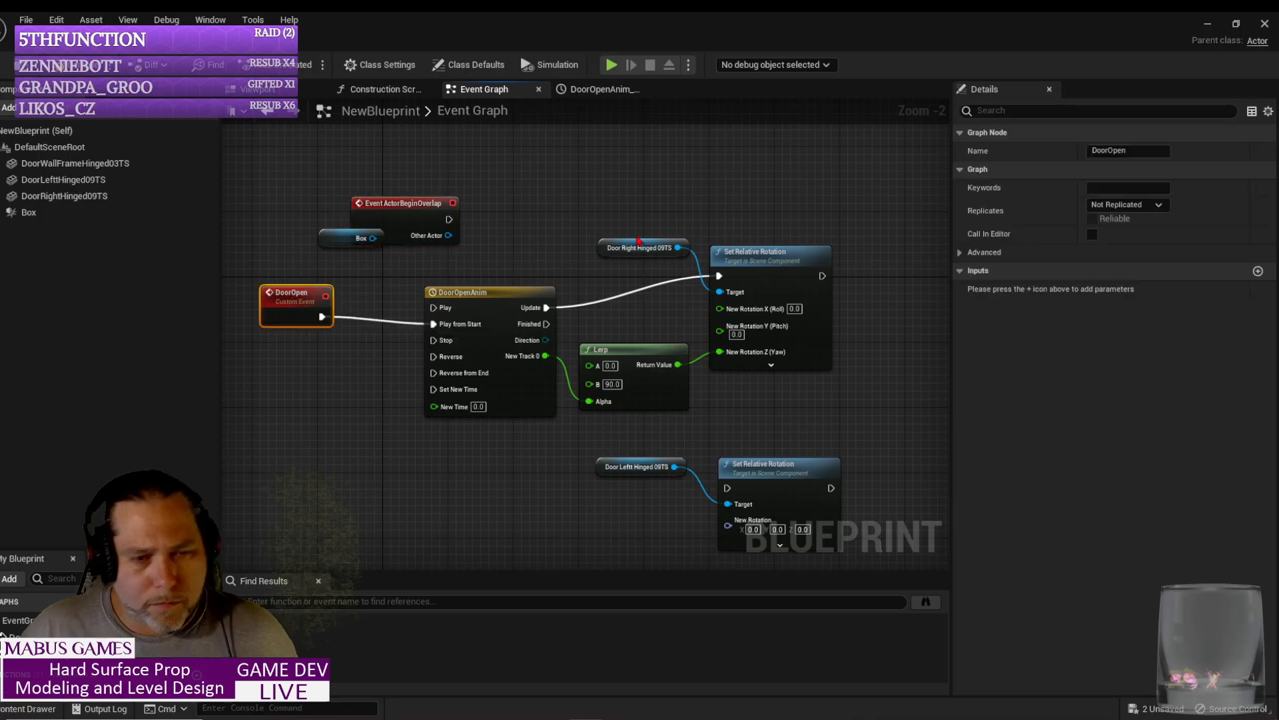
left_click(416, 212)
left_click_drag(416, 212, 293, 285)
left_click_drag(330, 240, 279, 243)
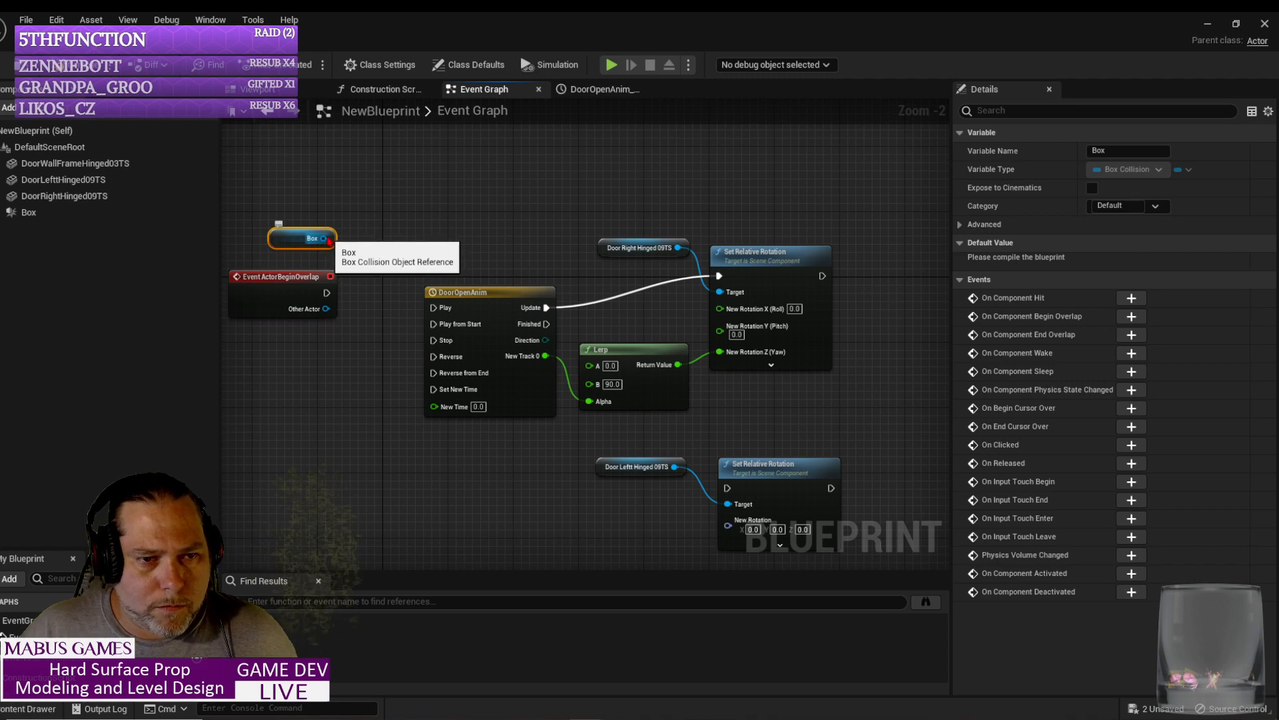
Step: Try to connect the Box reference to the Other Actor pin, and delete the Event ActorBeginOverlap node
left_click_drag(325, 238, 329, 313)
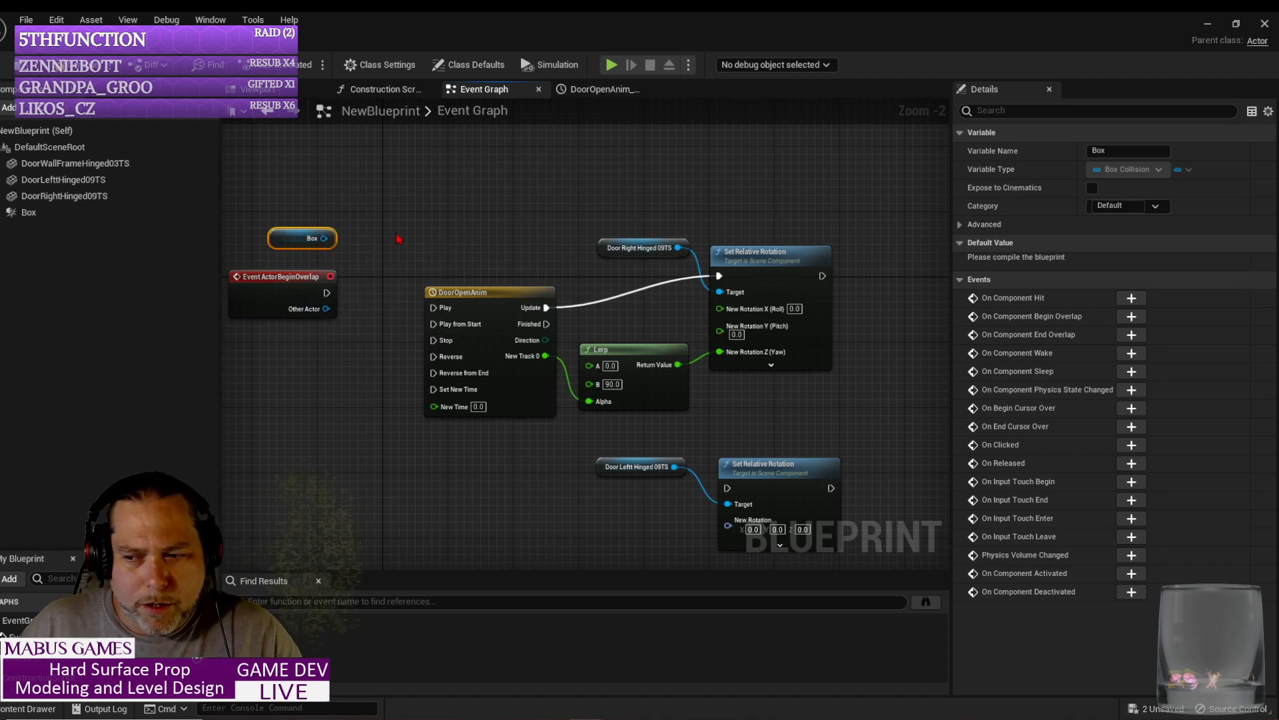
left_click(300, 275)
key("Delete")
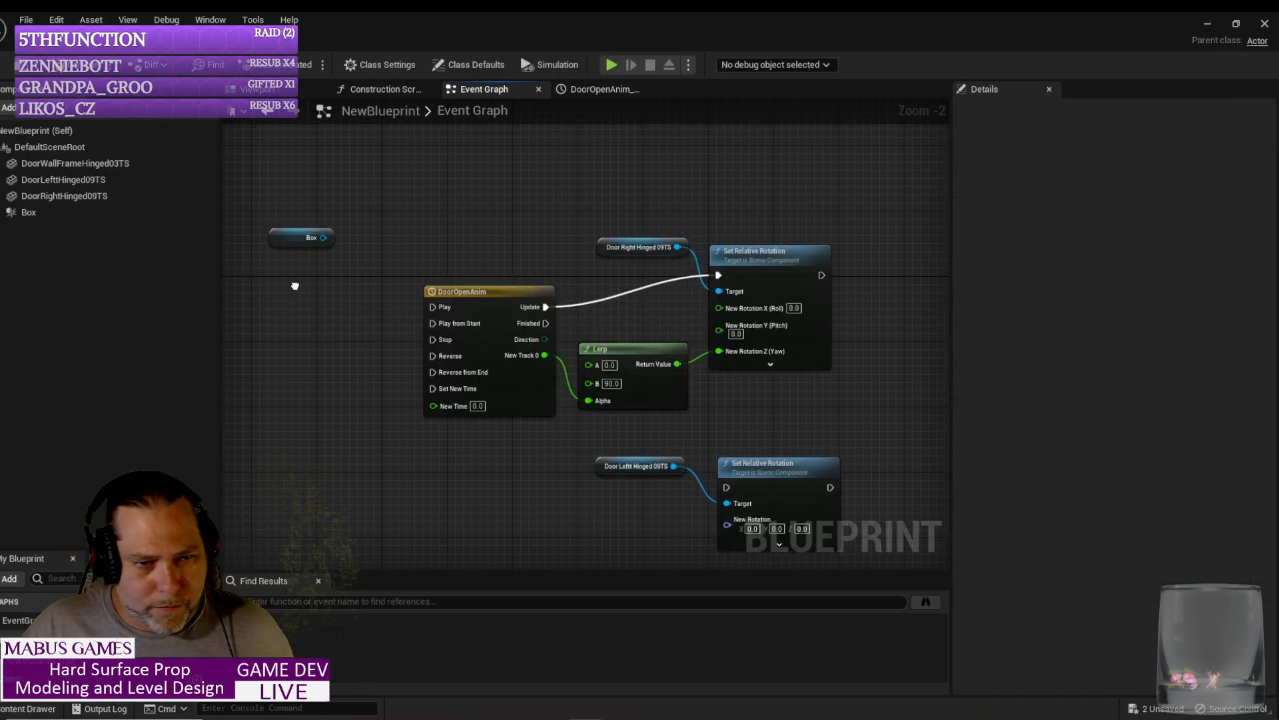
Step: Add a Box Overlap Component (Box) node to the Event Graph and delete the unconnected Box reference
right_click(298, 288)
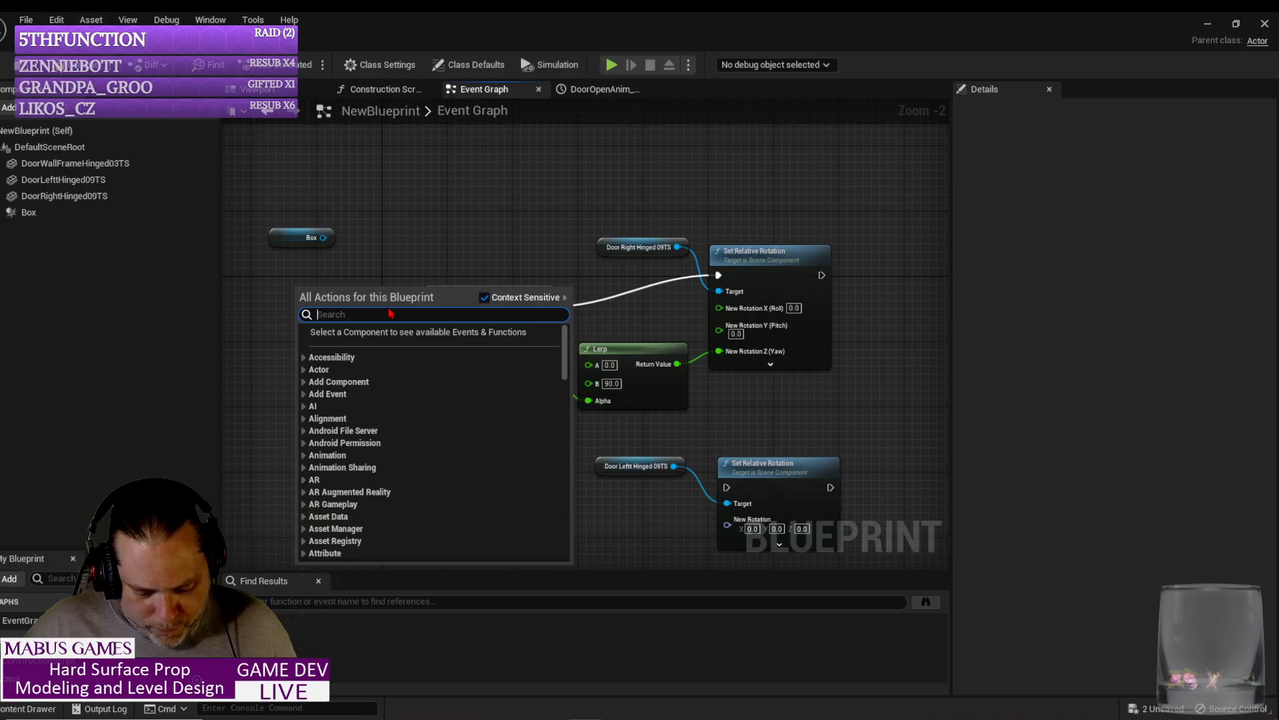
type("on component")
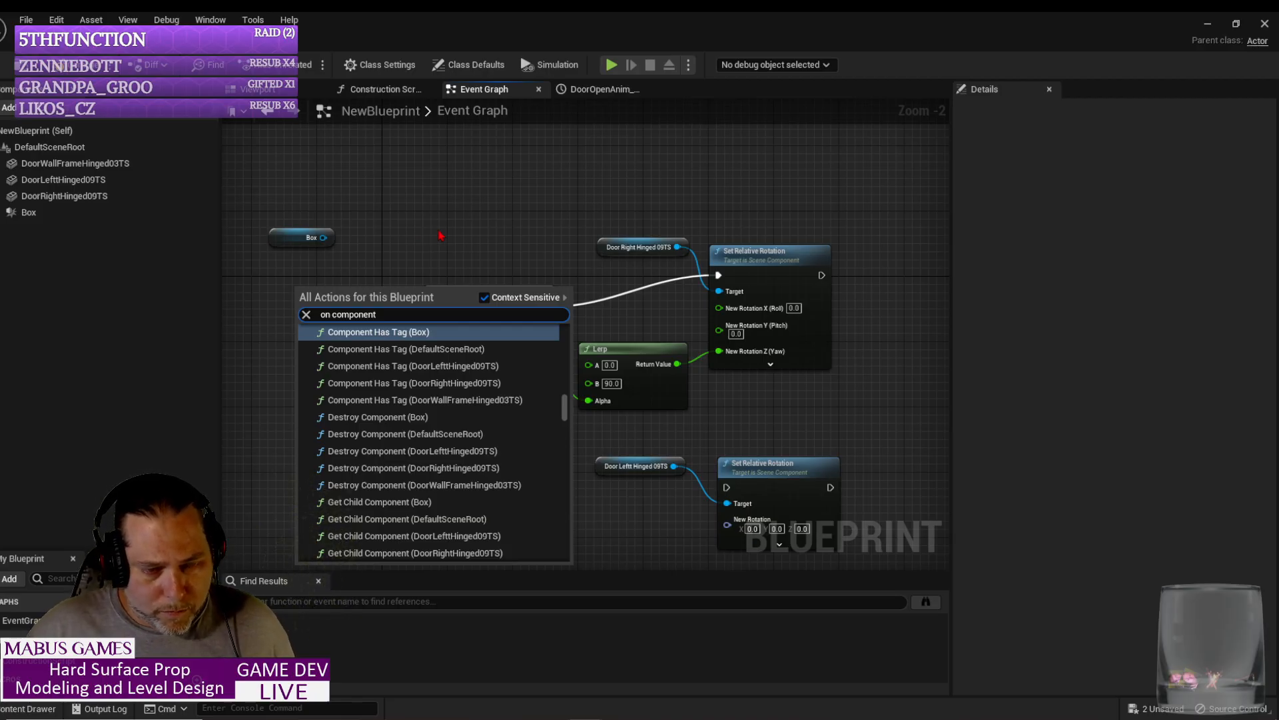
type("overlap")
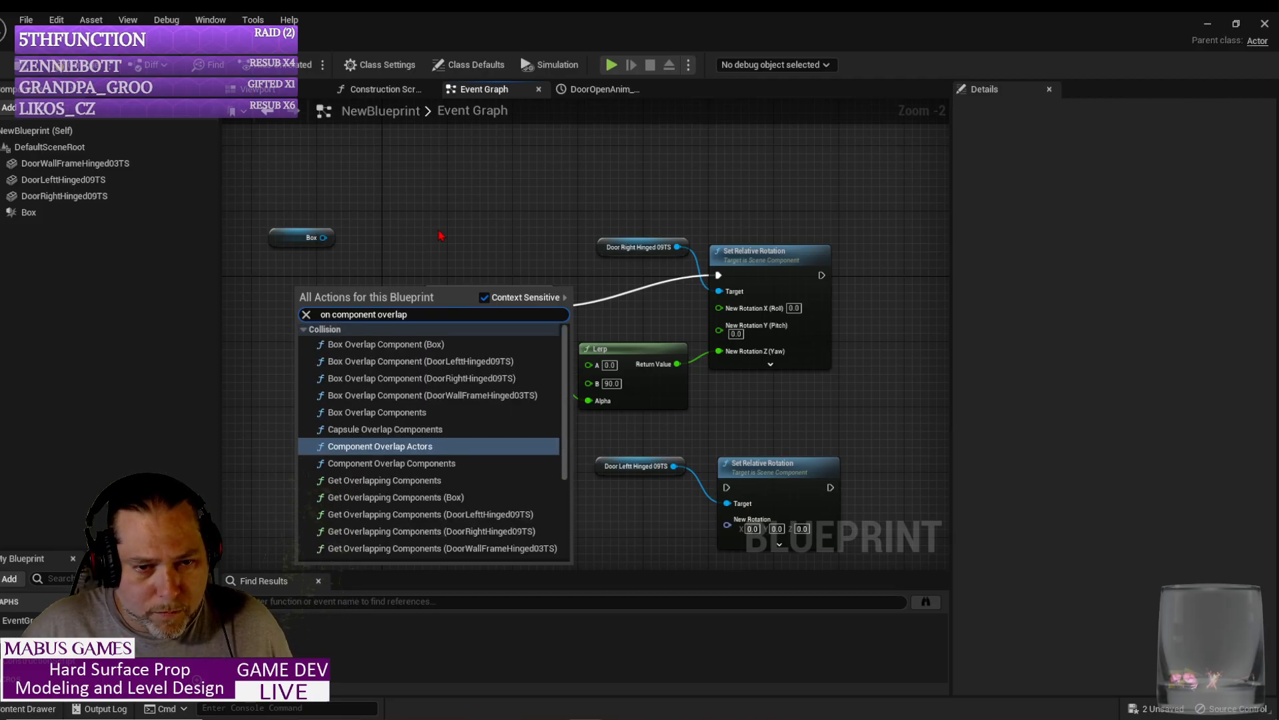
left_click(392, 349)
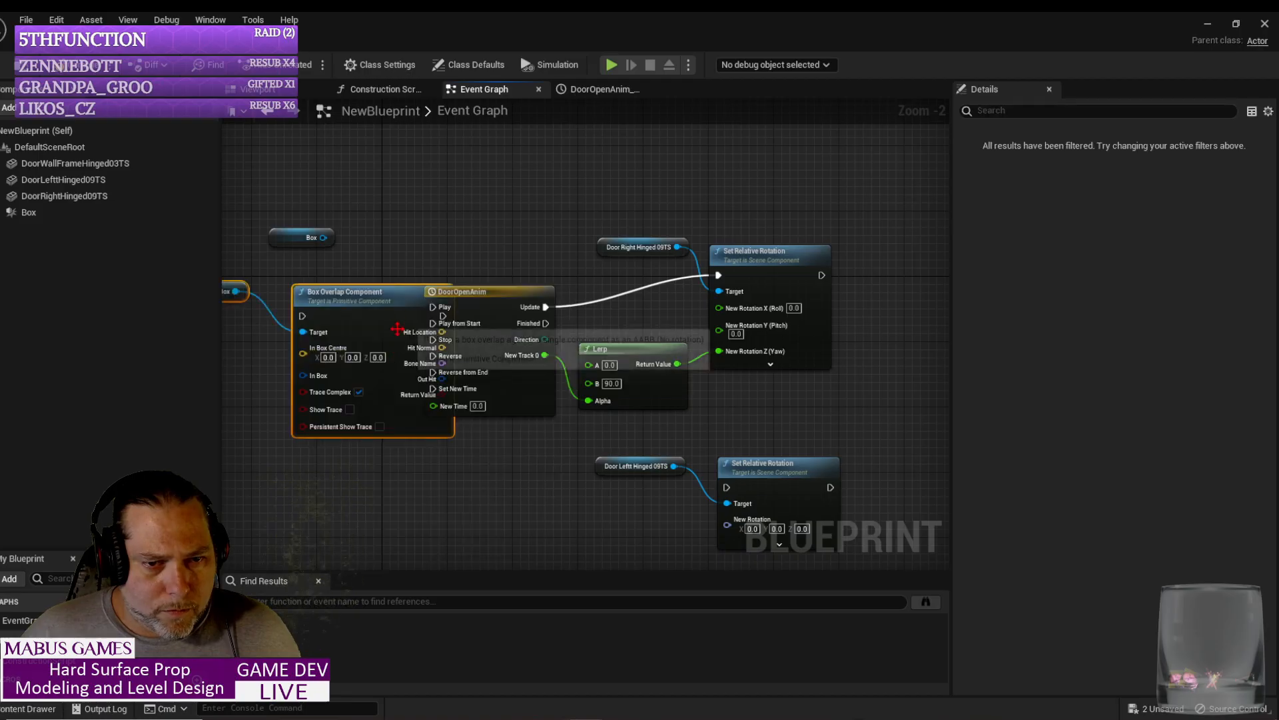
right_click_drag(361, 243, 485, 224)
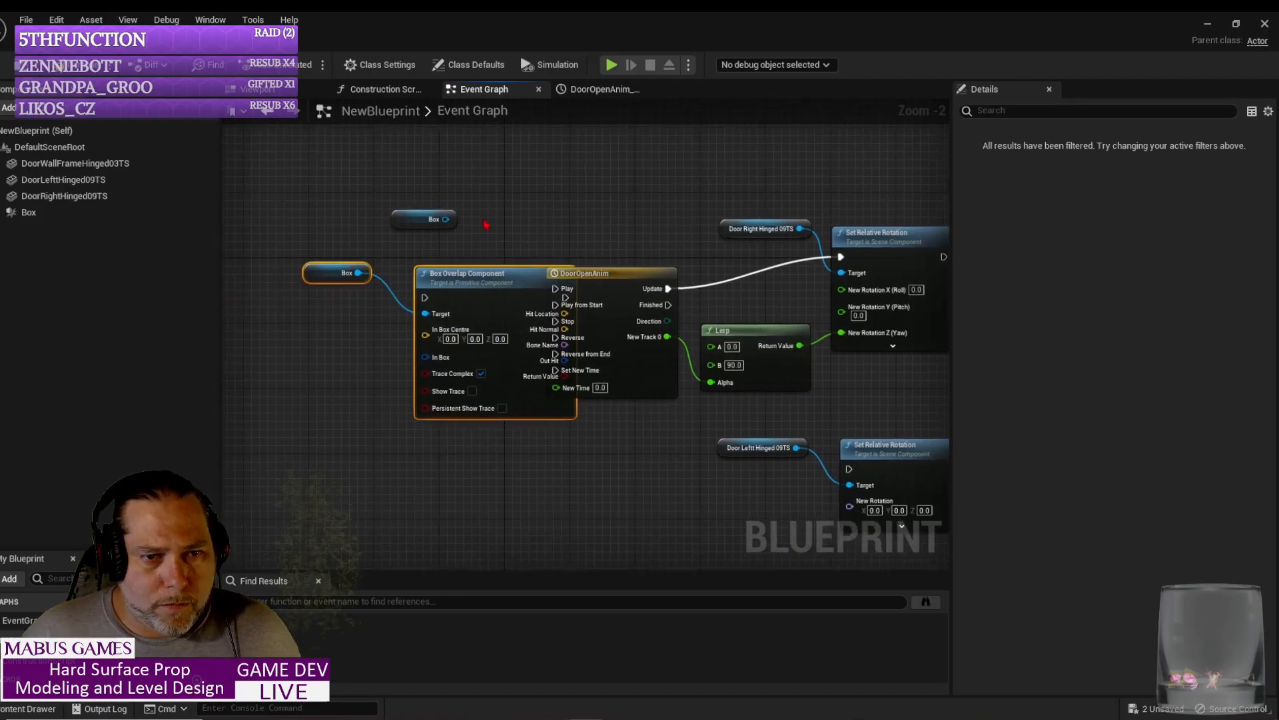
left_click(417, 216)
key("Delete")
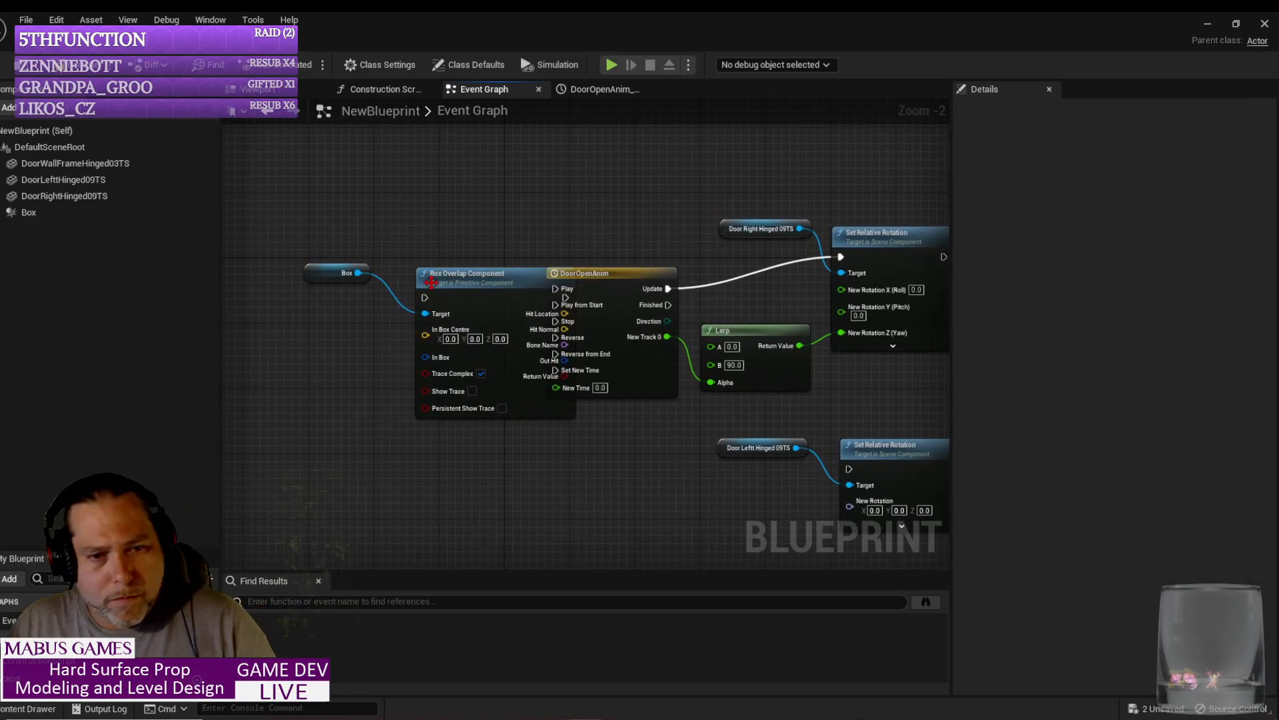
Step: Move Box Overlap Component with its Box reference clear of DoorOpenAnim and wire its execution output to Play from Start
left_click(469, 279)
left_click_drag(310, 258, 563, 307)
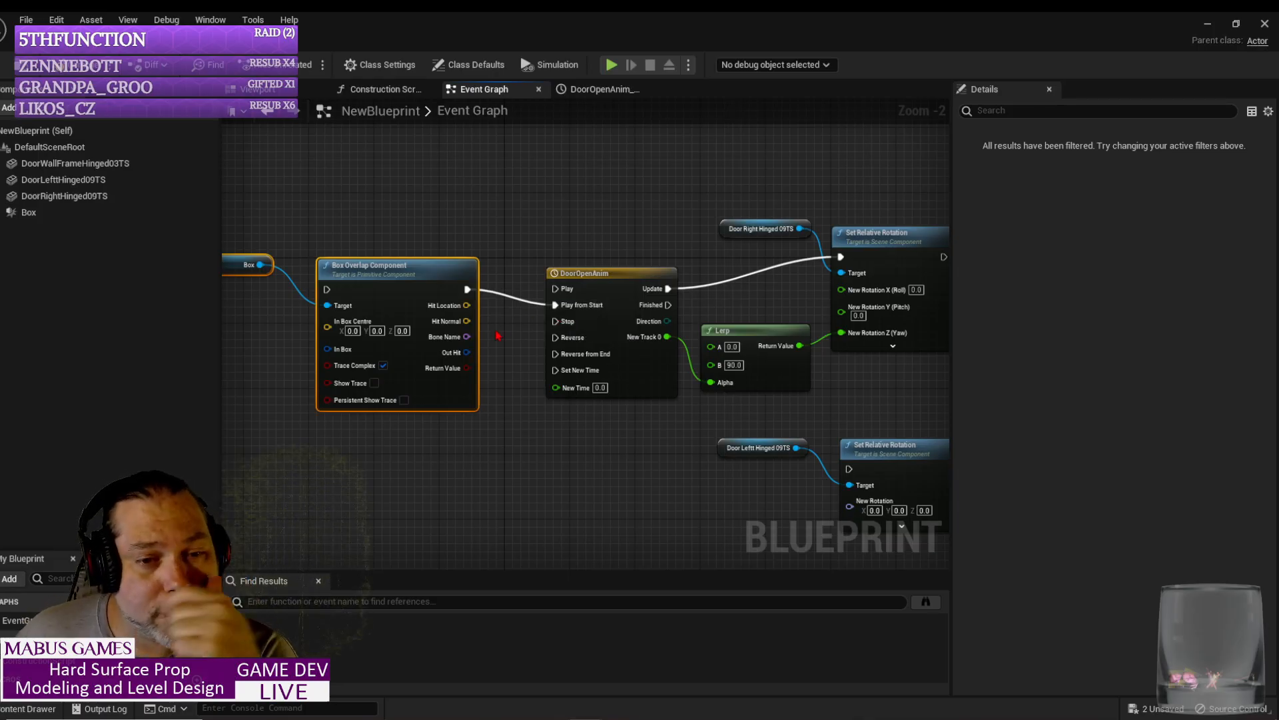
right_click_drag(489, 353, 535, 398)
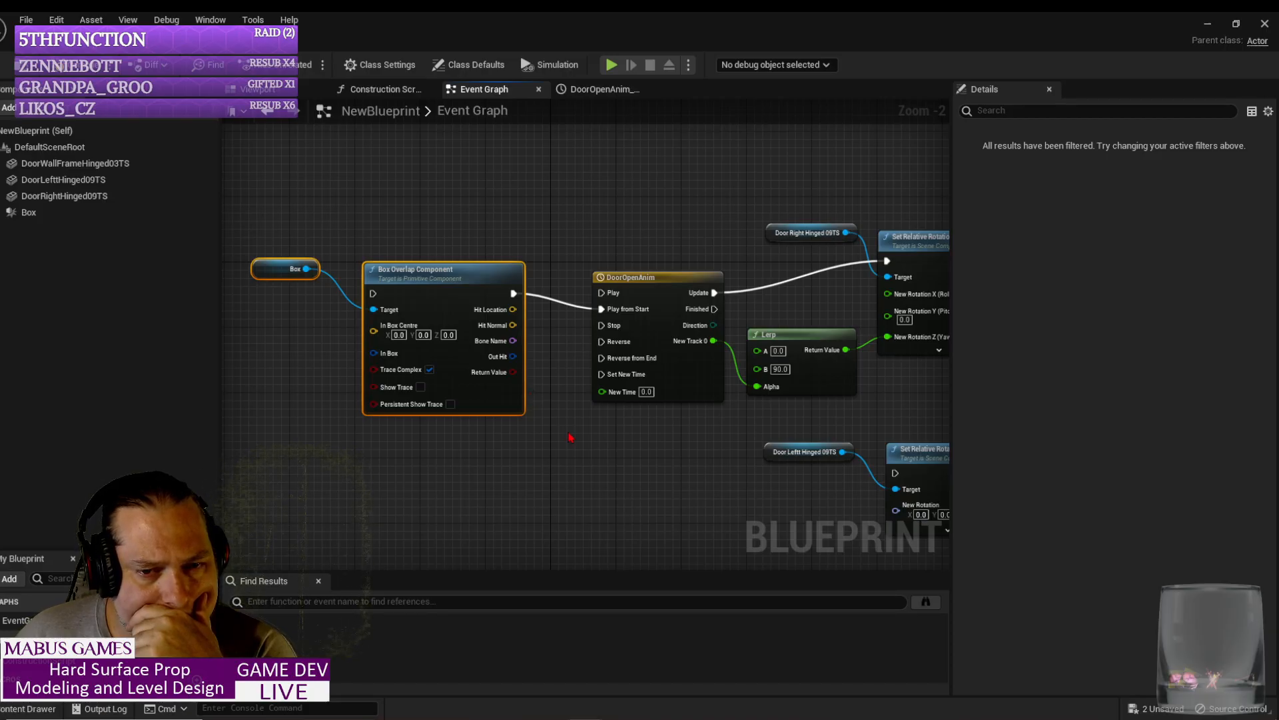
right_click_drag(569, 436, 474, 421)
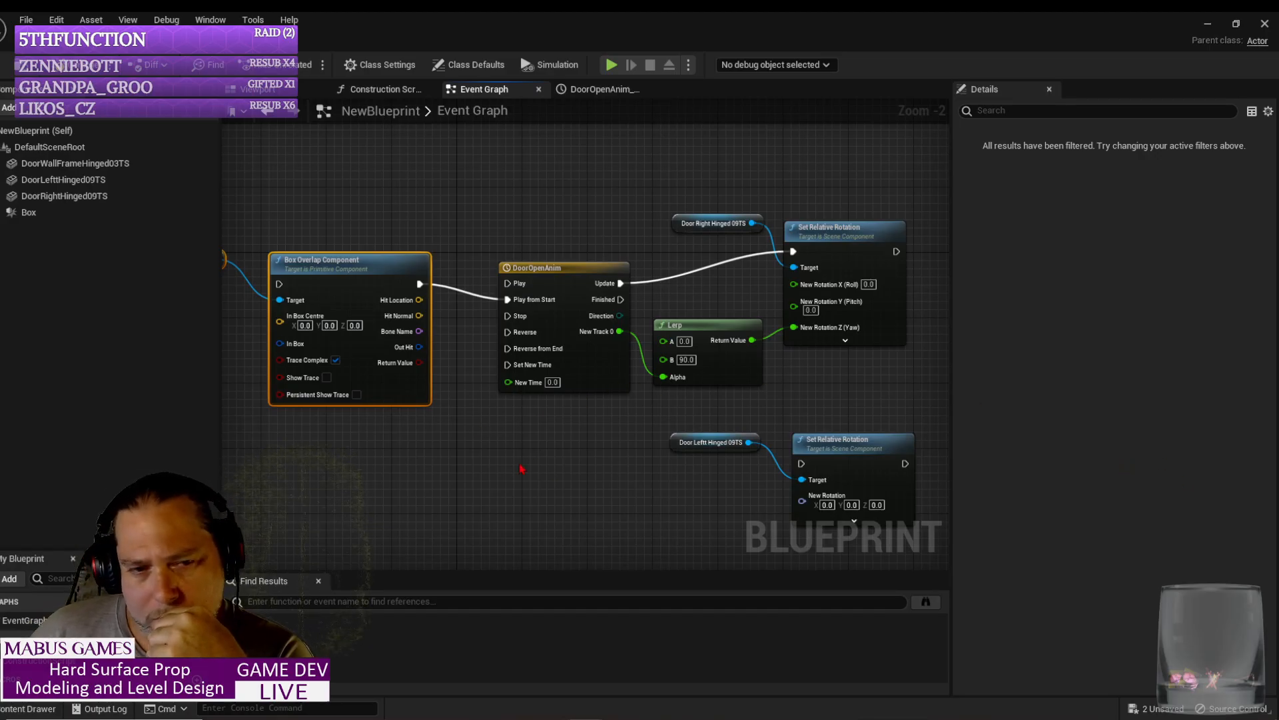
right_click(27, 219)
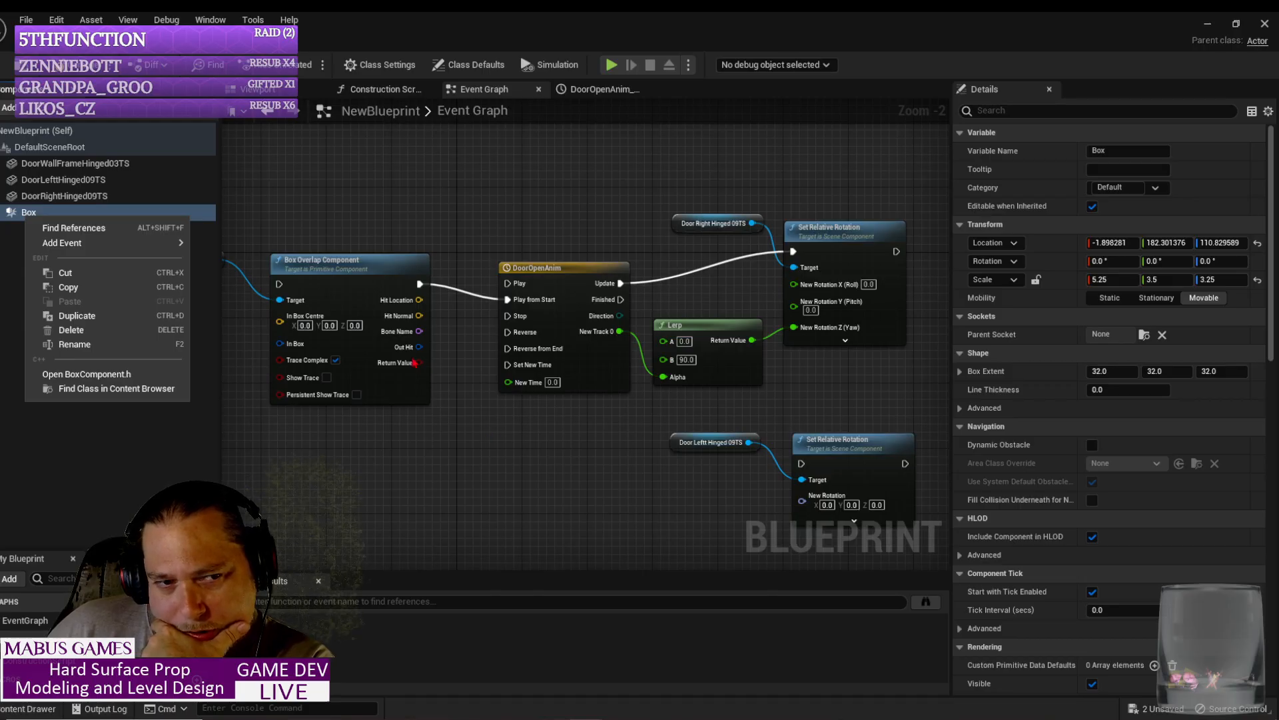
right_click_drag(226, 278, 424, 331)
right_click(365, 305)
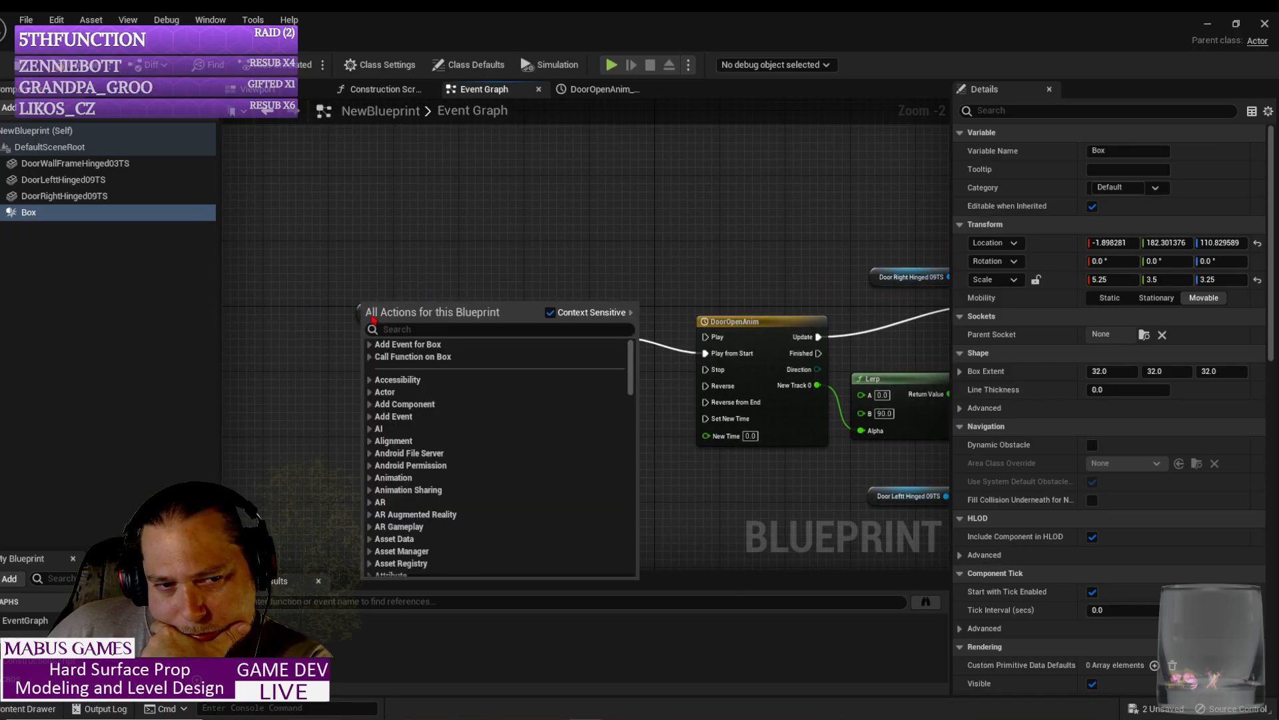
key("Escape")
Step: Add an On Component Begin Overlap event for the Box component to the Event Graph
left_click(371, 314)
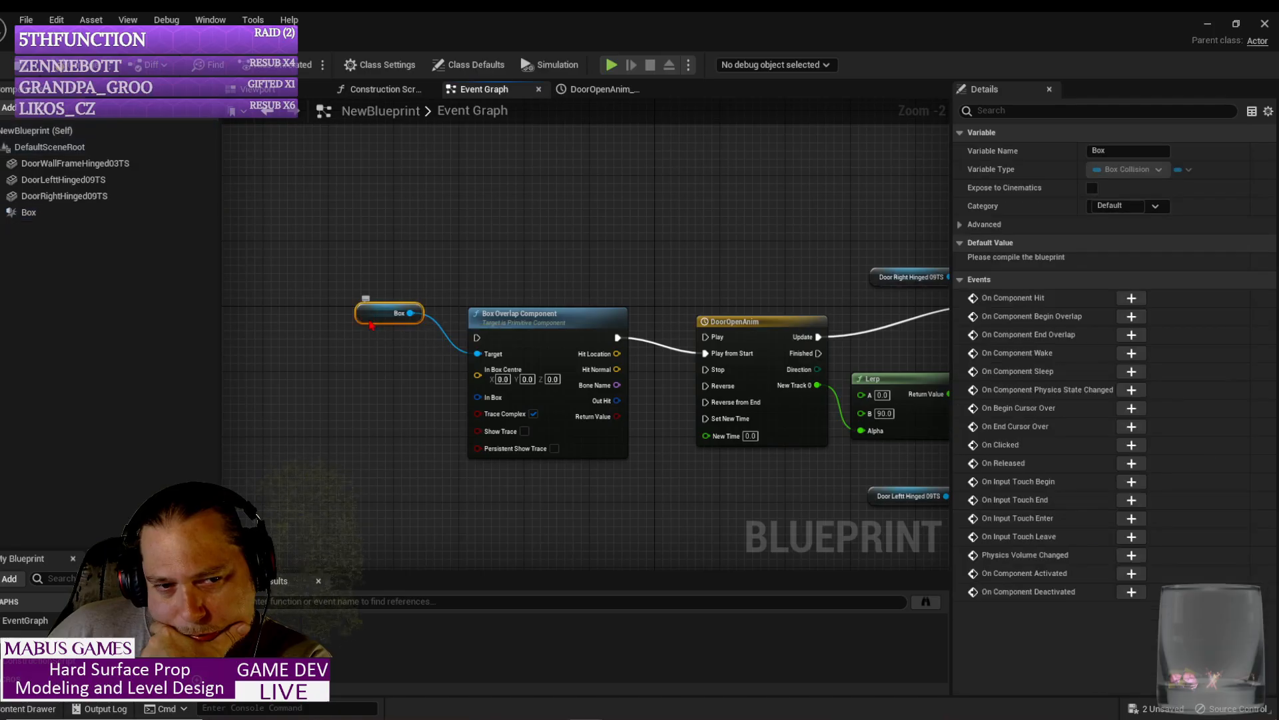
right_click(371, 320)
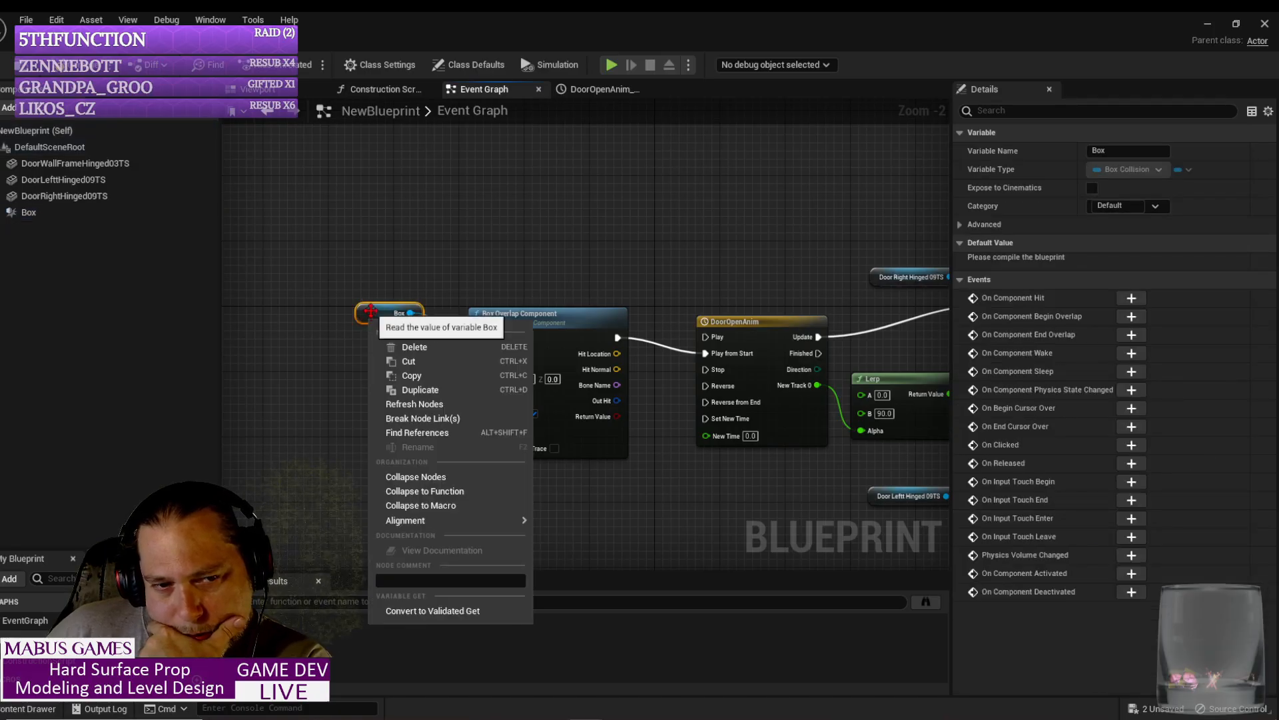
left_click(371, 311)
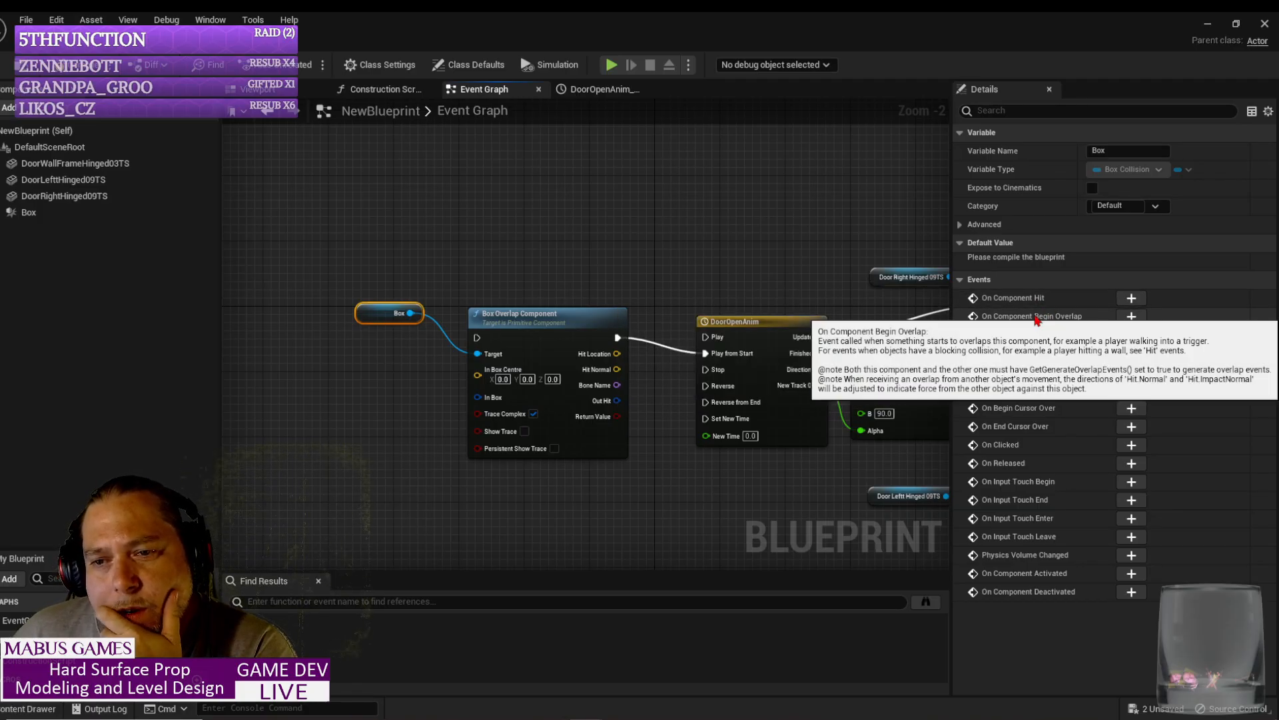
left_click(1130, 317)
right_click_drag(770, 260, 691, 365)
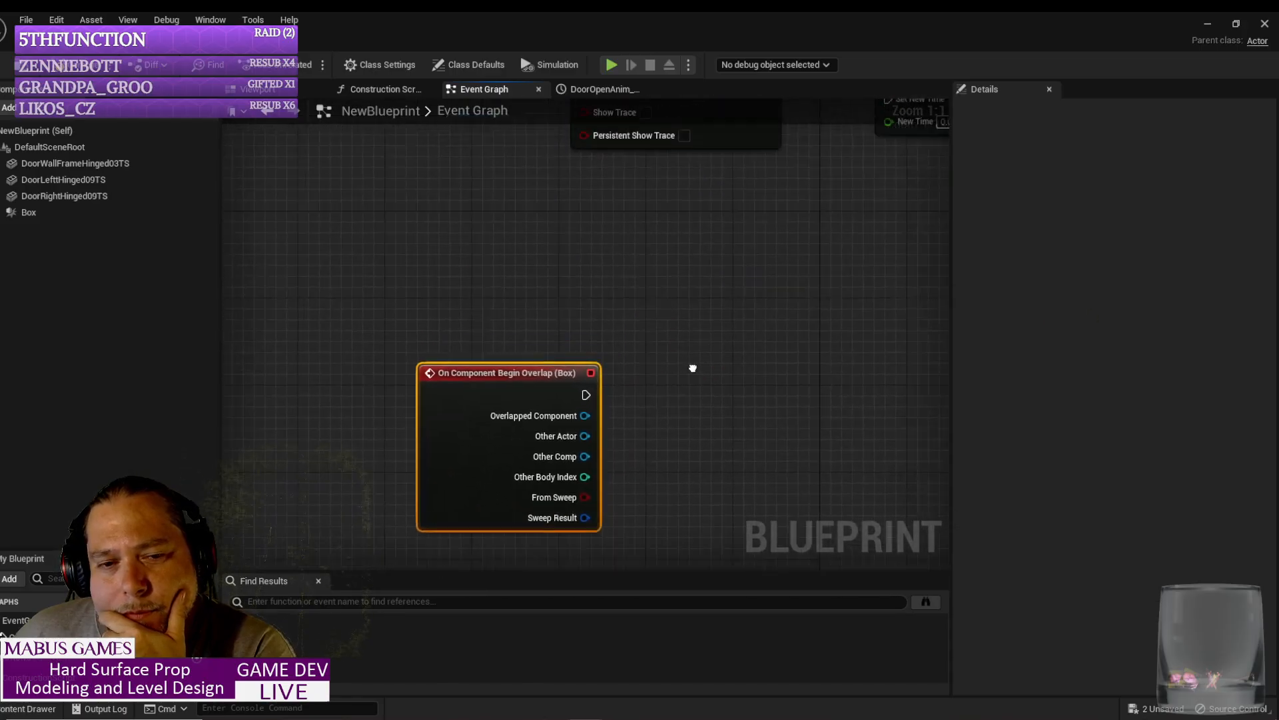
scroll(680, 390, "down", 6)
scroll(598, 346, "up", 2)
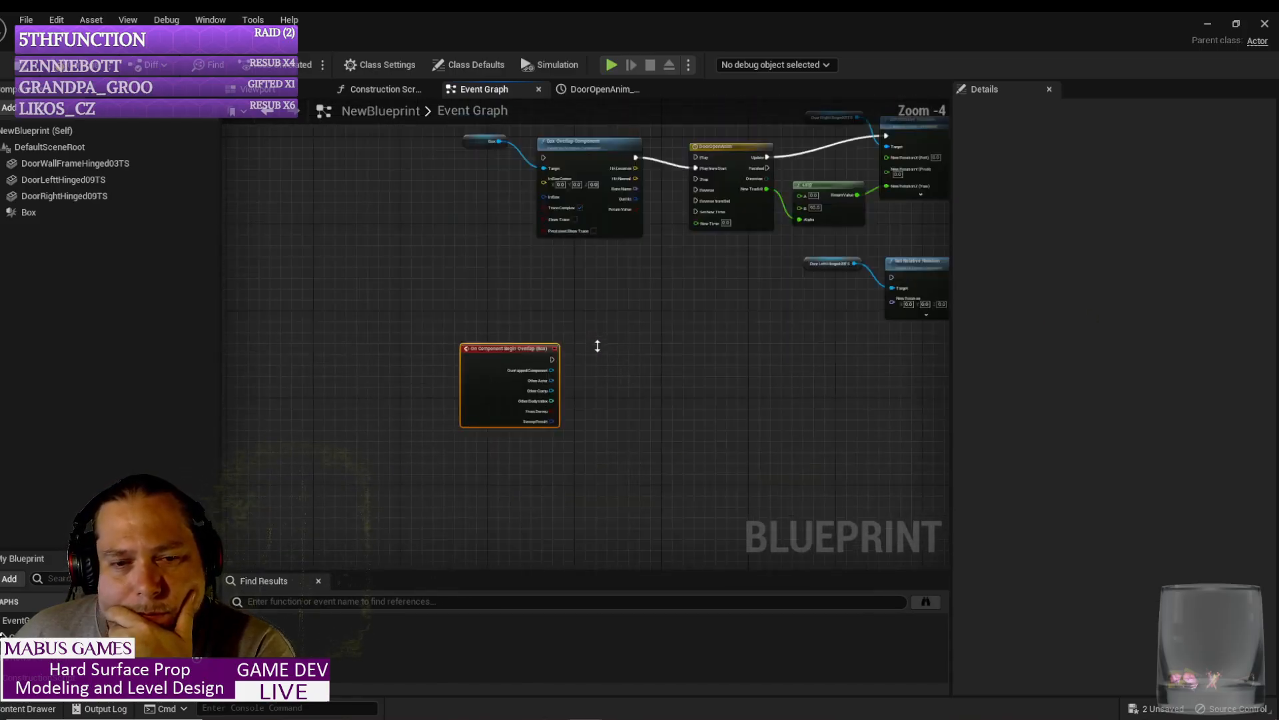
right_click_drag(613, 323, 617, 359)
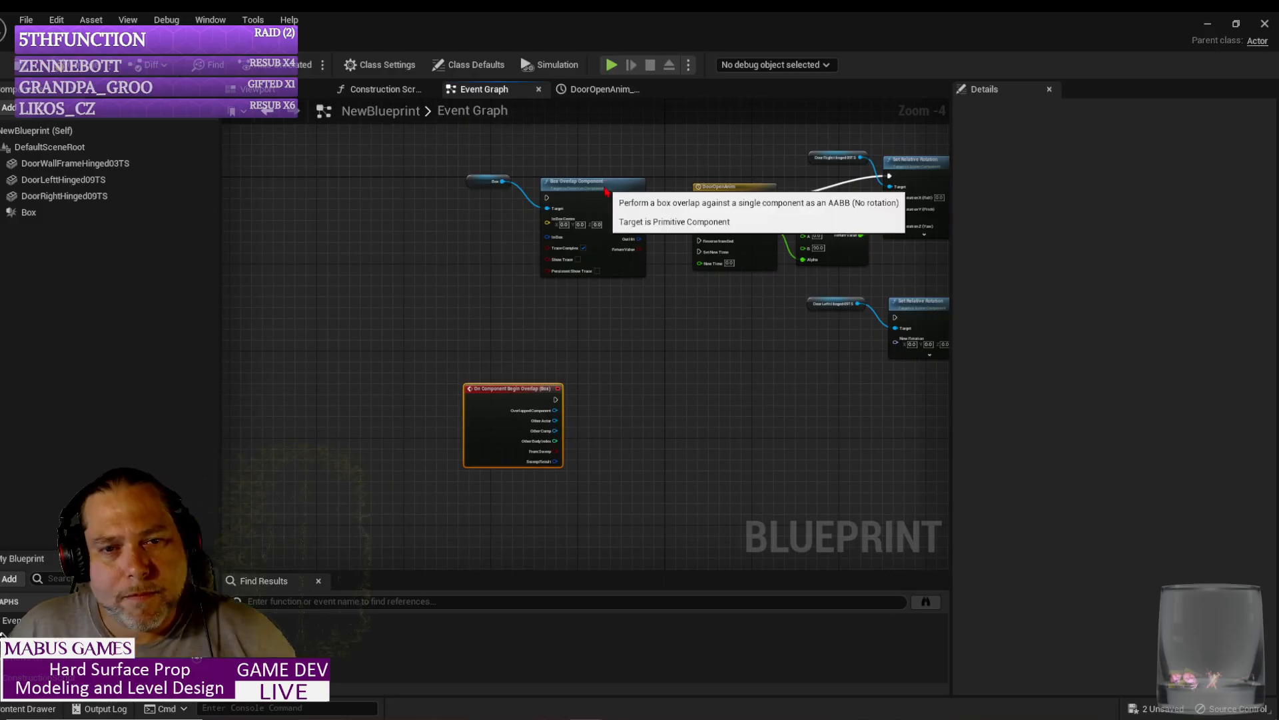
Step: Delete the Box Overlap Component node together with its connected Box reference
left_click(613, 180)
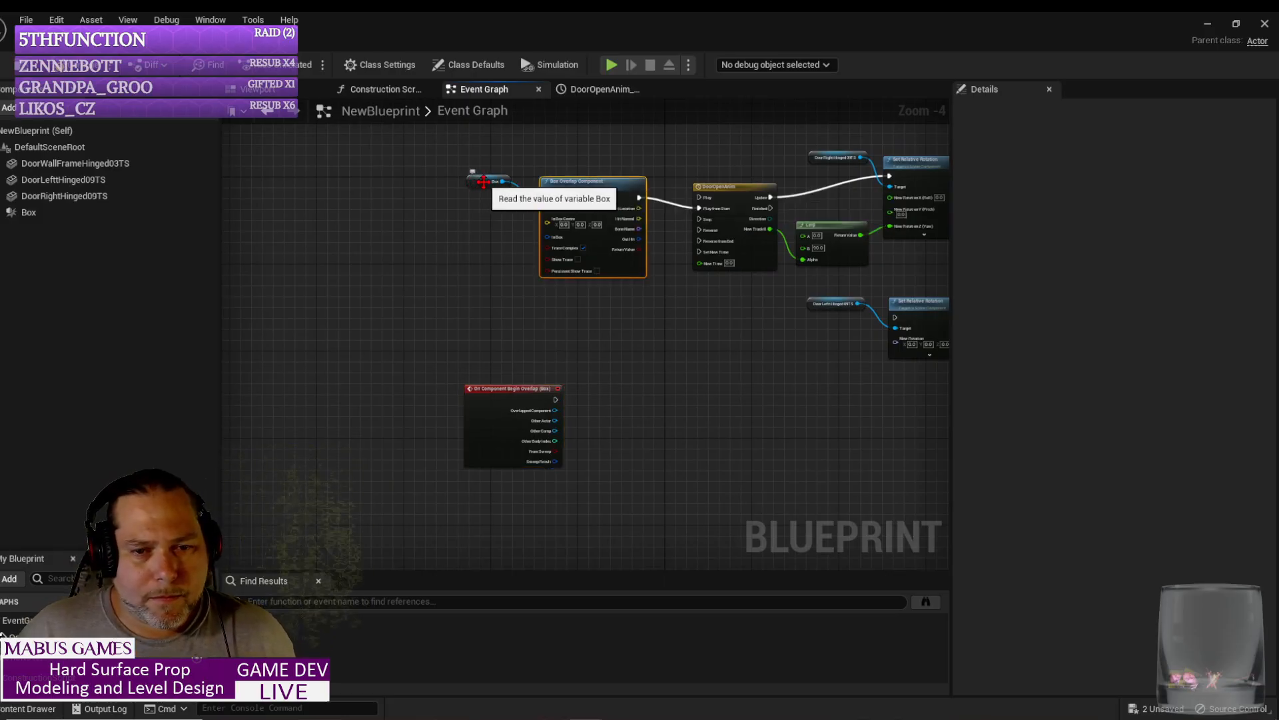
left_click(486, 183, "shift")
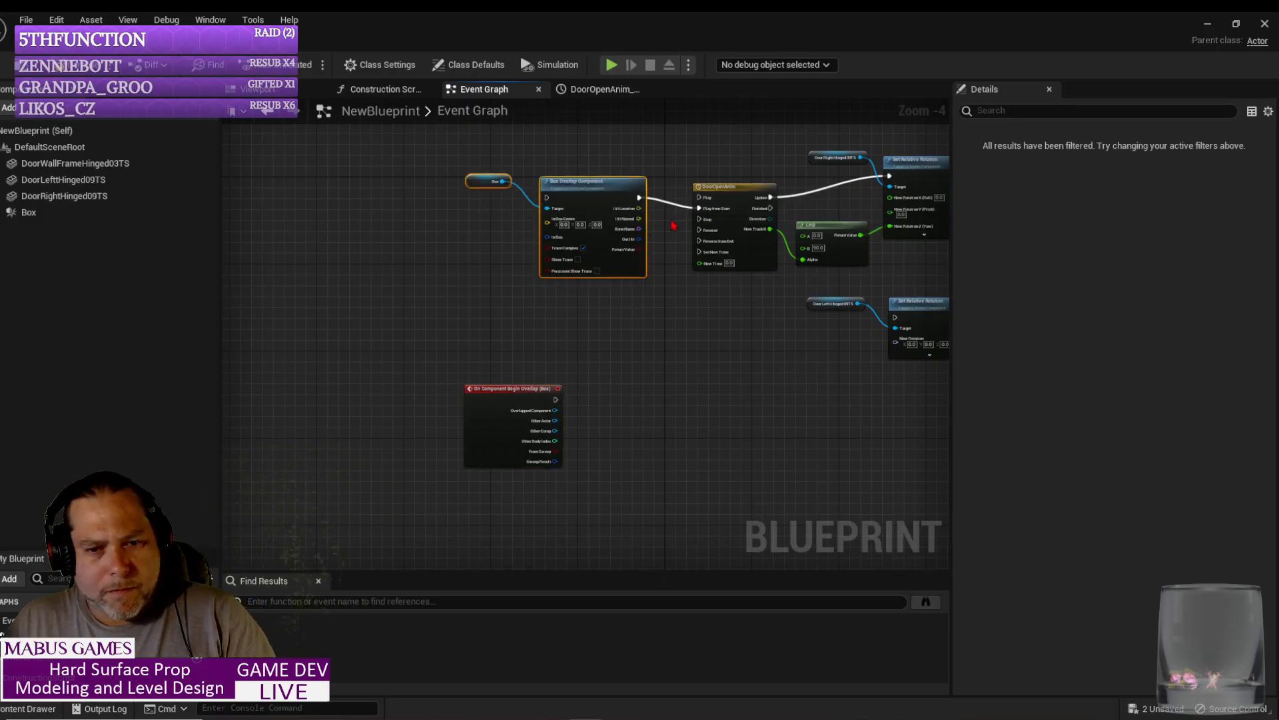
key("Delete")
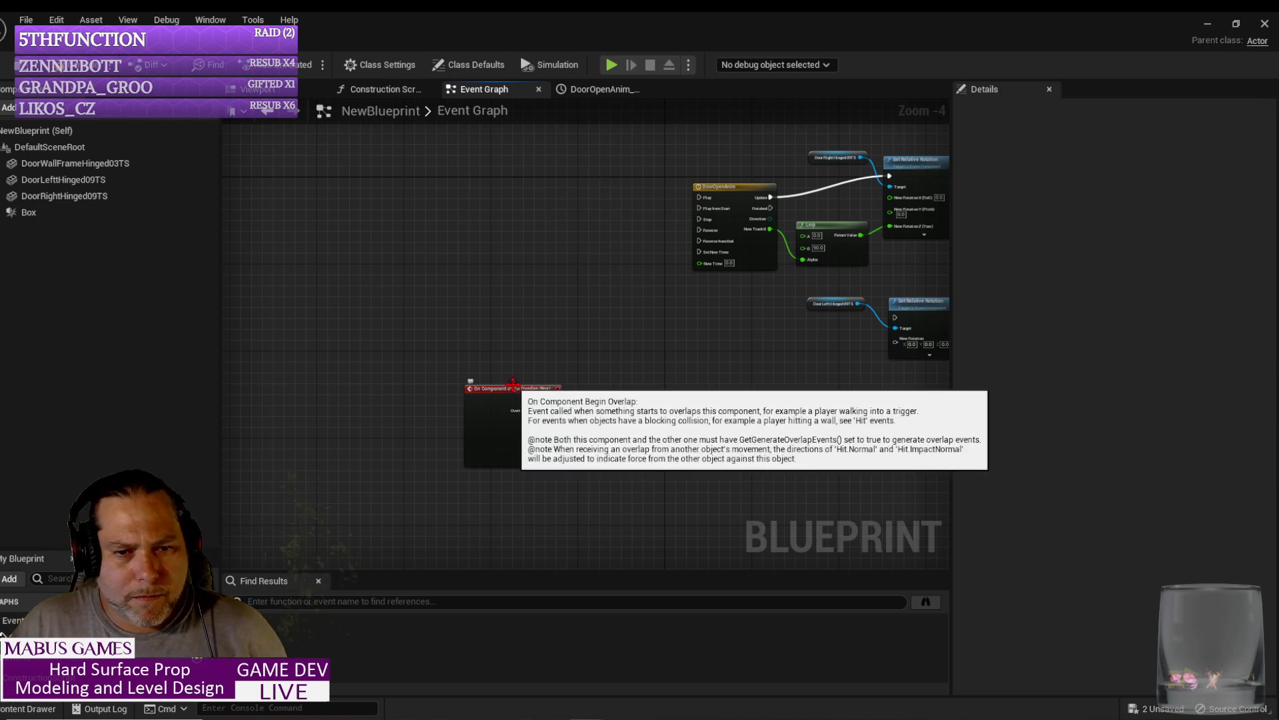
Step: Place the Box's Begin Overlap event beside the DoorOpenAnim timeline and connect its execution output to Play from Start
left_click_drag(512, 391, 581, 187)
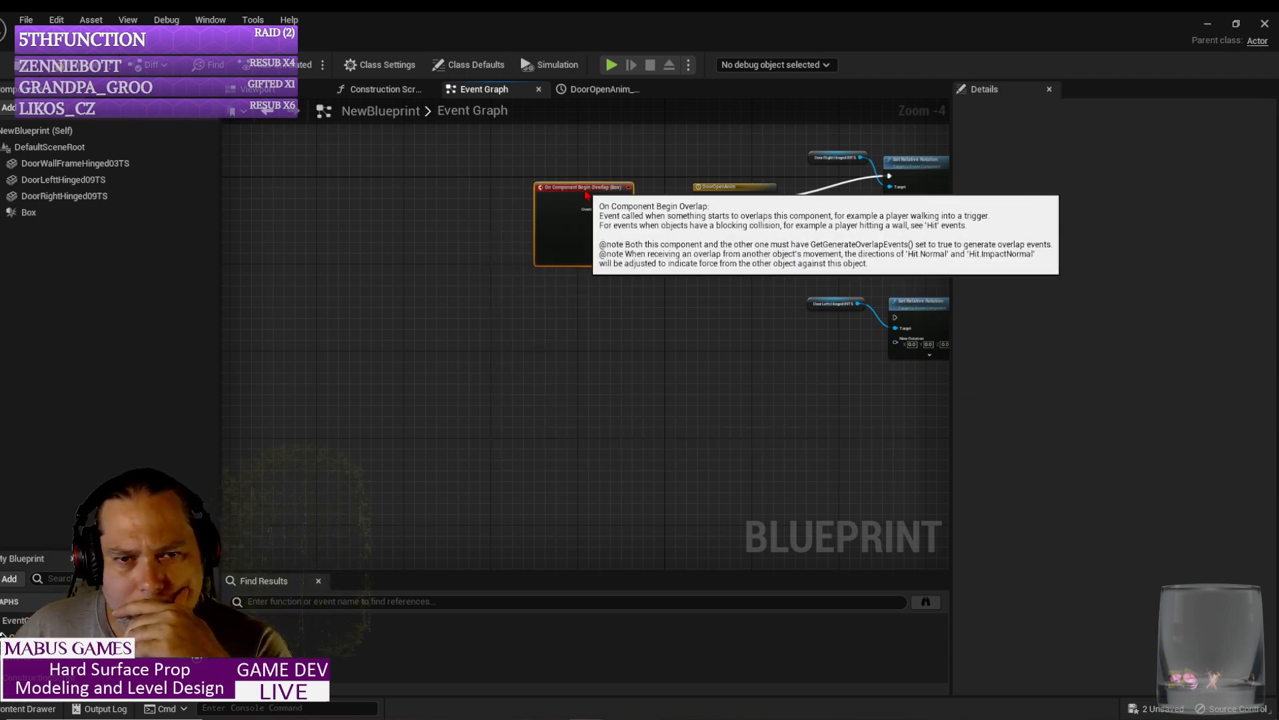
scroll(542, 322, "up", 4)
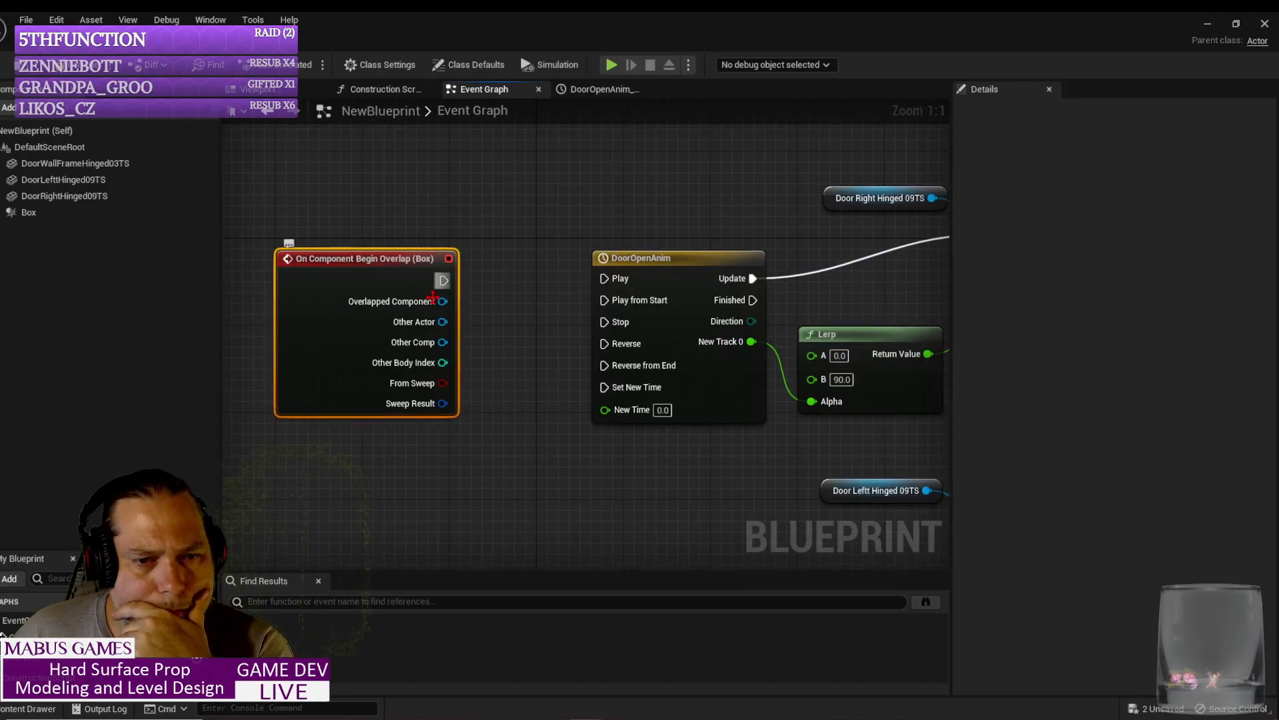
left_click_drag(443, 279, 603, 301)
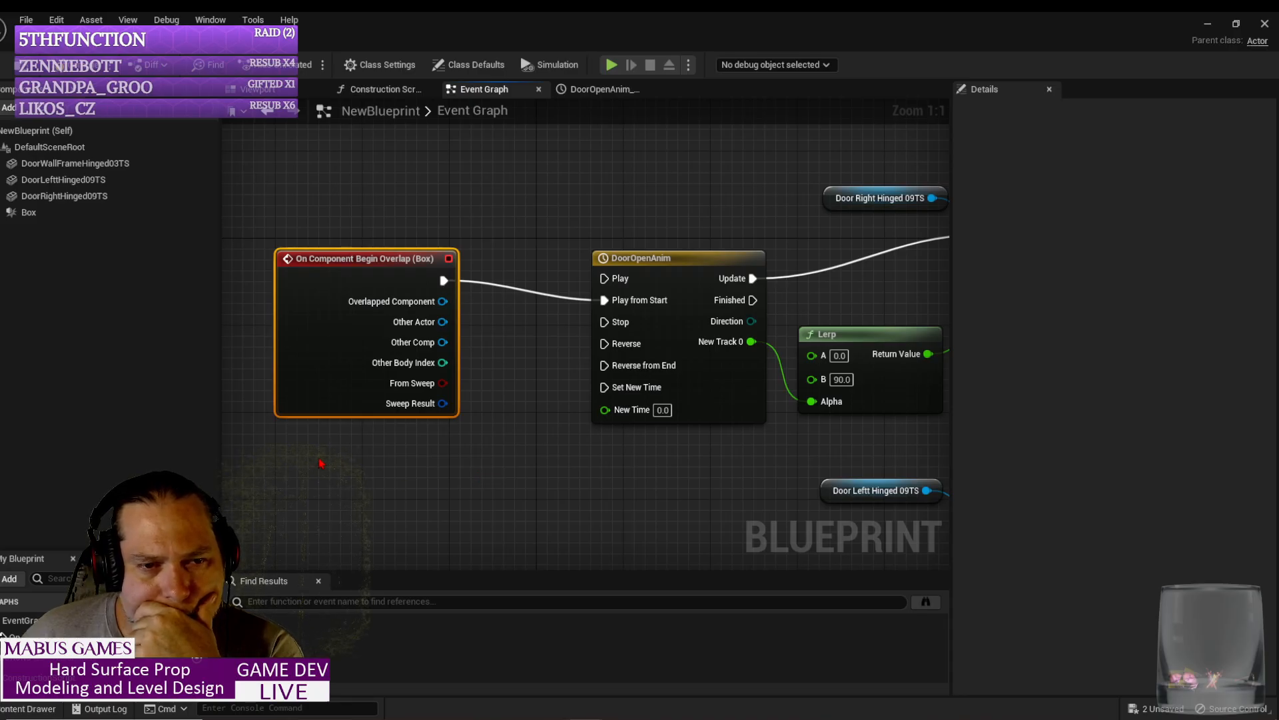
Step: Add an On Component End Overlap event for the Box and connect it to DoorOpenAnim's Reverse from End input
left_click(50, 213)
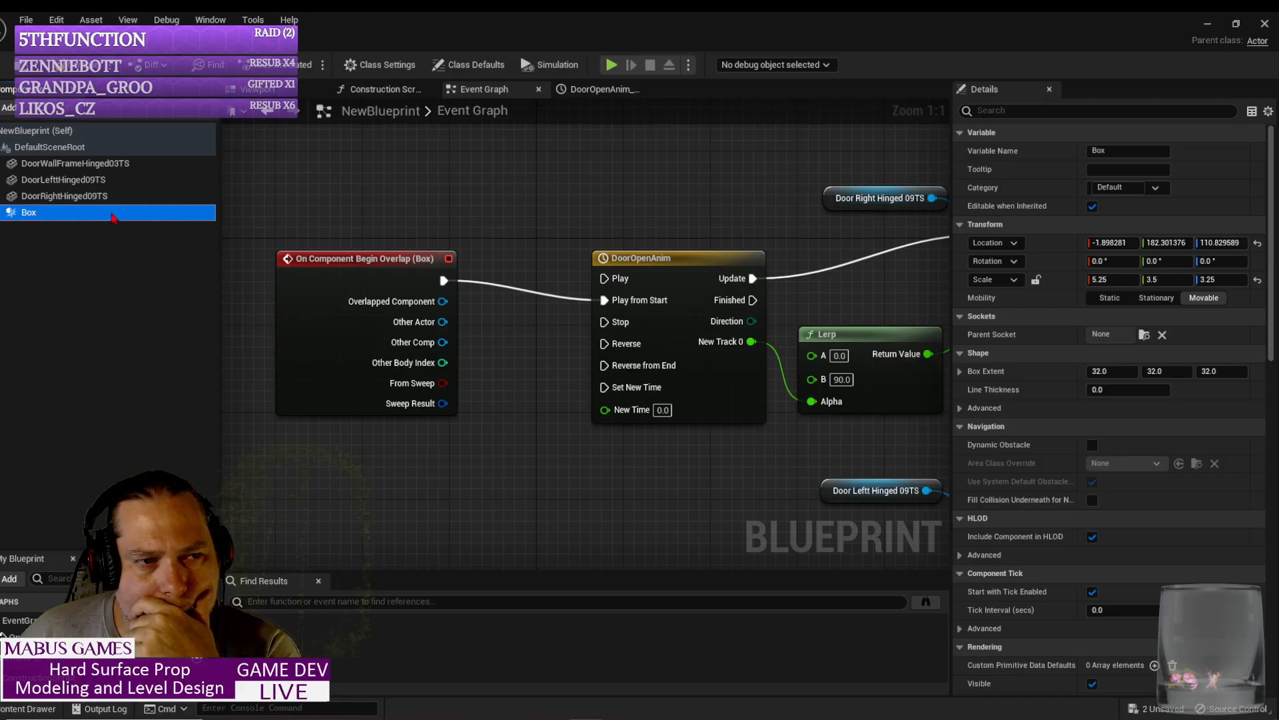
left_click_drag(114, 217, 429, 220)
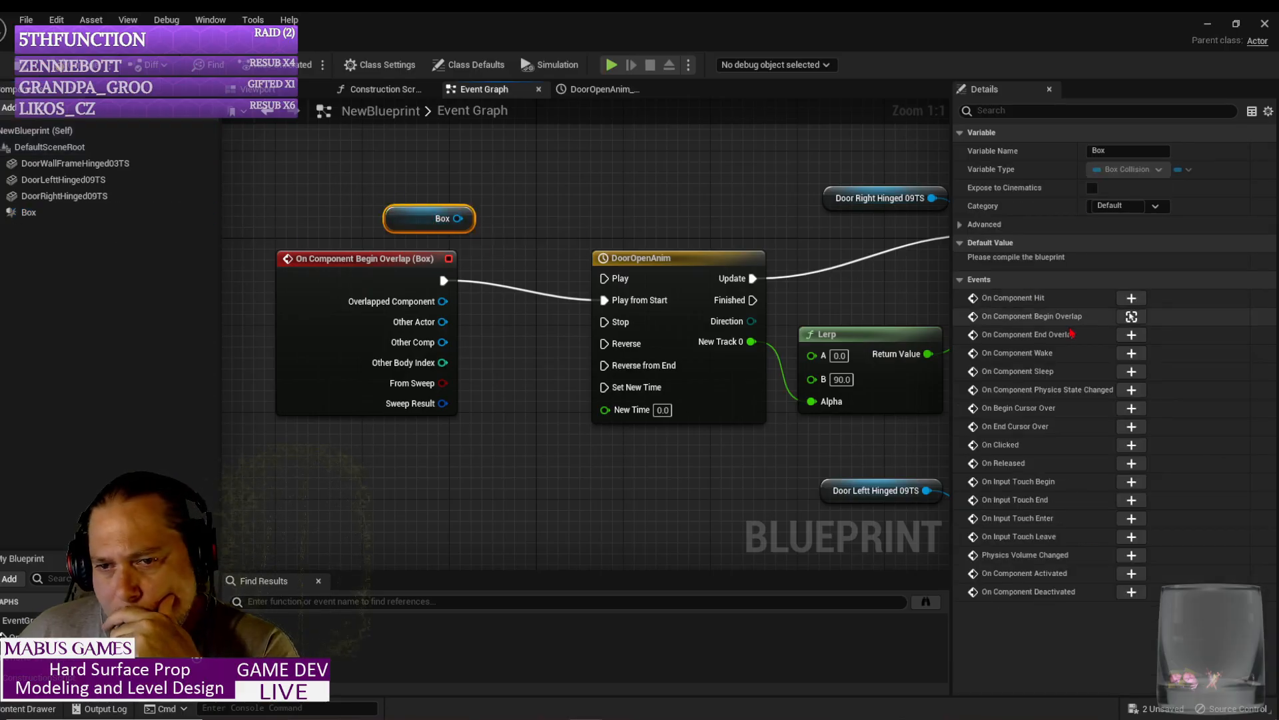
left_click(1132, 334)
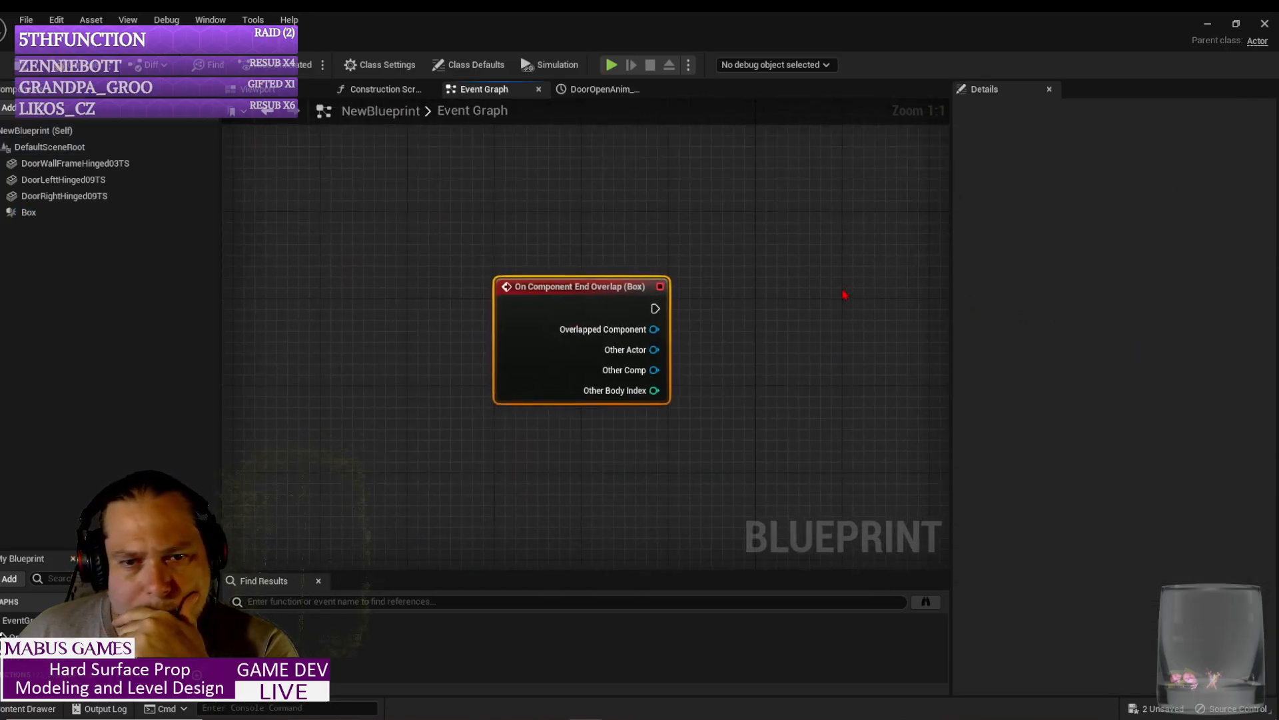
right_click_drag(691, 346, 643, 440)
scroll(643, 440, "down", 3)
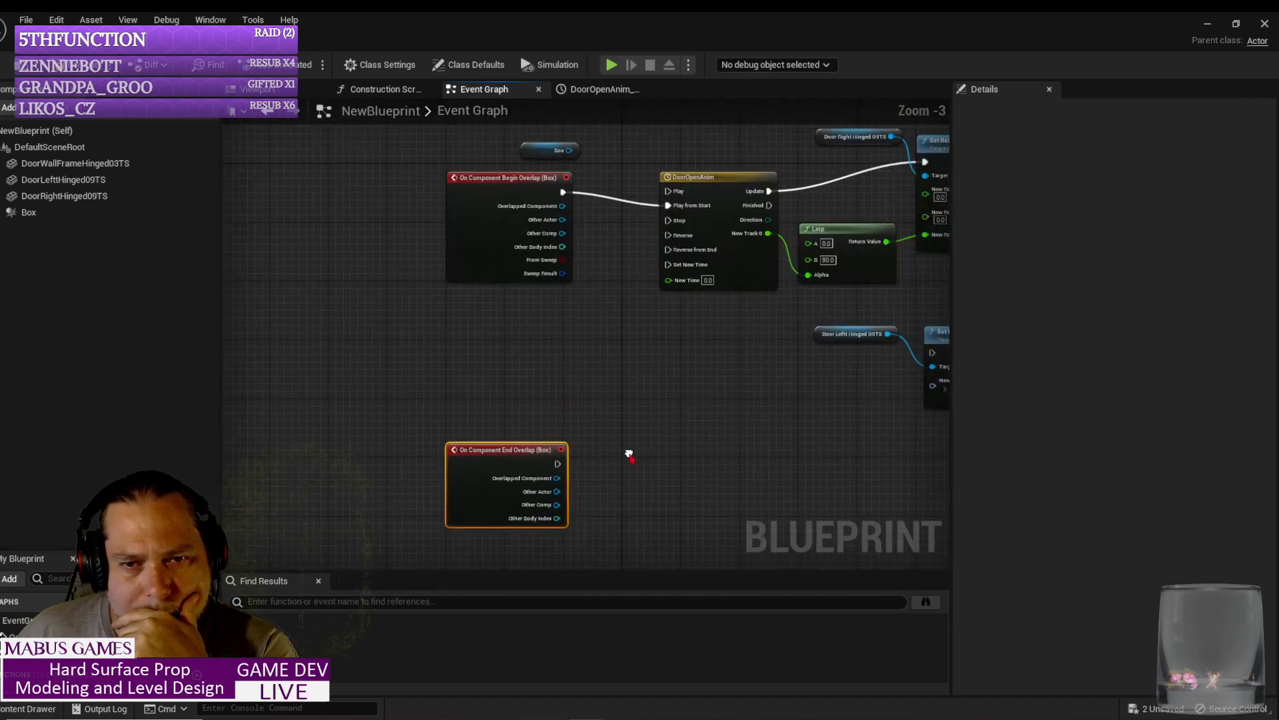
left_click_drag(513, 450, 671, 251)
Step: Delete the unconnected Box reference node above the Begin Overlap event
left_click(541, 145)
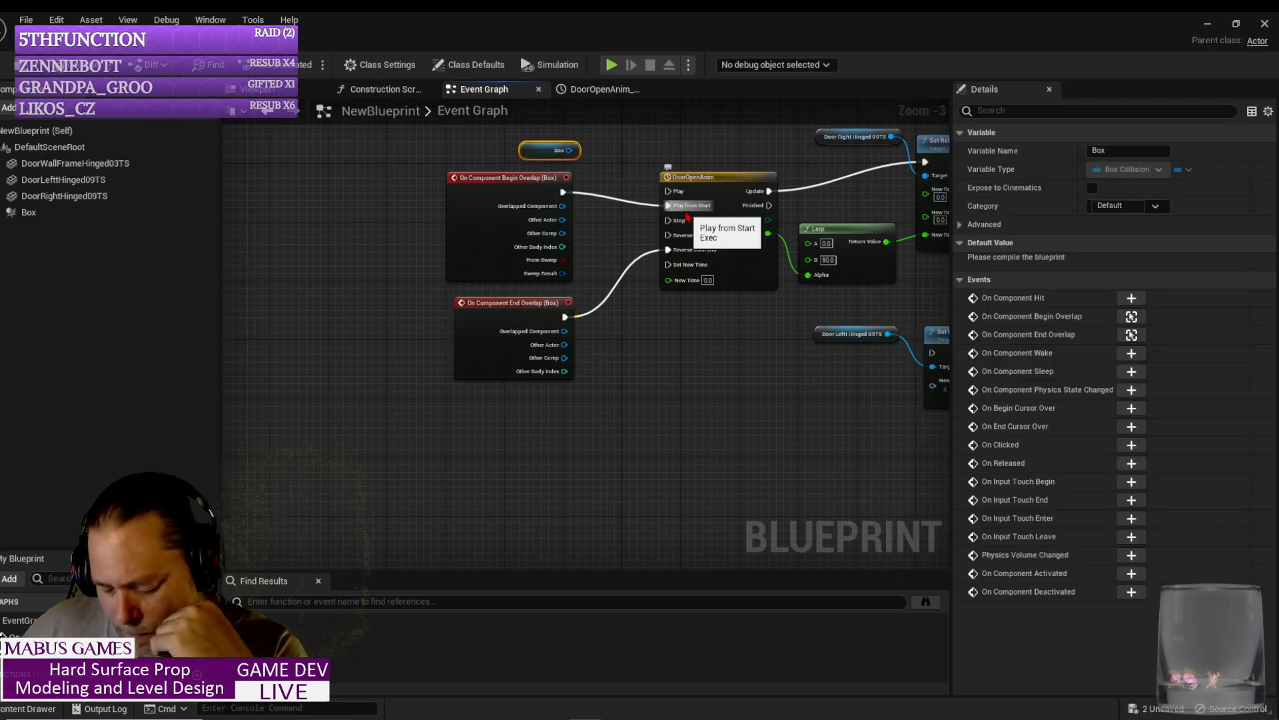
key("Delete")
scroll(609, 449, "up", 4)
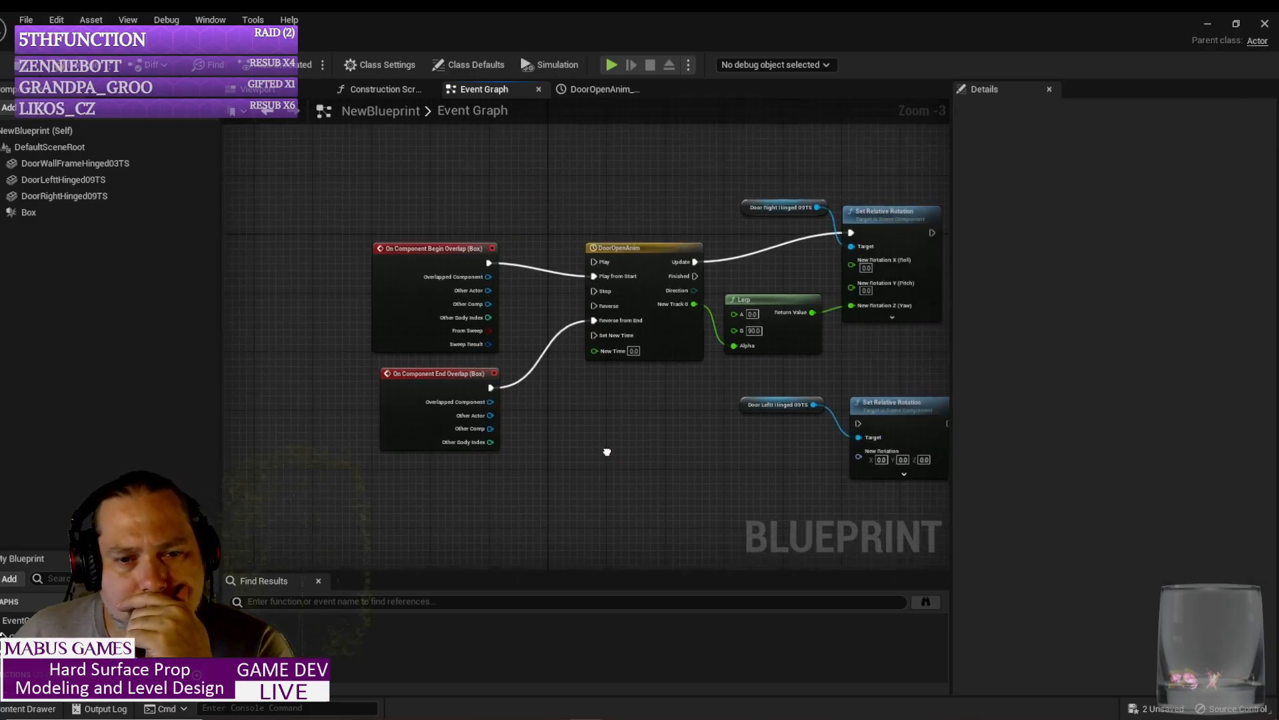
right_click_drag(593, 468, 573, 497)
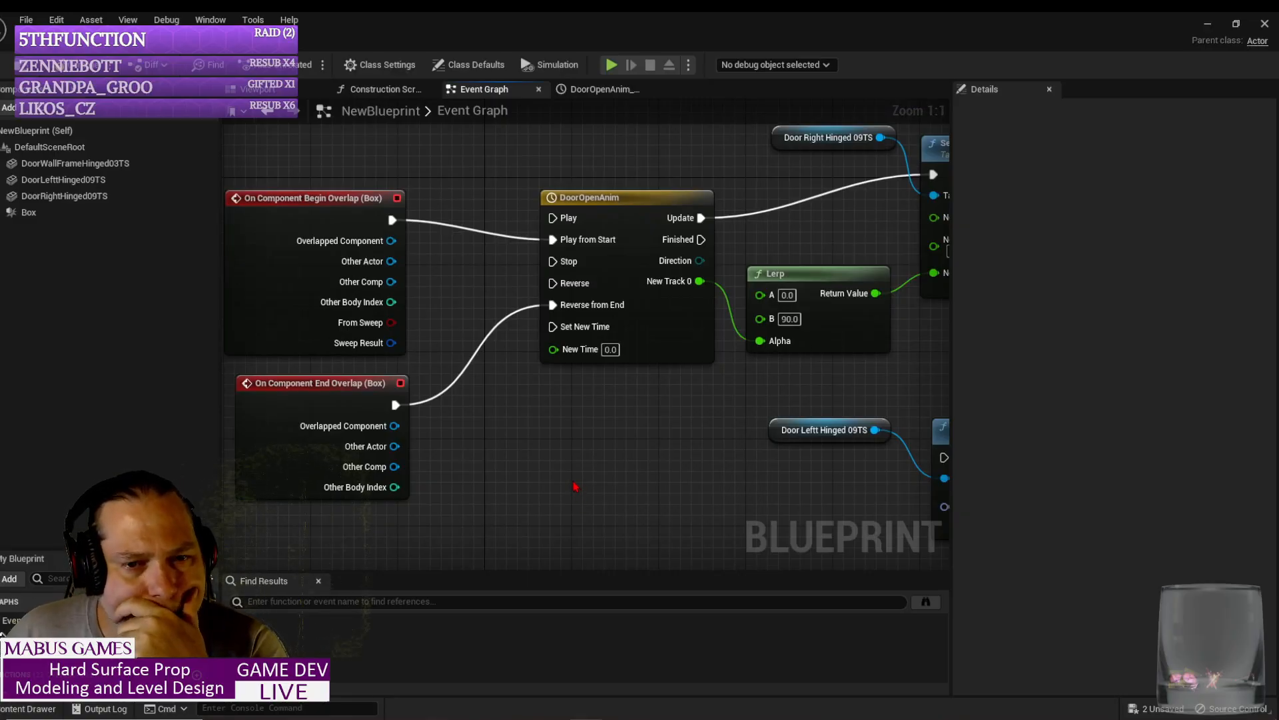
Step: Examine the timeline, Lerp and Set Relative Rotation wiring for the right and left doors
right_click_drag(623, 457, 406, 490)
scroll(455, 514, "down", 3)
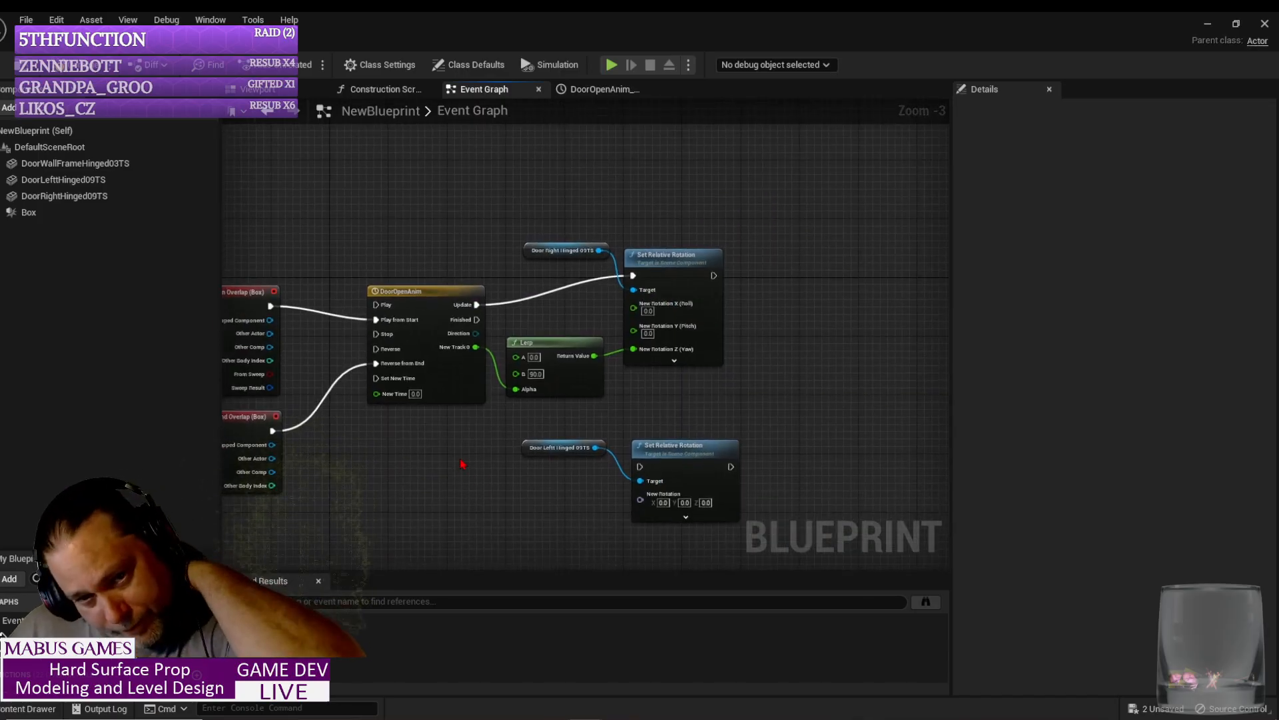
scroll(777, 322, "up", 3)
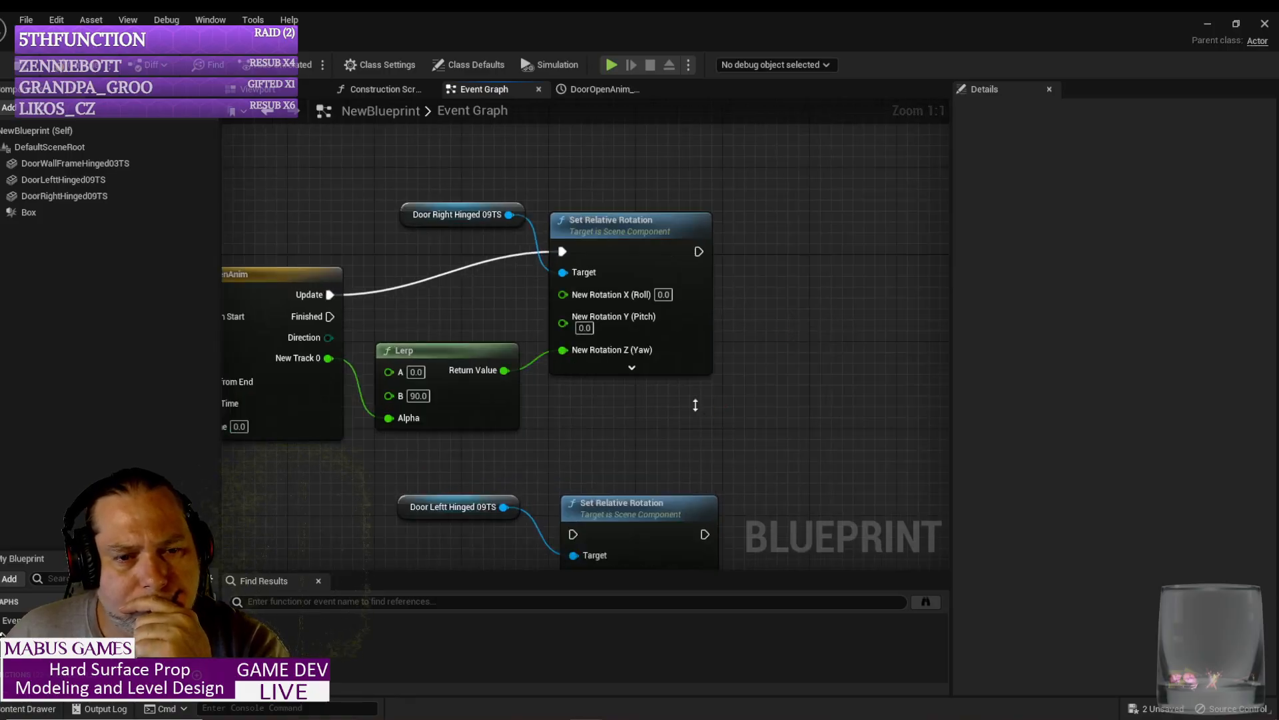
scroll(695, 405, "down", 2)
right_click_drag(694, 403, 739, 350)
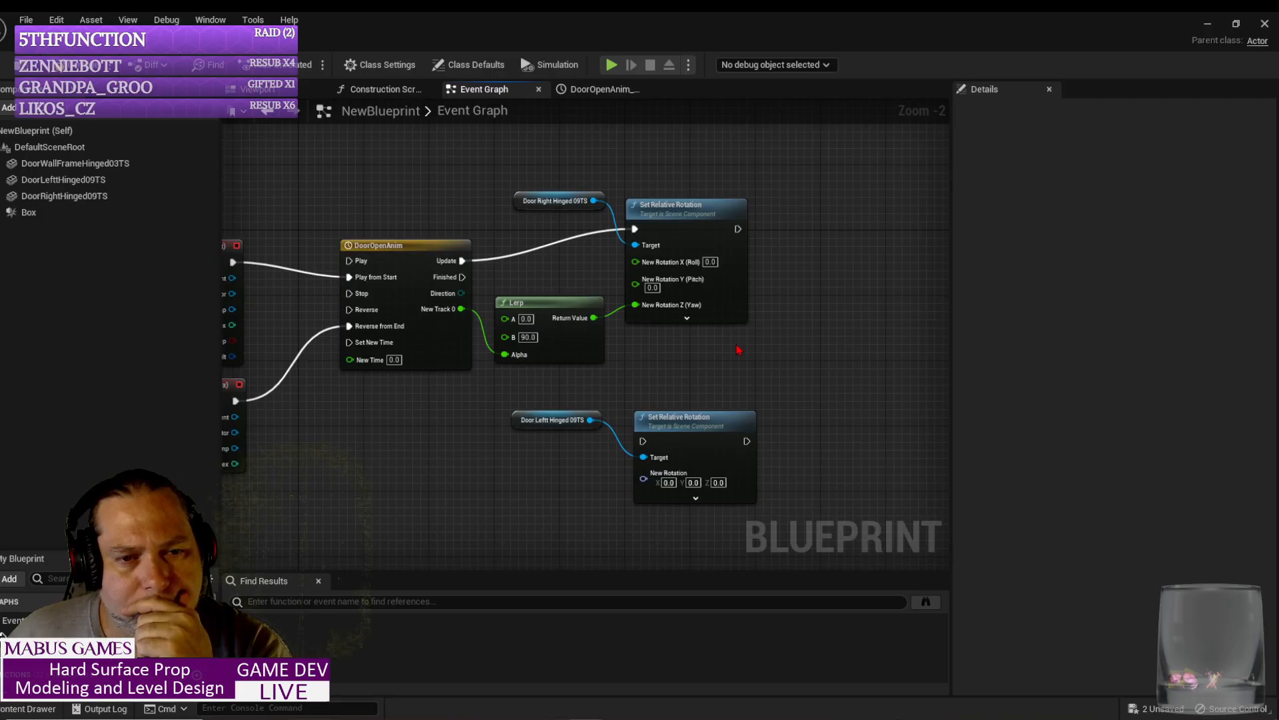
right_click_drag(457, 395, 588, 431)
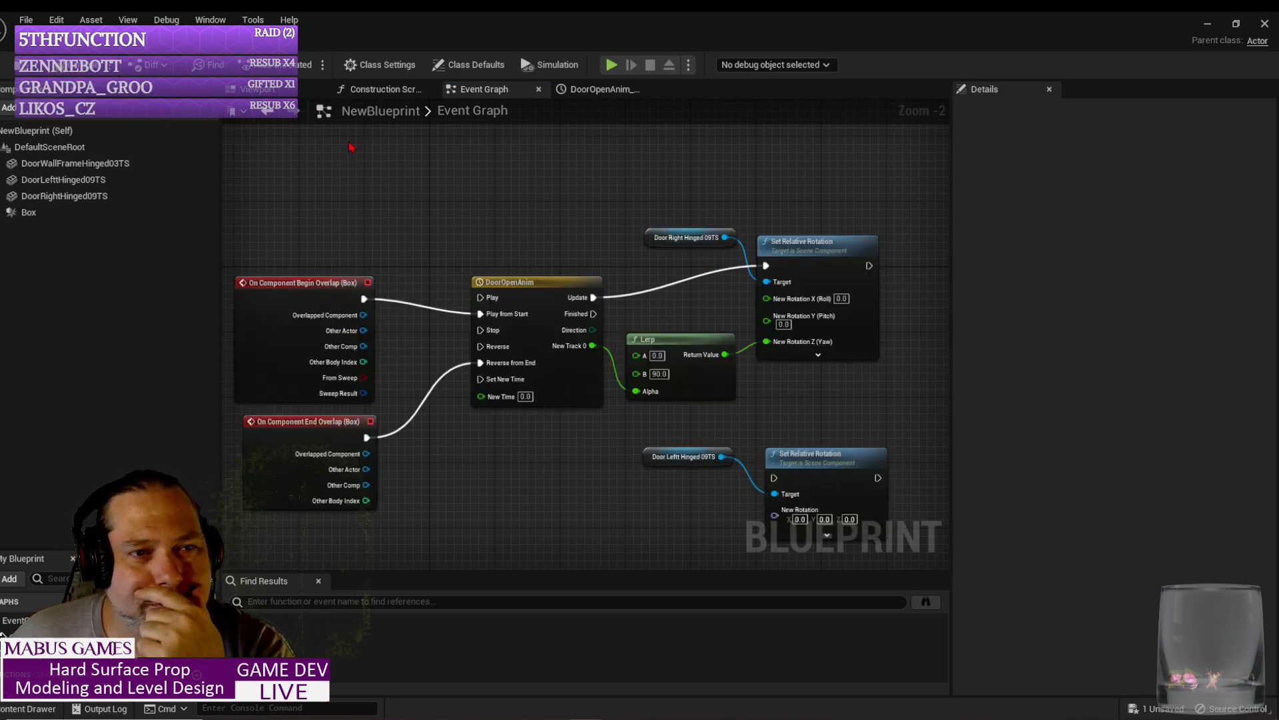
Step: Simulate the blueprint in the viewport, check the doors inside the trigger box, and end the simulation
left_click(263, 90)
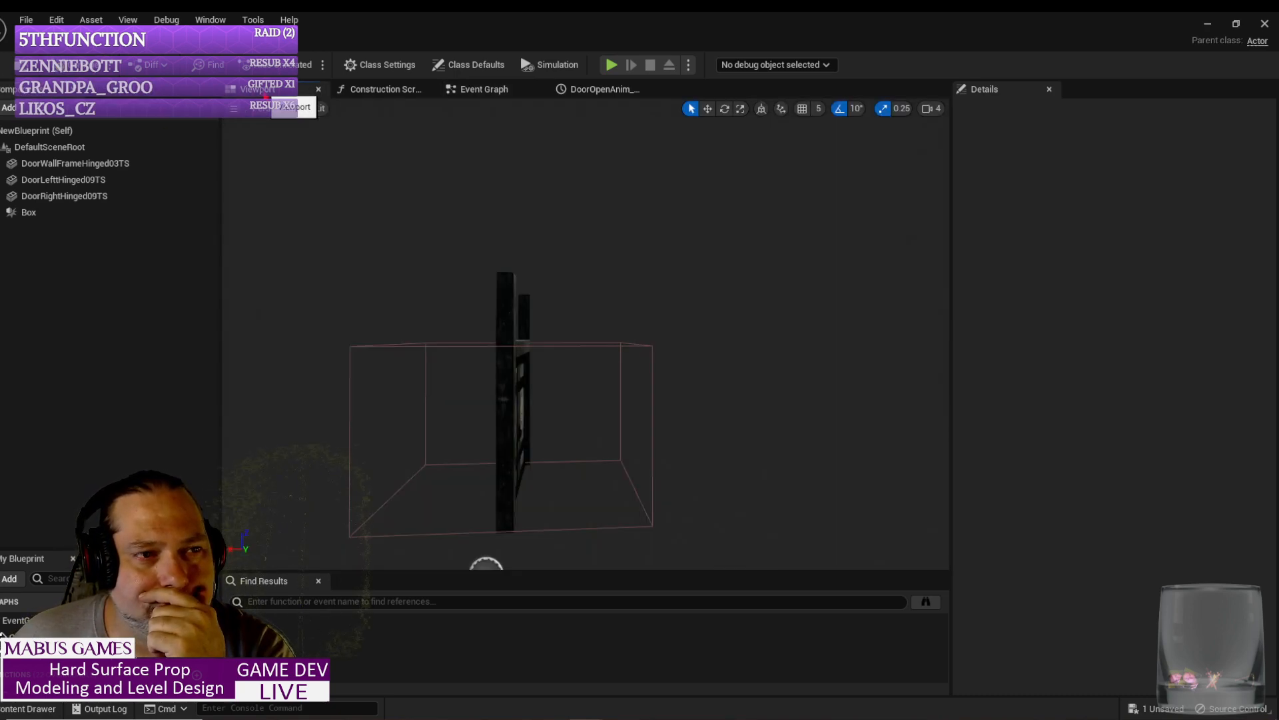
left_click(550, 64)
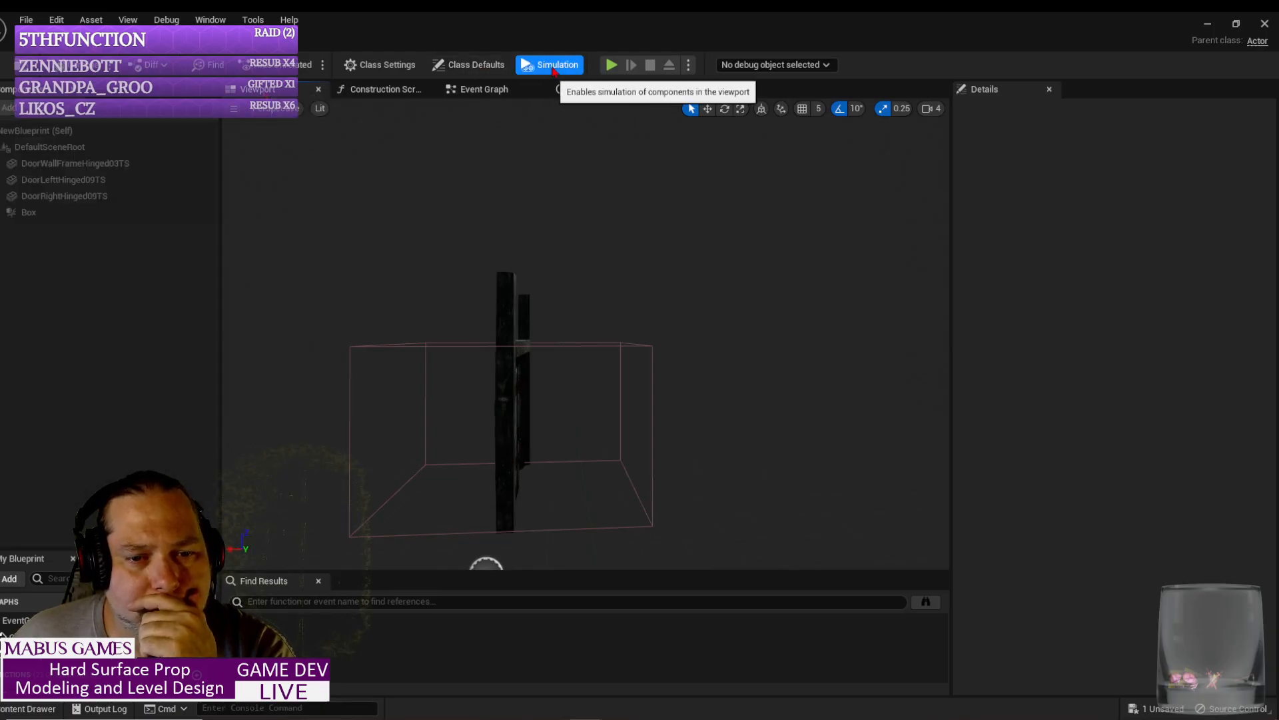
right_click_drag(617, 286, 533, 346)
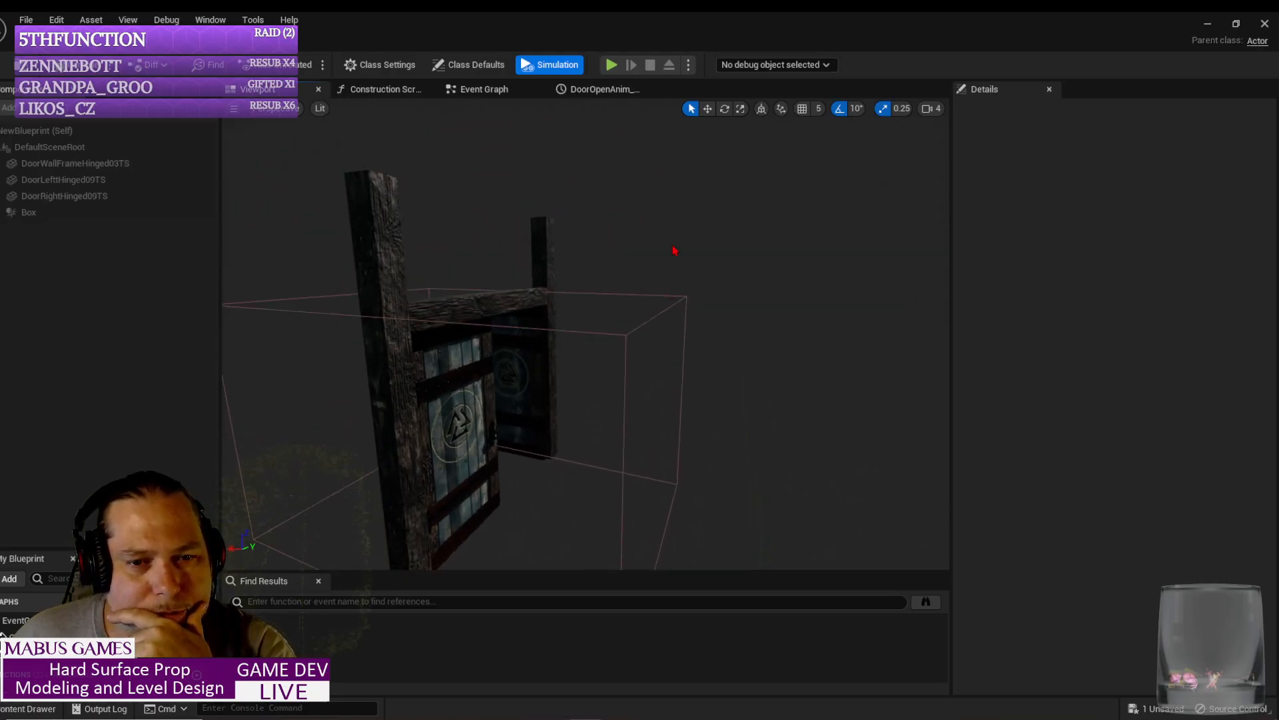
right_click_drag(674, 251, 663, 273)
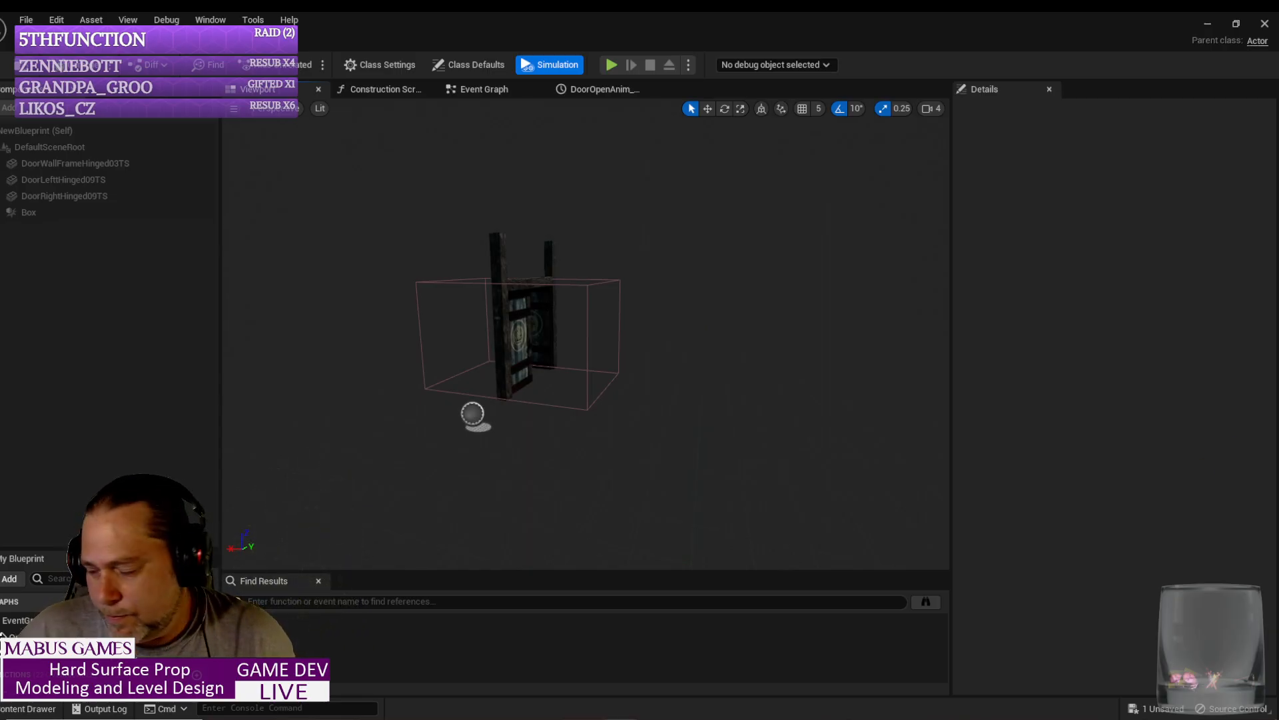
left_click(545, 65)
right_click_drag(676, 471, 662, 476)
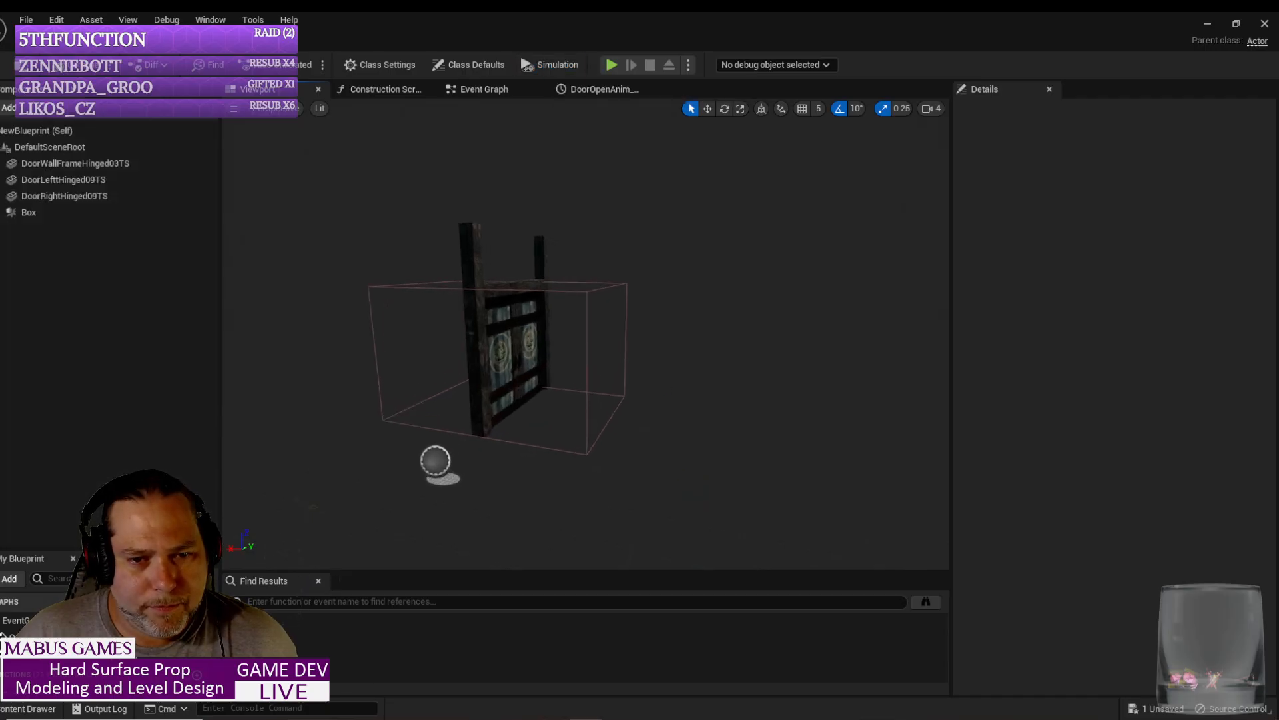
right_click_drag(569, 433, 570, 445)
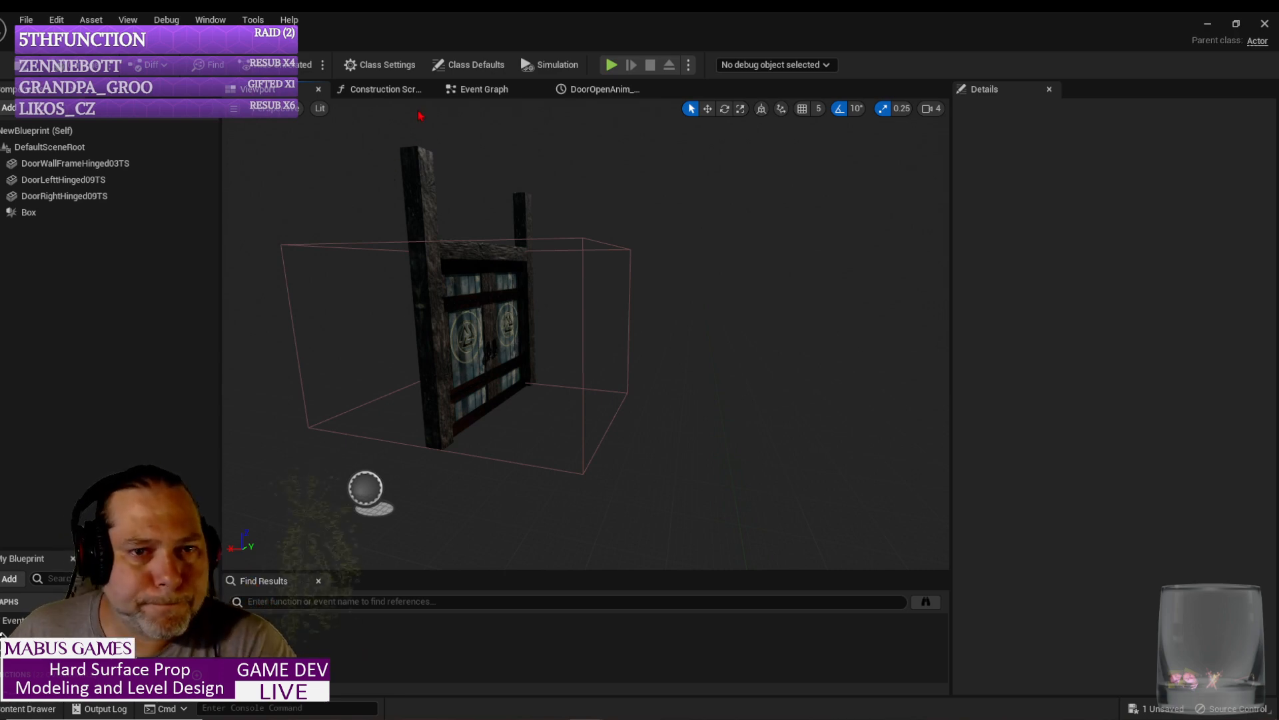
Step: Open the DoorOpenAnim timeline from the Event Graph and add a second float track to it
left_click(496, 90)
right_click_drag(500, 233, 405, 196)
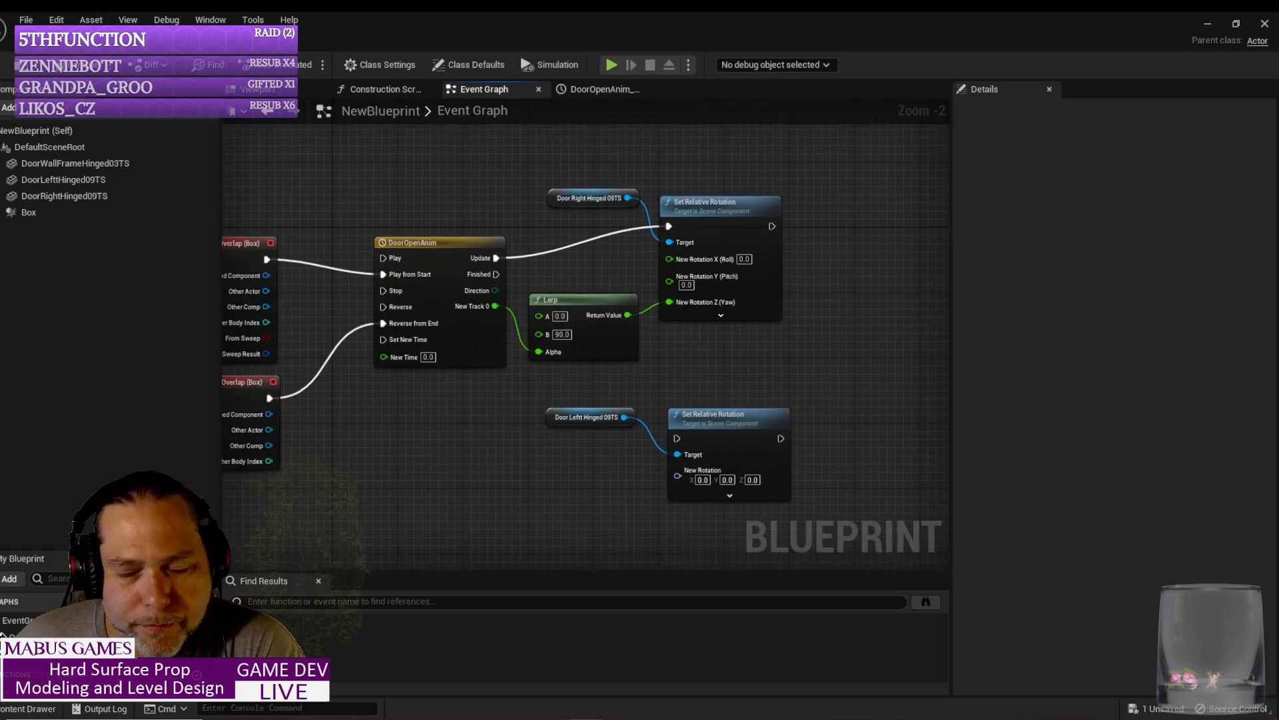
right_click_drag(601, 298, 502, 236)
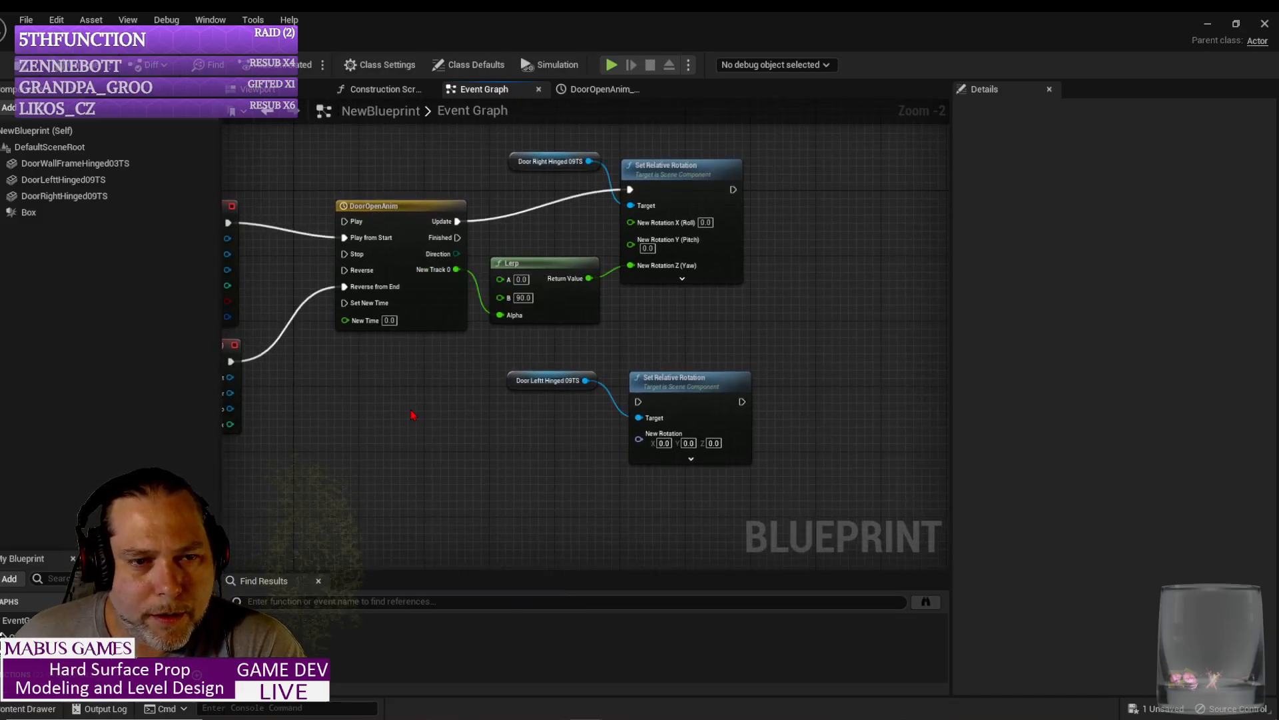
right_click_drag(411, 415, 434, 448)
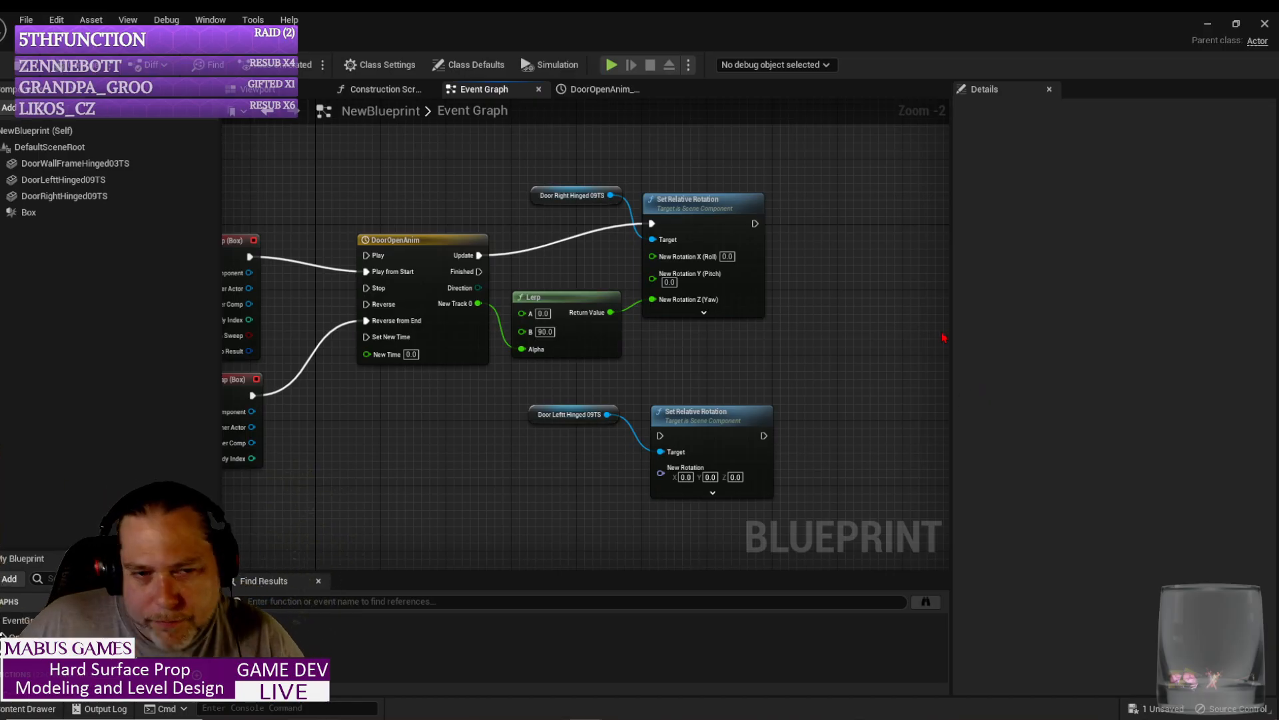
double_click(420, 244)
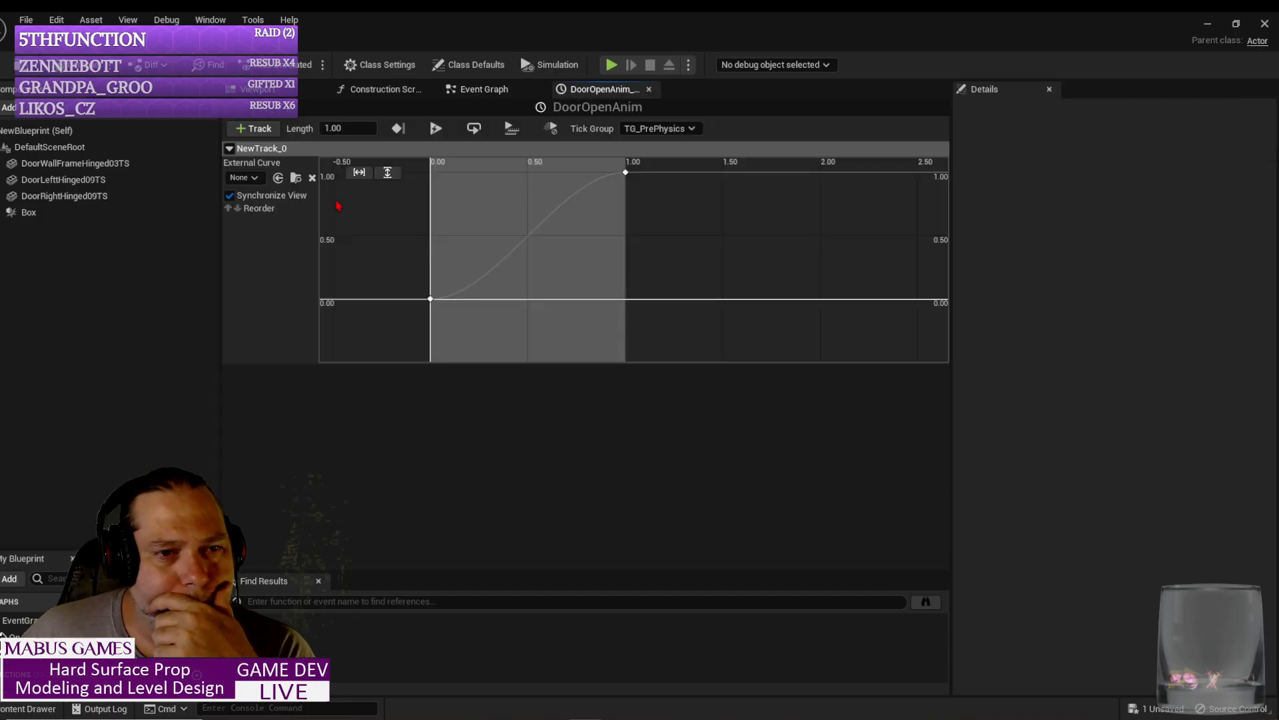
left_click(260, 132)
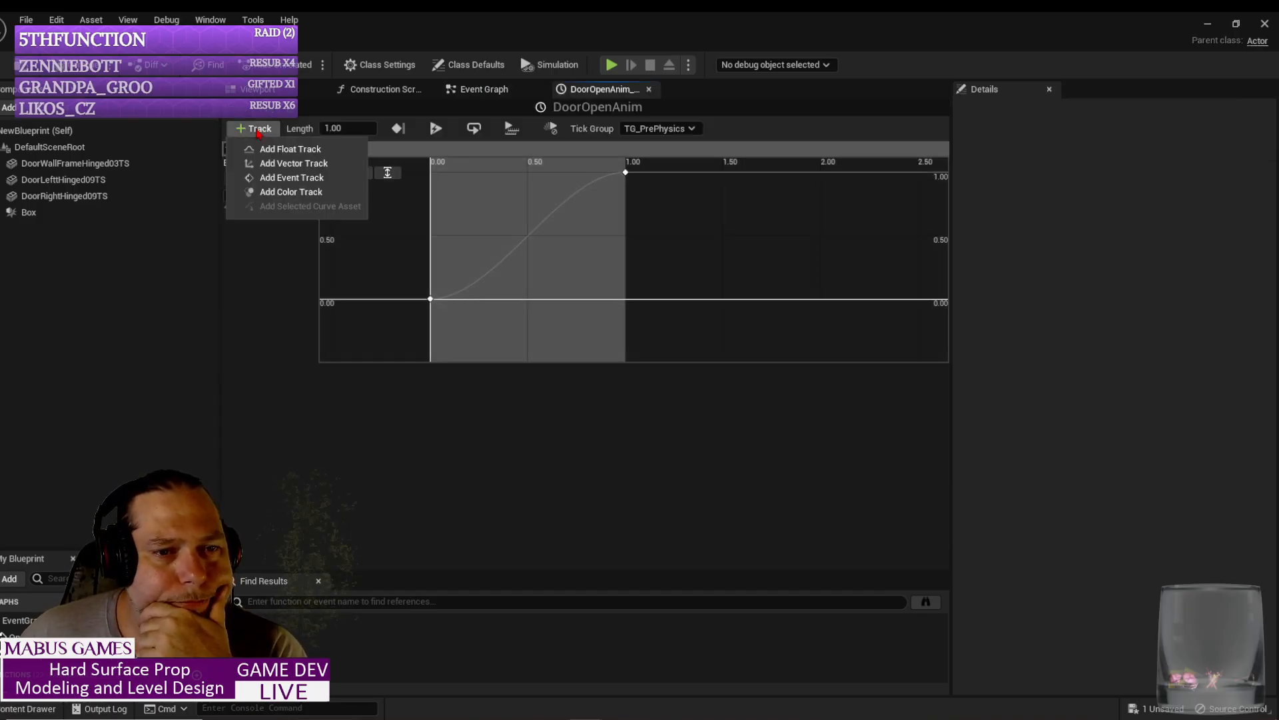
left_click(293, 151)
scroll(280, 414, "down", 3)
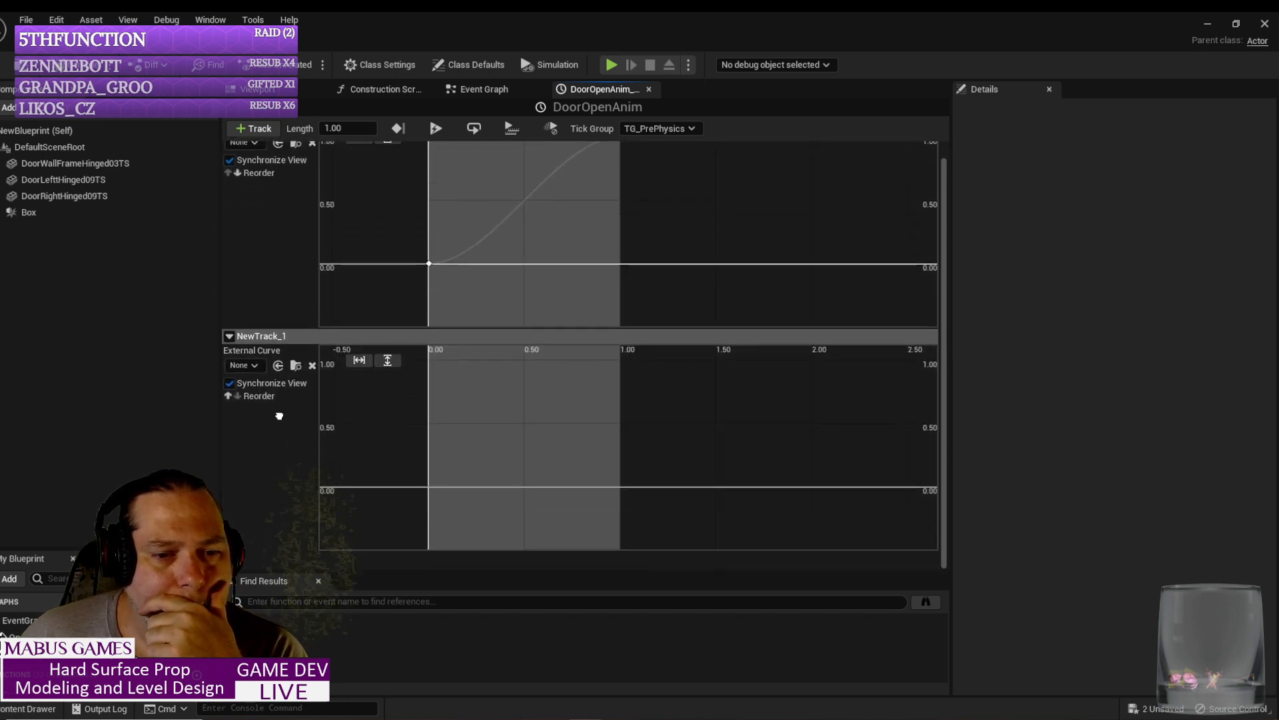
scroll(280, 414, "up", 2)
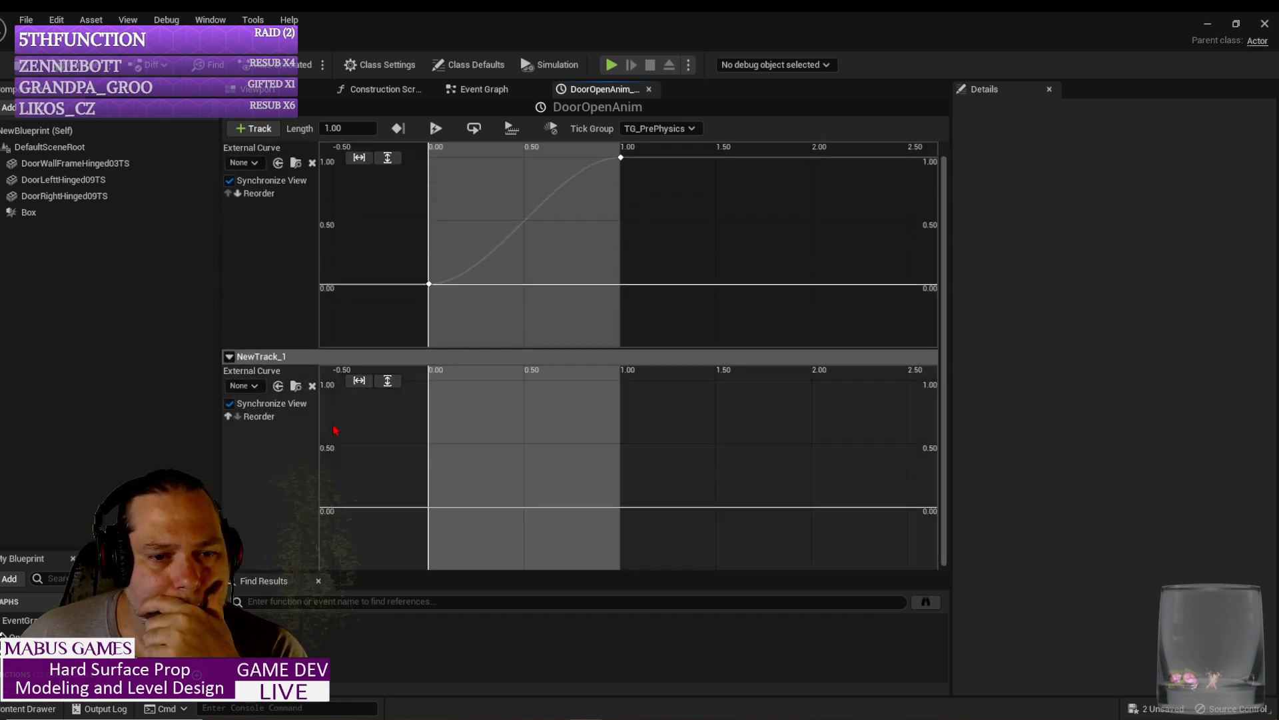
Step: Add a key at the start of NewTrack_1's curve and set its time to 0
right_click(429, 508)
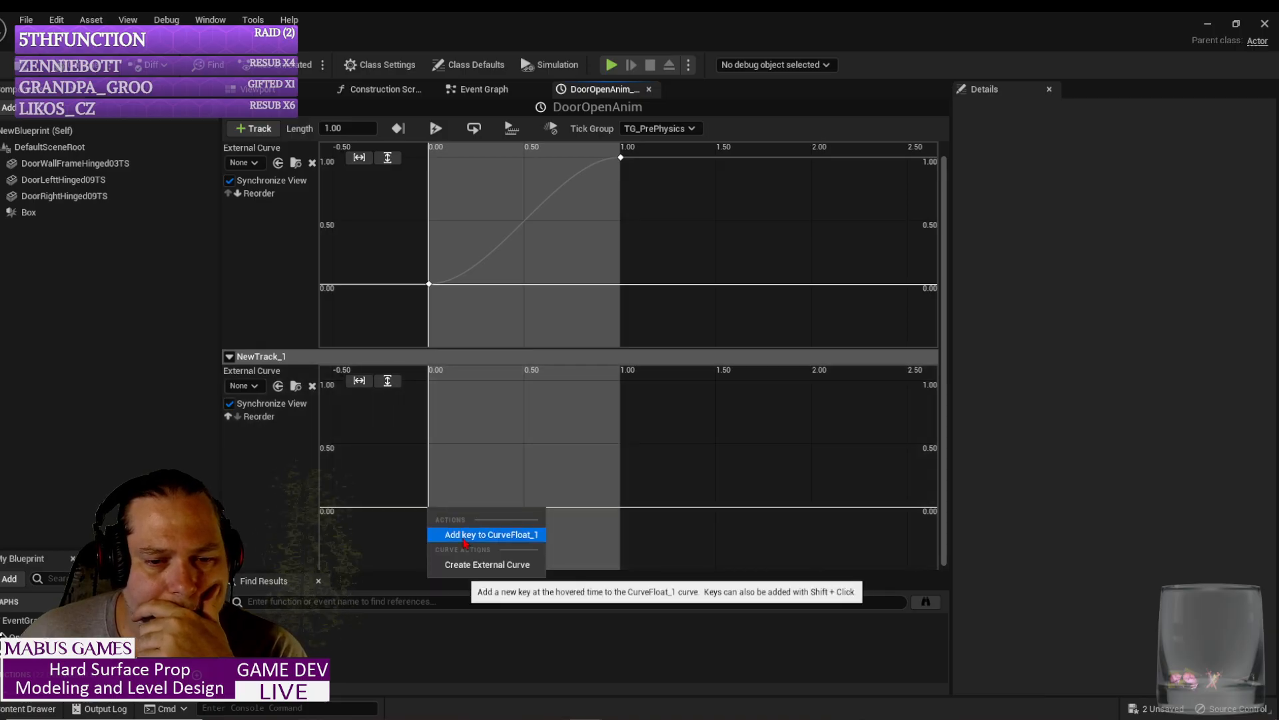
left_click(474, 535)
left_click(455, 381)
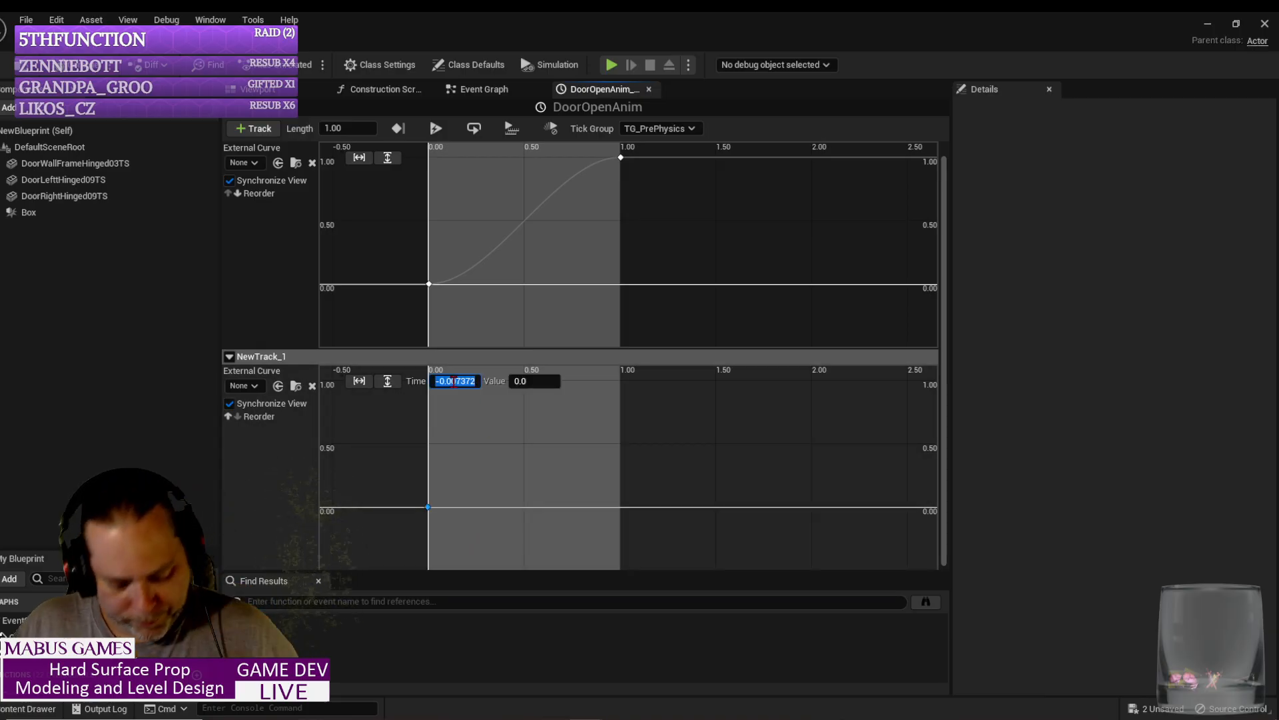
type("0")
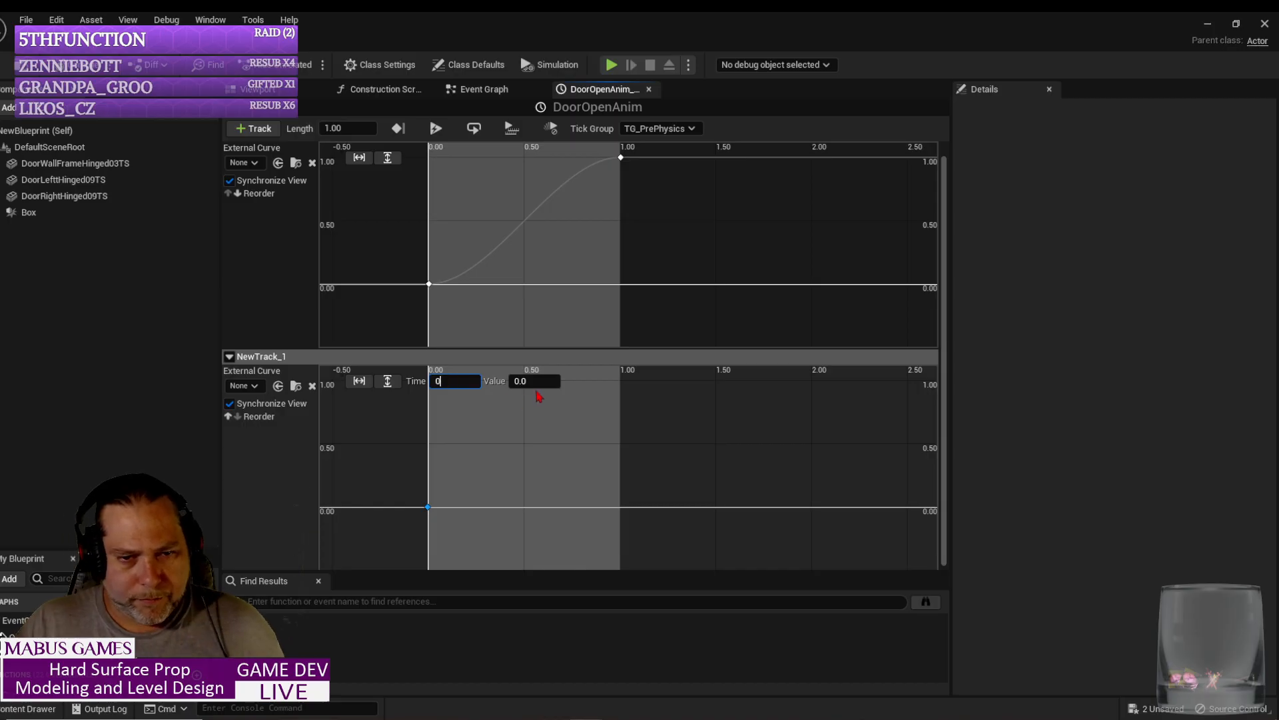
Step: Add a second key to NewTrack_1's curve and set its time to 0 and its value to 1
right_click(557, 508)
left_click(585, 533)
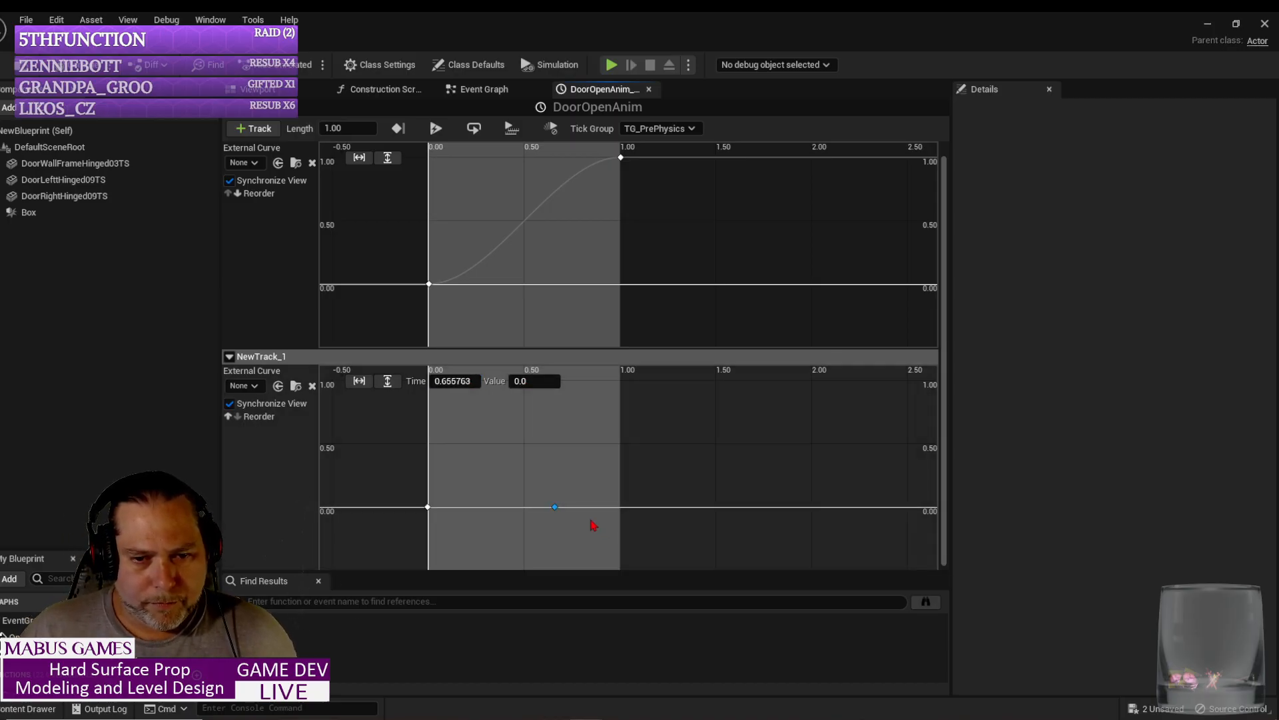
right_click(556, 508)
key("Escape")
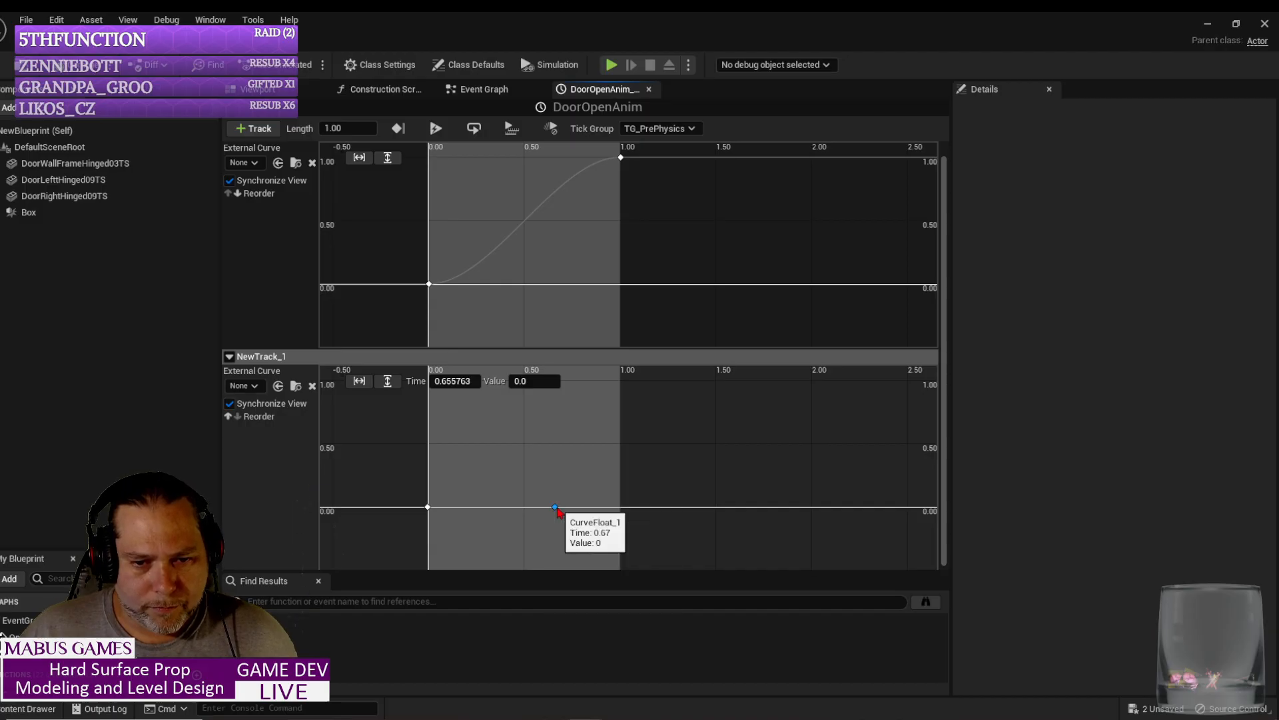
left_click(468, 381)
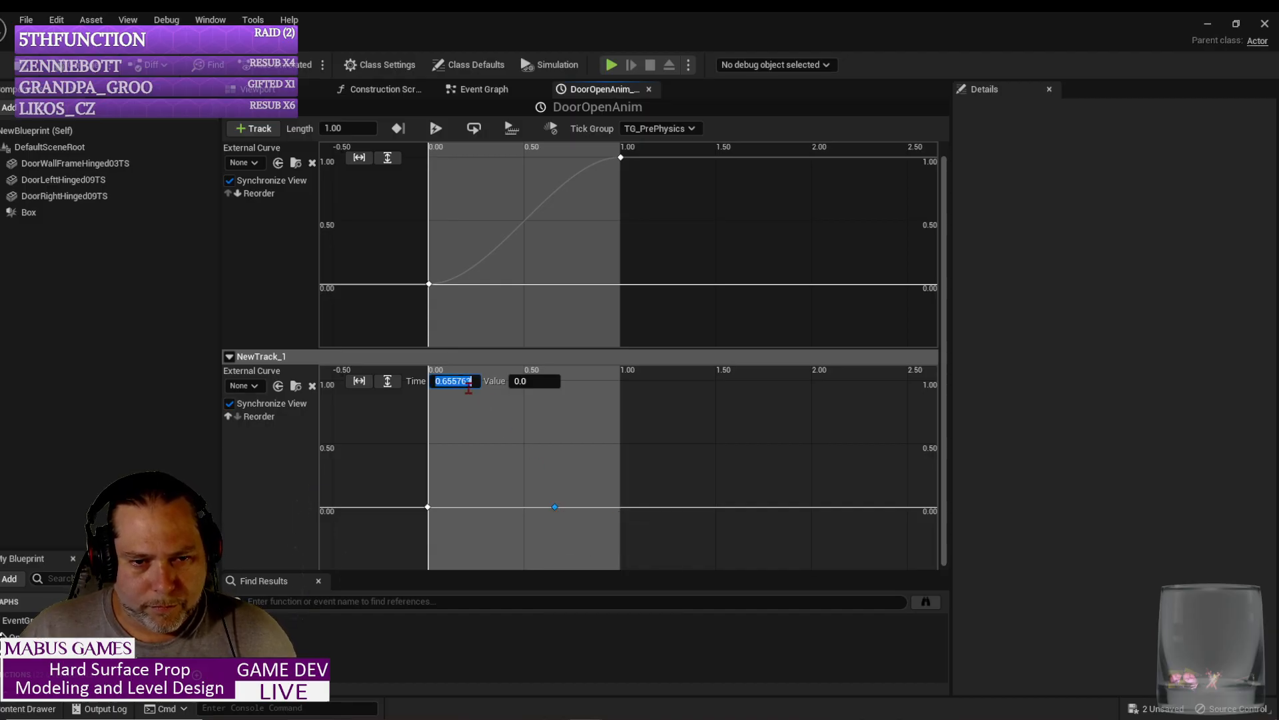
type("0")
key("Tab")
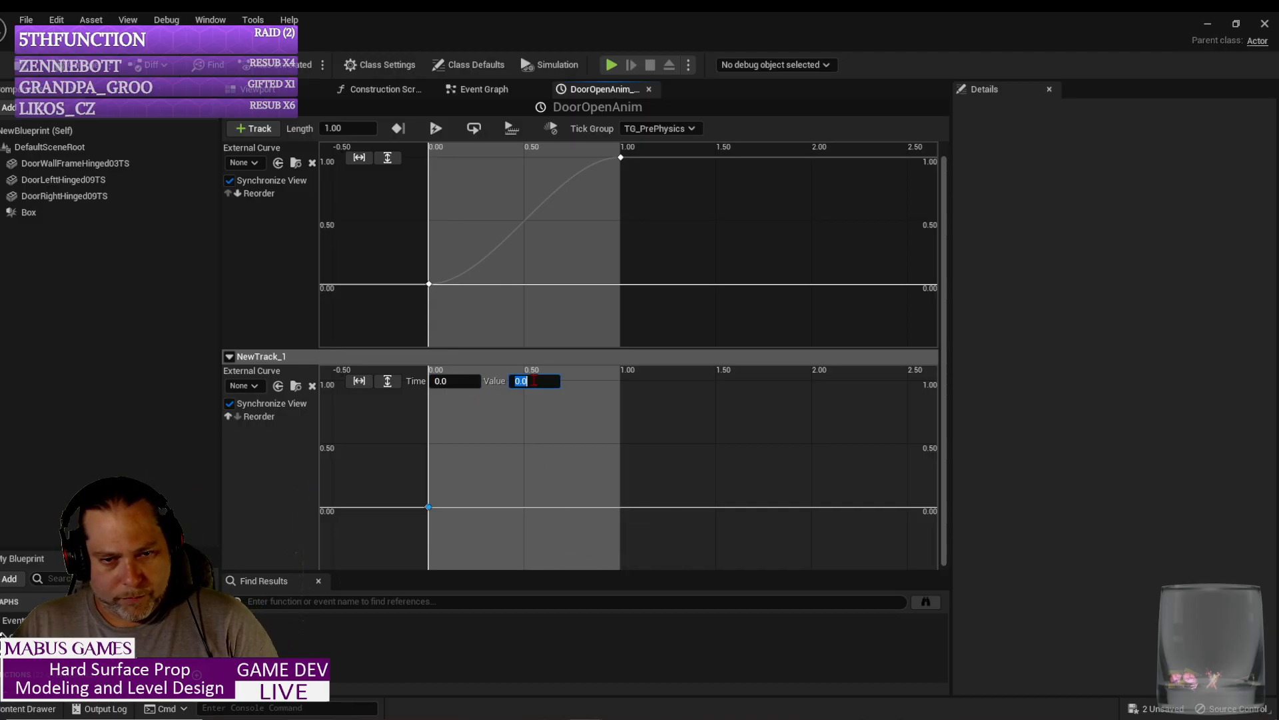
type("0")
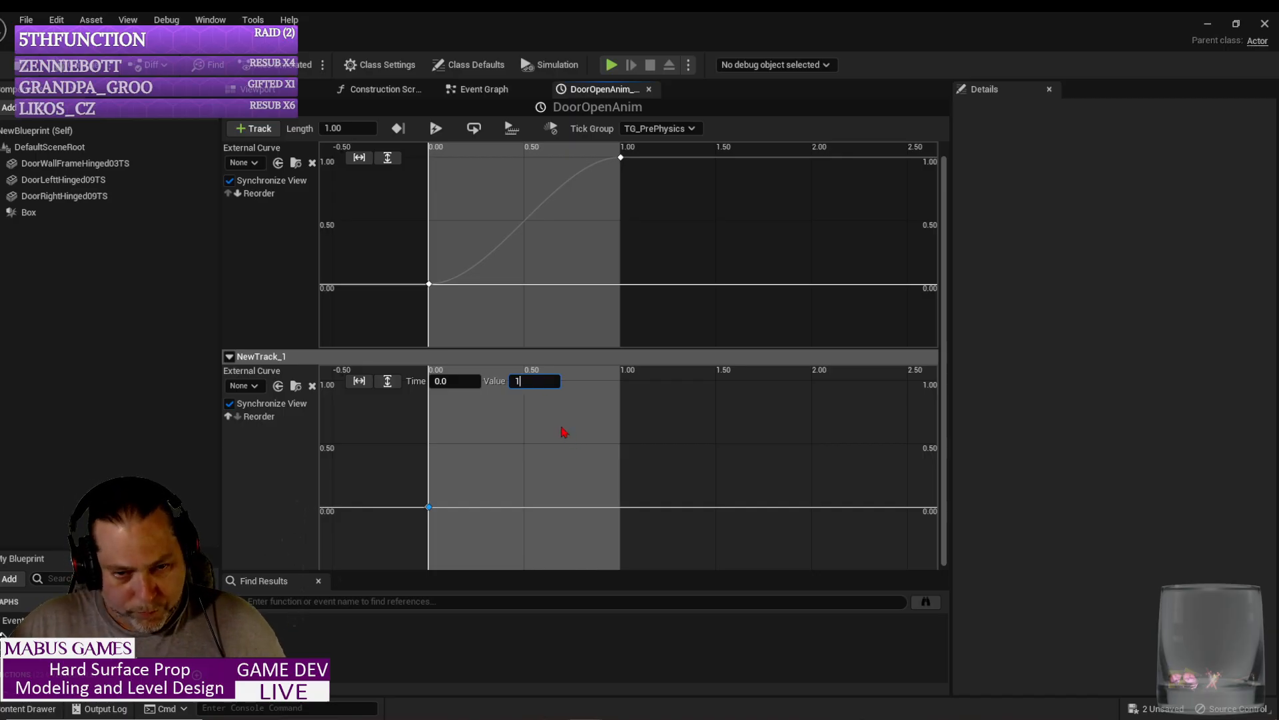
key("Return")
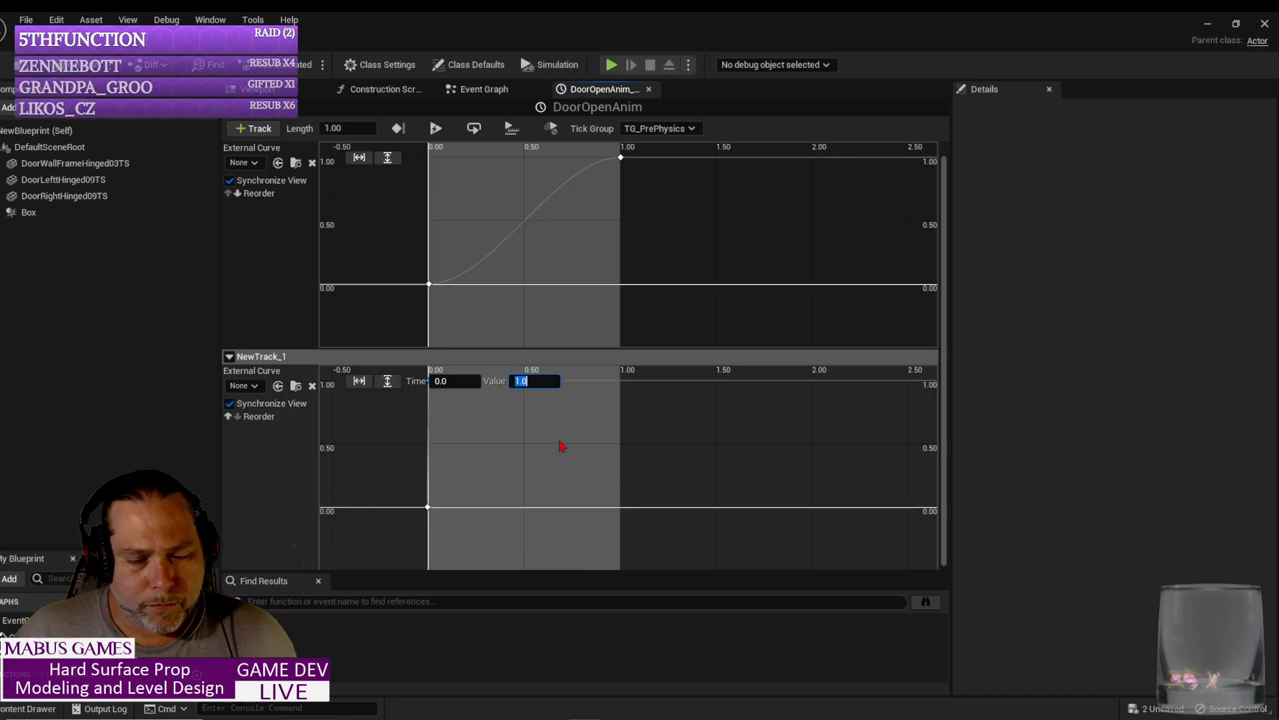
Step: Set the time of NewTrack_1's second key to 1
right_click_drag(511, 507, 501, 543)
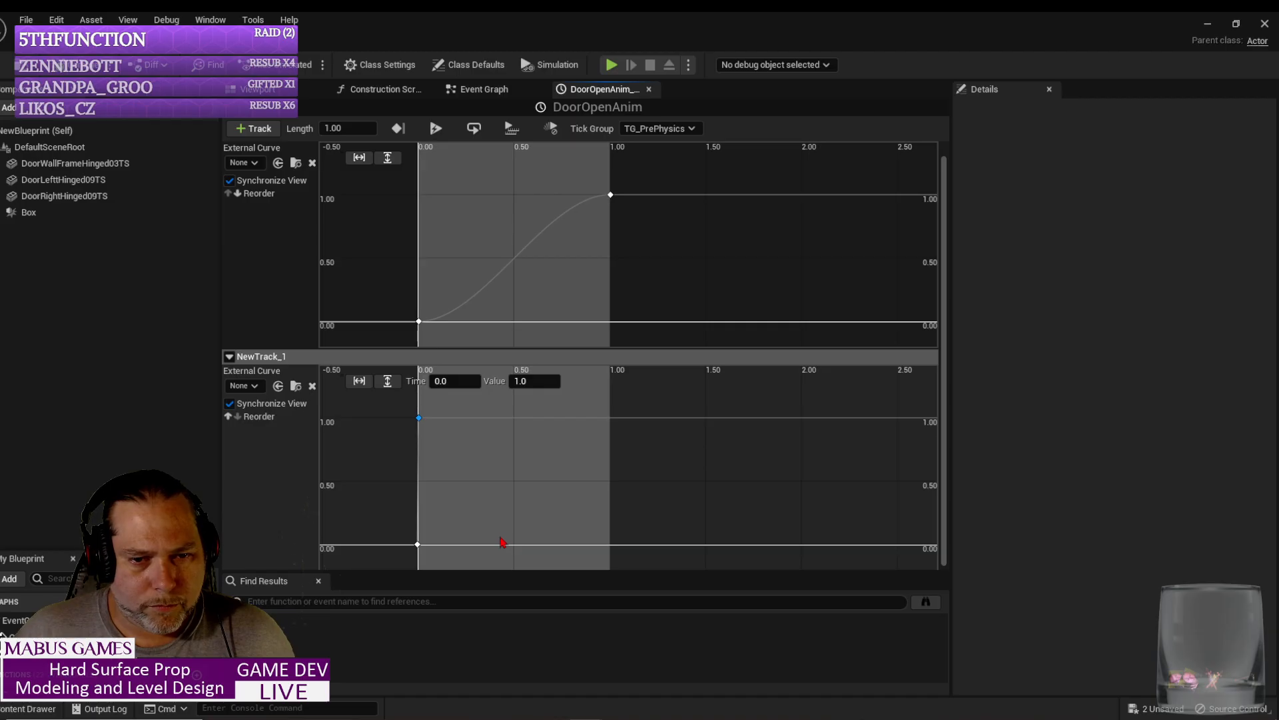
left_click(441, 385)
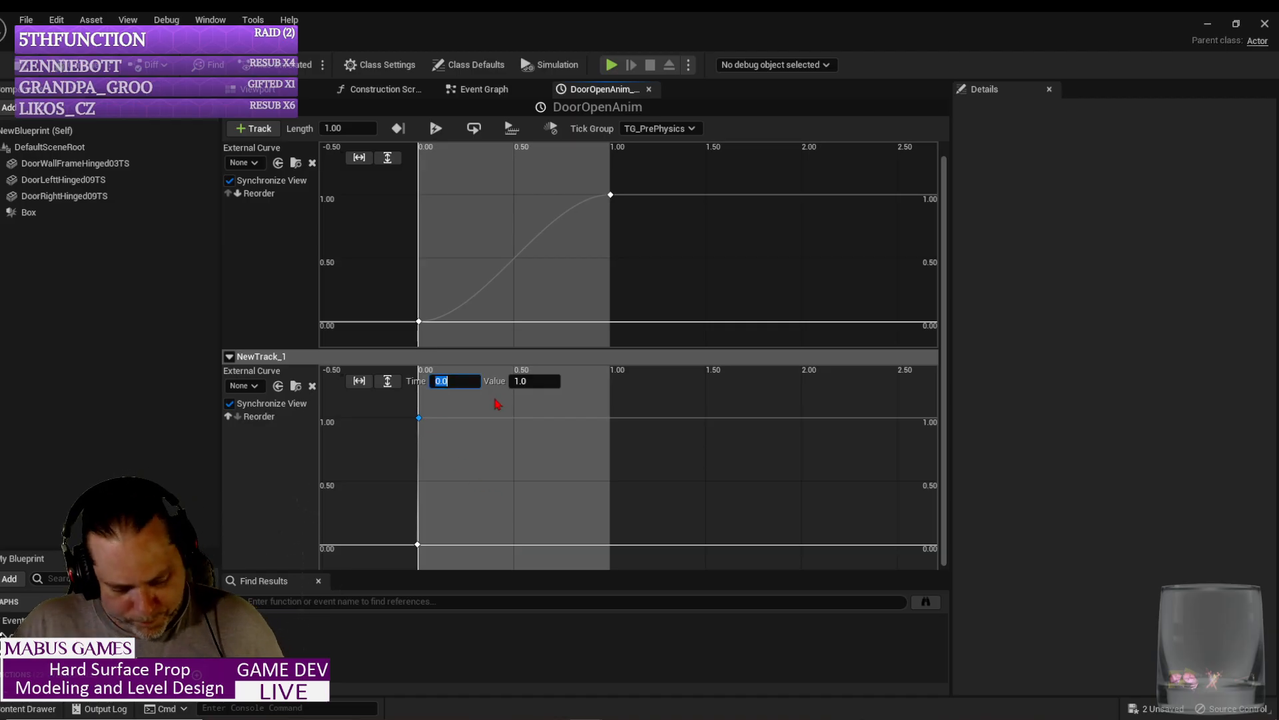
type("1")
key("Return")
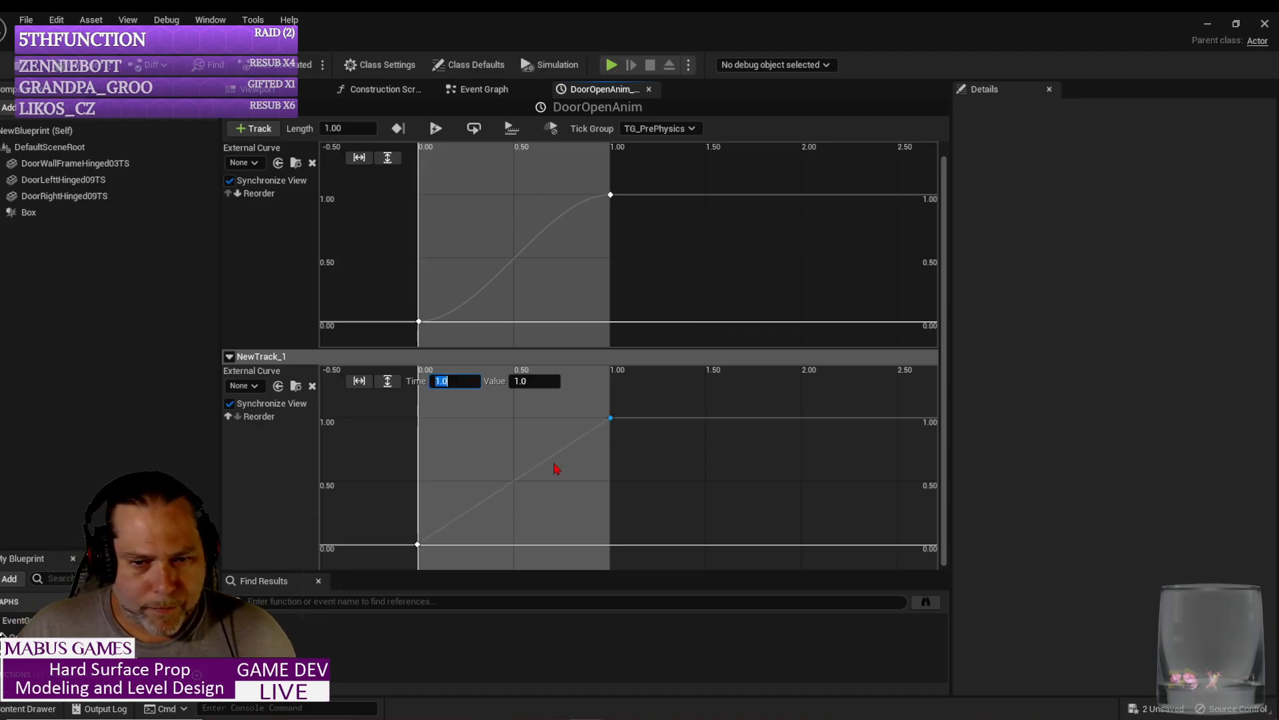
Step: Set the key interpolation of NewTrack_1's end key to Auto
right_click(610, 419)
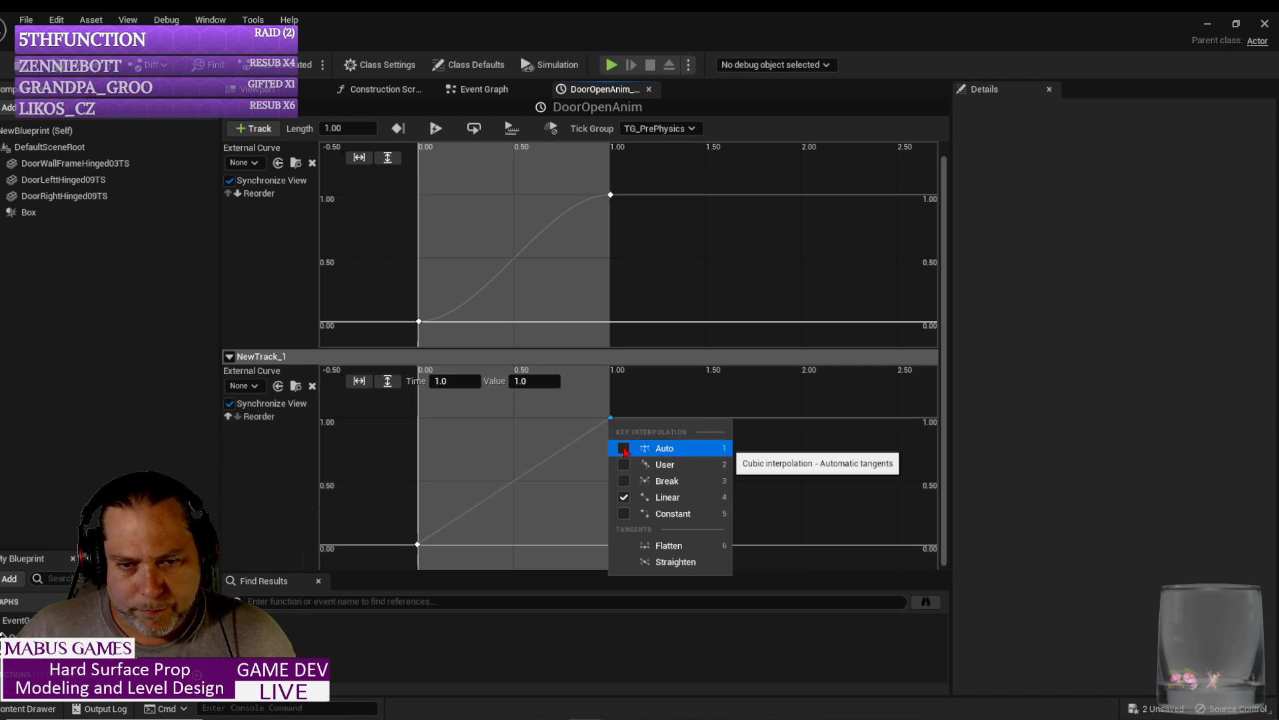
left_click(639, 448)
right_click(546, 468)
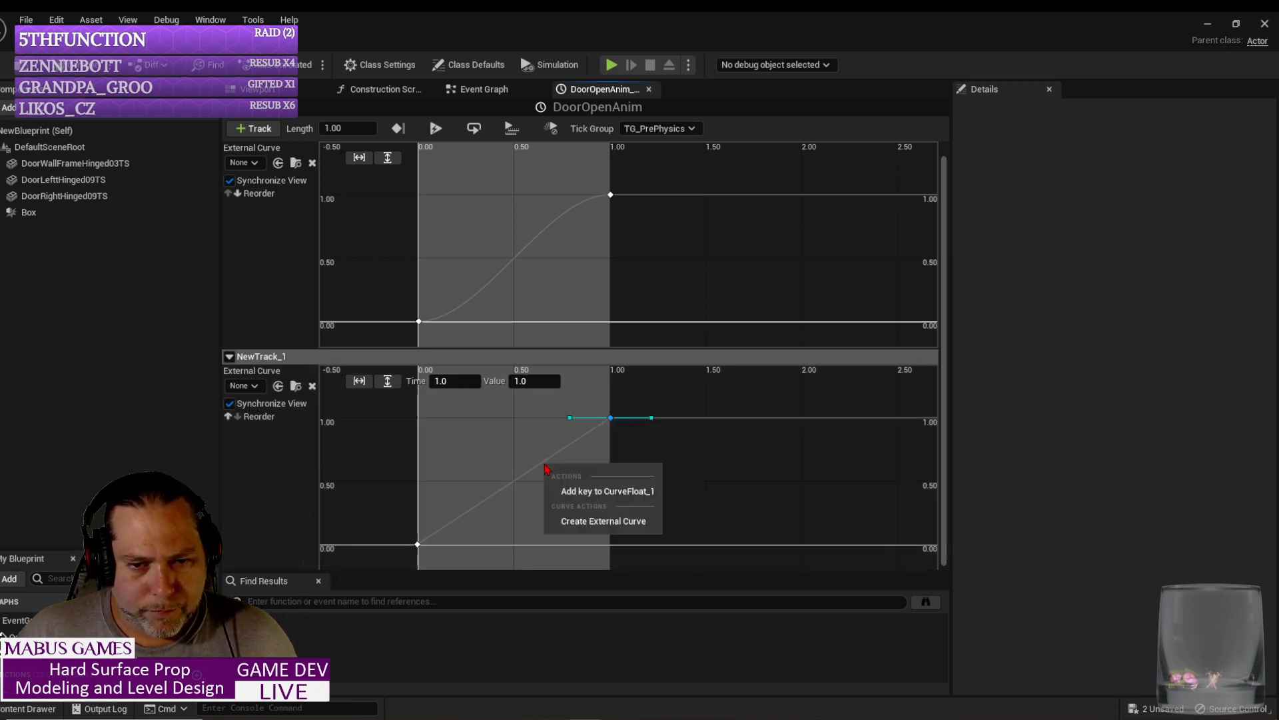
left_click(611, 419)
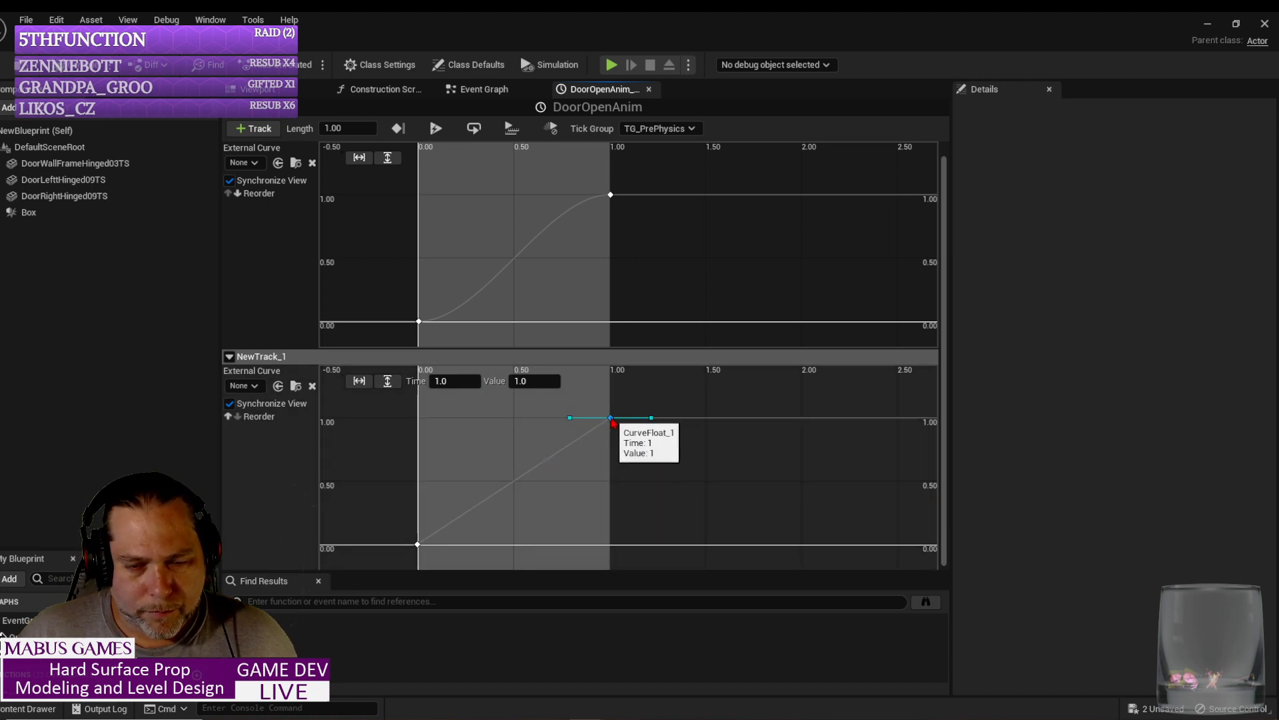
right_click(611, 419)
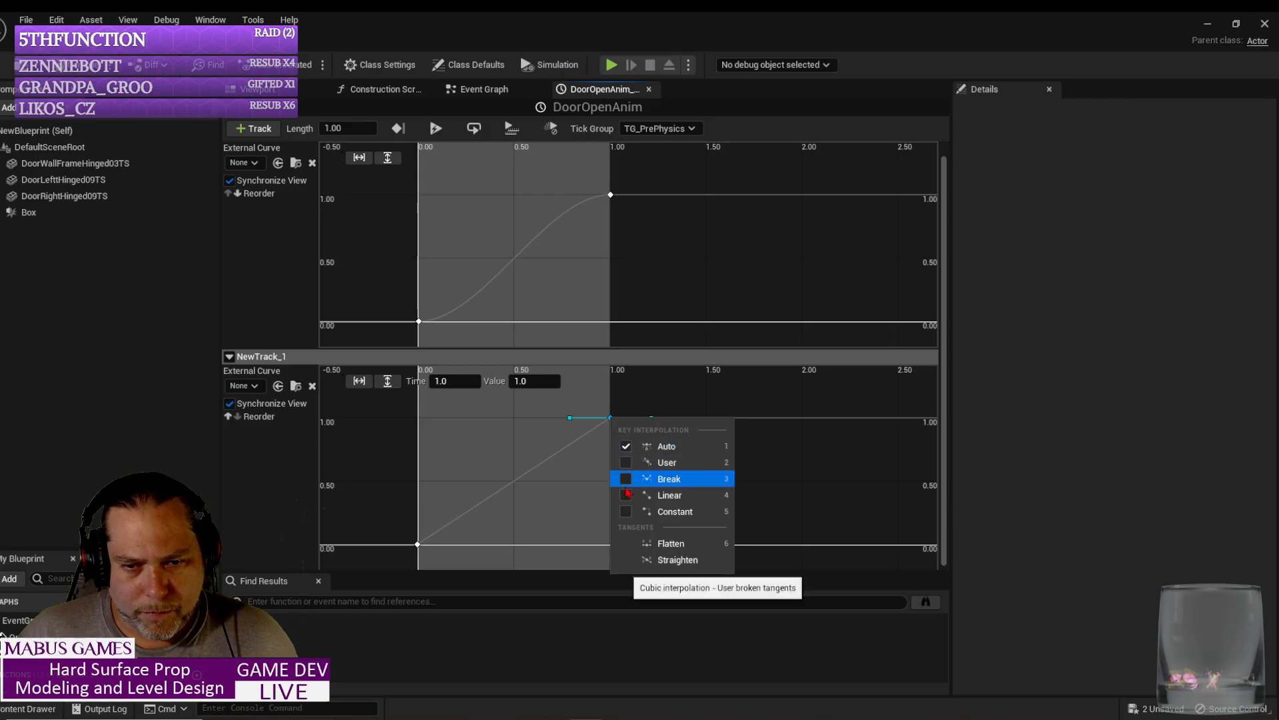
left_click(626, 463)
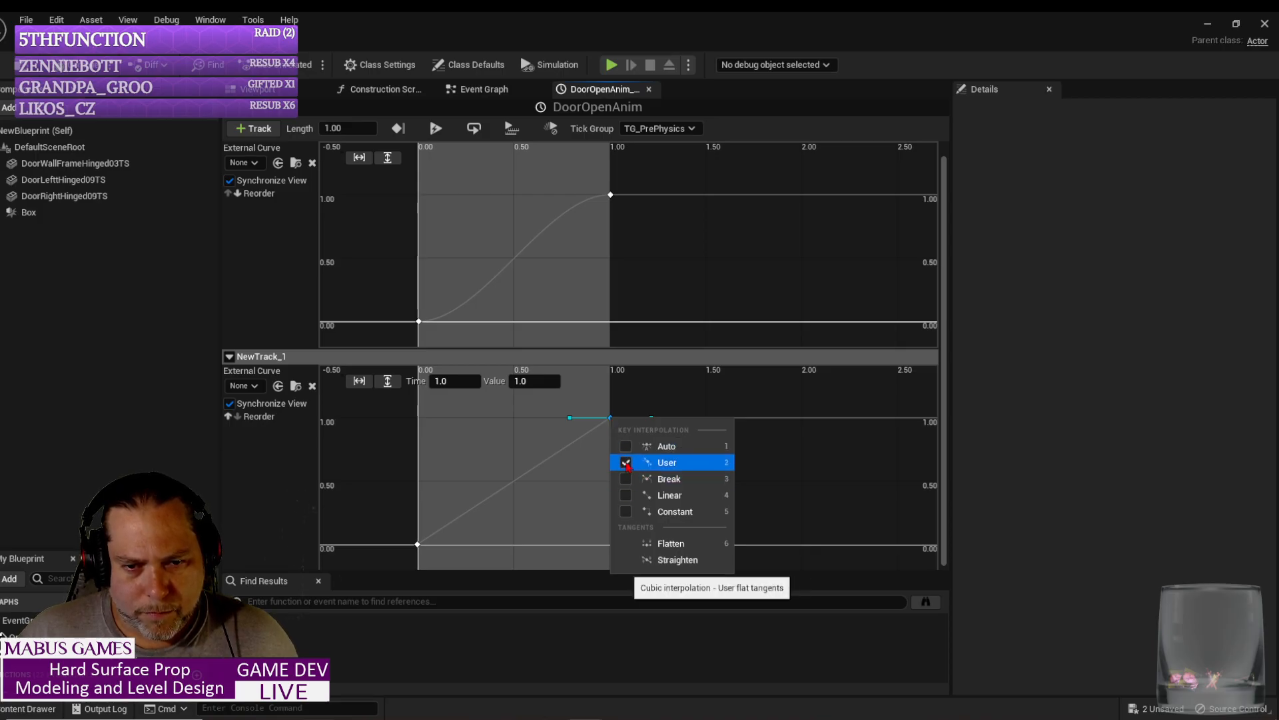
left_click(626, 447)
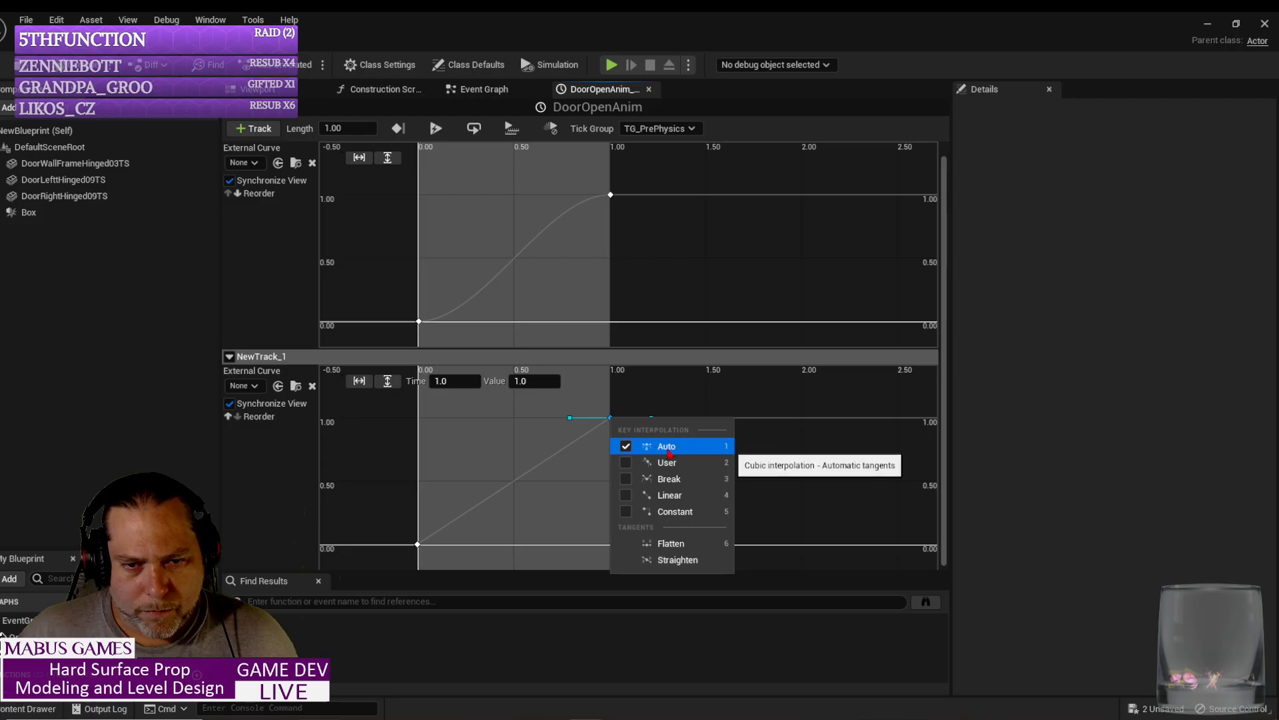
left_click(668, 453)
left_click(526, 477)
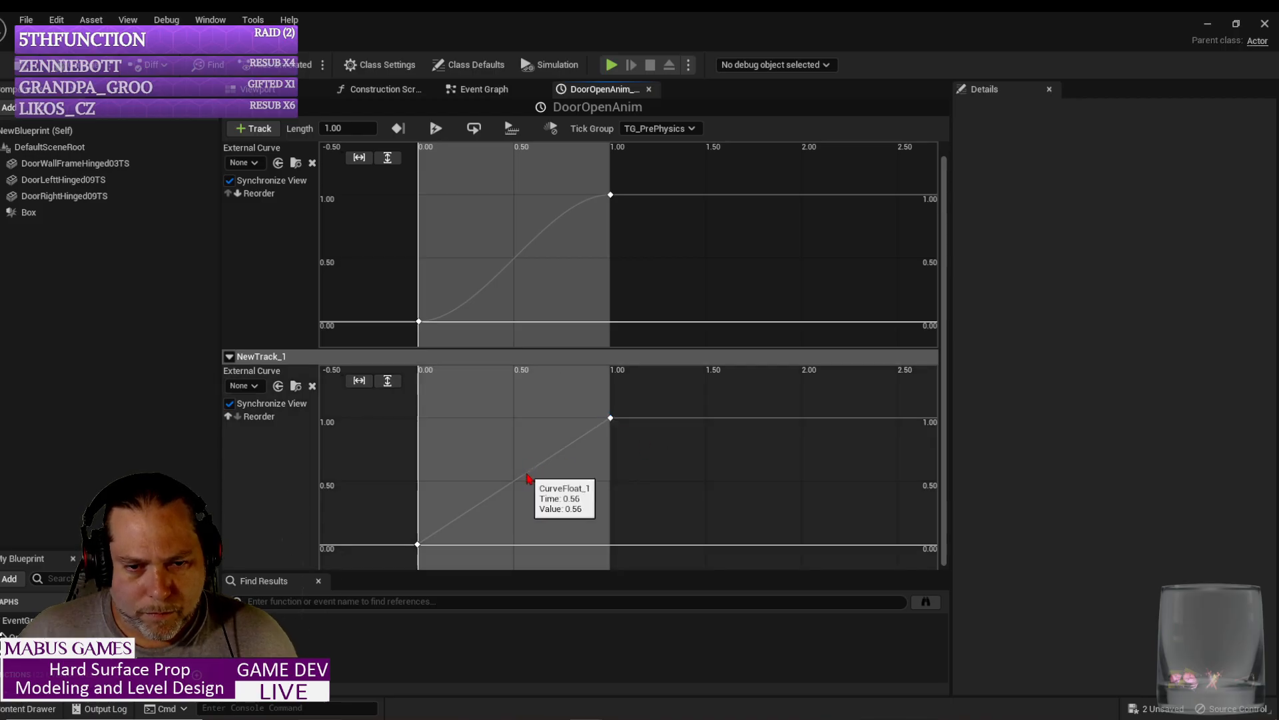
Step: Try moving NewTrack_1's end key earlier, to a time of about 0.80
right_click(526, 477)
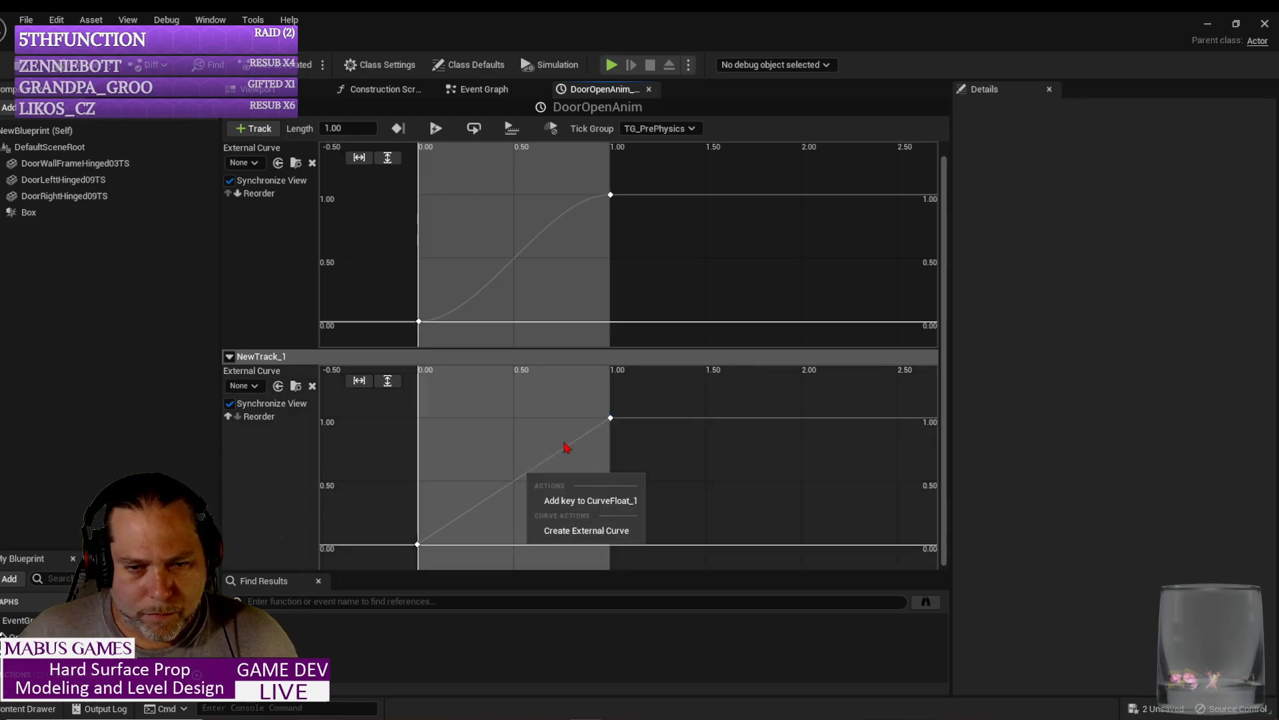
left_click(613, 420)
left_click(611, 418)
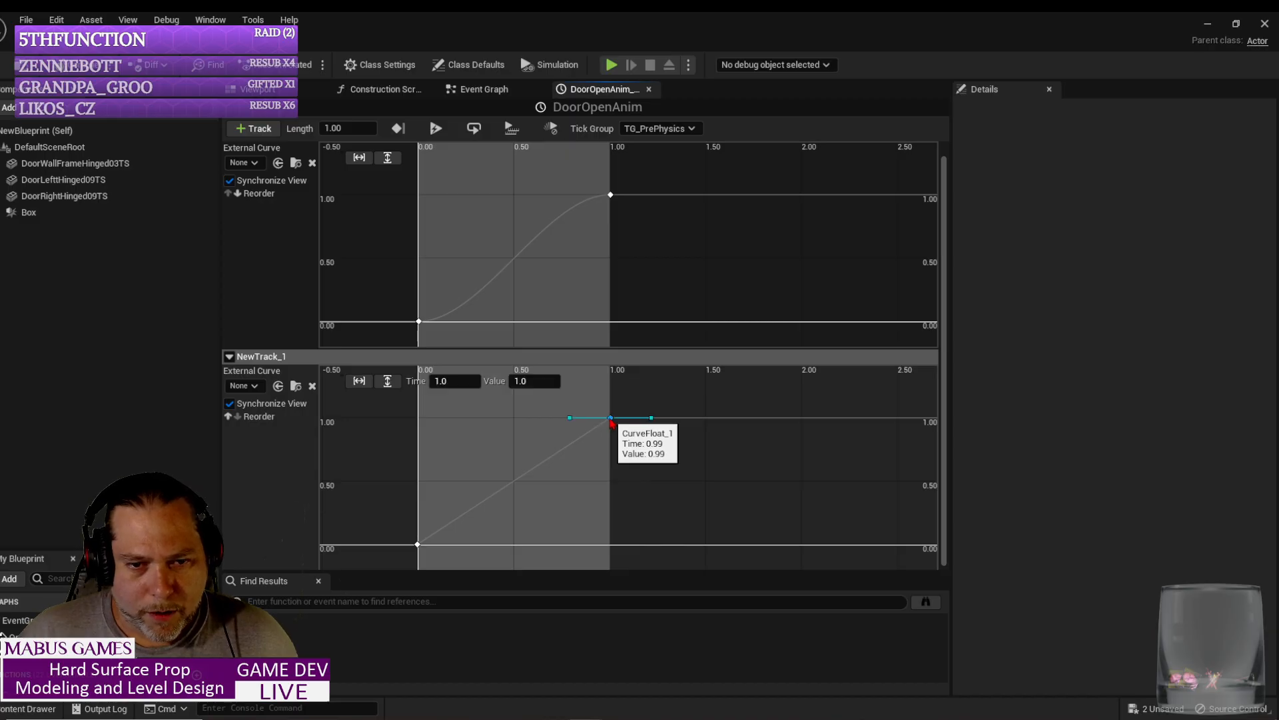
right_click(611, 419)
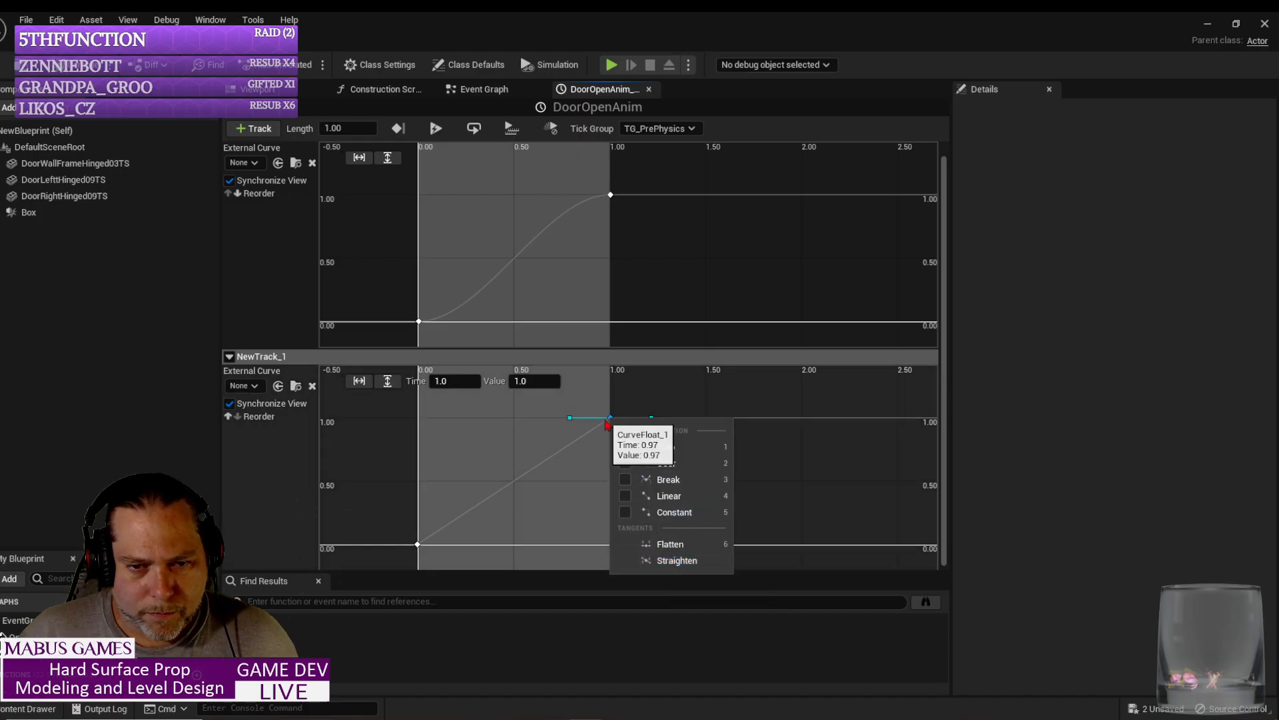
left_click(607, 423)
left_click_drag(614, 425, 579, 421)
right_click(578, 421)
left_click(616, 451)
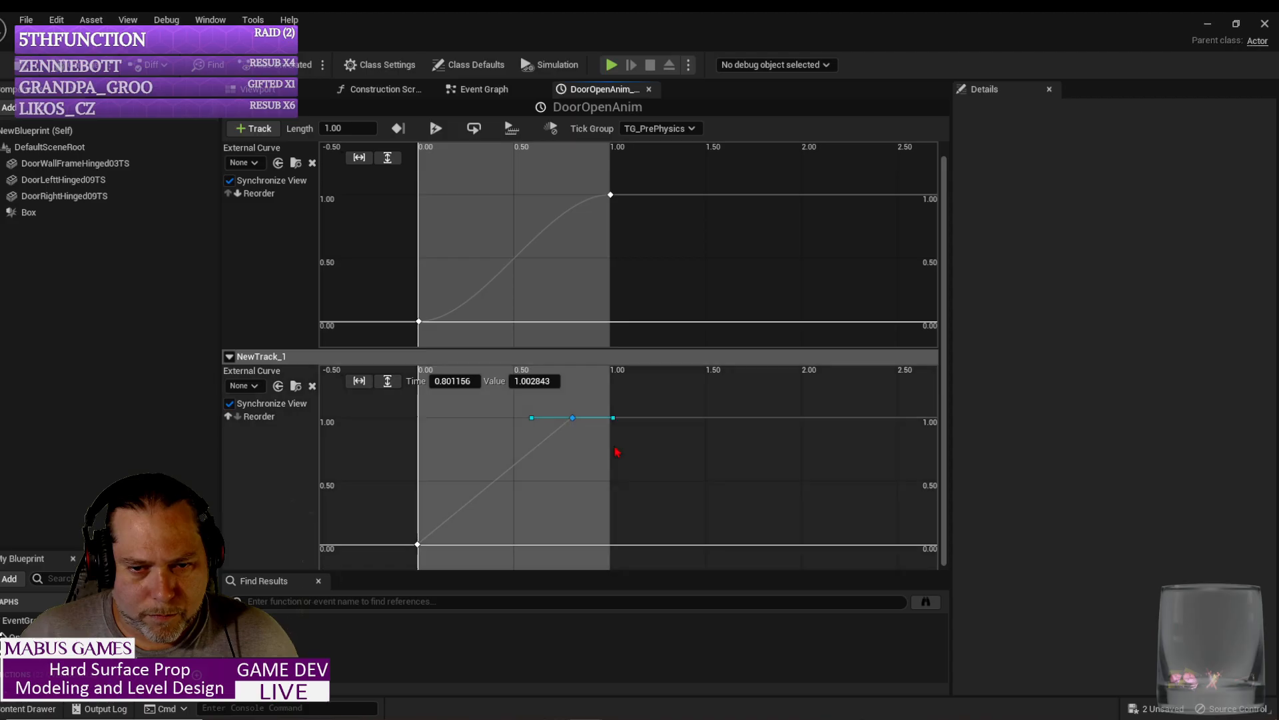
Step: Set the key interpolation of NewTrack_1's start key to Auto
right_click(485, 497)
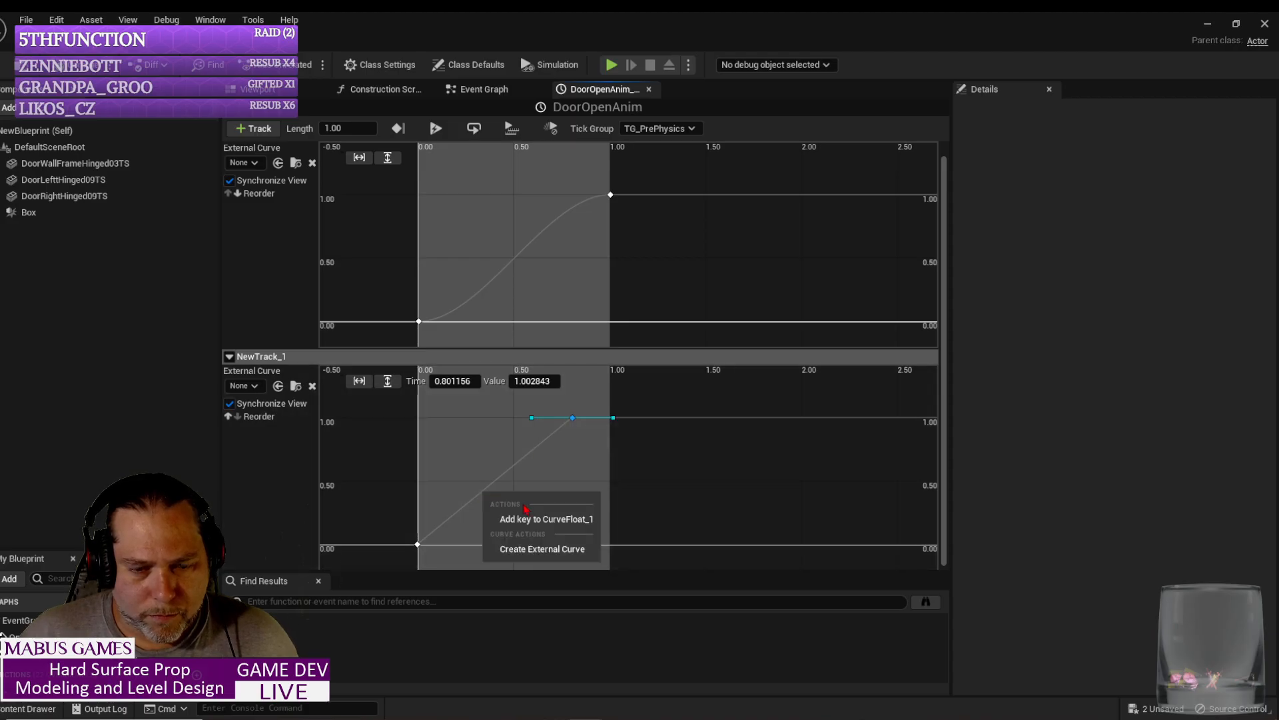
left_click(503, 474)
right_click(418, 544)
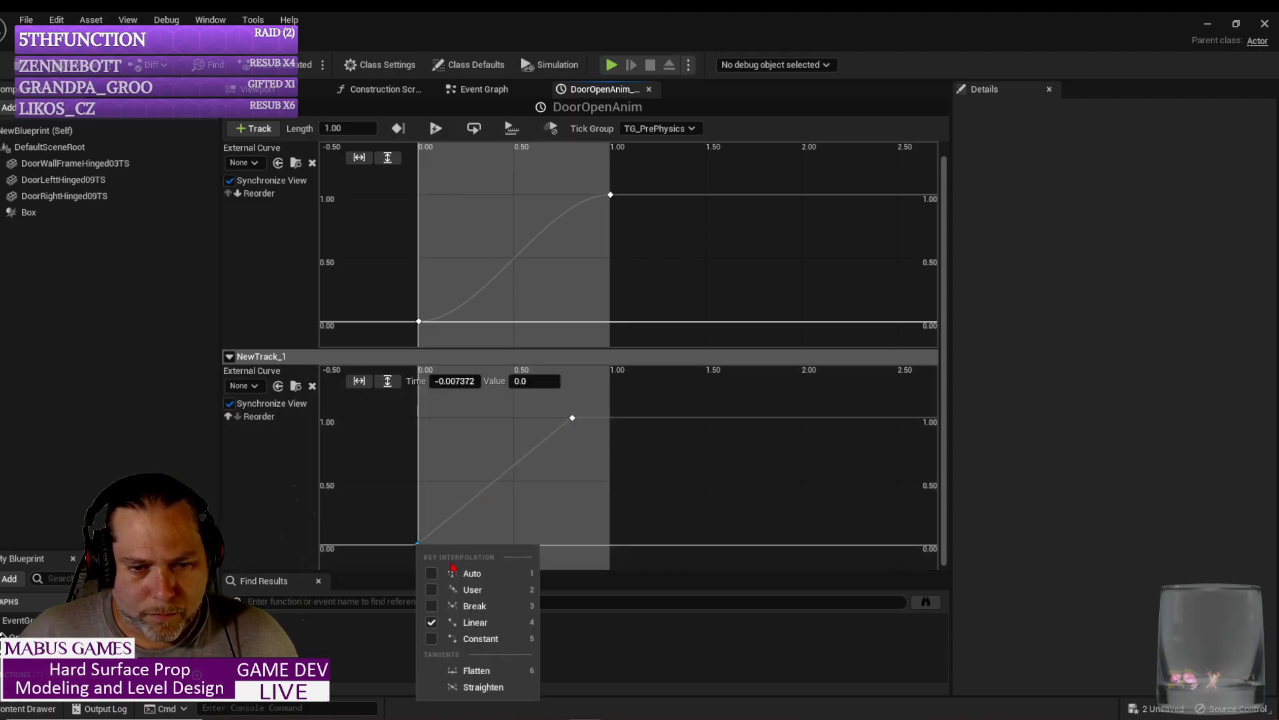
left_click(459, 573)
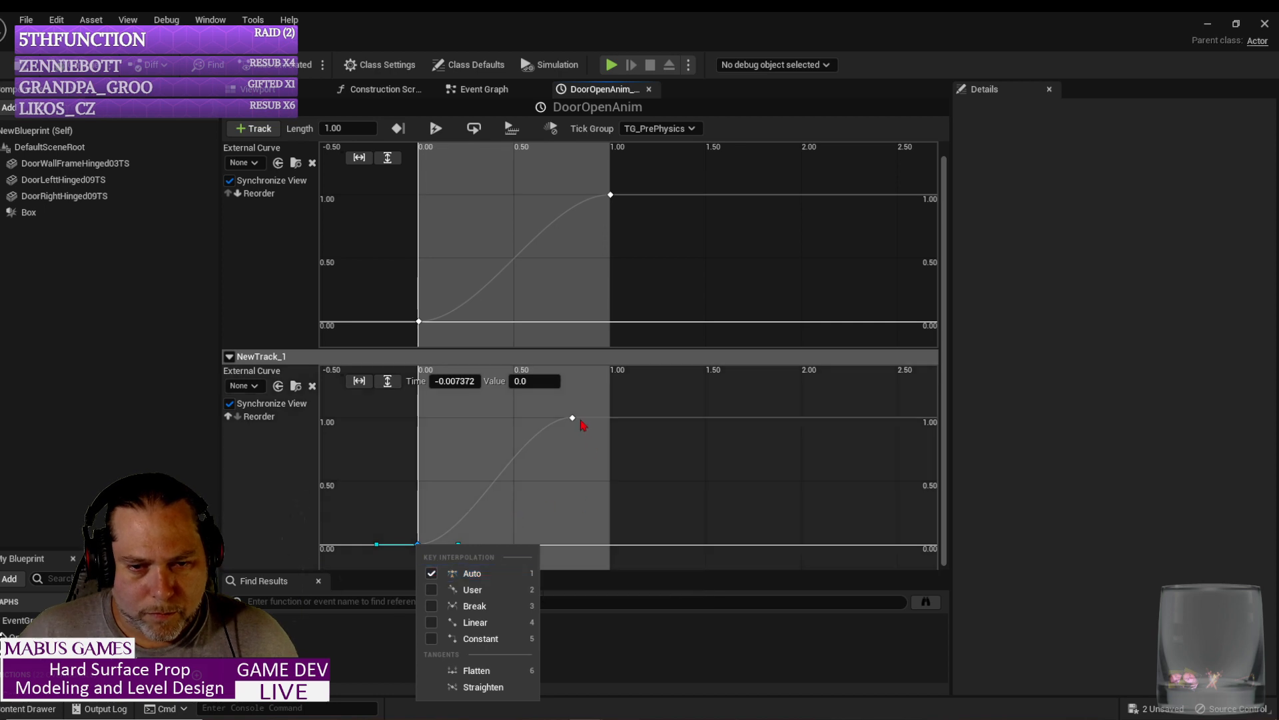
Step: Set both the time and the value of NewTrack_1's end key to 1.0
left_click(574, 420)
left_click(572, 418)
left_click(467, 381)
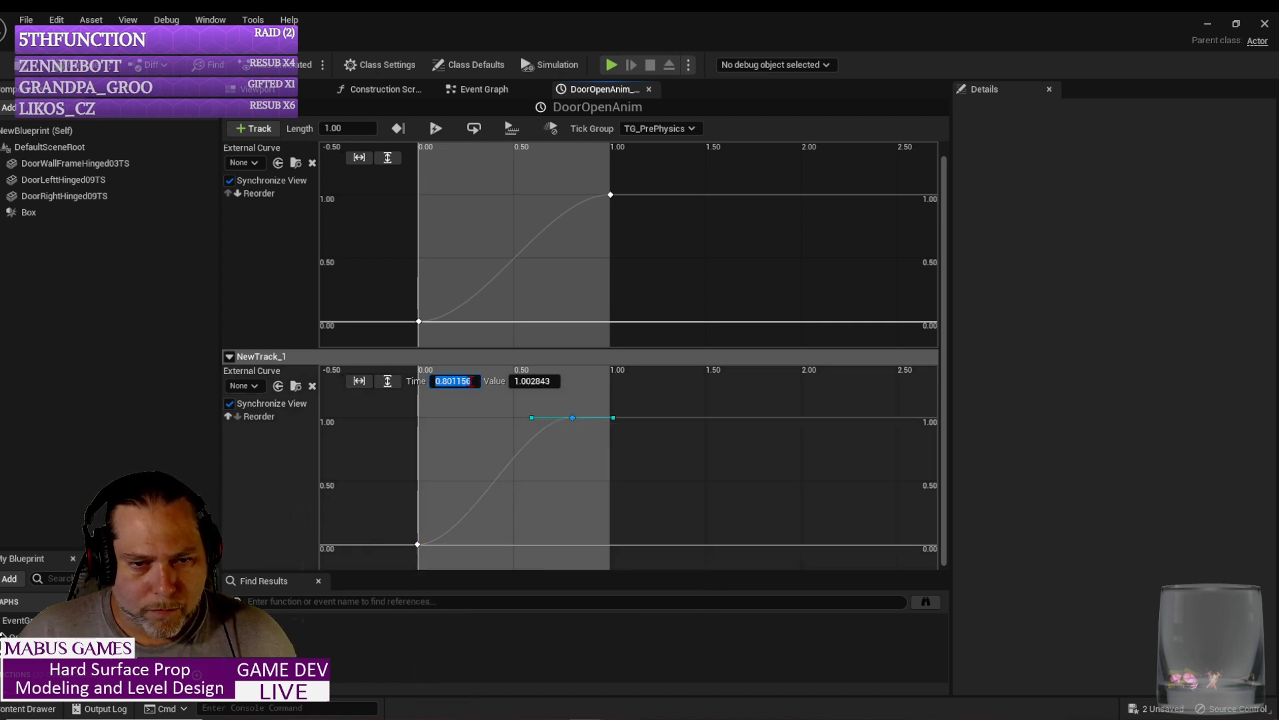
type("1.0")
key("Return")
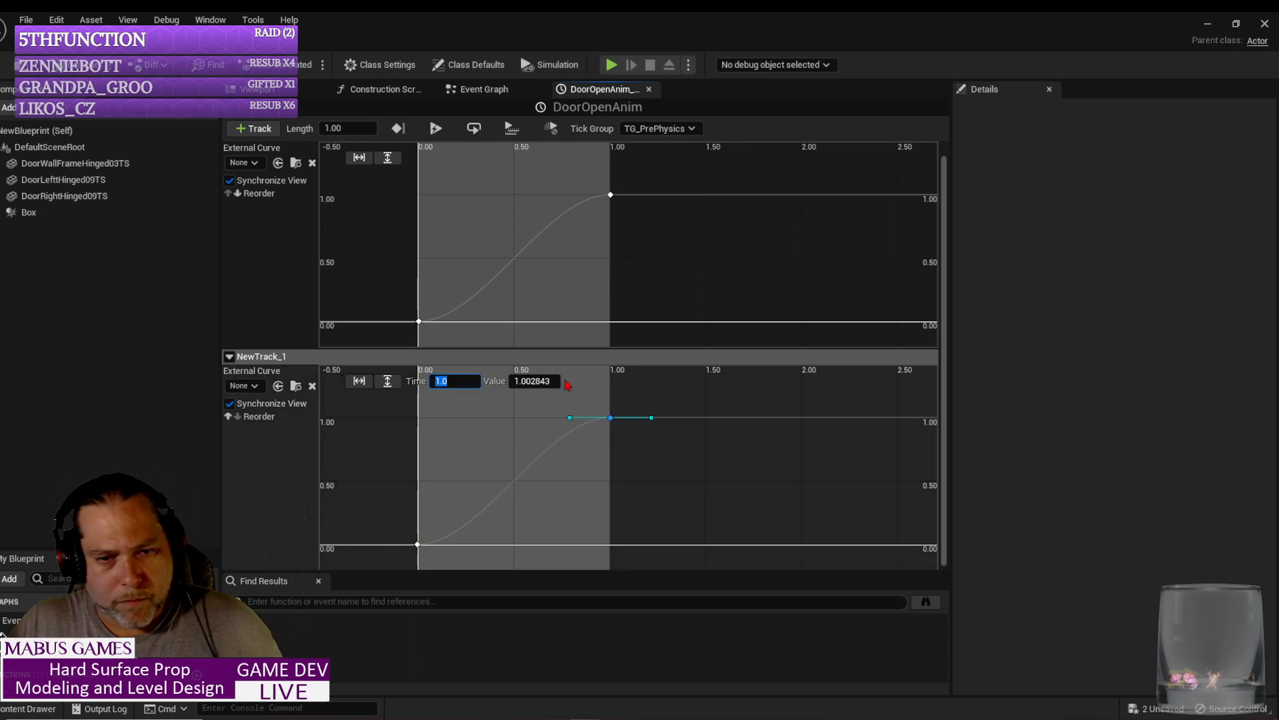
left_click(536, 381)
type("1.0")
key("Return")
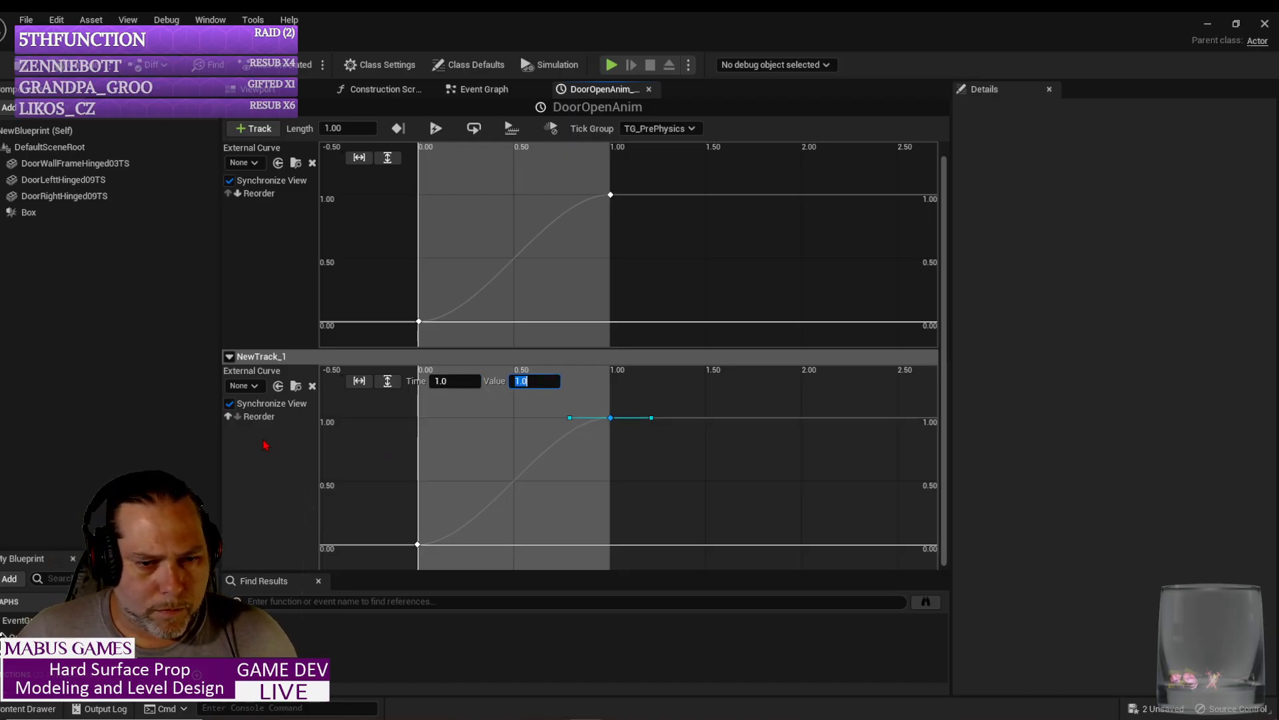
Step: In the Event Graph, add a float Lerp node from DoorOpenAnim's New Track 1 output and connect that output to its Alpha
scroll(533, 454, "down", 1)
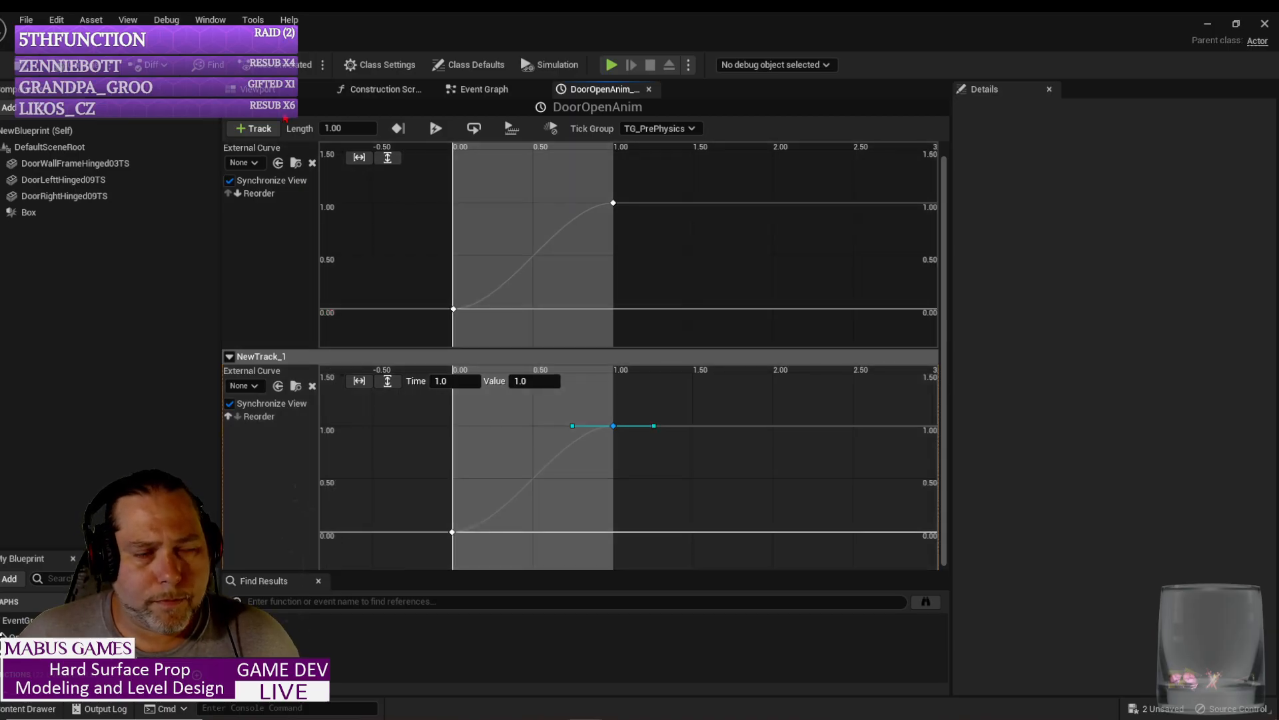
left_click(499, 90)
right_click_drag(482, 381, 395, 378)
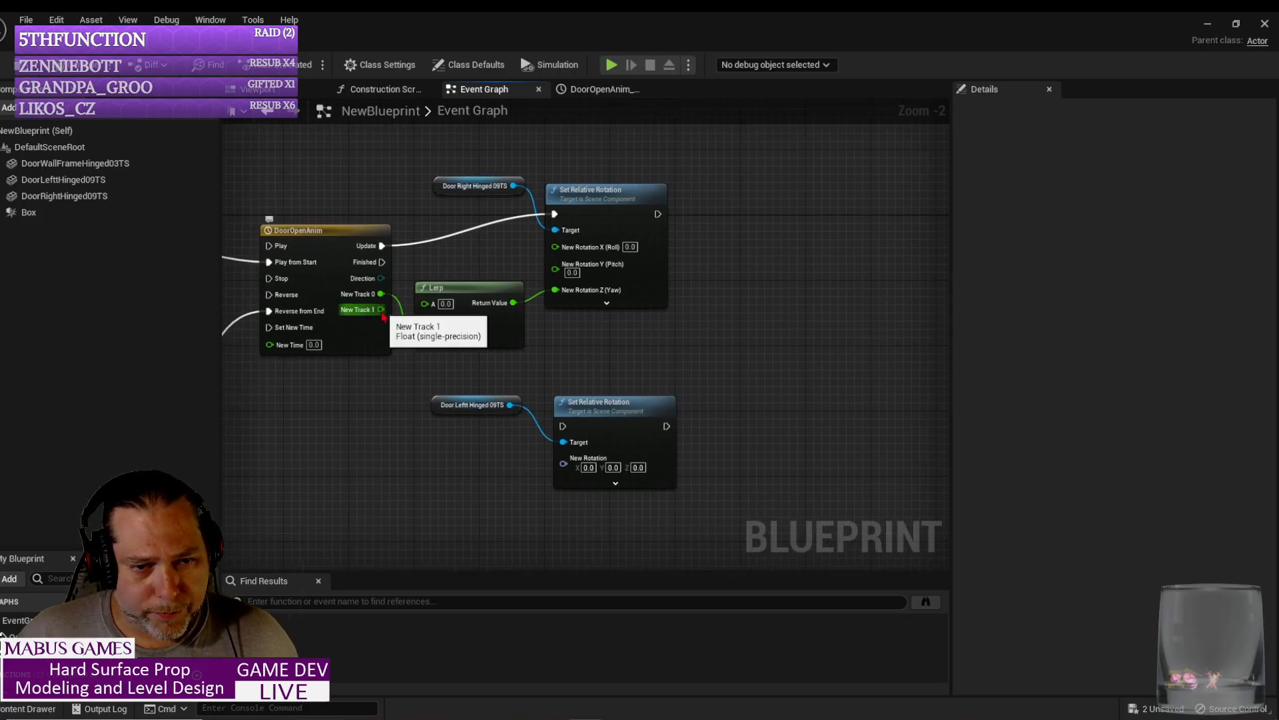
left_click_drag(381, 309, 453, 451)
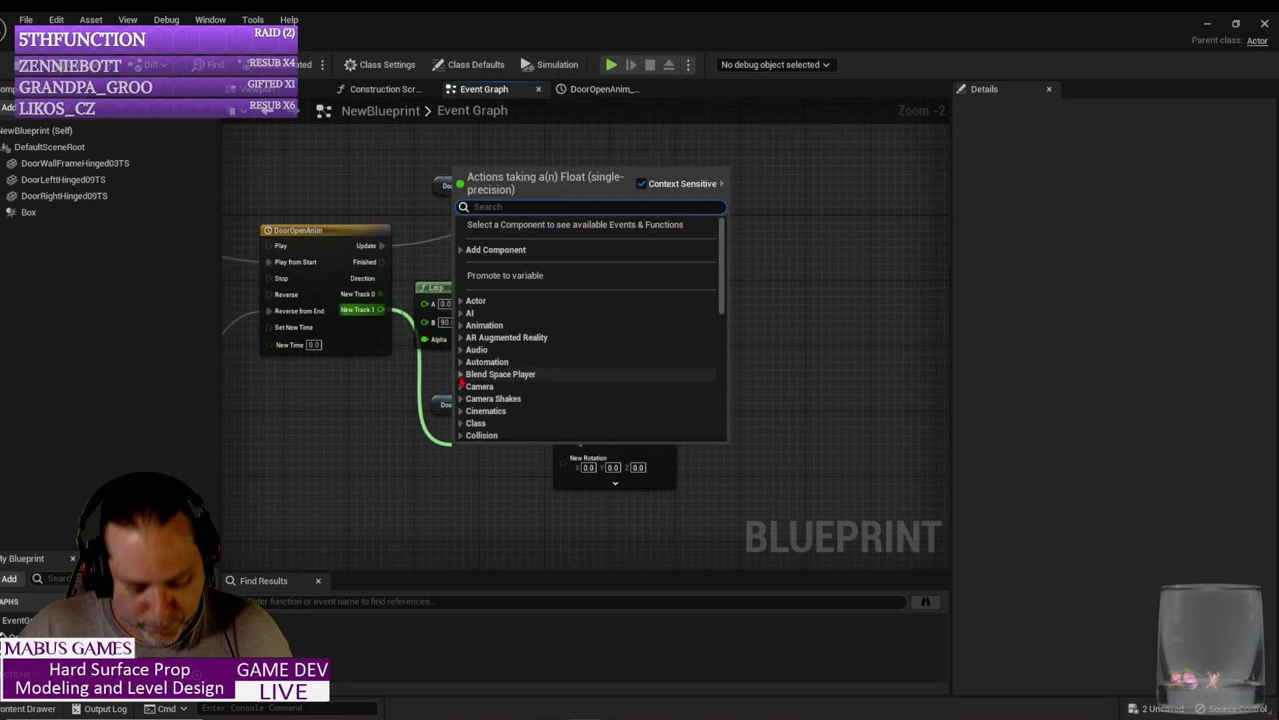
type("lerp")
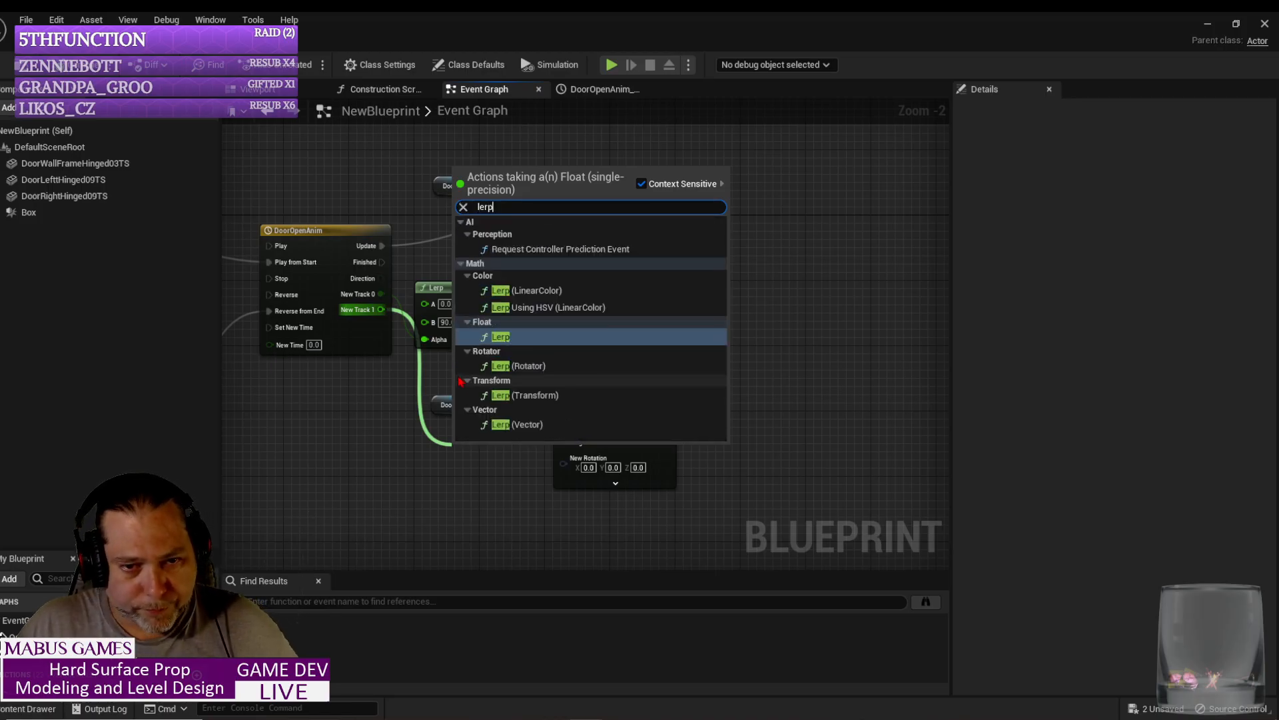
key("Return")
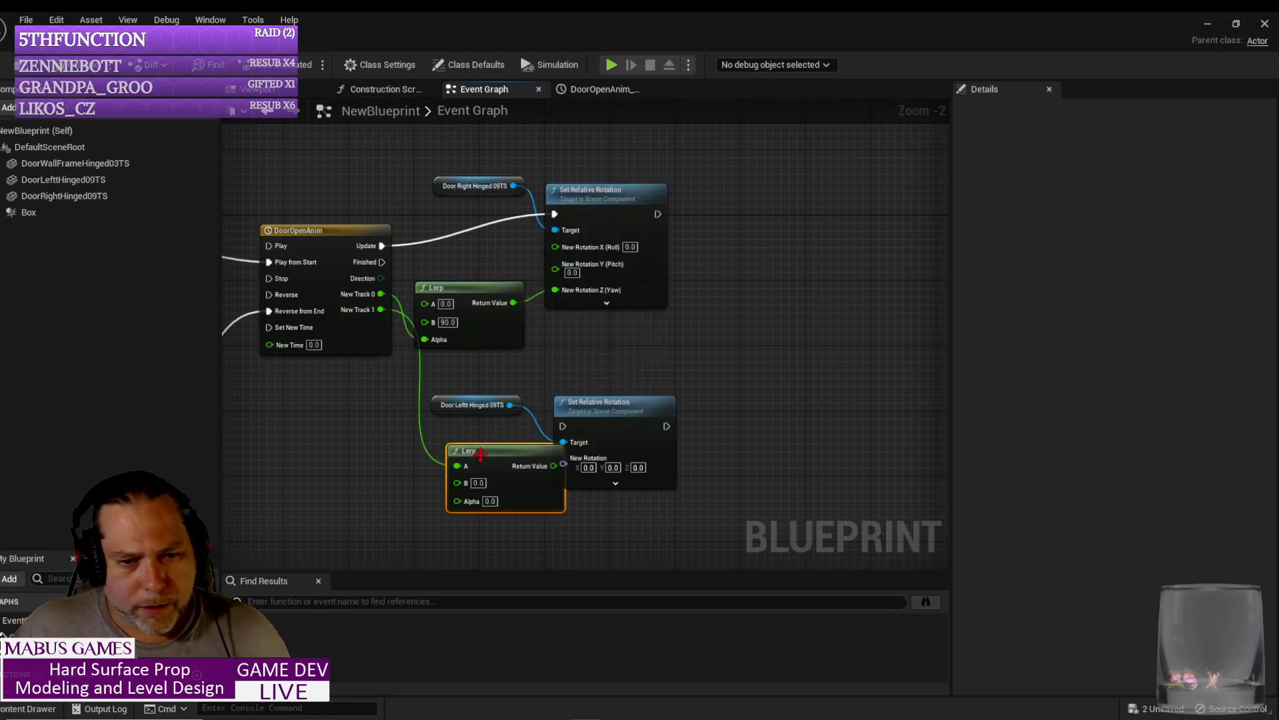
left_click_drag(381, 309, 457, 500)
Step: Set the new Lerp's B to -90 with A unlinked, and move the node below the left door's reference
left_click(478, 482)
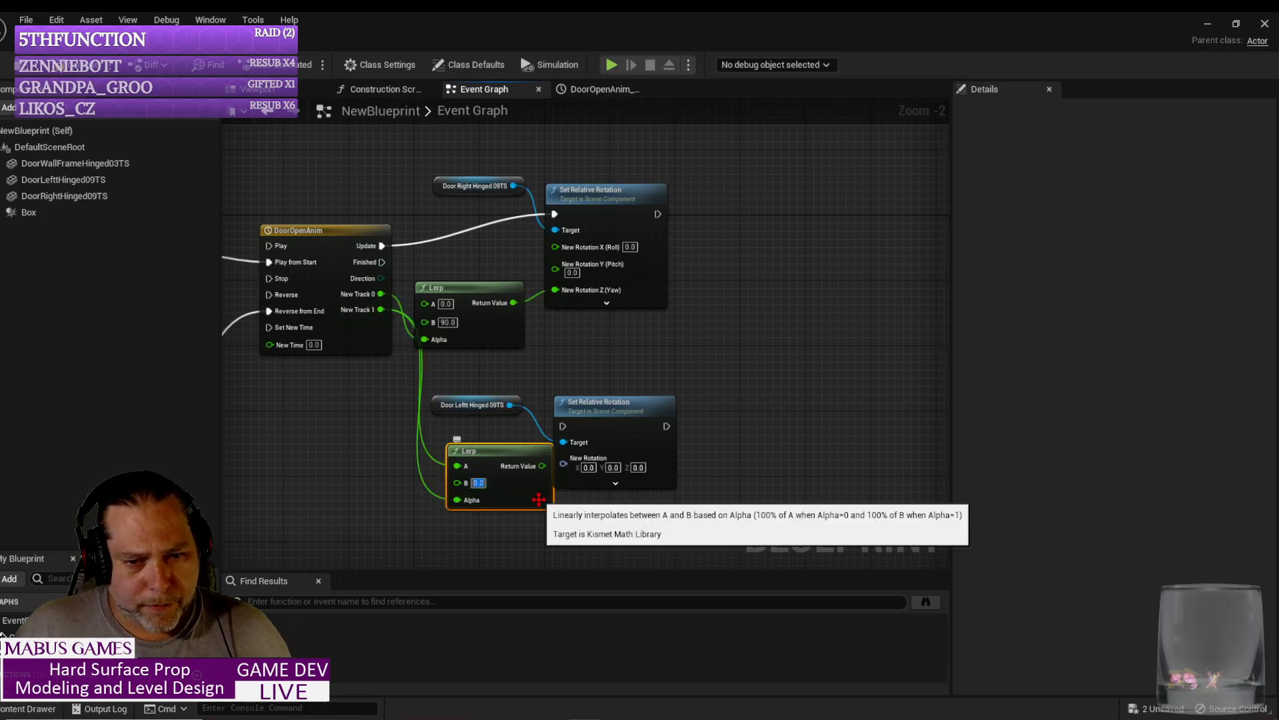
type("-90.0")
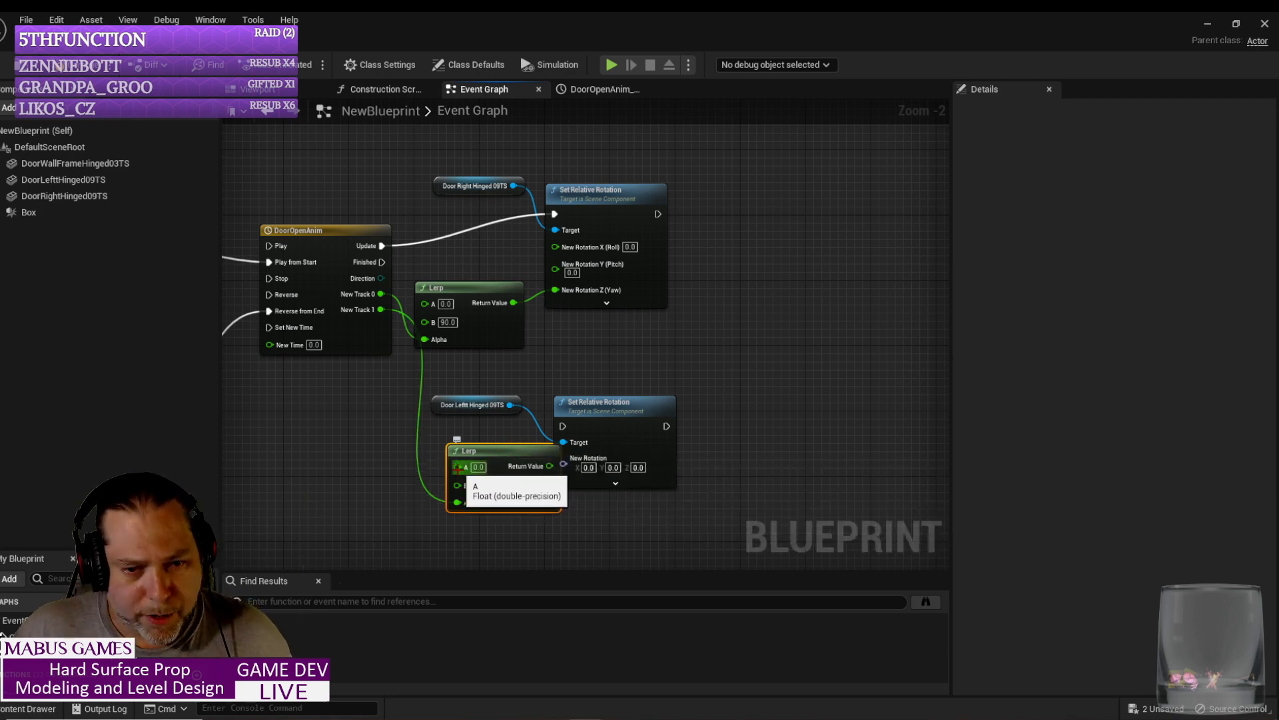
left_click_drag(509, 450, 478, 442)
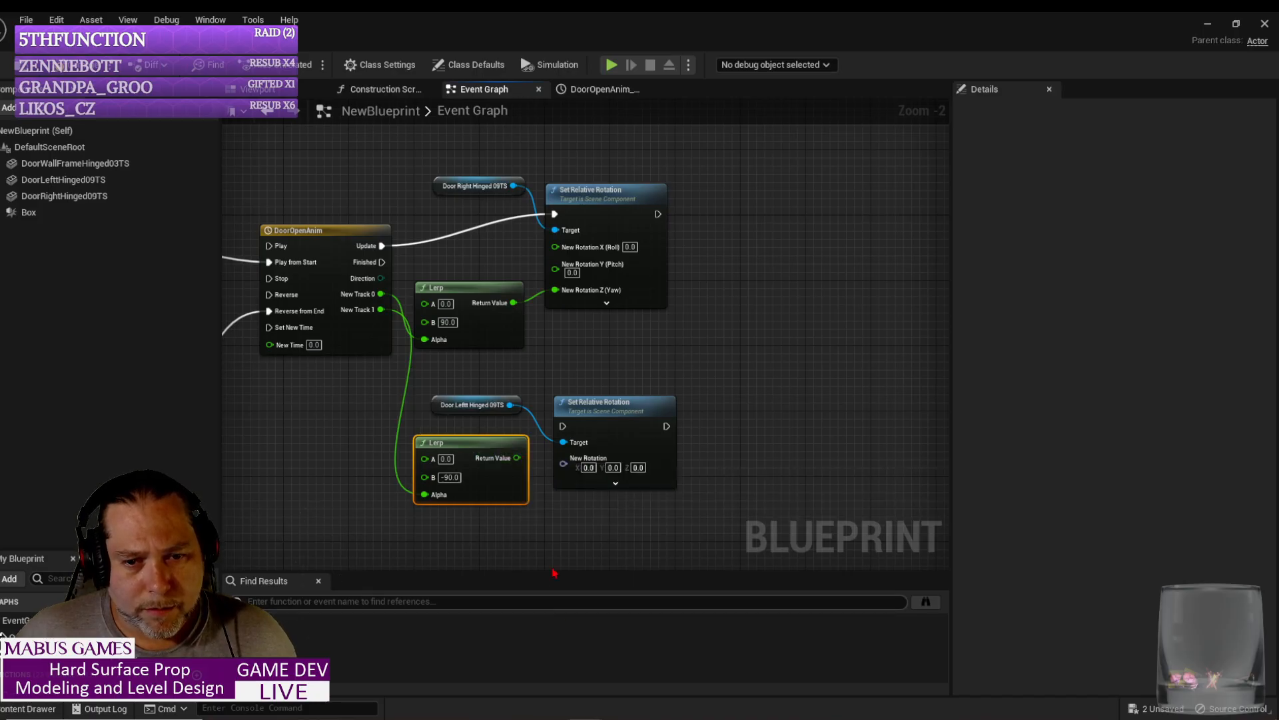
Step: Split the New Rotation pin of the left door's Set Relative Rotation and connect the lower Lerp's Return Value to its Z (Yaw)
right_click(574, 469)
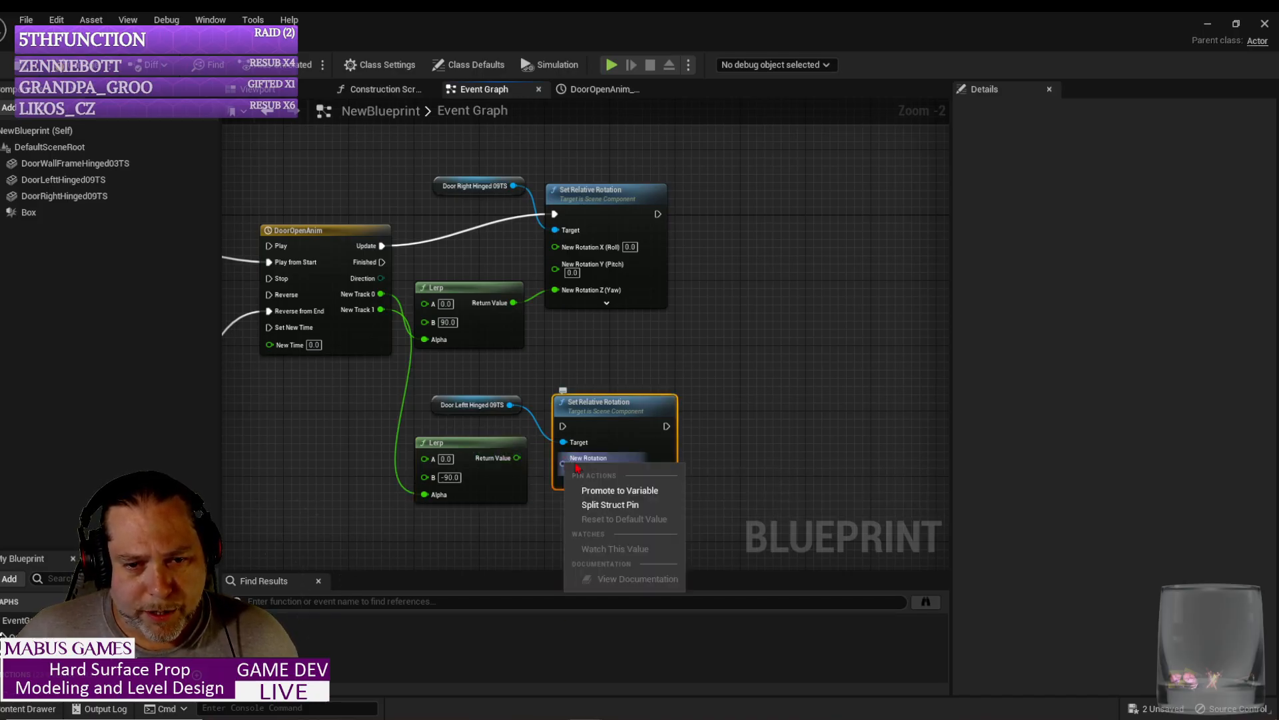
left_click(586, 506)
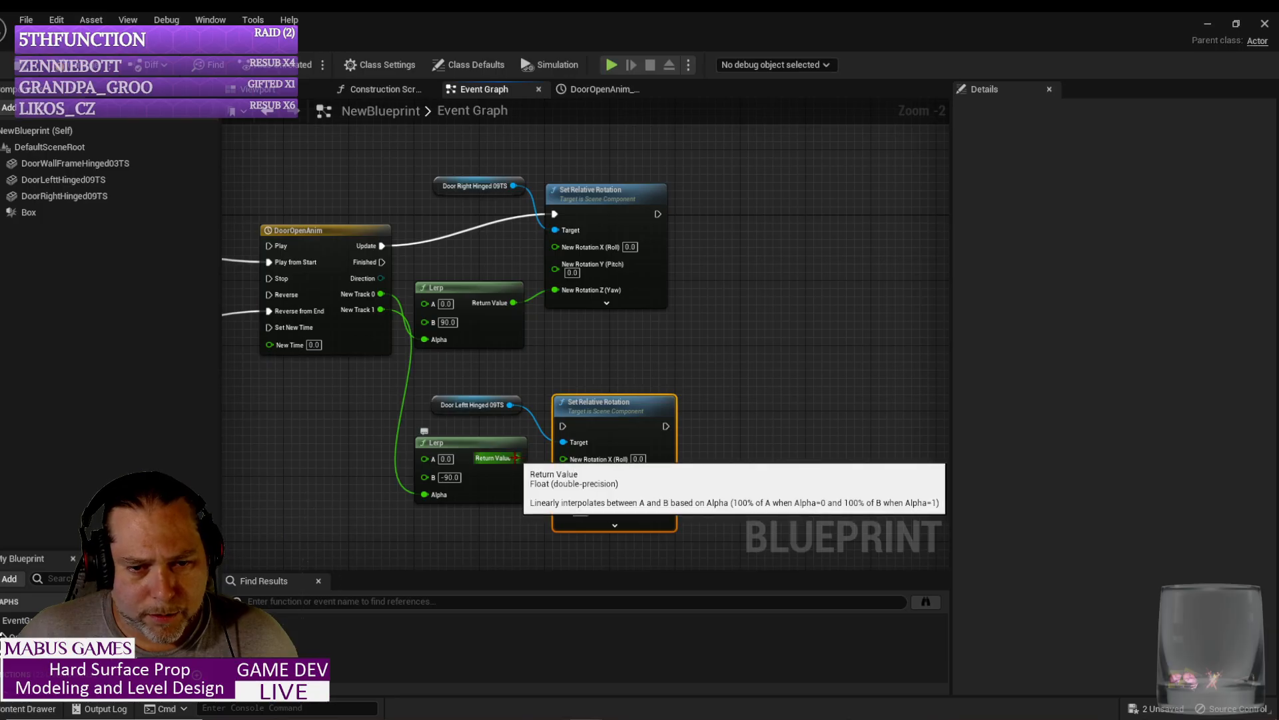
left_click_drag(517, 458, 563, 507)
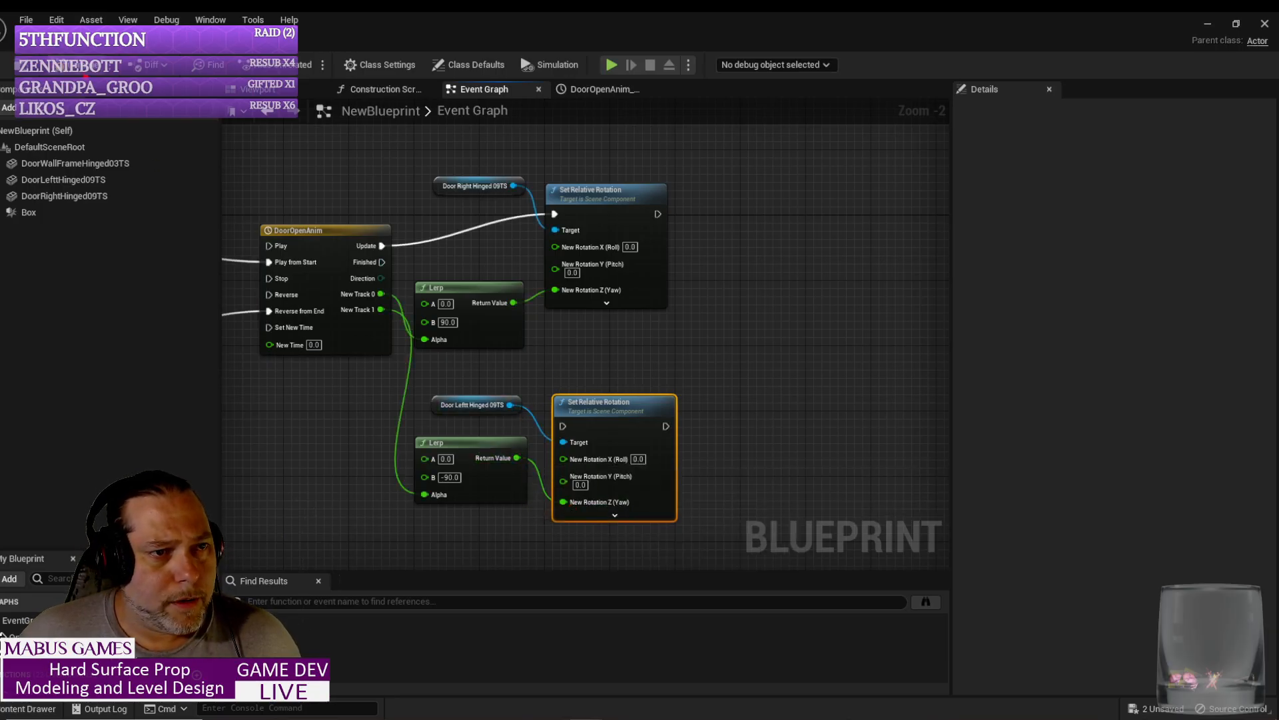
Step: Simulate the Blueprint in the viewport to check how the two doors move
left_click(293, 90)
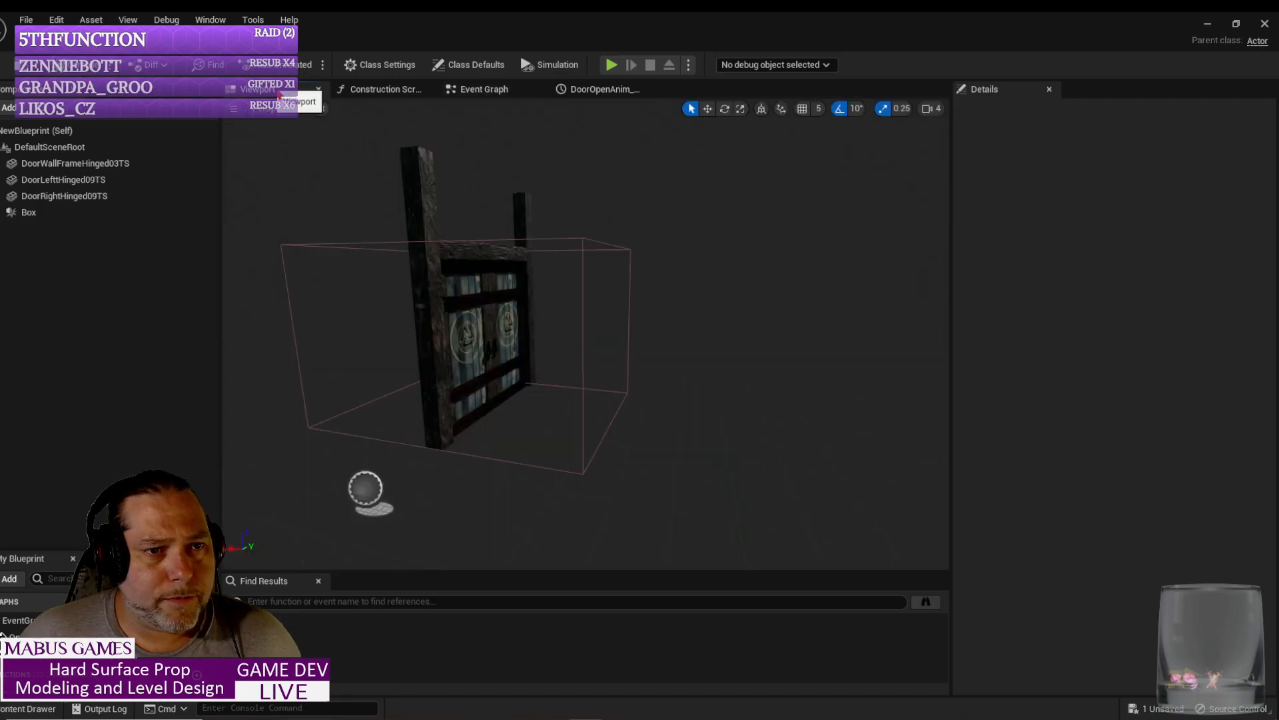
left_click(549, 67)
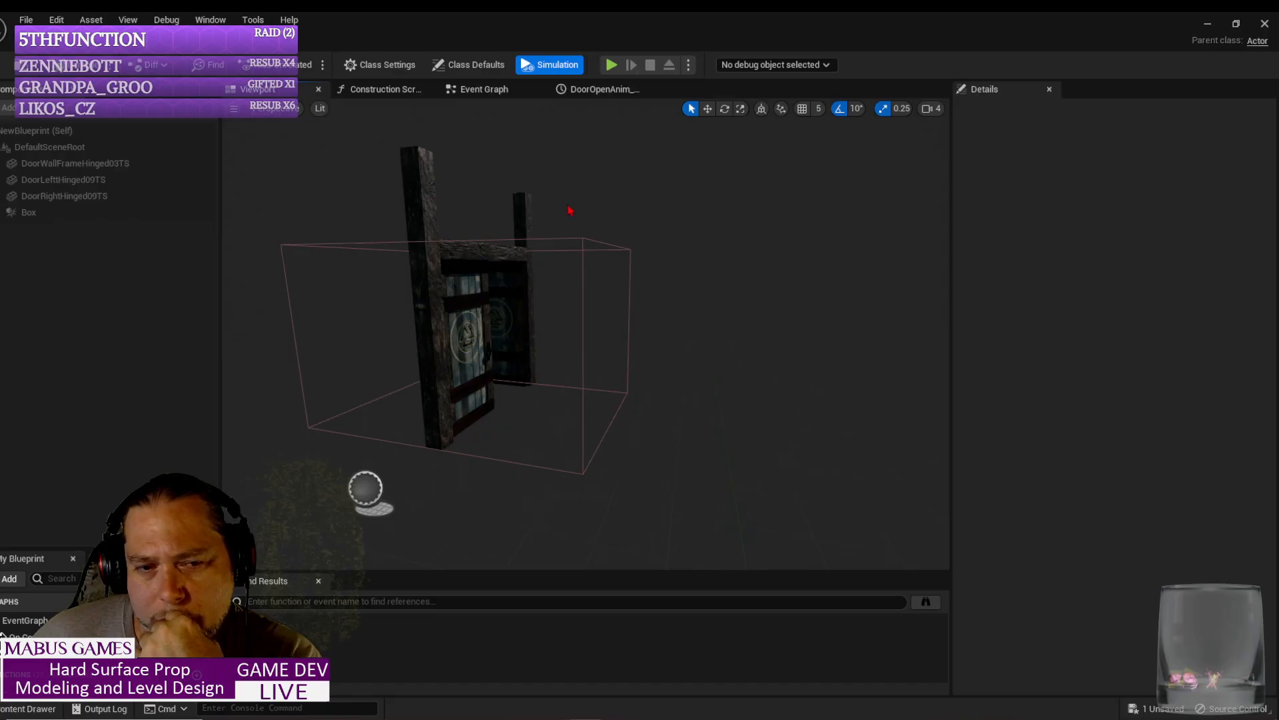
Step: In the Event Graph, chain the right door's Set Relative Rotation output into the left door's, keeping the timeline's Update on the right door's node
left_click(491, 98)
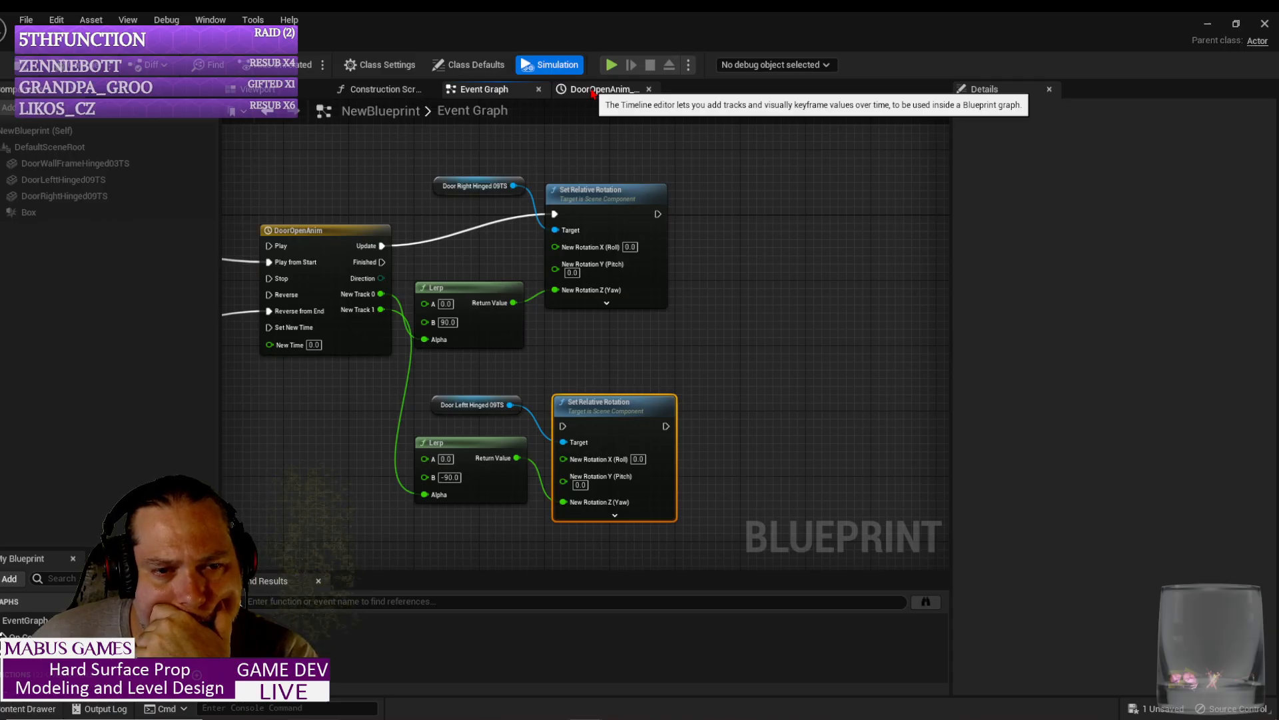
left_click_drag(382, 246, 563, 426)
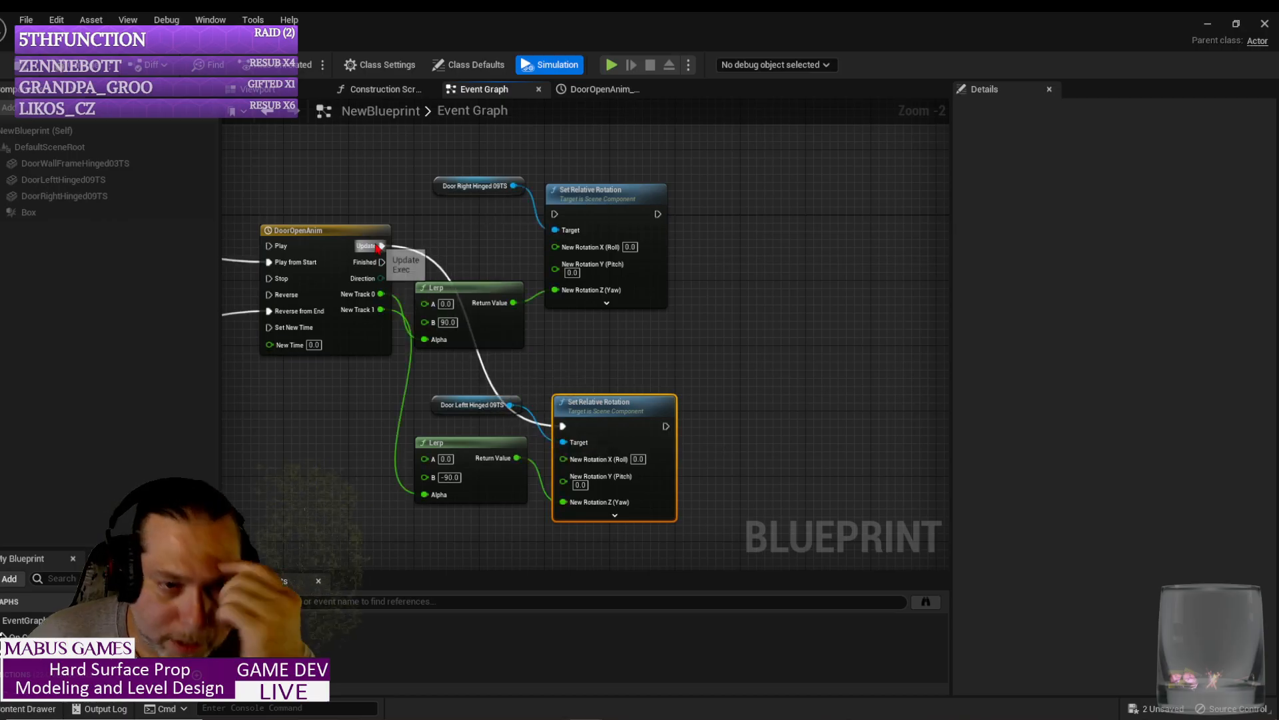
left_click_drag(382, 246, 555, 214)
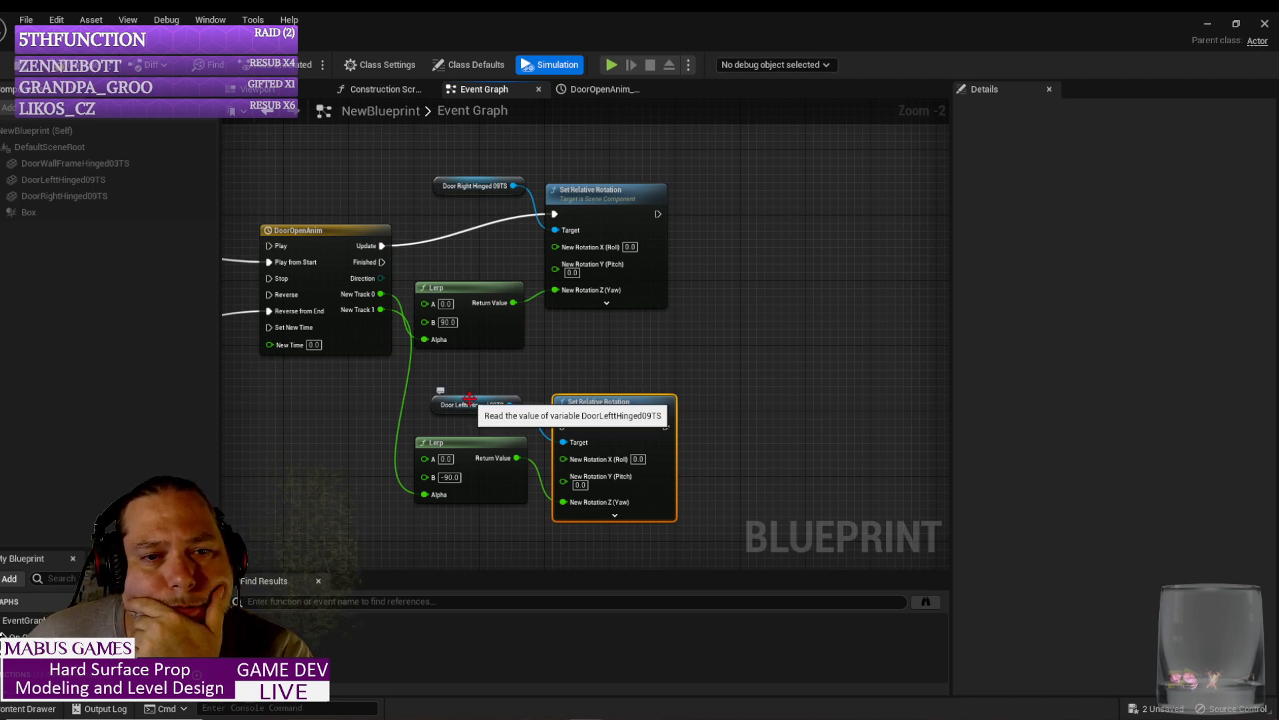
left_click_drag(658, 214, 563, 427)
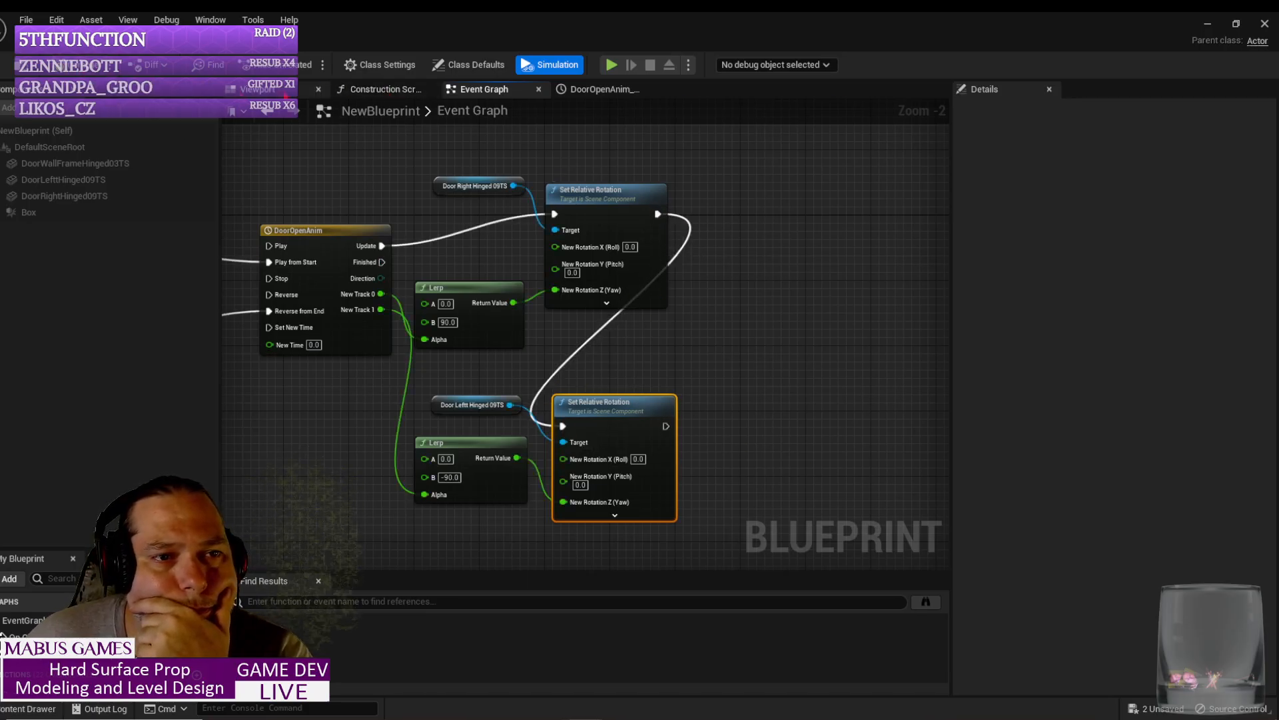
Step: Restart the viewport simulation to check the swing of both doors, and stop the simulation
left_click(303, 89)
left_click(527, 70)
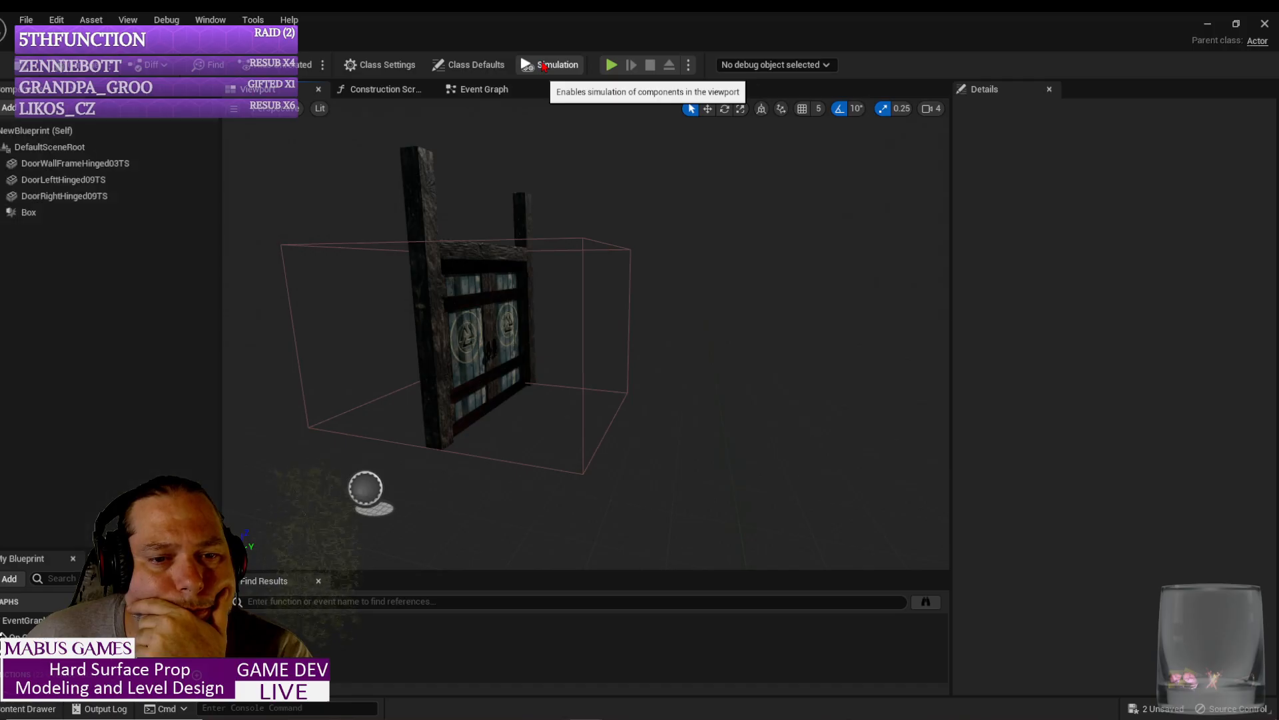
left_click(526, 66)
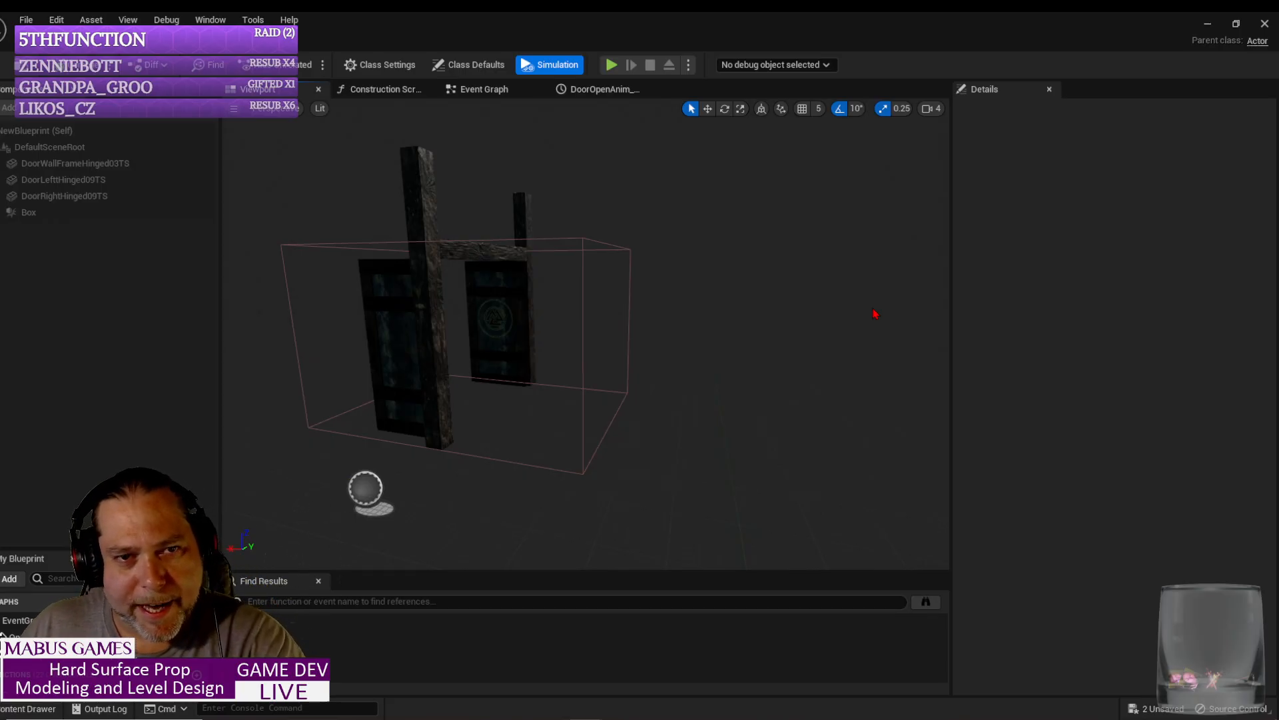
left_click(551, 65)
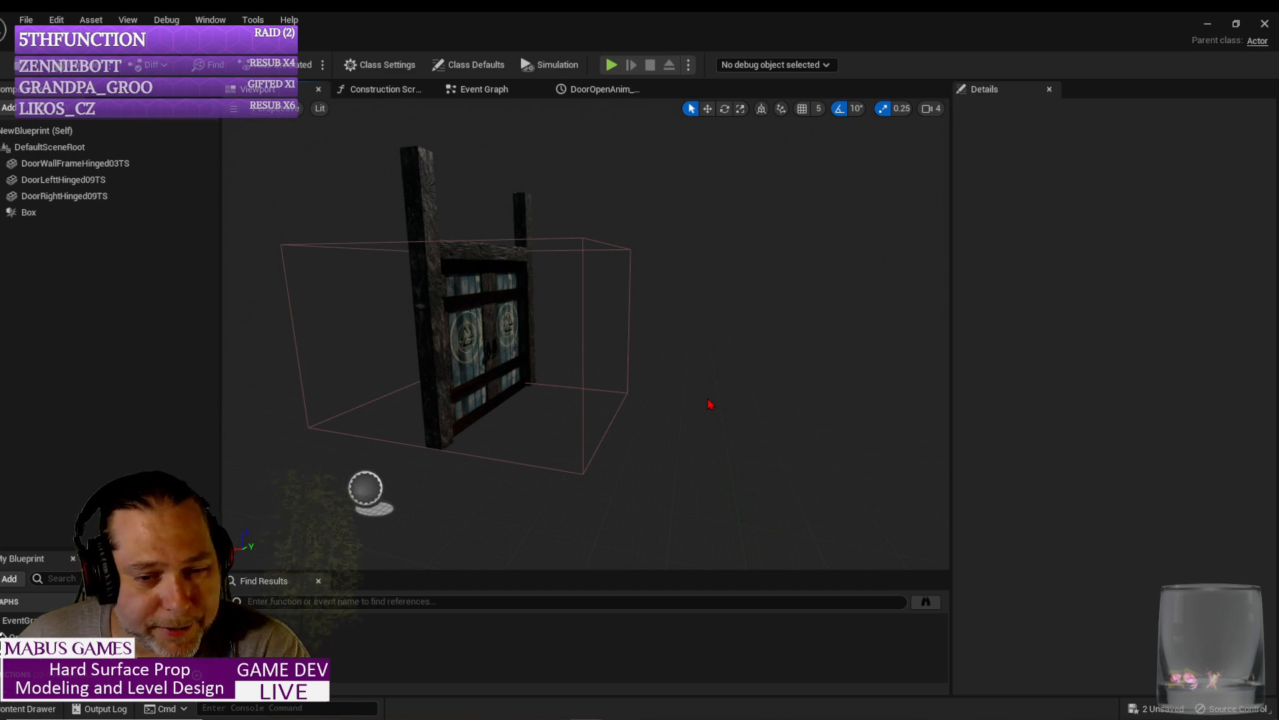
Step: Select the Box trigger and move it along Y to about 196.4
mouse_move(586, 333)
right_mouse_down()
mouse_move(599, 330)
mouse_move(528, 331)
mouse_move(586, 323)
mouse_move(569, 328)
right_mouse_up()
right_click_drag(584, 410, 518, 416)
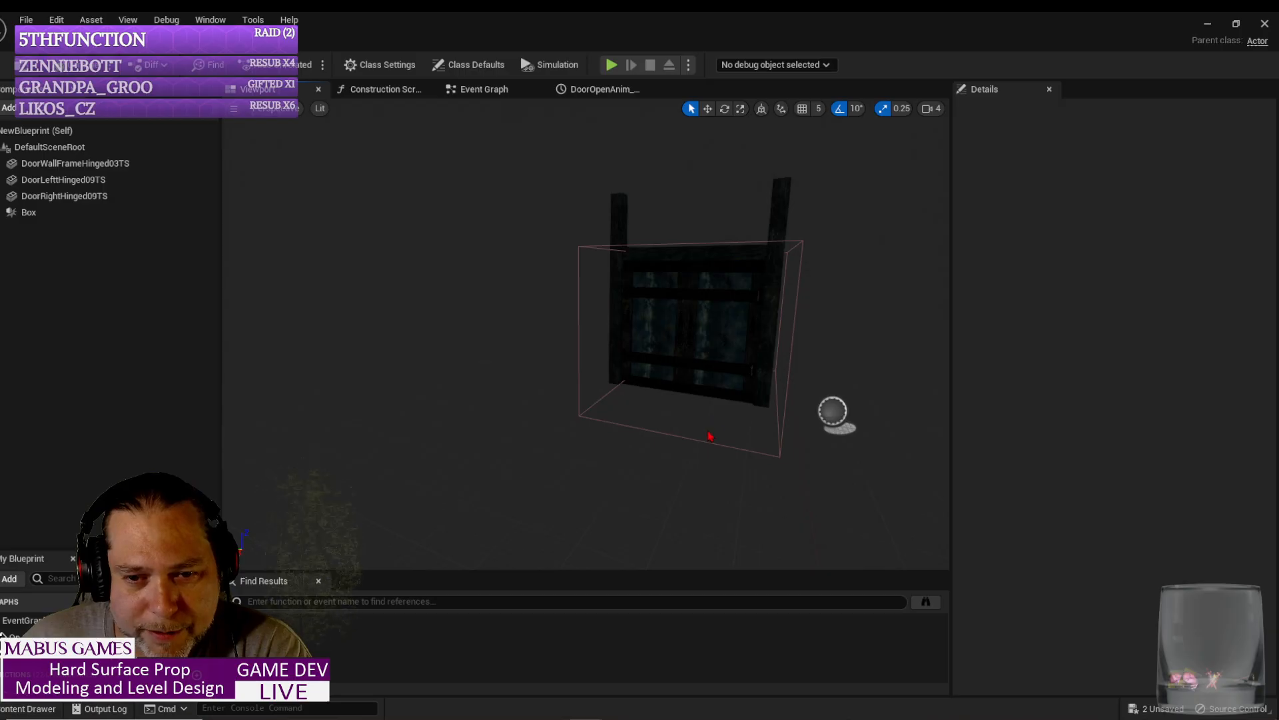
left_click(29, 211)
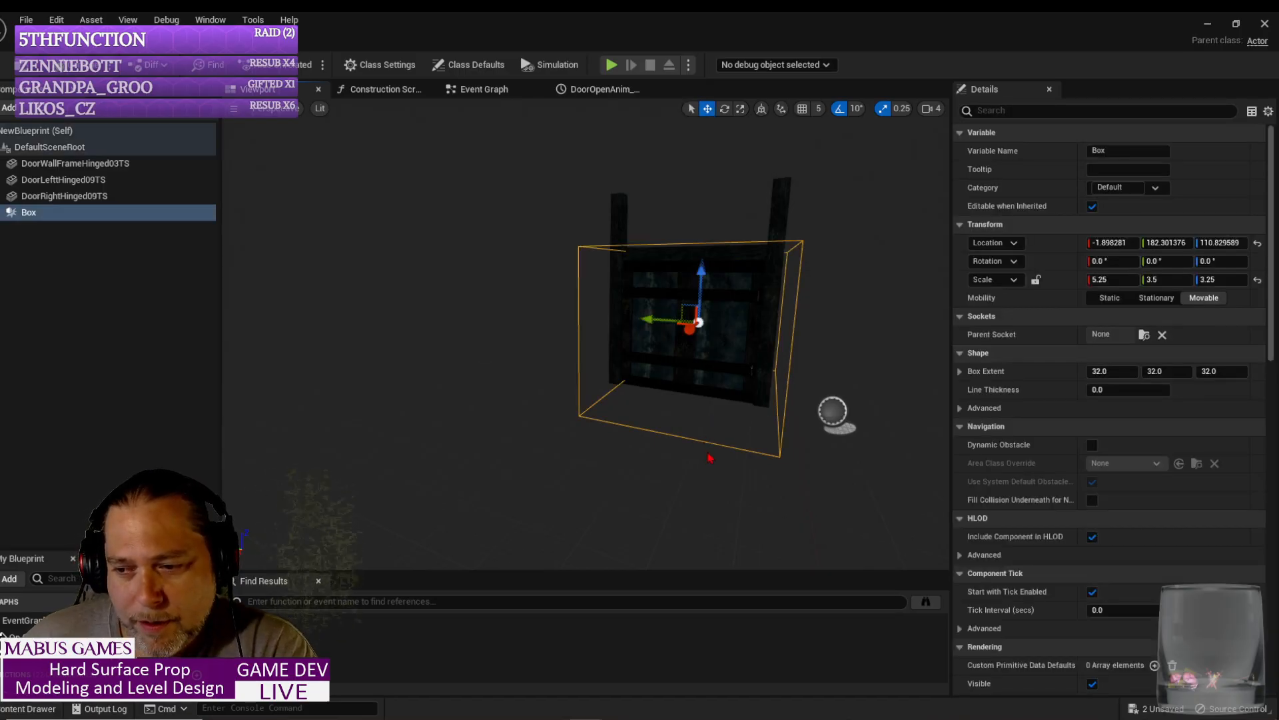
left_click_drag(659, 320, 650, 321)
Step: Scale the Box trigger to 3.0 along X and move it along X to about -97.1, so it sits on one side of the doors
right_click_drag(649, 322, 699, 327)
key("f")
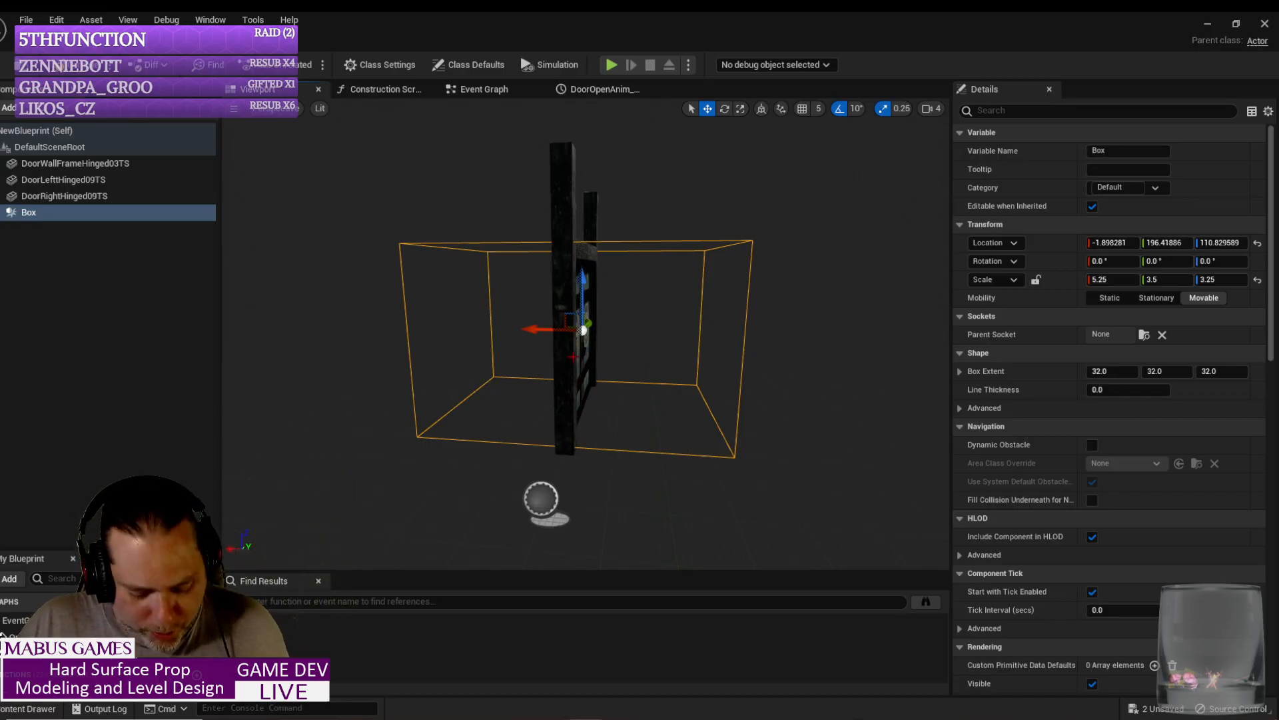
key("e")
key("r")
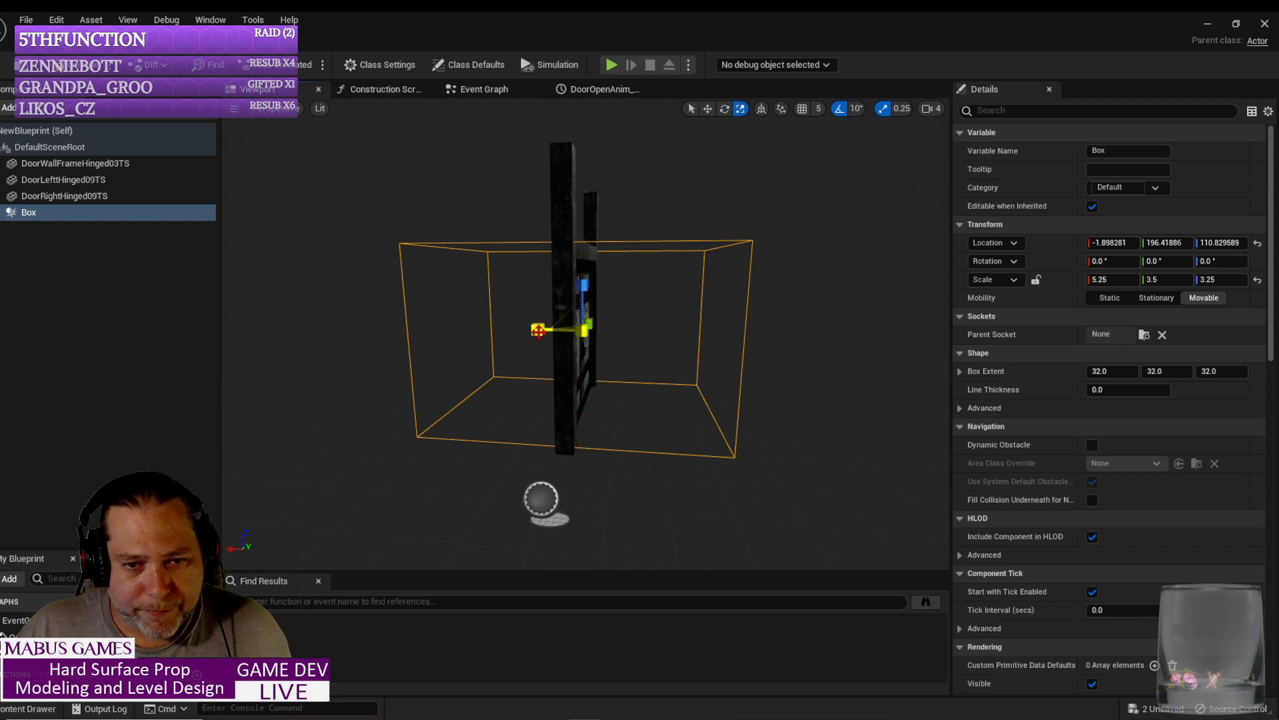
left_click_drag(537, 329, 613, 333)
key("w")
key("e")
key("r")
key("w")
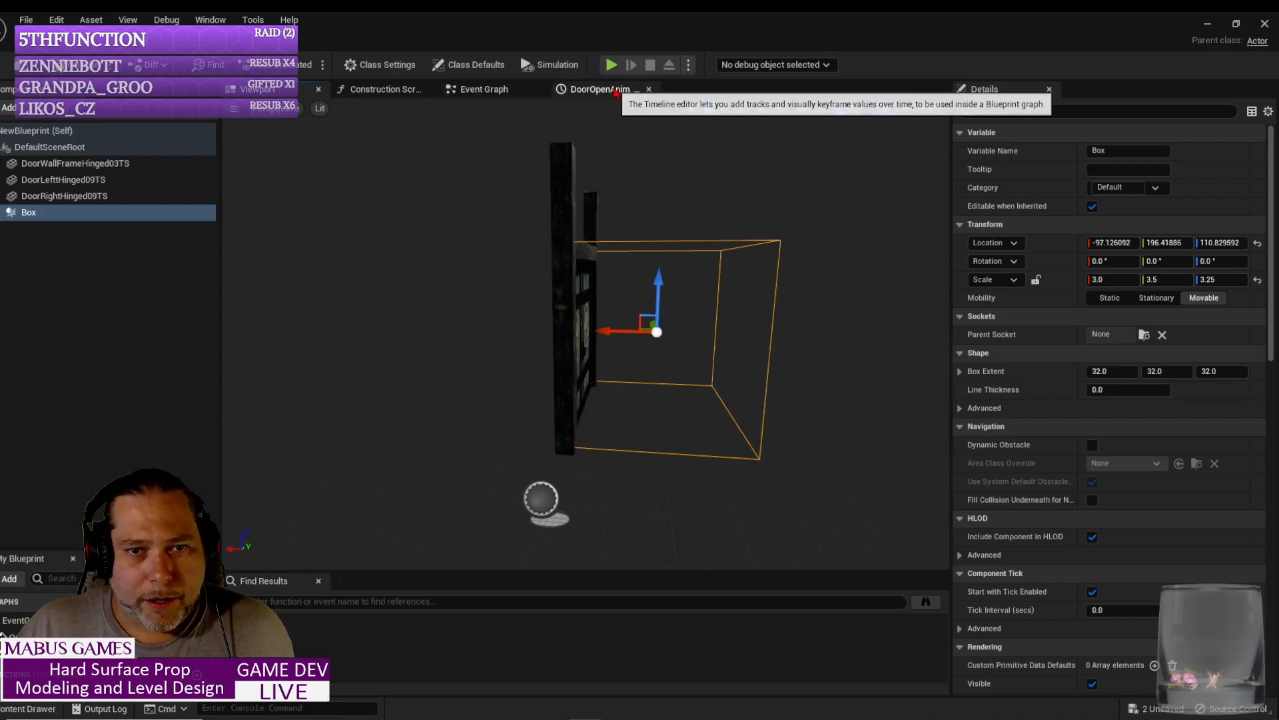
Step: Add a Delay node to the Event Graph near the End Overlap event and set its Duration to 1.0
left_click(495, 90)
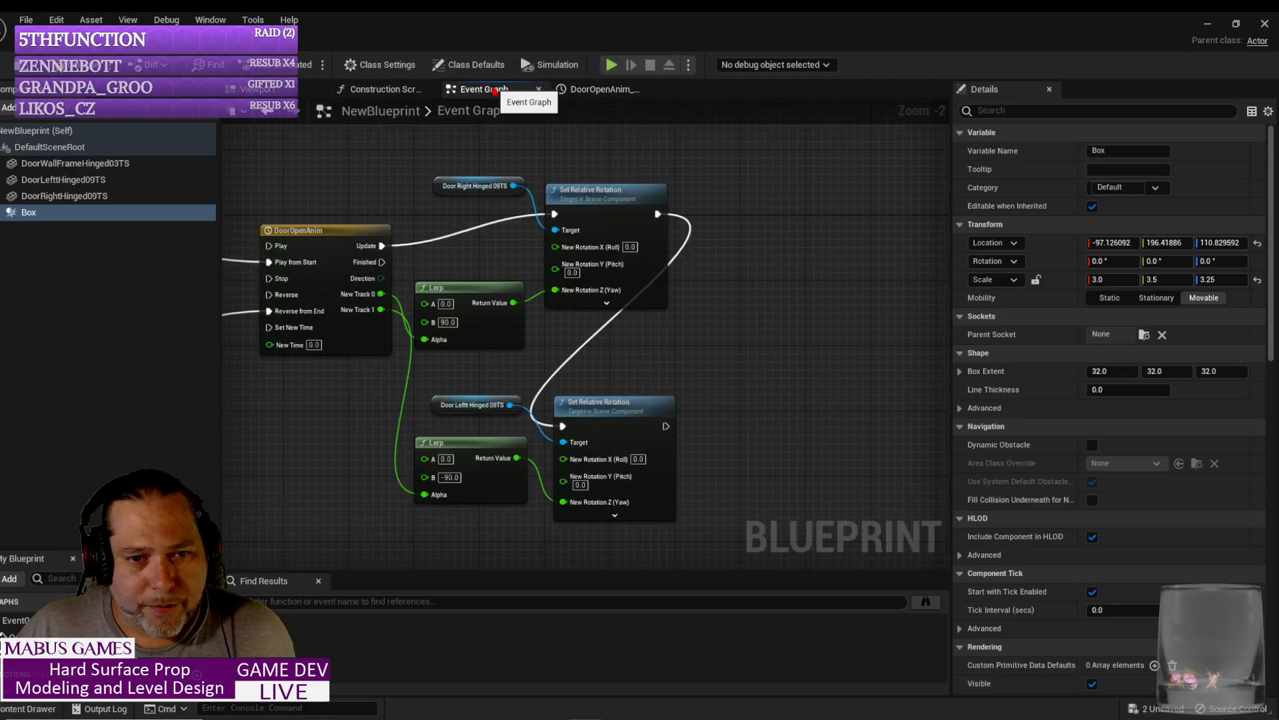
right_click_drag(347, 444, 606, 463)
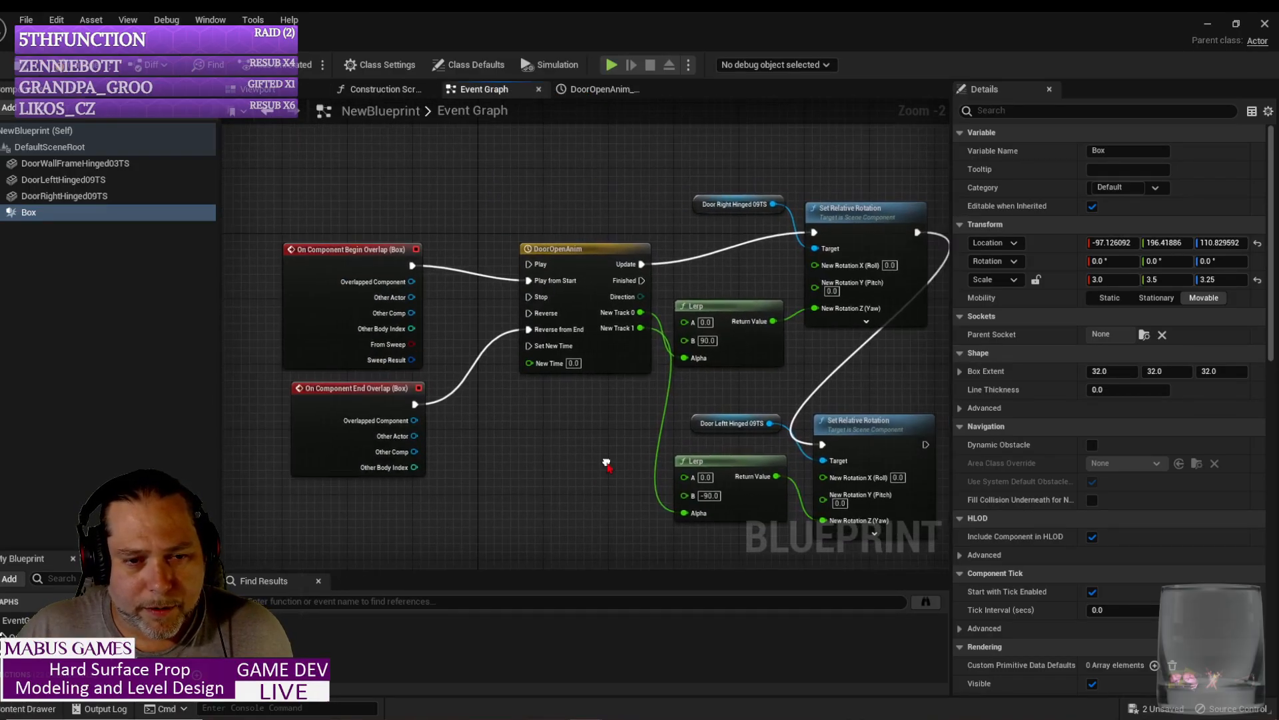
right_click(463, 406)
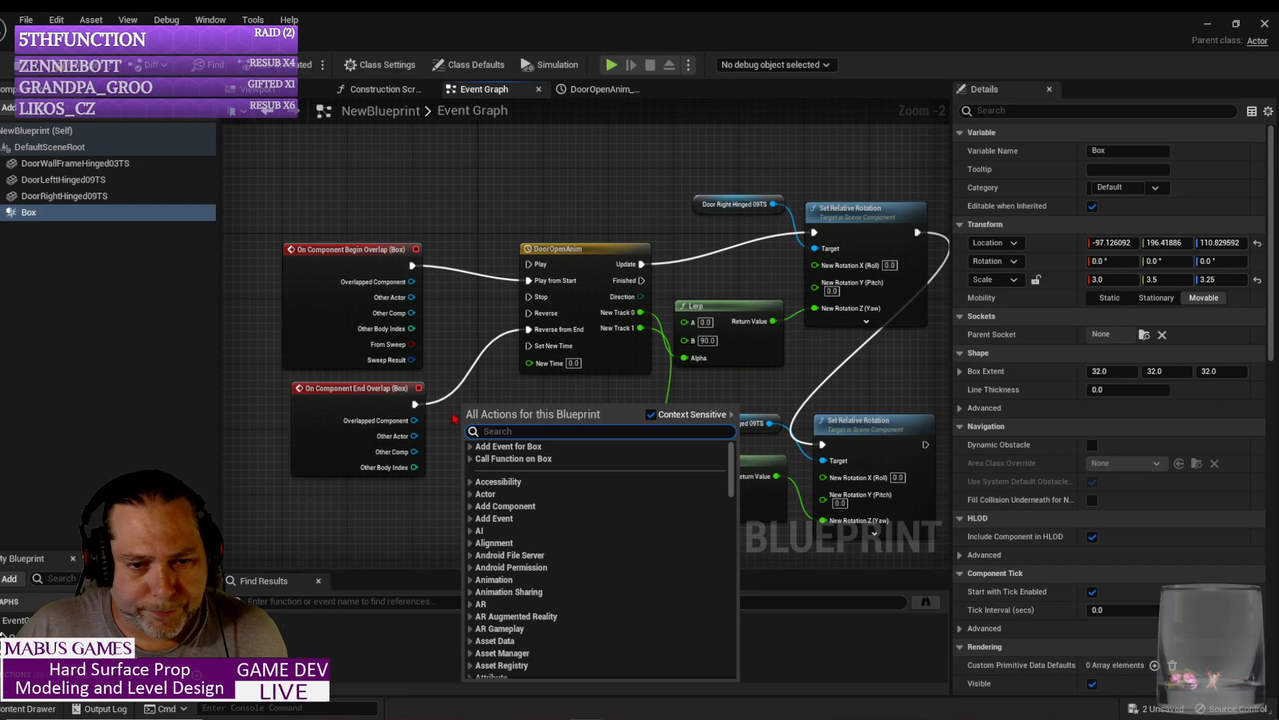
type("d")
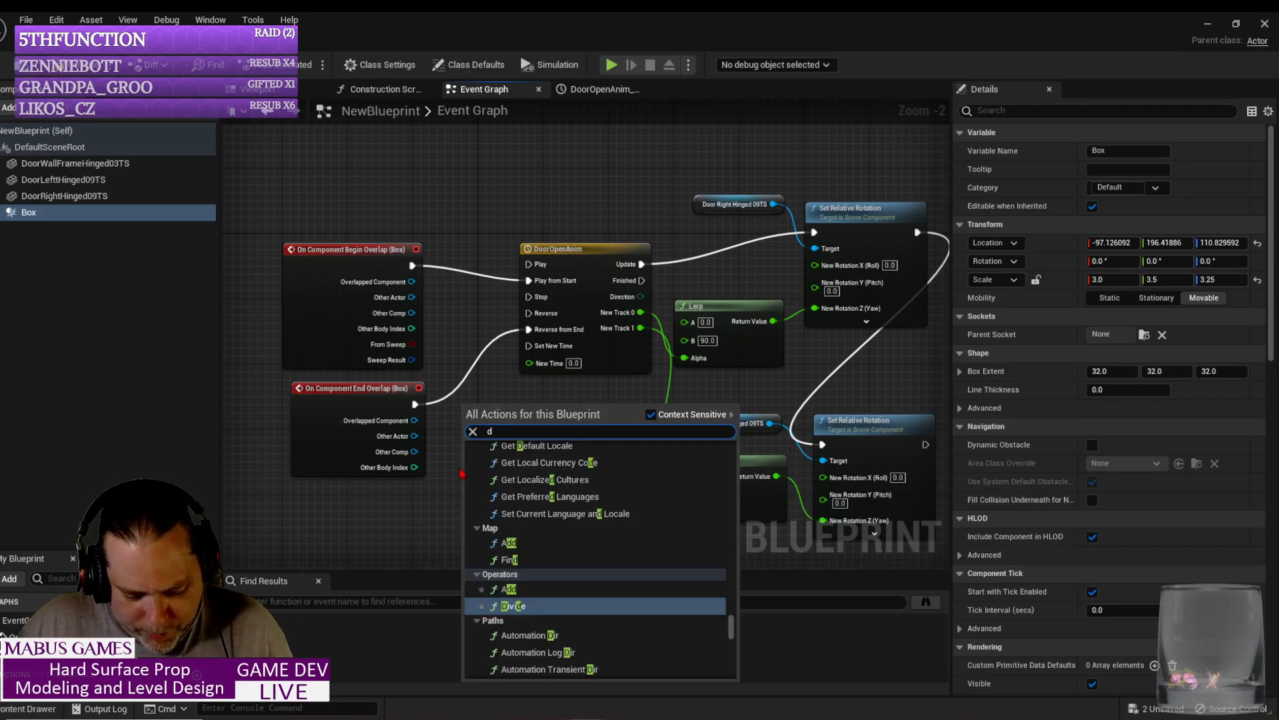
type("elay")
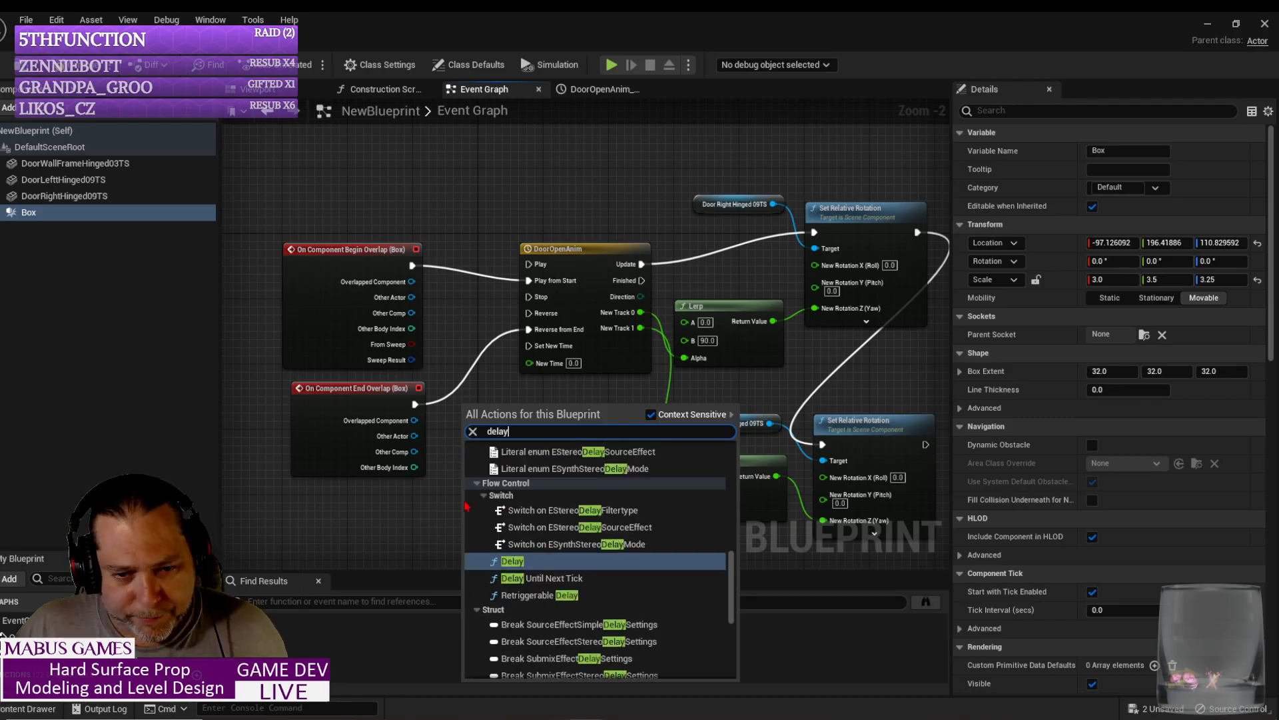
left_click(513, 561)
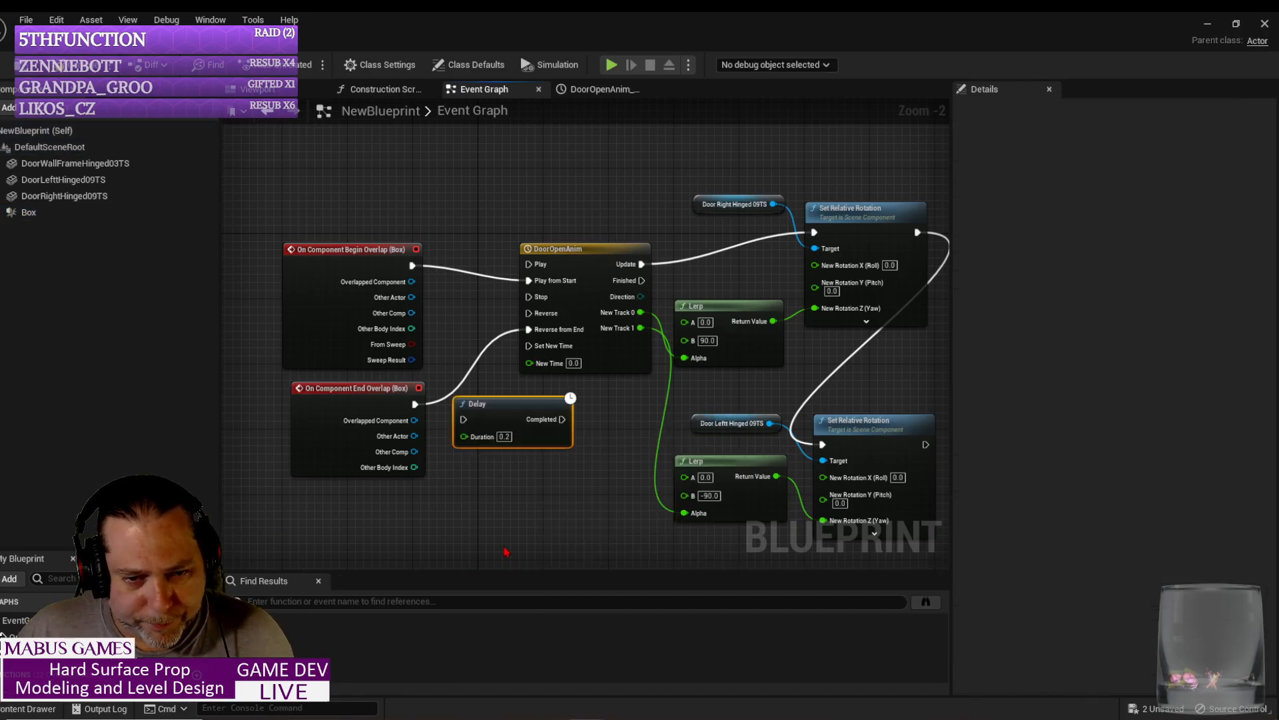
left_click(504, 436)
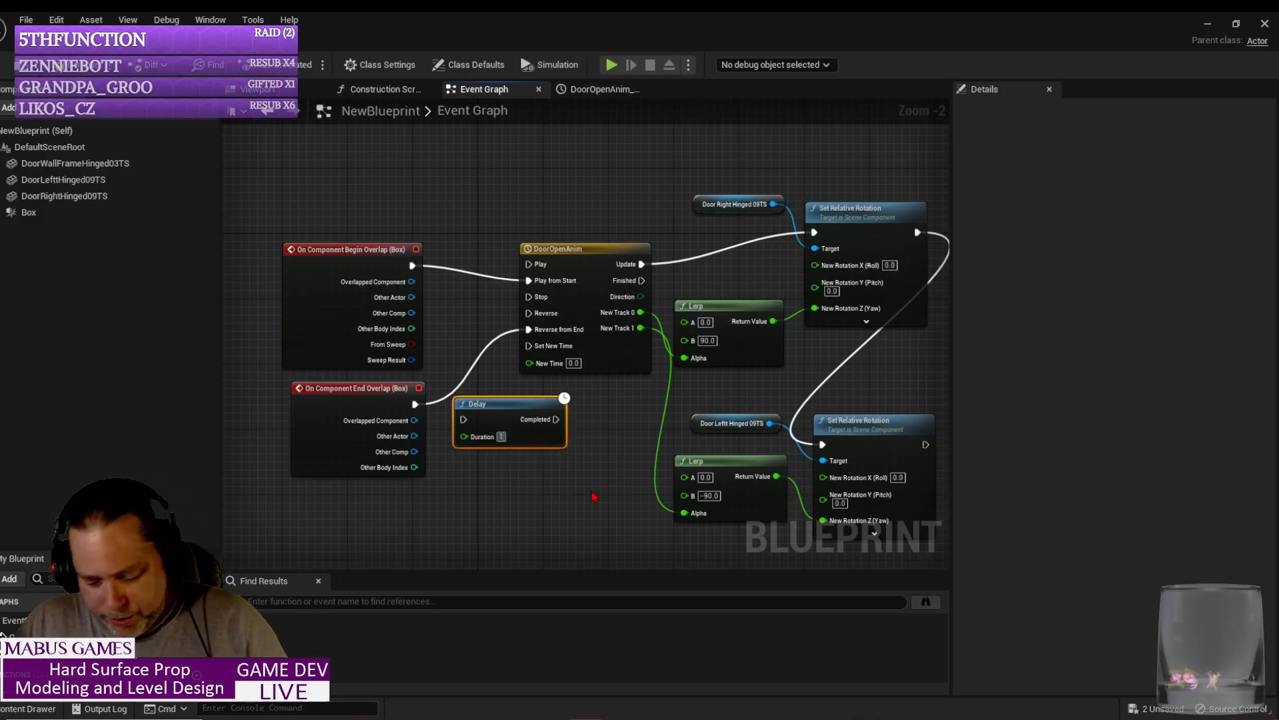
type("1")
key("Return")
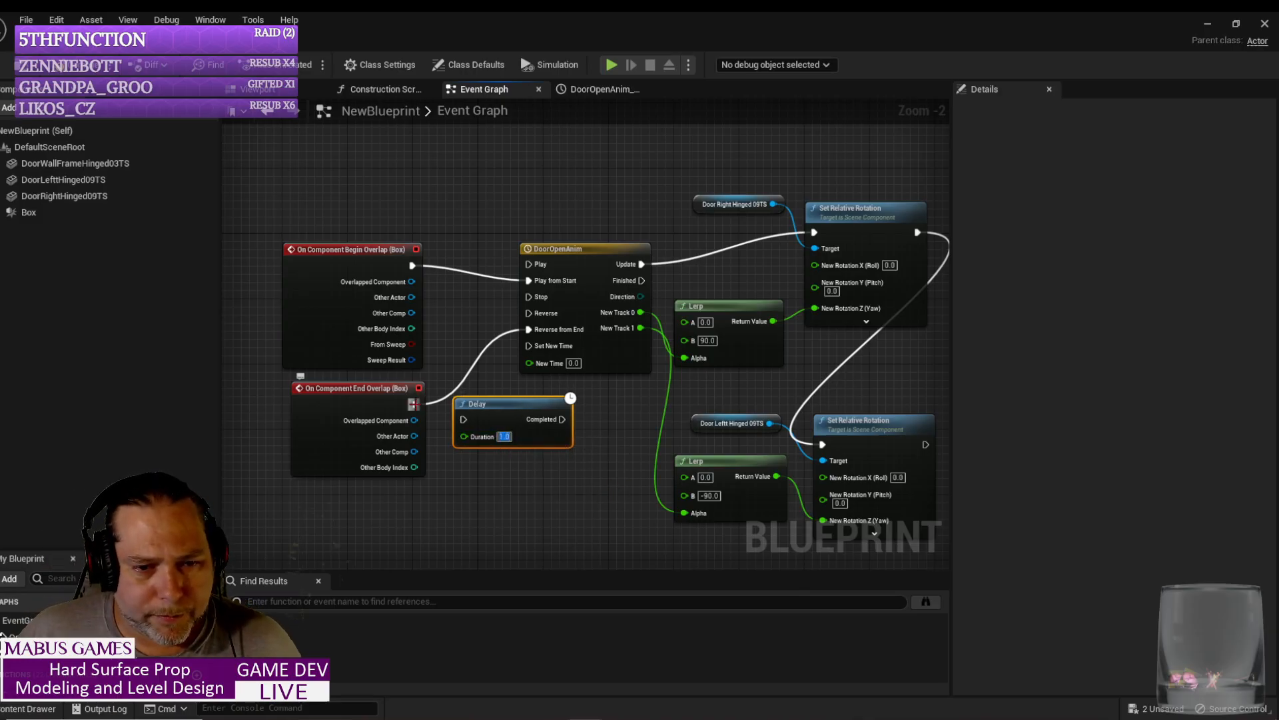
Step: Wire the Delay between the Box's End Overlap event and the timeline's Reverse from End, moving both overlap events farther from the timeline
left_click_drag(415, 404, 521, 399)
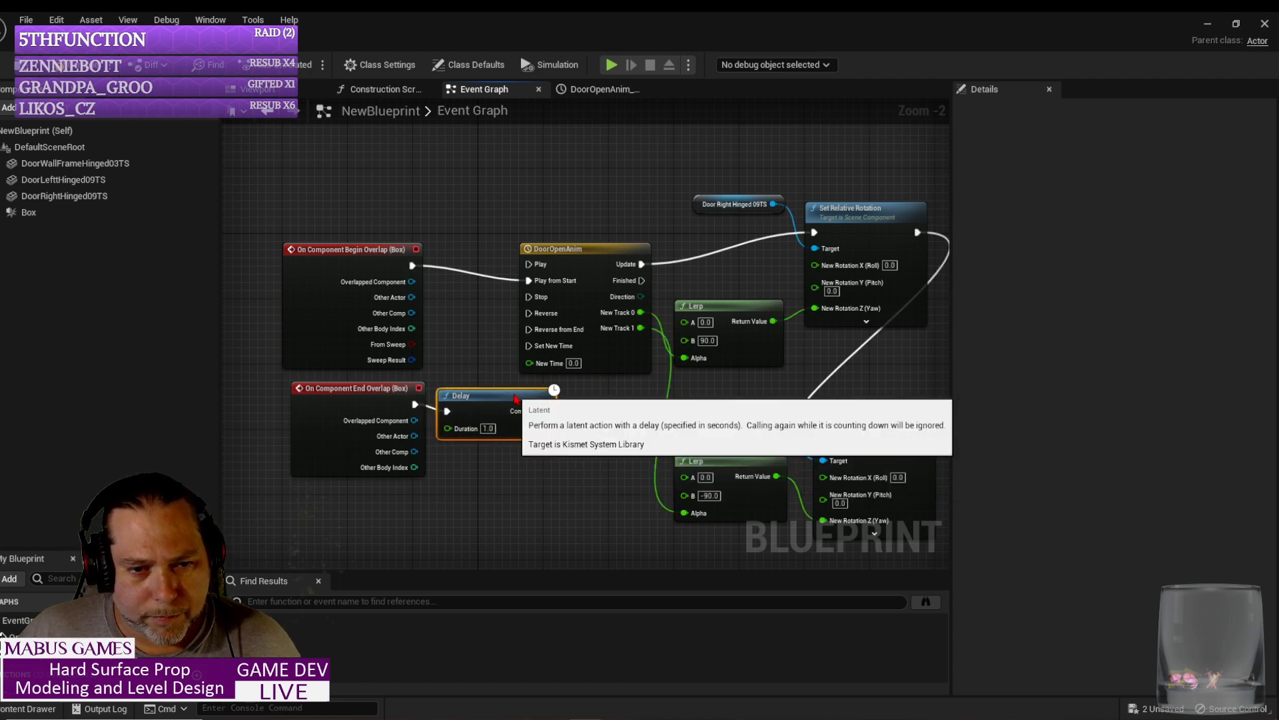
left_click_drag(333, 393, 285, 402)
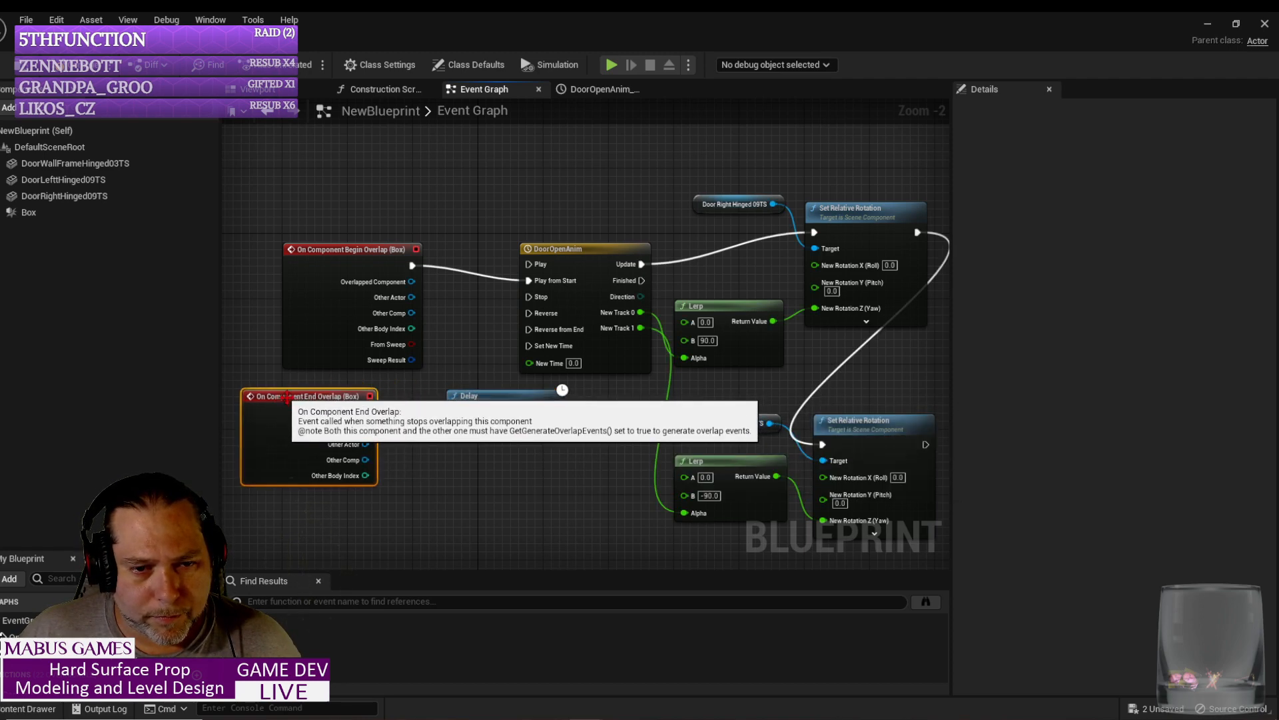
left_click_drag(494, 391, 531, 330)
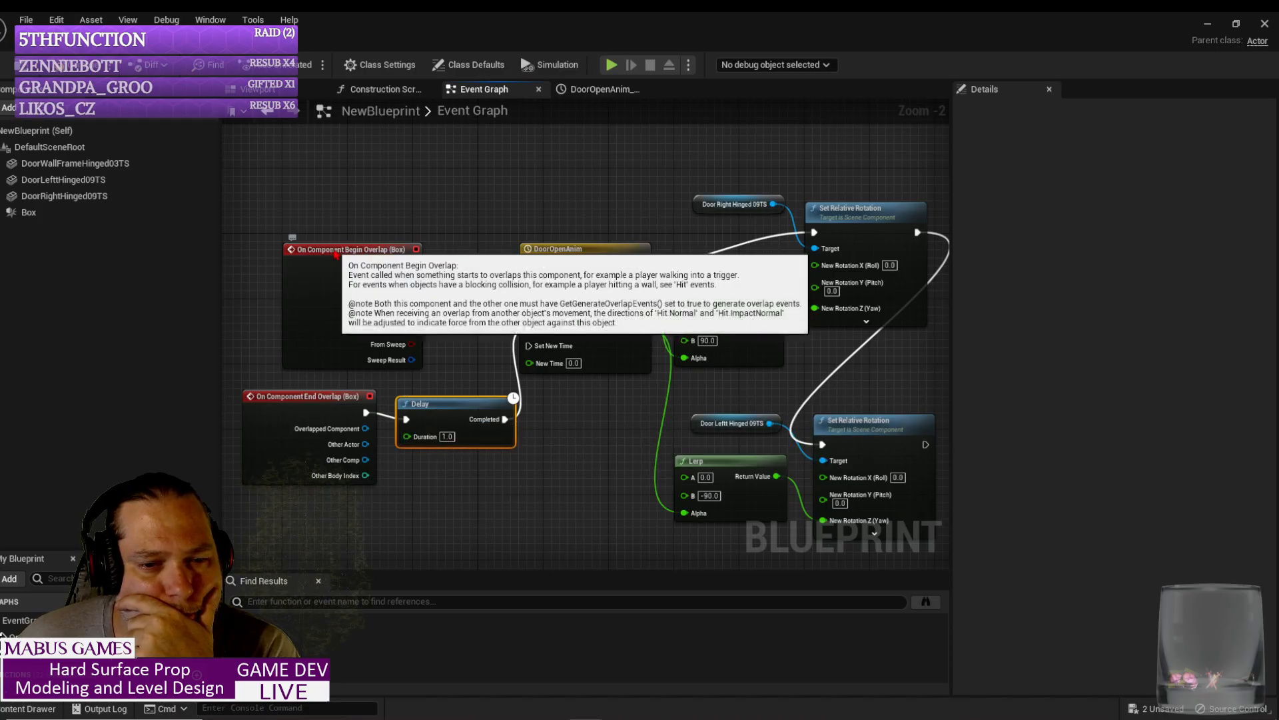
left_click_drag(336, 255, 294, 254)
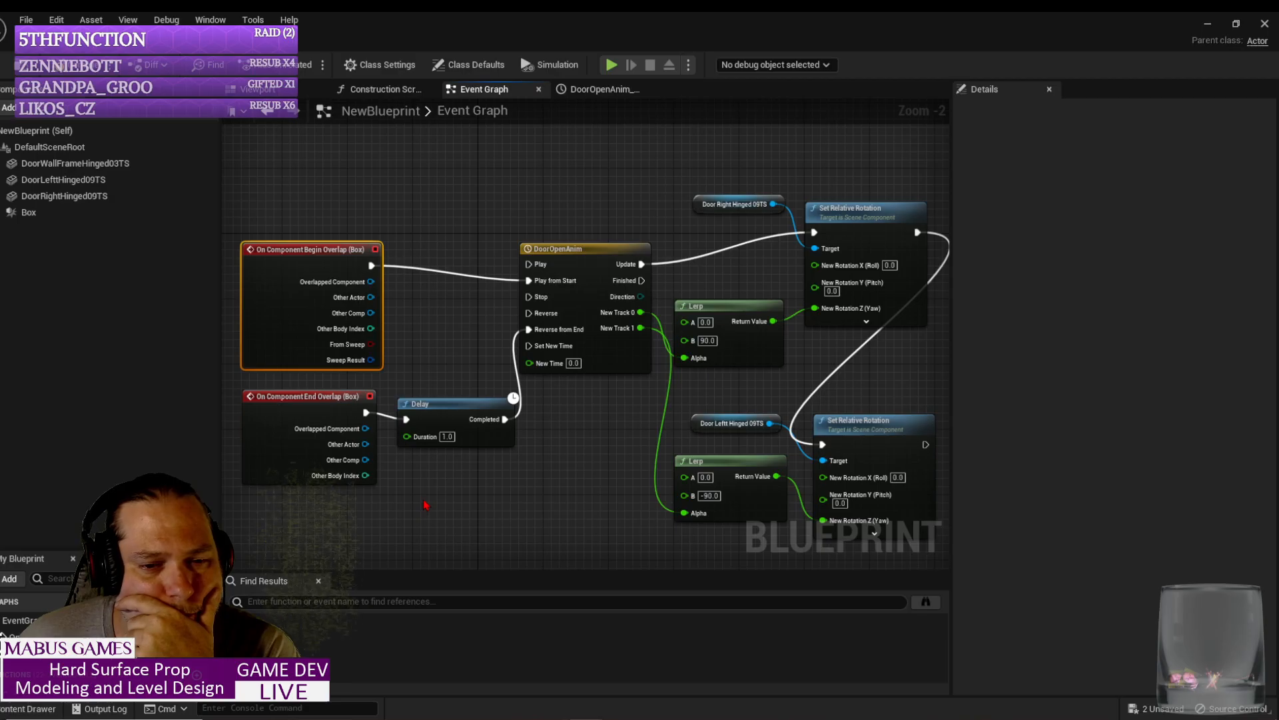
Step: Set the Duration of the Delay node to 2.0
left_click(447, 436)
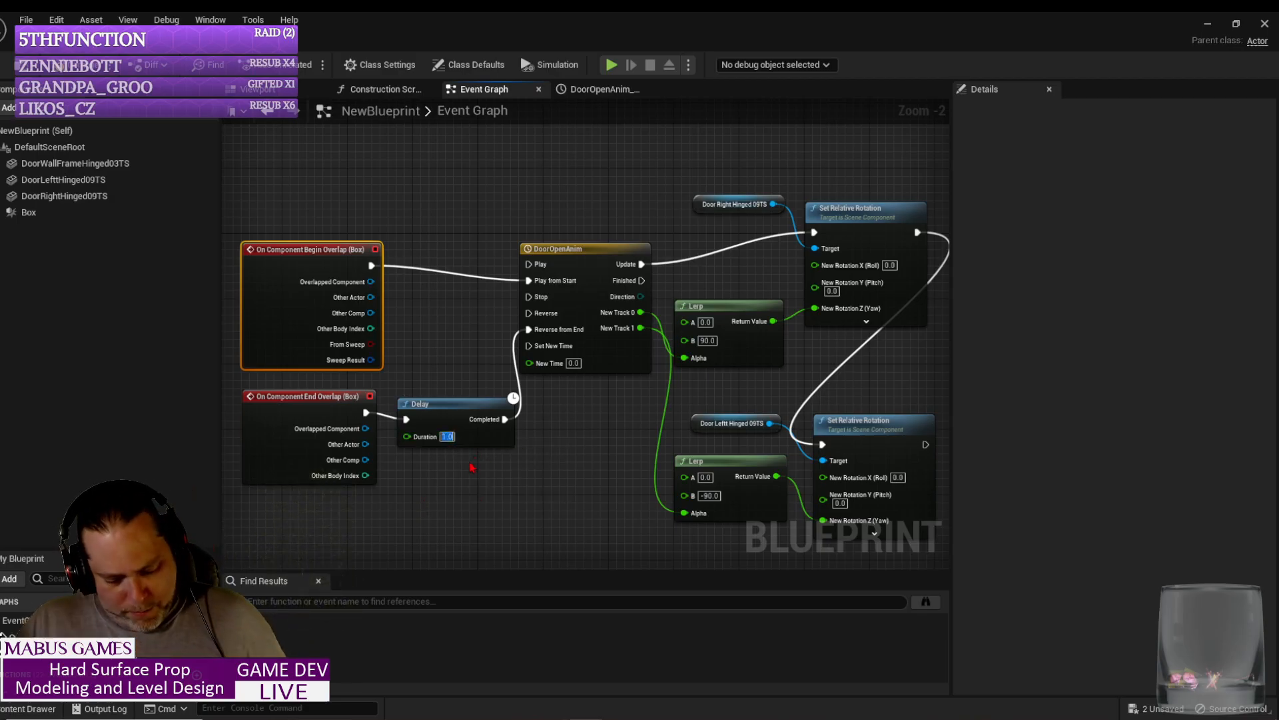
type("2.0")
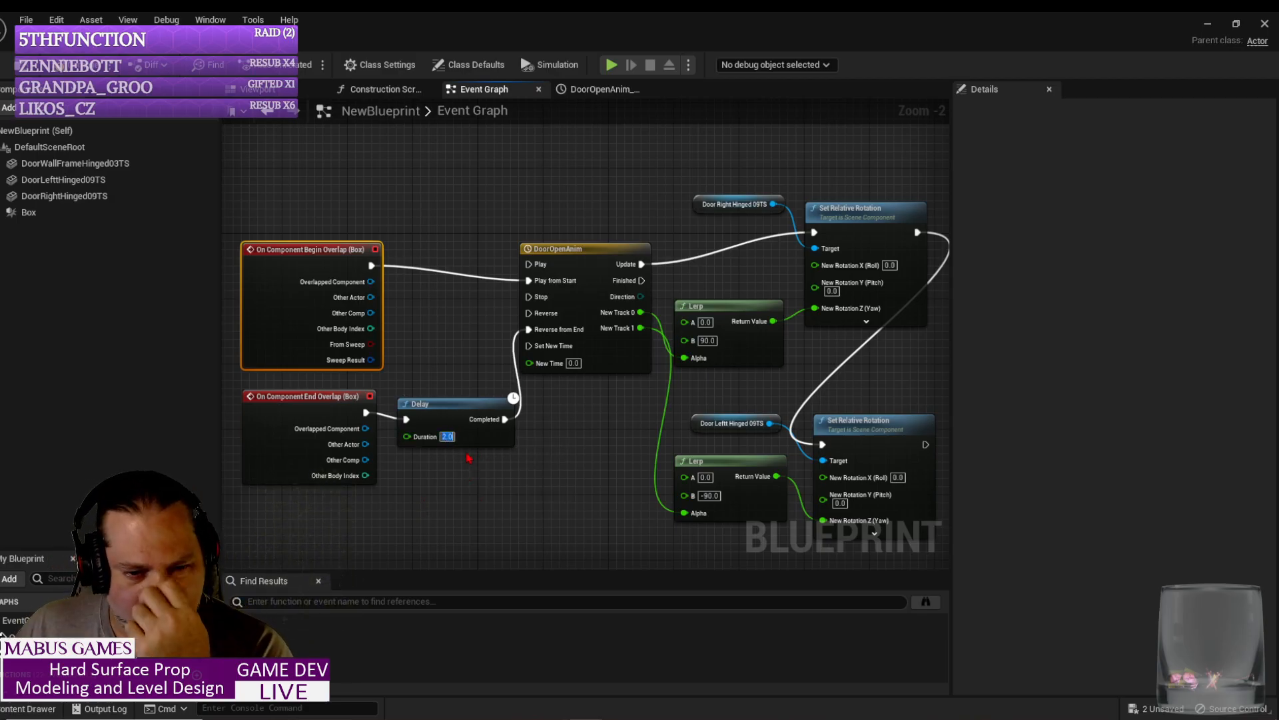
left_click(460, 474)
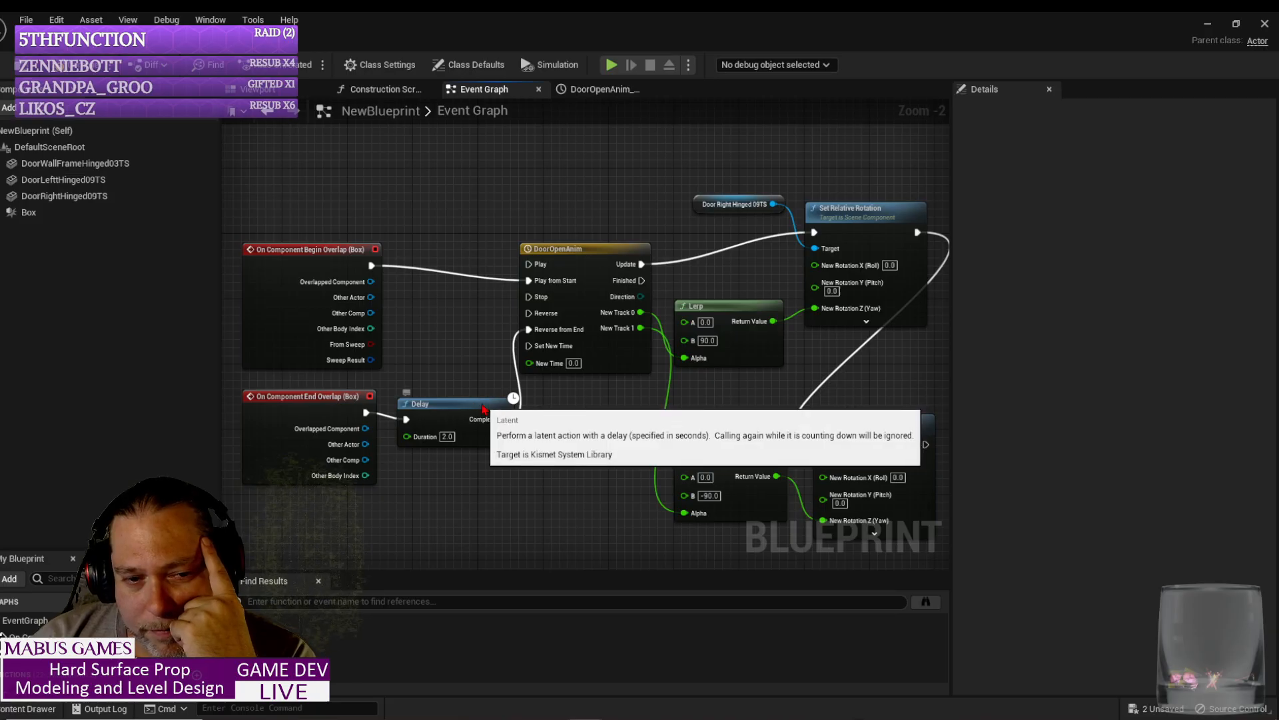
Step: Delete the Delay node, reconnect the End Overlap event directly to Reverse from End, and nudge that event node slightly
left_click(503, 427)
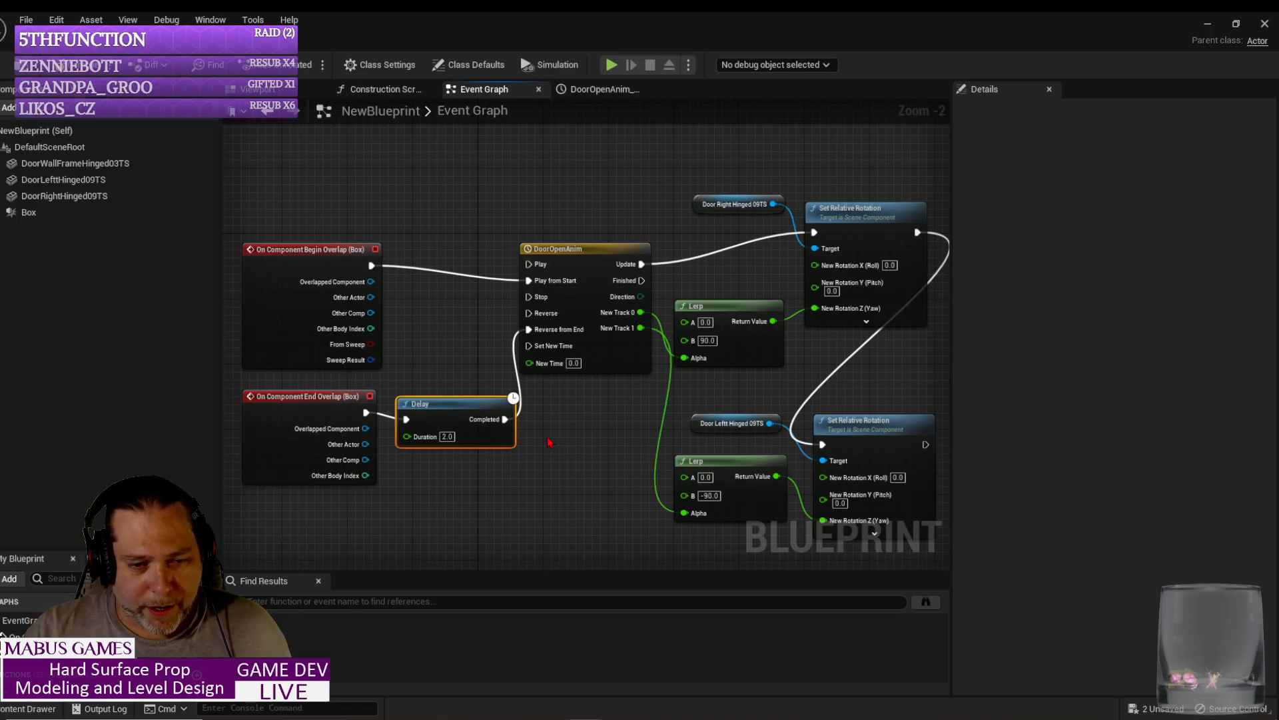
key("Delete")
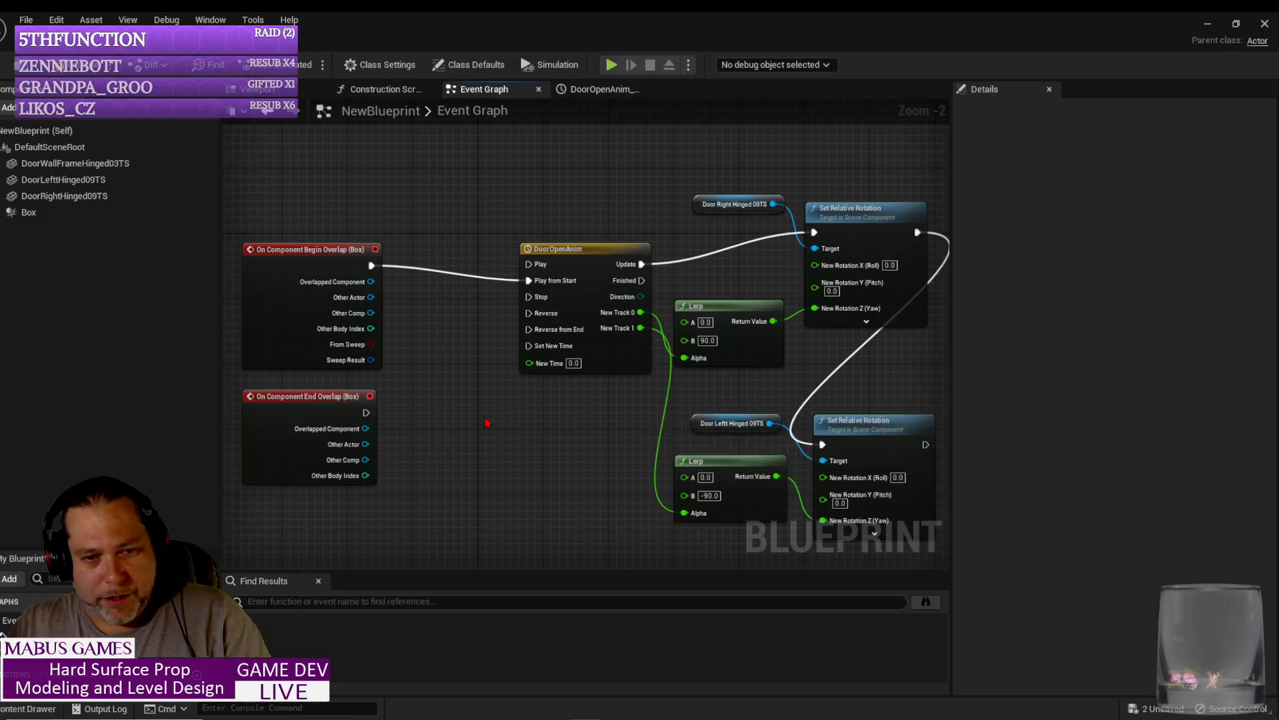
left_click_drag(366, 412, 530, 329)
left_click_drag(302, 398, 311, 400)
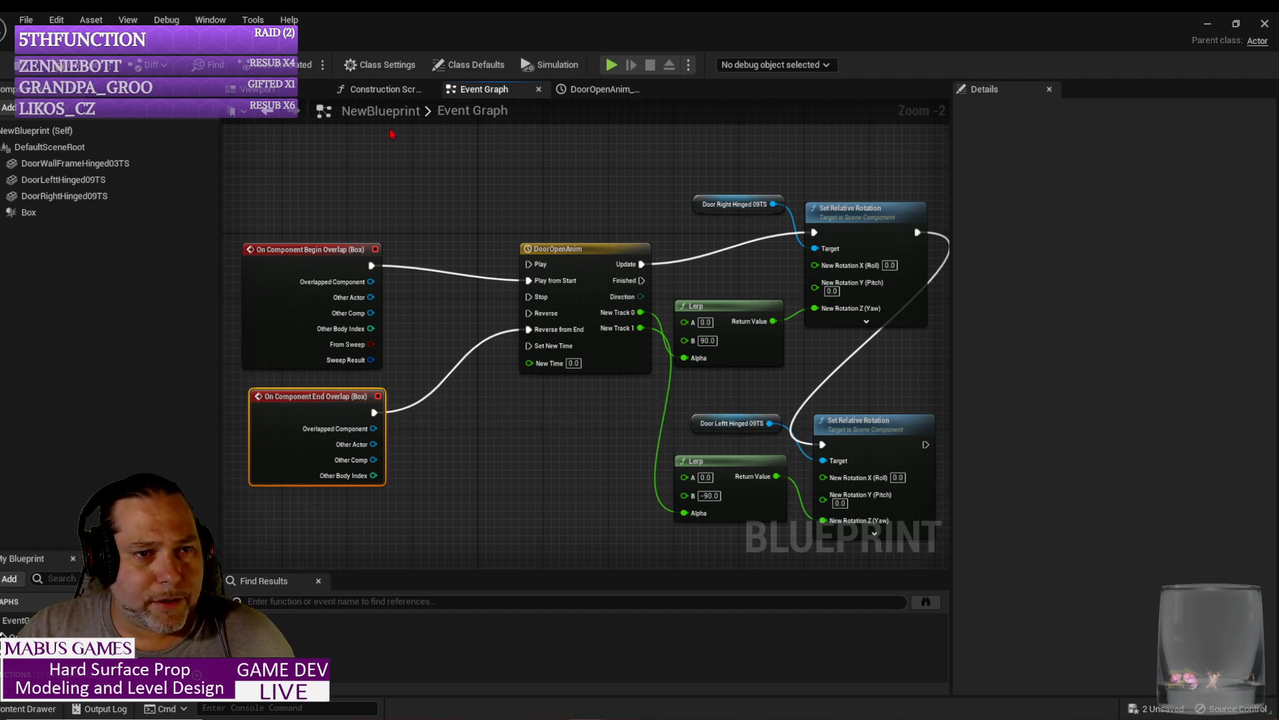
Step: Scale the trigger Box in the Blueprint's viewport to 6.5 along X, lengthening it through the doorway
left_click(303, 89)
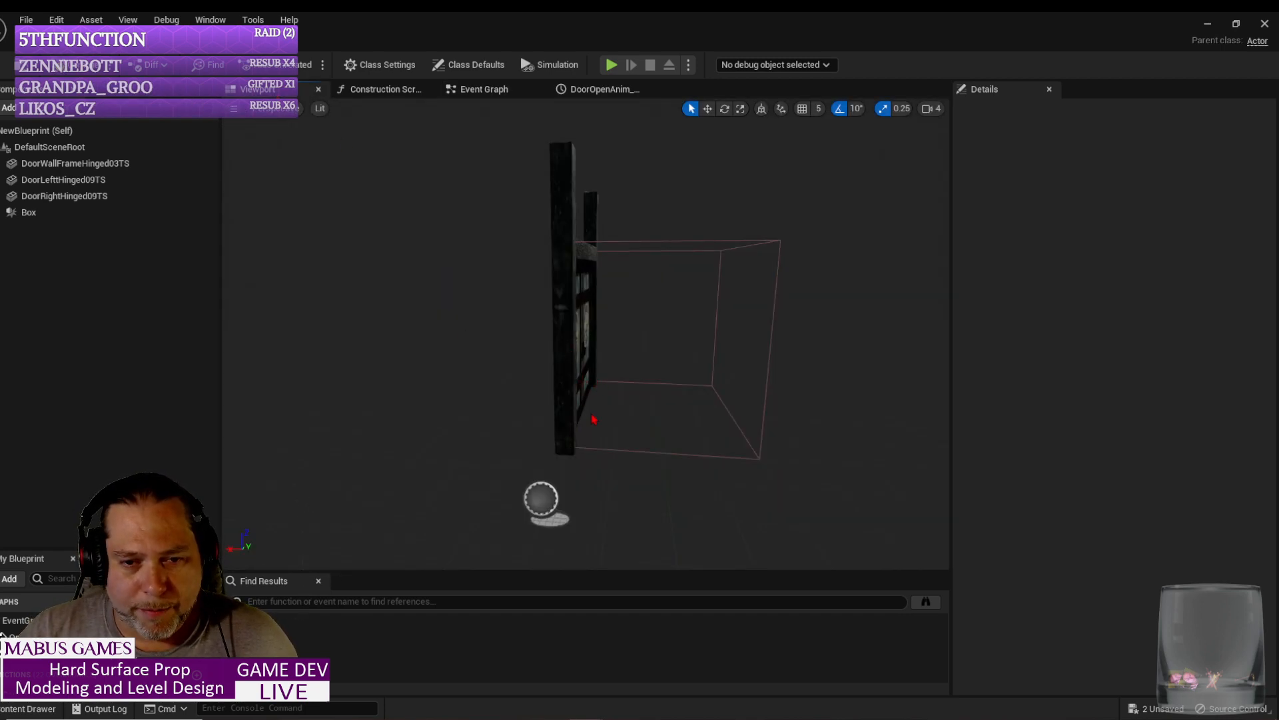
left_click(690, 240)
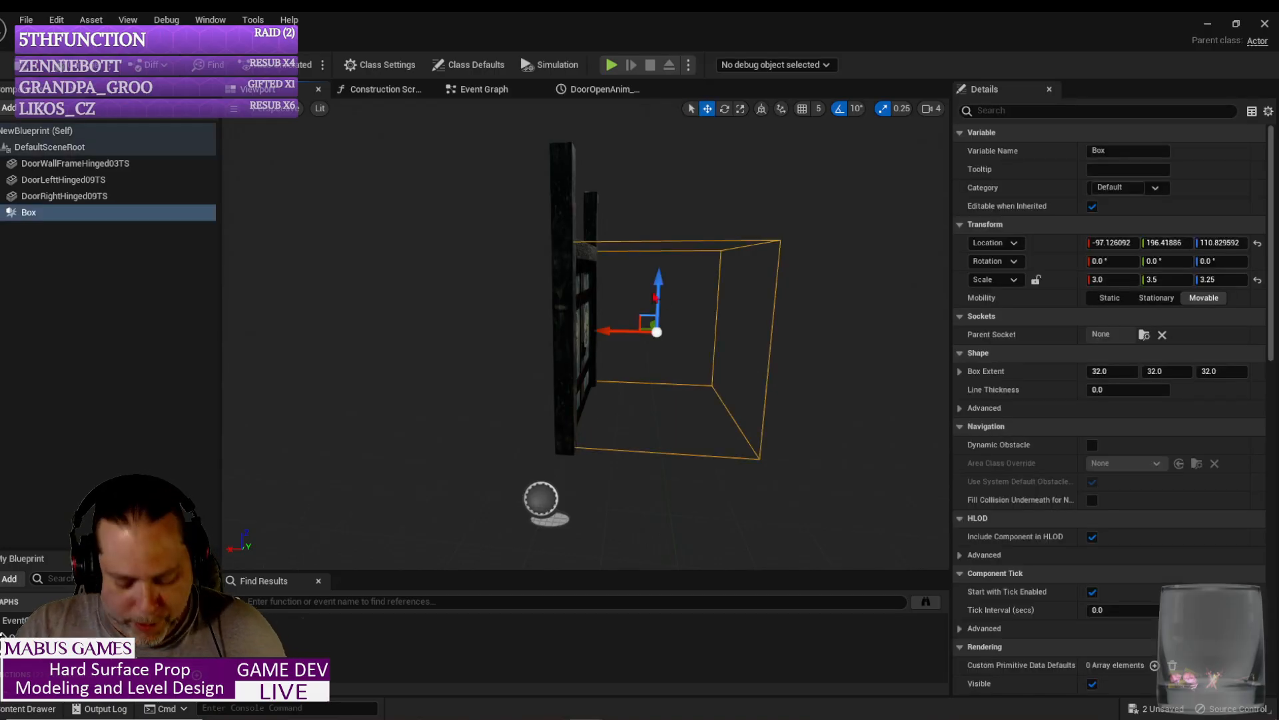
key("e")
key("r")
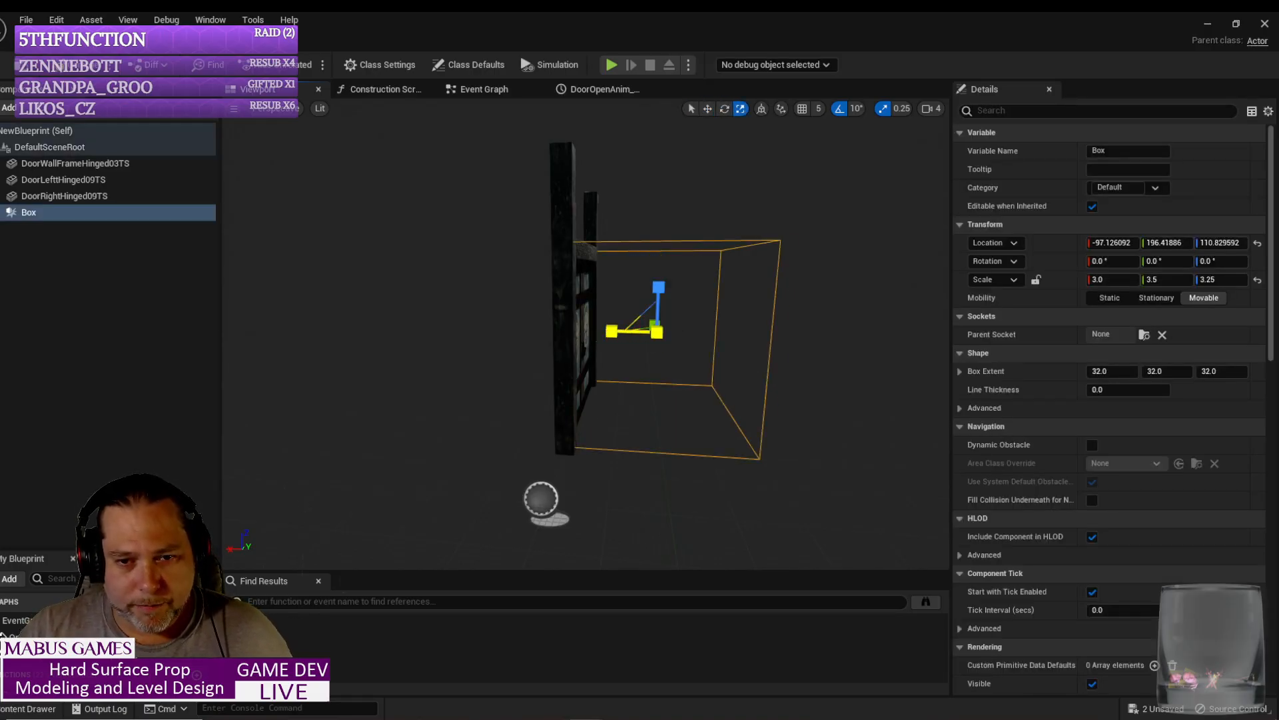
left_click_drag(633, 330, 543, 331)
Step: Center the trigger Box on the doors at about X 0.15 and Z 105.1, and save and close the Blueprint
key("w")
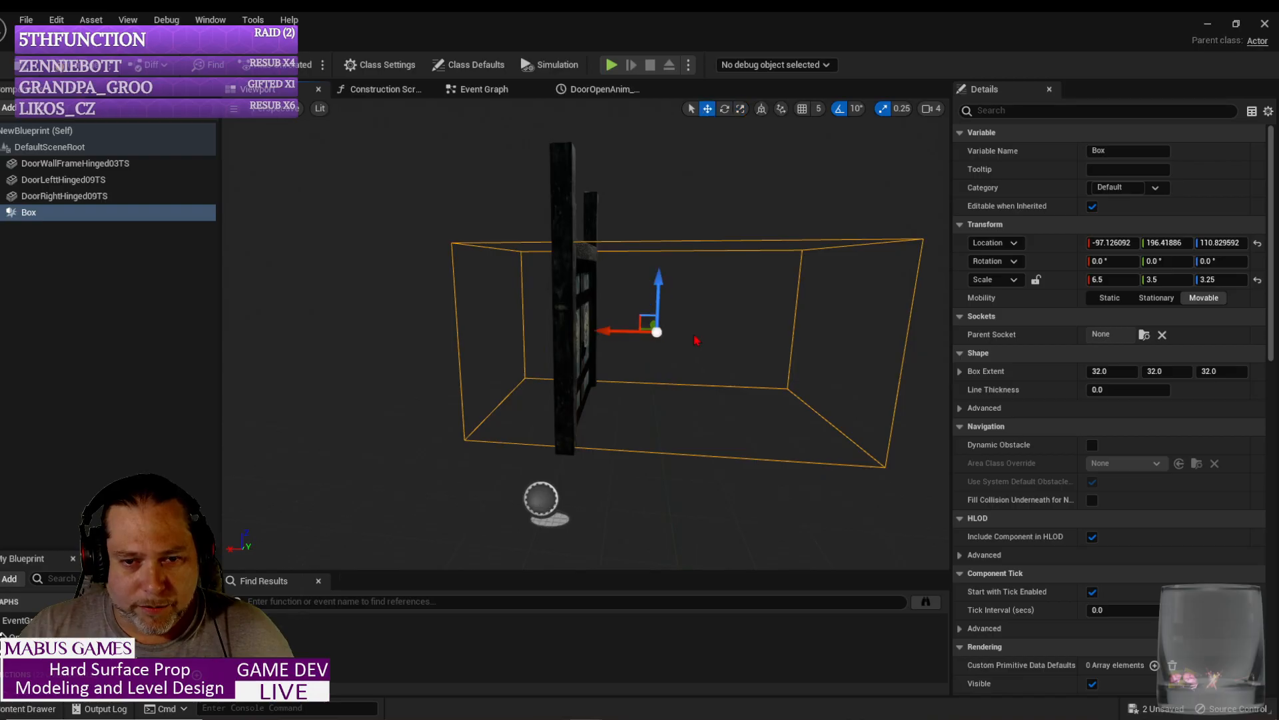
left_click_drag(625, 331, 551, 332)
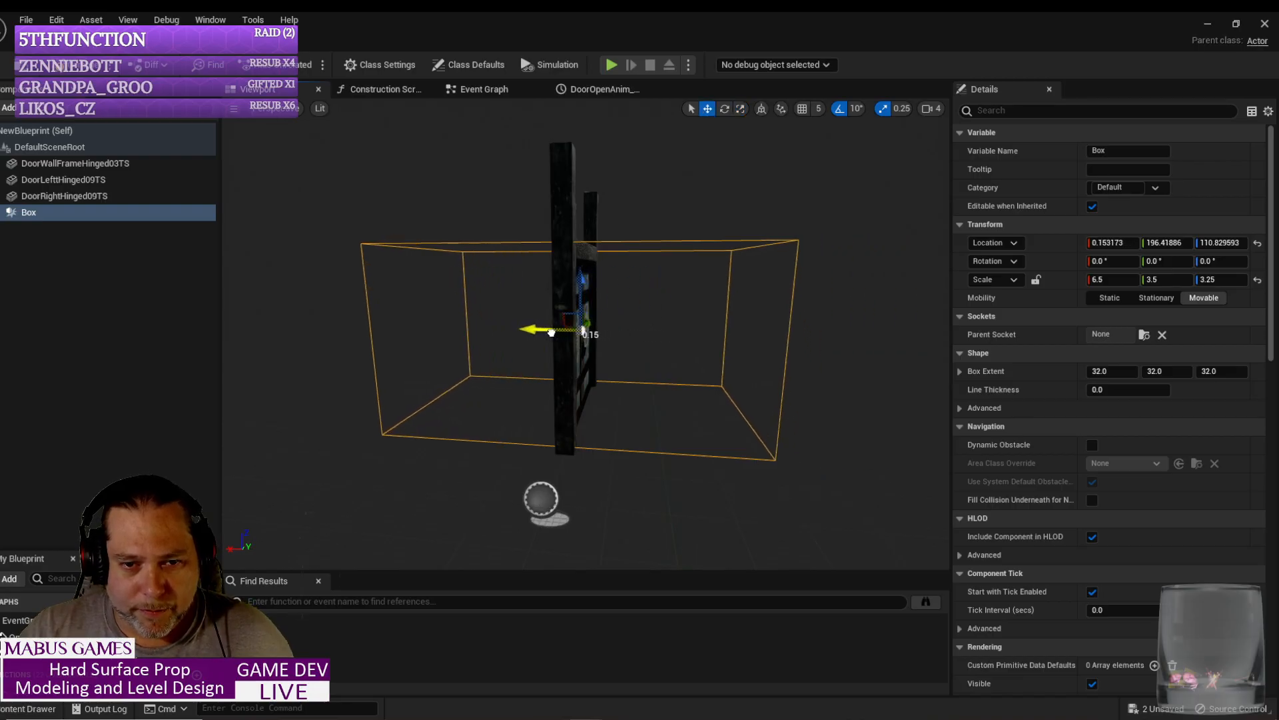
right_click_drag(551, 332, 353, 336)
right_click_drag(629, 506, 573, 506)
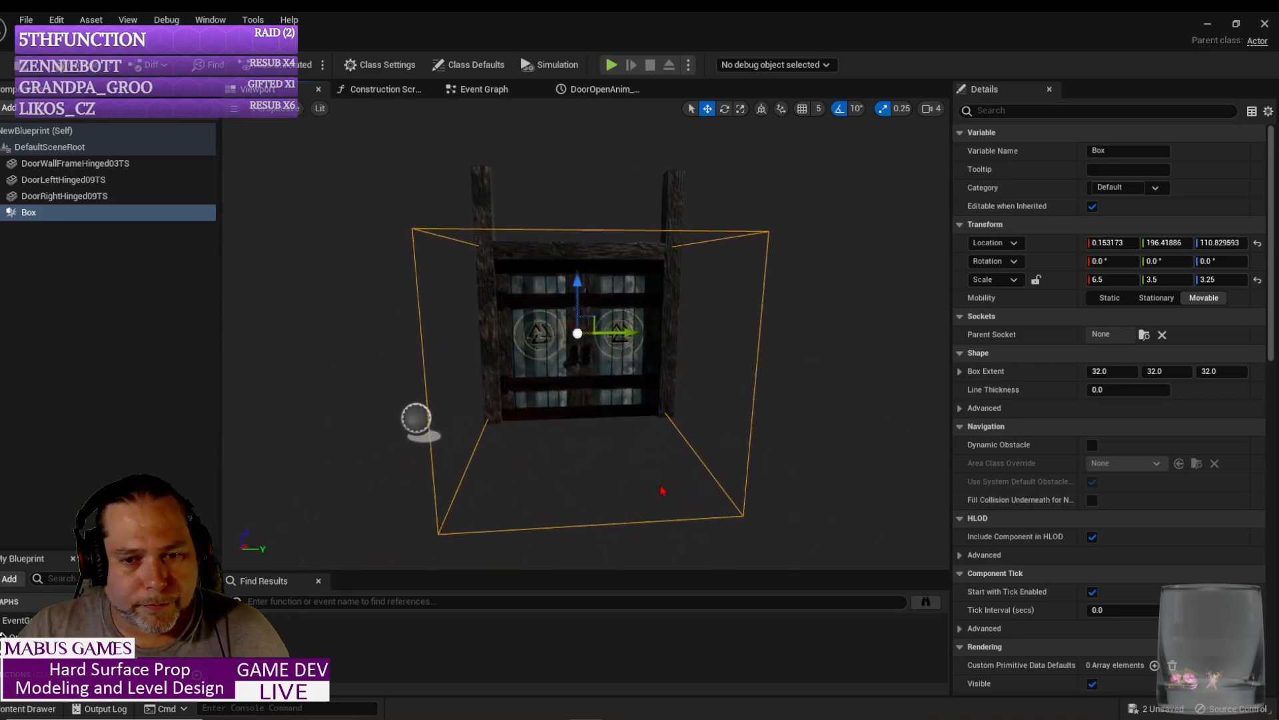
left_click_drag(574, 292, 571, 300)
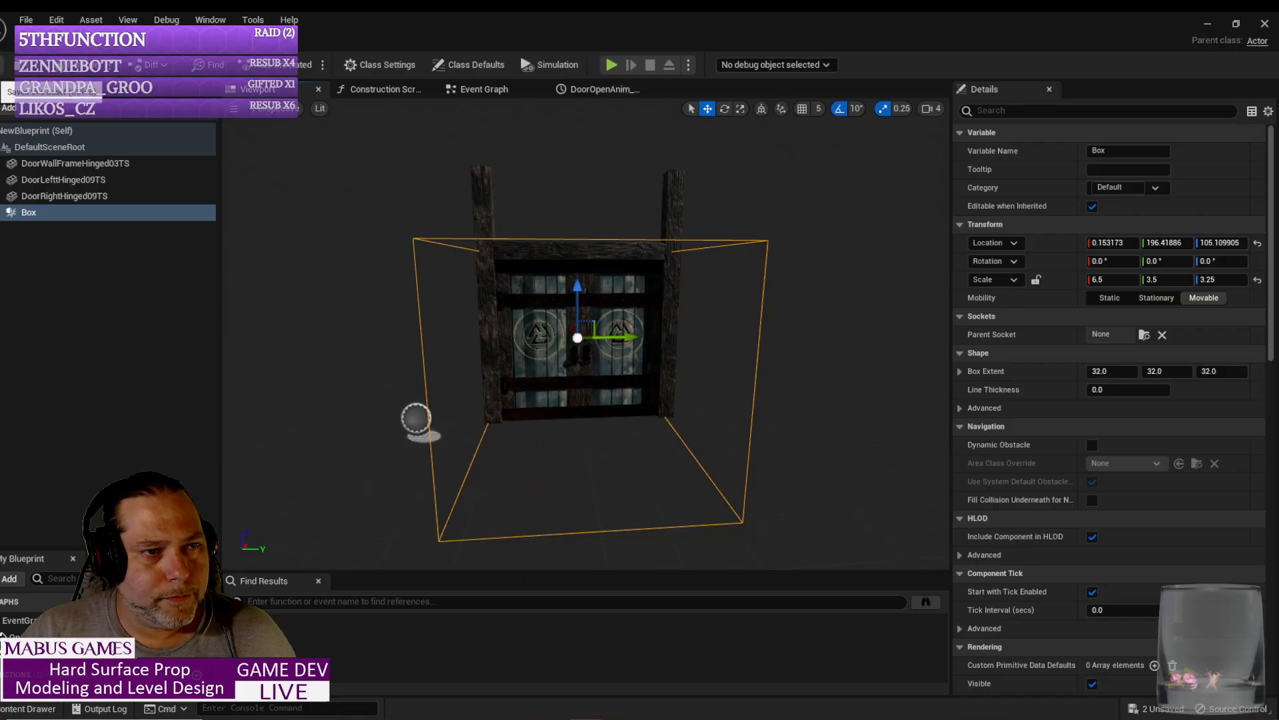
left_click(9, 65)
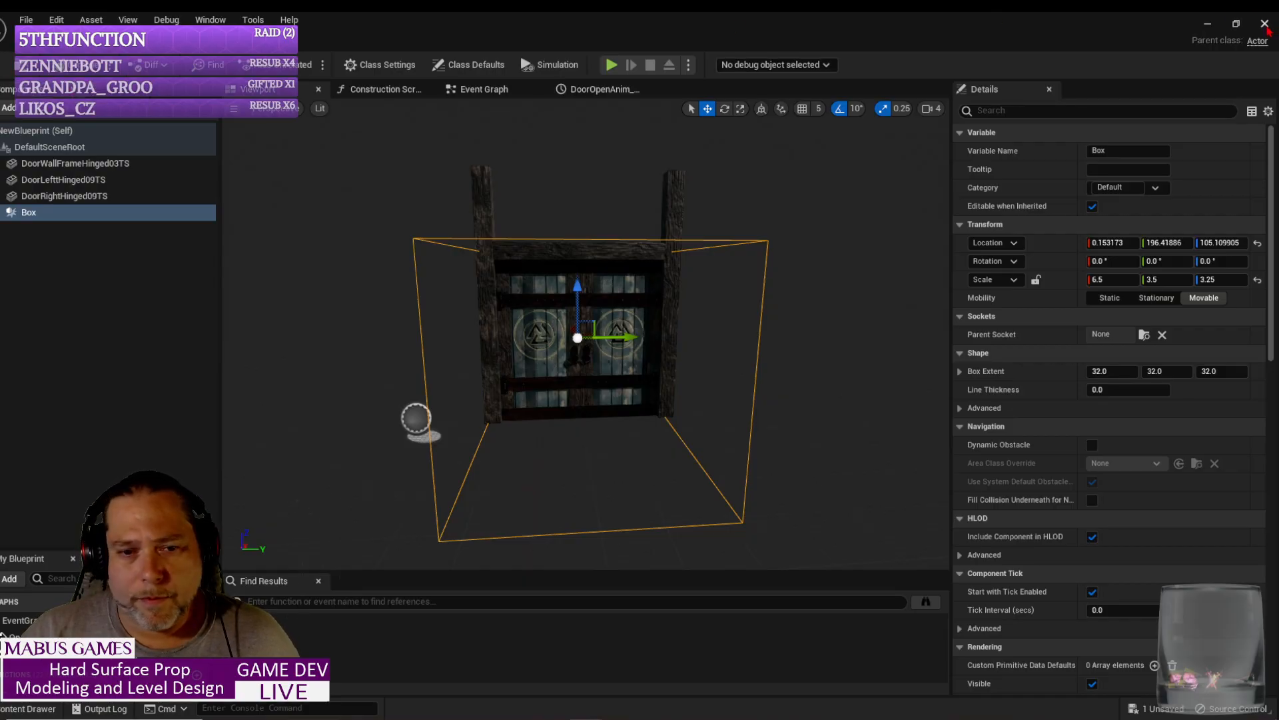
left_click(1264, 24)
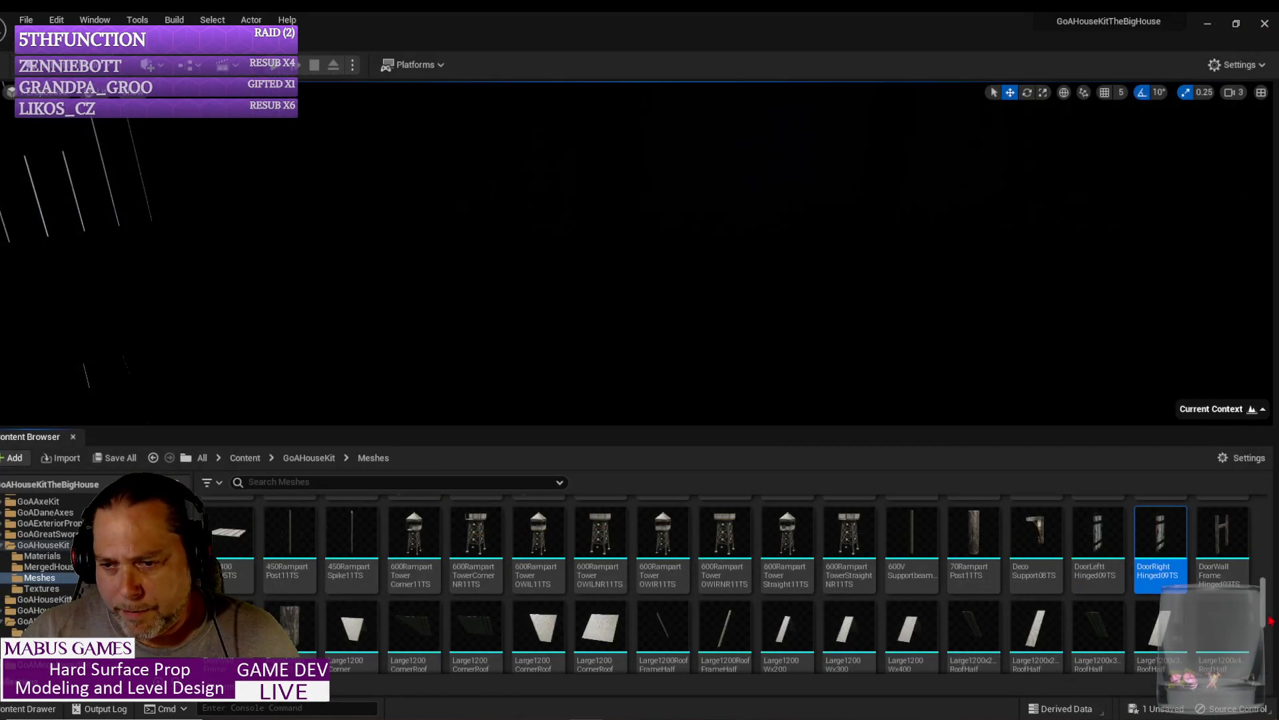
Step: Find the NewBlueprint asset in the Meshes folder and rename it Door_BP
left_click_drag(1264, 618, 1258, 690)
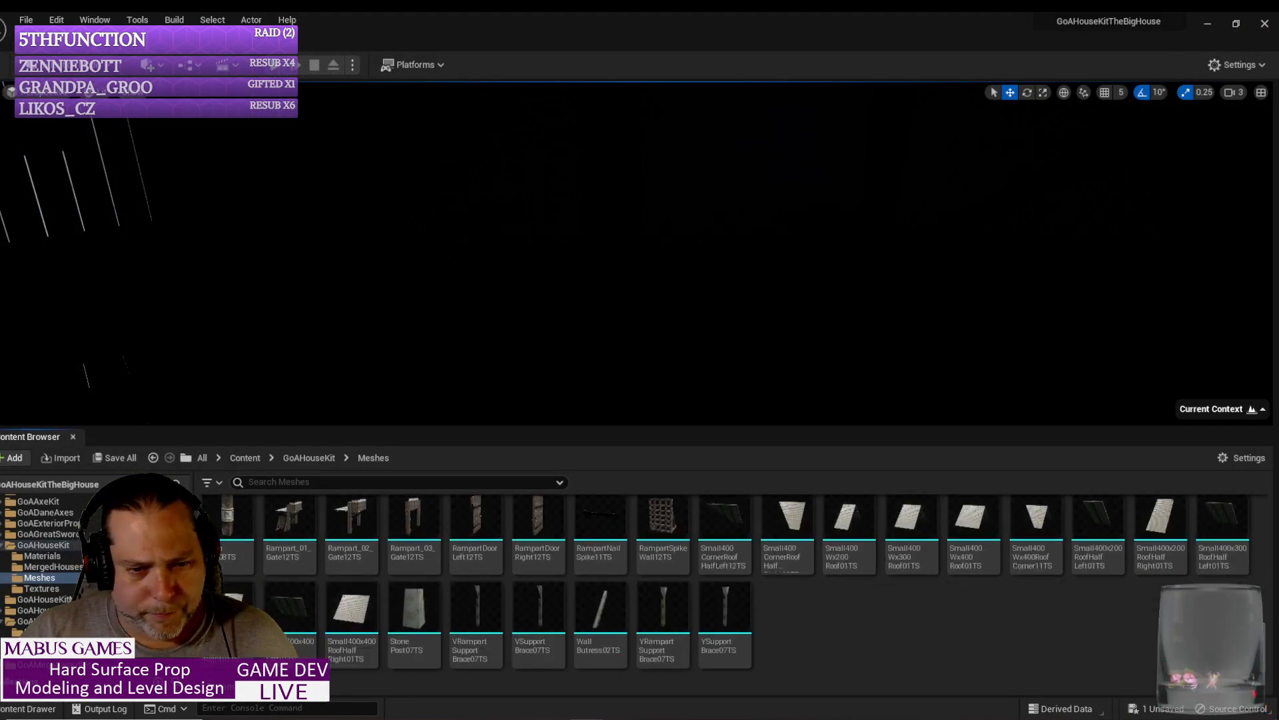
scroll(852, 545, "up", 5)
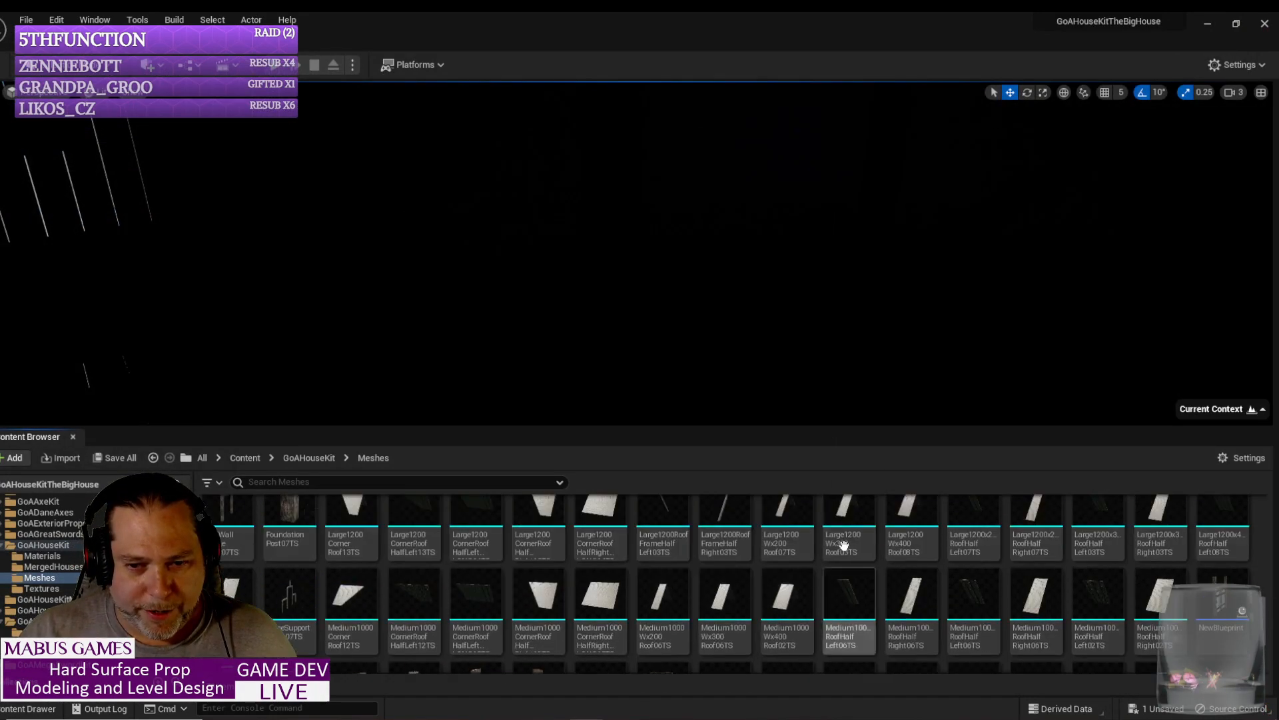
scroll(852, 545, "up", 2)
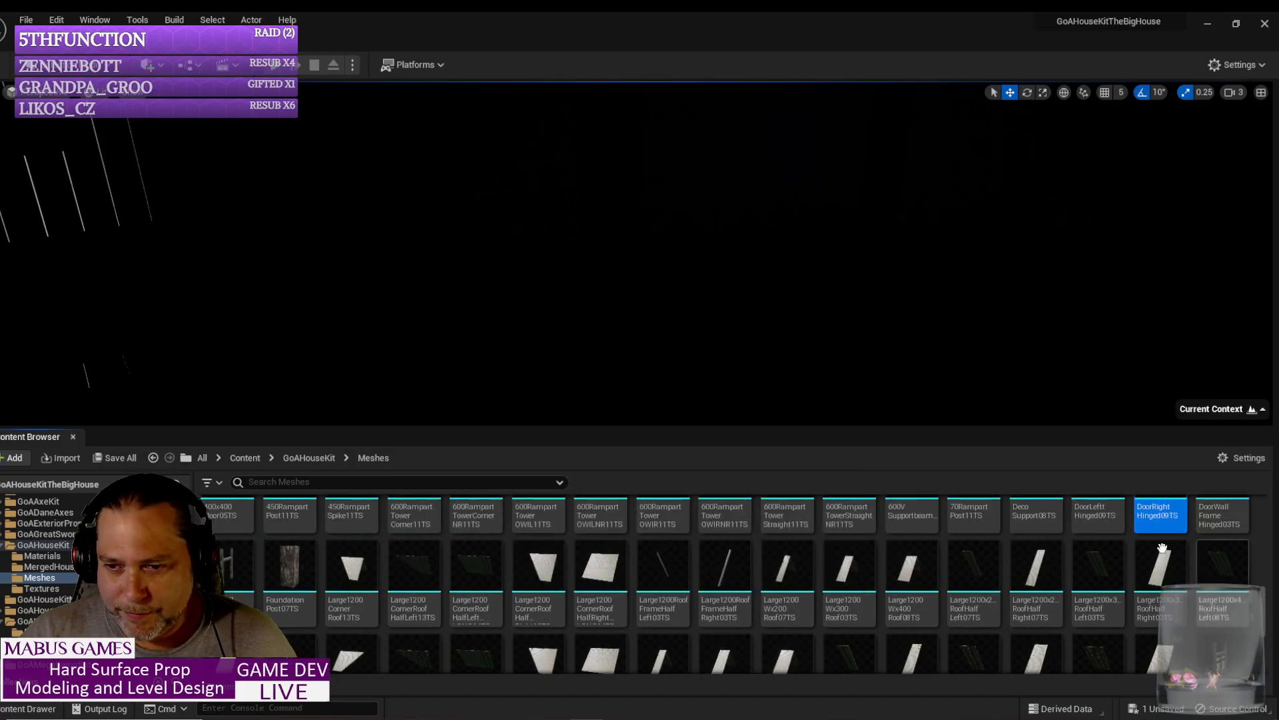
scroll(1101, 560, "up", 3)
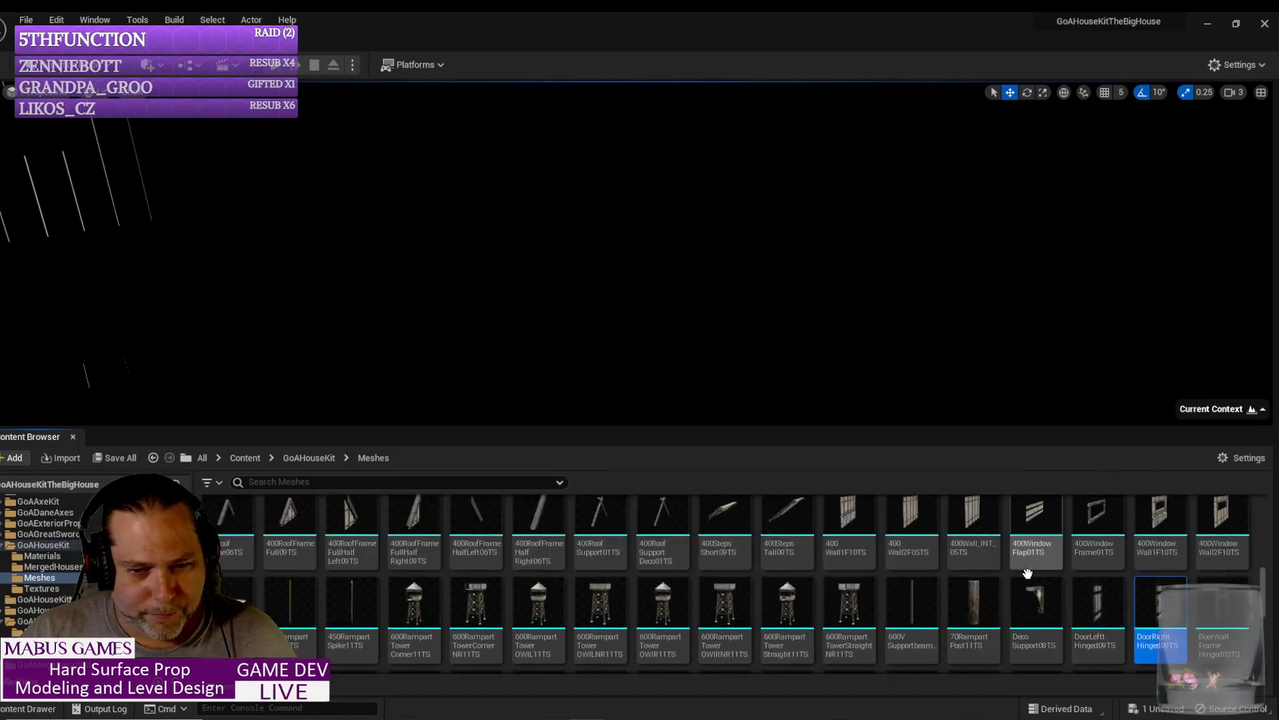
scroll(1101, 578, "down", 4)
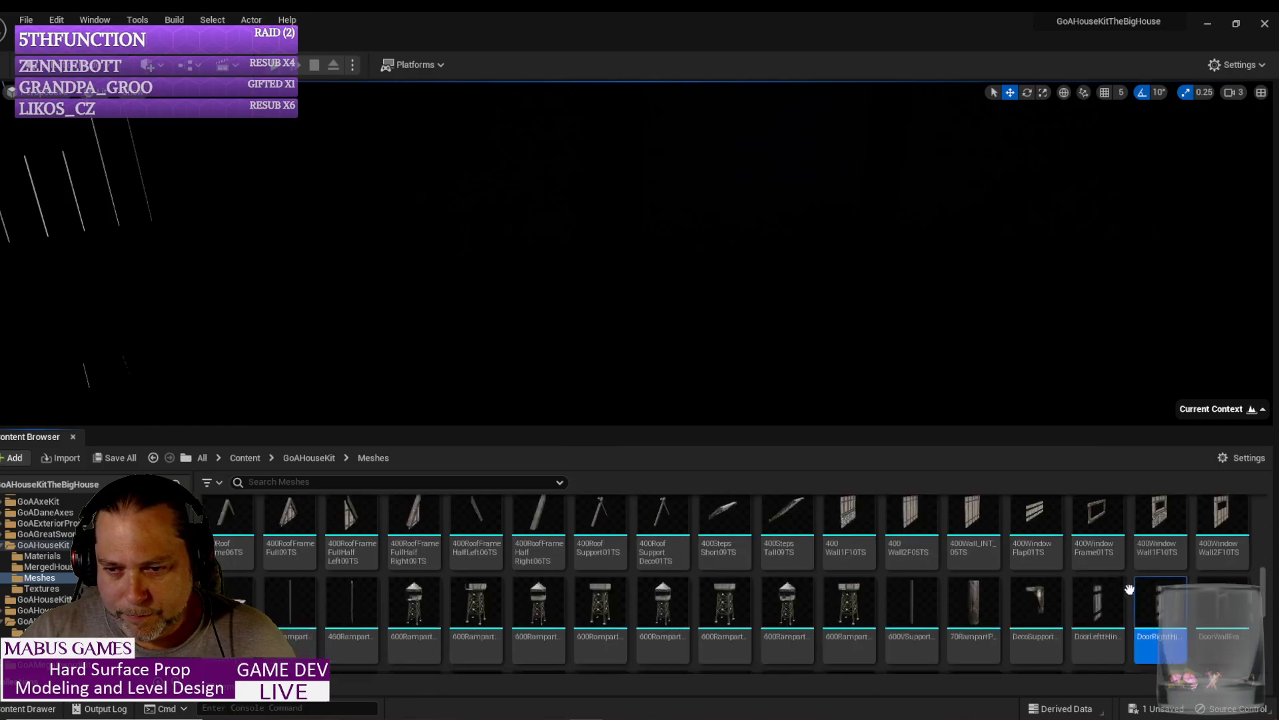
scroll(1220, 666, "down", 1)
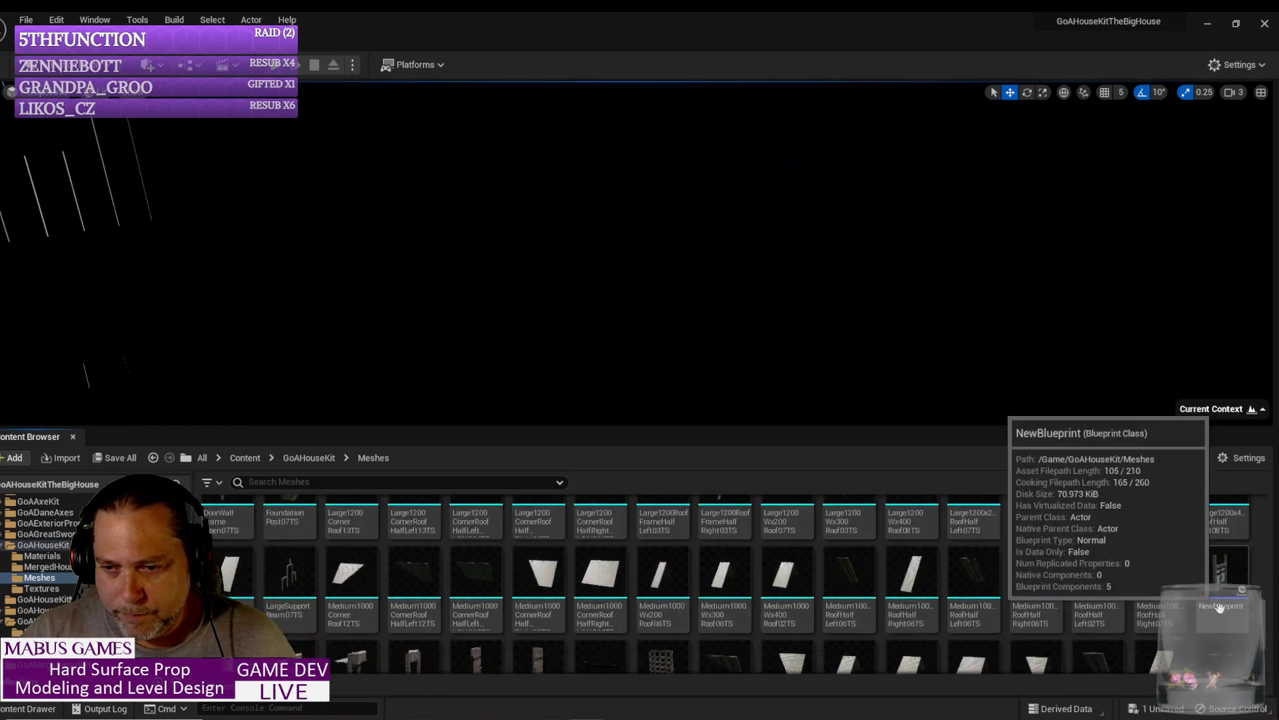
left_click(1220, 607)
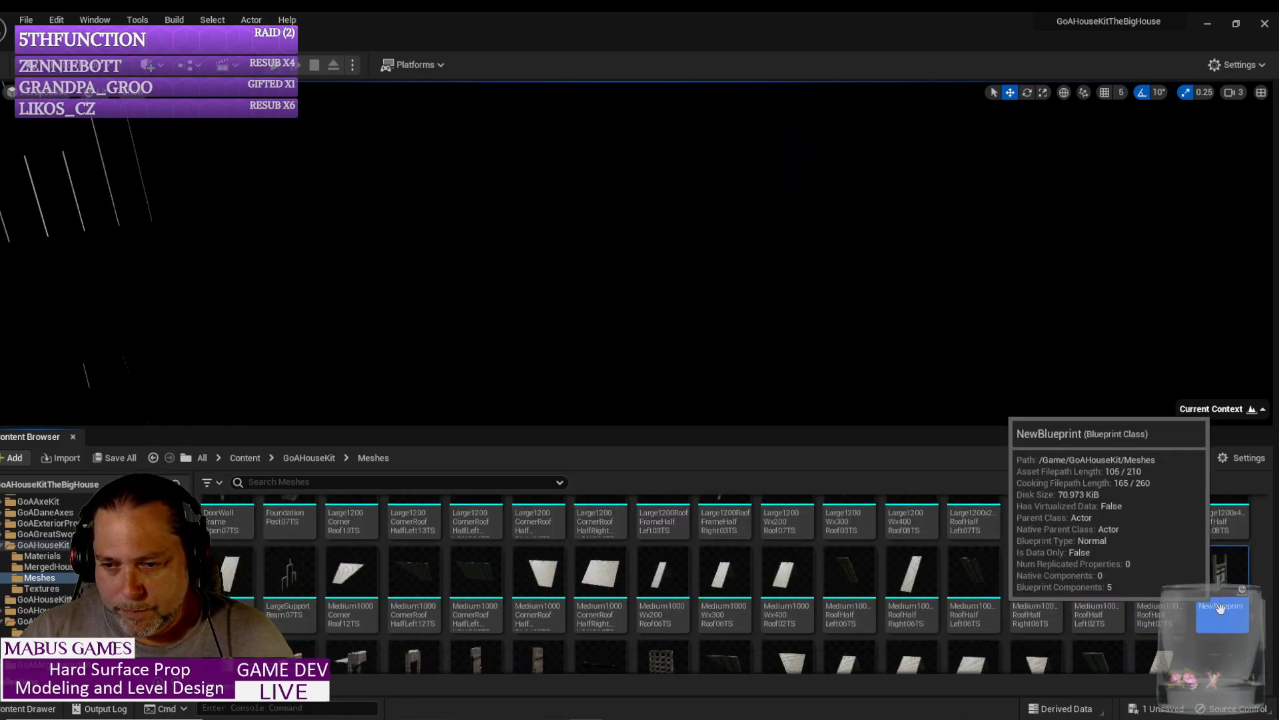
left_click(1220, 607)
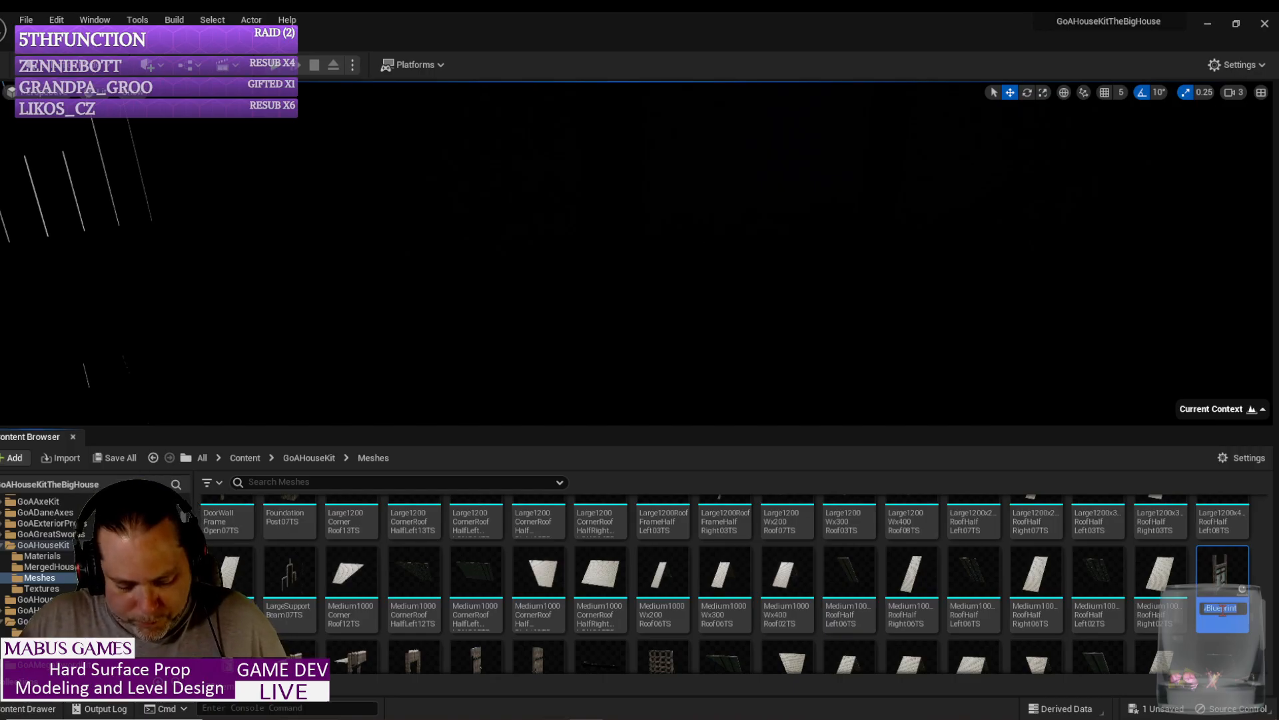
type("D")
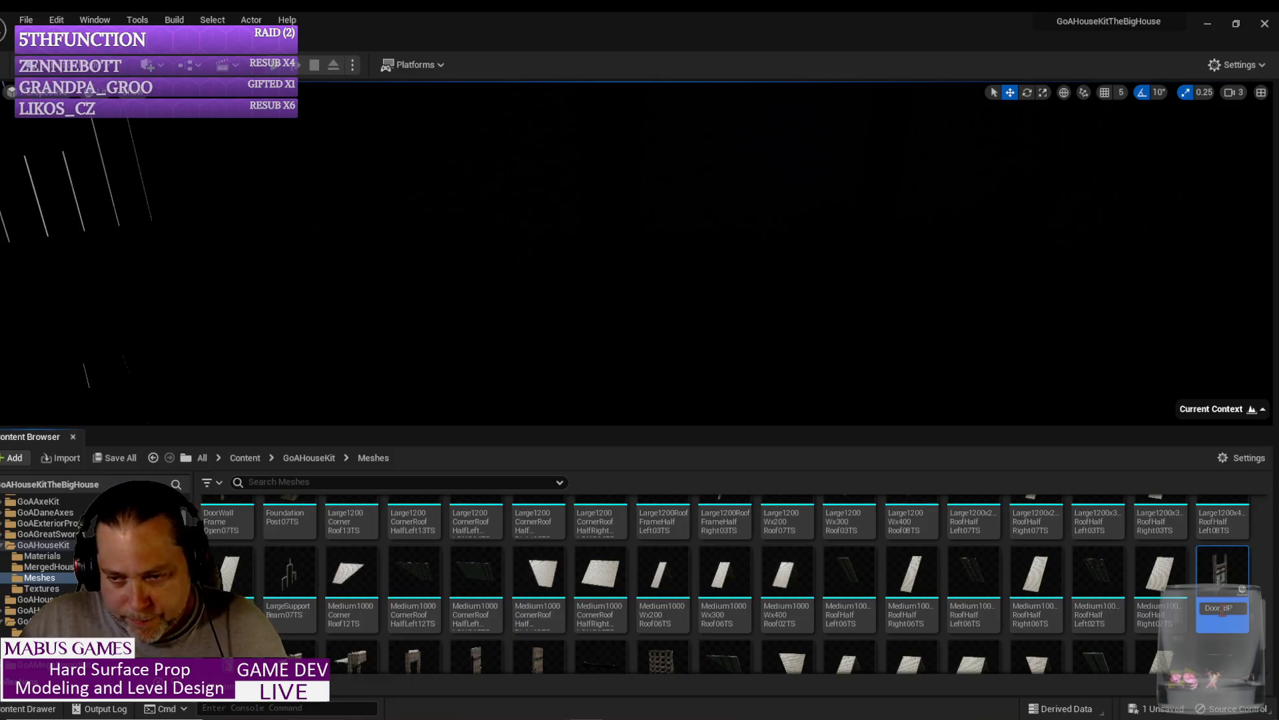
type("oor_BP")
key("Return")
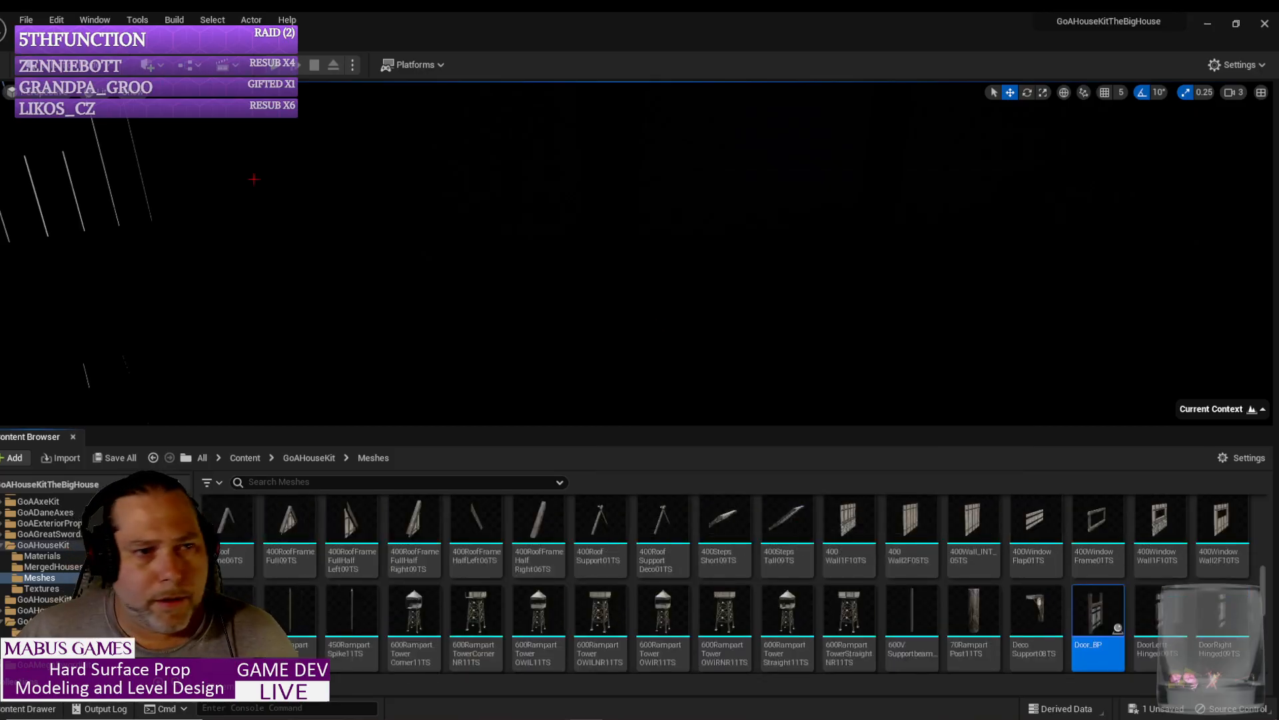
Step: Show the level Unlit and delete the two existing open door leaves at the house entrance
left_click(100, 92)
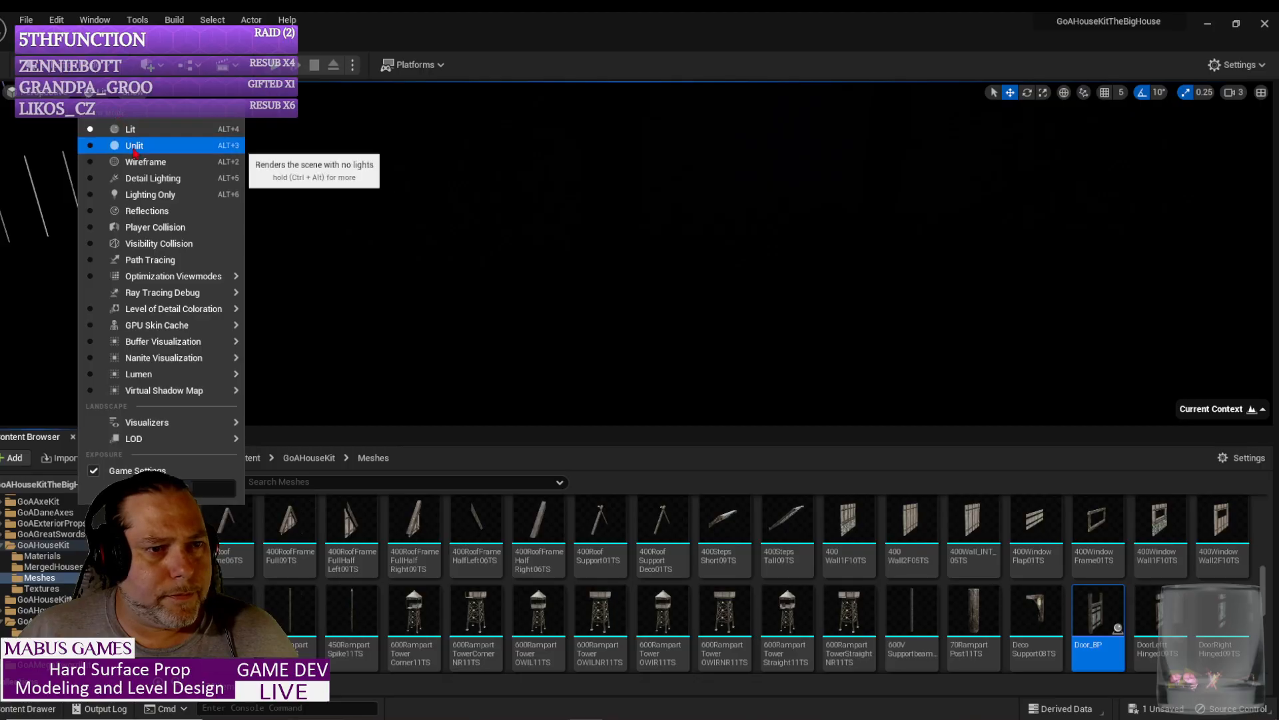
left_click(127, 143)
right_click_drag(640, 254, 566, 273)
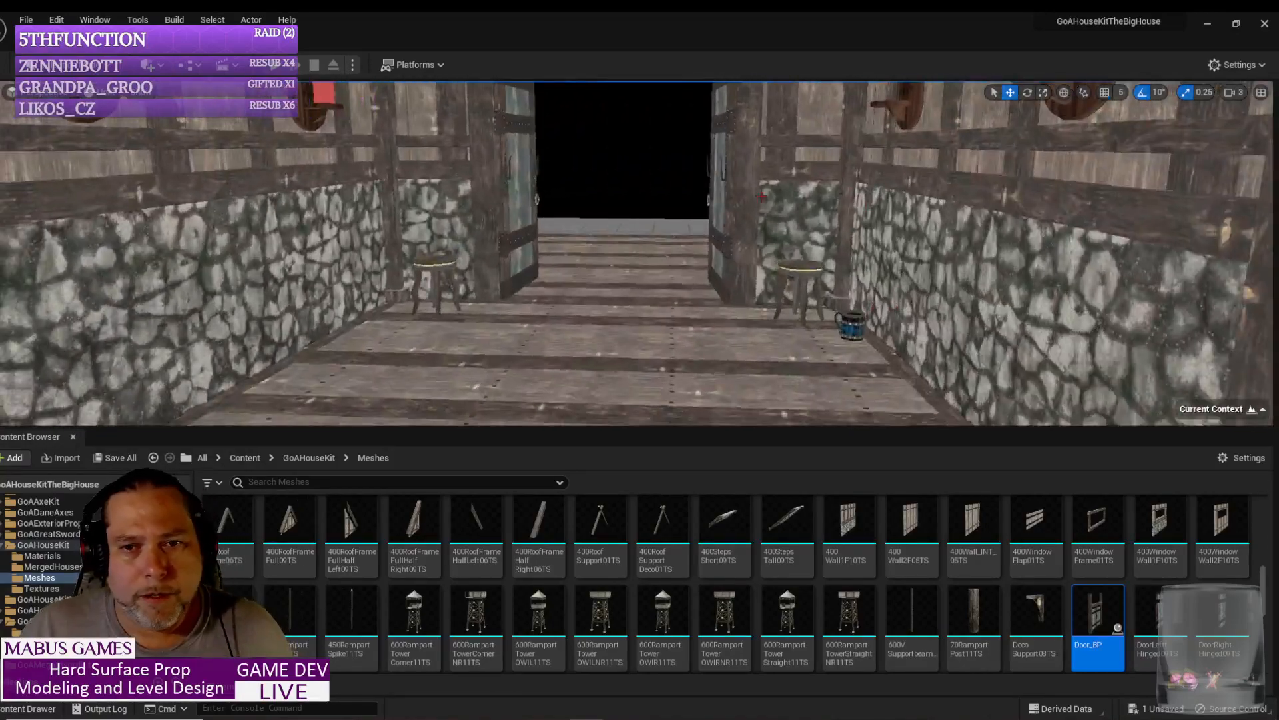
left_click(722, 225)
left_click(522, 234, "ctrl")
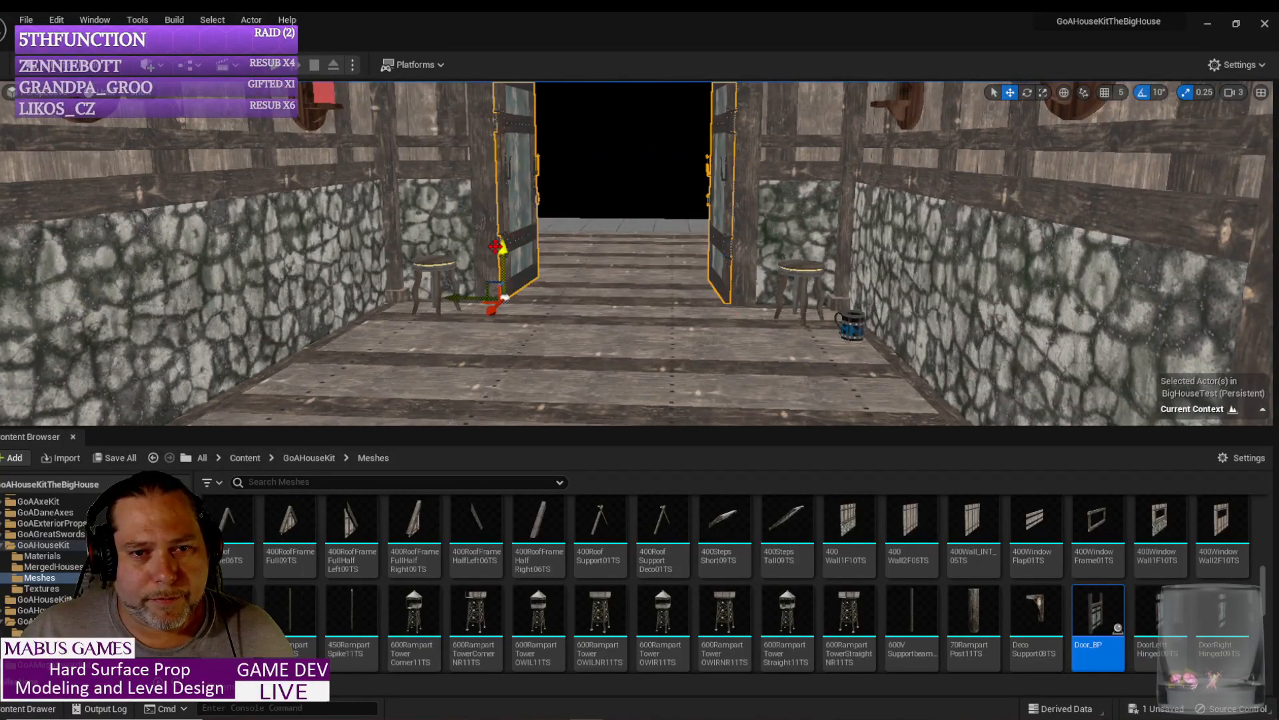
key("Delete")
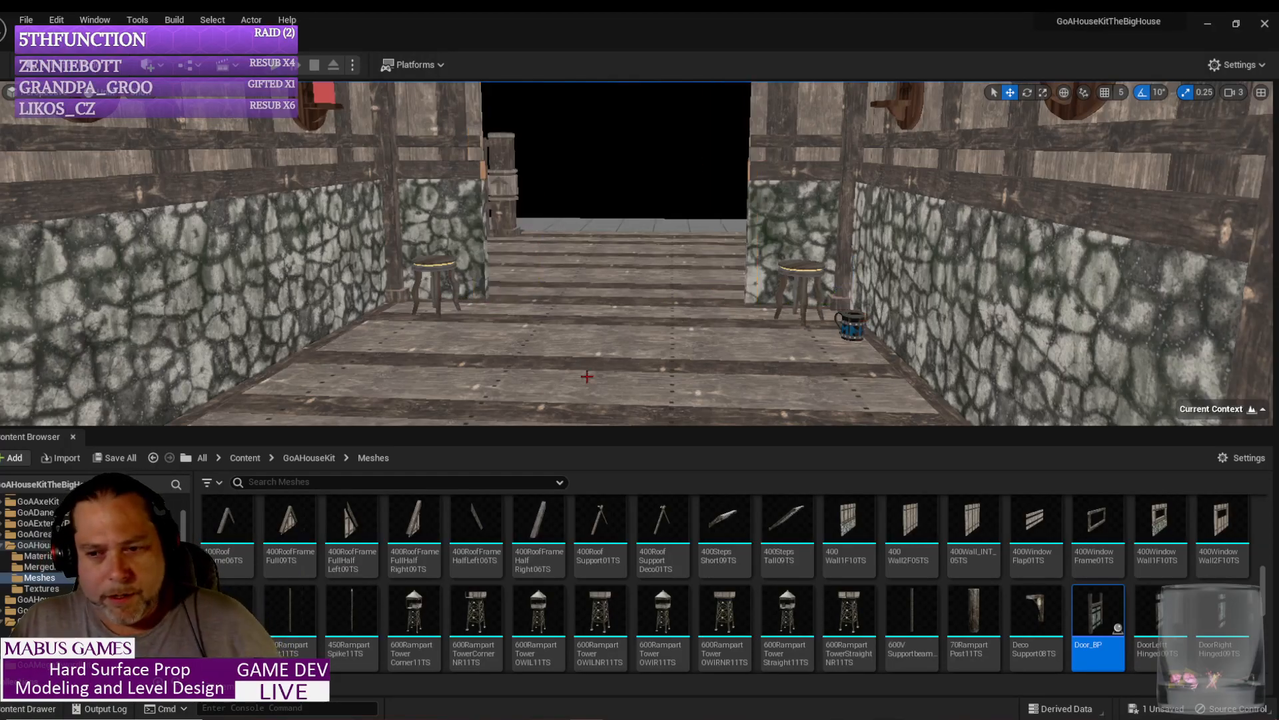
Step: Turn on grid snapping, place Door_BP on the porch floor and move it into the house's entrance opening
right_click_drag(541, 247, 583, 248)
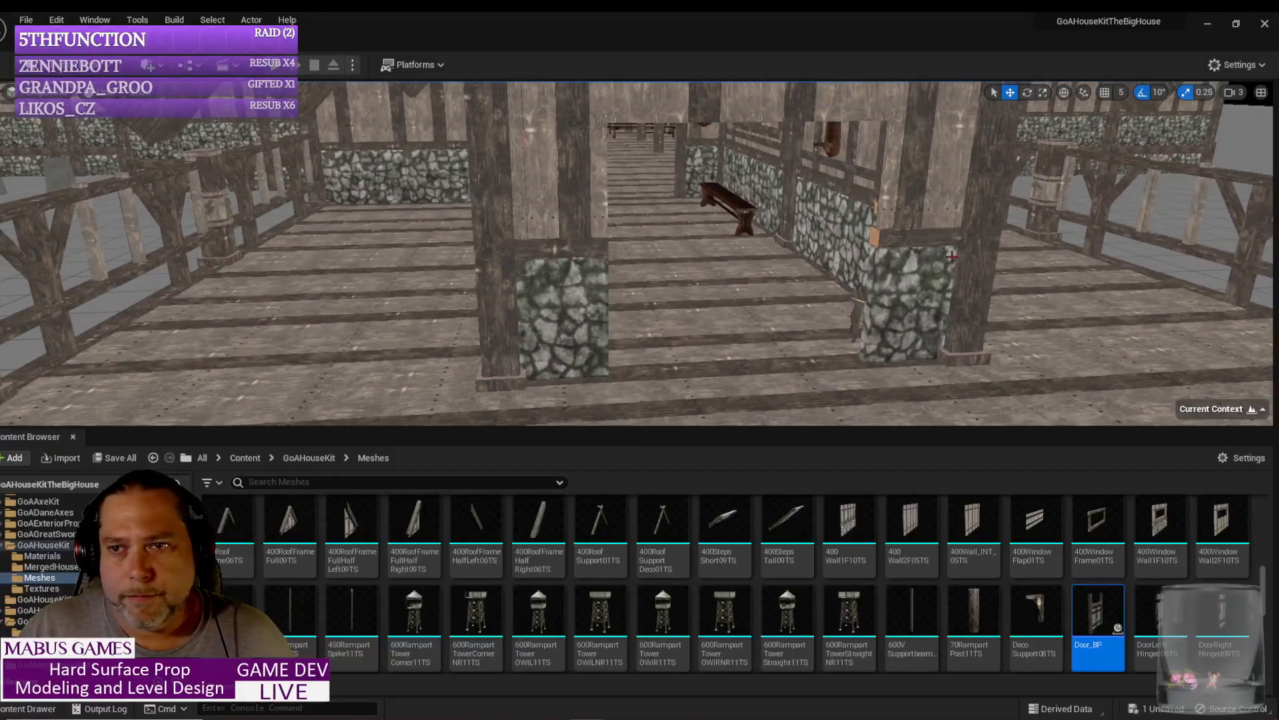
left_click(1105, 92)
scroll(1000, 320, "up", 3)
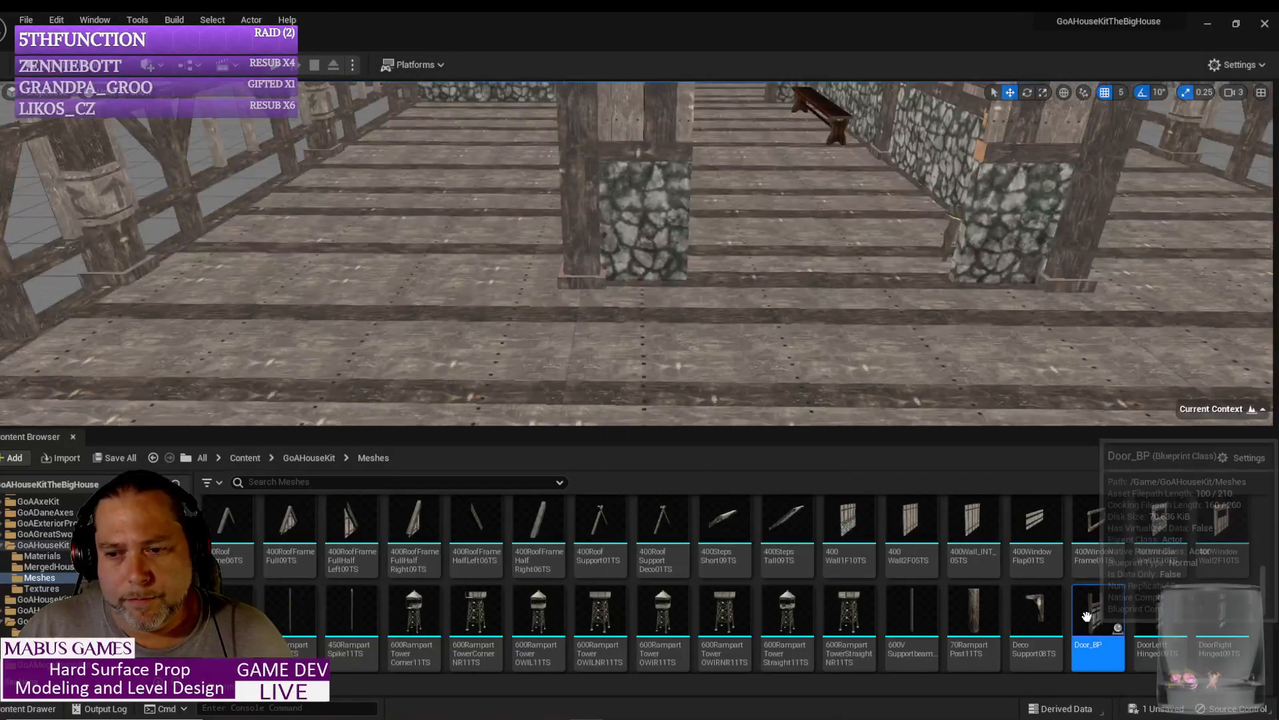
left_click_drag(1098, 626, 760, 278)
left_click_drag(801, 280, 629, 253)
right_click_drag(620, 306, 594, 358)
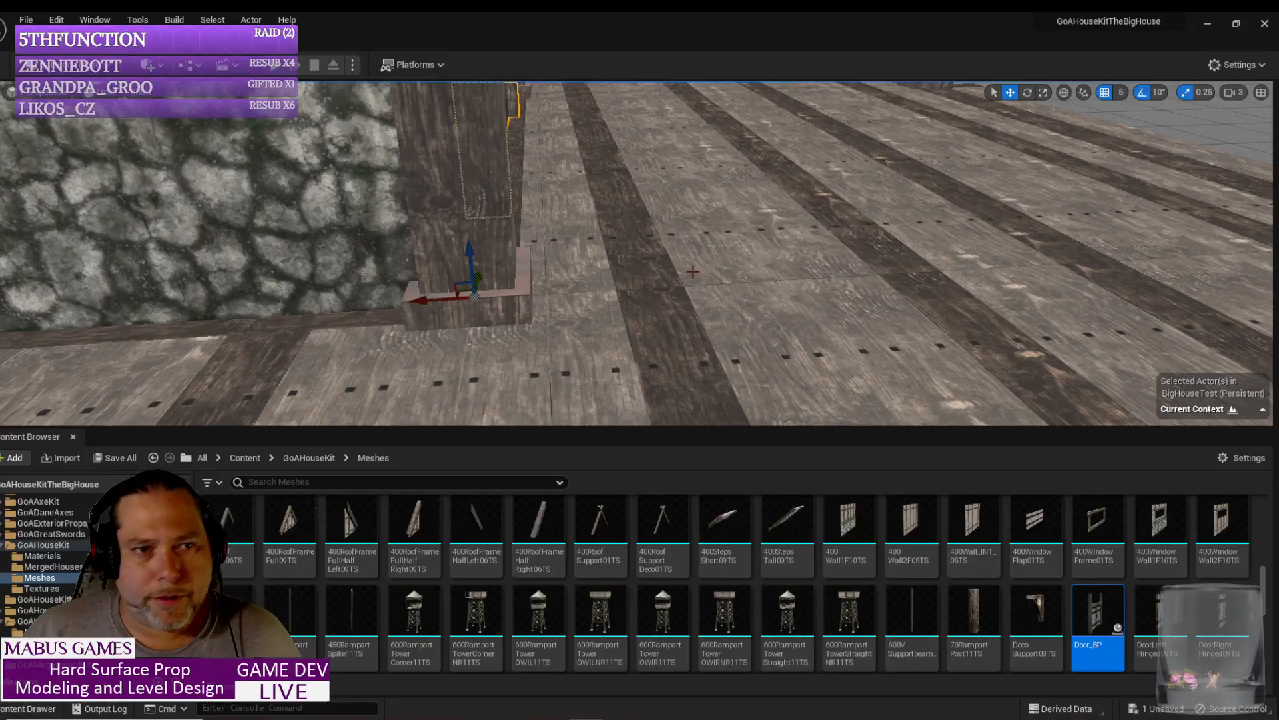
Step: Save all changes to the project and set the level's view mode back to Lit
left_click(26, 19)
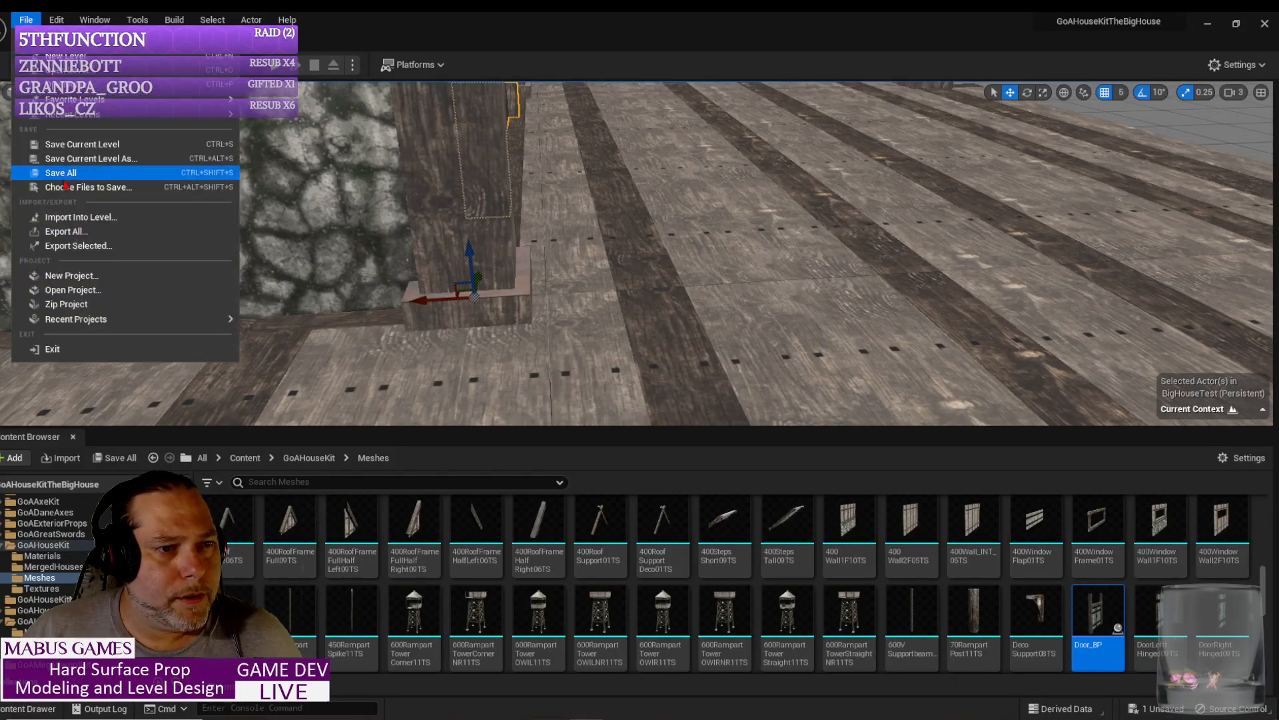
left_click(72, 179)
right_click_drag(720, 220, 587, 224)
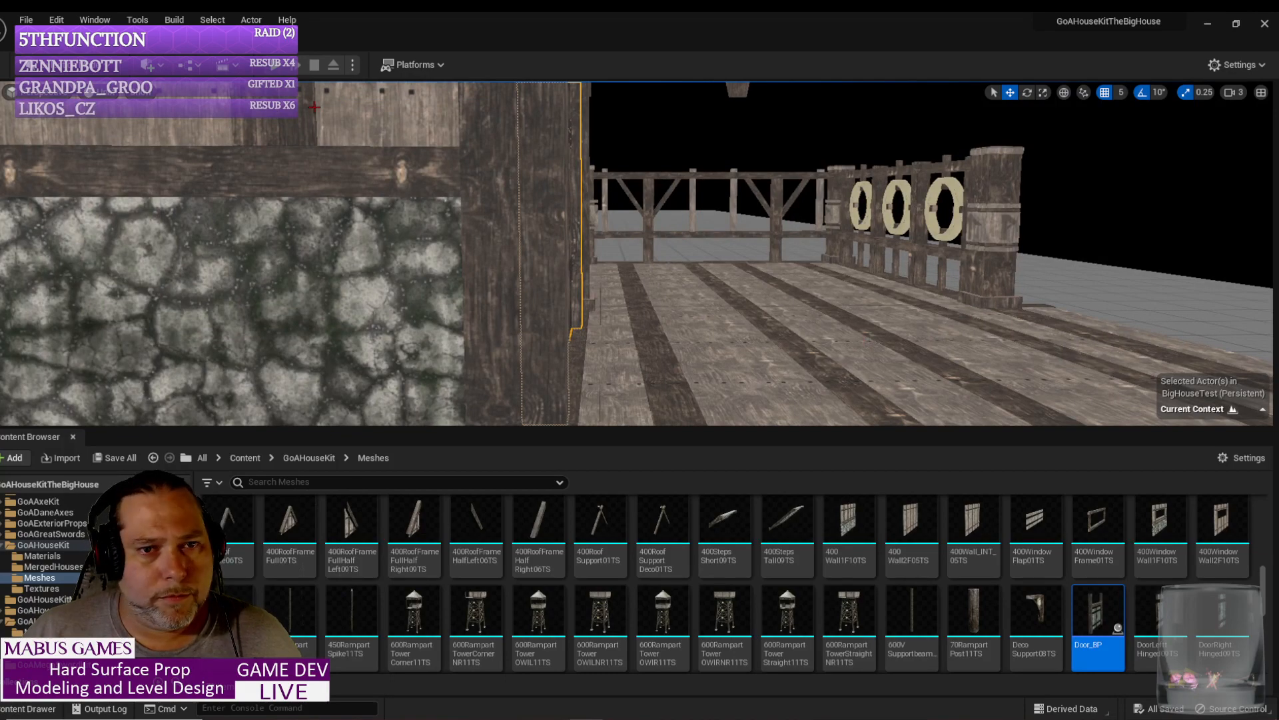
left_click(88, 92)
left_click(113, 127)
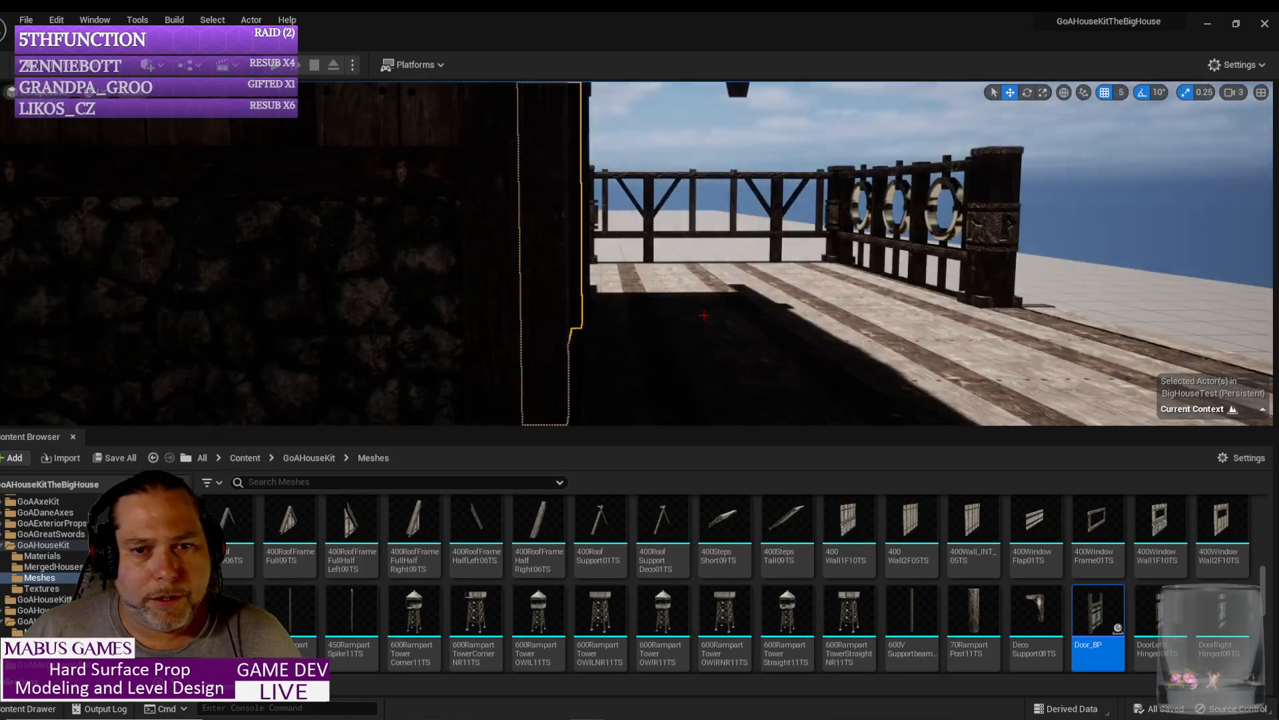
Step: Play the level in an enlarged viewport and walk the character up the porch steps to the entrance doors
right_click_drag(466, 266, 413, 267)
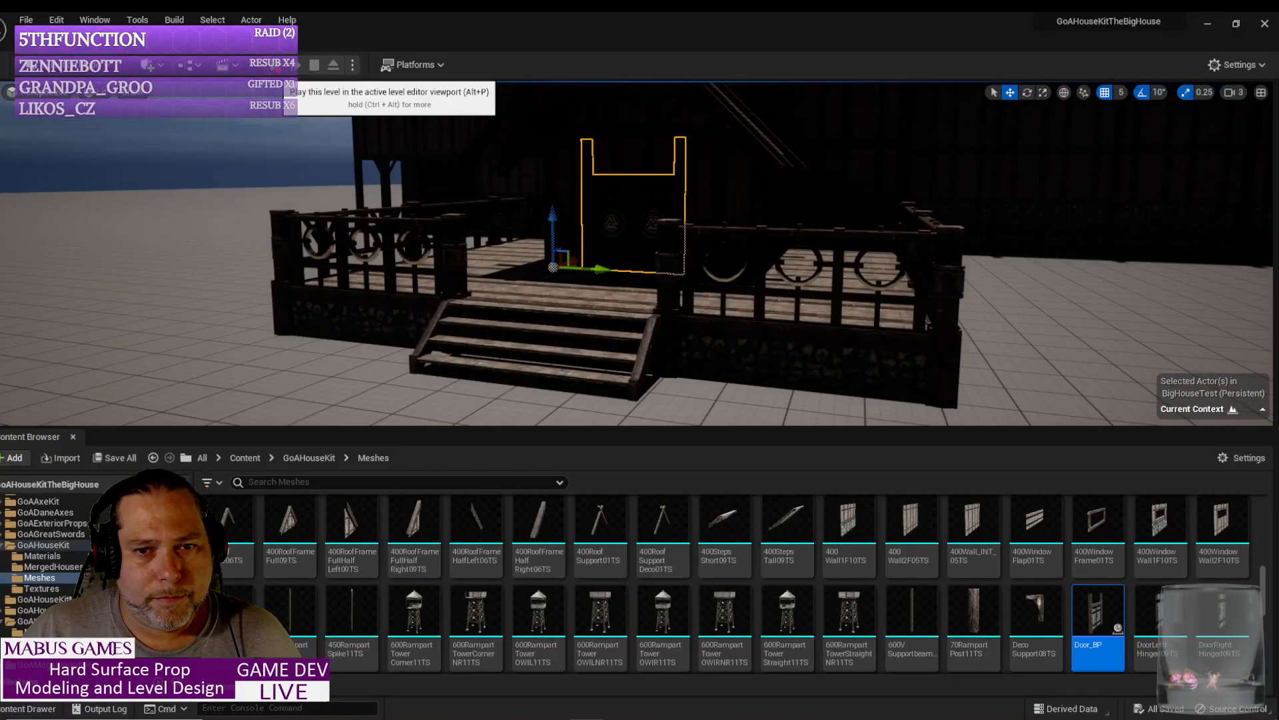
key("alt+p")
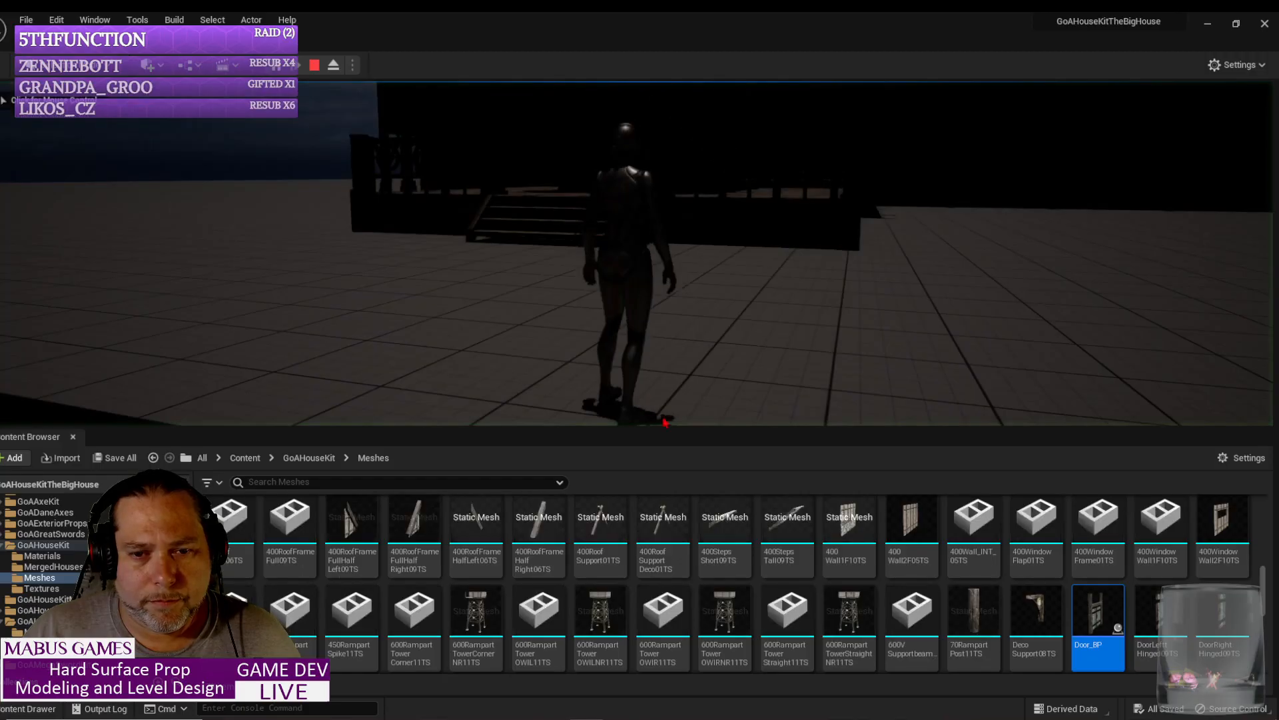
key("ctrl+space")
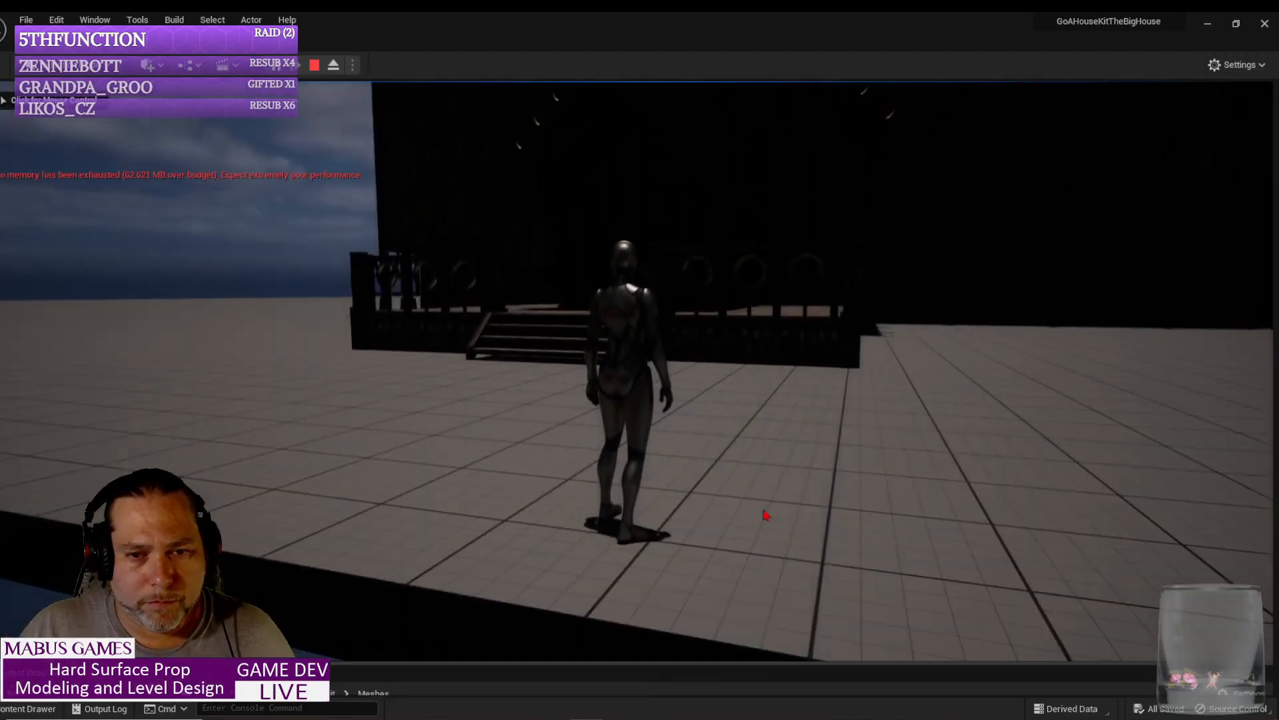
left_click(771, 522)
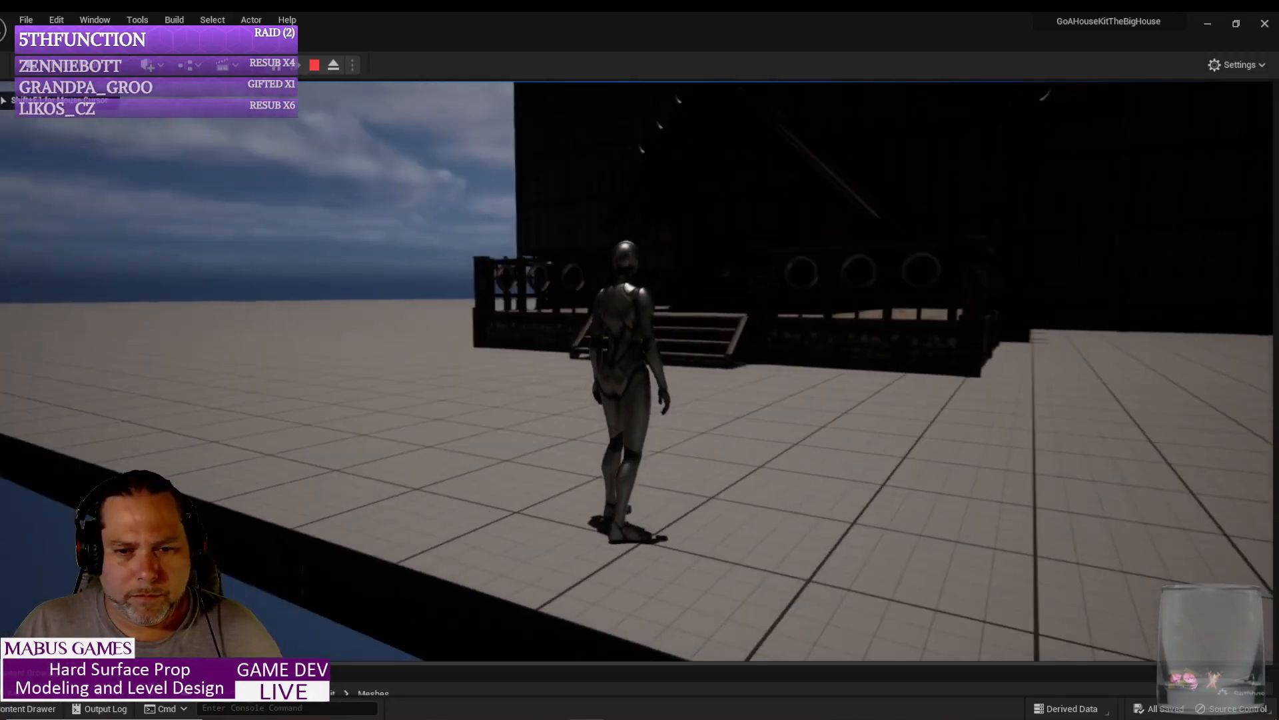
key("w")
key("w")
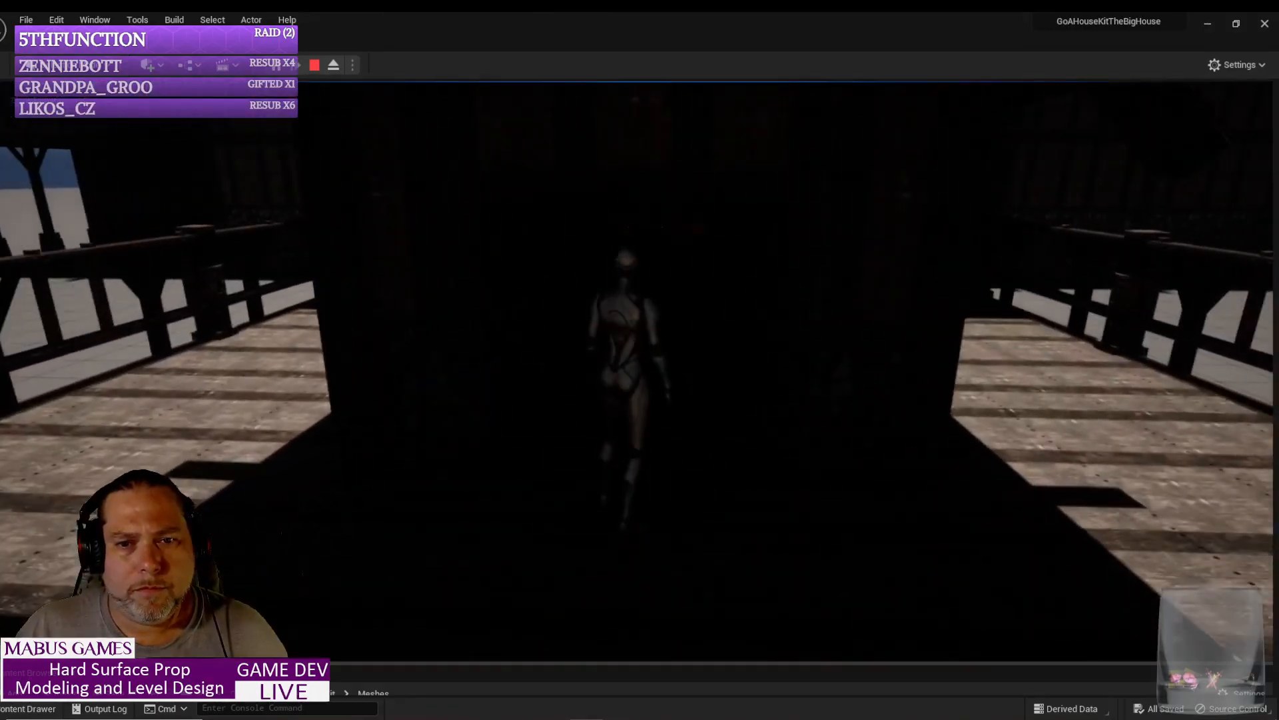
key("w")
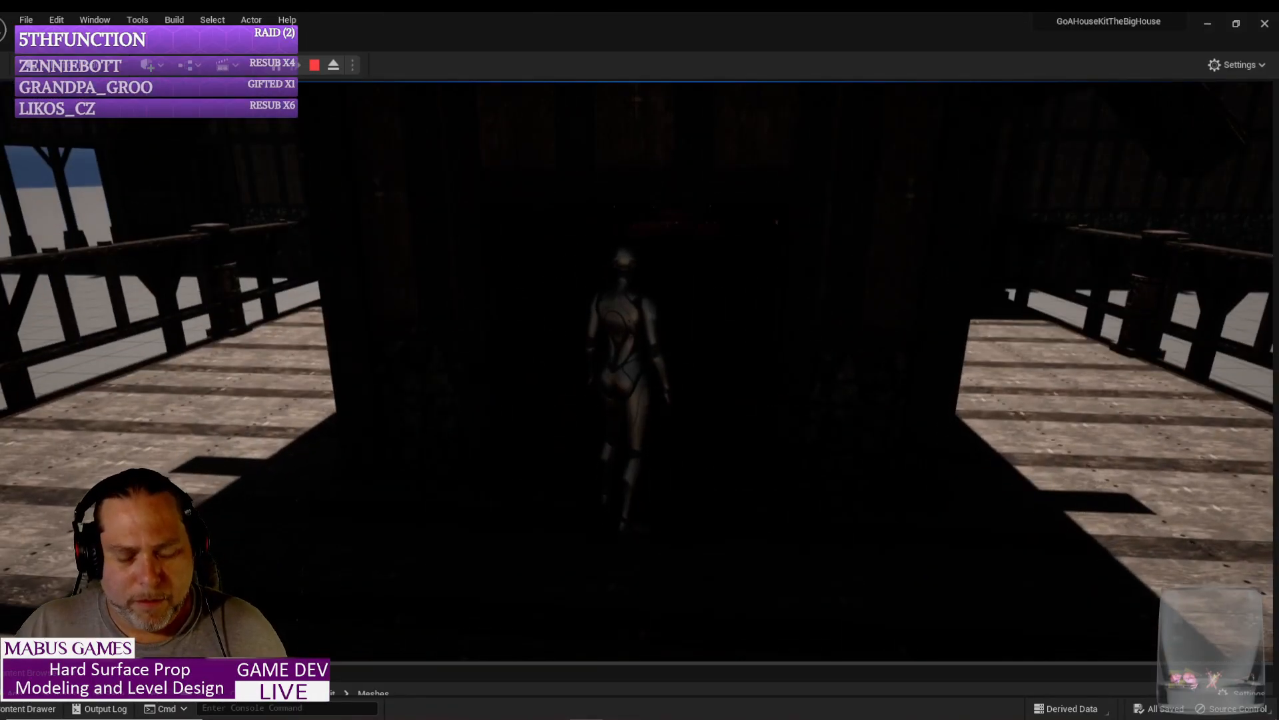
Step: Walk the character away from and back to the entrance repeatedly to test the doors' trigger, and end the play session
key("s")
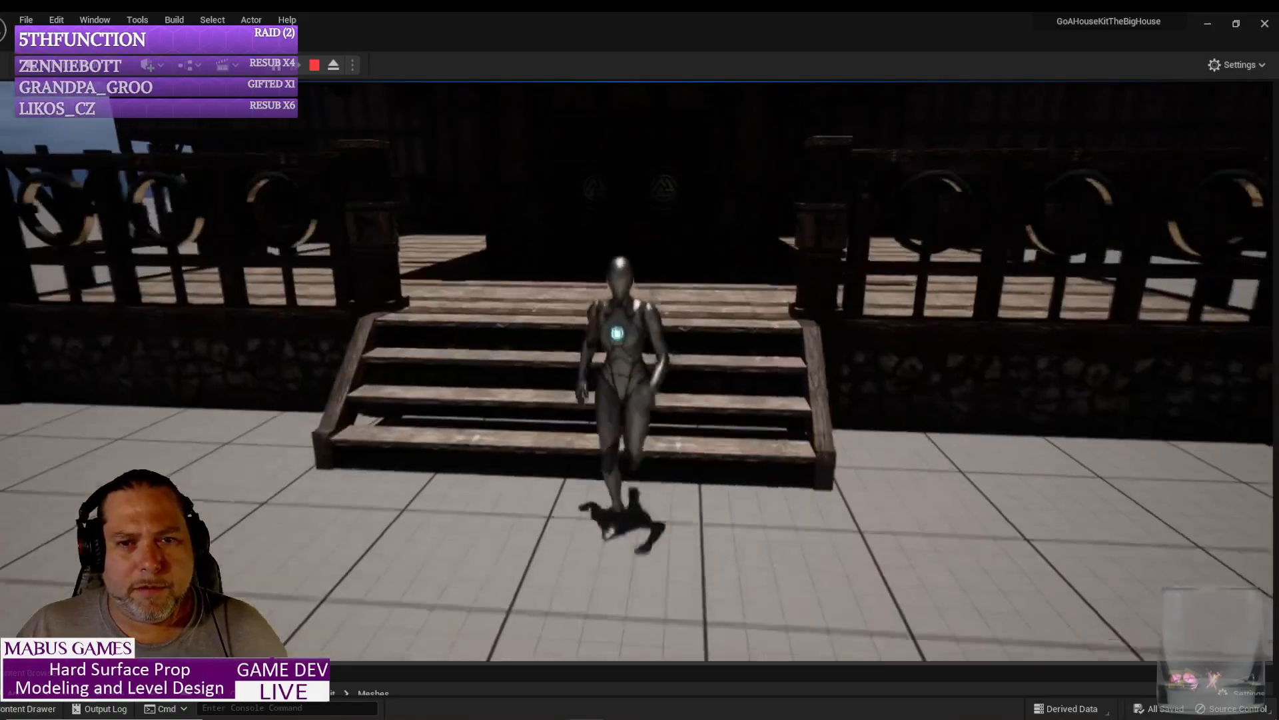
key("w")
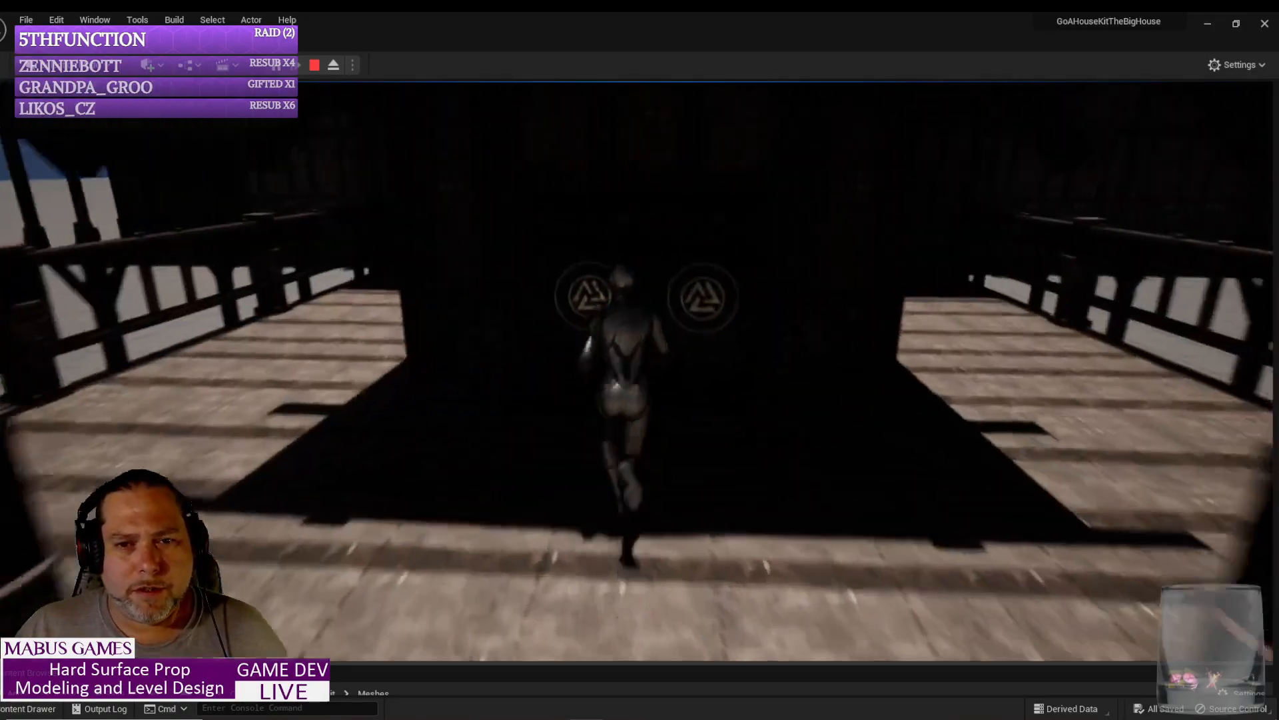
key("s")
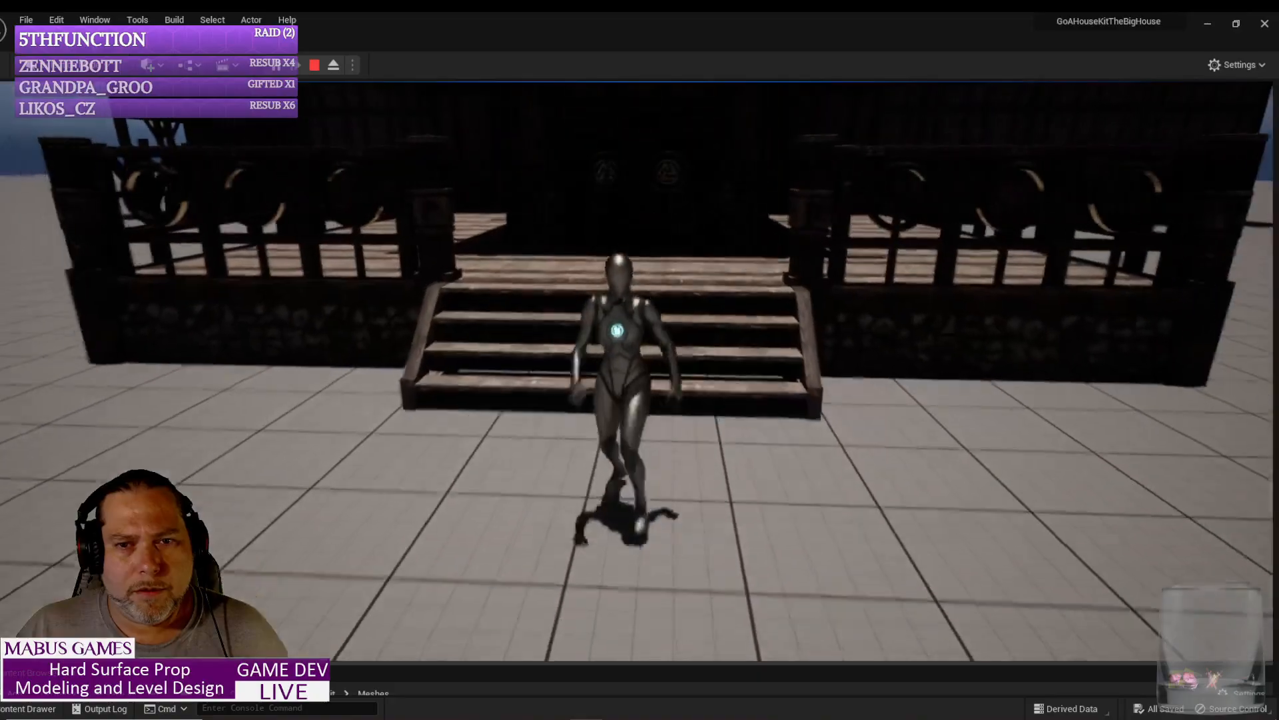
key("w")
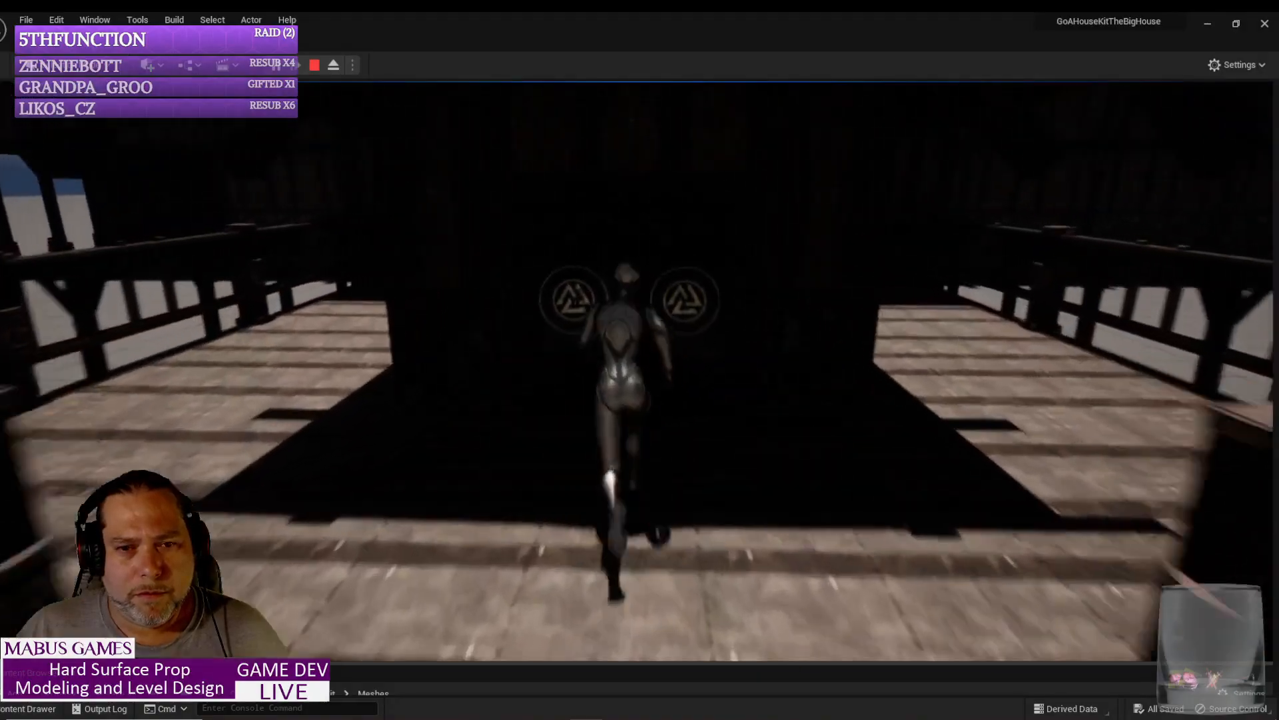
key("s")
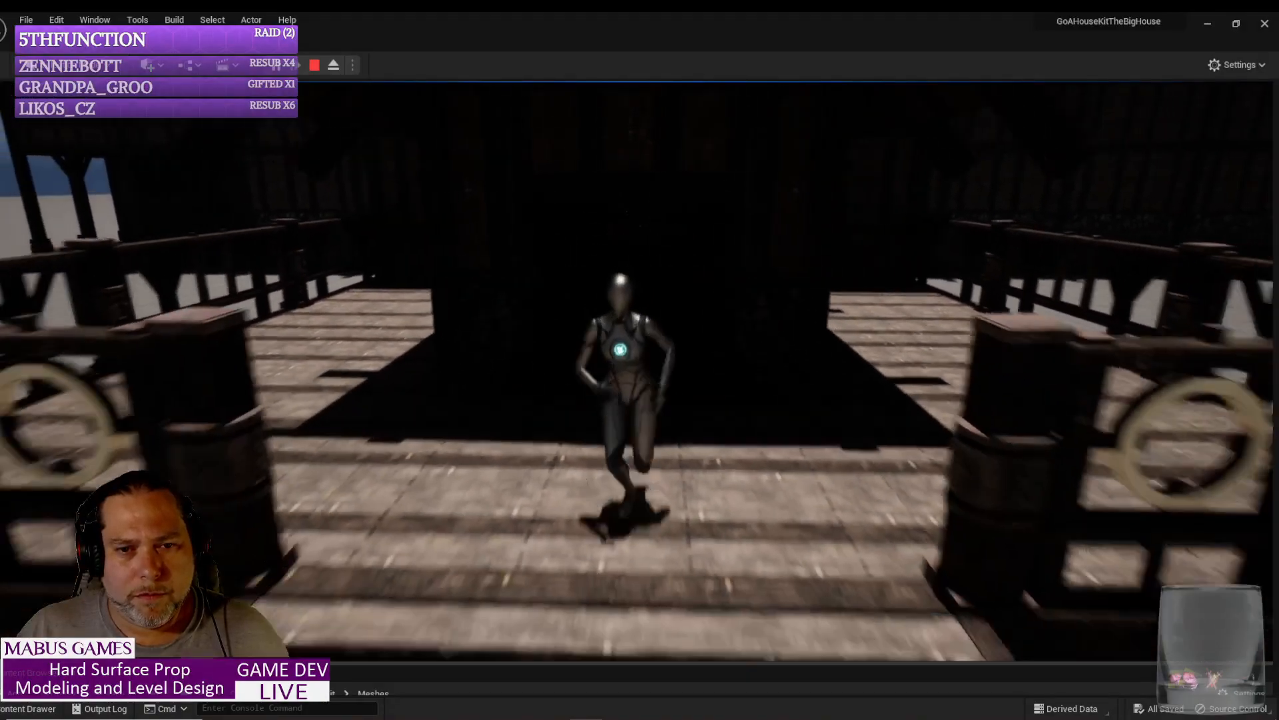
key("s")
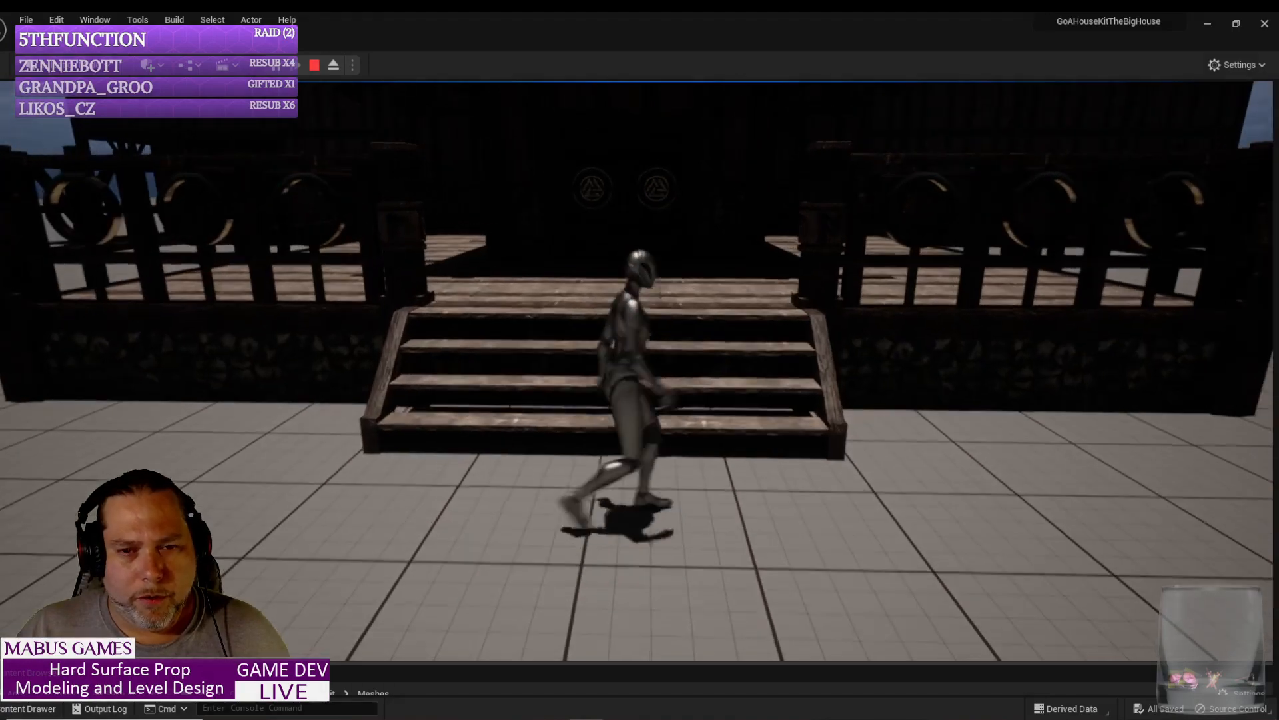
key("Escape")
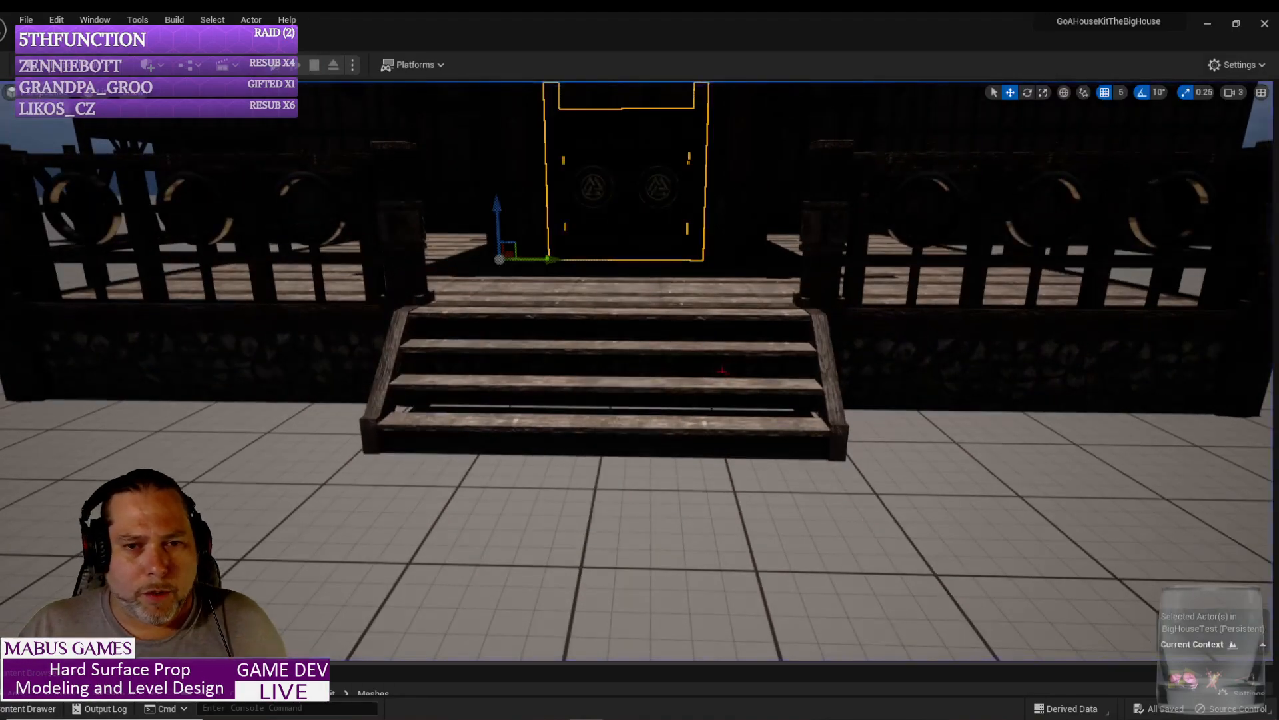
Step: Set the level's view mode to Unlit and inspect the entrance doors from outside and inside the house
left_click(92, 92)
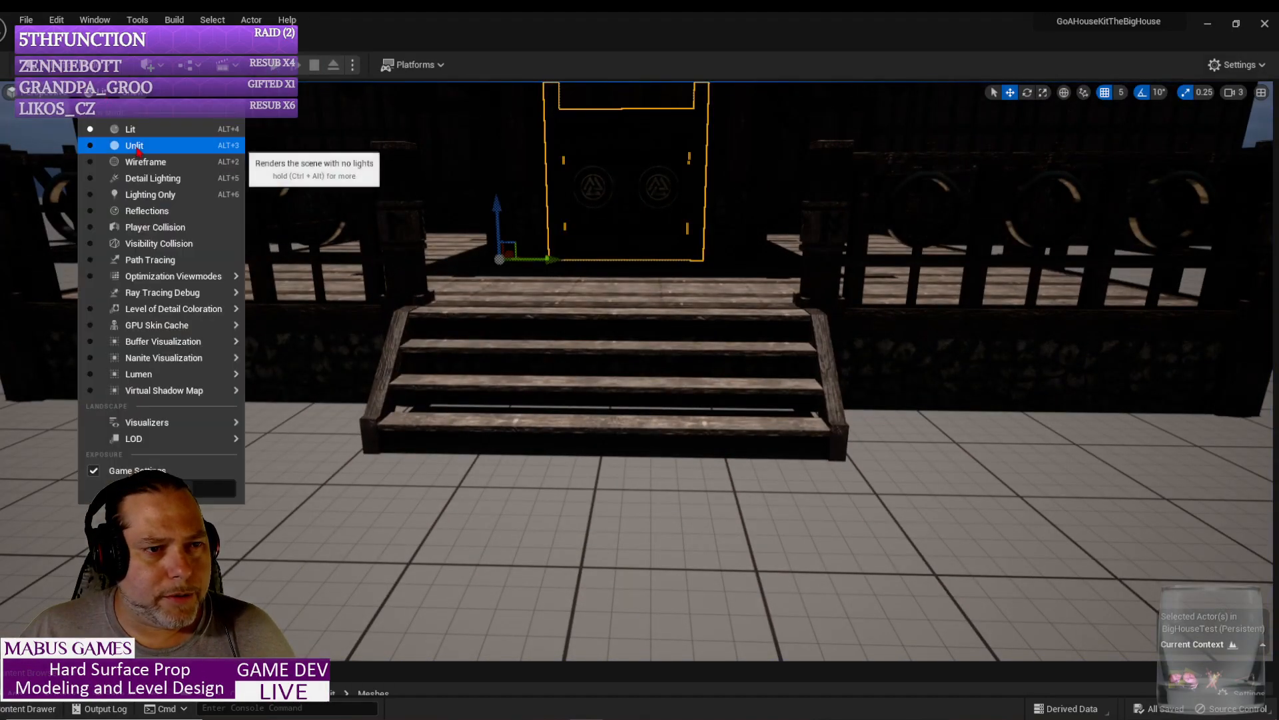
left_click(227, 145)
key("w")
right_click_drag(628, 341, 629, 331)
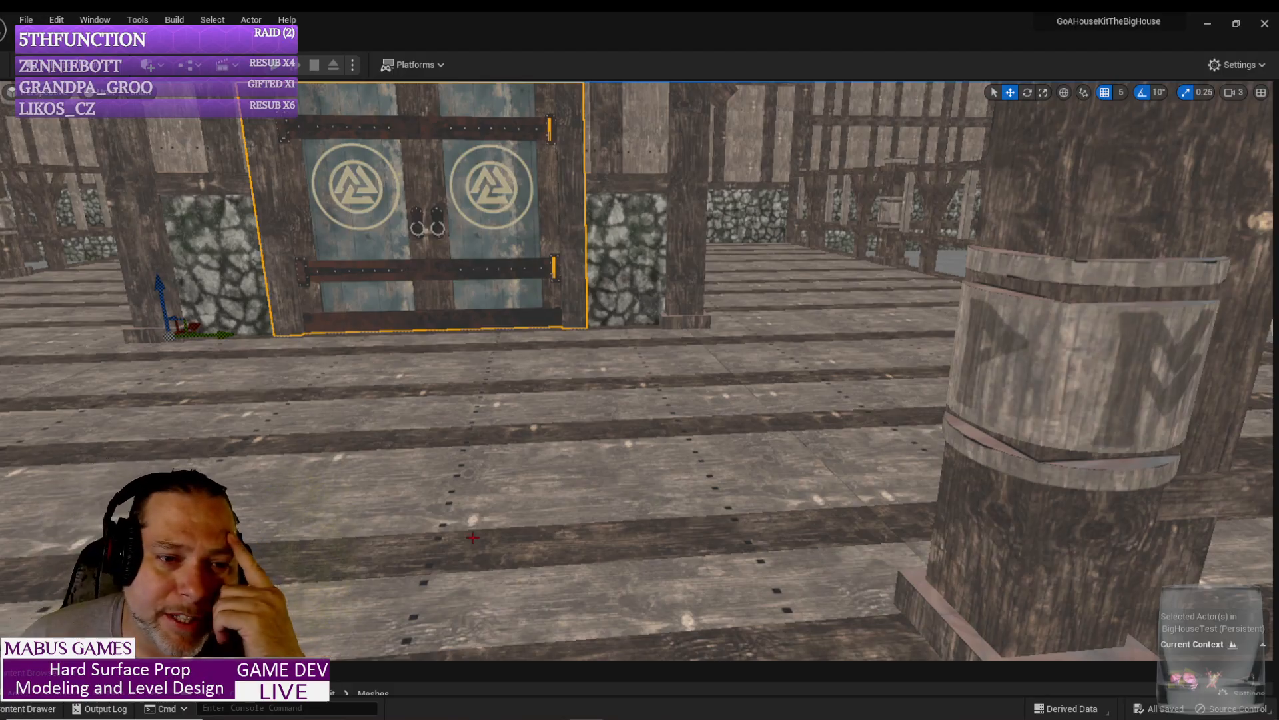
scroll(473, 537, "up", 10)
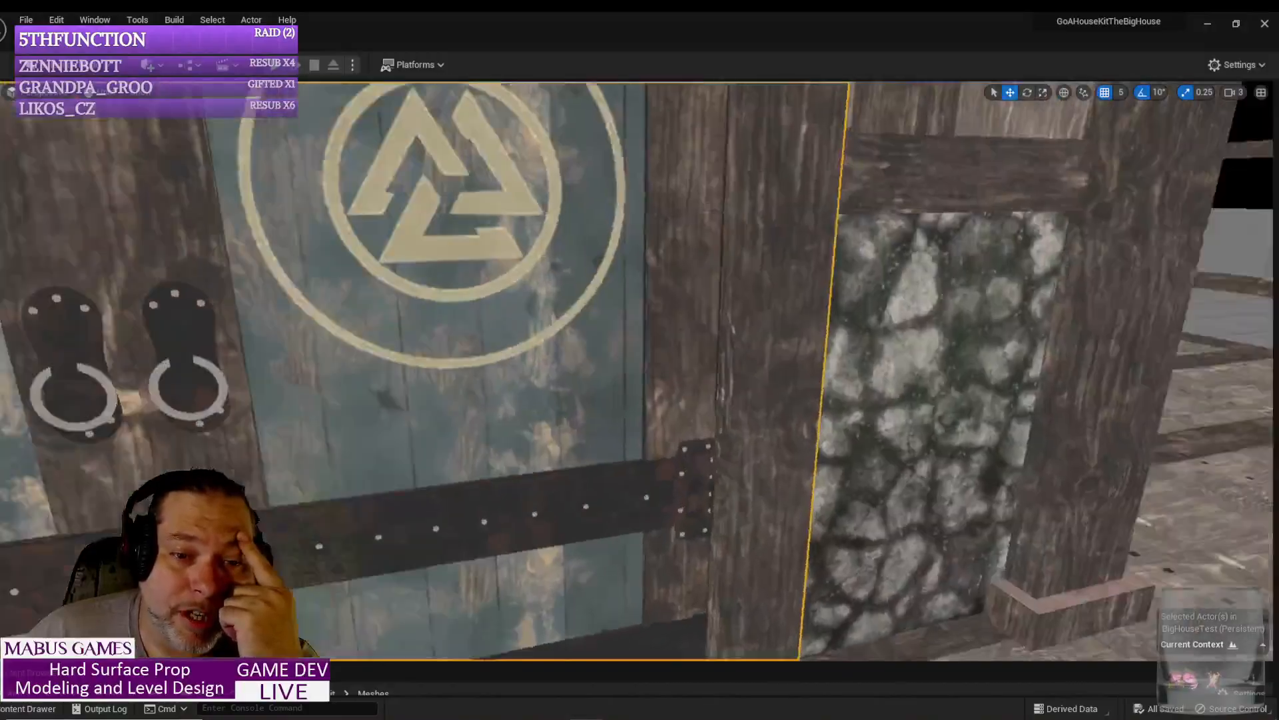
key("w")
right_click_drag(473, 537, 72, 530)
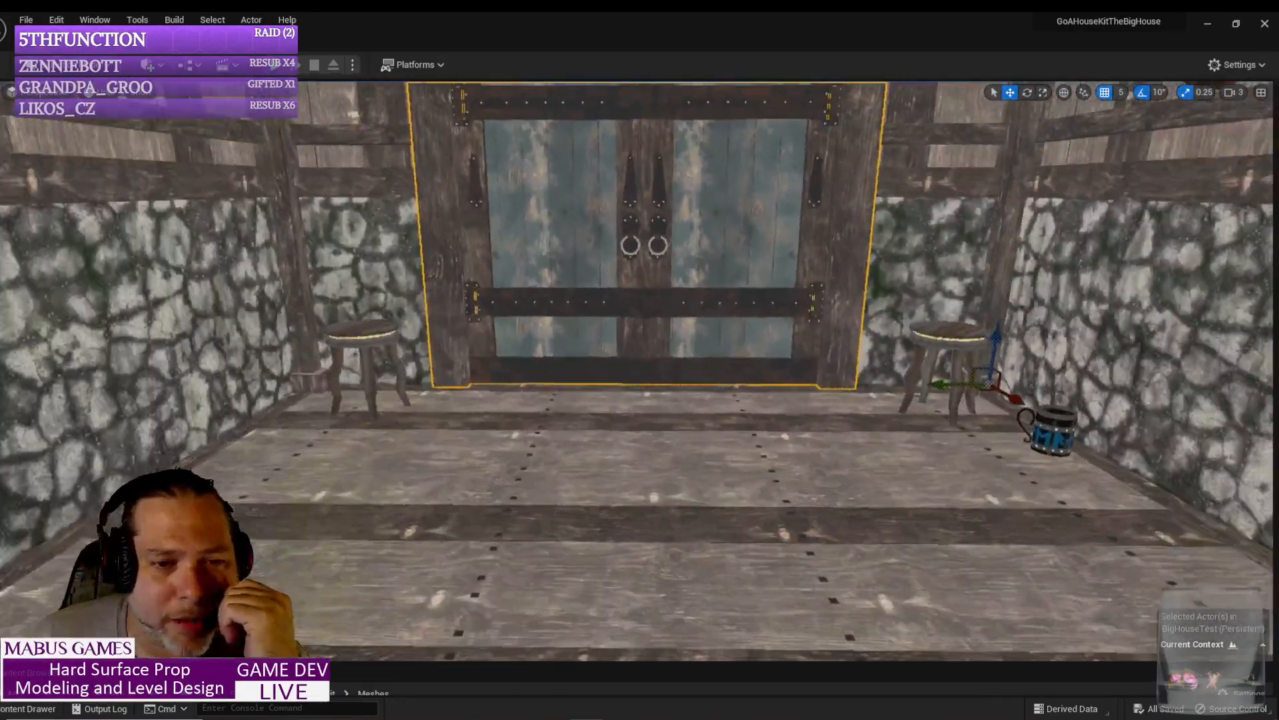
Step: Replace the open double door in the first interior doorway with Door_BP, aligned to fill the opening
right_click_drag(640, 373, 502, 455)
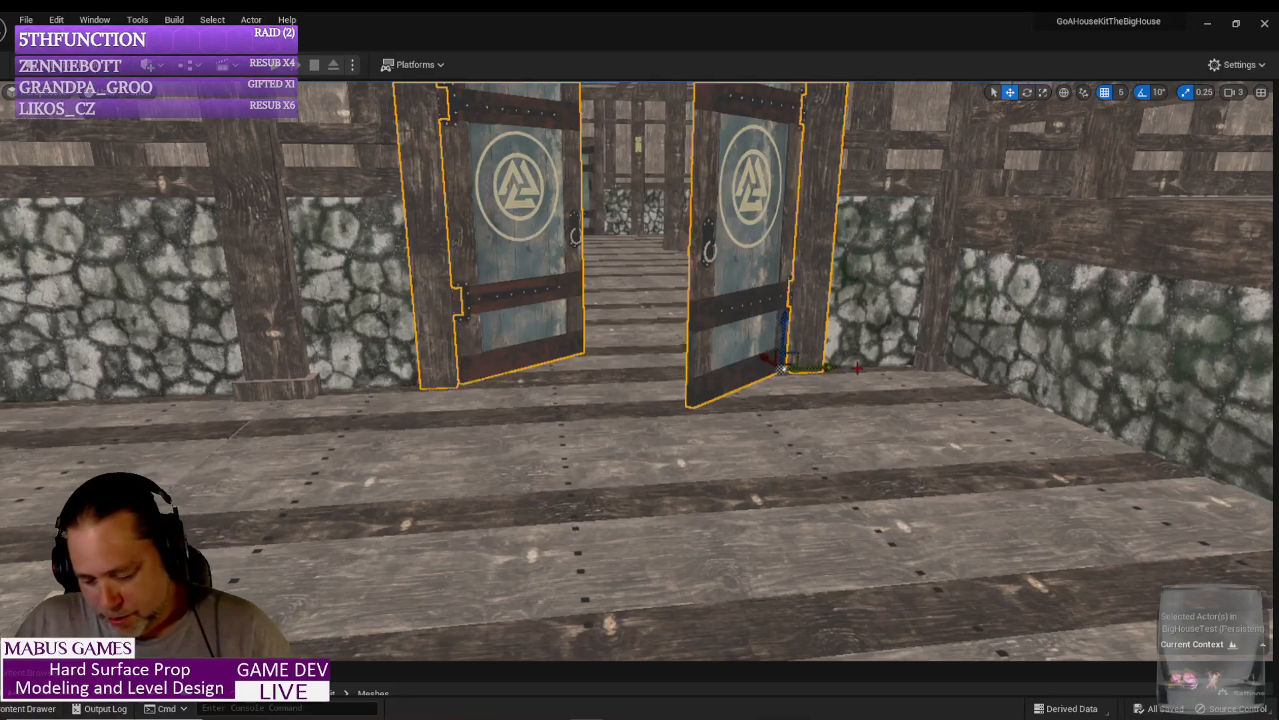
key("Delete")
key("ctrl+space")
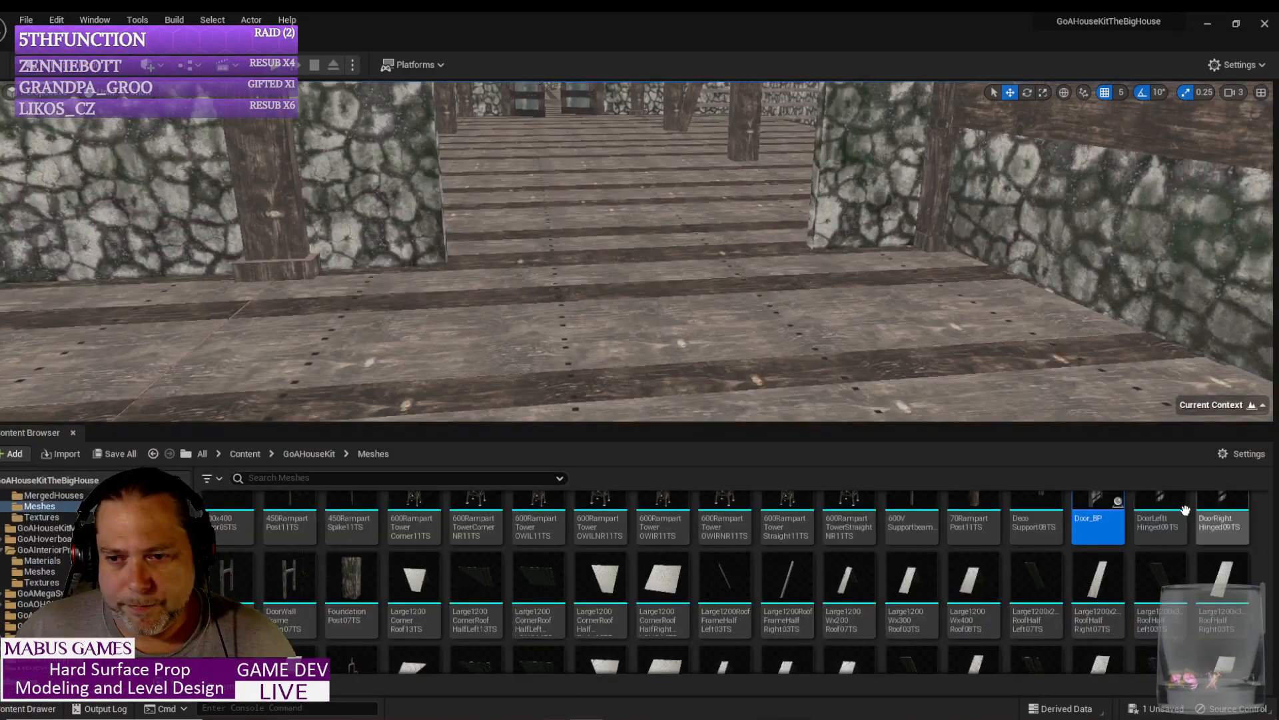
left_click_drag(1098, 516, 547, 271)
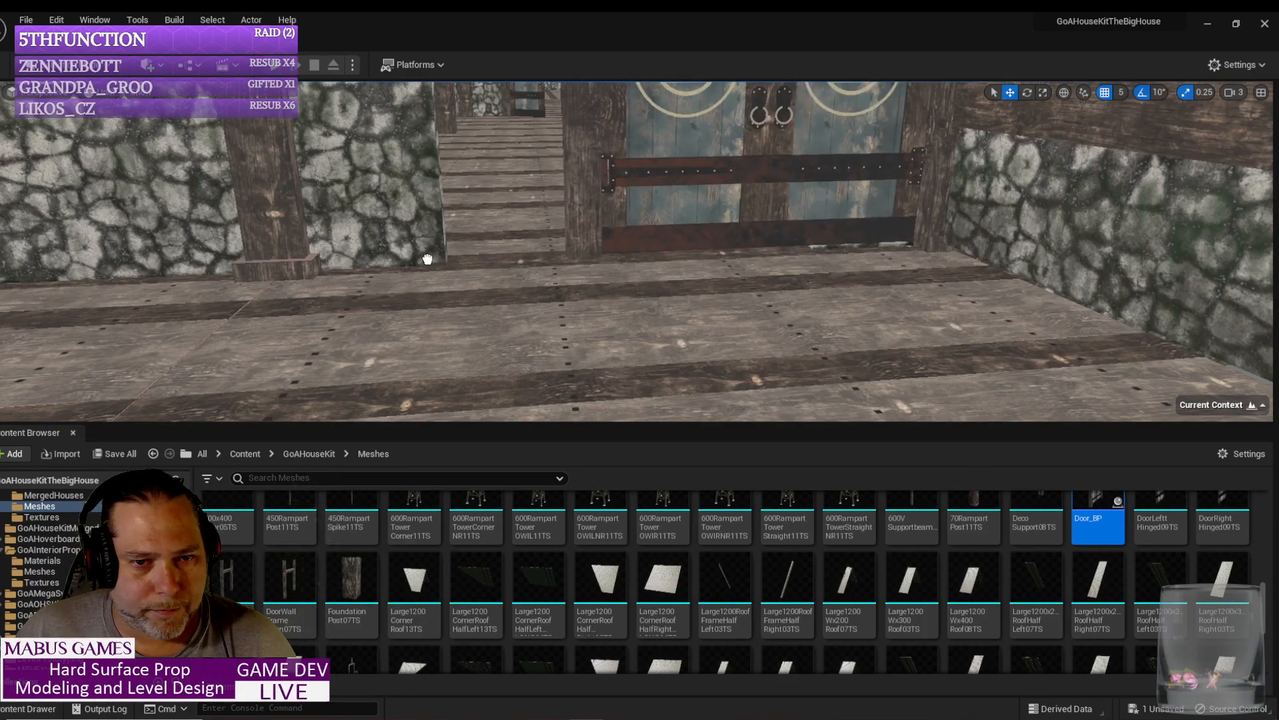
left_click_drag(467, 262, 333, 264)
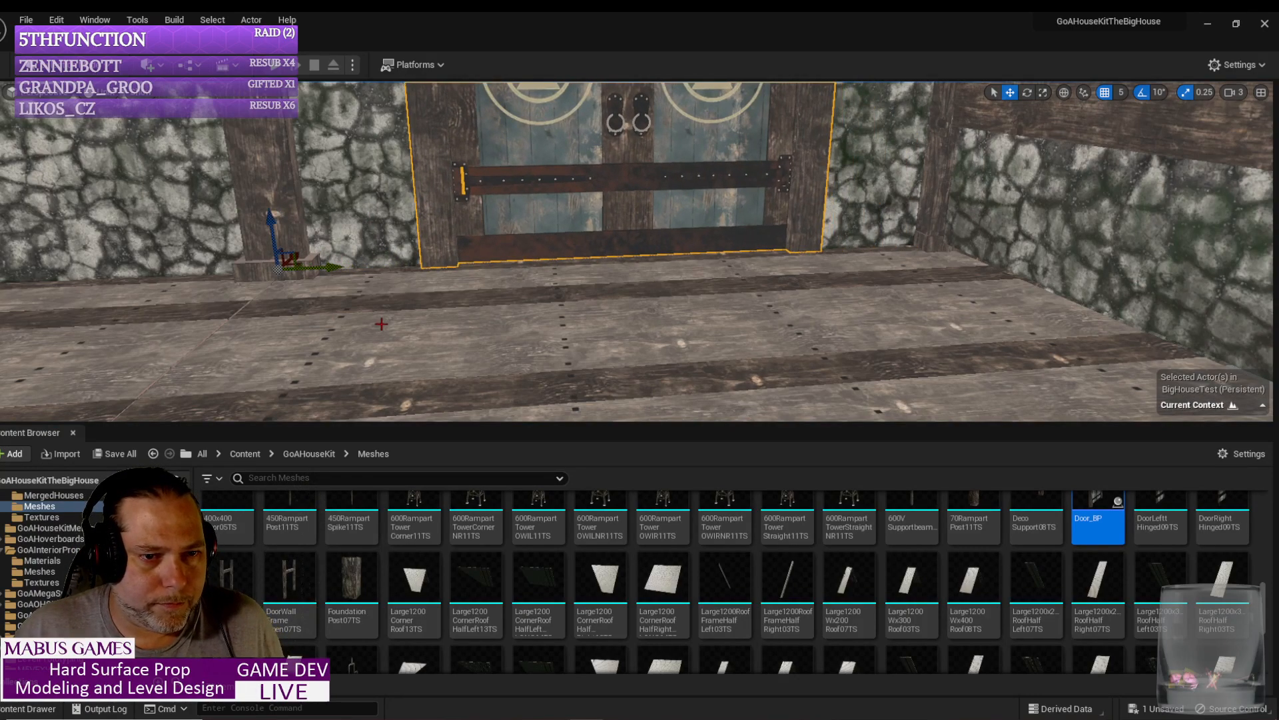
mouse_move(382, 324)
right_mouse_down()
mouse_move(360, 320)
mouse_move(400, 327)
mouse_move(382, 330)
right_mouse_up()
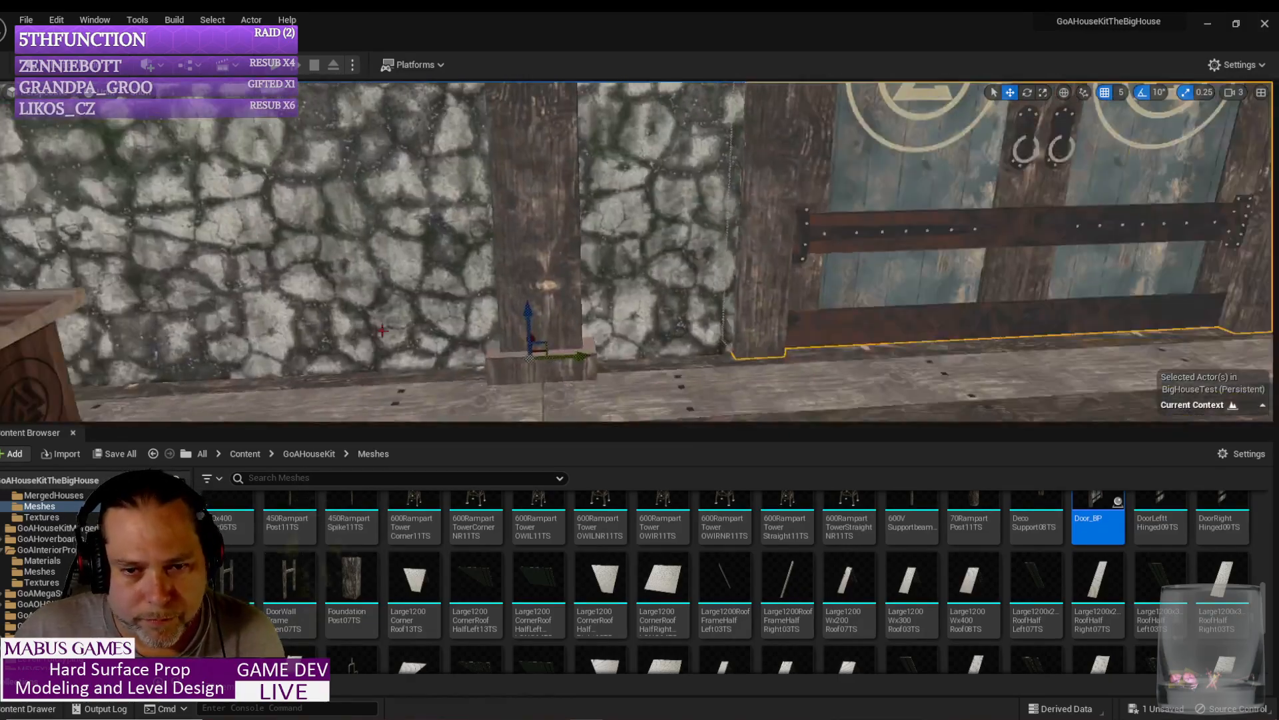
Step: Replace the other open interior double door with Door_BP, fitted into its doorway, and clear the selection
right_click_drag(661, 387, 602, 381)
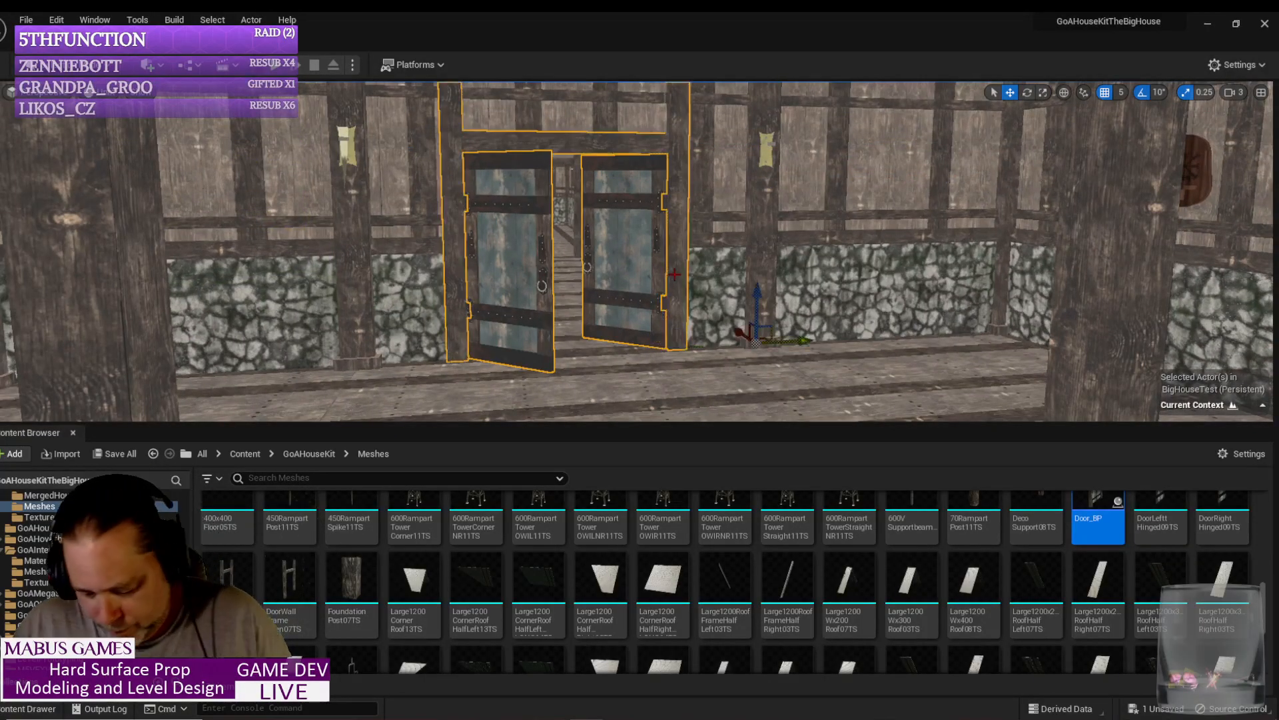
key("Delete")
left_click_drag(1097, 519, 802, 343)
key("e")
key("w")
right_click_drag(802, 343, 608, 387)
key("Escape")
key("grave")
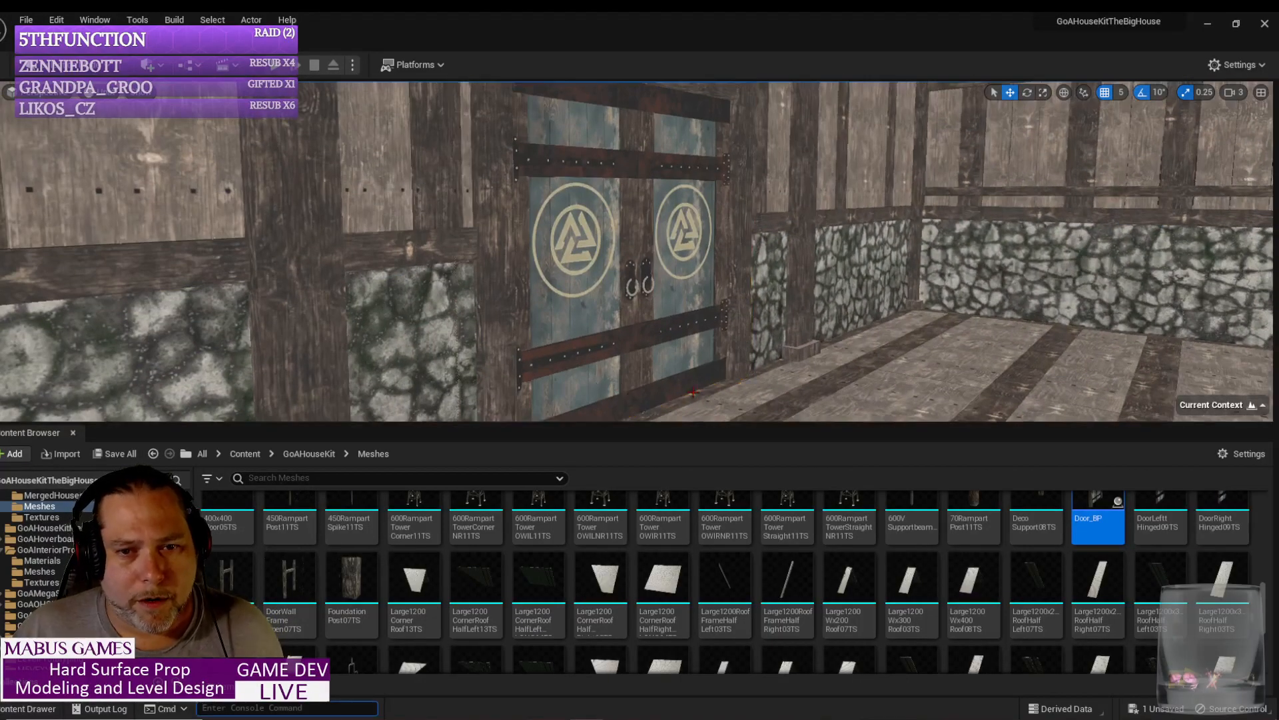
Step: Enlarge the level viewport by shrinking the Content Browser to a thin strip
left_click_drag(789, 422, 796, 472)
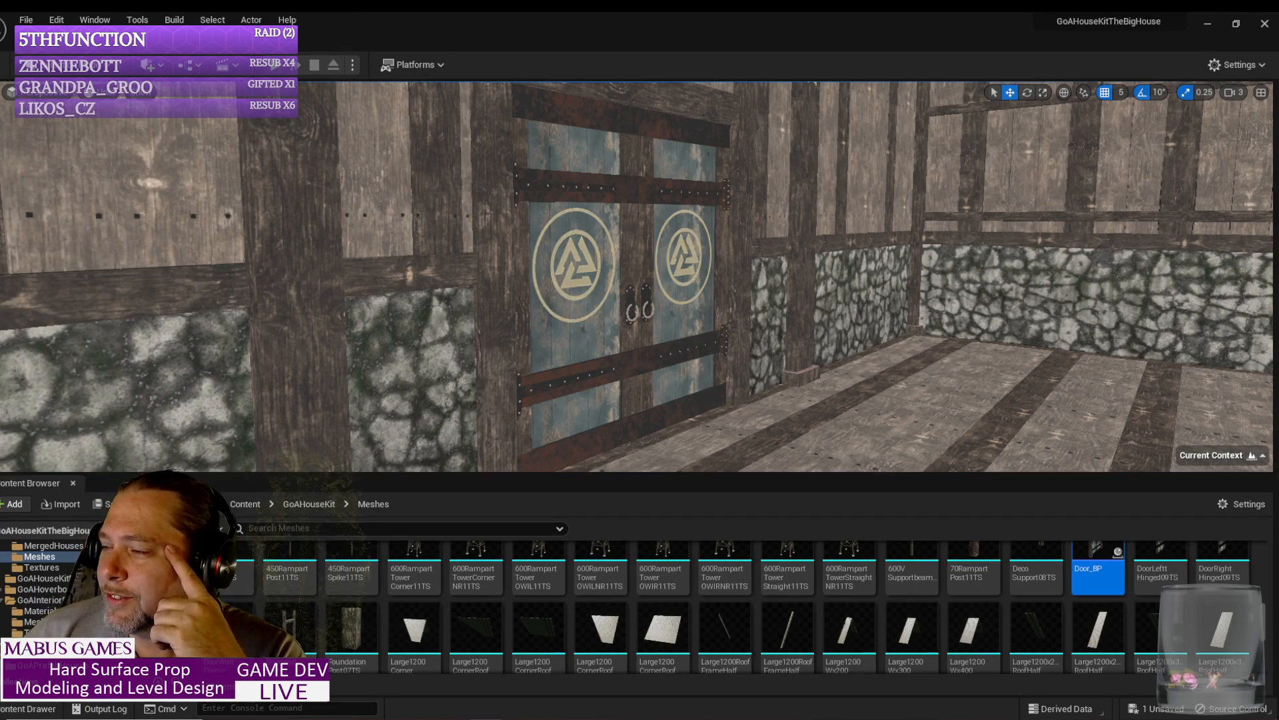
key("alt+Tab")
key("alt+Tab")
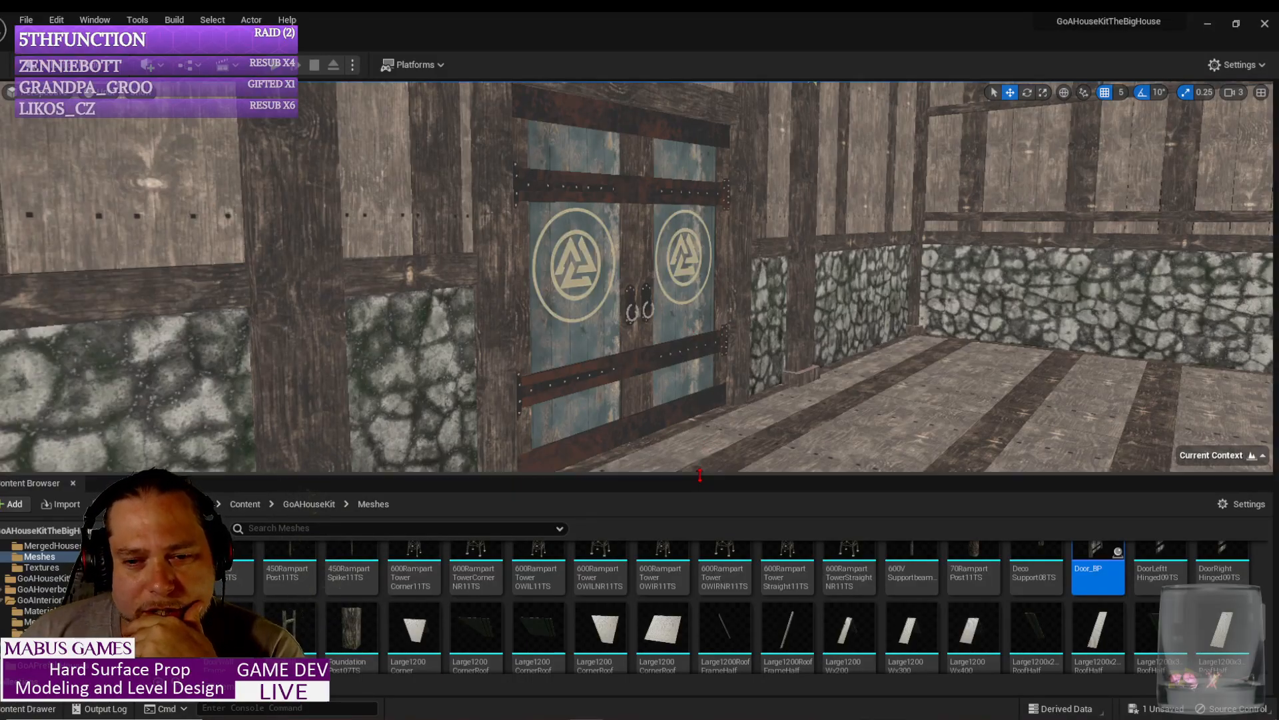
scroll(693, 600, "down", 1)
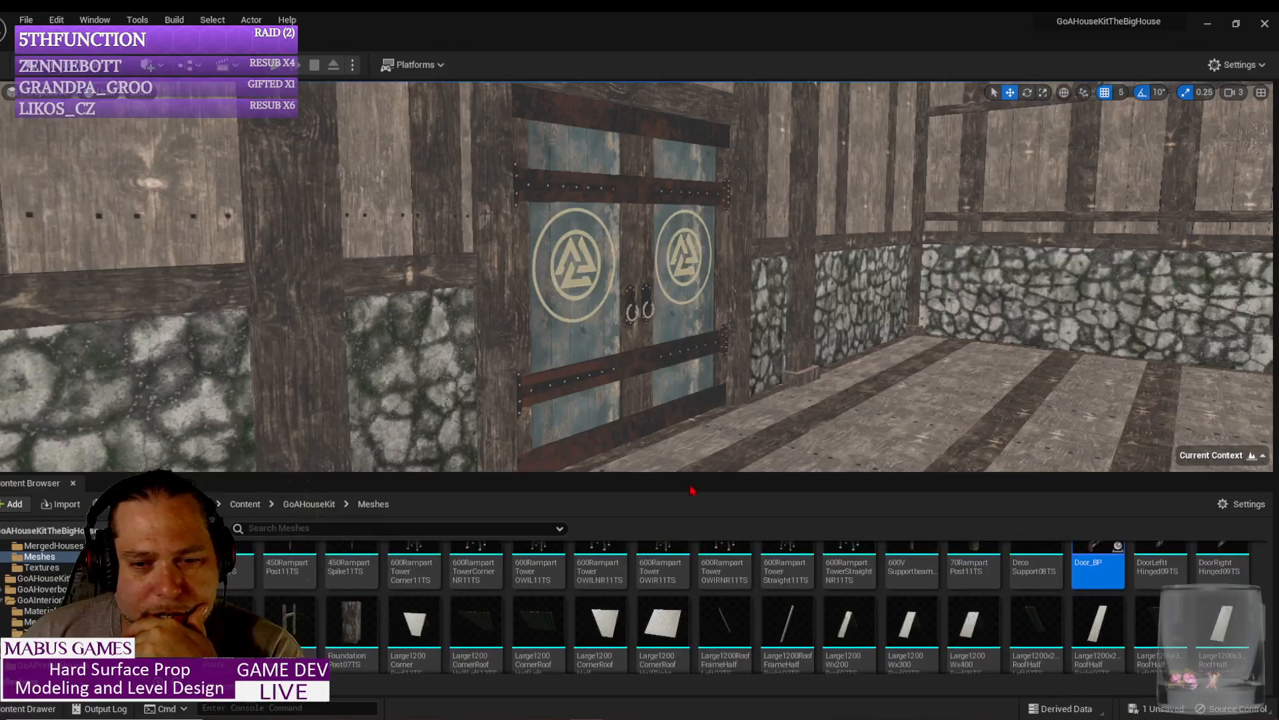
left_click_drag(687, 474, 700, 643)
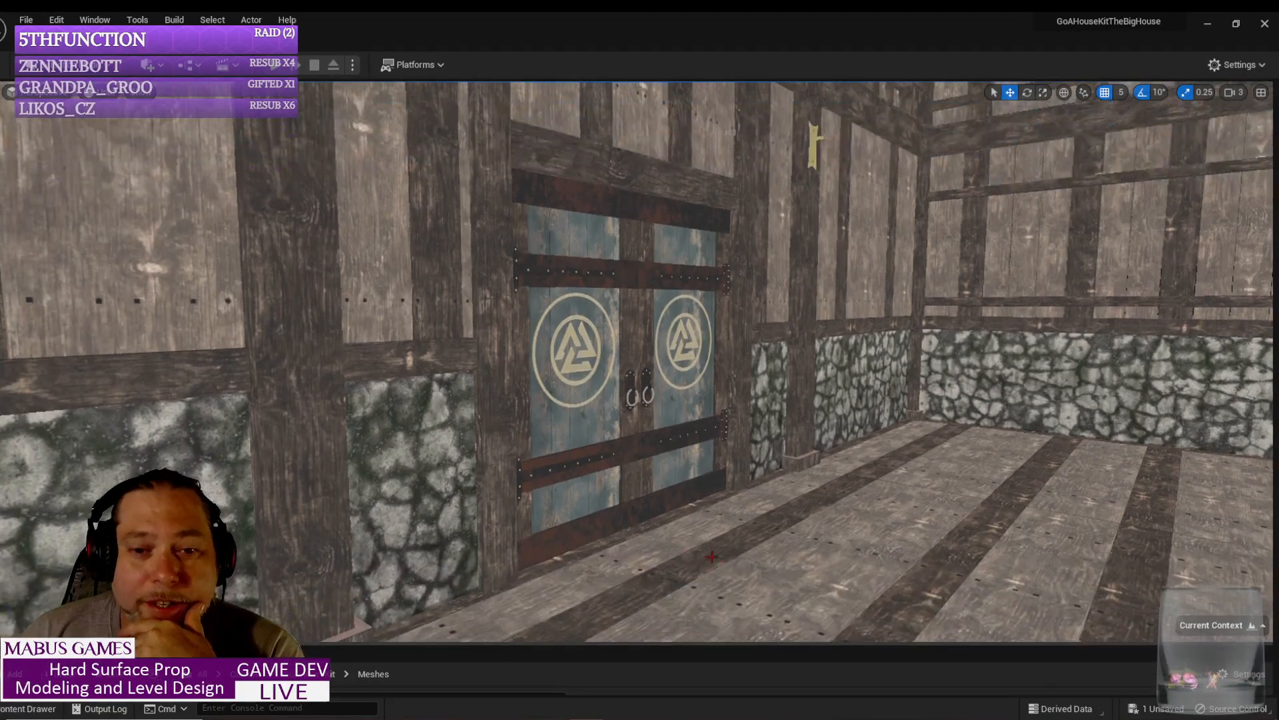
Step: Add a LevelStreamingVolume to the level in front of the house's entrance porch
right_click_drag(731, 541, 750, 560)
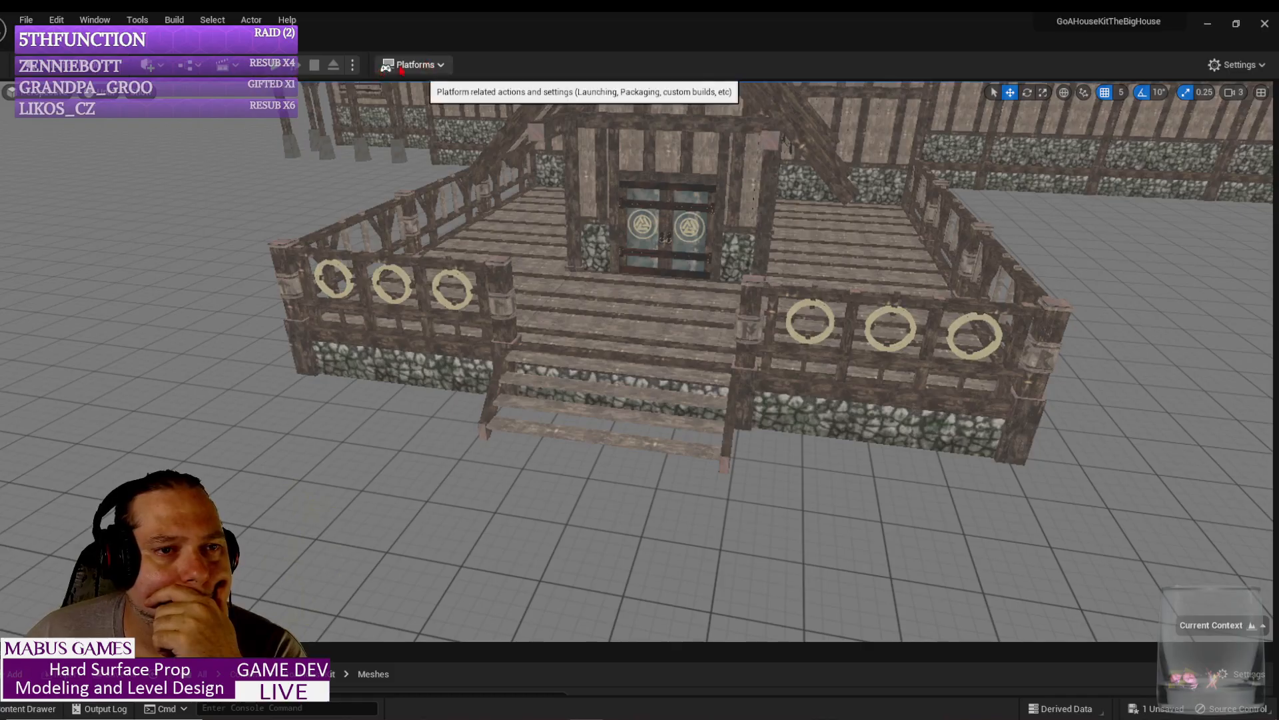
left_click(159, 69)
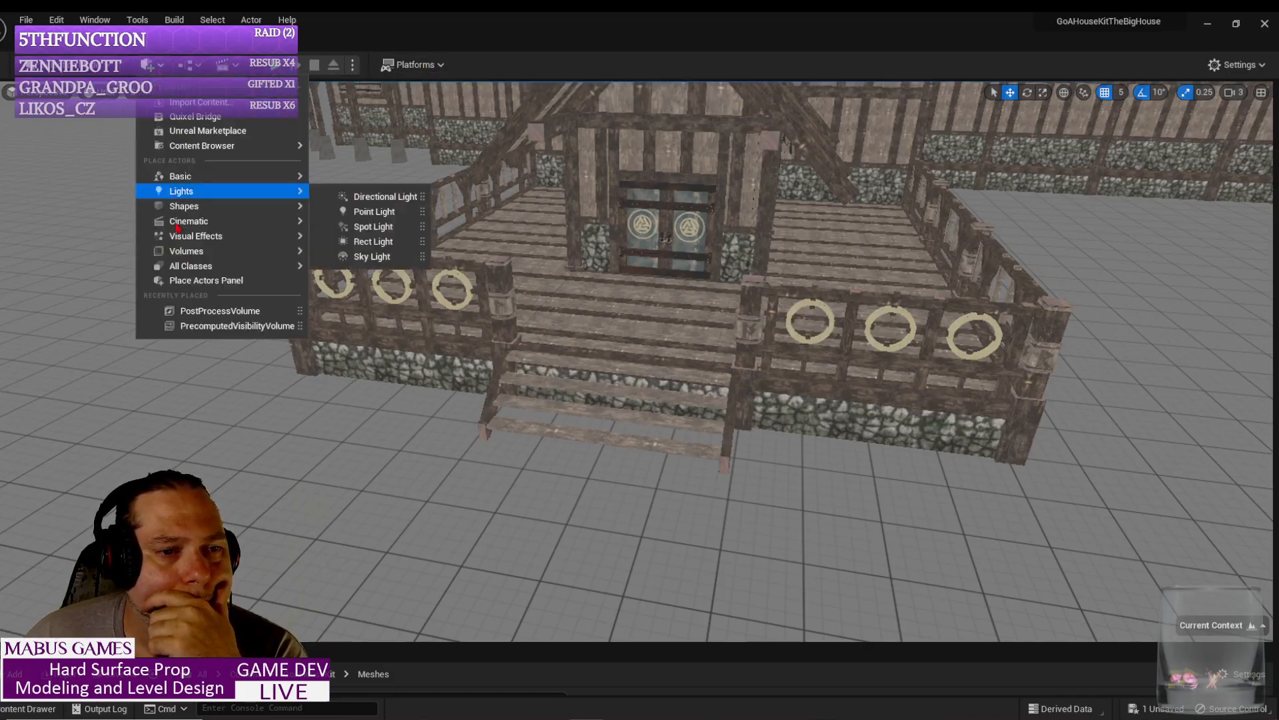
mouse_move(220, 250)
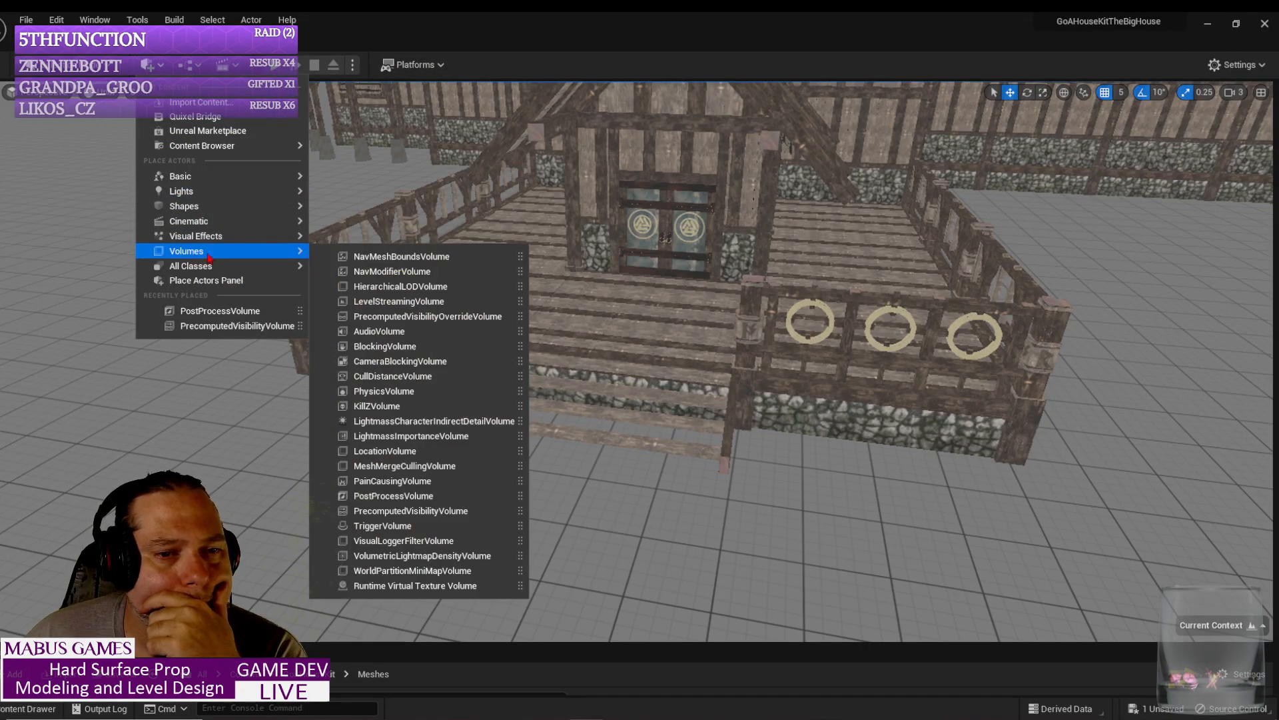
left_click(420, 301)
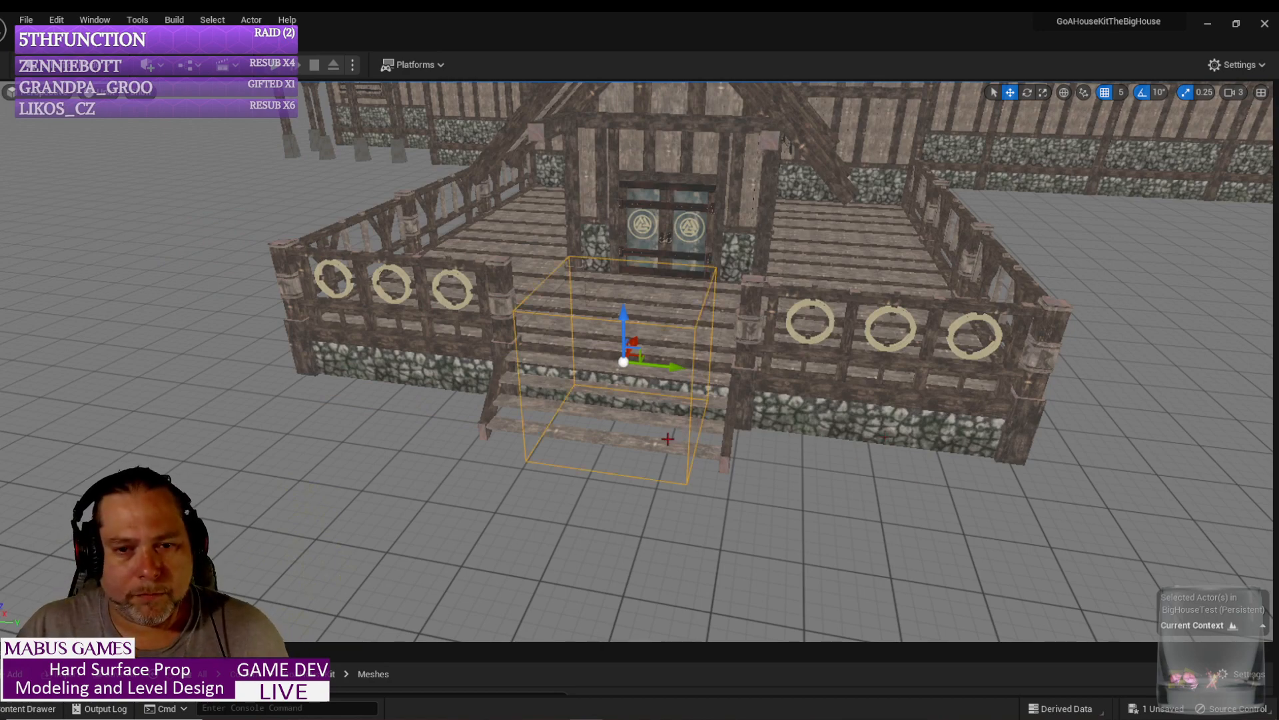
Step: Restore the editor's side panels and stretch the streaming volume along X to a scale of 6.75
right_click_drag(536, 541, 438, 513)
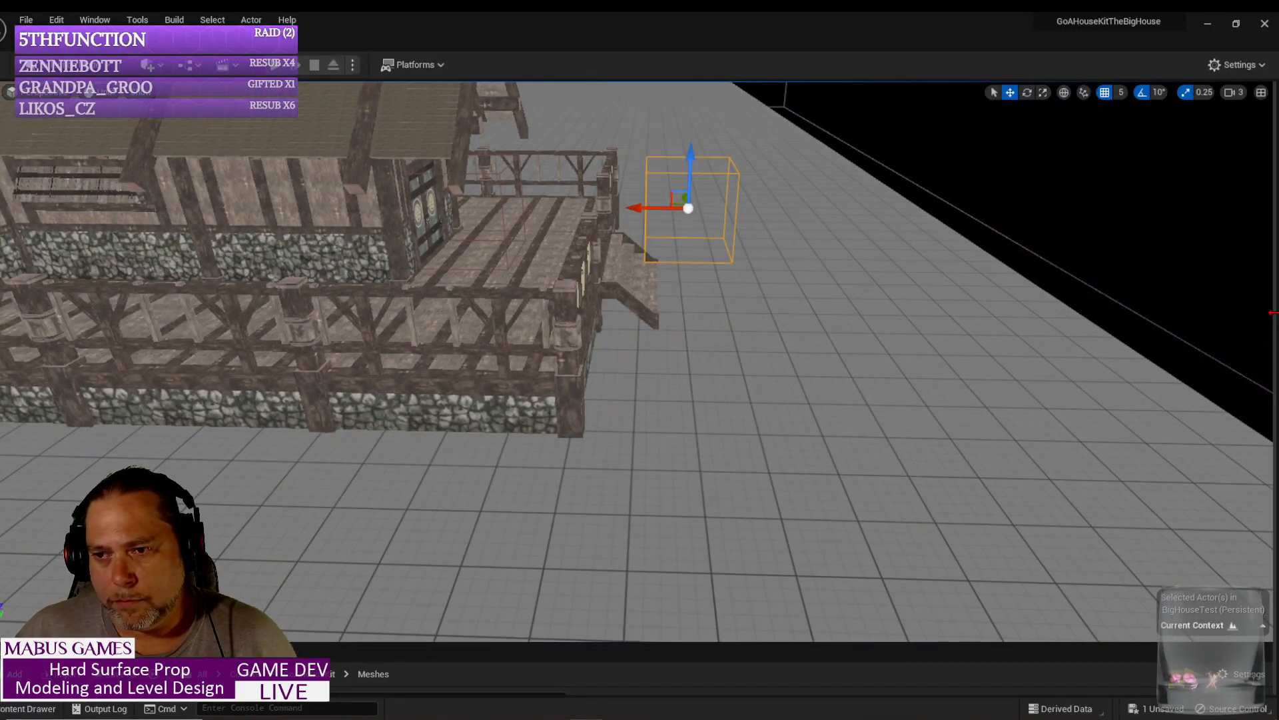
key("F11")
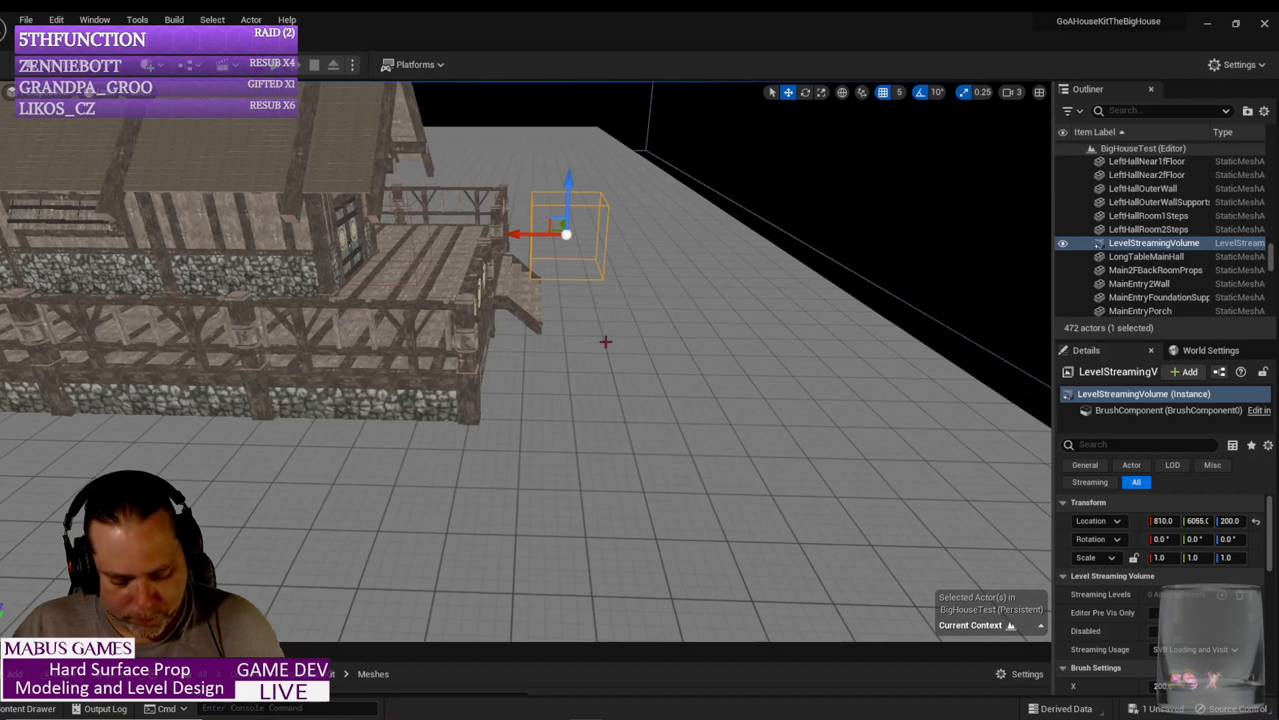
key("e")
key("r")
left_click_drag(526, 234, 590, 245)
Step: In the top view, enlarge the streaming volume to a scale of 10.25 in X and 8.25 in Y
left_click(10, 91)
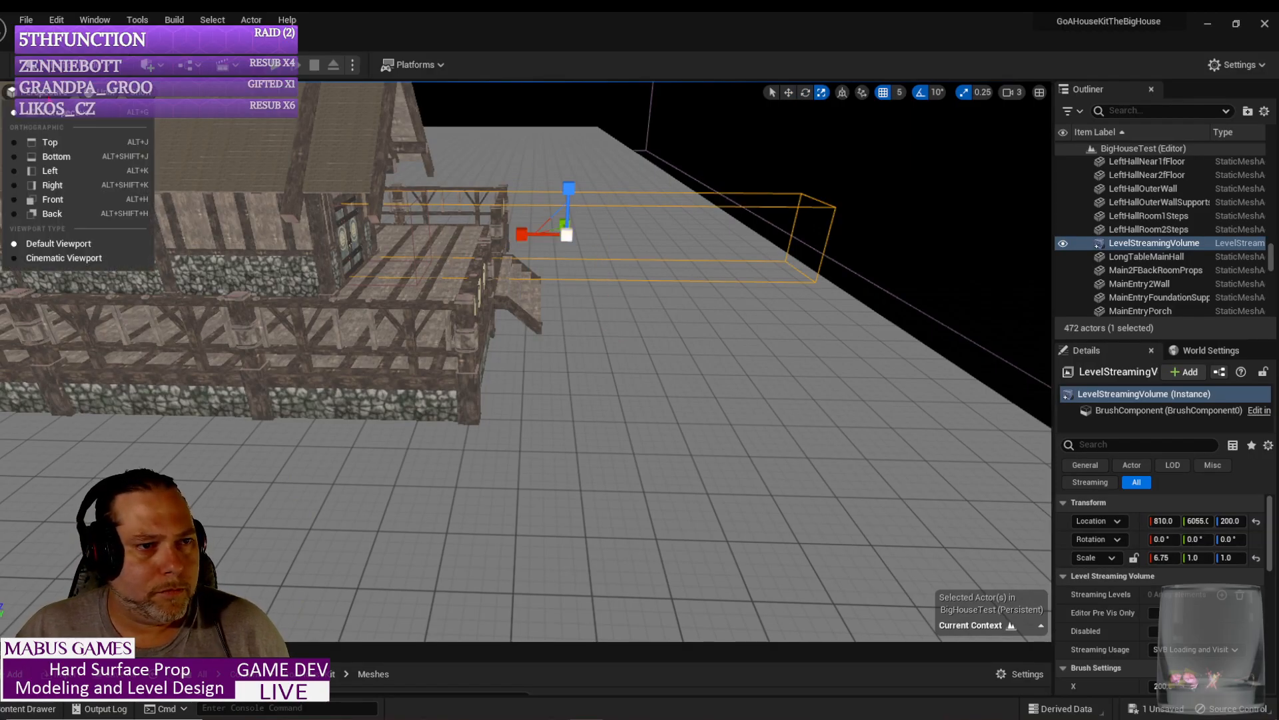
left_click(50, 142)
scroll(460, 371, "down", 12)
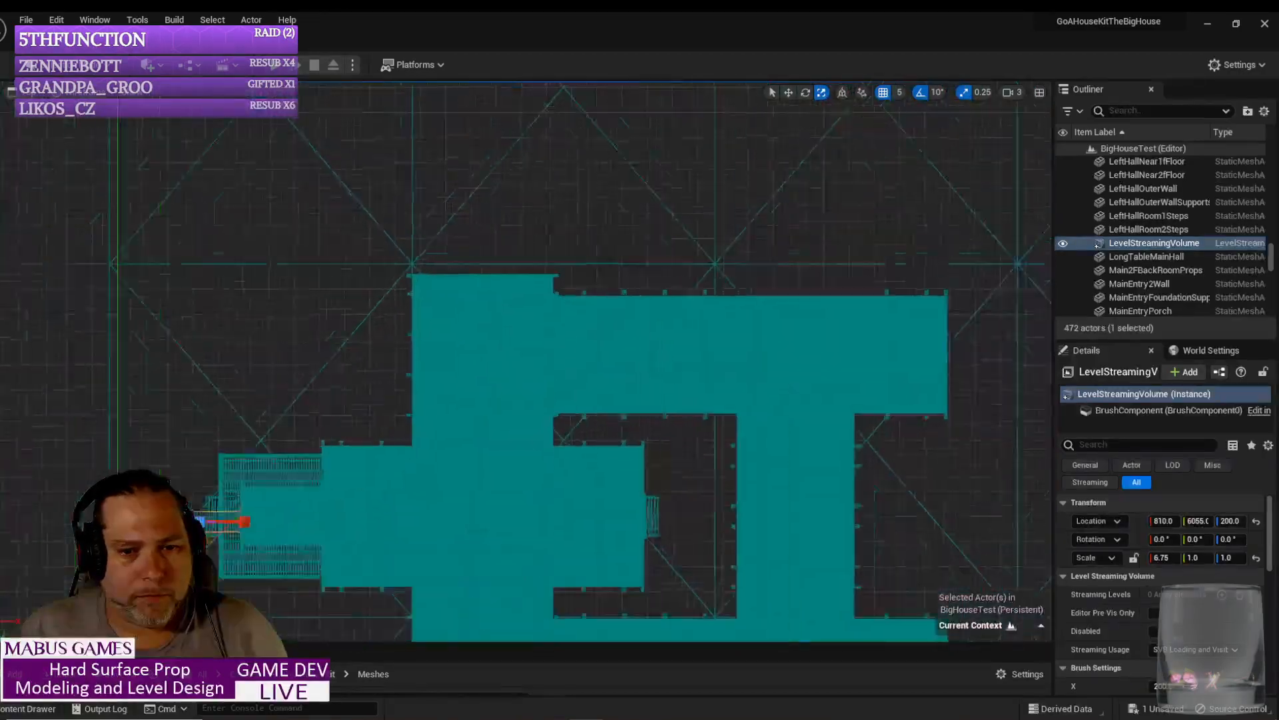
scroll(281, 241, "down", 2)
right_click_drag(280, 241, 413, 155)
scroll(463, 96, "up", 7)
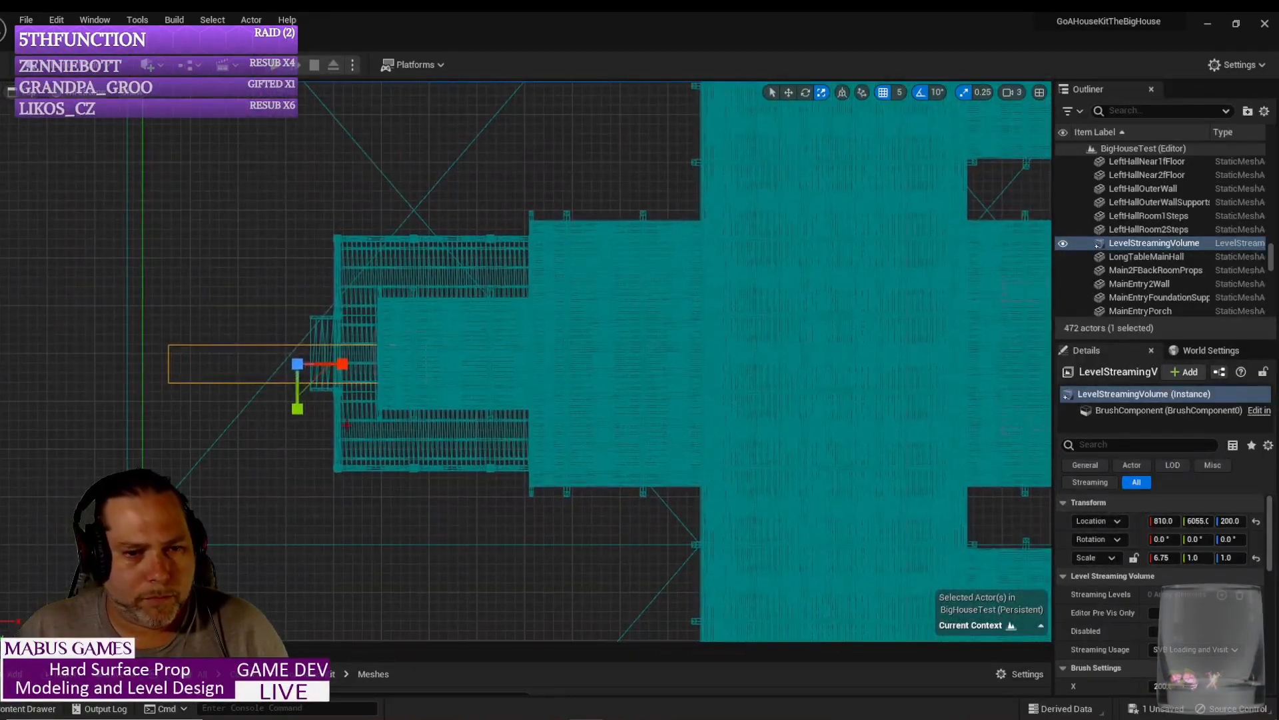
left_click_drag(297, 408, 297, 523)
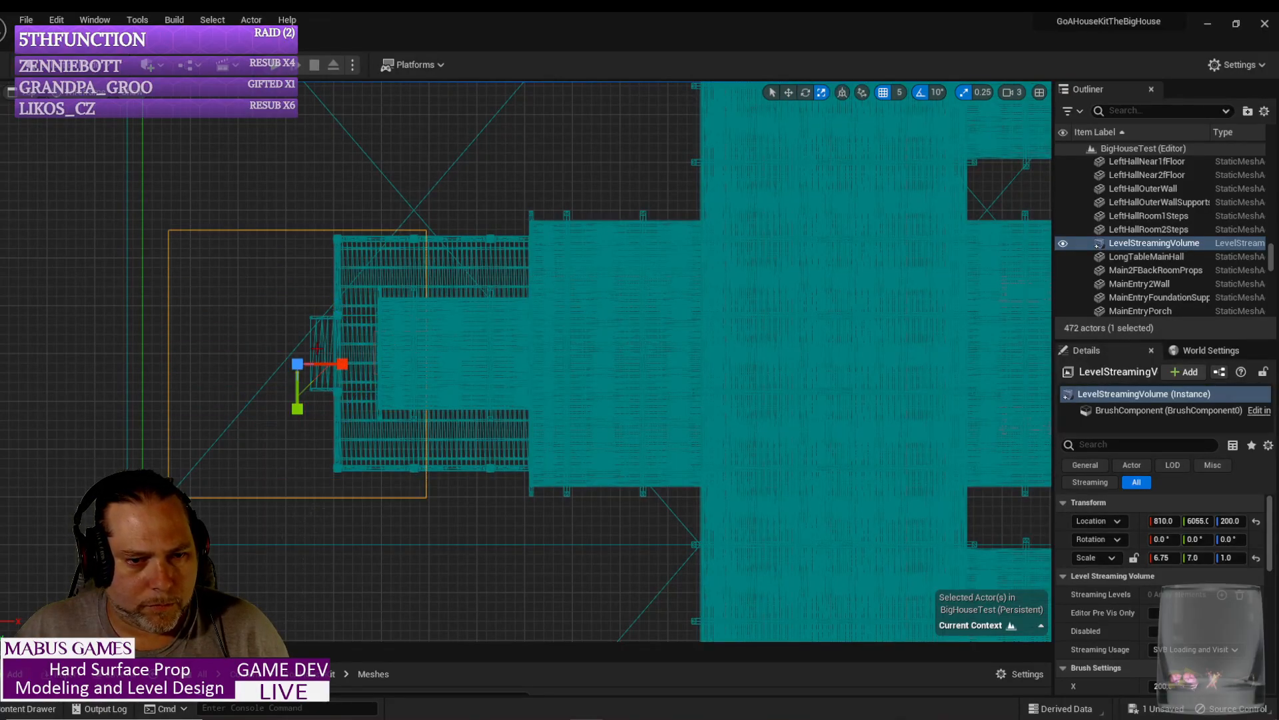
left_click_drag(342, 363, 409, 363)
left_click_drag(297, 409, 297, 433)
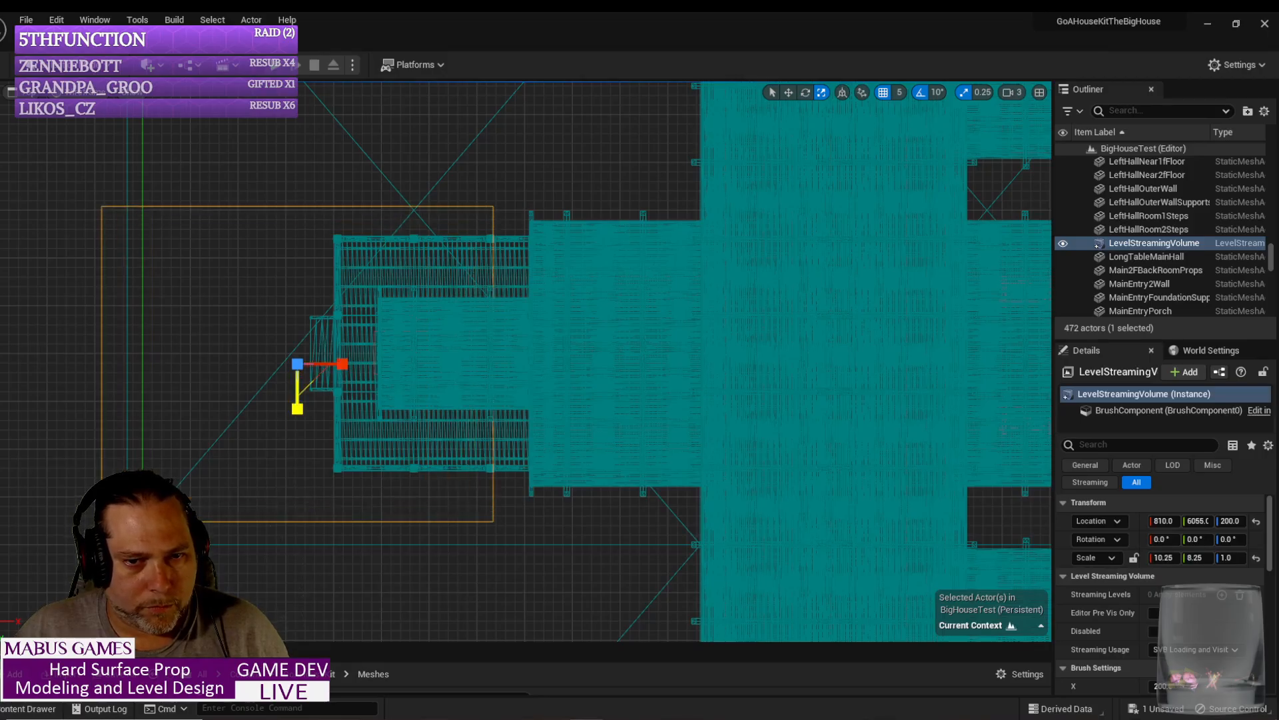
Step: Move the volume over the entrance porch and hall to X 1950, Y 6010, and widen its X scale to 11.75
key("w")
left_click_drag(338, 363, 545, 368)
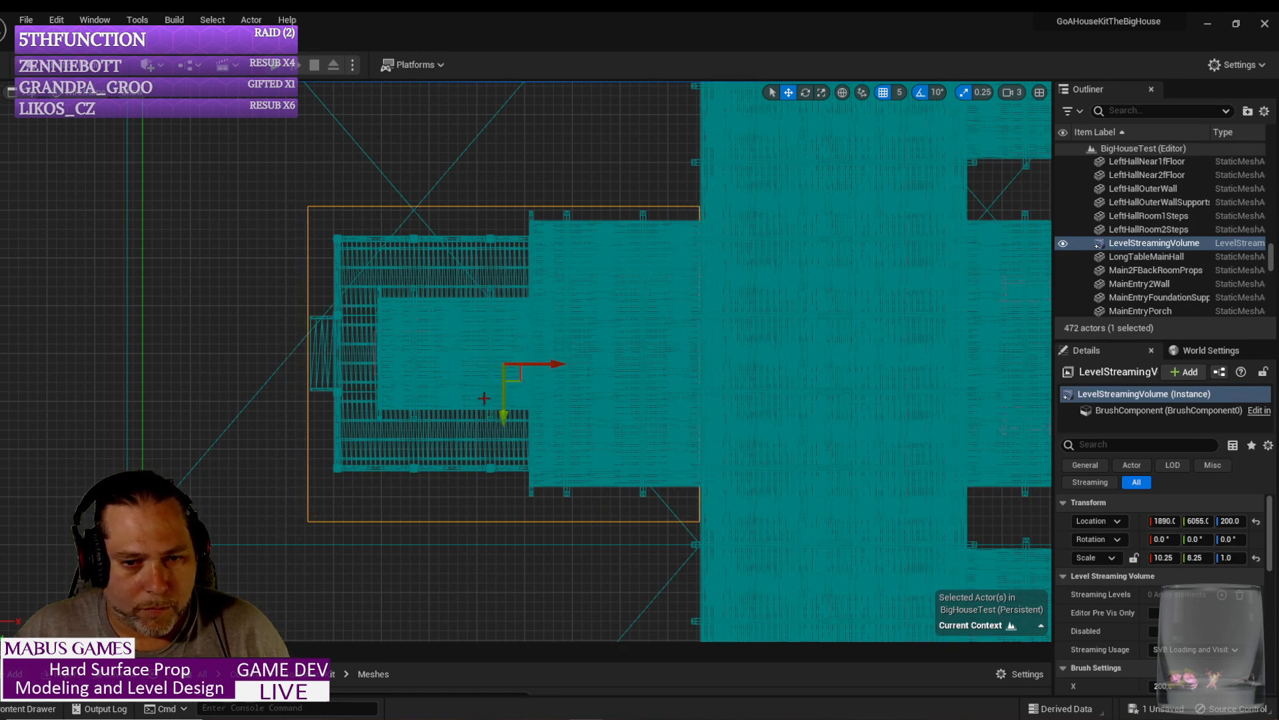
left_click_drag(503, 421, 504, 412)
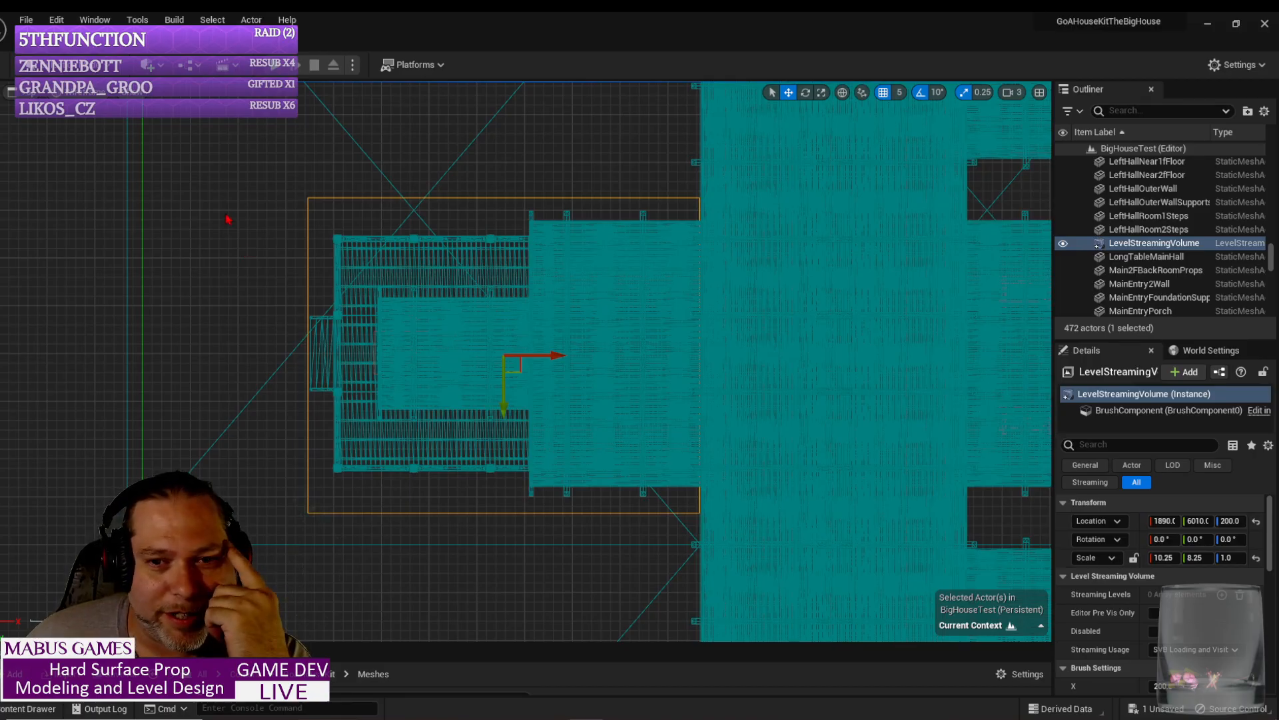
left_click_drag(544, 355, 547, 357)
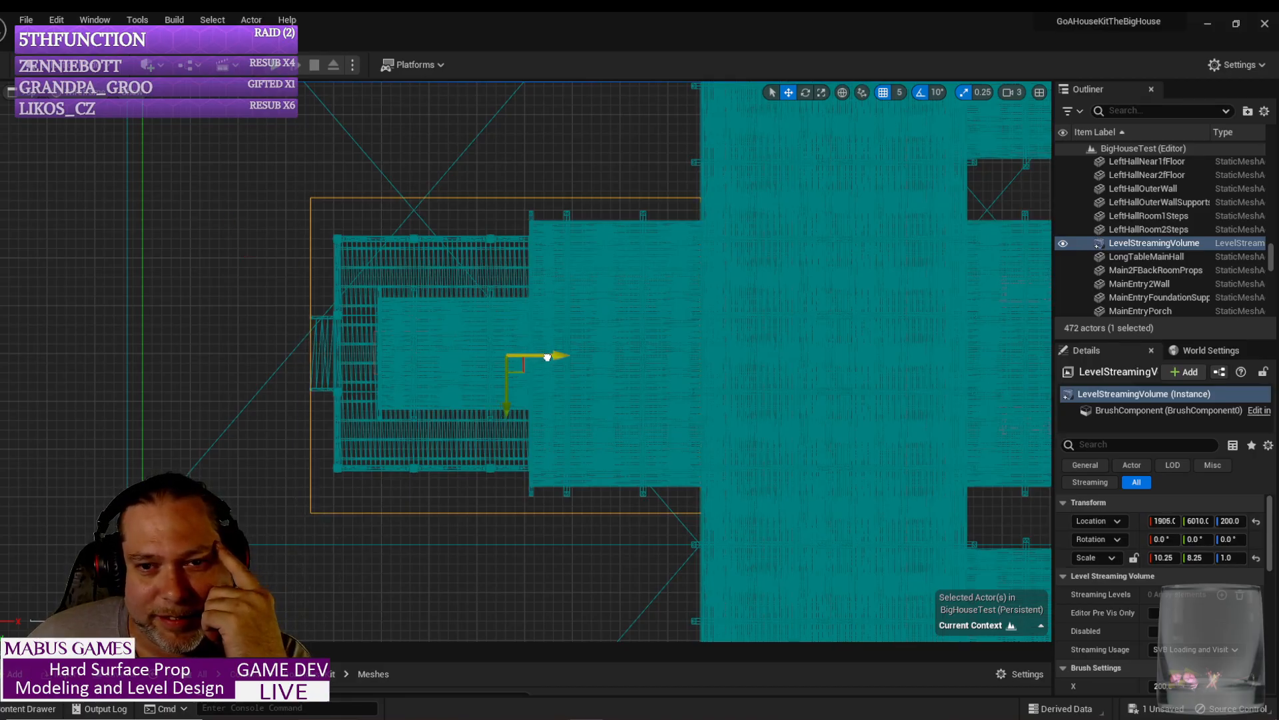
key("e")
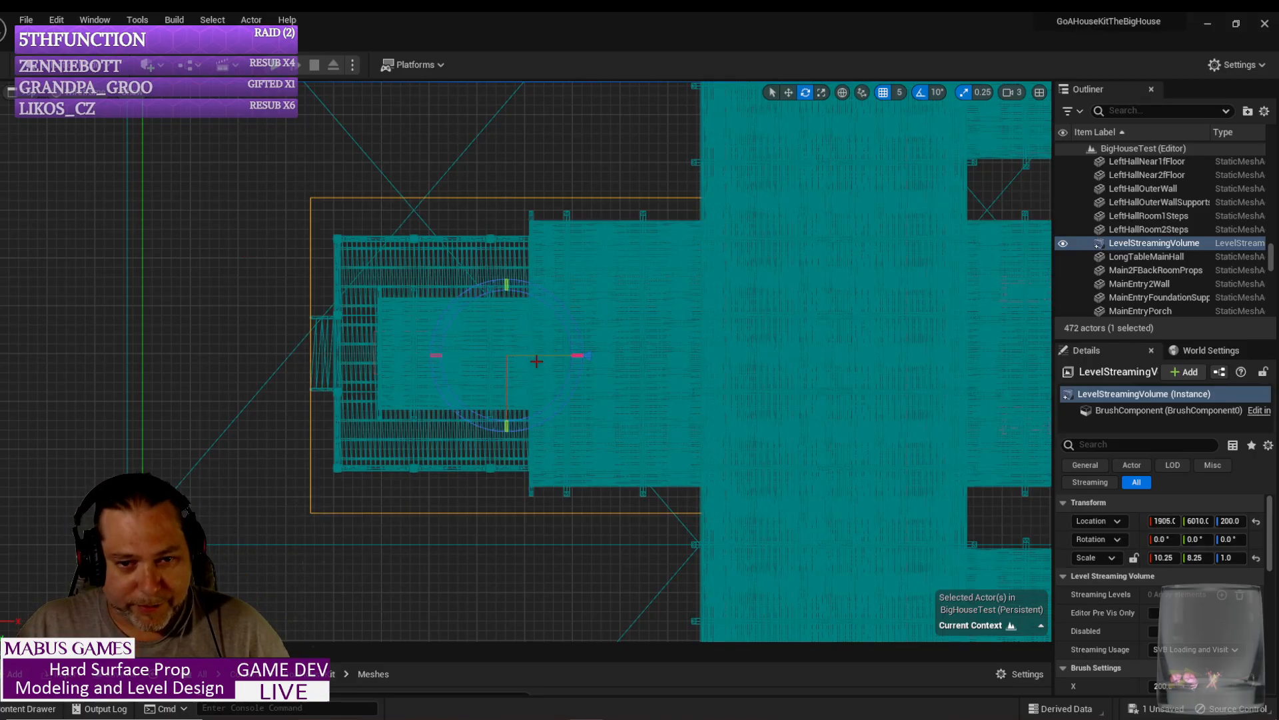
key("r")
mouse_move(551, 355)
left_mouse_down()
mouse_move(575, 355)
mouse_move(559, 359)
left_mouse_up()
key("w")
Step: In the left view, set the volume's Z scale to 5.5 and raise it to Z 495 so its base meets the ground
left_click(20, 91)
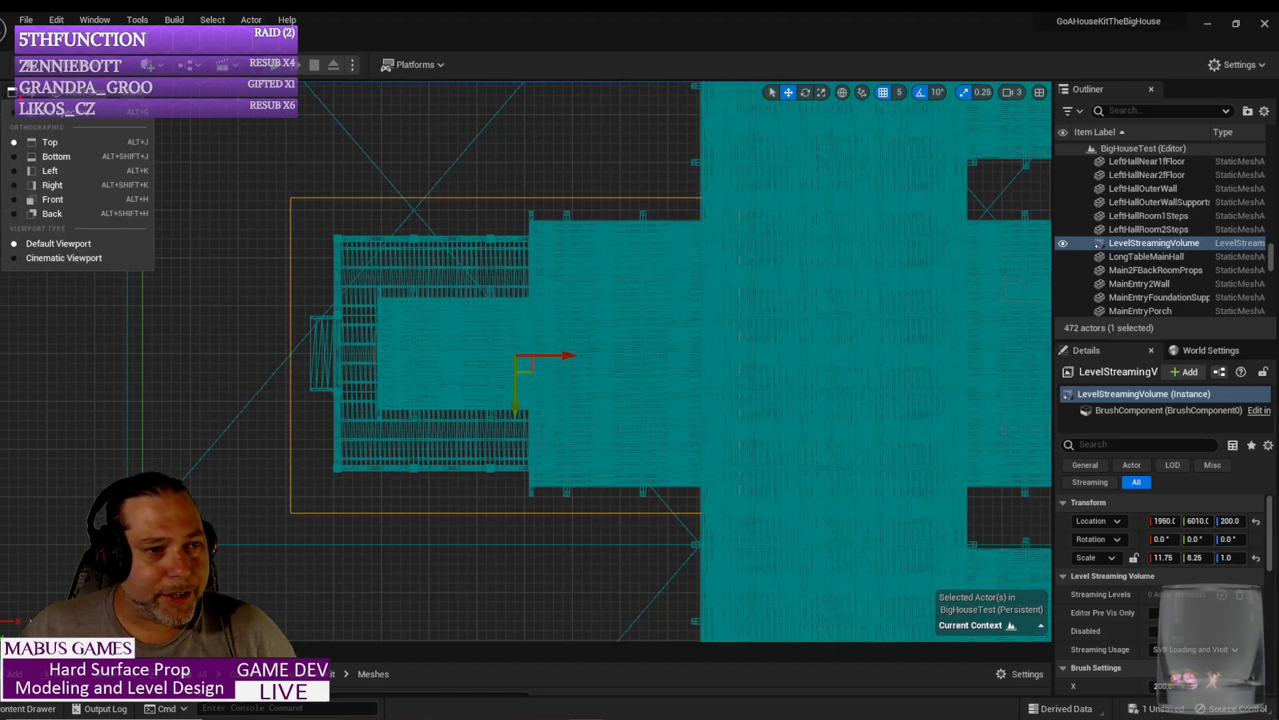
left_click(50, 170)
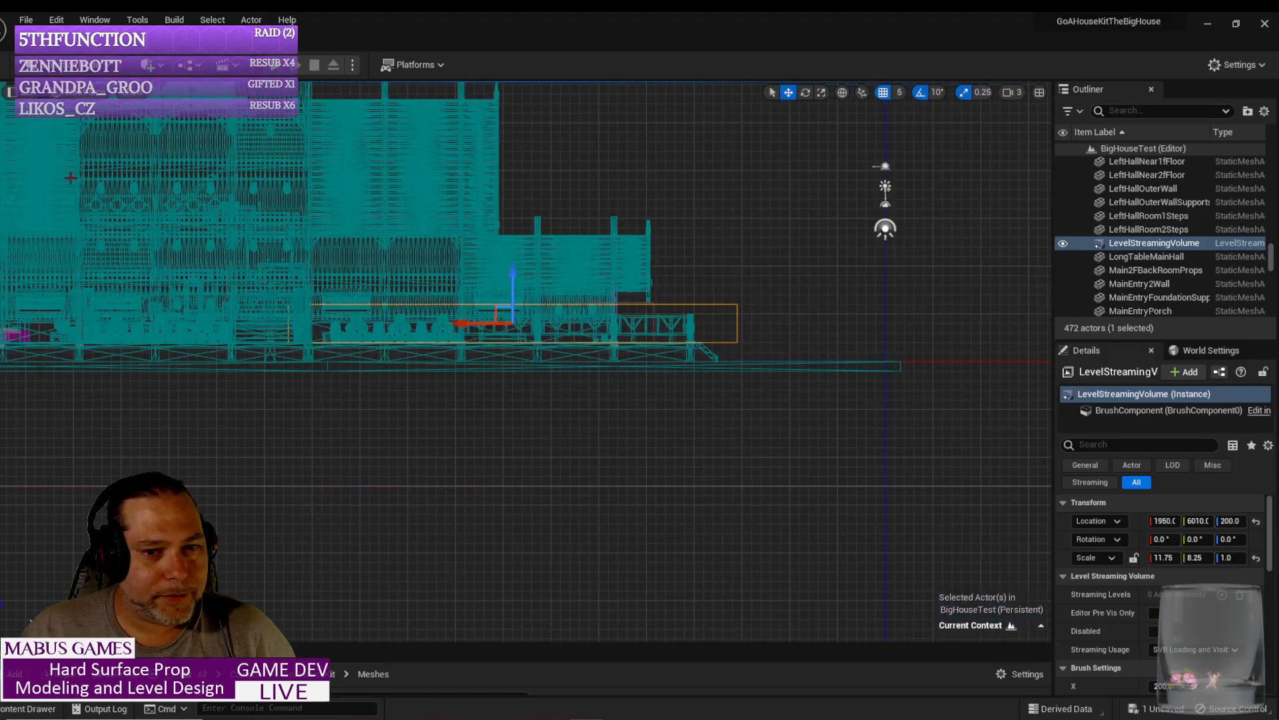
key("e")
key("r")
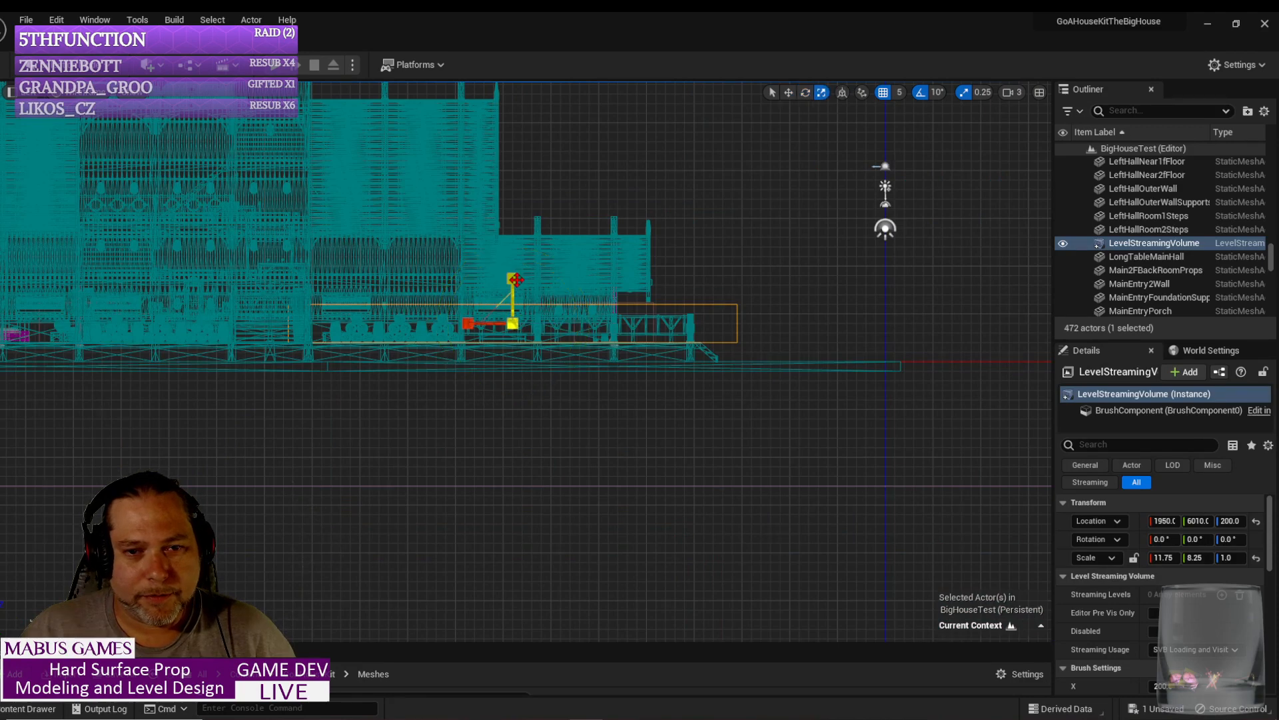
left_click_drag(513, 277, 513, 216)
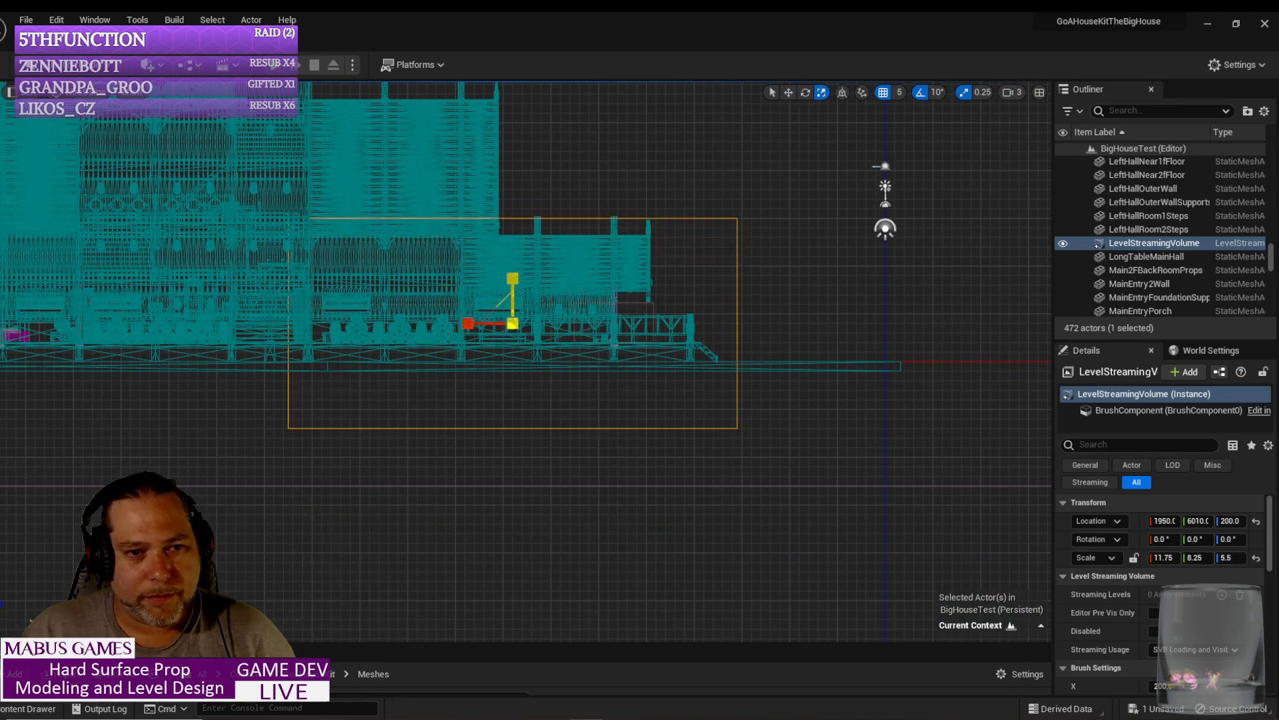
key("w")
left_click_drag(517, 289, 518, 232)
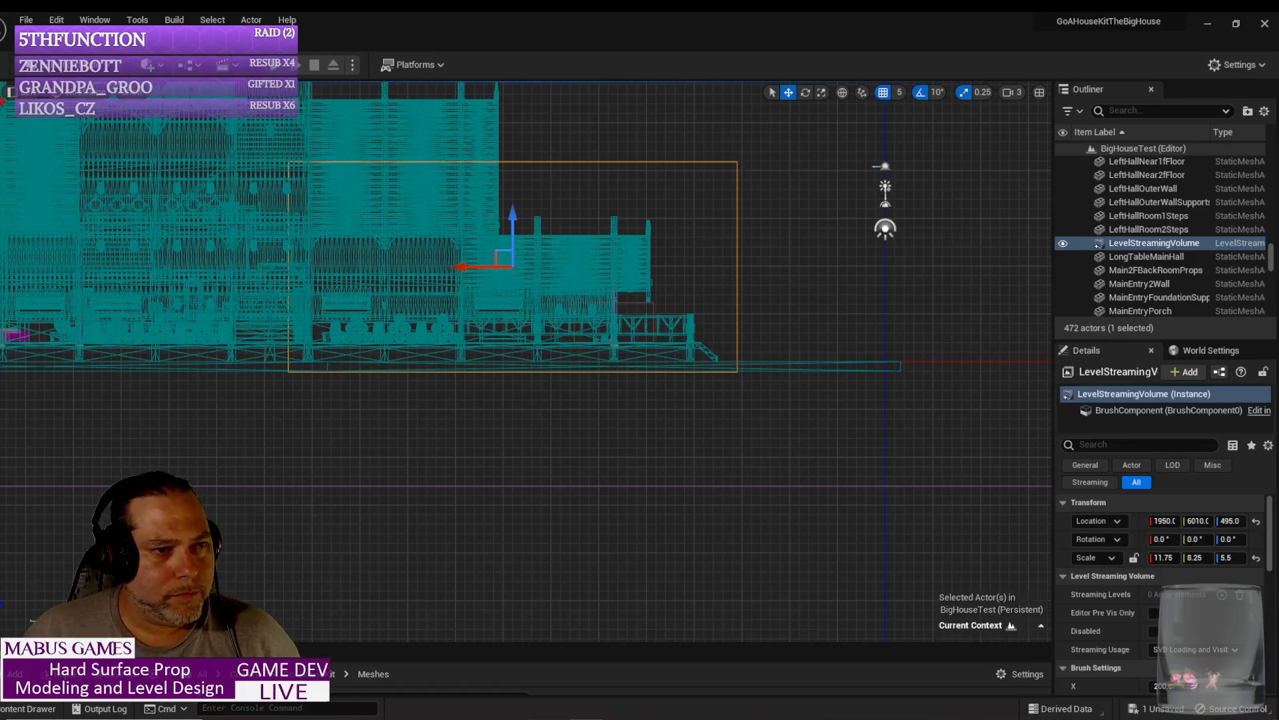
Step: Return to the perspective view and examine how the streaming volume encloses the house's entrance
left_click(30, 91)
left_click(60, 128)
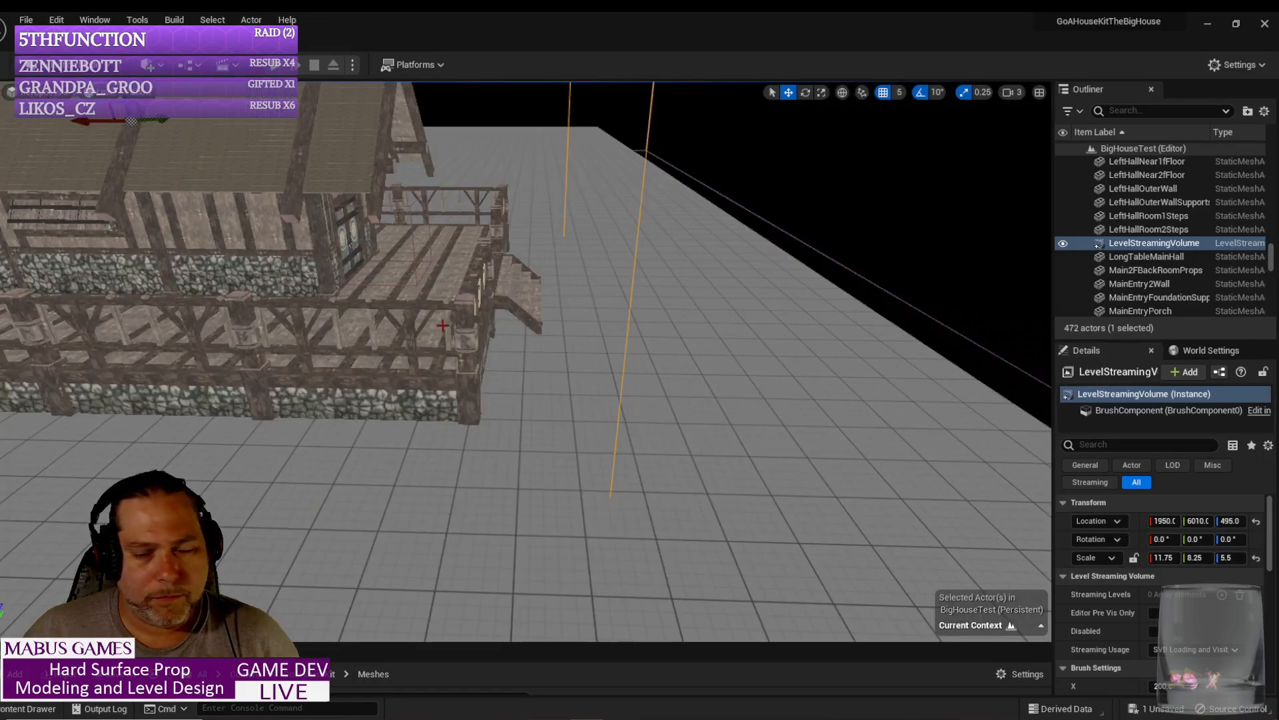
mouse_move(536, 428)
right_mouse_down()
mouse_move(535, 347)
mouse_move(535, 428)
mouse_move(399, 430)
mouse_move(536, 428)
right_mouse_up()
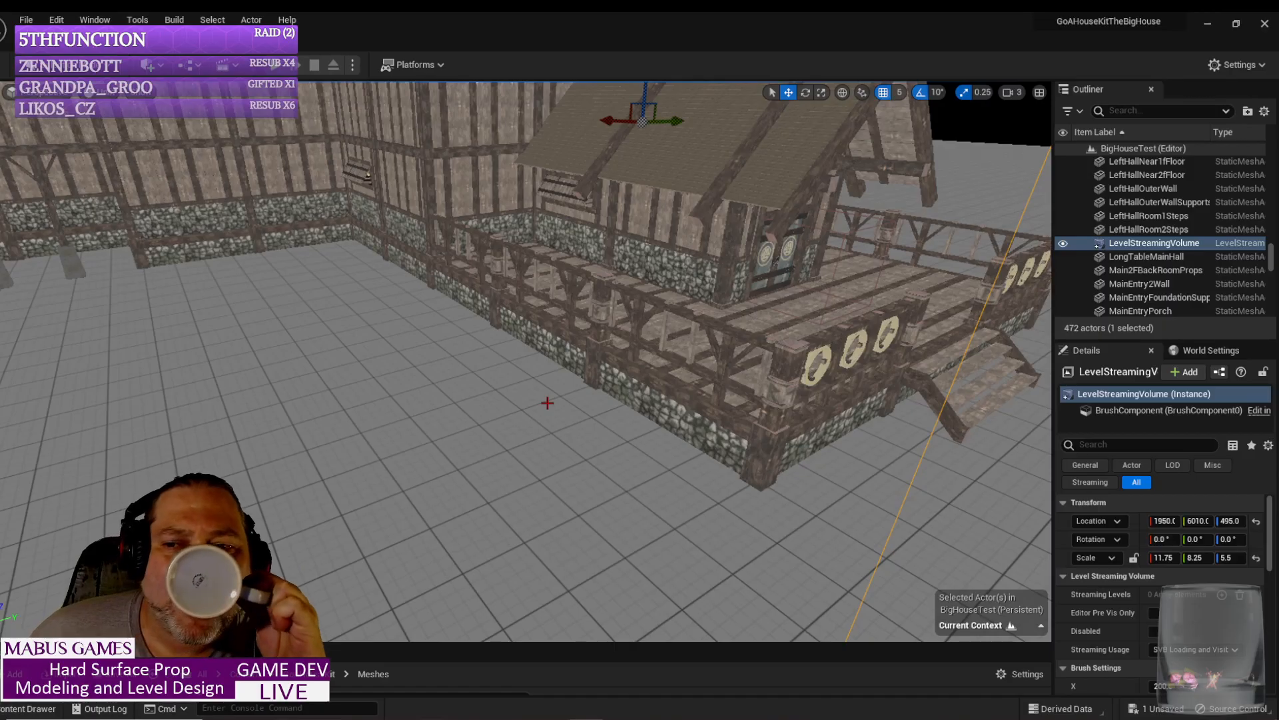
double_click(1151, 244)
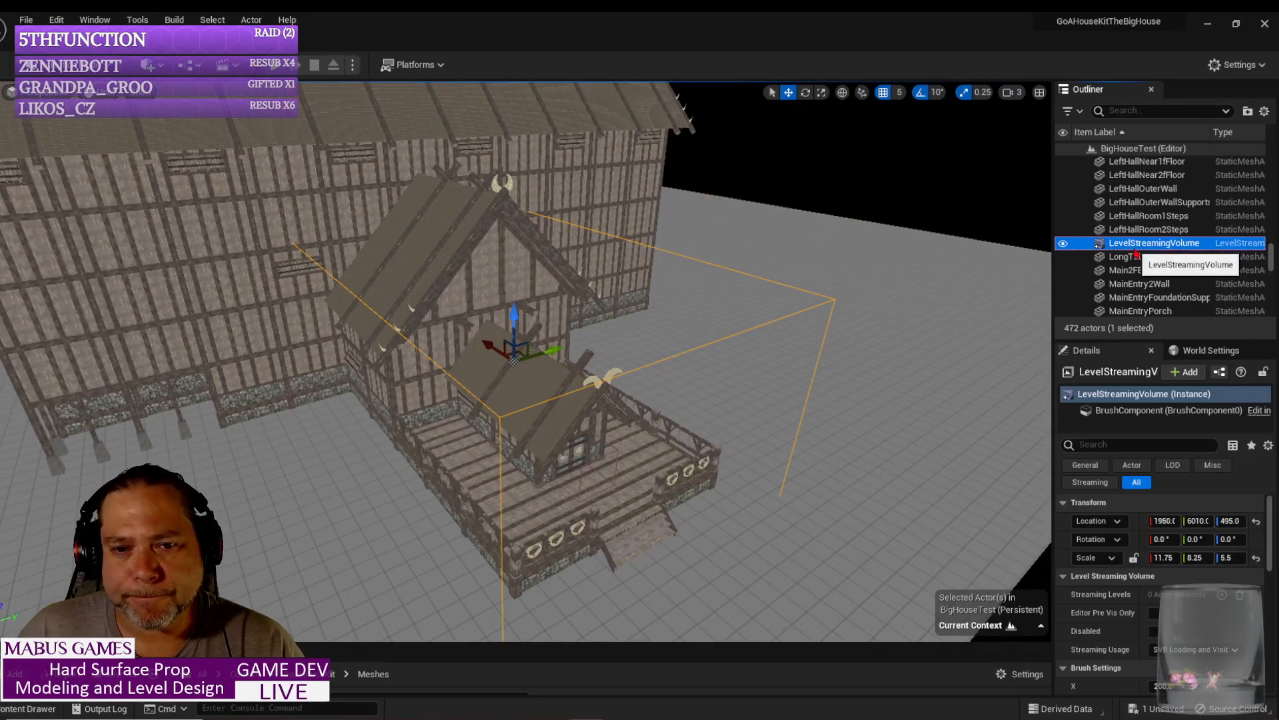
right_click_drag(800, 313, 799, 313)
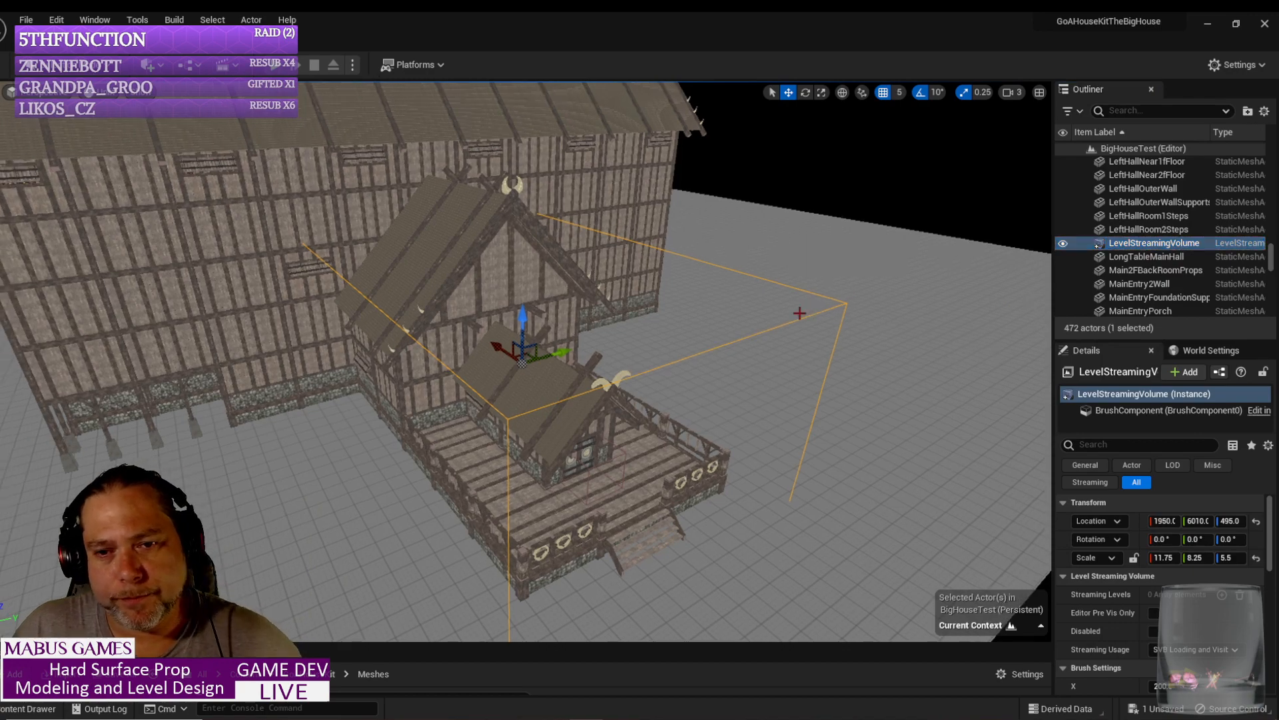
right_click(799, 322)
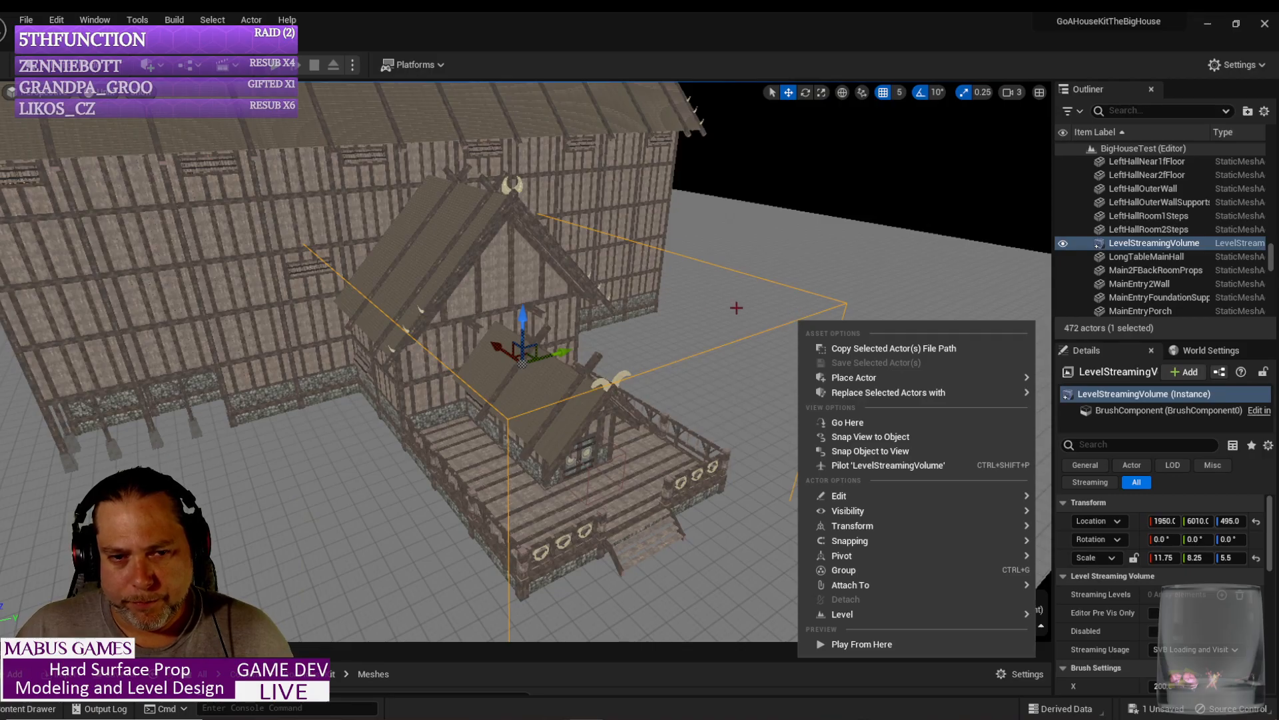
left_click(847, 421)
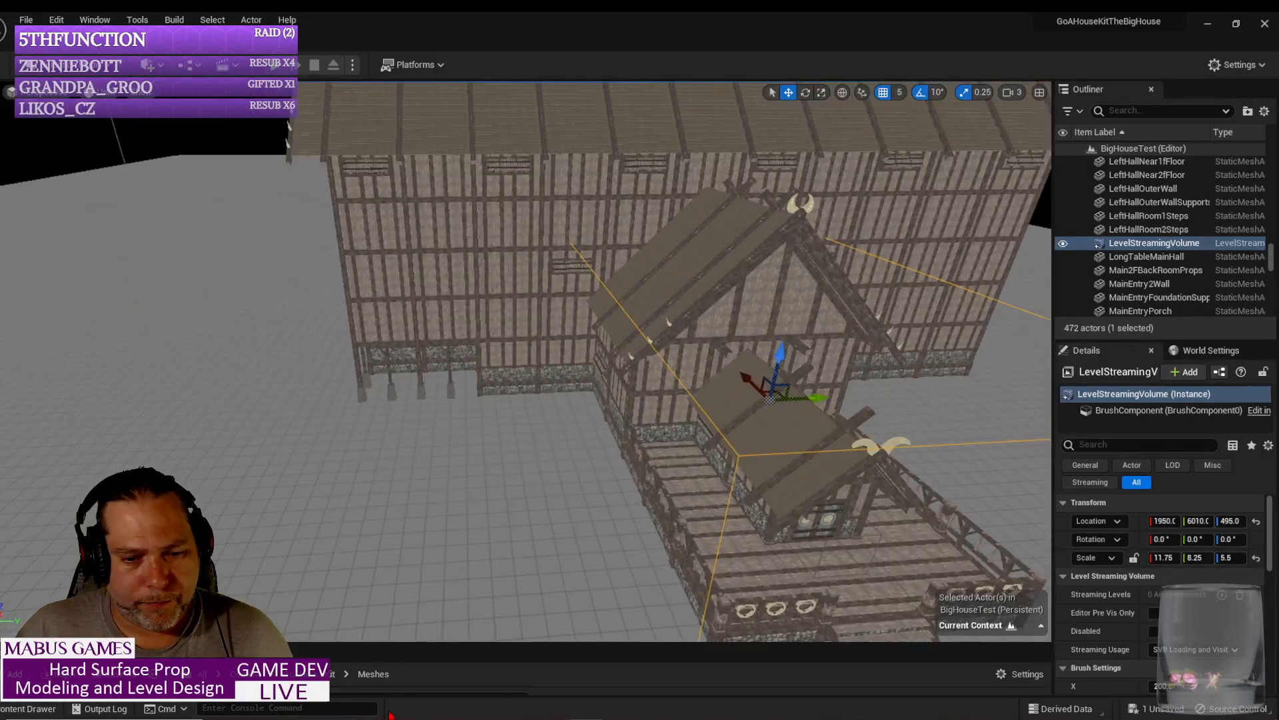
Step: Open the Levels window listing the persistent level and its light sublevels
key("super+d")
key("super+d")
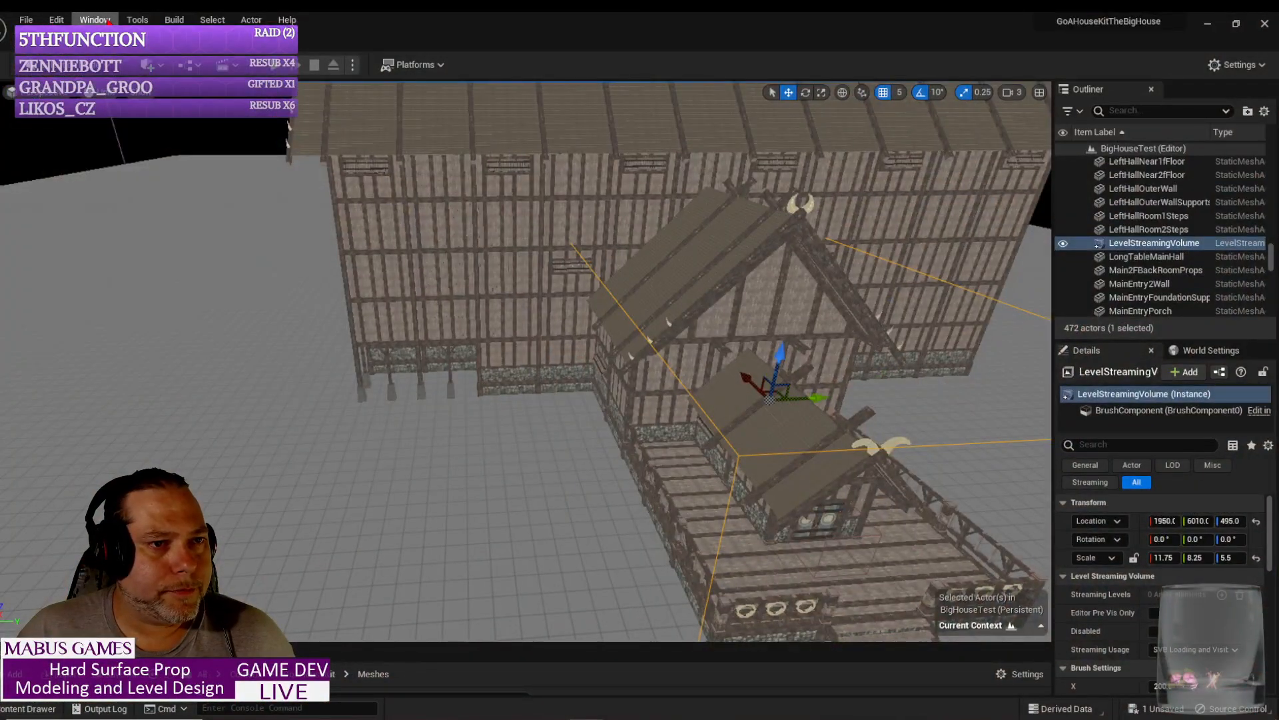
left_click(94, 19)
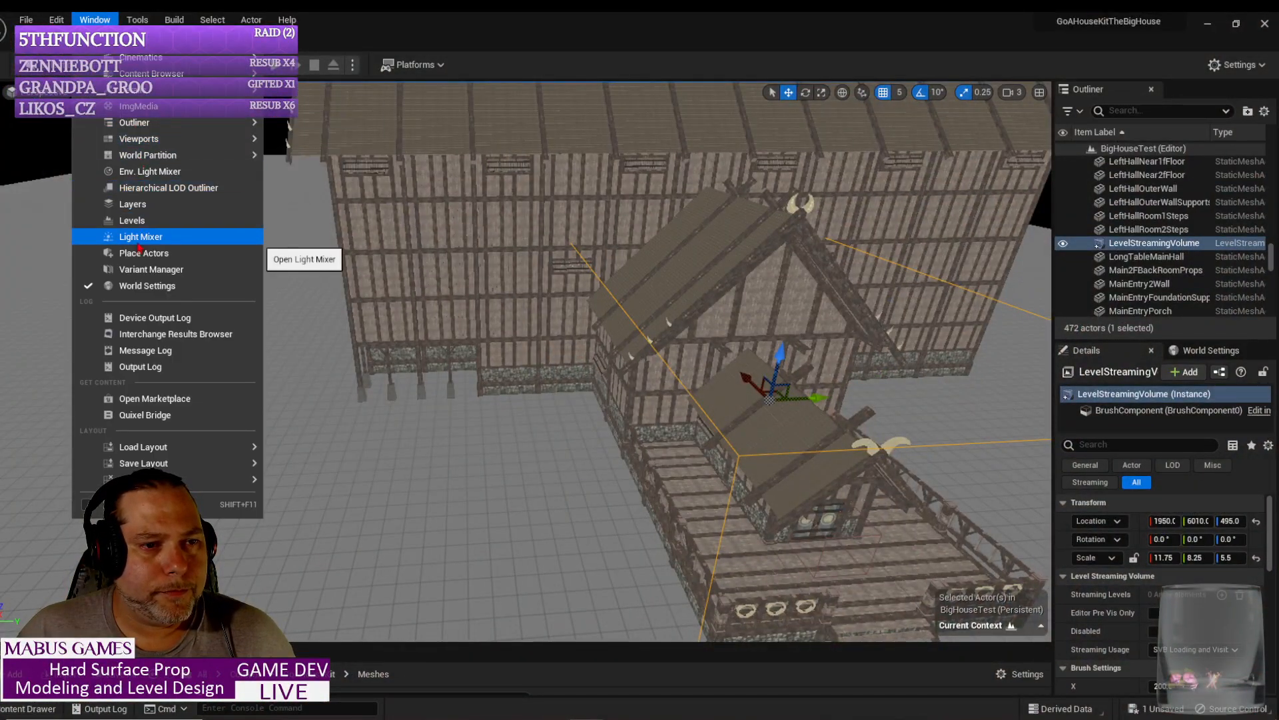
mouse_move(137, 20)
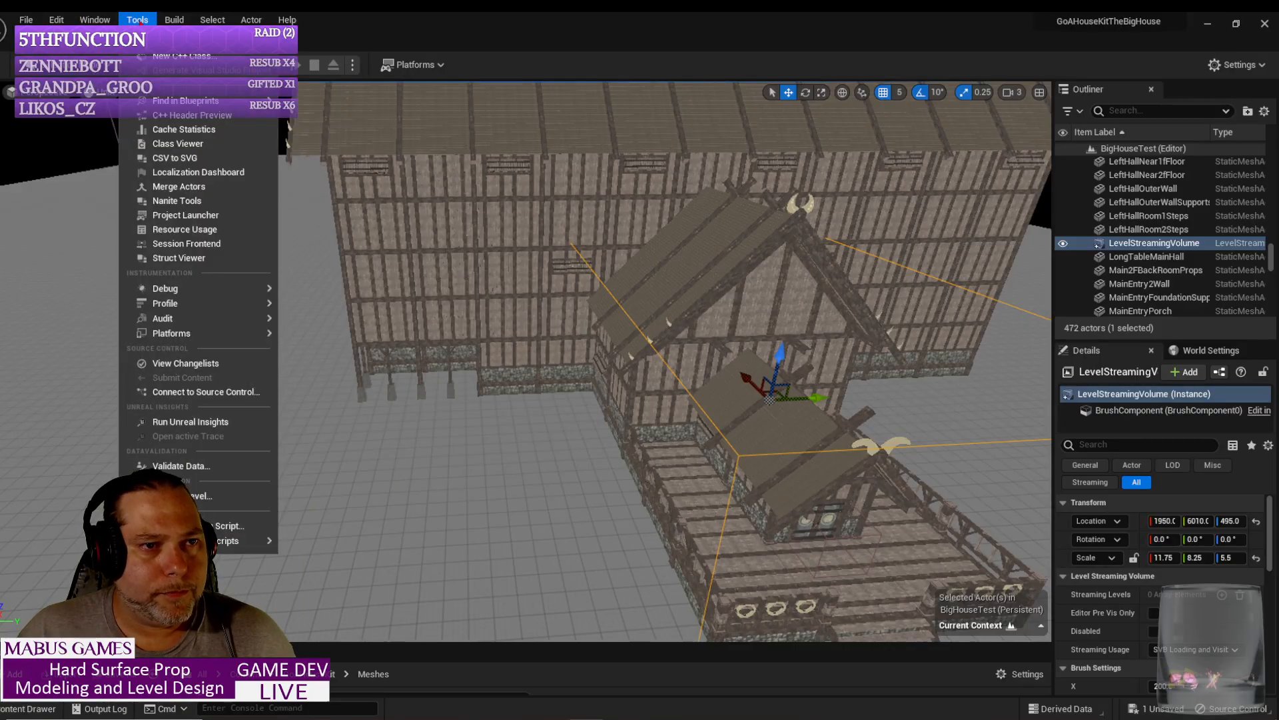
mouse_move(95, 19)
left_click(143, 209)
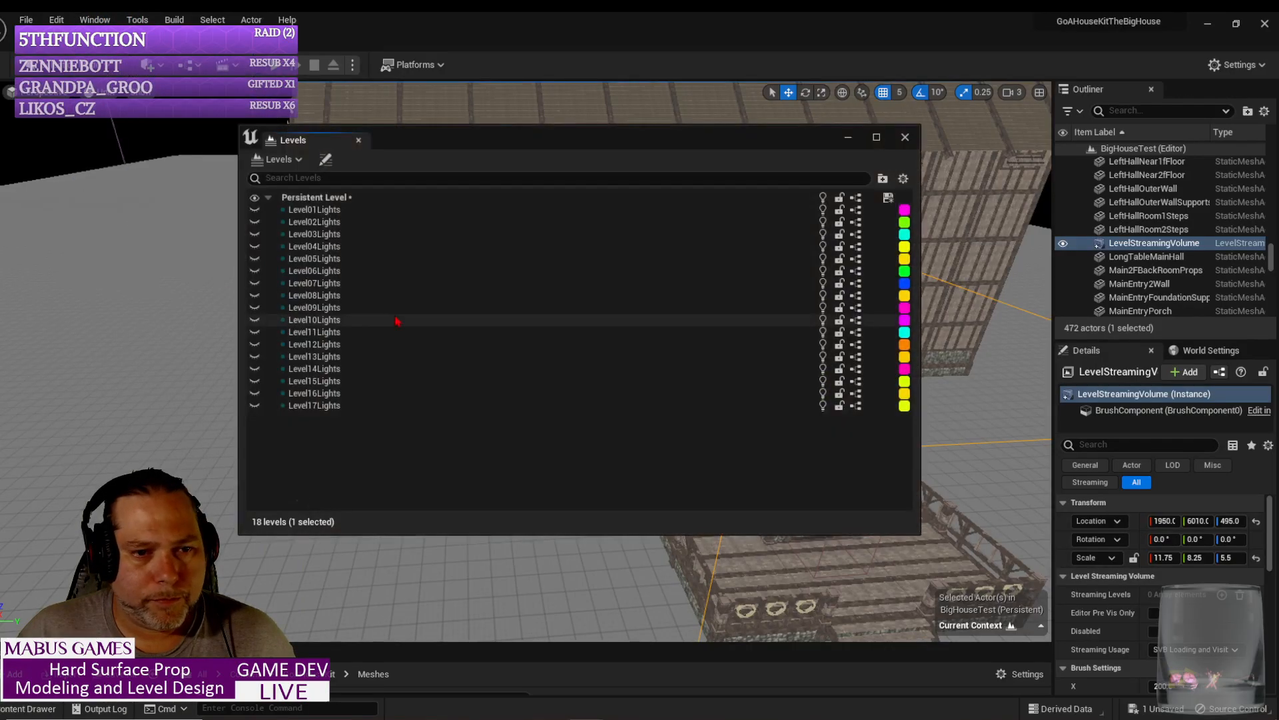
right_click(391, 464)
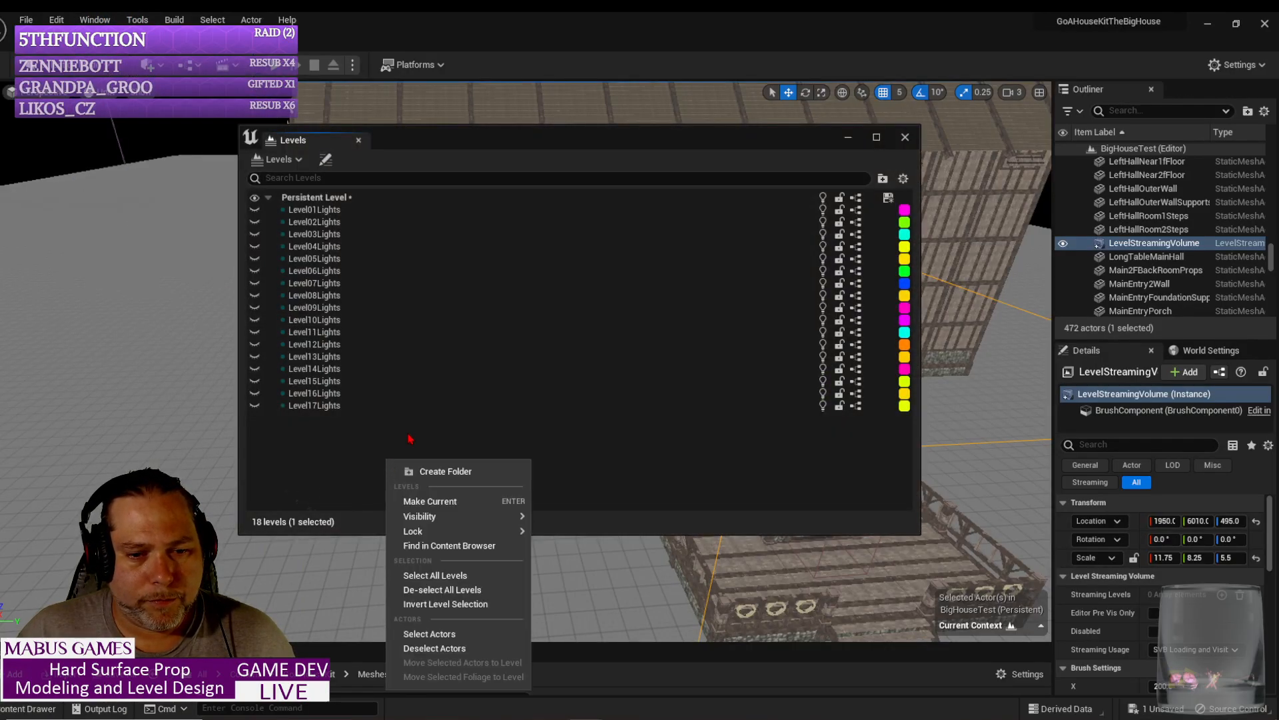
right_click(351, 210)
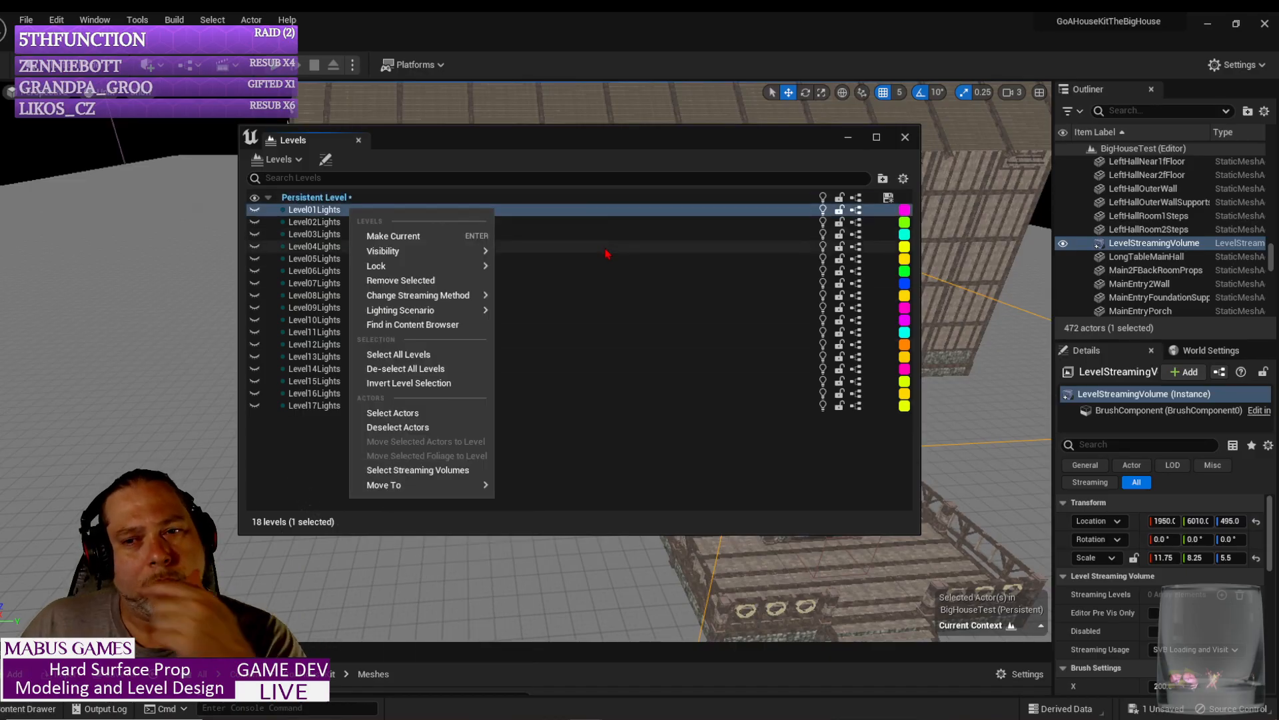
right_click(1132, 245)
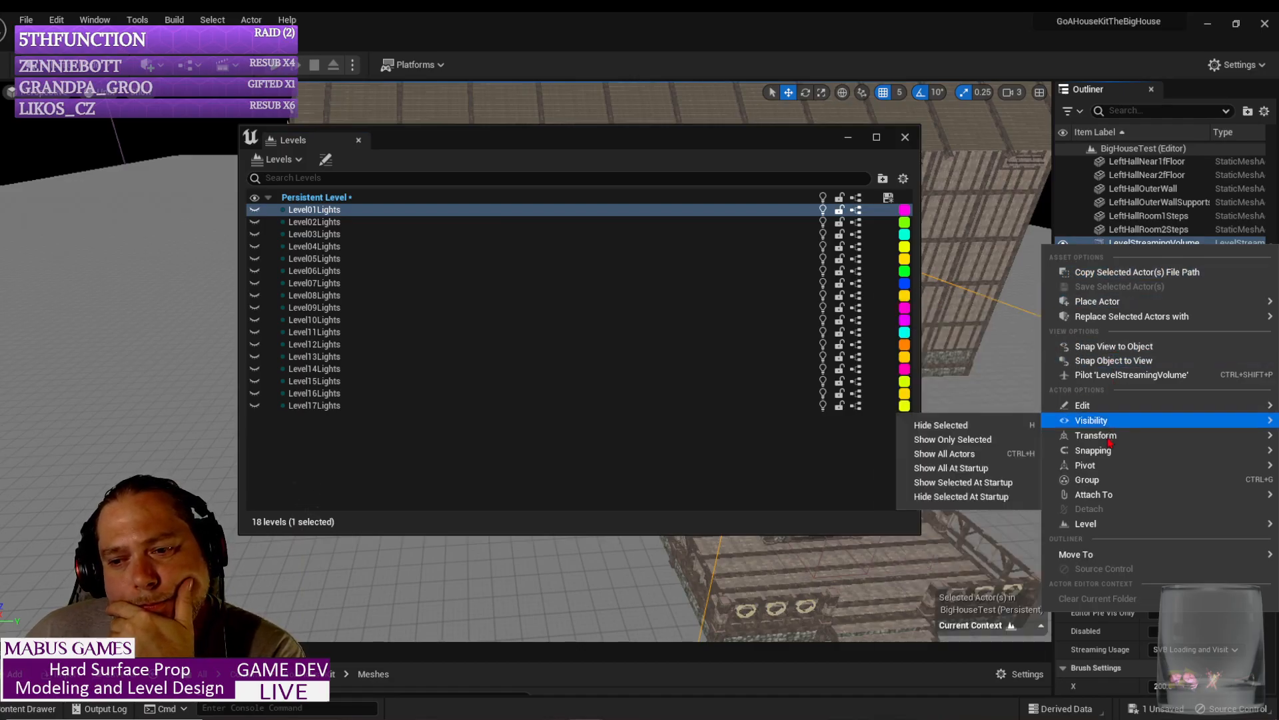
mouse_move(1104, 495)
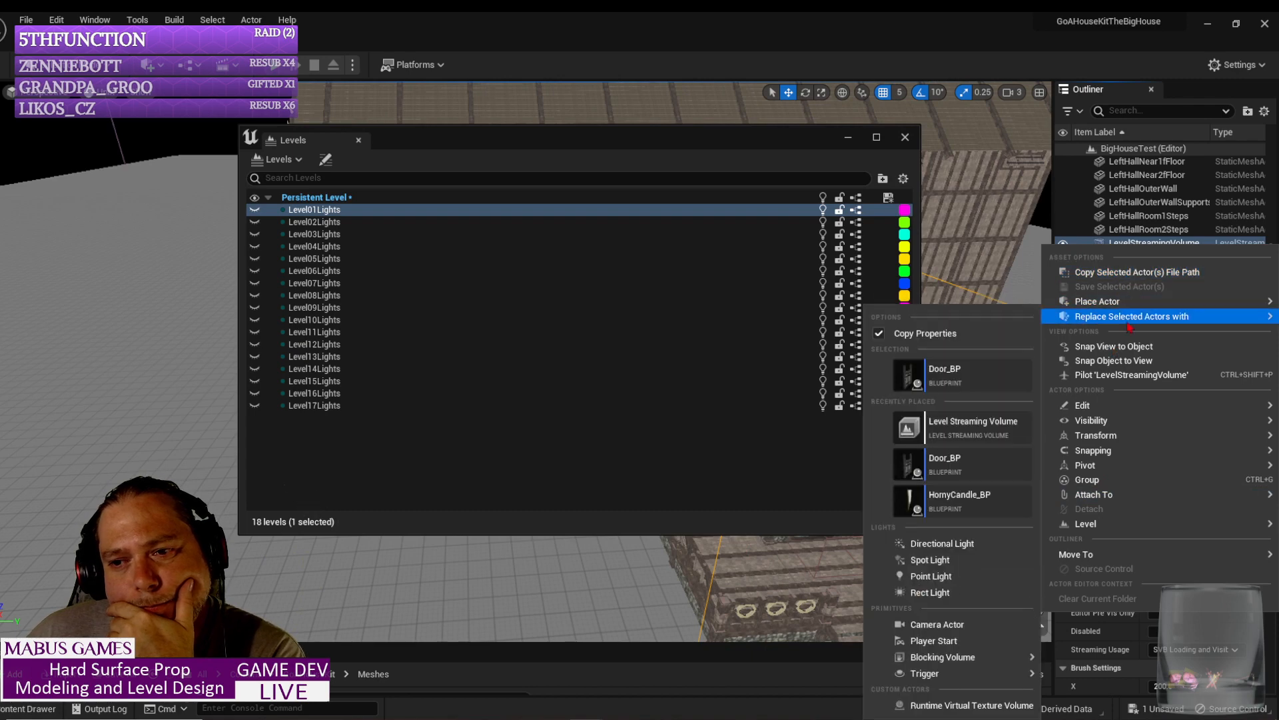
mouse_move(1104, 441)
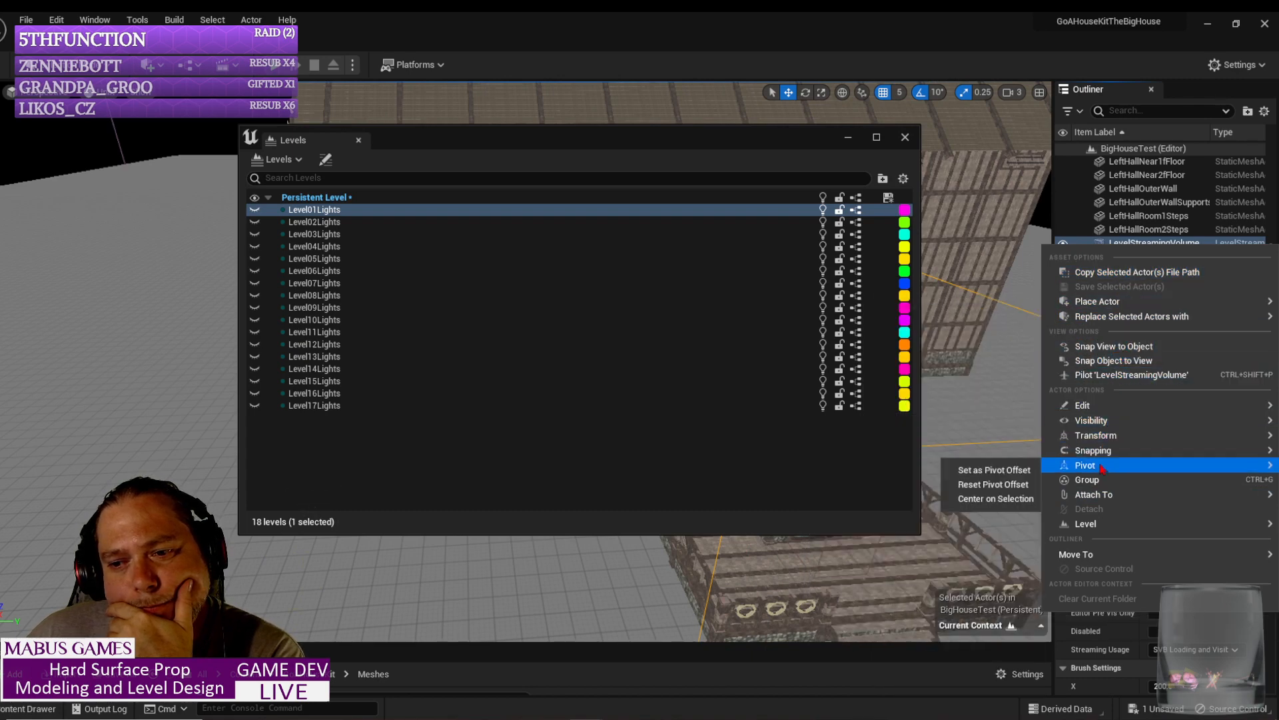
mouse_move(1094, 525)
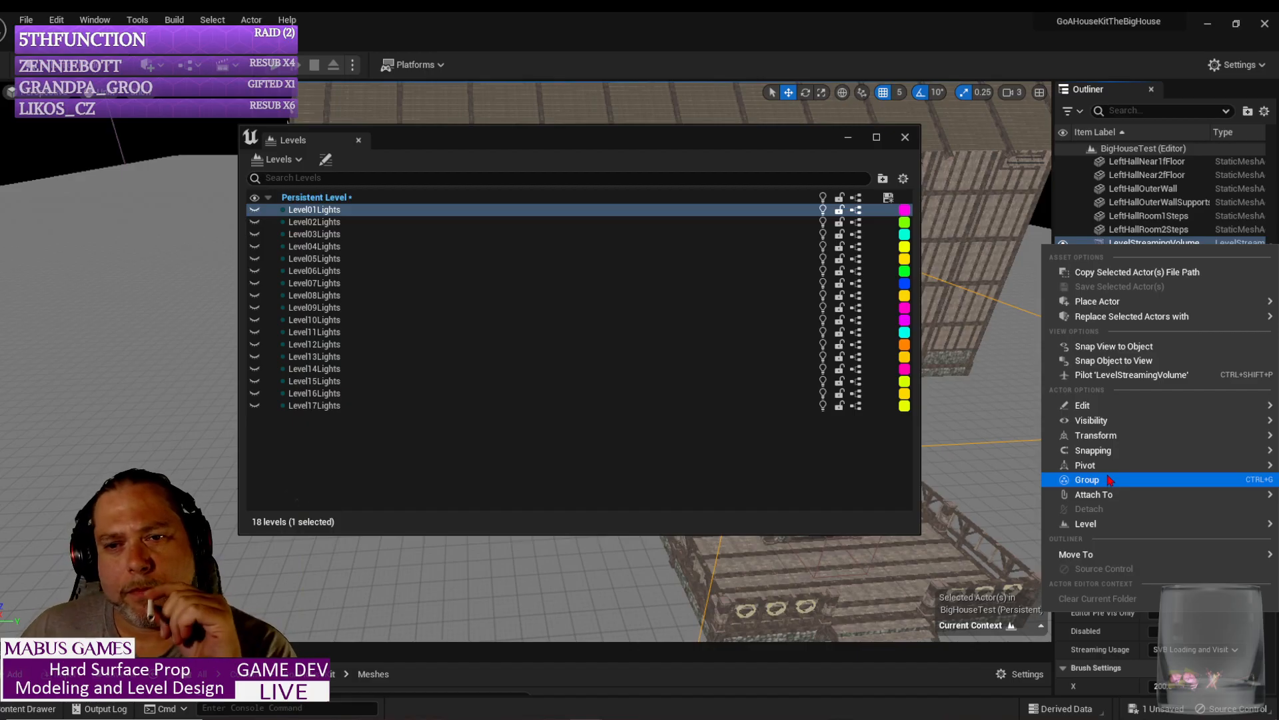
Step: Select the streaming volumes associated with Level01Lights and make that sublevel visible
right_click(413, 211)
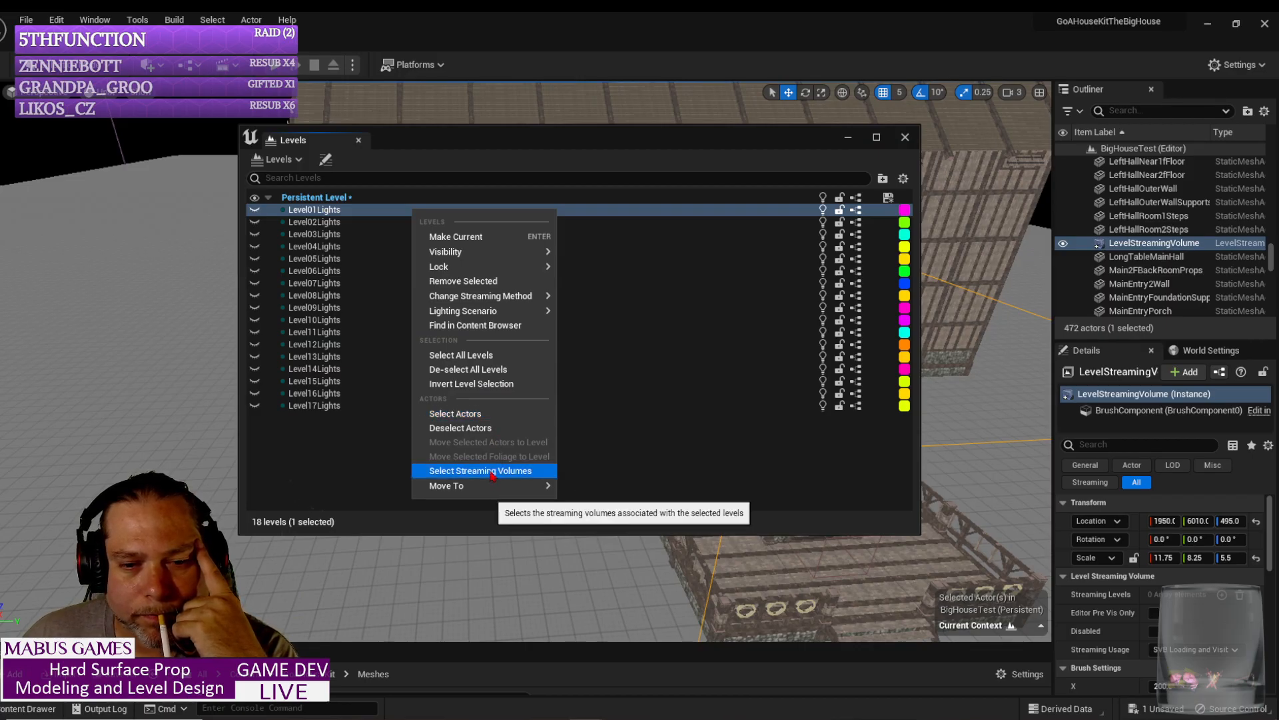
left_click(493, 472)
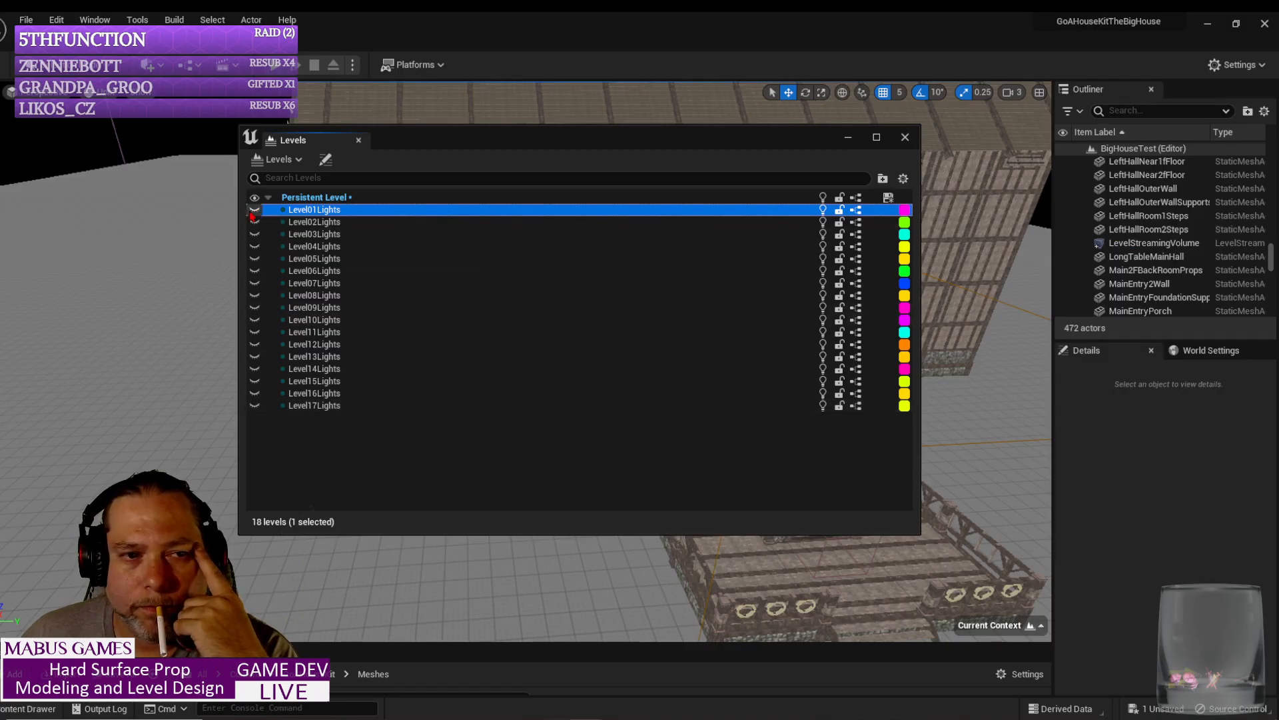
left_click(255, 211)
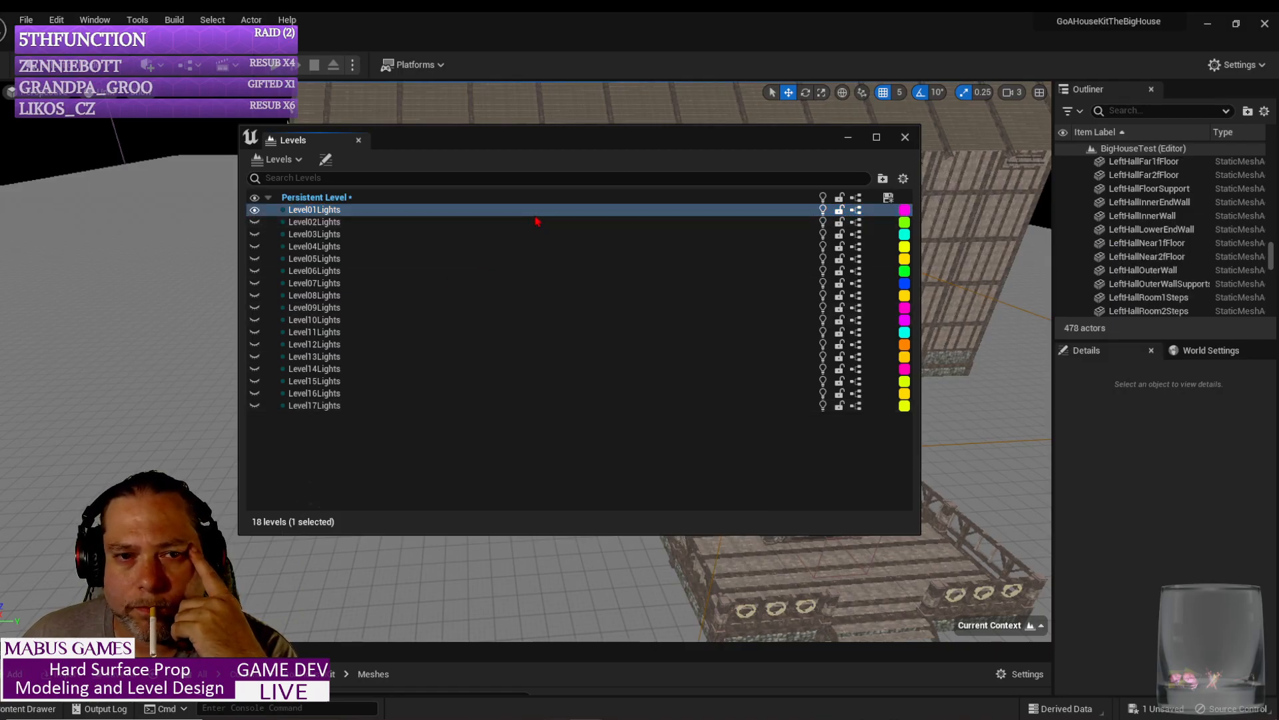
Step: Search the Outliner for "level" and select the LevelStreamingVolume actor
right_click(430, 212)
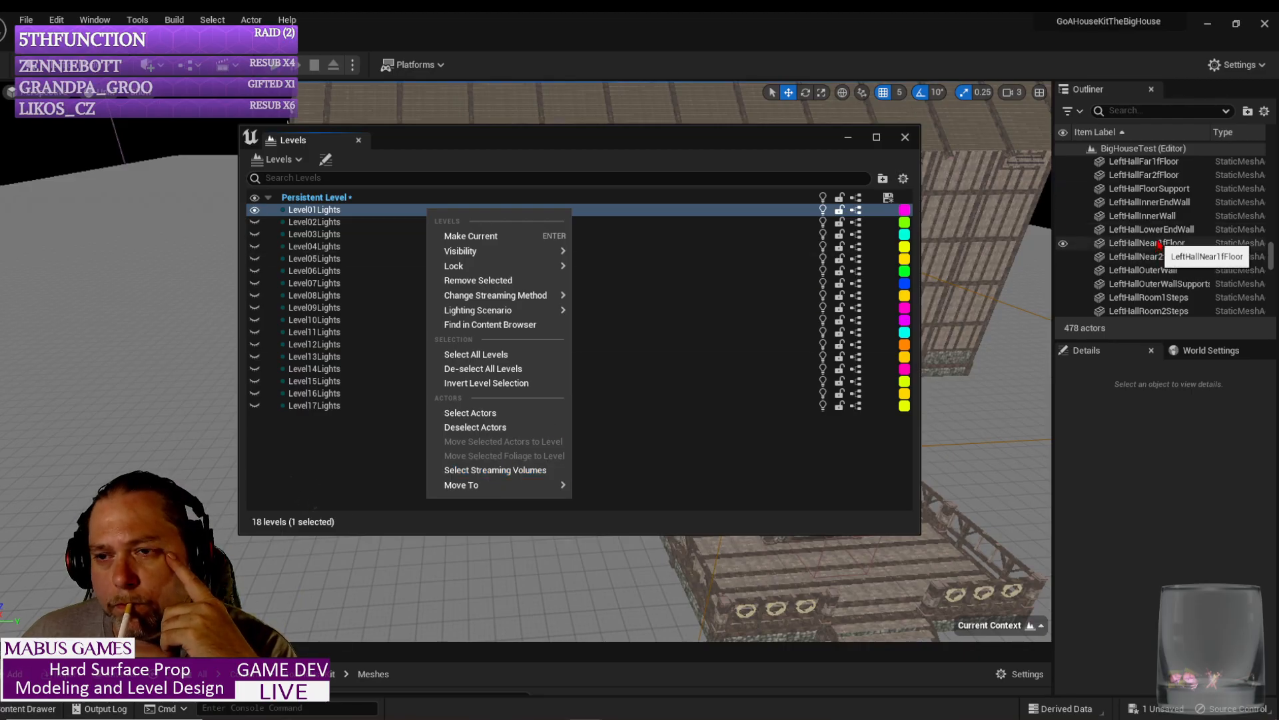
scroll(1159, 245, "up", 3)
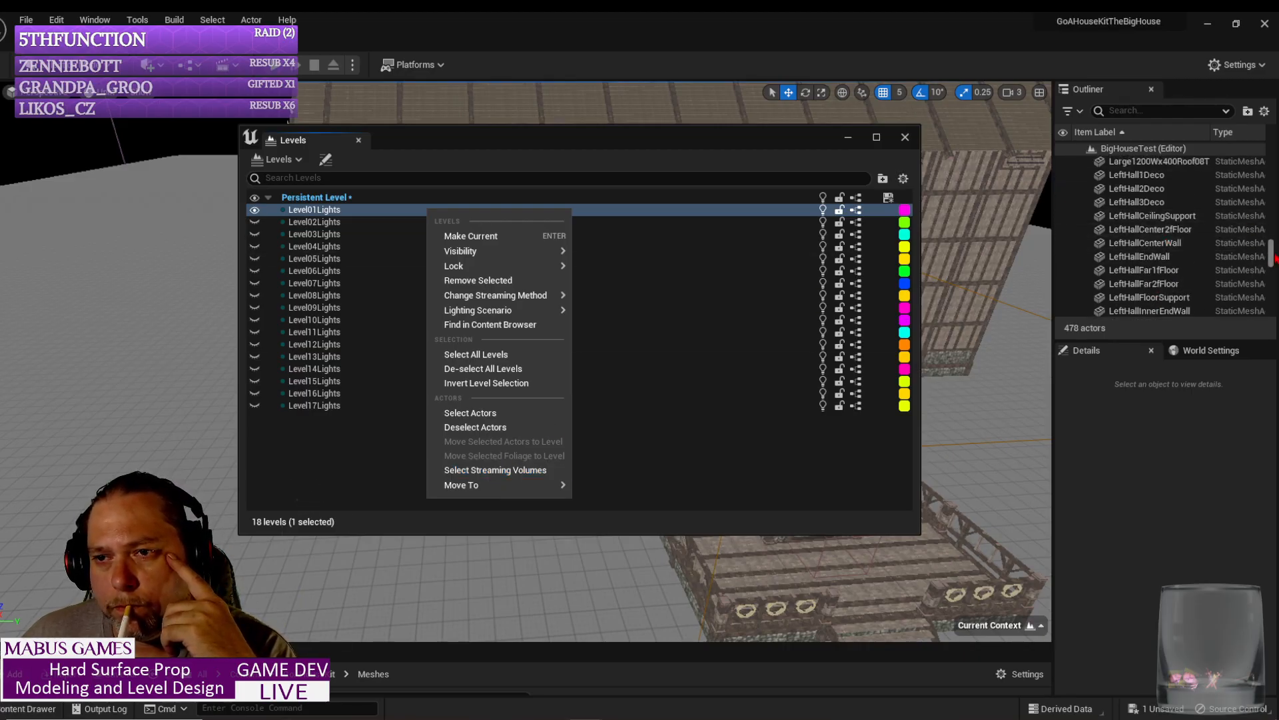
left_click_drag(1271, 256, 1271, 223)
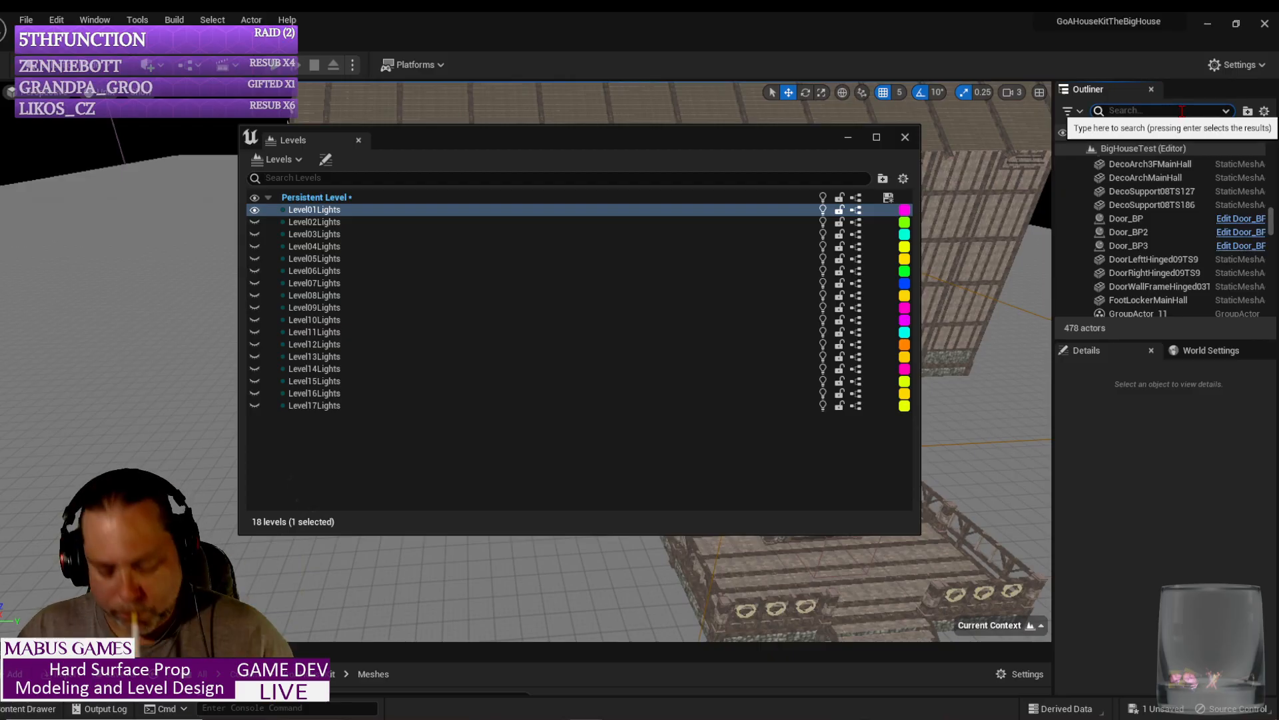
left_click(1181, 111)
type("level")
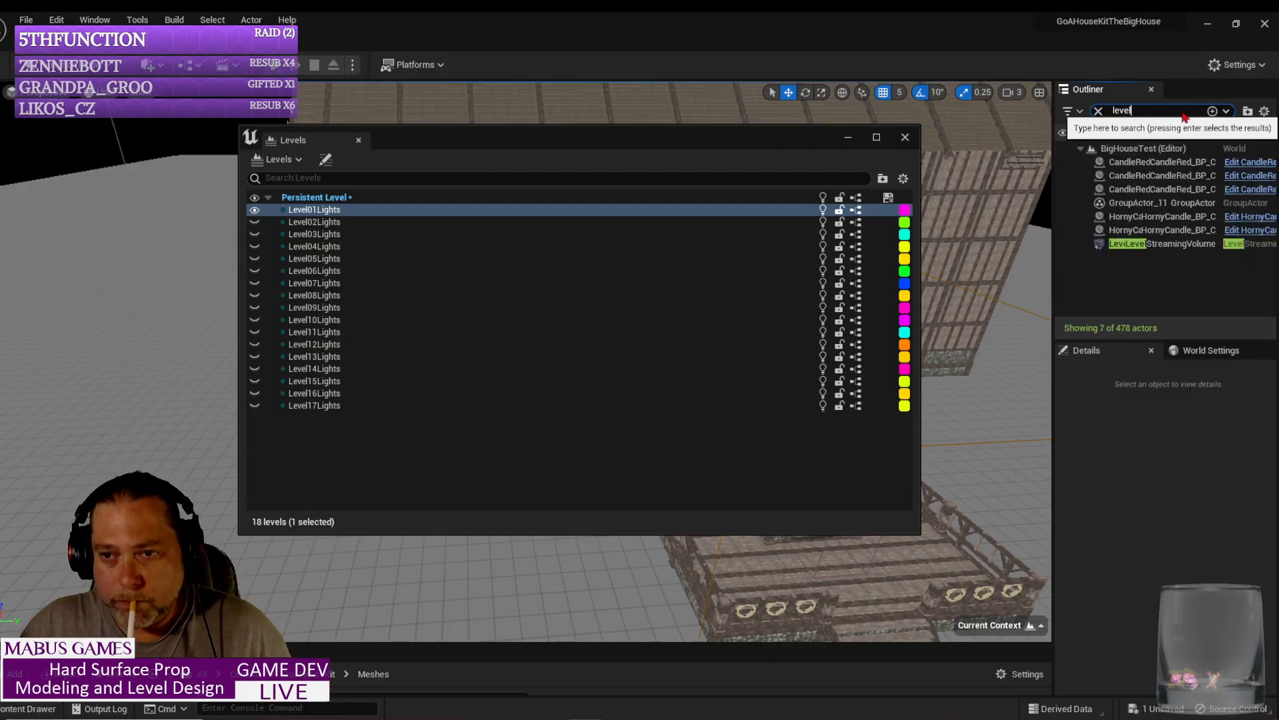
left_click(1169, 244)
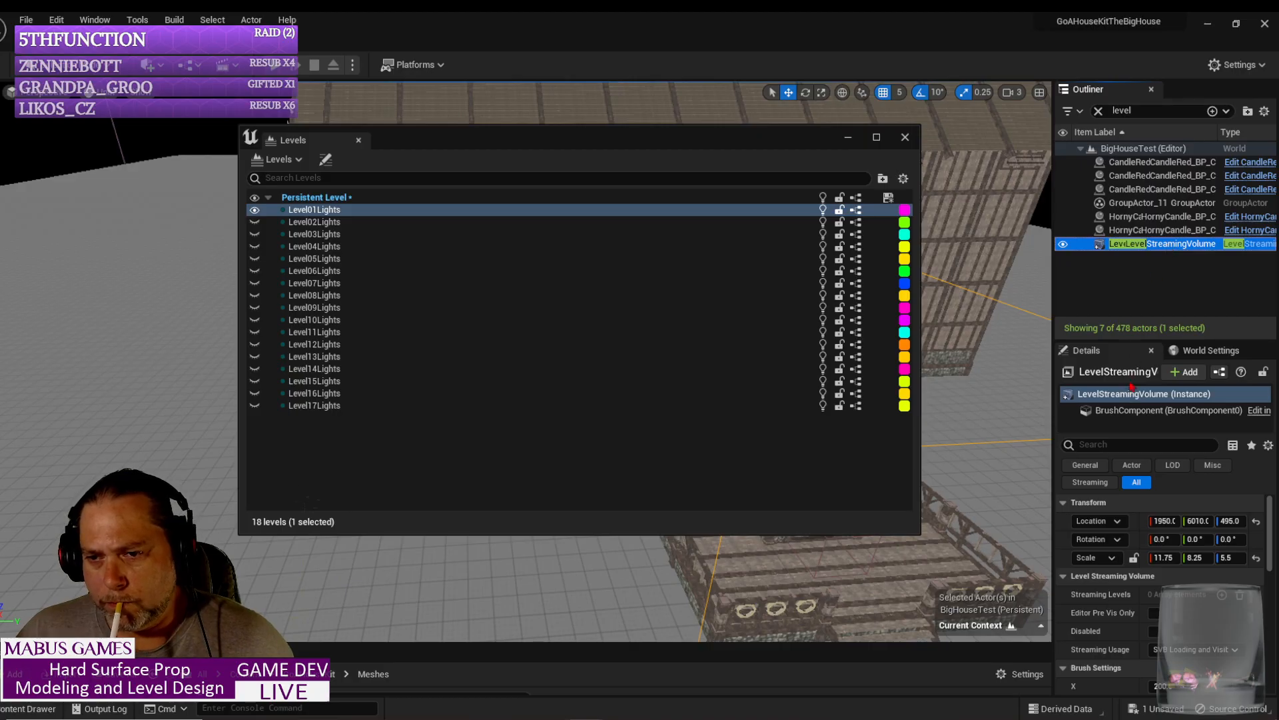
Step: Examine the streaming volume's component options and its streaming, brush and actor properties for a way to assign a level
left_click(1176, 378)
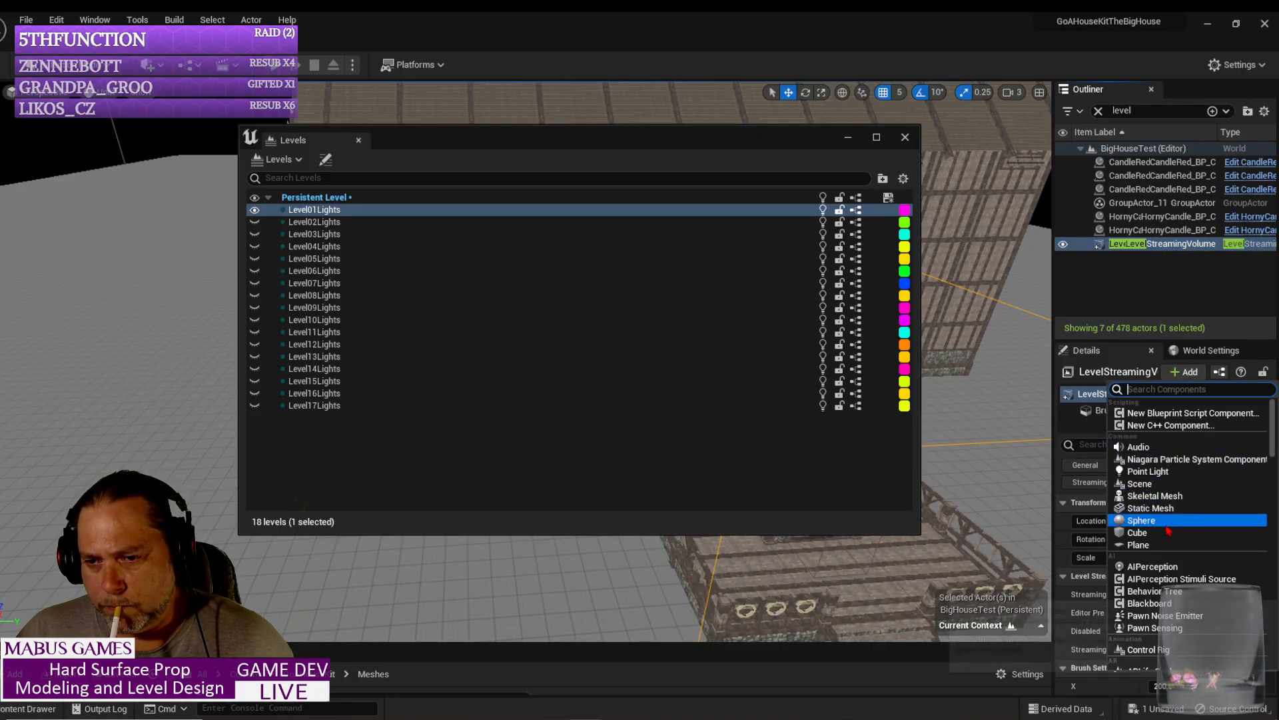
left_click(1126, 395)
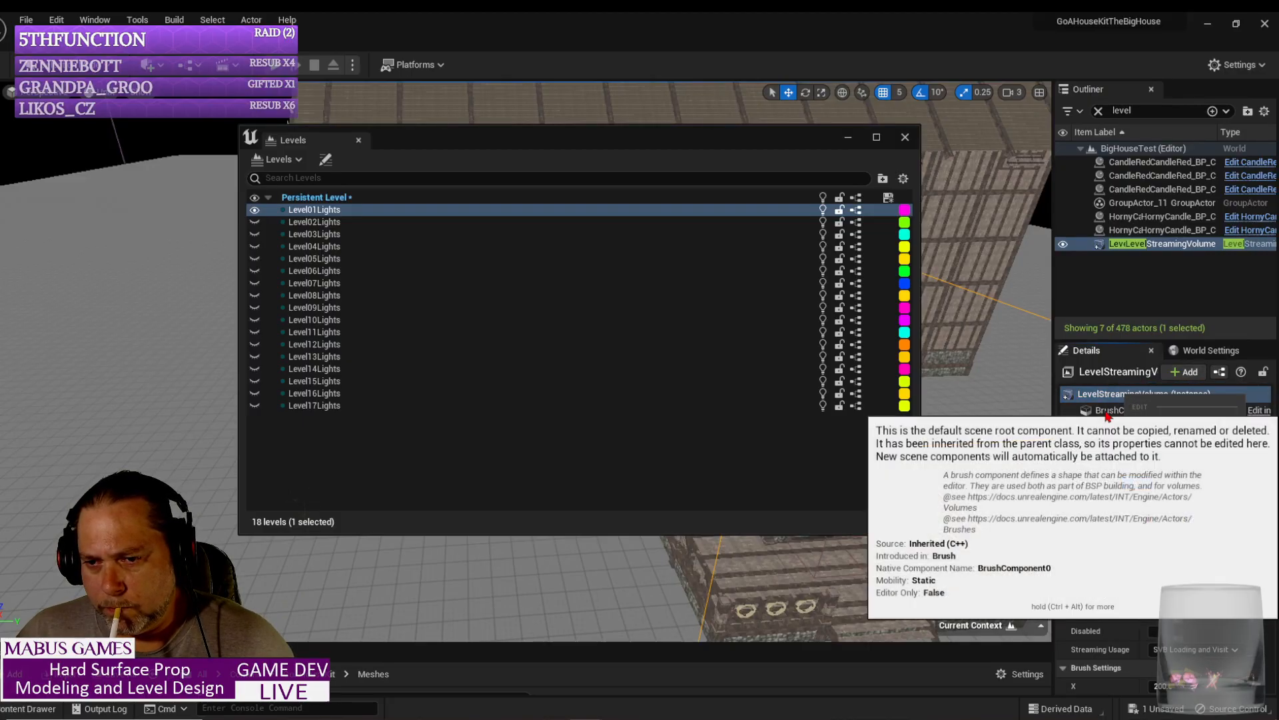
right_click(1108, 411)
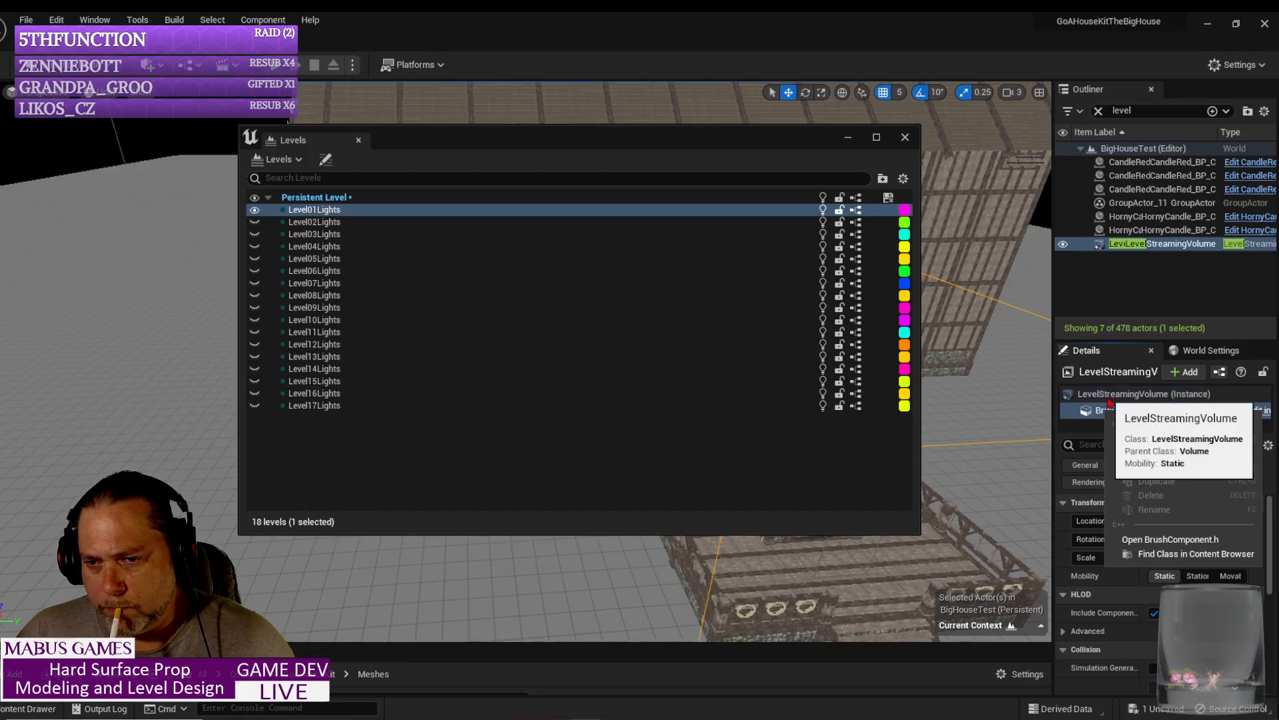
left_click(1126, 394)
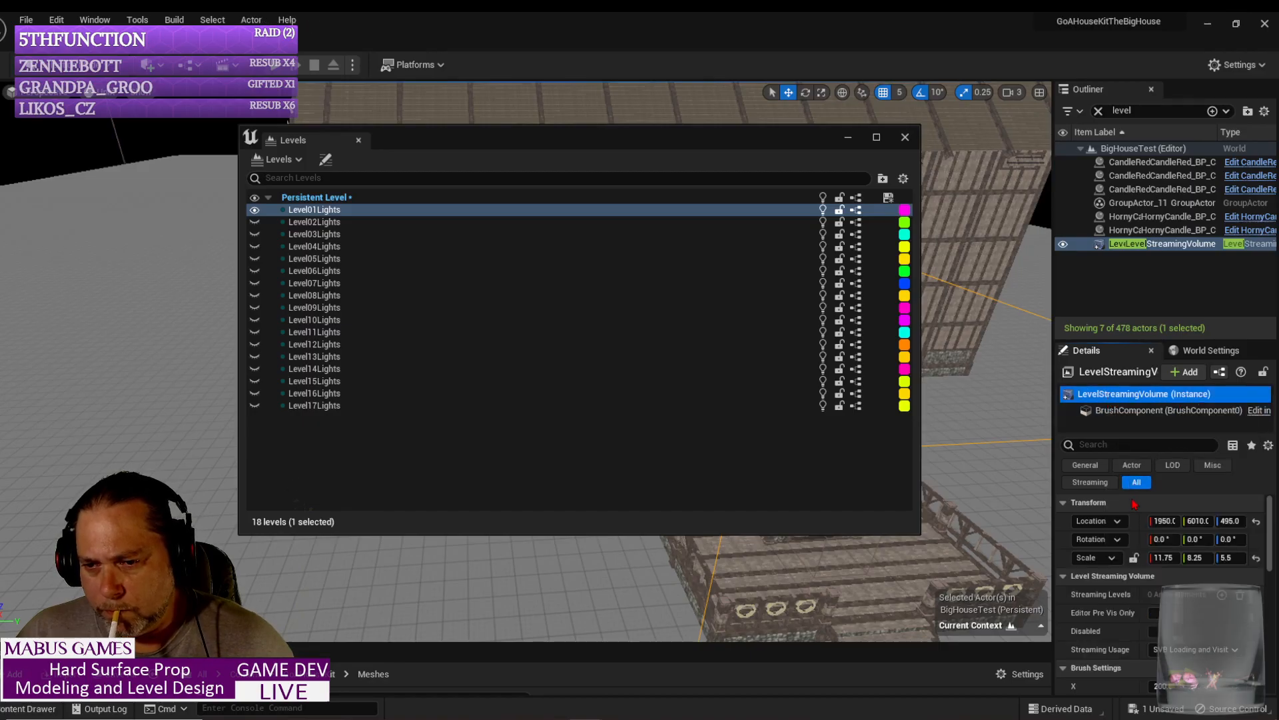
scroll(1147, 598, "down", 1)
scroll(1148, 599, "down", 2)
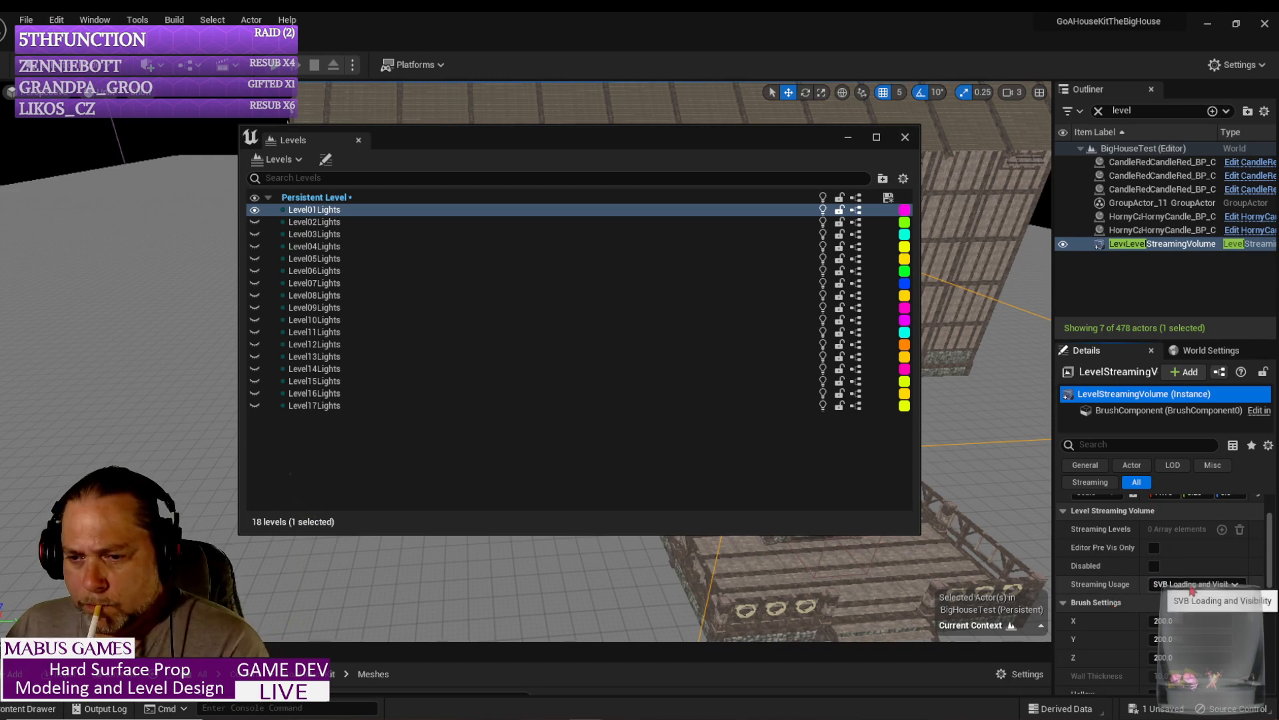
scroll(1156, 595, "down", 10)
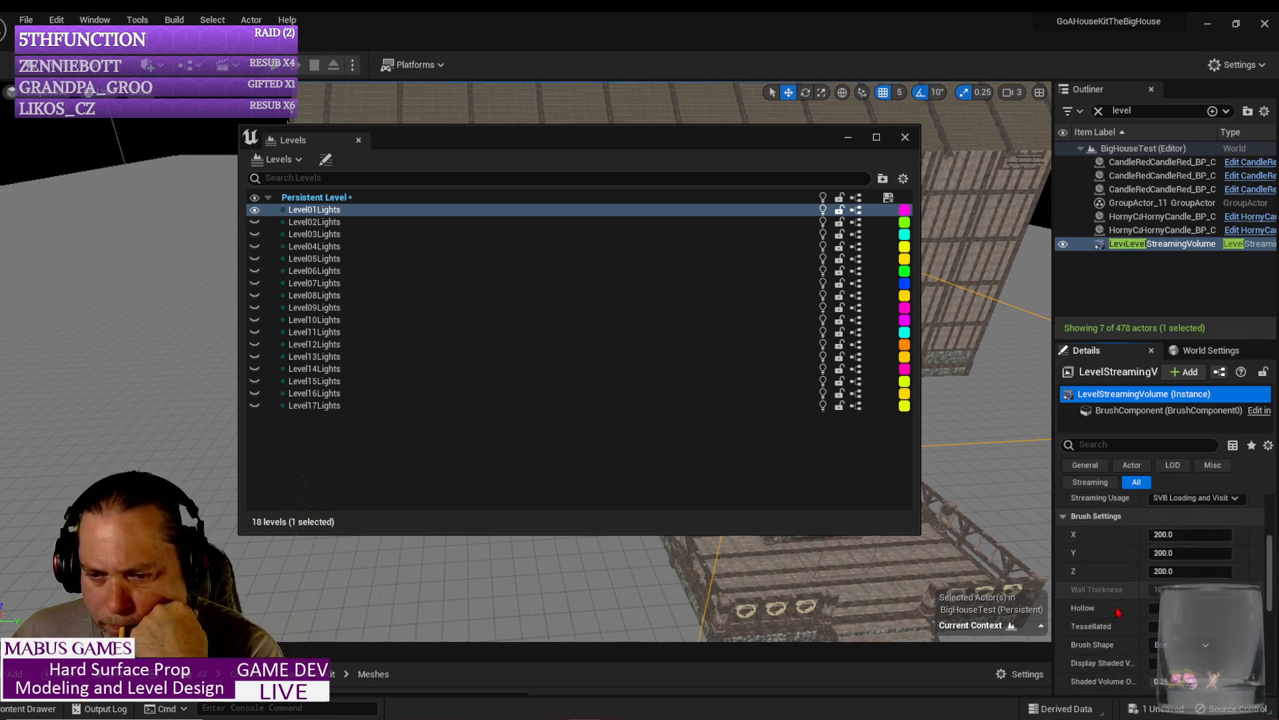
scroll(1090, 613, "down", 3)
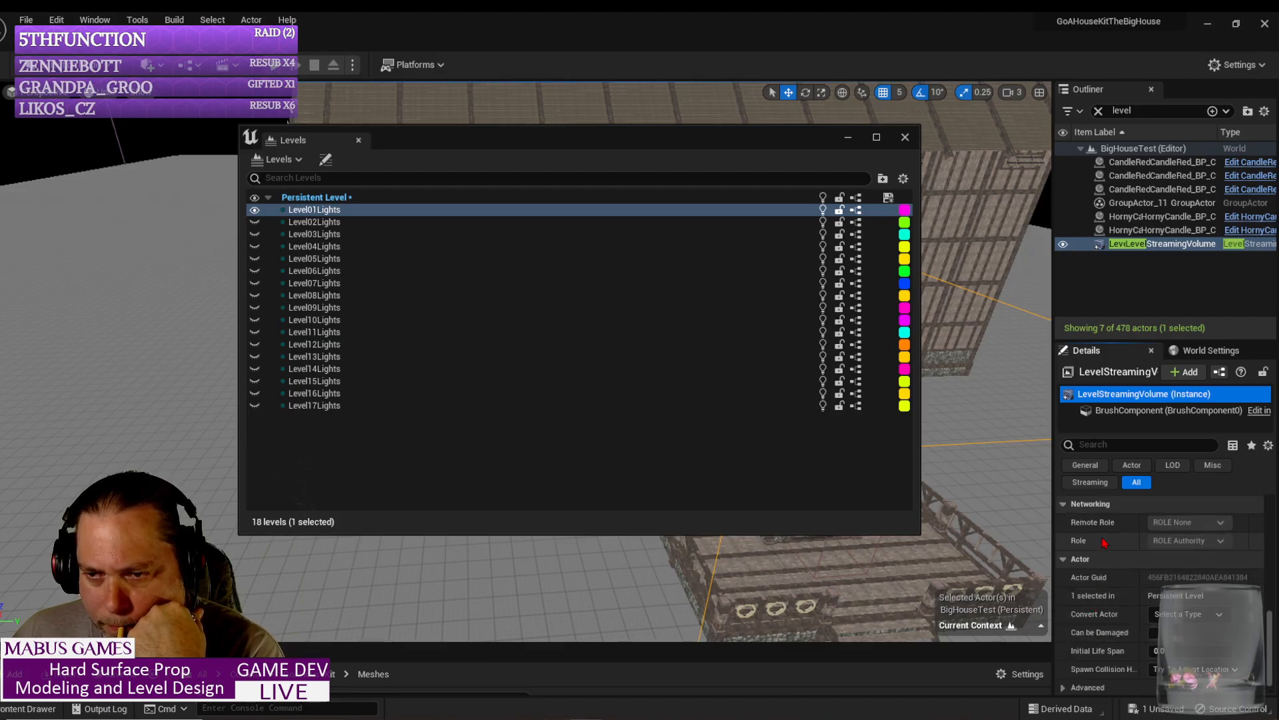
scroll(1094, 604, "up", 1)
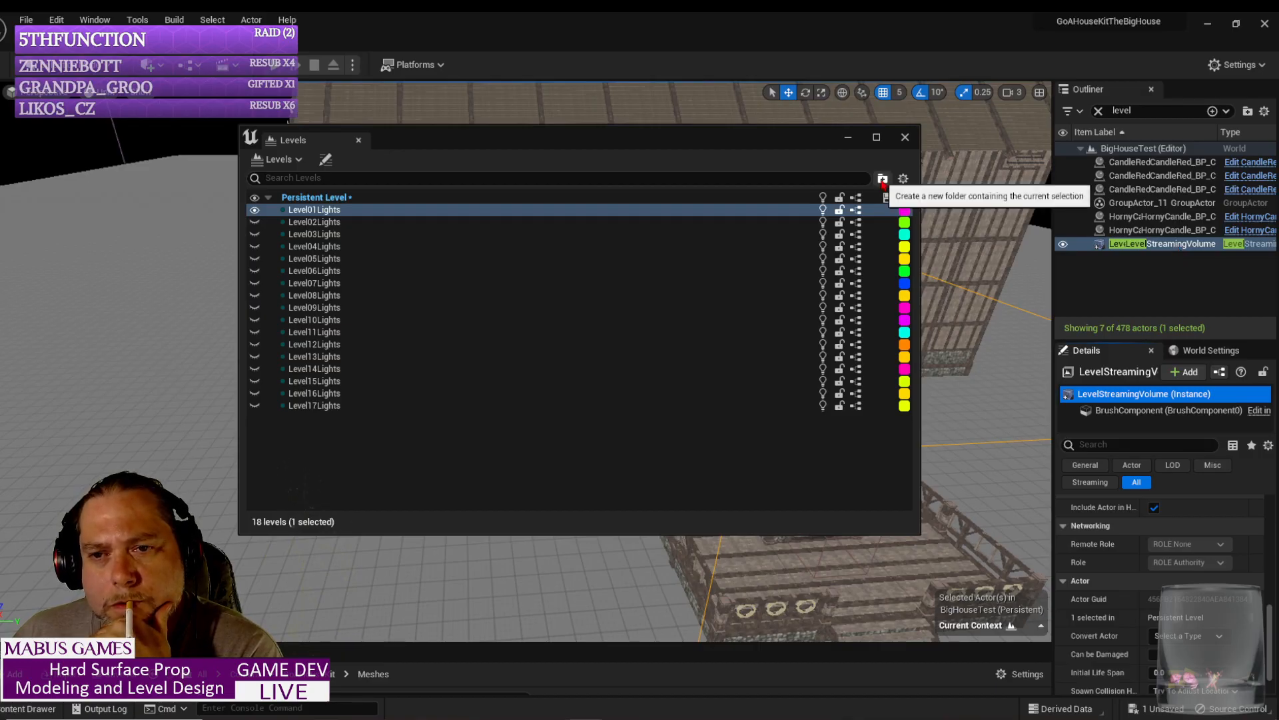
Step: In the level details of Level01Lights, add one streaming volume entry and assign LevelStreamingVolume to it
left_click(326, 159)
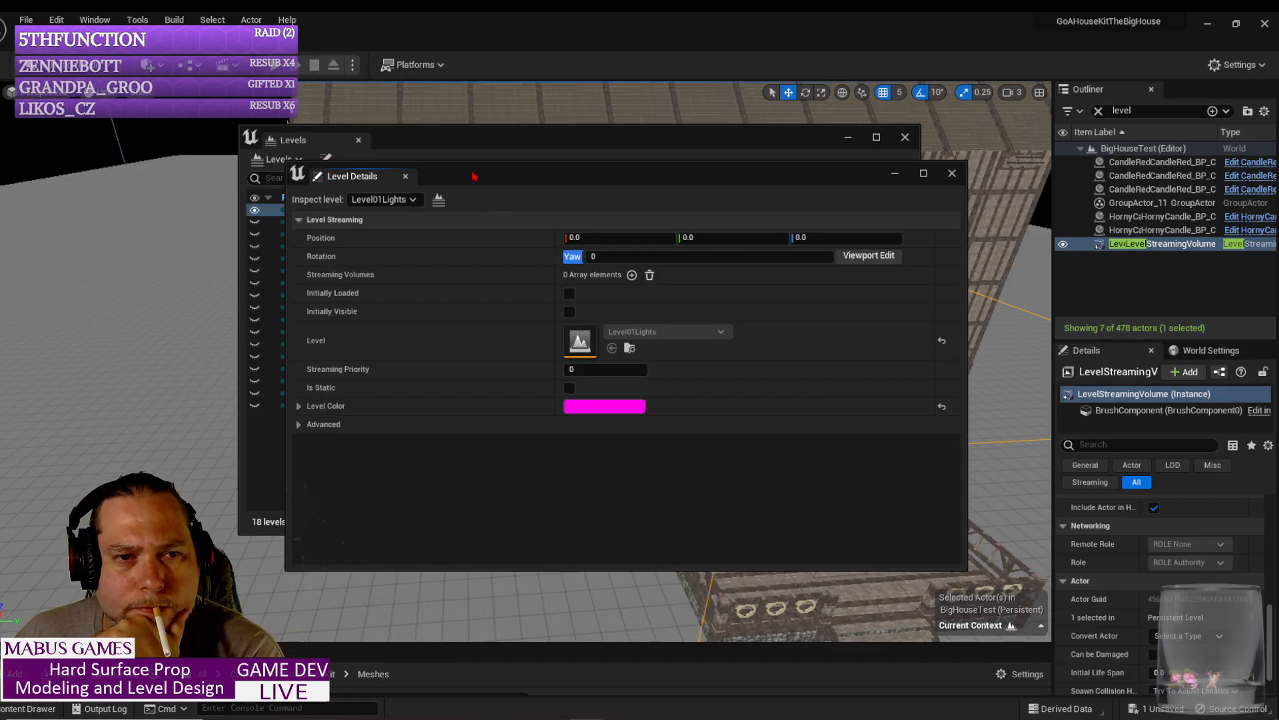
left_click_drag(473, 176, 508, 177)
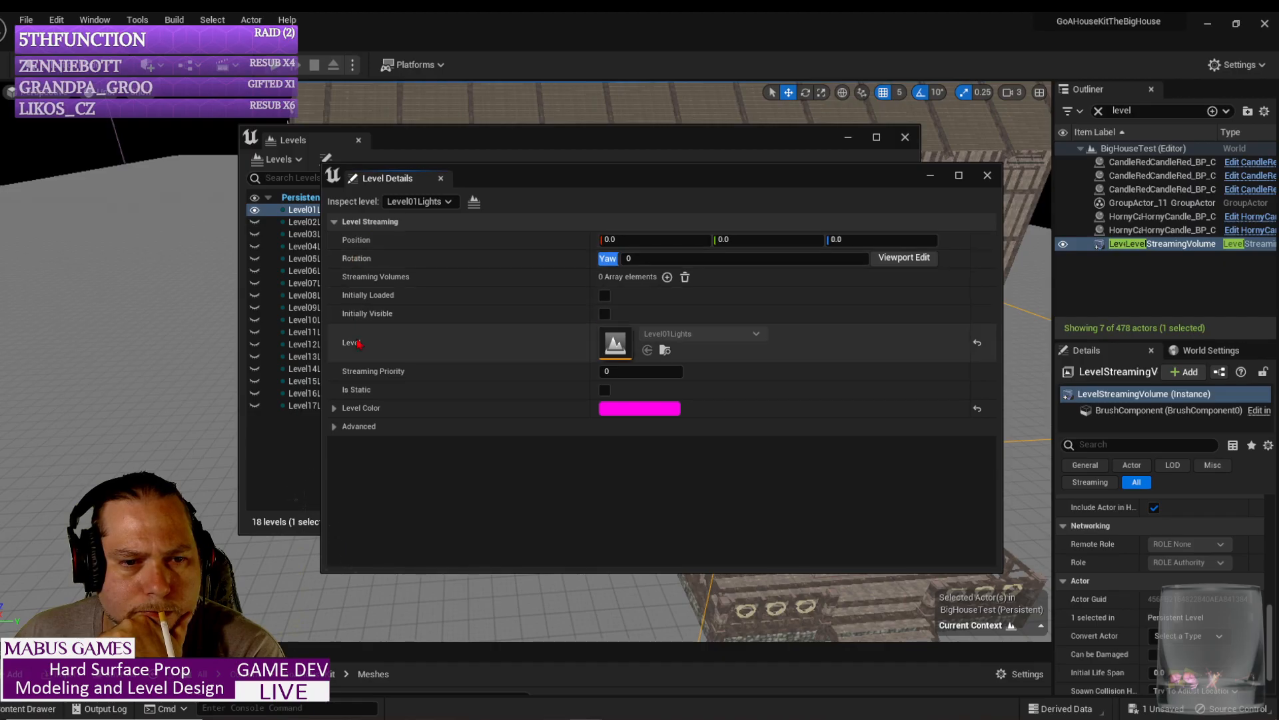
left_click(353, 427)
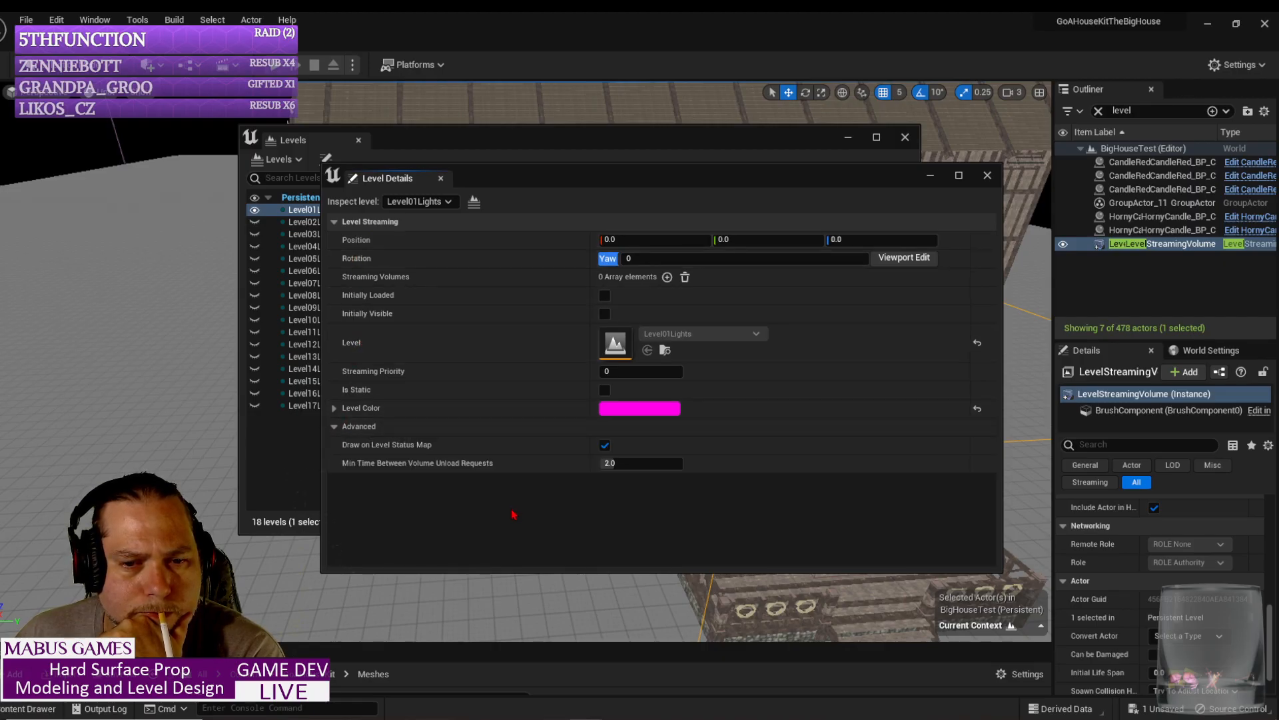
left_click(335, 410)
left_click(335, 409)
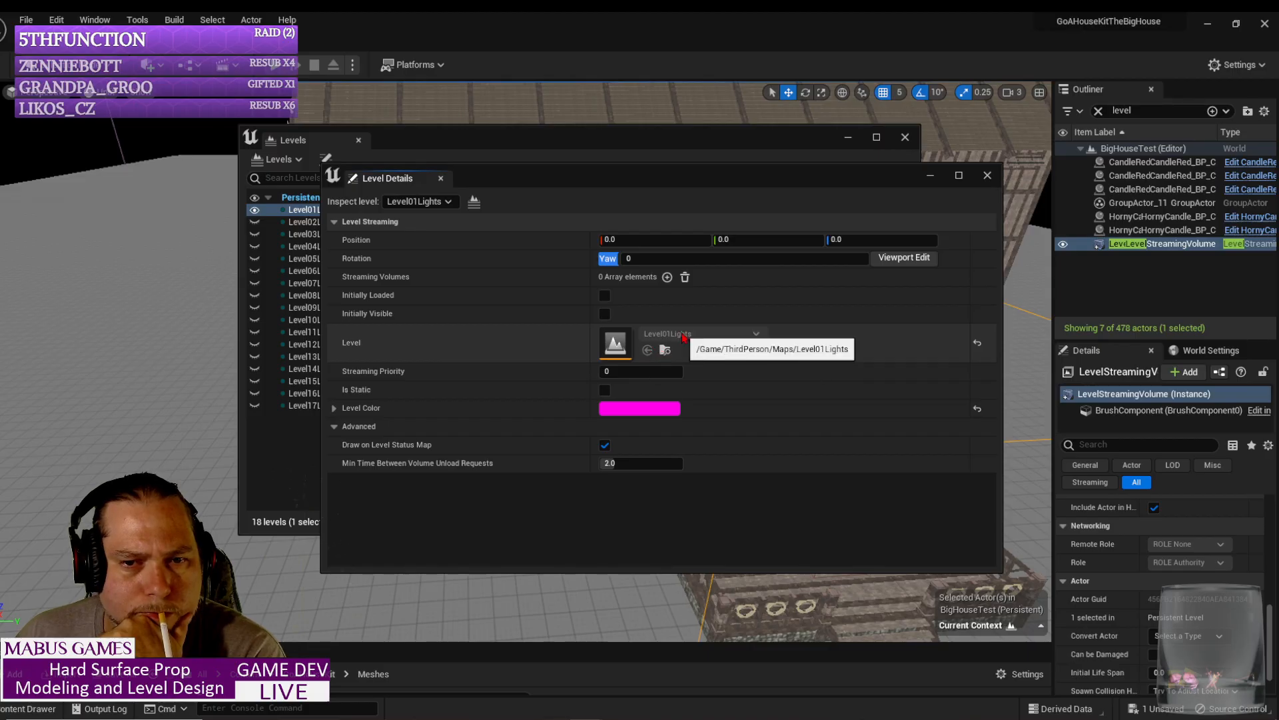
left_click(667, 277)
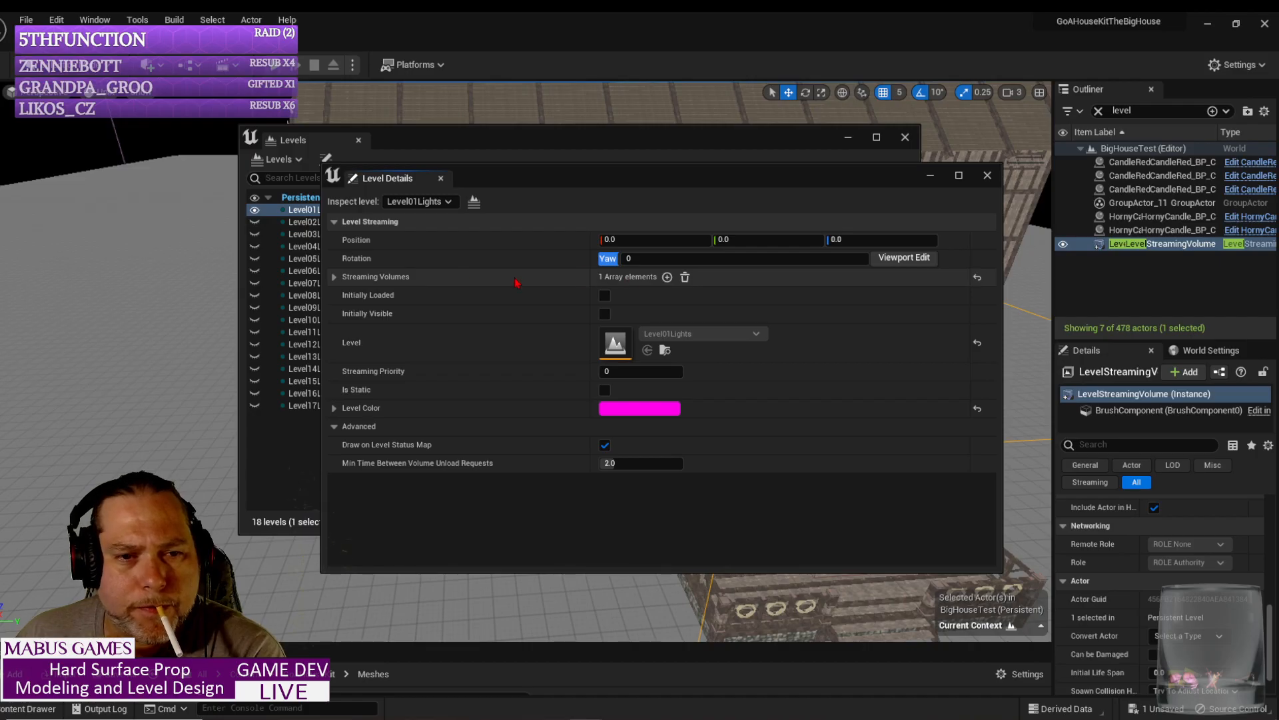
left_click(335, 278)
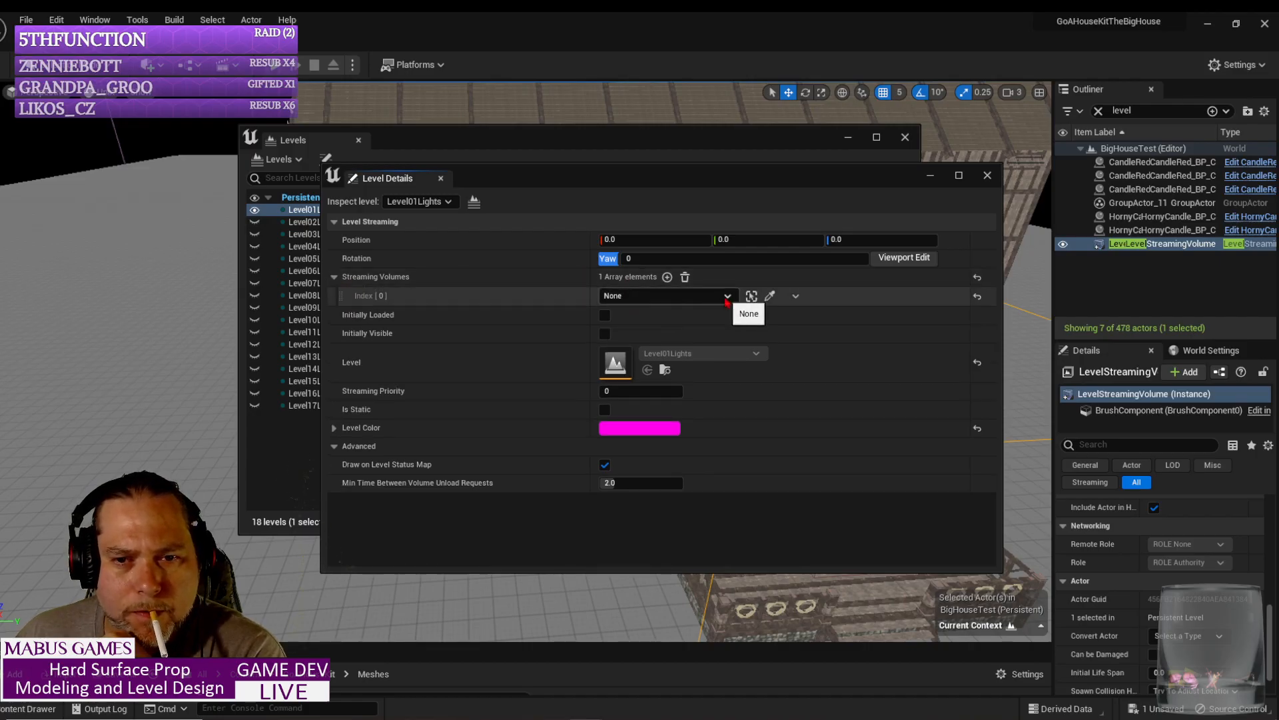
left_click(729, 297)
left_click(681, 460)
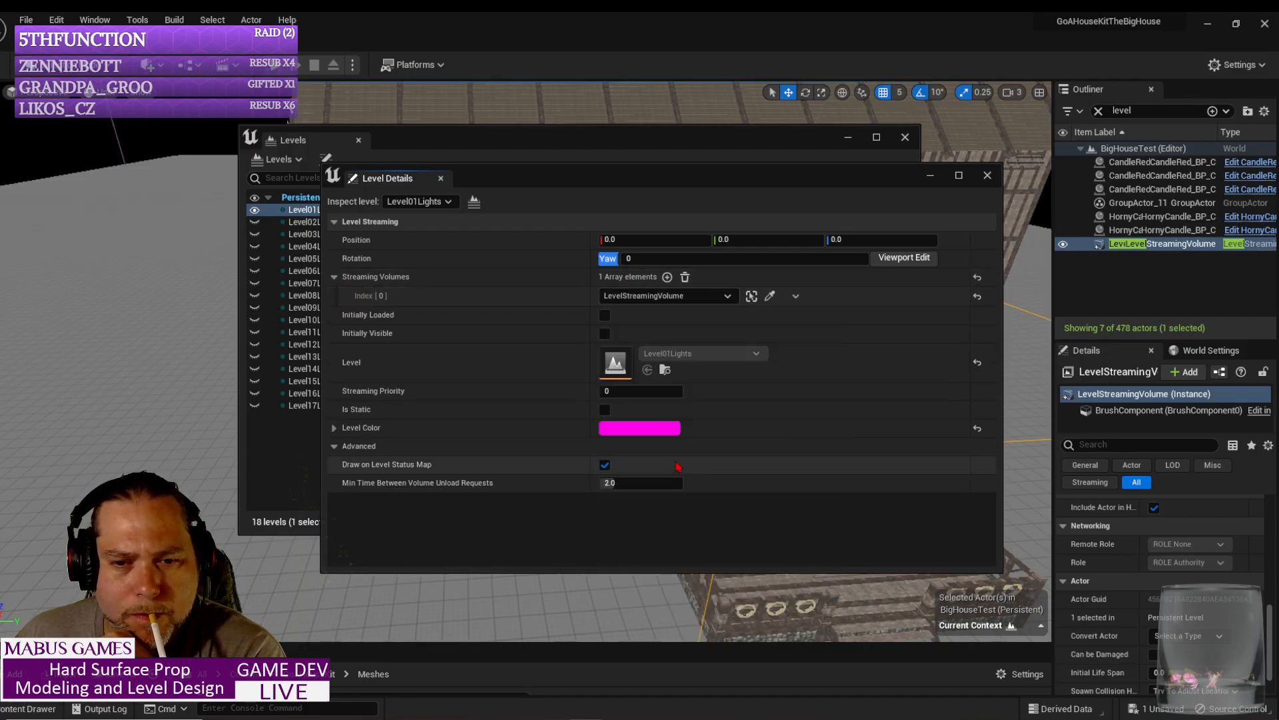
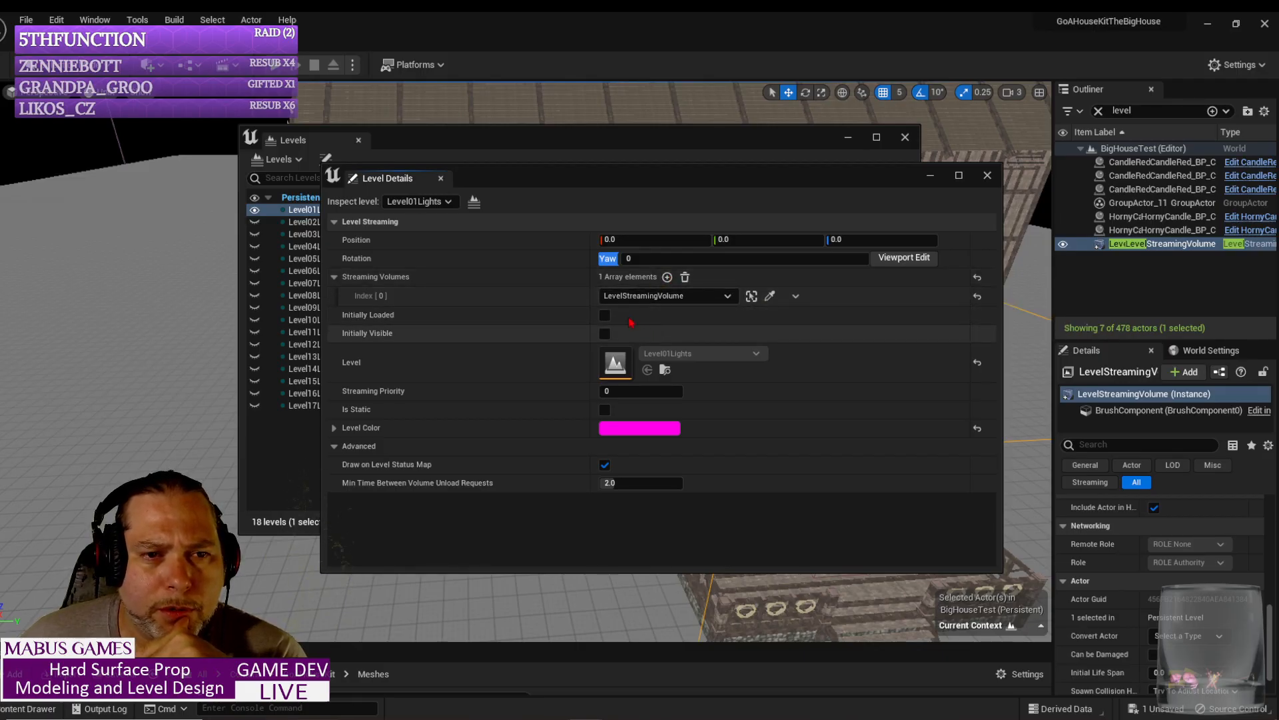
Step: Save all changes and close the Level Details and Levels windows
left_click(26, 19)
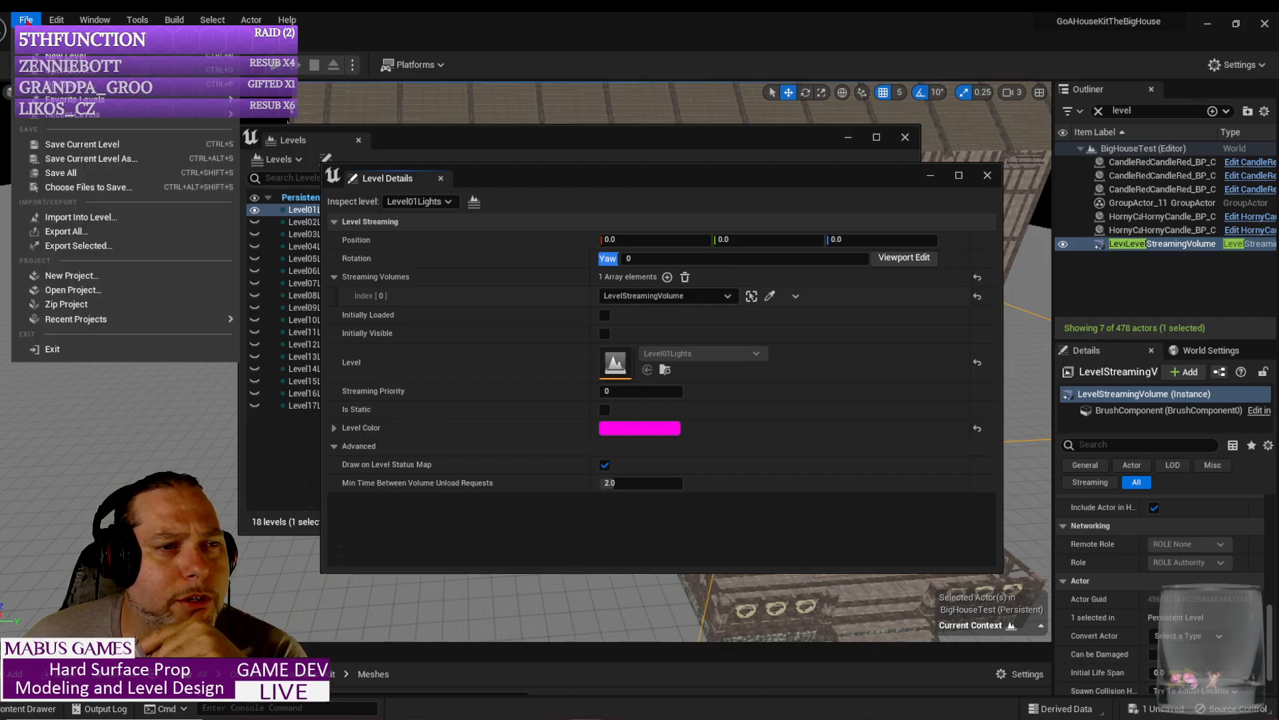
left_click(60, 172)
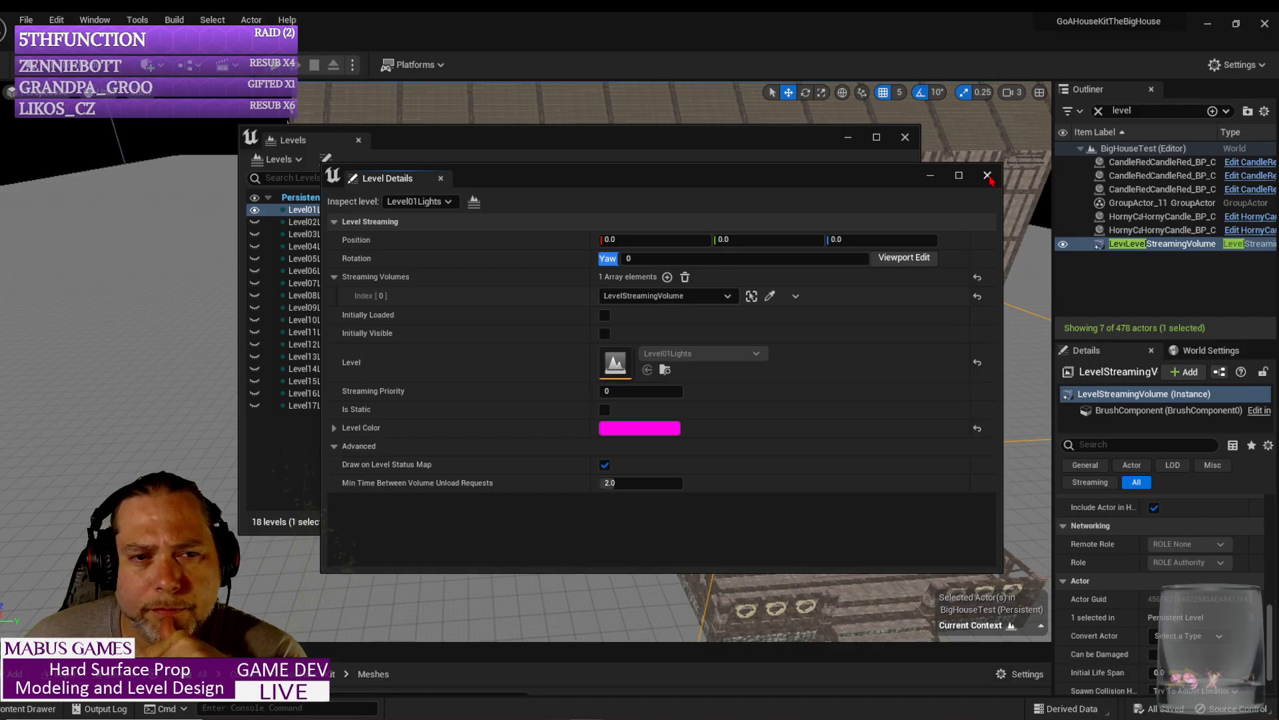
left_click(988, 175)
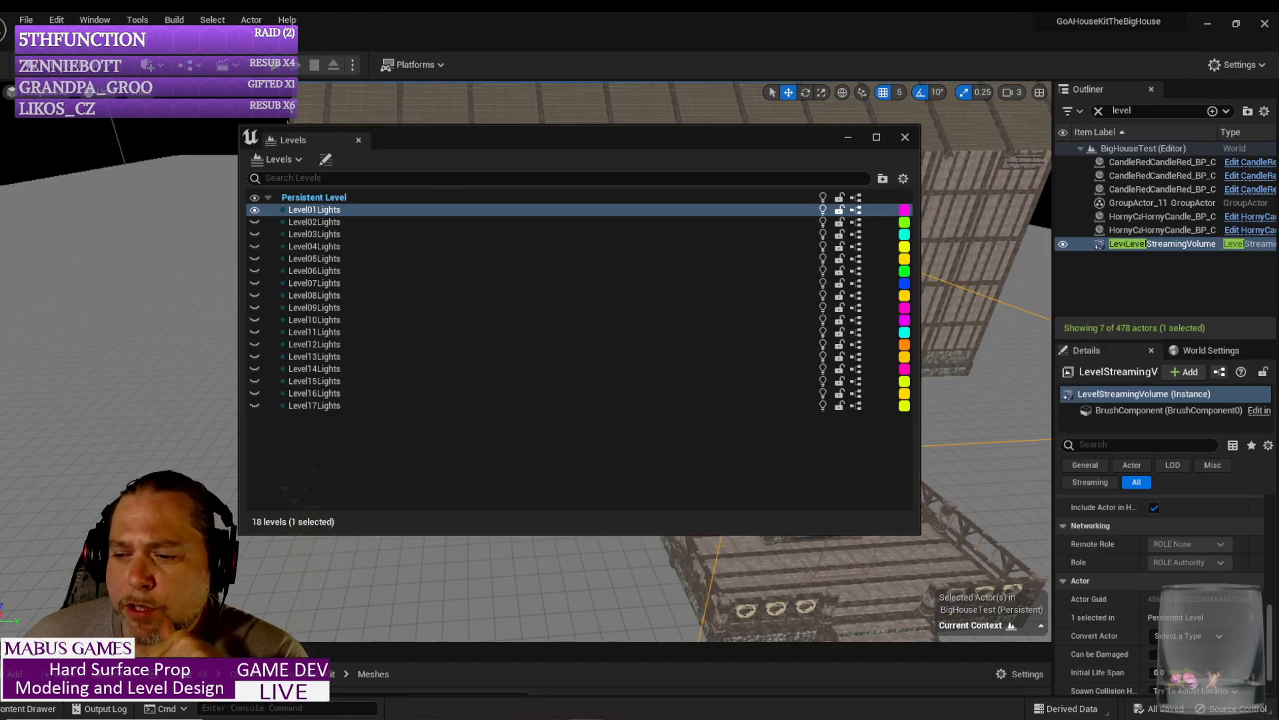
left_click(905, 136)
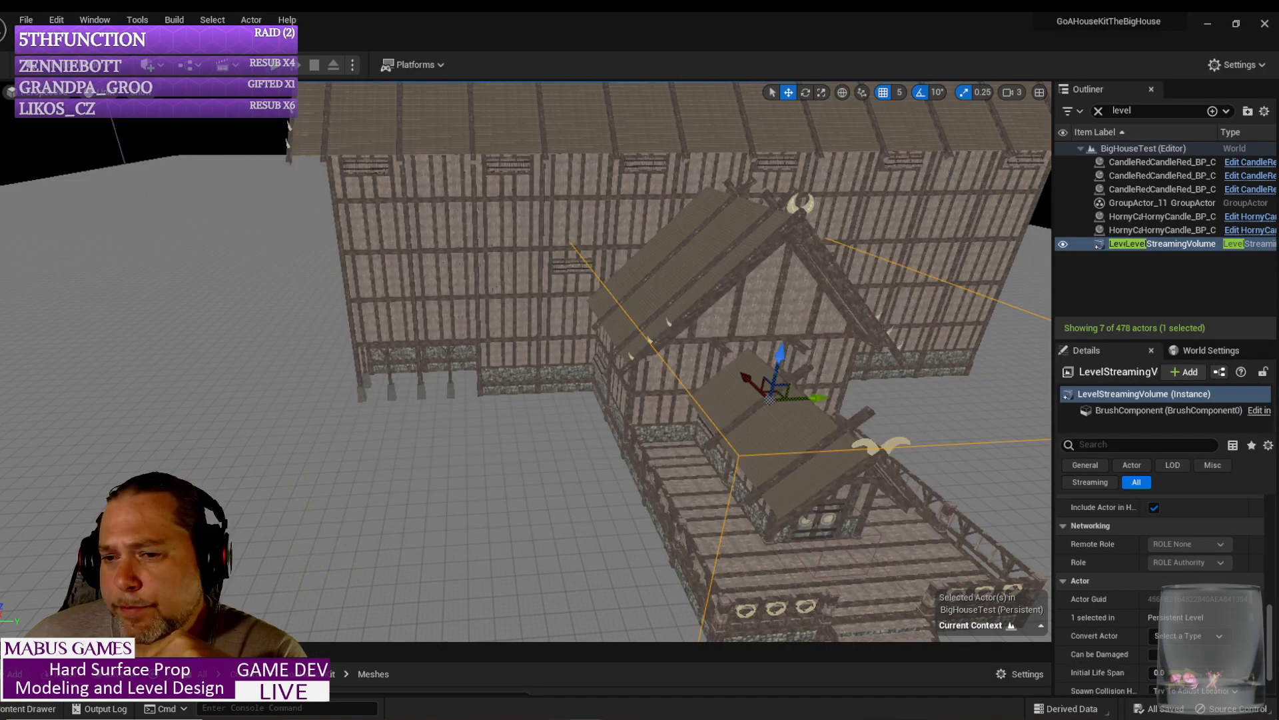
Step: Run a brief play test and stop it, and switch the viewport to Lit shading near the ground beside the entrance porch
left_click(300, 64)
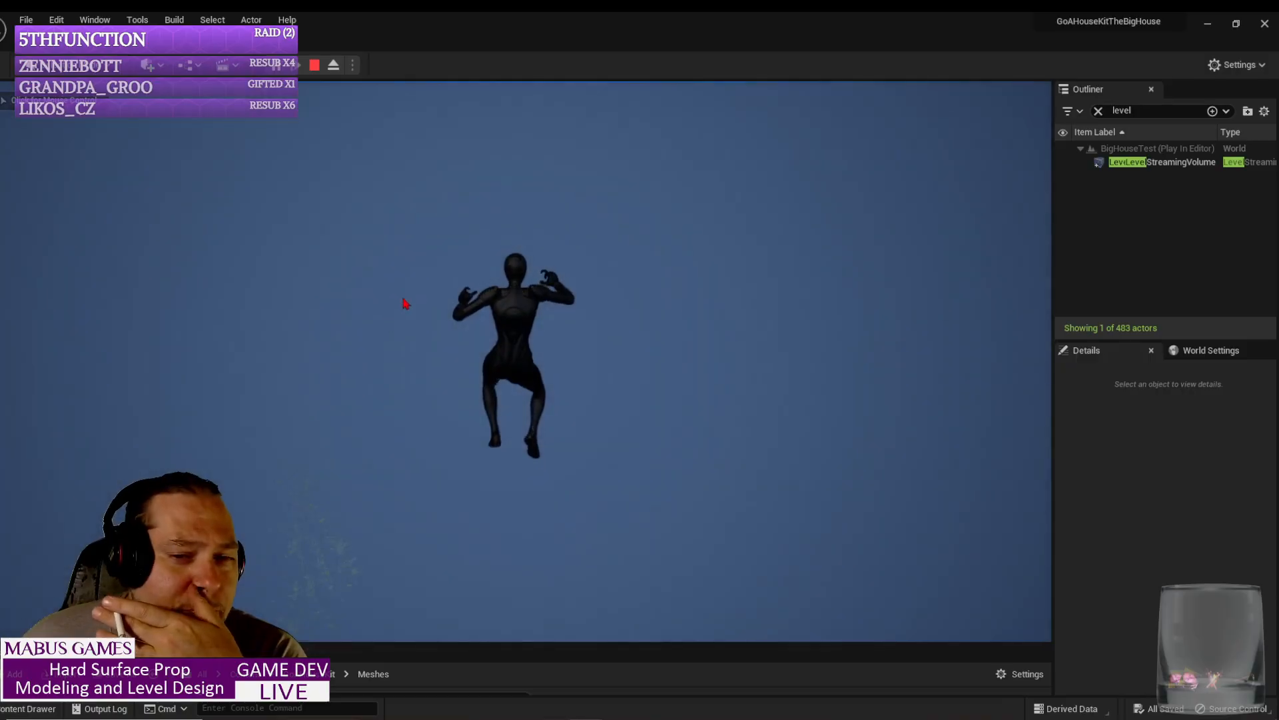
left_click(313, 66)
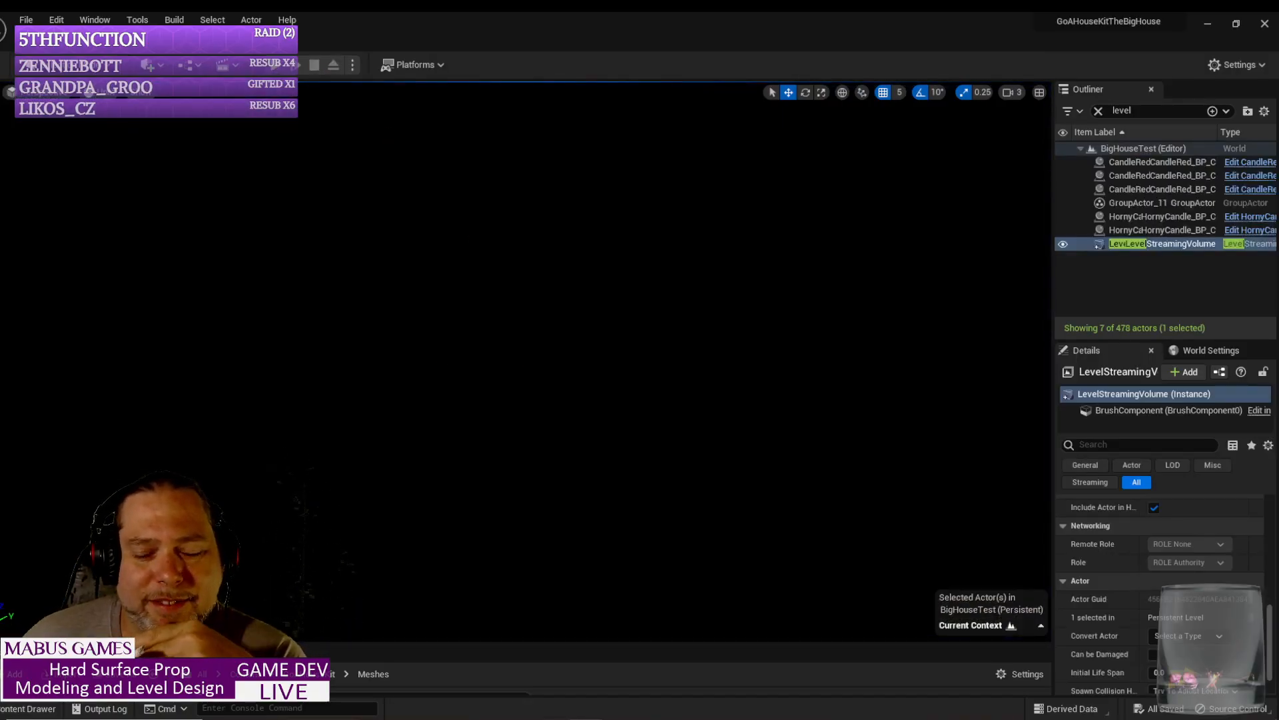
left_click(90, 93)
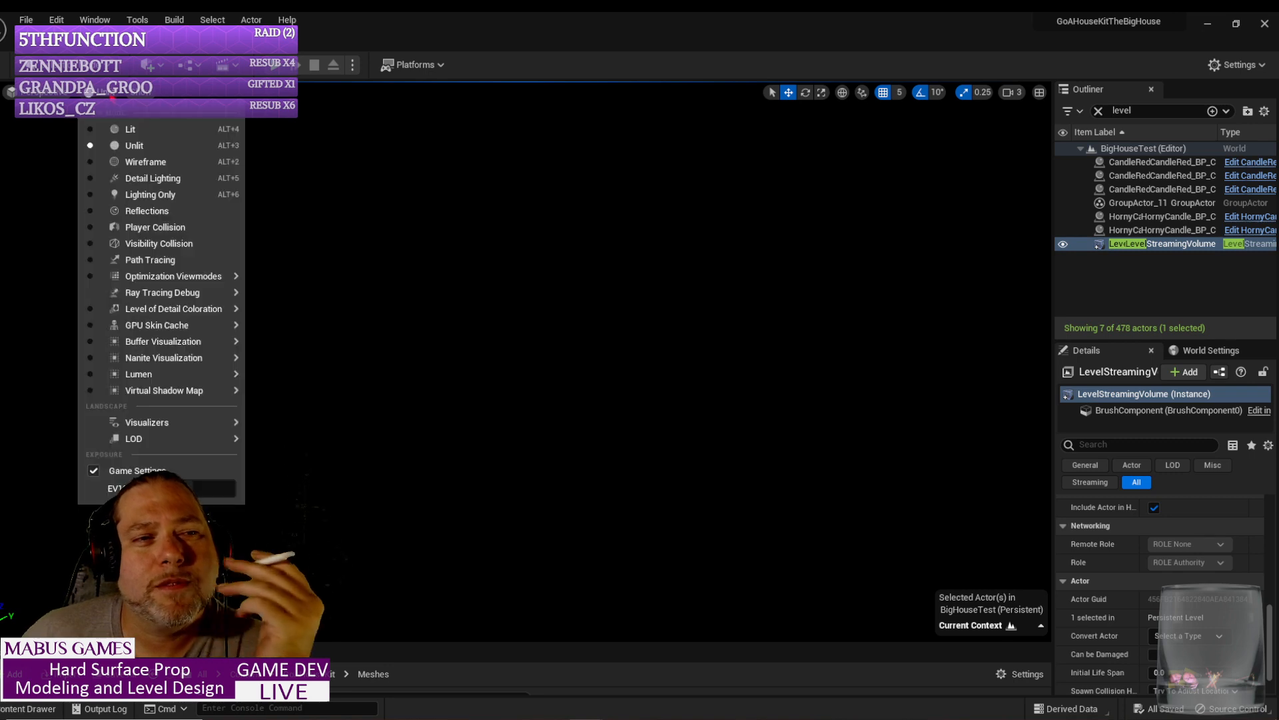
left_click(143, 132)
right_click_drag(526, 360, 517, 240)
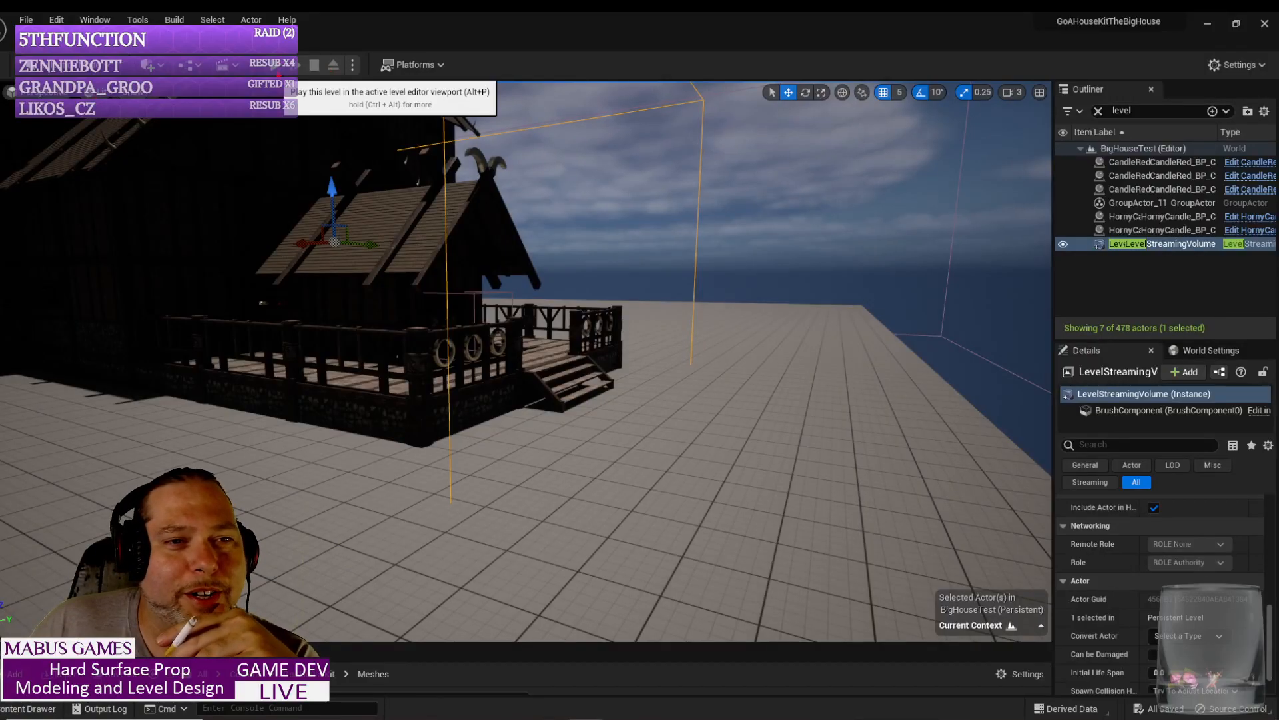
Step: Play the level and run the character up the porch steps to the front doors to test the streaming of the entrance lights
left_click(277, 65)
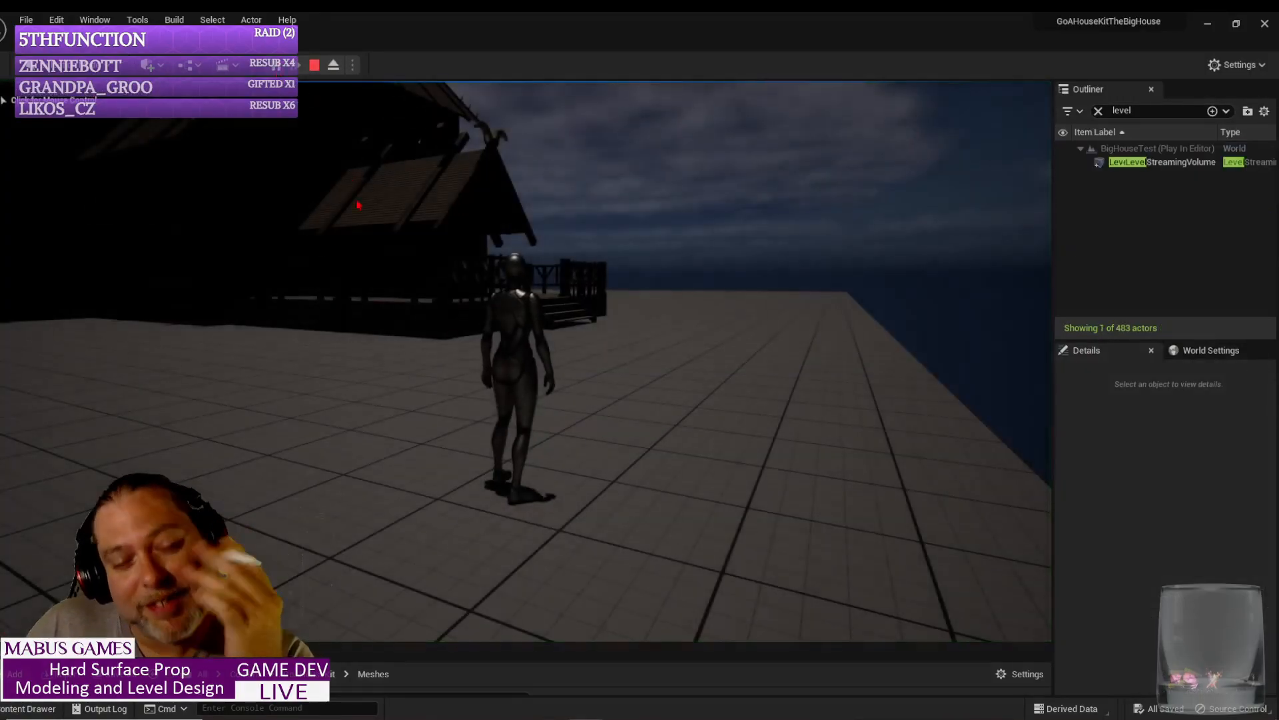
left_click(749, 537)
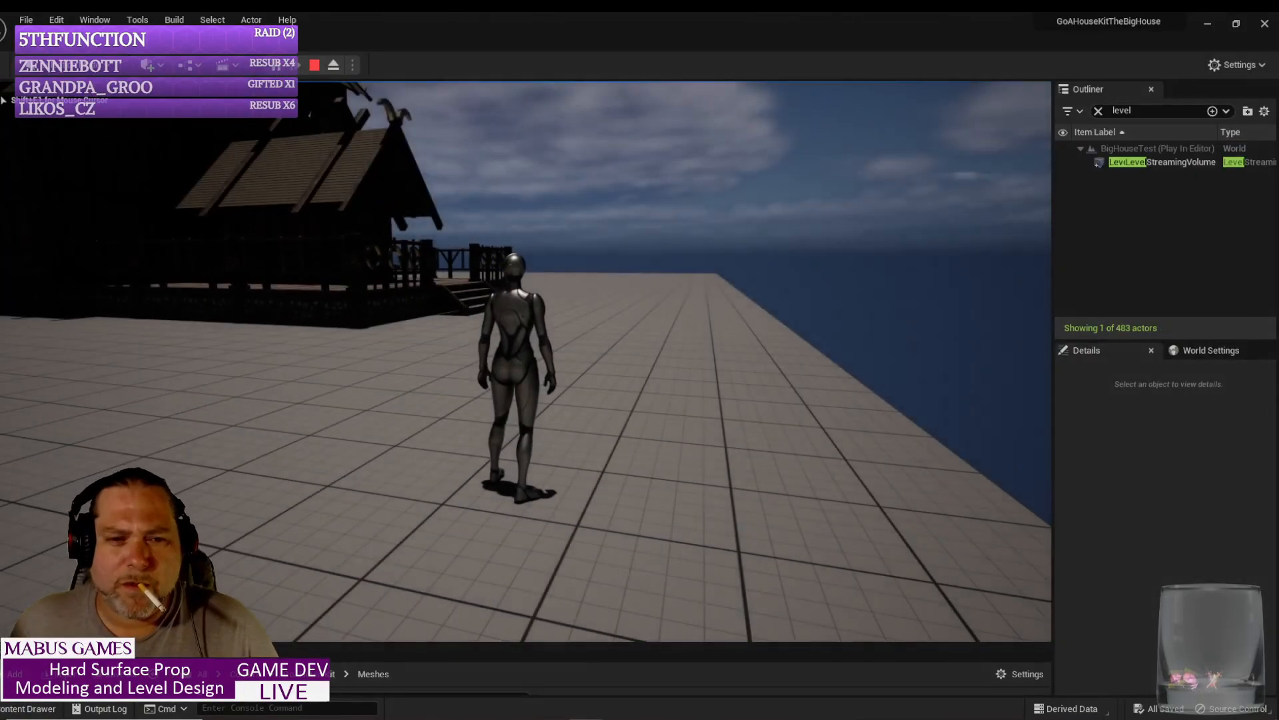
key("w")
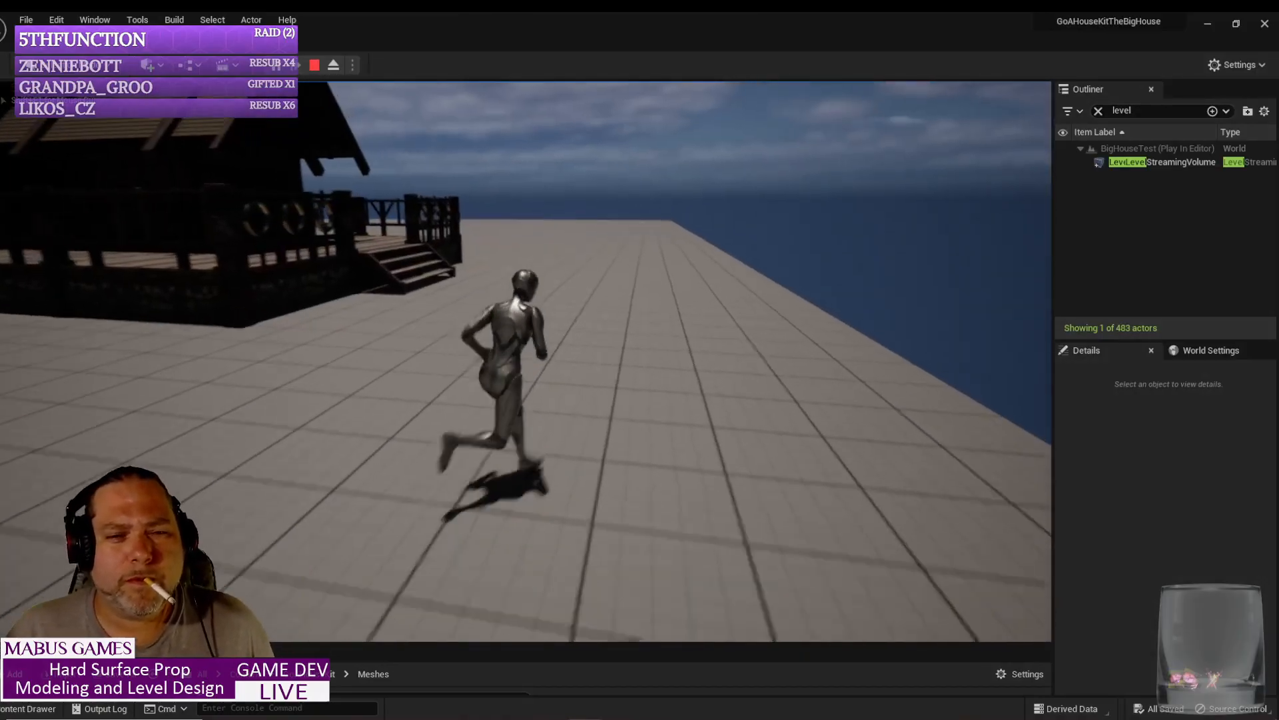
key("w")
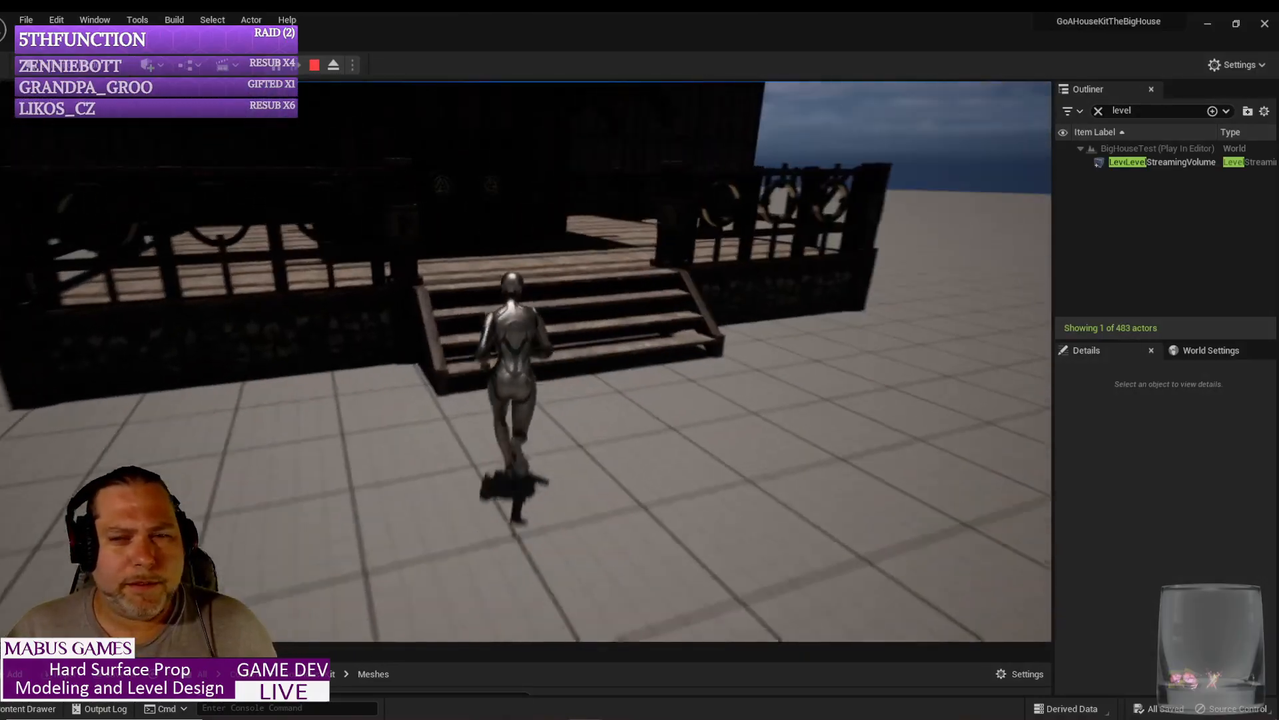
key("w")
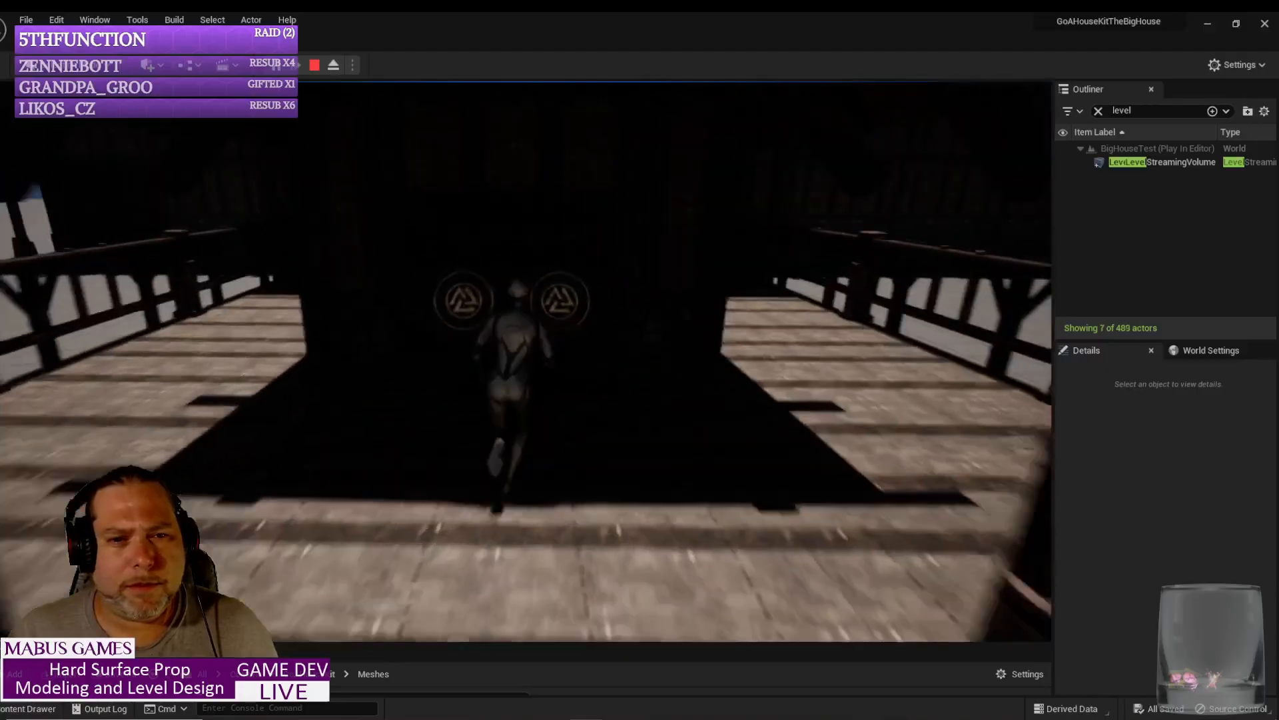
key("w")
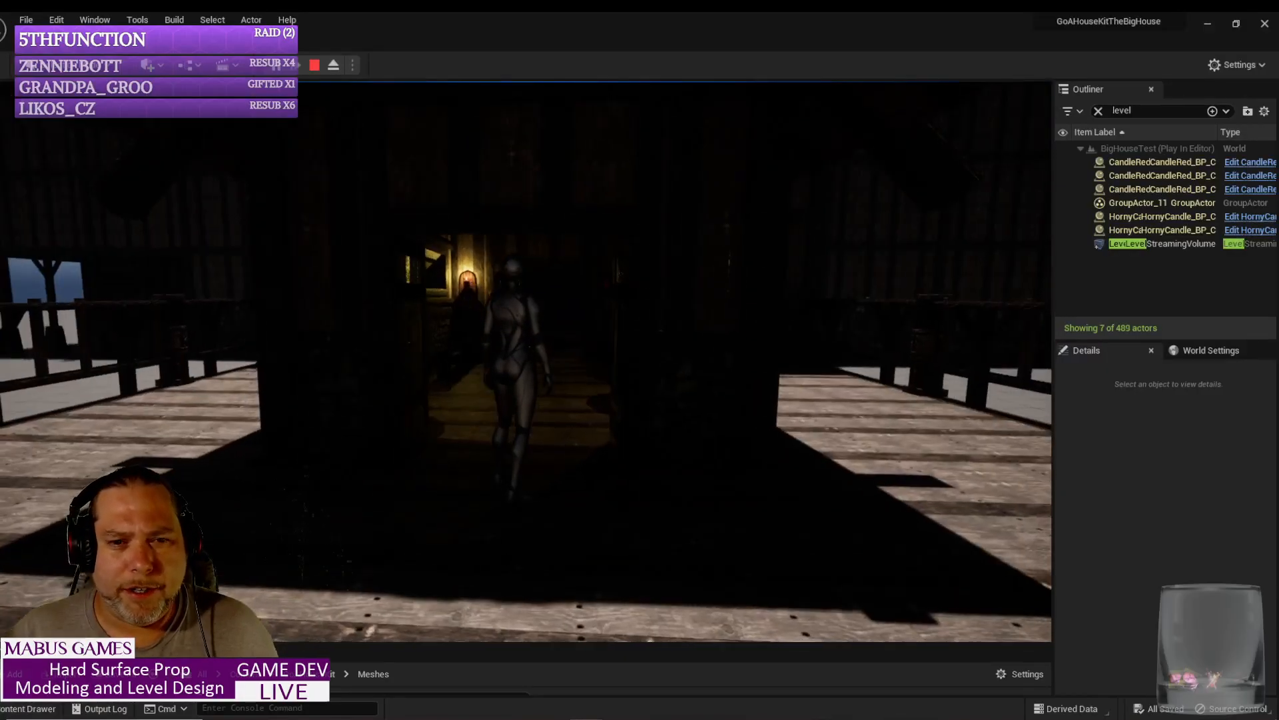
Step: Run the character through the front doors into the entrance hall, return outside past the porch steps, and end the play test
key("w")
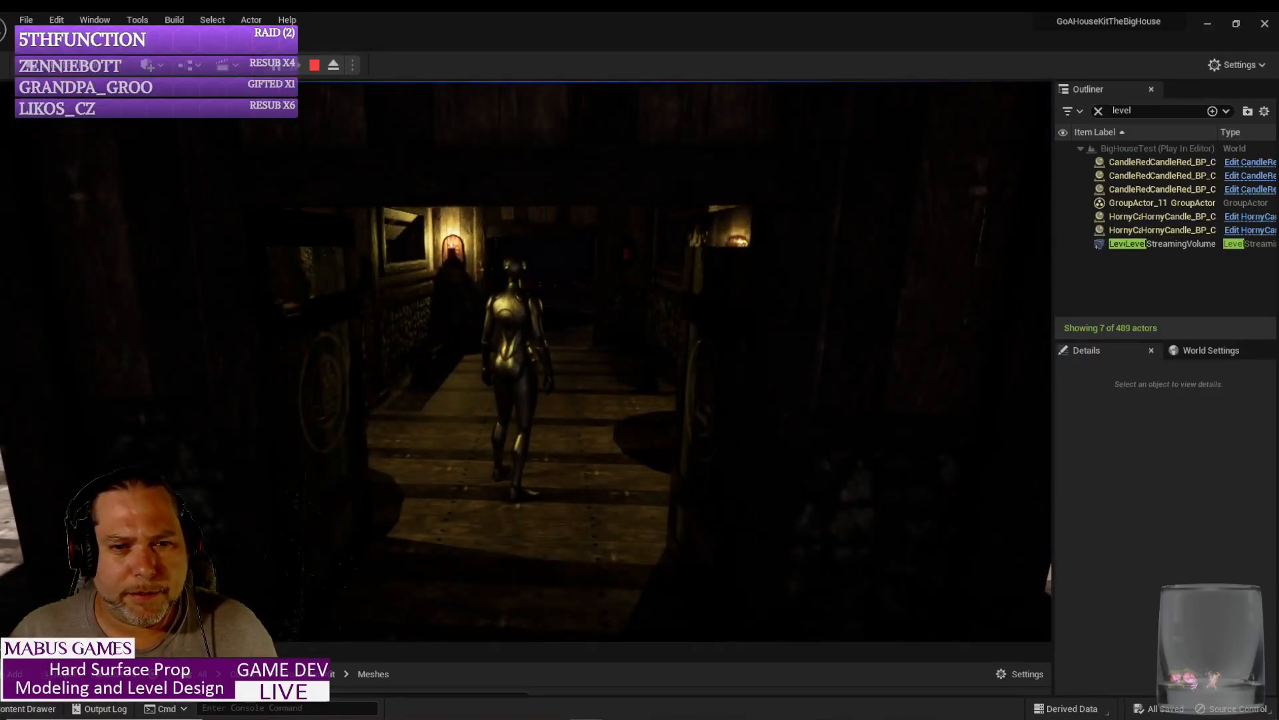
key("w")
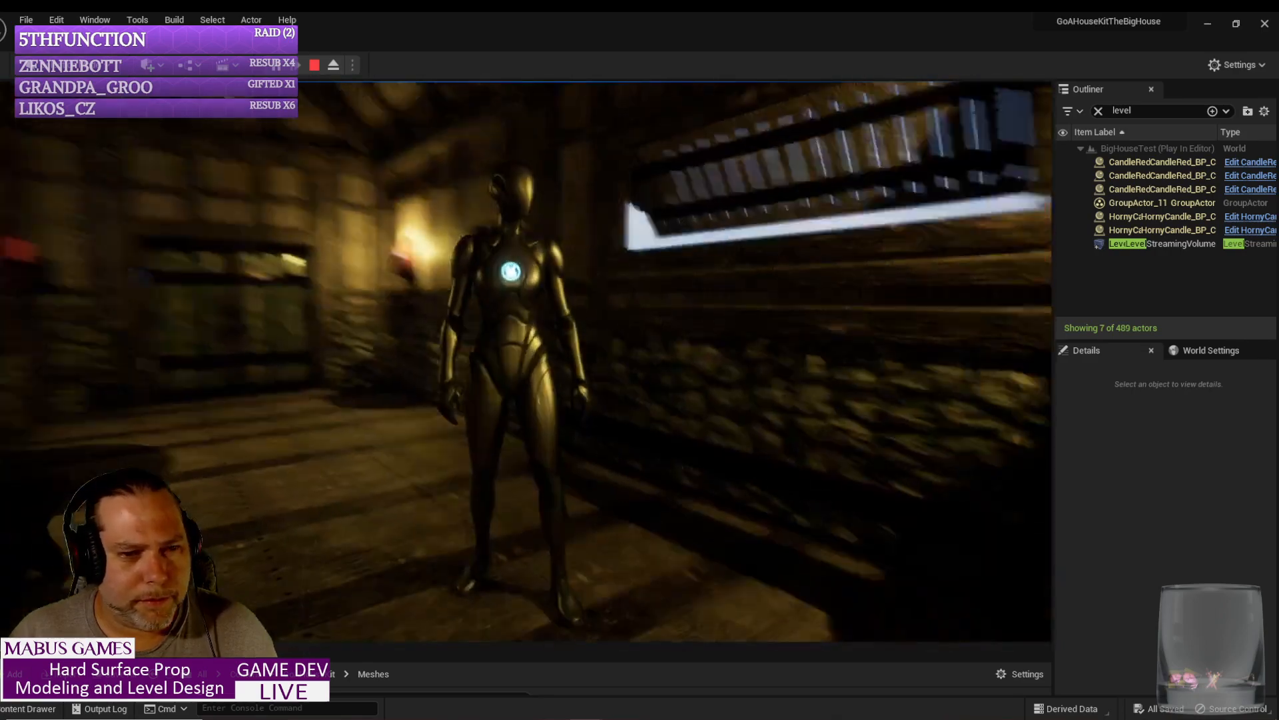
key("w")
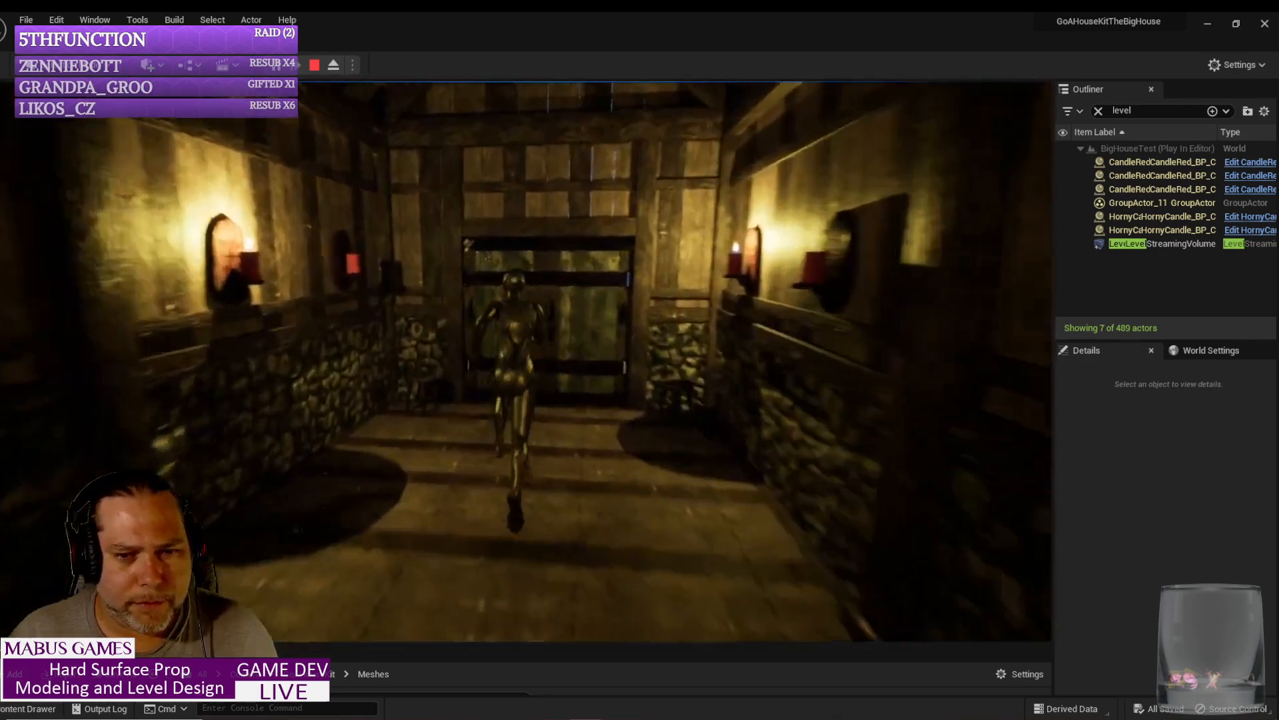
key("w")
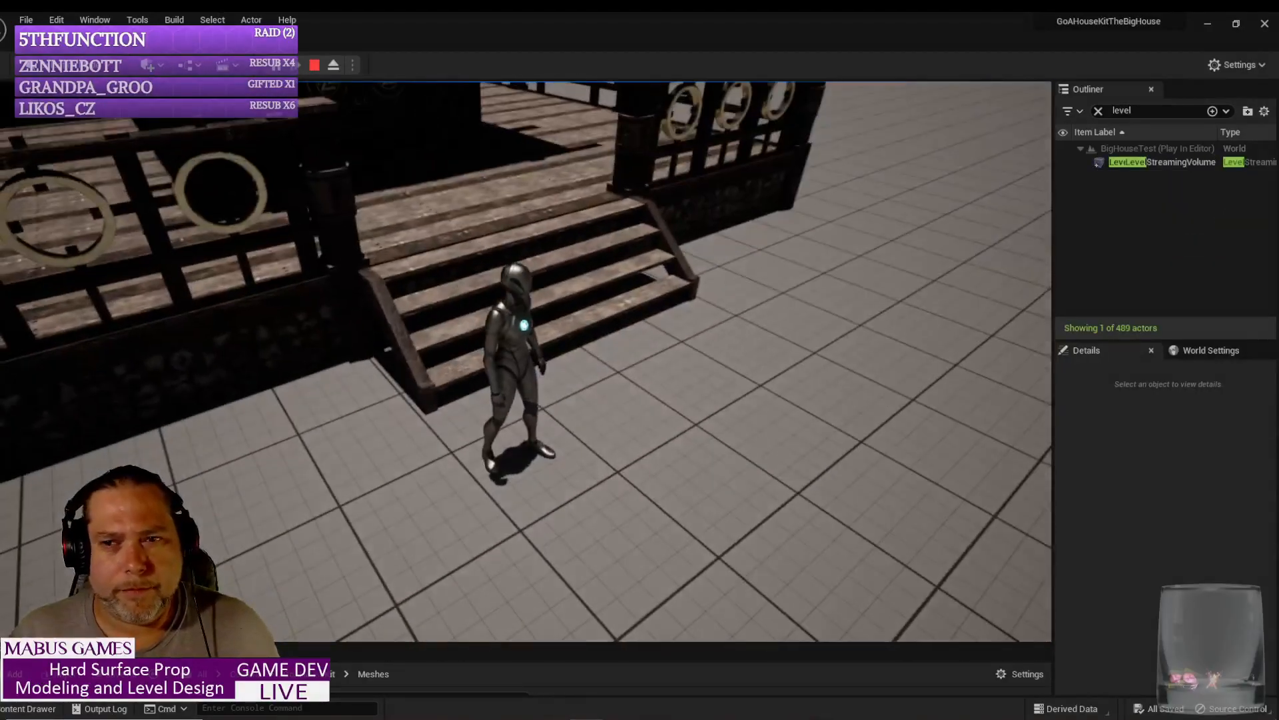
key("Escape")
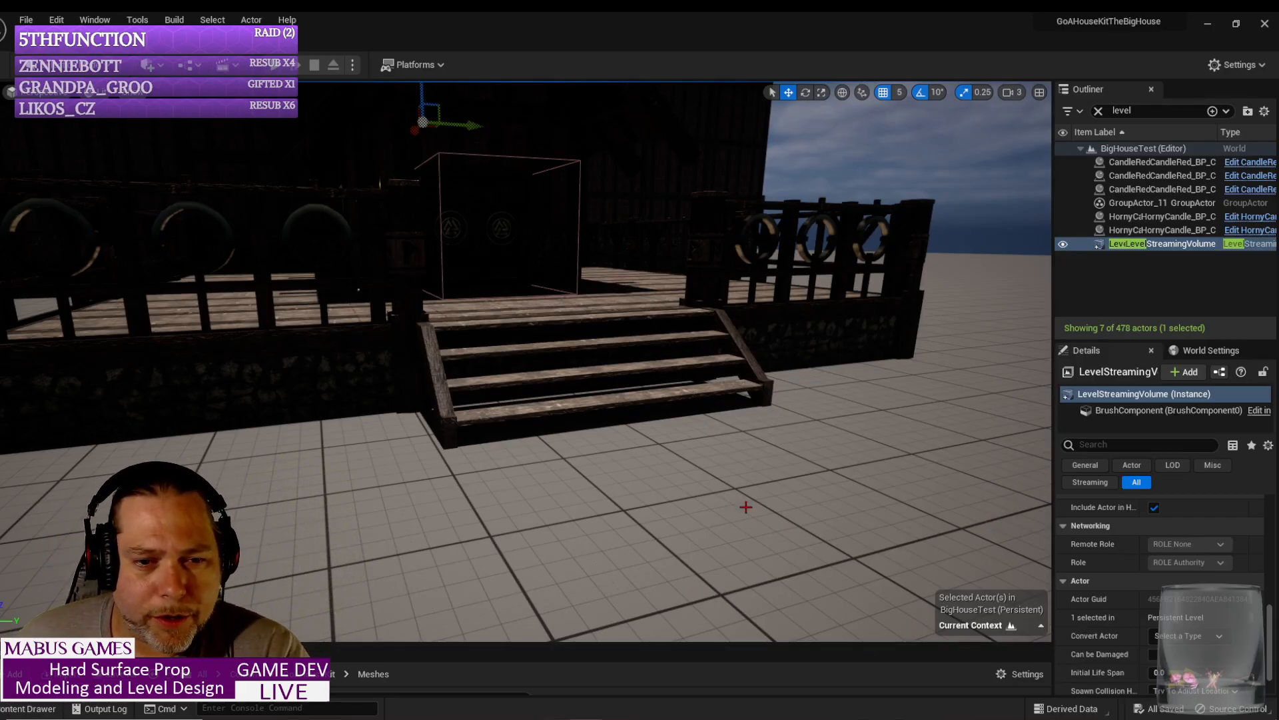
Step: Duplicate the entrance's level streaming volume, placing the copy further toward the main house, and widen the Outliner and Details area
right_click_drag(746, 506, 684, 464)
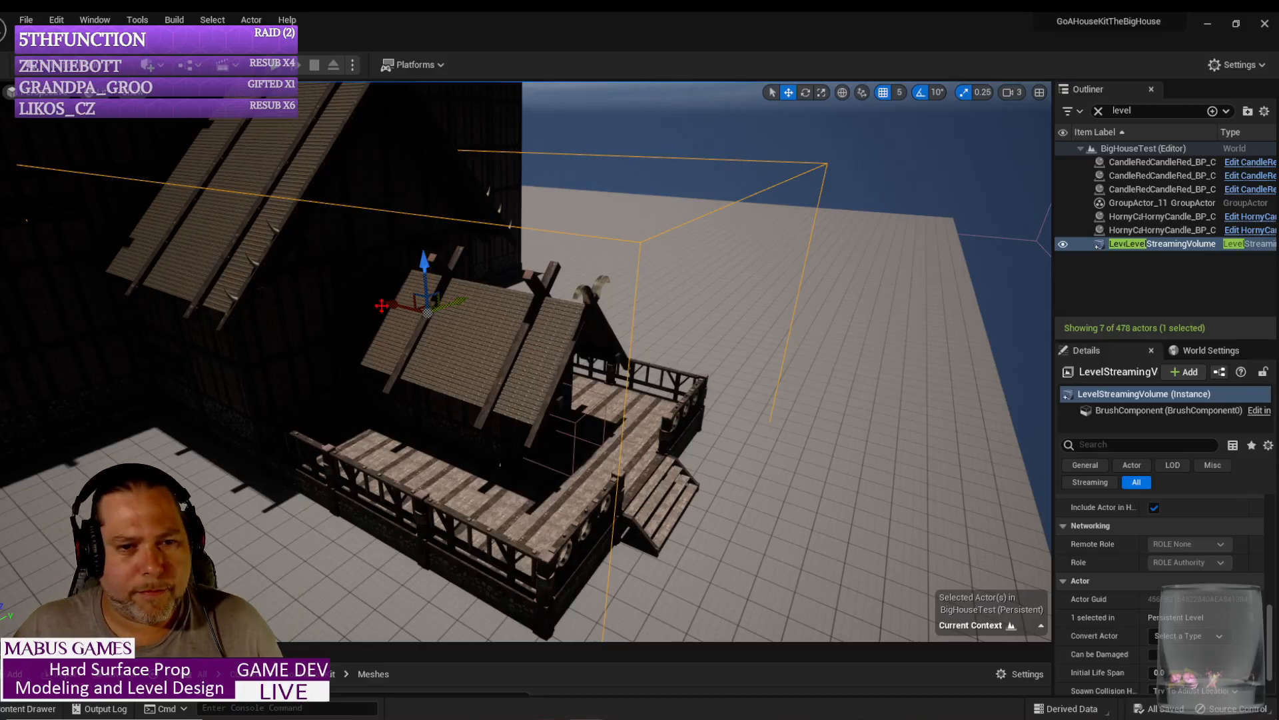
left_click_drag(400, 307, 297, 281, "alt")
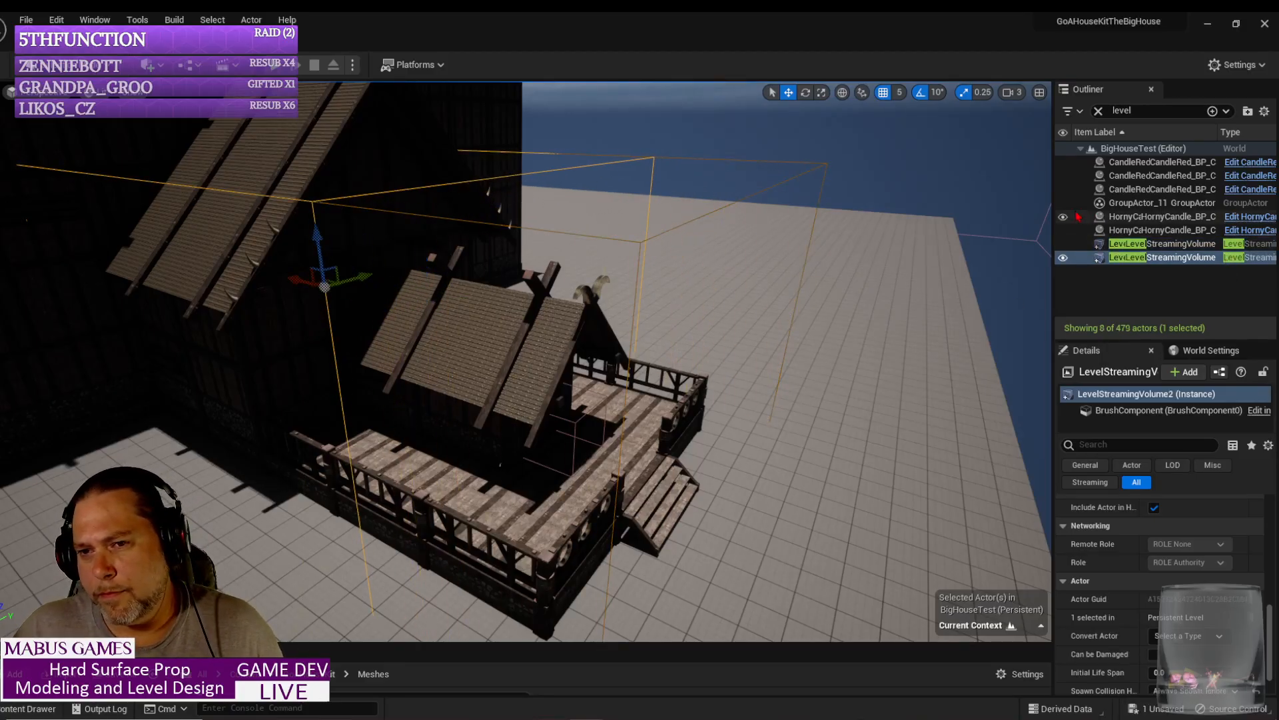
left_click_drag(1053, 212, 932, 209)
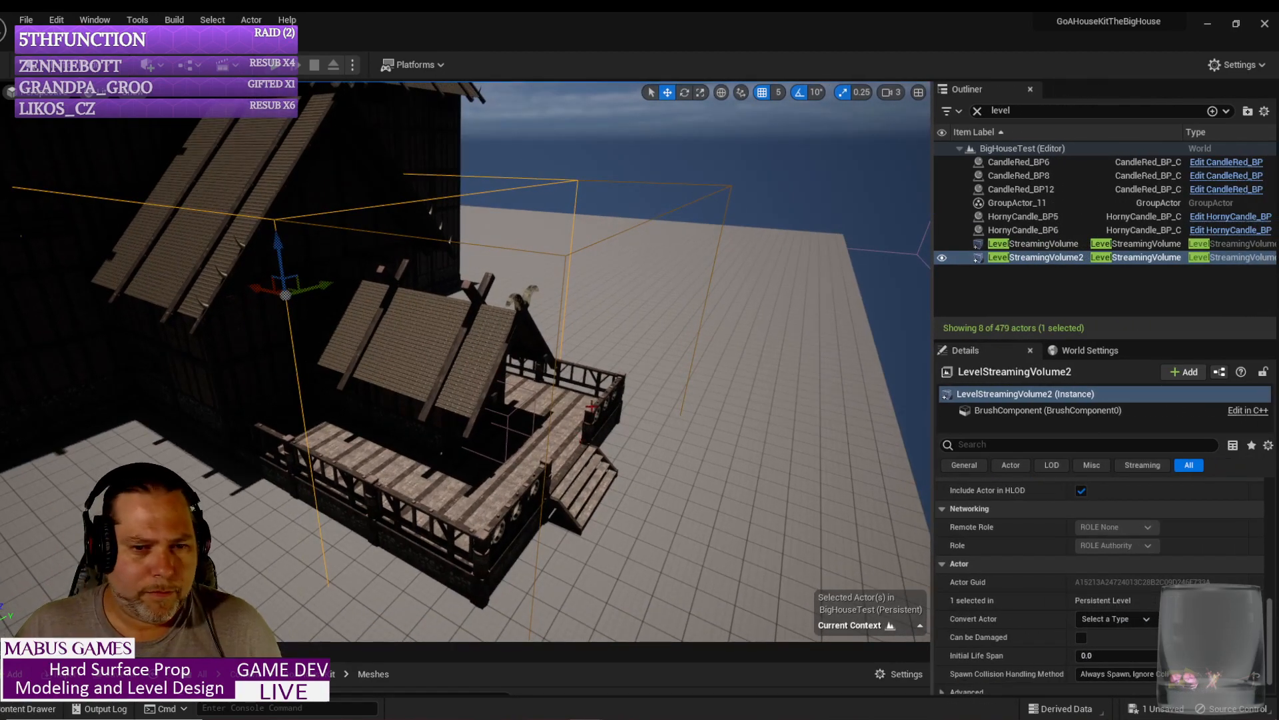
Step: In the top view, move the copied streaming volume along X until its outer edge meets the entrance wing's front wall
right_click_drag(467, 360, 467, 343)
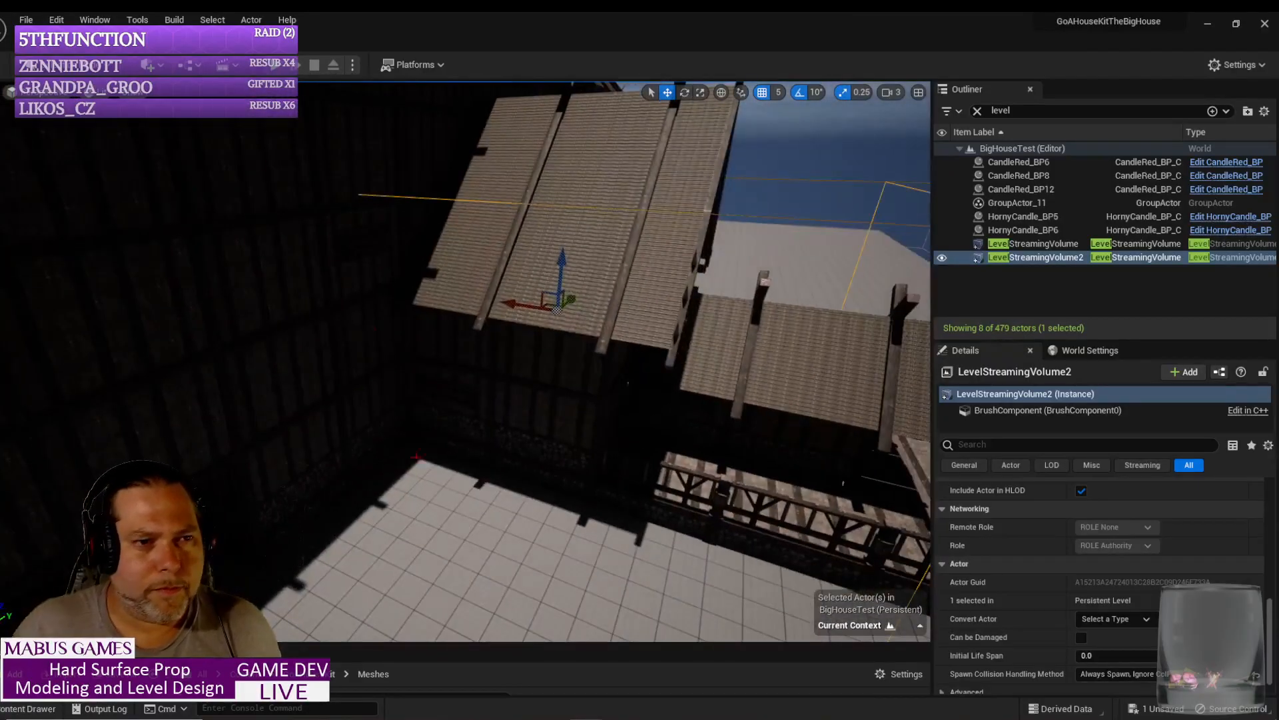
left_click(33, 92)
left_click(50, 142)
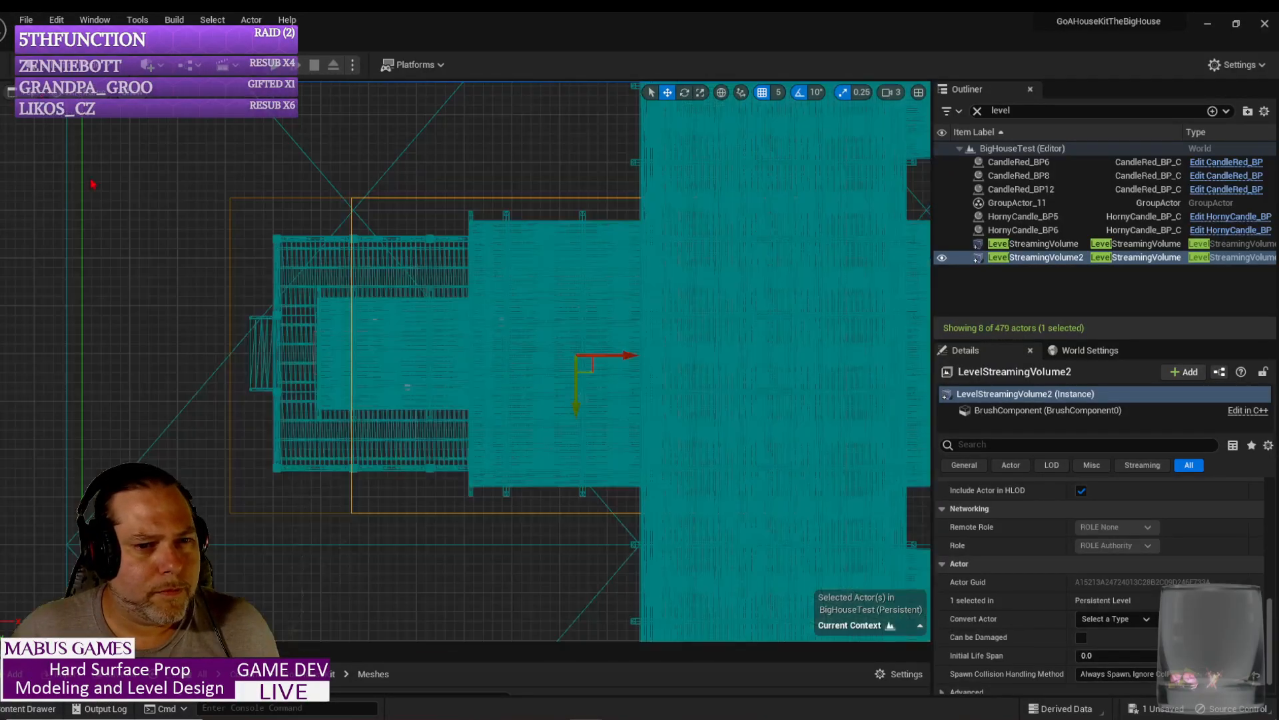
right_click_drag(551, 434, 349, 442)
scroll(453, 359, "down", 2)
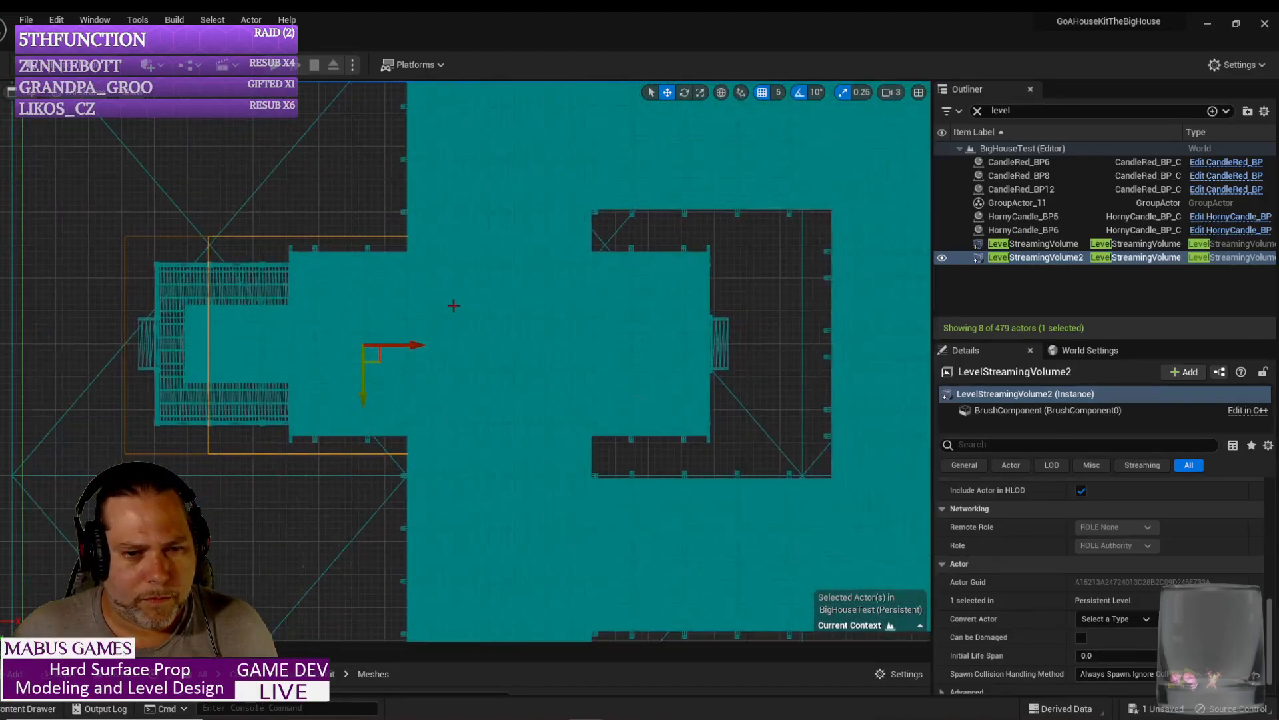
left_click_drag(414, 347, 488, 351)
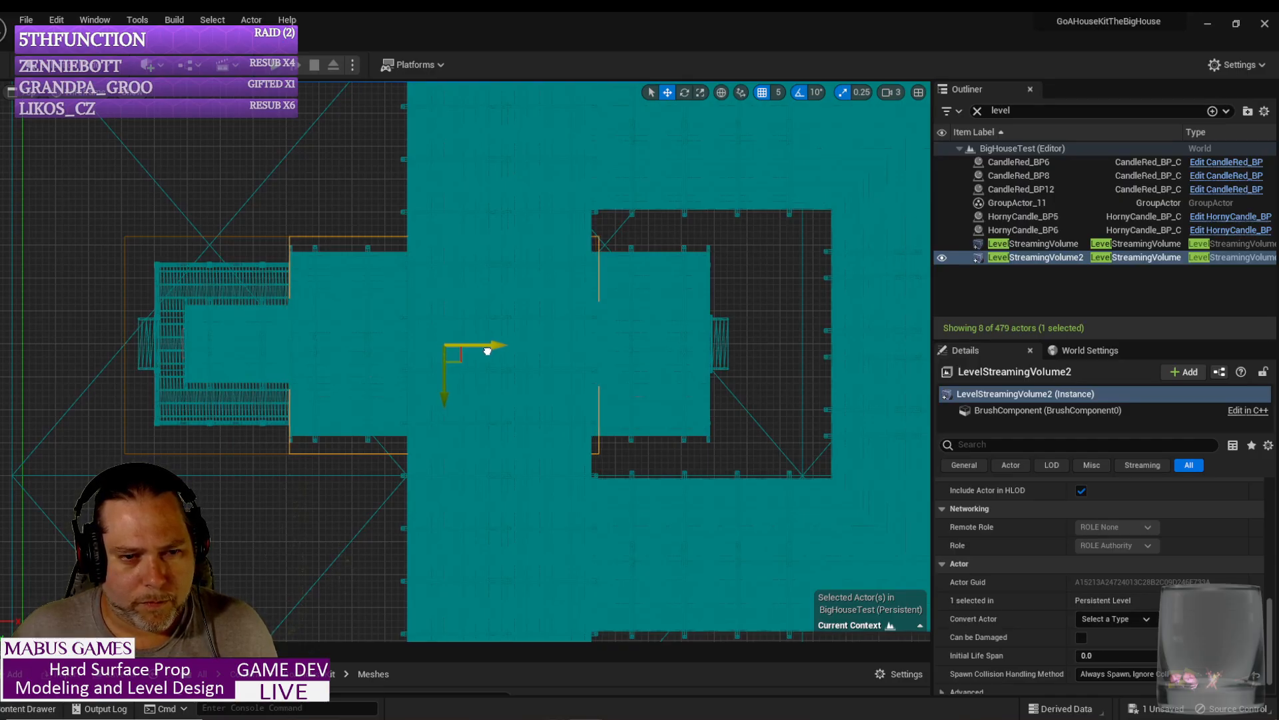
left_click_drag(488, 351, 486, 351)
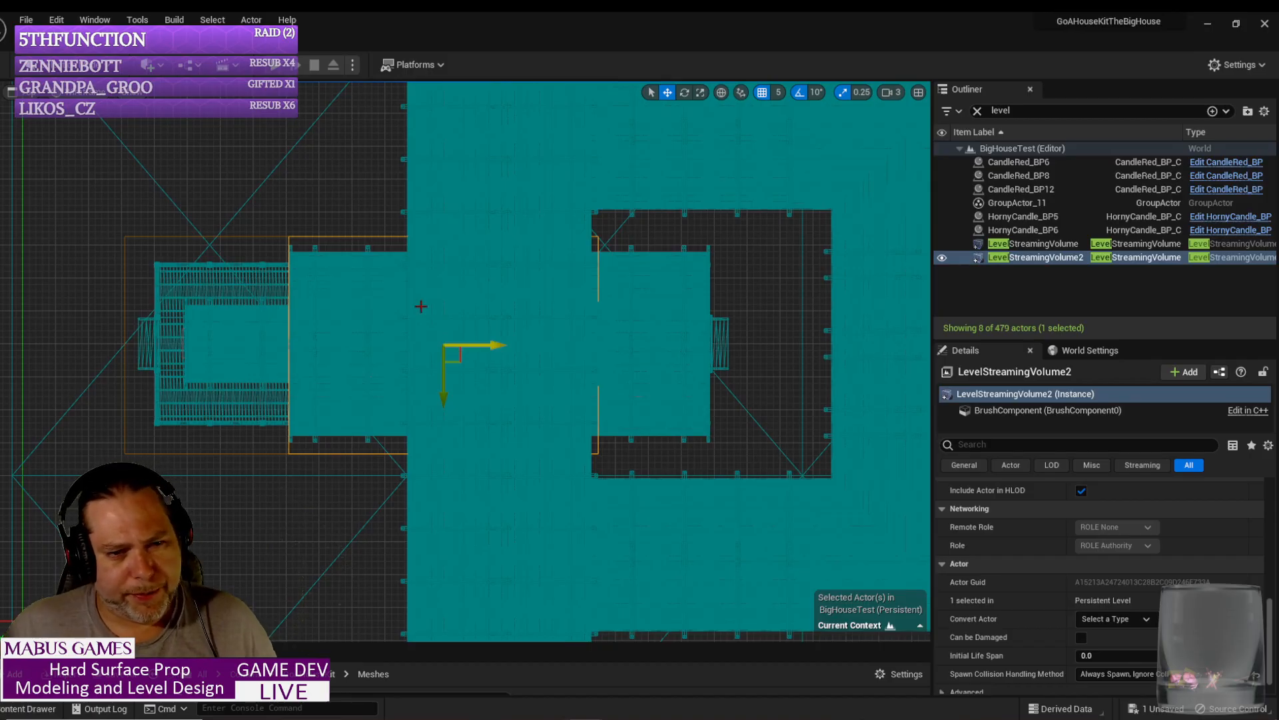
Step: Narrow the copied volume along Y to the entrance wing's width and move it along X to the porch's outer edge
key("space")
key("space")
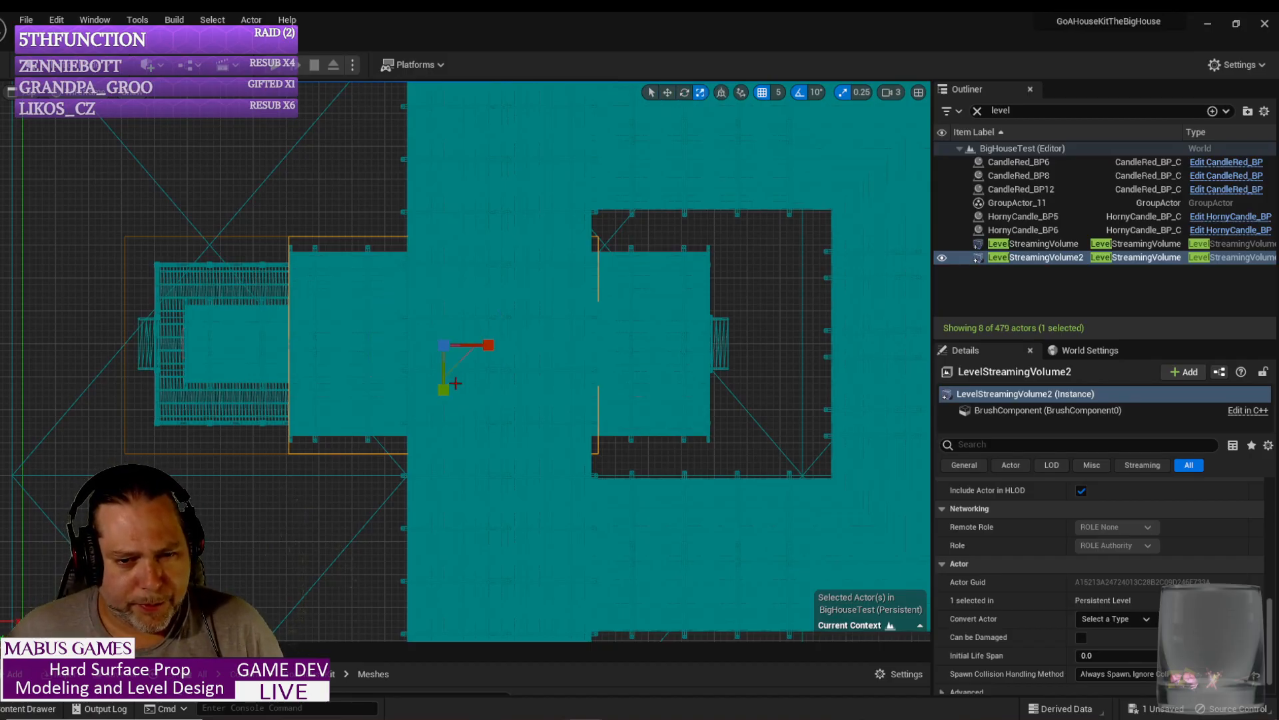
left_click_drag(443, 390, 443, 387)
left_click_drag(443, 390, 443, 379)
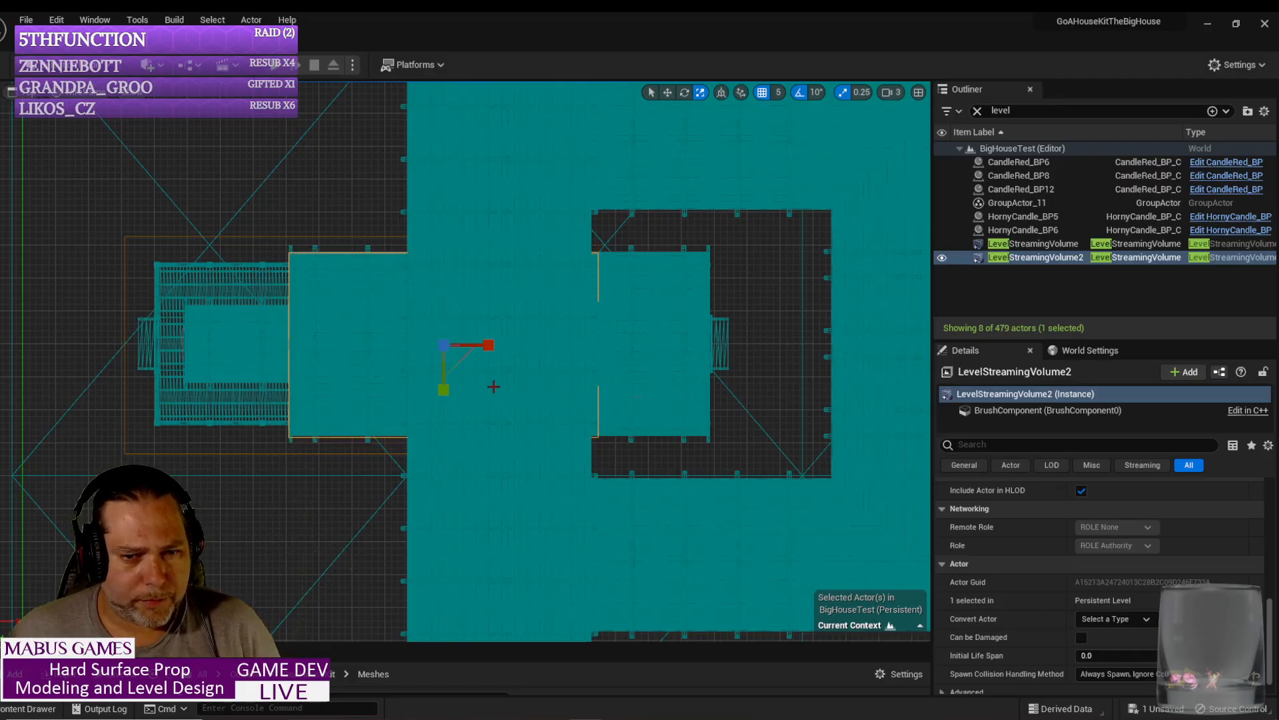
key("w")
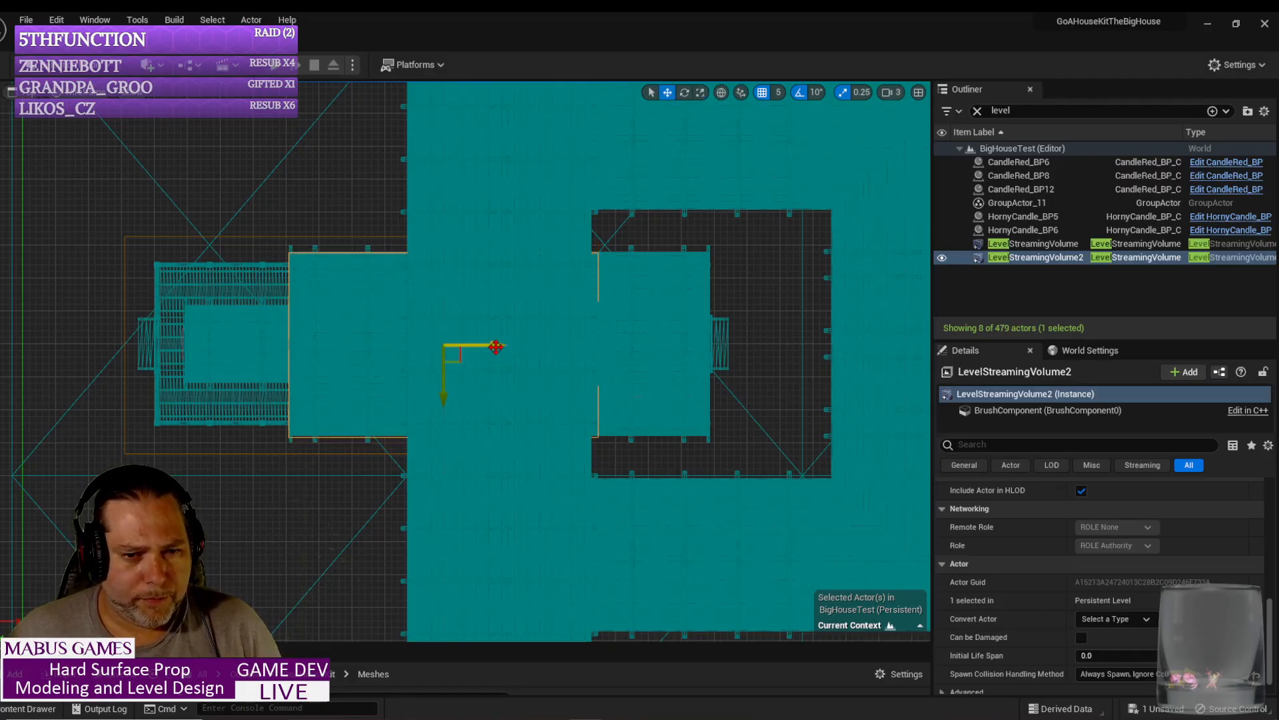
left_click_drag(495, 345, 361, 357)
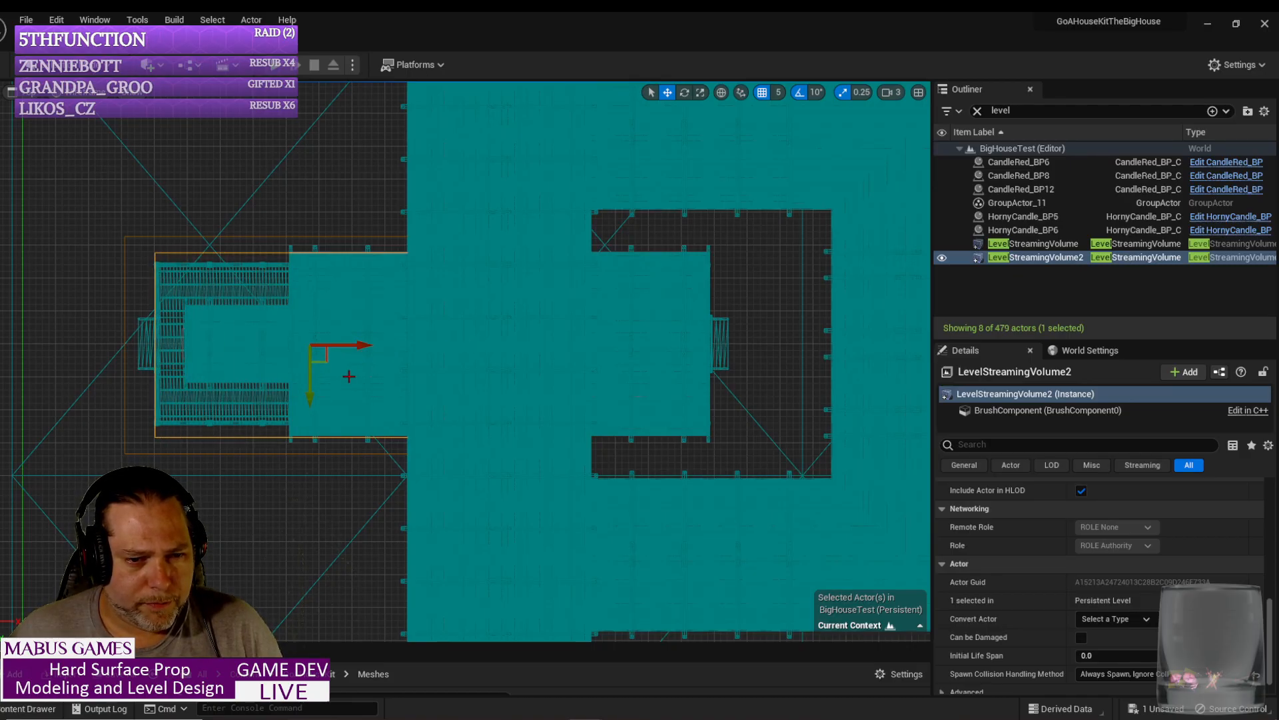
Step: Scale the copied volume down further along Y to match the porch's width and nudge it along Y to align with the porch
key("e")
key("r")
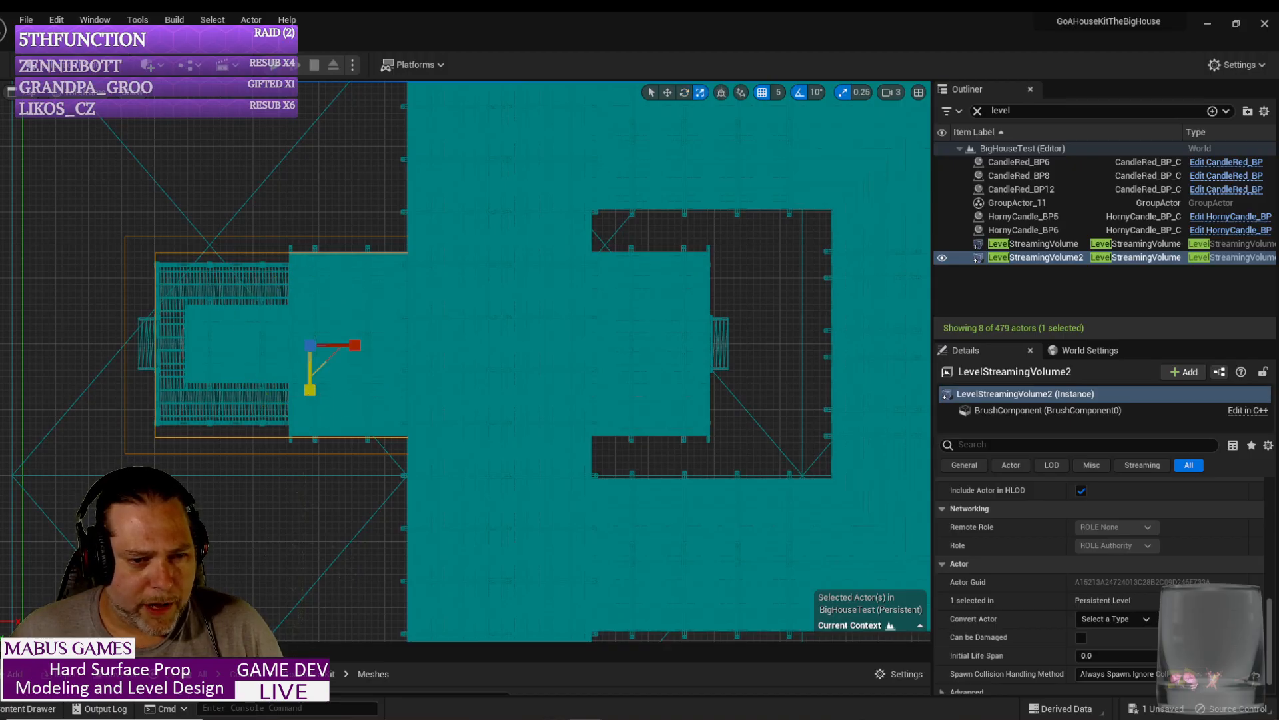
left_click_drag(310, 390, 310, 380)
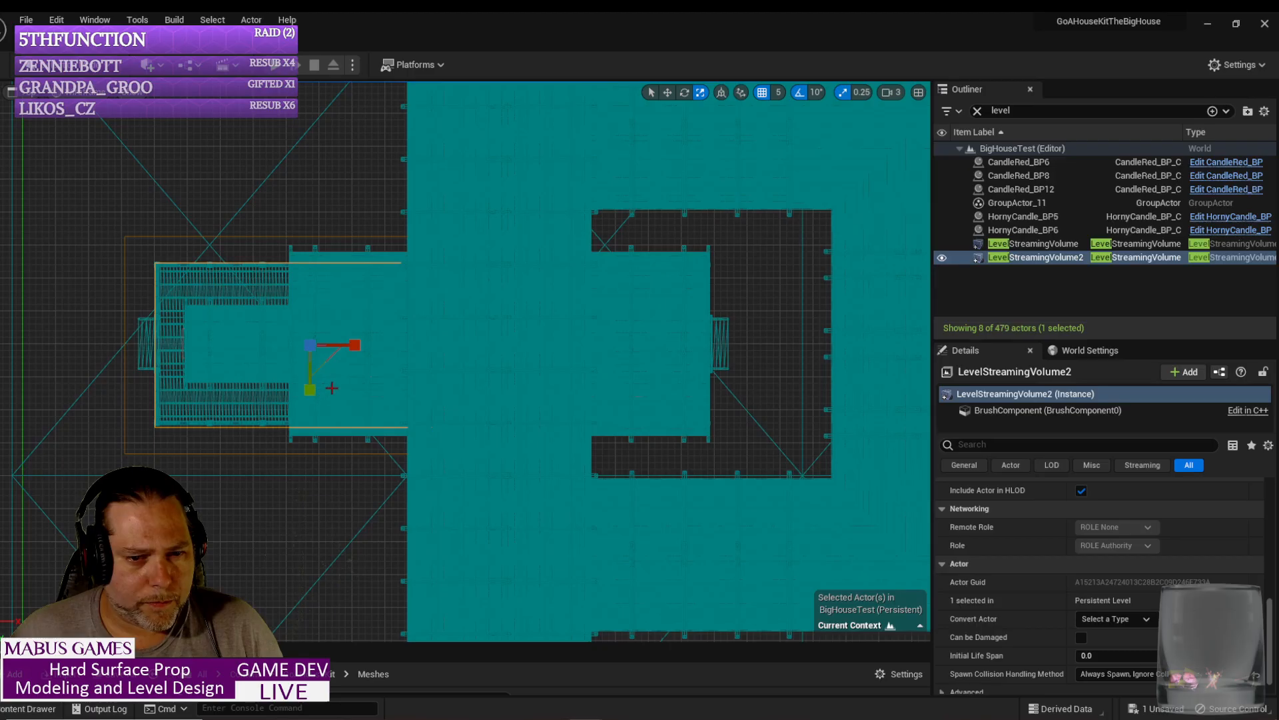
key("w")
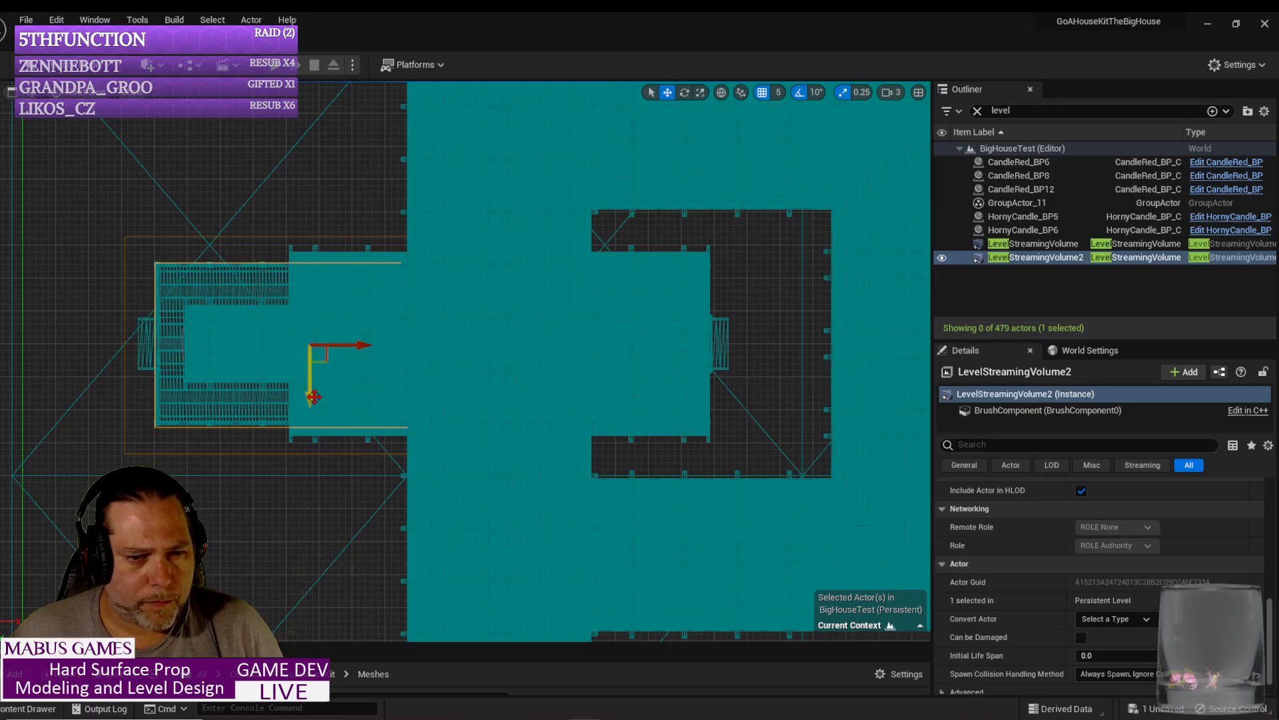
left_click_drag(309, 397, 310, 396)
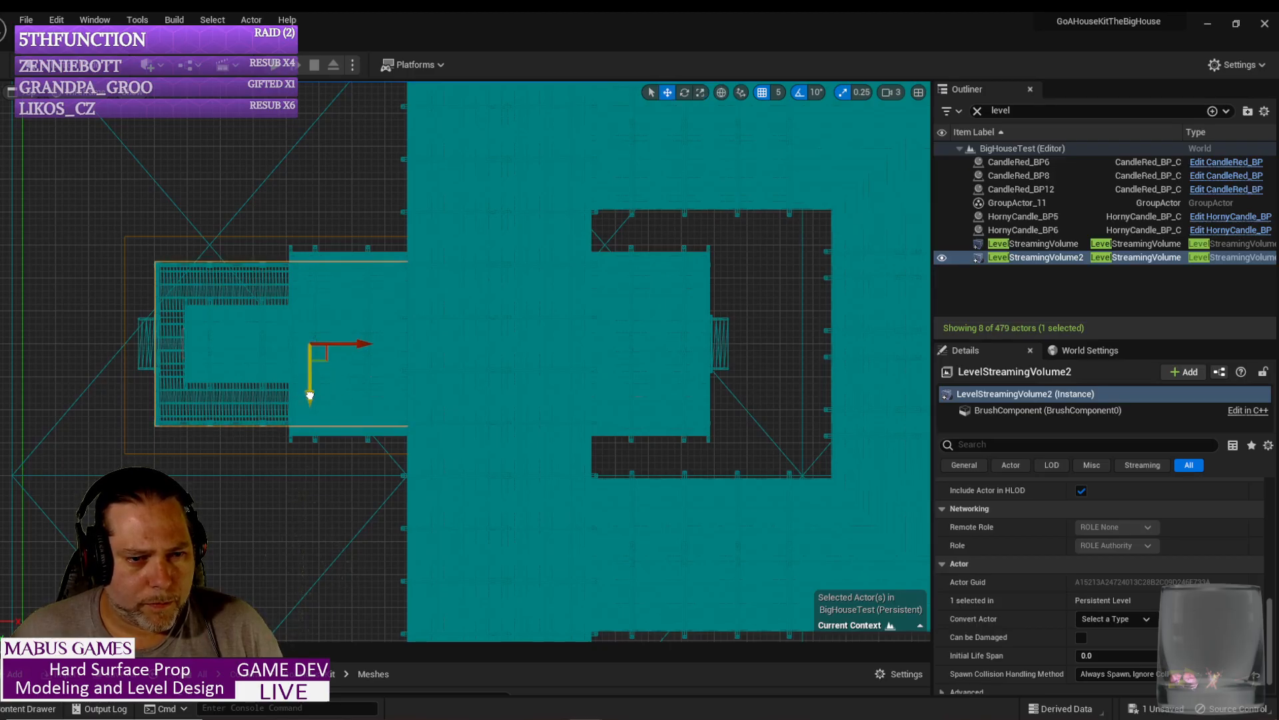
Step: Lengthen the copied volume along X and position it to span from the porch to just beyond the steps of the opposite wing
key("e")
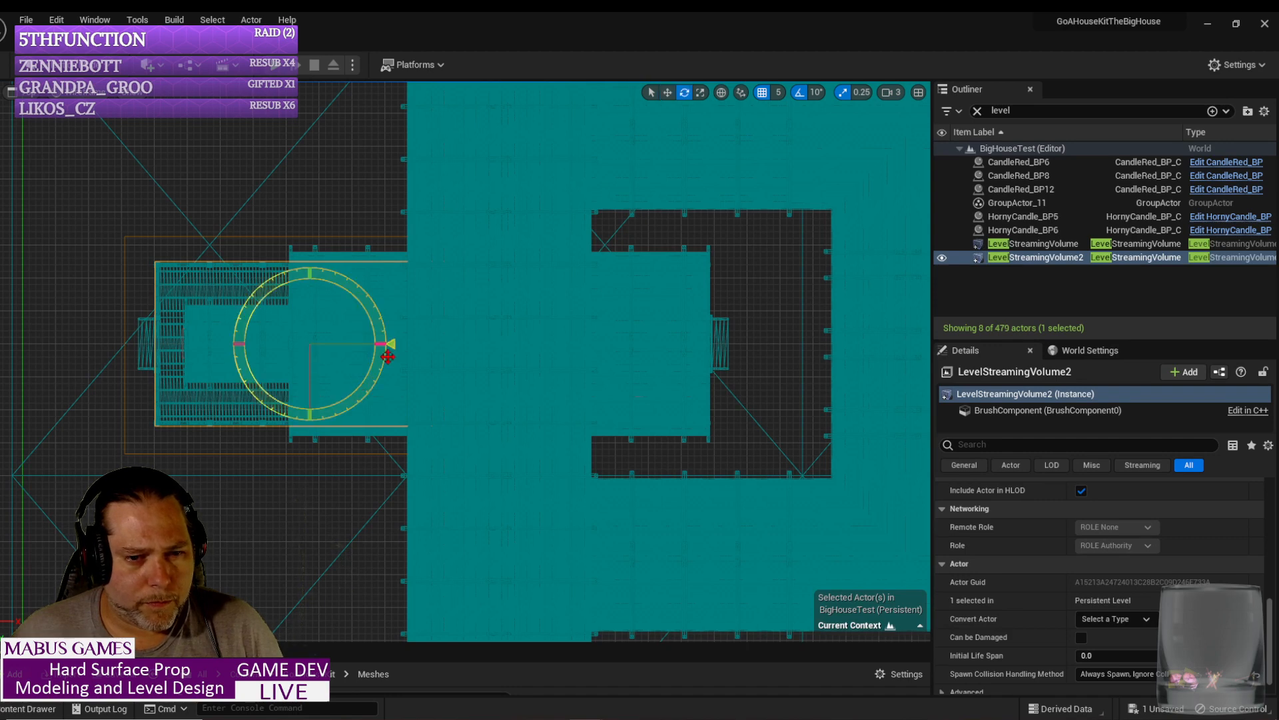
key("r")
left_click_drag(360, 344, 501, 346)
key("w")
key("r")
key("w")
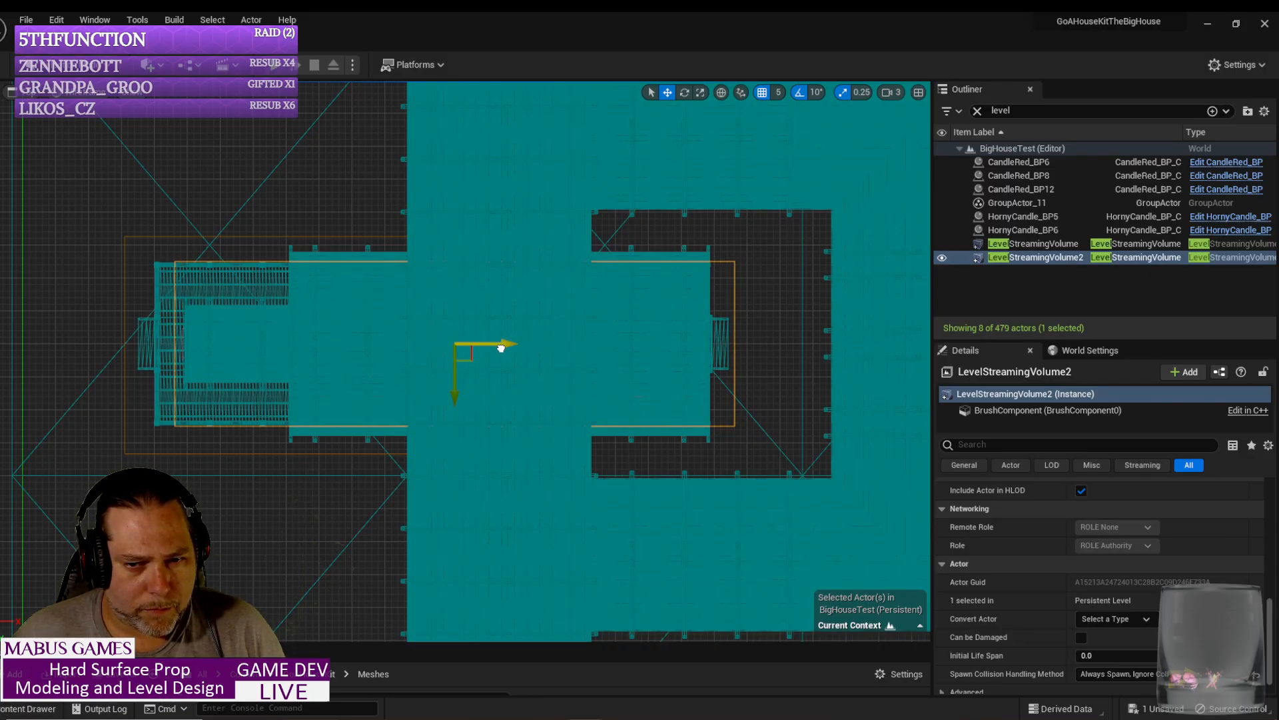
left_click_drag(501, 347, 498, 350)
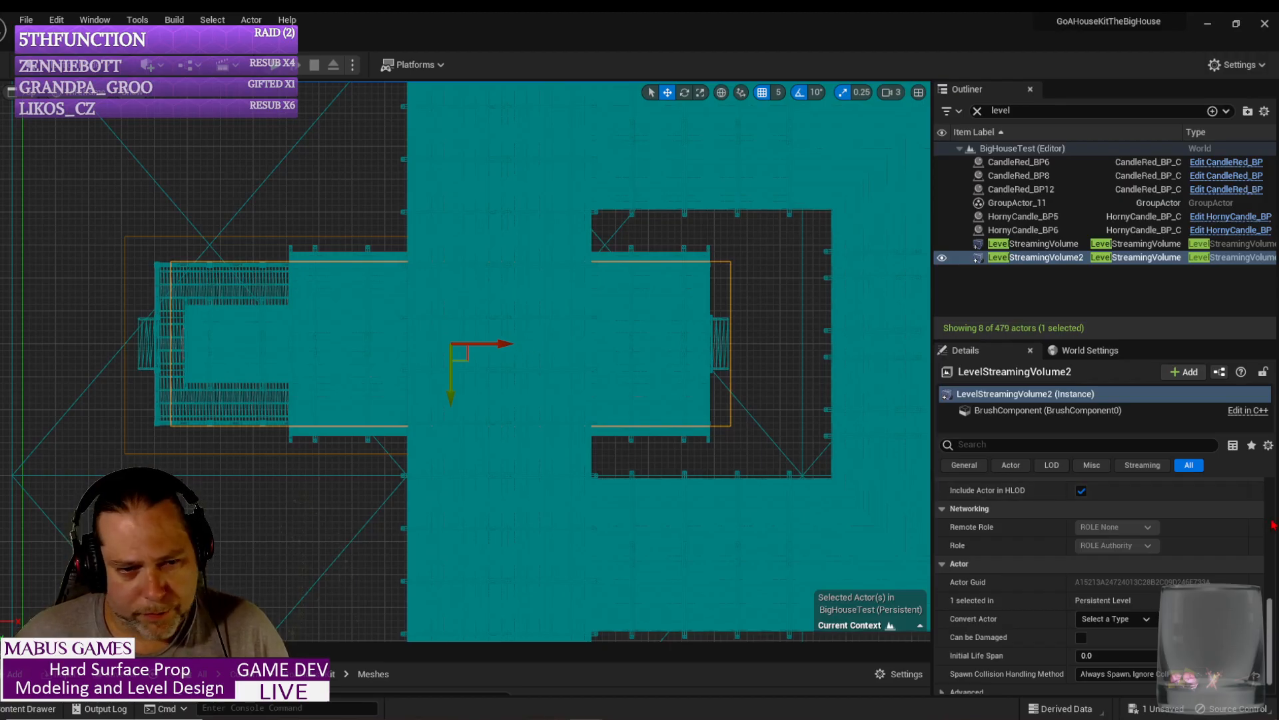
Step: Reselect LevelStreamingVolume2 and make the Level02Lights sublevel visible in the Levels window
key("Escape")
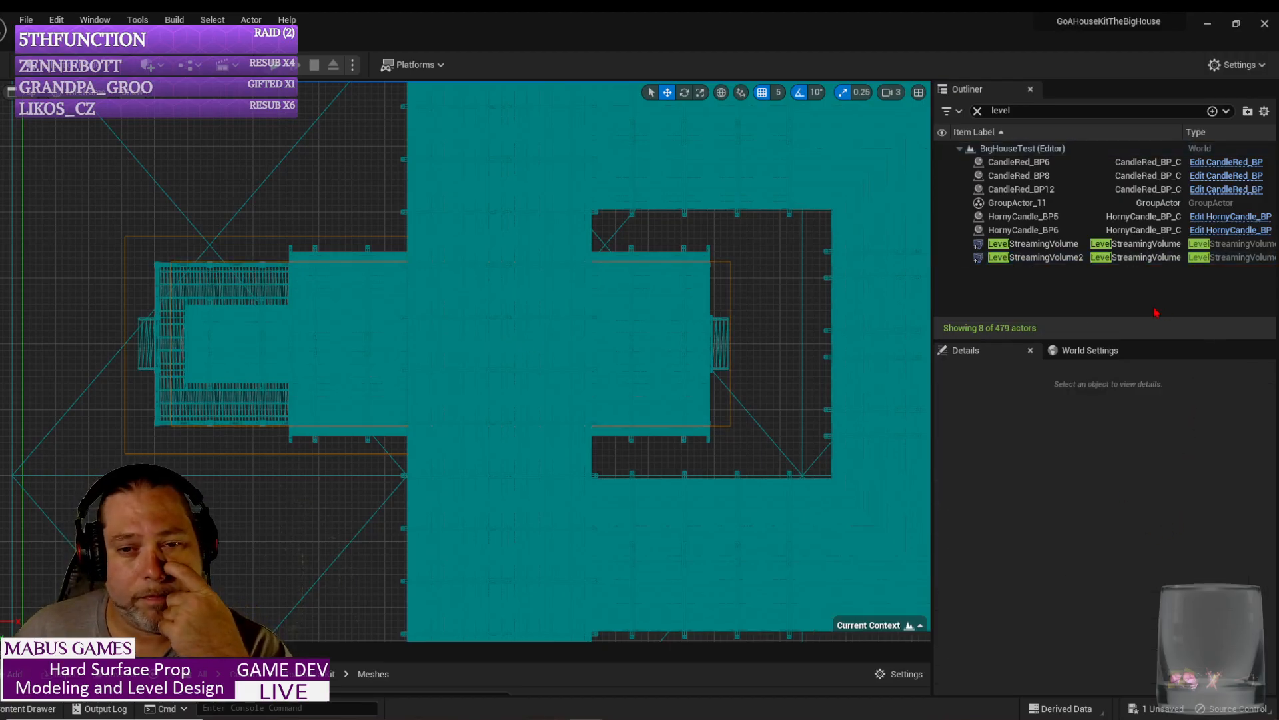
left_click(730, 283)
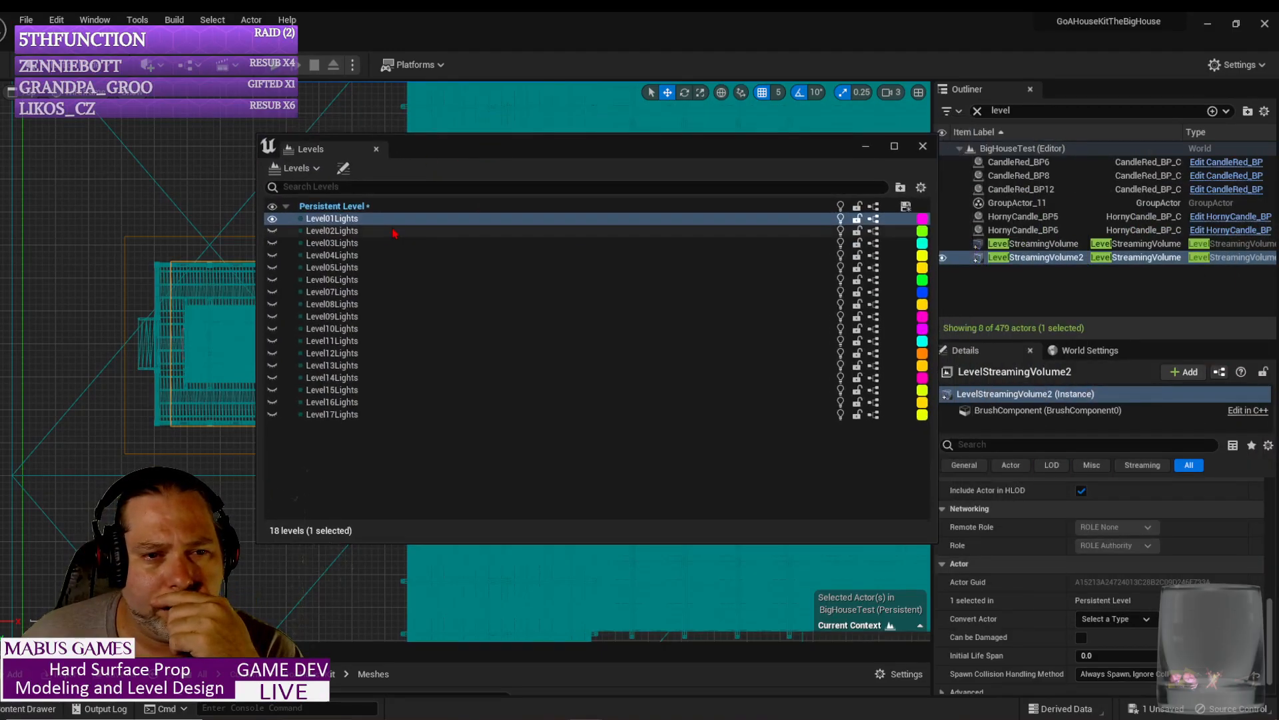
left_click(394, 231)
right_click(395, 232)
mouse_move(426, 272)
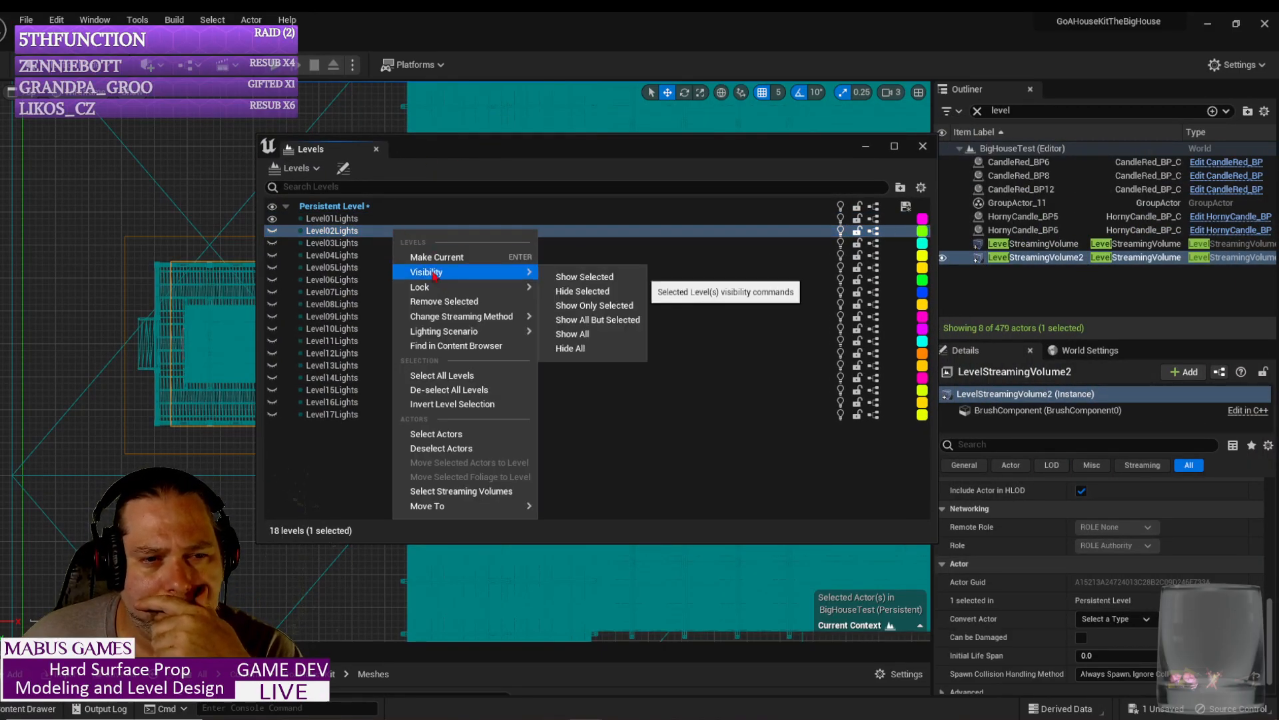
key("Right")
key("Return")
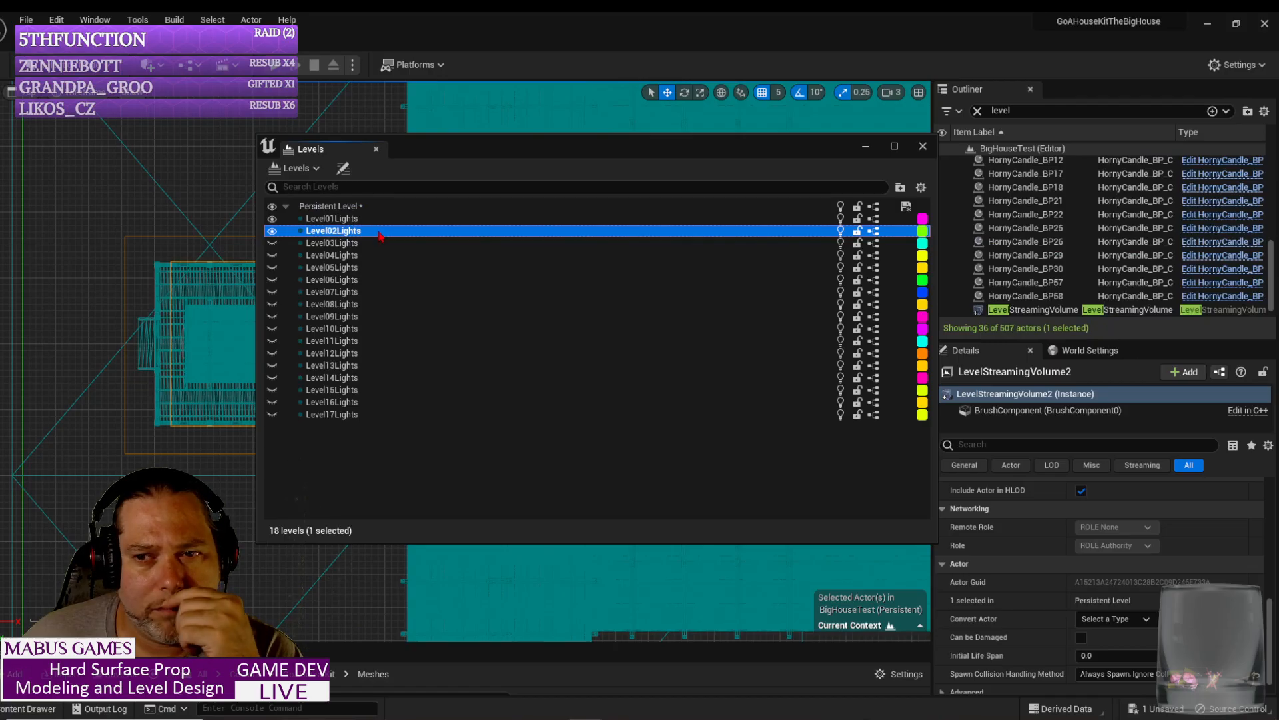
Step: Select the streaming volumes of Level02Lights, then in its level details add one streaming volume entry and assign LevelStreamingVolume2
right_click(380, 234)
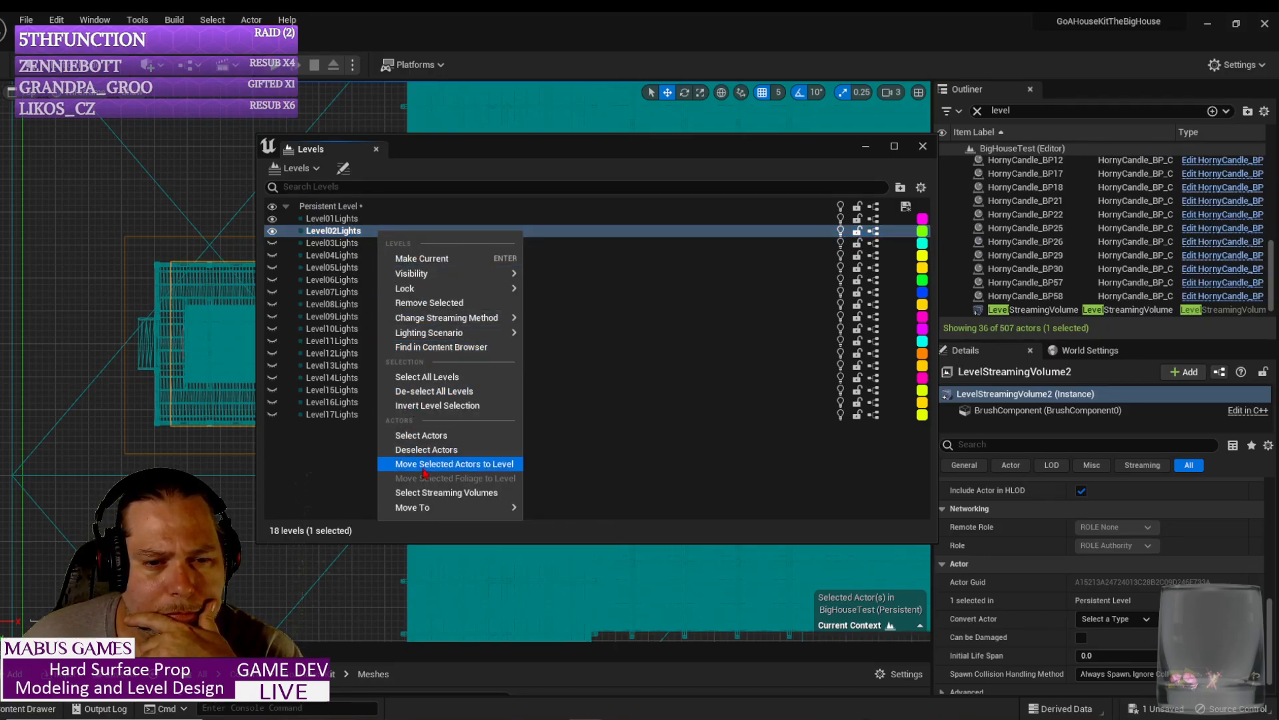
left_click(427, 493)
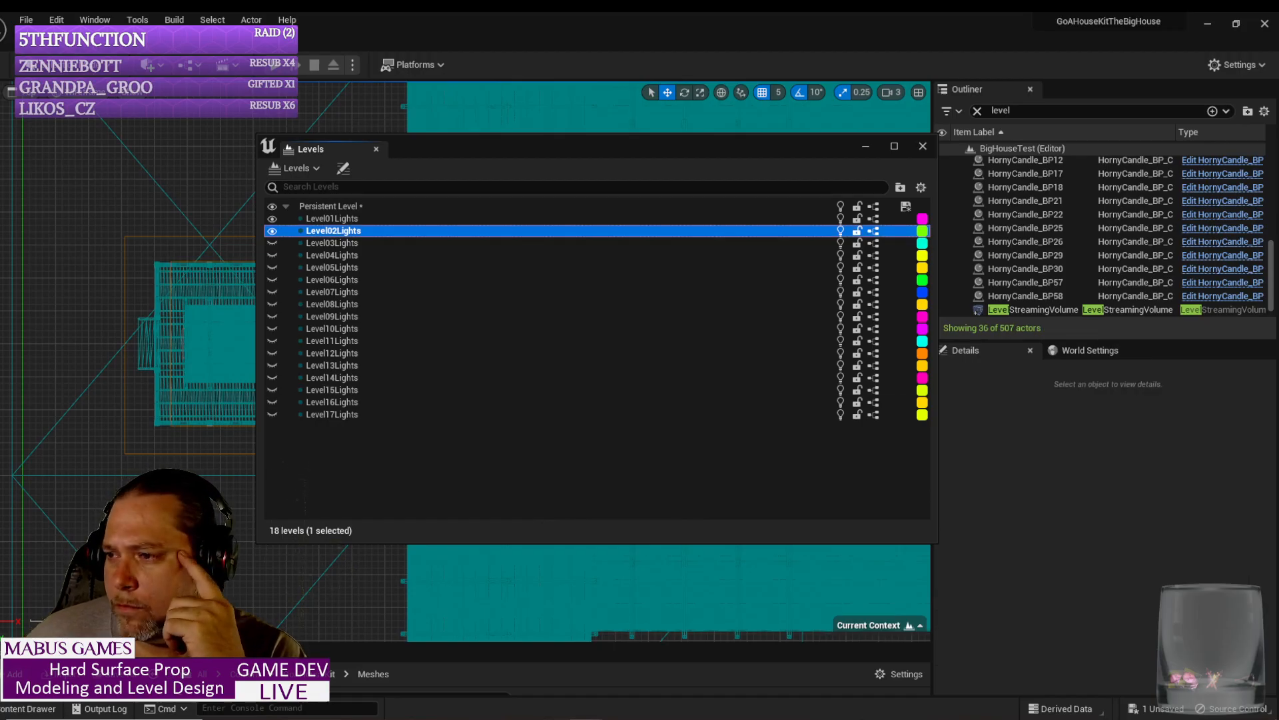
left_click(343, 168)
left_click_drag(833, 163, 669, 175)
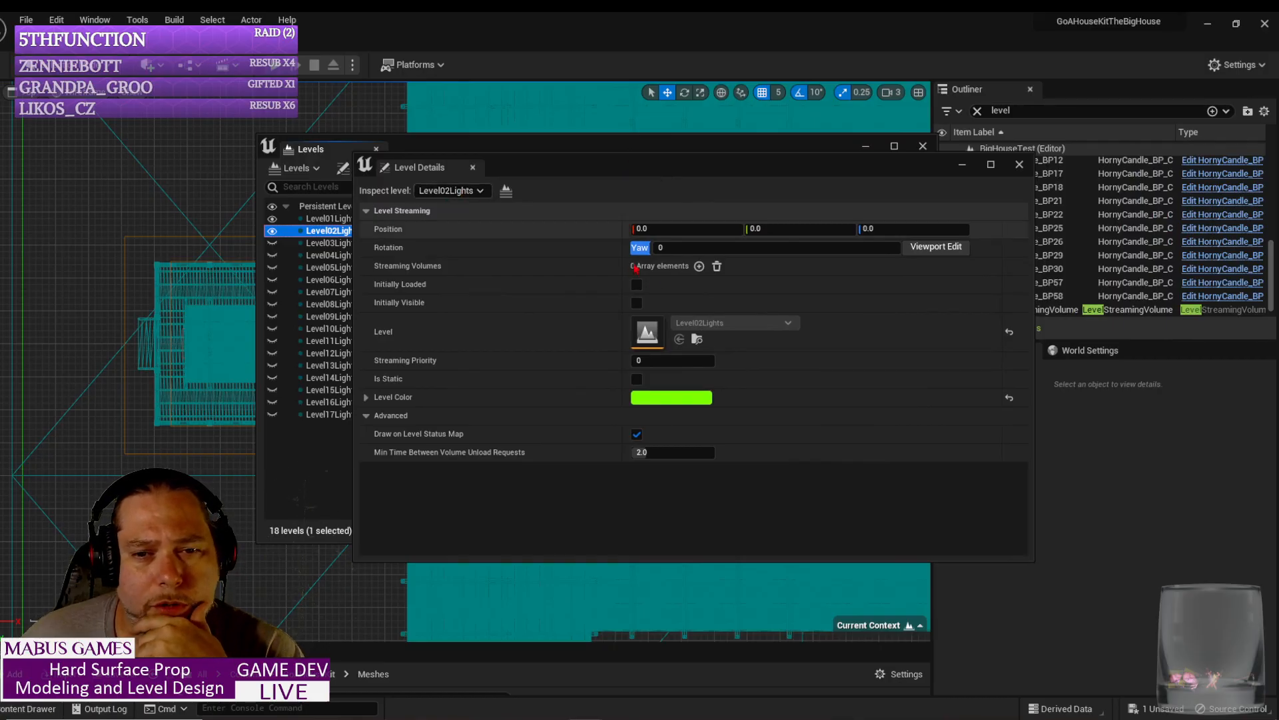
left_click(700, 266)
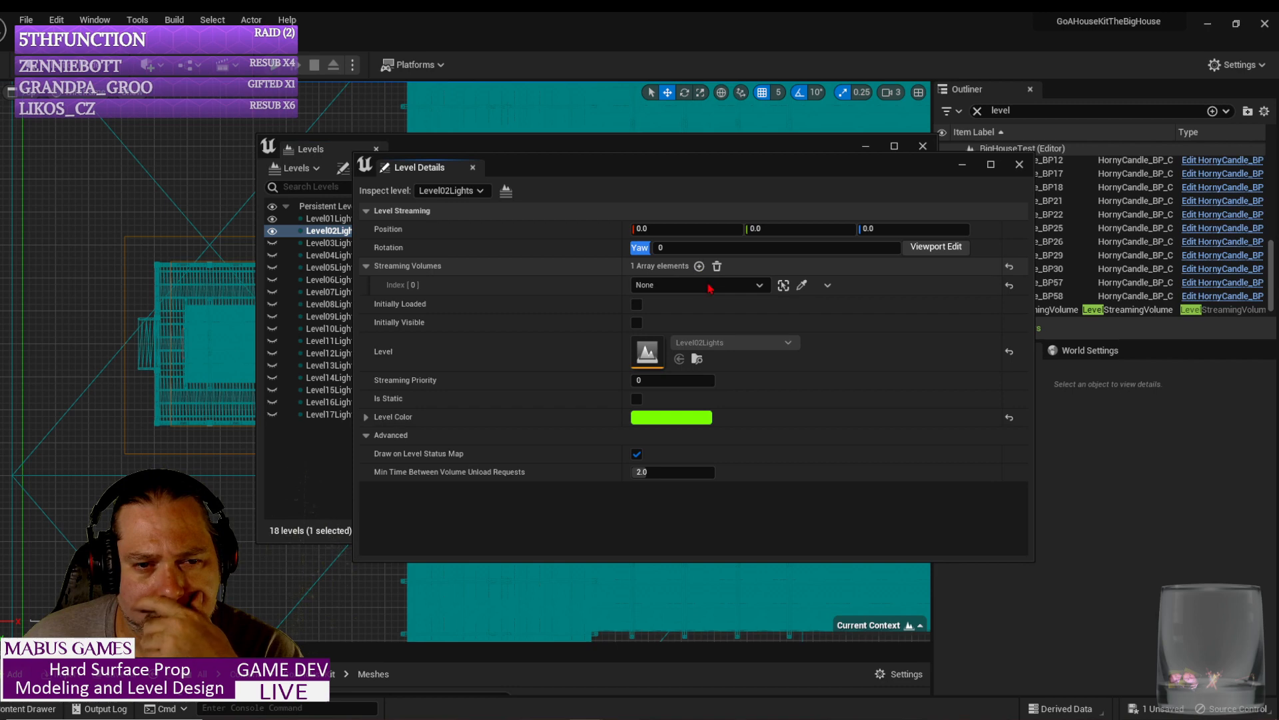
left_click(758, 285)
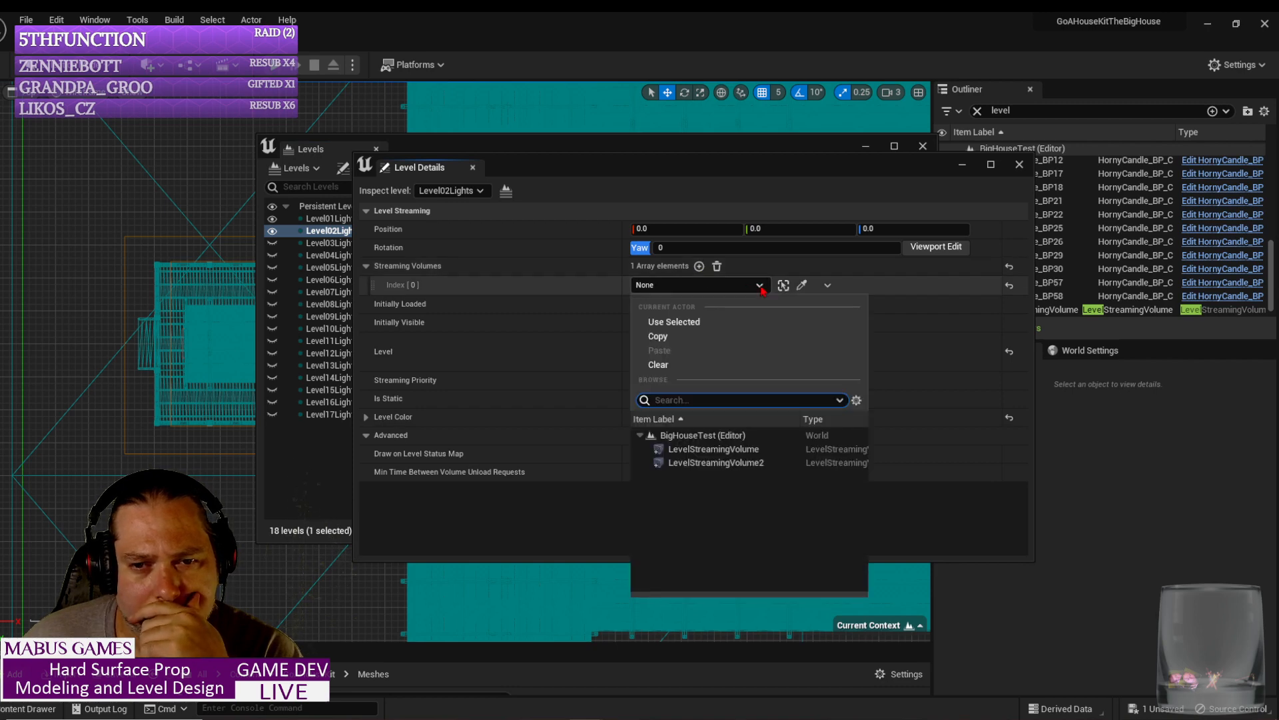
left_click(716, 462)
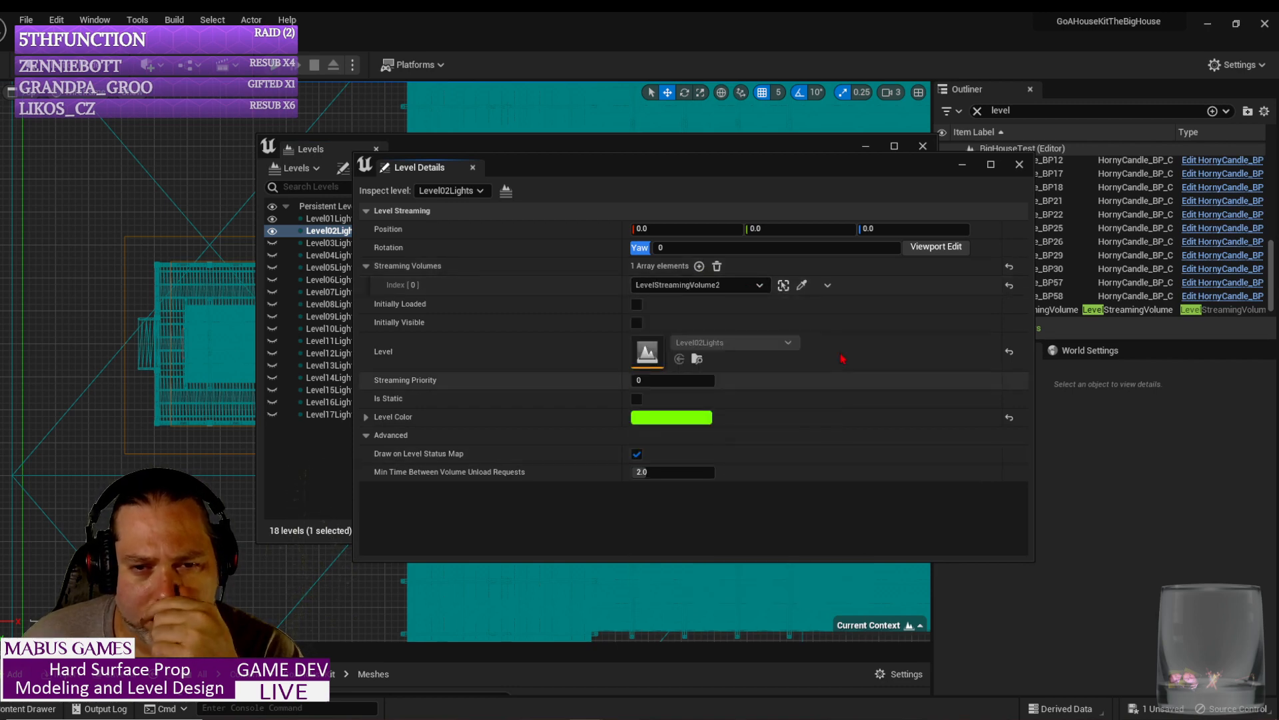
Step: Add a second streaming volume entry to Level01Lights in its level details and assign LevelStreamingVolume2 to it
left_click(330, 220)
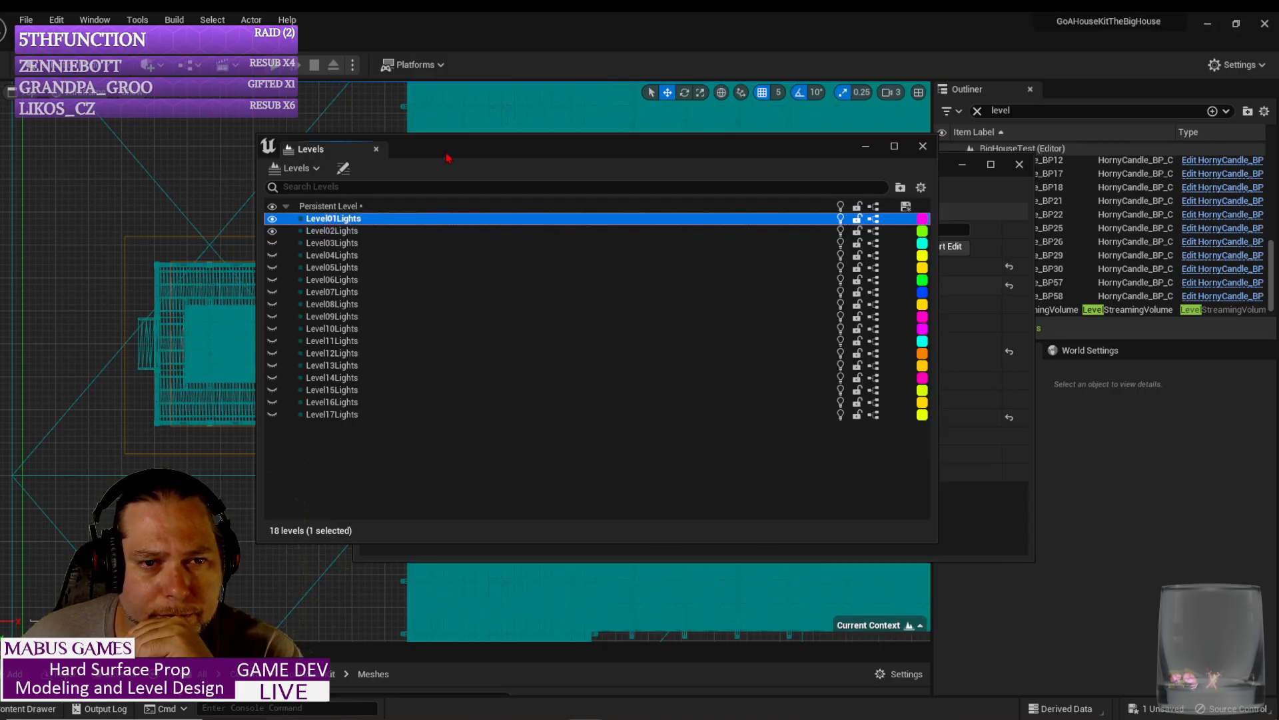
left_click_drag(453, 147, 428, 232)
left_click(529, 170)
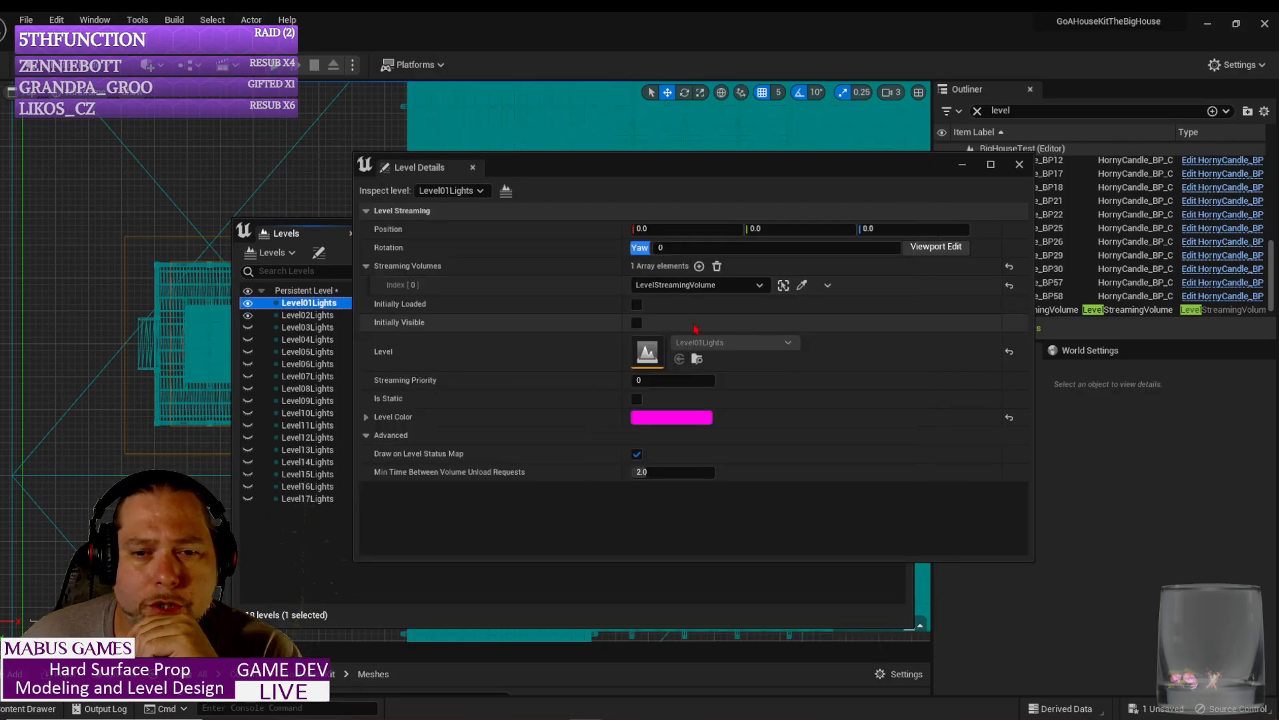
left_click(699, 265)
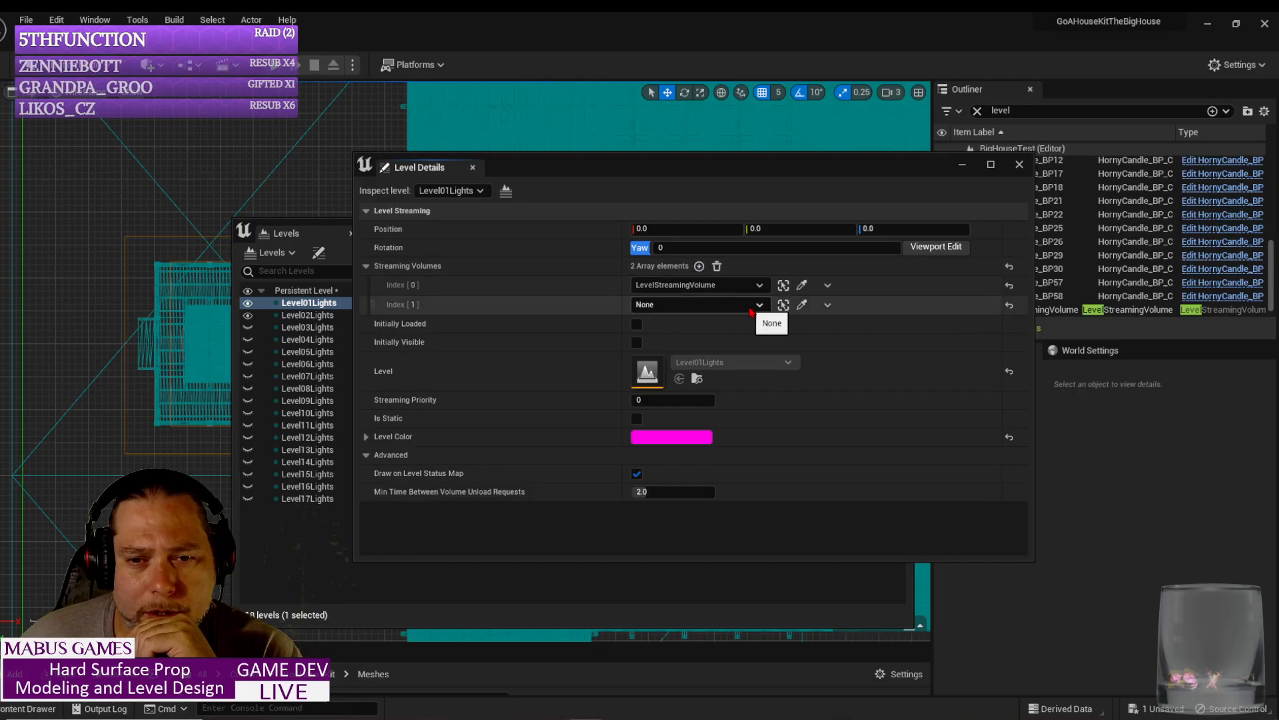
left_click(758, 305)
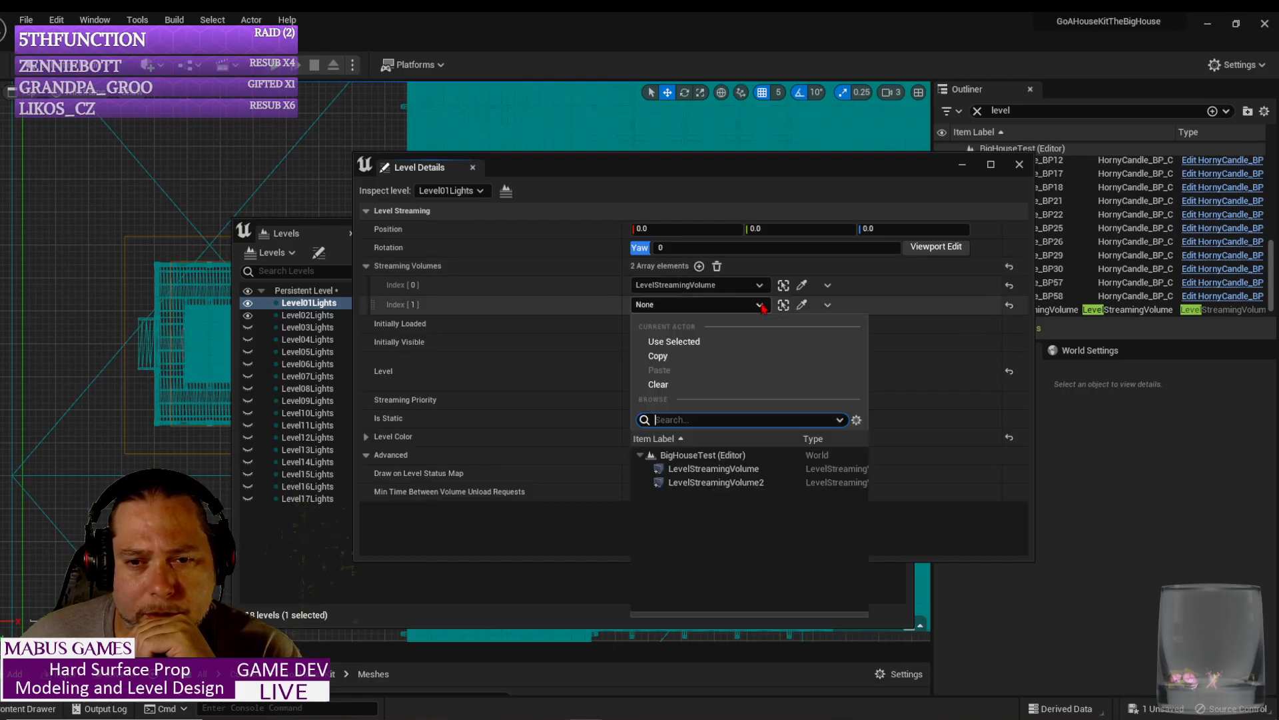
left_click(732, 482)
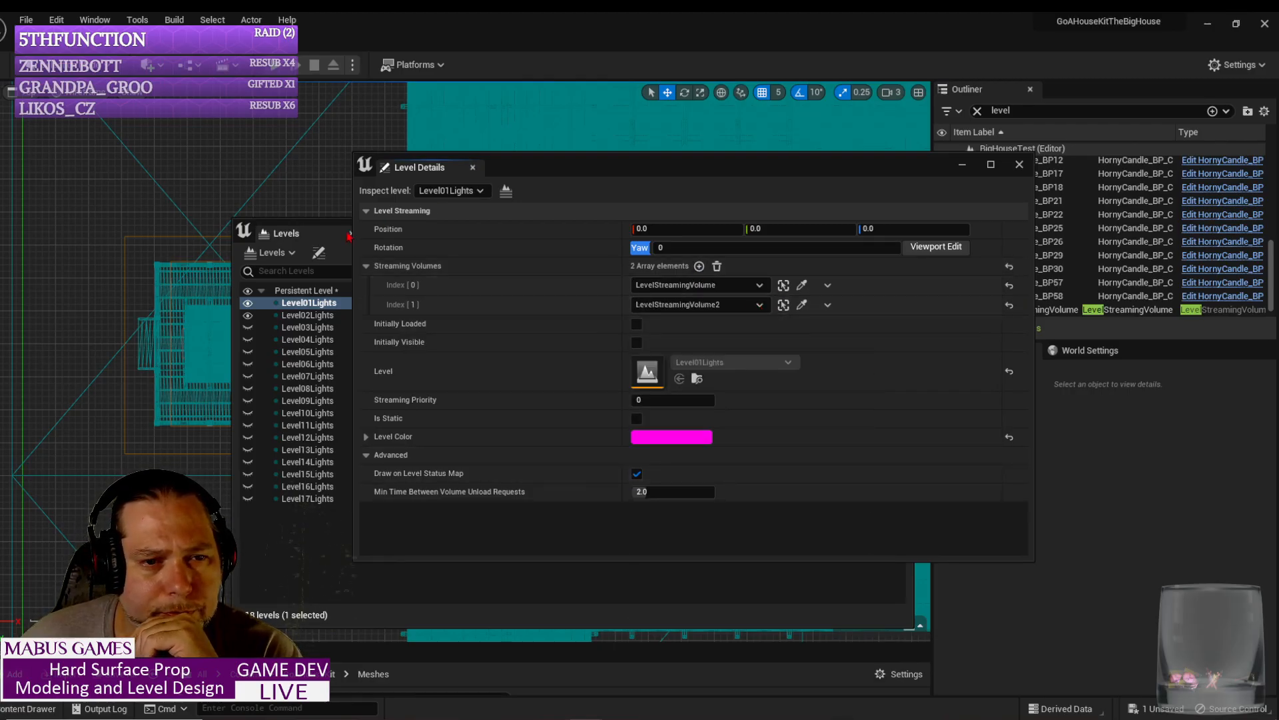
Step: Move the Level Details window out of the way and save all modified levels and assets
left_click_drag(642, 162, 1278, 200)
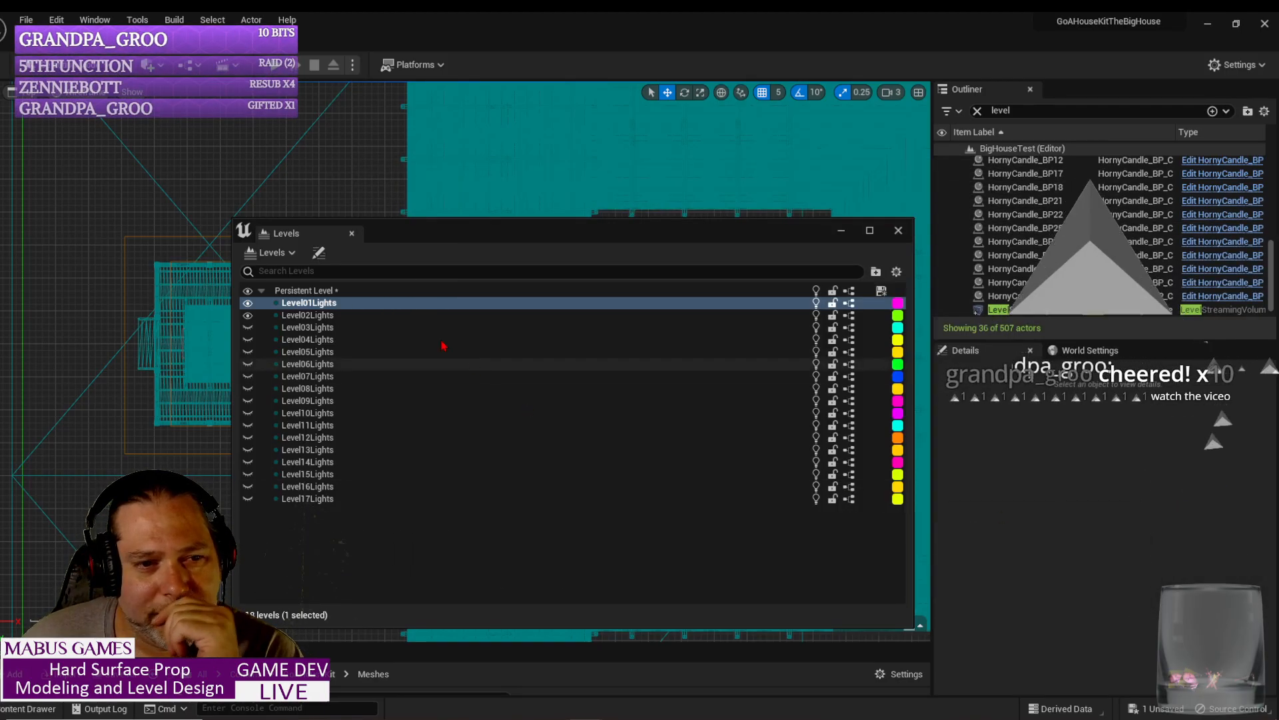
left_click(26, 19)
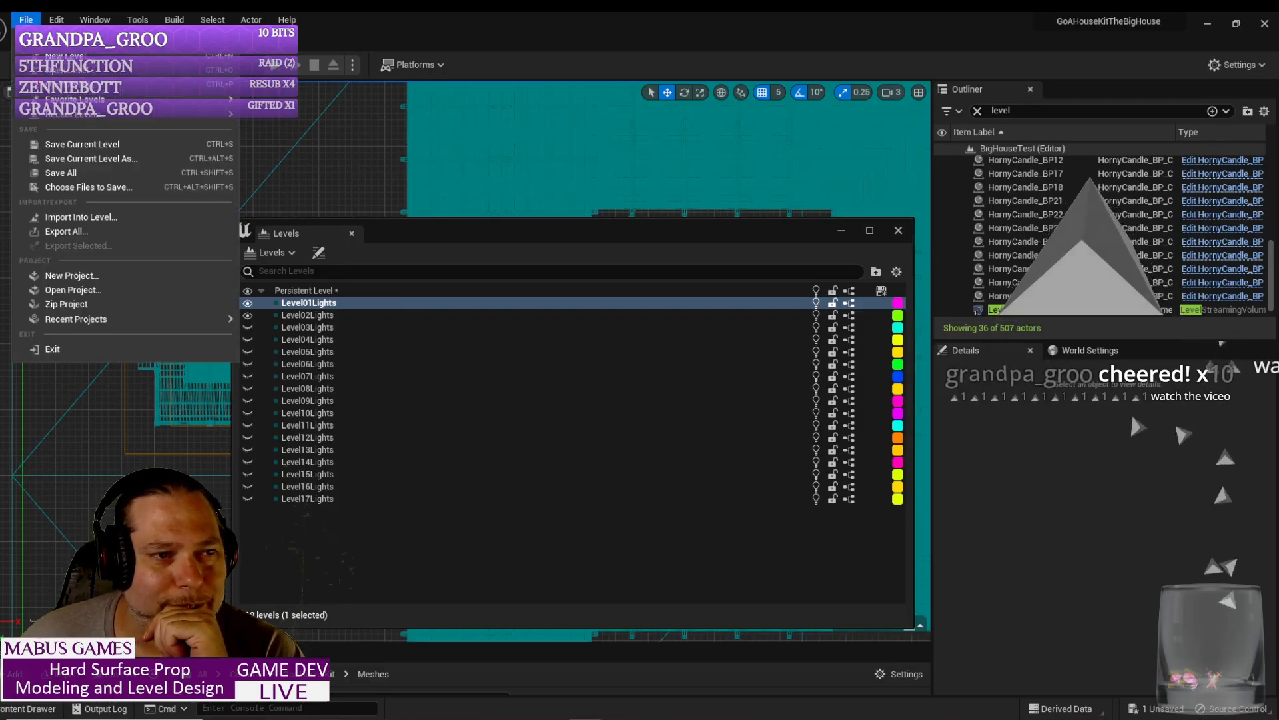
left_click(68, 175)
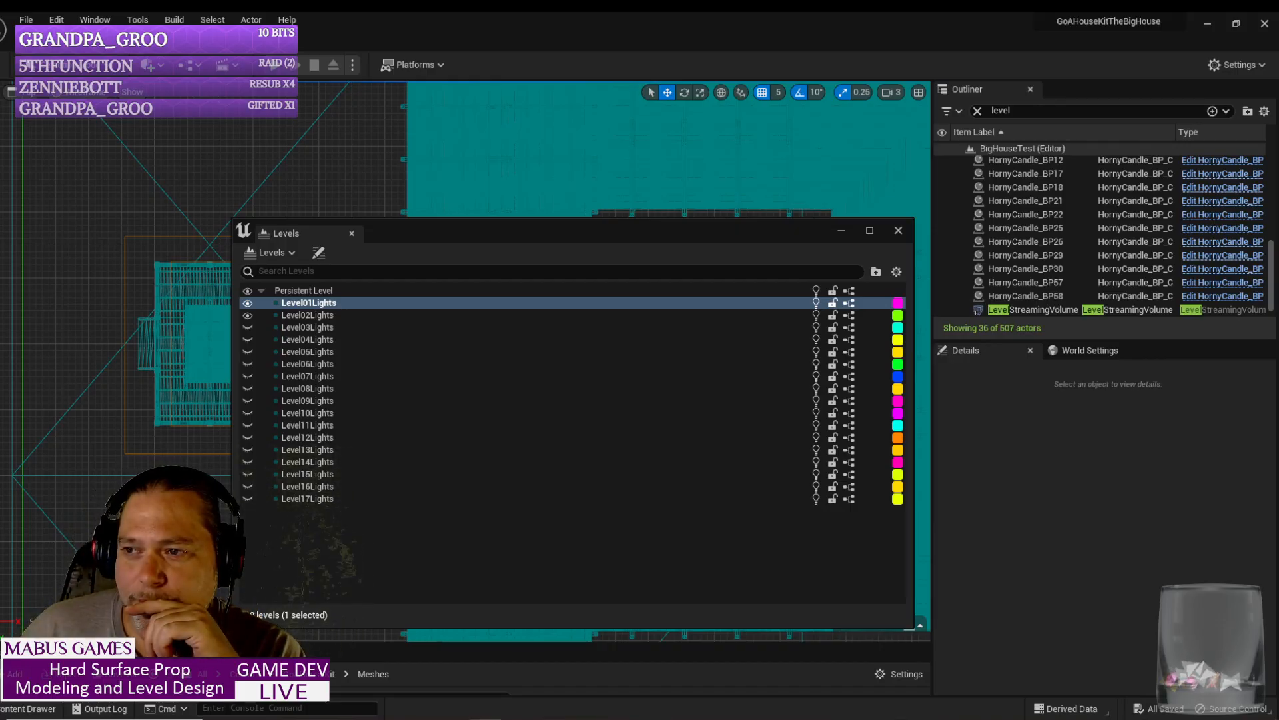
Step: Switch to the parody video on YouTube in the browser and skip forward through it
key("alt+Tab")
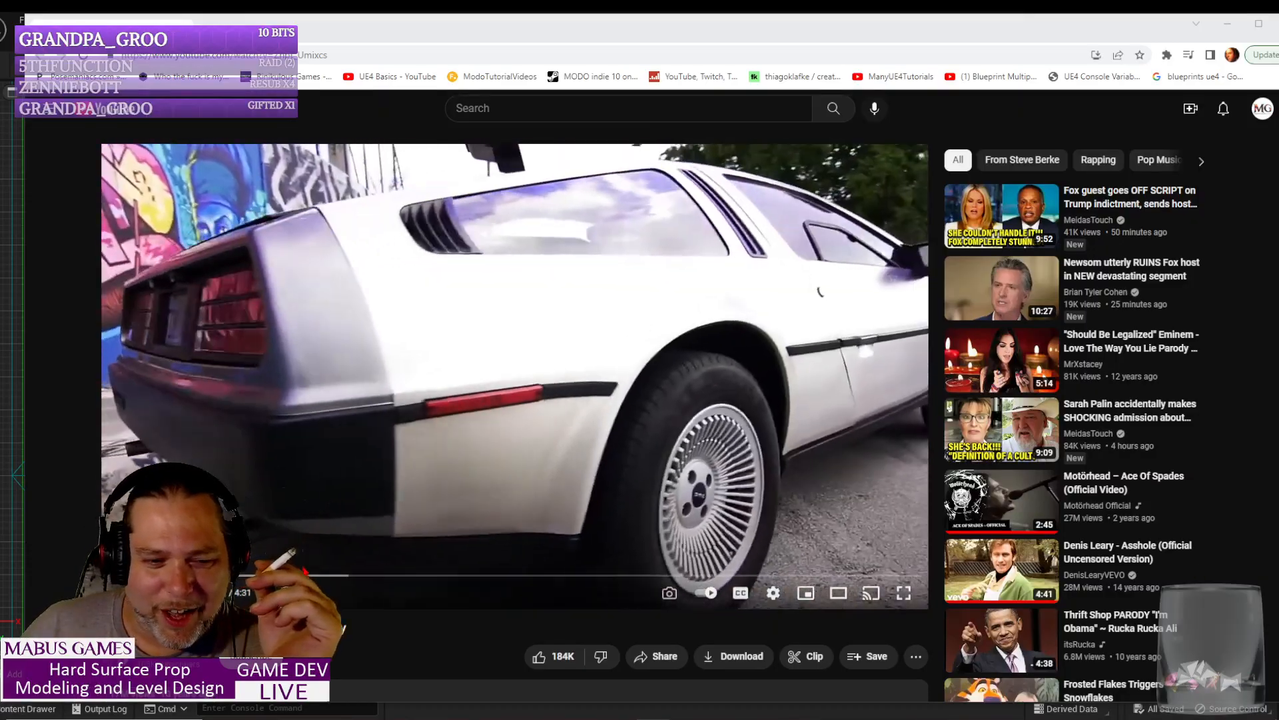
left_click_drag(305, 573, 333, 578)
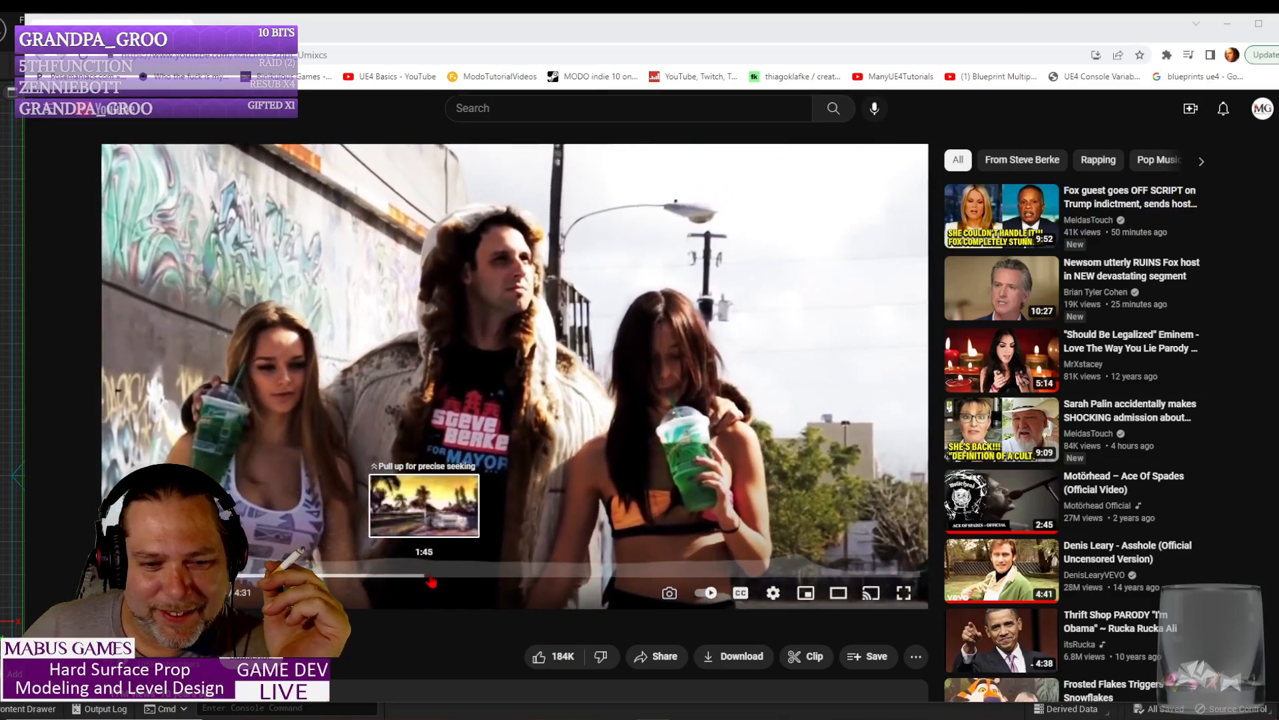
left_click_drag(460, 580, 534, 580)
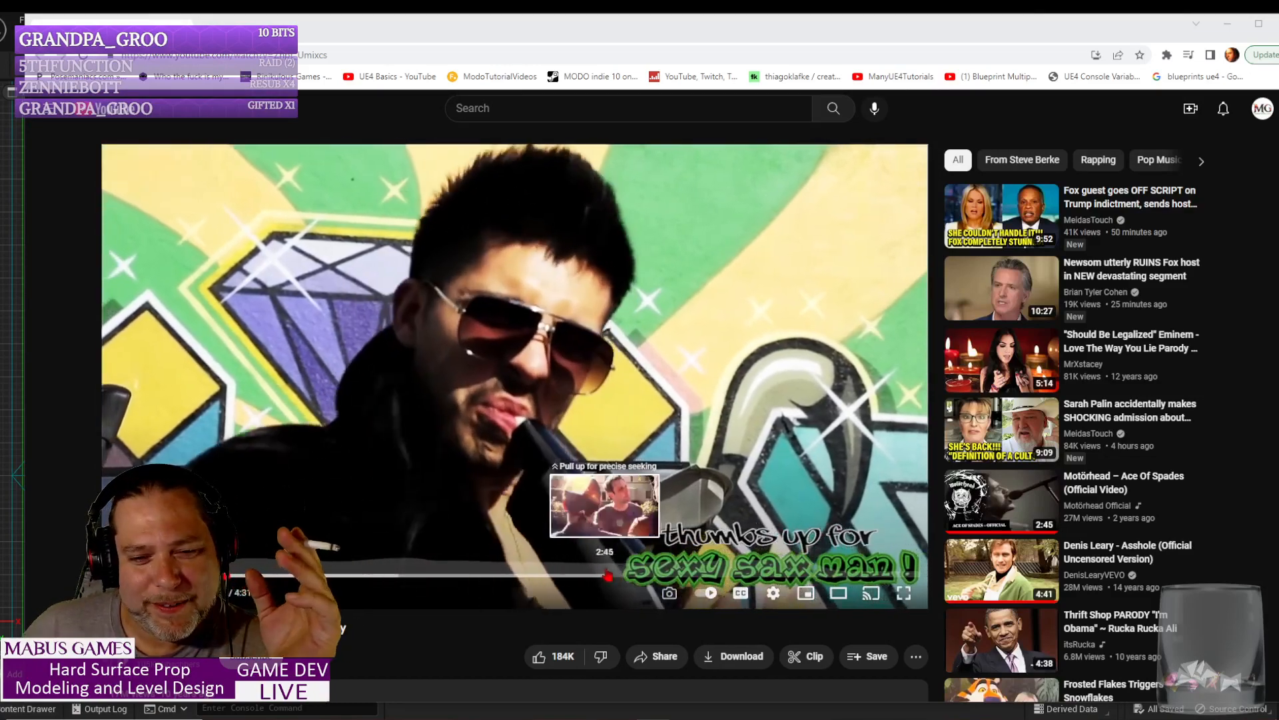
left_click_drag(633, 577, 635, 578)
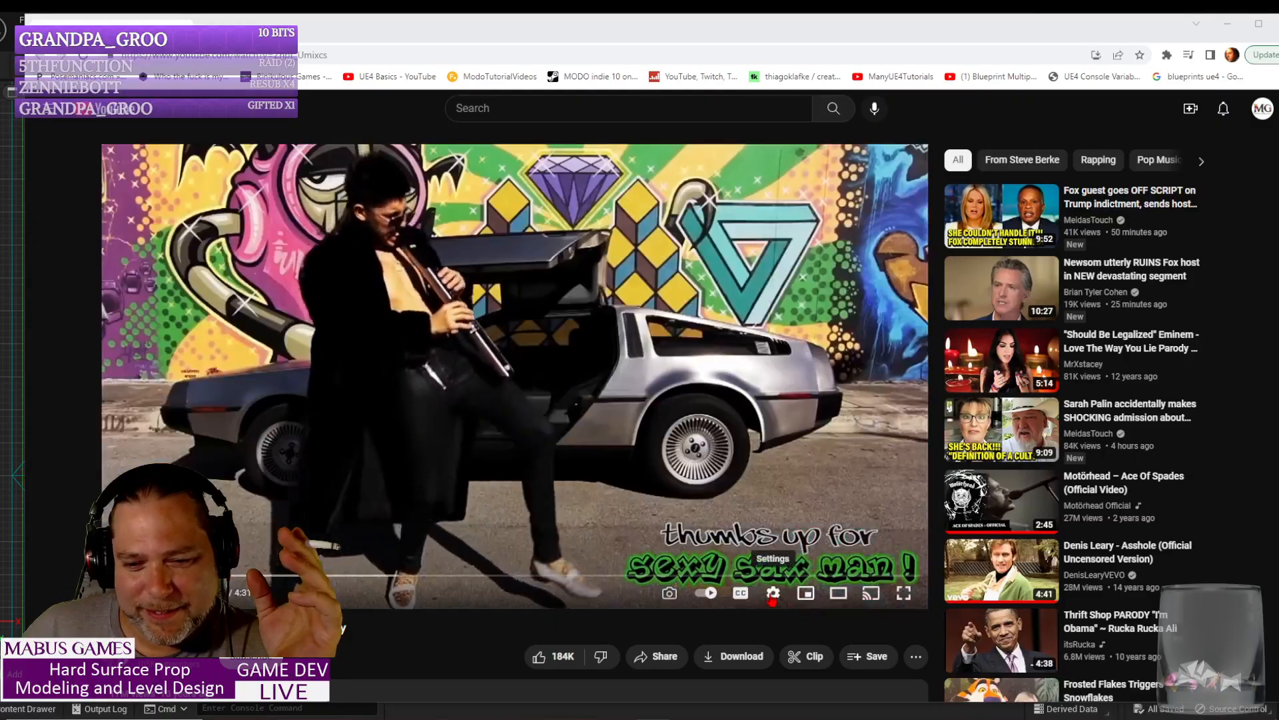
Step: Set the YouTube video's playback speed to 1.5, then leave the browser and return to Unreal Editor
left_click(773, 595)
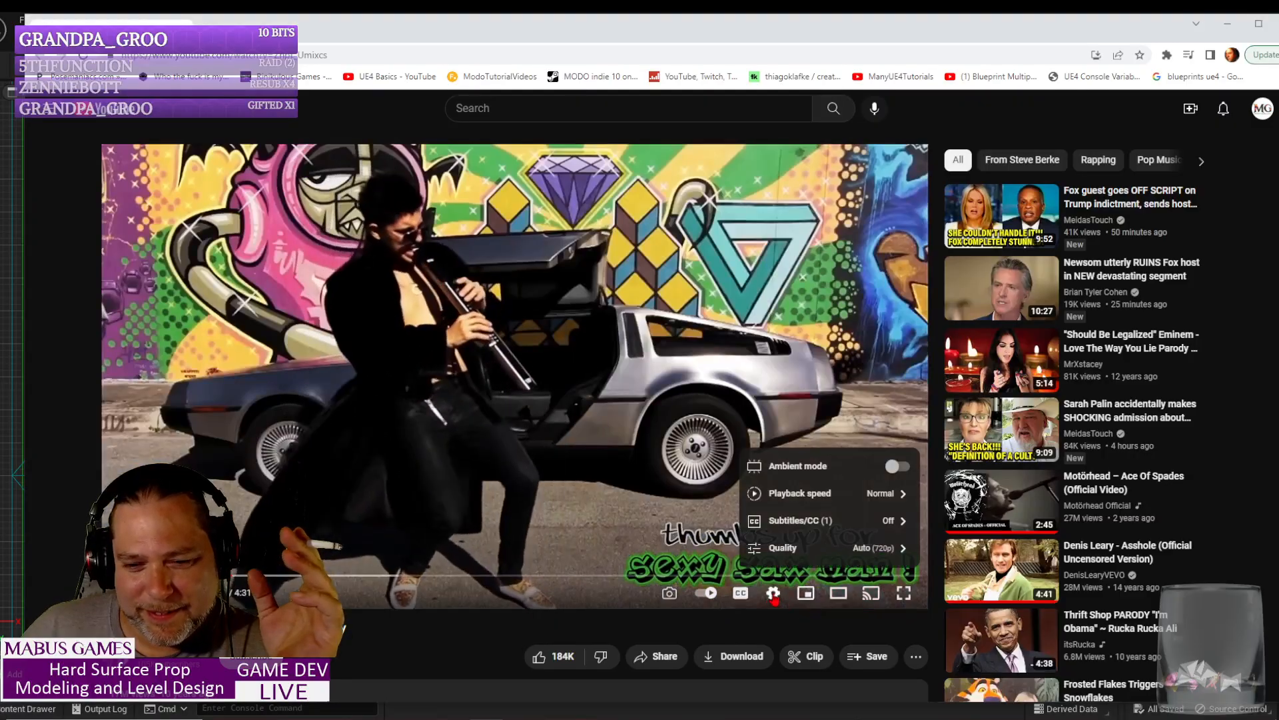
left_click(800, 493)
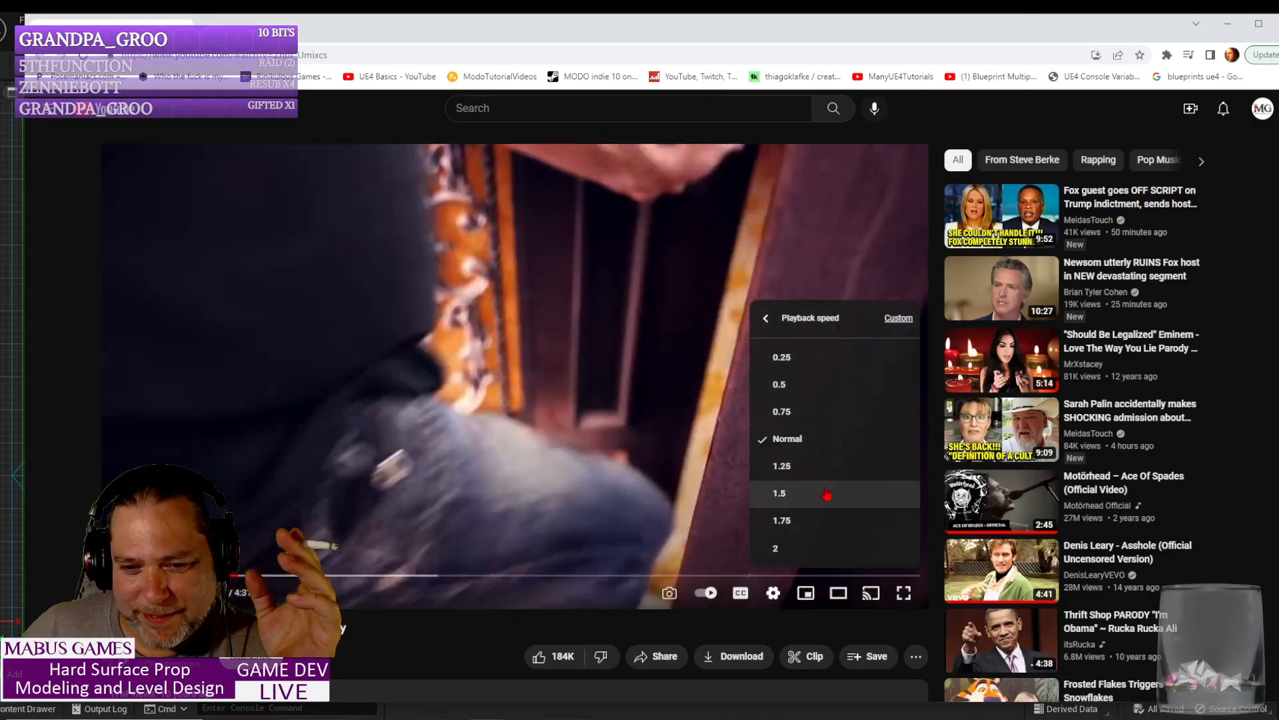
left_click(853, 491)
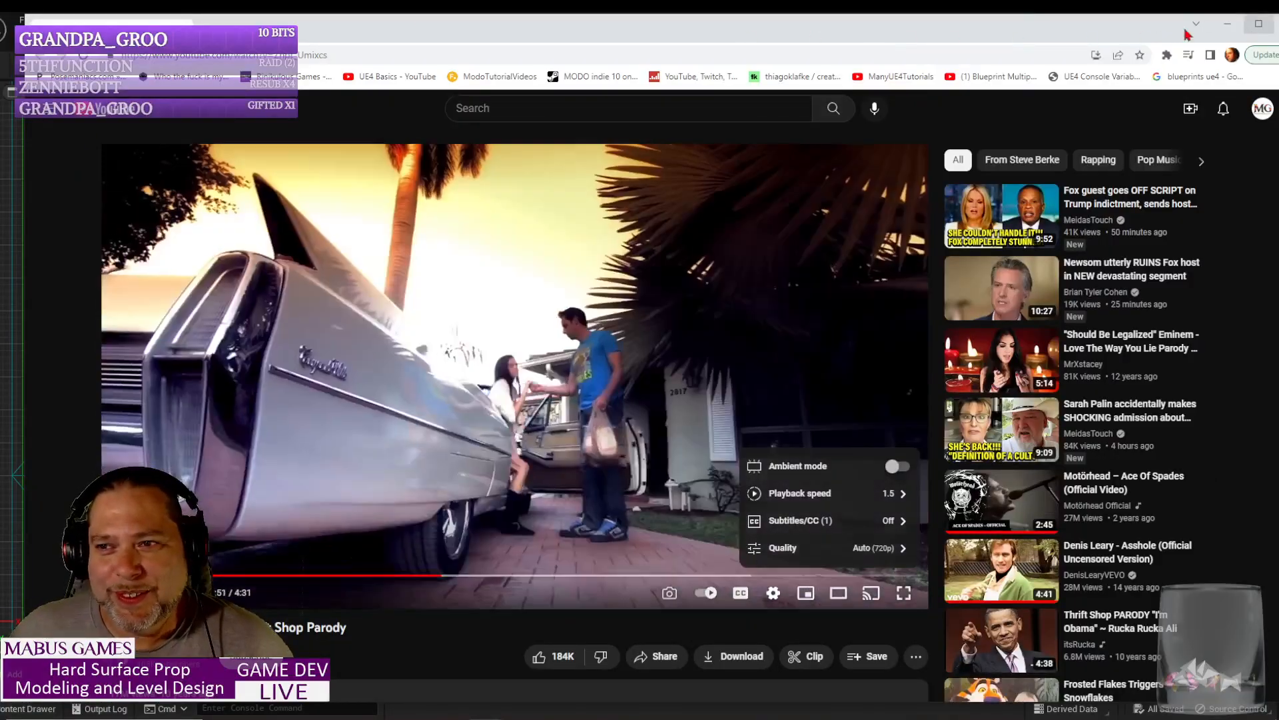
double_click(1187, 35)
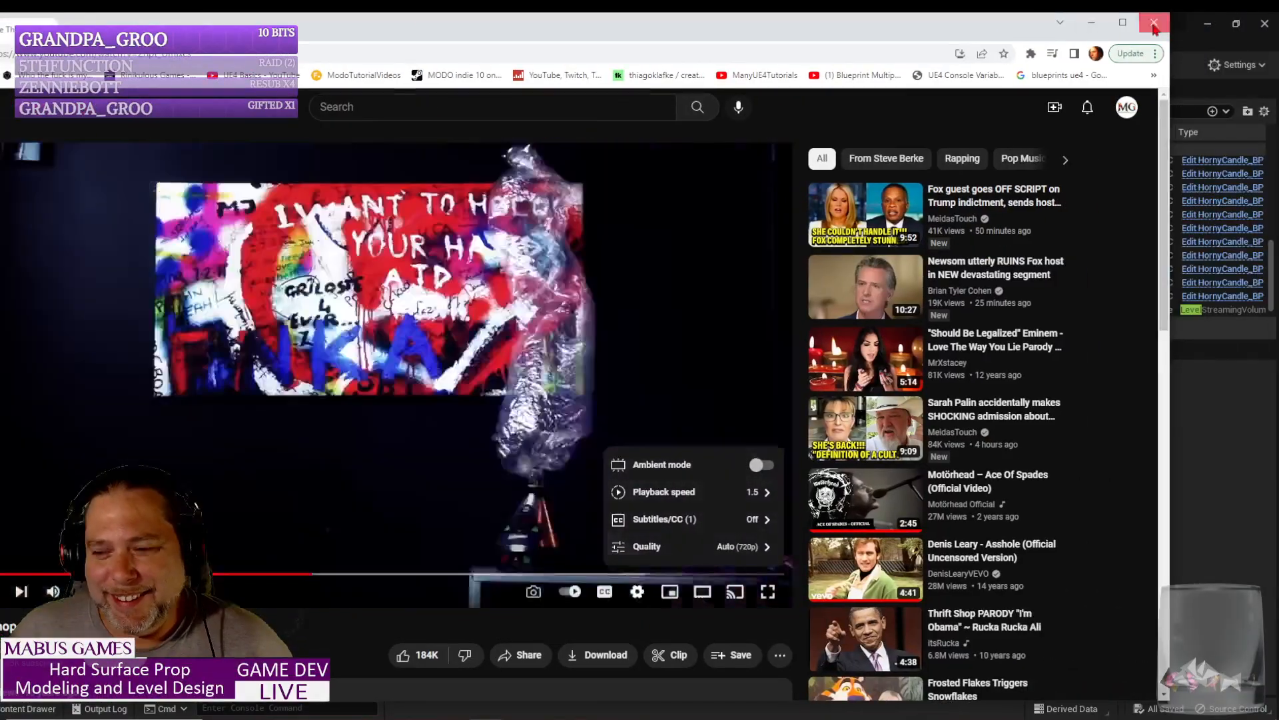
left_click(1096, 48)
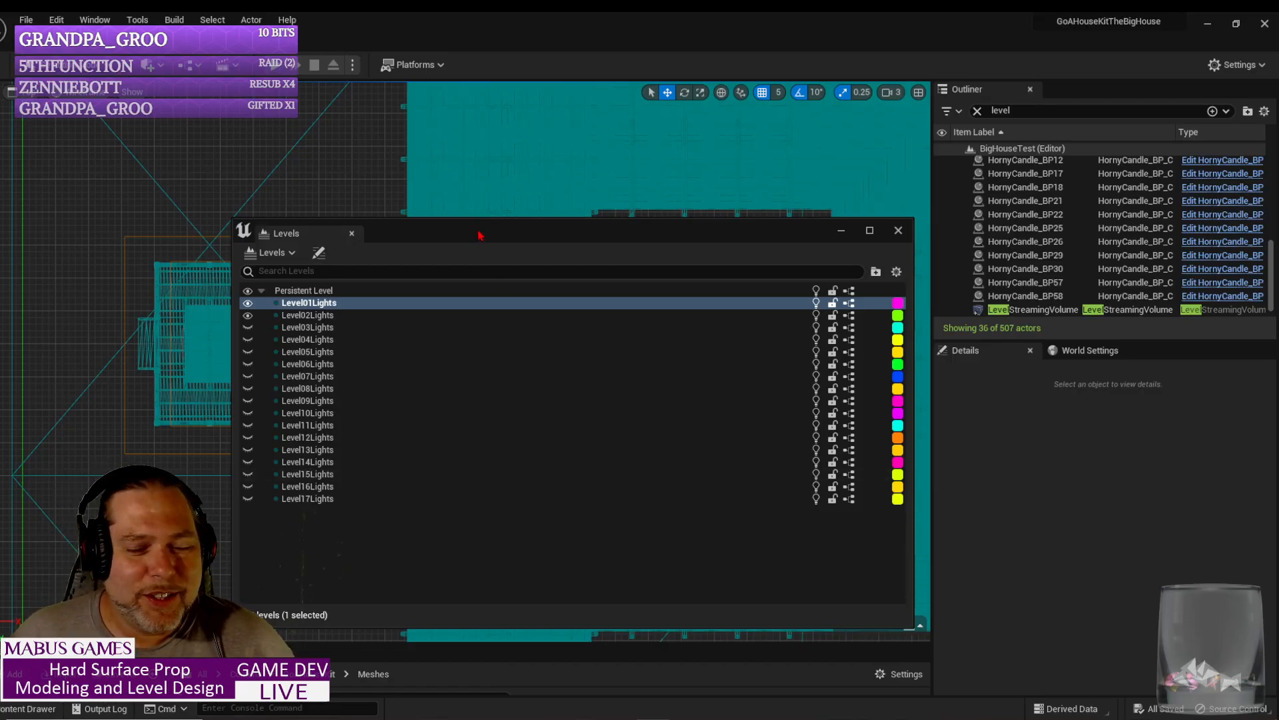
Step: Return the viewport to perspective and close the Levels window to inspect the streaming volume outlines in the house's upper gallery
left_click(31, 92)
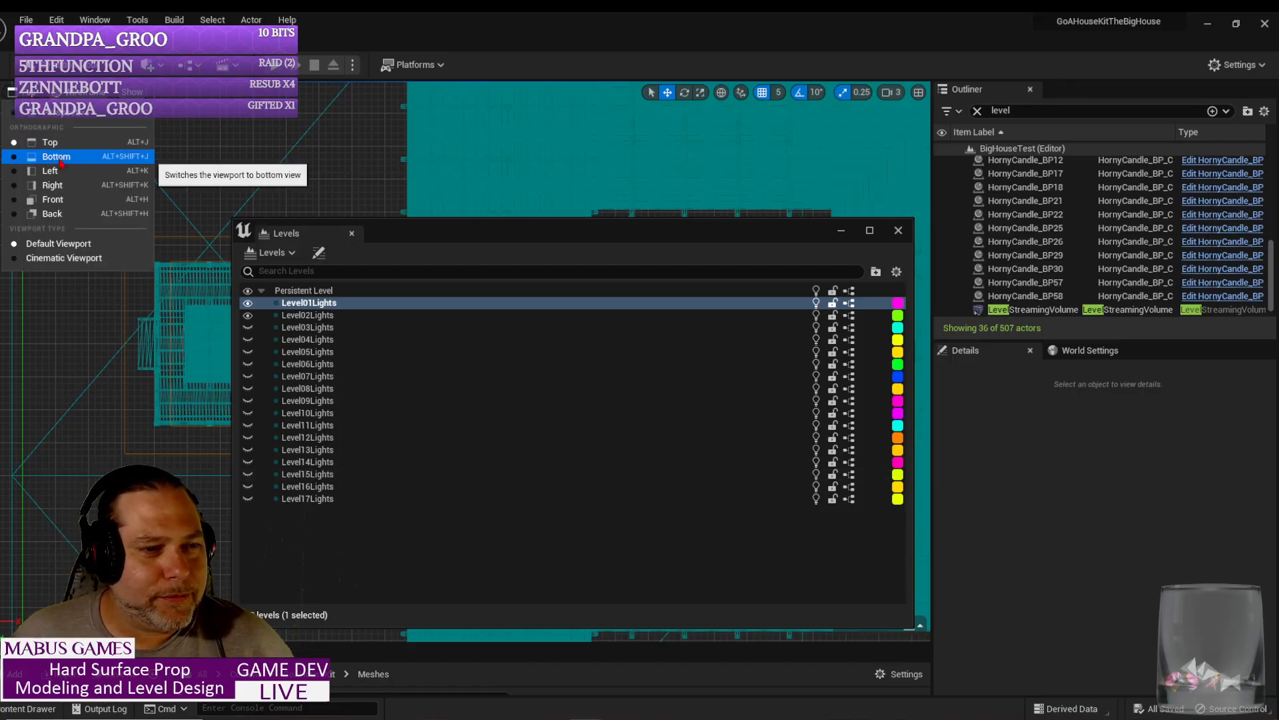
left_click(83, 117)
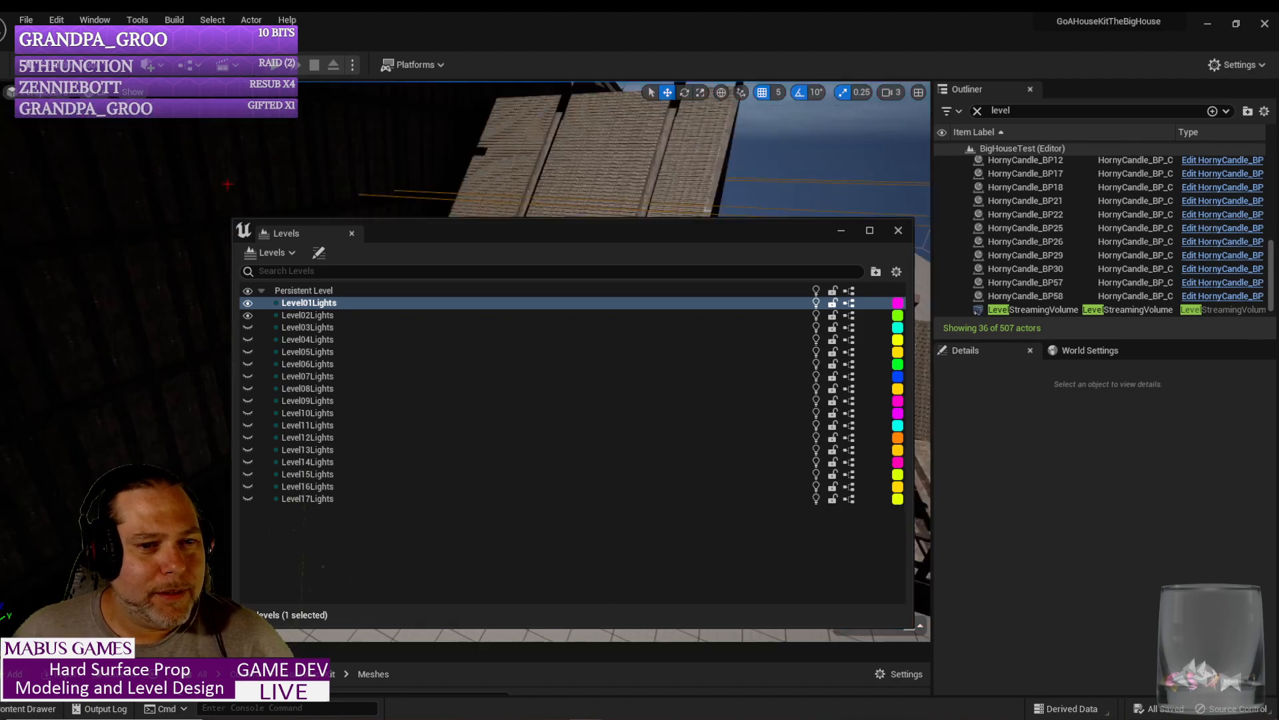
left_click(899, 231)
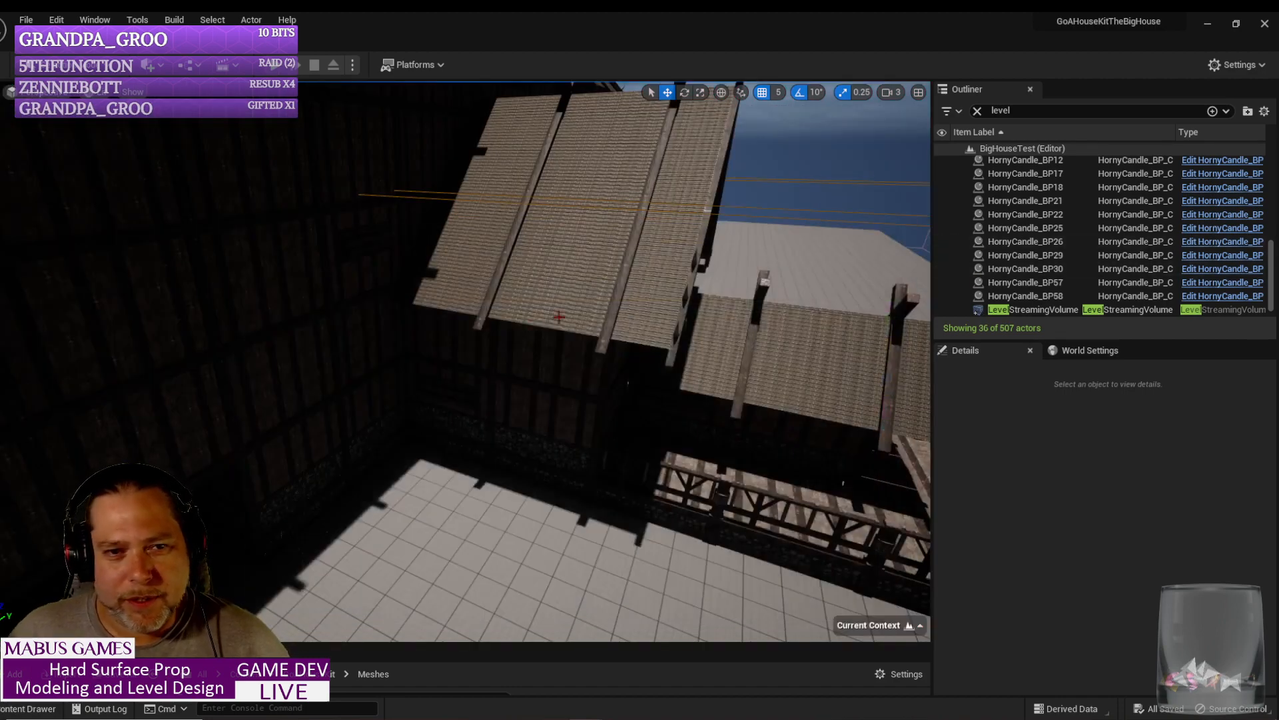
right_click_drag(599, 333, 466, 330)
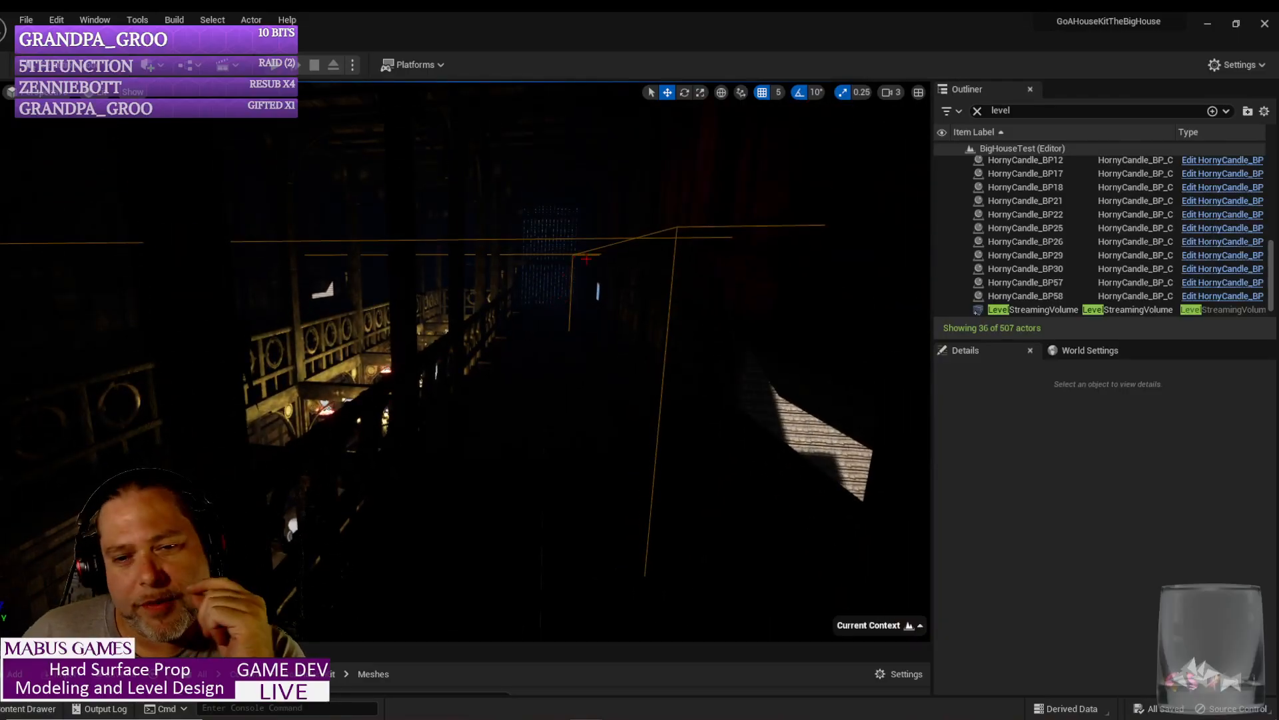
right_click_drag(466, 330, 463, 349)
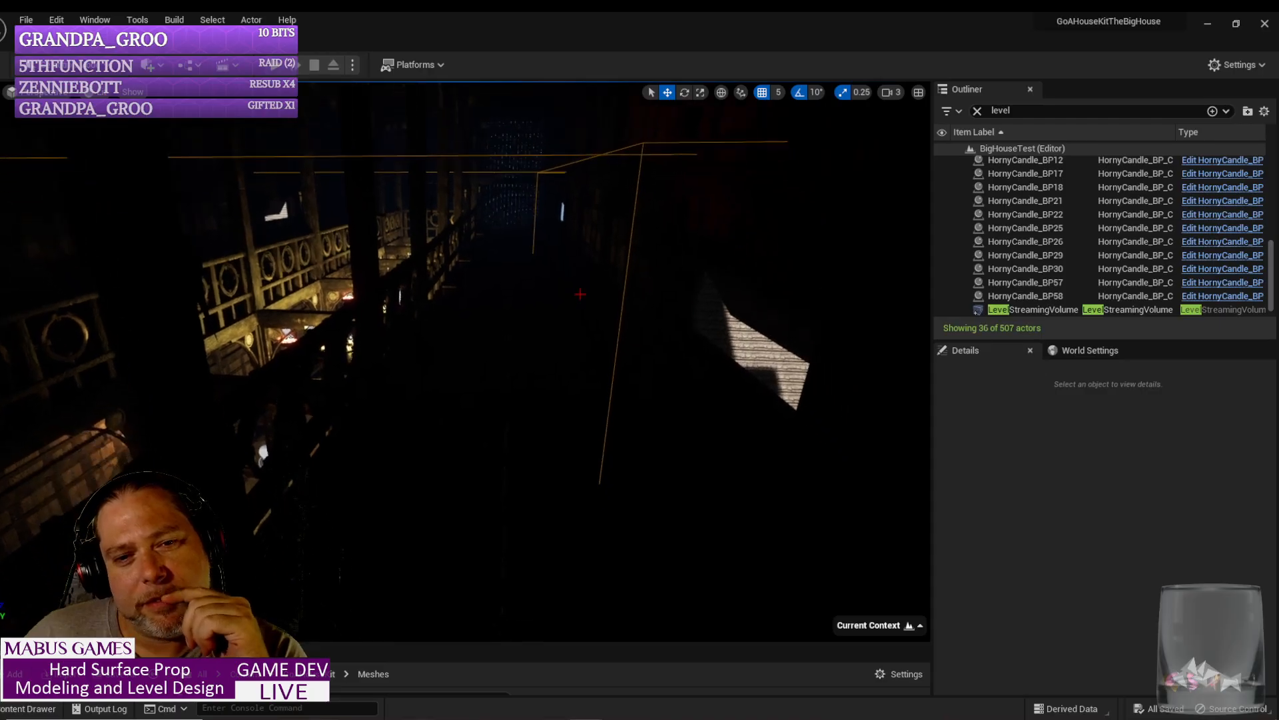
Step: Move the LevelStreamingVolume actor along the X axis past the dark upper walkway and inspect its placement around the house
left_click(977, 311)
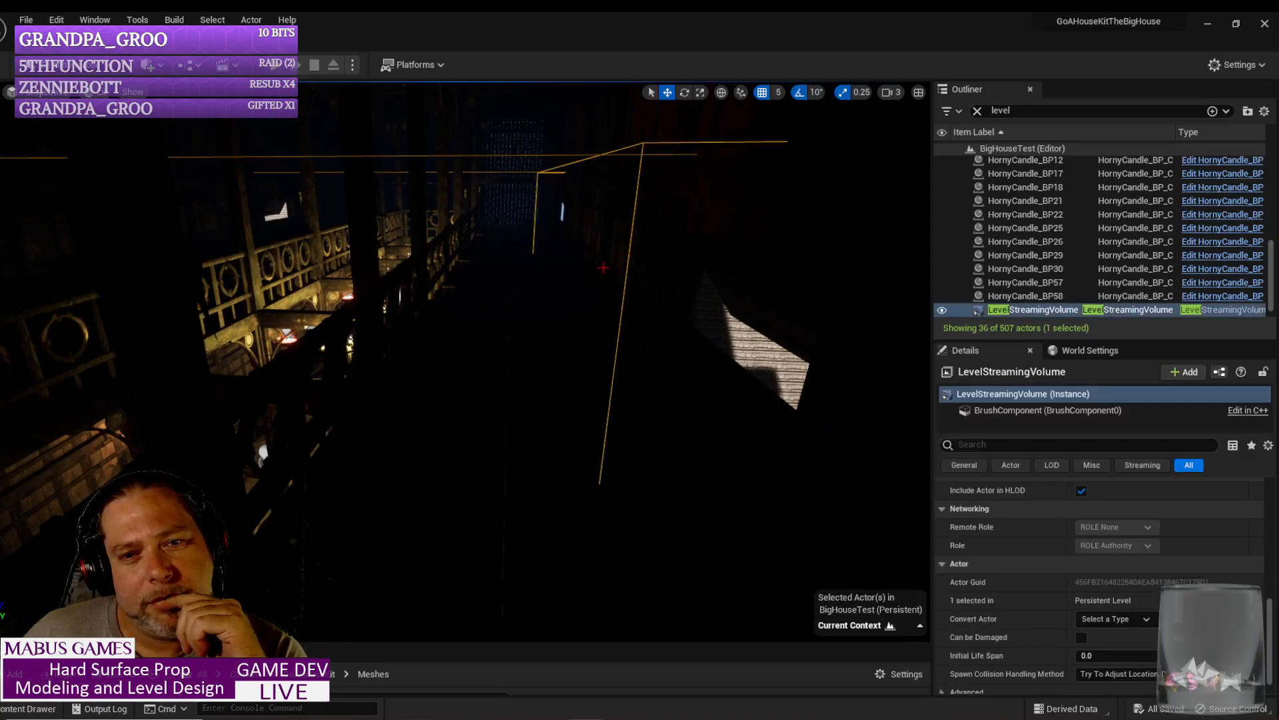
right_click_drag(550, 306, 453, 260)
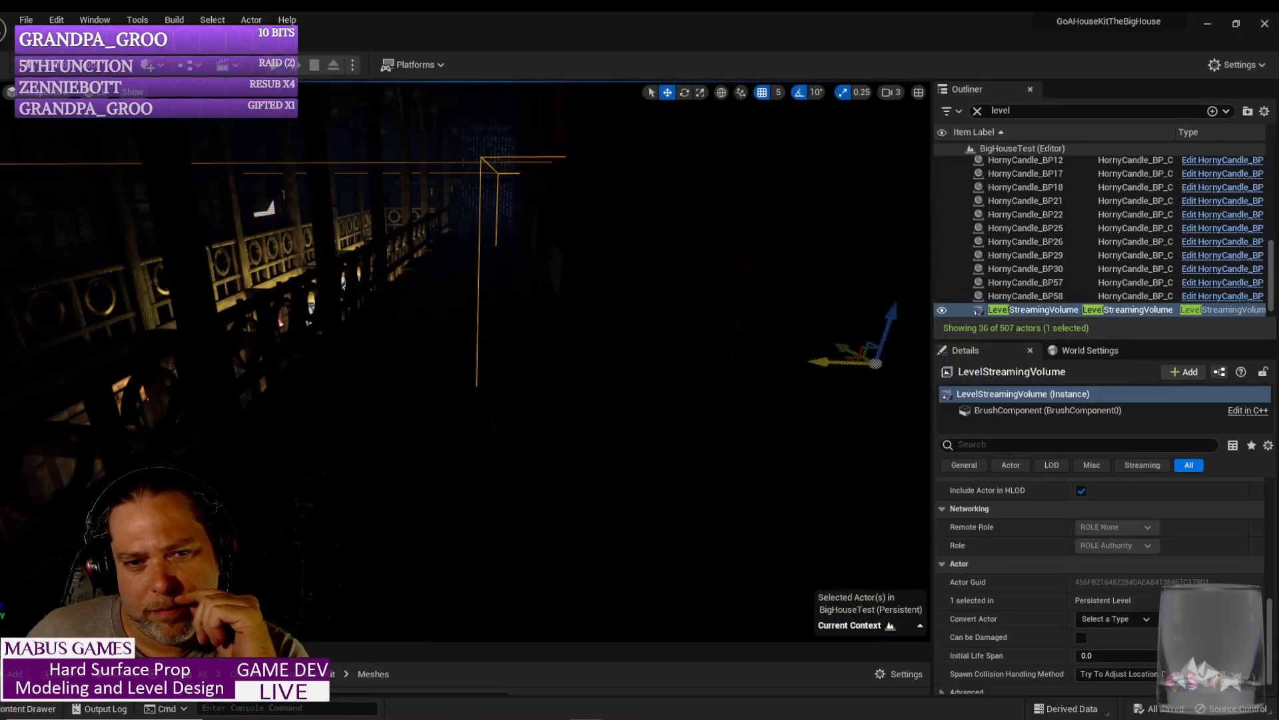
left_click_drag(826, 361, 869, 363)
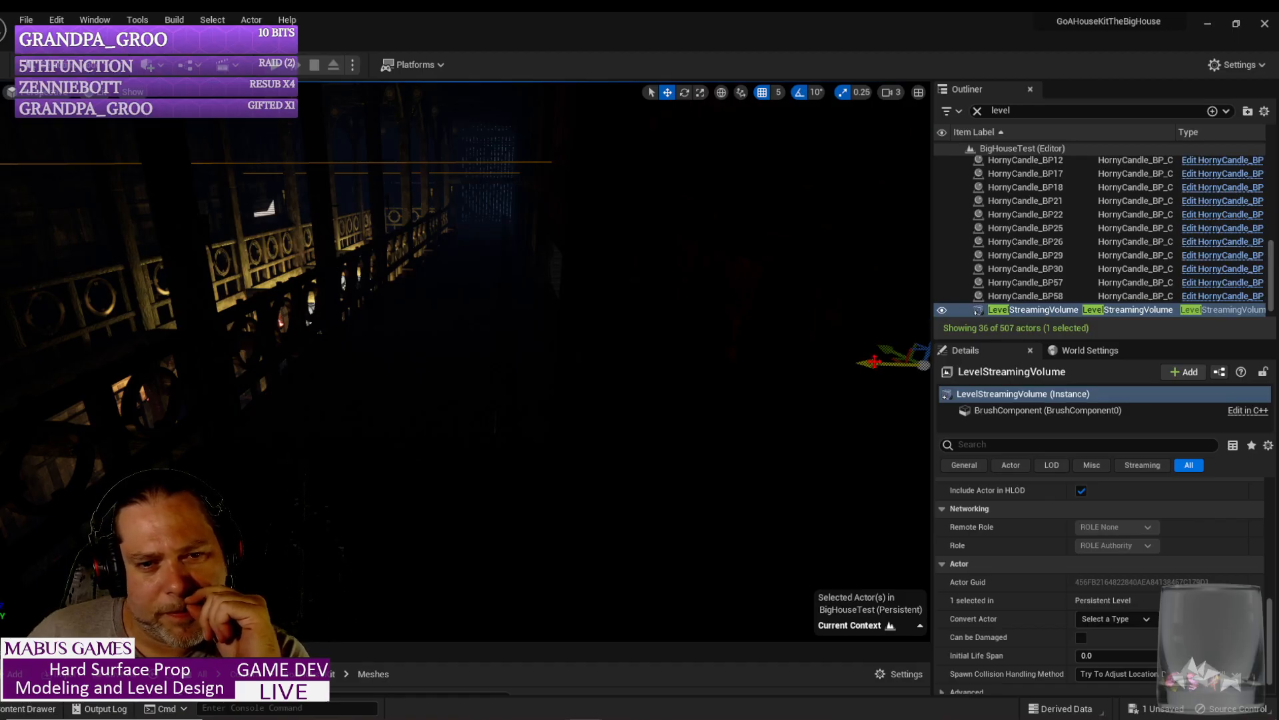
right_click_drag(453, 260, 390, 390)
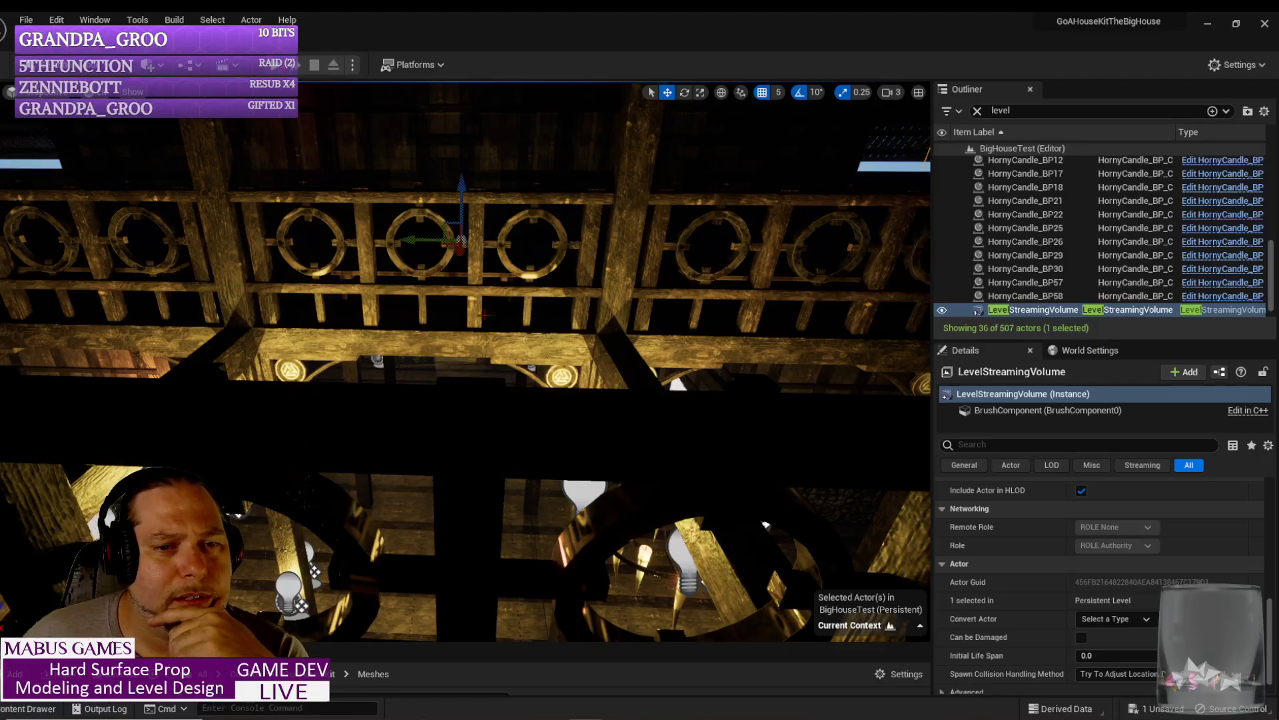
right_click_drag(390, 390, 400, 391)
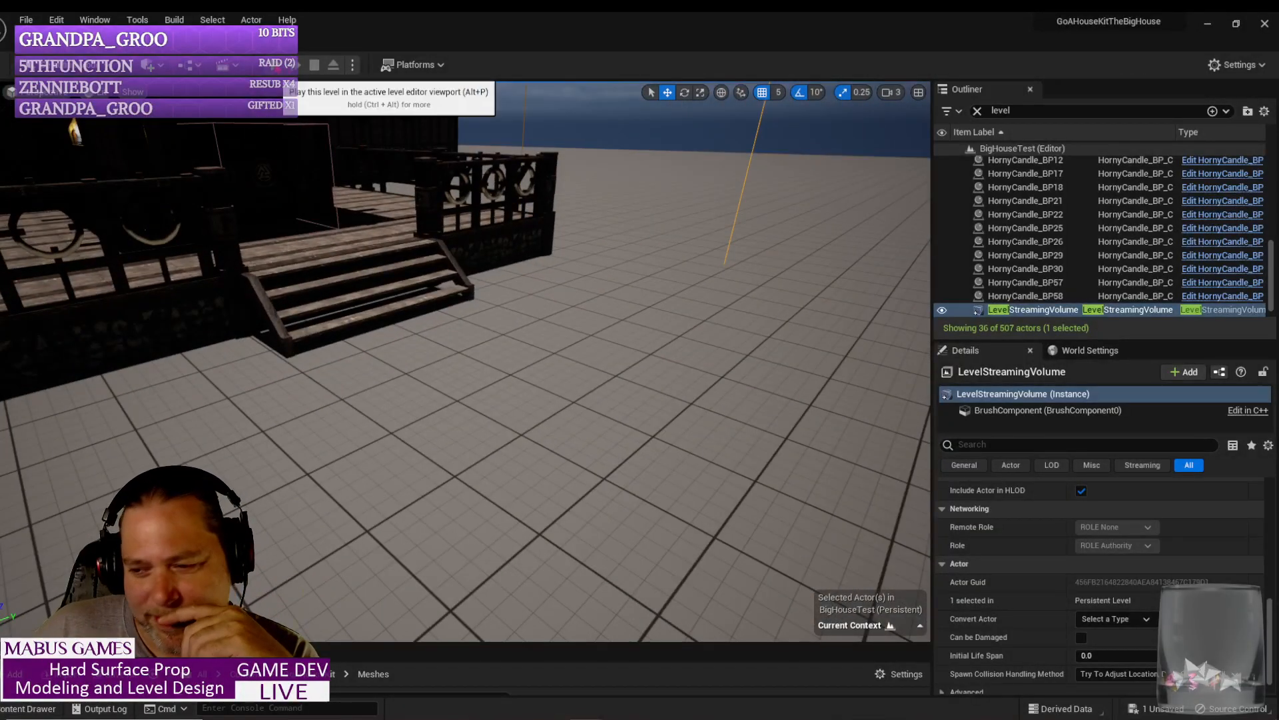
Step: Play the level in the viewport to test light streaming inside the hall, and end the play session
left_click(294, 65)
left_click(585, 562)
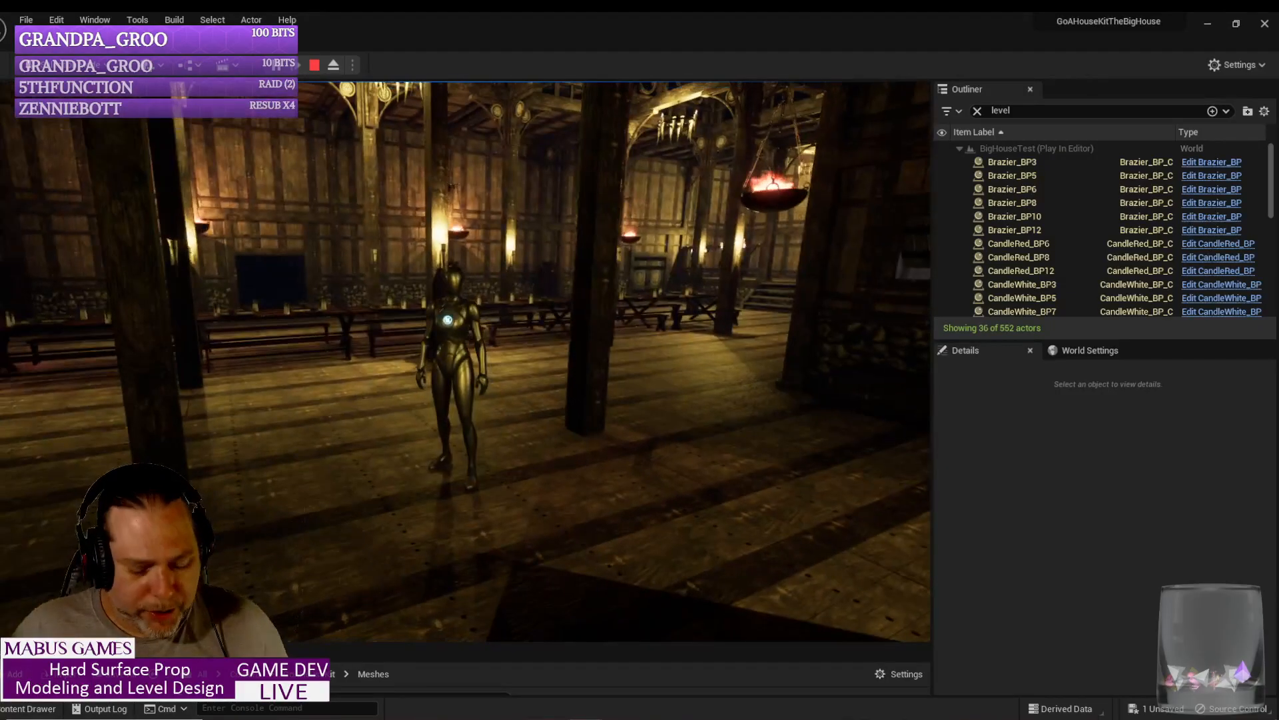
key("Escape")
key("super")
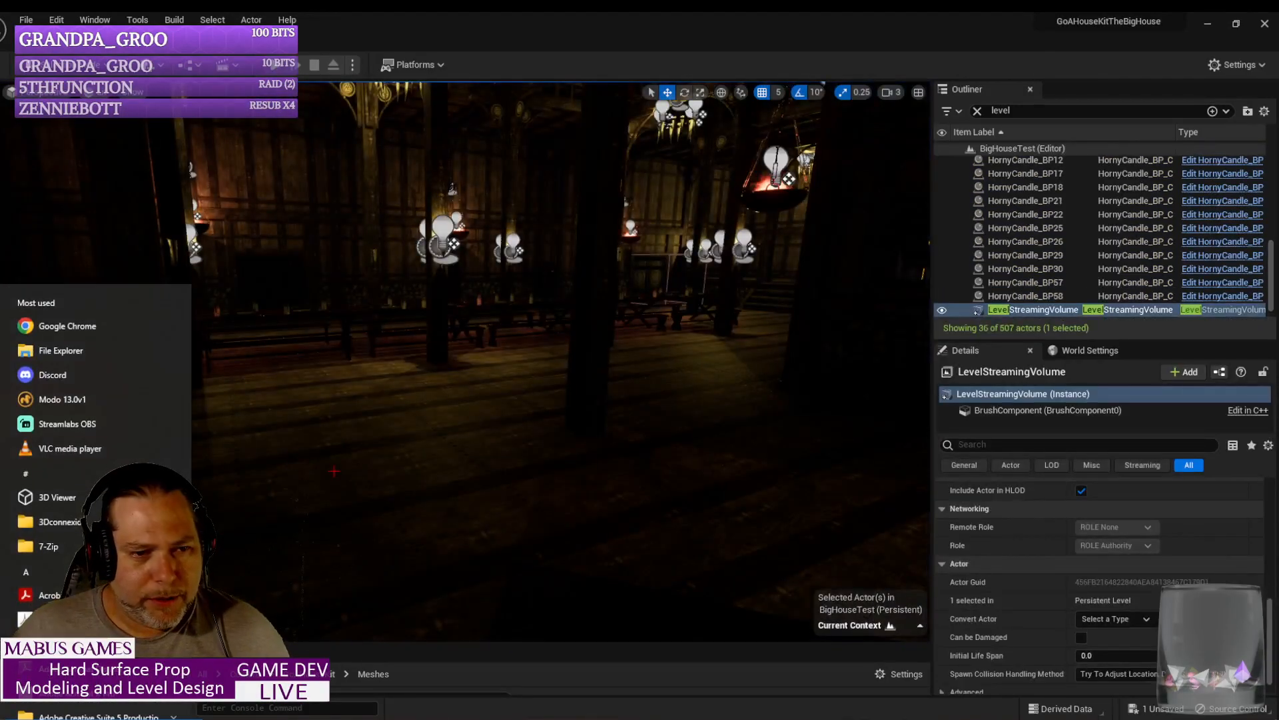
key("Escape")
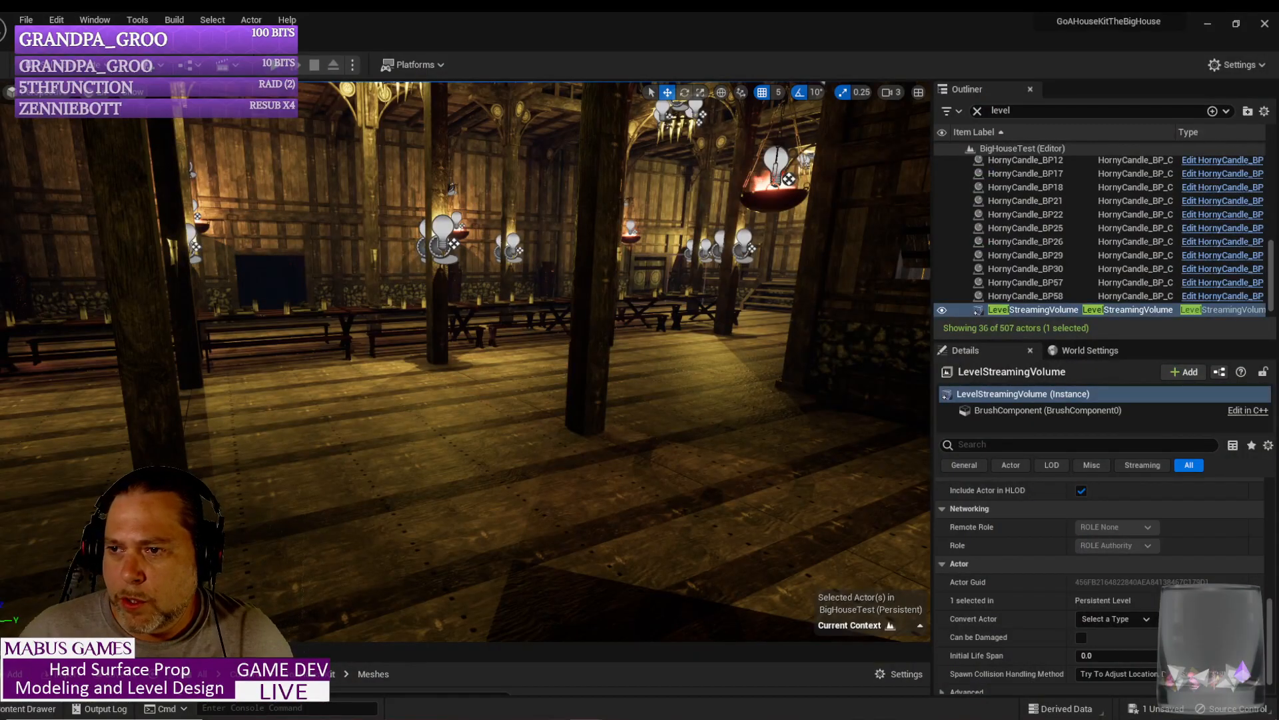
Step: Open the Levels window and place it so the hall stays in view
left_click(92, 20)
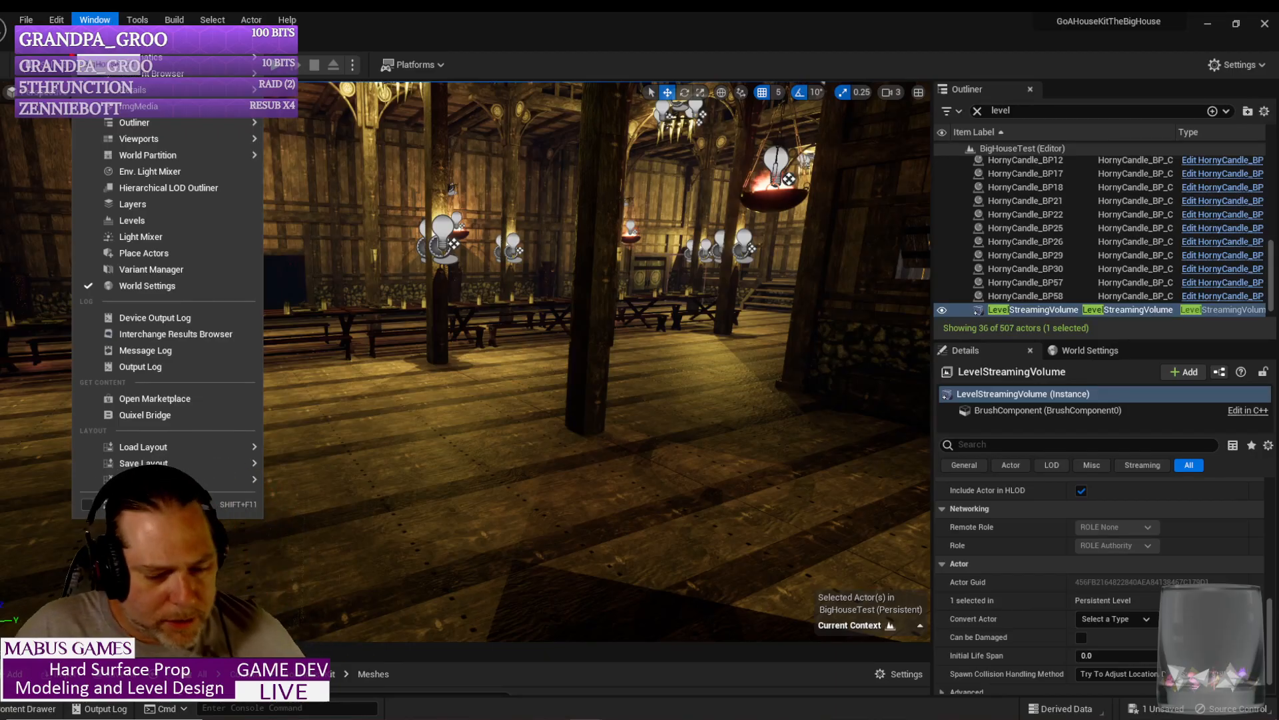
left_click(92, 20)
left_click(57, 20)
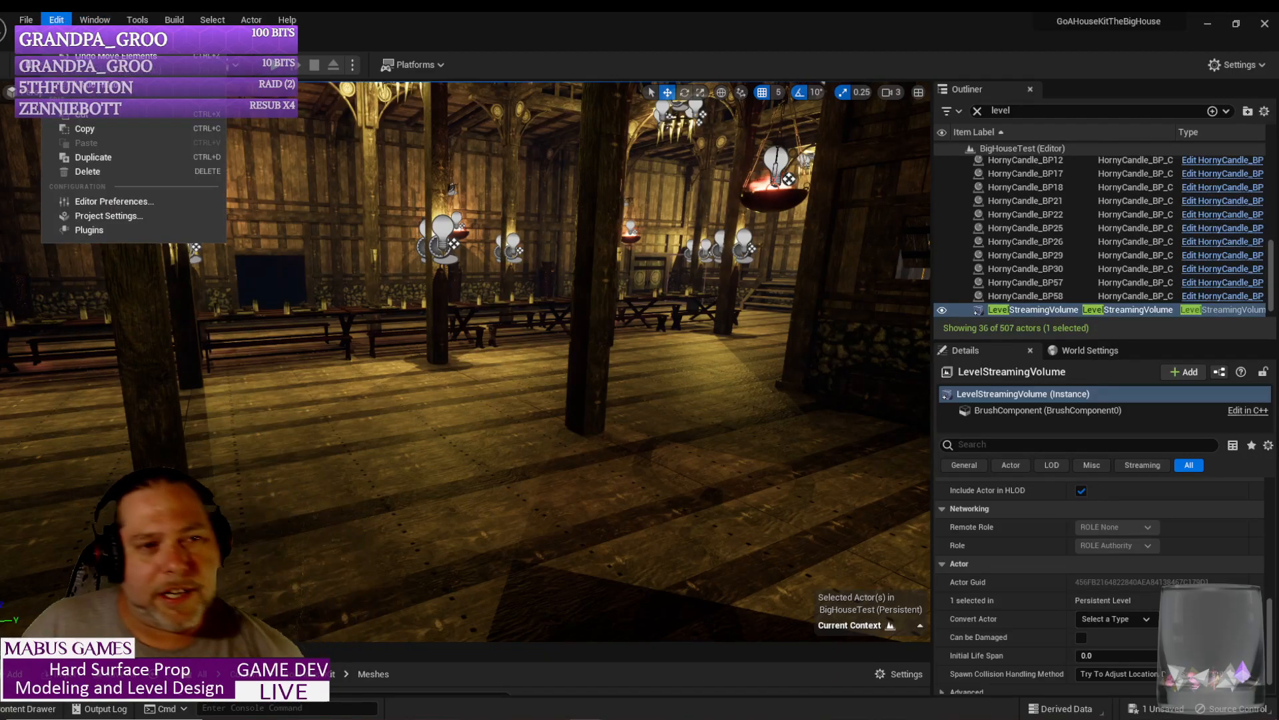
left_click(92, 20)
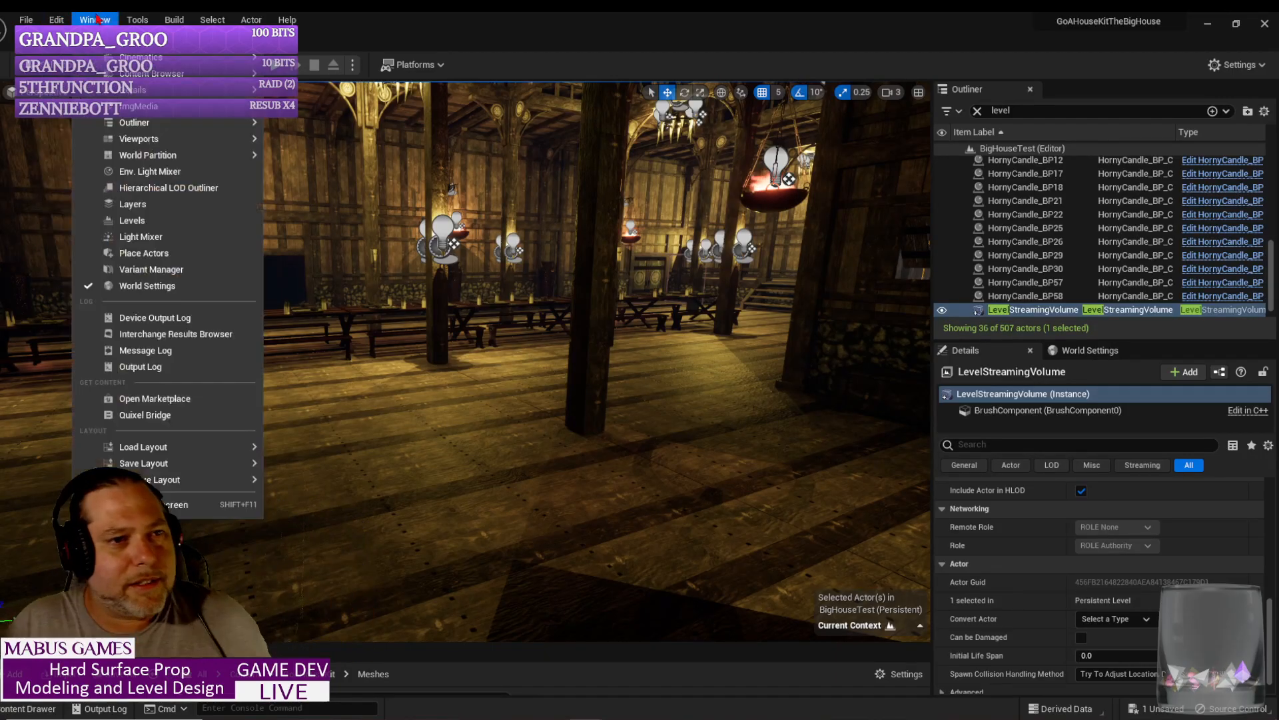
left_click(133, 223)
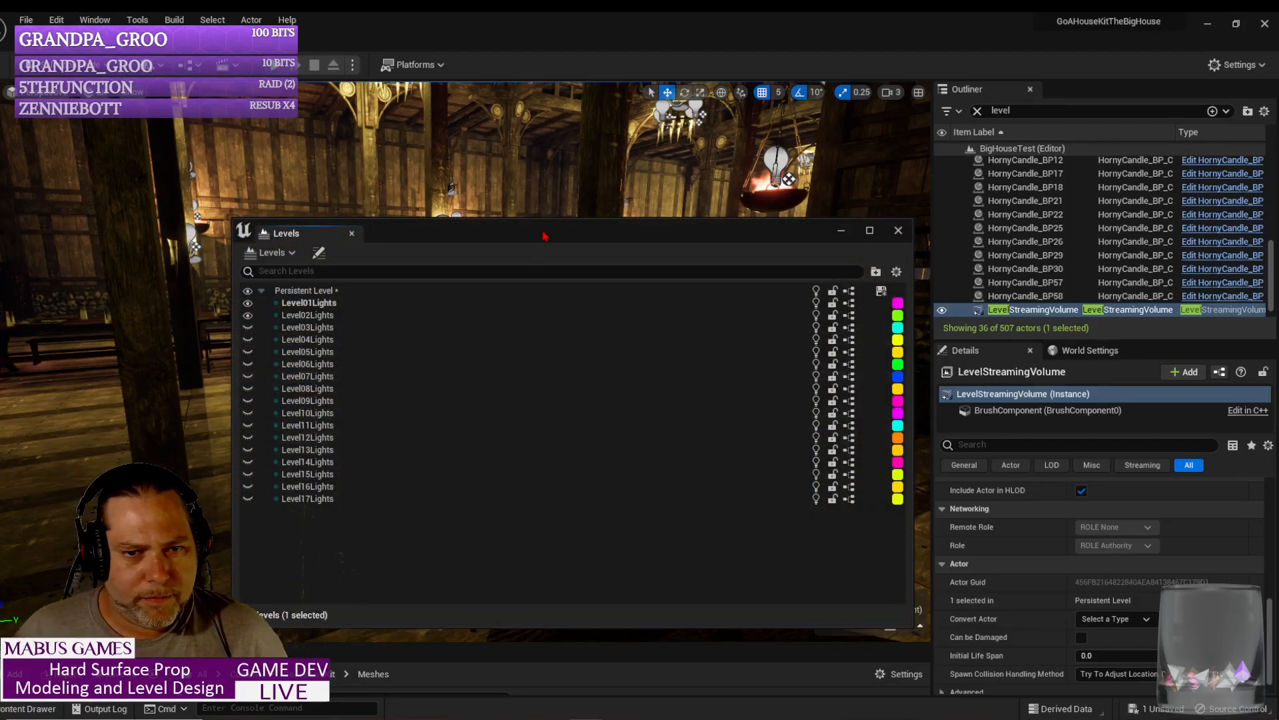
left_click_drag(551, 234, 686, 300)
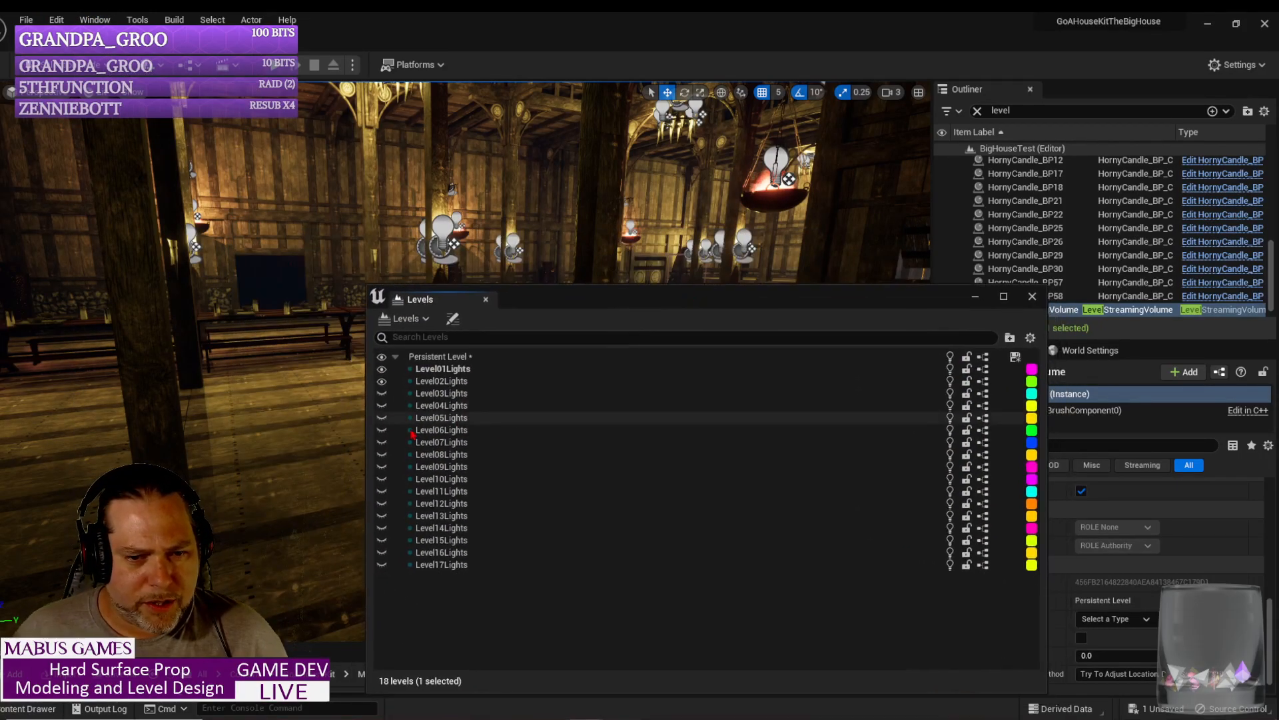
Step: Toggle Level05Lights, Level03Lights, Level07Lights and Level08Lights individually to check which lights each sublevel contains
left_click(382, 420)
left_click(383, 419)
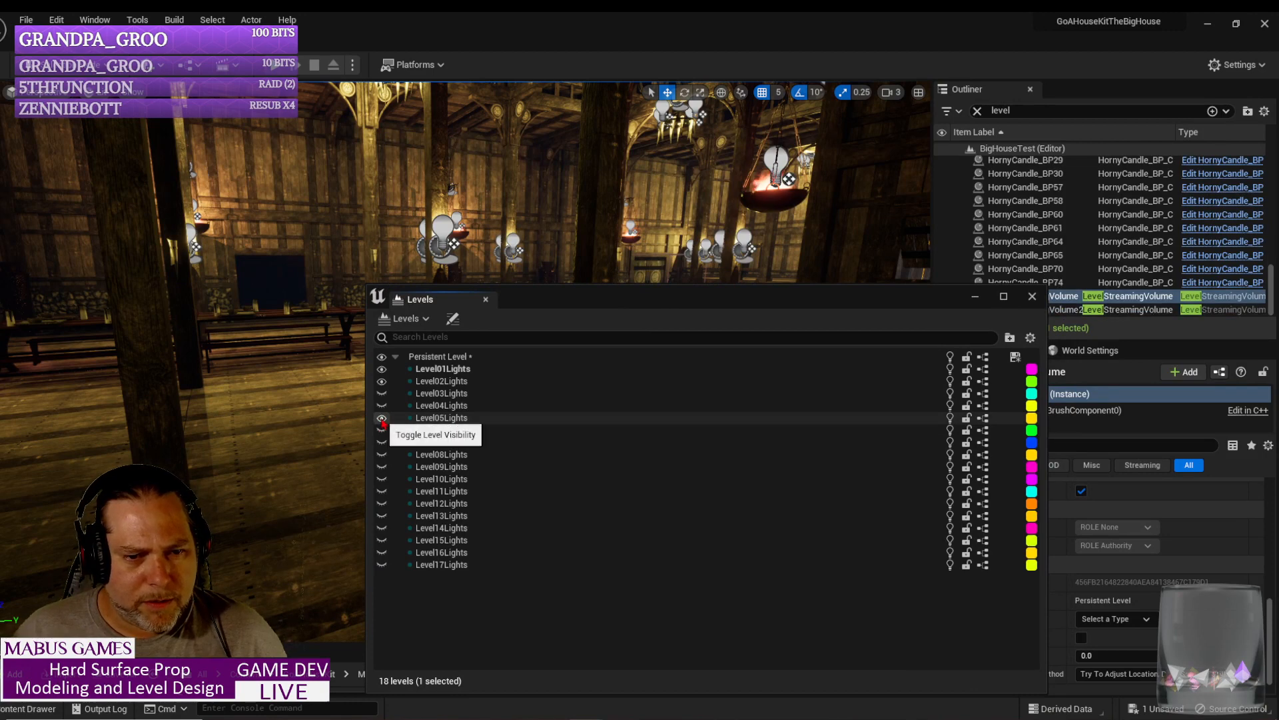
left_click(382, 394)
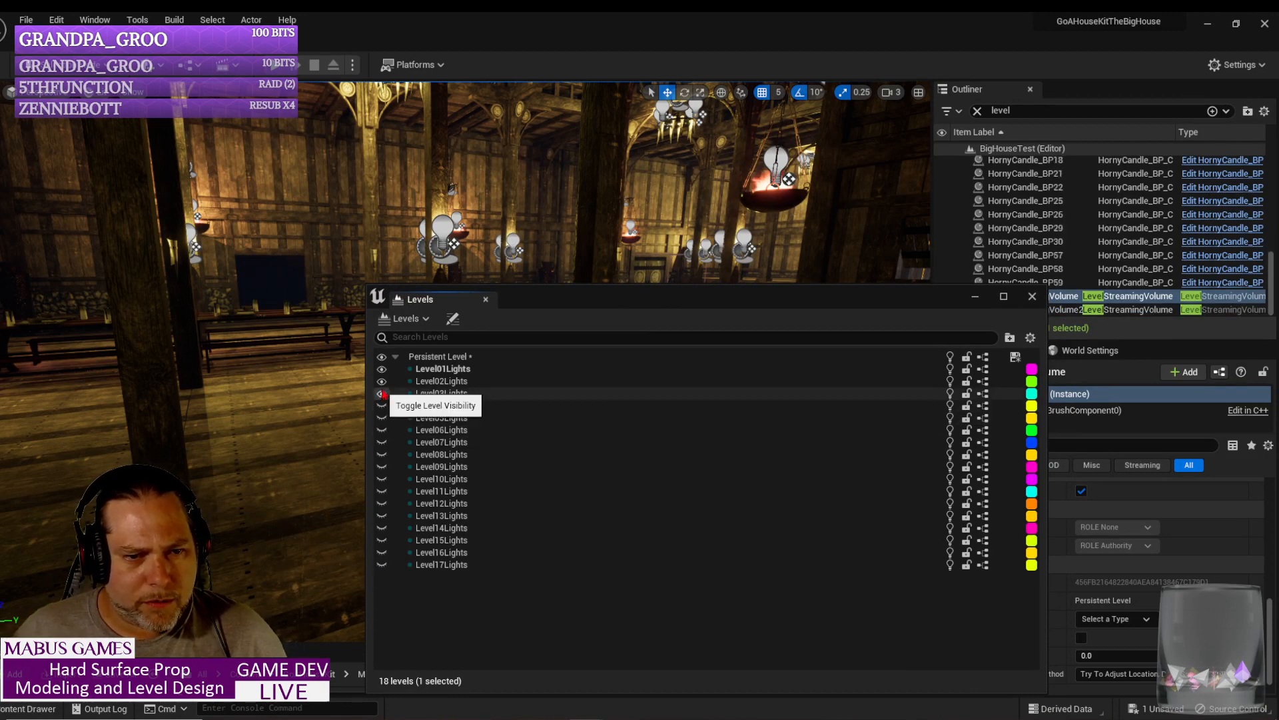
left_click(382, 443)
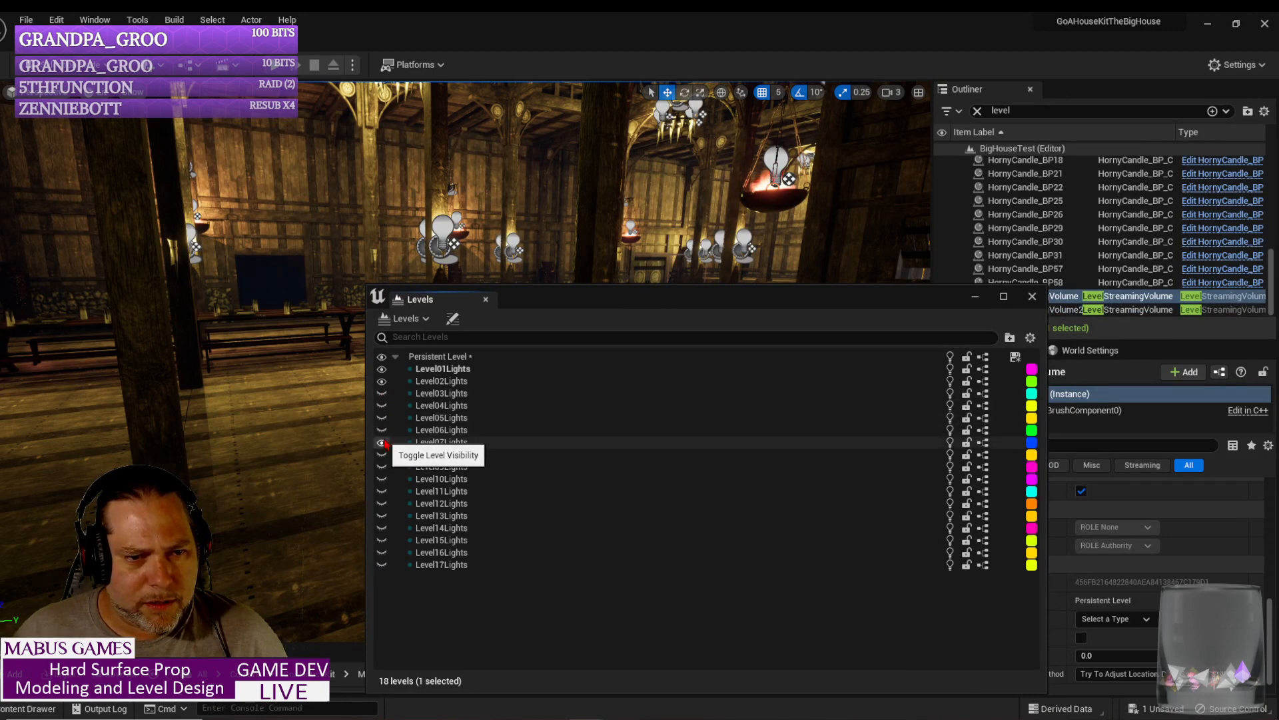
left_click(382, 443)
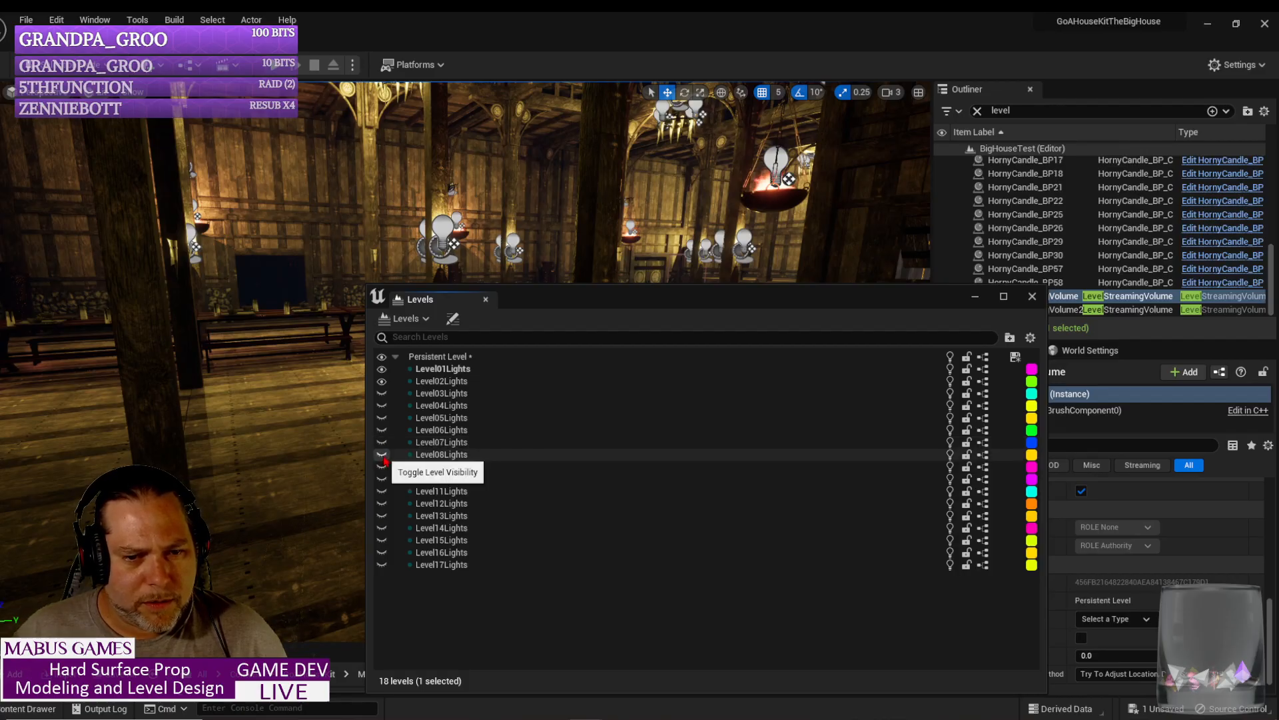
left_click(382, 455)
left_click(382, 456)
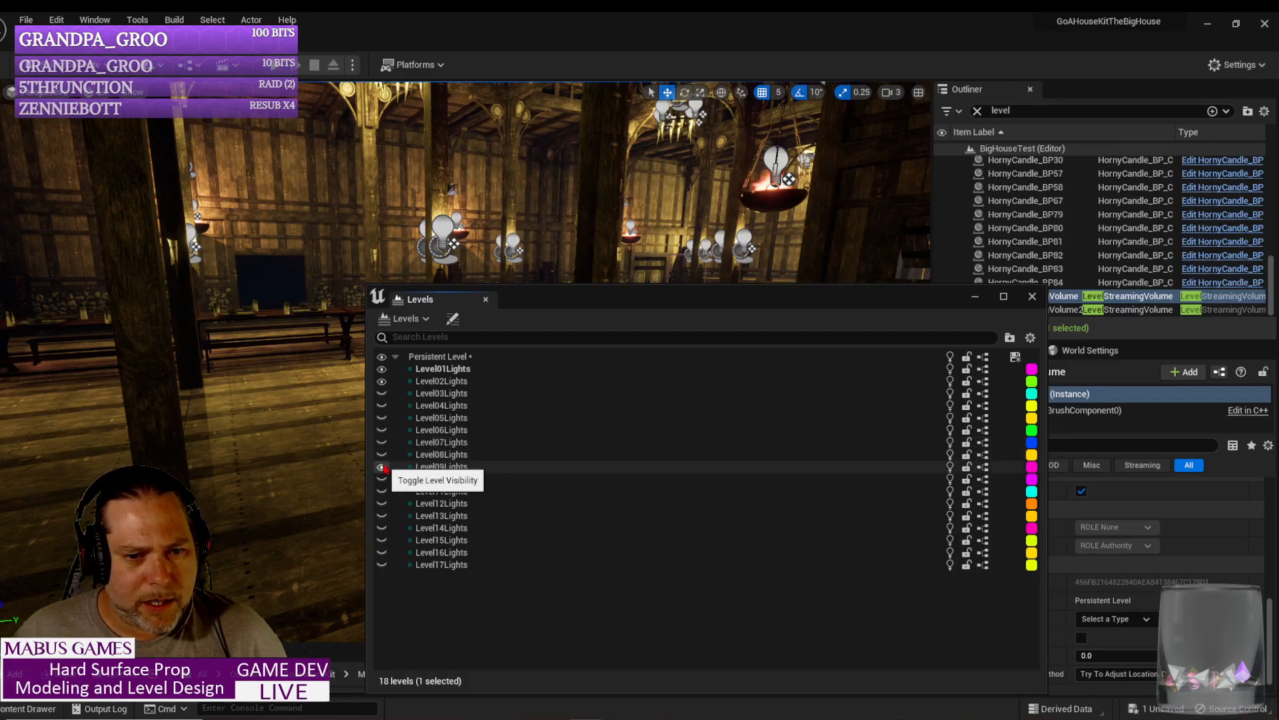
Step: Show the sublevels Level05Lights through Level10Lights, and hide them again except Level06Lights
left_click(382, 479)
left_click(382, 455)
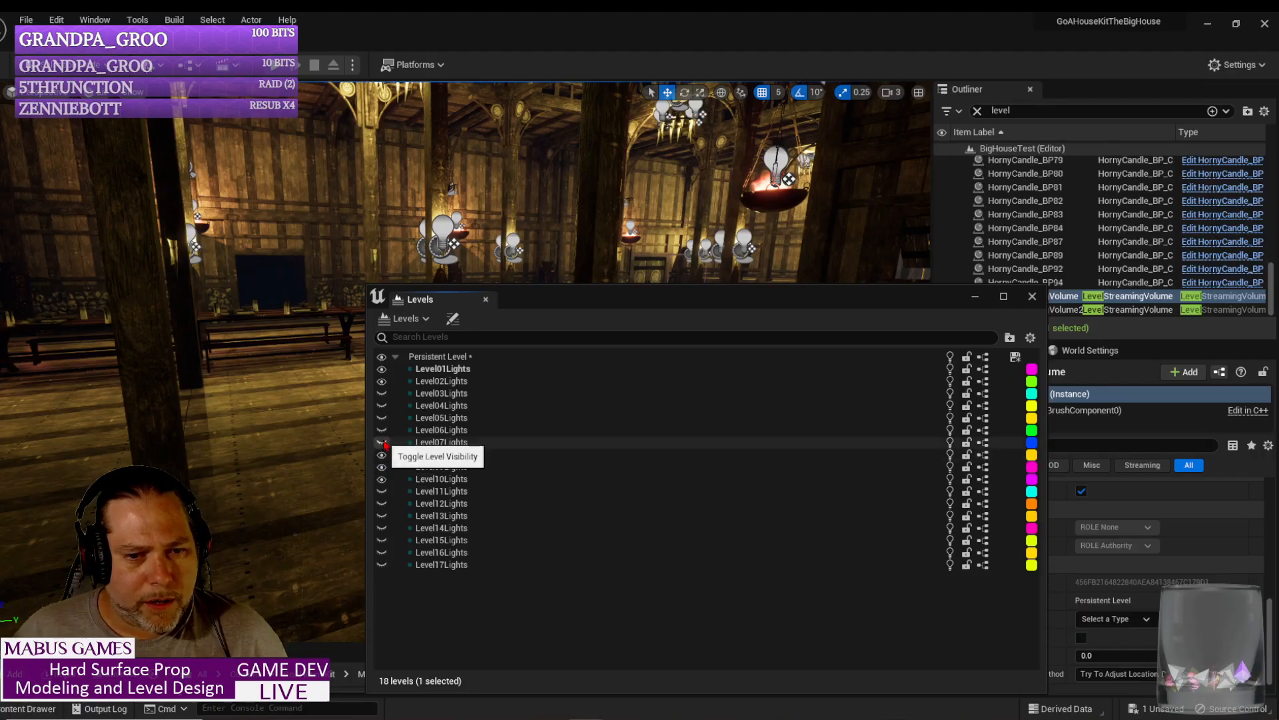
left_click(383, 443)
left_click(382, 430)
left_click(383, 419)
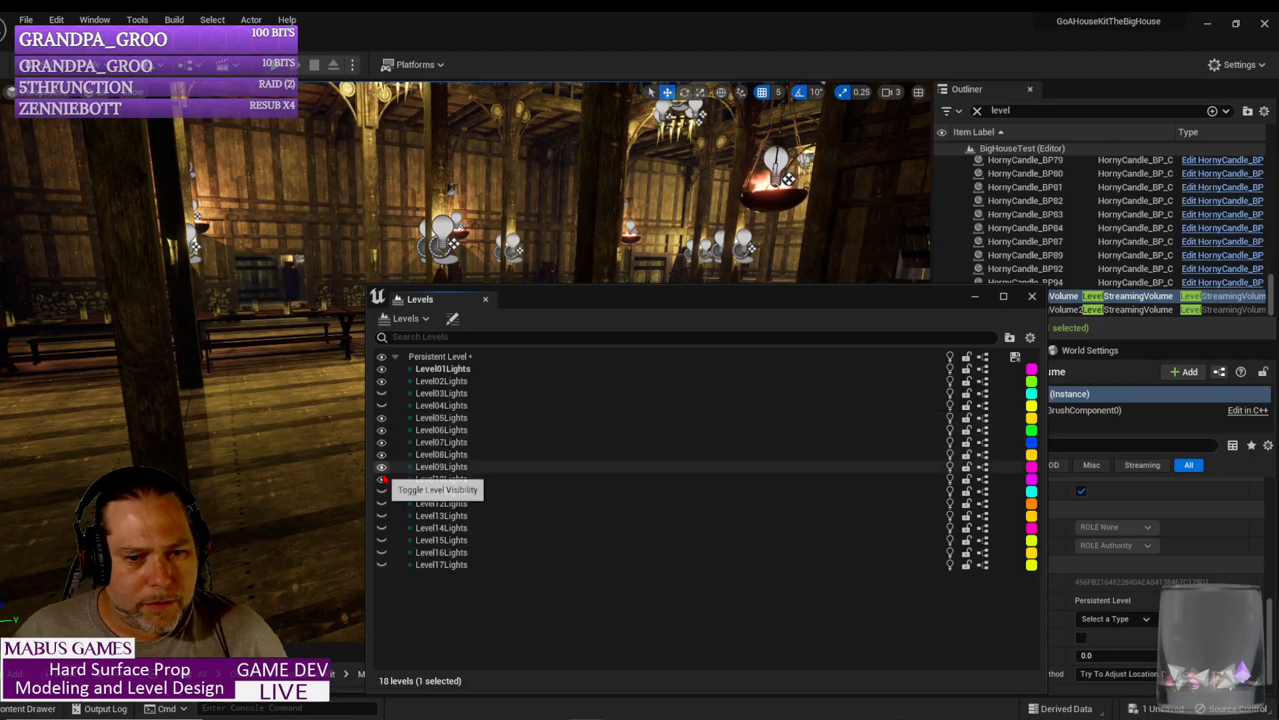
left_click(382, 479)
left_click(382, 467)
left_click(382, 455)
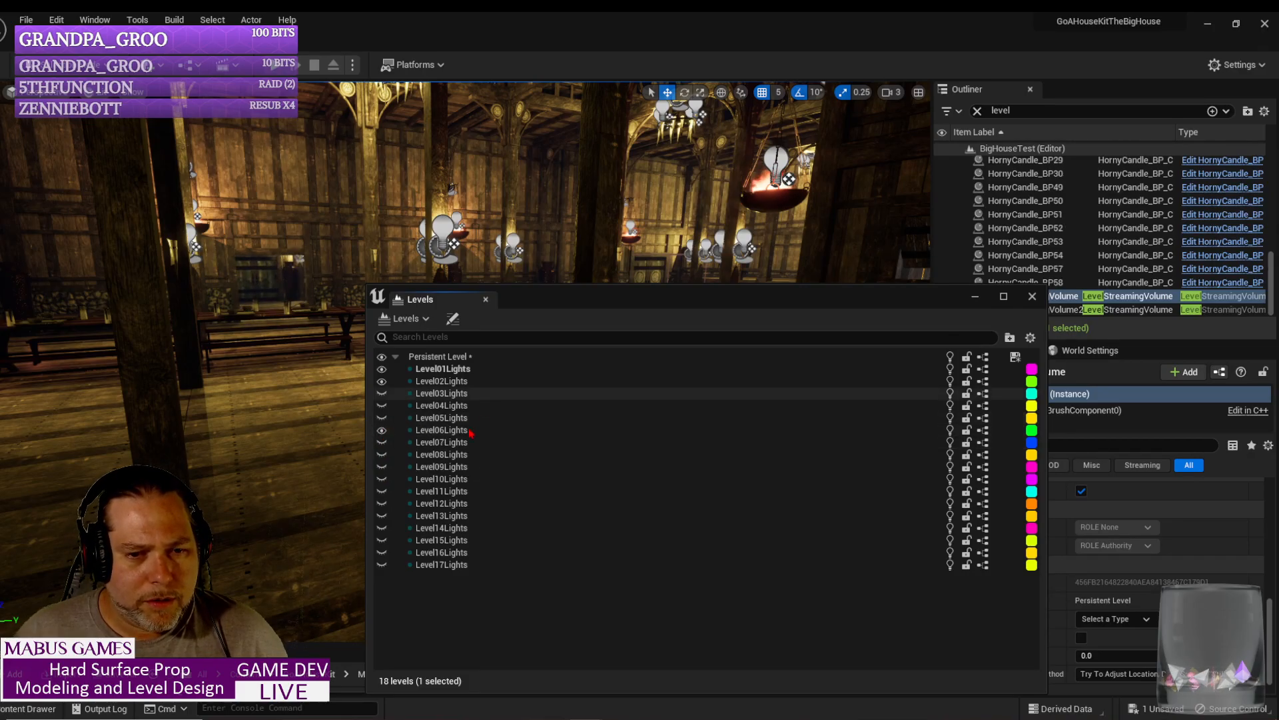
Step: Make Level06Lights the current level and add LevelStreamingVolume2 to its Streaming Volumes in the level details
double_click(525, 427)
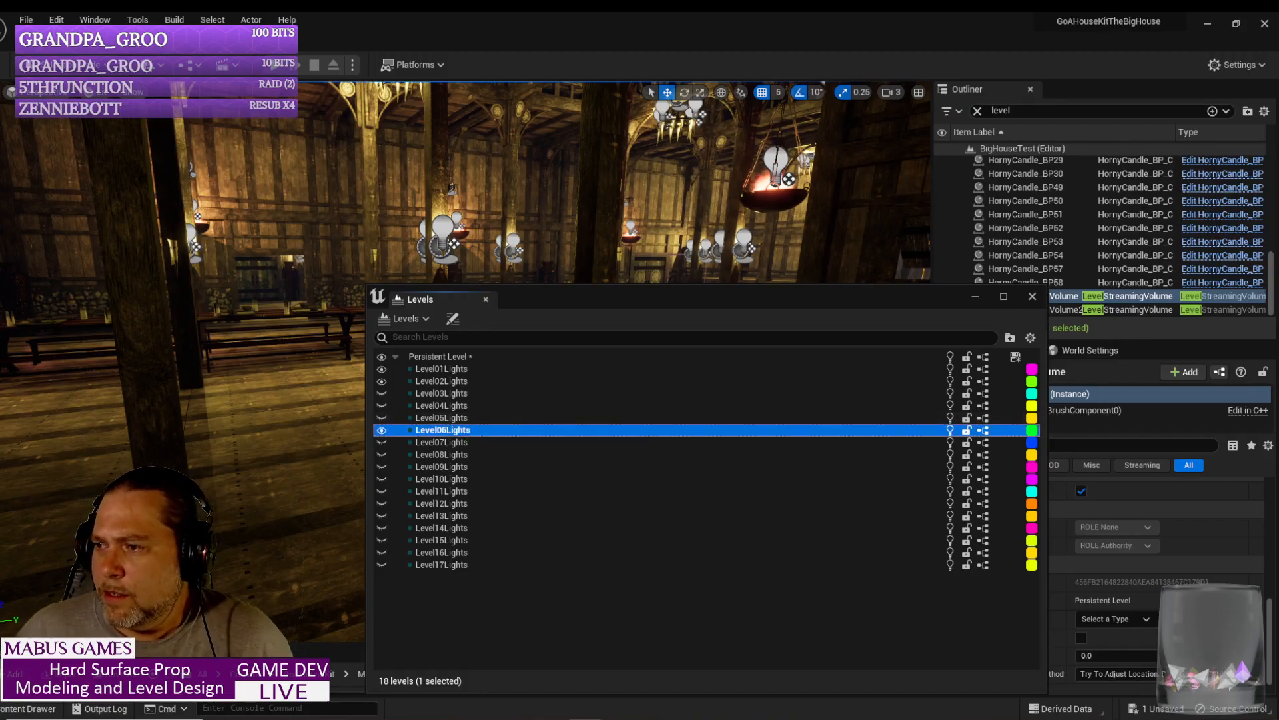
left_click(452, 318)
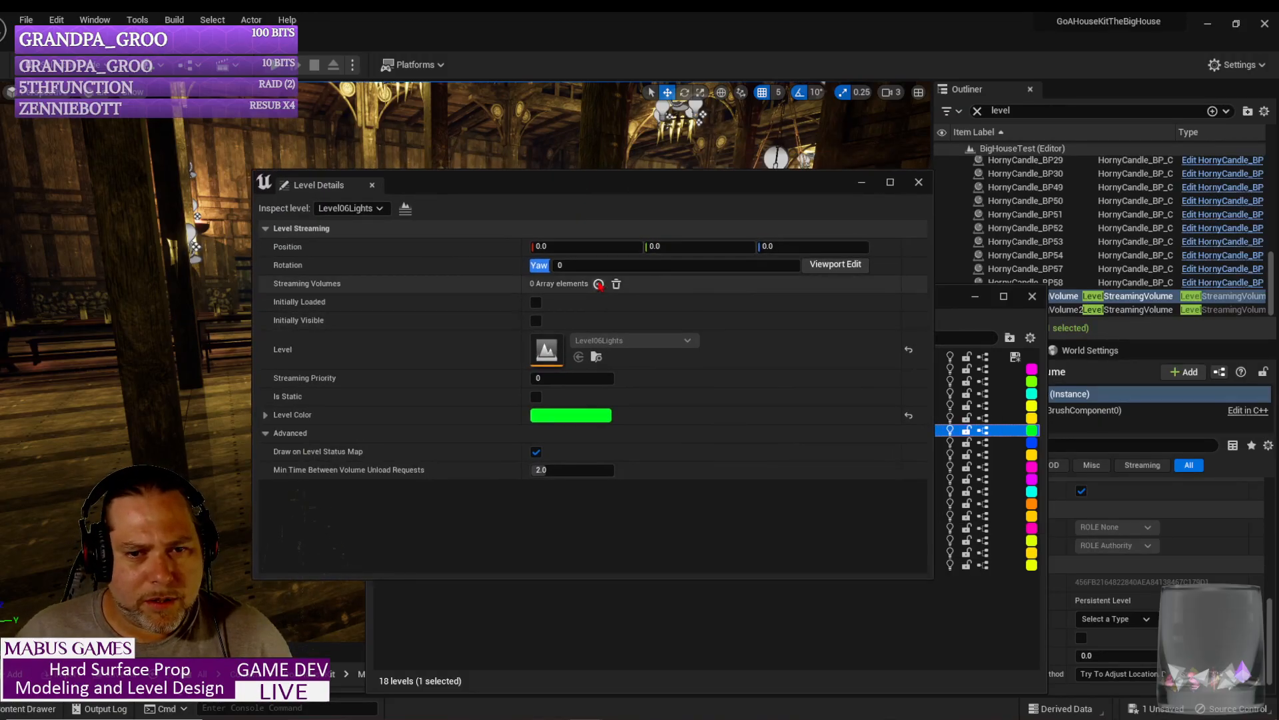
left_click(599, 284)
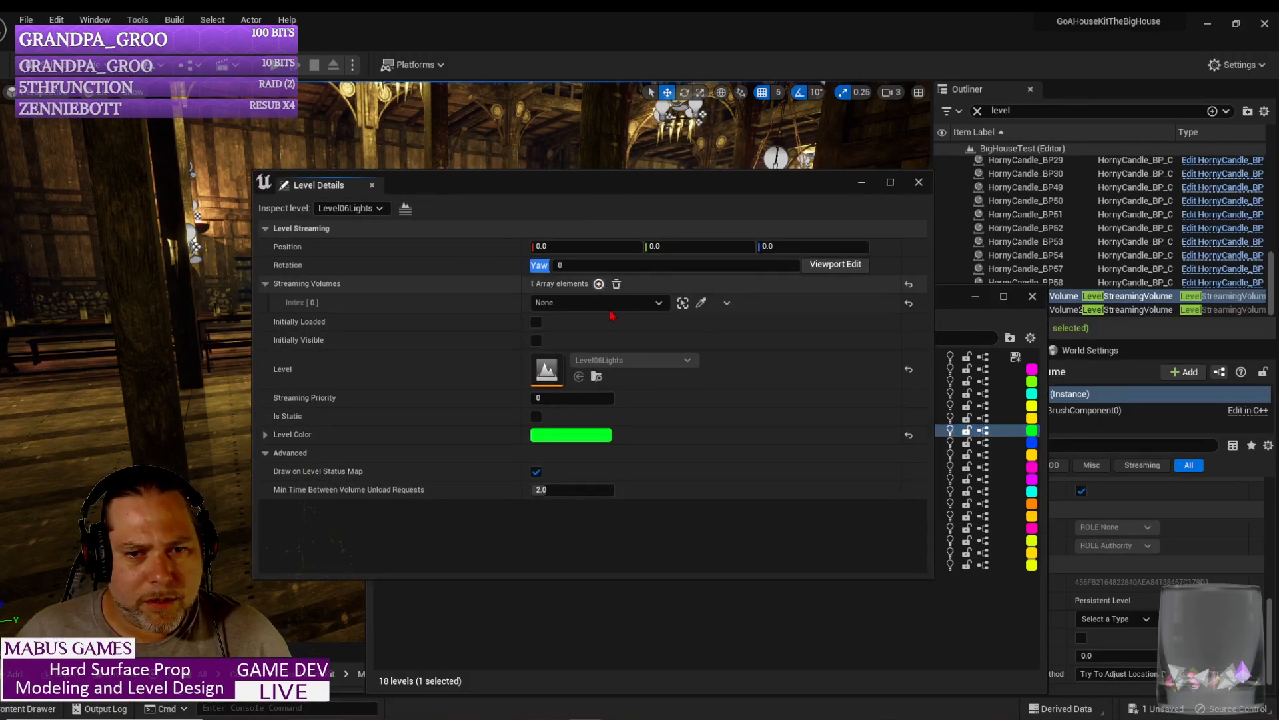
left_click(661, 304)
left_click(639, 482)
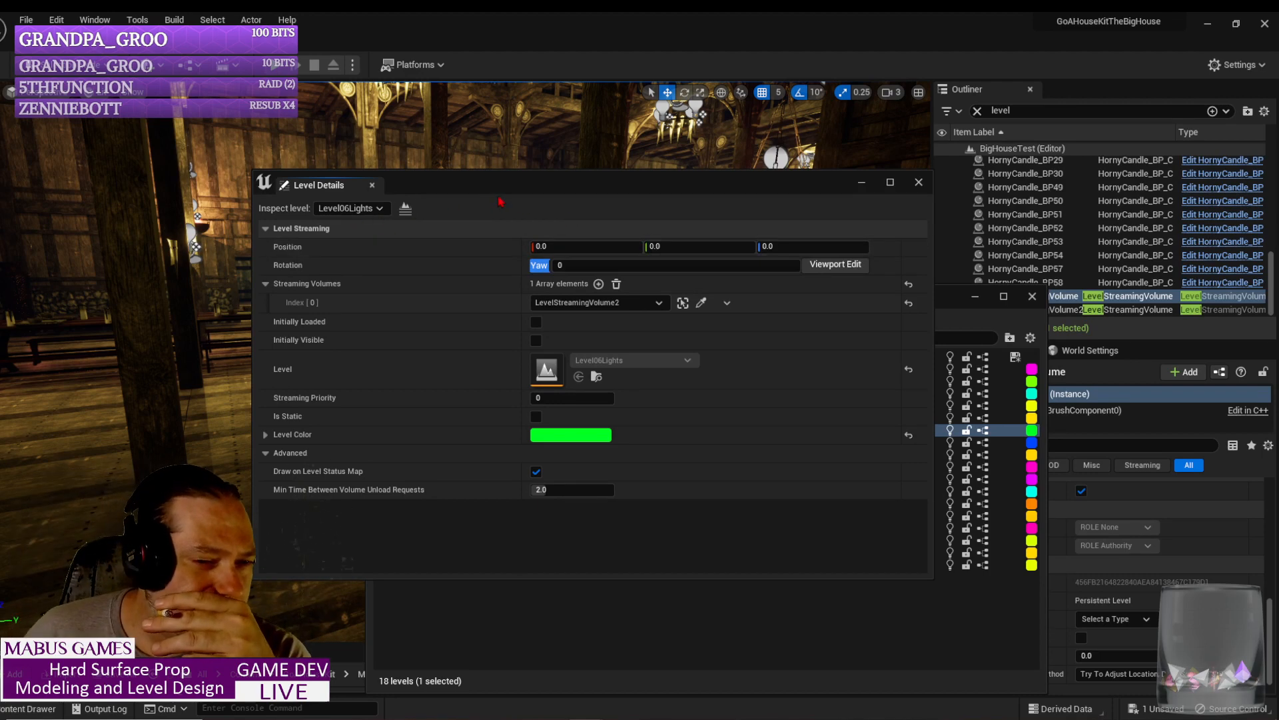
left_click(919, 182)
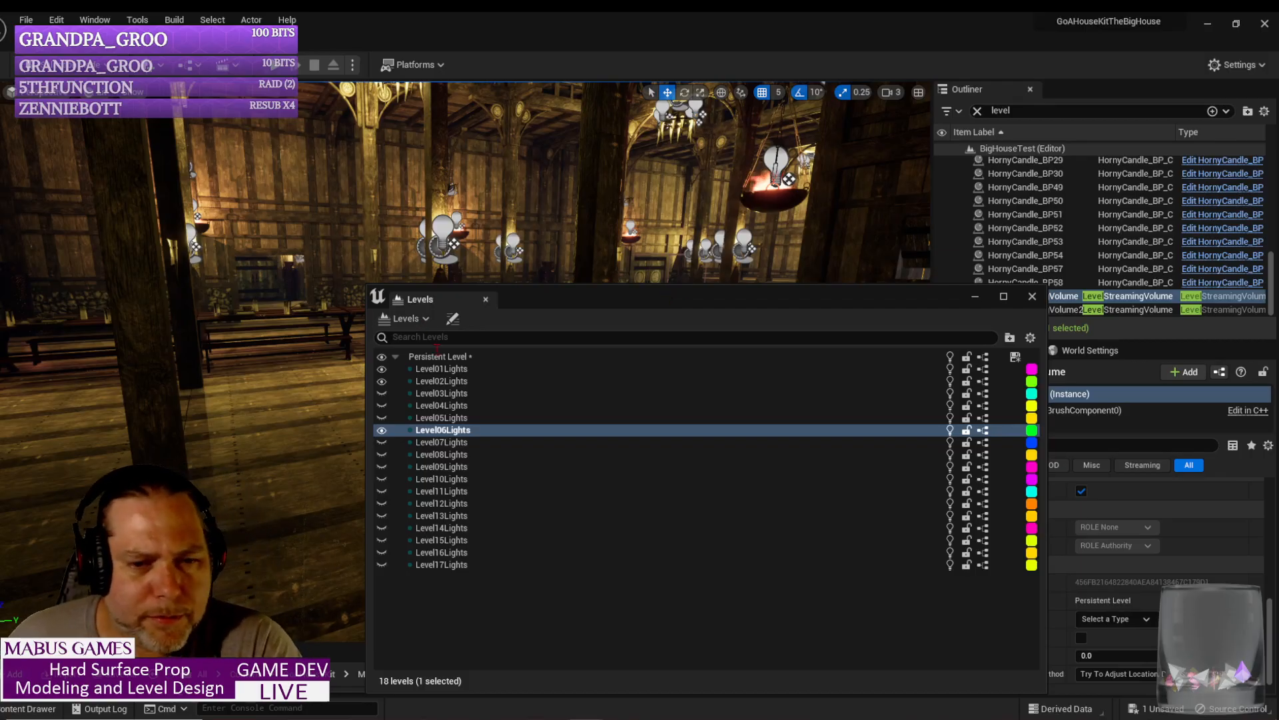
Step: Toggle the visibility of Level02Lights, Level01Lights and Level06Lights to check what each contributes to the hall, and restore all three
left_click(382, 382)
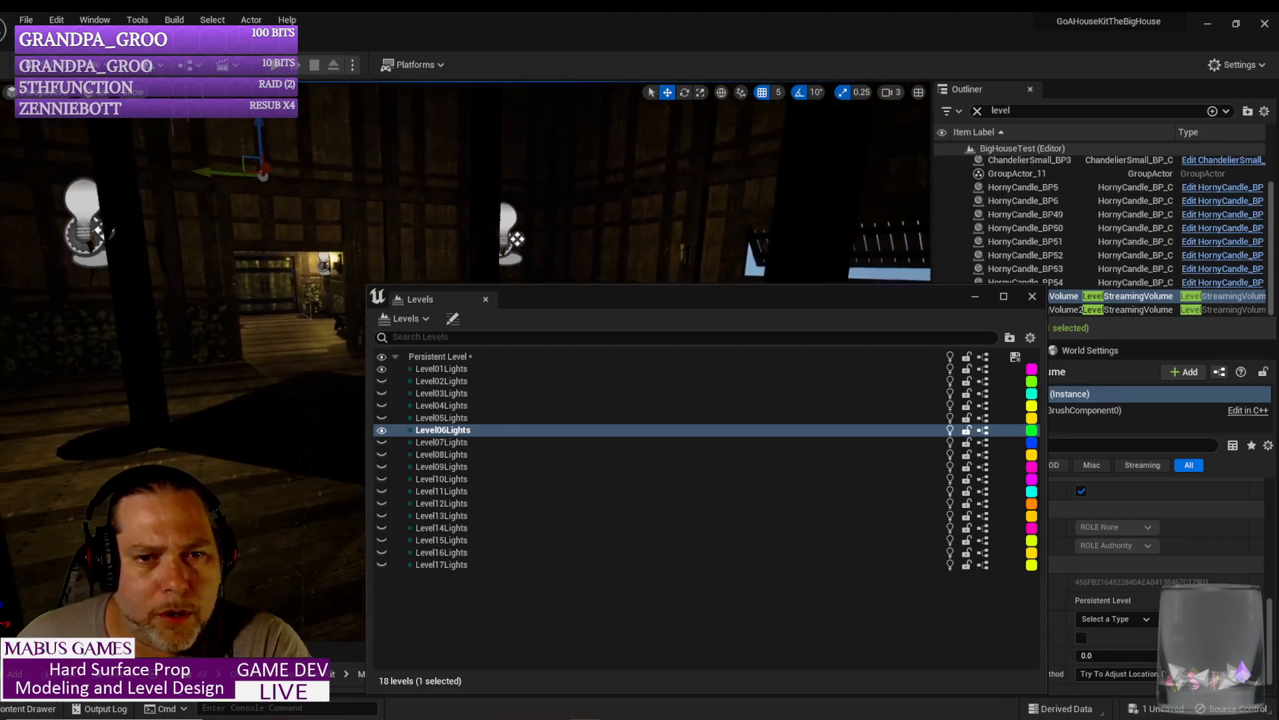
right_click_drag(320, 213, 250, 214)
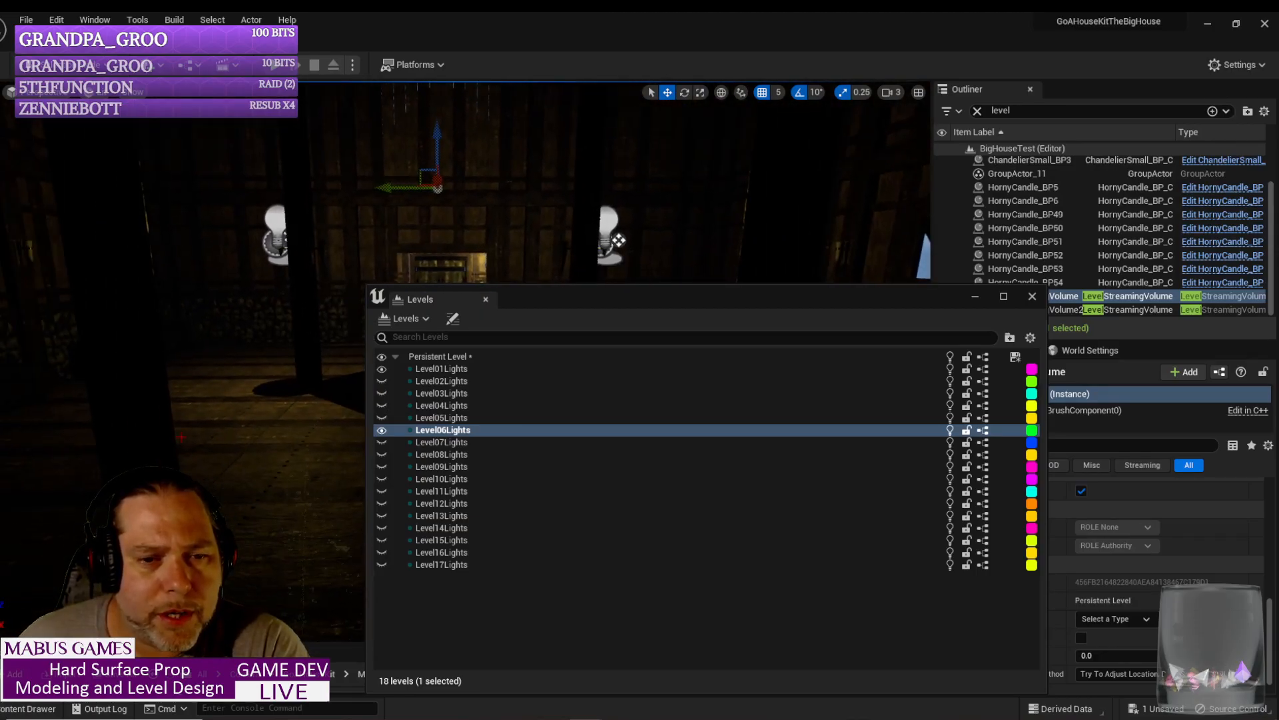
left_click(381, 371)
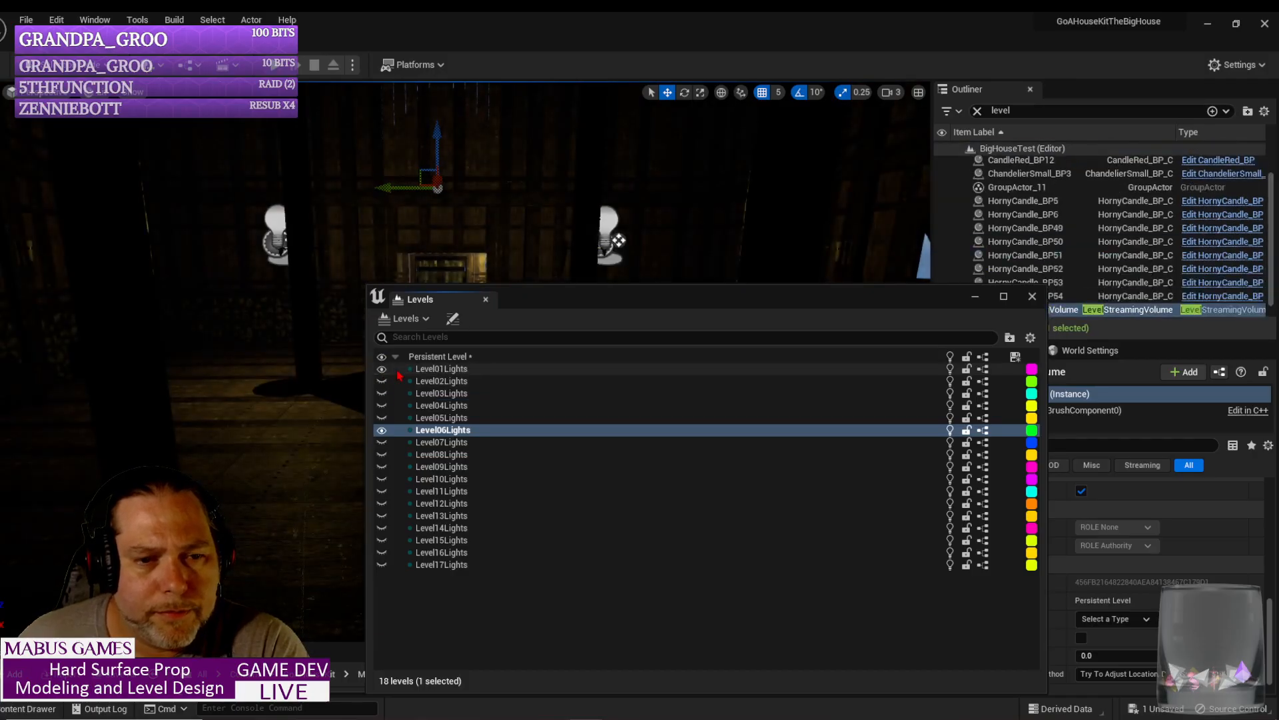
left_click(381, 430)
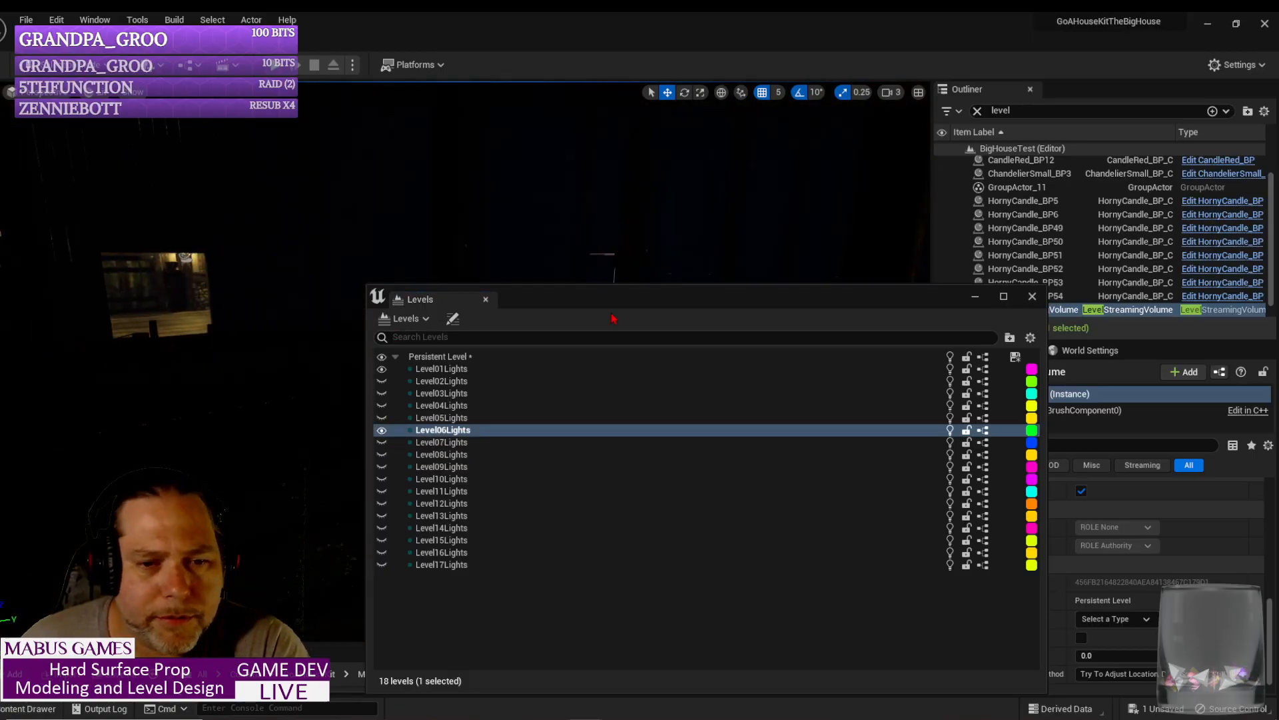
left_click(381, 381)
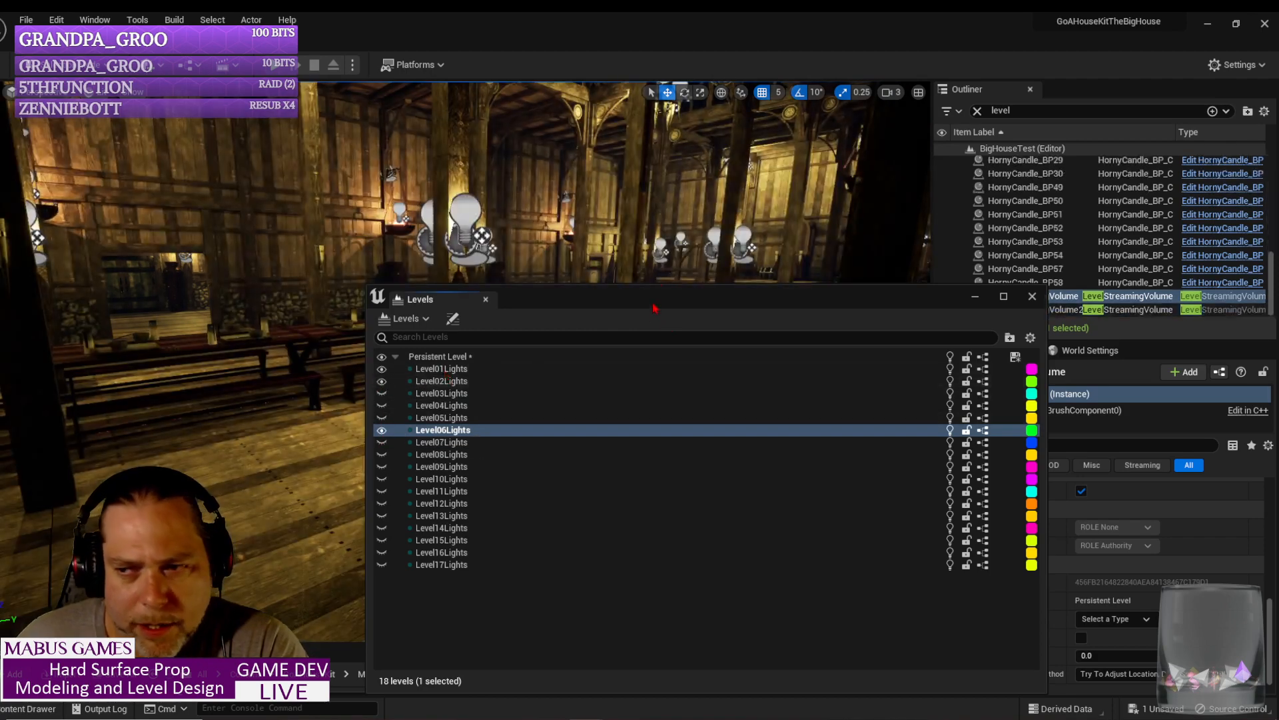
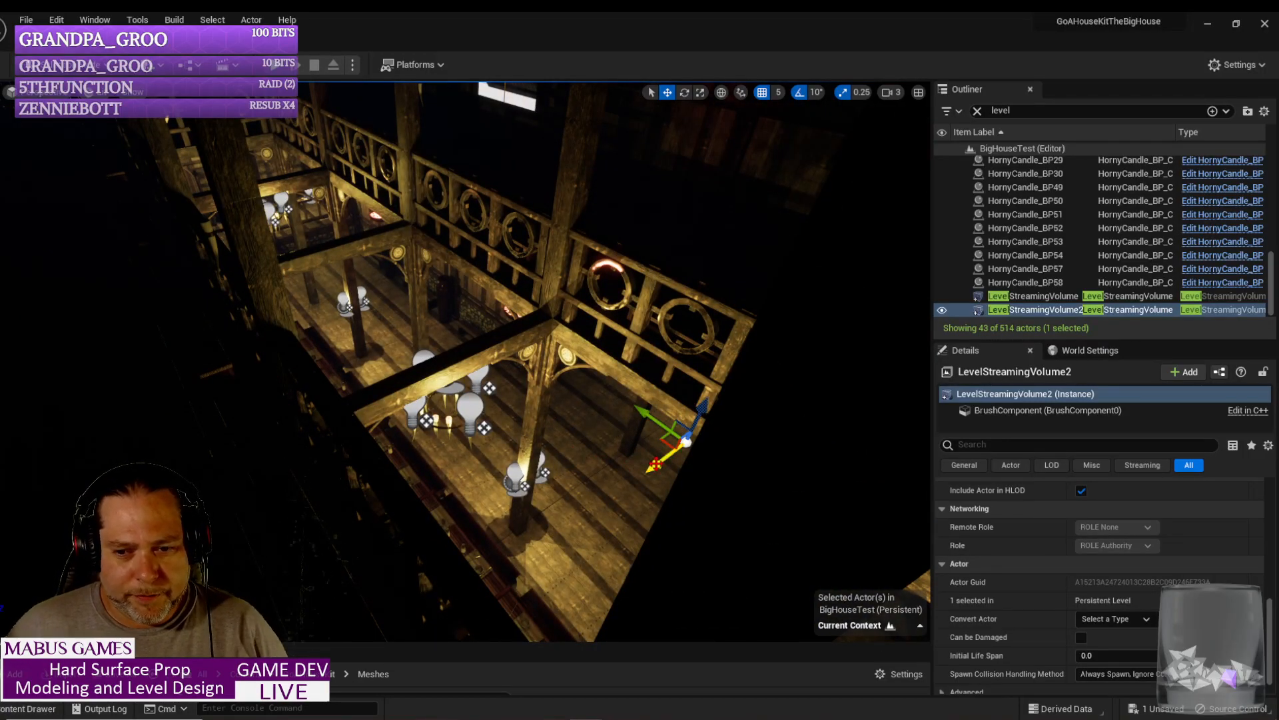
Step: Nudge LevelStreamingVolume2 slightly along the X axis near the hall's end railing, declining any actor placement outside the level bounds
left_click_drag(654, 466, 652, 470)
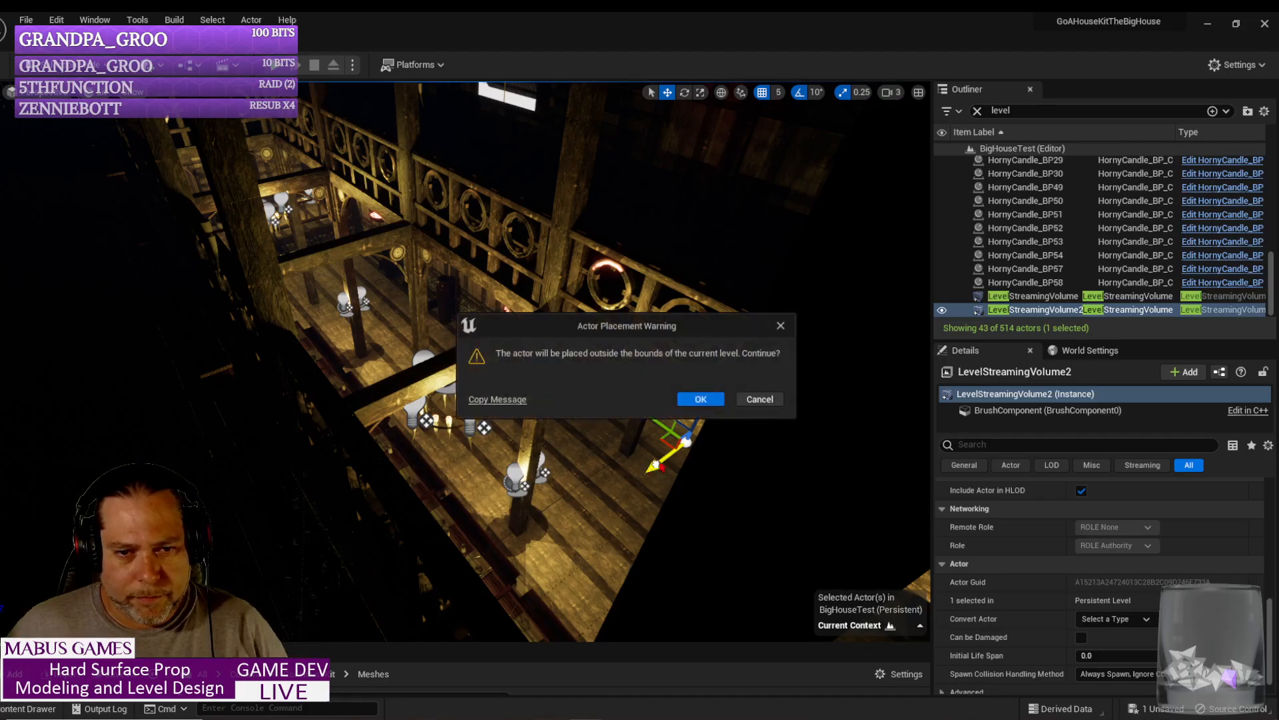
left_click(759, 399)
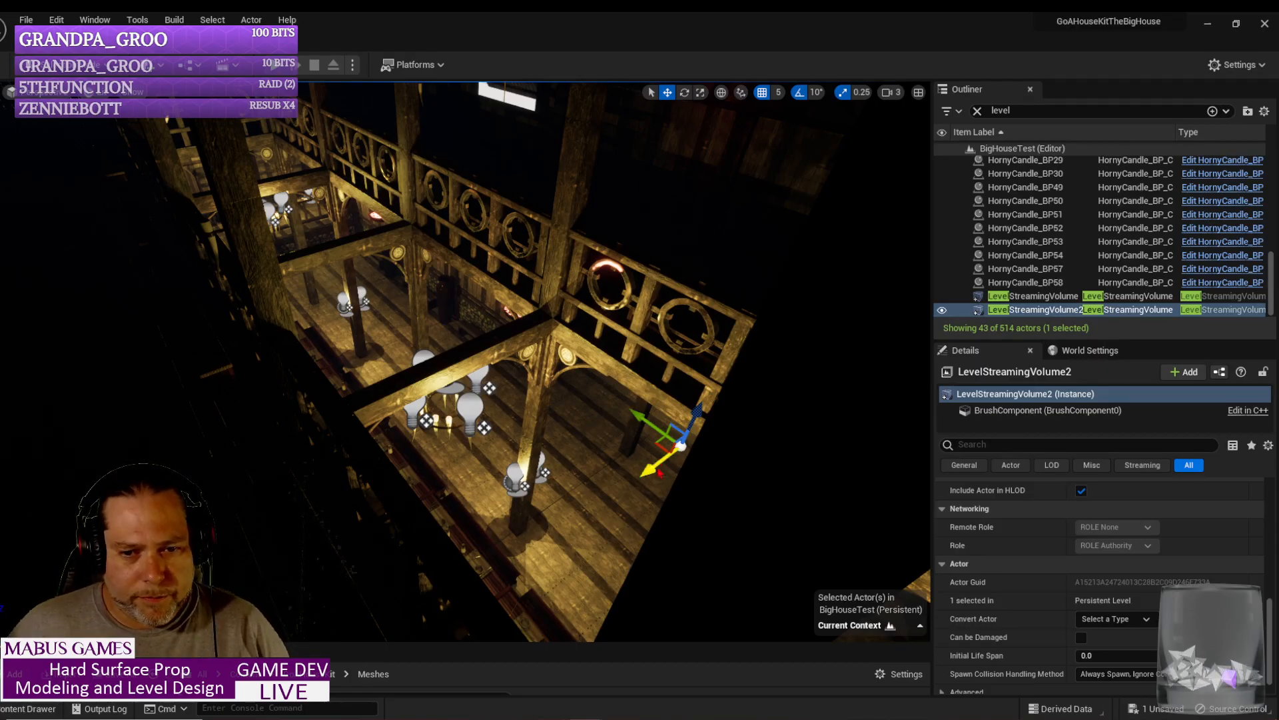
left_click_drag(655, 467, 648, 472)
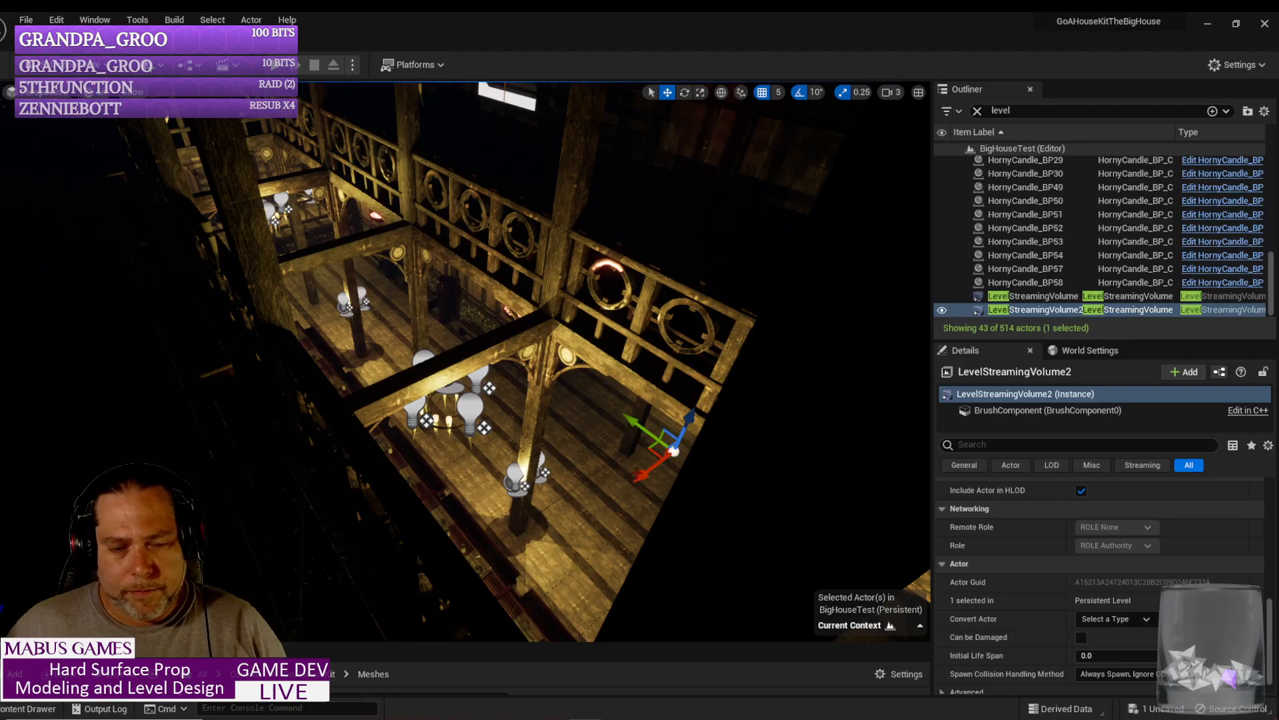
Step: Duplicate LevelStreamingVolume2 near the hall's railing, offsetting the copy slightly along the X axis
right_click_drag(674, 452, 629, 445)
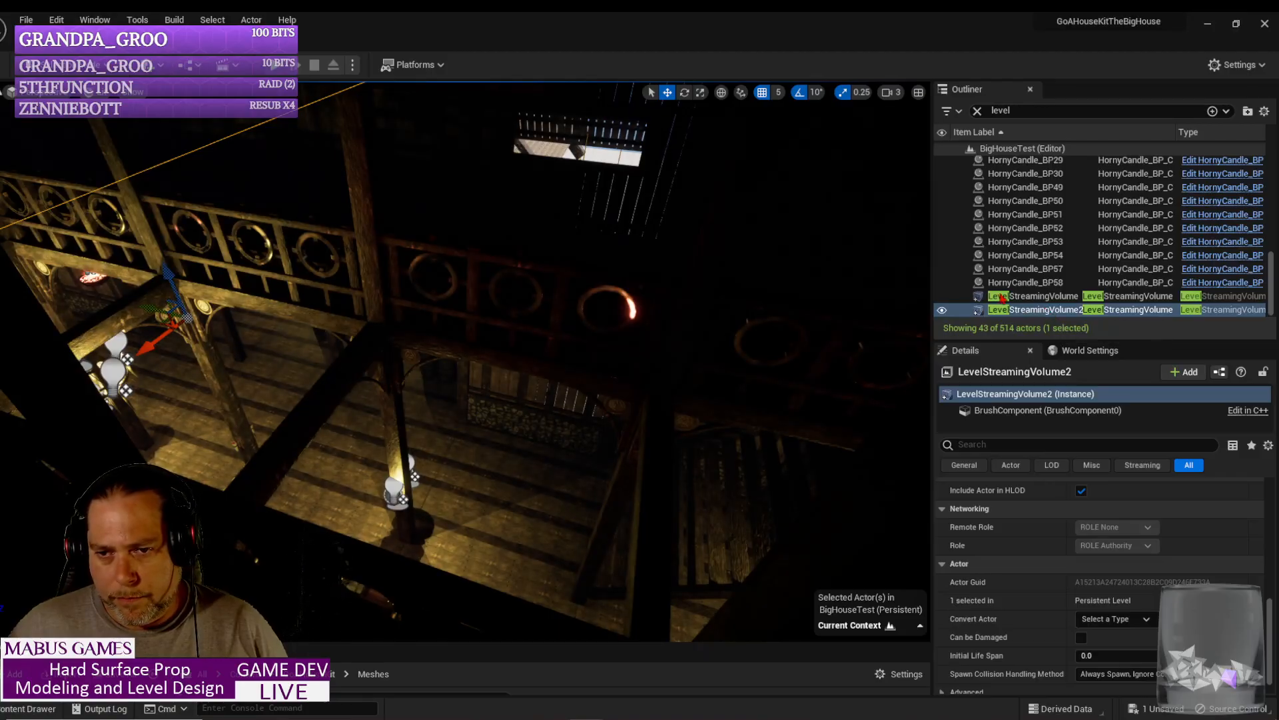
left_click_drag(931, 280, 904, 281)
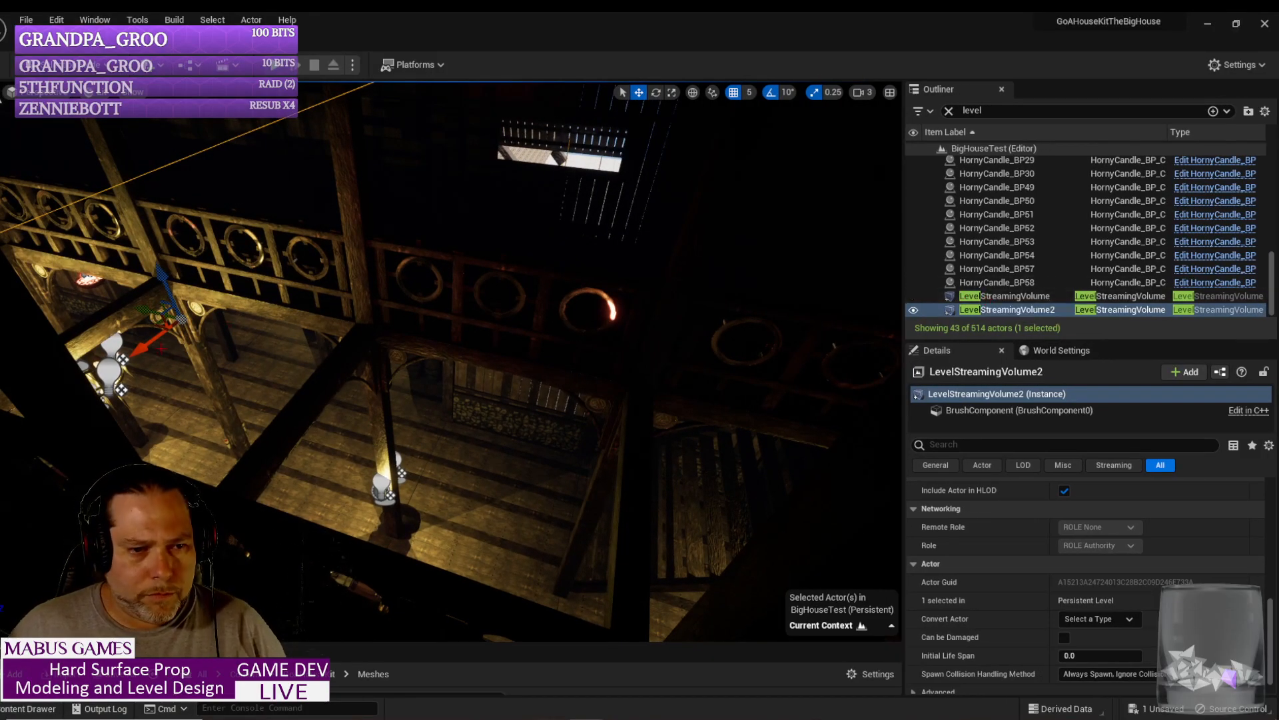
left_click_drag(148, 344, 159, 340, "alt")
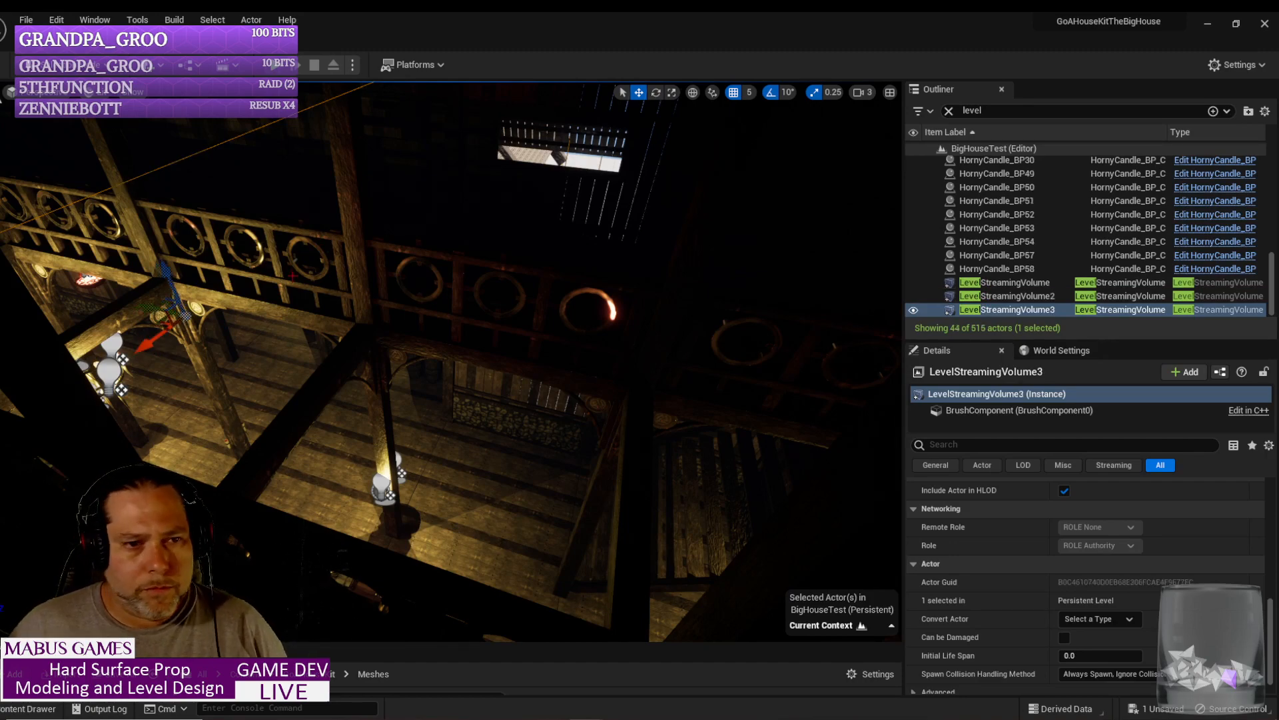
right_click_drag(307, 283, 309, 290)
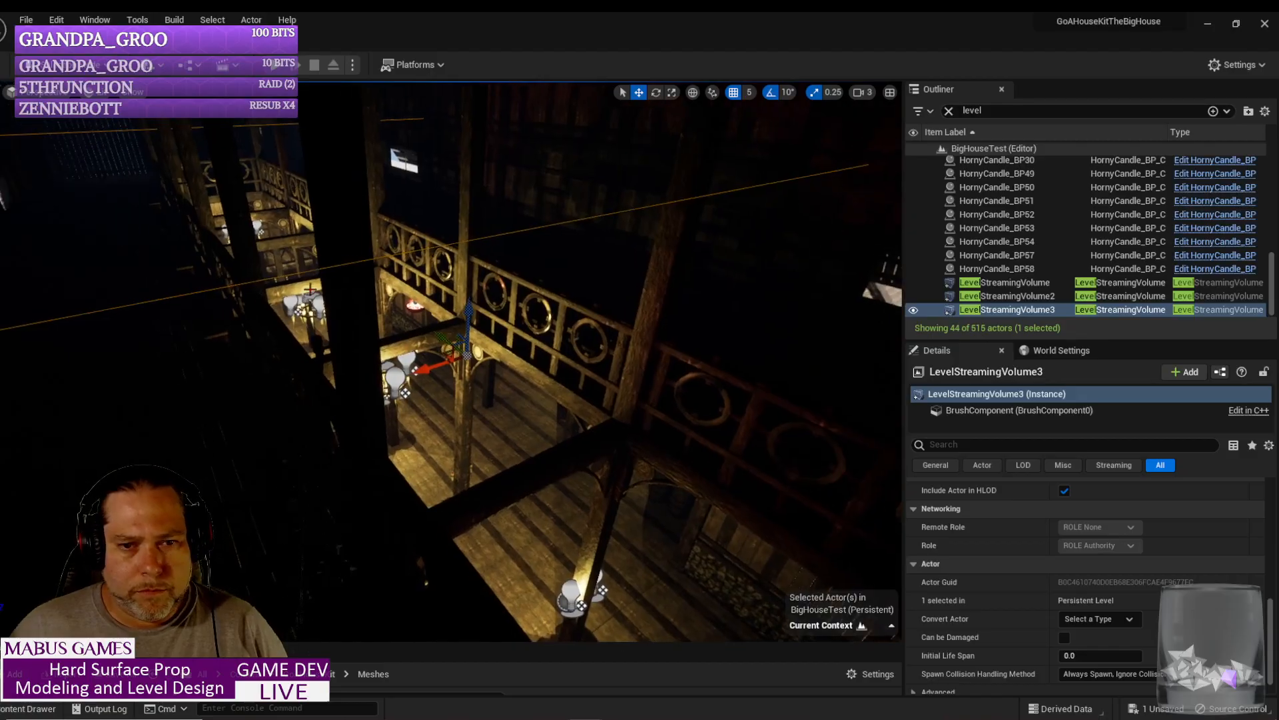
Step: Scale LevelStreamingVolume3 so it runs lengthwise along the wing that crosses the entrance hall
key("e")
key("r")
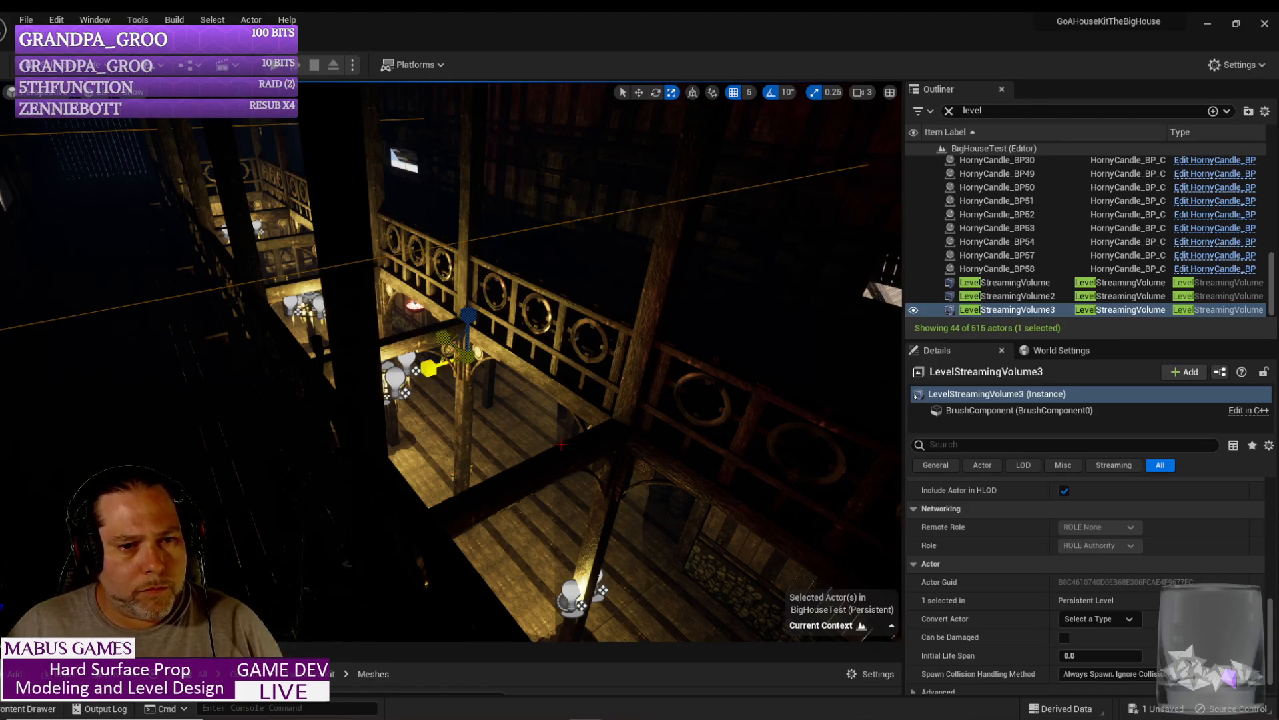
right_click_drag(451, 360, 486, 391)
key("w")
key("e")
key("r")
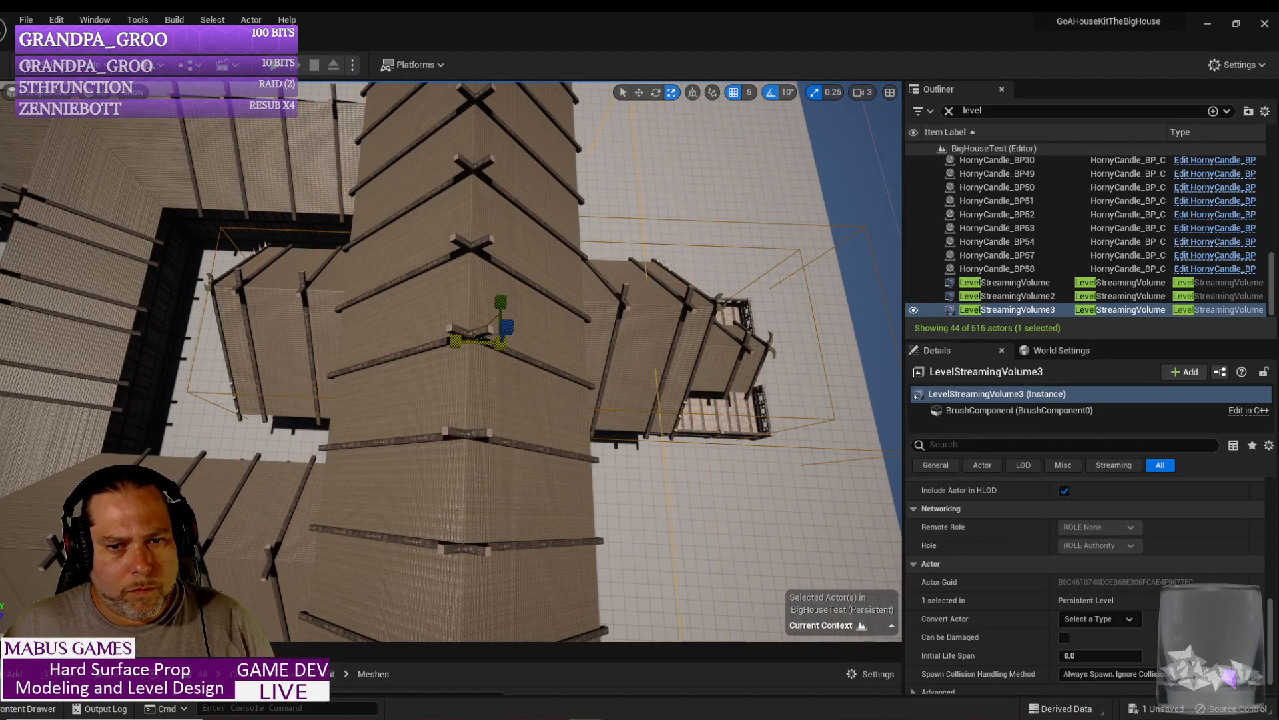
Step: Switch the viewport to a top view and adjust LevelStreamingVolume3 along the X axis to line up with the crossing wing
left_click(10, 92)
left_click(60, 152)
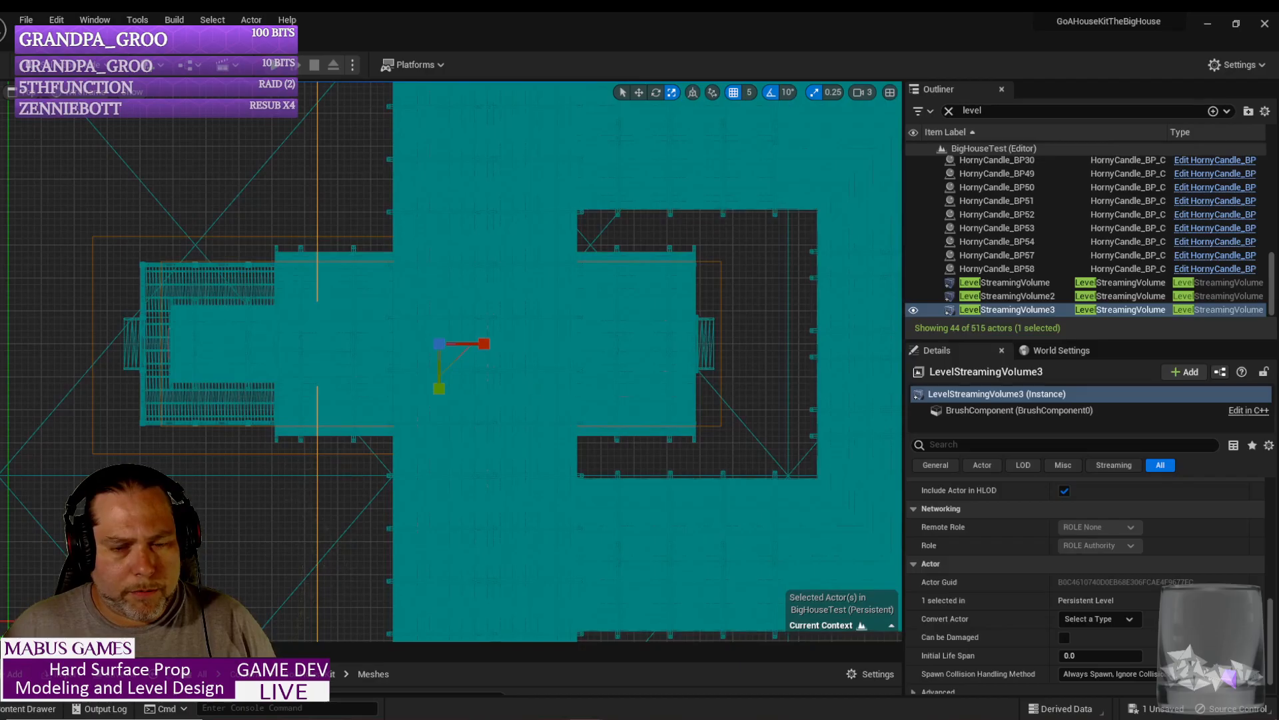
scroll(535, 389, "down", 5)
key("w")
mouse_move(454, 366)
left_mouse_down()
mouse_move(480, 363)
mouse_move(465, 367)
left_mouse_up()
key("e")
key("r")
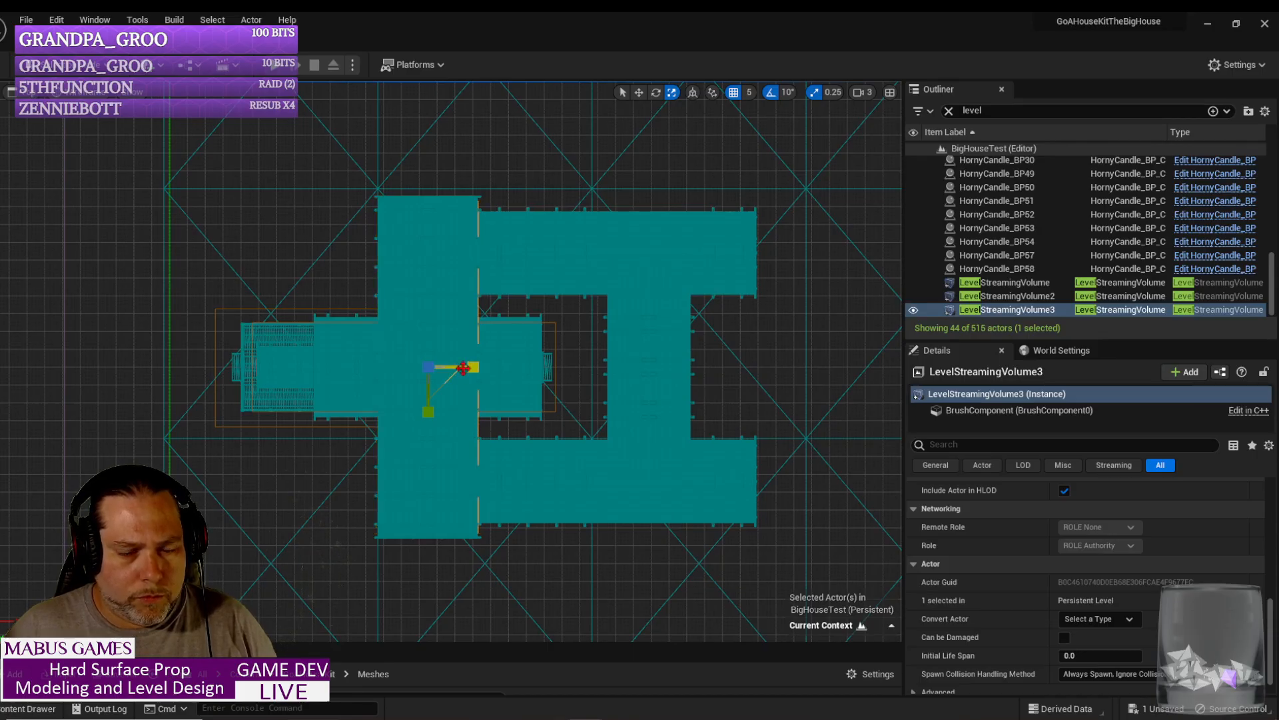
Step: Hide the roof groups over the entrance hall, the crossing wing and the remaining wings to expose the floor plan
left_click(425, 242)
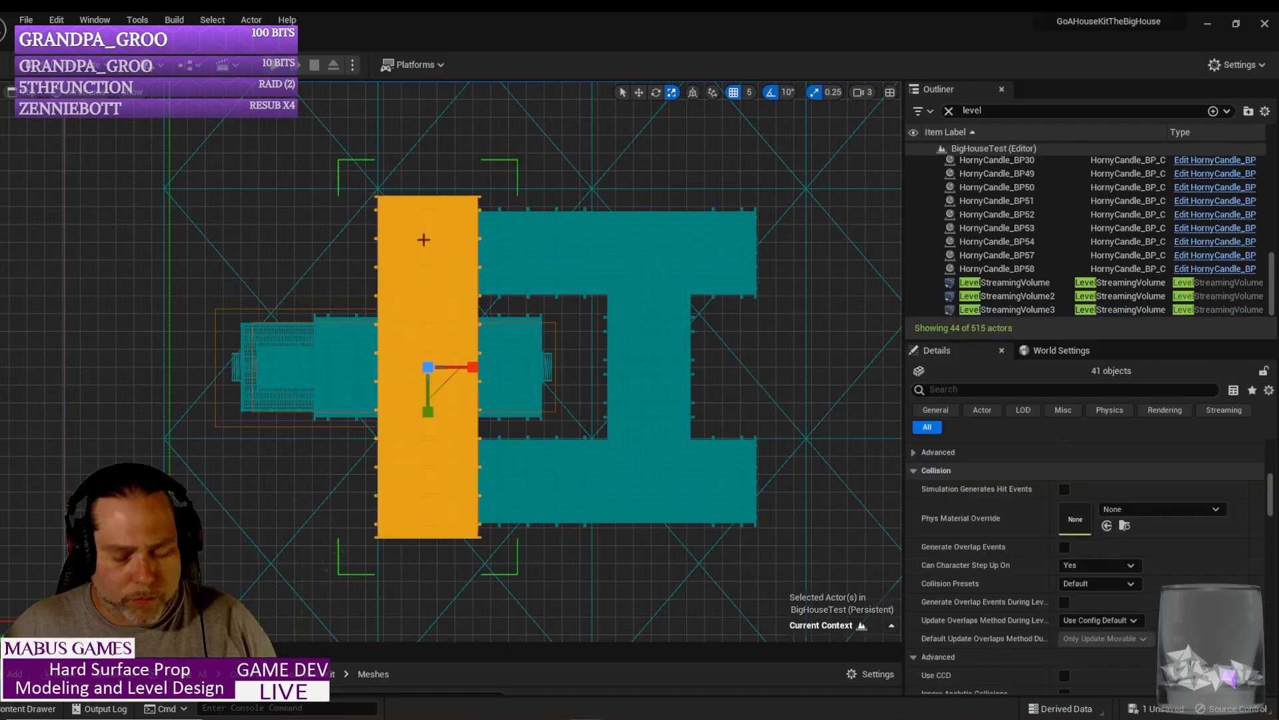
key("Escape")
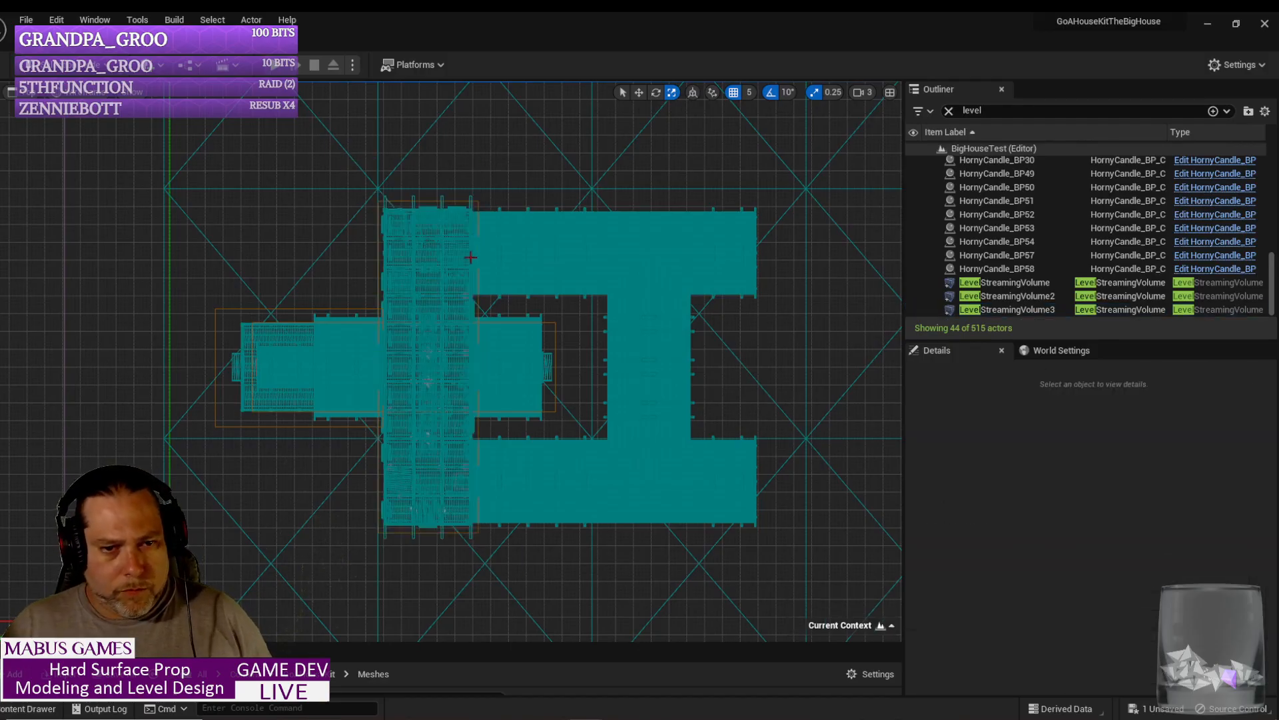
left_click(348, 358)
key("Escape")
left_click(521, 347)
key("h")
left_click(542, 255)
key("h")
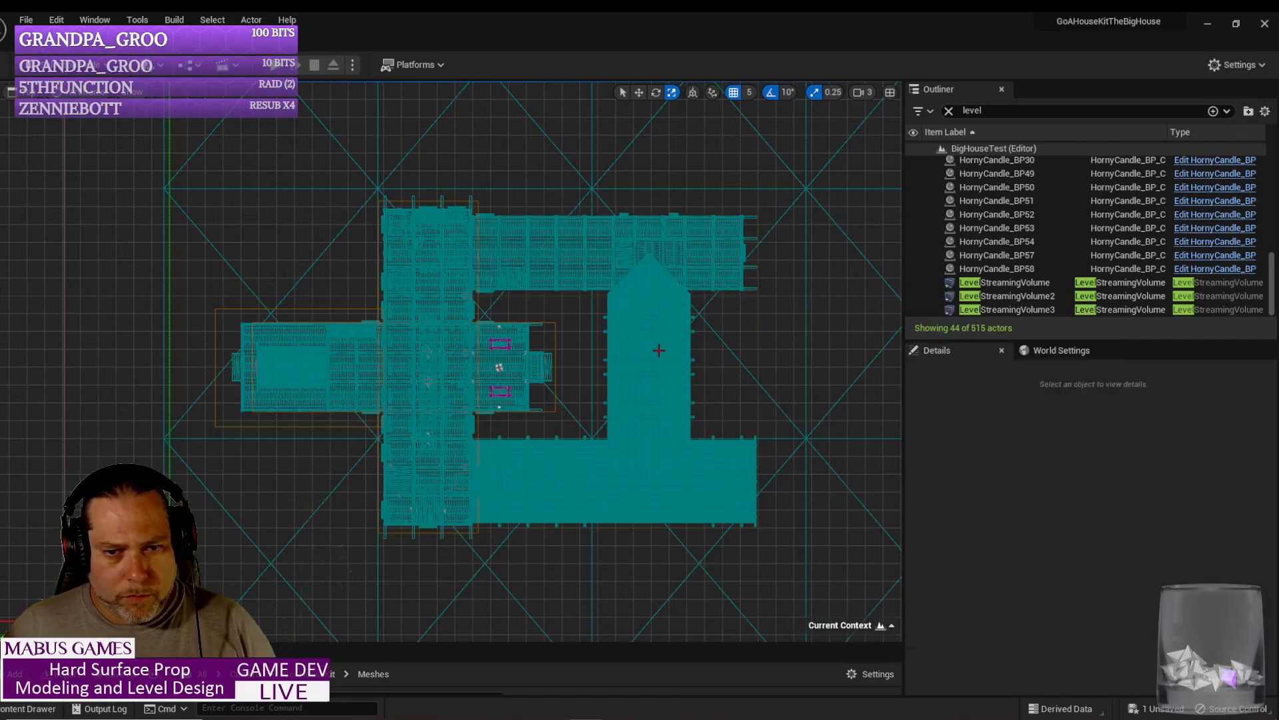
left_click(641, 382)
key("h")
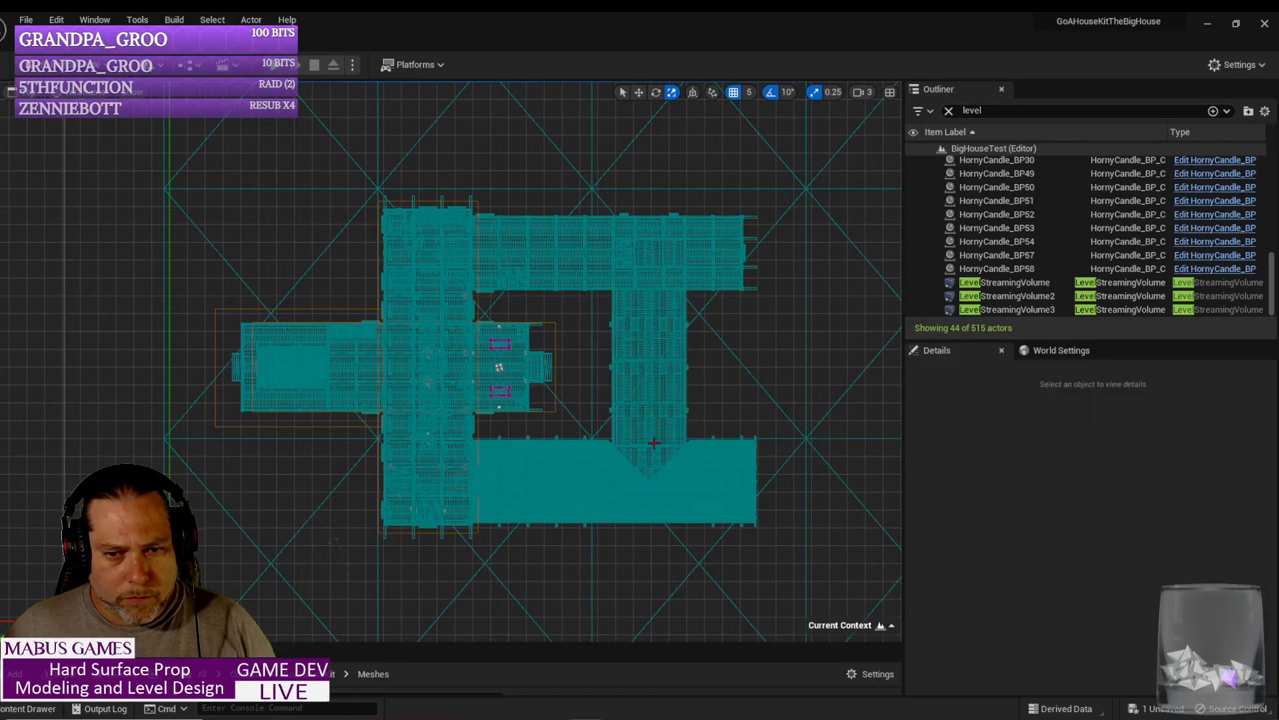
left_click(614, 486)
key("h")
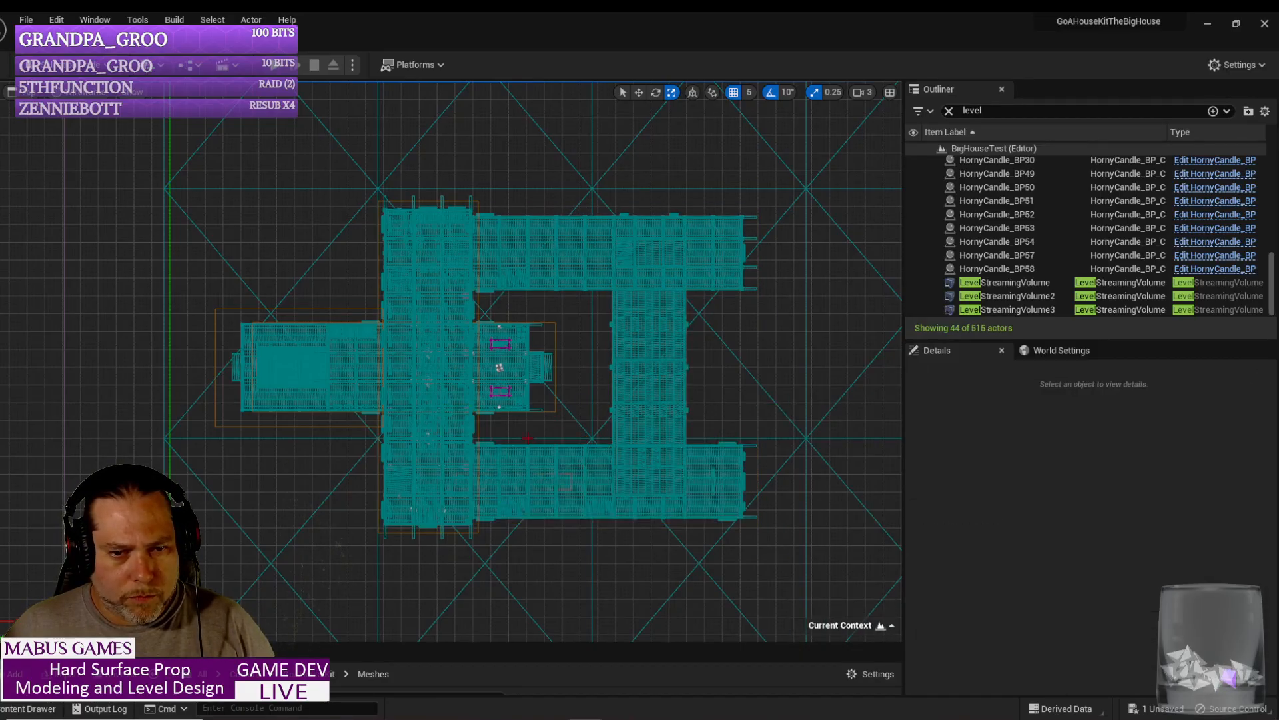
Step: Select LevelStreamingVolume3 and fit its X width to the side walls of the crossing wing
left_click(477, 208)
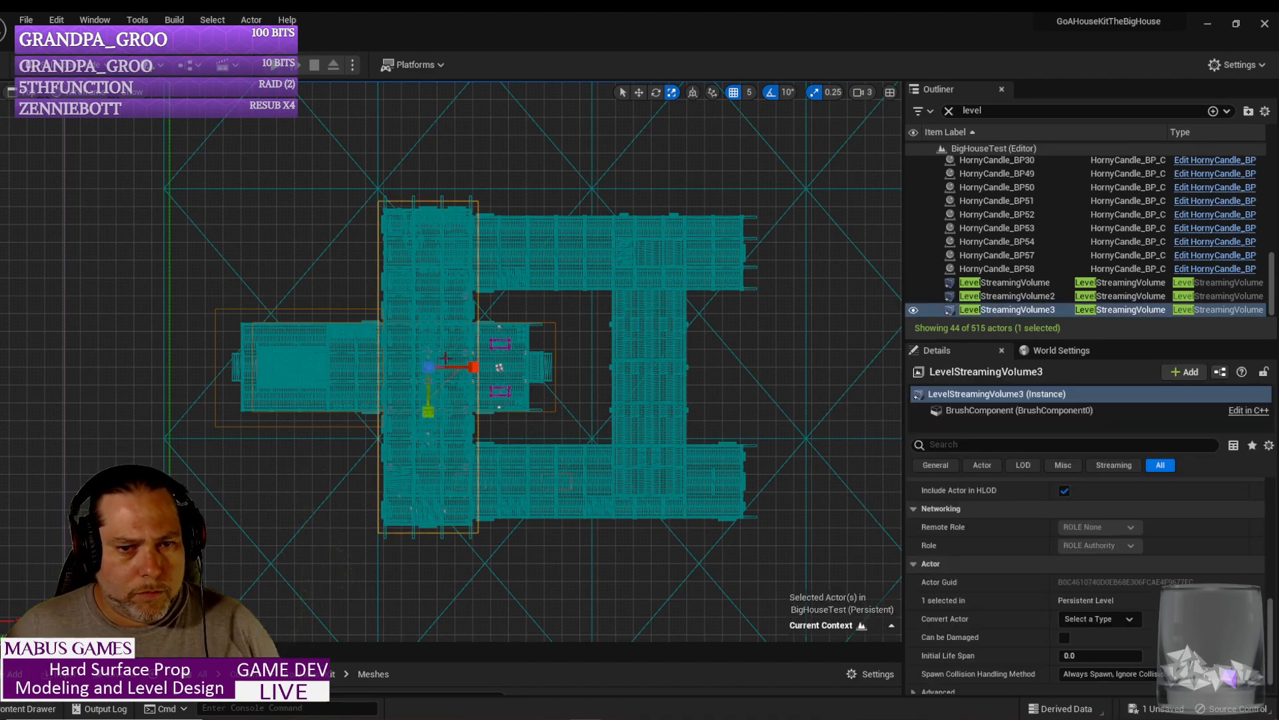
scroll(426, 357, "up", 3)
key("w")
key("e")
key("r")
key("w")
key("e")
key("r")
left_click_drag(467, 370, 460, 370)
scroll(427, 370, "down", 1)
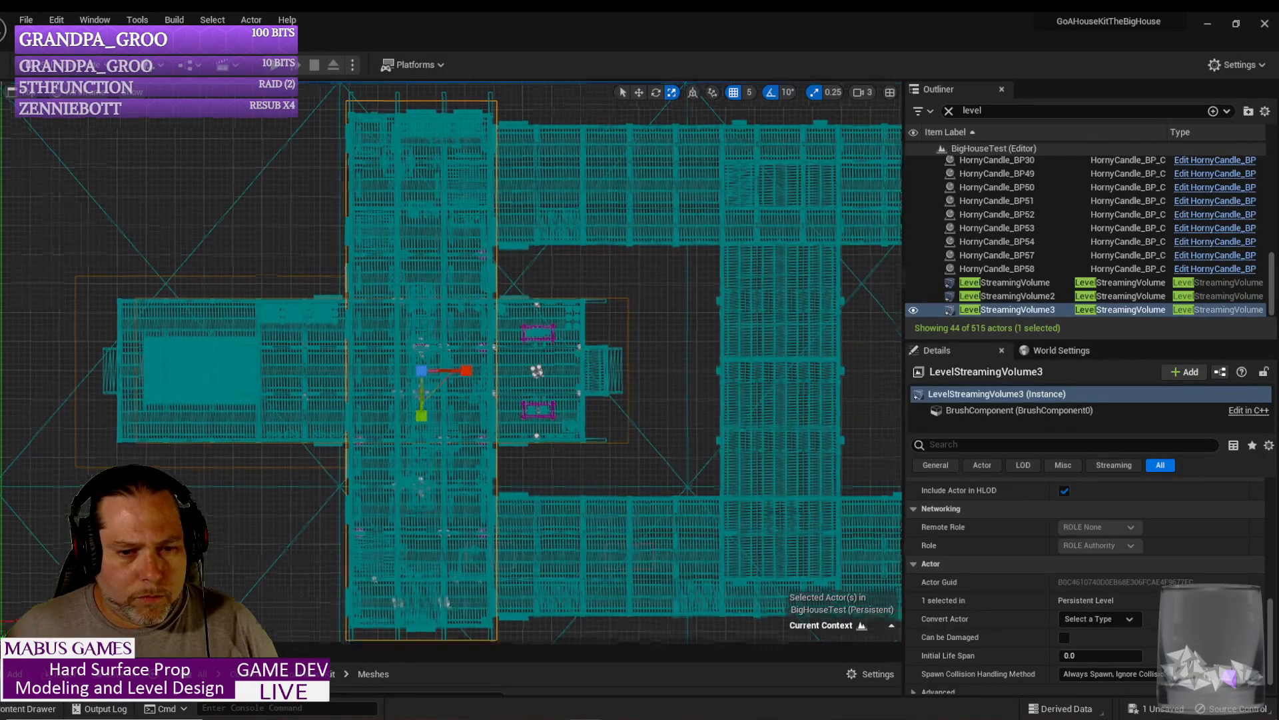
Step: Shorten LevelStreamingVolume3 along the Y axis so it matches both end walls of the crossing wing
scroll(436, 438, "down", 2)
right_click_drag(436, 439, 443, 480)
scroll(480, 419, "up", 2)
key("w")
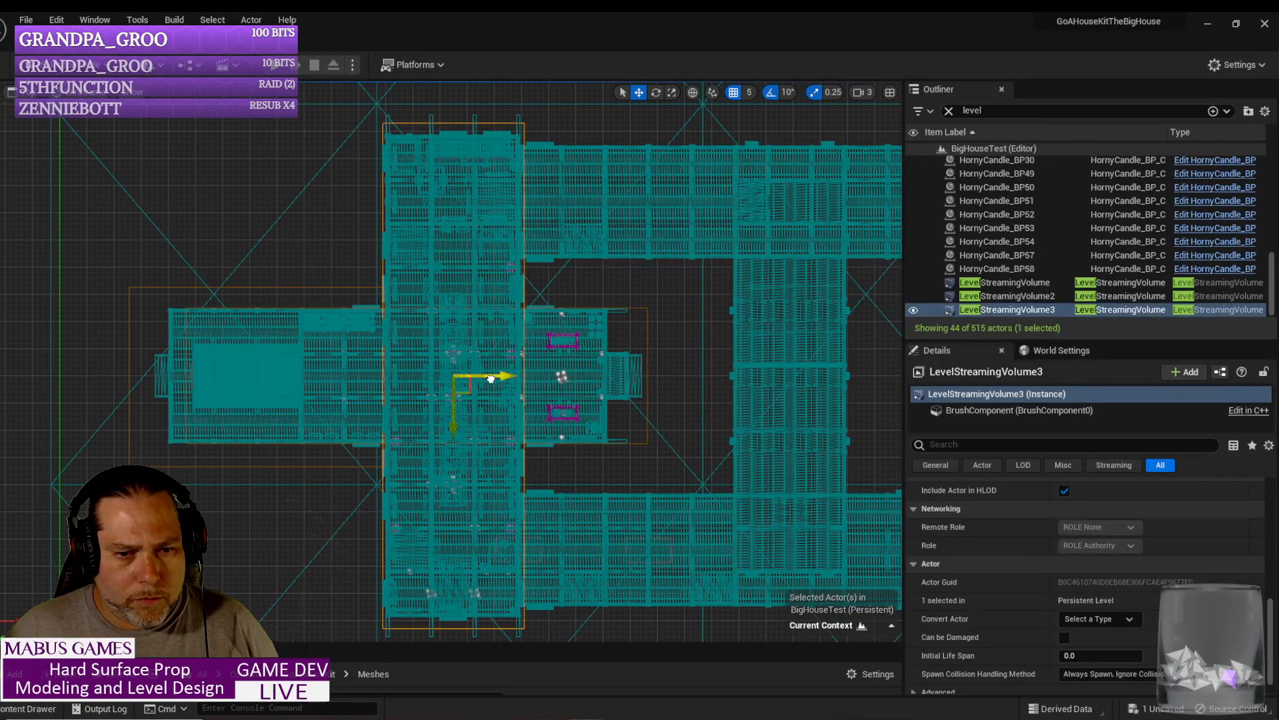
key("e")
key("r")
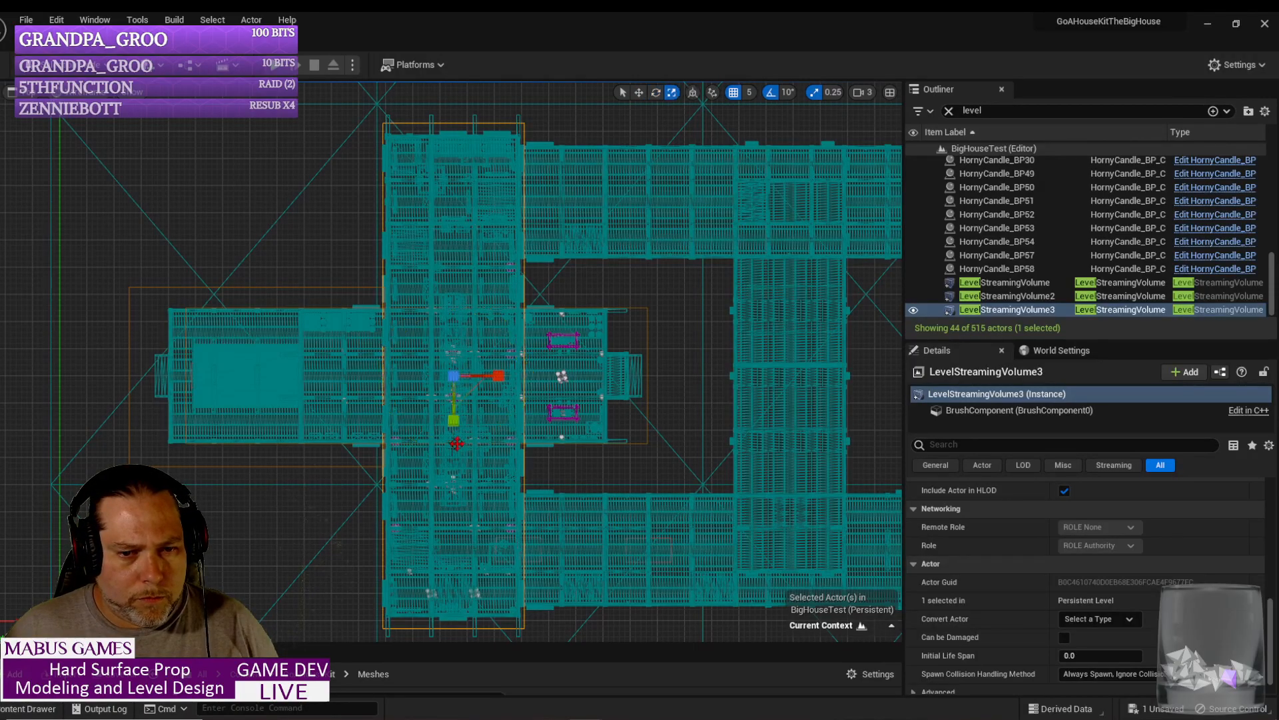
left_click_drag(454, 419, 454, 417)
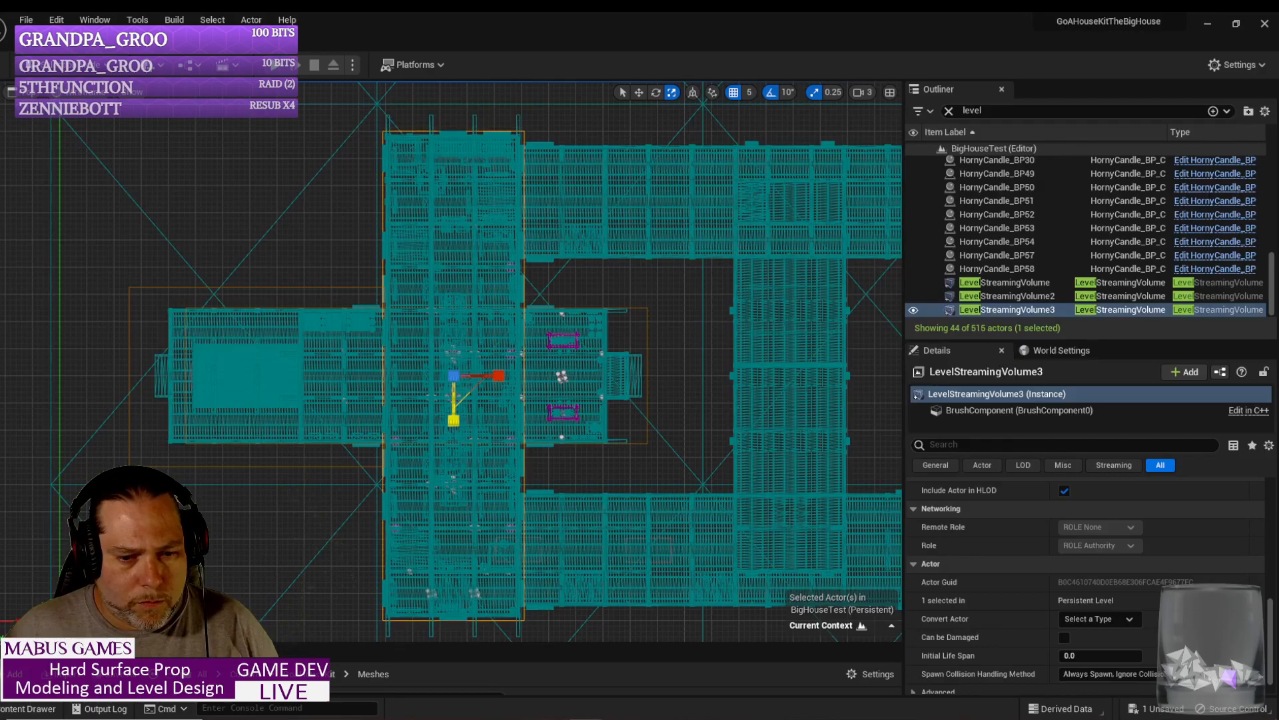
key("w")
key("e")
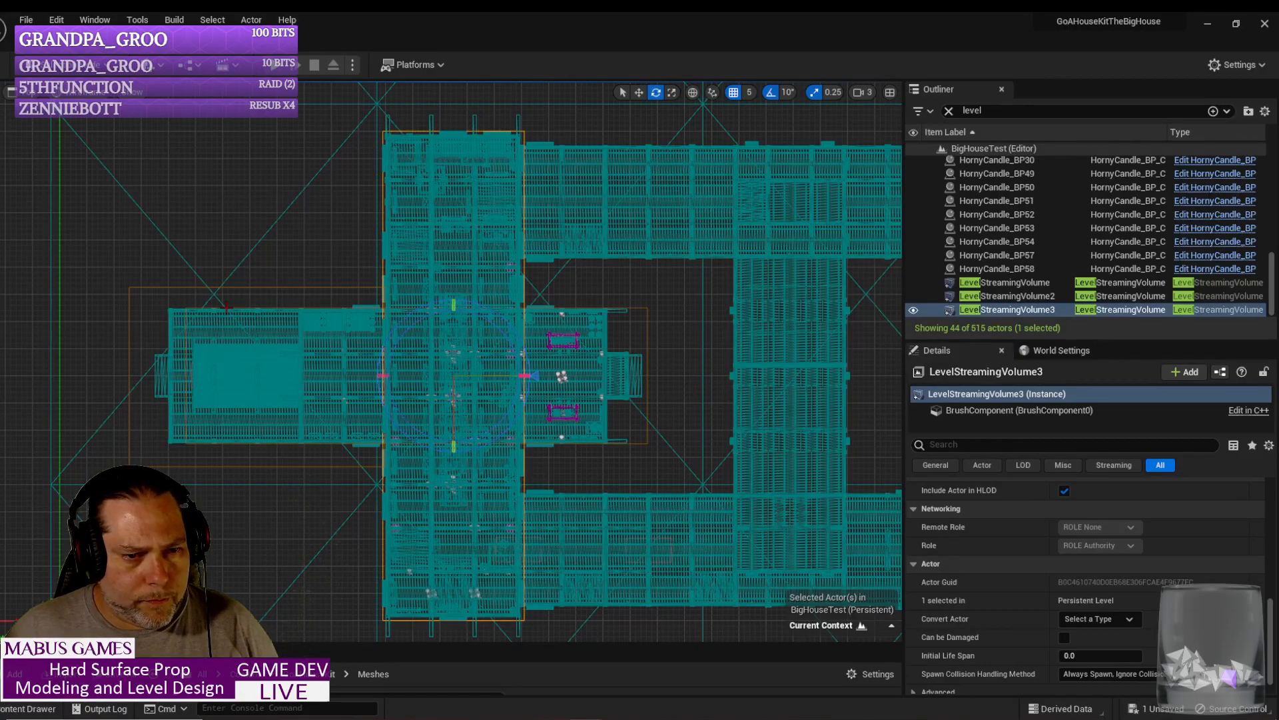
Step: Move LevelStreamingVolume2 along X and lengthen it slightly so it spans the entrance hall from end to end, and deselect it
left_click(948, 297)
key("r")
key("w")
left_click_drag(466, 378, 456, 377)
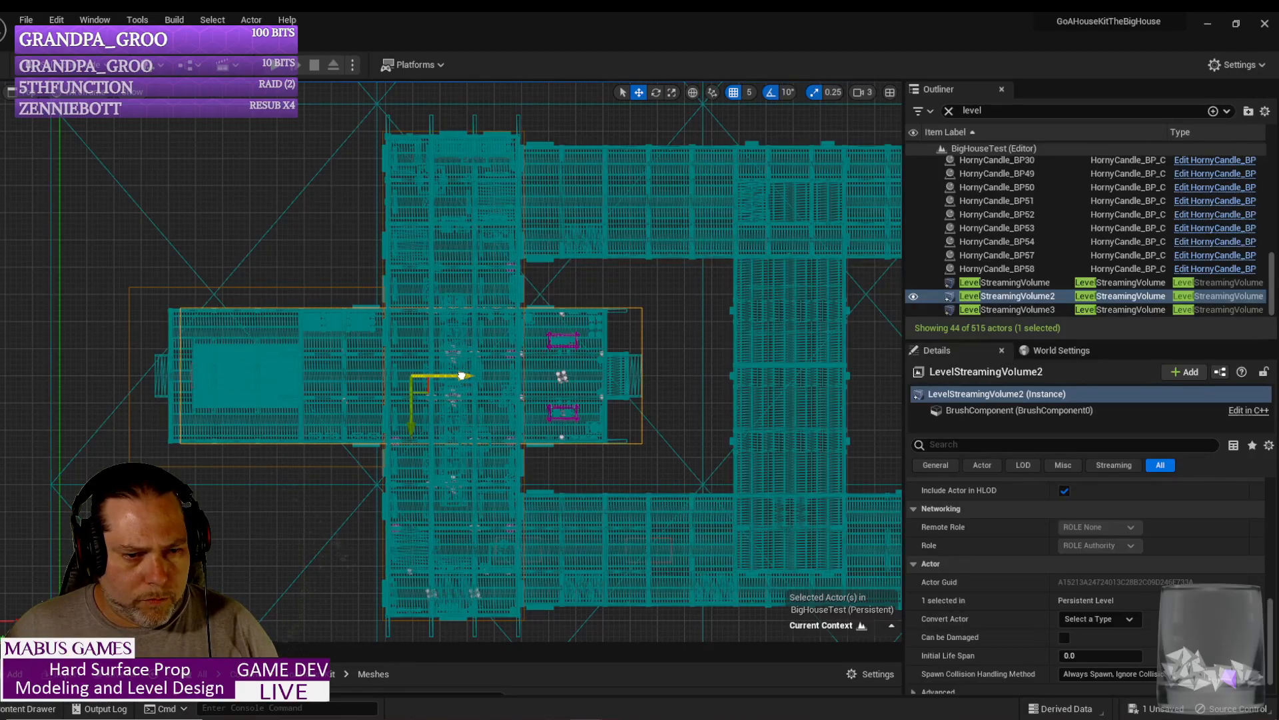
left_click_drag(462, 376, 449, 377)
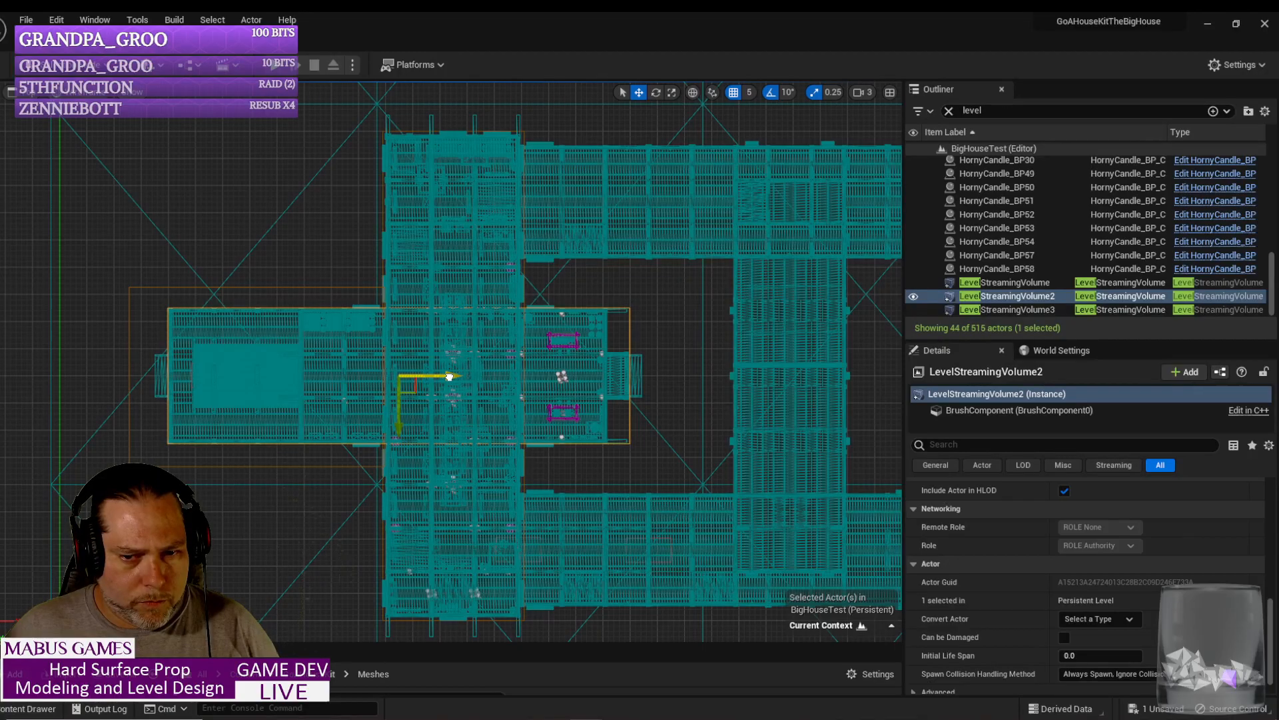
key("e")
key("r")
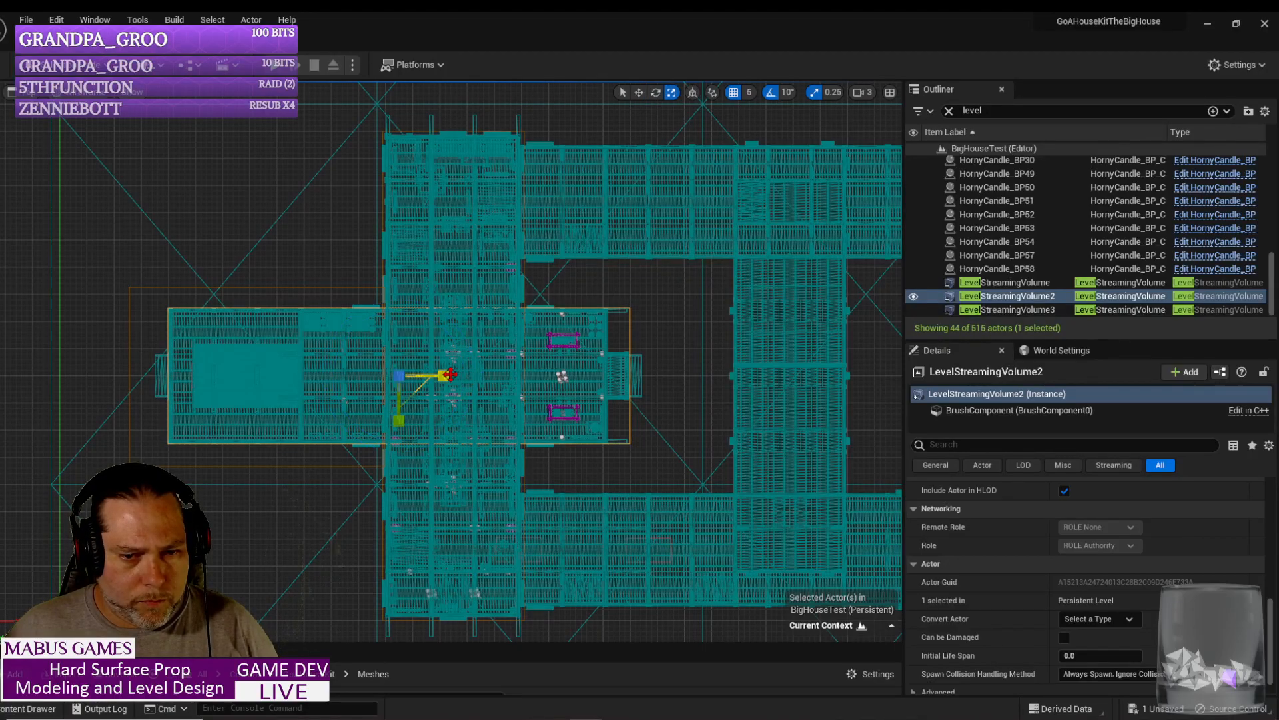
left_click_drag(443, 376, 447, 376)
key("w")
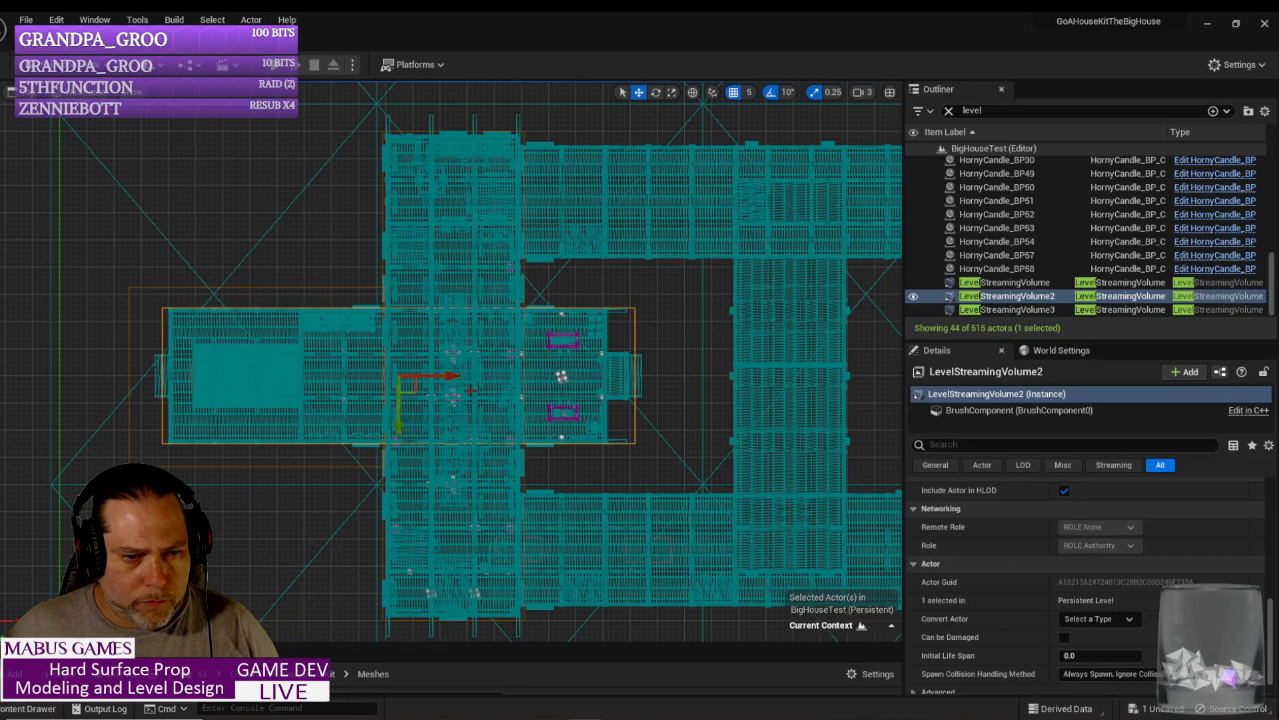
left_click_drag(450, 377, 455, 375)
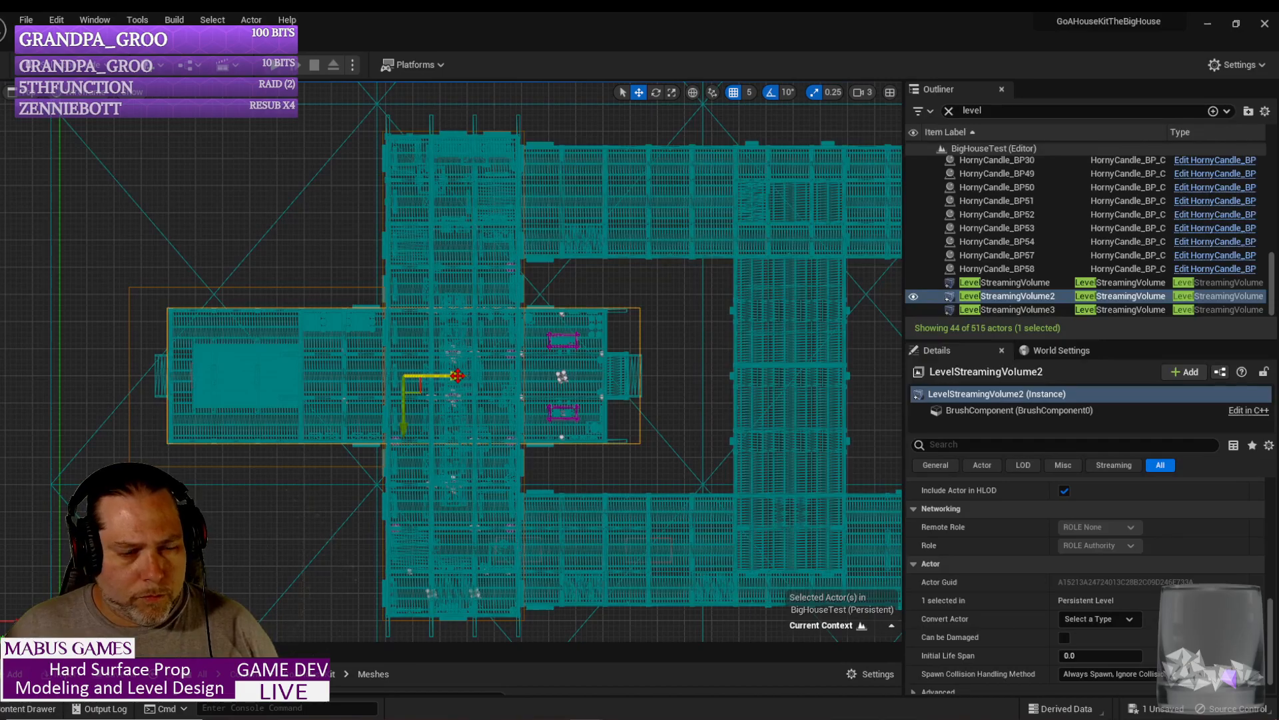
key("Escape")
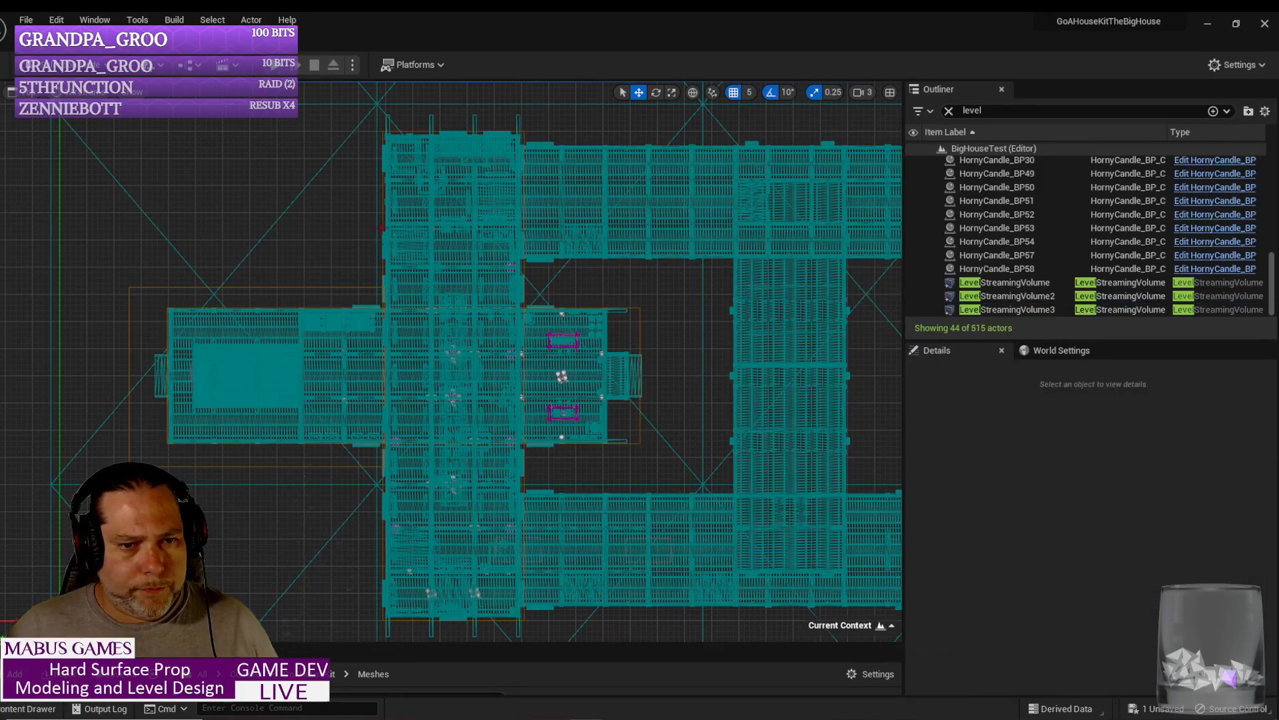
Step: Bring up the levels list and select the streaming volumes assigned to Level01Lights
left_click(382, 217)
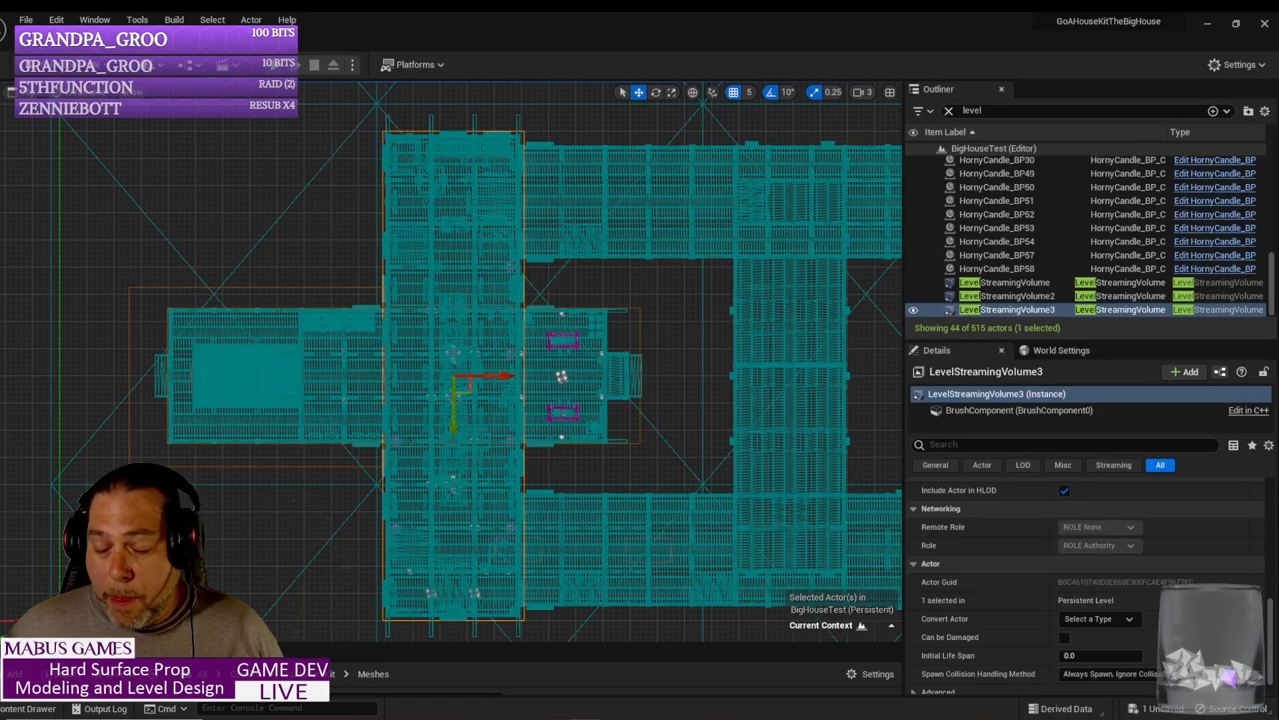
left_click_drag(1278, 100, 500, 208)
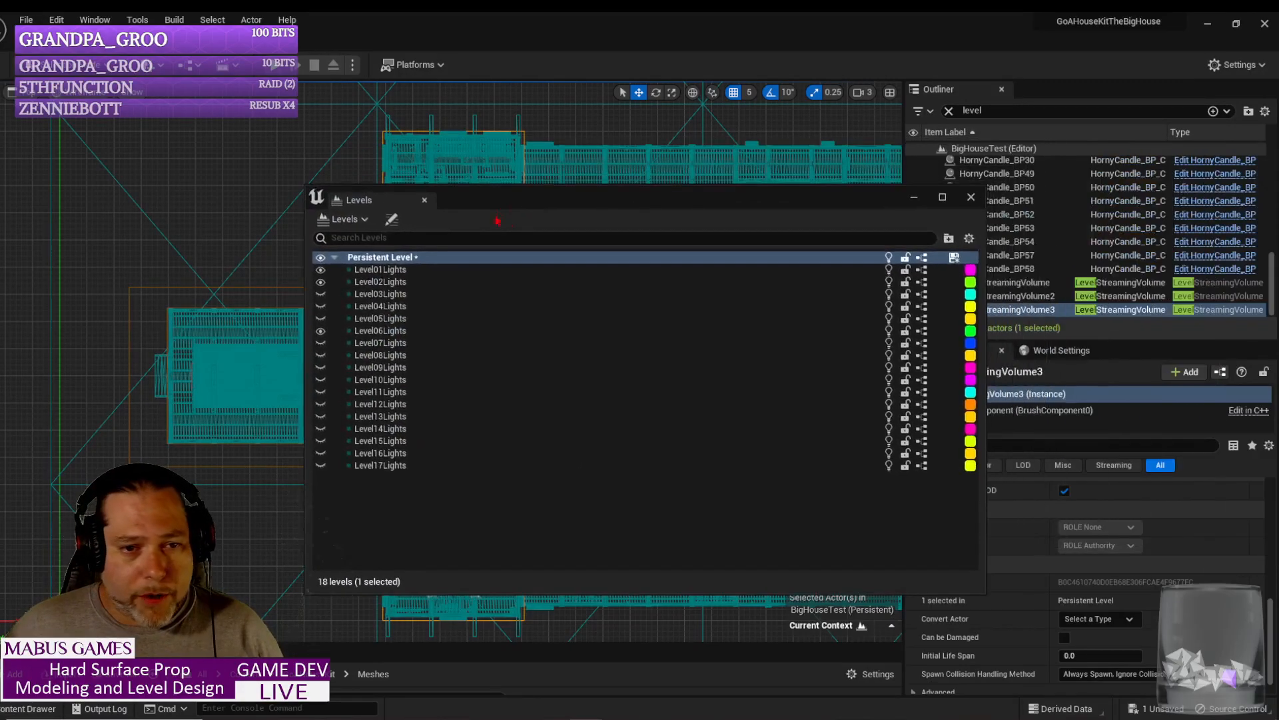
left_click(416, 272)
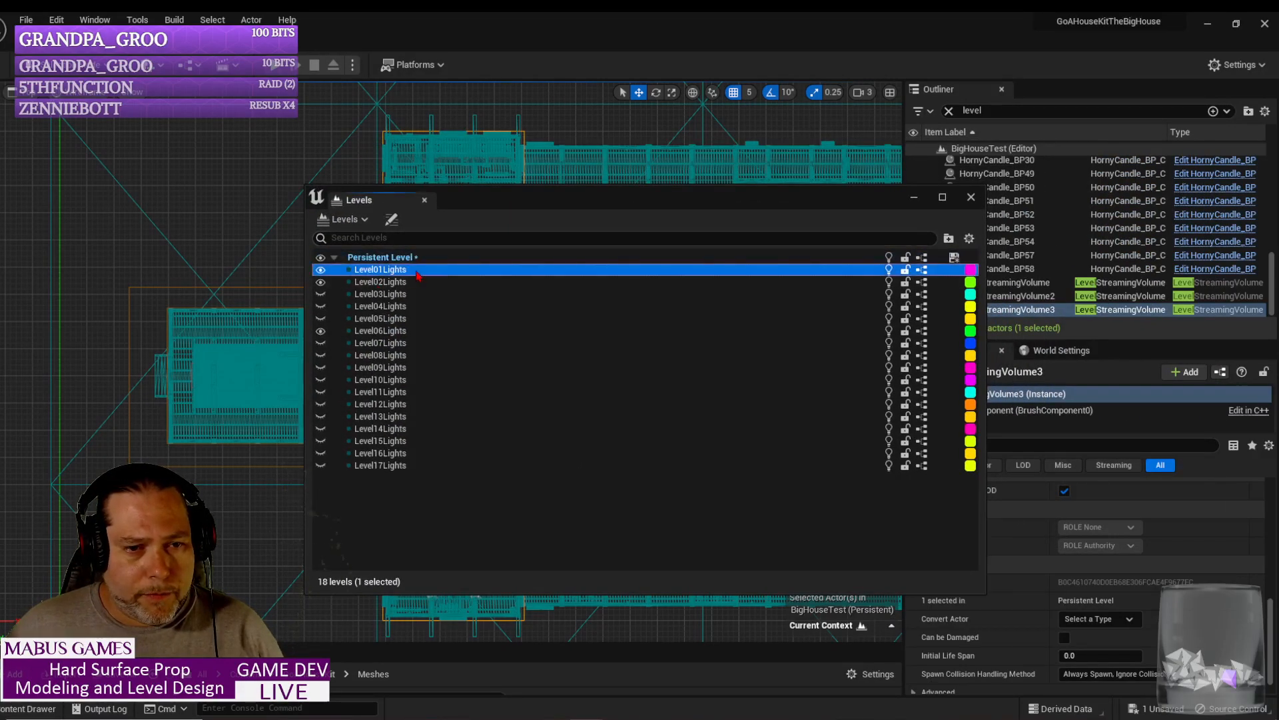
right_click(452, 275)
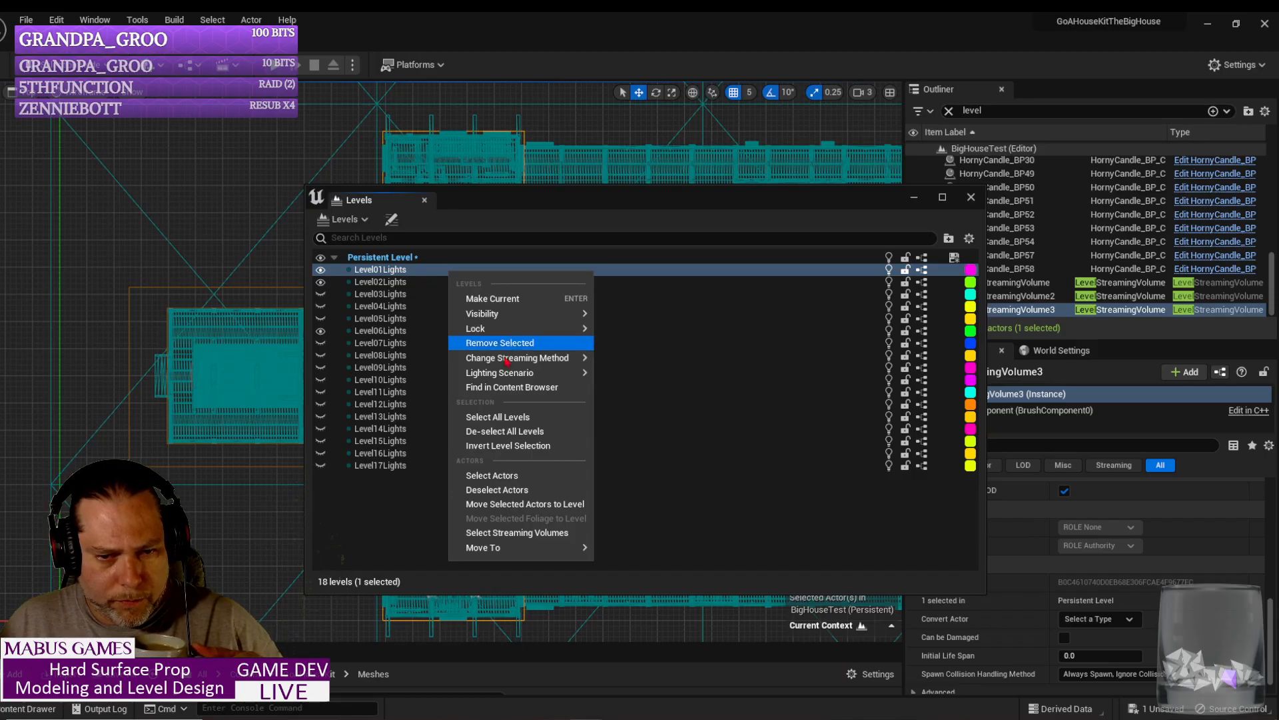
left_click(519, 532)
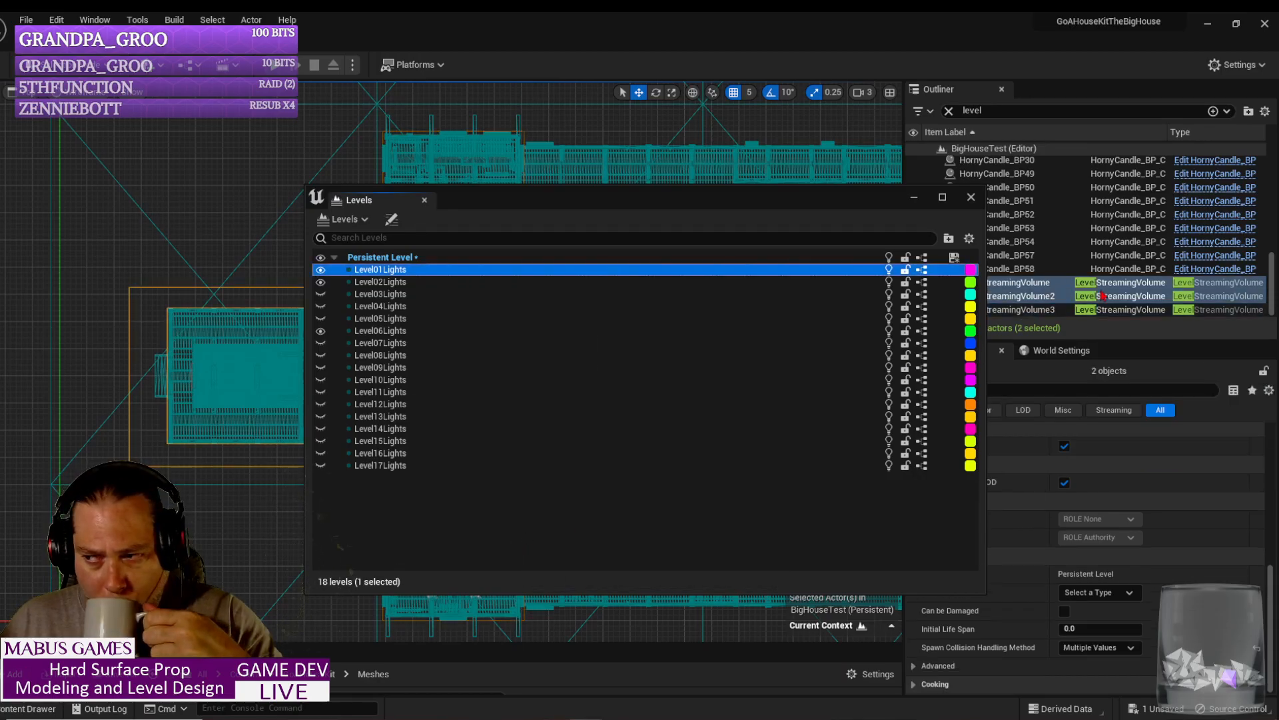
Step: Make Level01Lights the current level and select the streaming volumes assigned to it
left_click(381, 258)
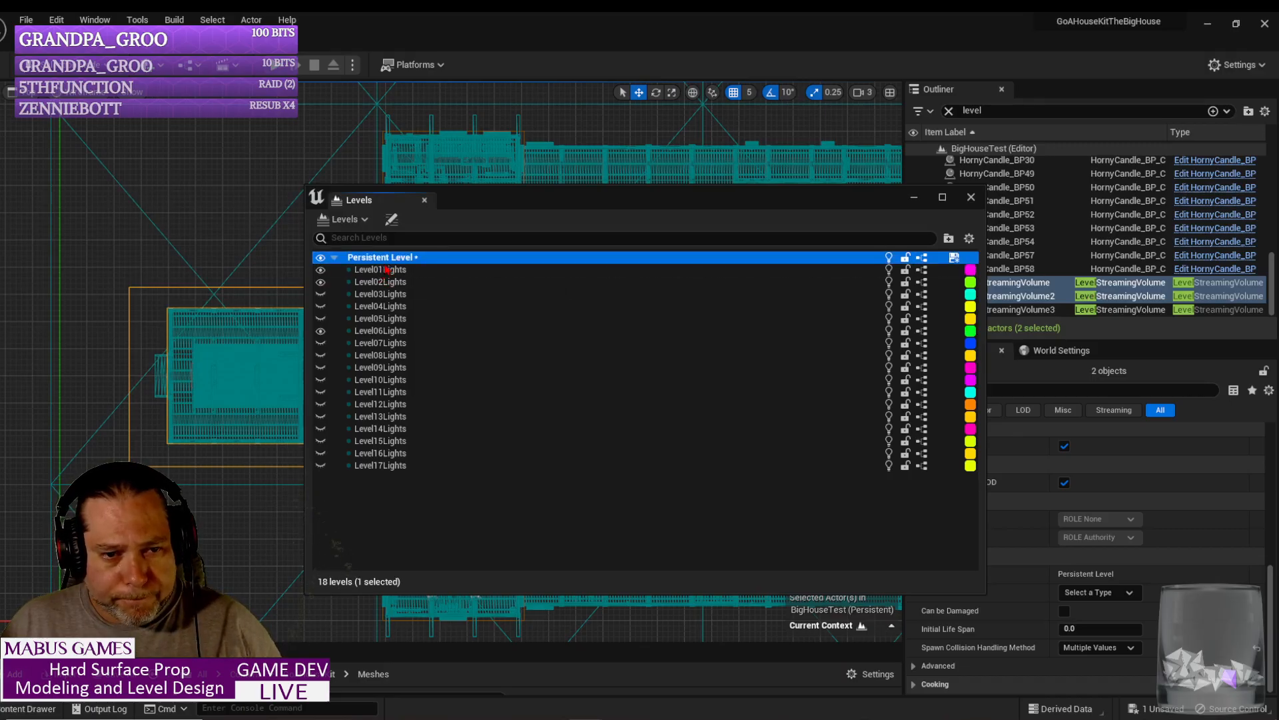
left_click(388, 270)
right_click(412, 271)
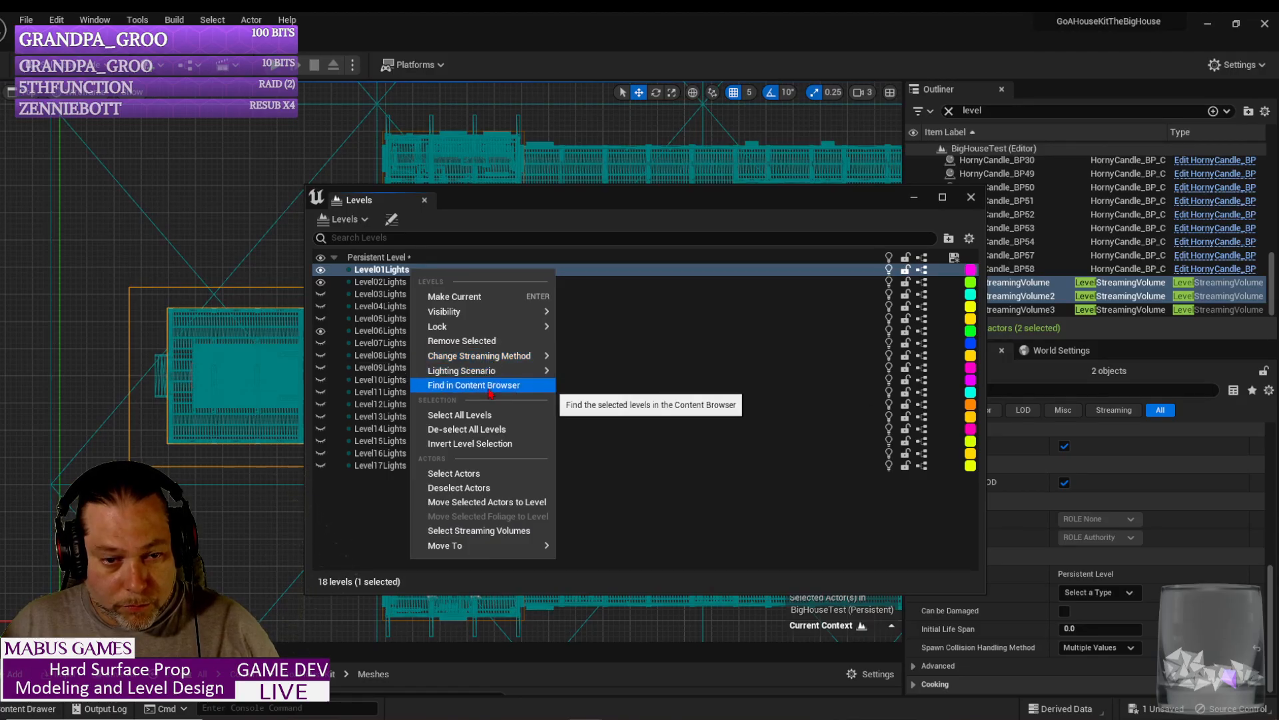
mouse_move(484, 544)
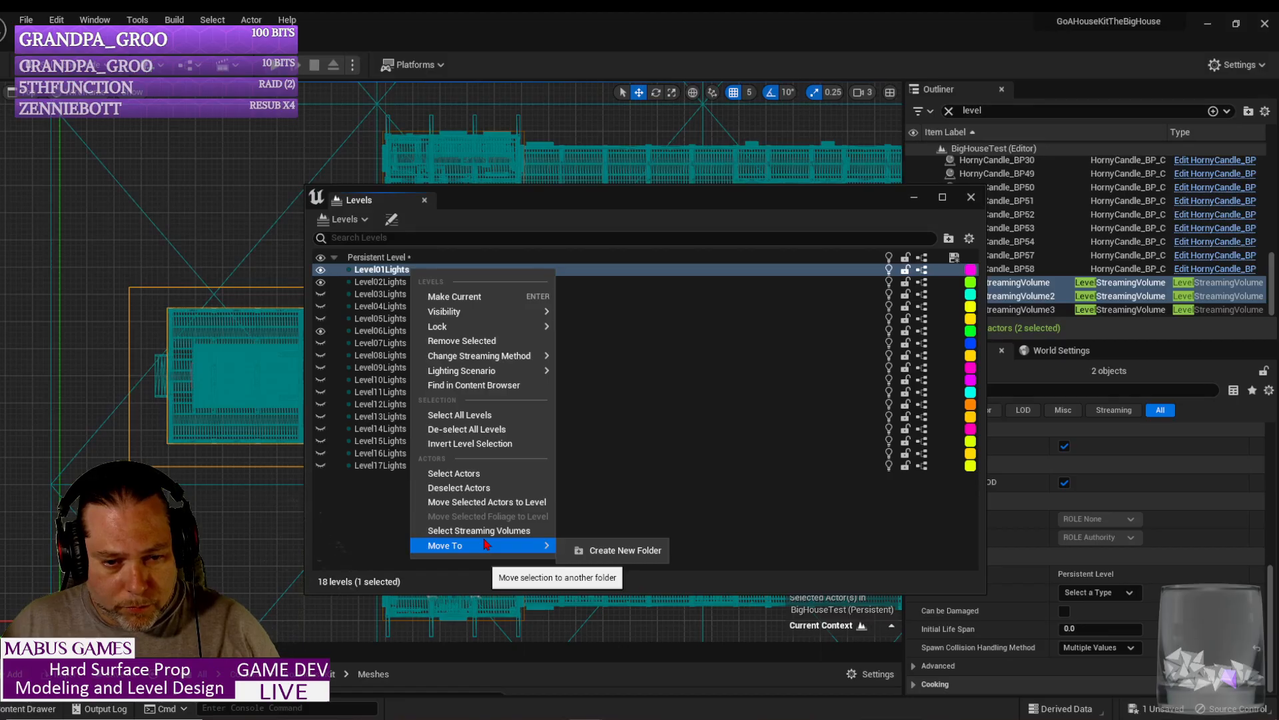
left_click(485, 535)
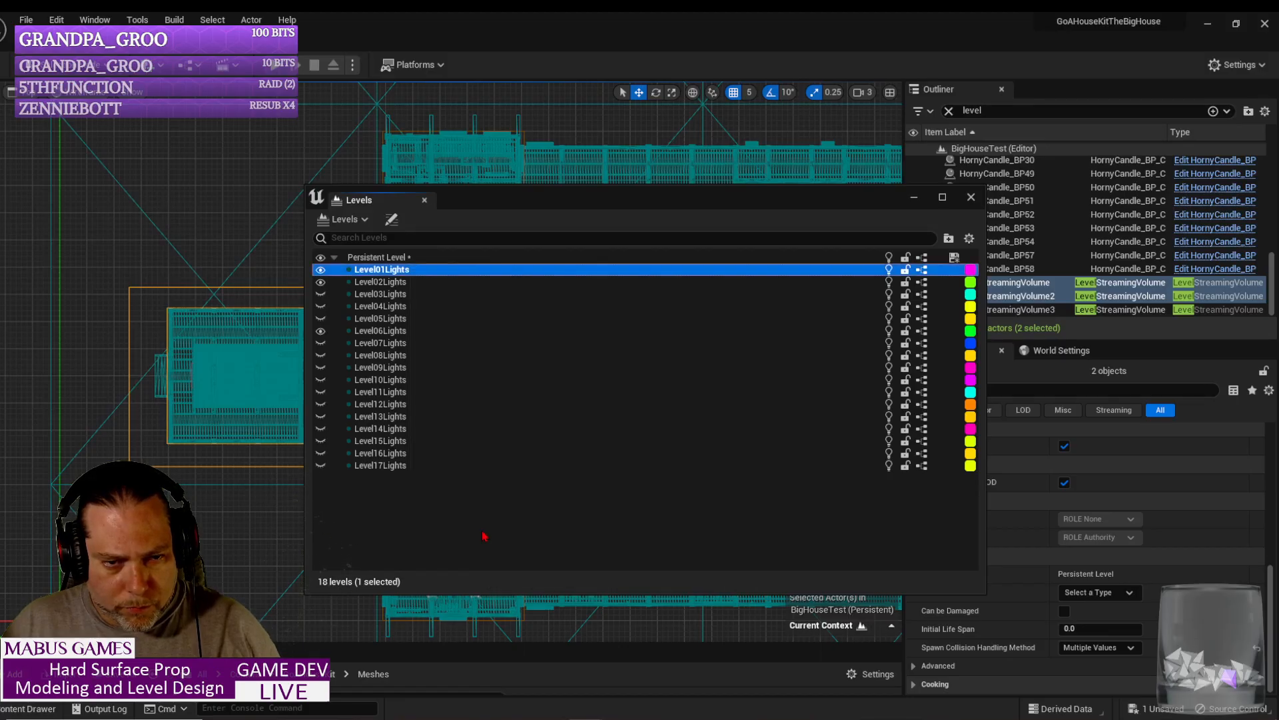
Step: Open the level details of Level01Lights and add LevelStreamingVolume3 as its third streaming volume
left_click(393, 220)
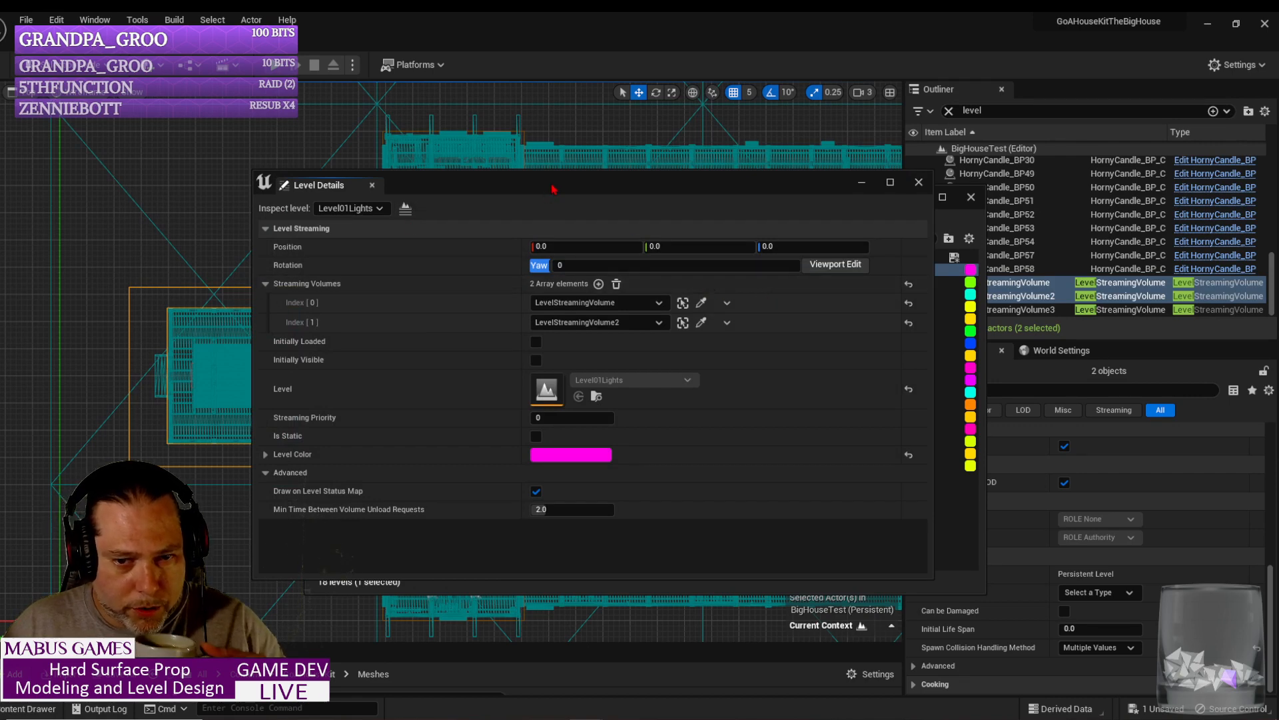
left_click_drag(552, 189, 566, 218)
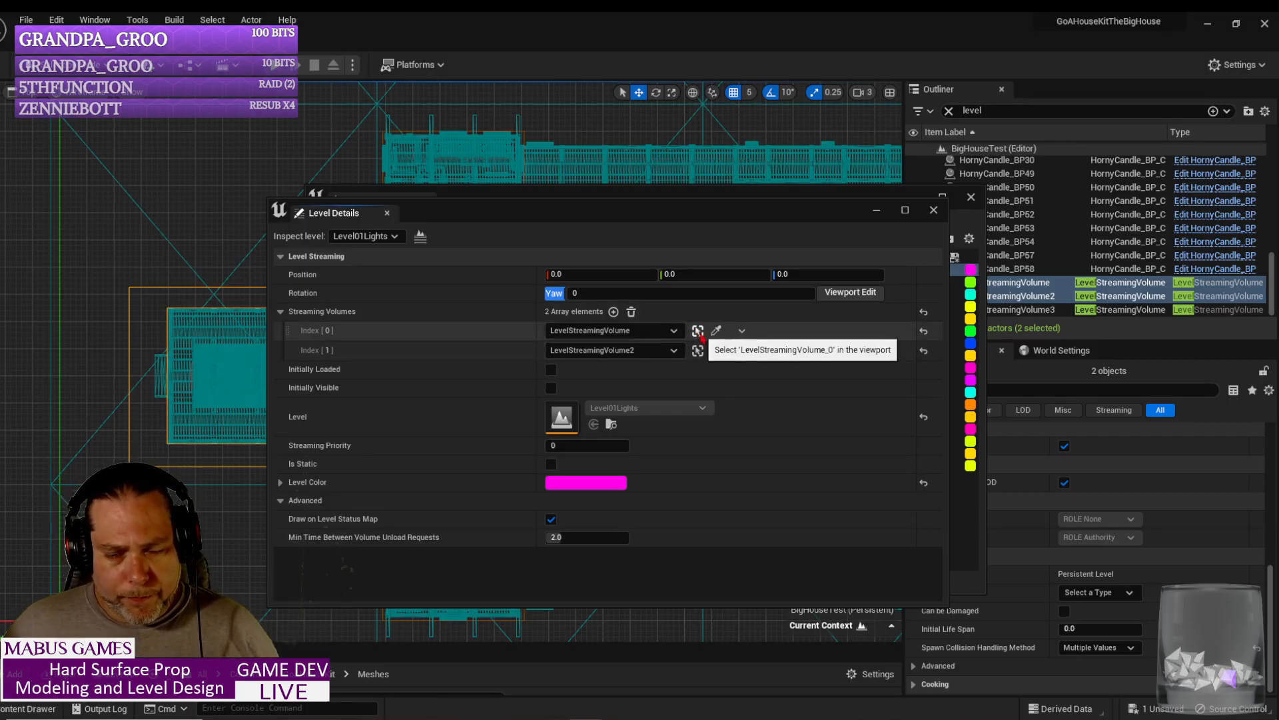
left_click(613, 311)
left_click(674, 370)
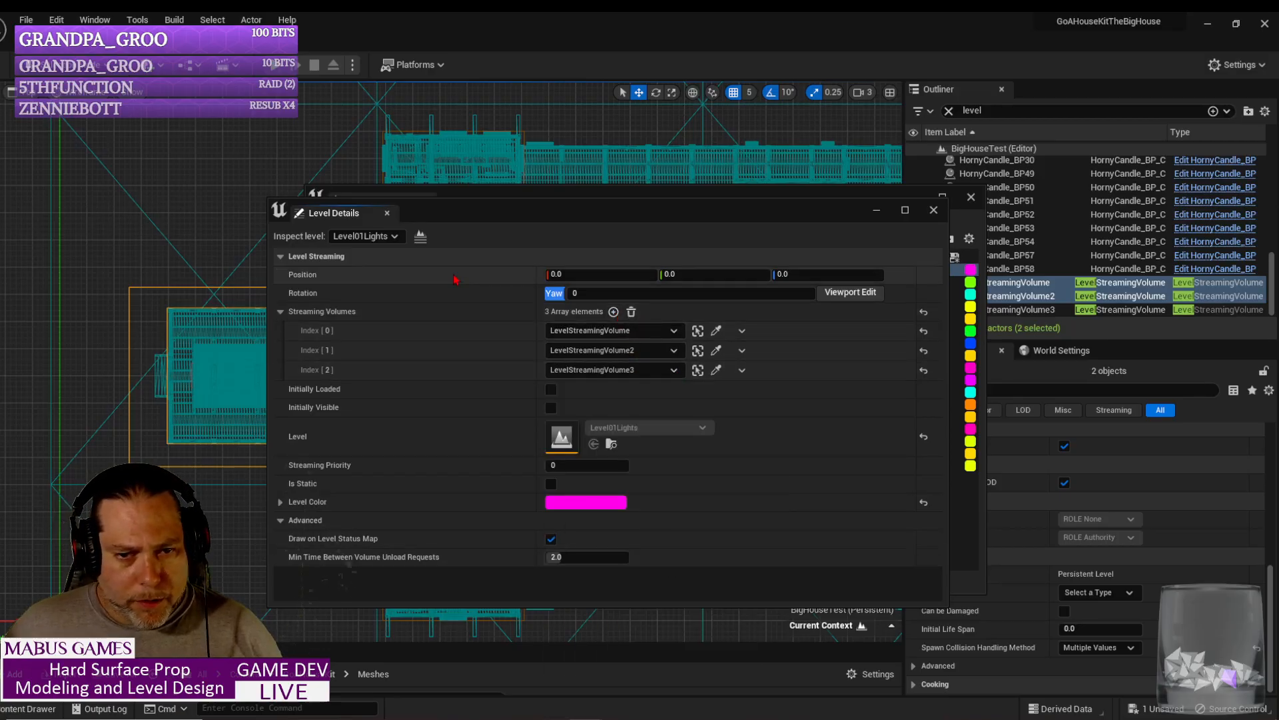
Step: Inspect Level02Lights in the level details and add LevelStreamingVolume3 as its second streaming volume
left_click_drag(505, 213, 860, 239)
left_click(380, 281)
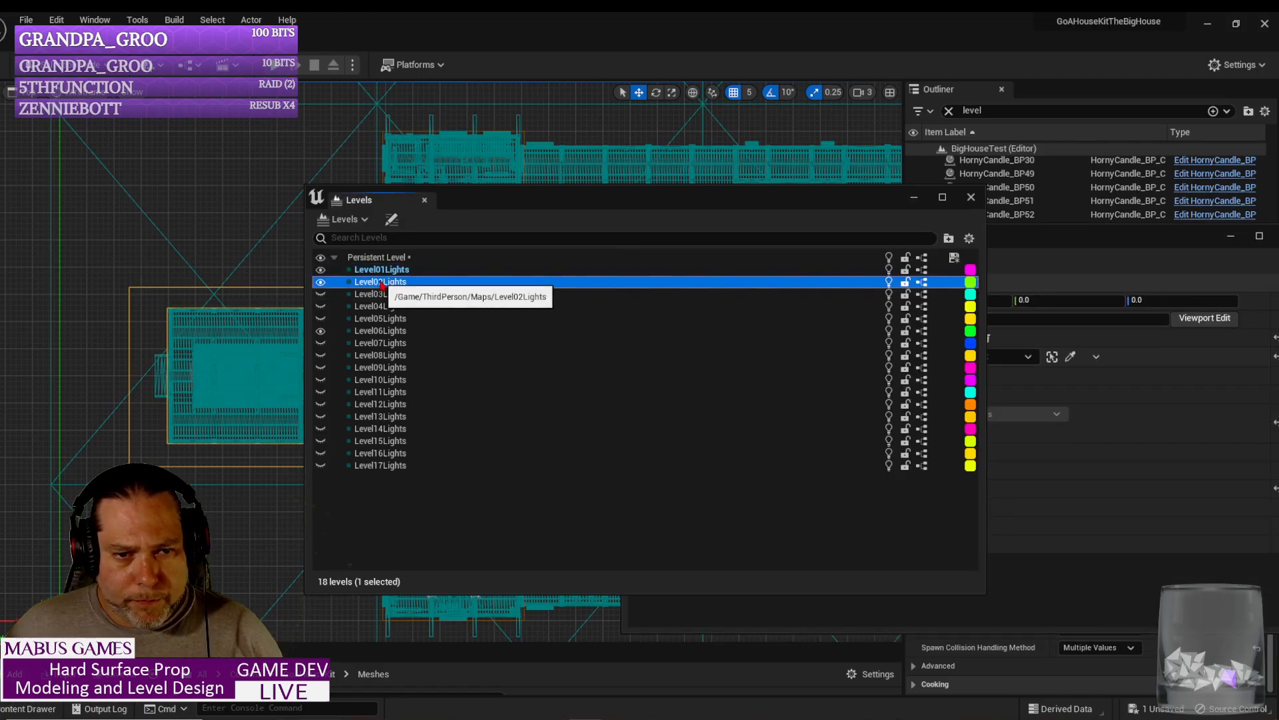
left_click(1037, 244)
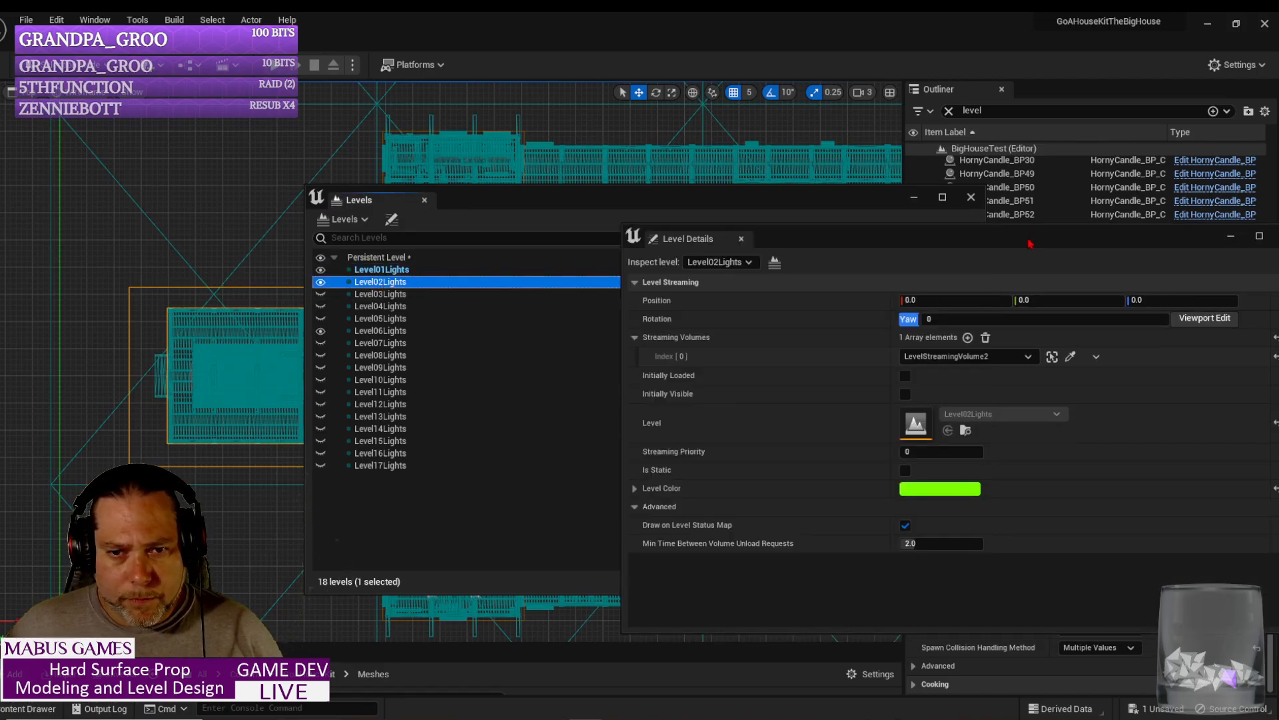
left_click_drag(859, 240, 585, 199)
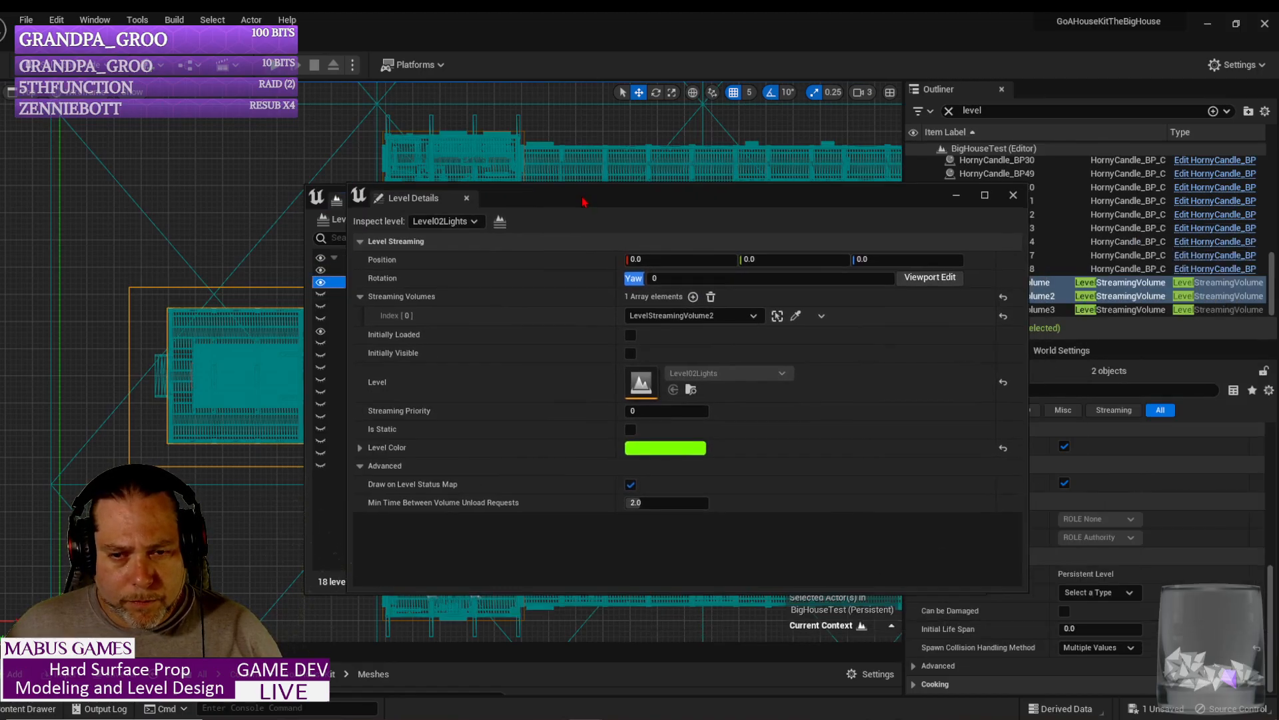
left_click(693, 297)
left_click(755, 338)
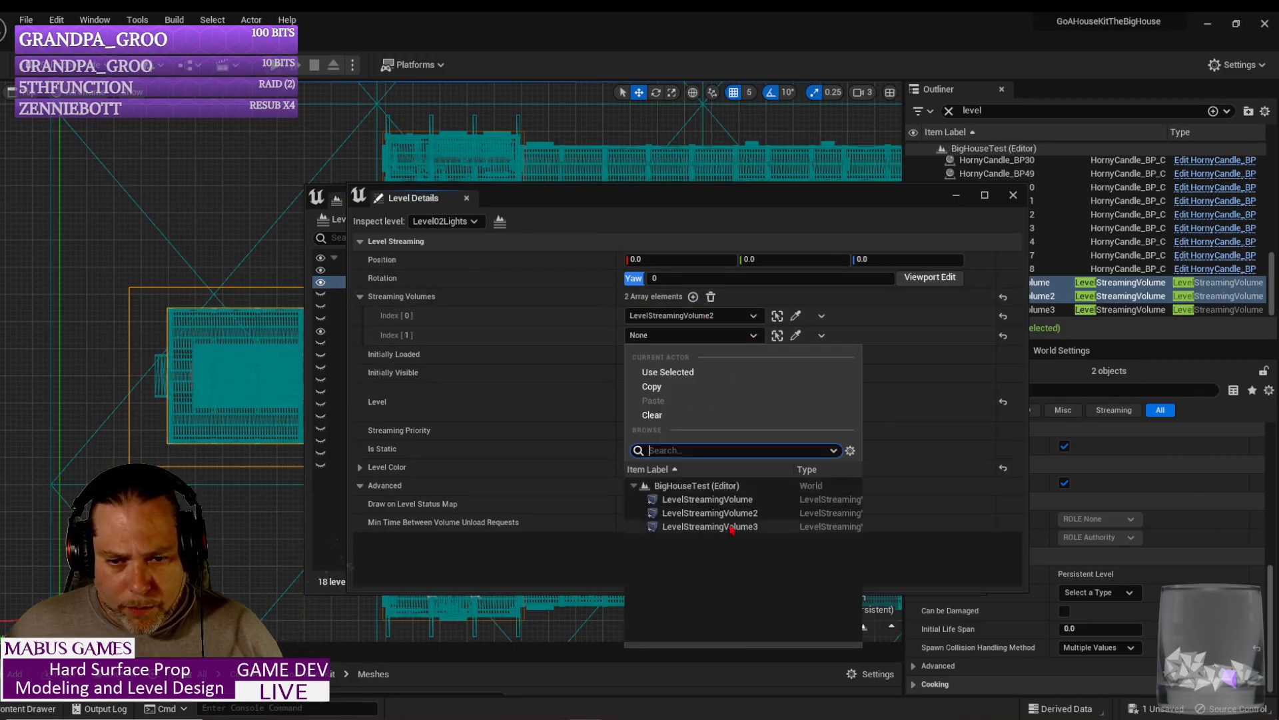
left_click(780, 526)
Step: Inspect Level06Lights and add LevelStreamingVolume3 as a second entry in its streaming volumes
left_click_drag(604, 197, 853, 208)
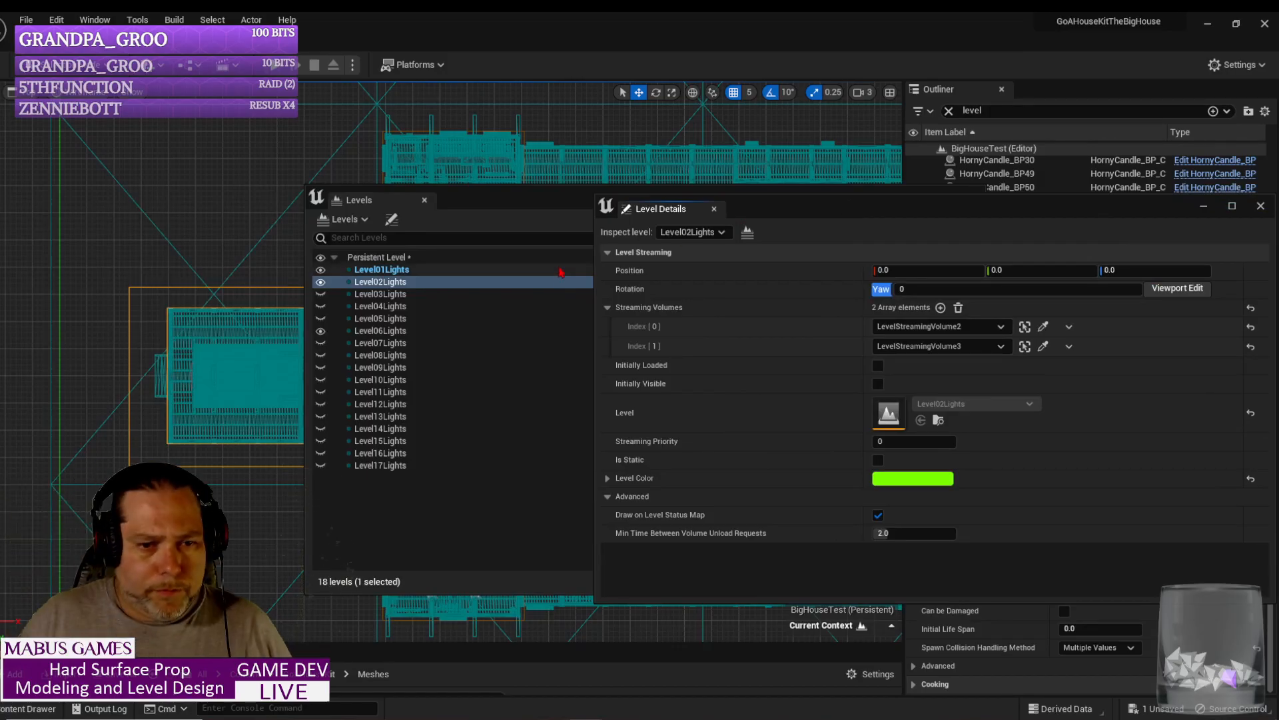
left_click(395, 331)
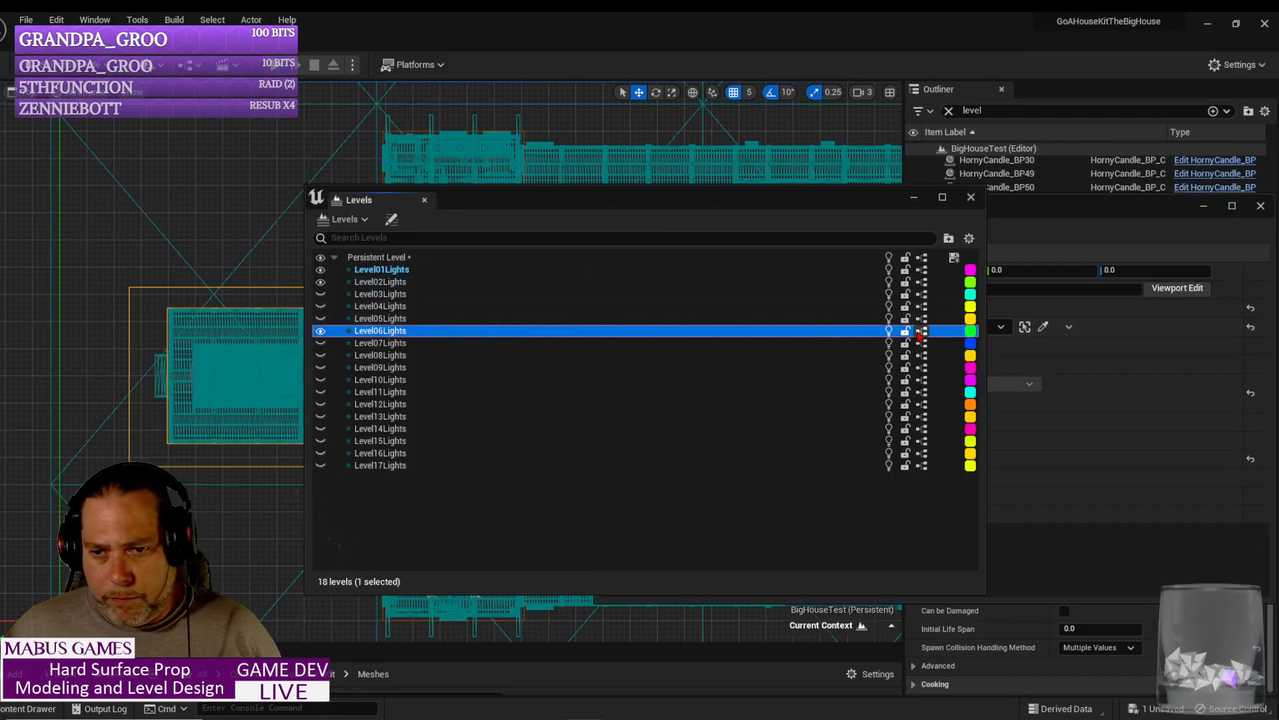
left_click(1030, 232)
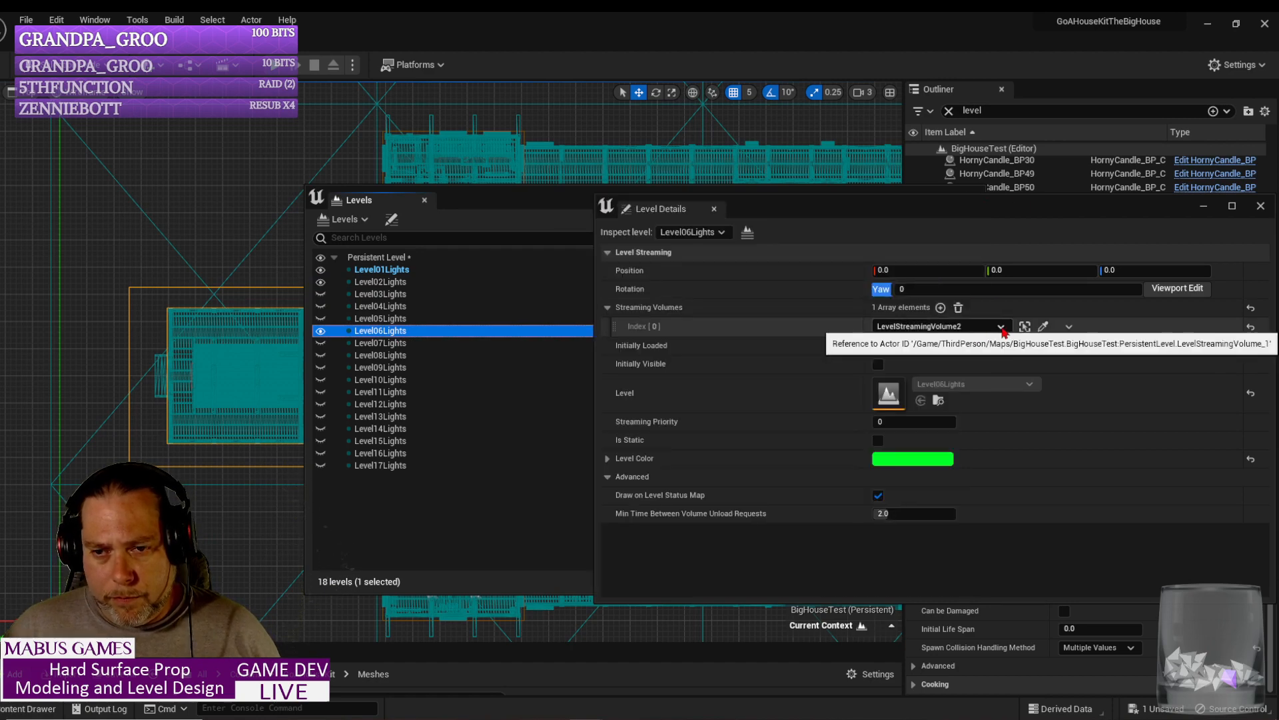
left_click(940, 308)
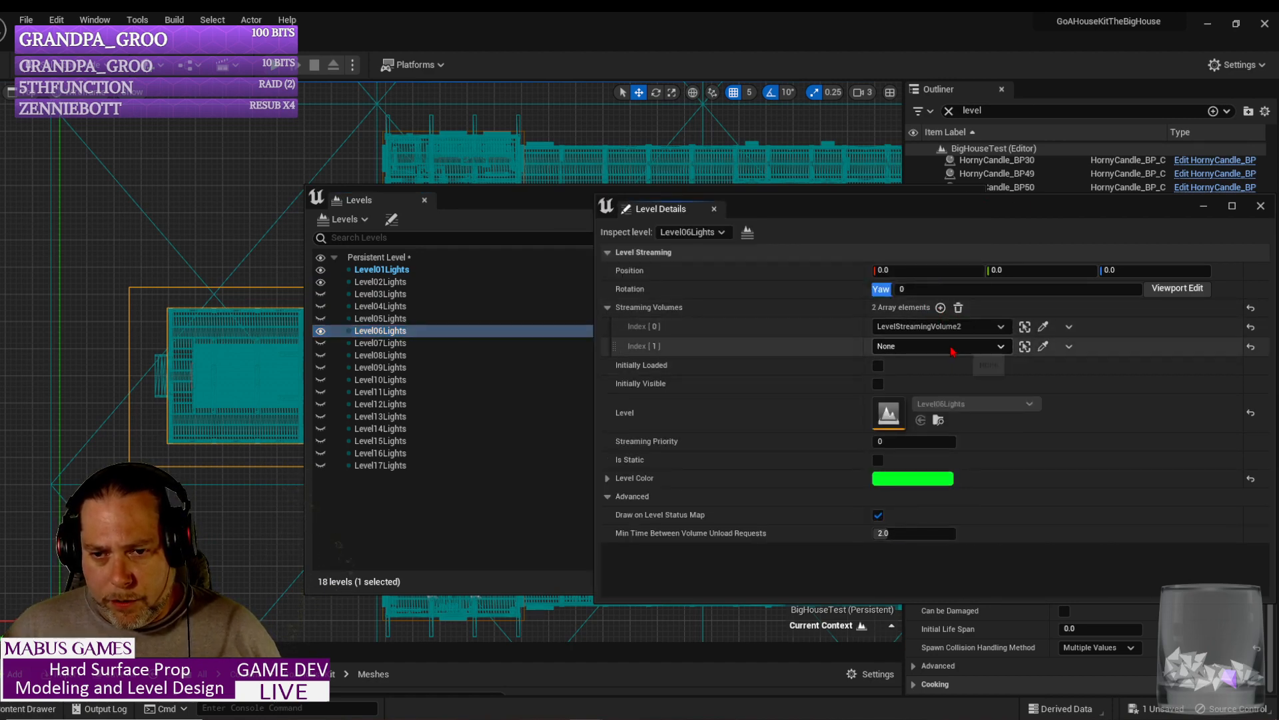
left_click(939, 346)
left_click(957, 537)
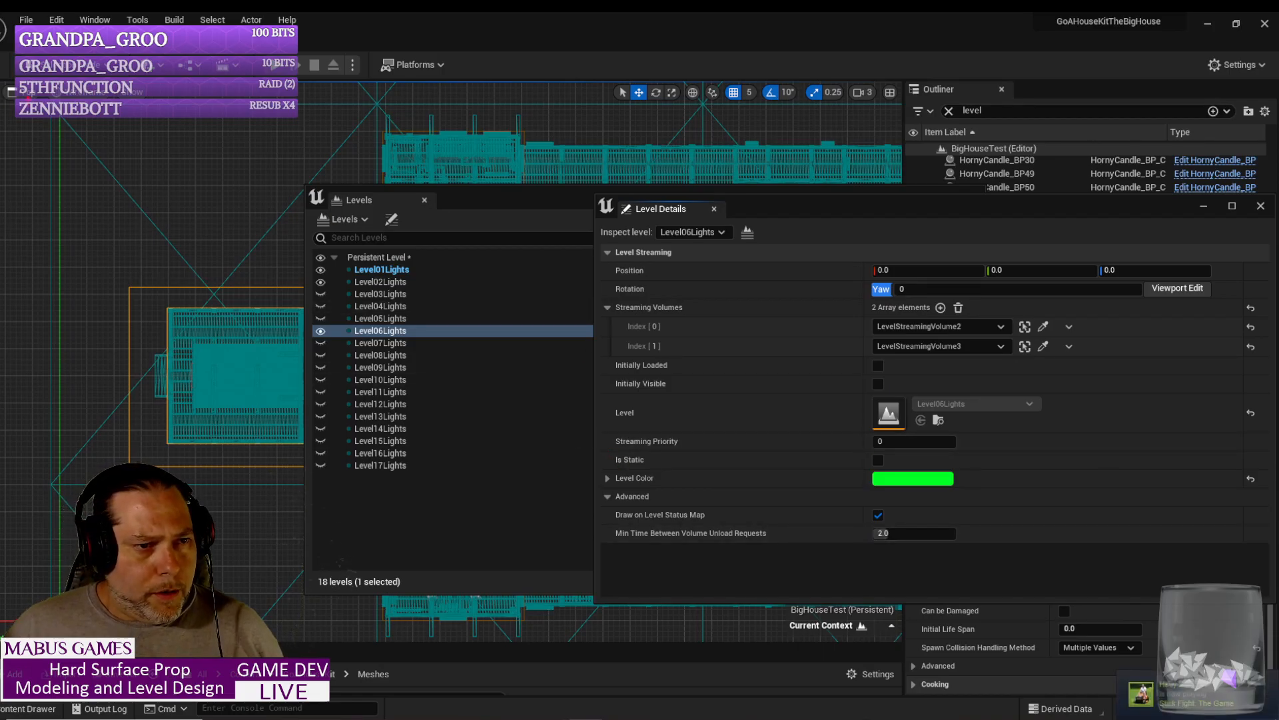
Step: Switch the viewport to perspective inside the house, test Level04Lights' visibility near the stairs, and show Level03Lights
left_click(27, 91)
left_click(40, 113)
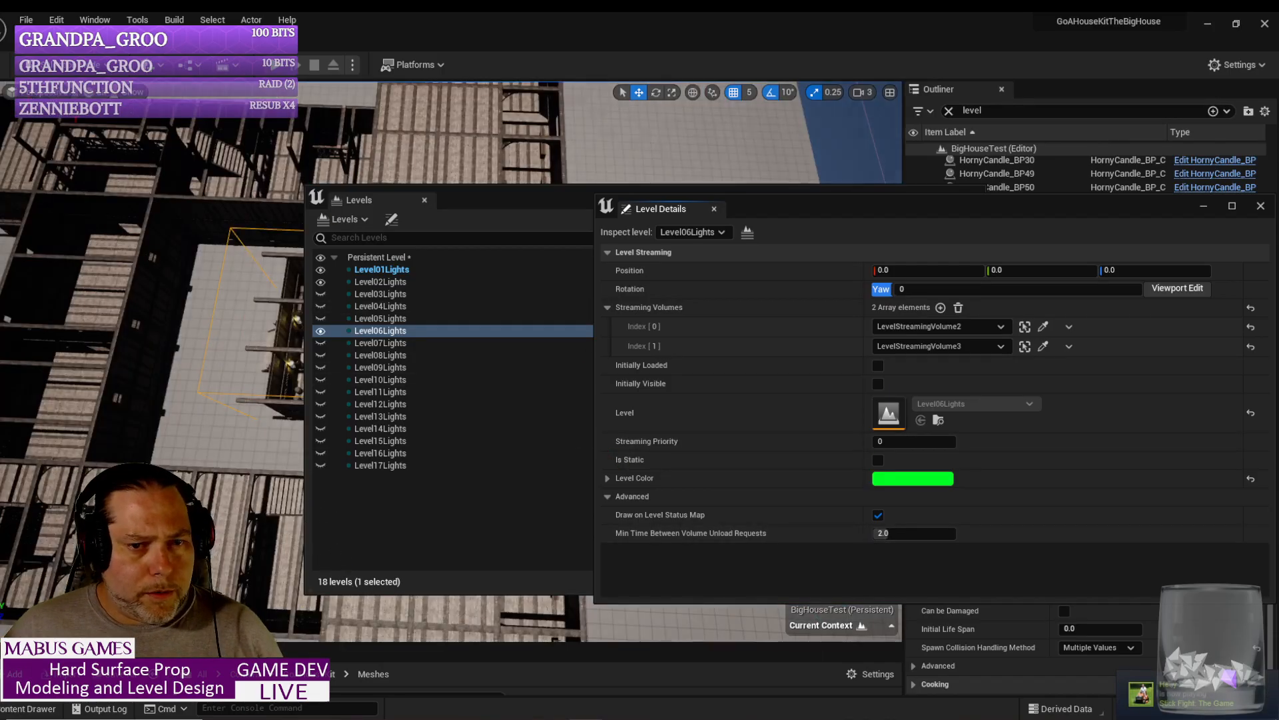
right_click_drag(202, 329, 247, 241)
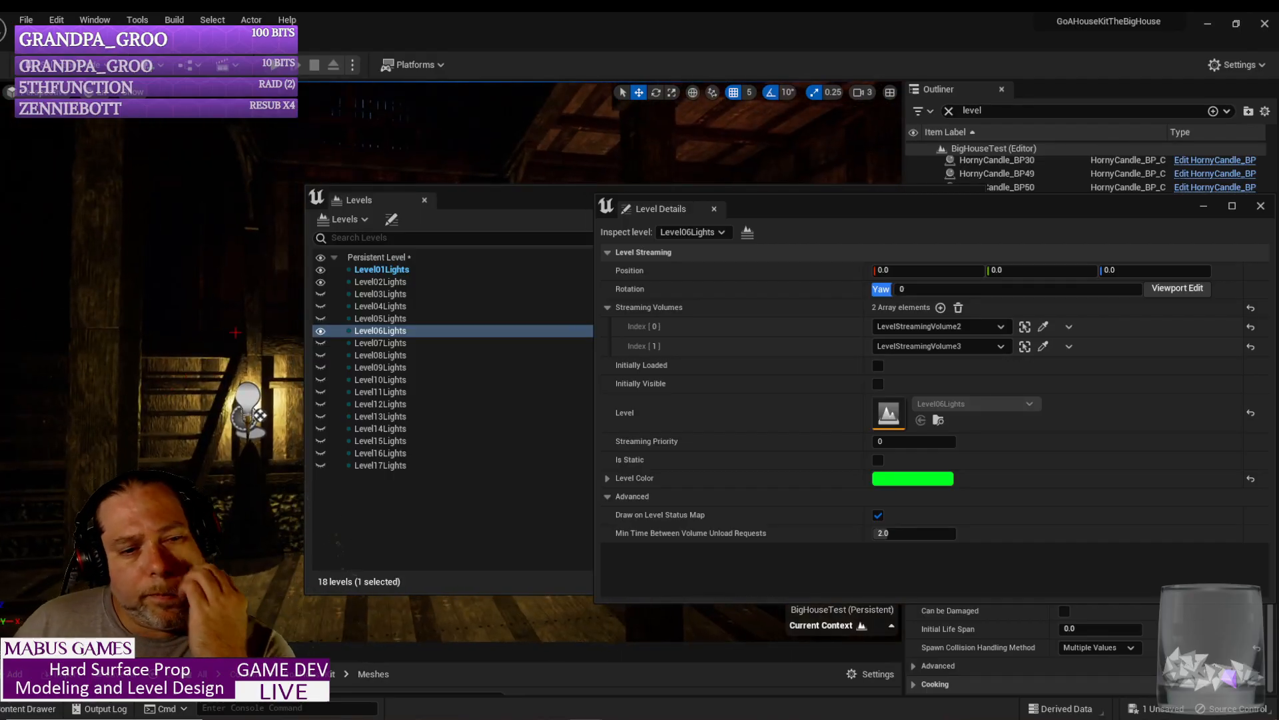
left_click(320, 308)
right_click_drag(240, 280, 213, 280)
left_click(319, 330)
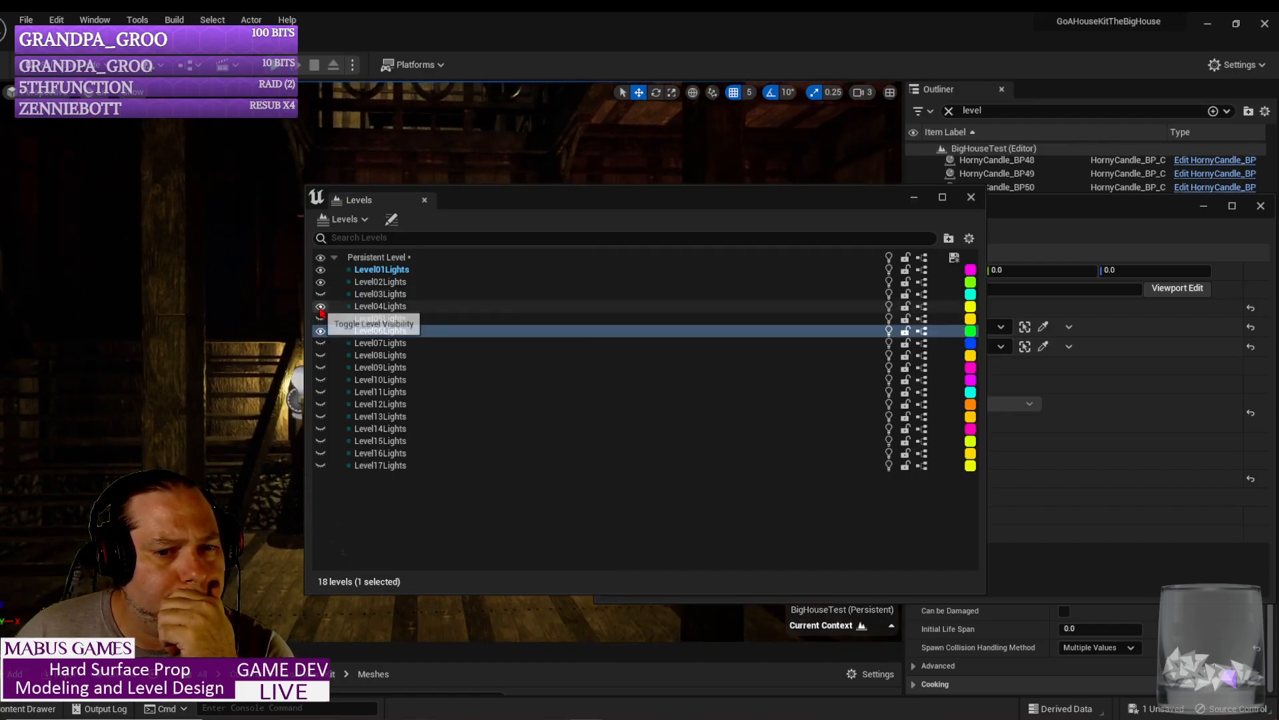
Step: Add one streaming volume entry to Level03Lights and set it to LevelStreamingVolume3
left_click(409, 295)
left_click(1038, 222)
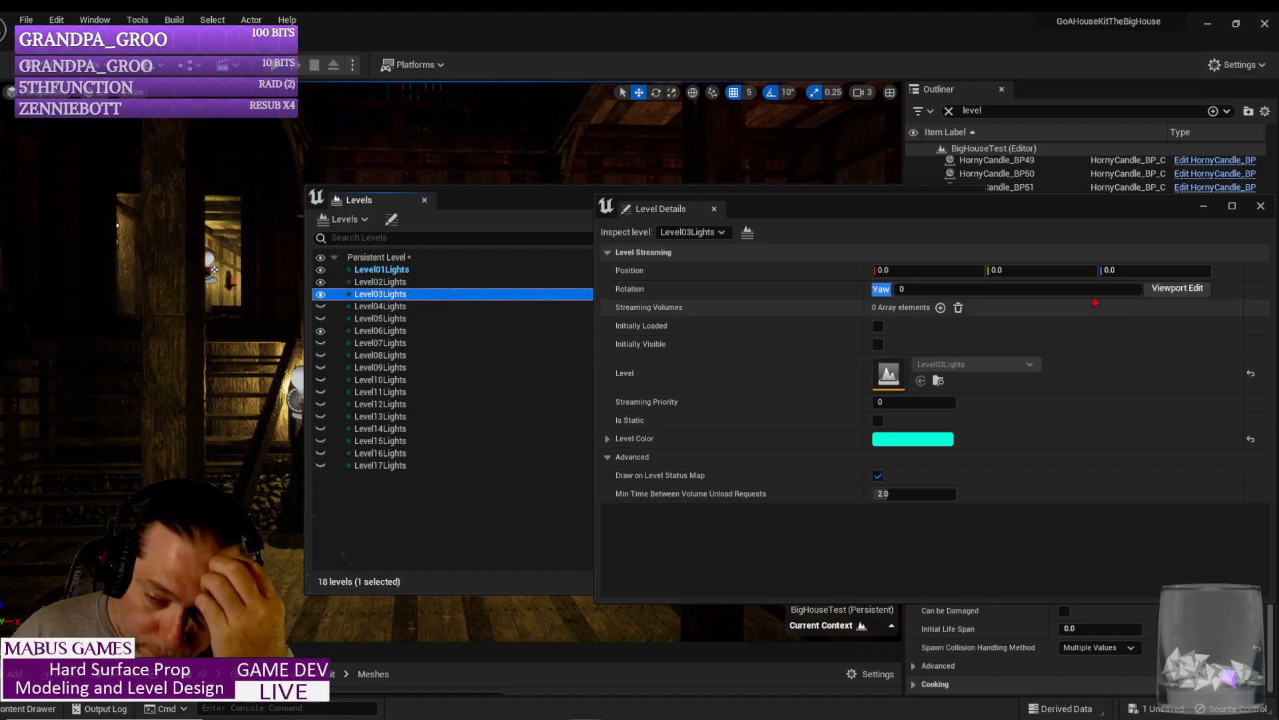
left_click(940, 307)
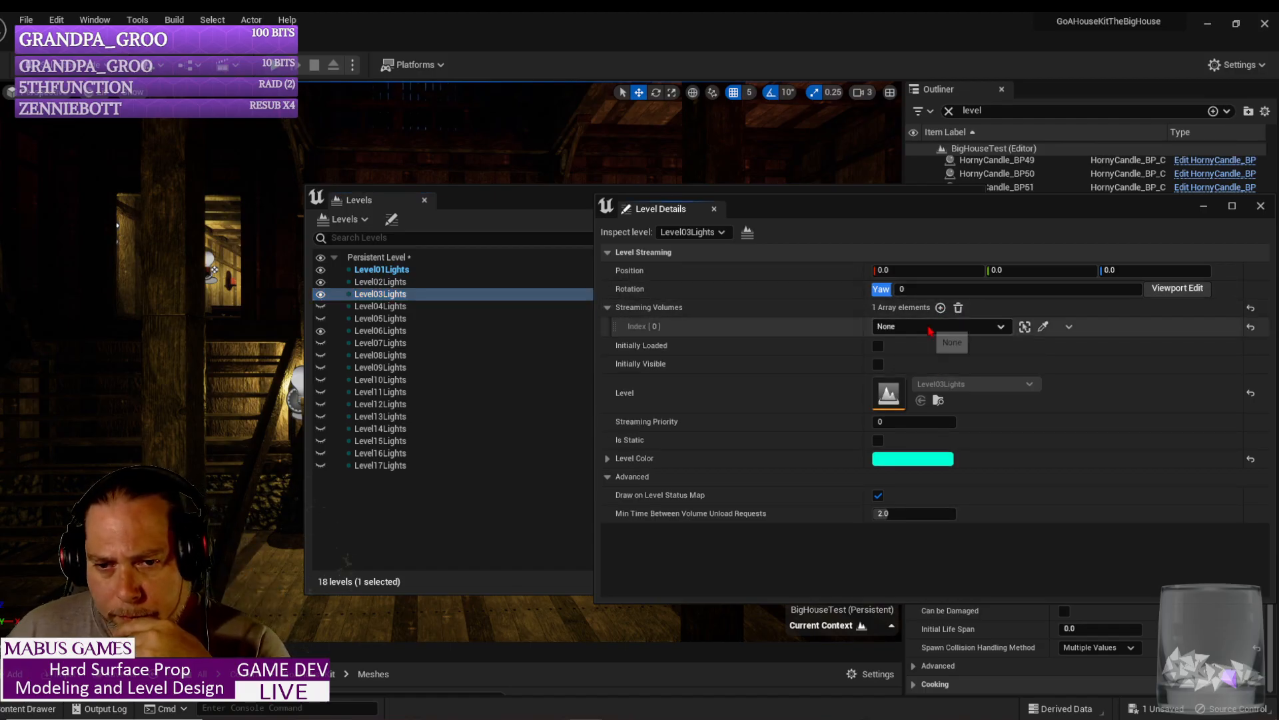
left_click(945, 327)
left_click(960, 523)
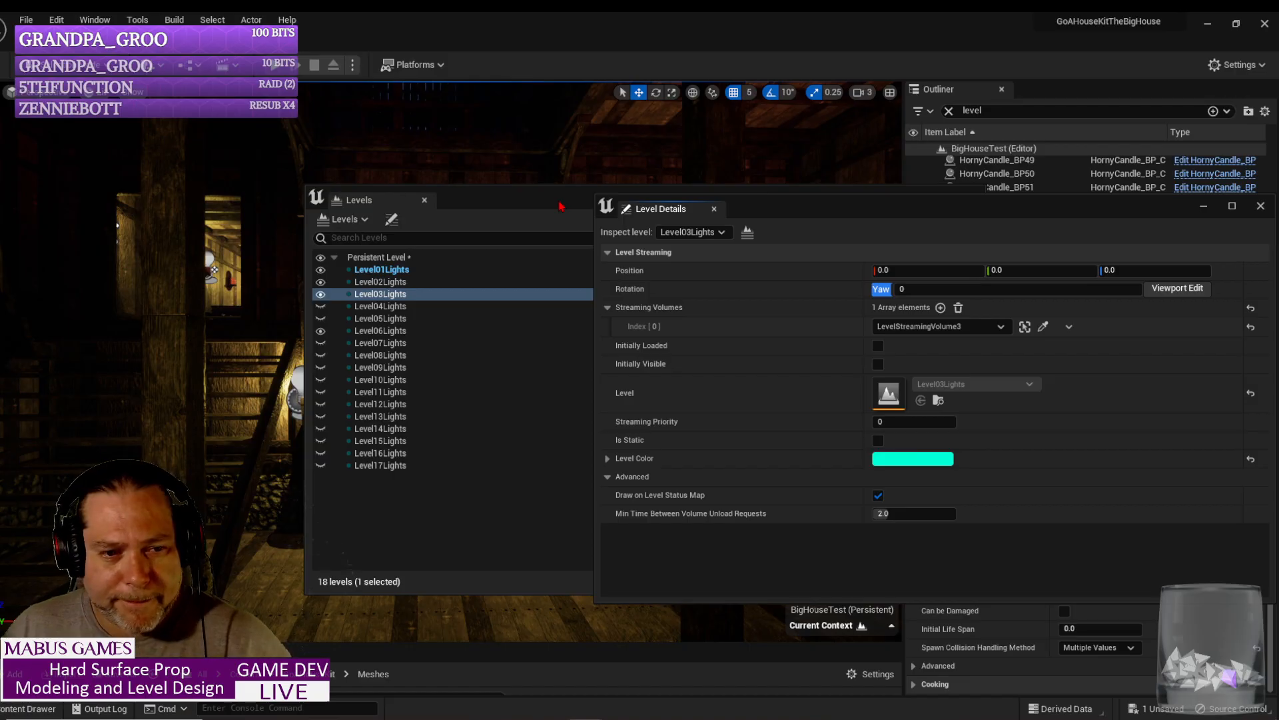
Step: Uncover the viewport, test the visibility of Level05Lights, and show Level07Lights
left_click_drag(559, 207, 725, 226)
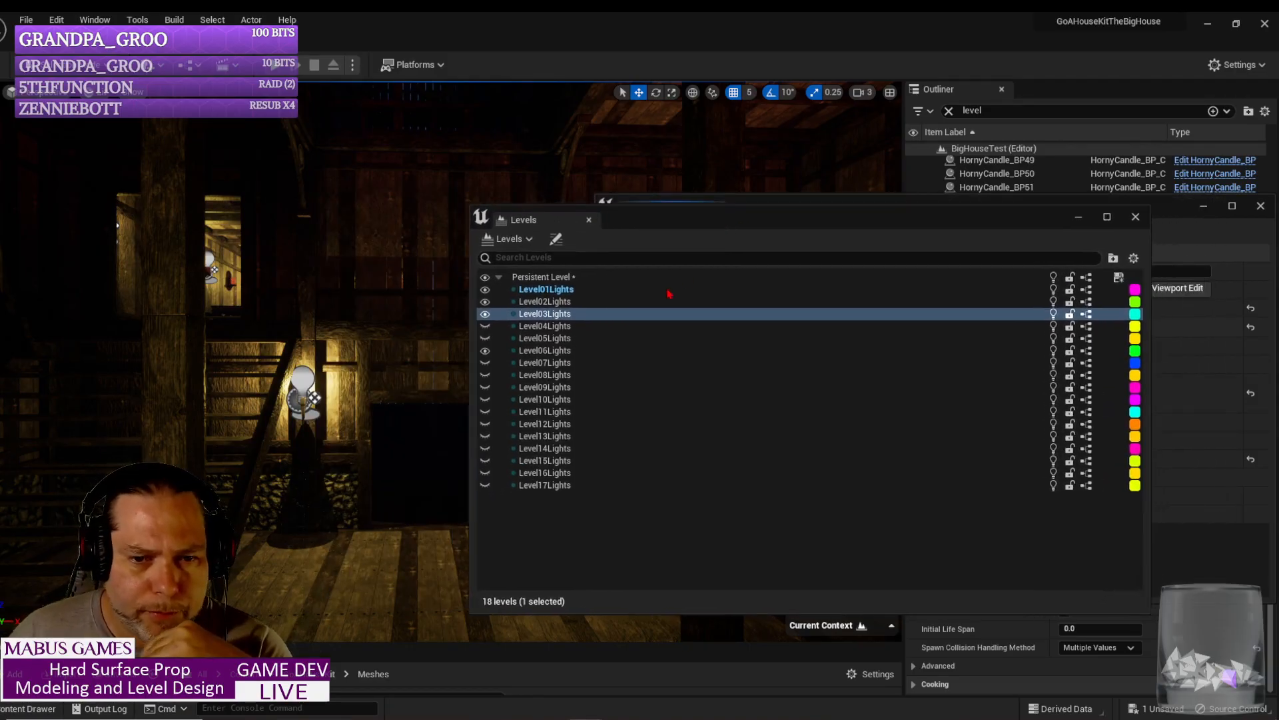
left_click(486, 339)
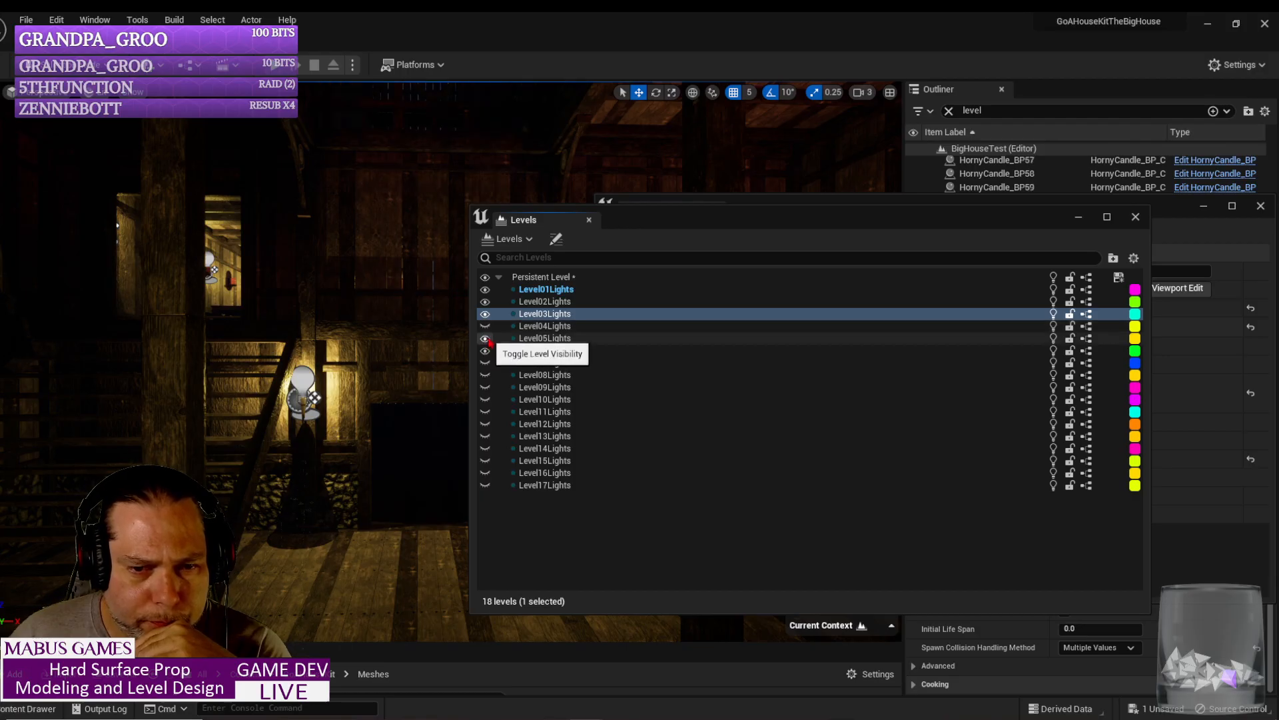
left_click(486, 363)
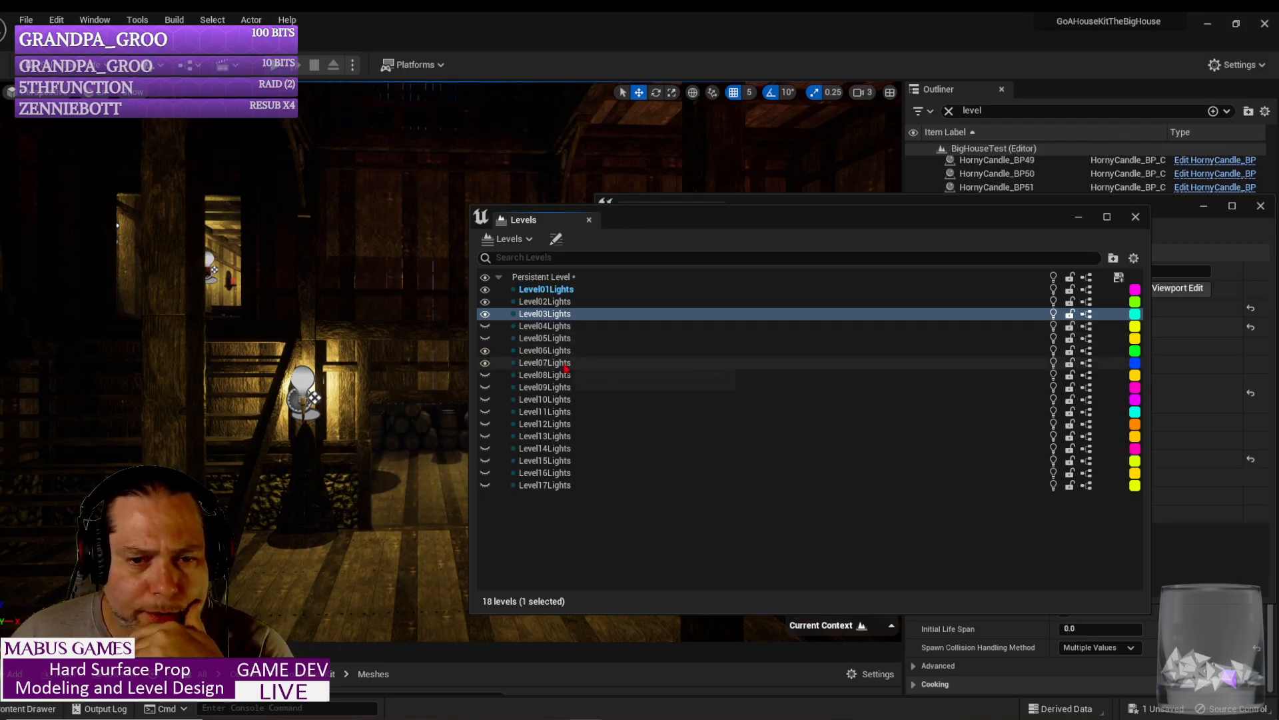
Step: Add two streaming volume entries to Level07Lights and set the first to LevelStreamingVolume3
left_click(550, 364)
left_click_drag(732, 222, 249, 208)
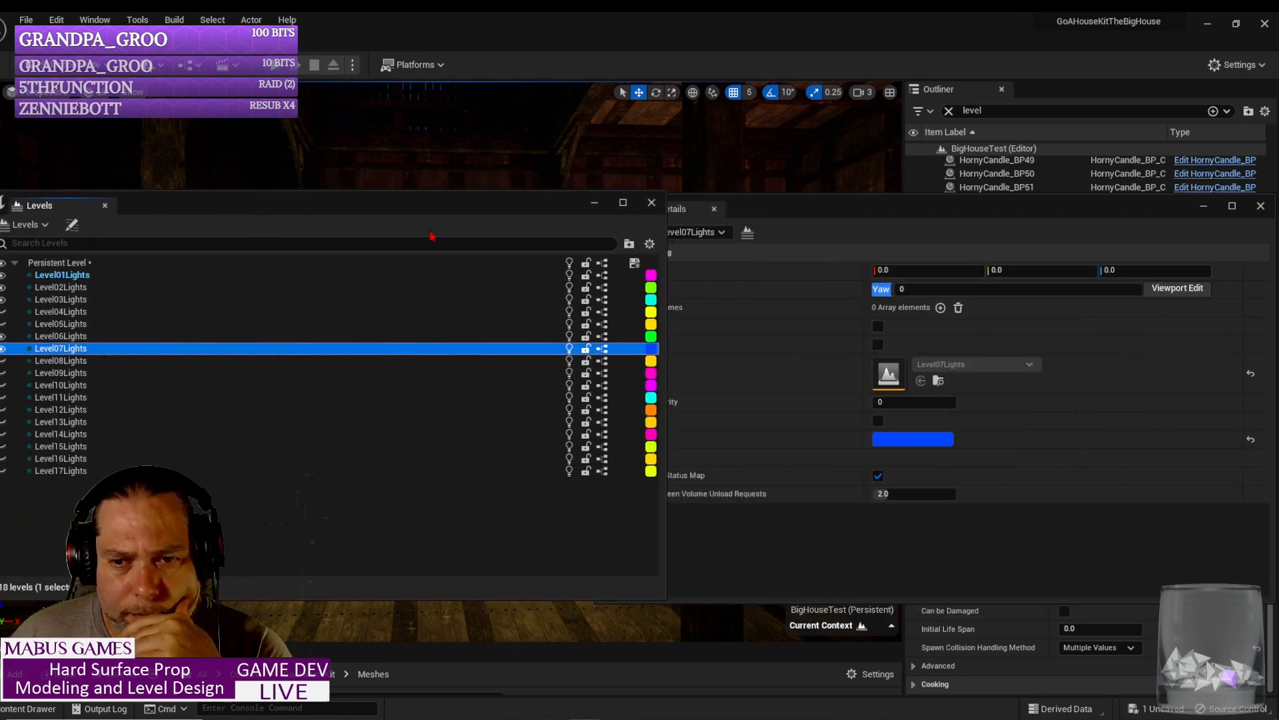
left_click(940, 308)
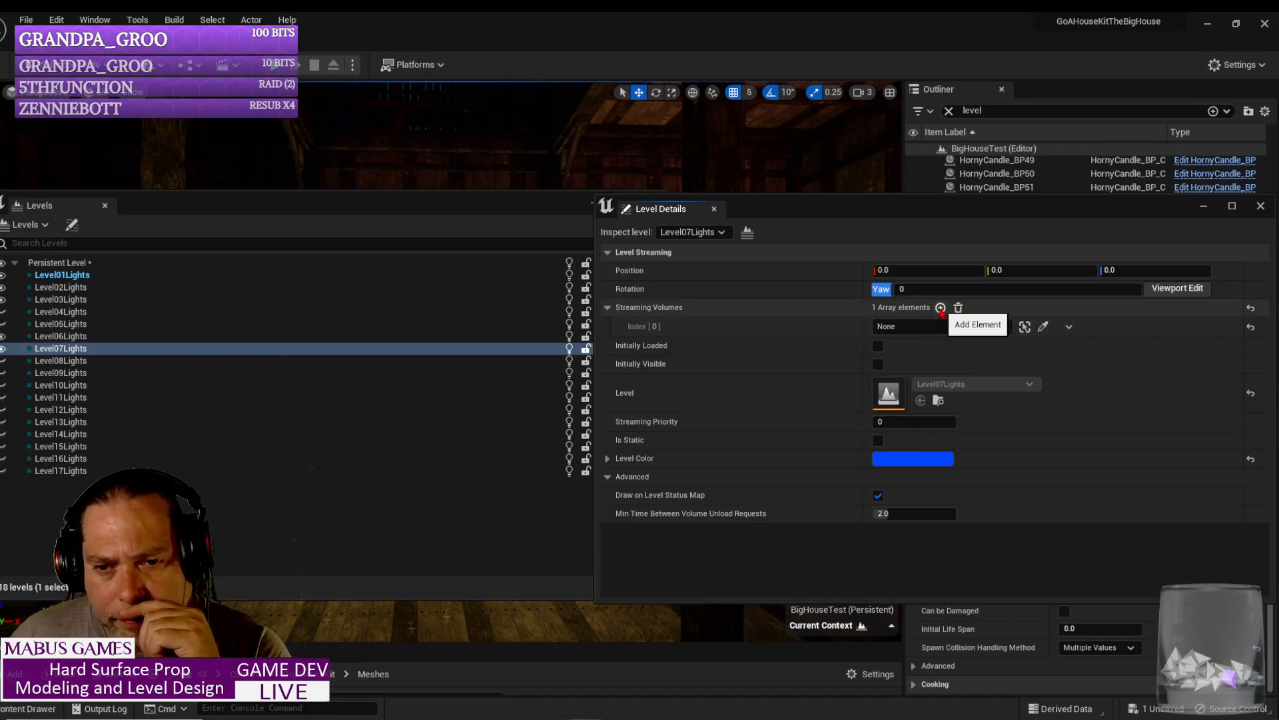
left_click(940, 308)
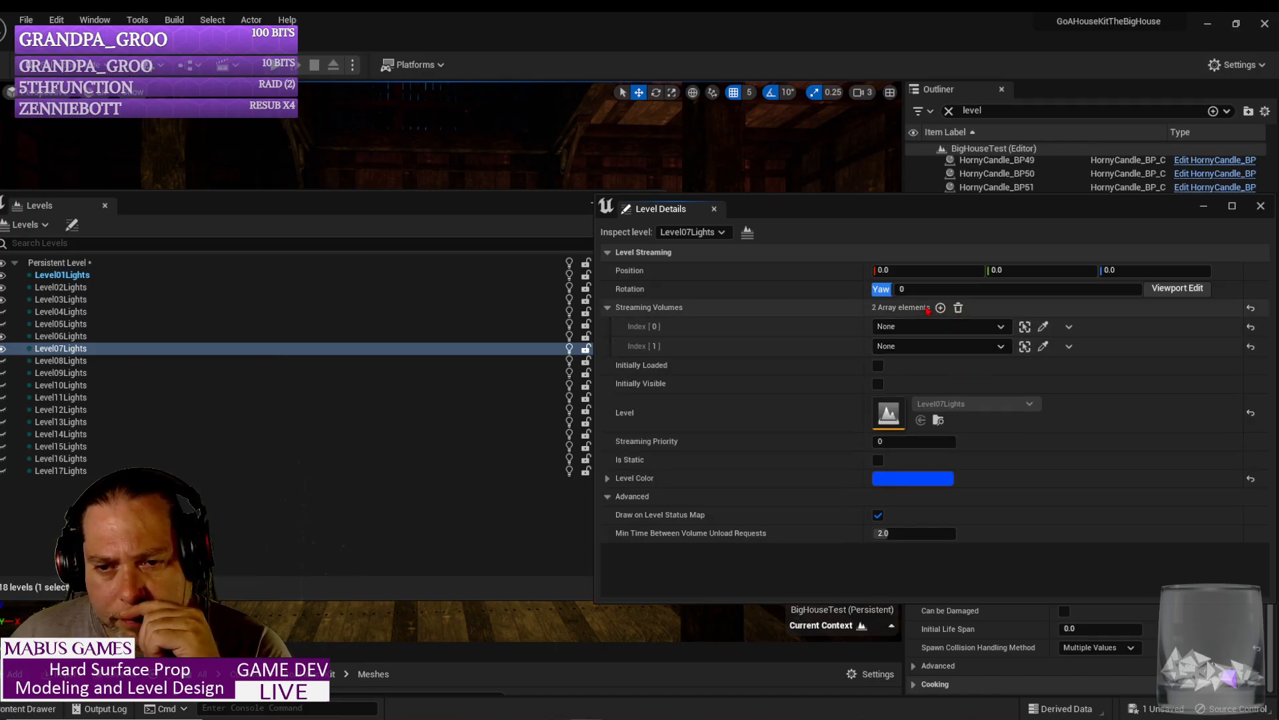
left_click(1001, 326)
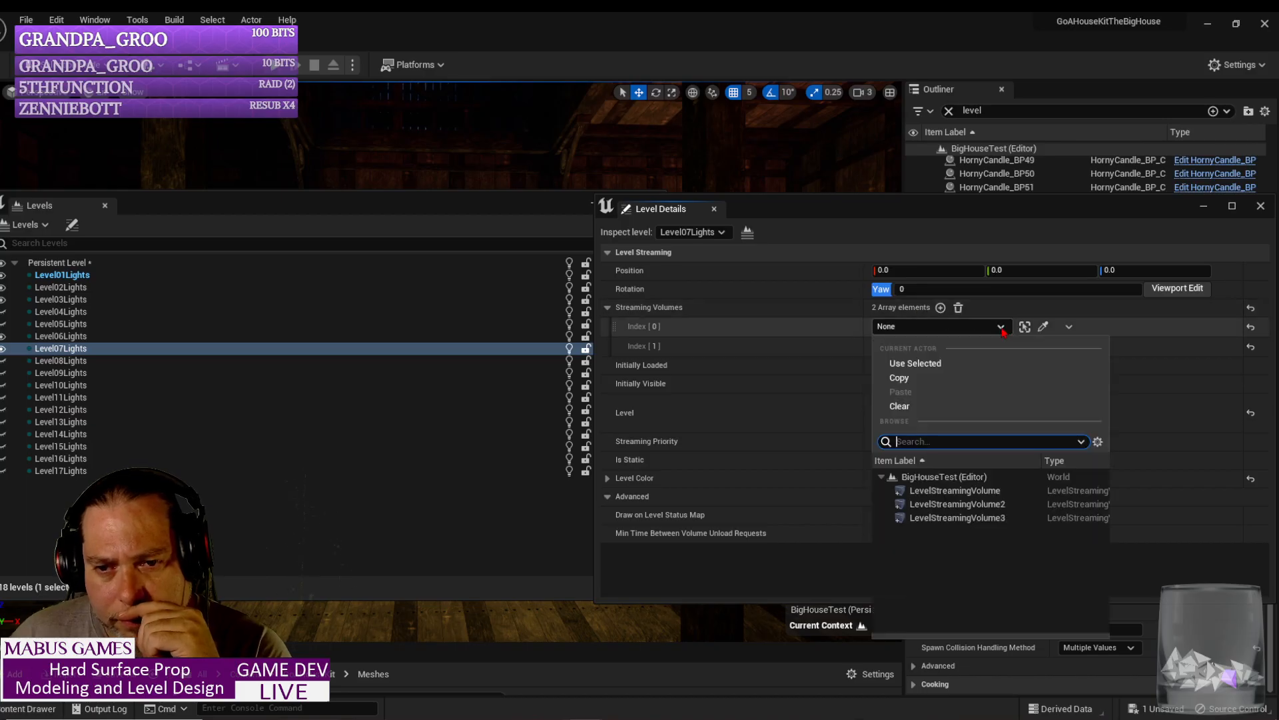
left_click(986, 518)
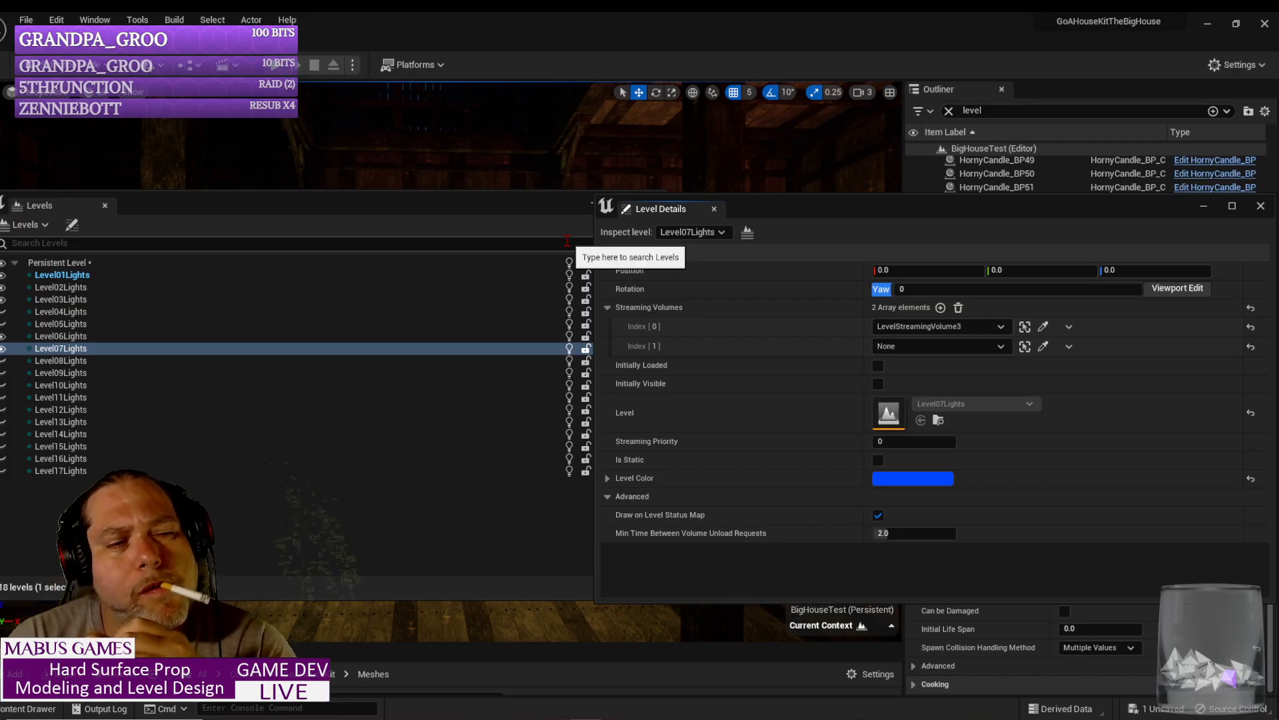
Step: Show Level04Lights and assign LevelStreamingVolume3 as its streaming volume
right_click_drag(482, 165, 482, 87)
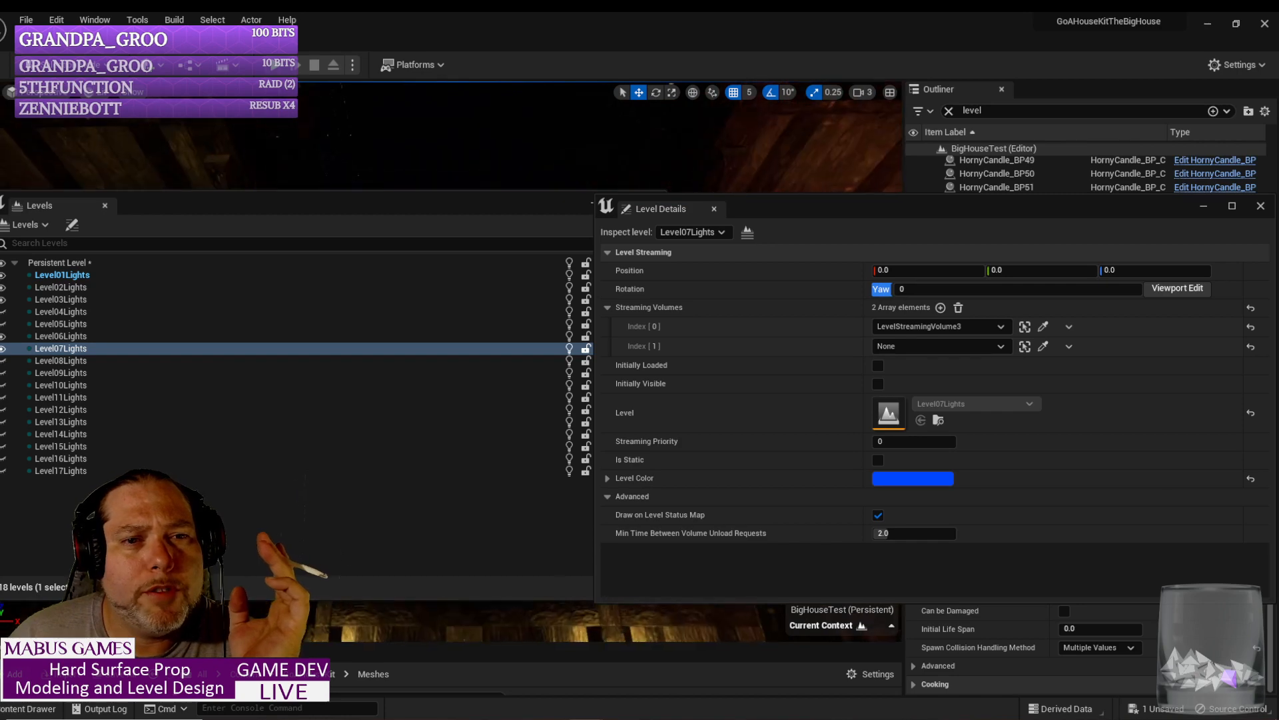
left_click(3, 321)
right_click_drag(466, 134, 590, 130)
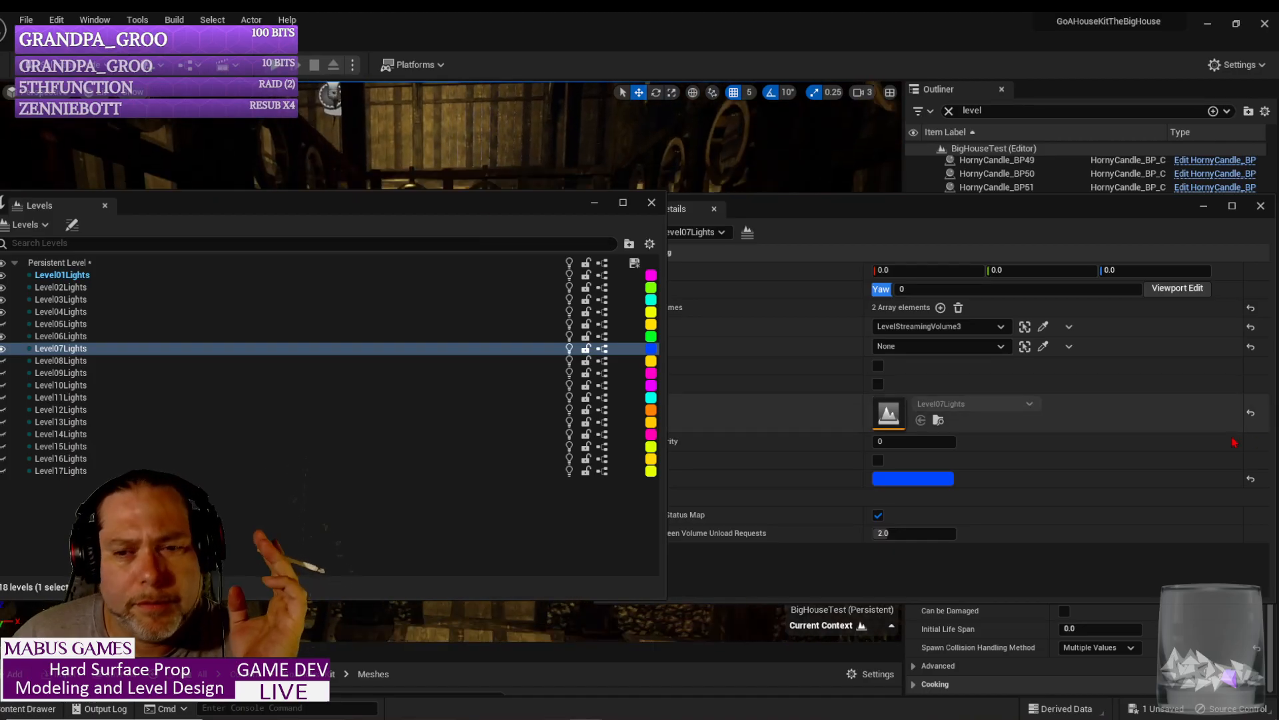
left_click(98, 315)
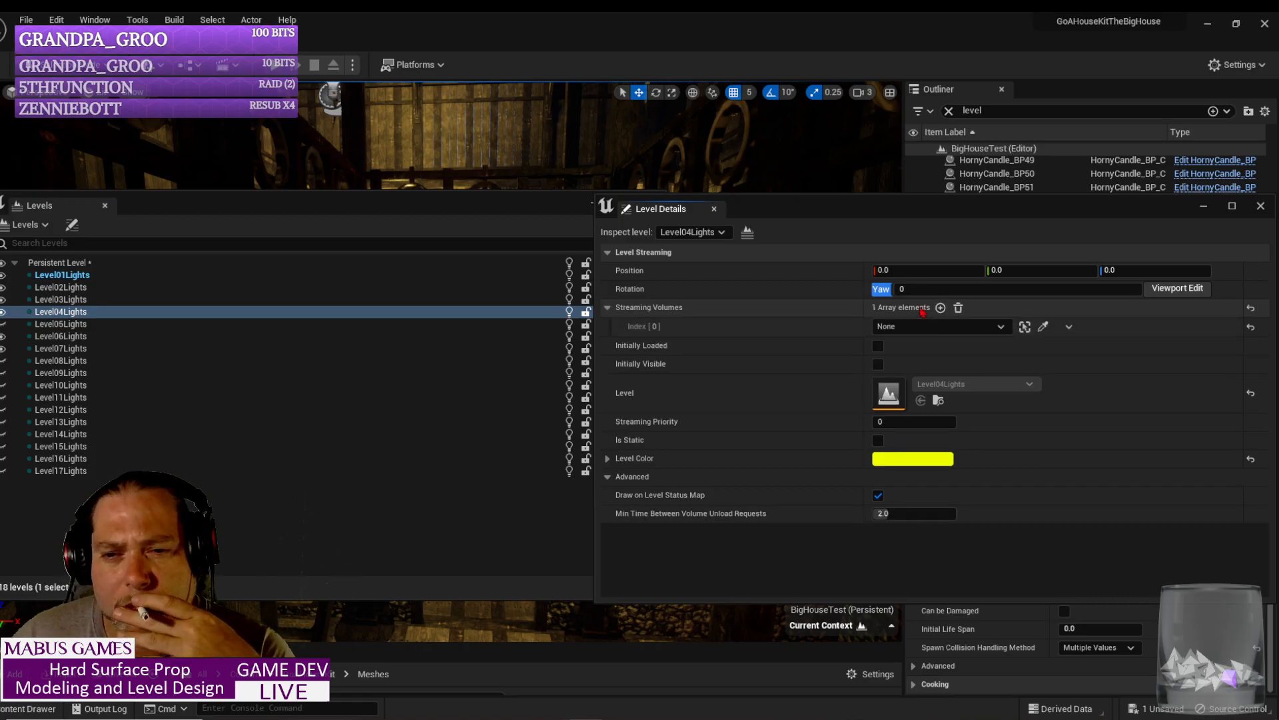
left_click(934, 326)
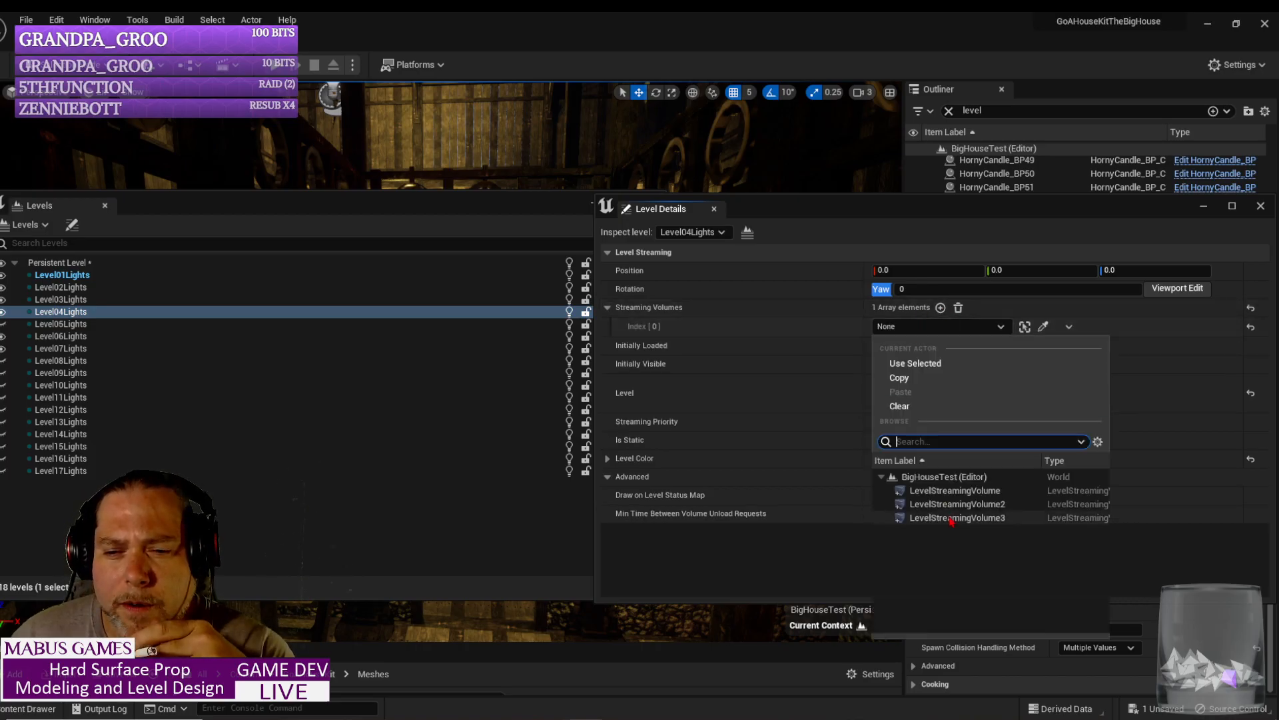
left_click(993, 518)
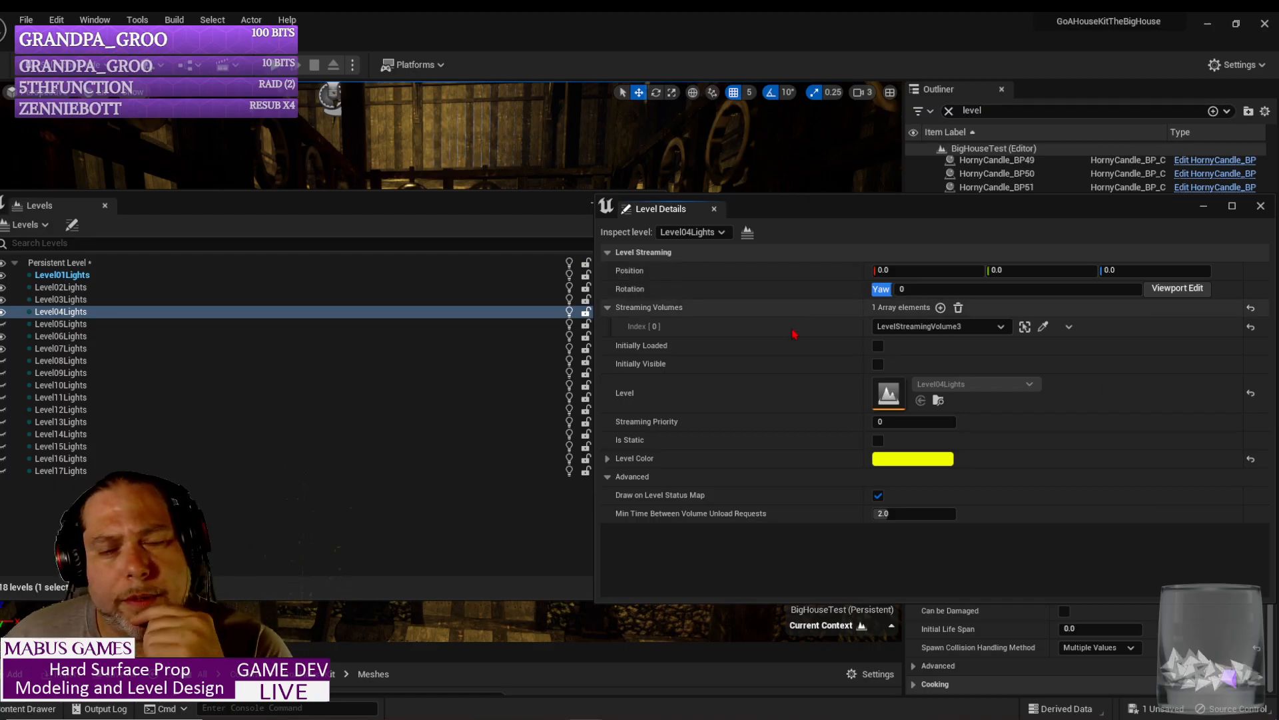
Step: Save all changes and move the Levels and Level Details windows off the viewport
left_click(354, 202)
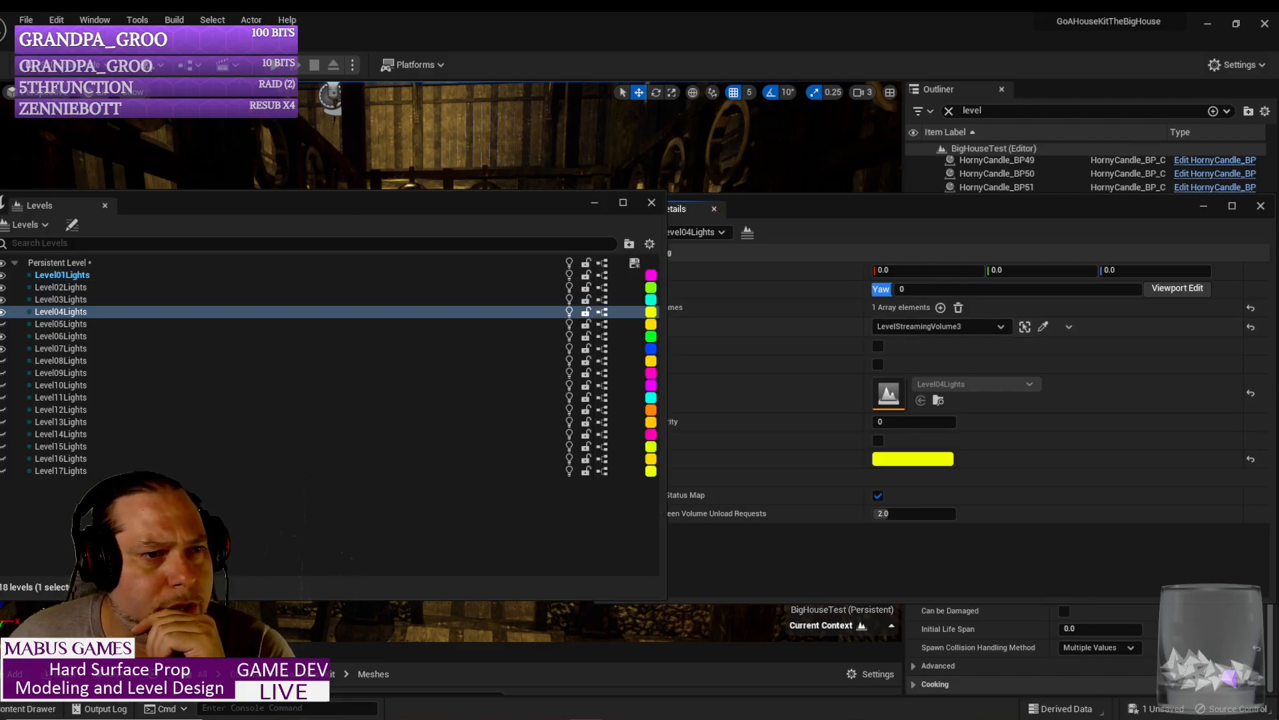
left_click(26, 19)
left_click(66, 174)
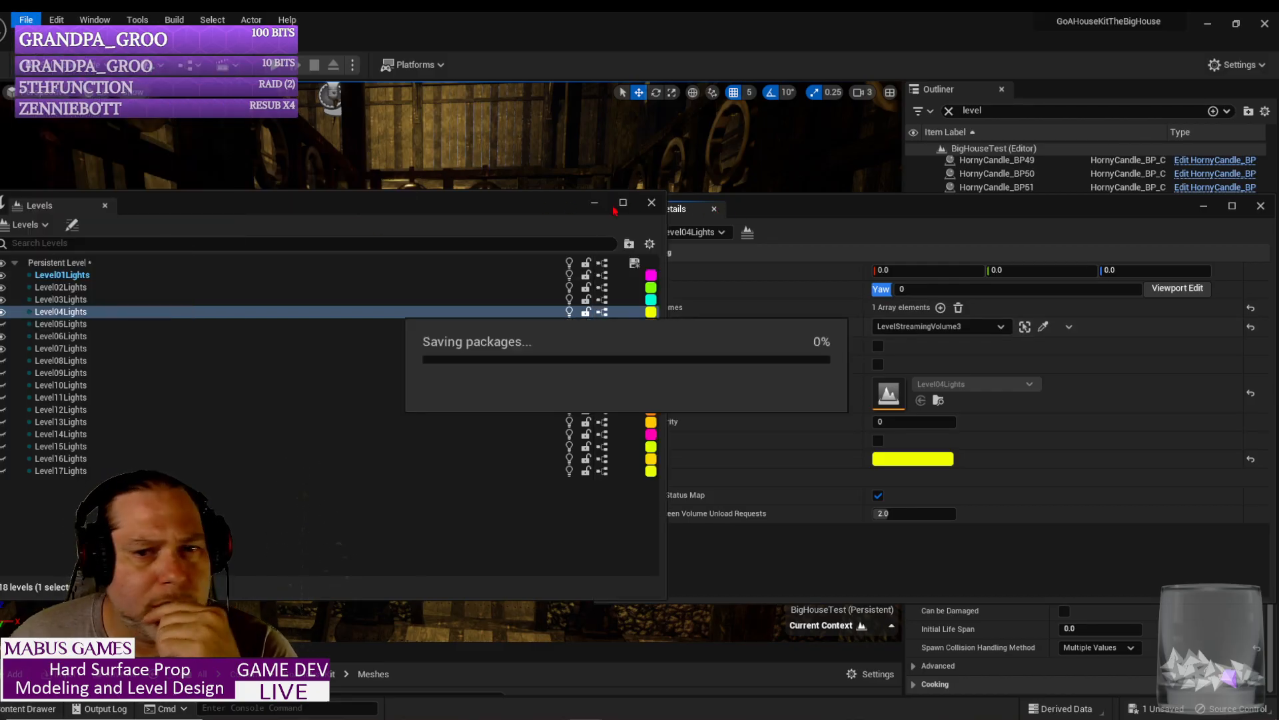
left_click_drag(506, 203, 0, 220)
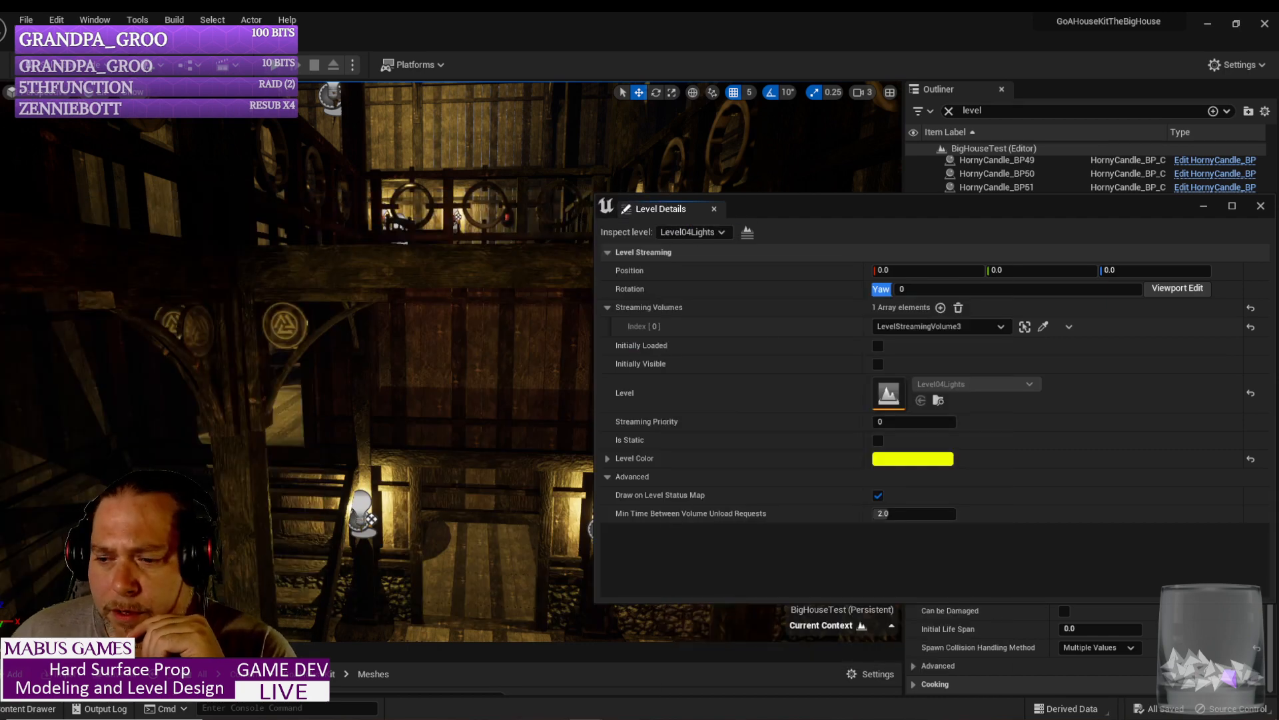
left_click_drag(837, 216, 1278, 267)
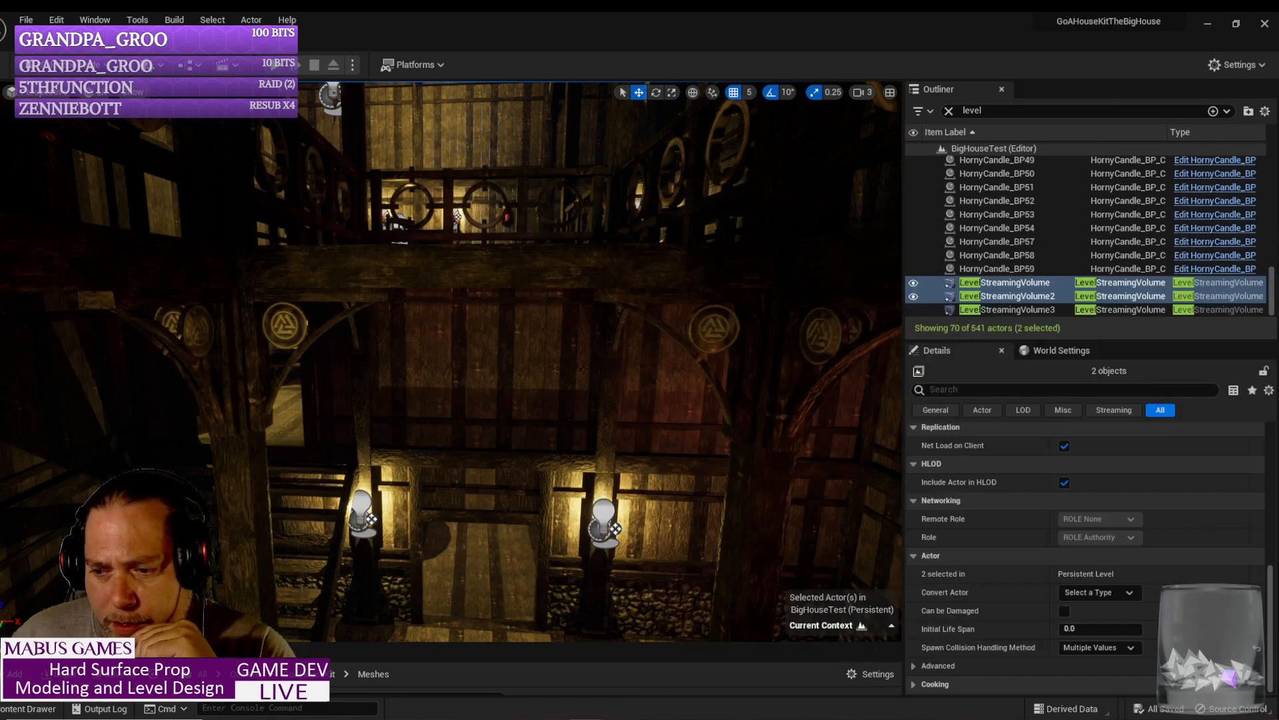
Step: Bring the view outside the big house and start a play-in-editor session with control of the character
right_click_drag(417, 417, 472, 503)
right_click_drag(418, 236, 484, 279)
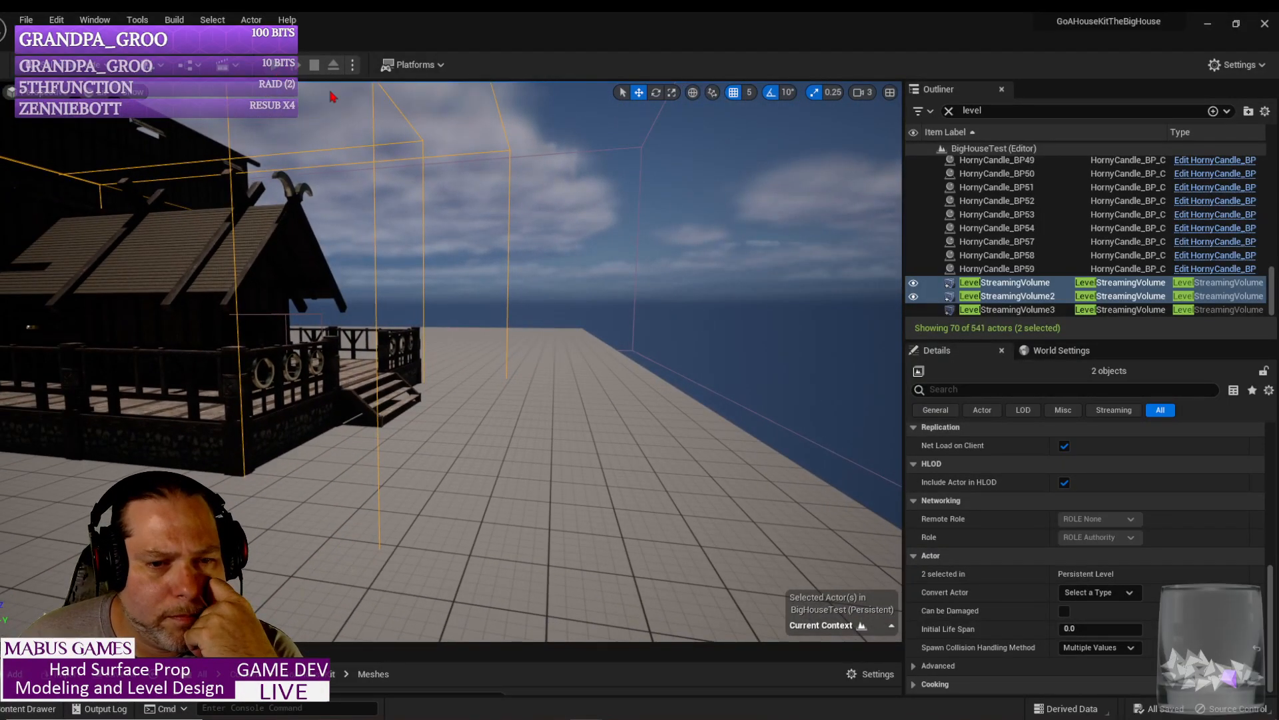
left_click(298, 64)
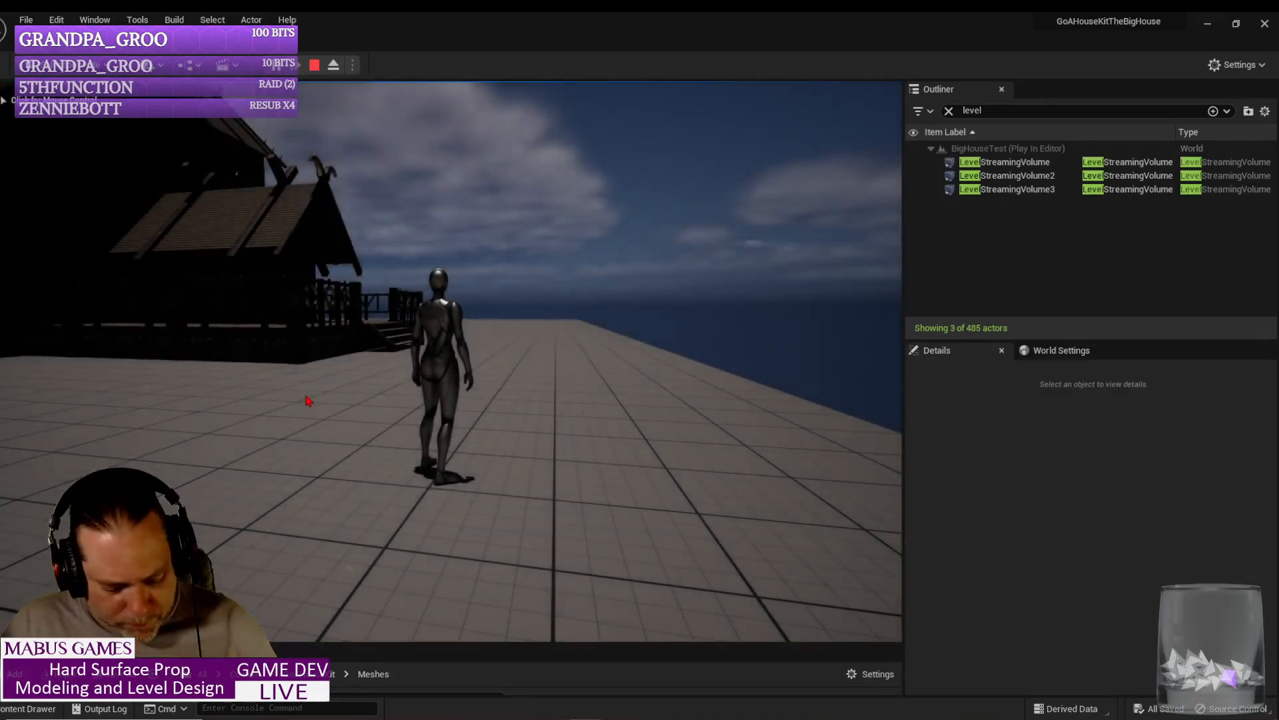
left_click(308, 400)
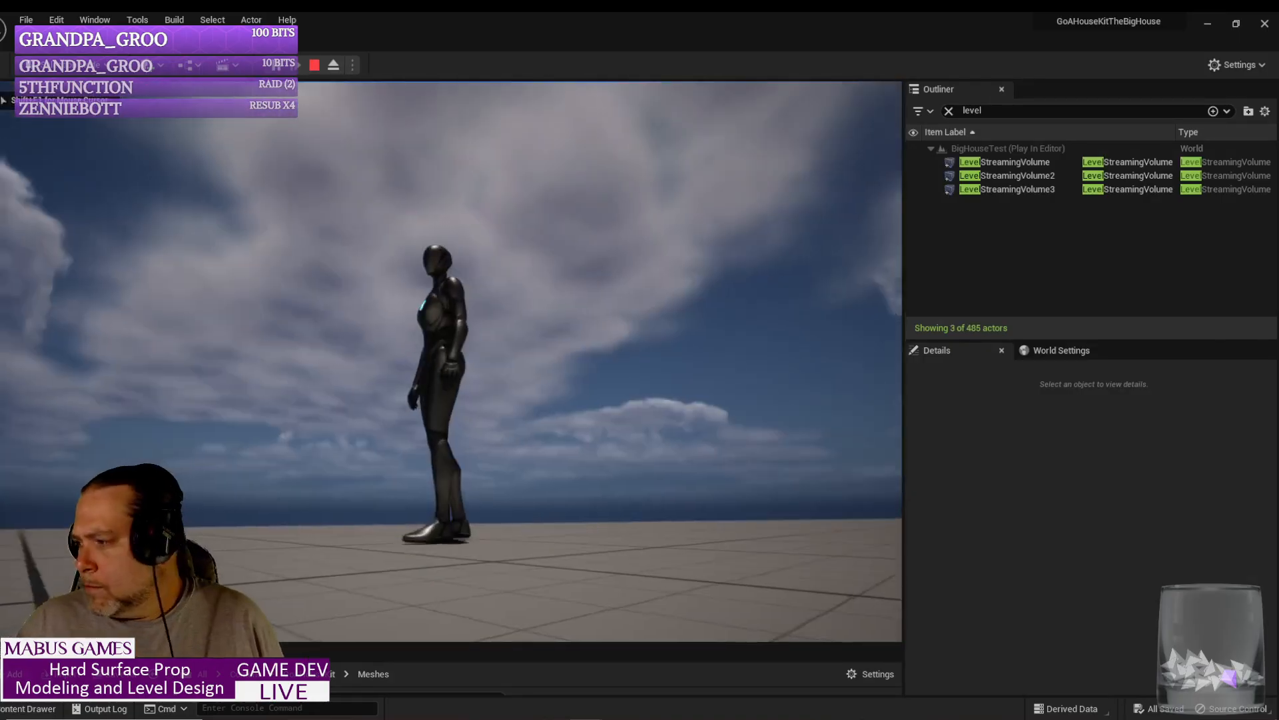
key("super")
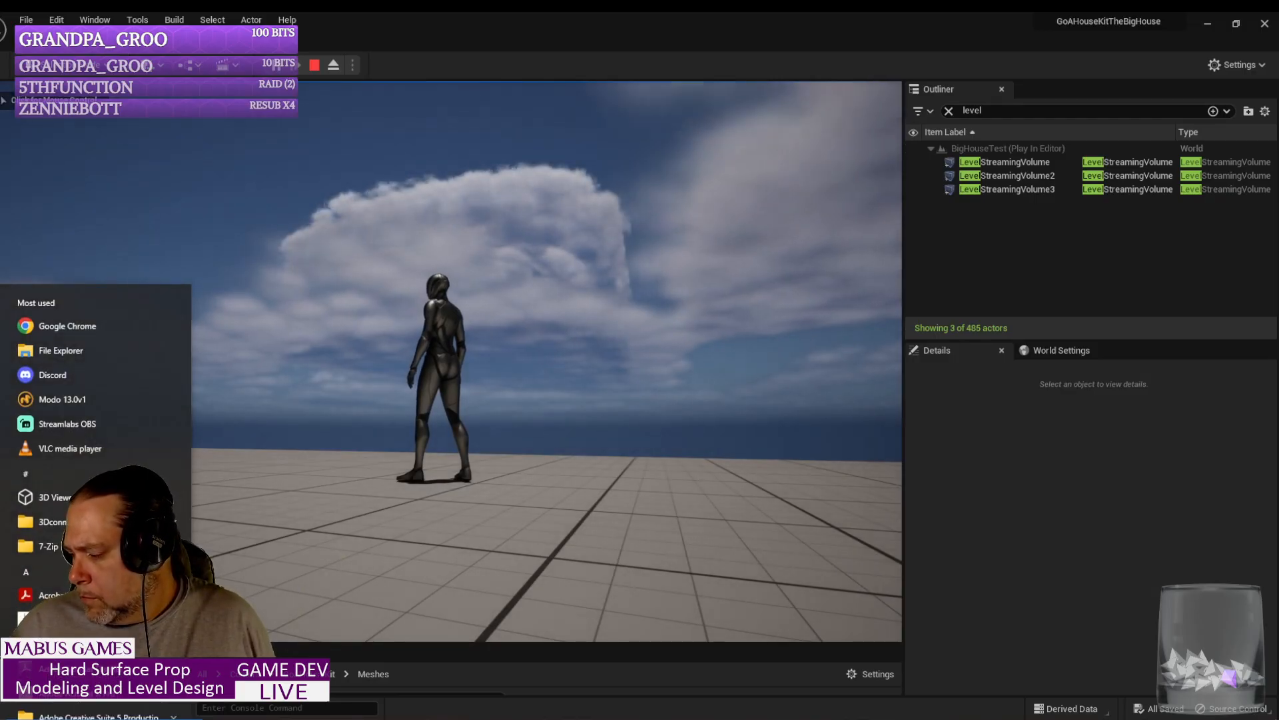
key("Escape")
left_click(668, 397)
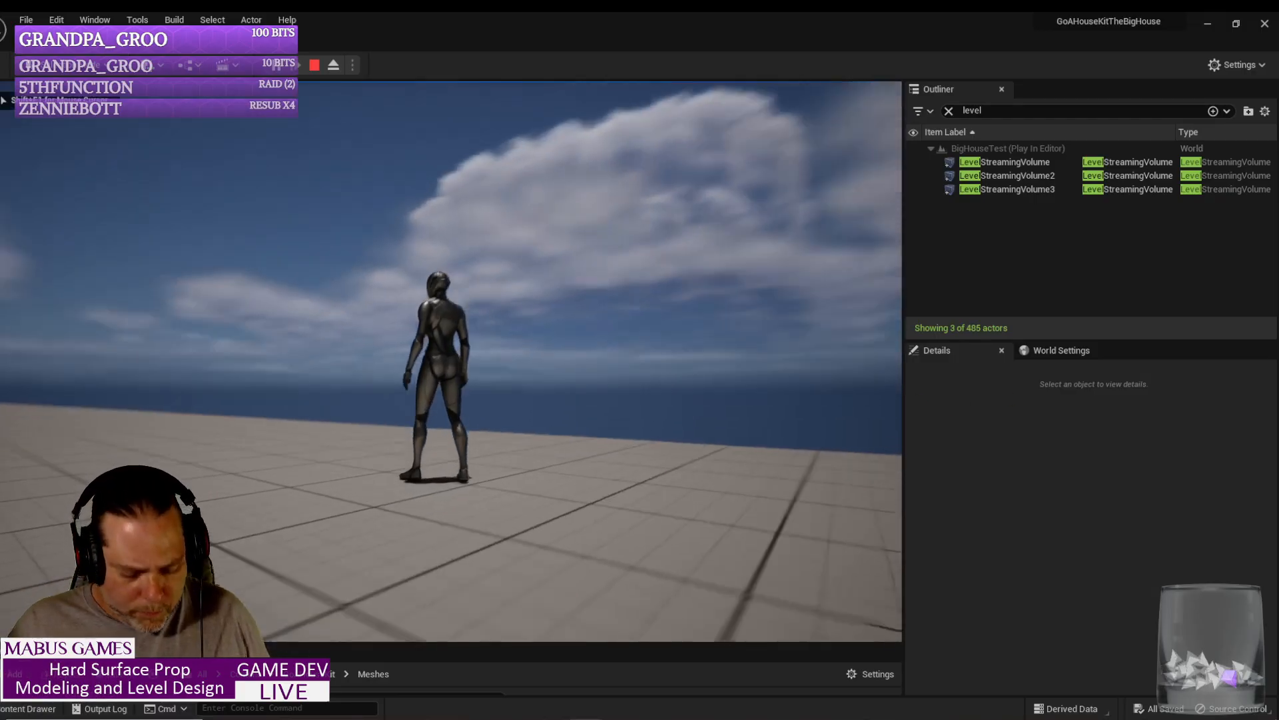
Step: Run the character up the porch into the entrance hallway and back outside to check the light sublevels' streaming
key("w")
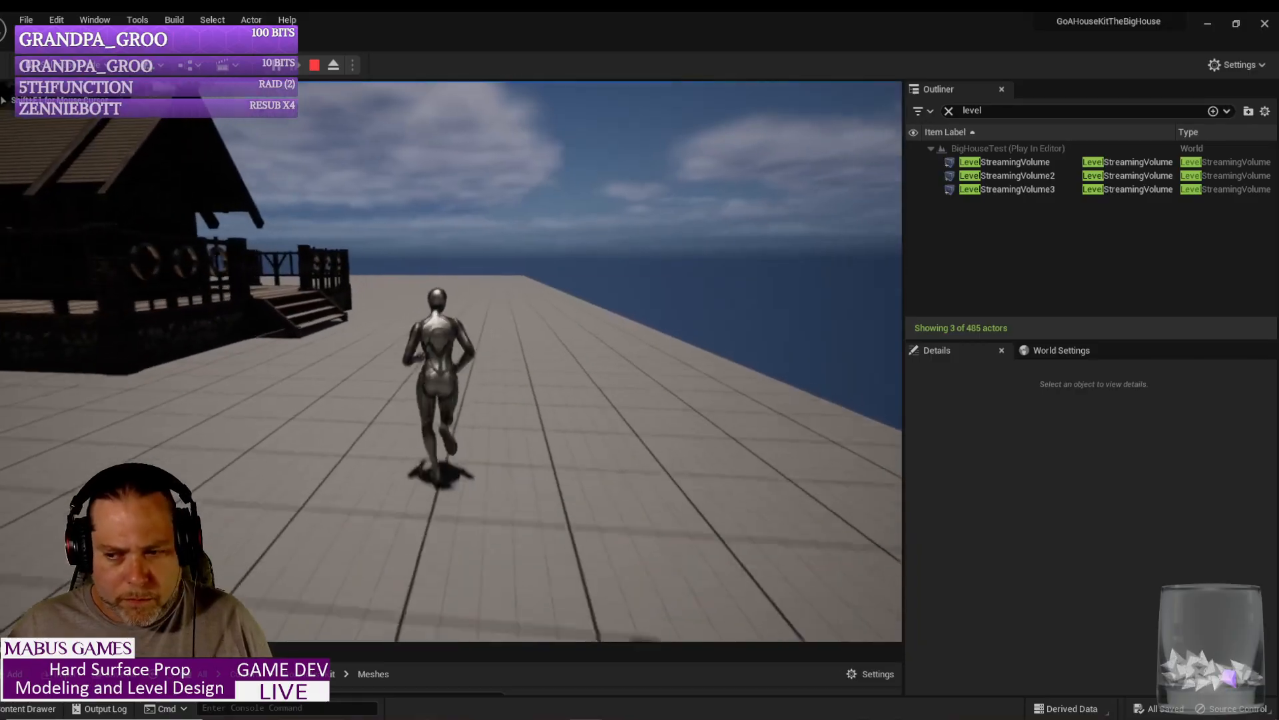
key("w")
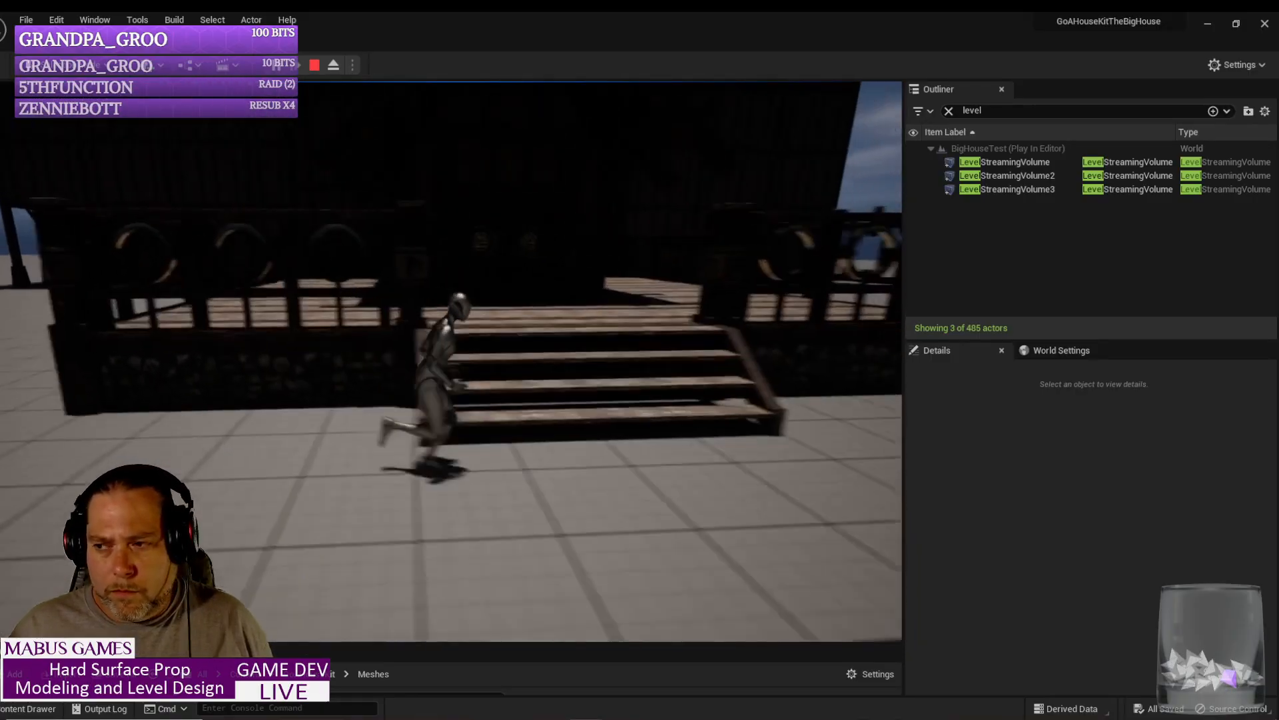
key("w")
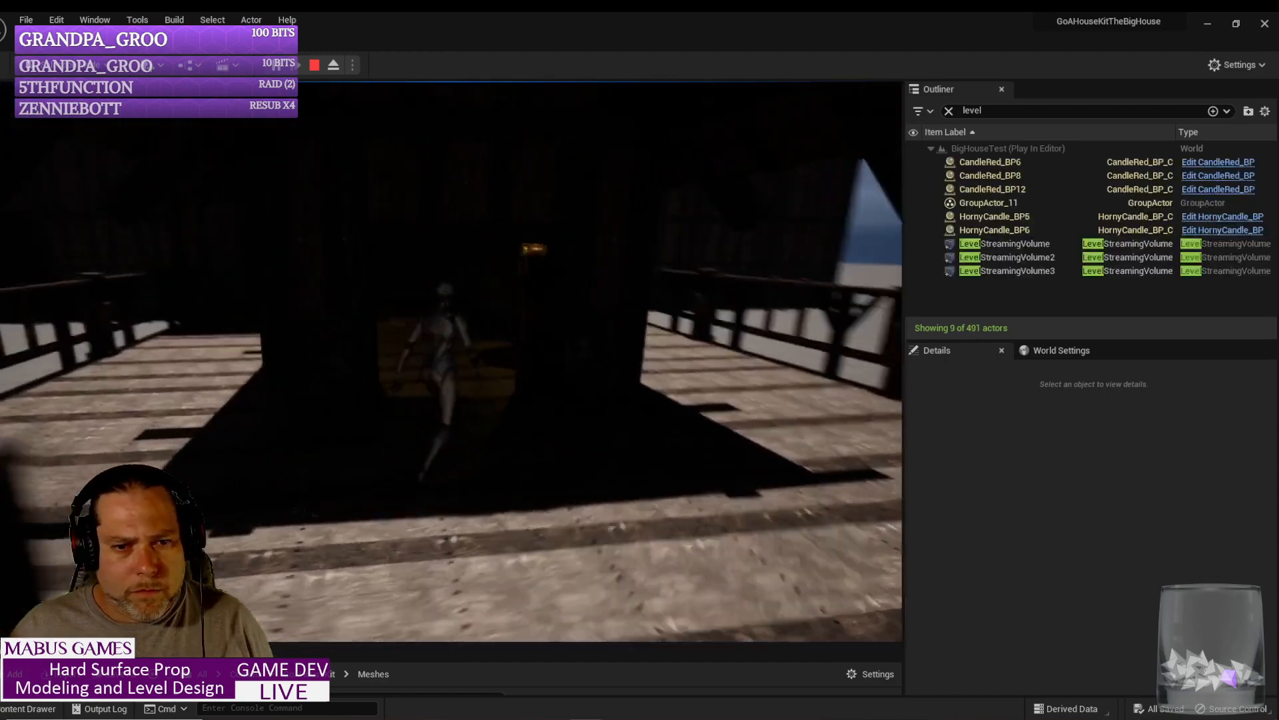
key("w")
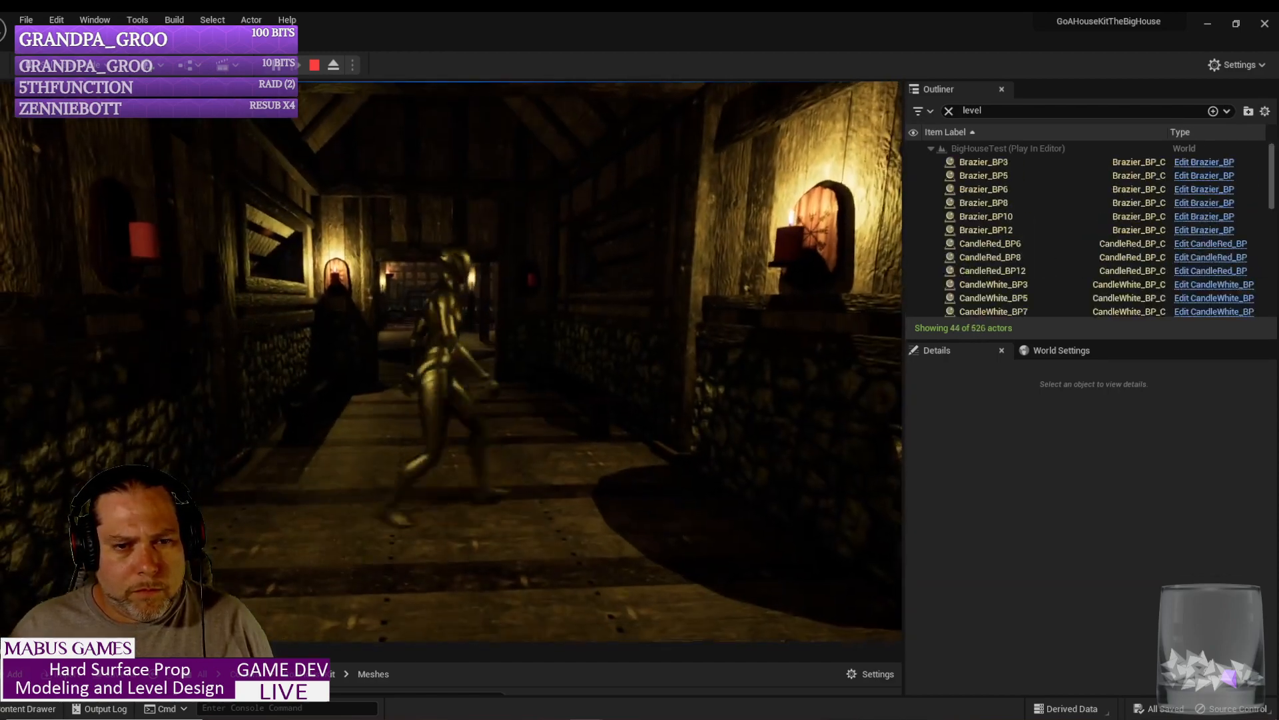
key("w")
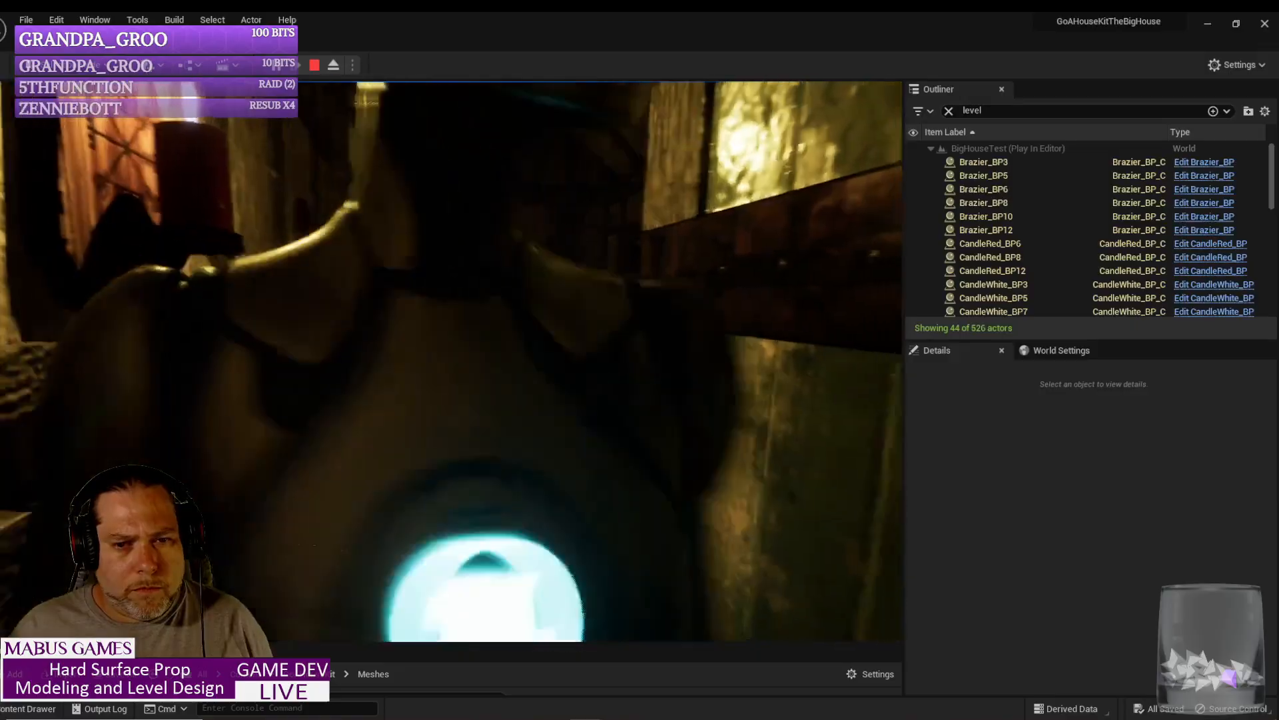
key("w")
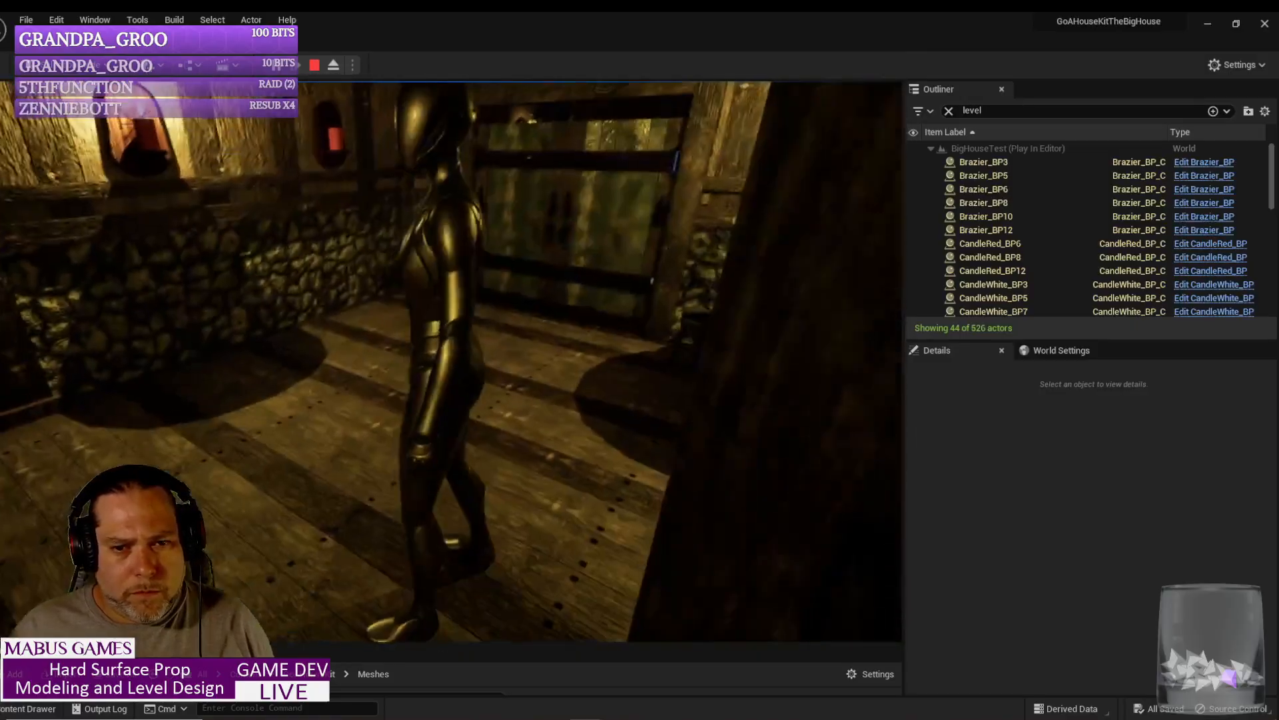
key("w")
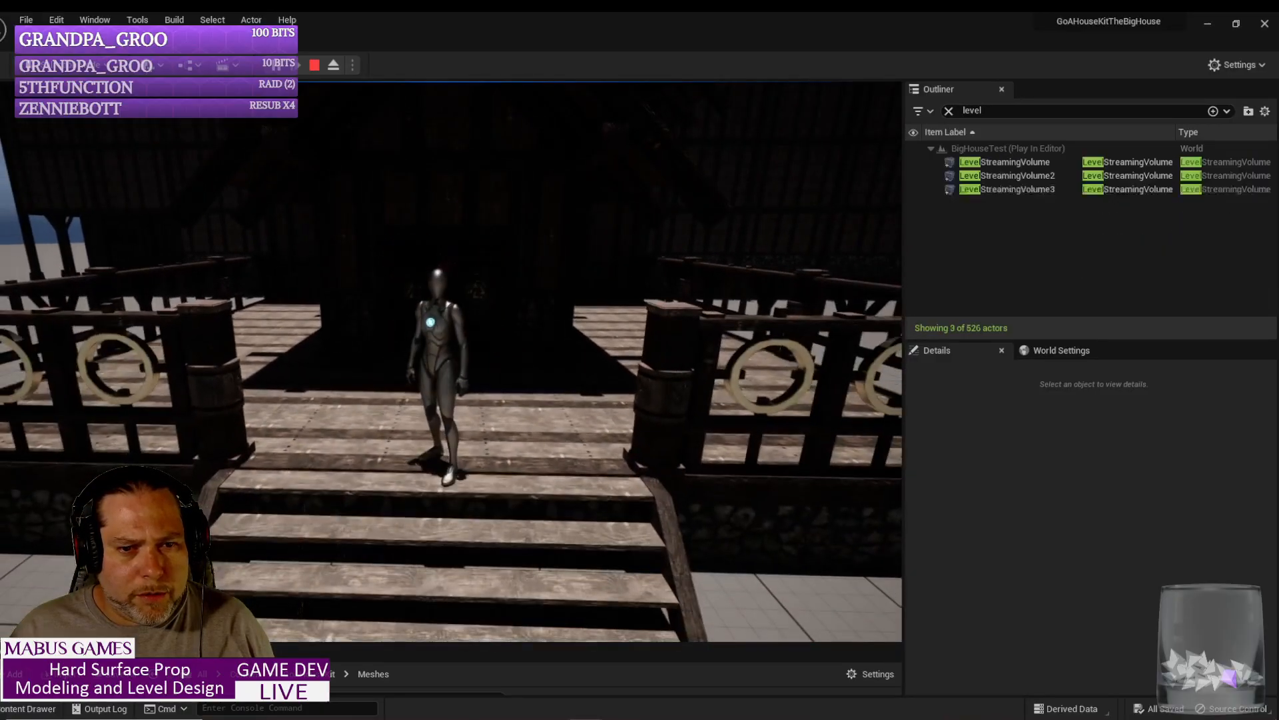
key("s")
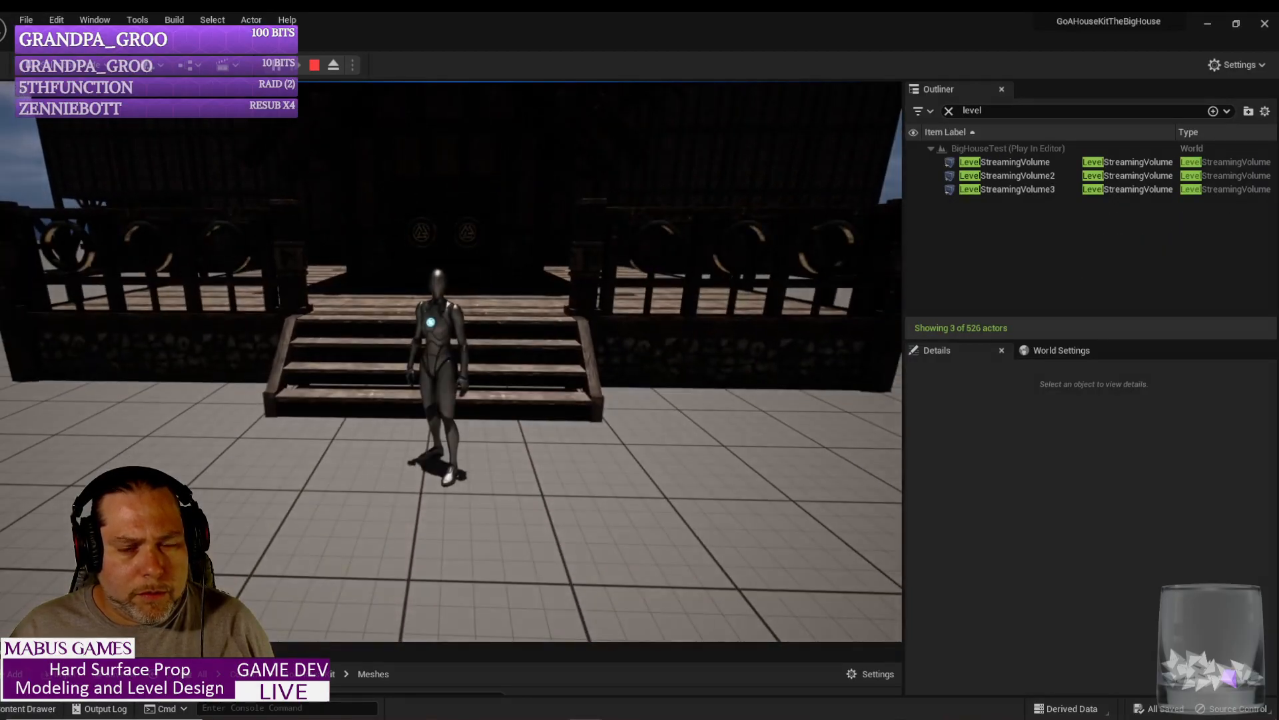
Step: Re-enter the house and run through the great hall into the fire-pit room to check its lights load
key("w")
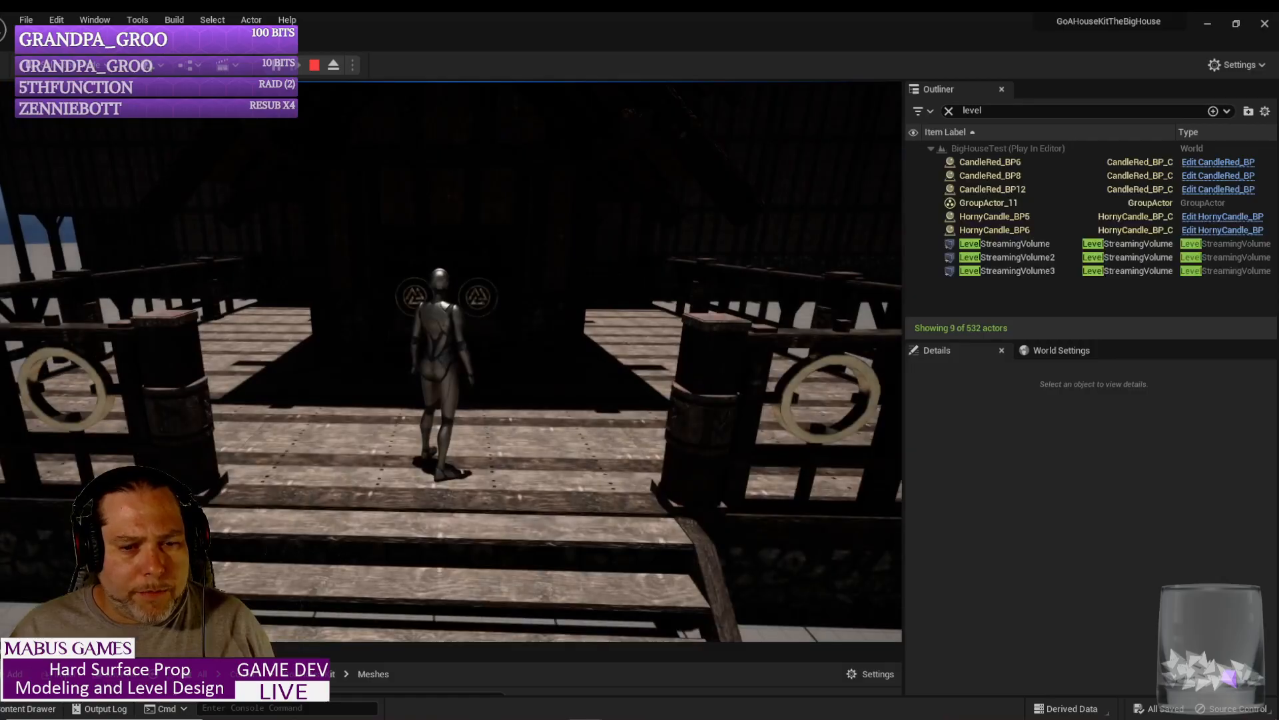
key("w")
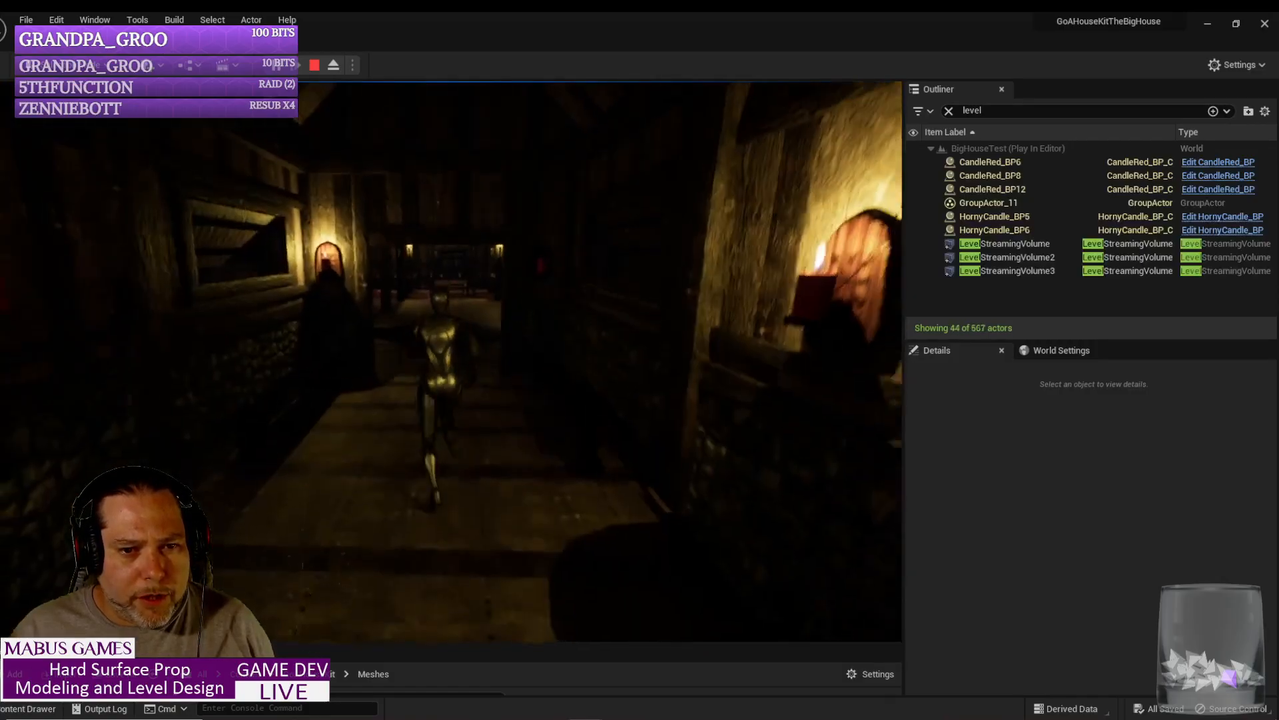
key("w")
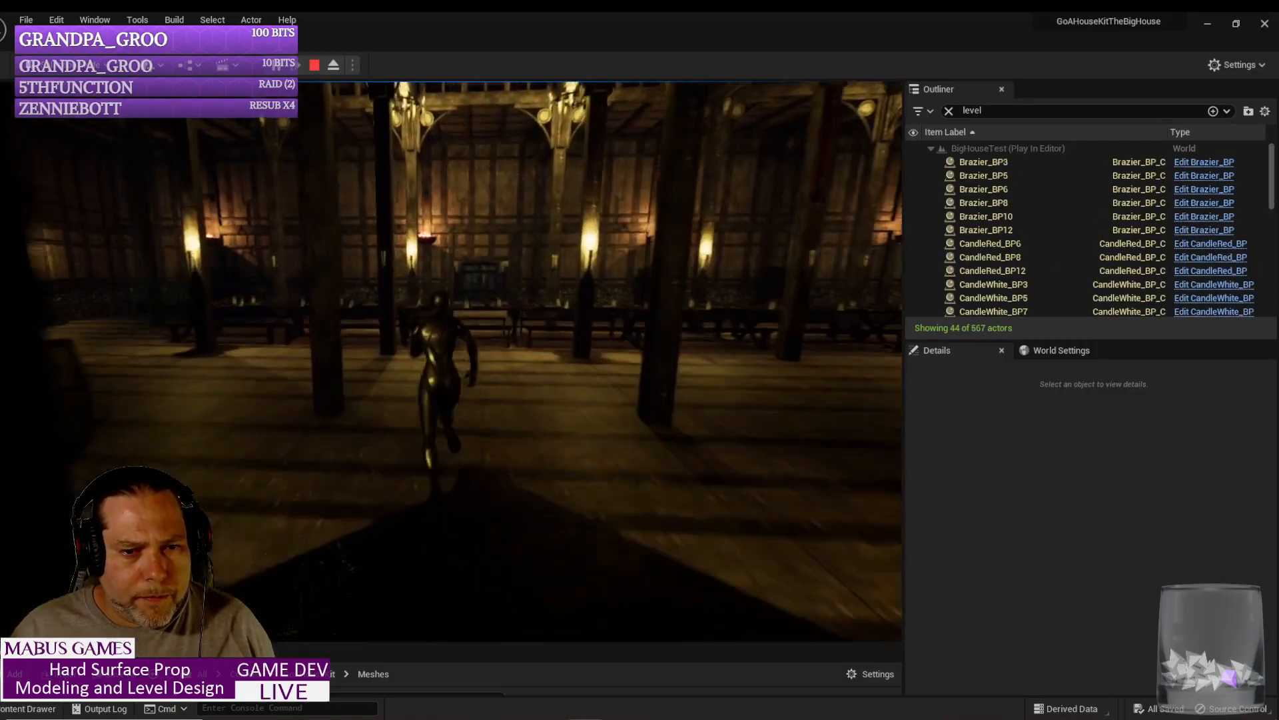
key("w")
key("w")
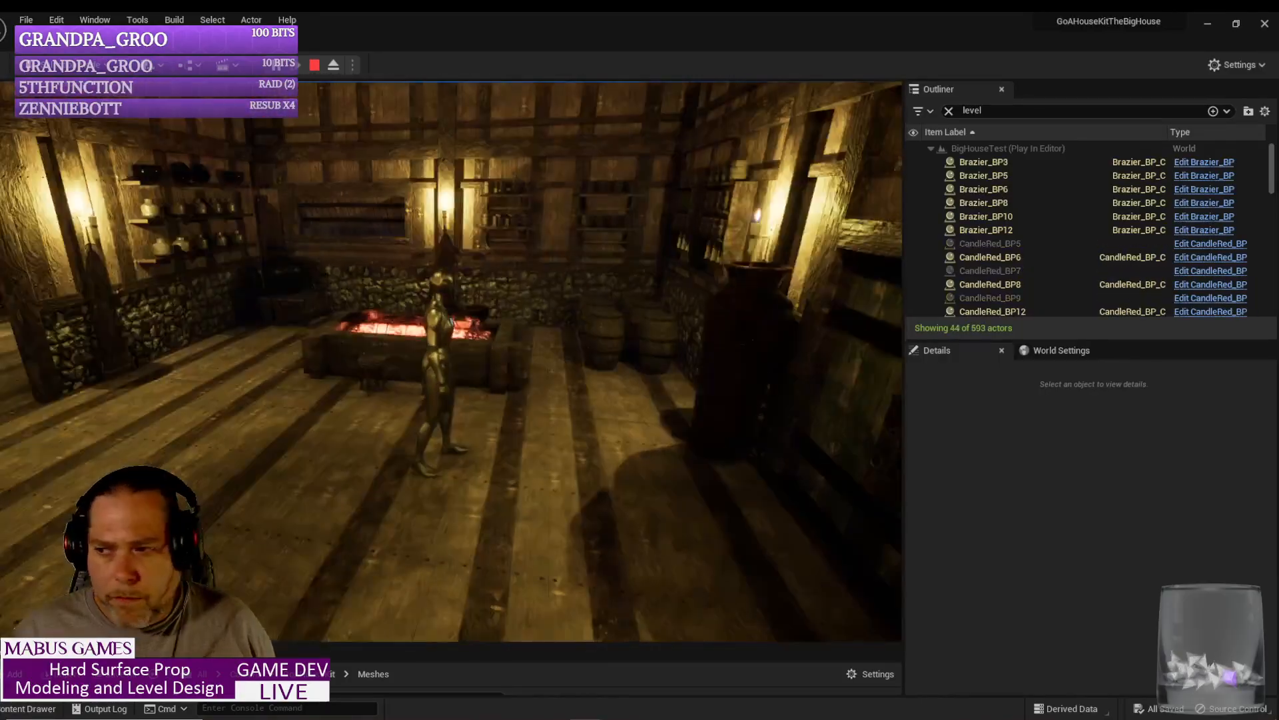
Step: Move back and forth between the great hall and the fire-pit room to test light loading and unloading
key("w")
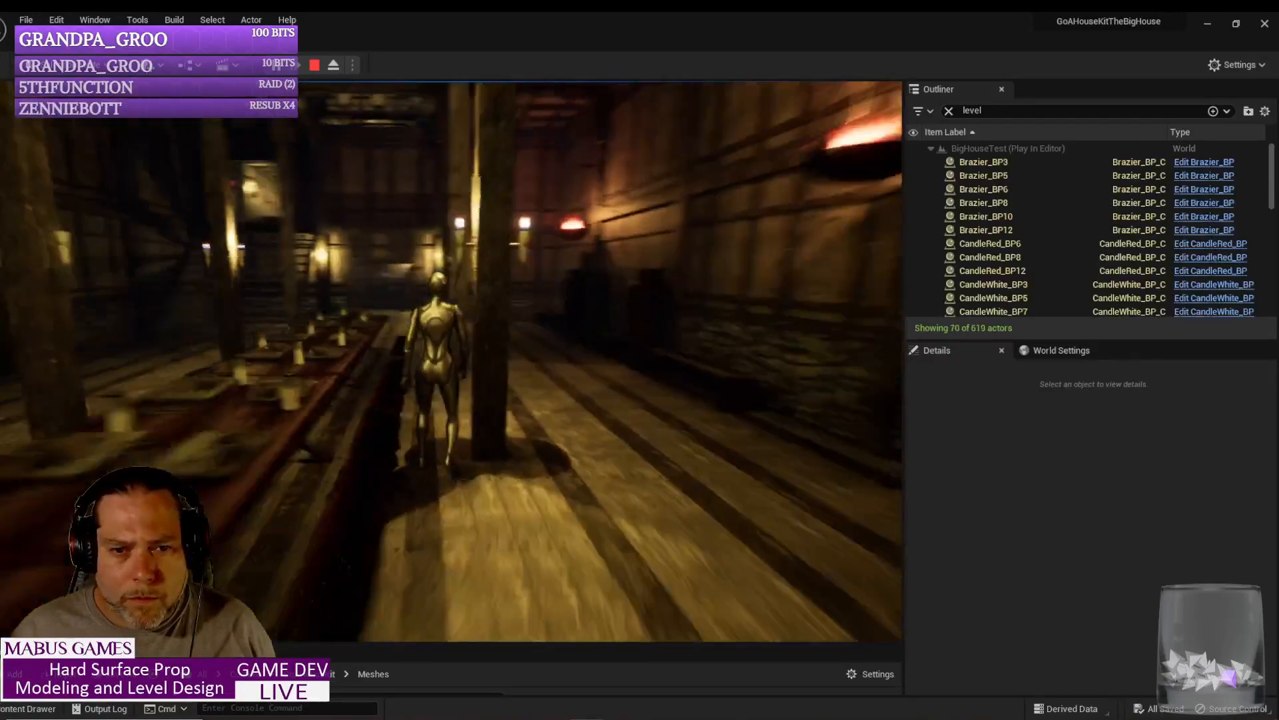
key("w")
key("w")
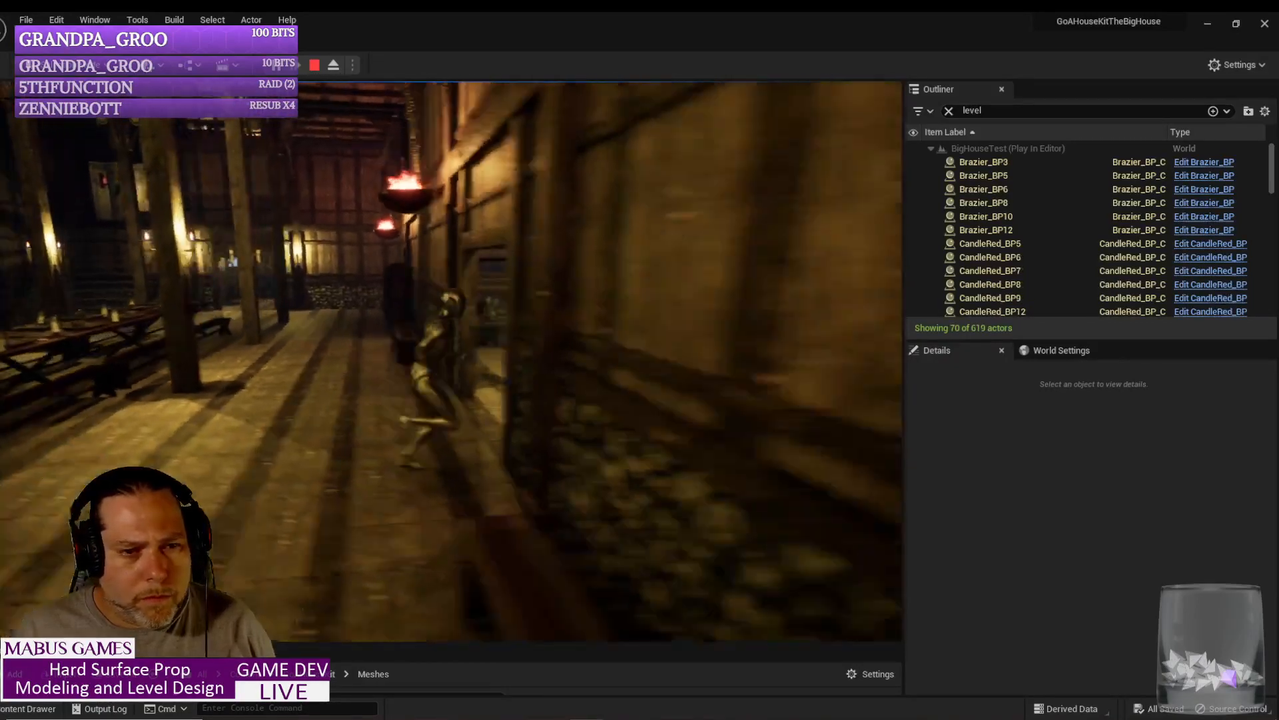
key("w")
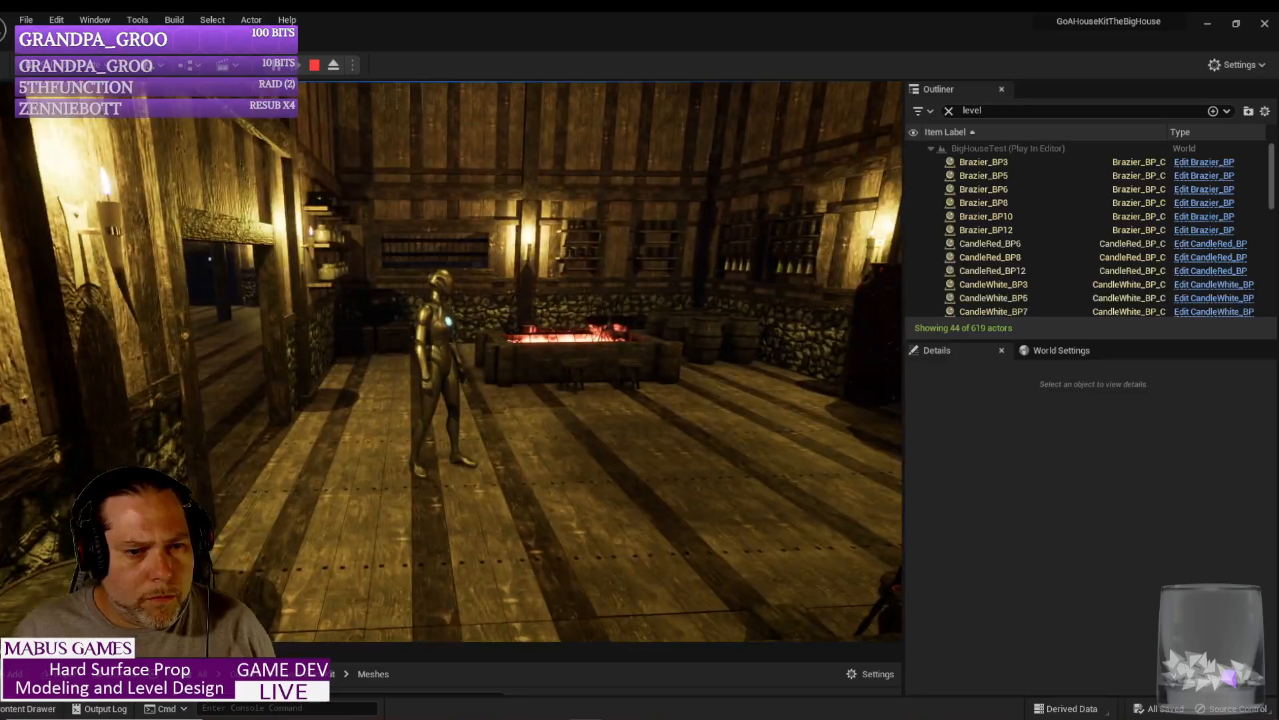
key("w")
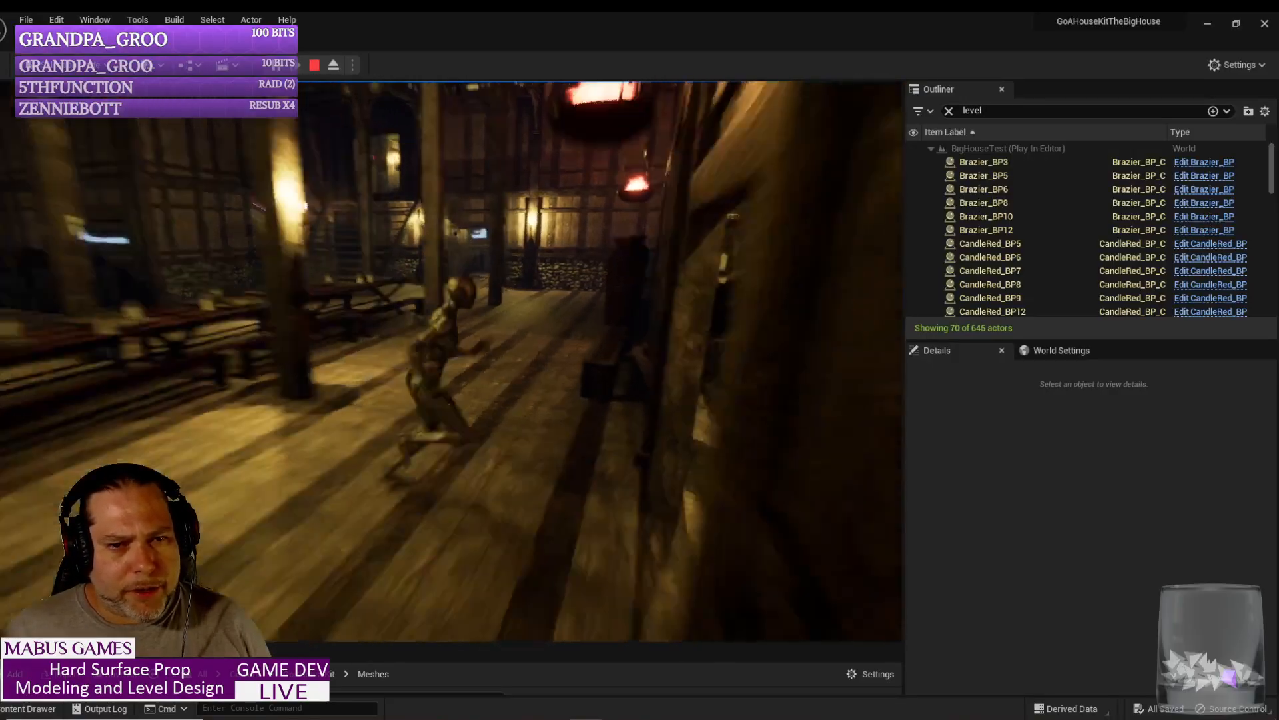
key("d")
key("s")
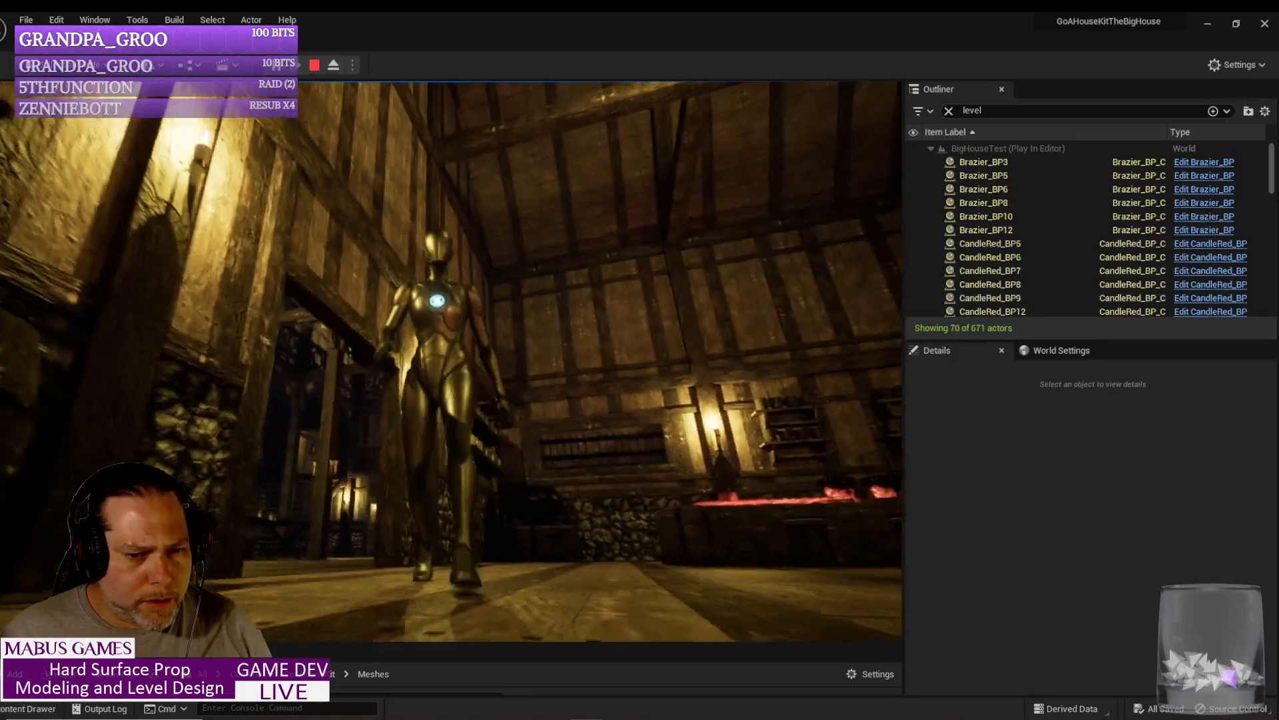
key("d")
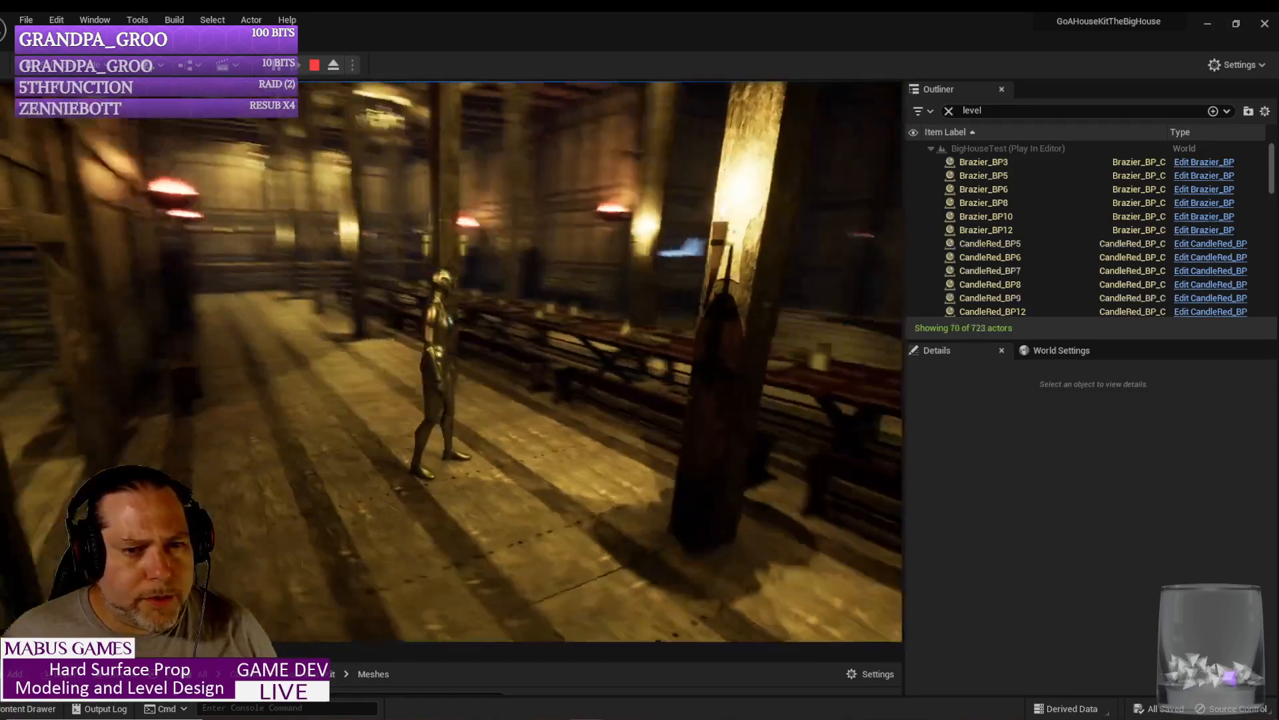
Step: Run the character from the great hall floor along the upper gallery and down the stairs to check light streaming
key("w")
key("a")
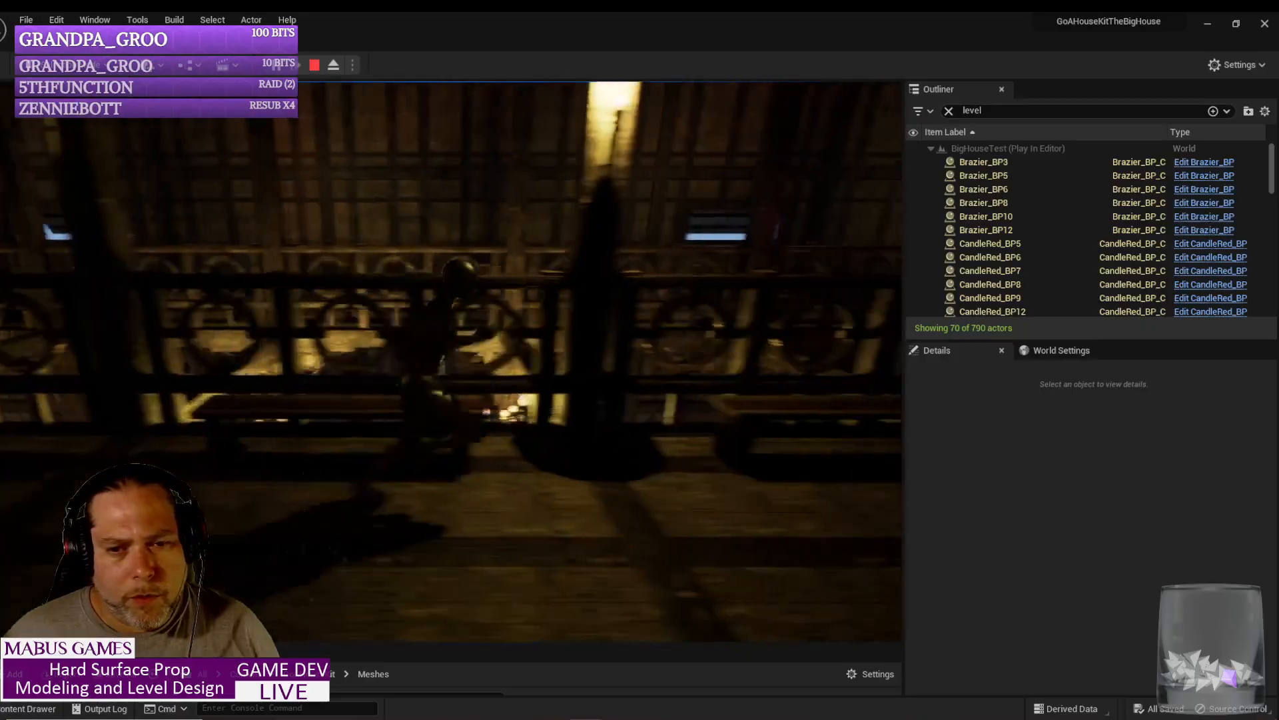
key("w")
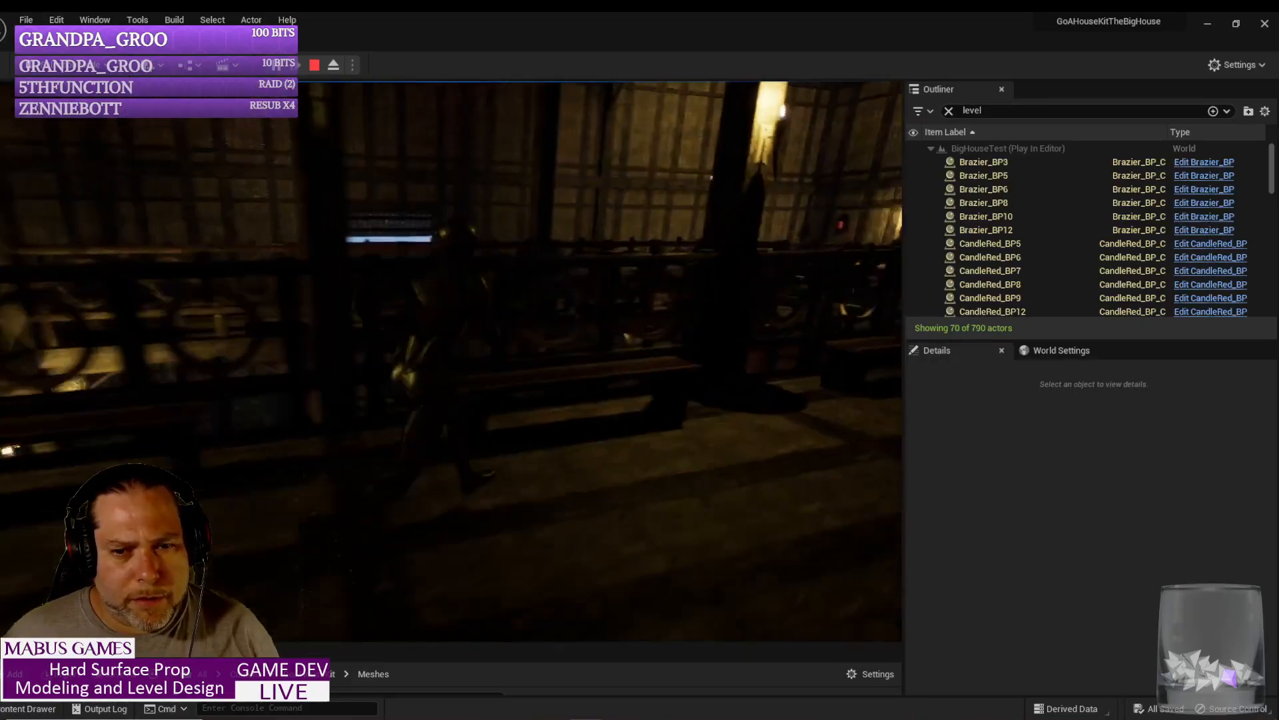
key("w")
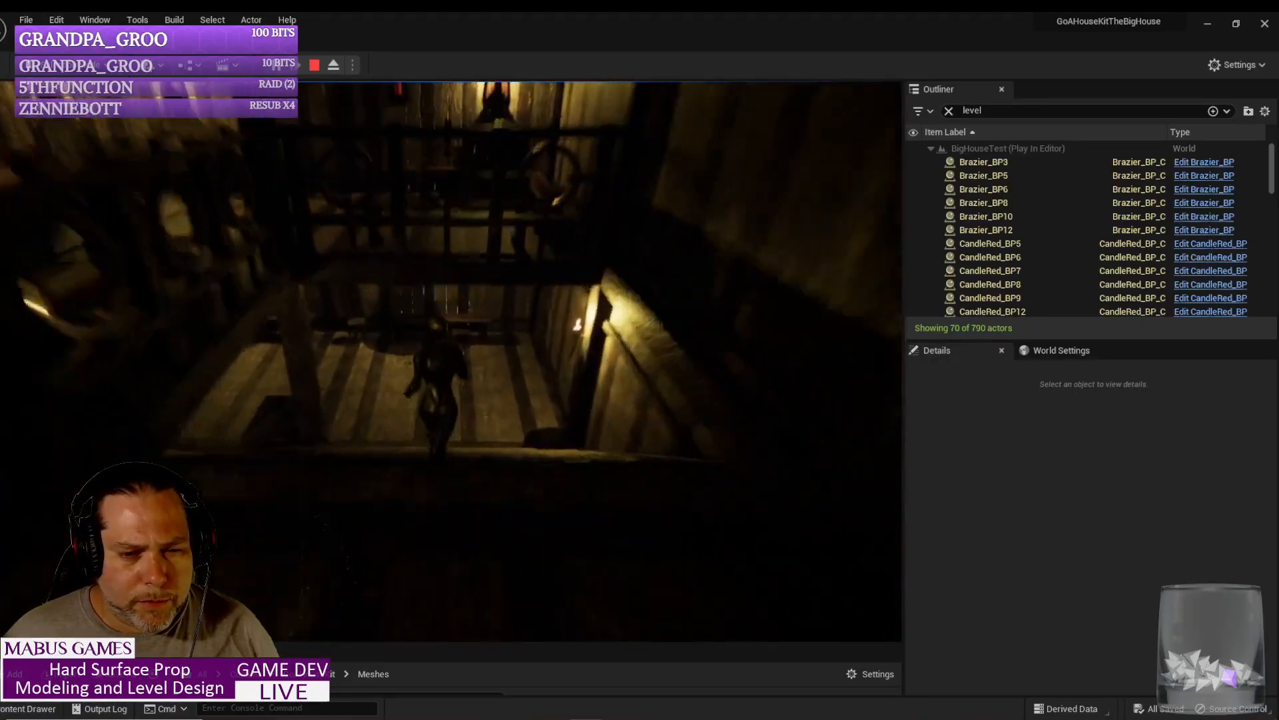
key("w")
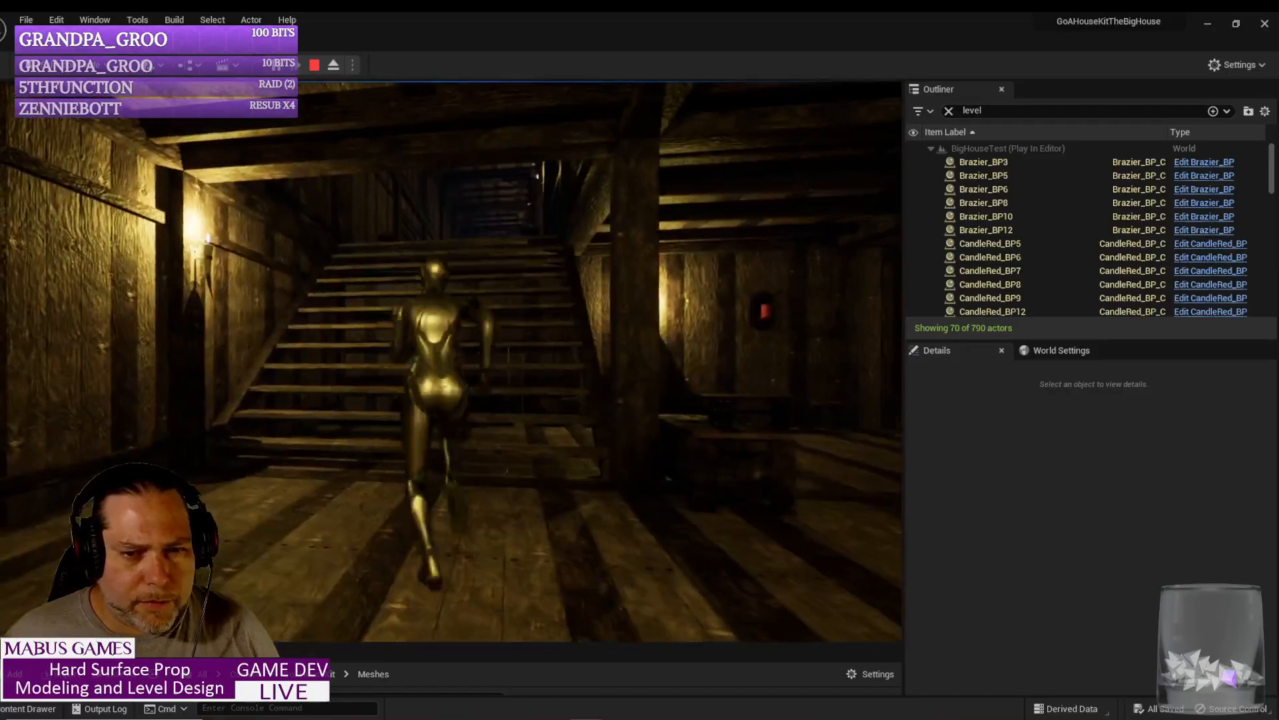
Step: Run the character up the staircase and around the upper gallery to check its lights, and end the play session
key("w")
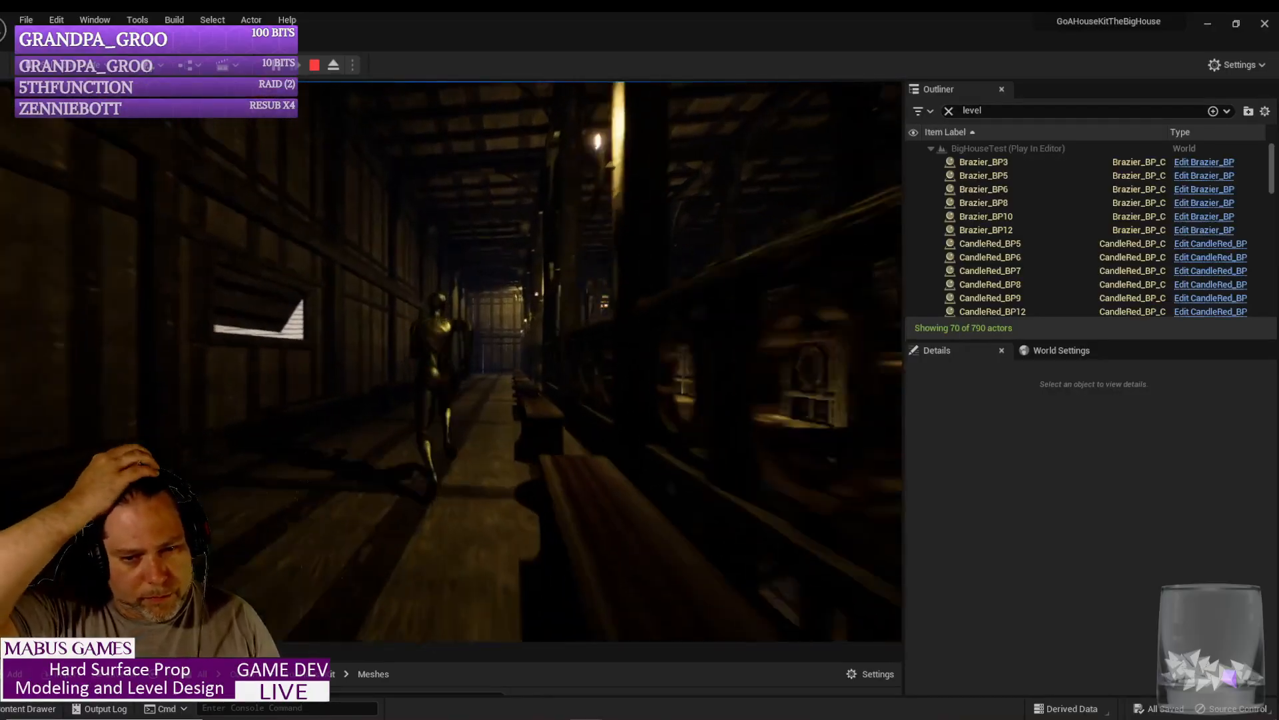
key("w")
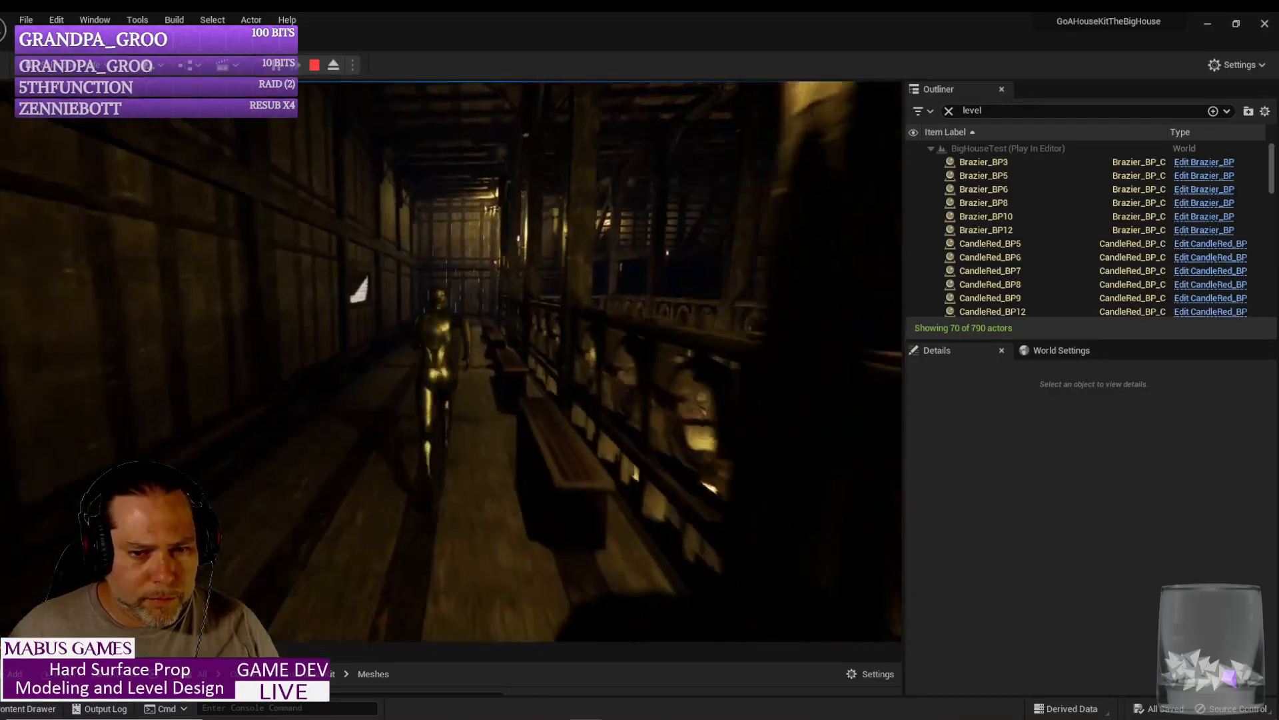
key("w")
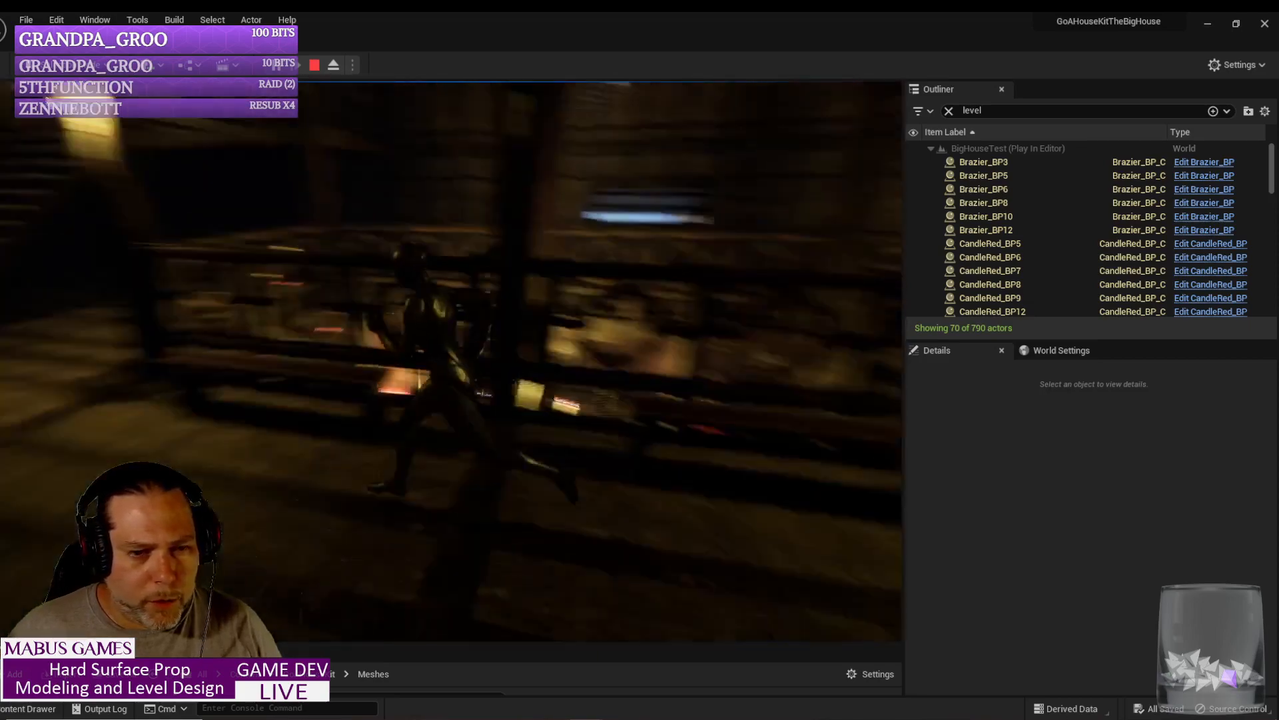
key("w")
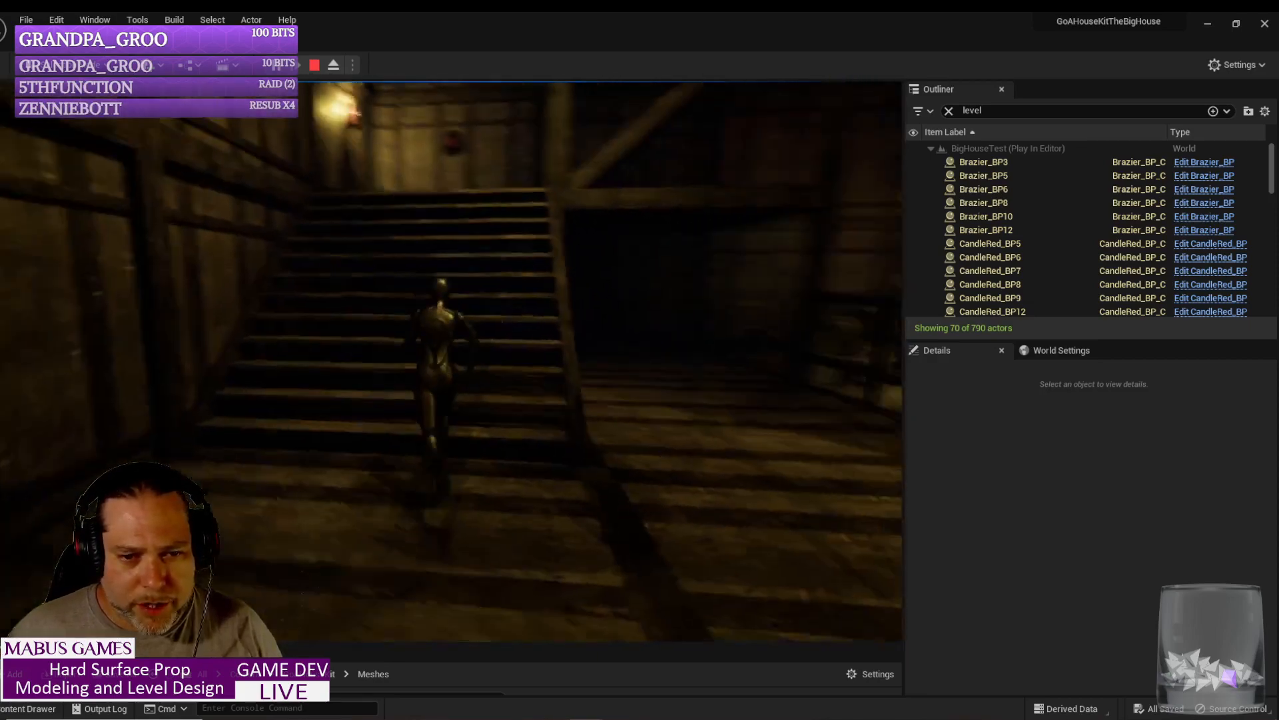
key("Escape")
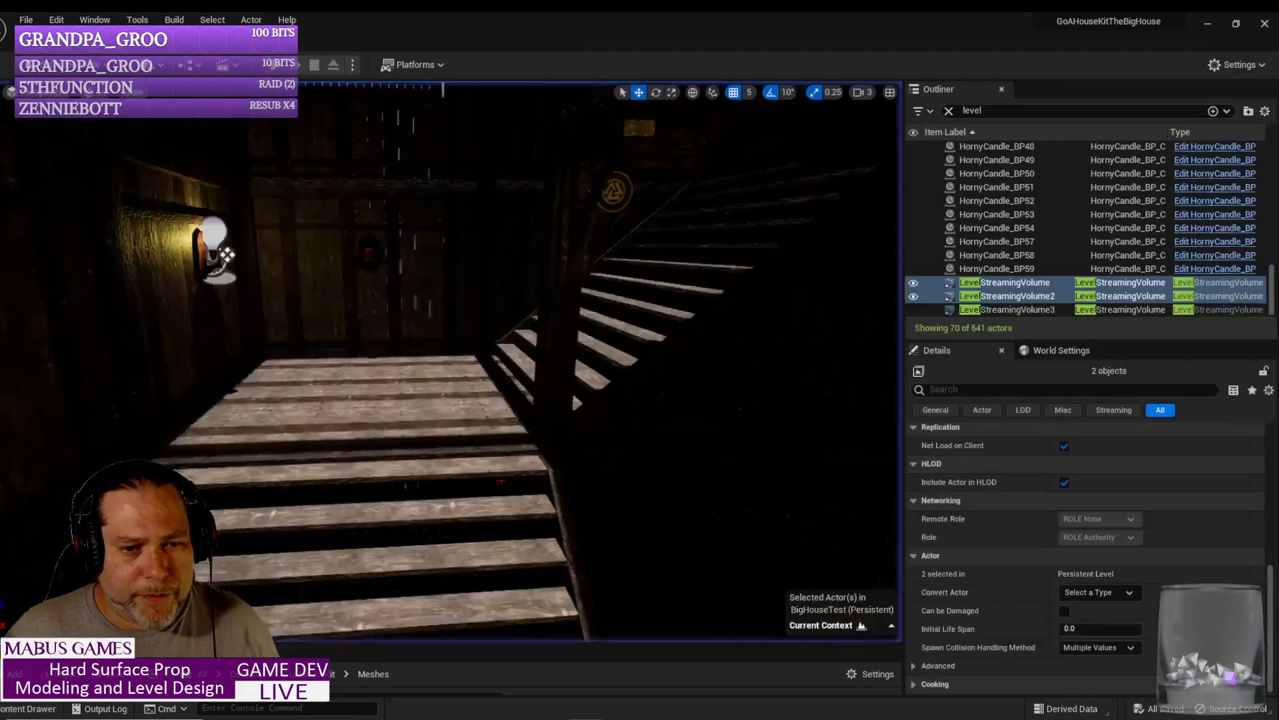
Step: Select LevelStreamingVolume2 from outside the house and scale it to reach farther out over the entrance porch
key("w")
right_click_drag(572, 390, 533, 389)
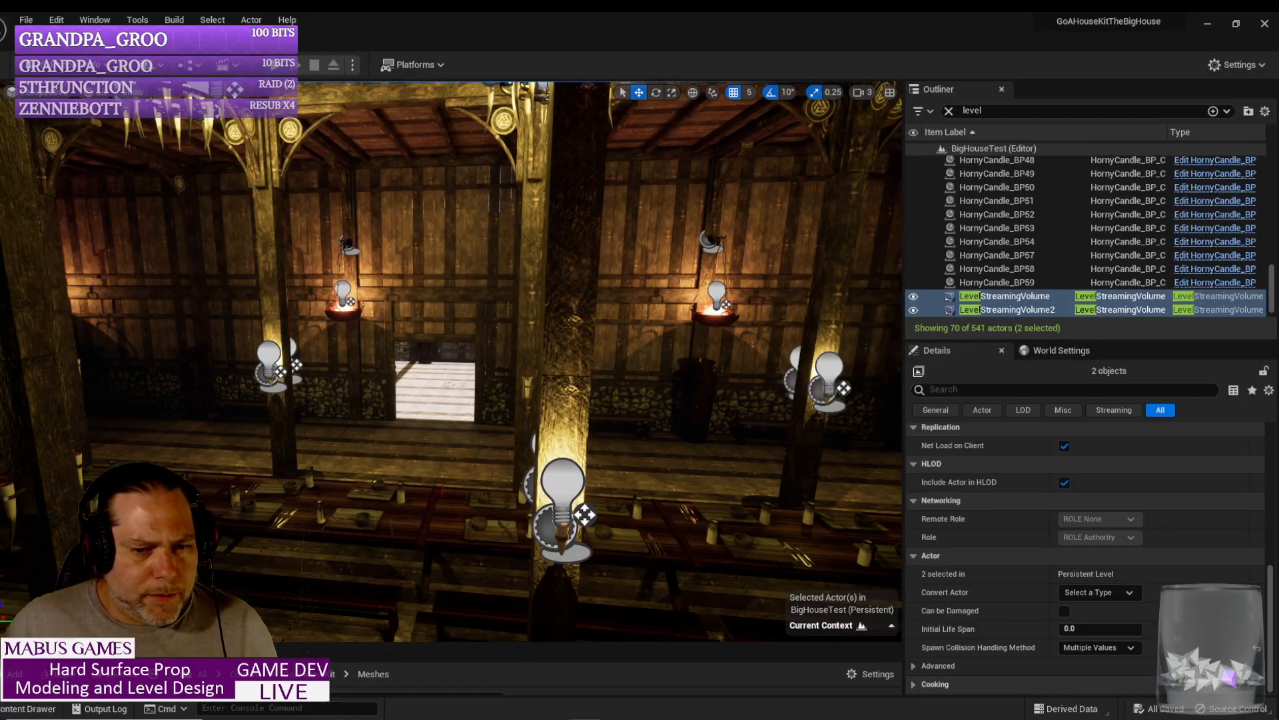
right_click_drag(533, 390, 267, 371)
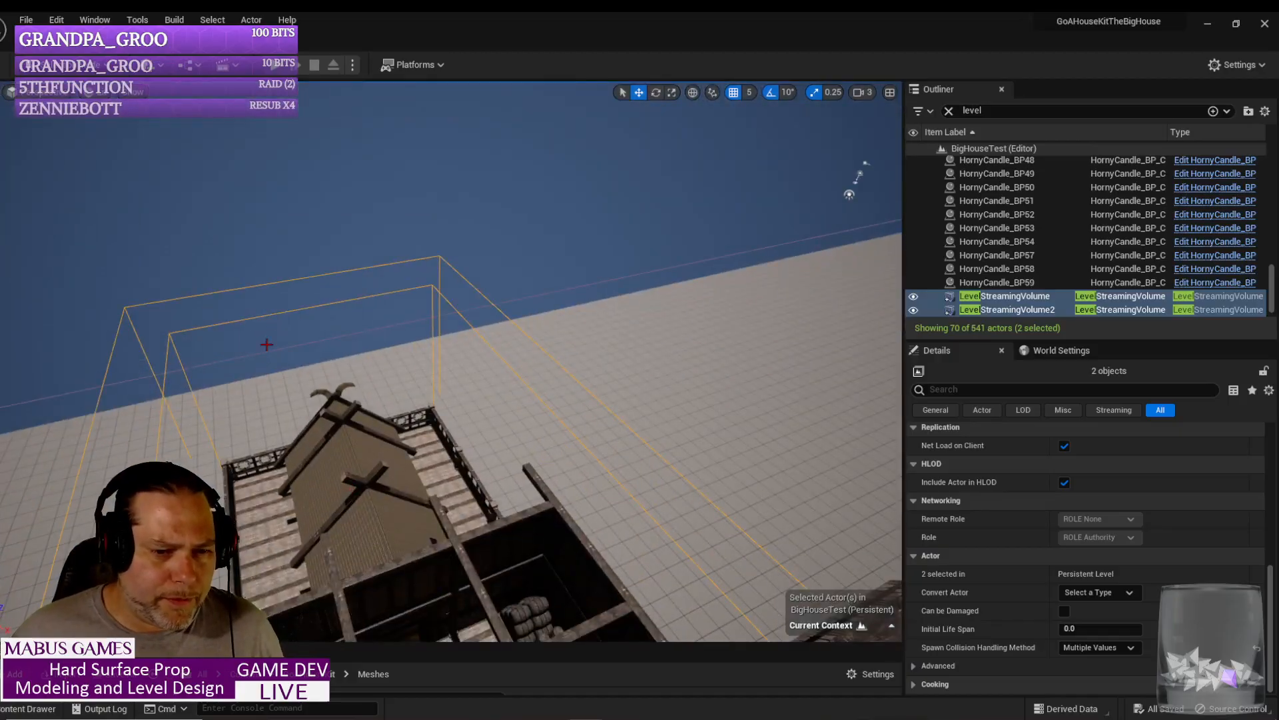
left_click(259, 316)
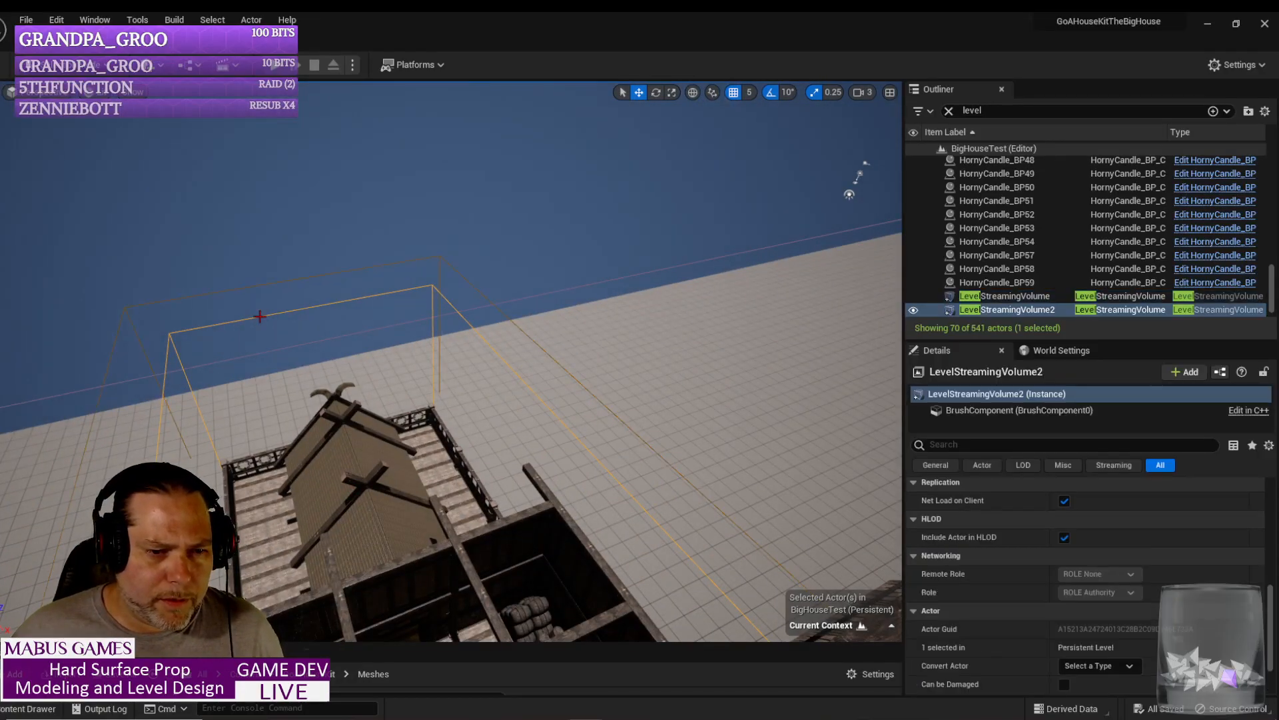
right_click_drag(348, 393, 366, 493)
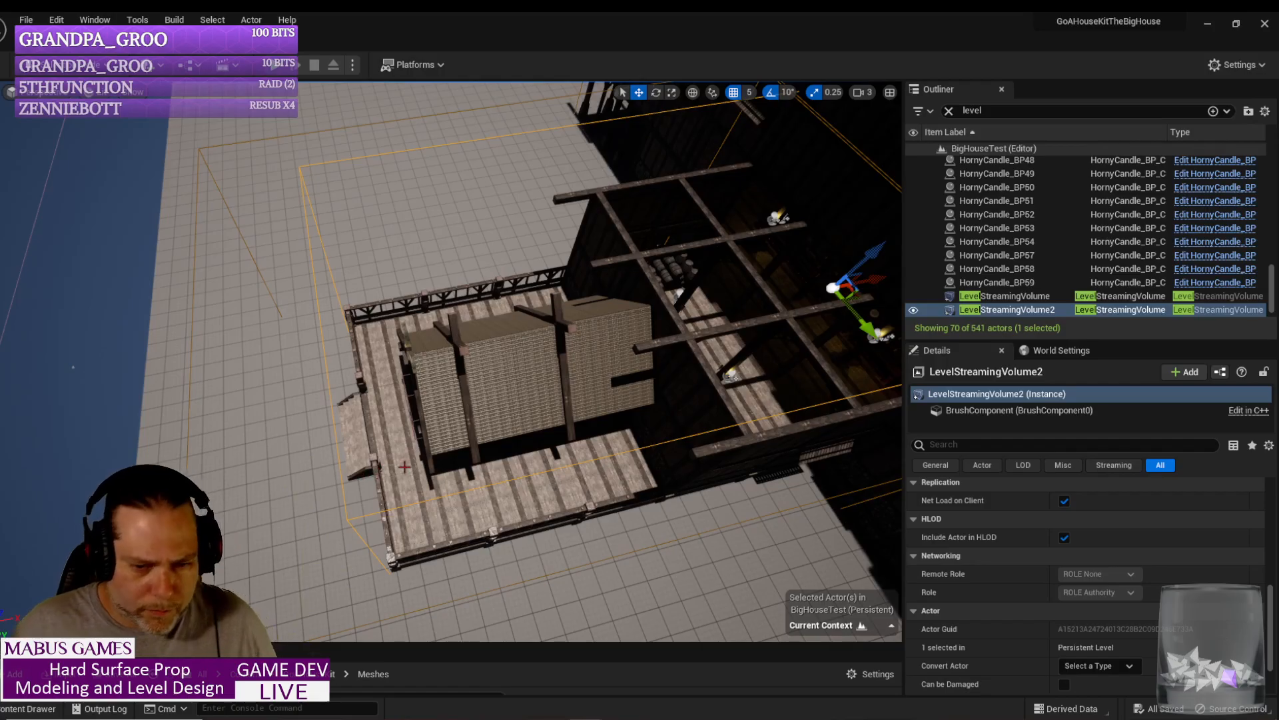
key("e")
right_click_drag(341, 463, 349, 470)
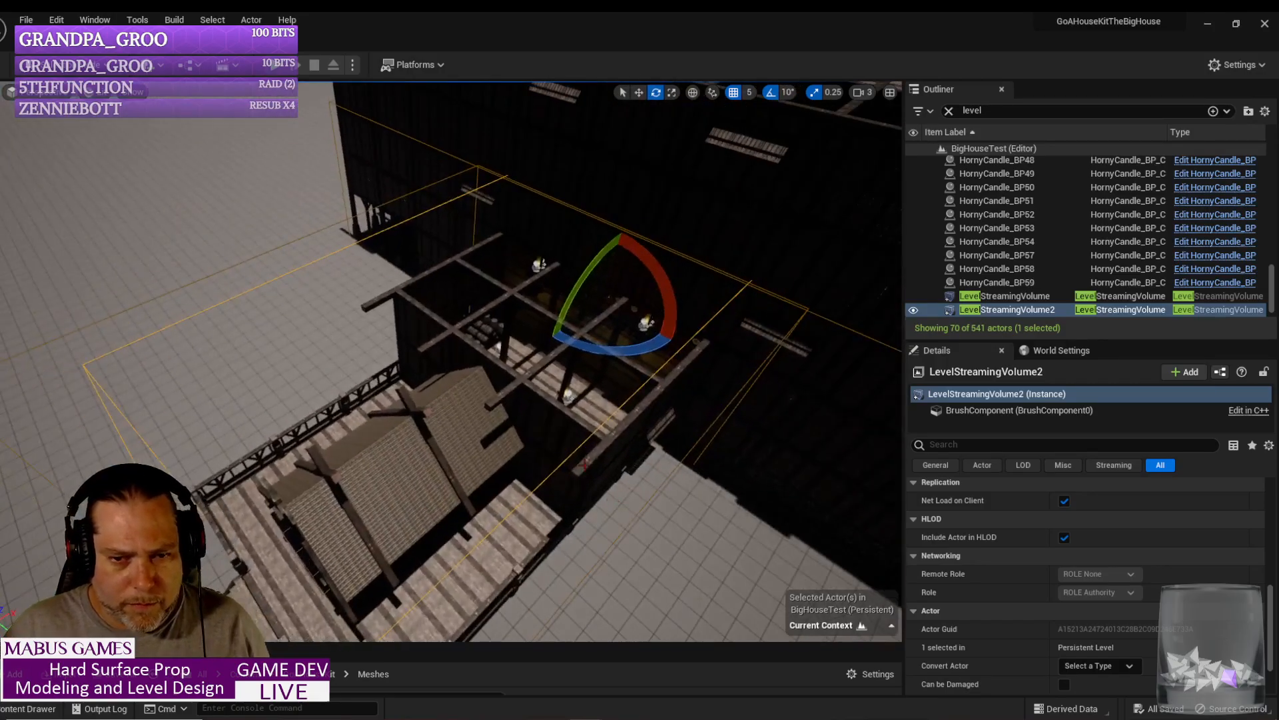
key("r")
left_click_drag(573, 334, 526, 369)
key("w")
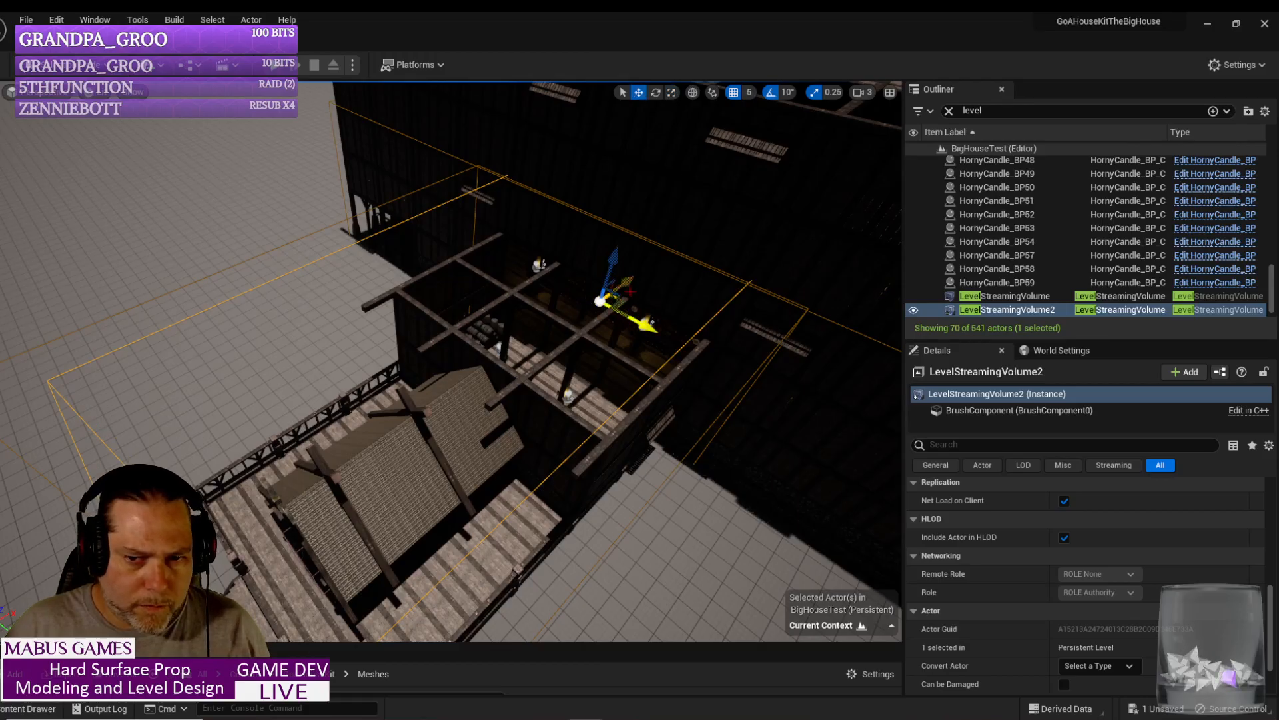
Step: Select LevelStreamingVolume3 and duplicate it, offsetting the copy along the X axis toward the fire-pit room
right_click_drag(628, 287, 513, 253)
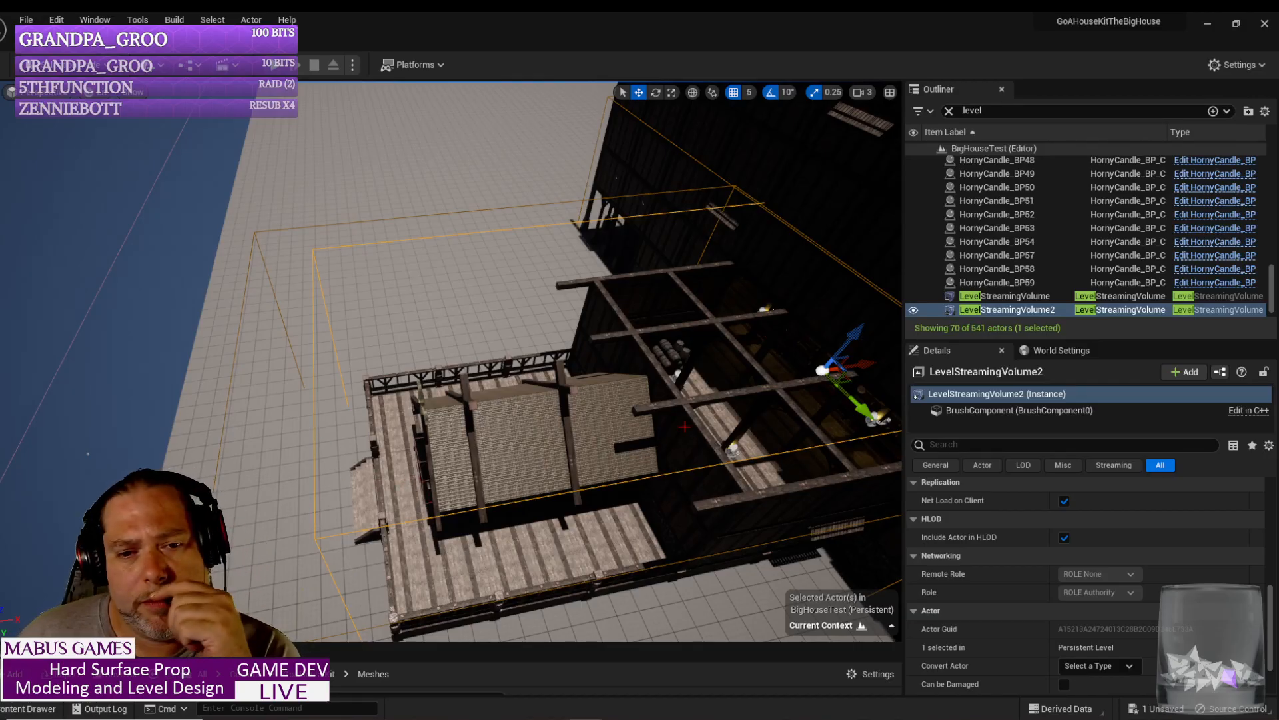
right_click_drag(608, 387, 816, 287)
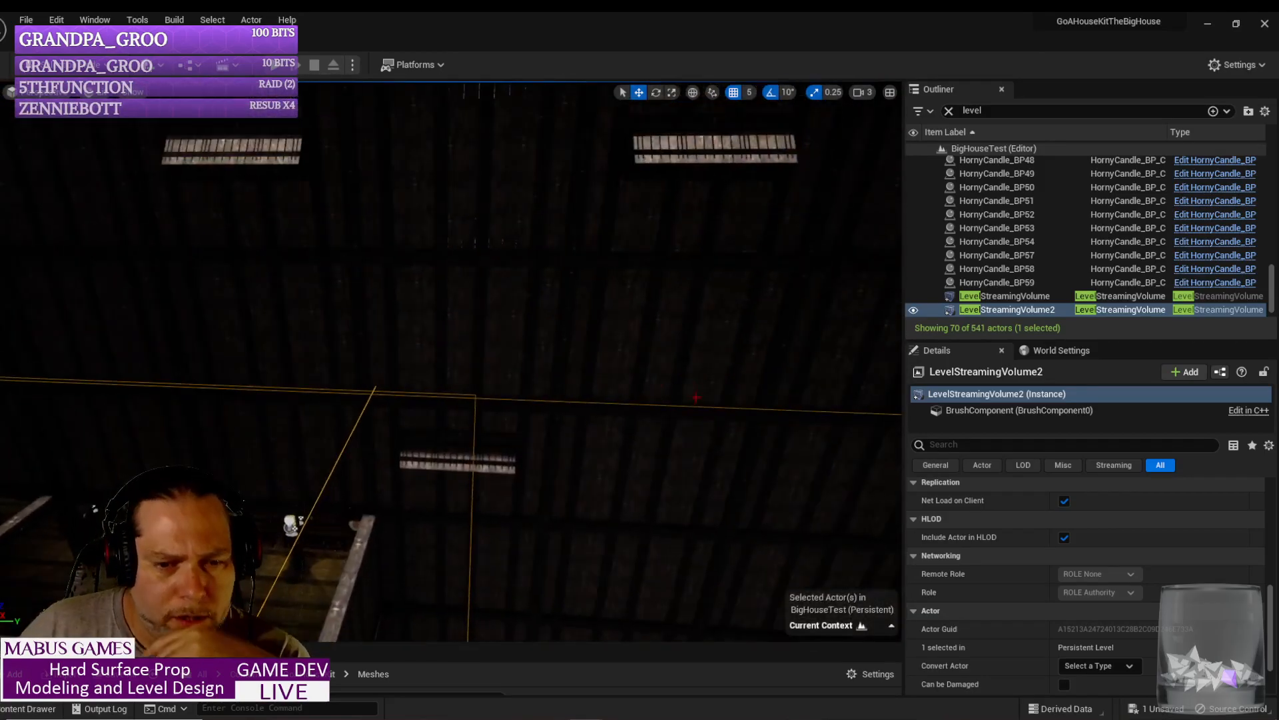
key("ctrl+d")
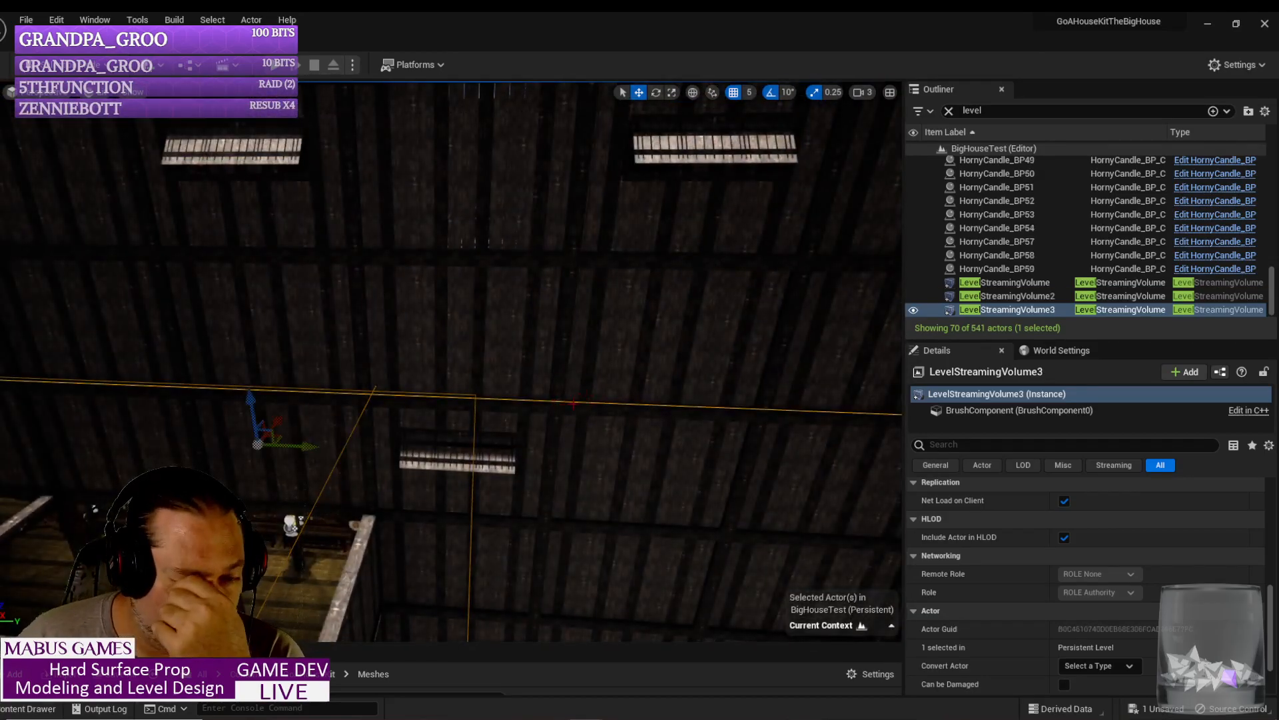
right_click_drag(546, 453, 567, 394)
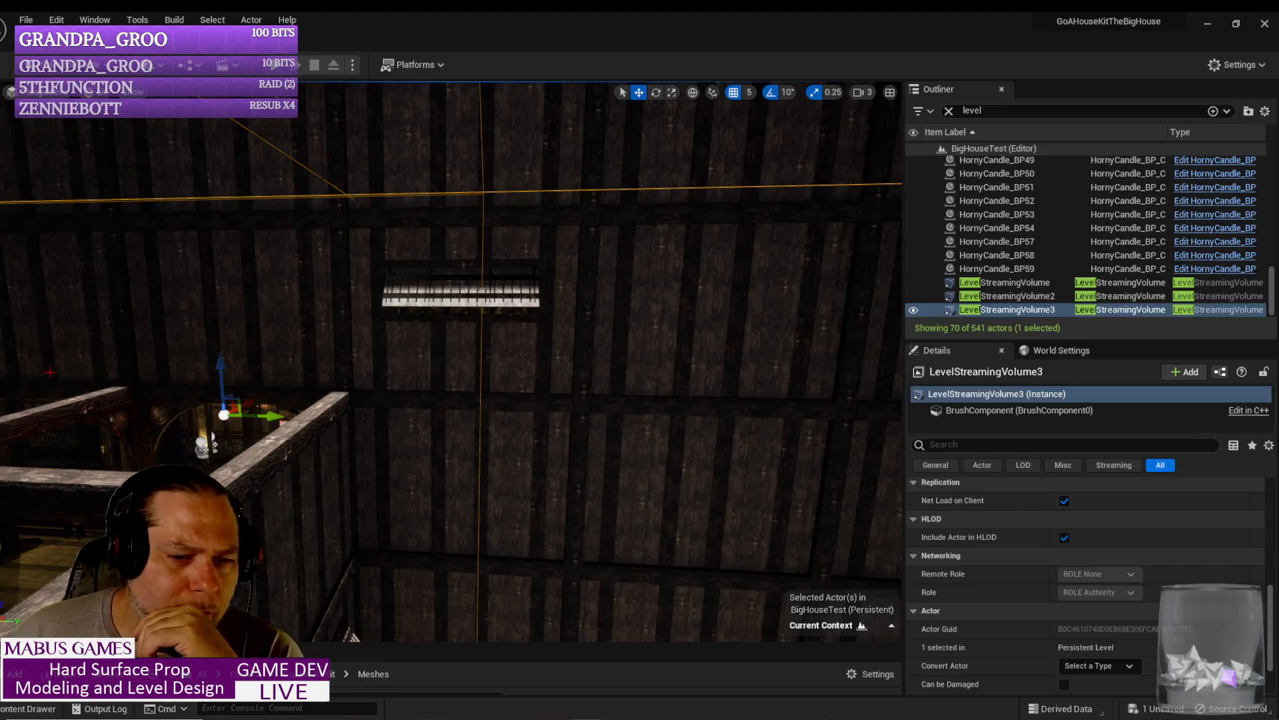
right_click_drag(567, 395, 645, 425)
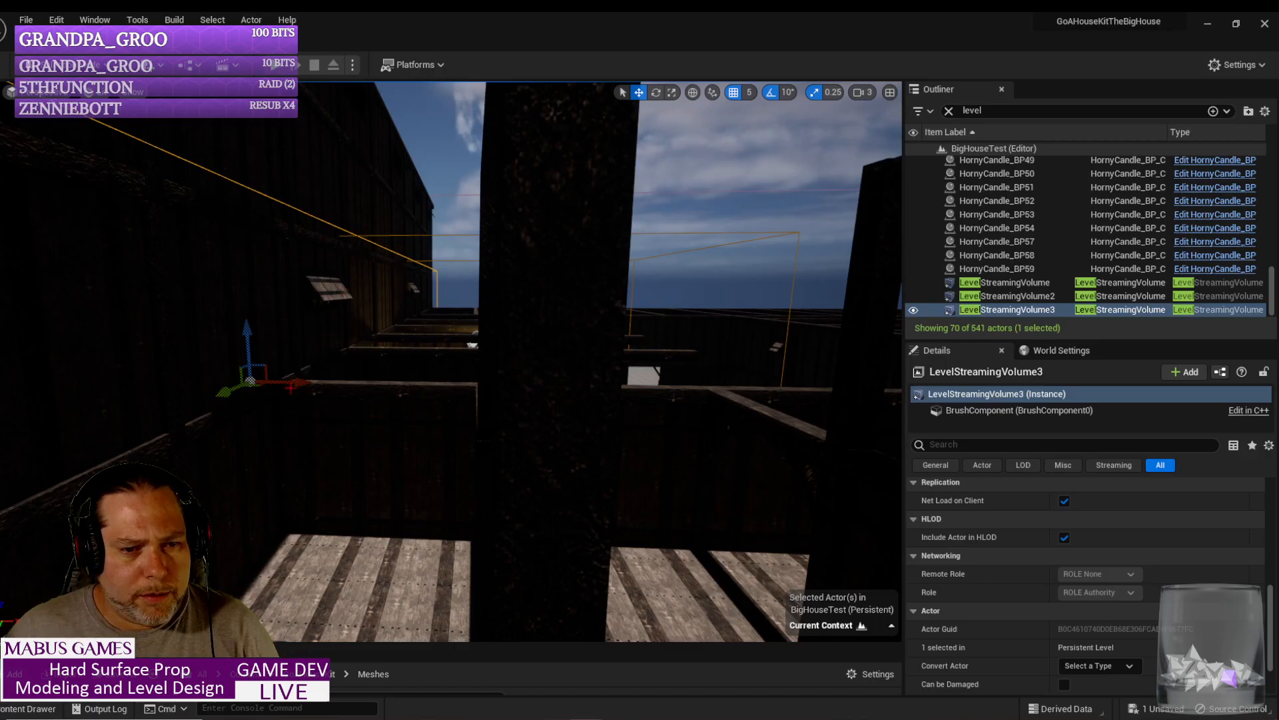
left_click_drag(292, 380, 466, 384, "alt")
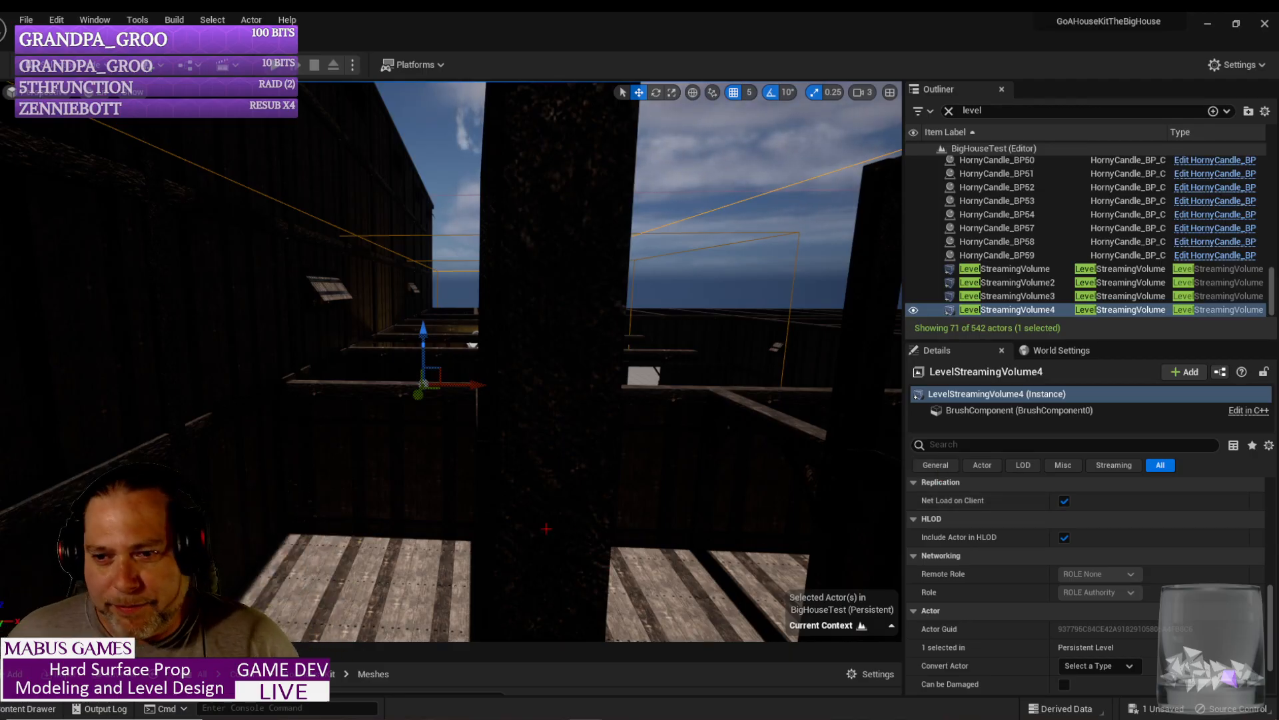
Step: Focus on the duplicated streaming volume and shrink it along the Y axis
right_click_drag(507, 489, 490, 459)
key("f")
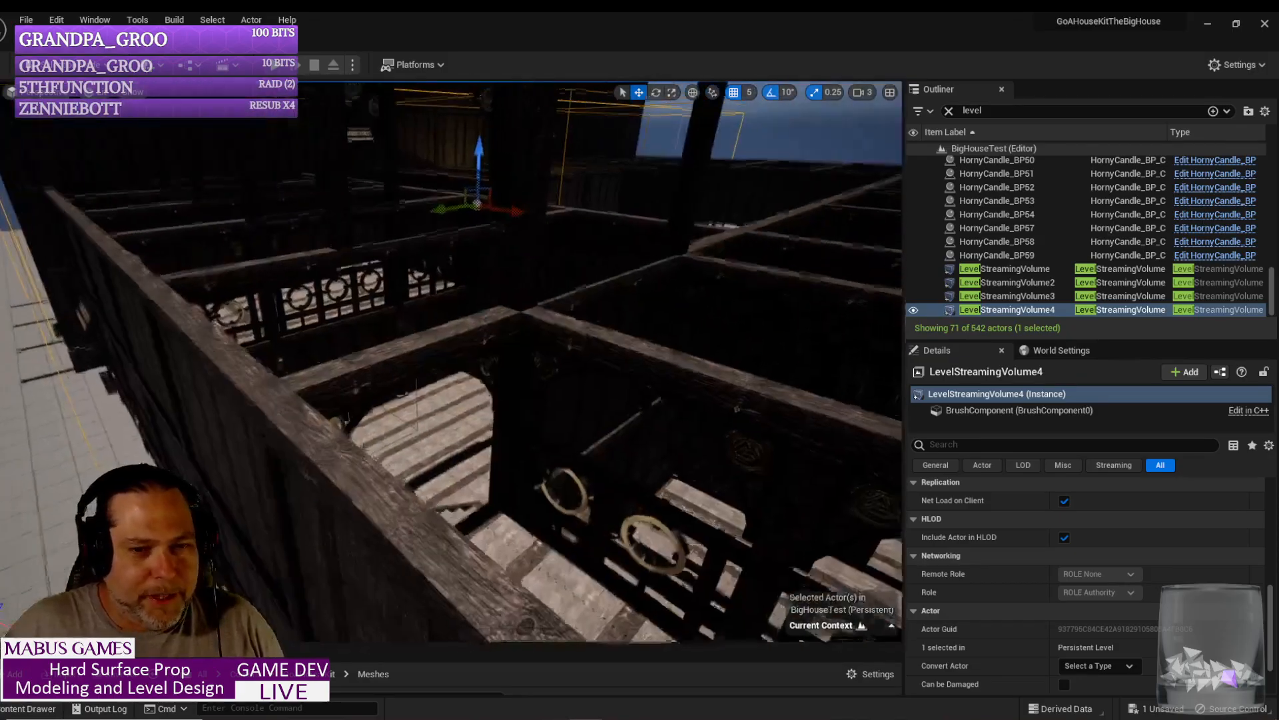
right_click_drag(504, 359, 505, 333)
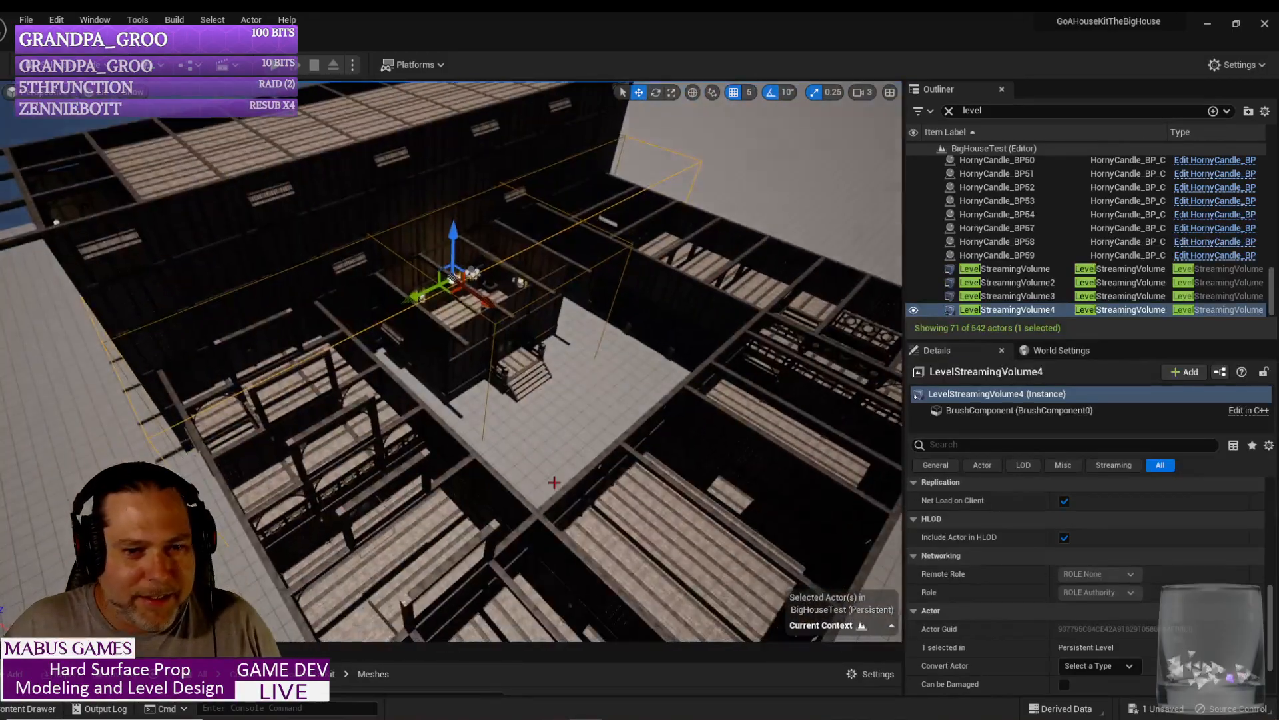
key("e")
key("r")
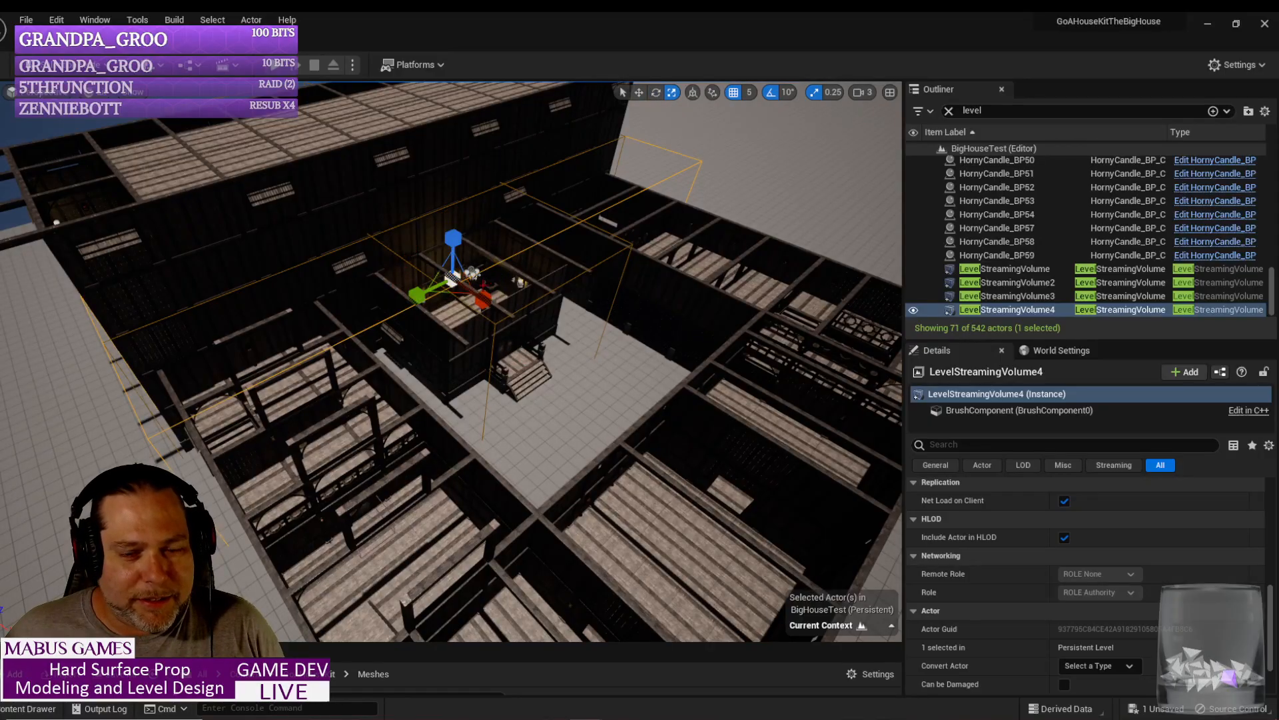
left_click_drag(419, 294, 457, 291)
Step: Scale the duplicated streaming volume's remaining dimensions to suit the fire-pit room
right_click_drag(542, 443, 573, 414)
left_click_drag(439, 327, 439, 402)
right_click_drag(464, 418, 462, 373)
key("w")
key("e")
key("r")
left_click_drag(417, 383, 358, 377)
key("w")
right_click_drag(373, 377, 383, 426)
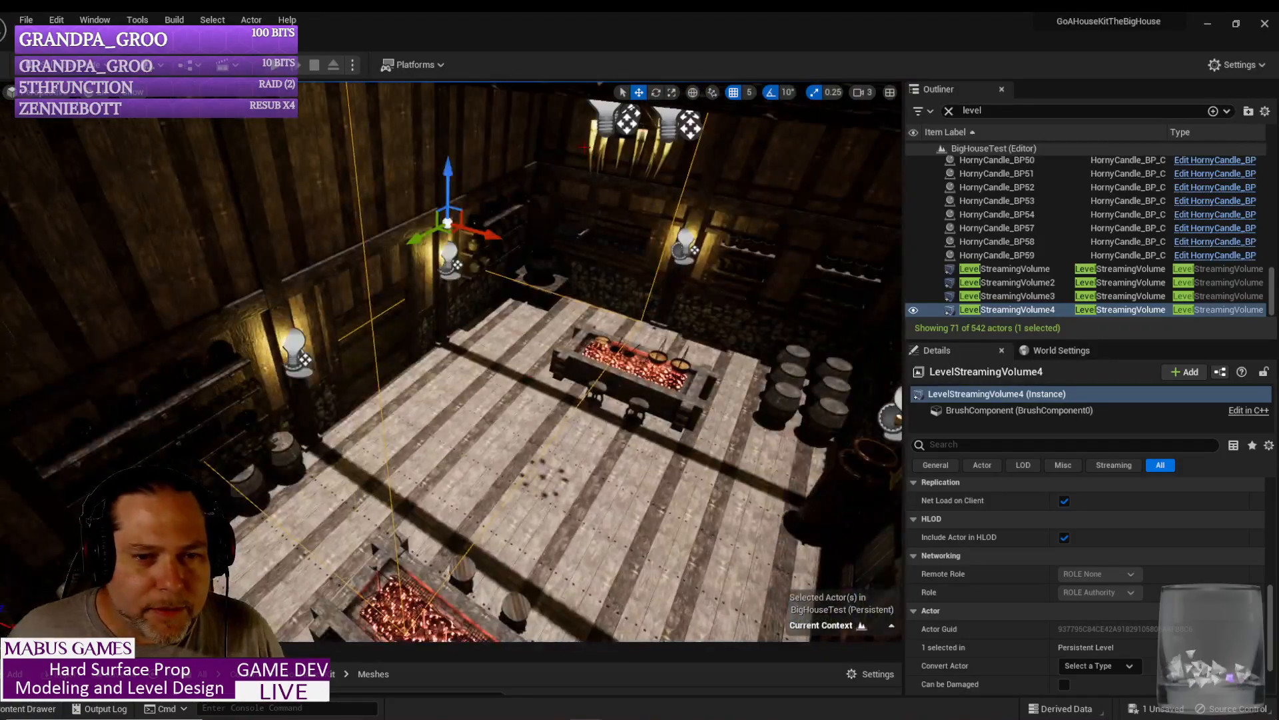
Step: Lower the duplicated streaming volume toward the fire-pit room's floor and shift it slightly along X into the room
left_click_drag(448, 188, 446, 277)
key("r")
key("e")
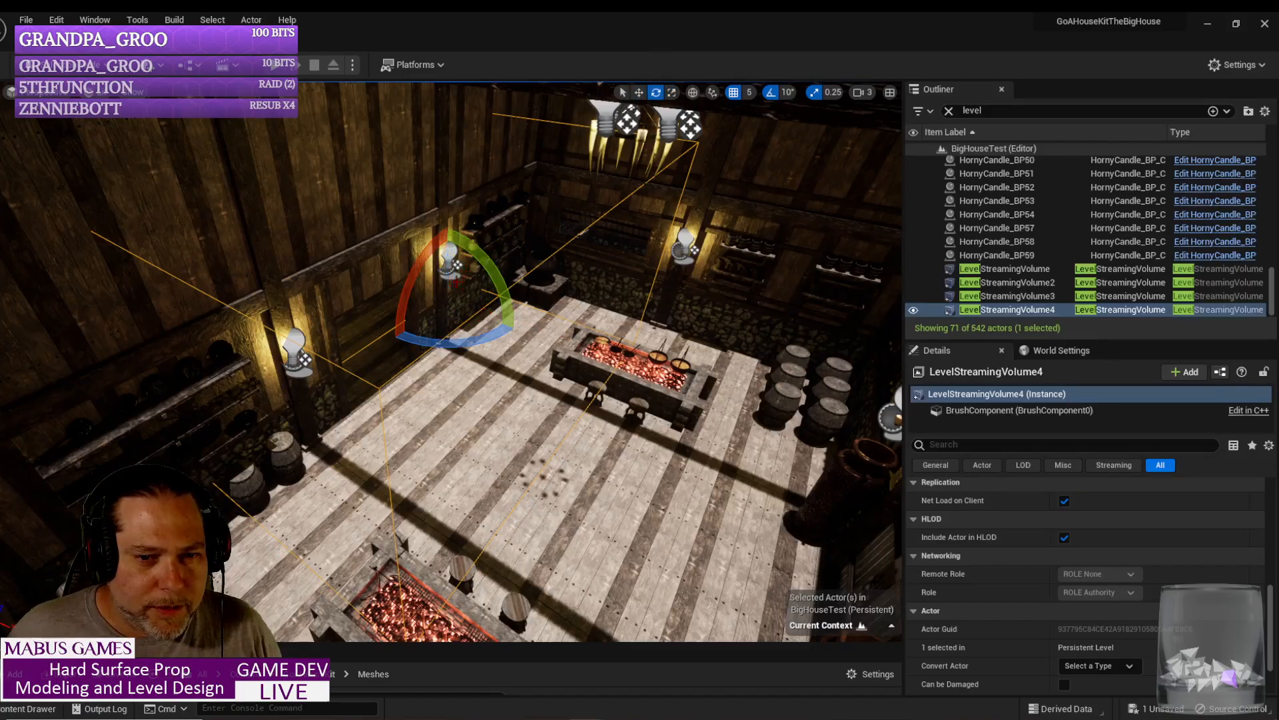
key("w")
left_click_drag(444, 265, 439, 300)
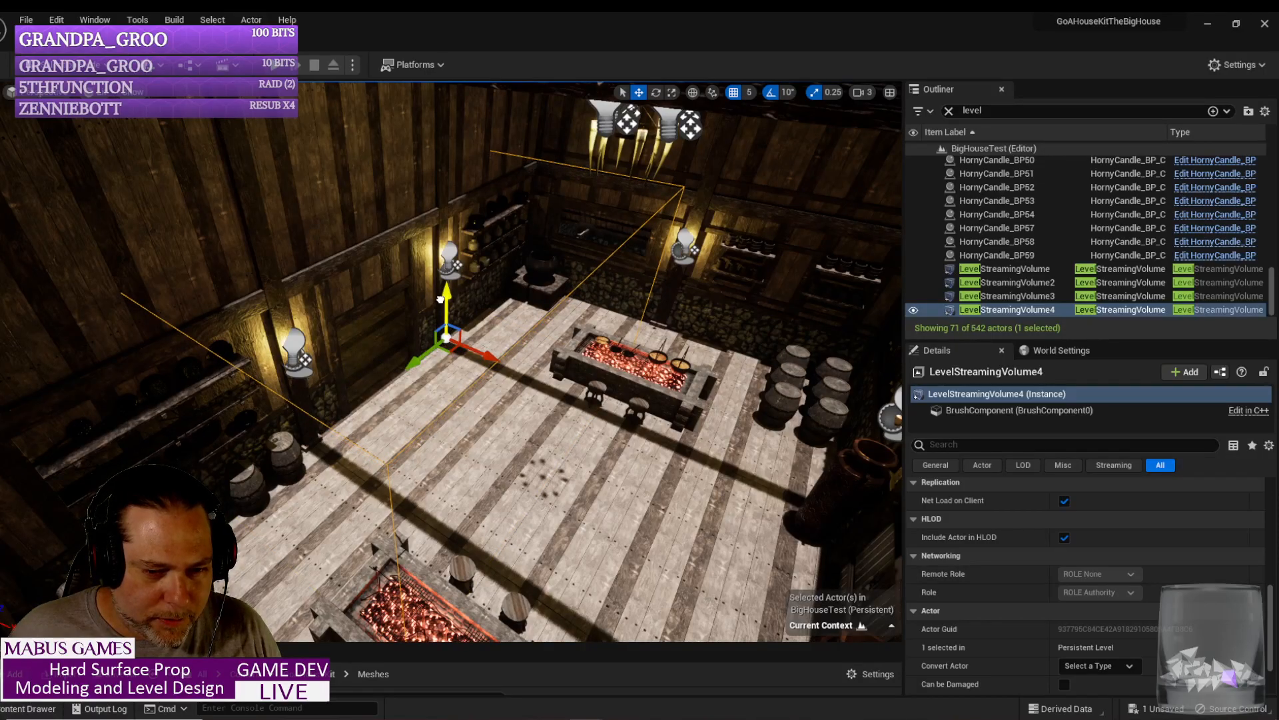
mouse_move(486, 360)
left_mouse_down()
mouse_move(517, 390)
mouse_move(489, 378)
left_mouse_up()
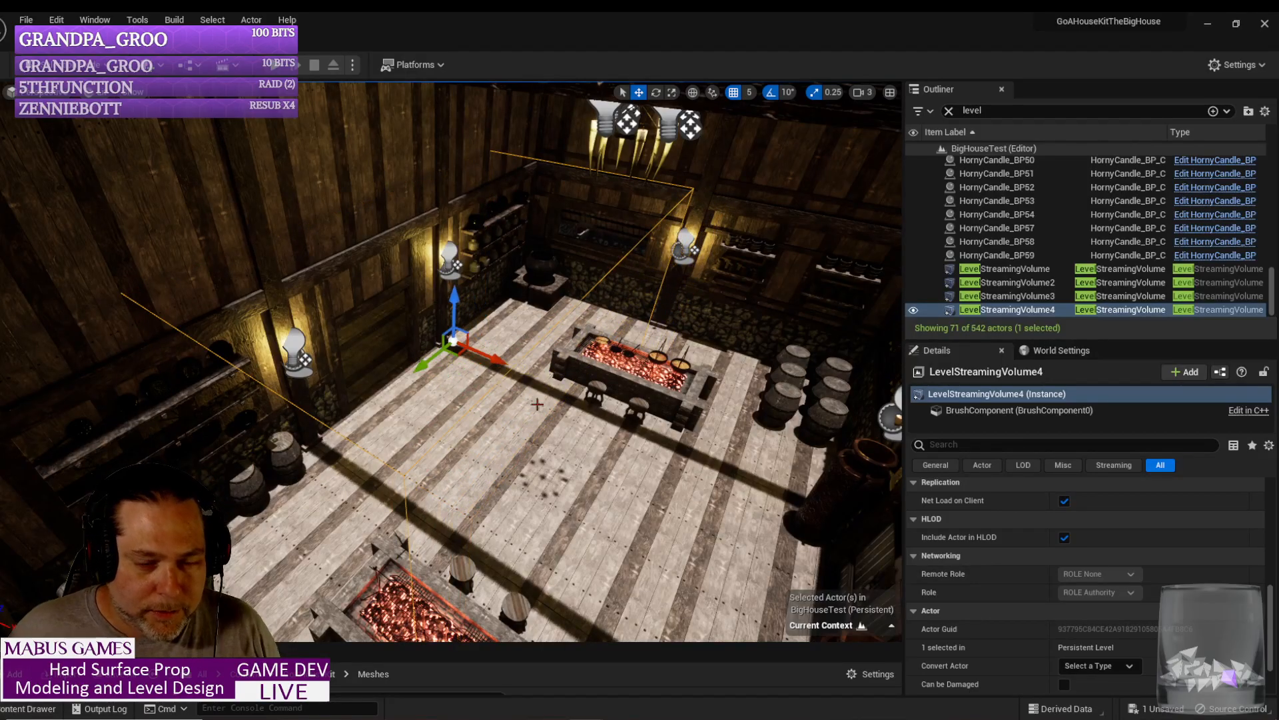
Step: Shrink the duplicated streaming volume slightly along Y and check its placement around the fire-pit room's doorway
right_click_drag(580, 458, 558, 399)
key("e")
key("r")
left_click_drag(443, 346, 469, 345)
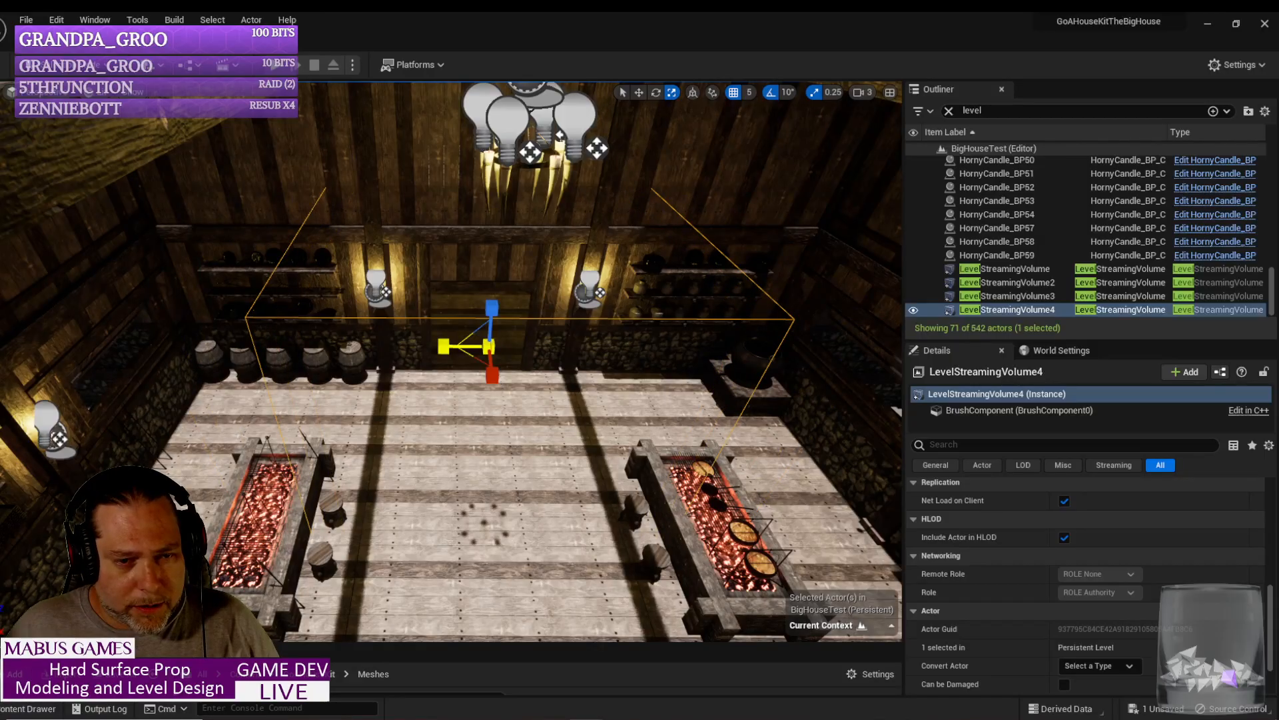
right_click_drag(467, 474, 466, 446)
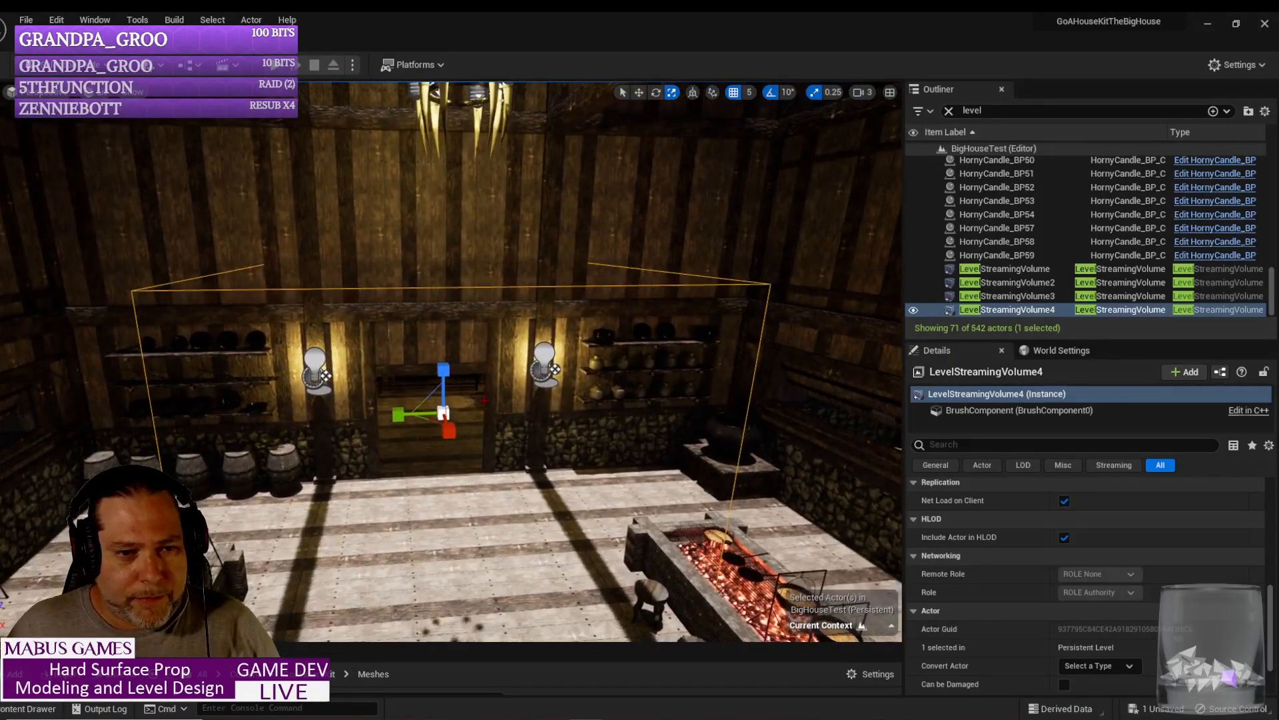
key("Escape")
scroll(451, 359, "up", 4)
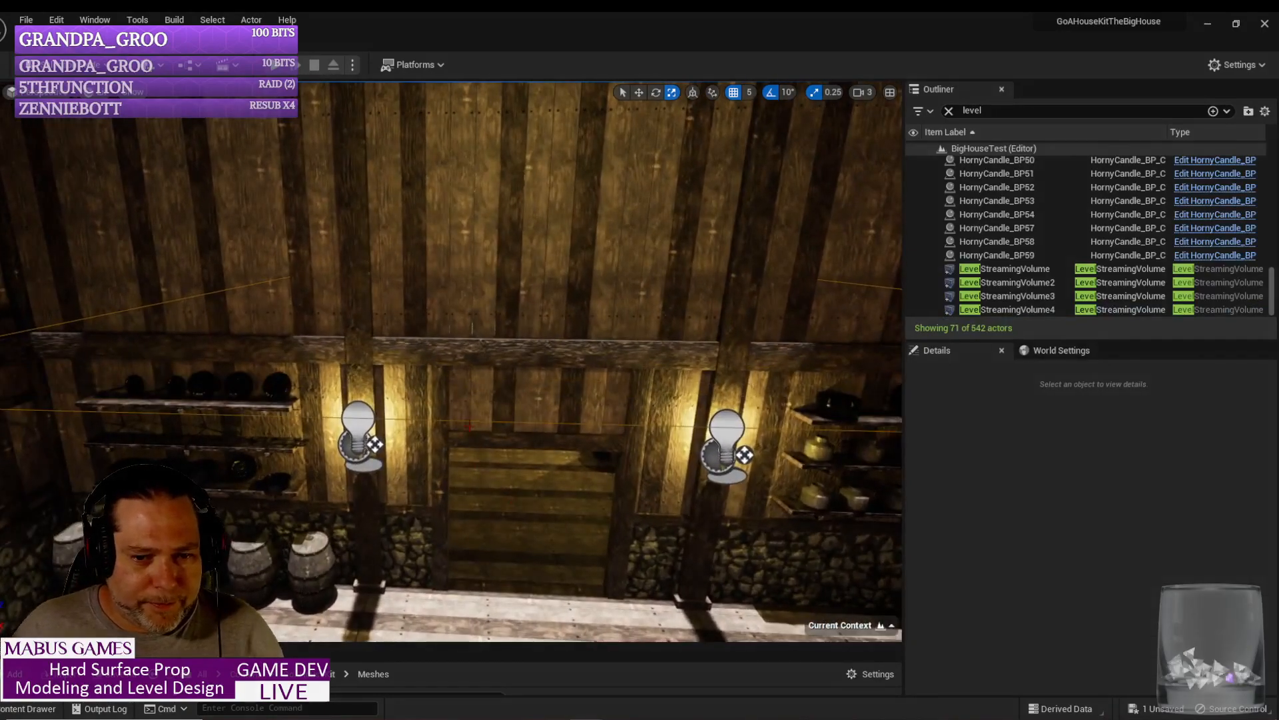
left_click(466, 418)
right_click_drag(466, 418, 256, 419)
Step: Add a second streaming volume entry to Level04Lights and set it to LevelStreamingVolume4
left_click_drag(1278, 160, 466, 179)
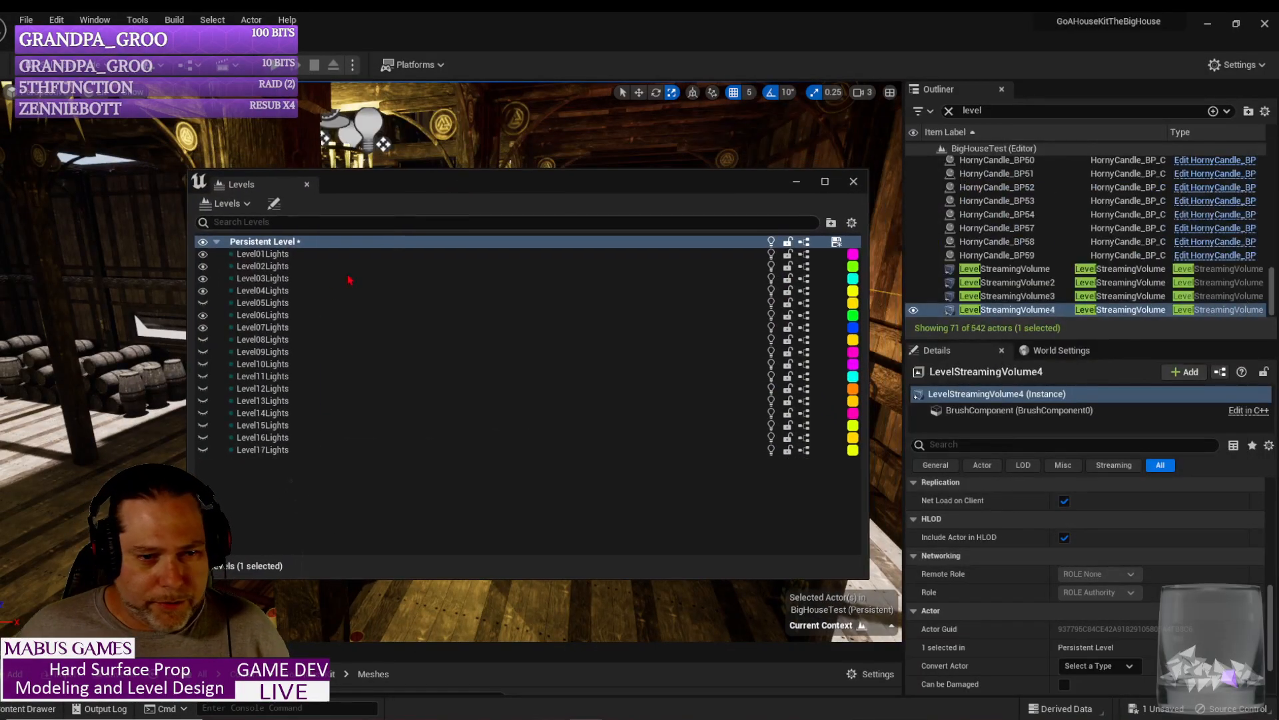
left_click(302, 292)
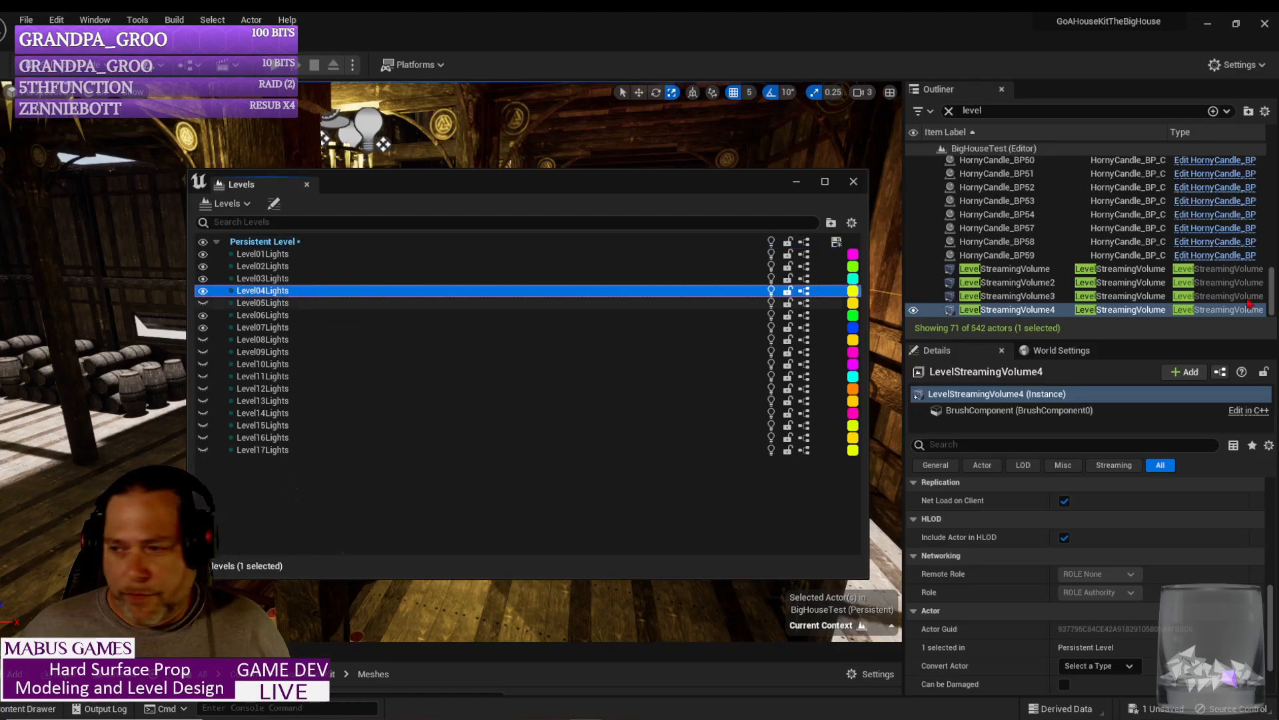
left_click(273, 203)
left_click_drag(666, 132, 504, 234)
left_click(741, 352)
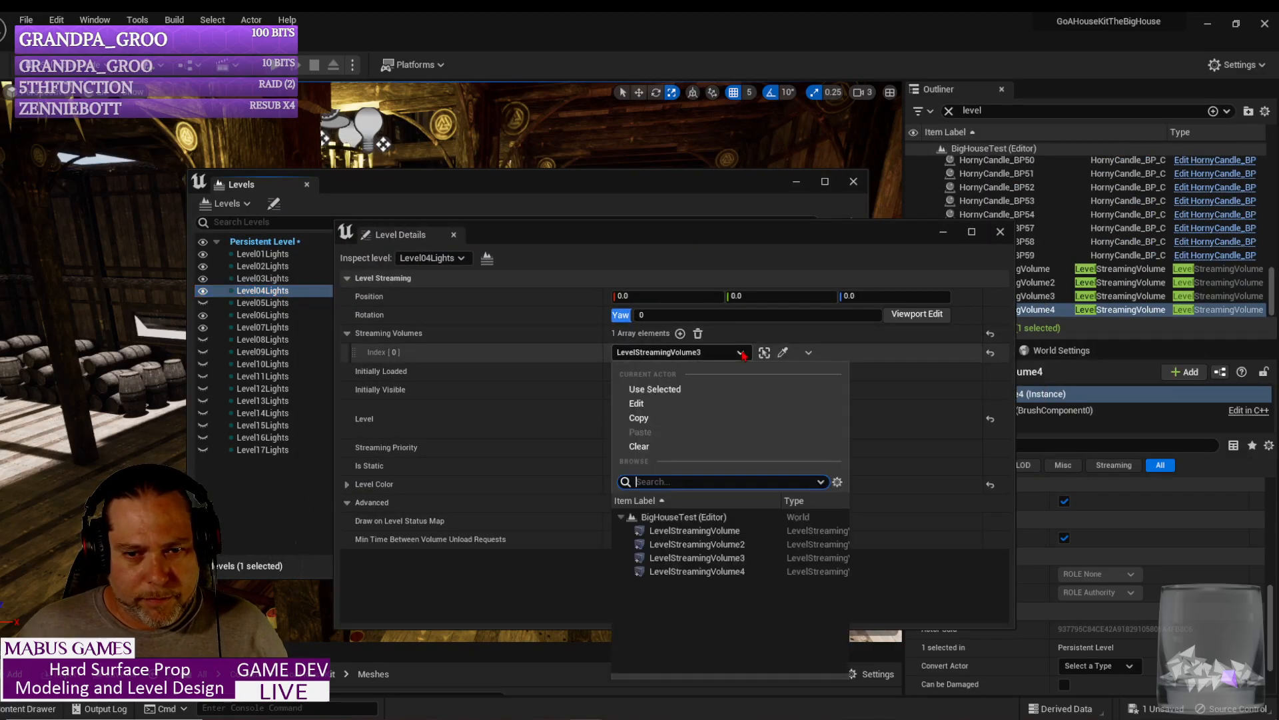
left_click(680, 333)
left_click(740, 373)
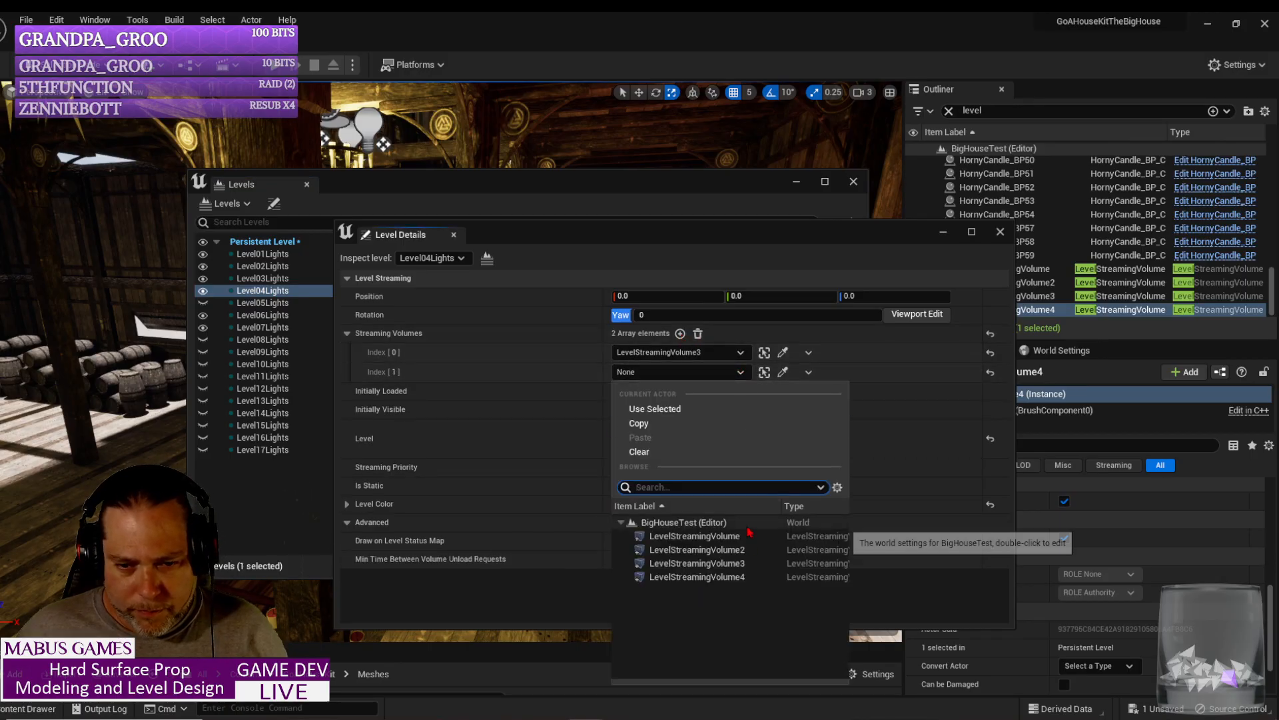
left_click(731, 577)
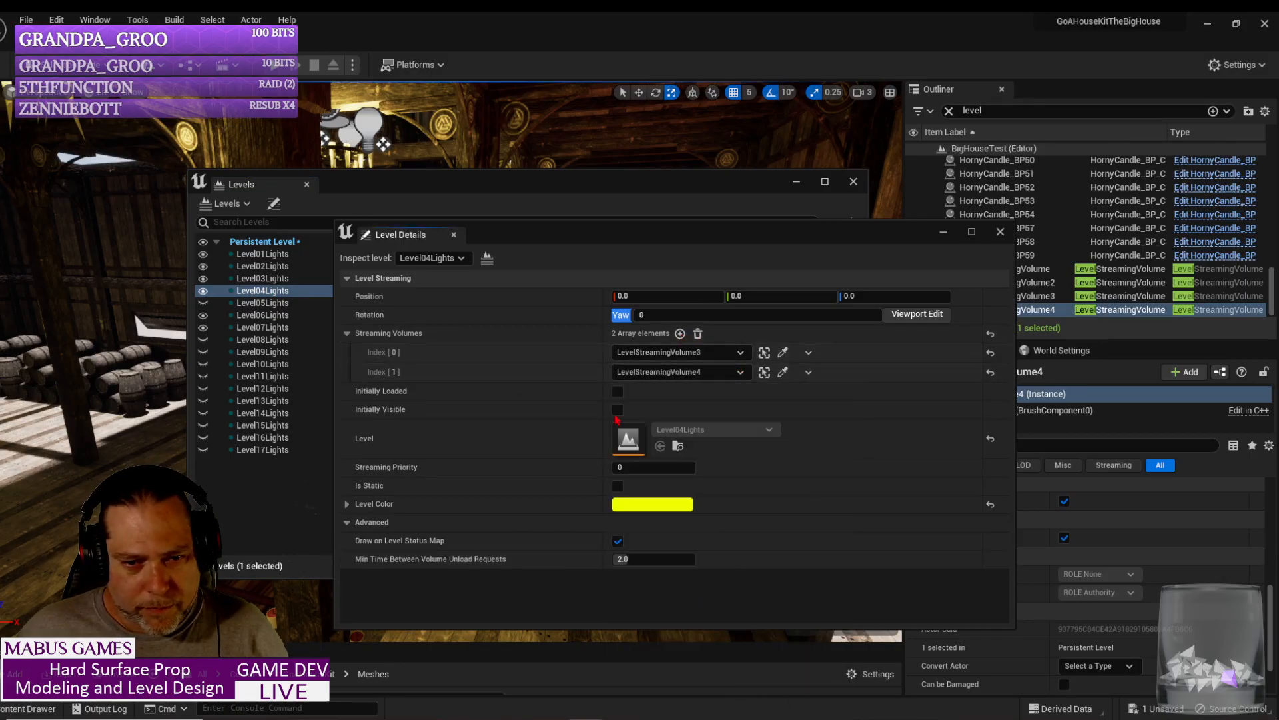
Step: Set the second streaming volume entry of Level07Lights to LevelStreamingVolume4
left_click(268, 327)
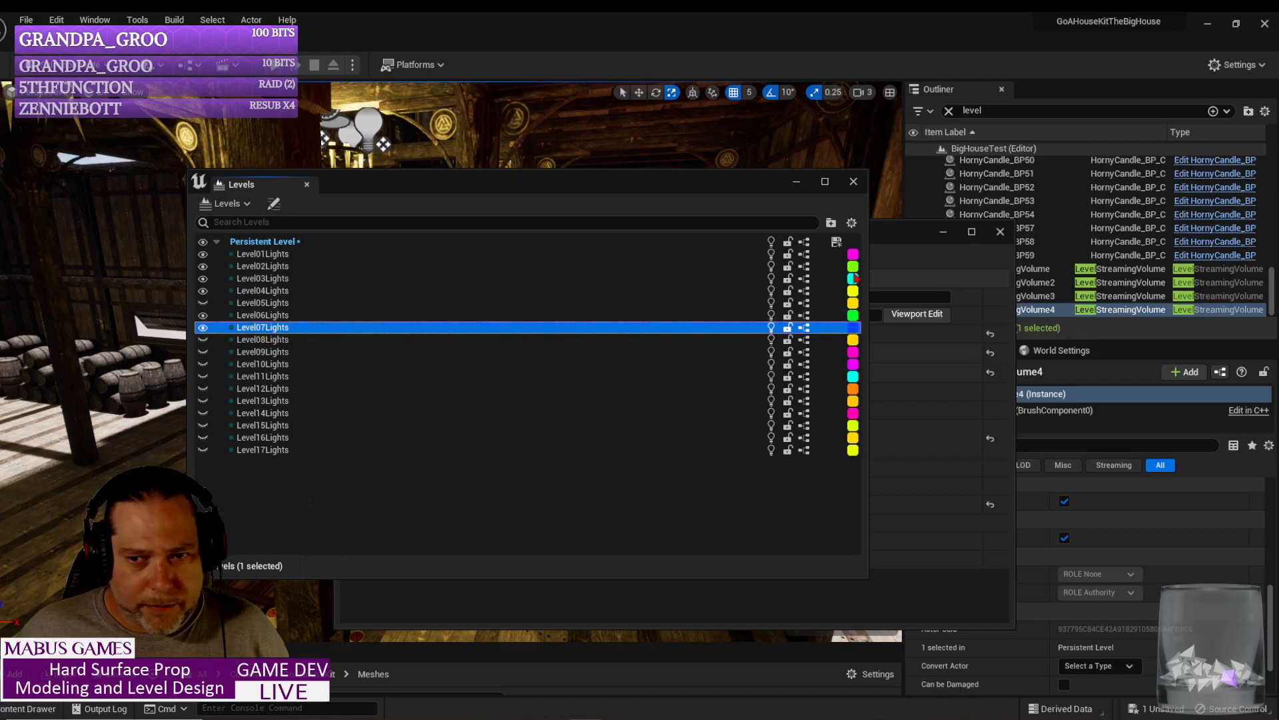
left_click(904, 241)
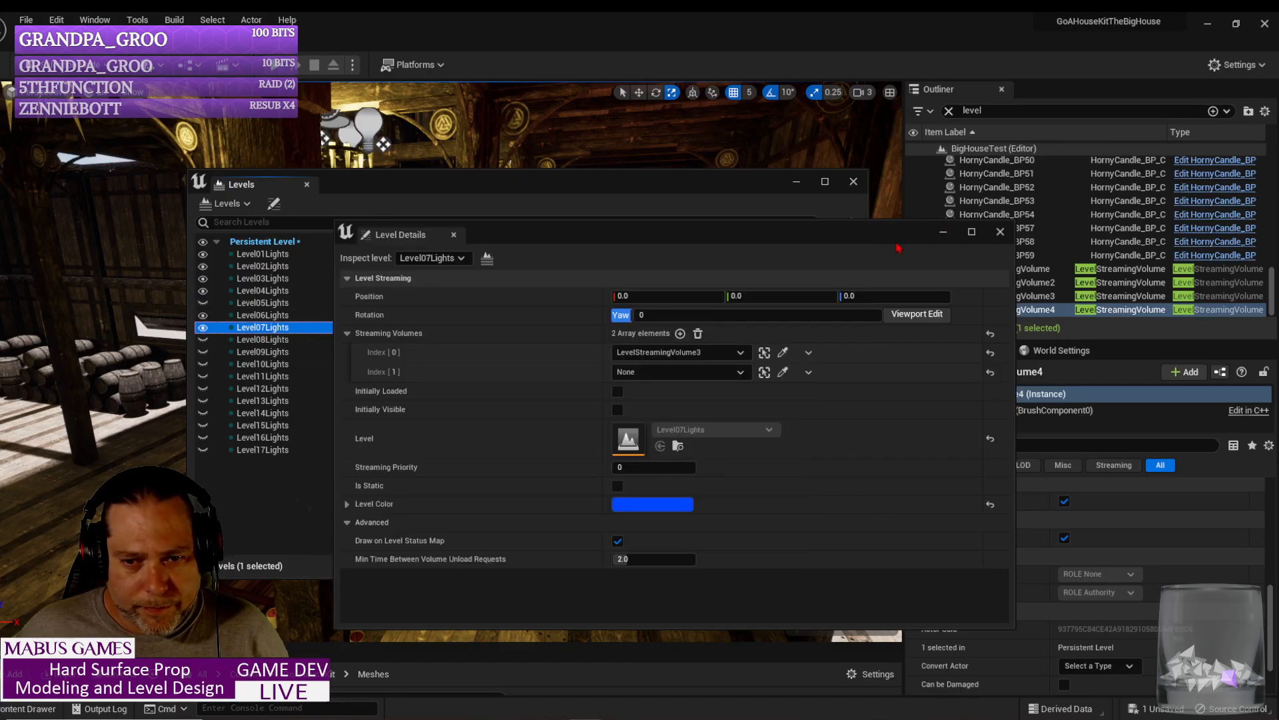
left_click(738, 371)
left_click(729, 578)
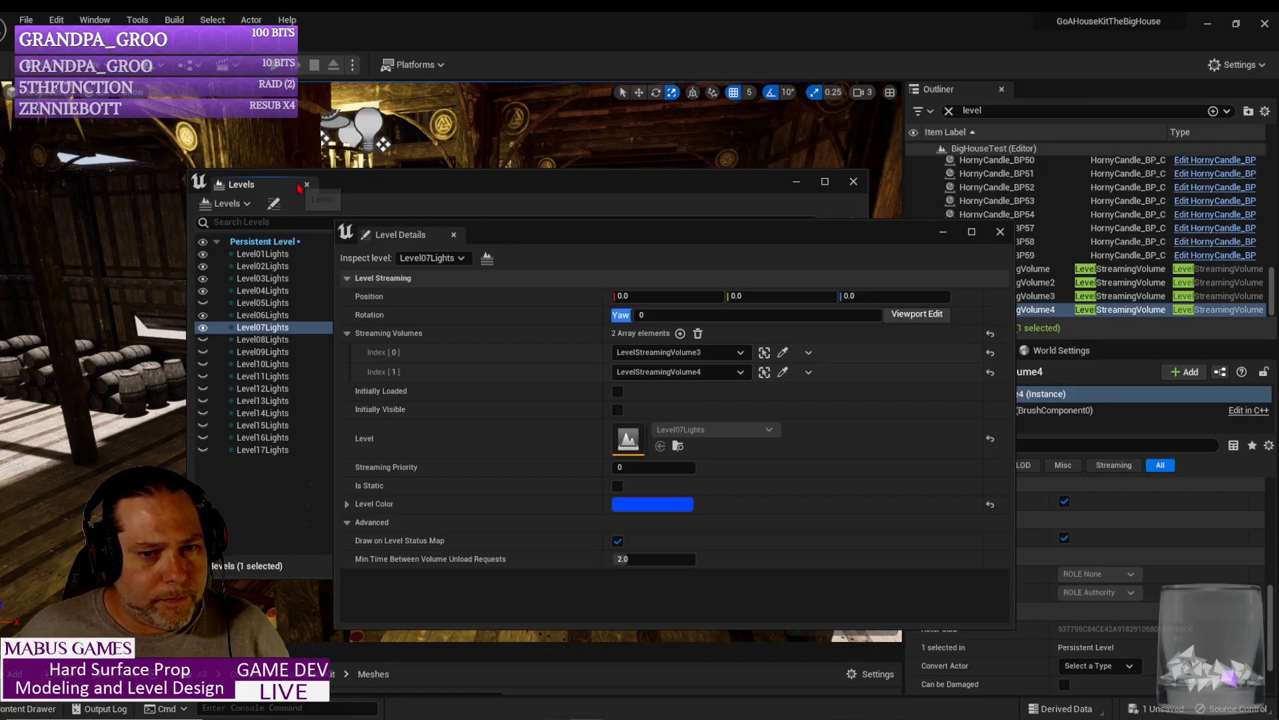
Step: Save all levels and move the Level Details and Levels windows clear of the viewport
left_click(26, 19)
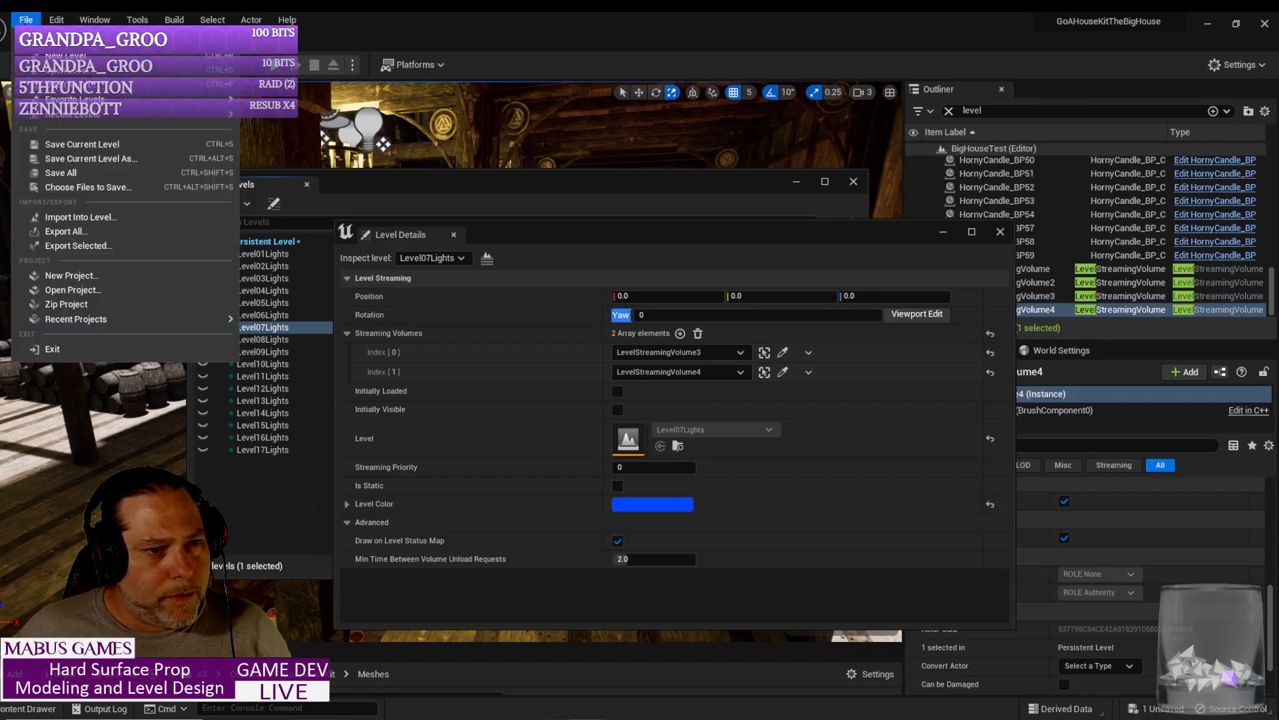
left_click(78, 179)
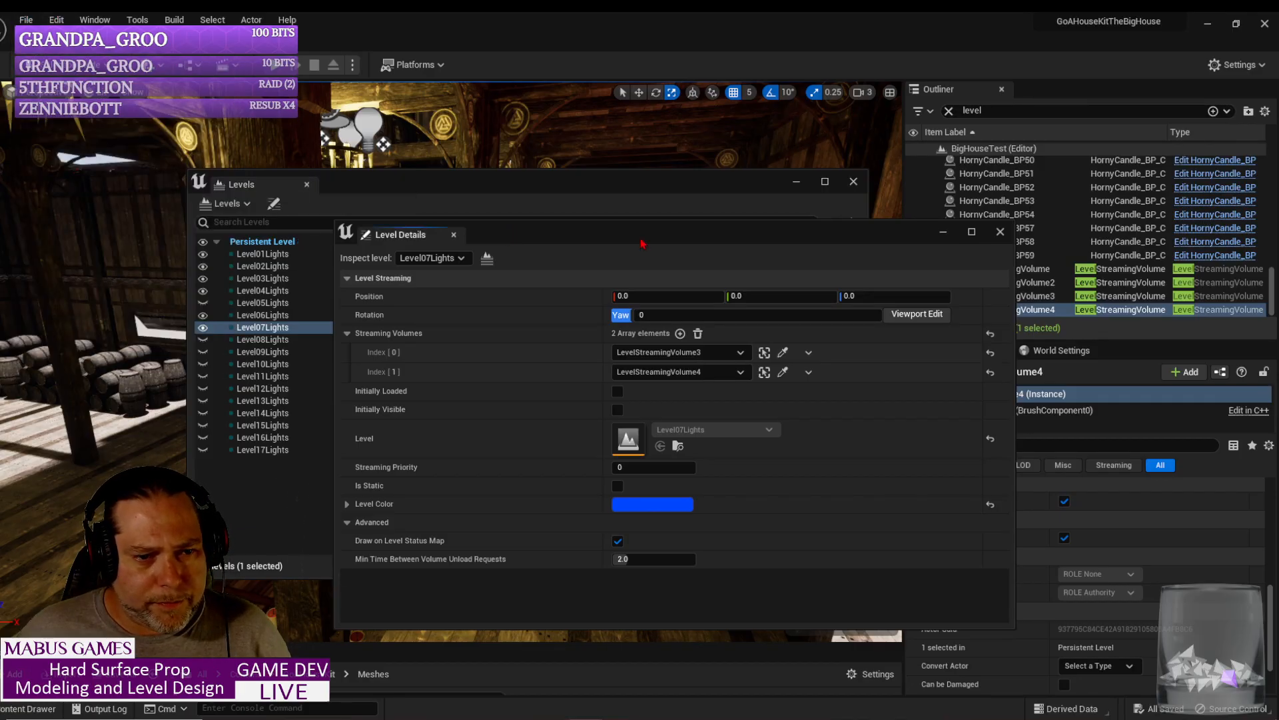
left_click_drag(707, 240, 1278, 277)
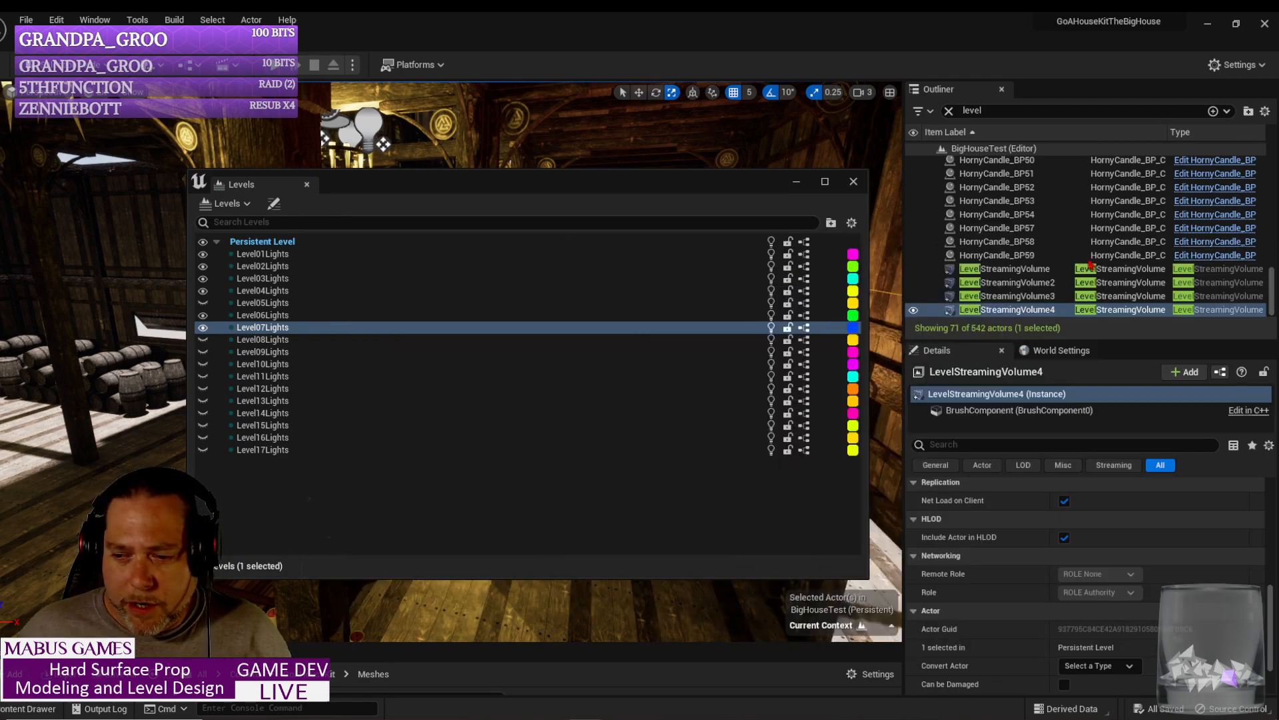
left_click_drag(614, 186, 1278, 199)
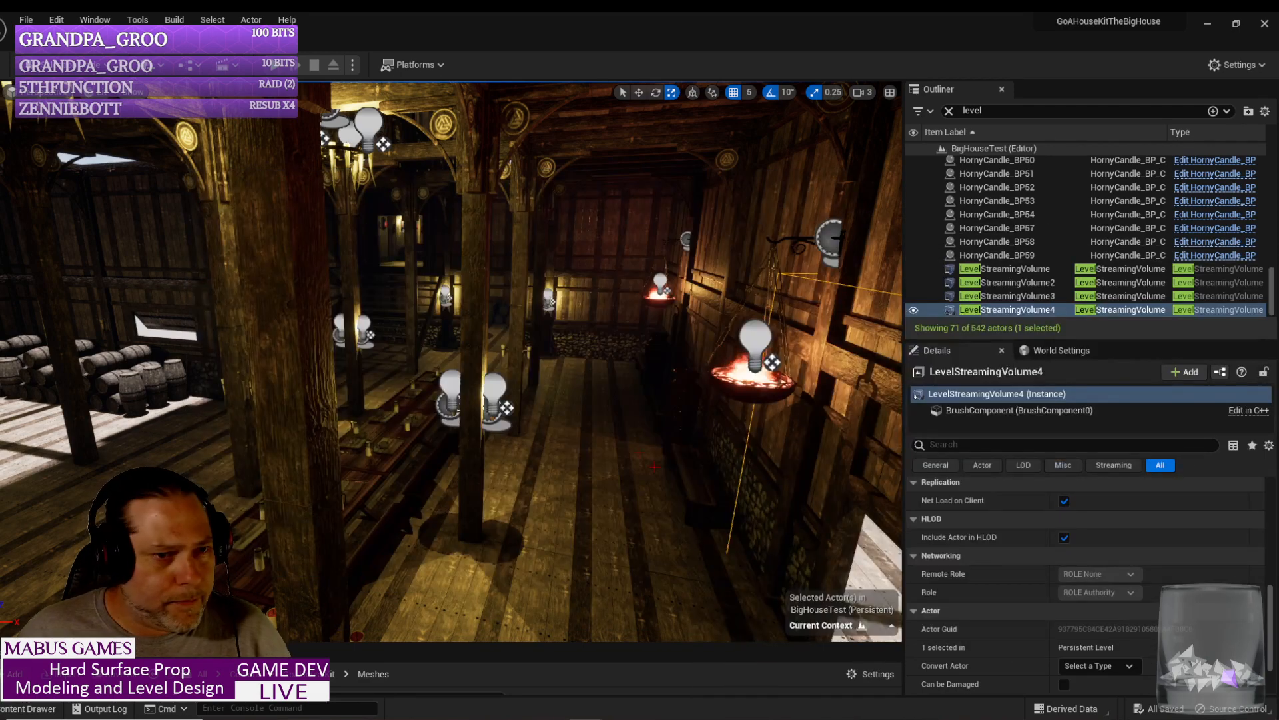
Step: Play-test from outside the house through the main hall to the fire-pit room, checking how the lights stream, and end the test
right_click_drag(452, 360, 526, 373)
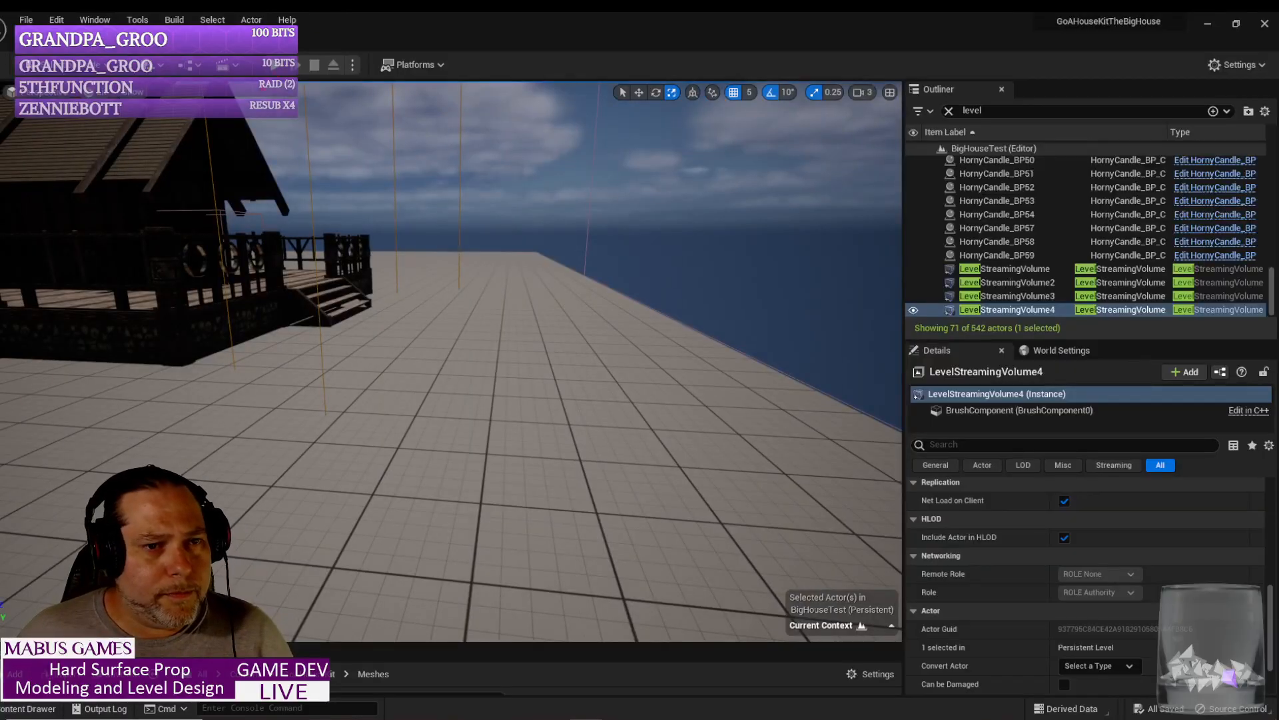
left_click(279, 64)
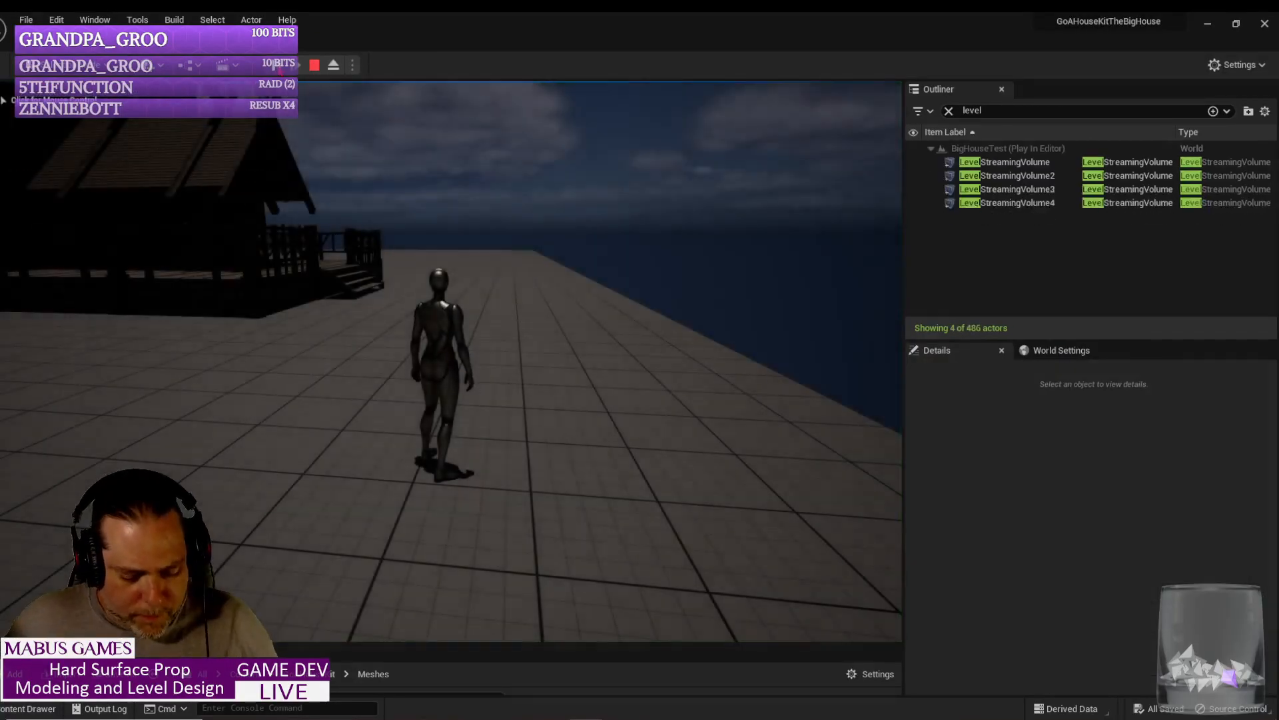
left_click(405, 326)
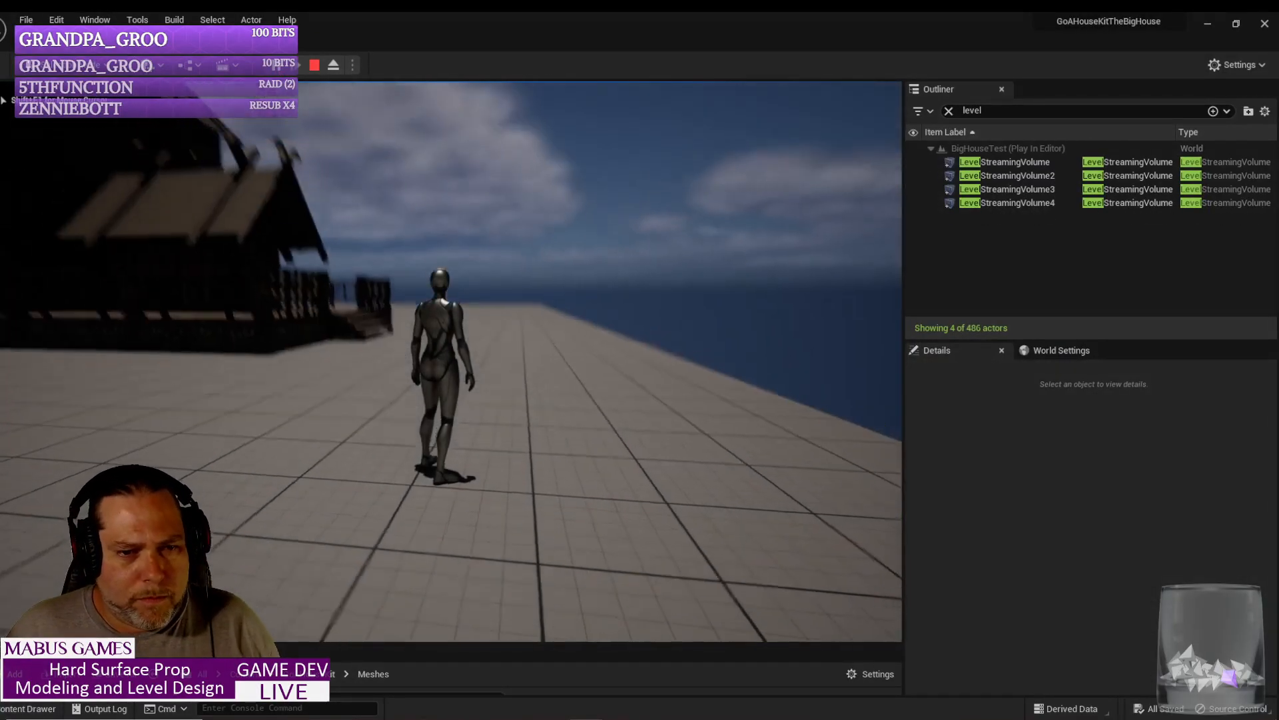
key("w")
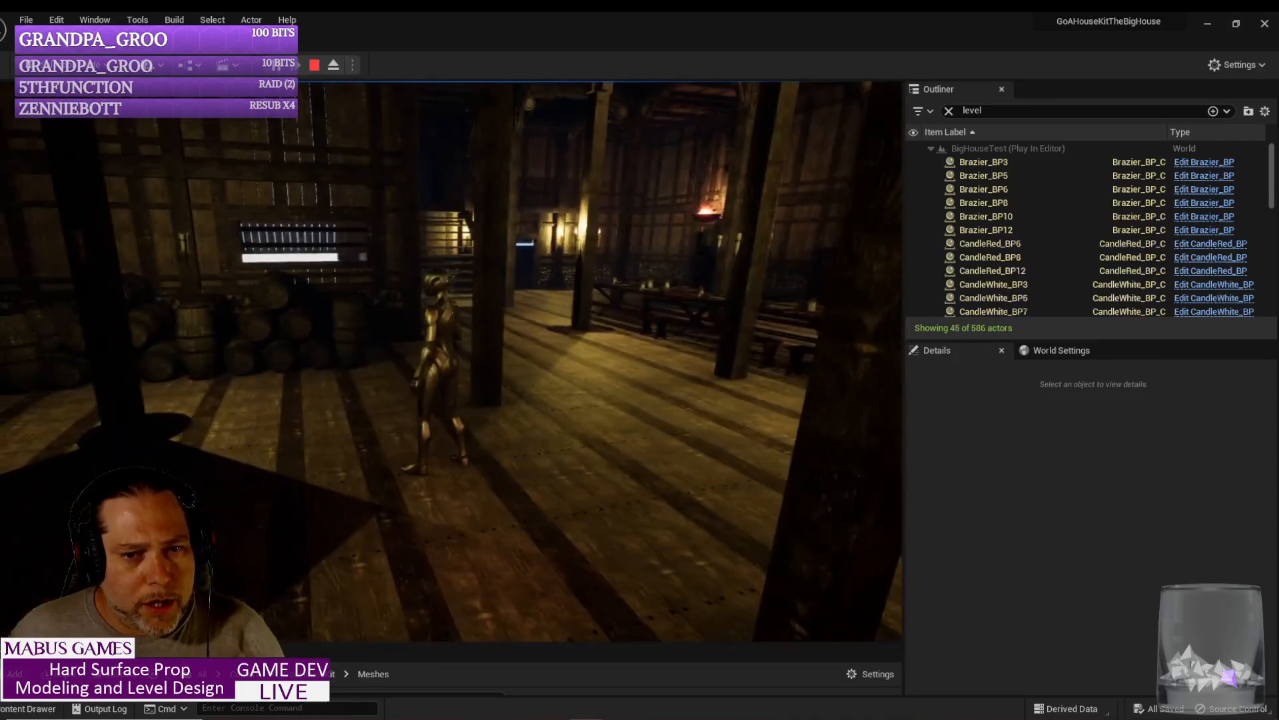
key("w")
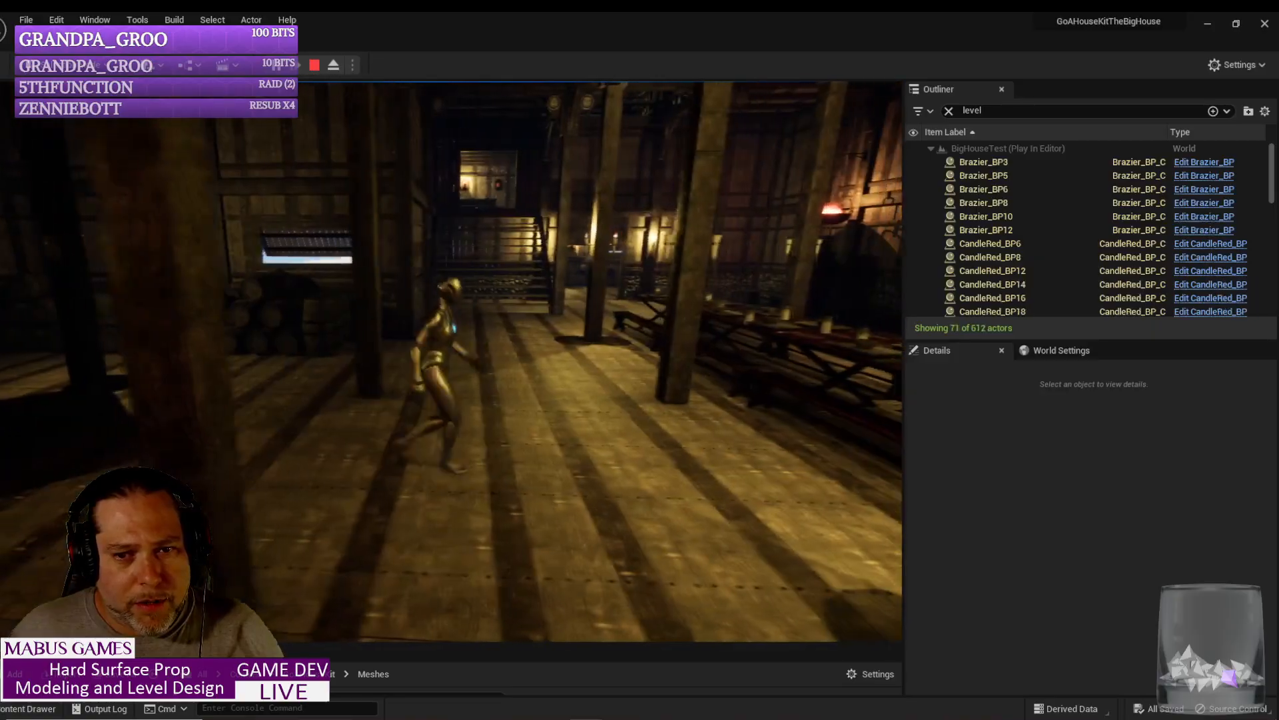
key("a")
key("d")
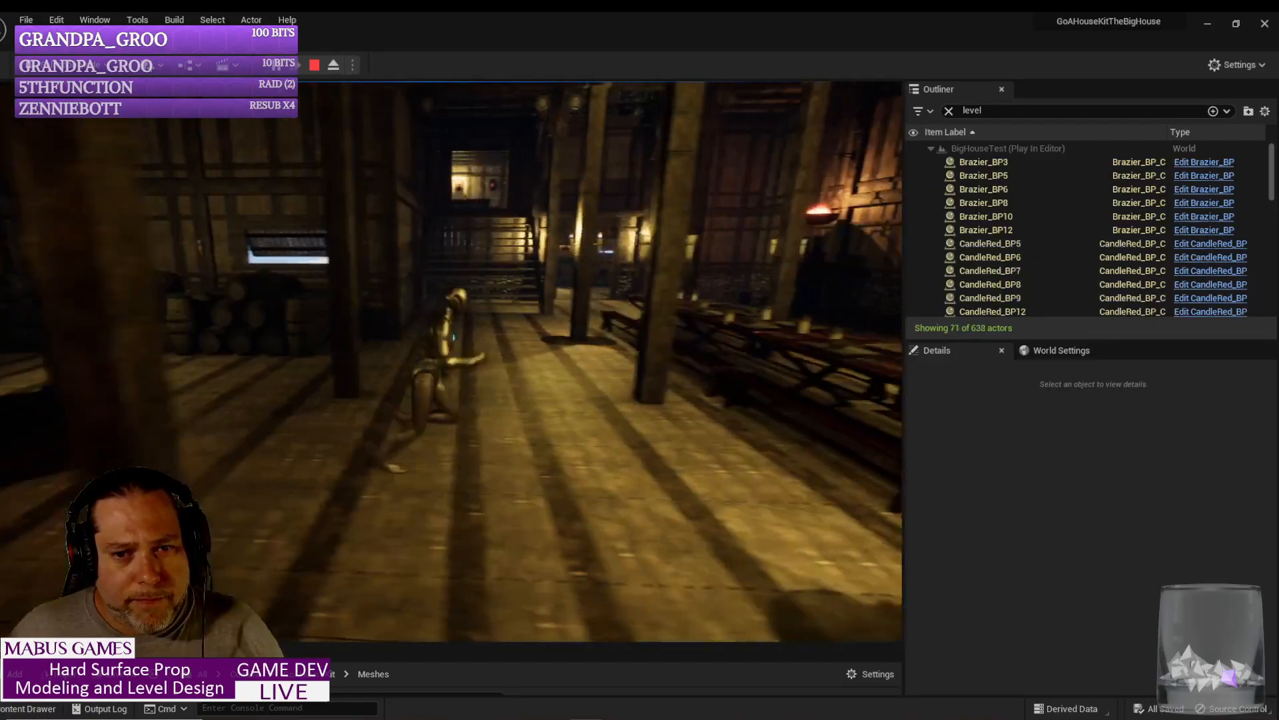
key("w")
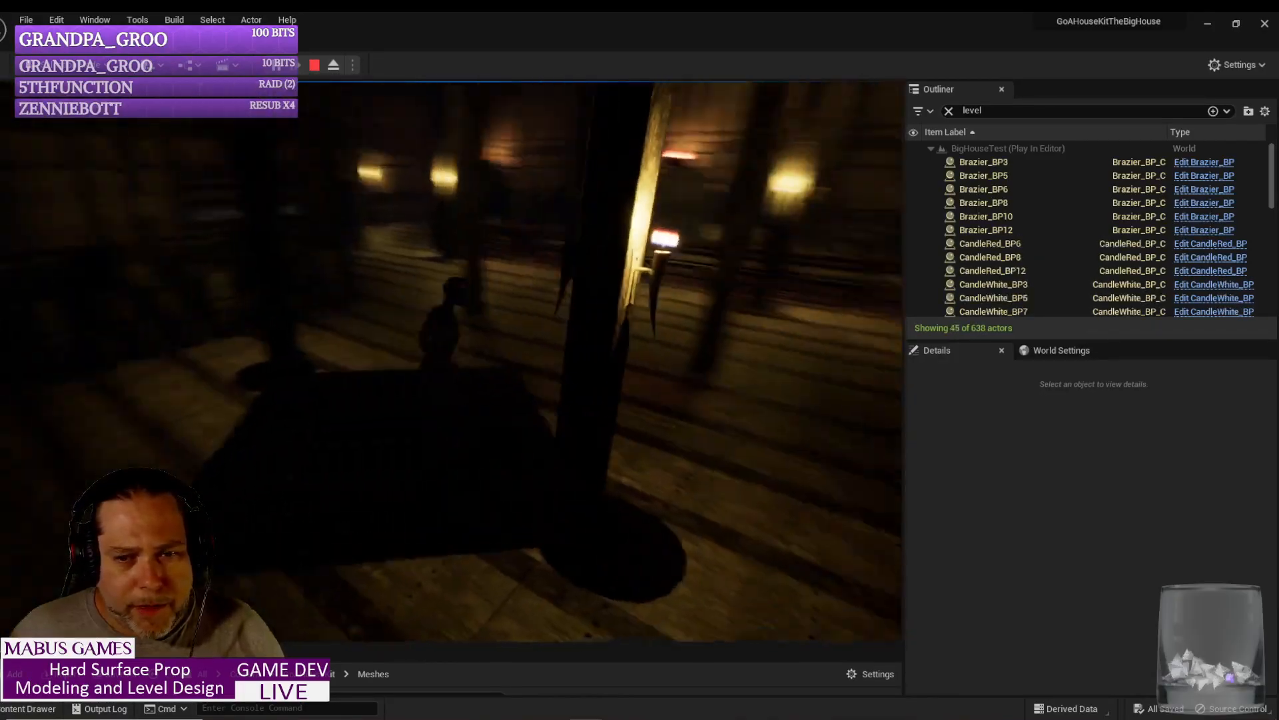
key("space")
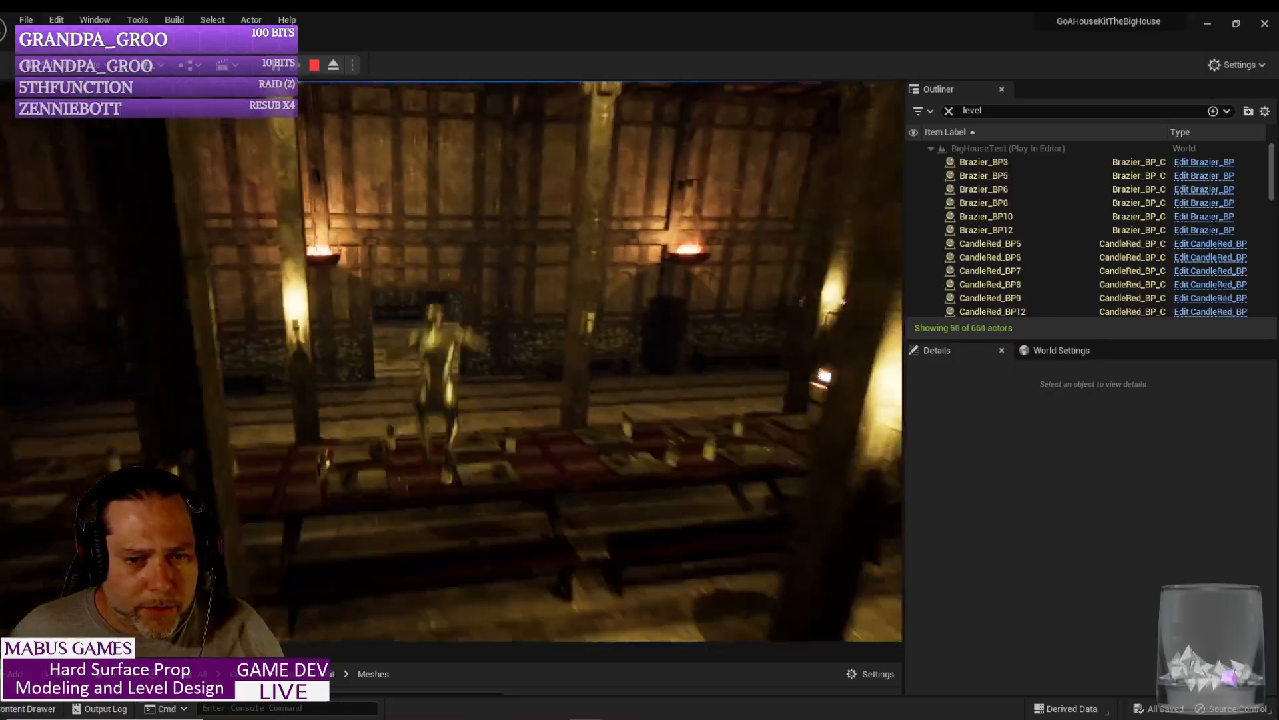
key("w")
key("w")
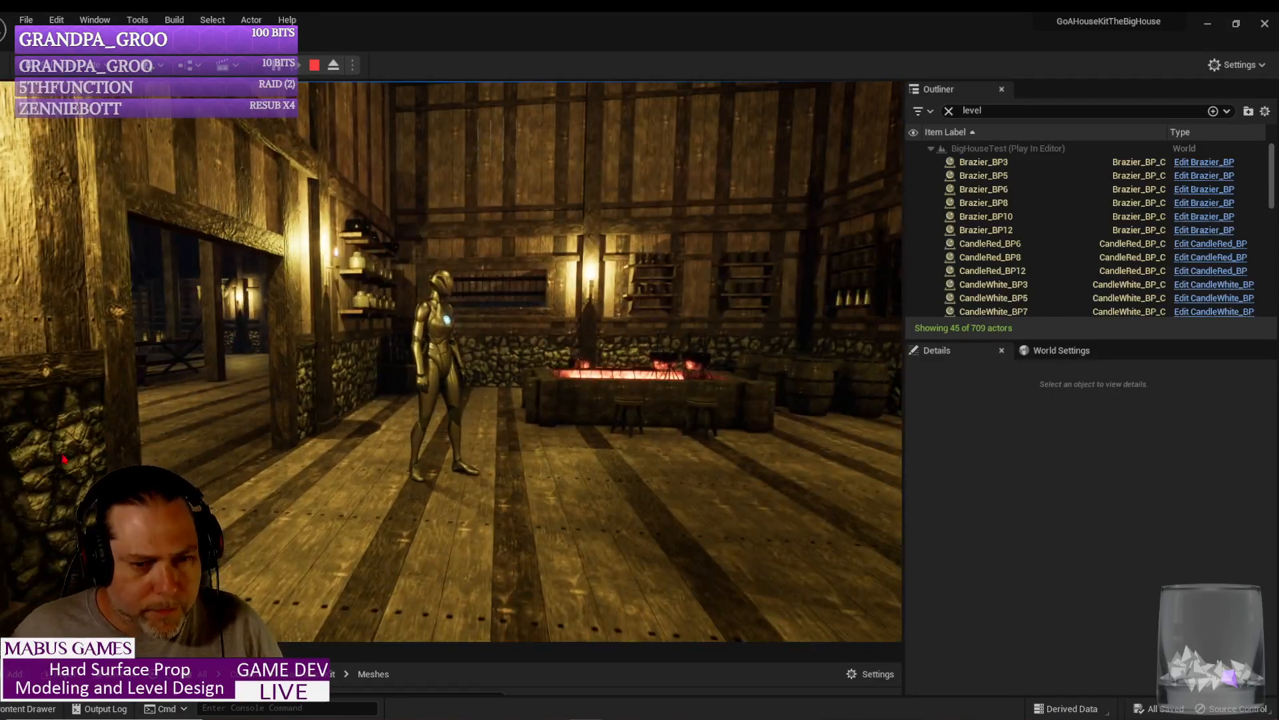
key("Escape")
Step: Duplicate LevelStreamingVolume4 from the fire-pit room and move the copy along X to the room with the stacked barrels
right_click_drag(160, 263, 339, 203)
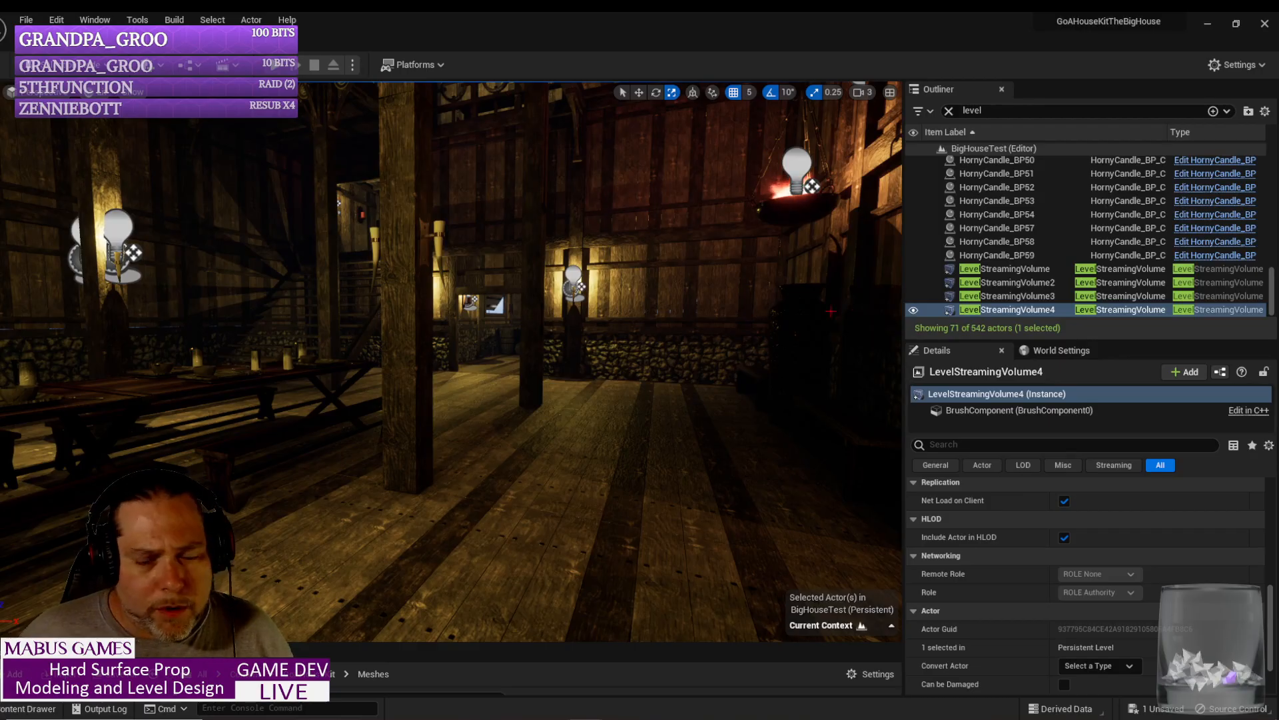
right_click_drag(546, 453, 460, 453)
key("s")
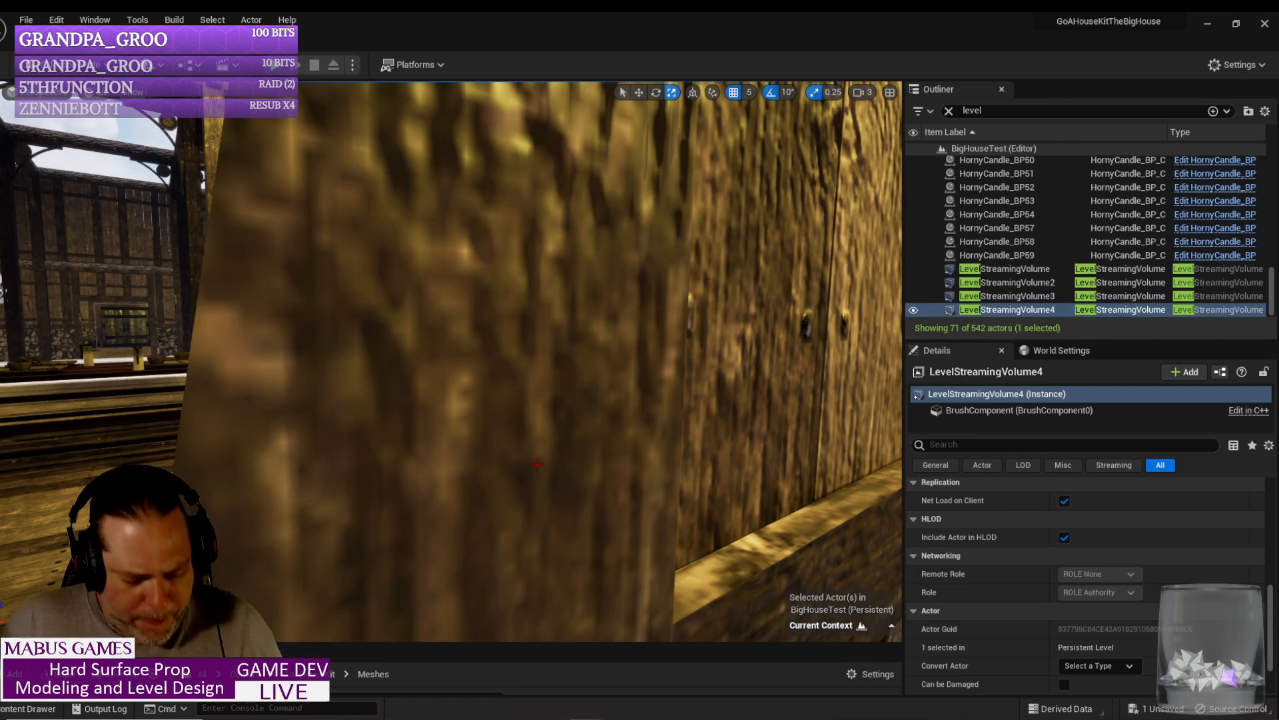
mouse_move(453, 360)
right_mouse_down()
mouse_move(373, 367)
mouse_move(433, 363)
right_mouse_up()
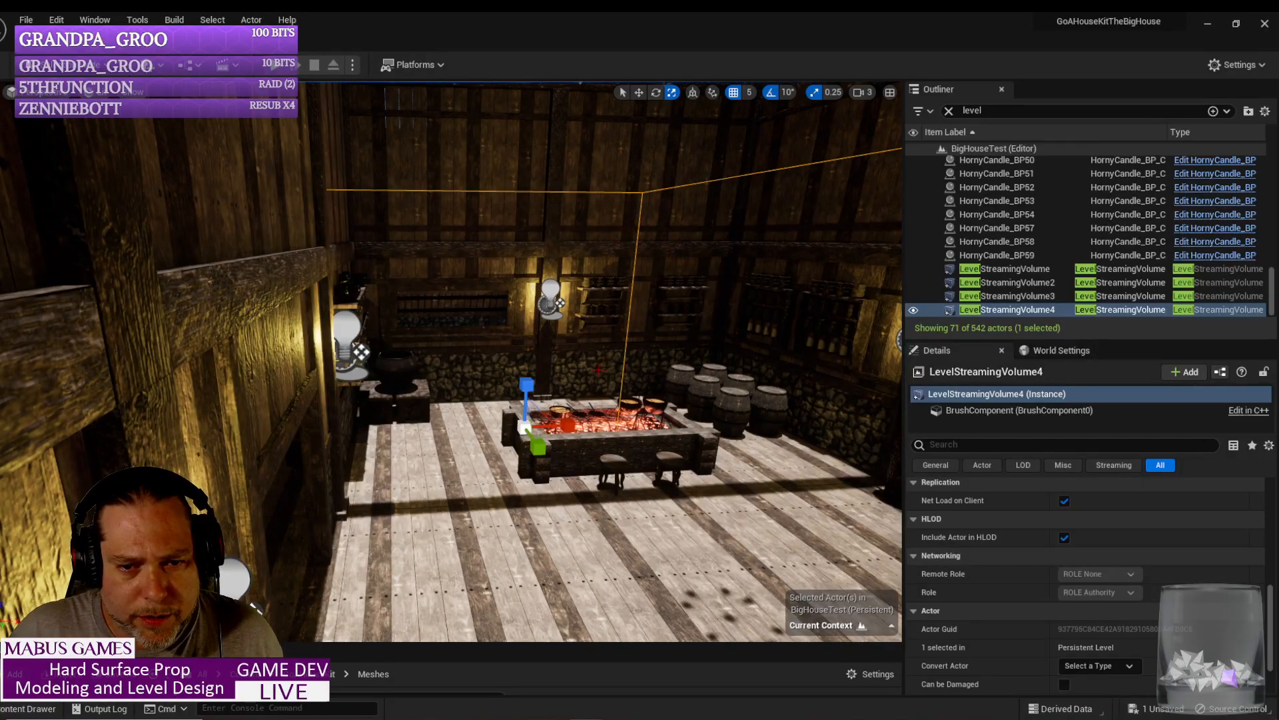
key("w")
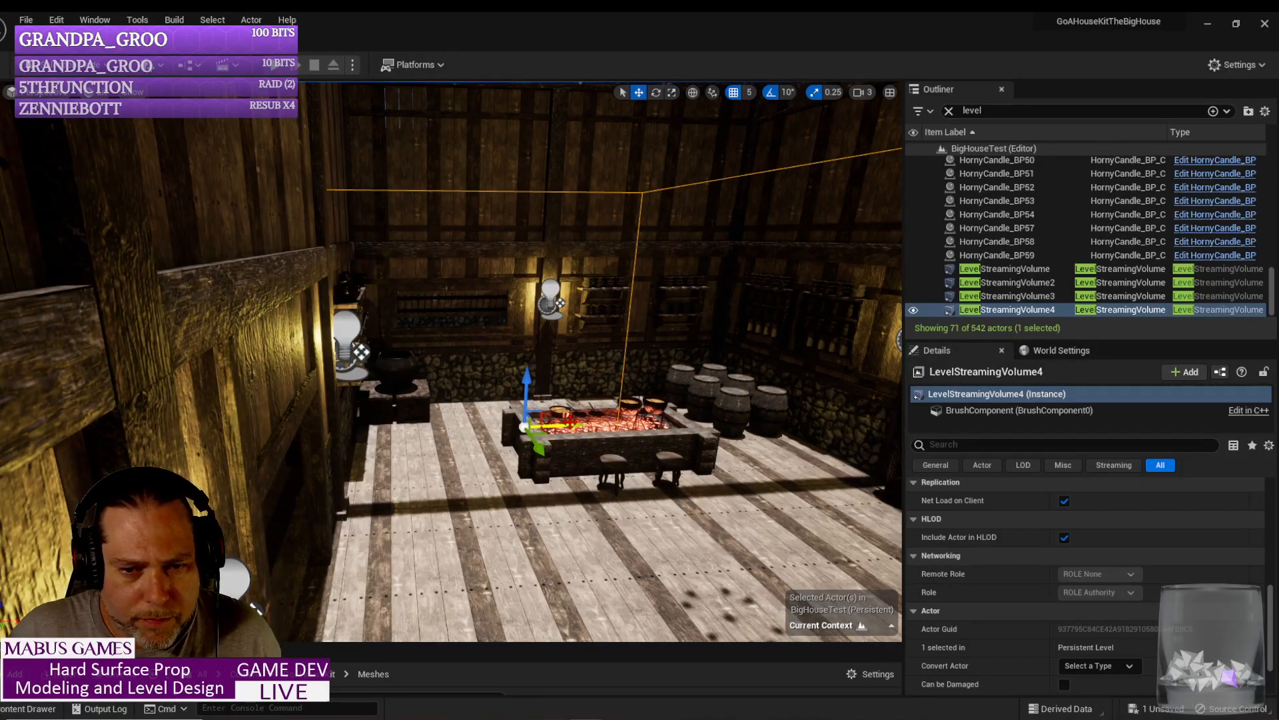
left_click_drag(560, 424, 616, 416, "alt+shift")
key("e")
key("r")
key("w")
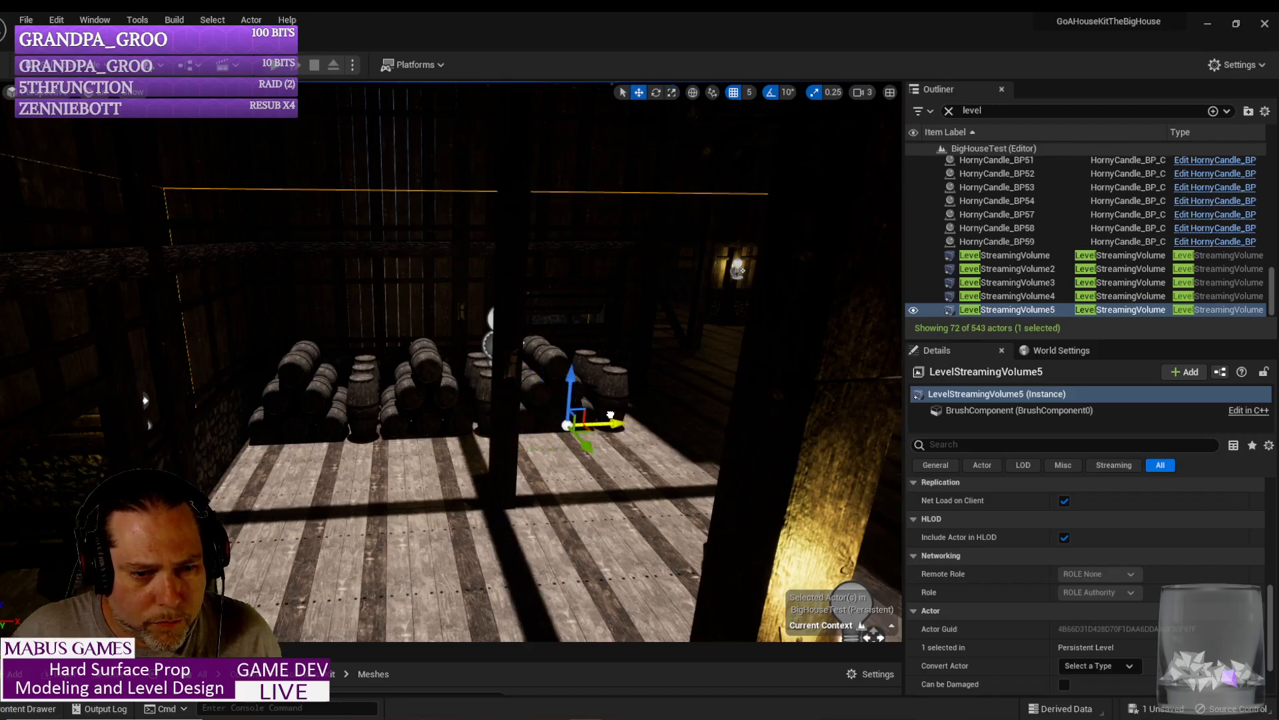
Step: Scale the duplicated streaming volume along Y to suit the barrel room
right_click_drag(616, 415, 611, 443)
key("e")
key("r")
left_click_drag(328, 349, 283, 350)
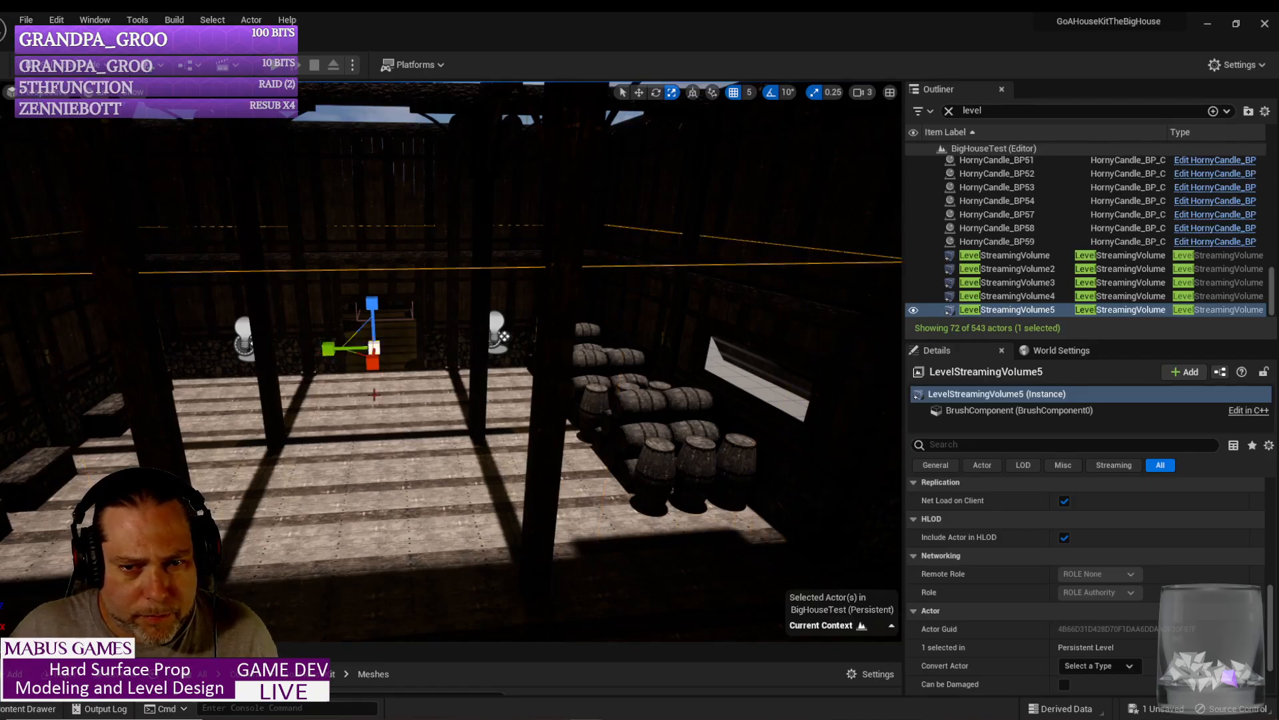
right_click_drag(408, 448, 333, 445)
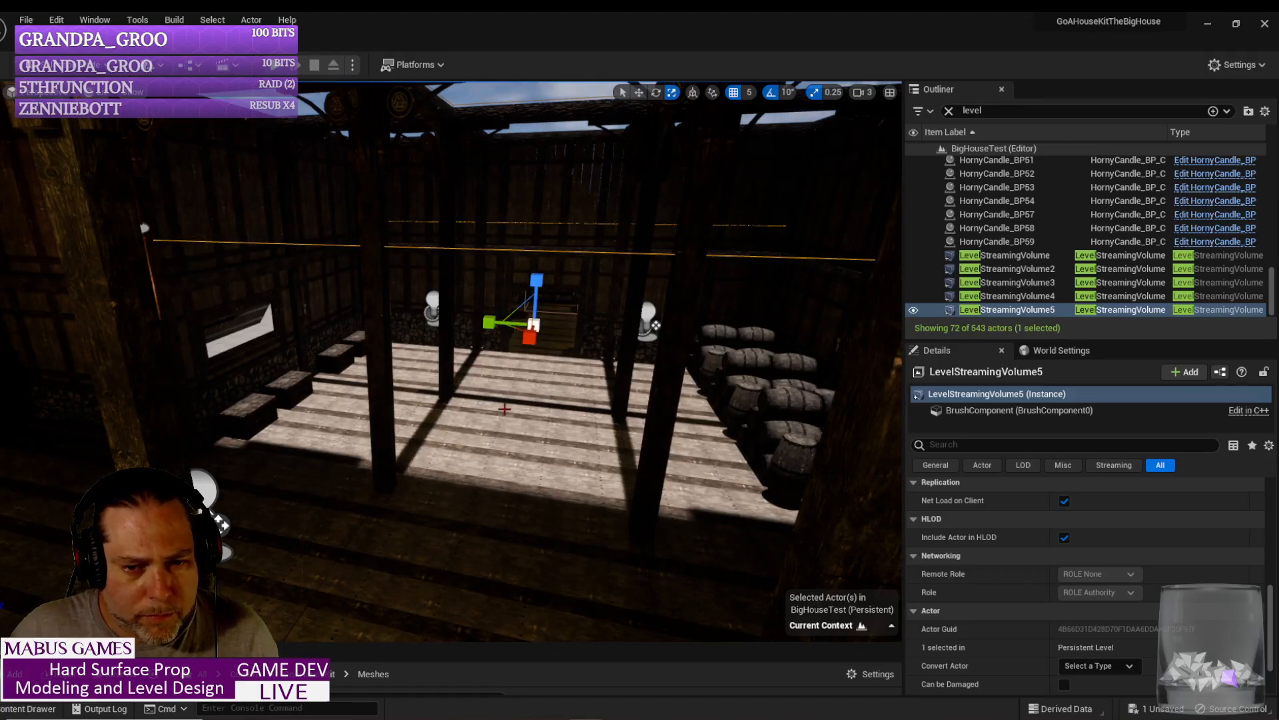
Step: Undo the last scaling of the barrel room's streaming volume and rescale it along X
key("Escape")
right_click_drag(451, 360, 380, 363)
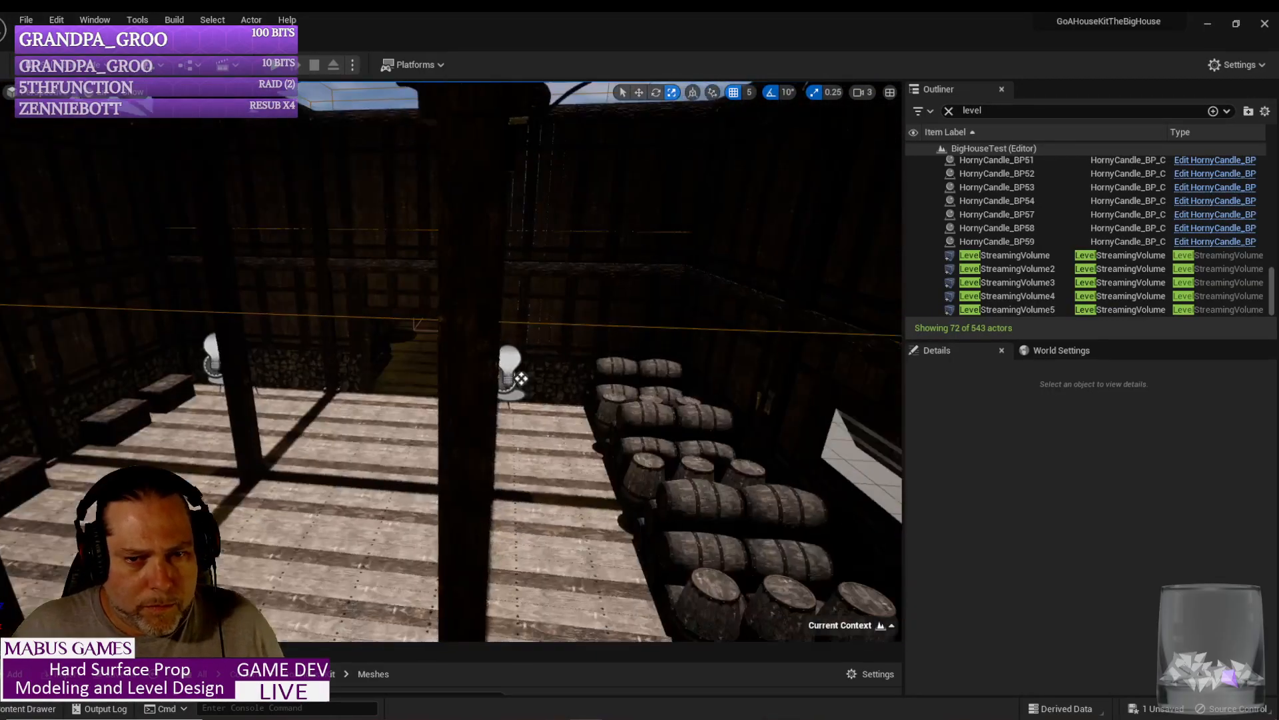
left_click(360, 317)
key("ctrl+z")
key("ctrl+z")
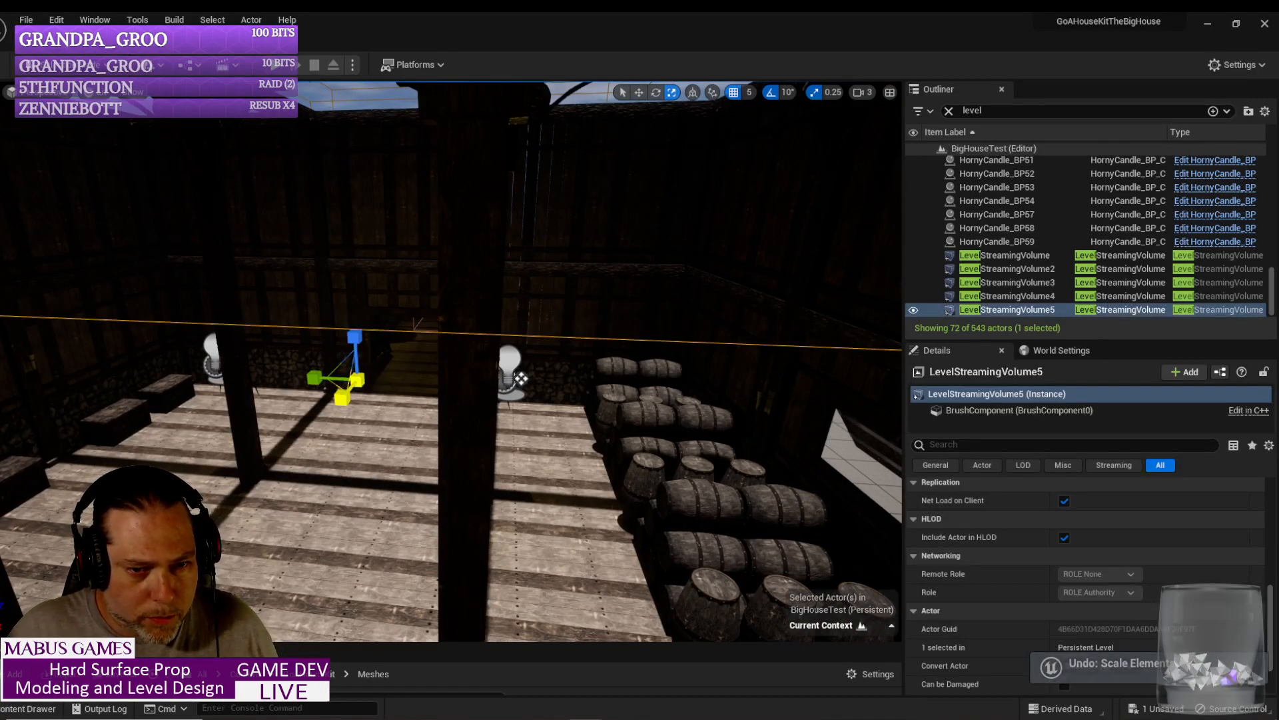
left_click_drag(342, 398, 315, 428)
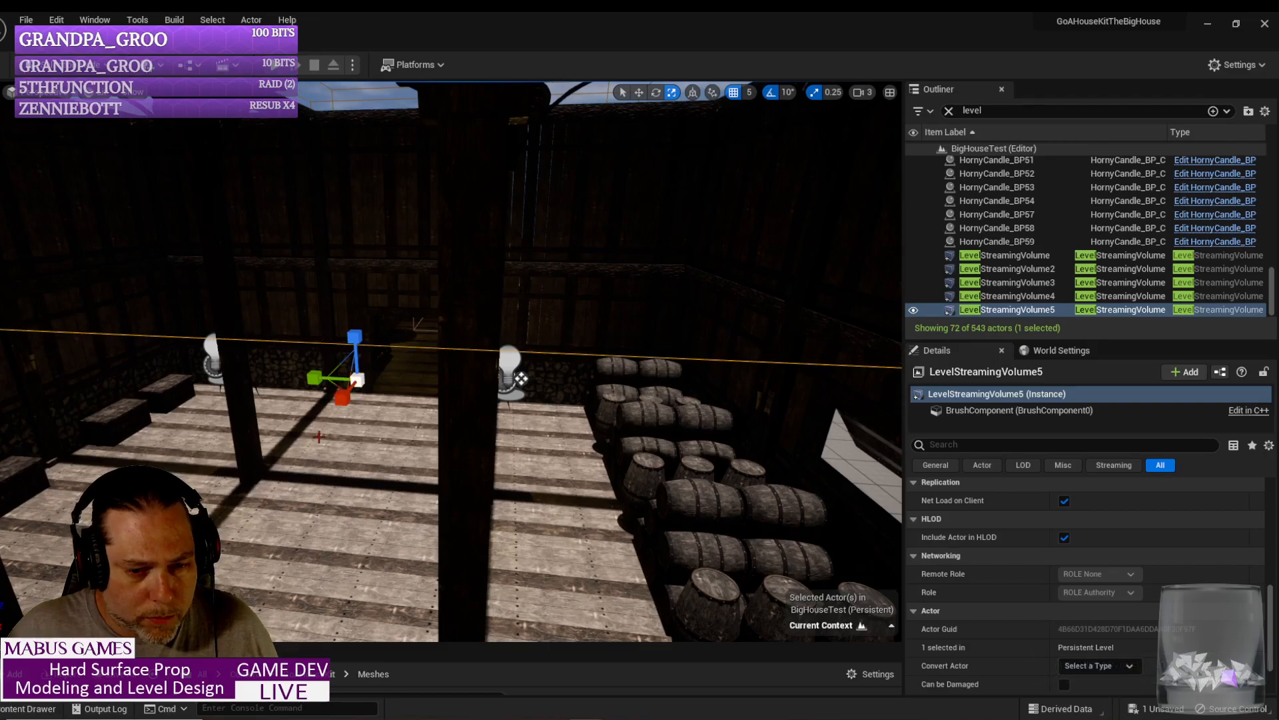
key("Escape")
Step: Save the level with the rescaled streaming volume in the barrel room
right_click_drag(336, 456, 266, 472)
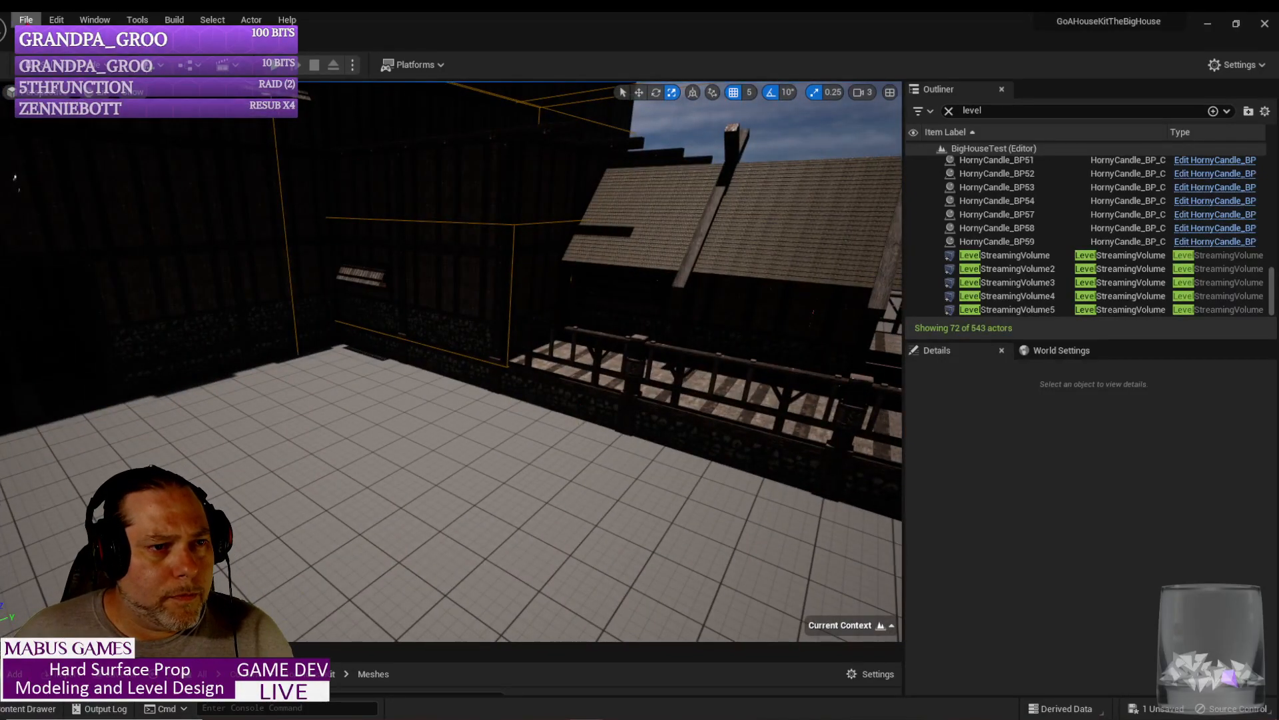
left_click(26, 19)
left_click(67, 174)
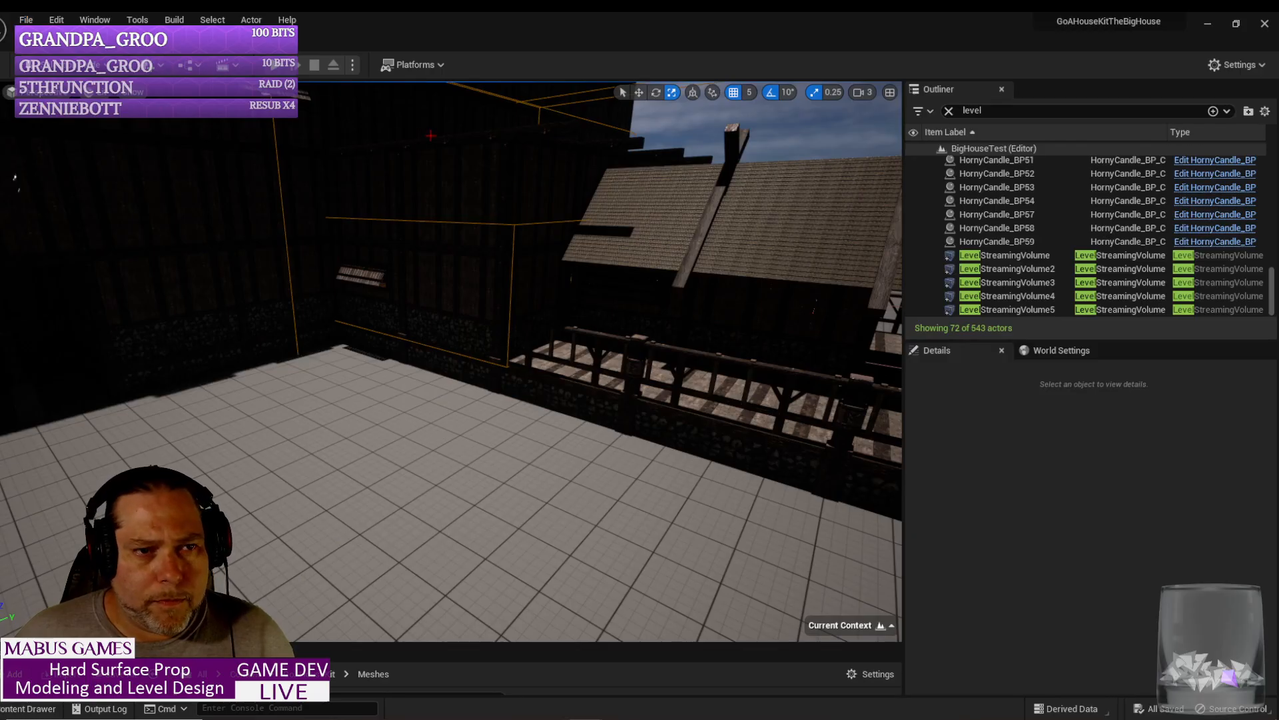
Step: Play-test from outside the house through the entrance and main hall, checking how the lights stream around the barrel room, and end the test
left_click(298, 65)
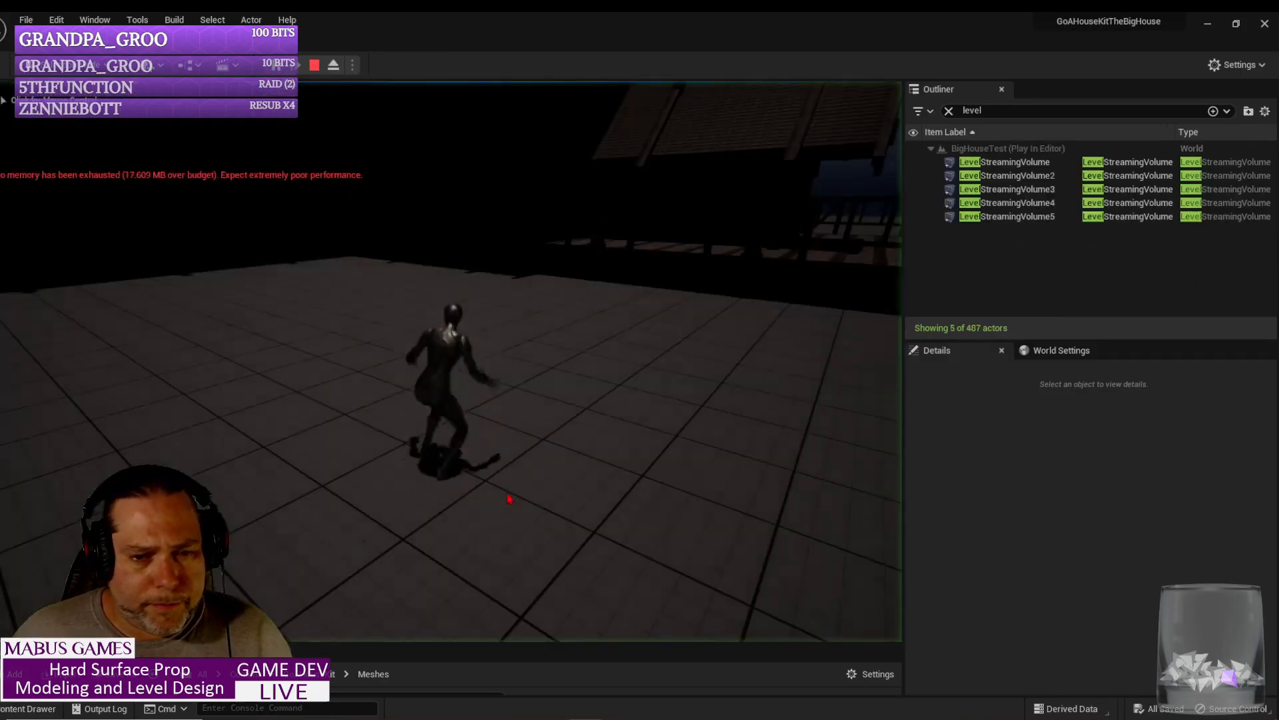
key("w")
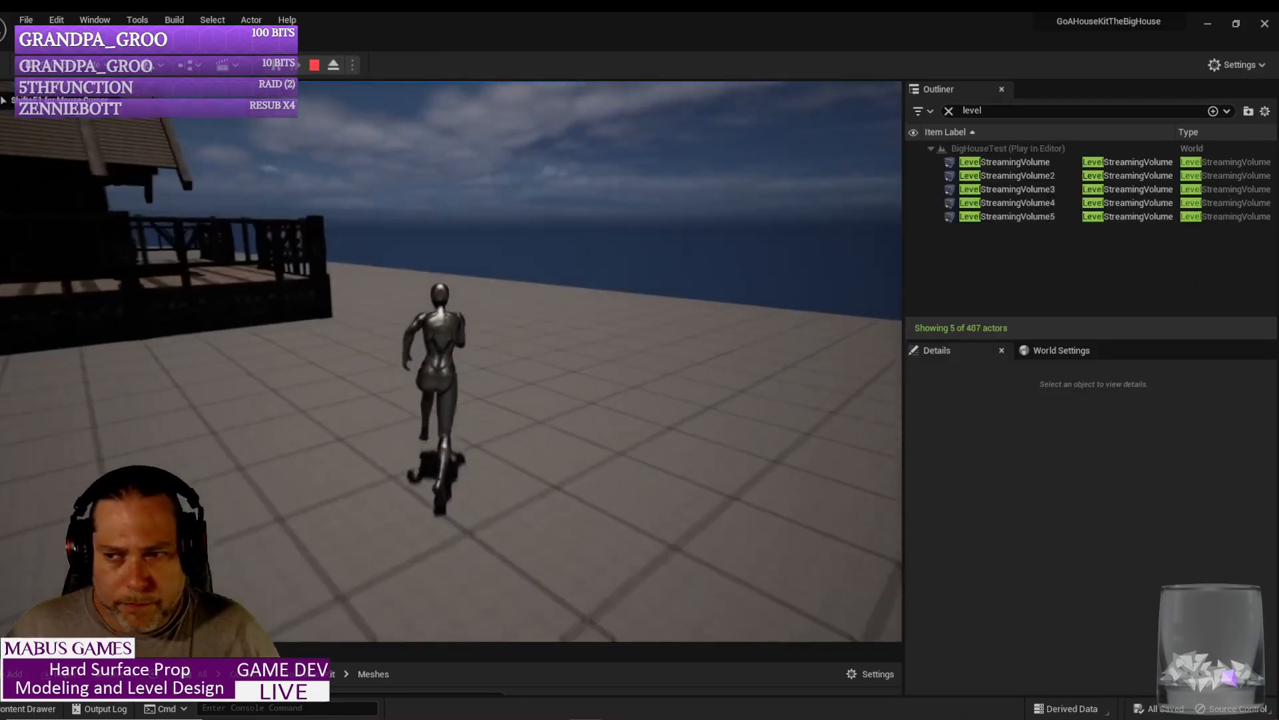
key("a")
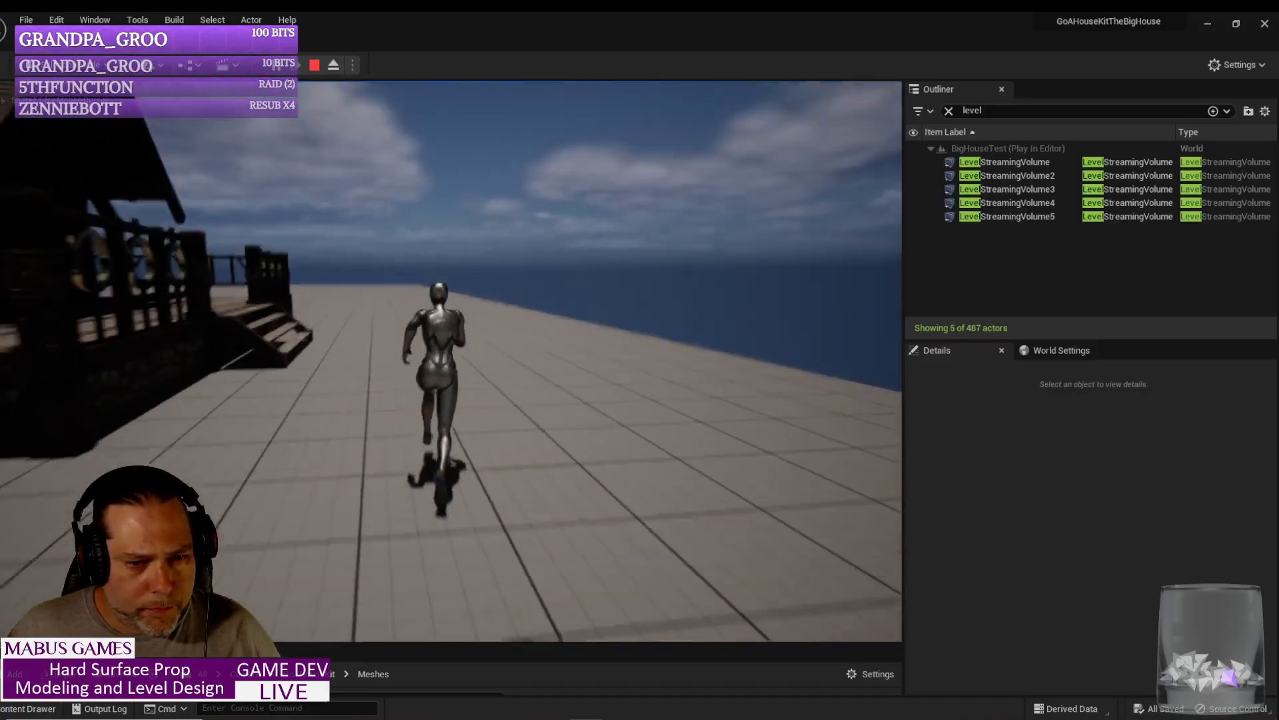
key("w")
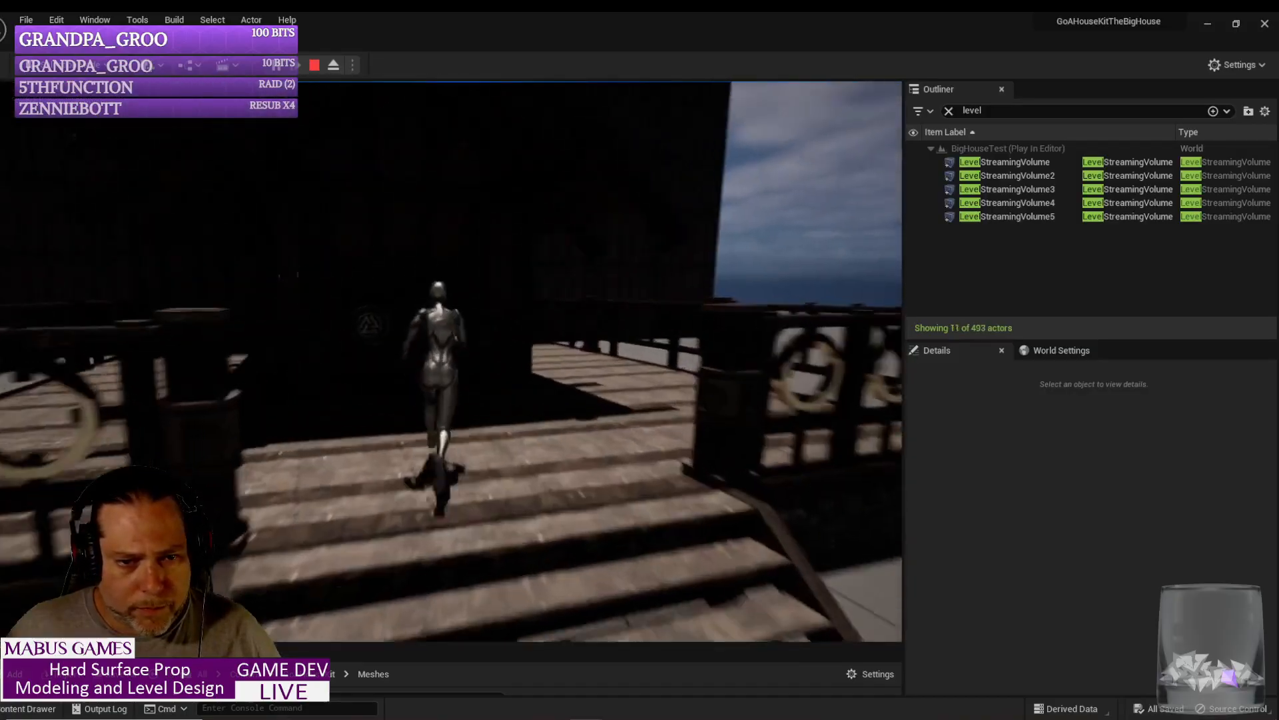
key("w")
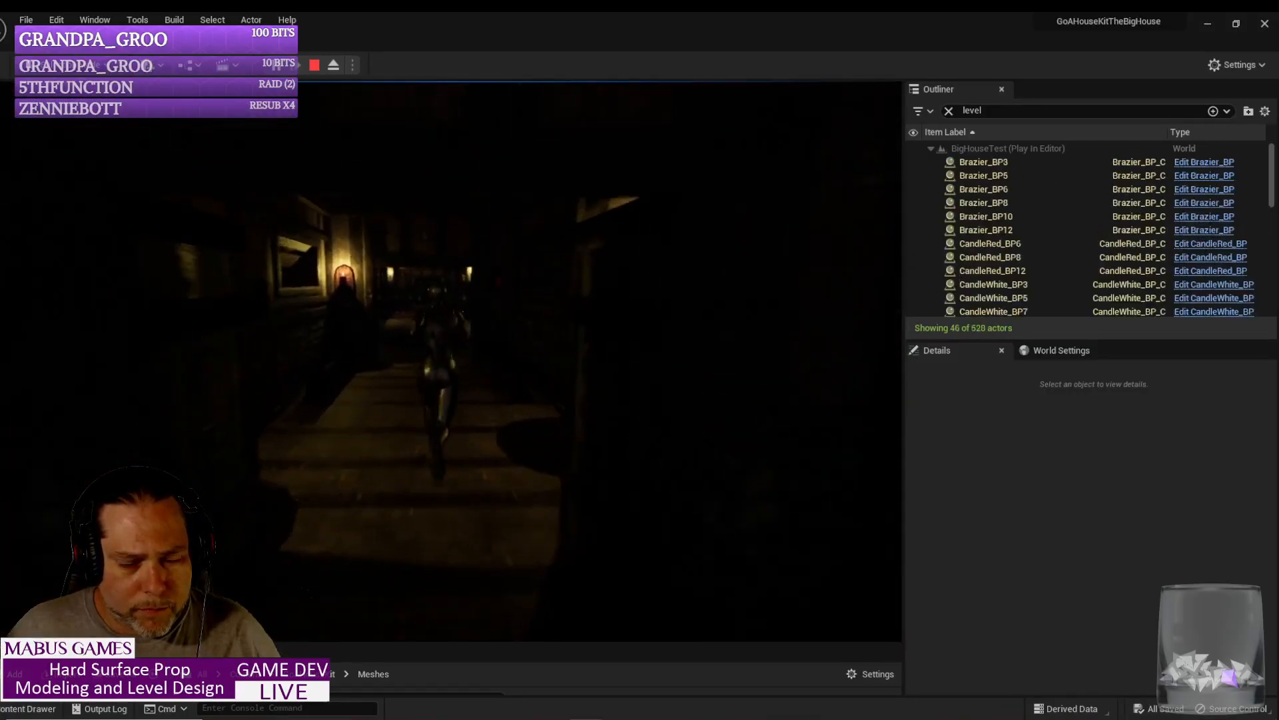
key("w")
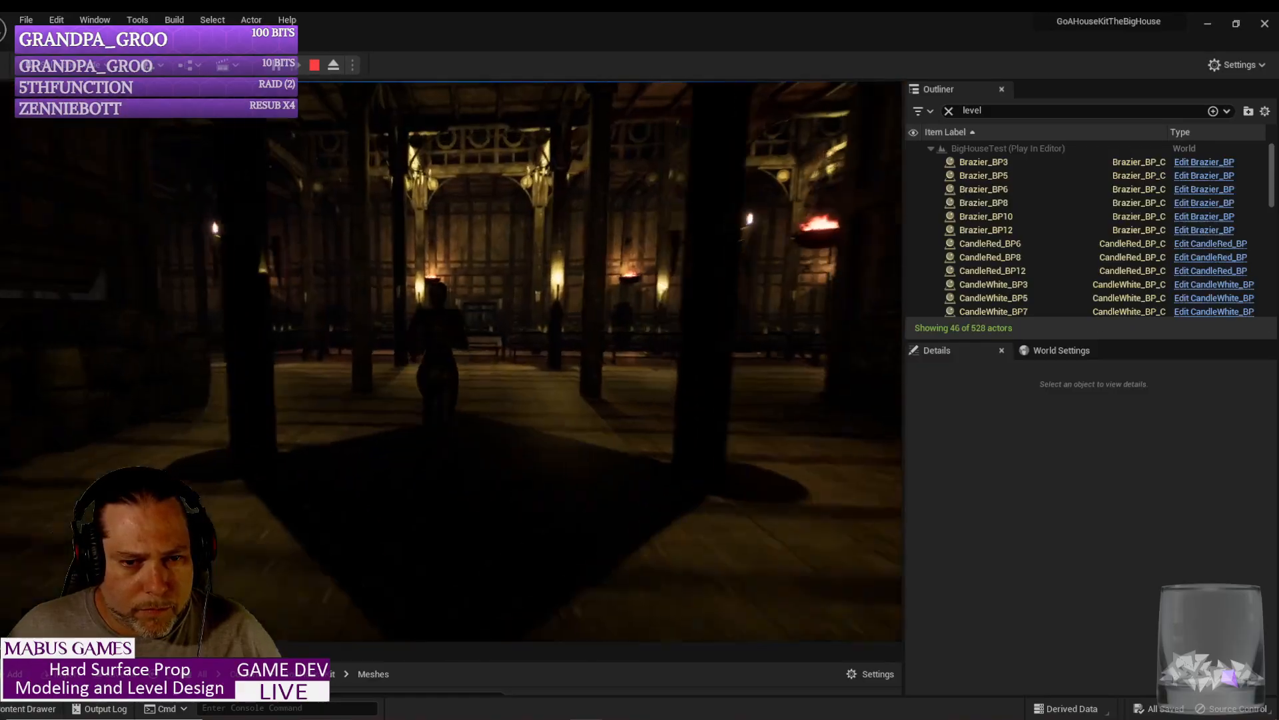
key("w")
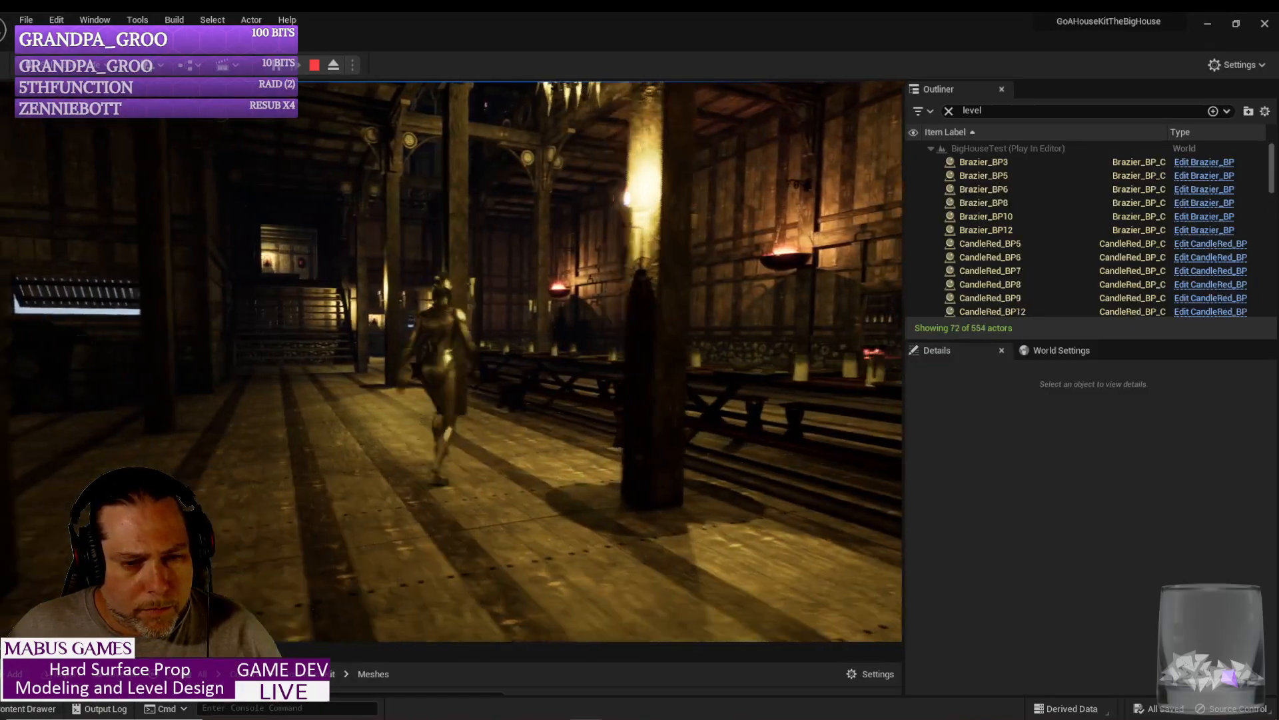
key("w")
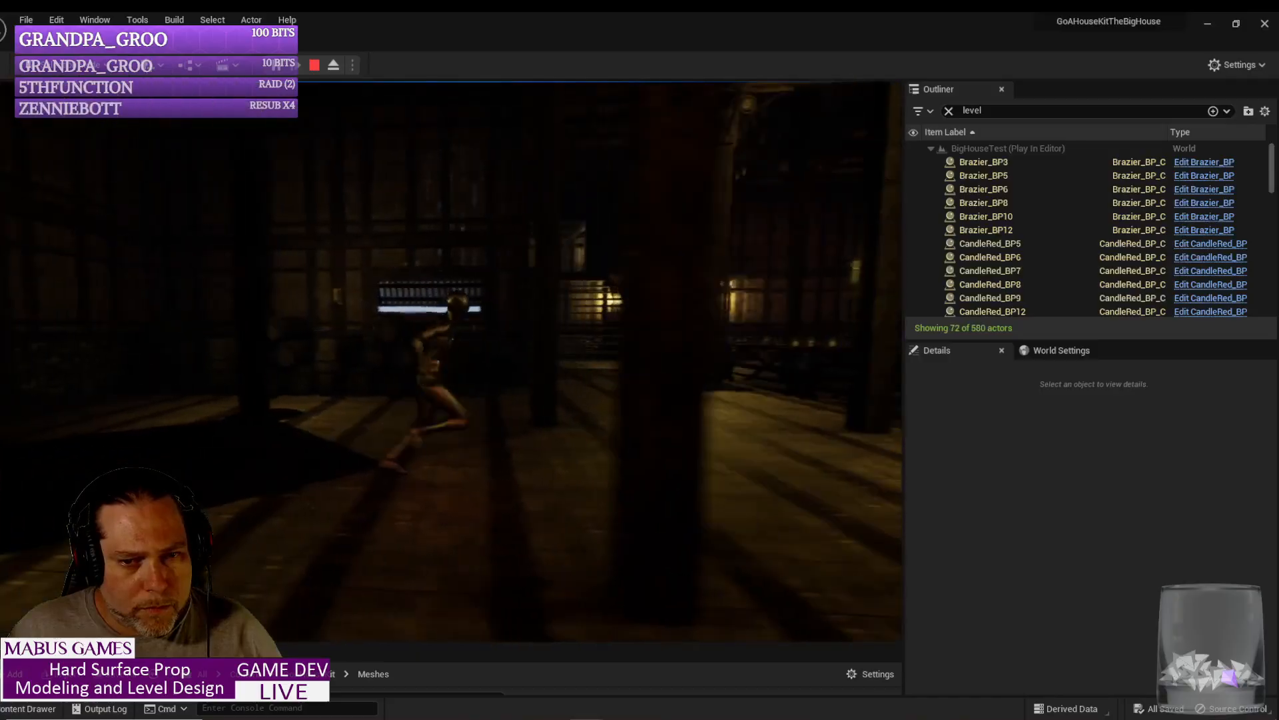
key("w")
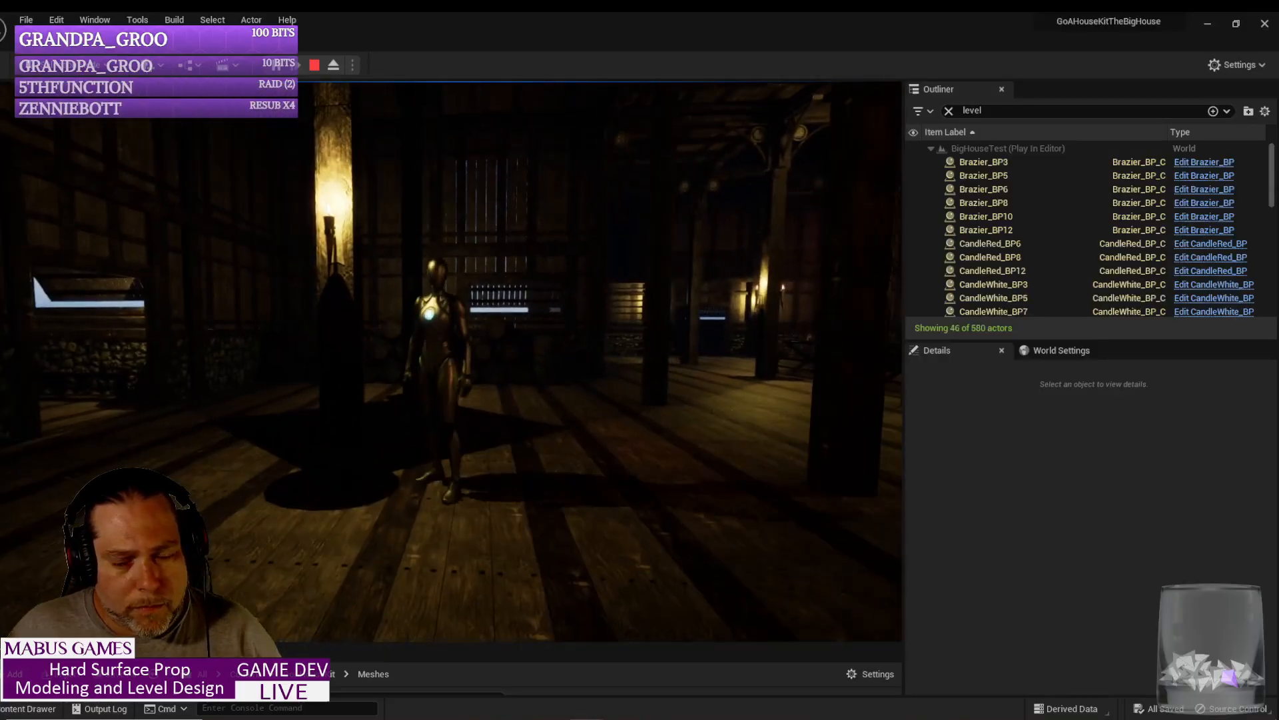
key("Escape")
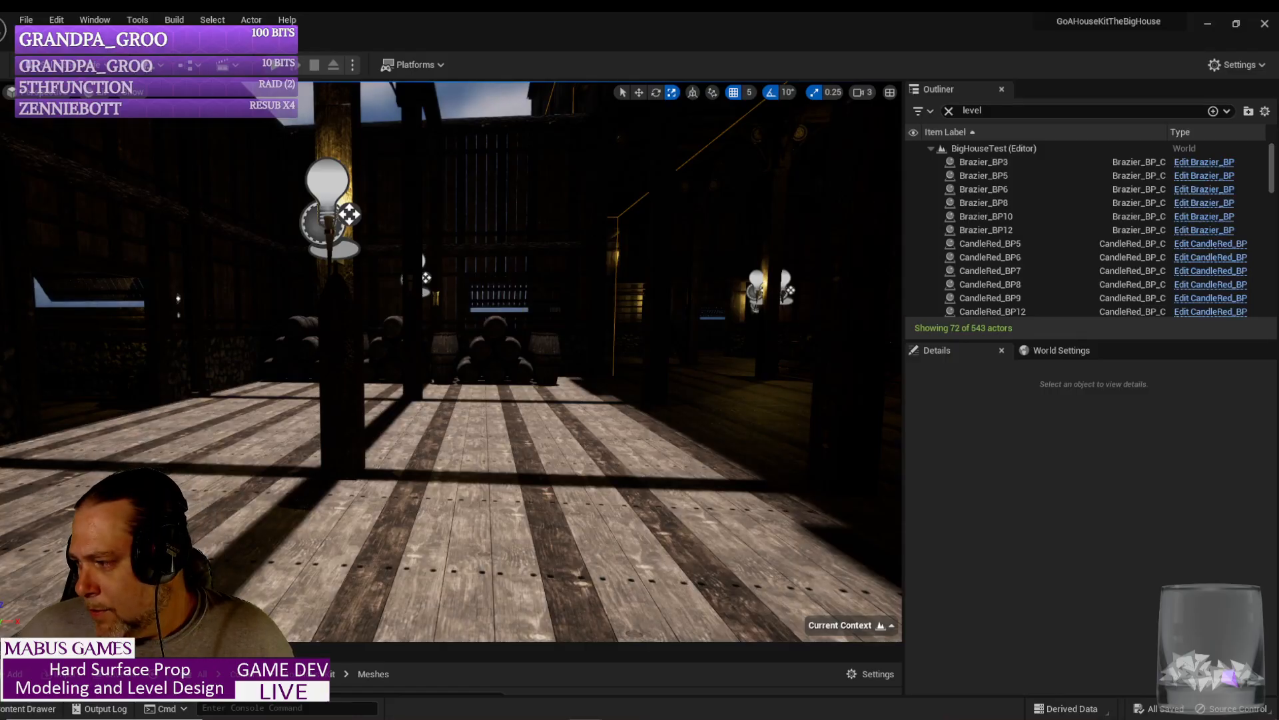
Step: Save all outstanding changes to the project
right_click_drag(451, 362, 360, 361)
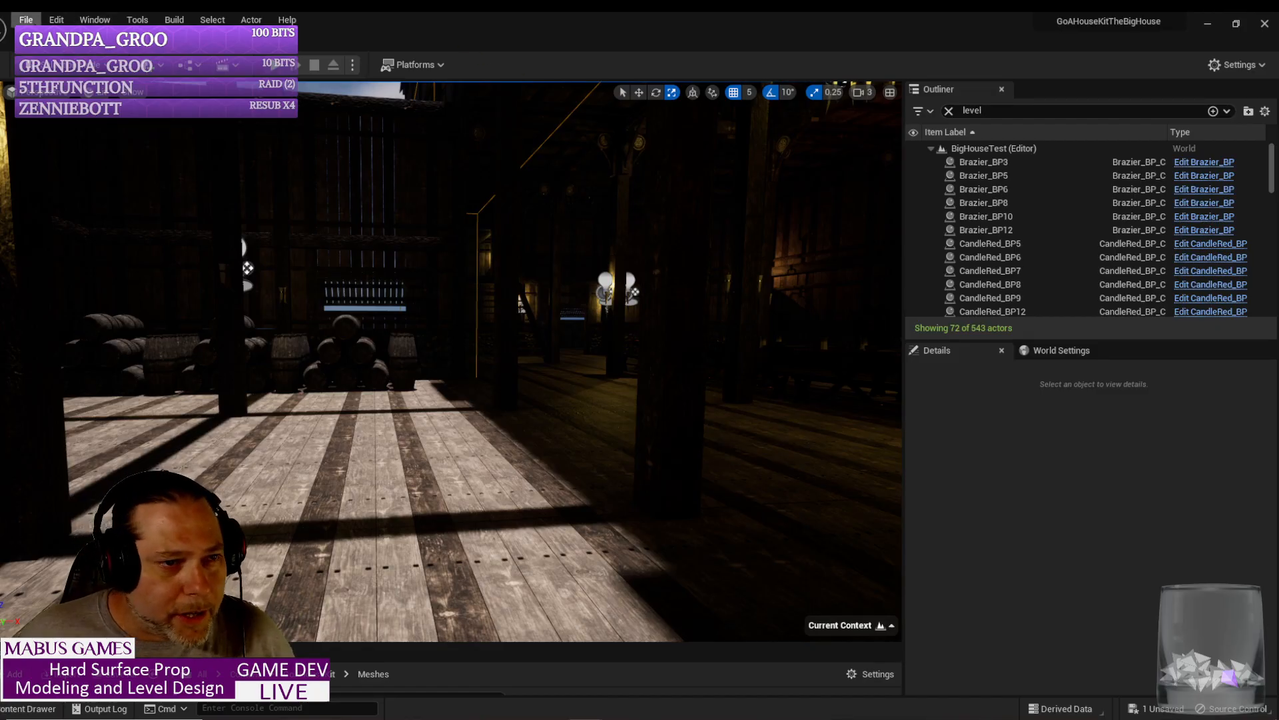
left_click(26, 20)
left_click(61, 172)
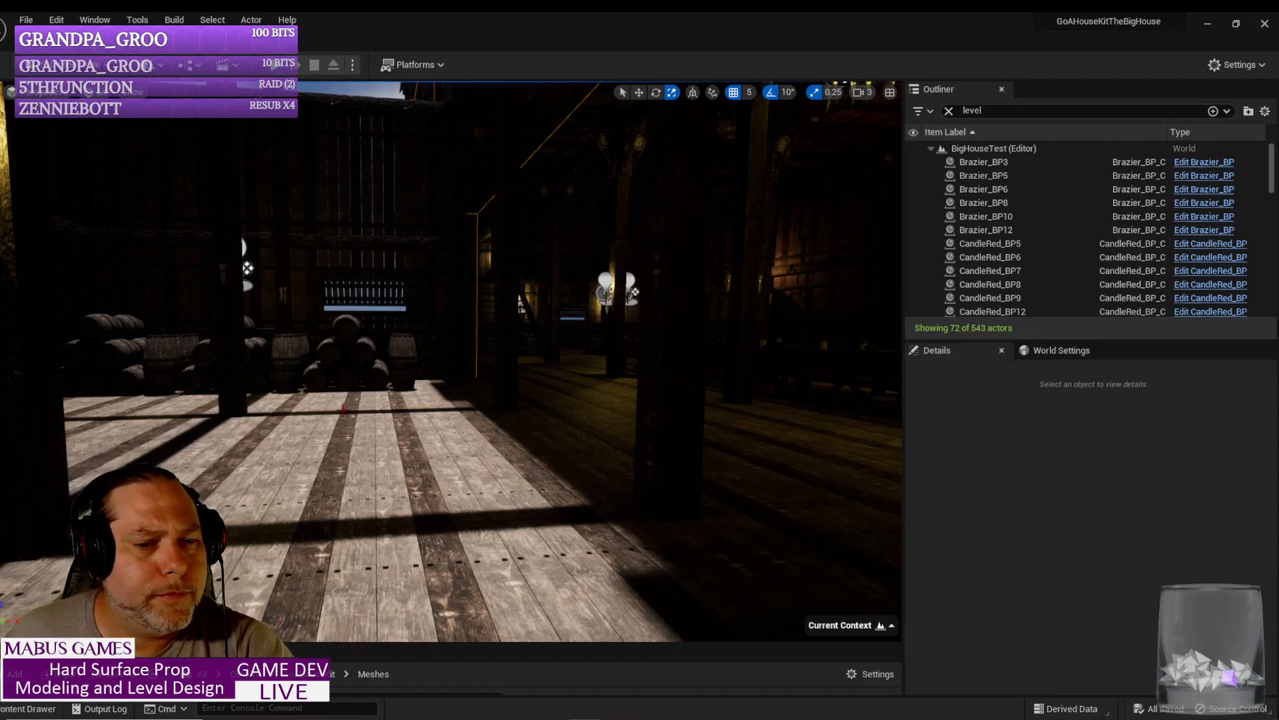
Step: Play-test the approach from outside up to the front porch, watching when the entrance and main hall lights load, and end the test
scroll(452, 359, "down", 10)
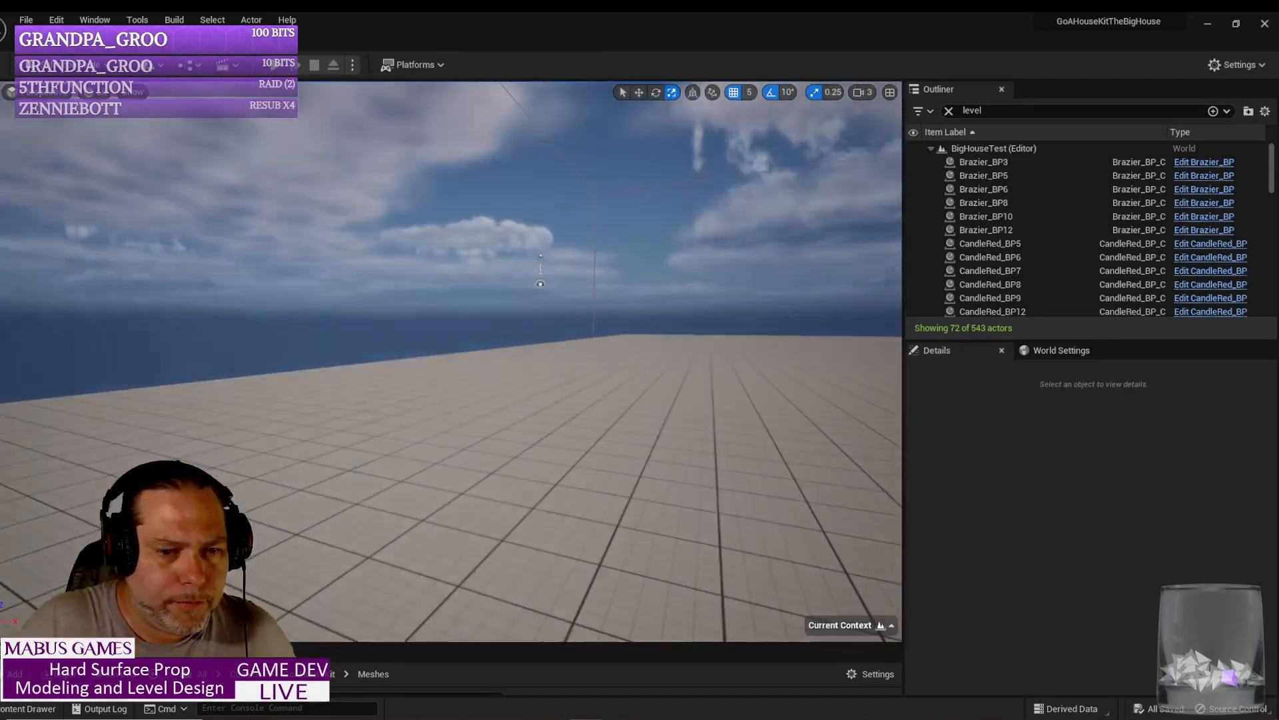
right_click_drag(452, 360, 333, 361)
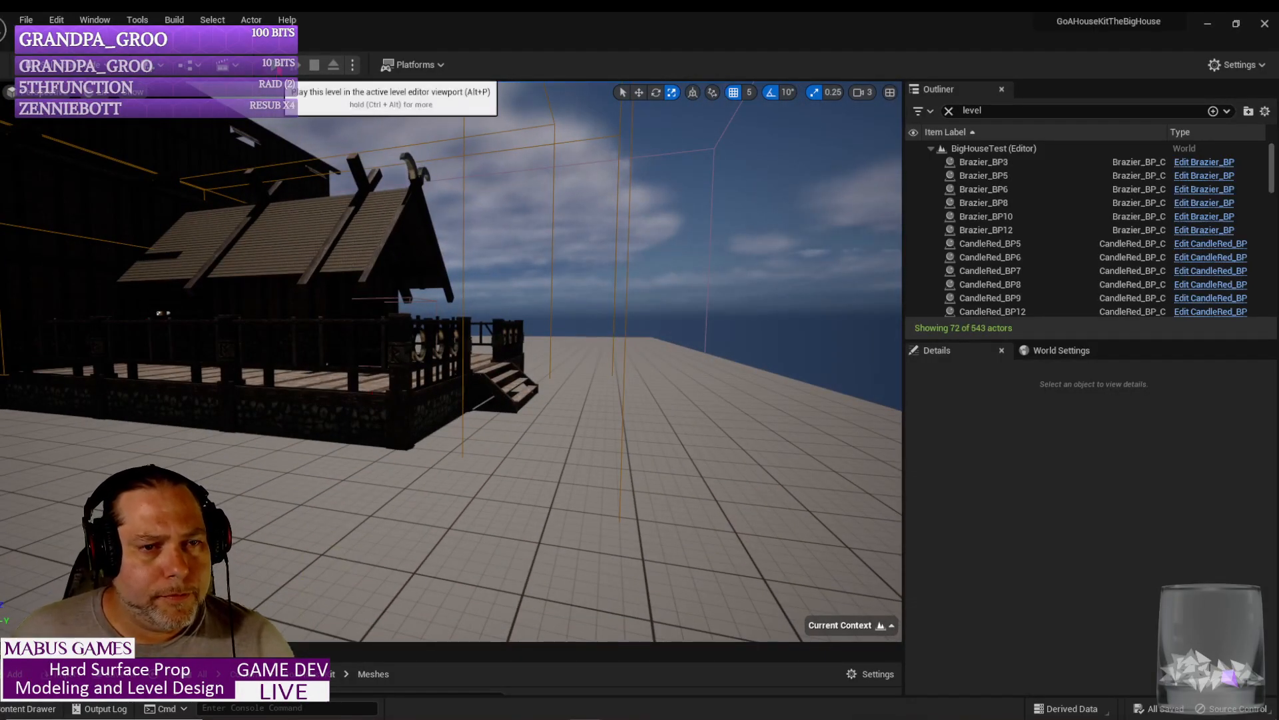
left_click(298, 65)
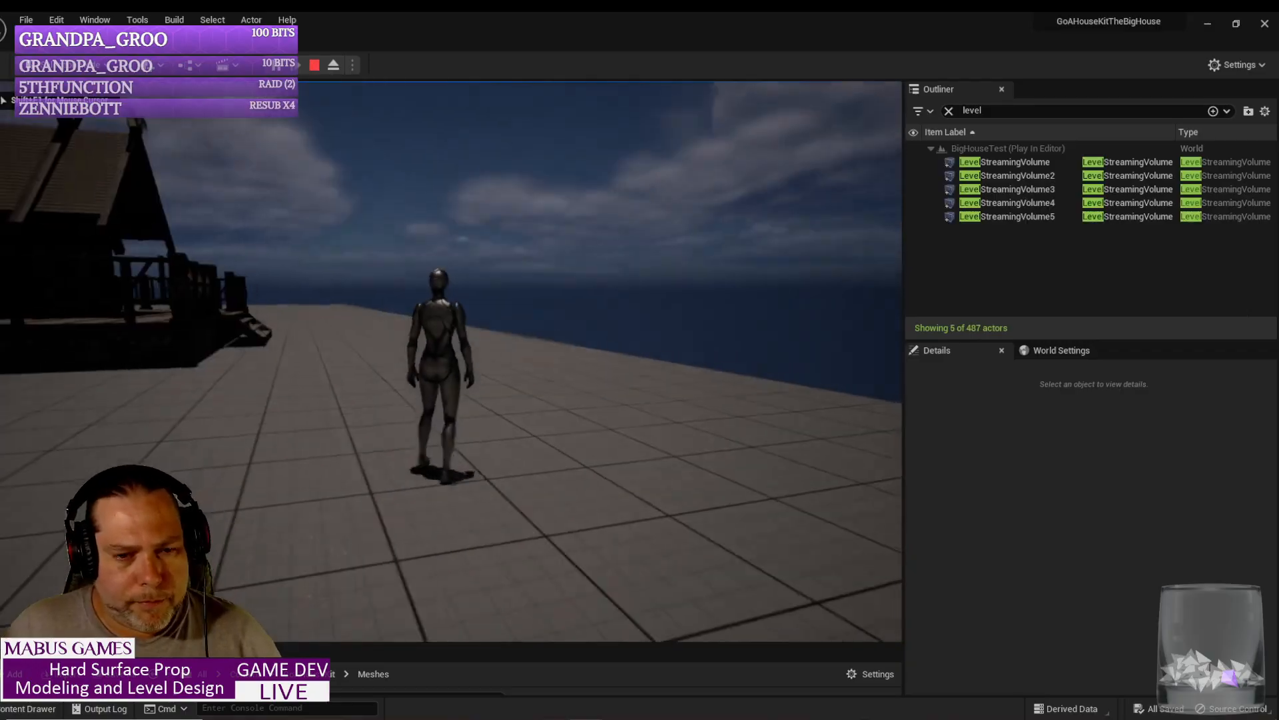
key("w")
key("a")
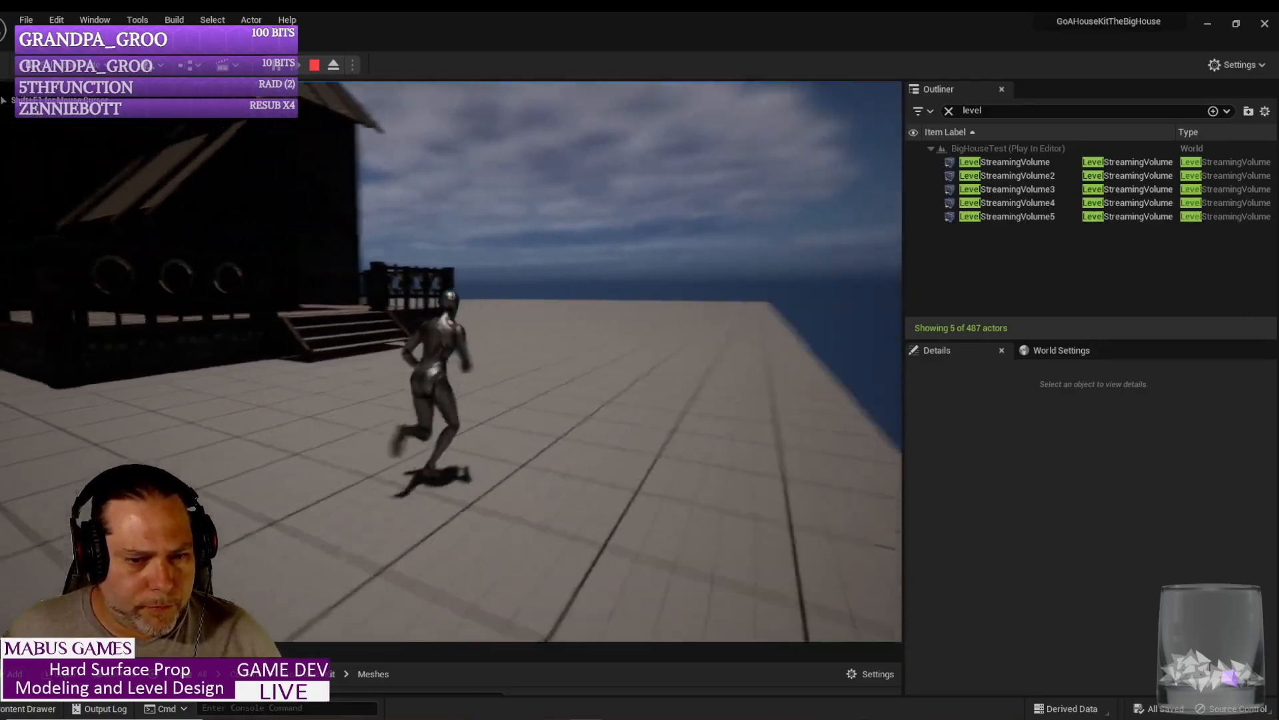
key("w")
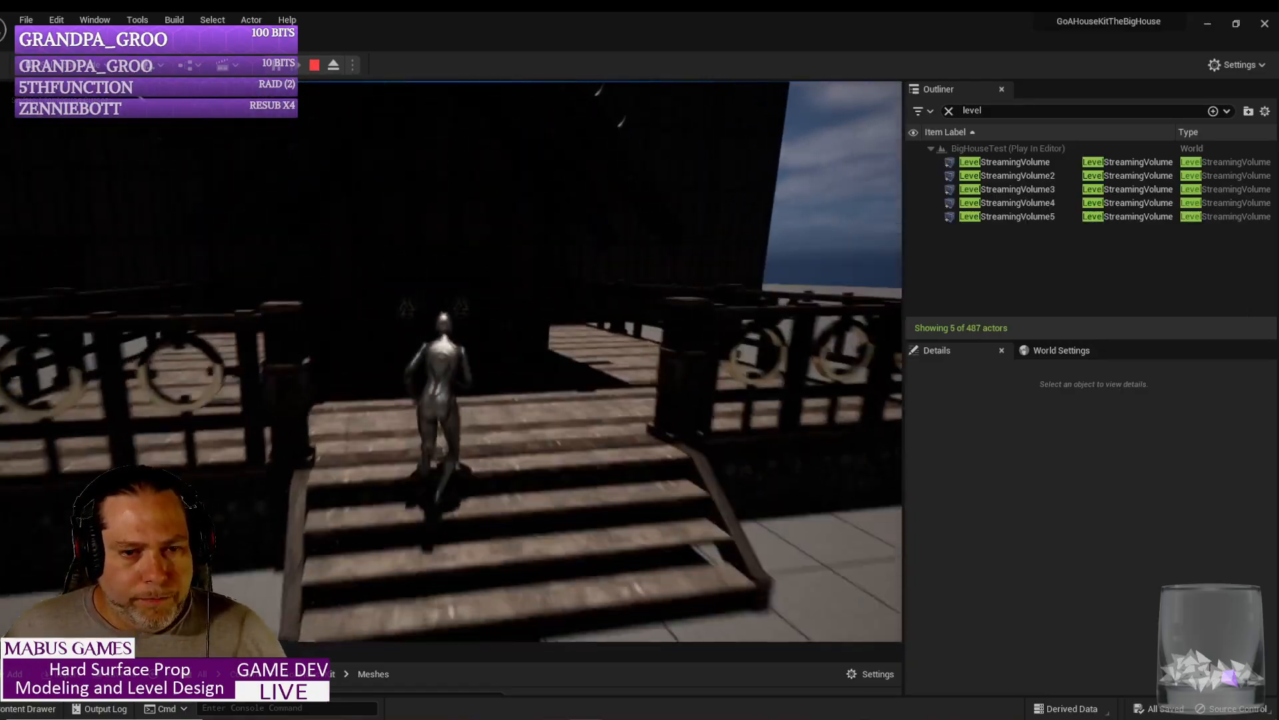
key("w")
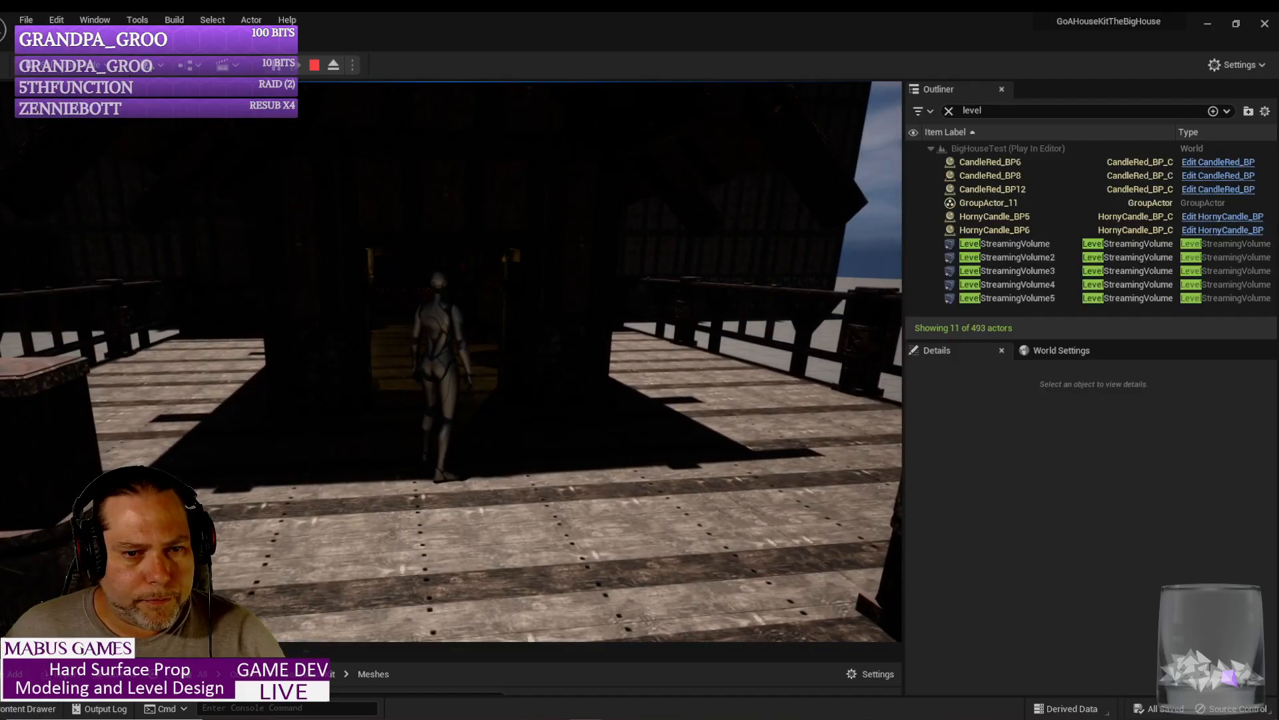
key("s")
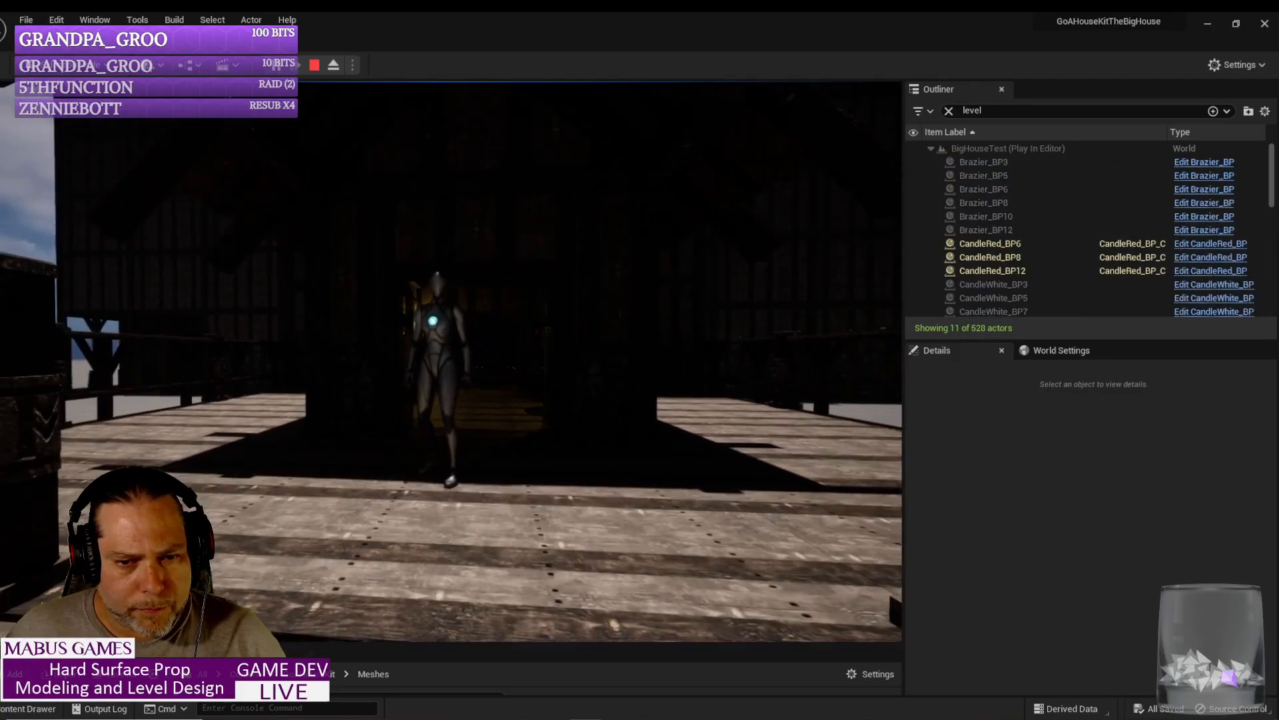
key("w")
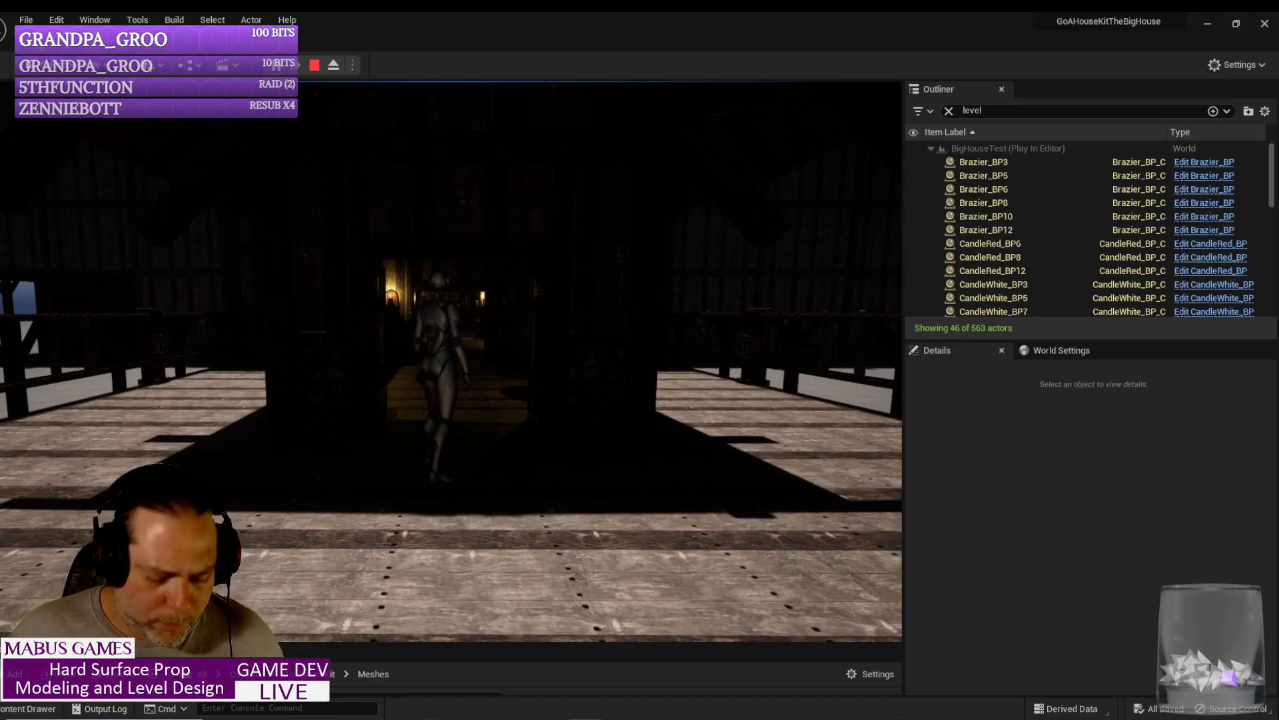
key("Escape")
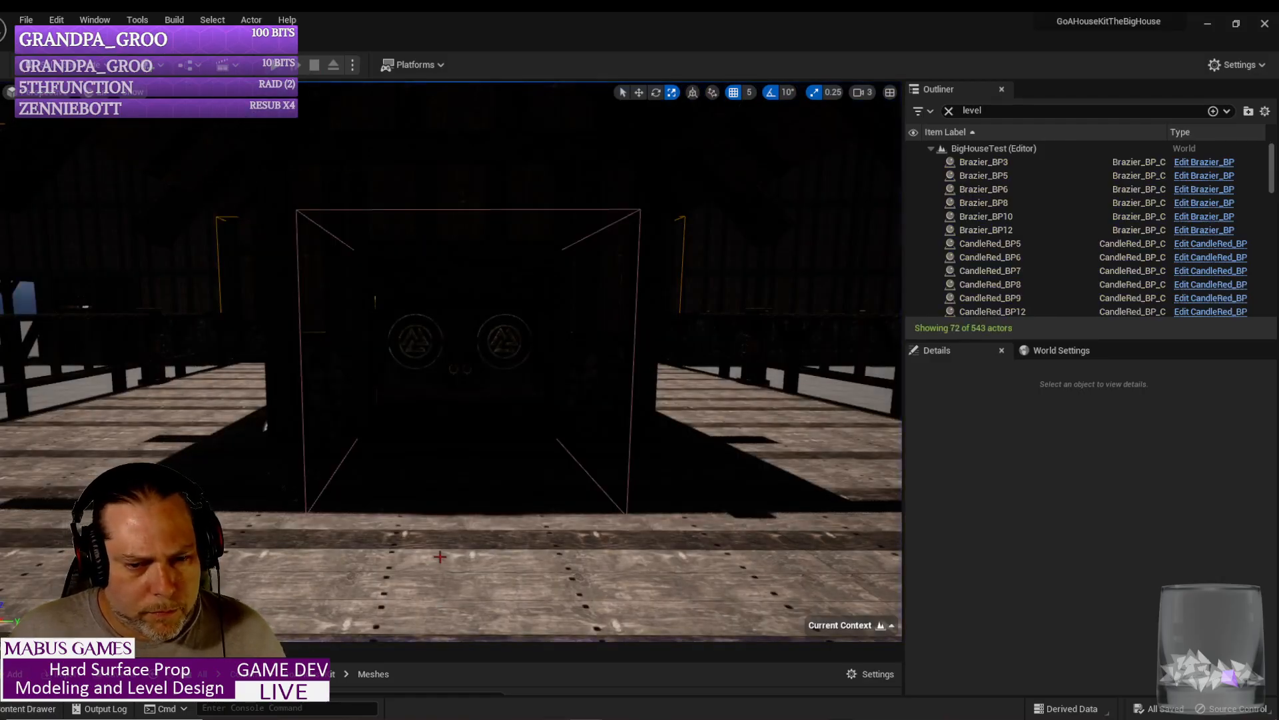
Step: Select LevelStreamingVolume2 and examine from above how far its bounds extend around the front porch and house
right_click_drag(440, 556, 453, 578)
right_click_drag(636, 353, 636, 353)
right_click_drag(668, 402, 669, 402)
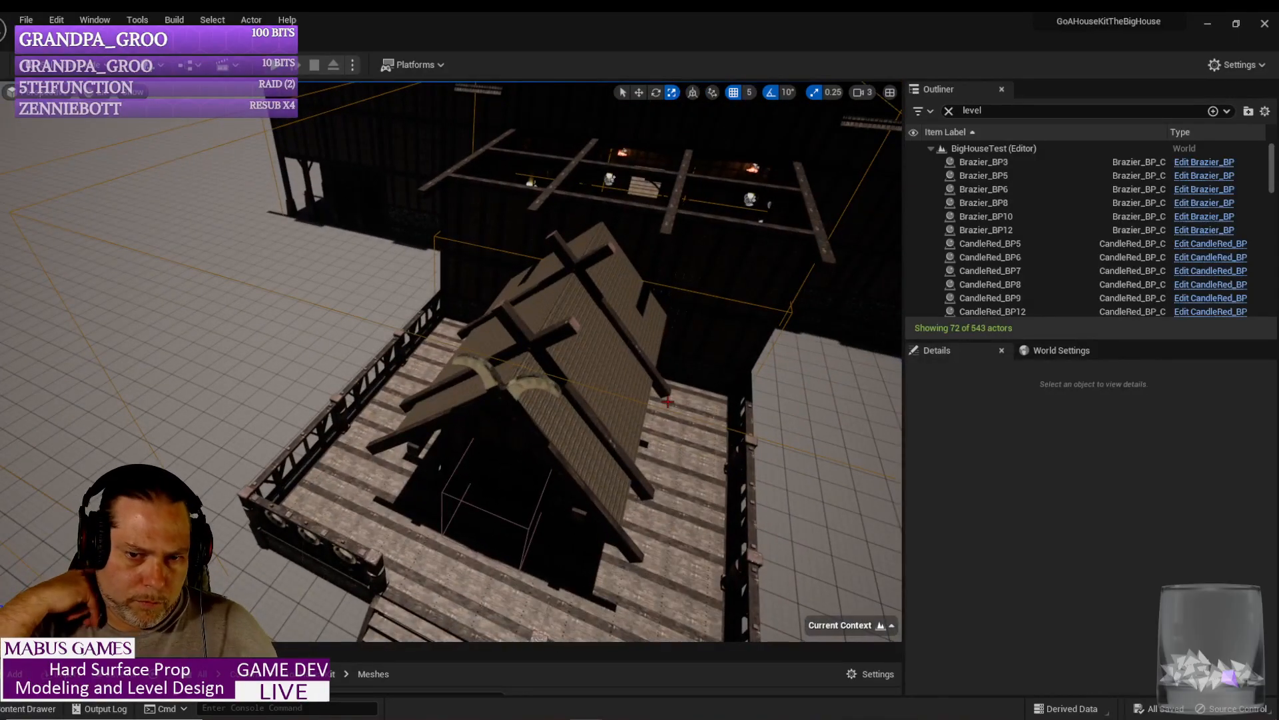
right_click_drag(653, 434, 653, 434)
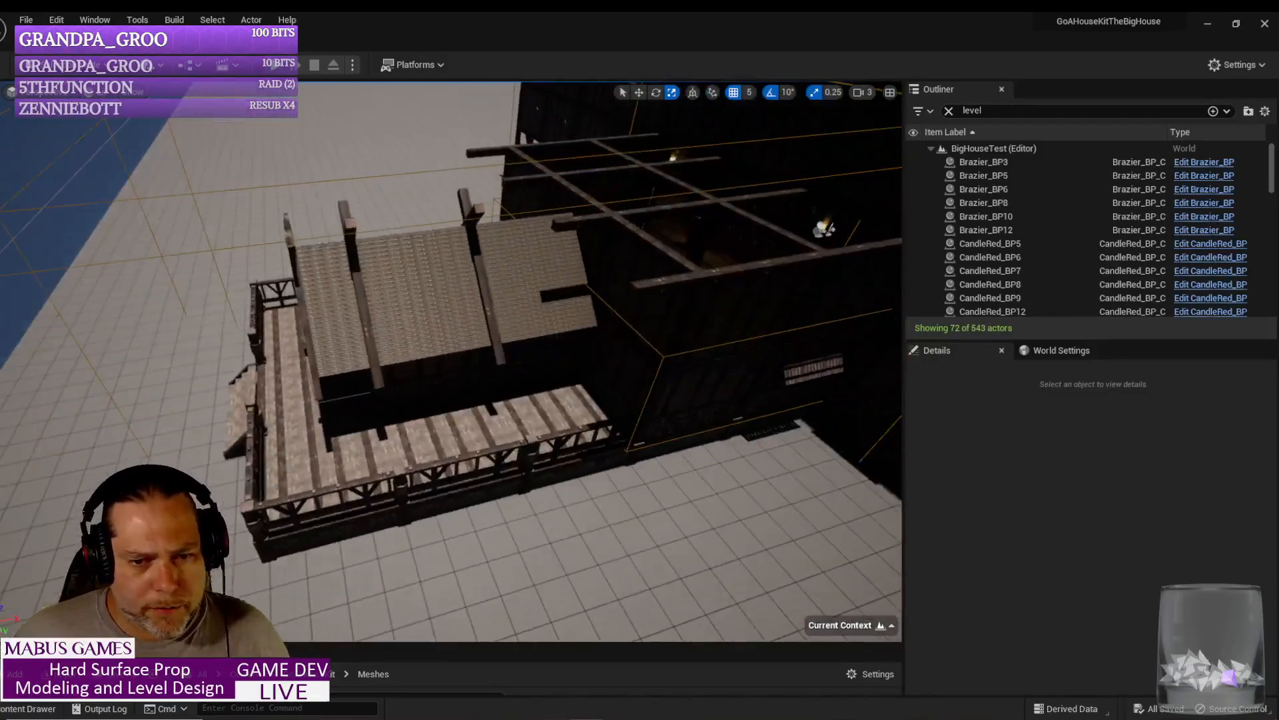
right_click_drag(563, 434, 563, 434)
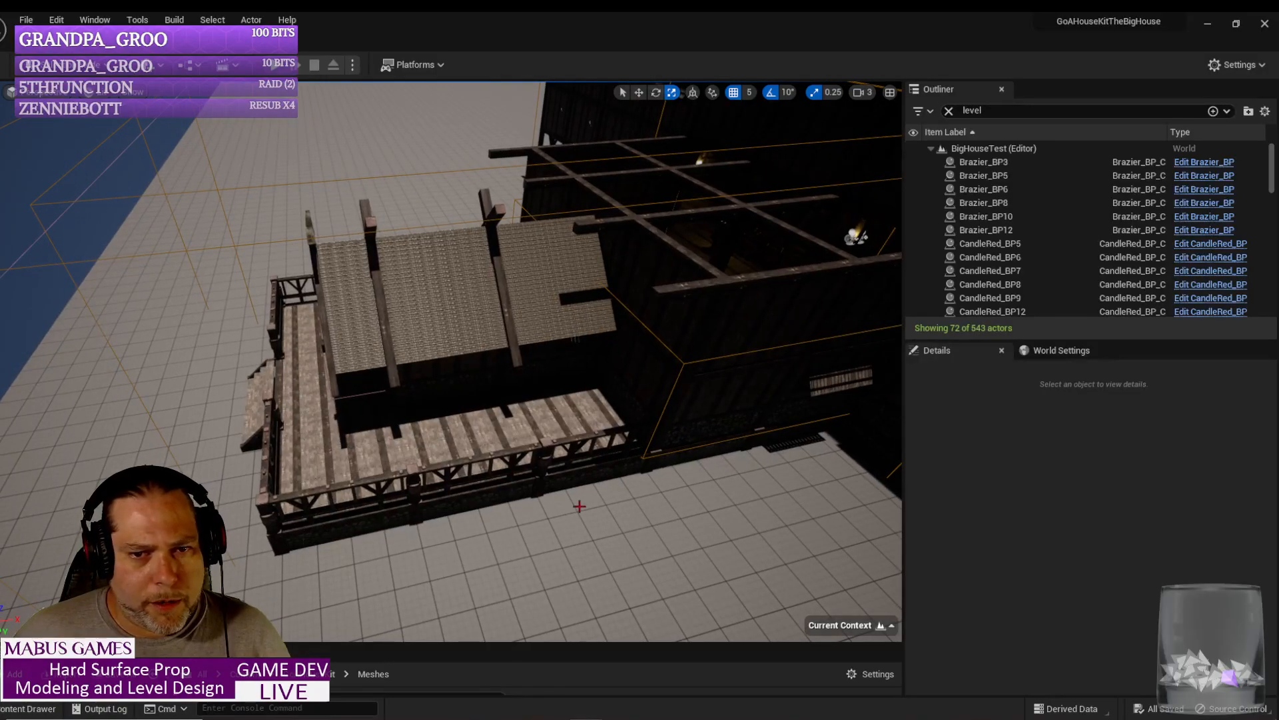
left_click(182, 193)
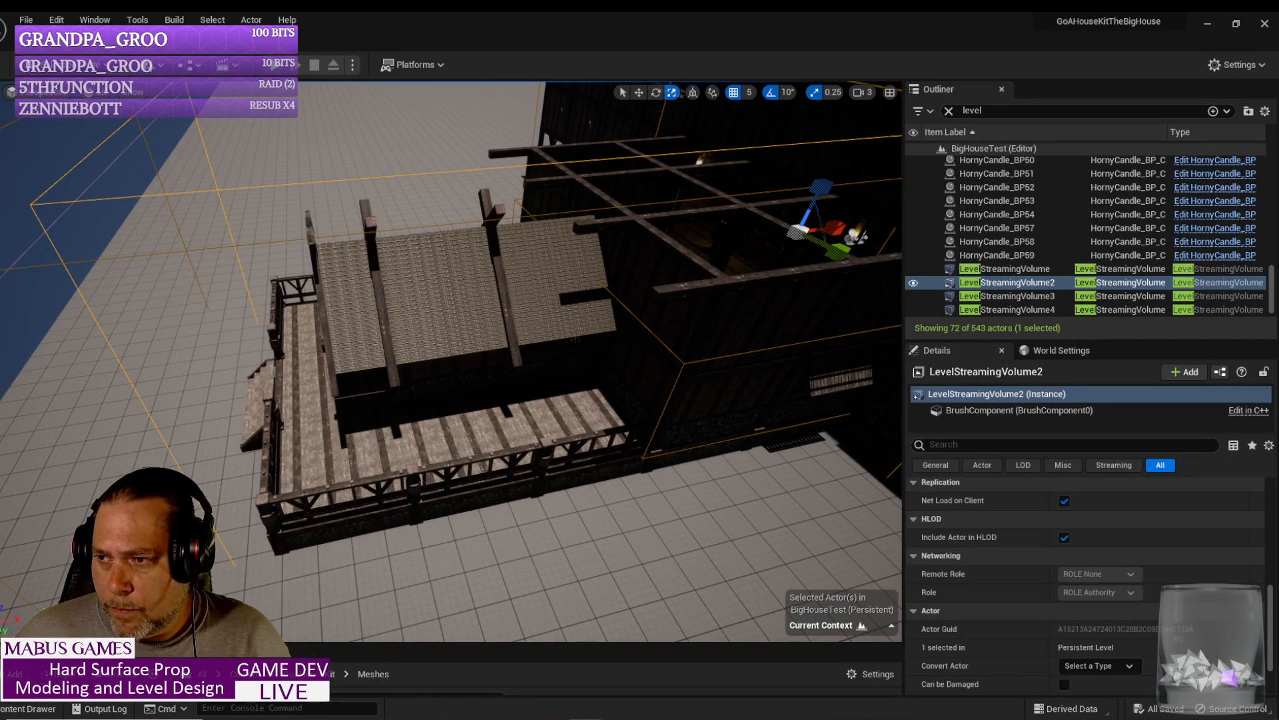
left_click_drag(1048, 165, 1278, 188)
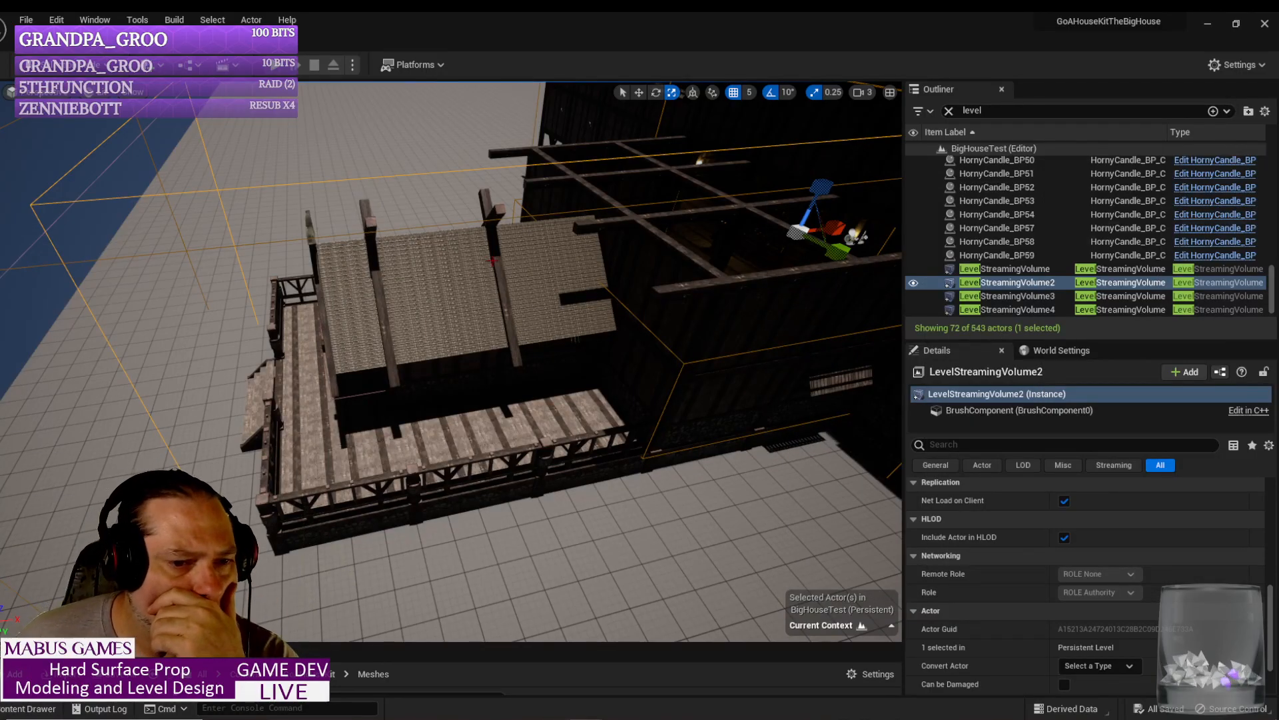
right_click_drag(265, 368, 207, 374)
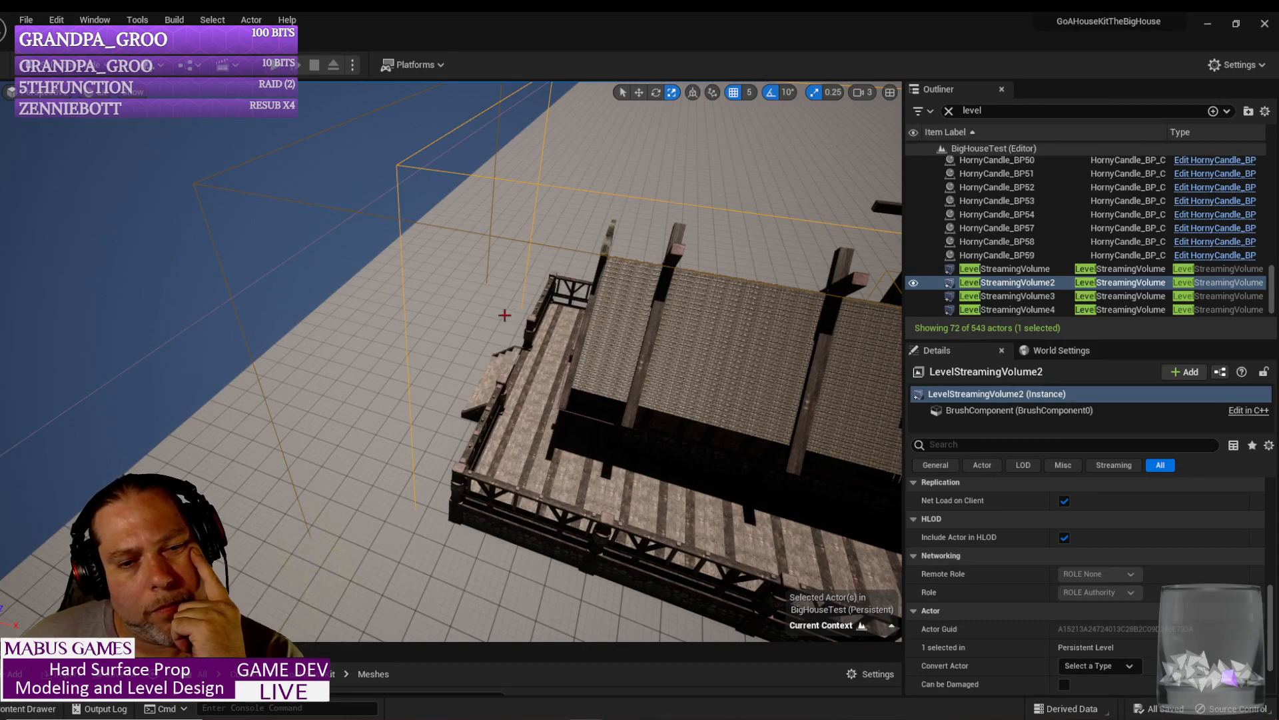
key("f")
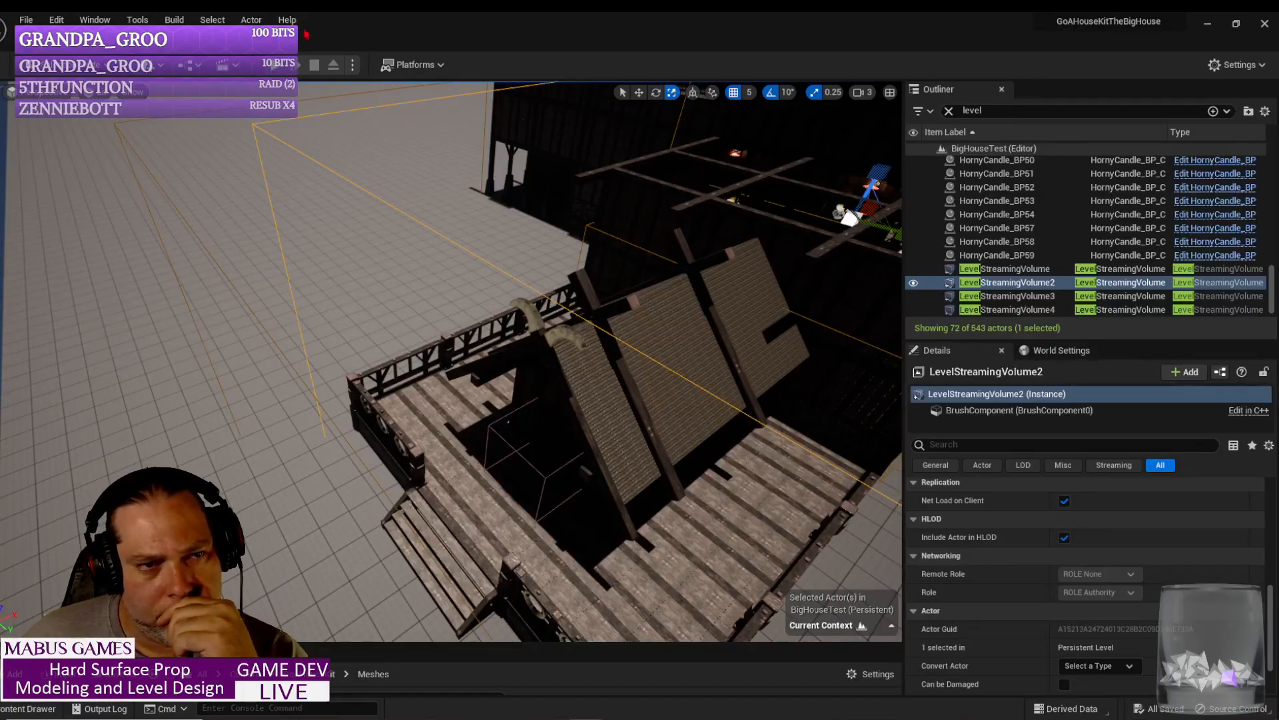
Step: Play-test from outside the house up the porch steps to the entrance doors, checking when the entrance and main hall lights load
key("alt+p")
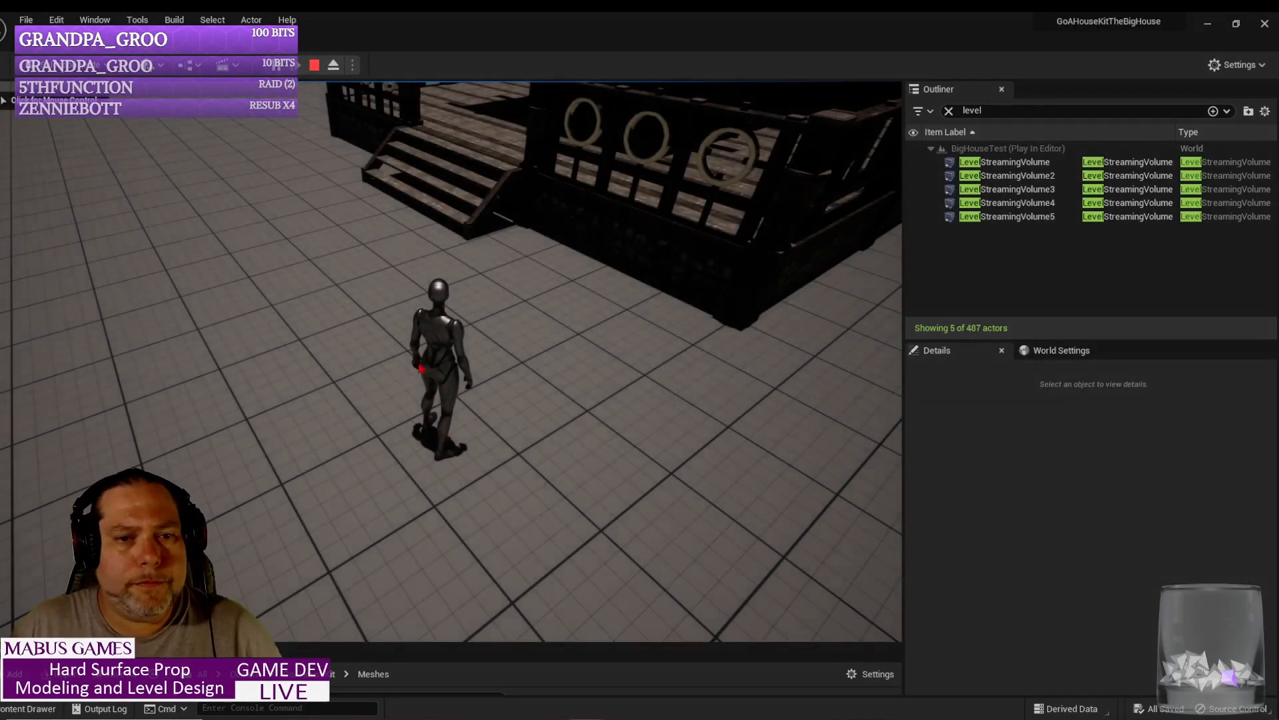
left_click(625, 370)
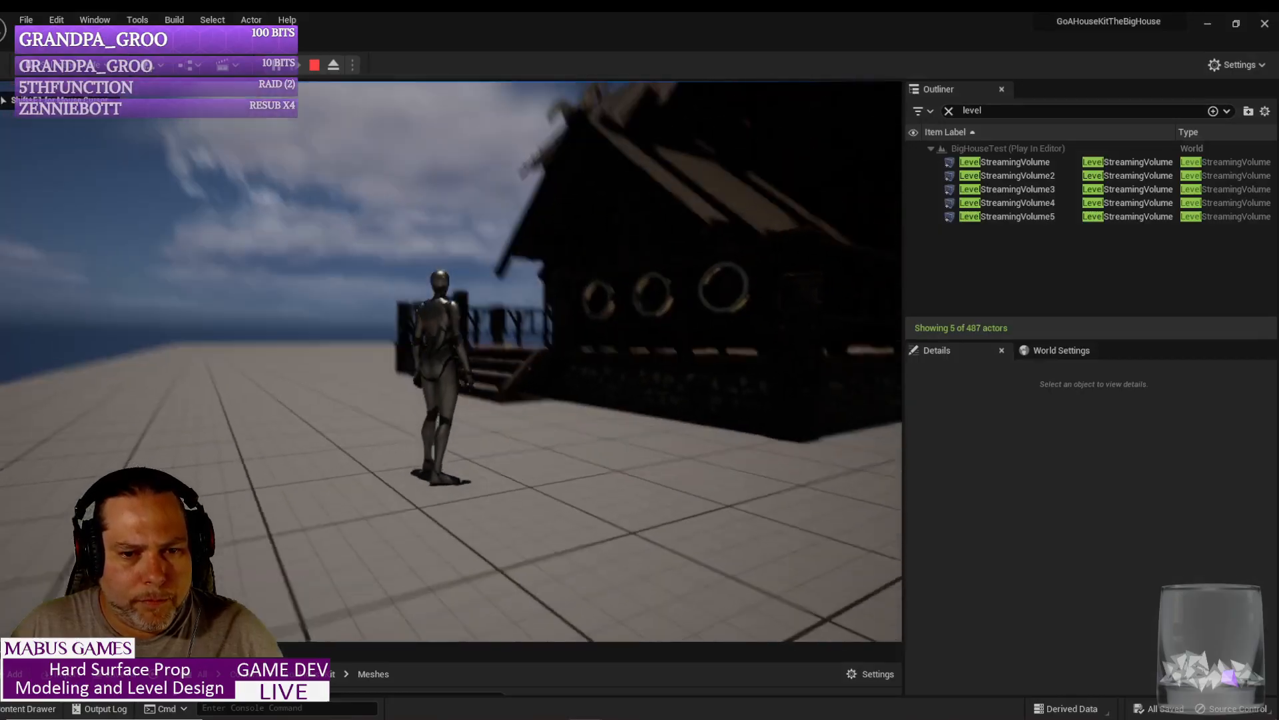
key("w")
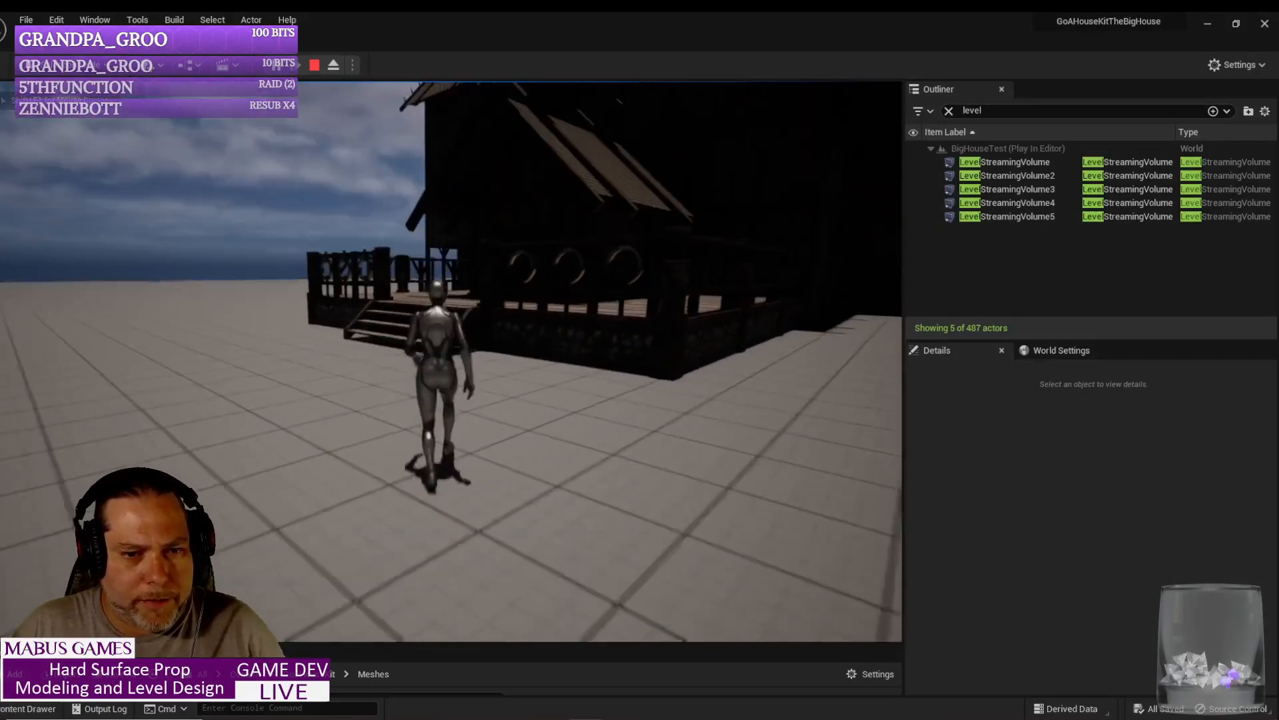
key("w")
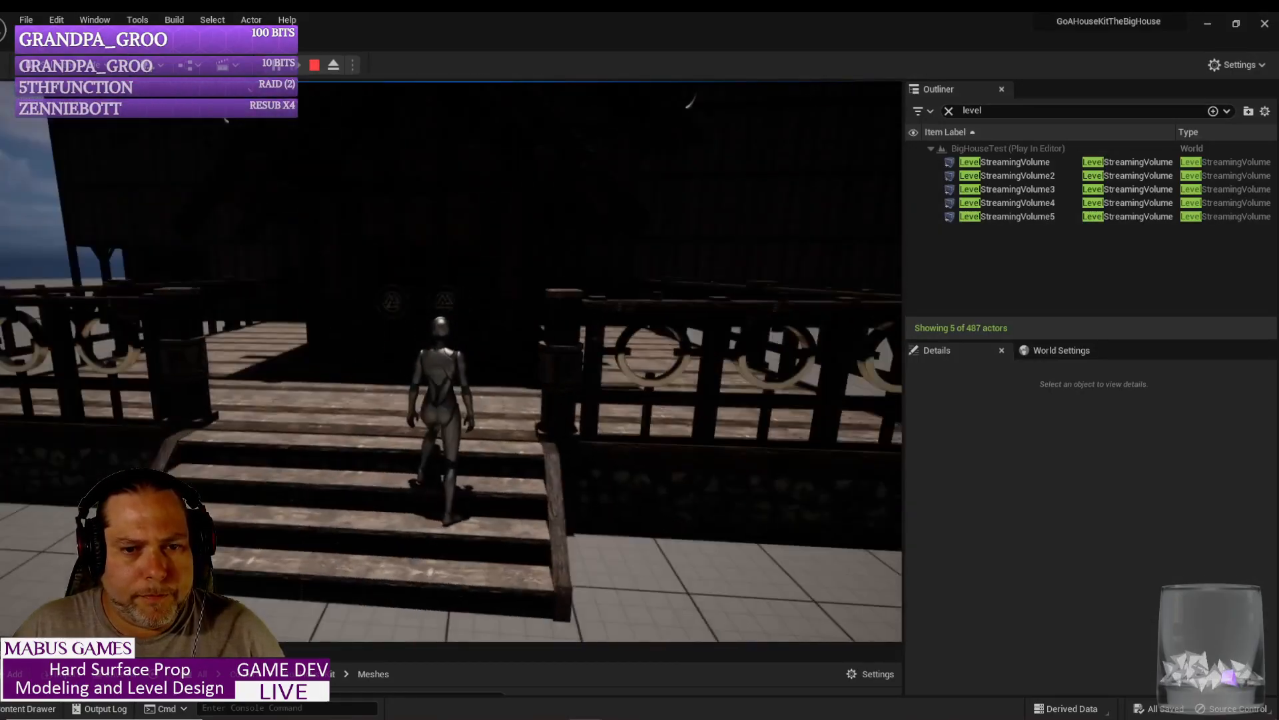
key("w")
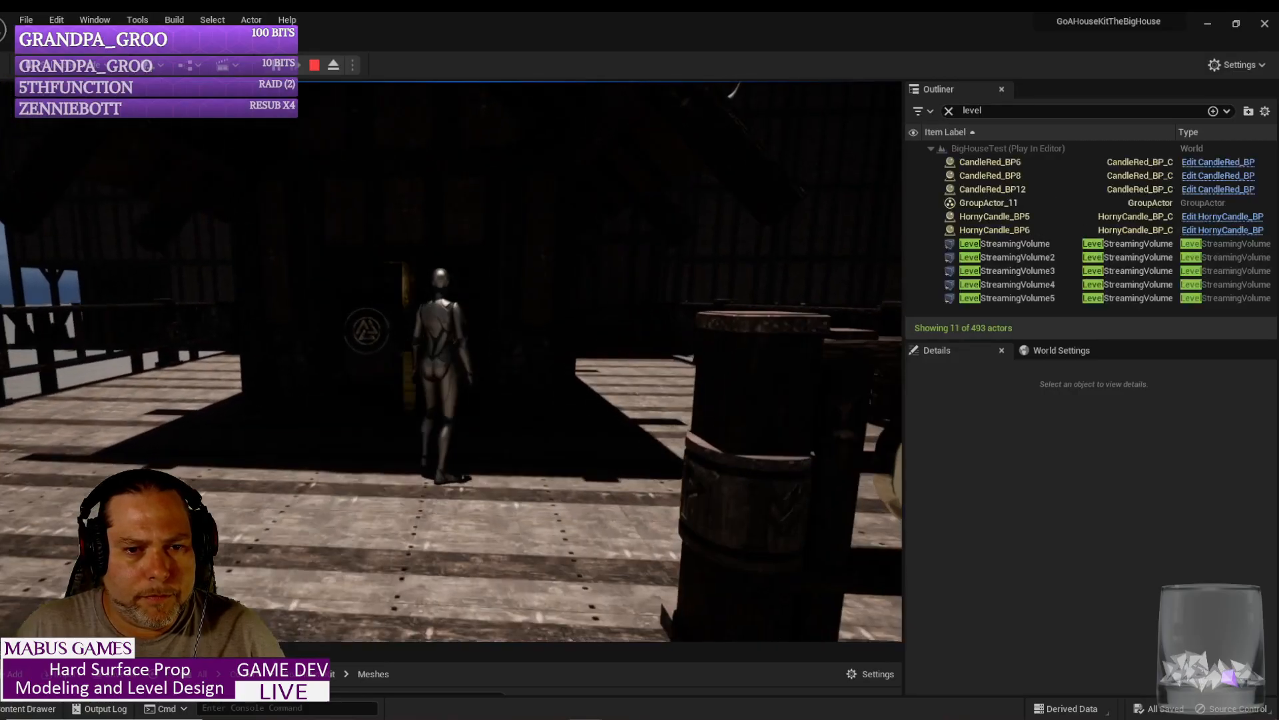
key("w")
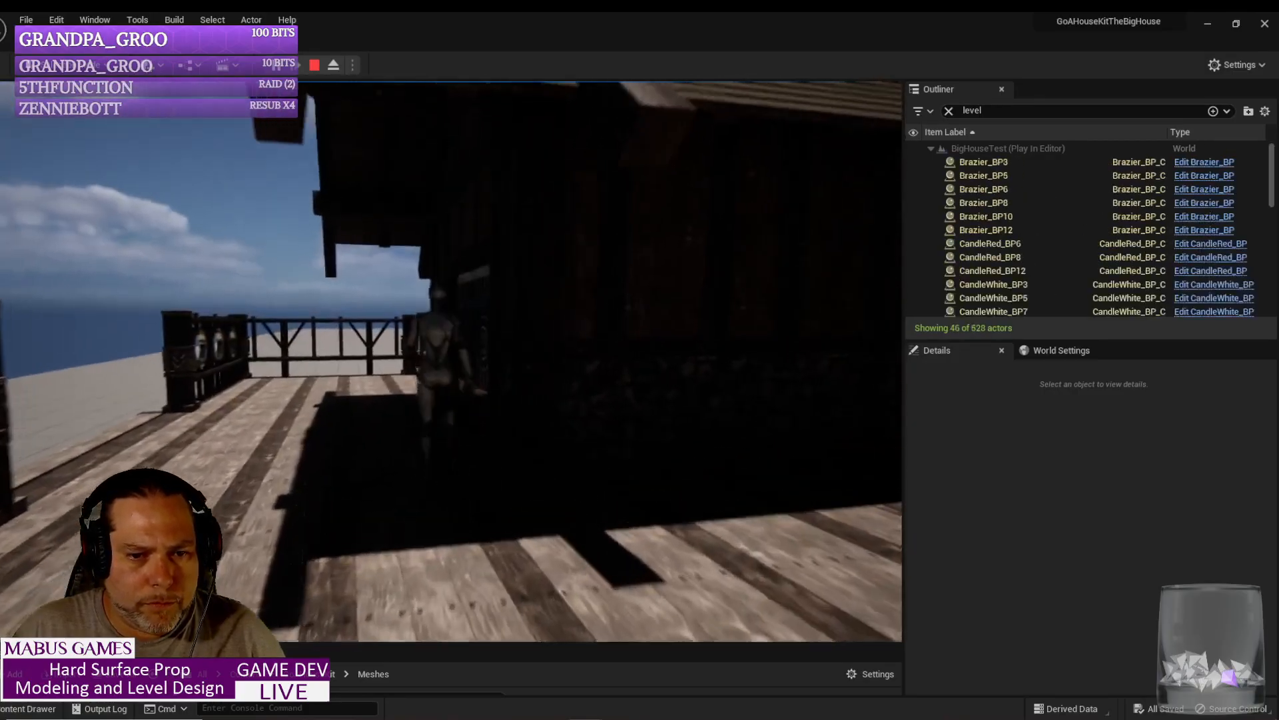
key("w")
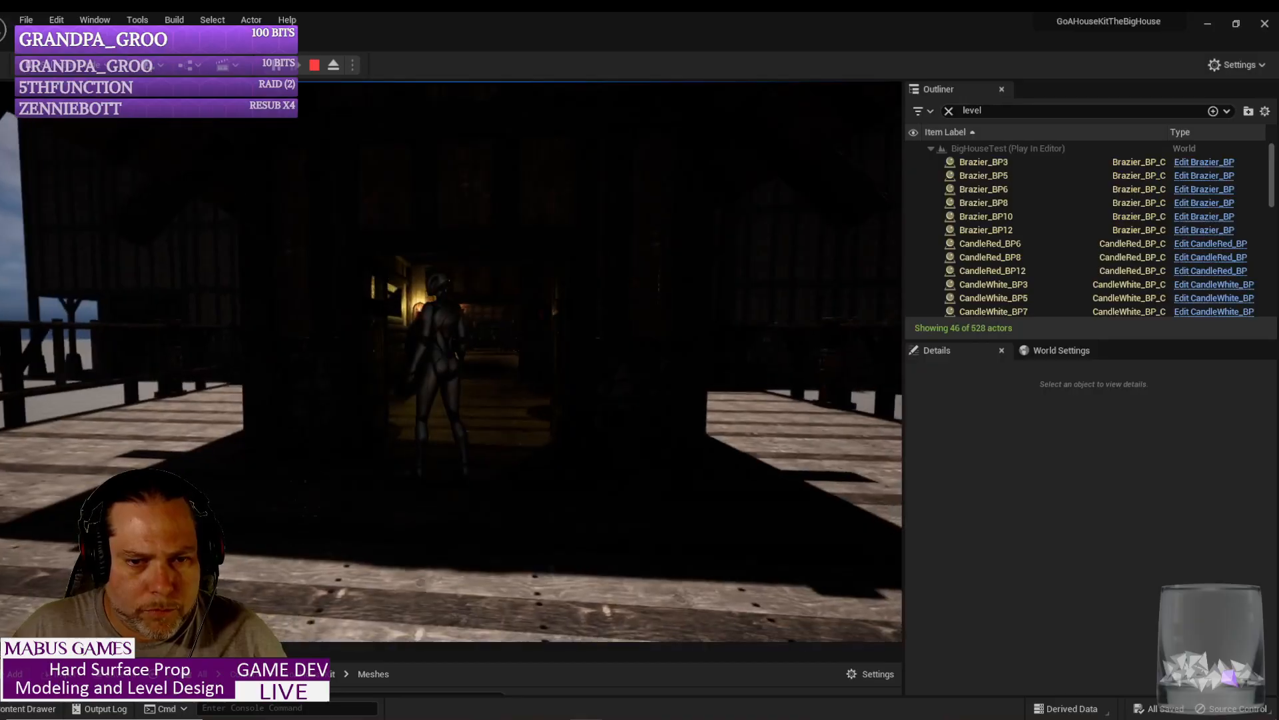
Step: Walk back and forth on the porch in front of the entrance doors, checking where the main hall lights load and unload
key("s")
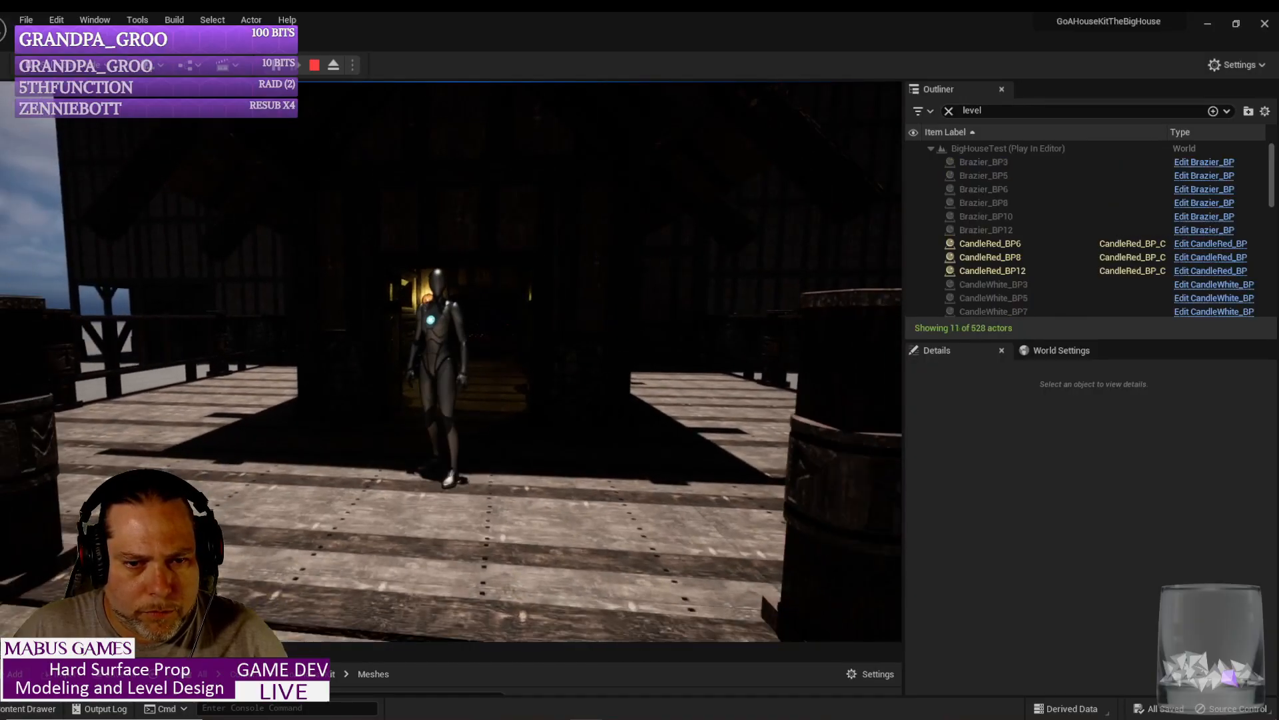
key("s")
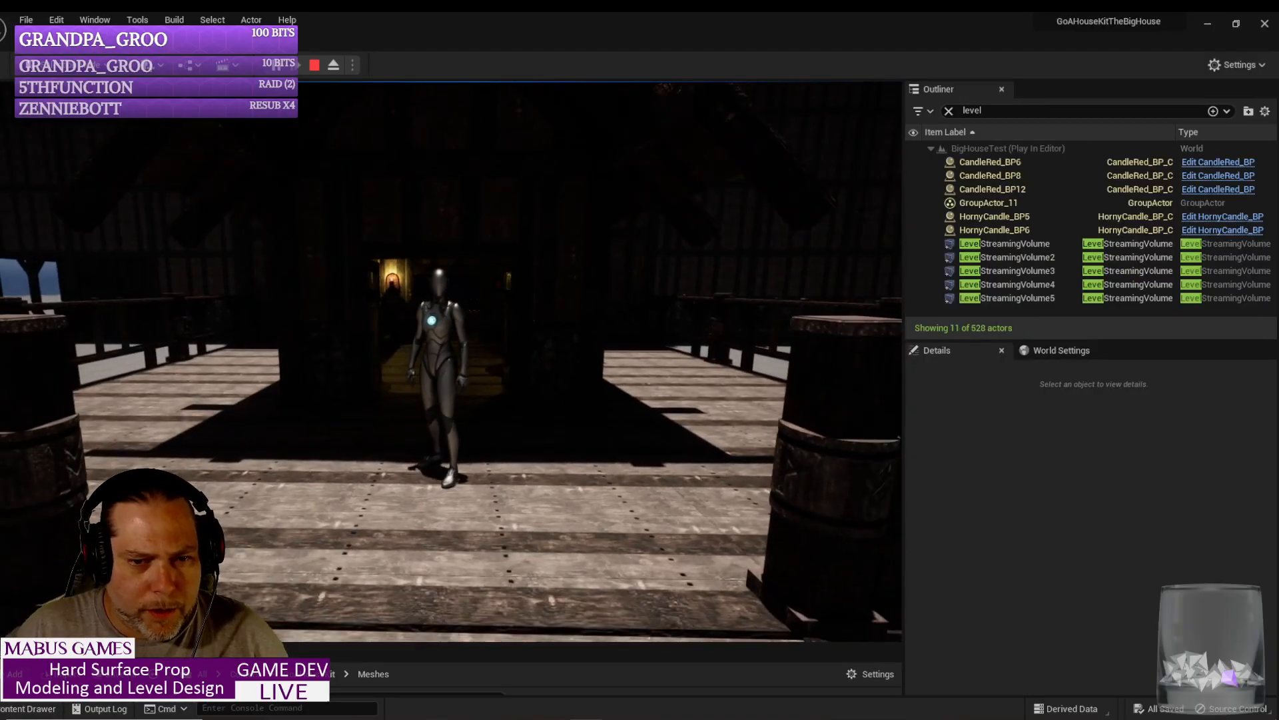
key("w")
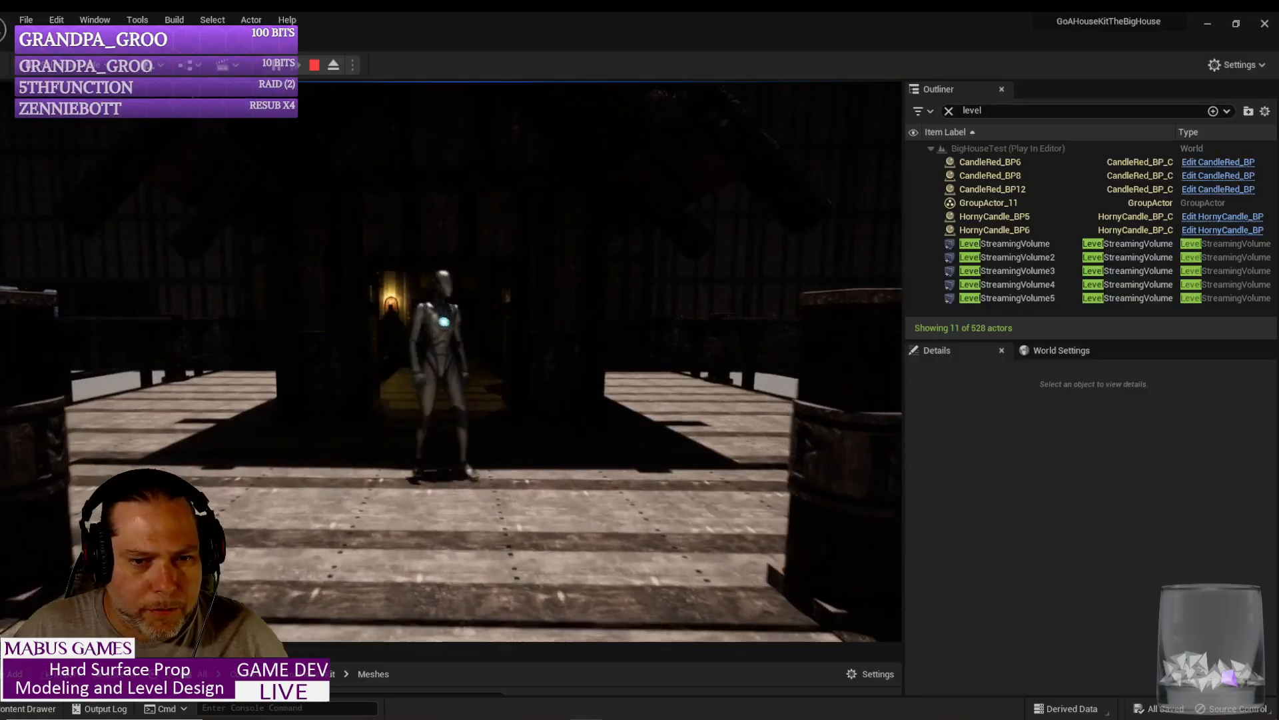
key("s")
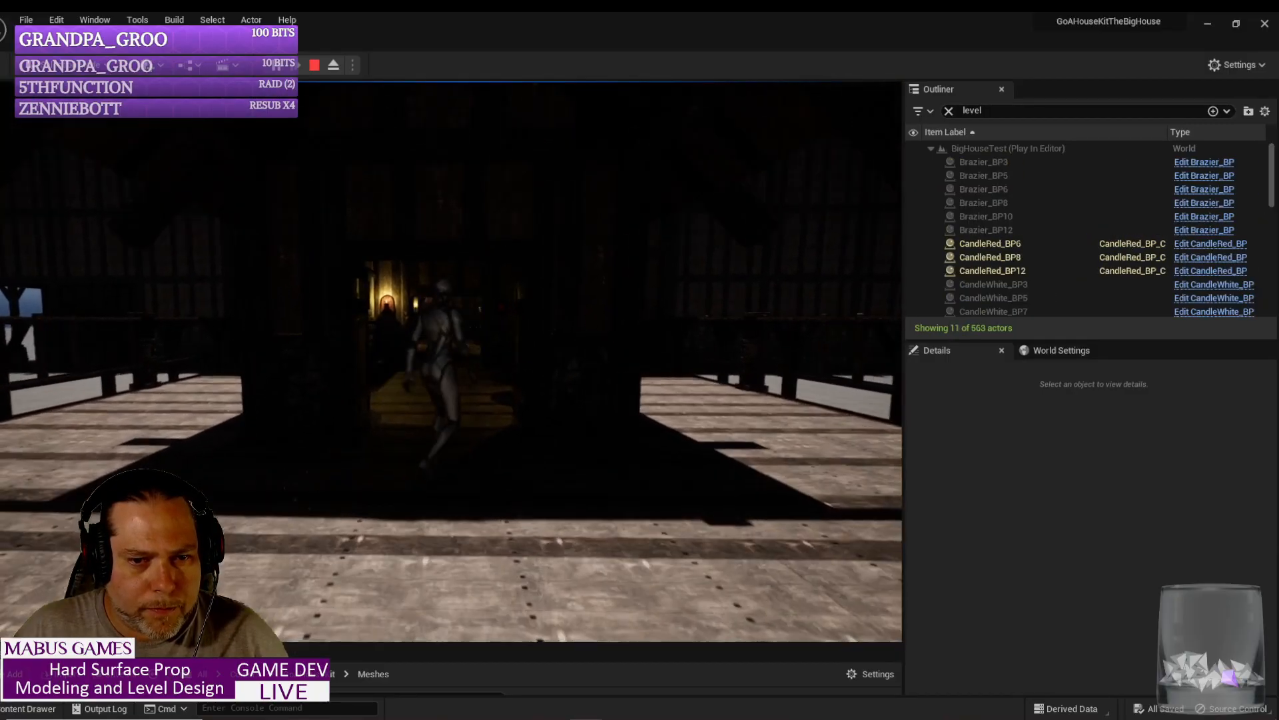
key("s")
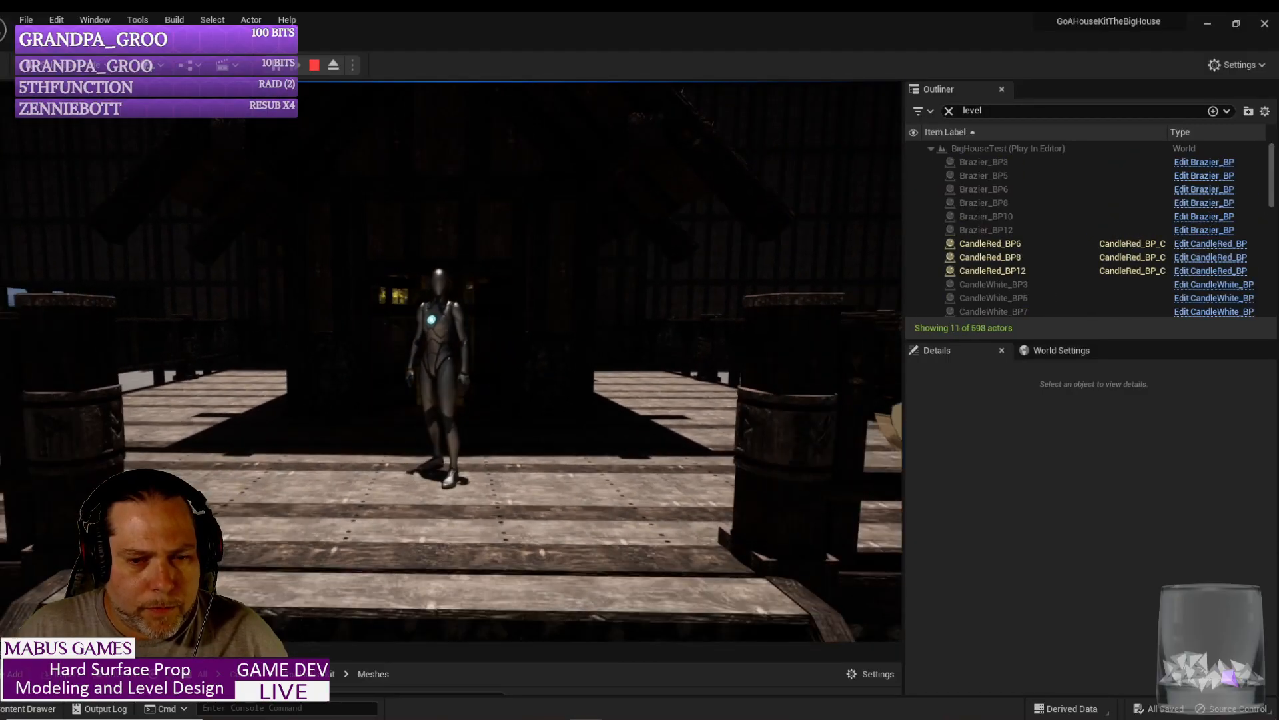
key("w")
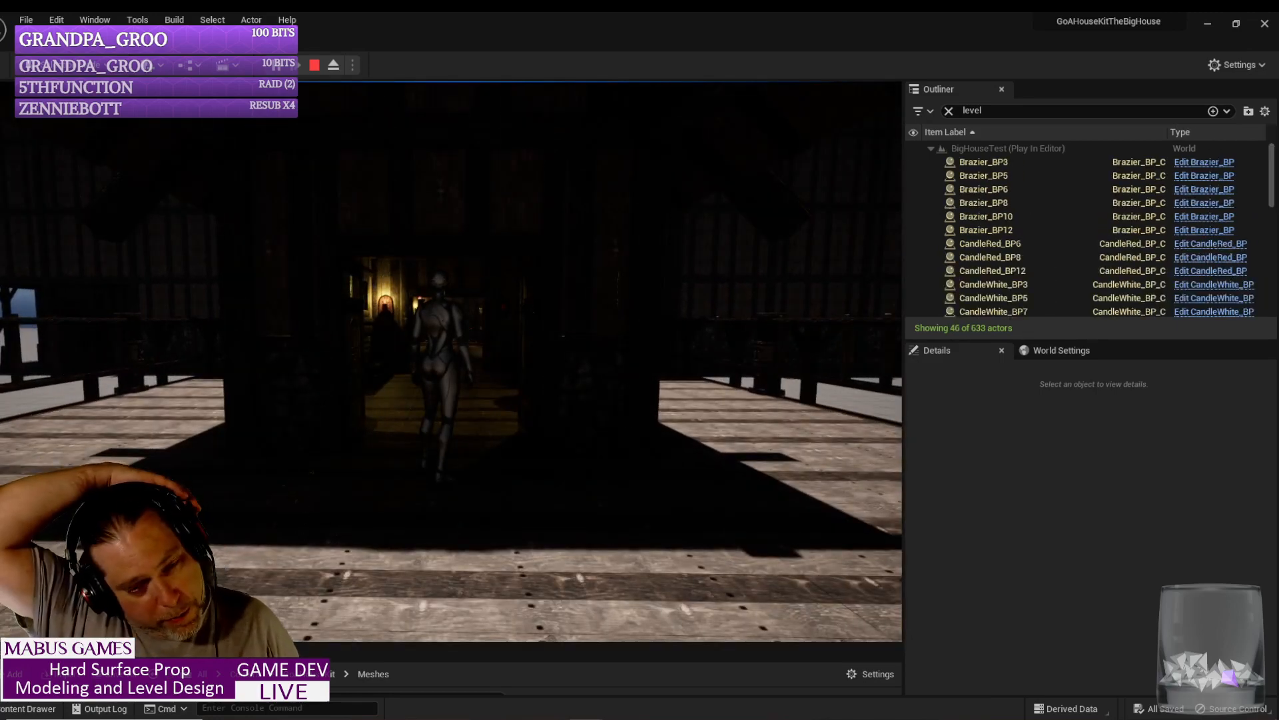
Step: Continue through the entrance and main hall into the fire-pit room, check how the lights stream around its doorway, and end the test
key("w")
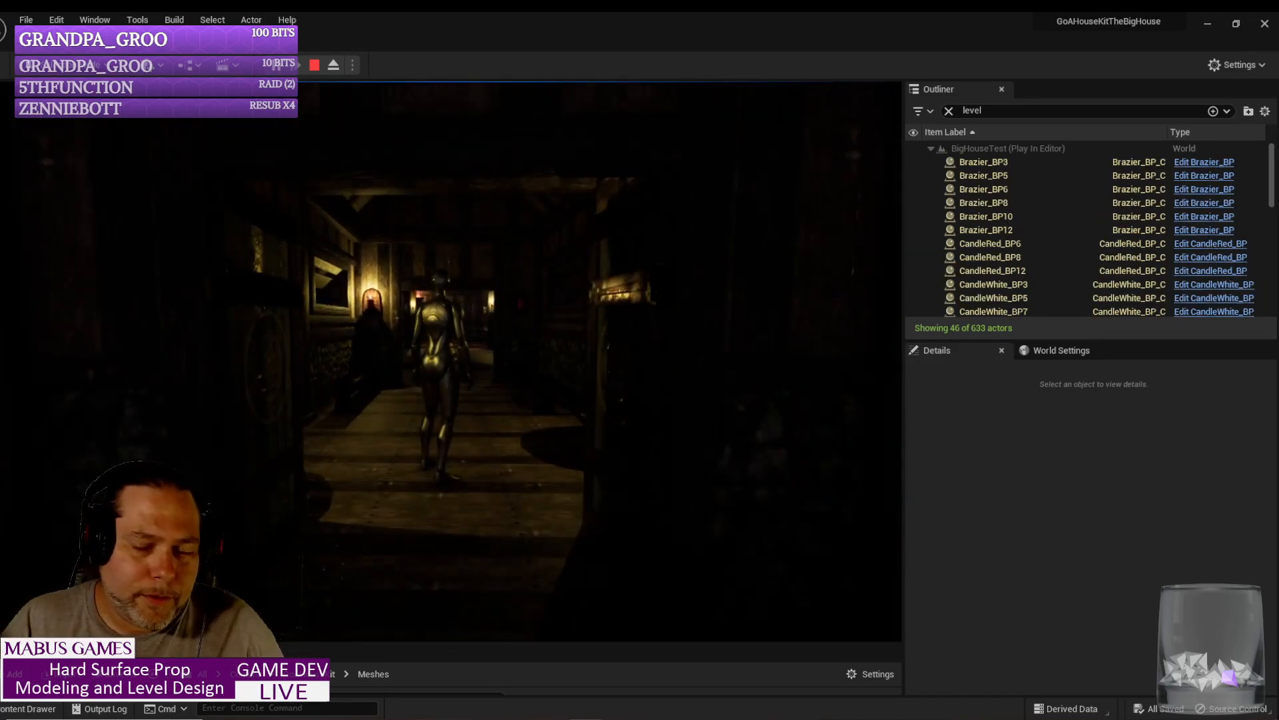
key("w")
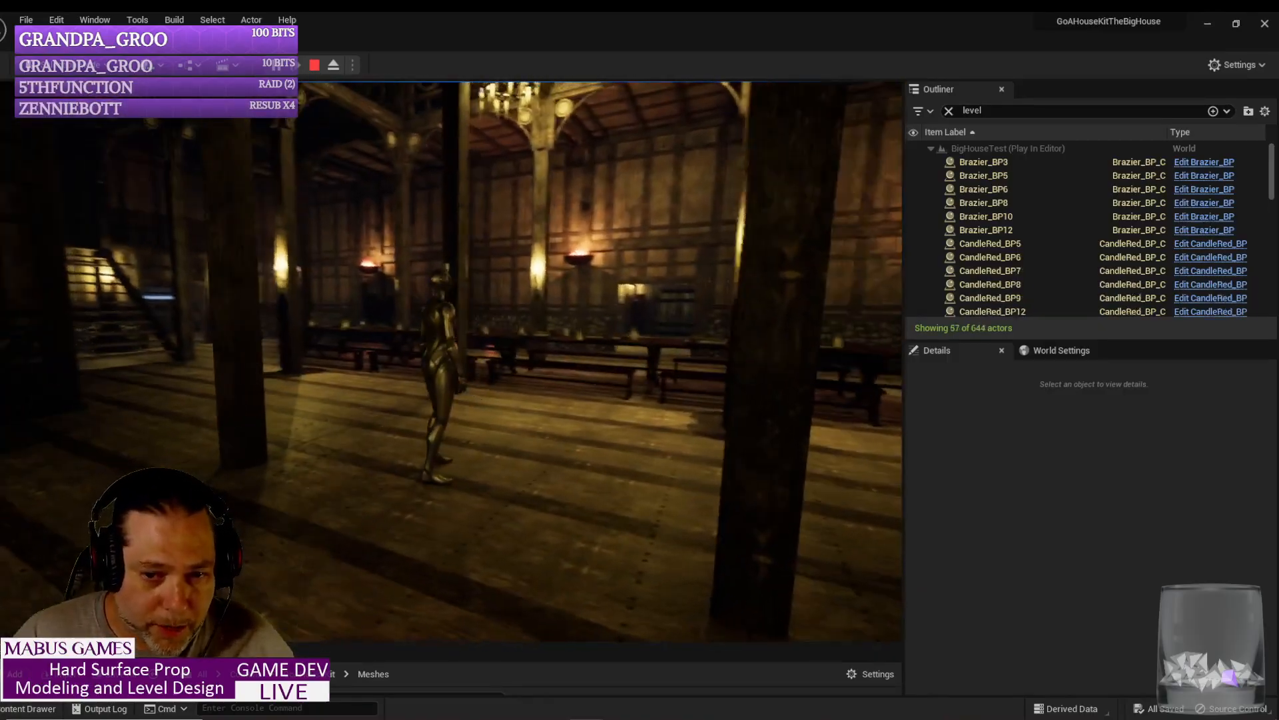
key("w")
key("a")
key("w")
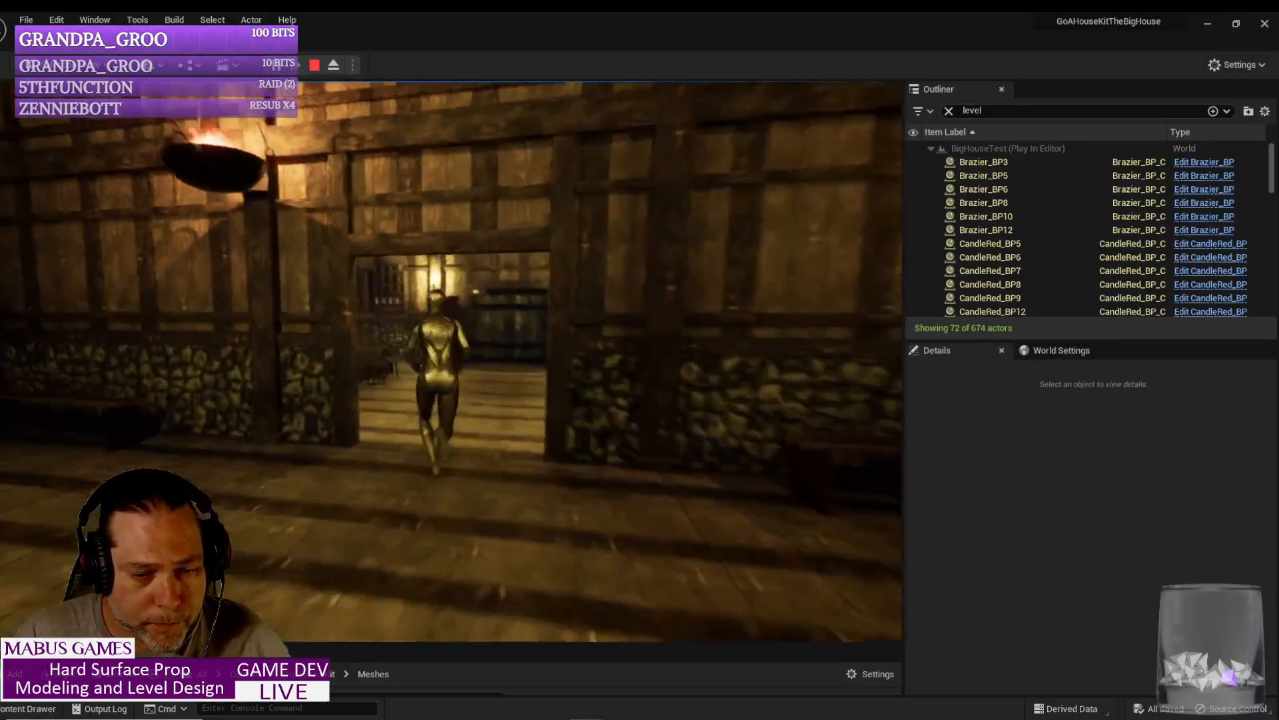
key("w")
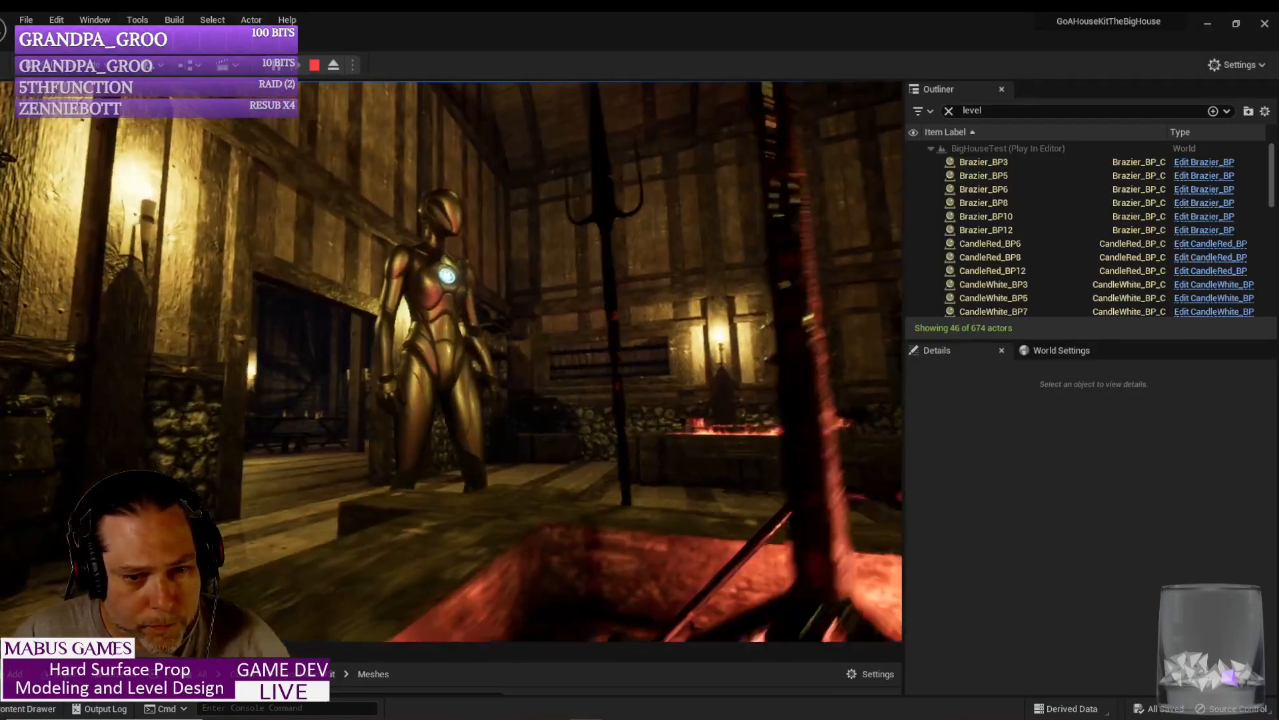
key("w")
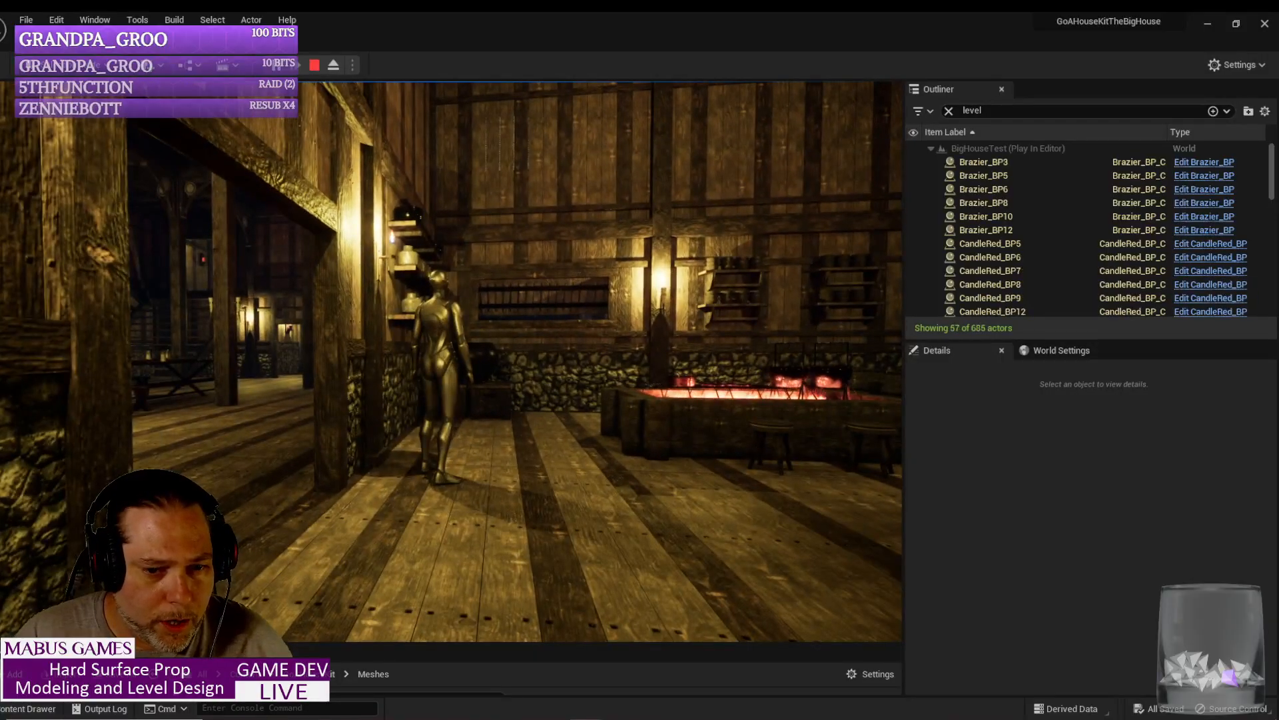
key("s")
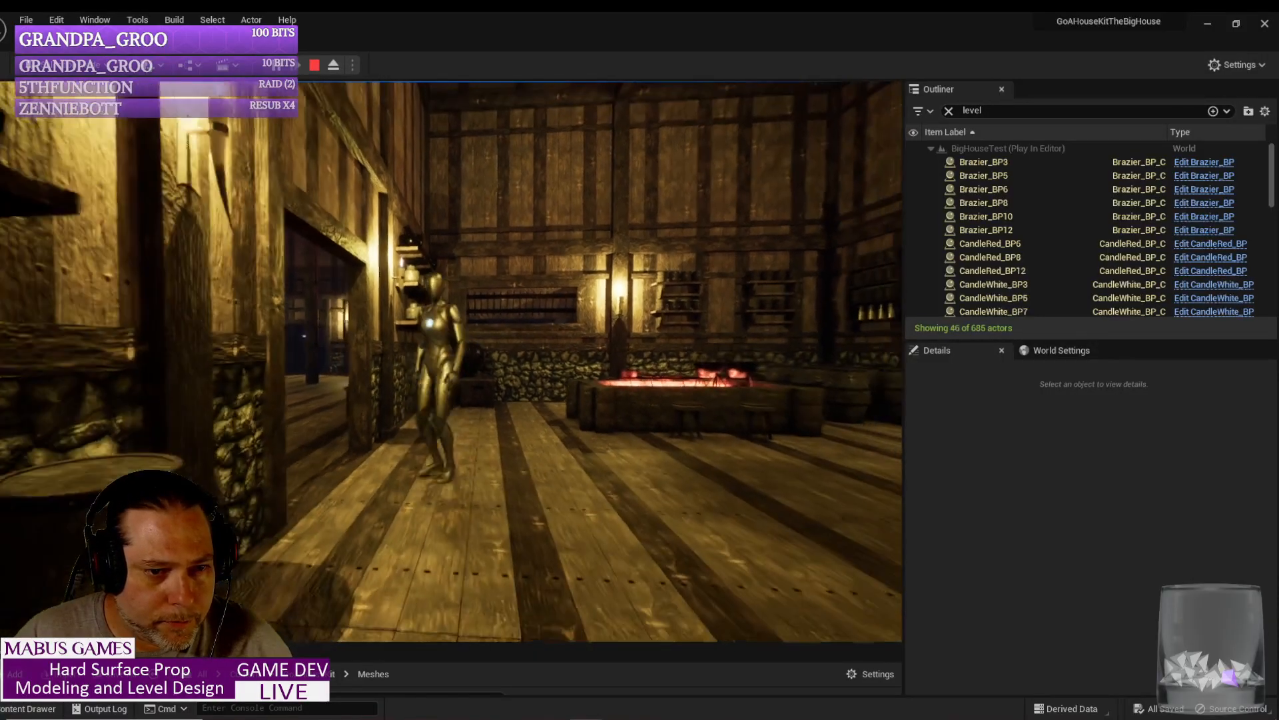
key("s")
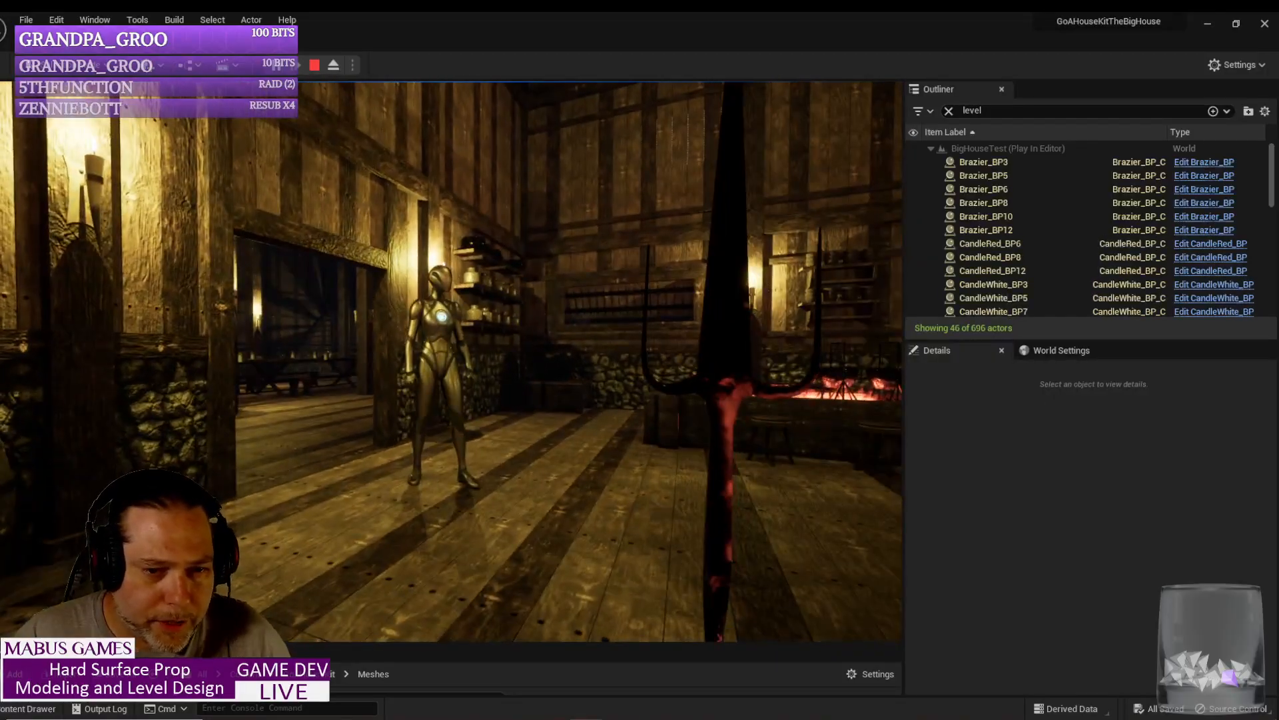
key("Escape")
Step: Stretch LevelStreamingVolume4 along its Y axis so its bounds span the full width of the fire-pit room, and deselect it
right_click_drag(452, 360, 397, 408)
left_click(1006, 309)
right_click_drag(451, 360, 426, 373)
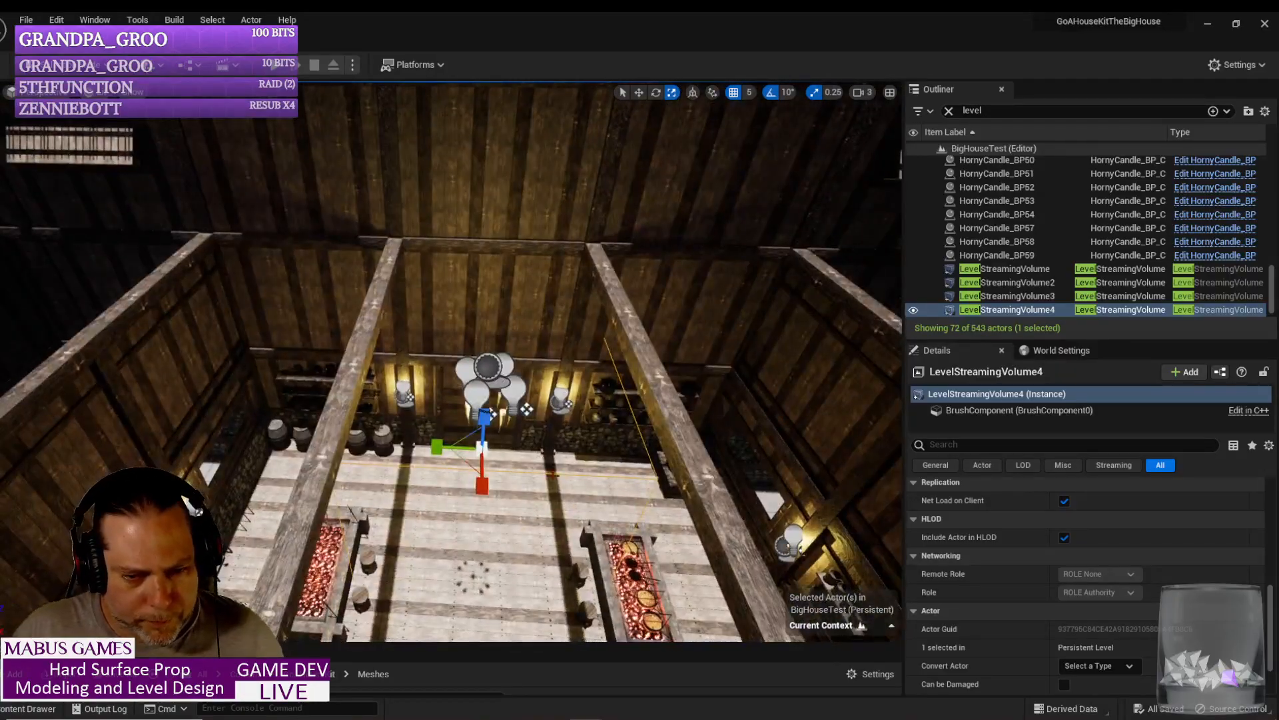
left_click(443, 448)
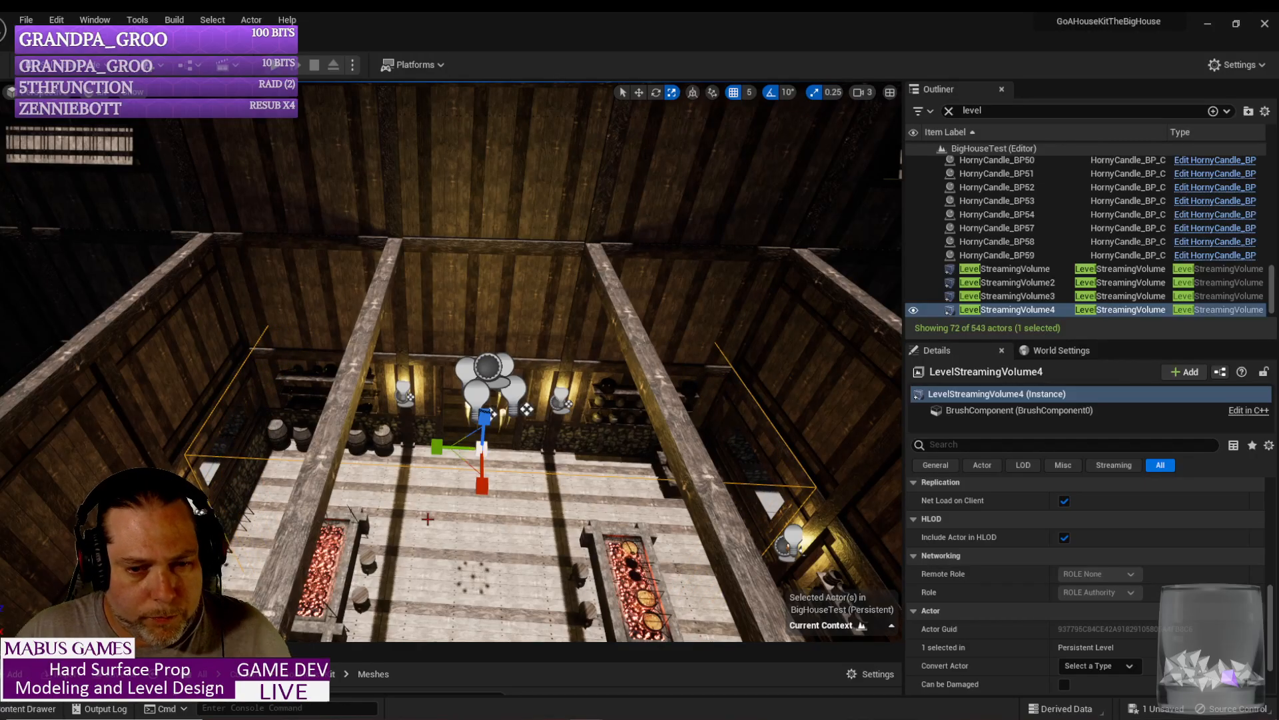
key("Escape")
Step: Select LevelStreamingVolume2 and scale it up slightly along X so it reaches farther past the front porch and into the fire-pit room
right_click_drag(441, 535, 437, 496)
mouse_move(451, 360)
right_mouse_down()
mouse_move(407, 347)
mouse_move(439, 333)
mouse_move(454, 360)
mouse_move(463, 340)
right_mouse_up()
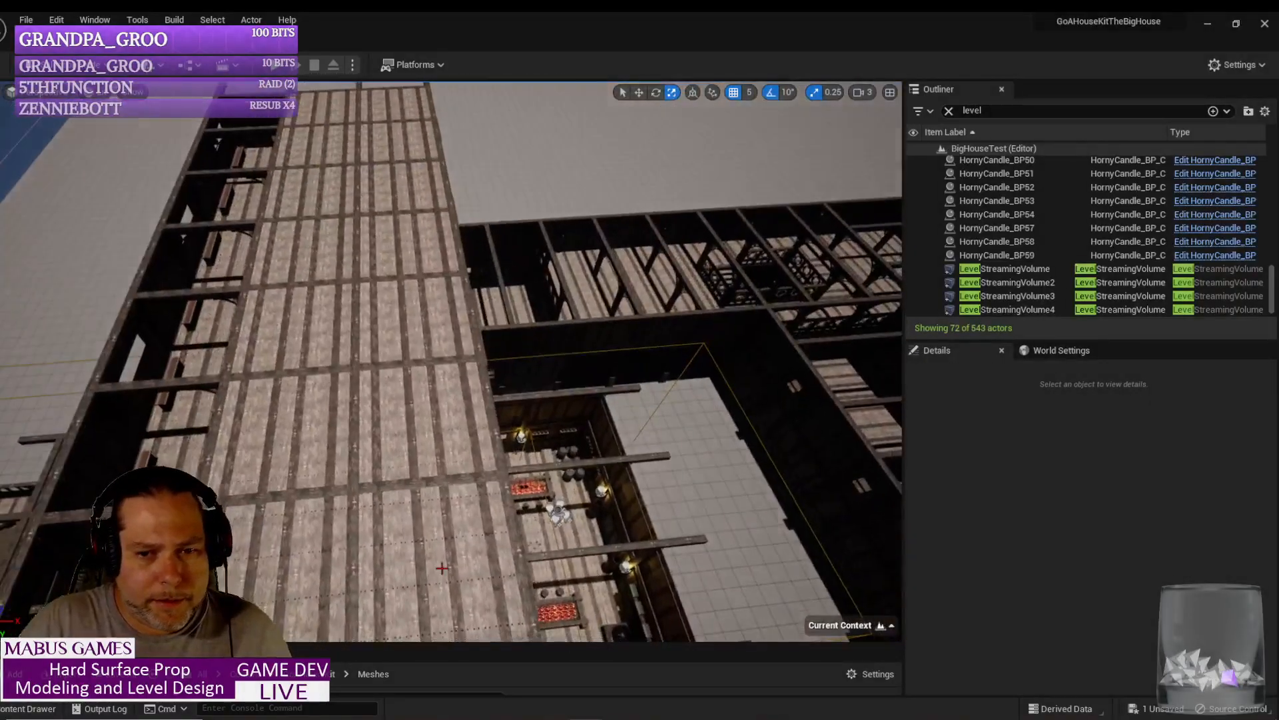
left_click(752, 421)
right_click_drag(704, 497, 511, 382)
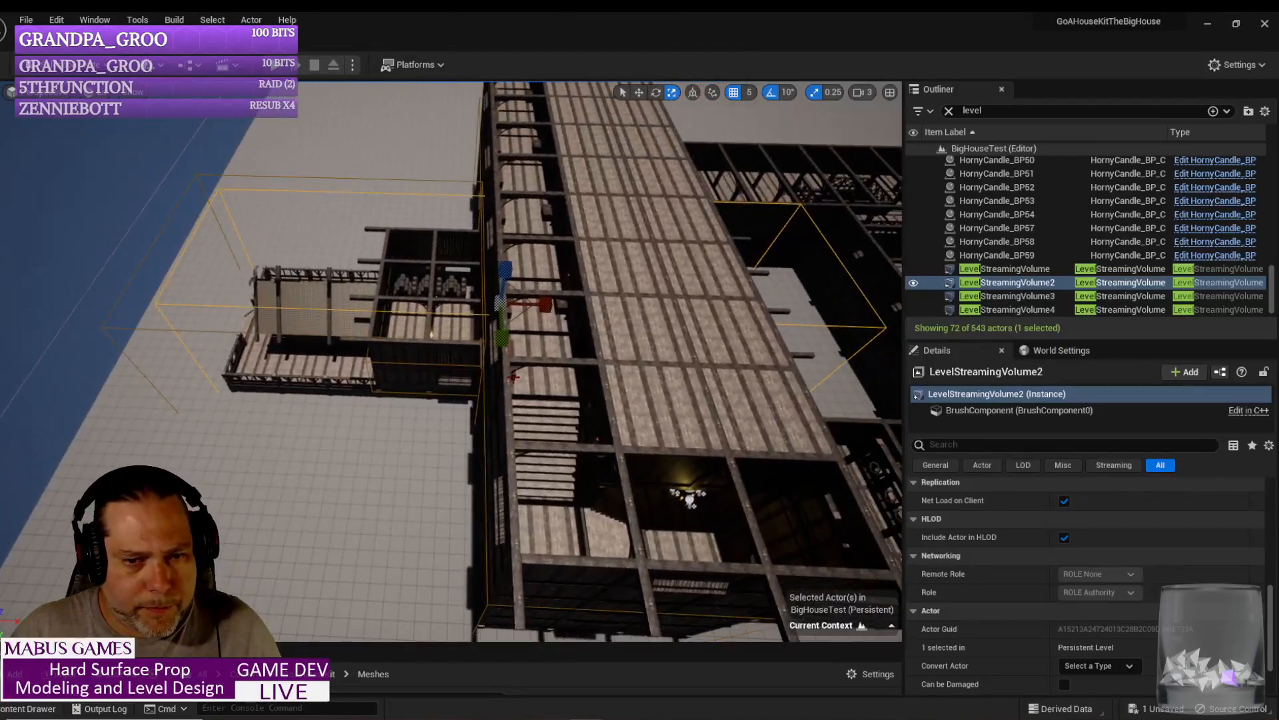
left_click_drag(545, 307, 576, 306)
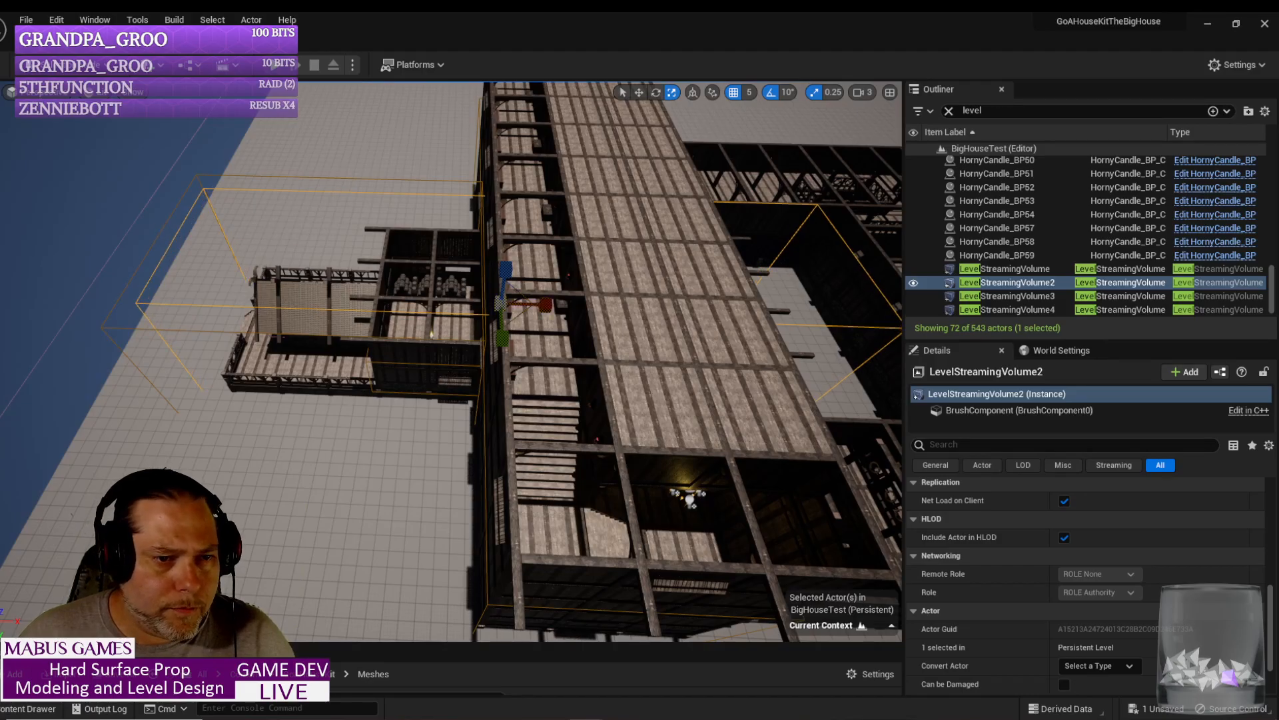
Step: Scale LevelStreamingVolume up slightly along X so it reaches farther out past the front porch, and check its bounds from above
left_click(160, 233)
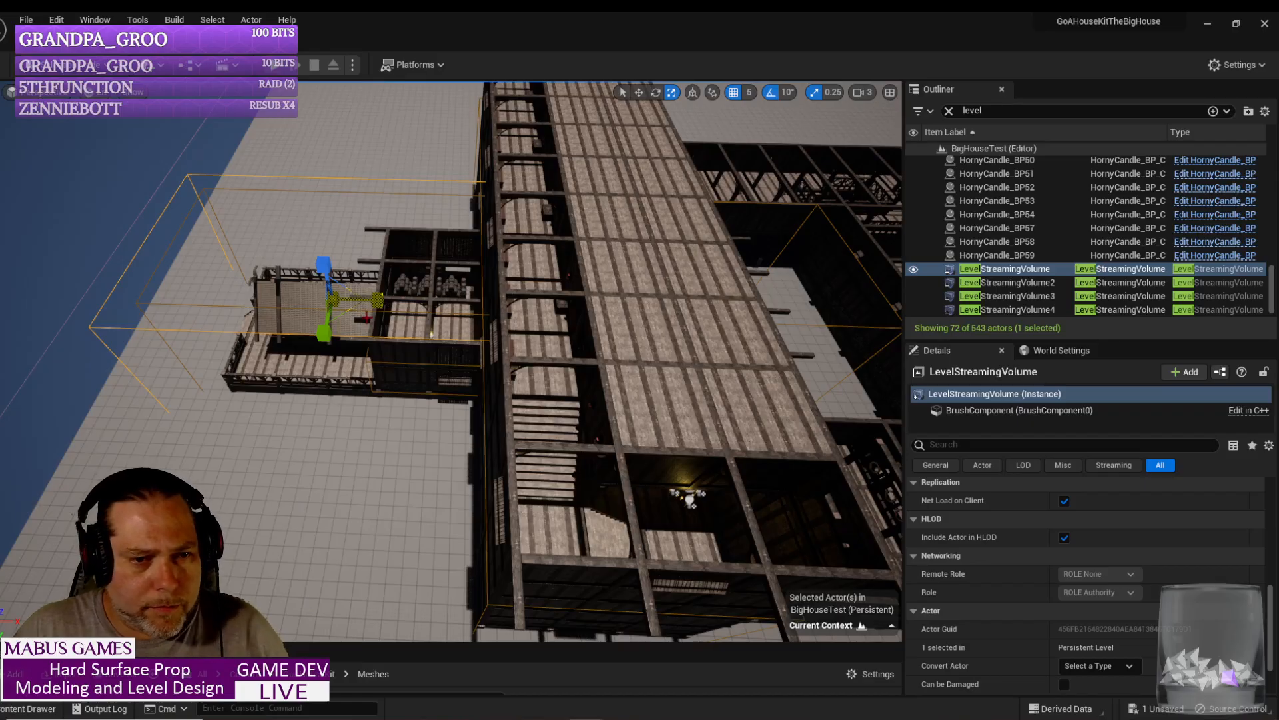
key("w")
key("e")
right_click_drag(371, 140, 353, 138)
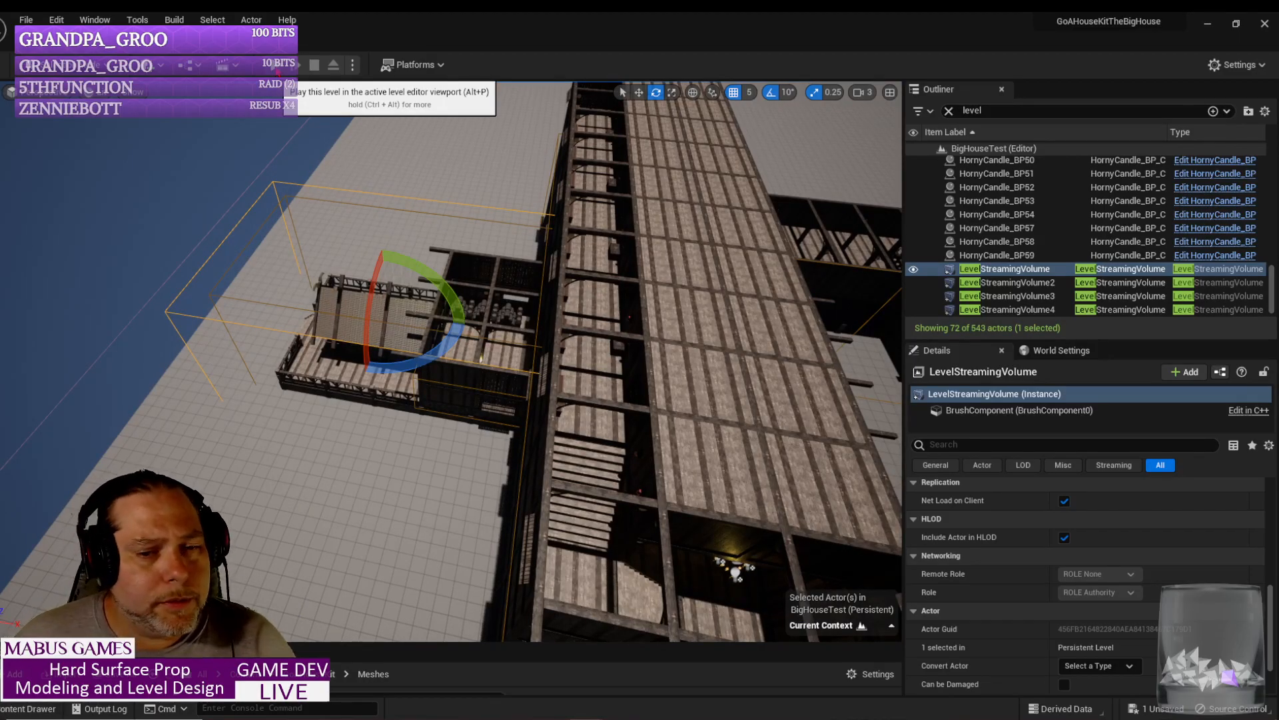
right_click_drag(371, 140, 320, 143)
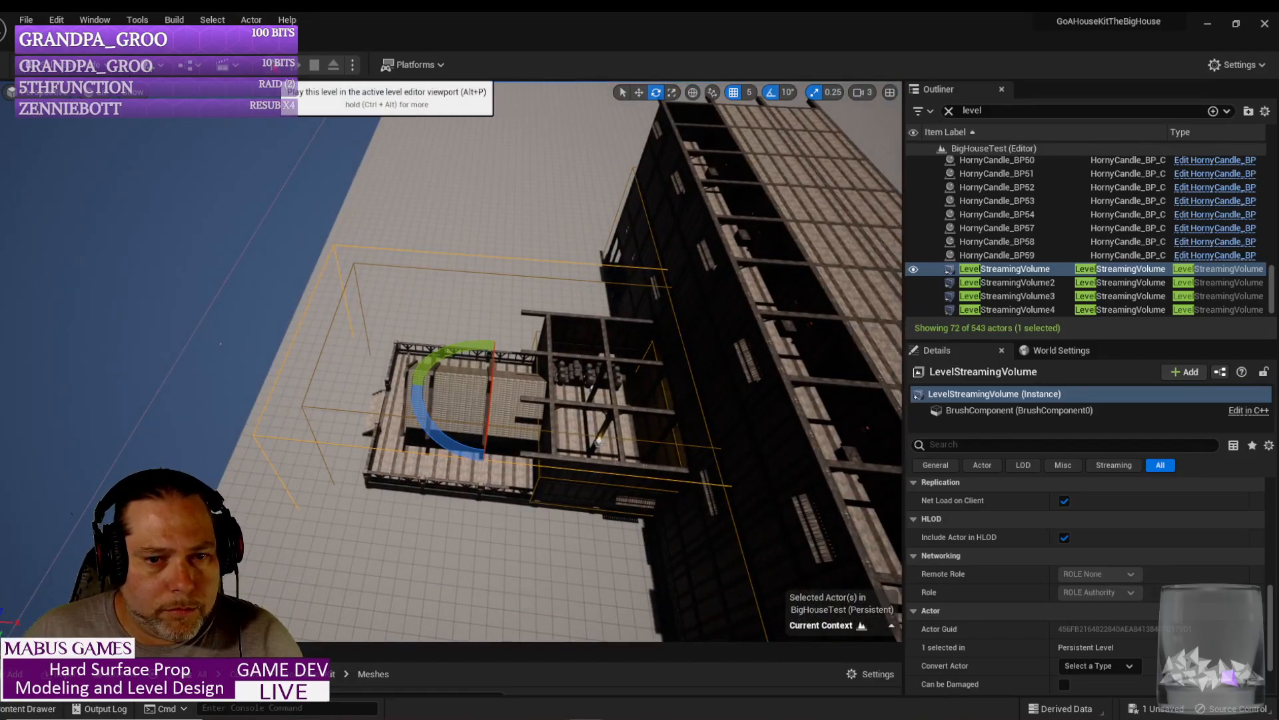
Step: Start a play test and run the character across the outside ground, up the front steps and into the entrance
left_click(297, 65)
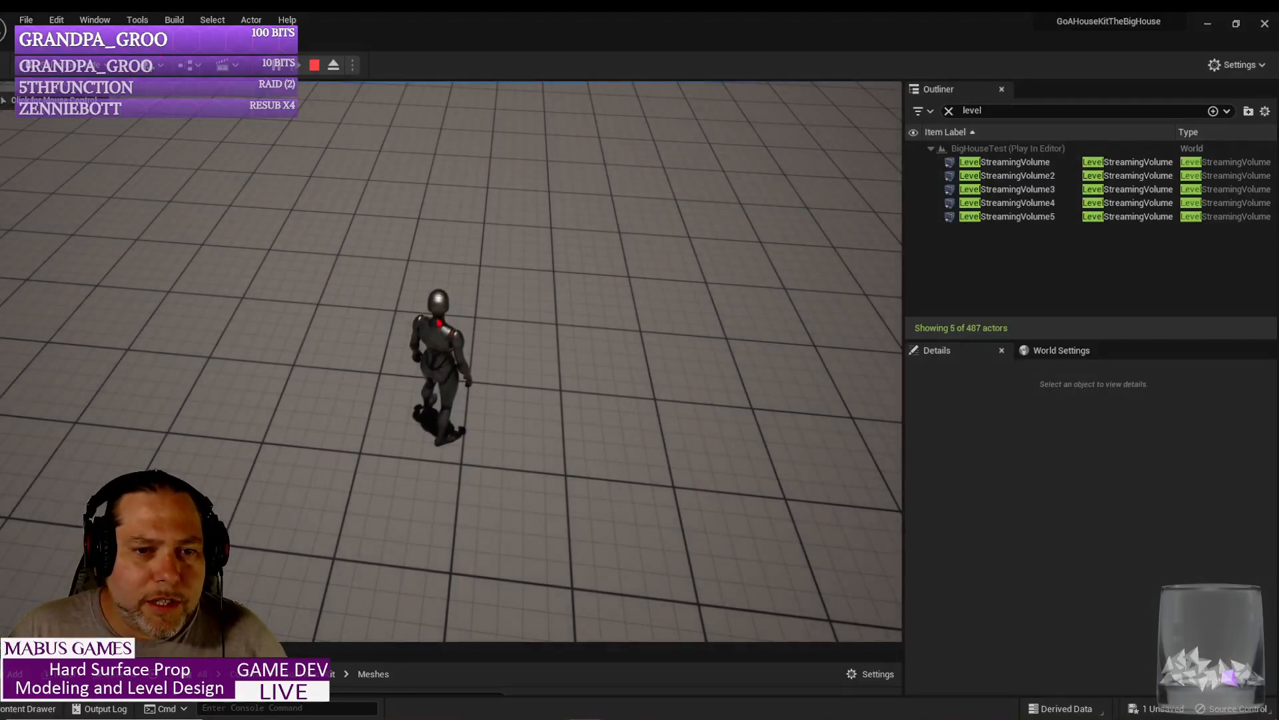
left_click(450, 331)
key("w")
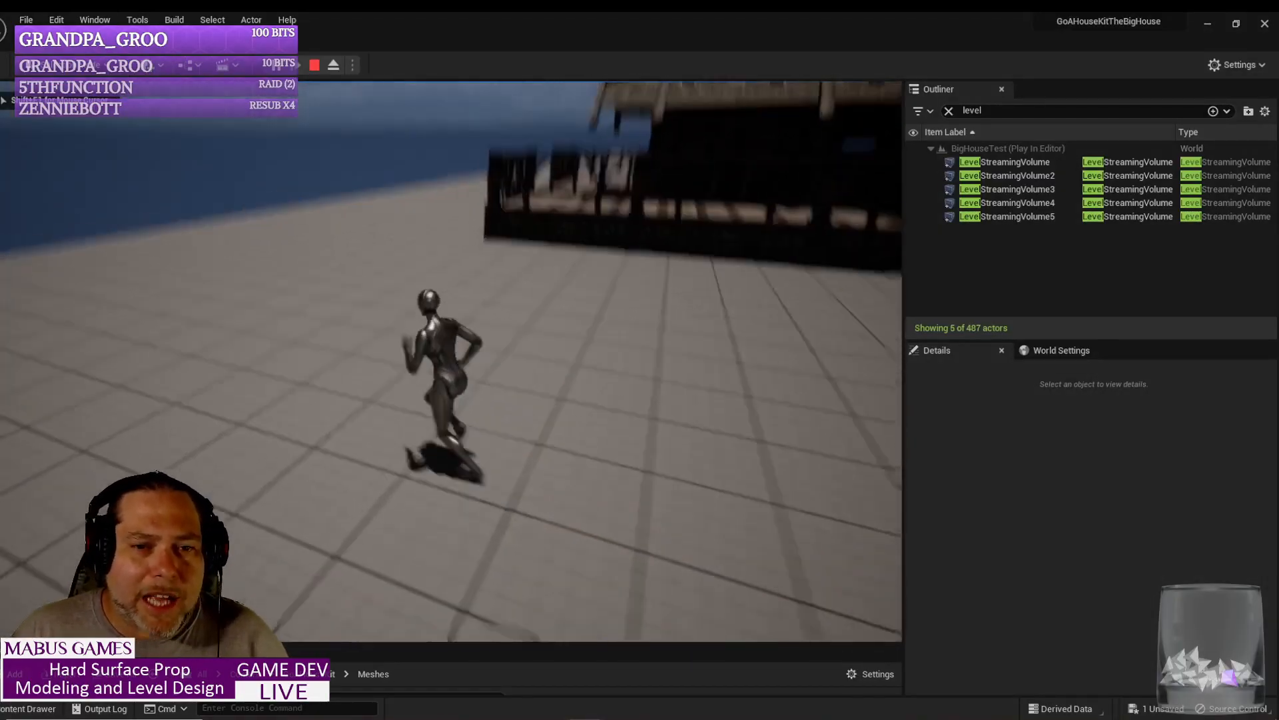
key("w")
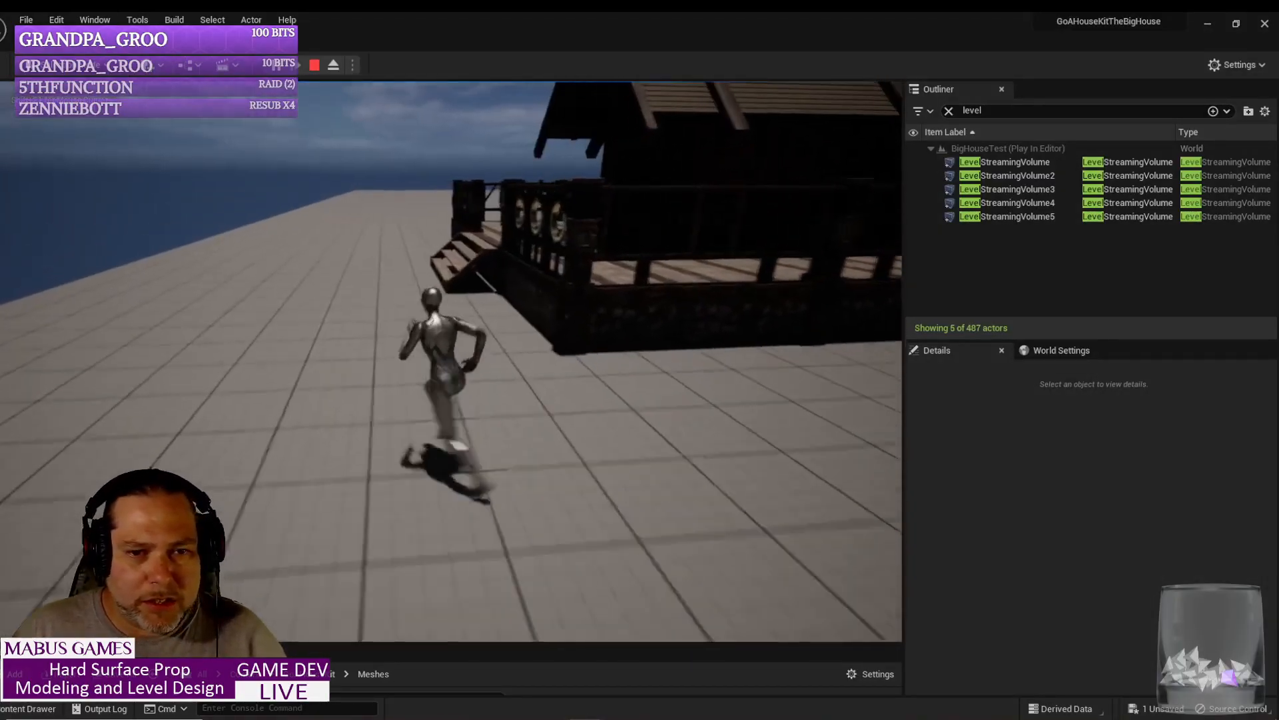
key("w")
key("w")
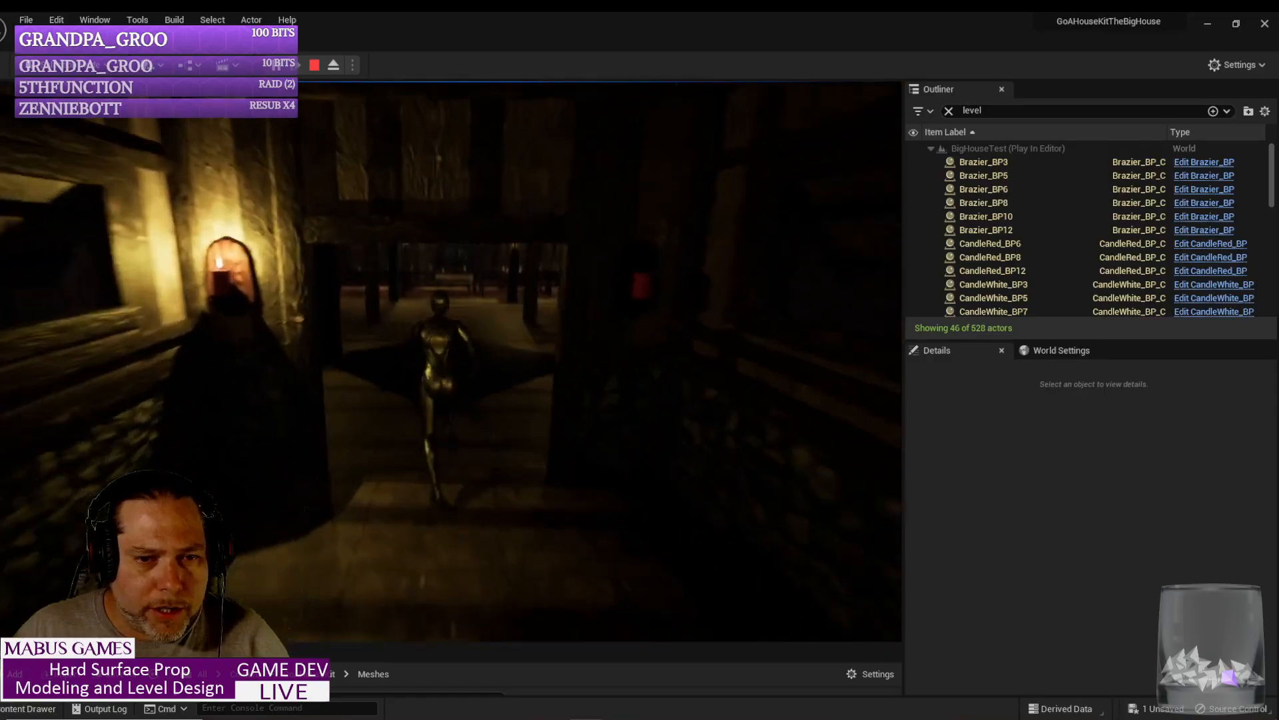
Step: Check how the lights stream in the fire-pit room, main hall and upper gallery, and end the play test
key("w")
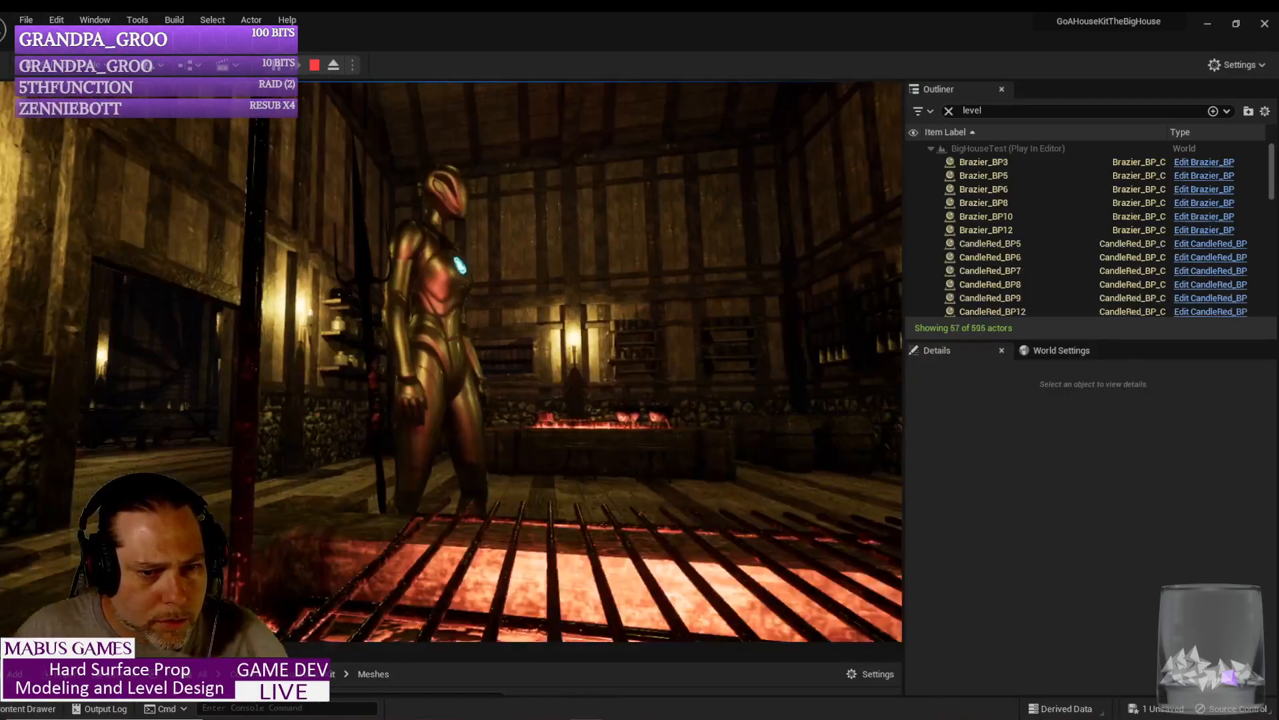
key("w")
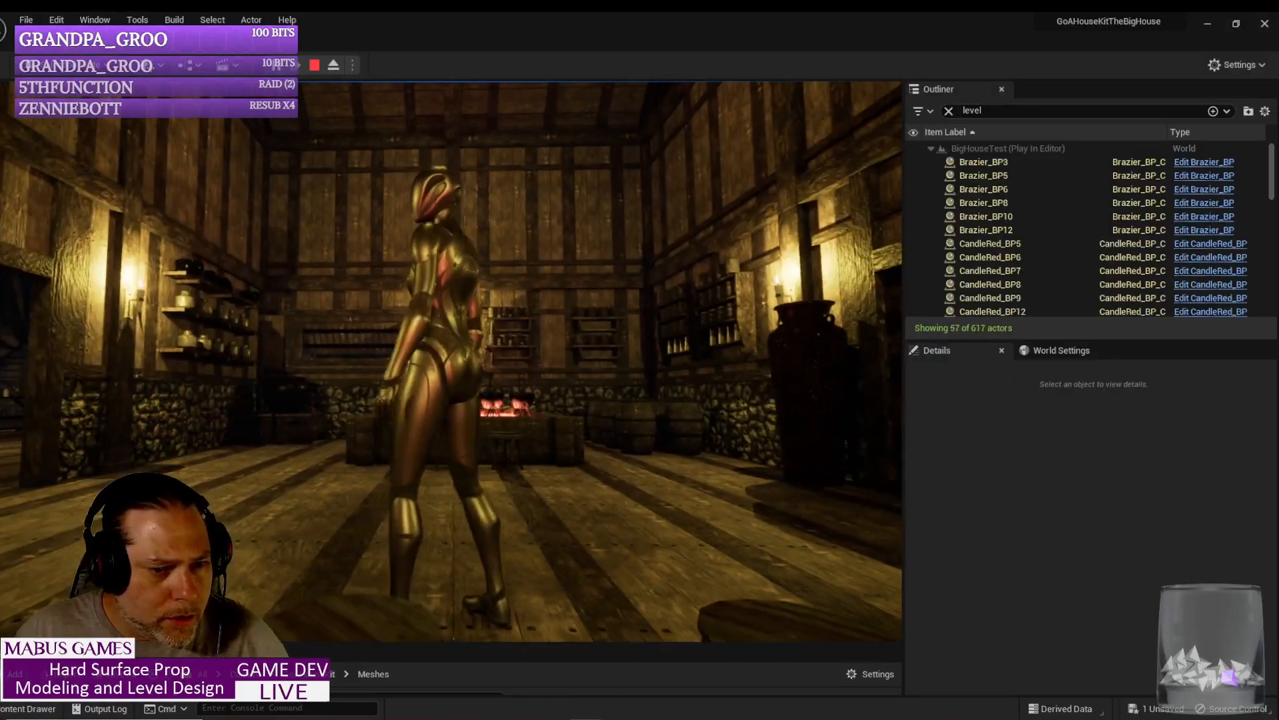
key("w")
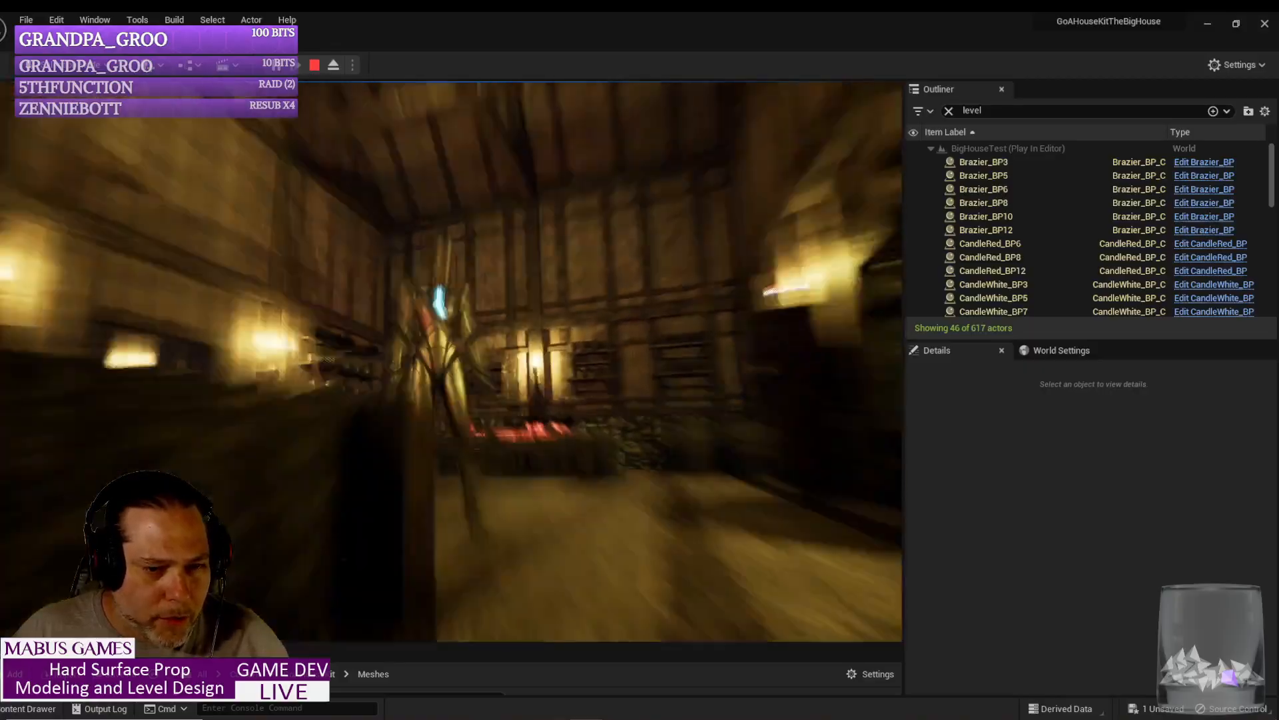
key("w")
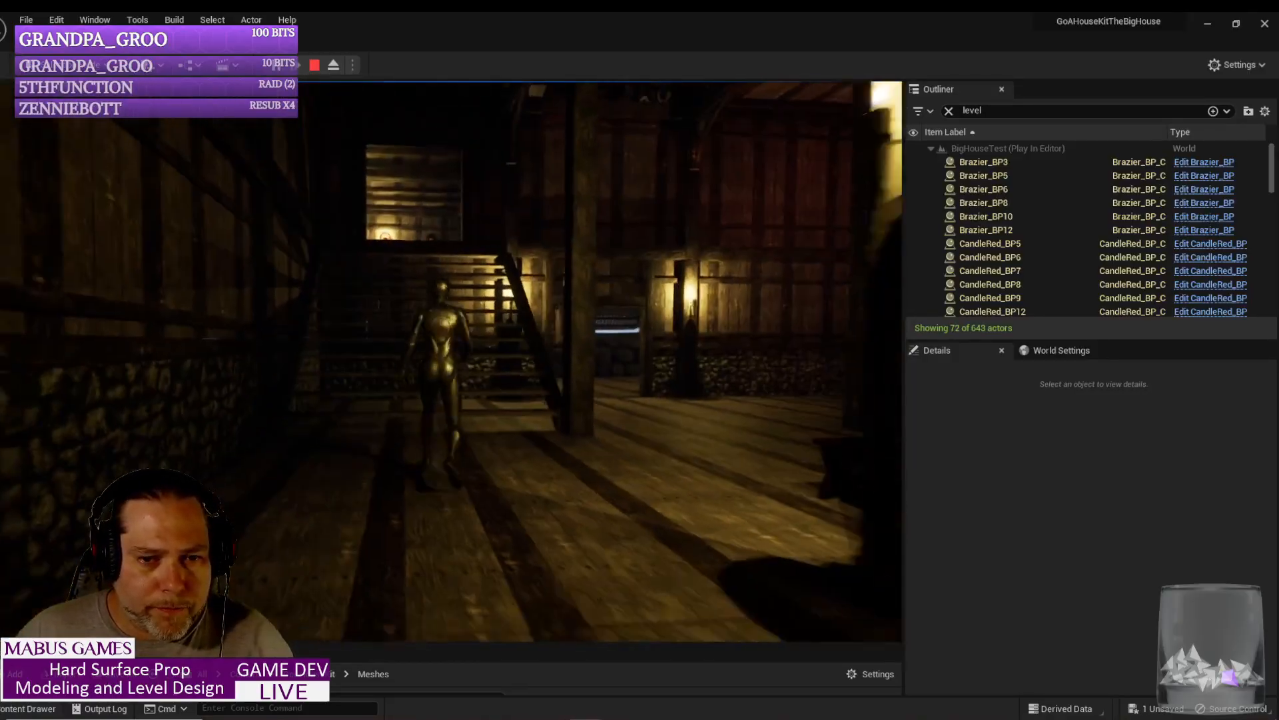
key("w")
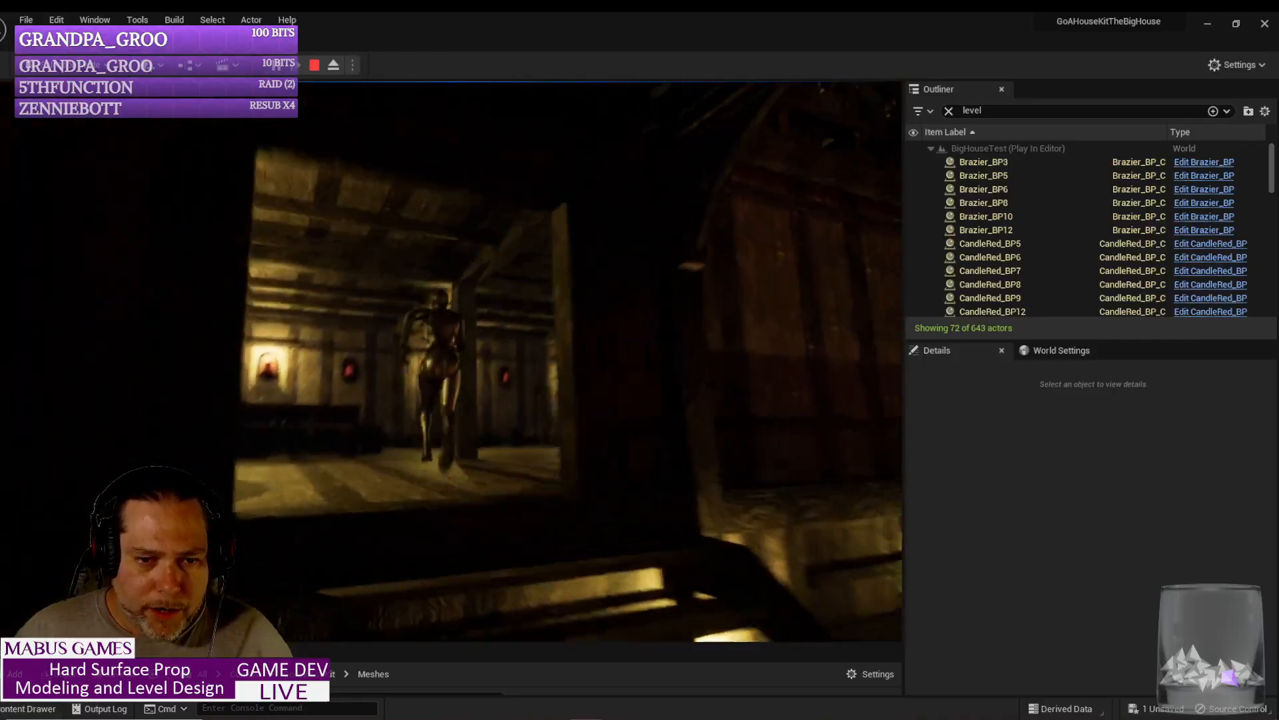
key("w")
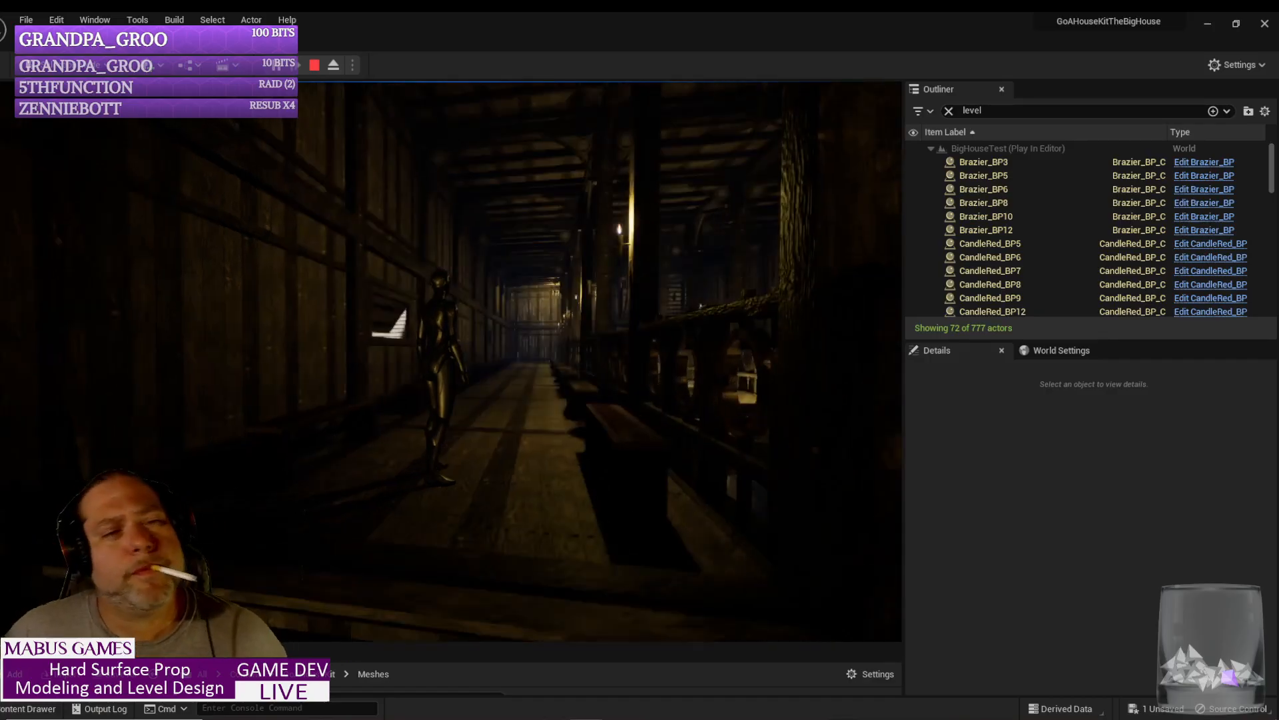
key("Escape")
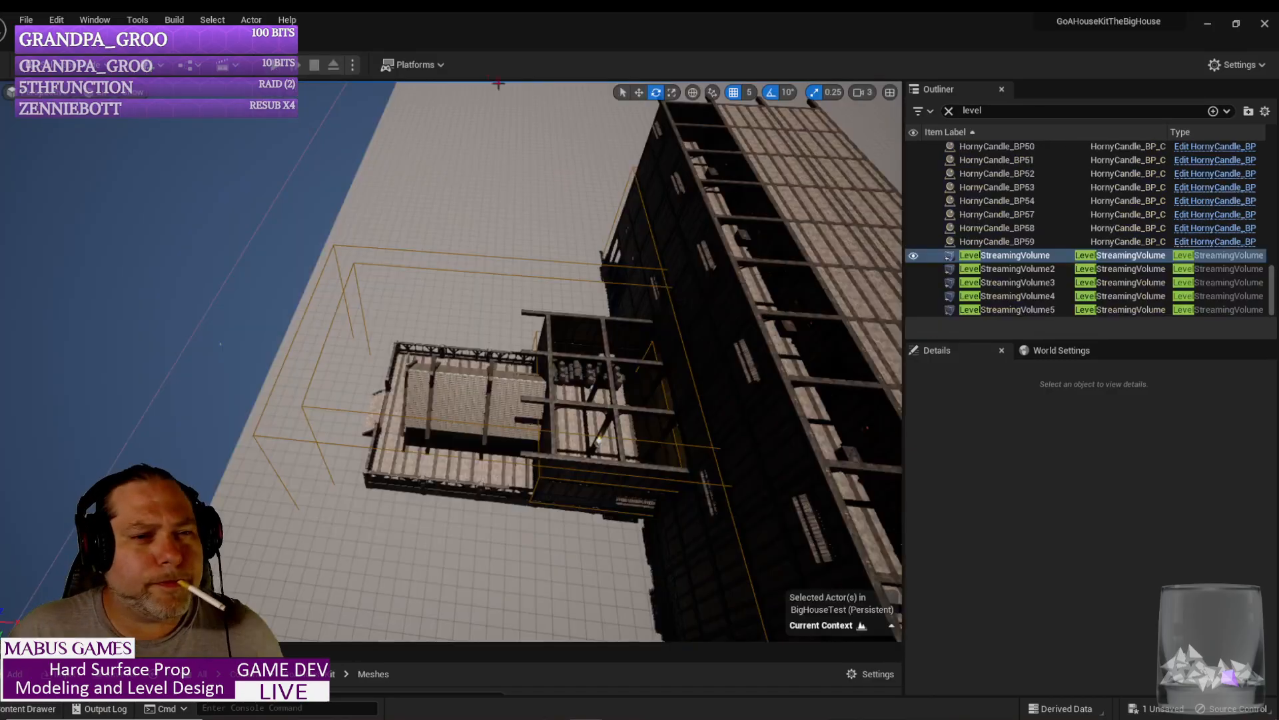
Step: Switch the viewport to Unlit shading and bring the fire-pit room's double door into view
left_click(103, 92)
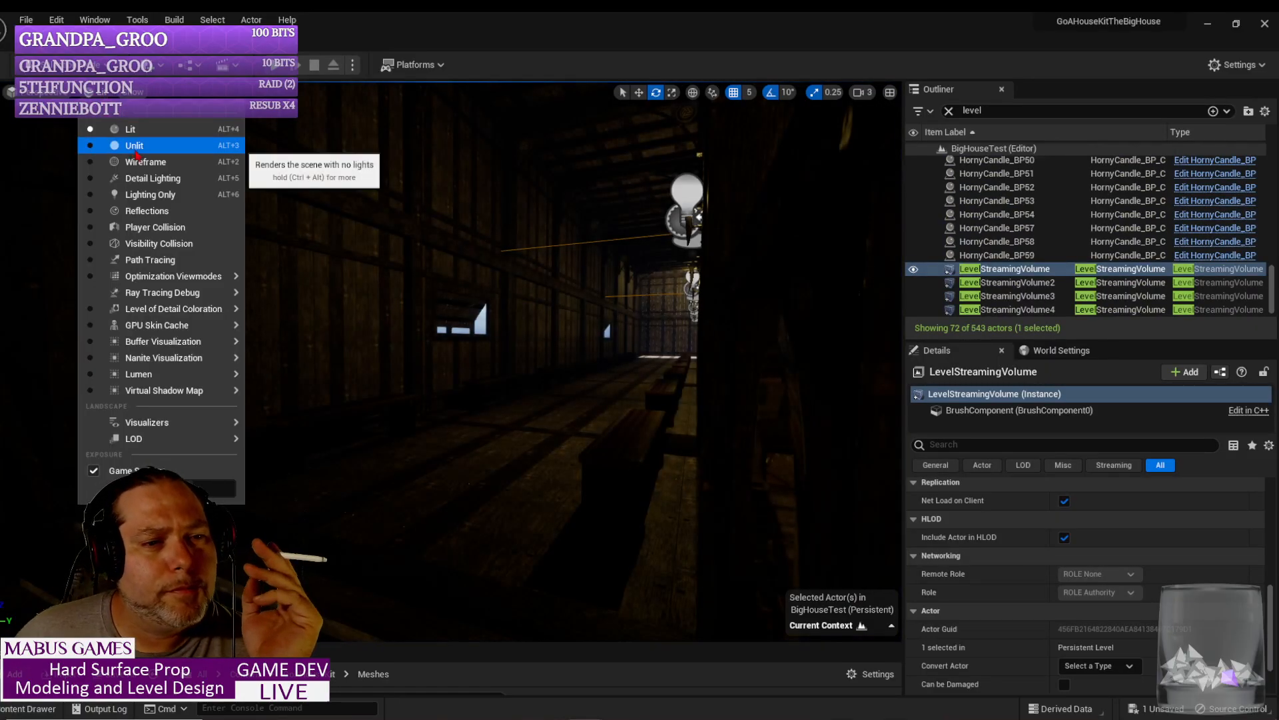
left_click(134, 143)
key("f")
right_click_drag(453, 360, 333, 356)
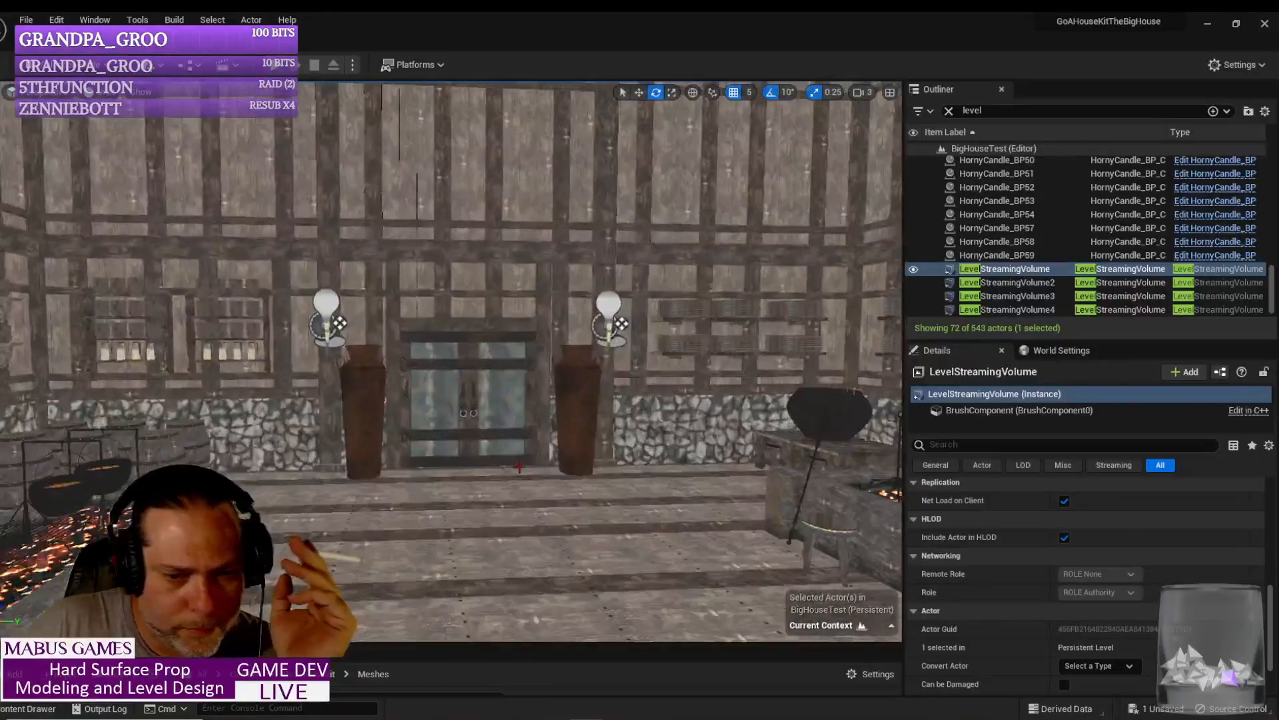
Step: Delete both door leaves and the door frame between the two tall jars in the fire-pit room
left_click(506, 407)
left_click(434, 397, "ctrl")
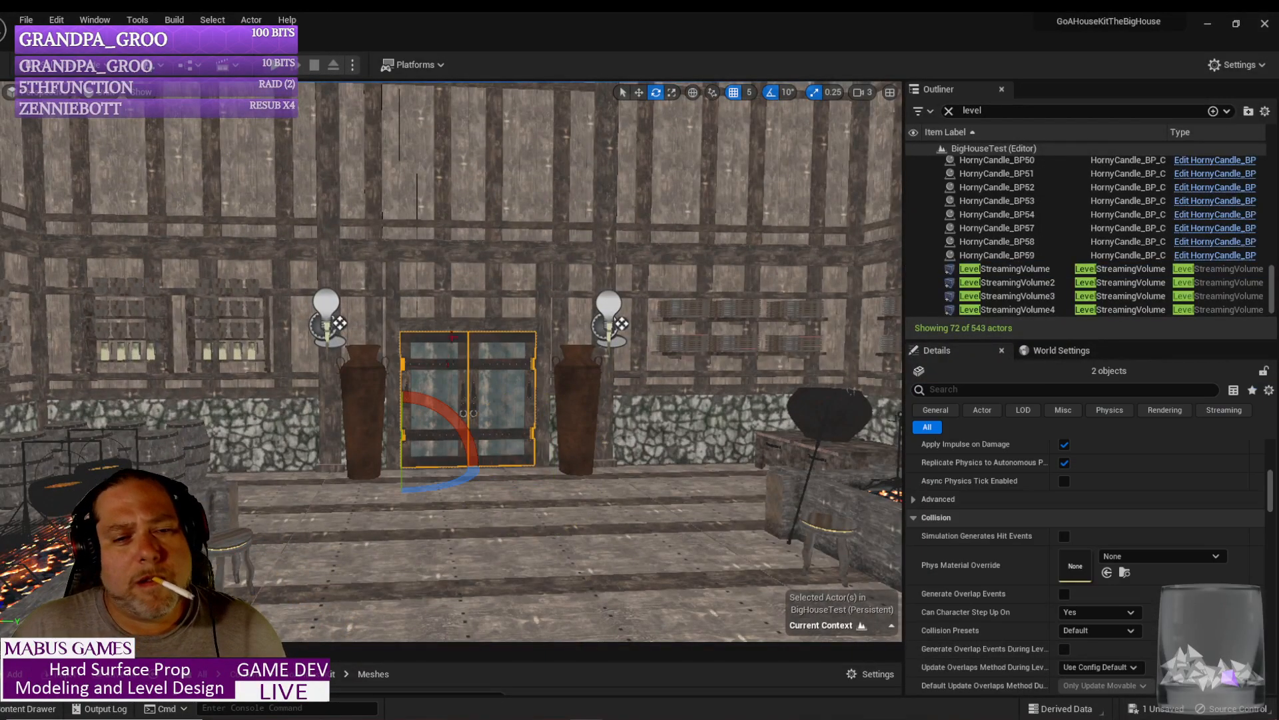
left_click(452, 327, "ctrl")
key("Delete")
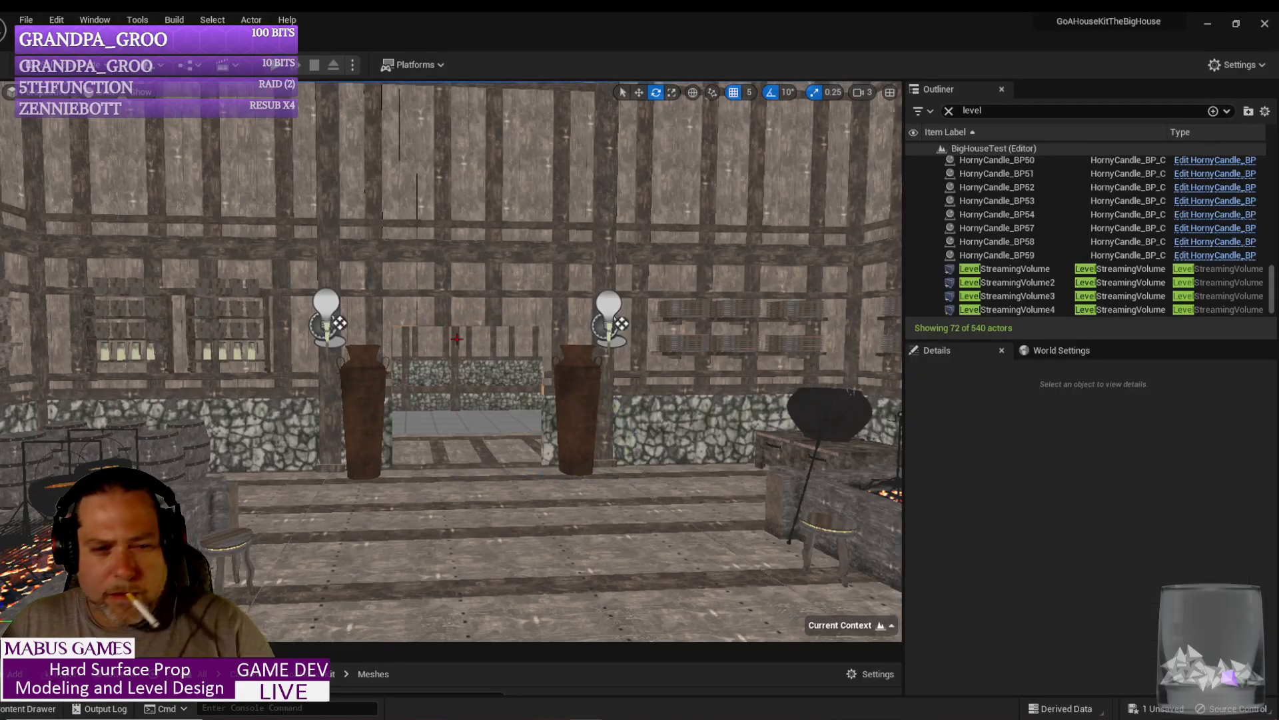
Step: Place a Door_BP from the Meshes folder at the empty doorway and rotate it about its vertical axis
left_click_drag(435, 643, 434, 458)
left_click_drag(537, 423, 517, 423)
right_click_drag(516, 423, 521, 447)
key("w")
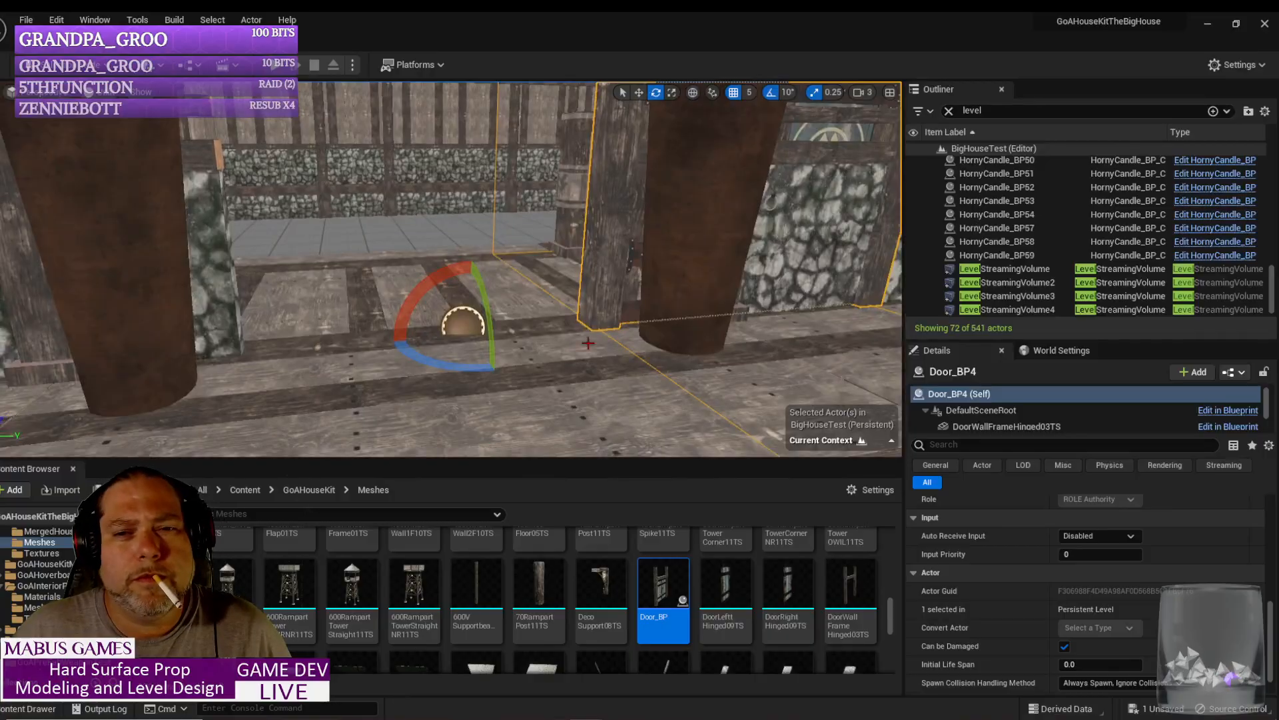
key("space")
key("space")
key("space")
left_click_drag(460, 366, 496, 369)
key("w")
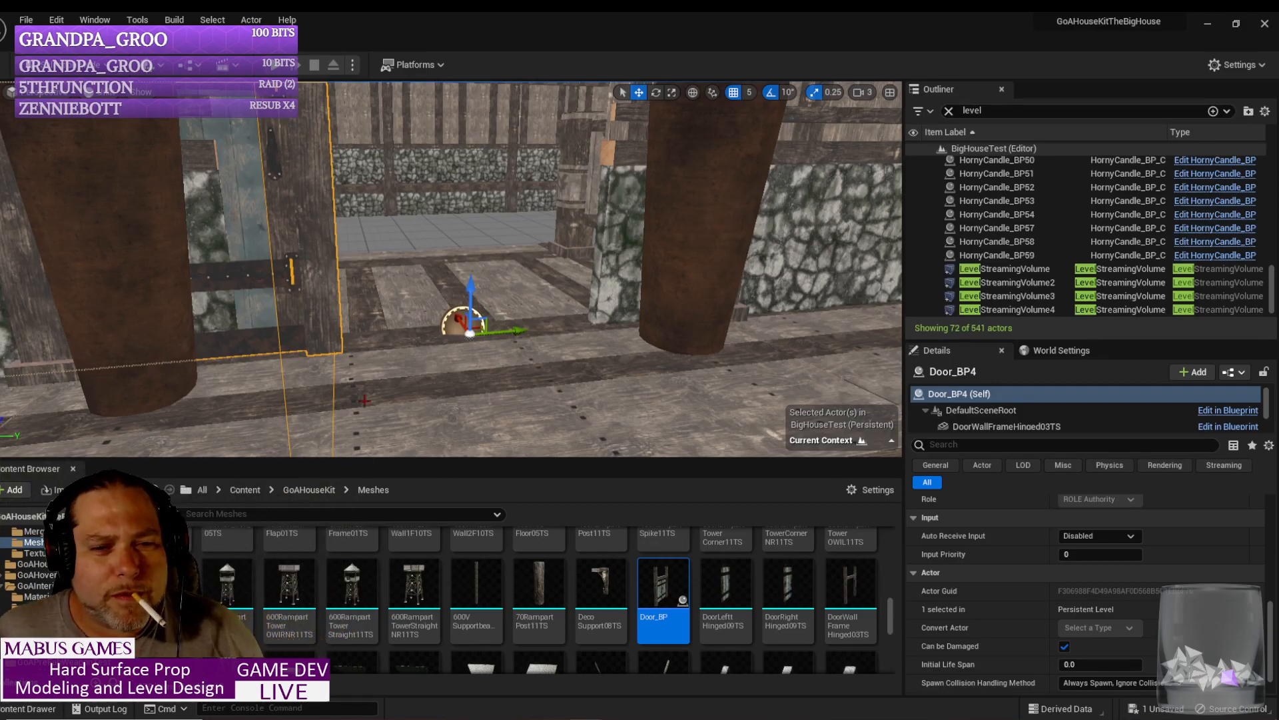
Step: Slide the new Door_BP along its Y axis into the doorway between the tall jars, check its alignment, and deselect it
right_click_drag(553, 355, 557, 387)
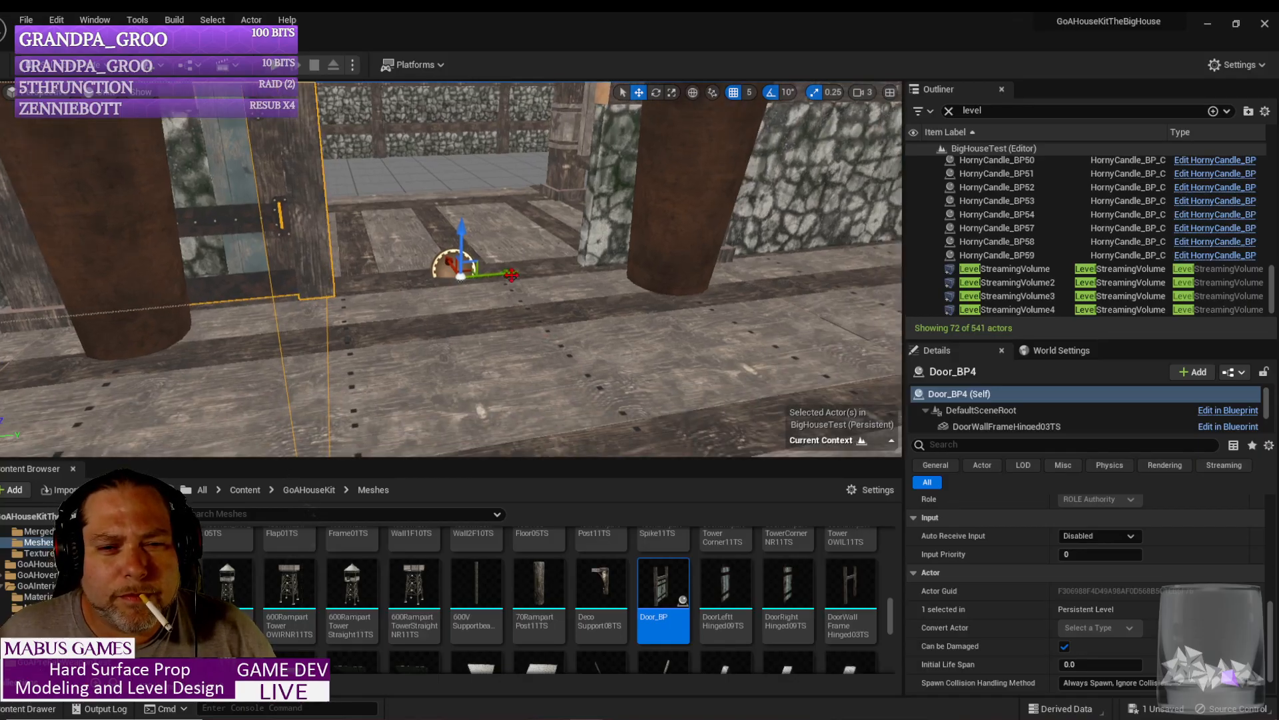
left_click_drag(504, 274, 735, 279)
right_click_drag(736, 278, 698, 270)
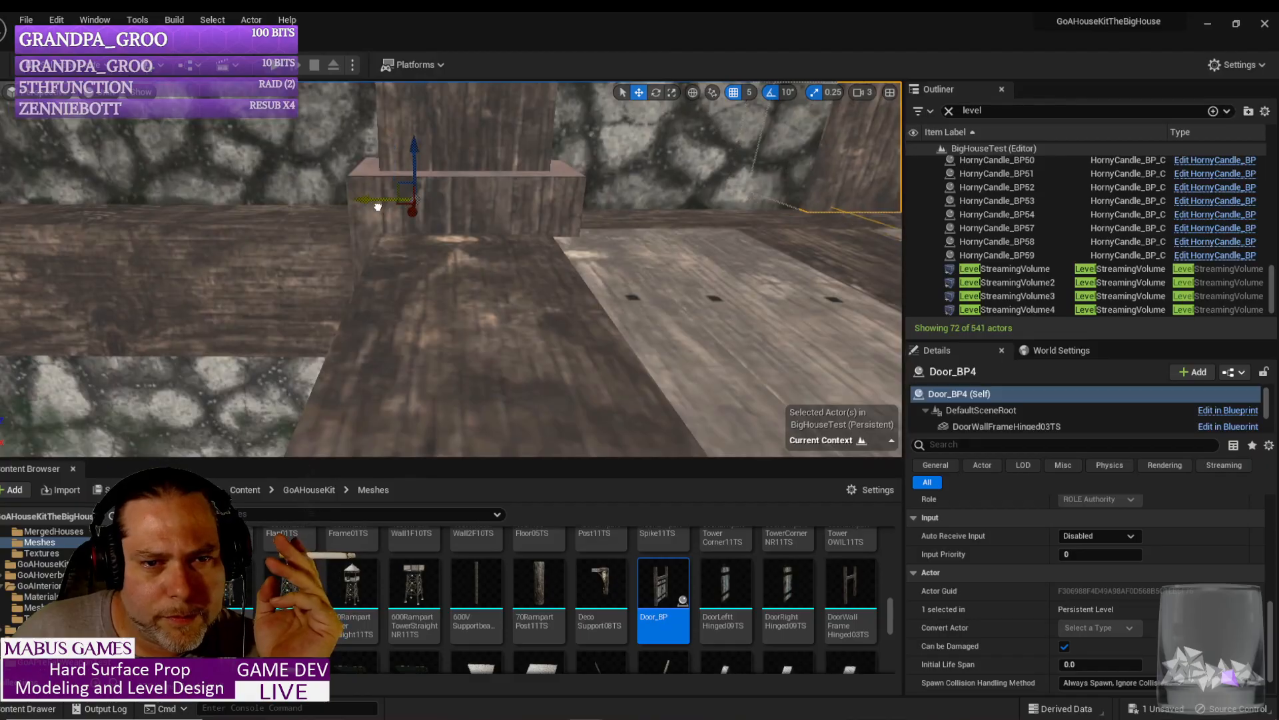
right_click_drag(413, 212, 444, 386)
key("Escape")
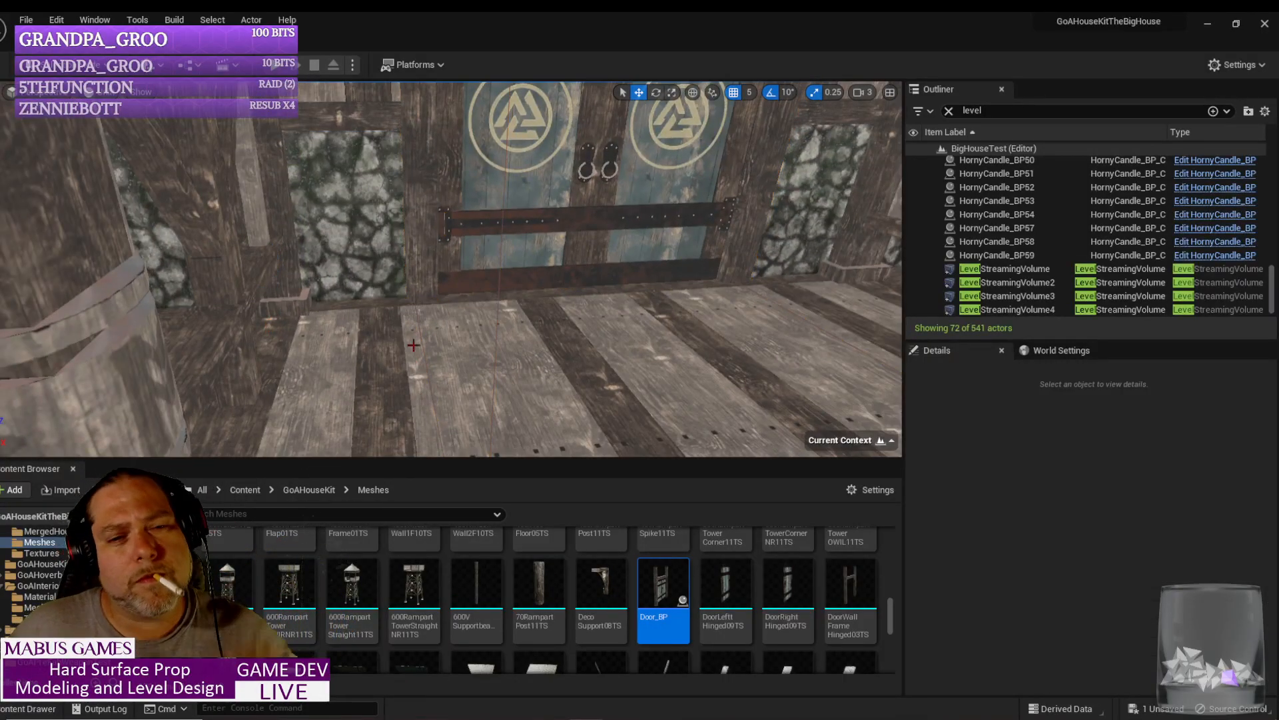
Step: Check the fitted double door from the front and save all changes
right_click_drag(357, 348, 362, 346)
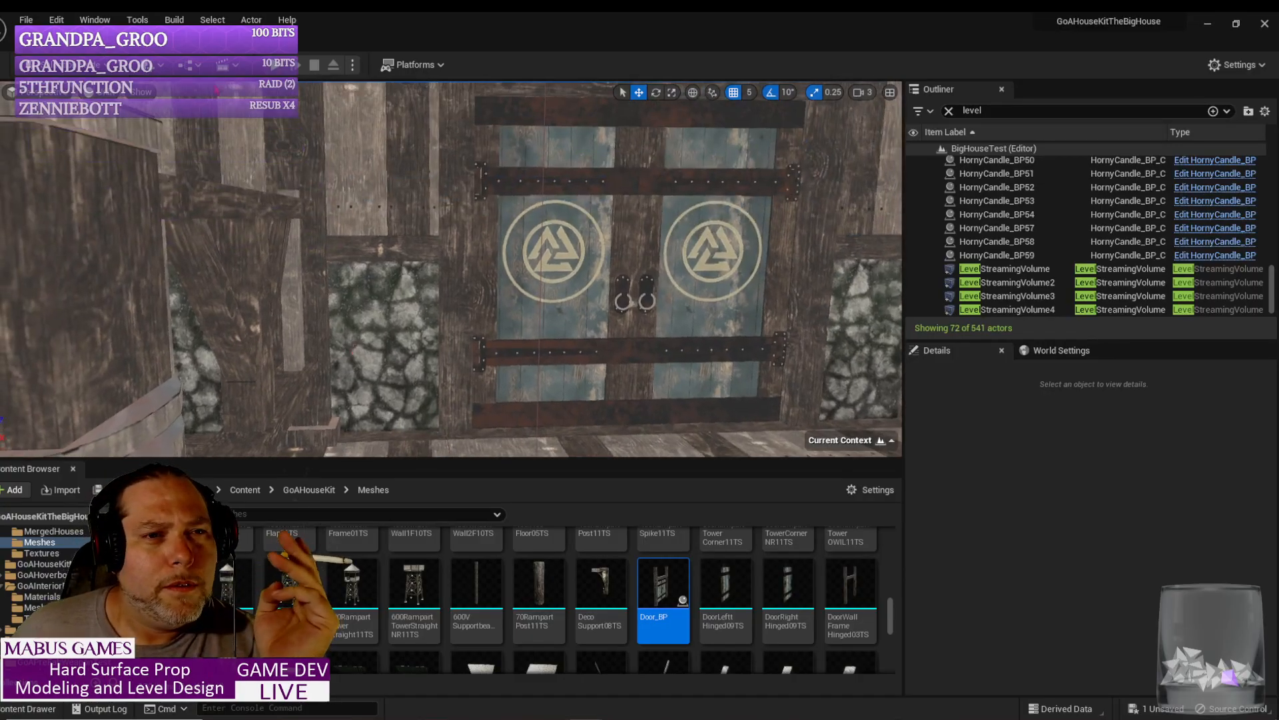
left_click(26, 19)
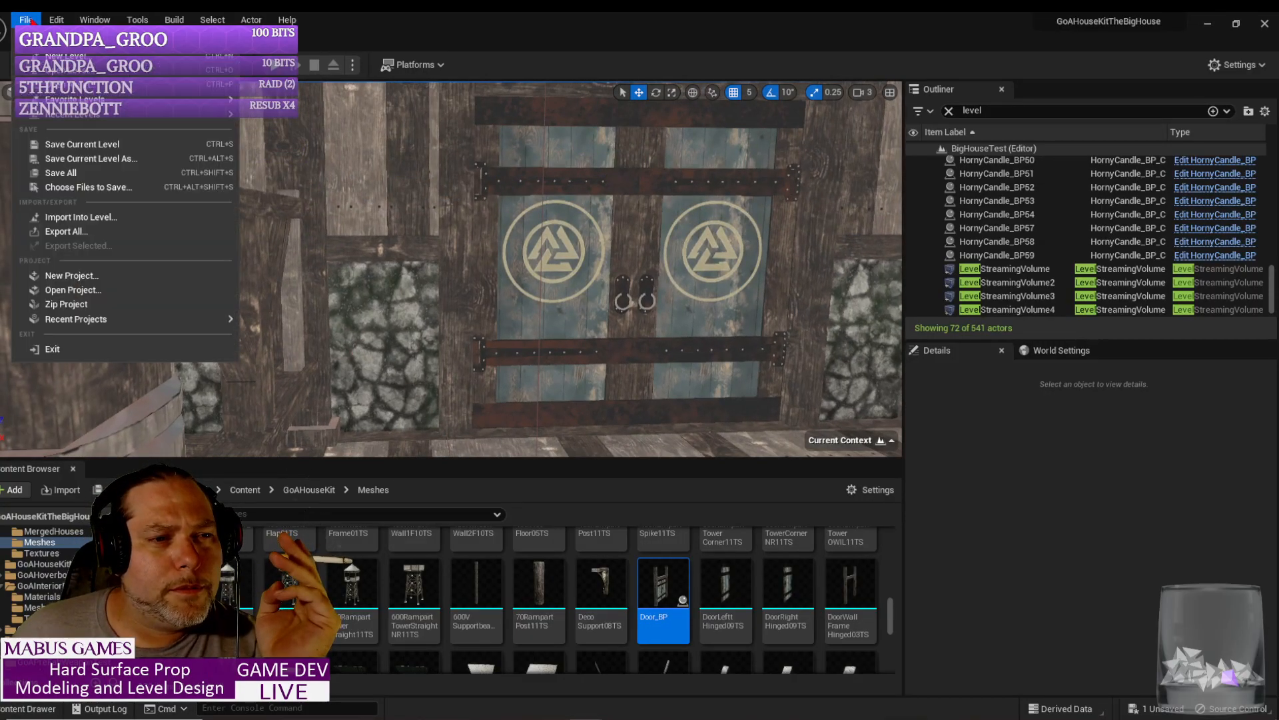
left_click(69, 175)
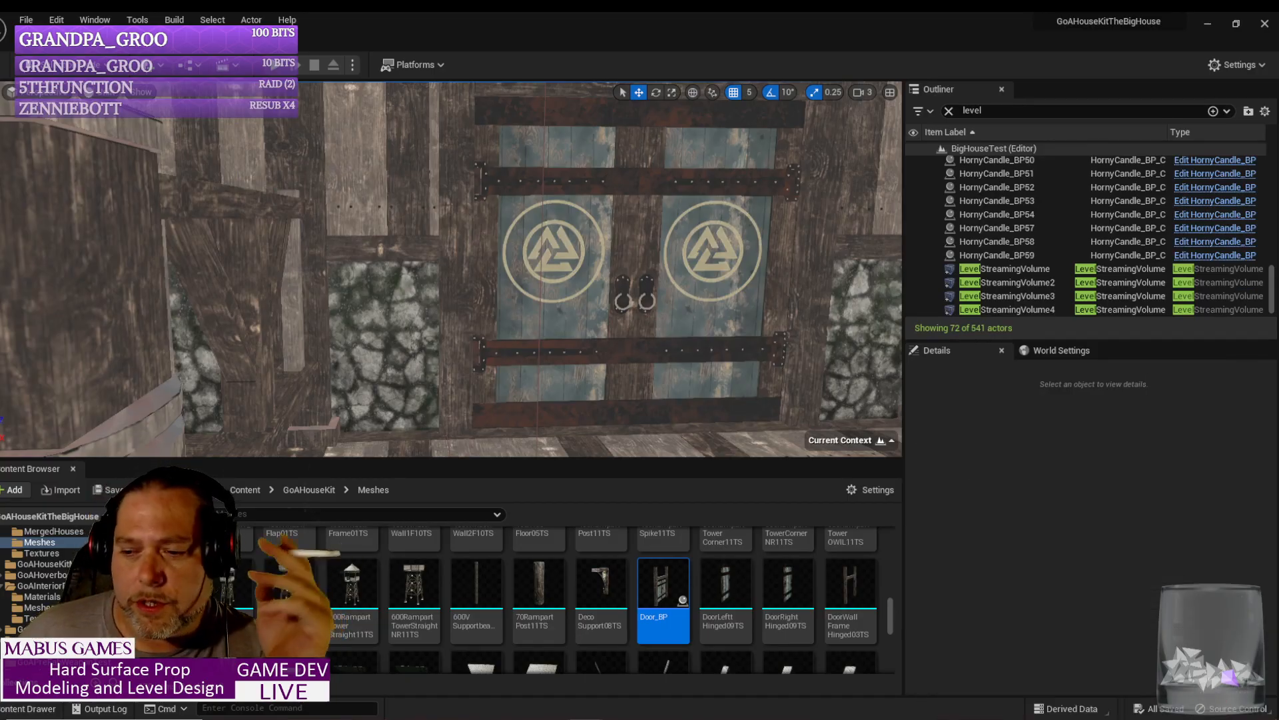
Step: Start a new play test and run from outside into the main hall to check its light streaming
right_click_drag(503, 364, 720, 370)
right_click_drag(461, 364, 739, 364)
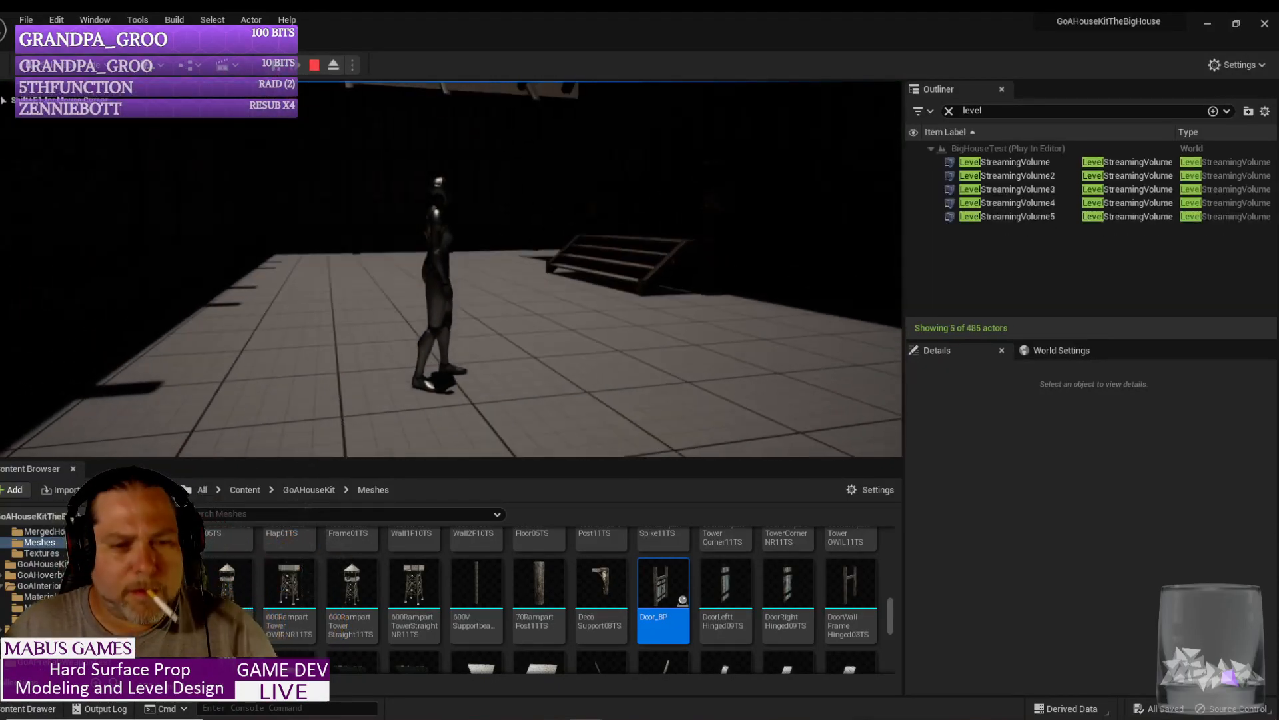
key("w")
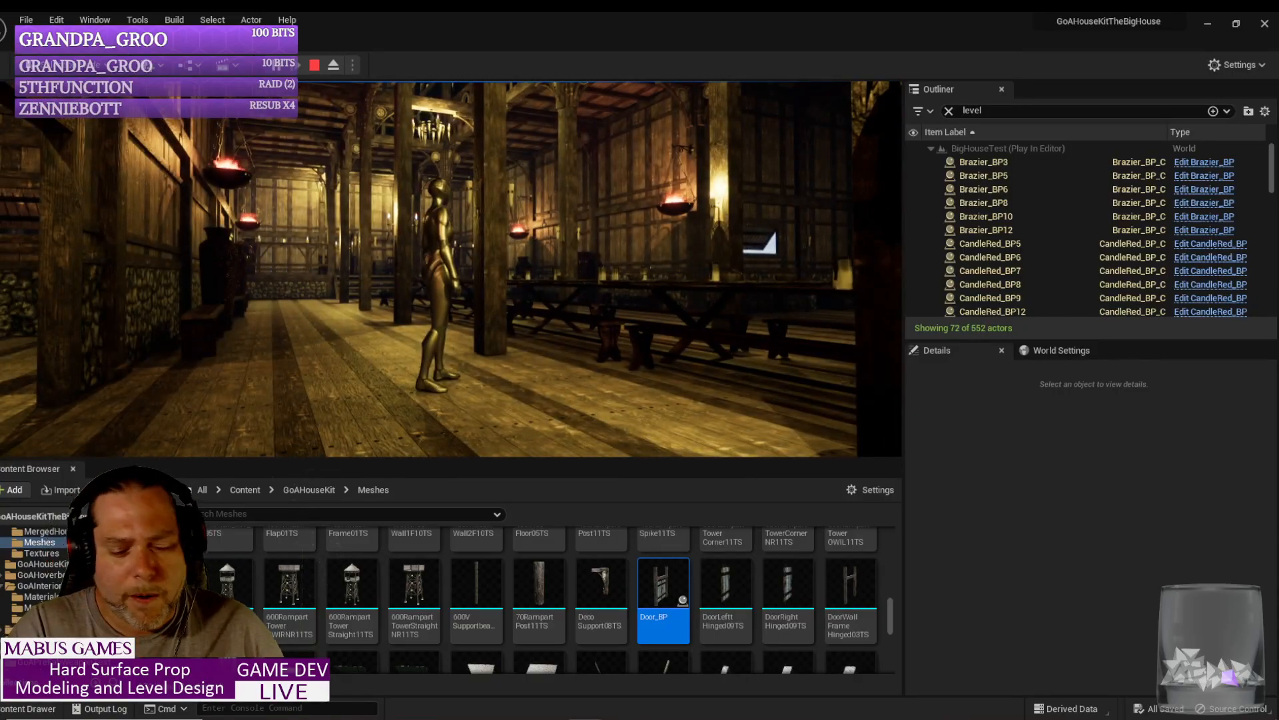
key("w")
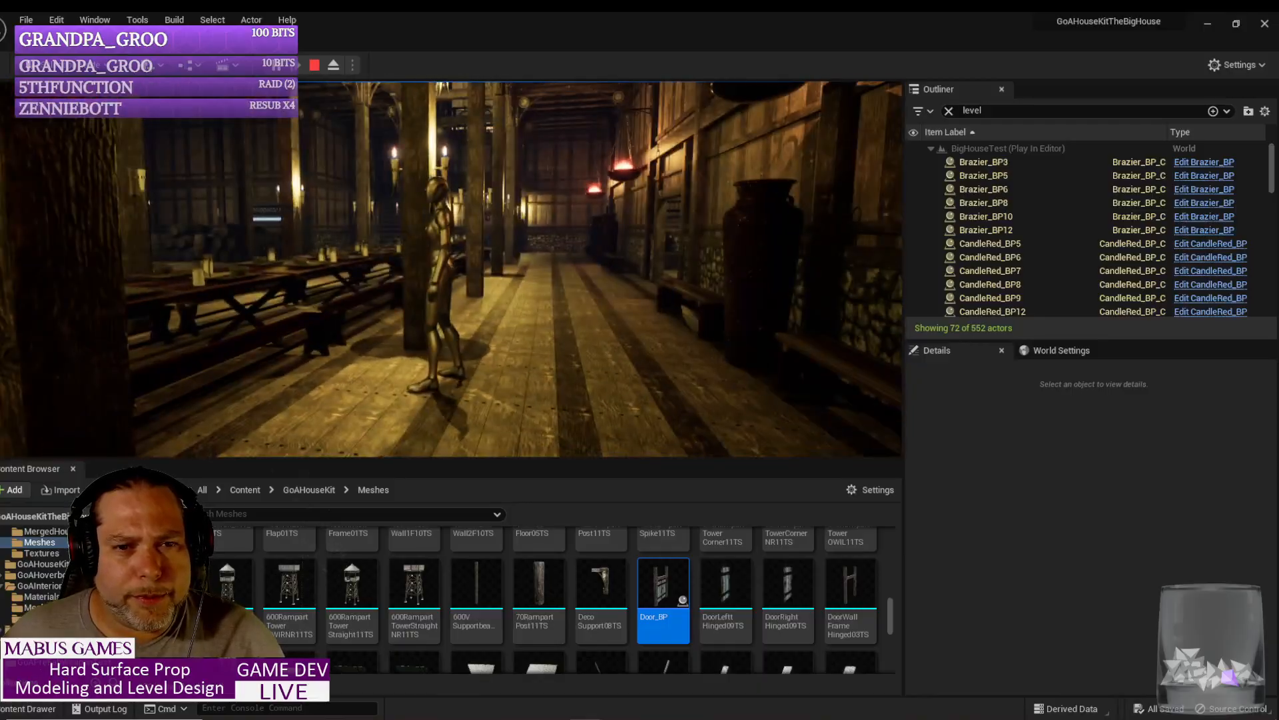
key("w")
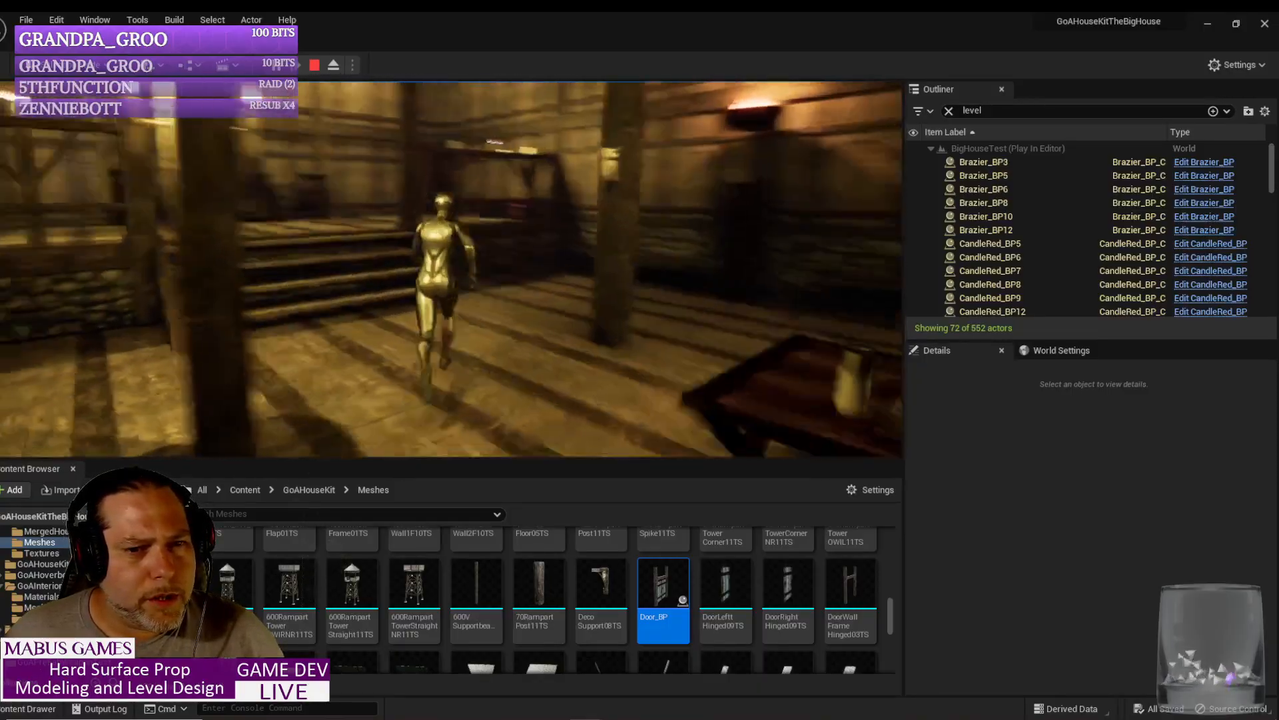
Step: Run out through the entrance to the front steps and back indoors, check the light streaming, and end the test
key("w")
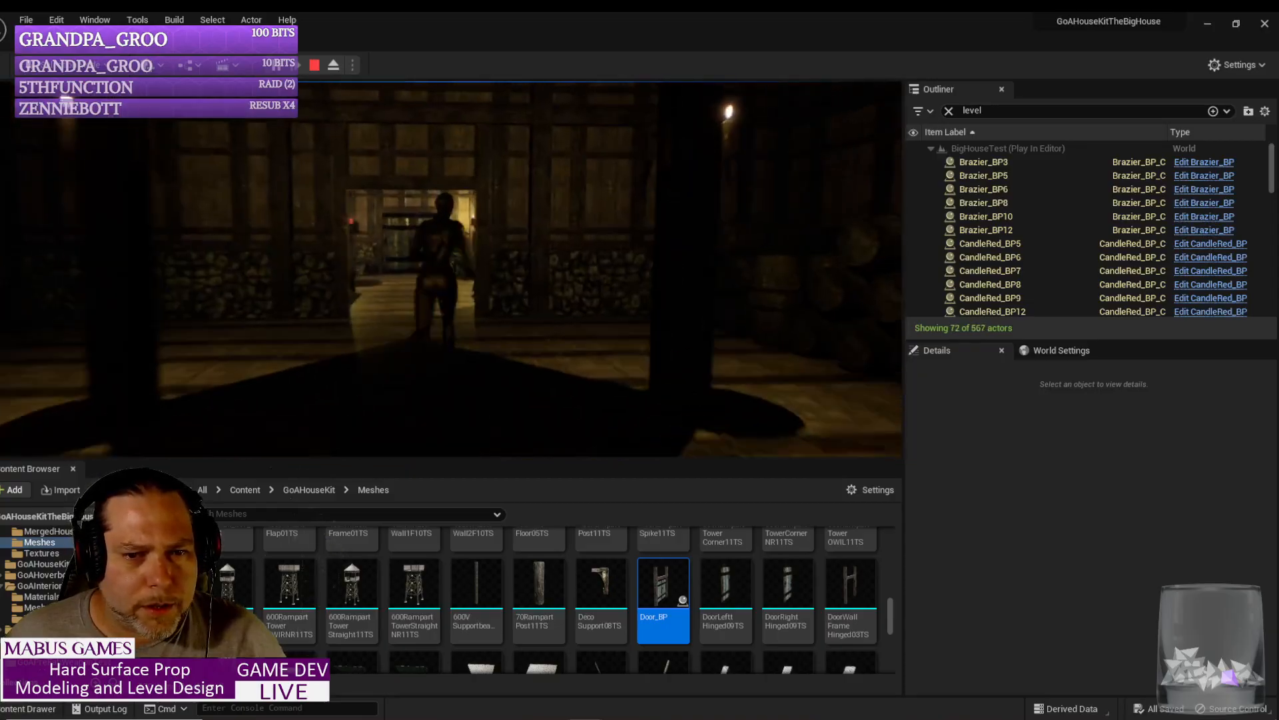
key("w")
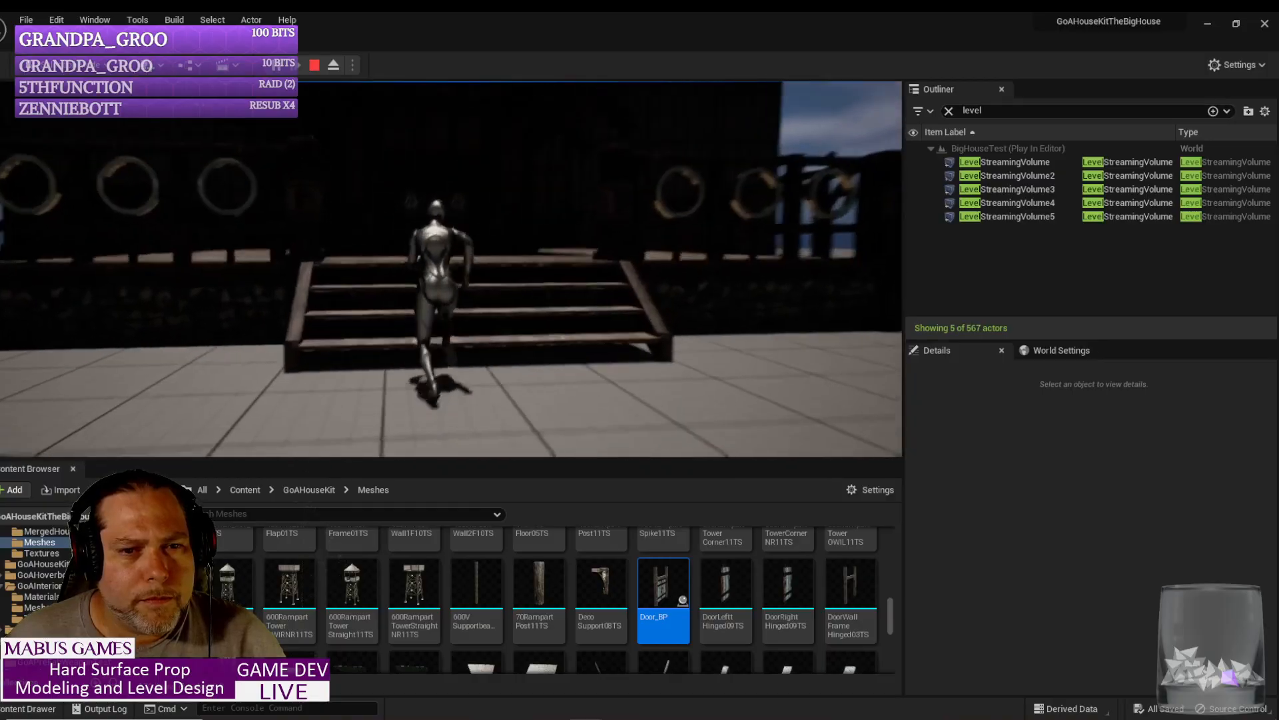
key("w")
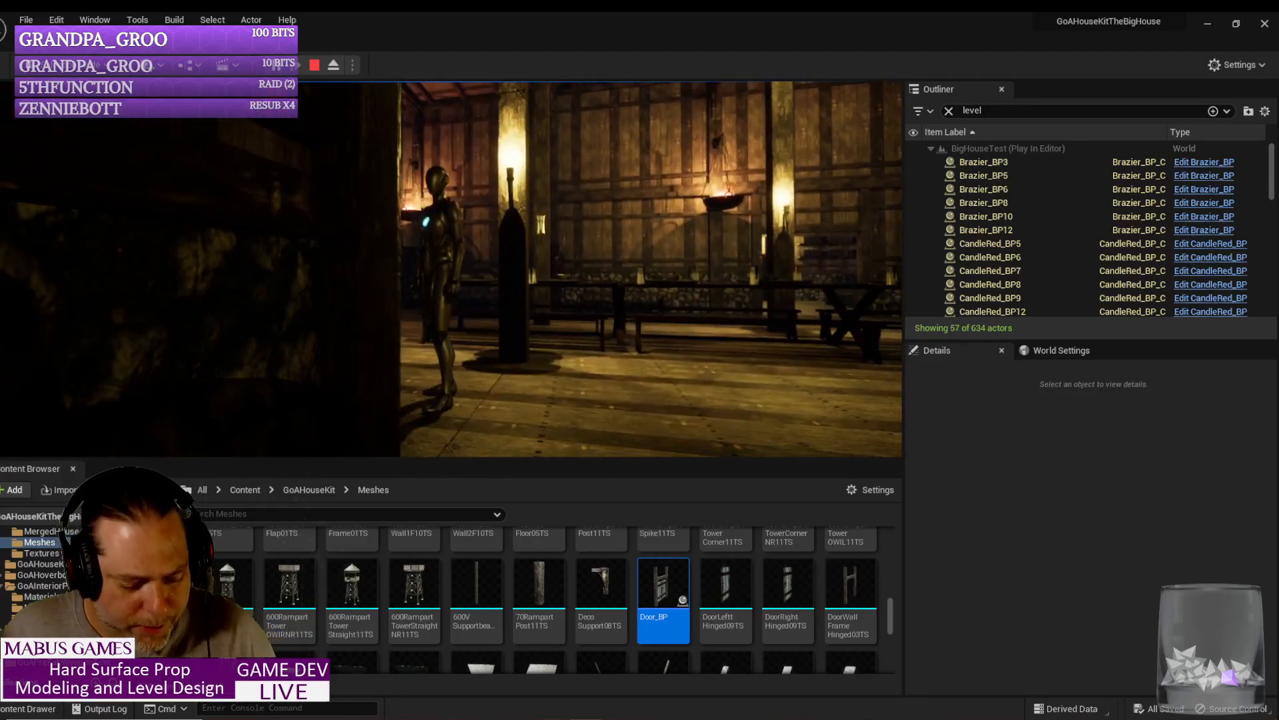
key("Escape")
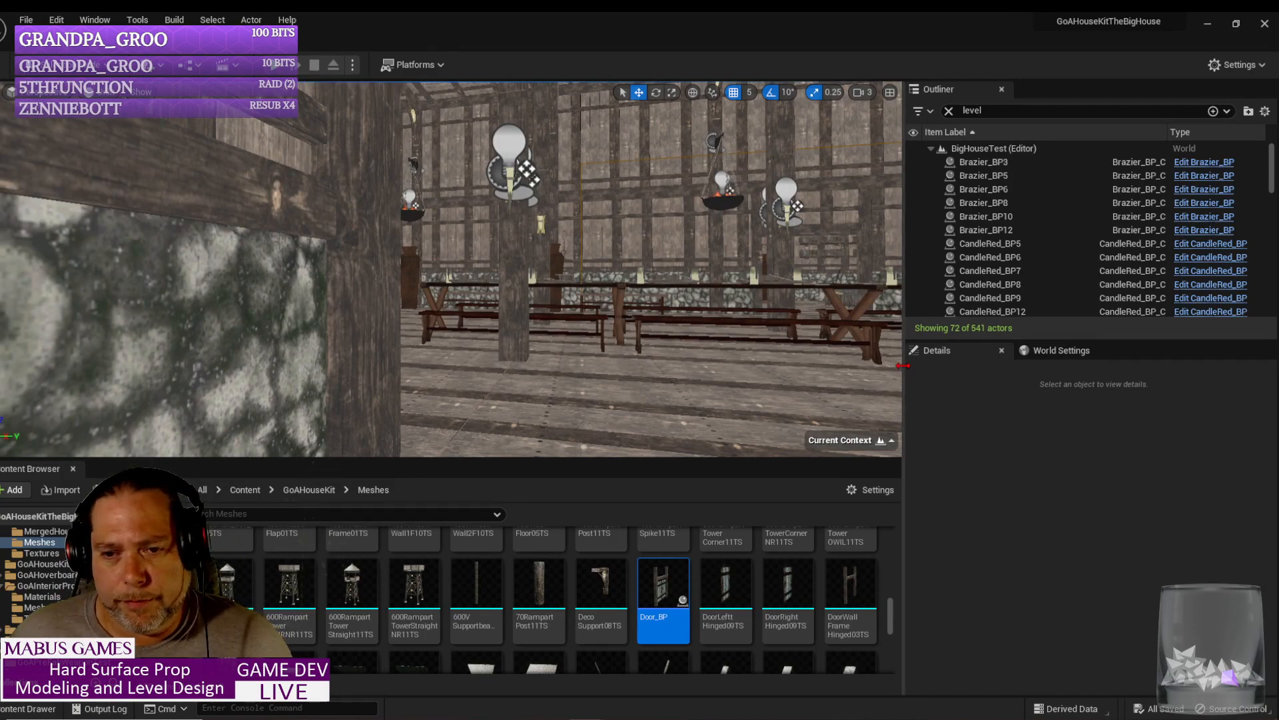
Step: Enlarge the viewport in width and height, look over the main hall and its barrel corner, and save all changes
left_click_drag(914, 366, 1061, 366)
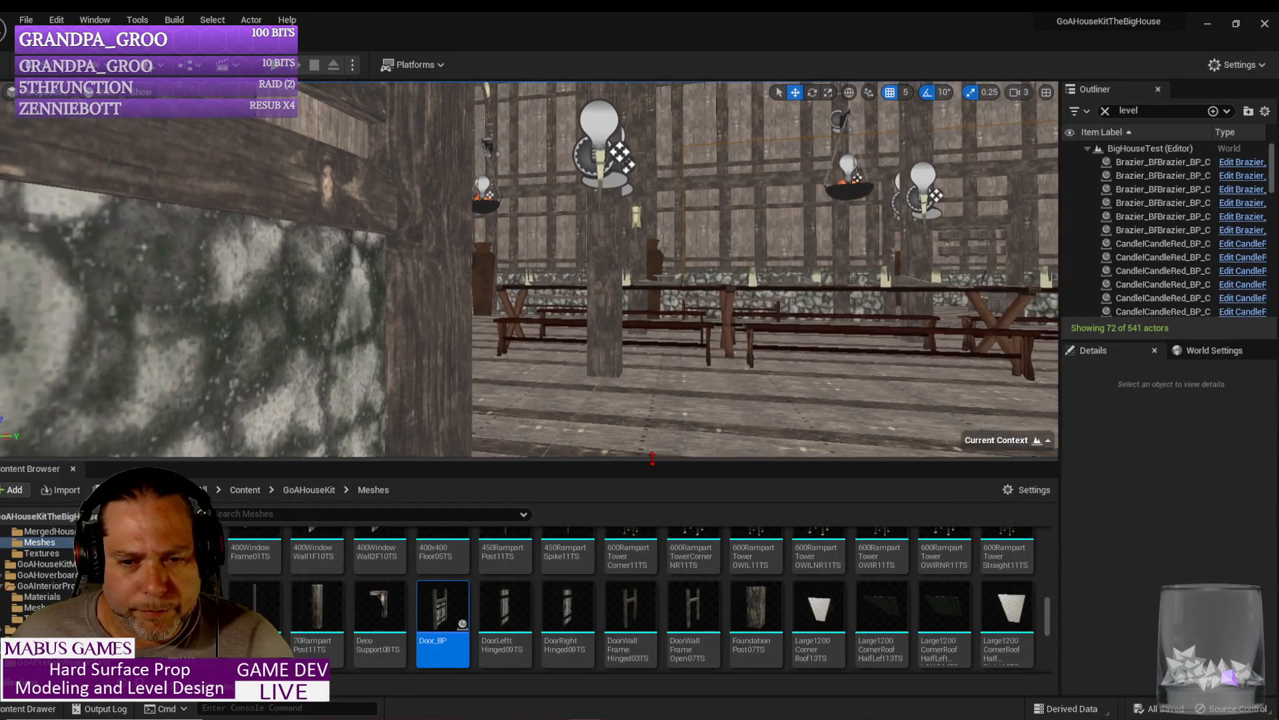
left_click_drag(649, 483, 641, 647)
right_click_drag(624, 540, 823, 547)
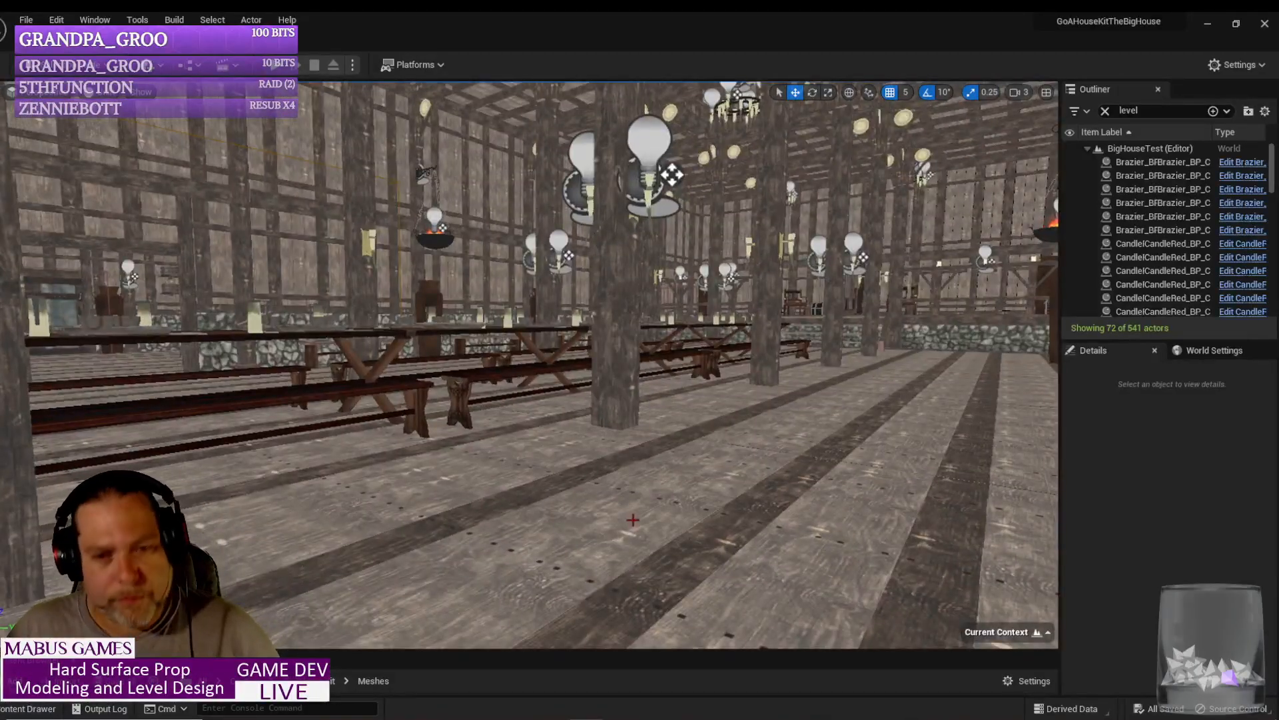
right_click_drag(612, 510, 251, 542)
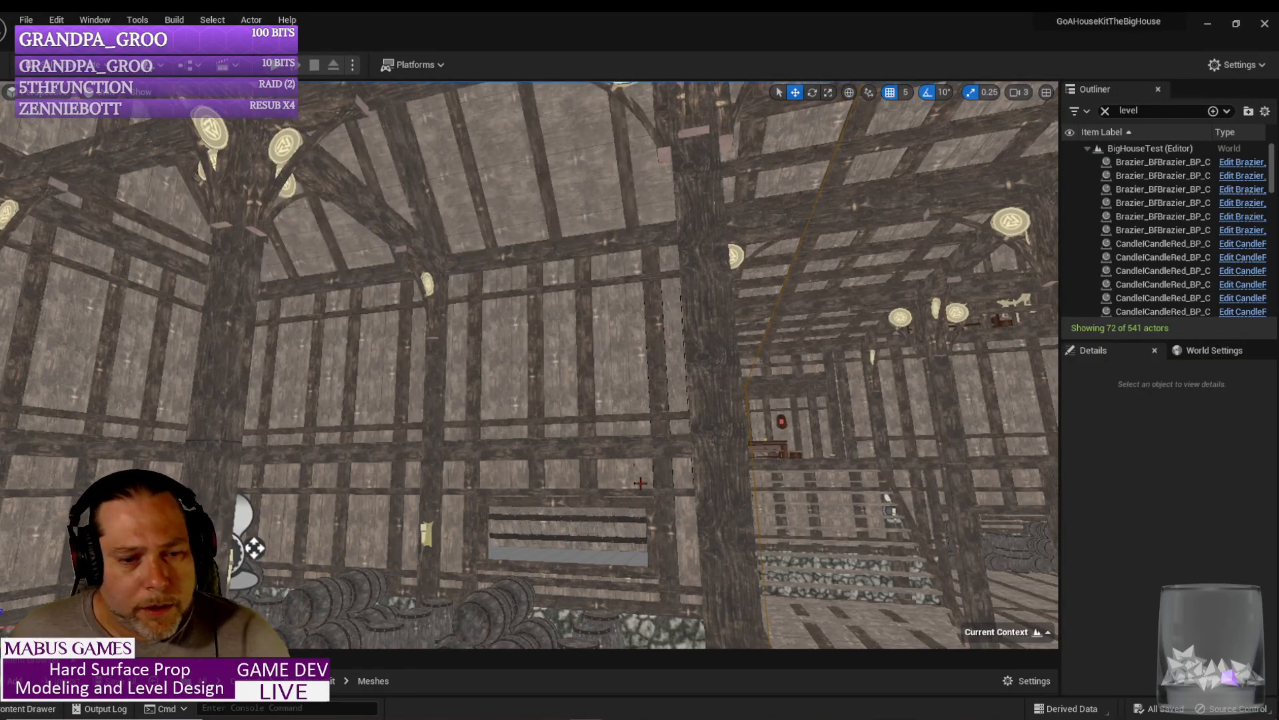
right_click_drag(534, 370, 625, 416)
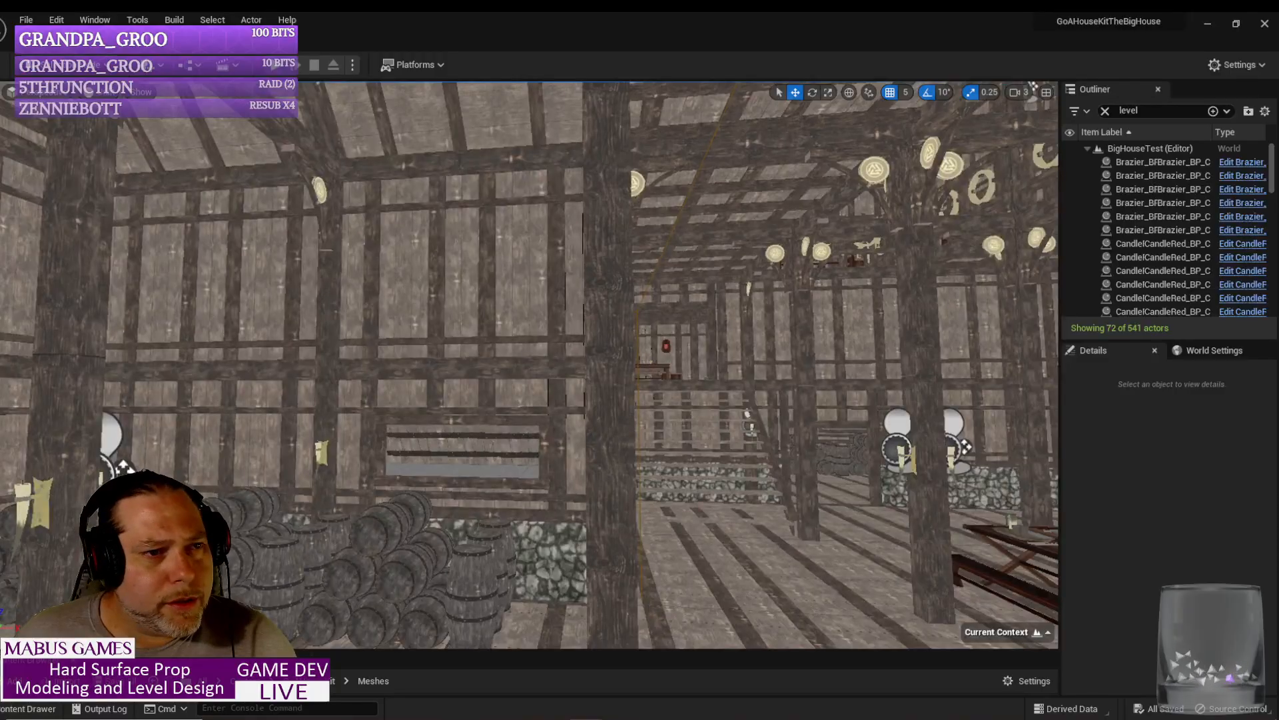
left_click(26, 19)
left_click(62, 176)
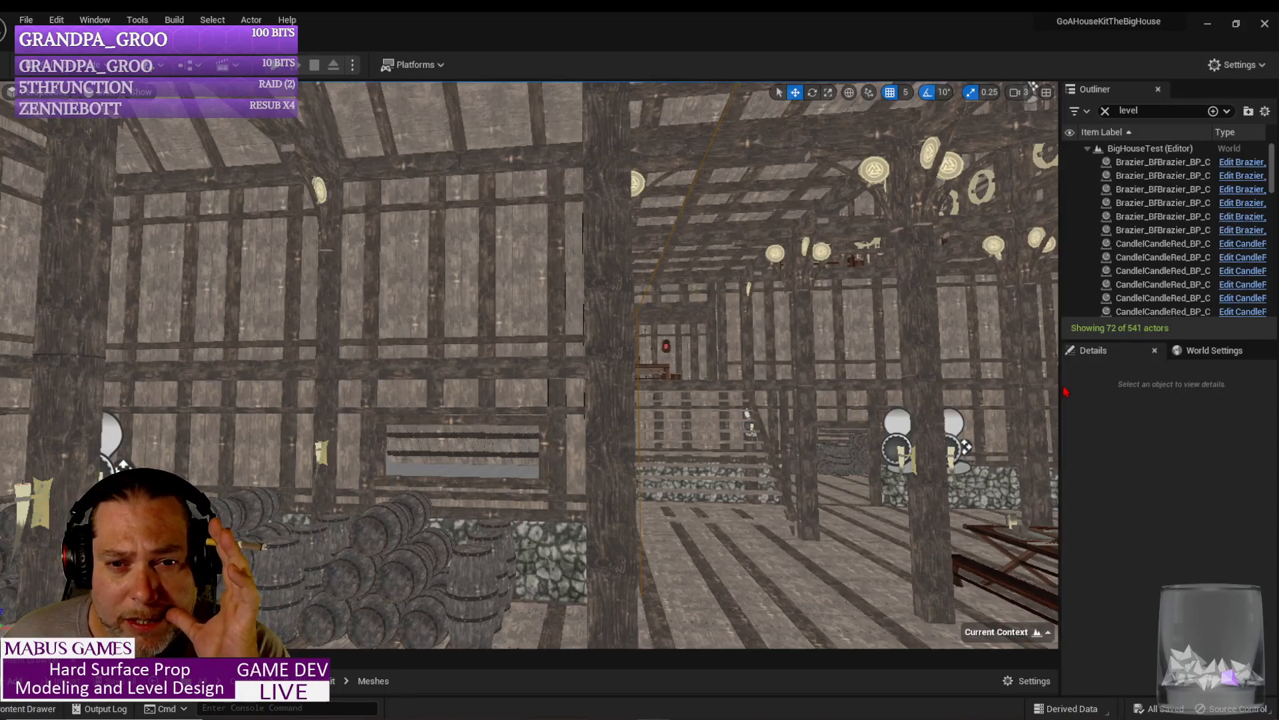
Step: Select LevelStreamingVolume by its bounds in the main hall and examine its placement near the barrels
mouse_move(720, 446)
right_mouse_down()
mouse_move(806, 447)
mouse_move(733, 446)
mouse_move(729, 458)
right_mouse_up()
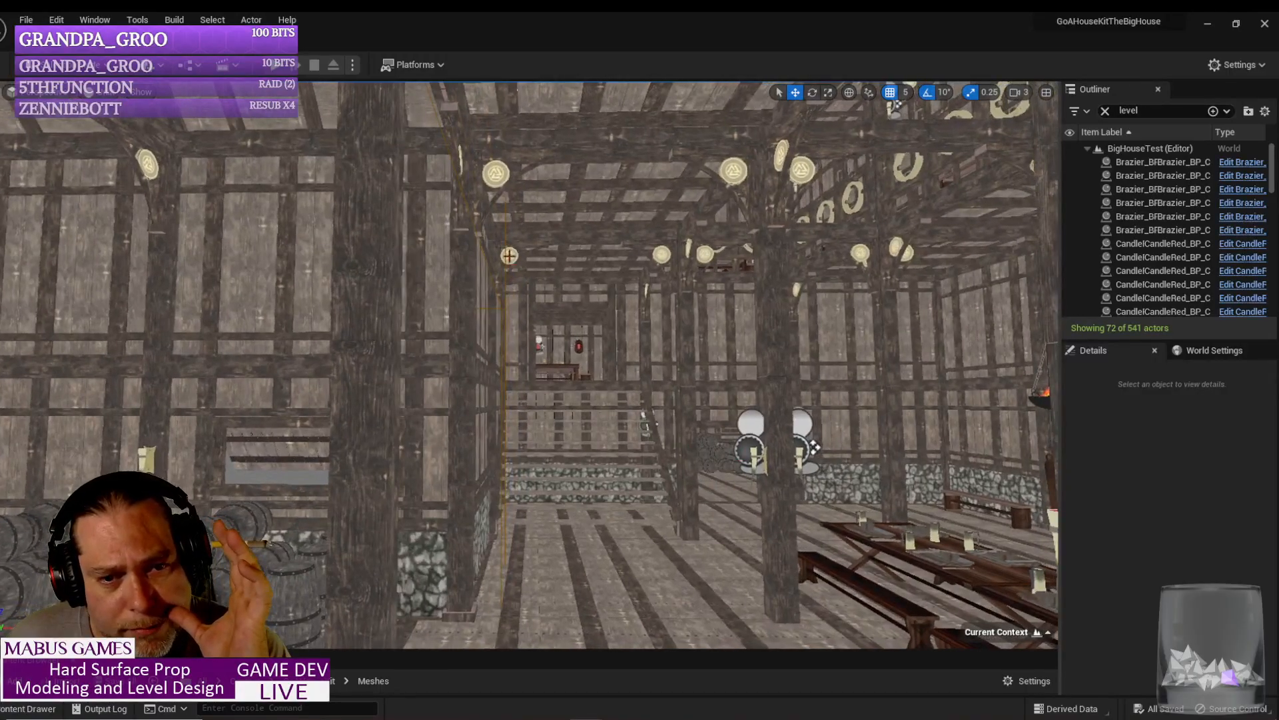
left_click(506, 235)
mouse_move(658, 366)
right_mouse_down()
mouse_move(639, 370)
mouse_move(663, 371)
right_mouse_up()
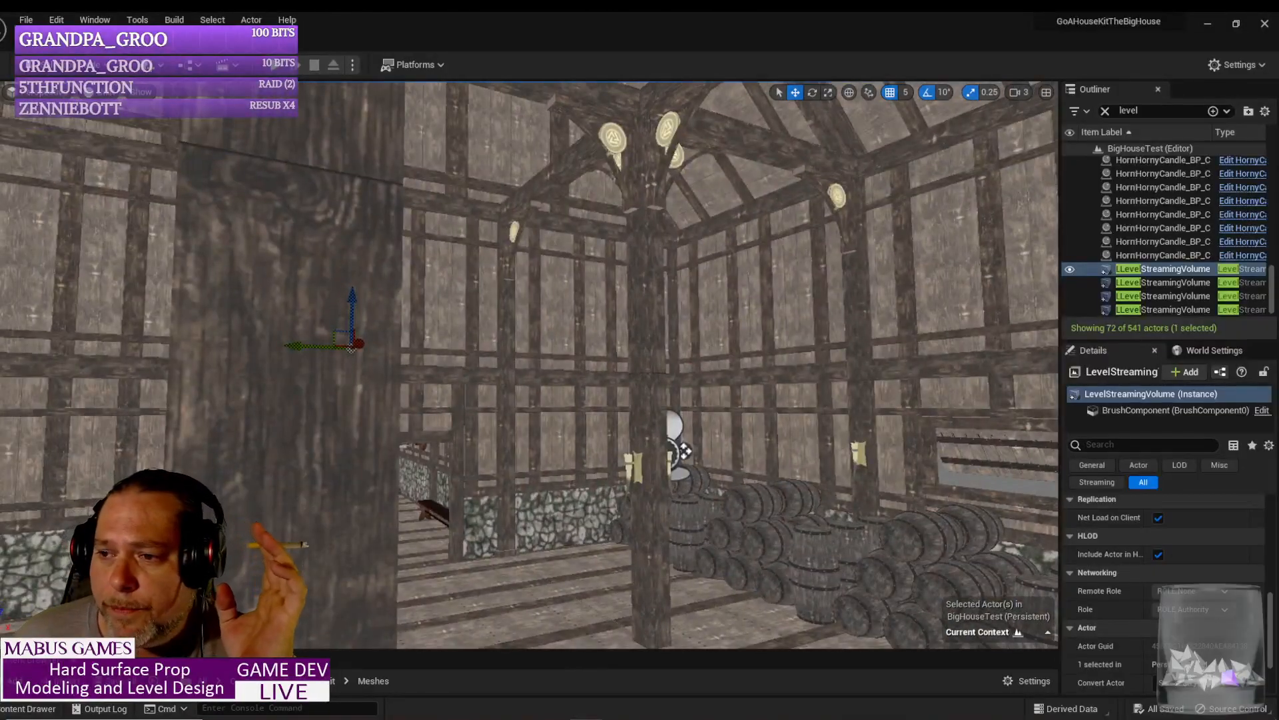